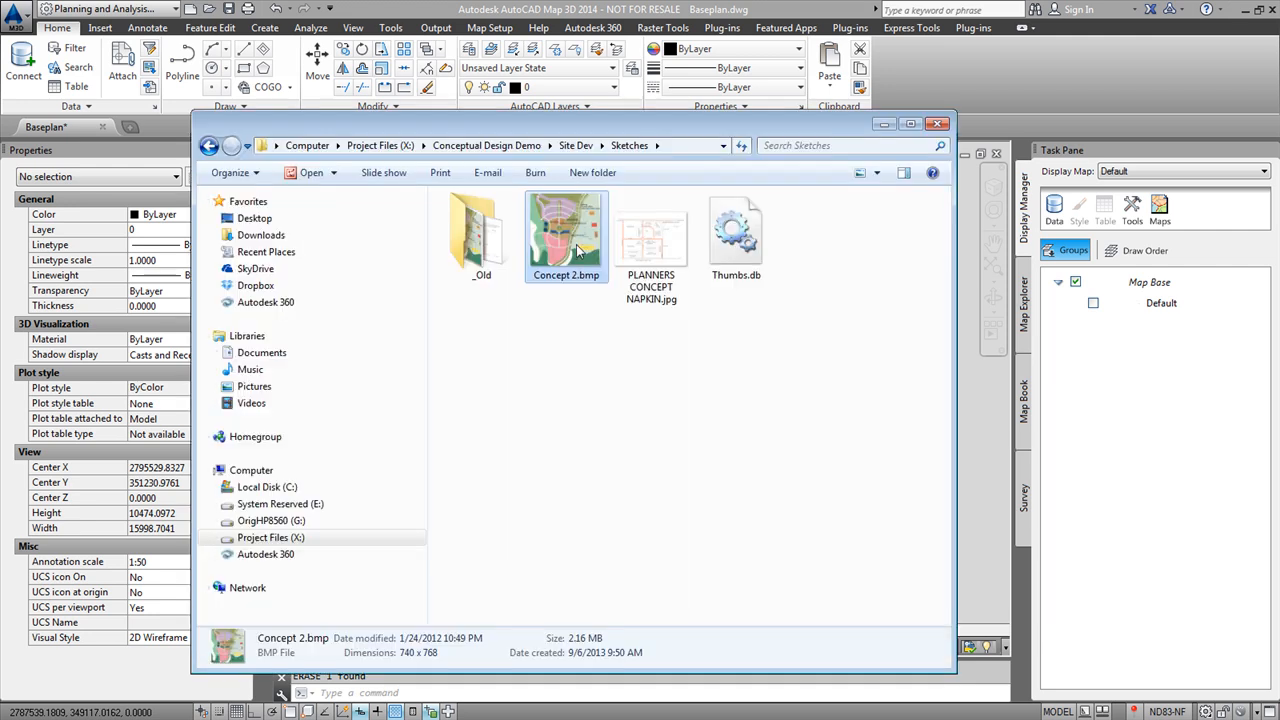
# View the Concept 2.bmp and PLANNERS CONCEPT NAPKIN.jpg sketches from the Sketches folder, and return to the Baseplan drawing.
pyautogui.doubleClick(576, 244)
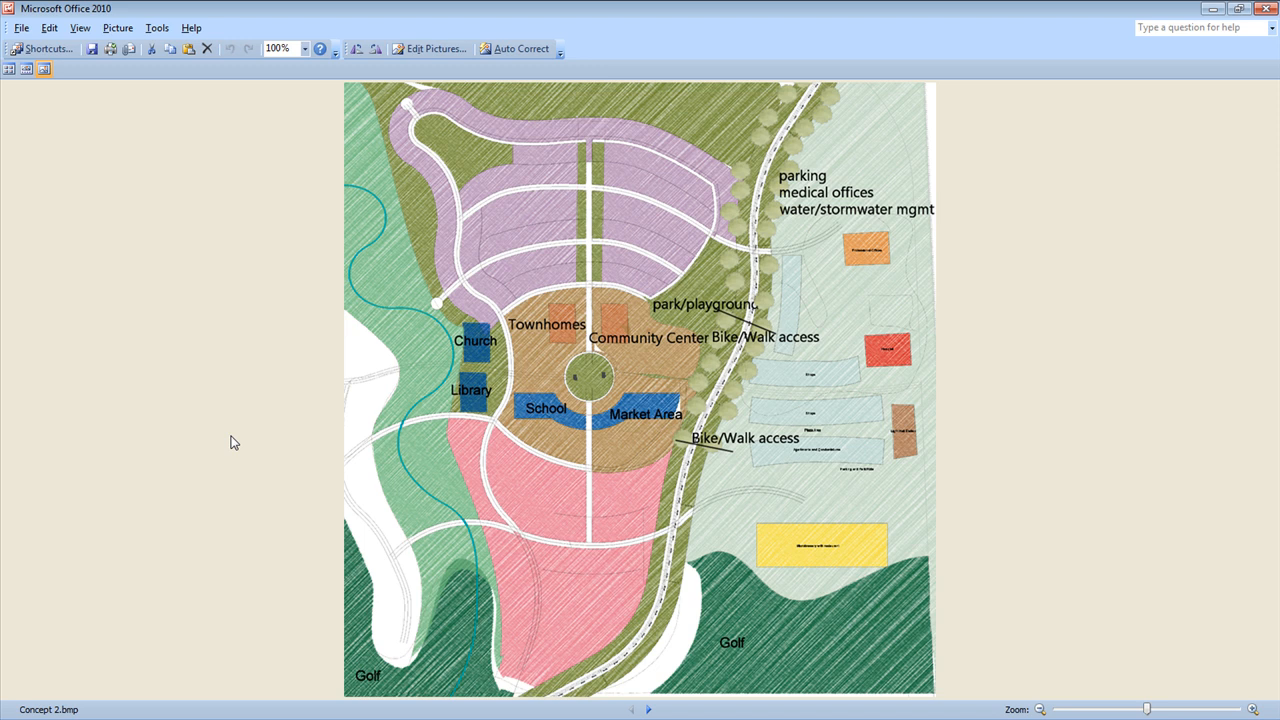
pyautogui.click(1266, 9)
pyautogui.doubleClick(652, 250)
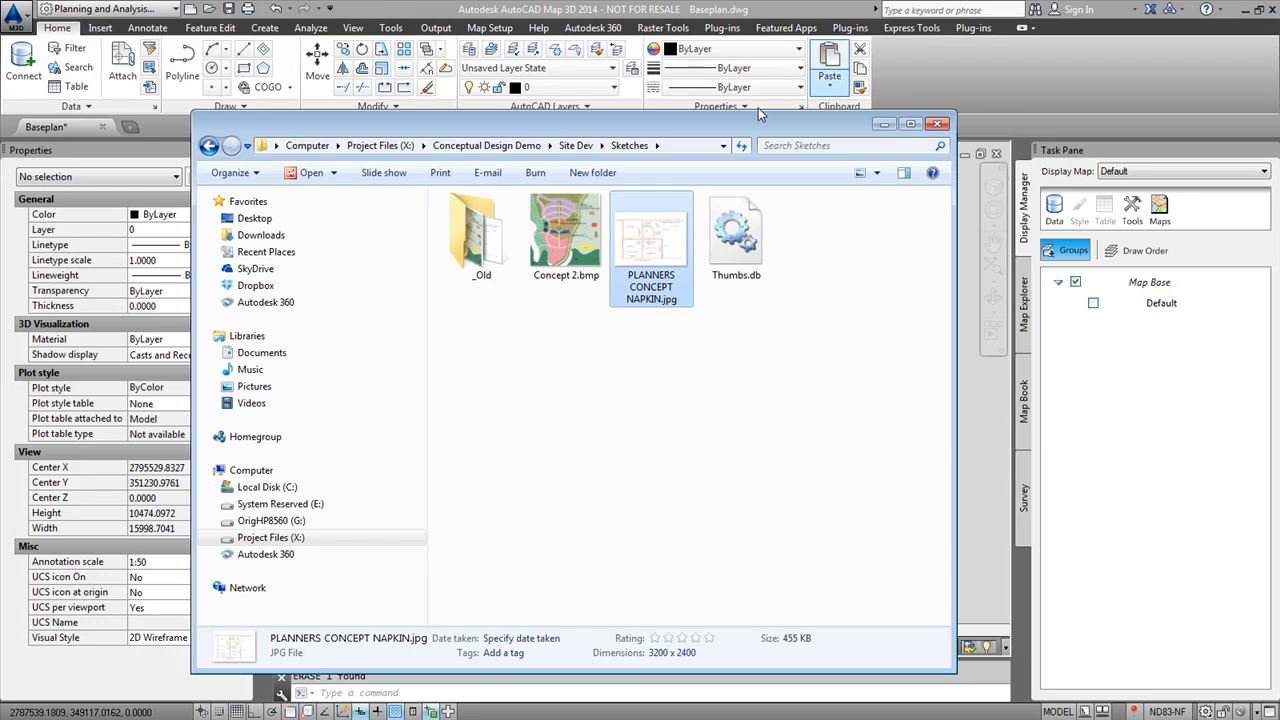
pyautogui.click(404, 8)
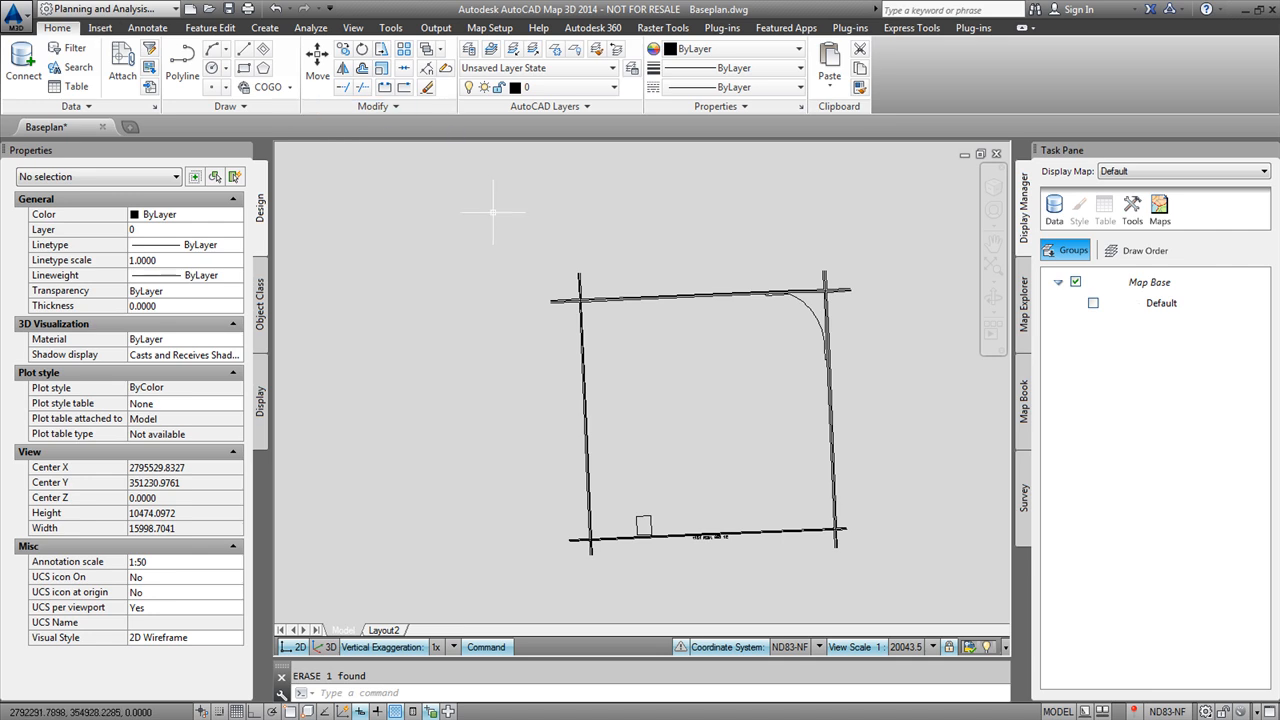
# Insert the image PLANNERS CONCEPT NAPKIN.jpg from the Sketches folder with Modify Correlation enabled.
pyautogui.click(662, 28)
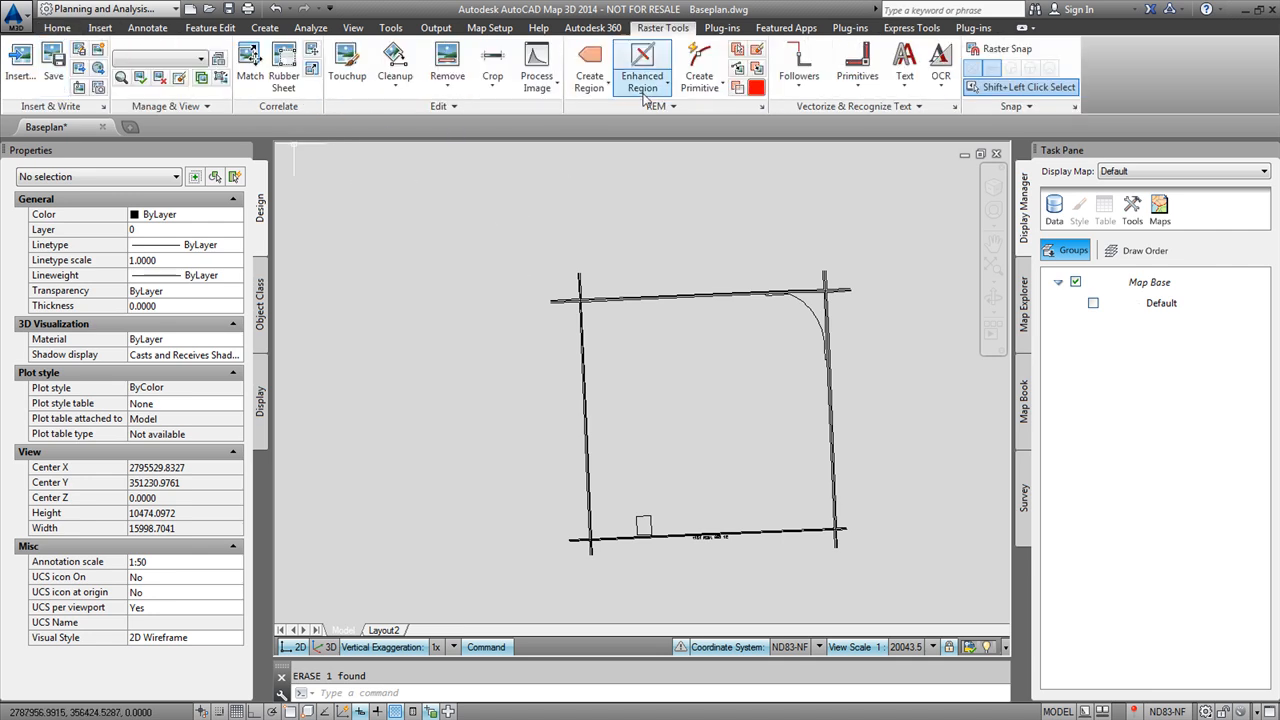
pyautogui.click(100, 28)
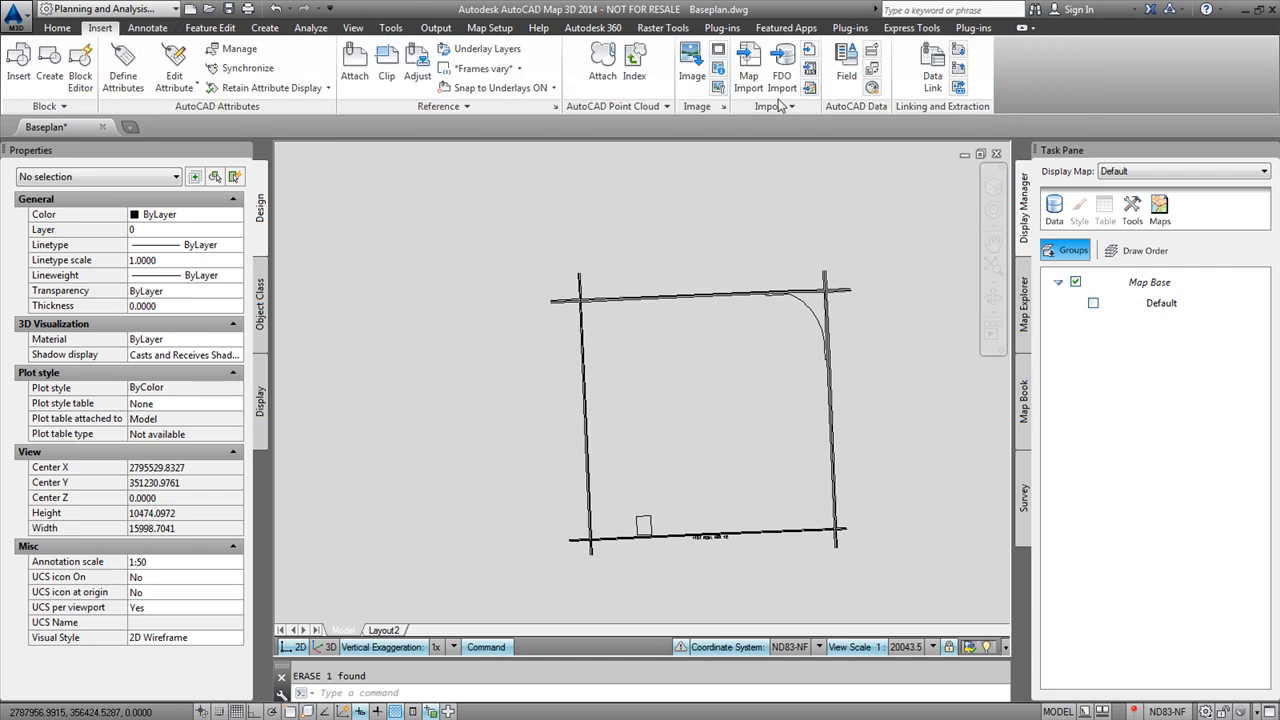
pyautogui.click(692, 68)
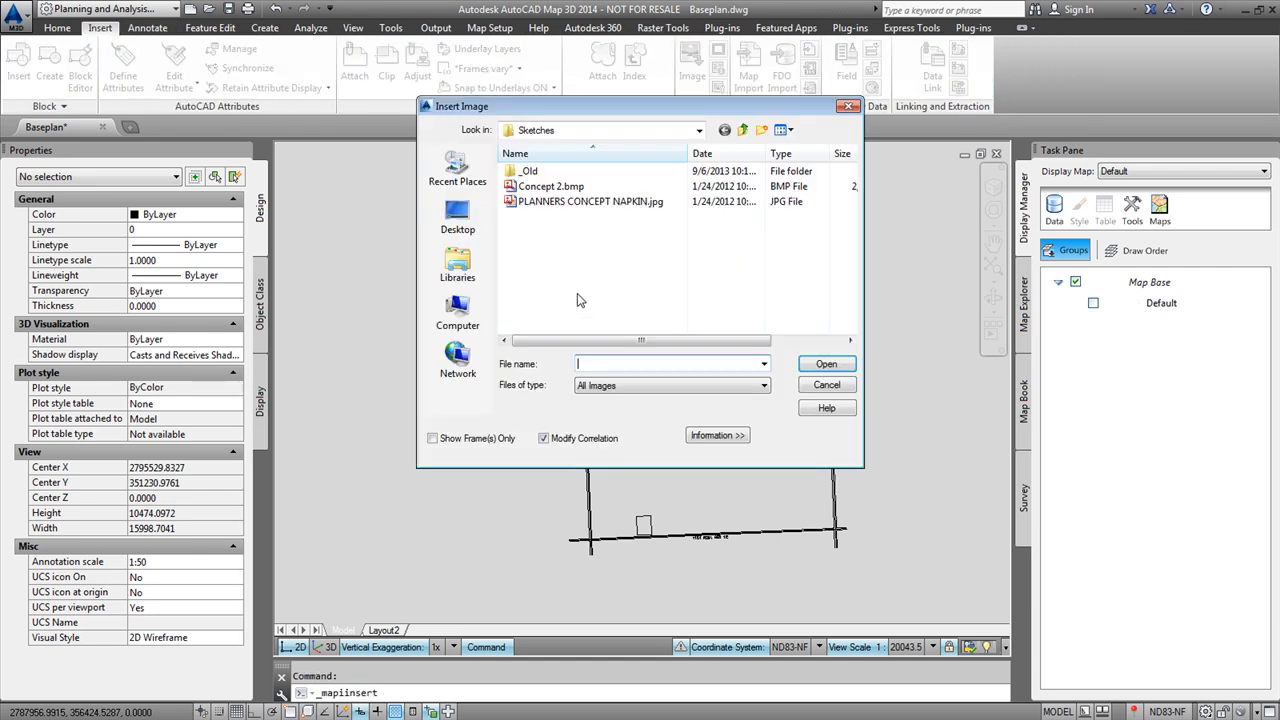
pyautogui.click(560, 186)
pyautogui.click(553, 202)
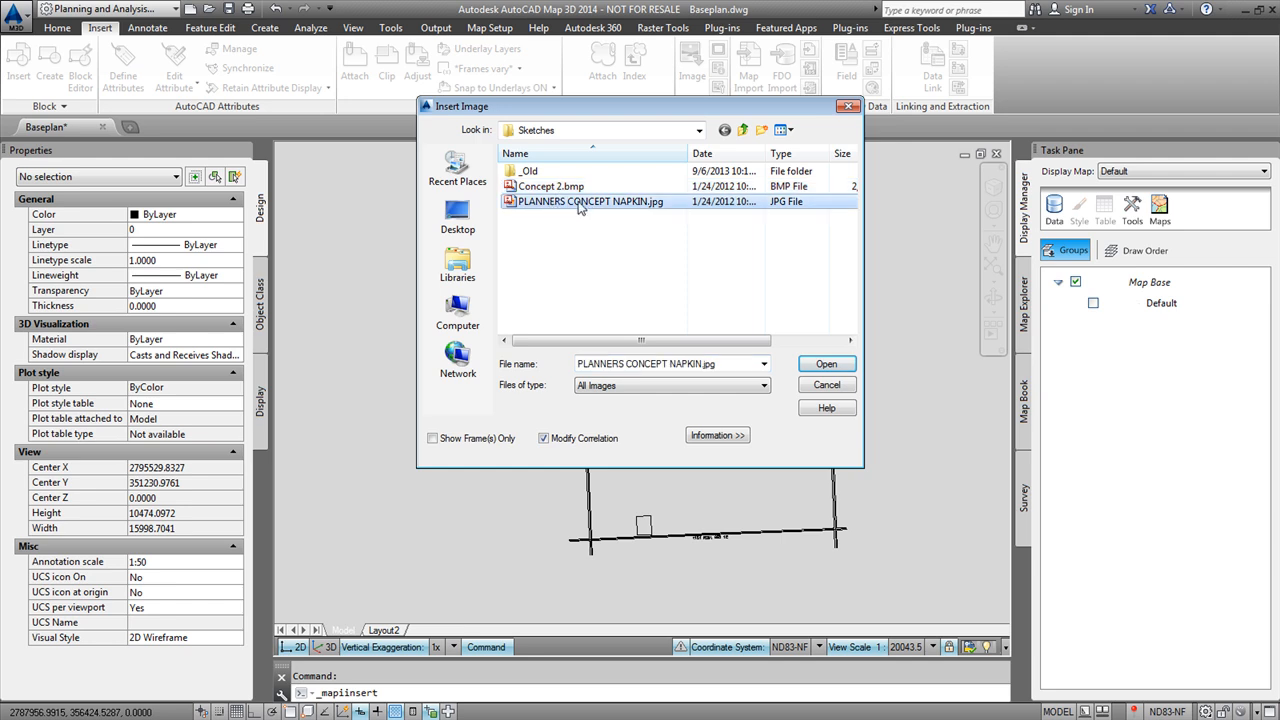
pyautogui.click(822, 364)
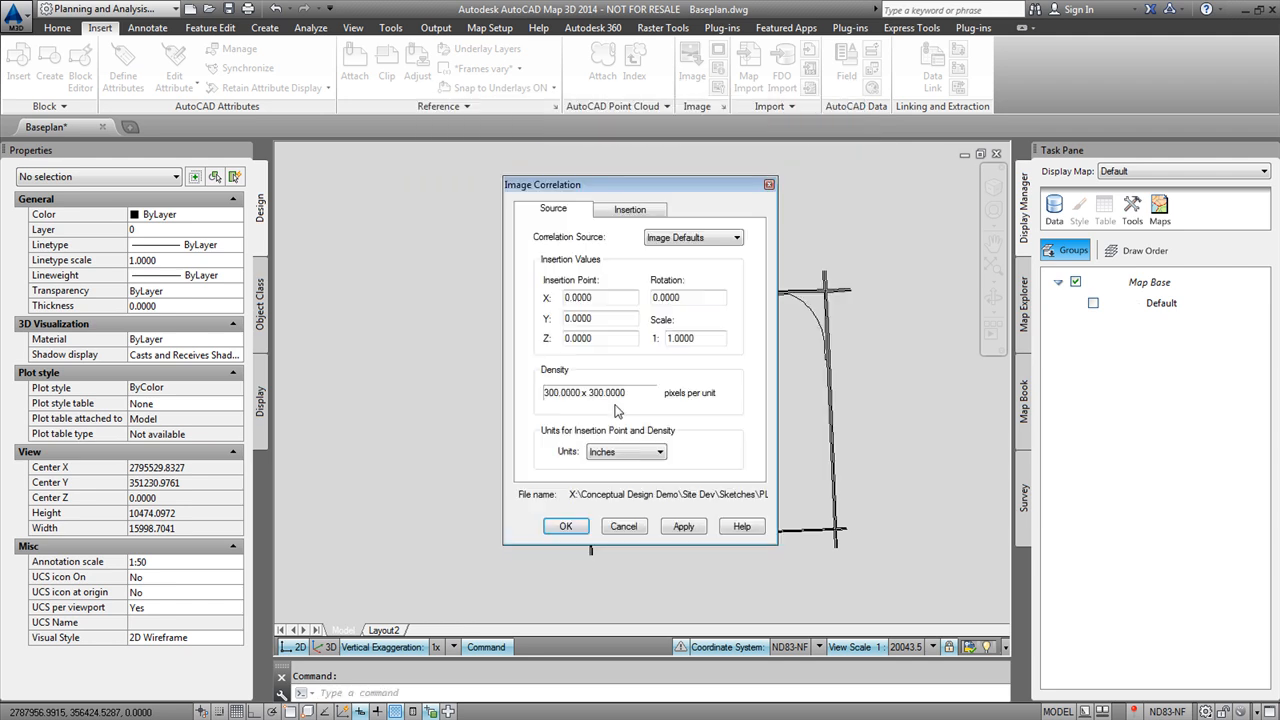
# Place the napkin image just west of the base plan with 0 rotation and a scale of about 1:5151.
pyautogui.click(609, 211)
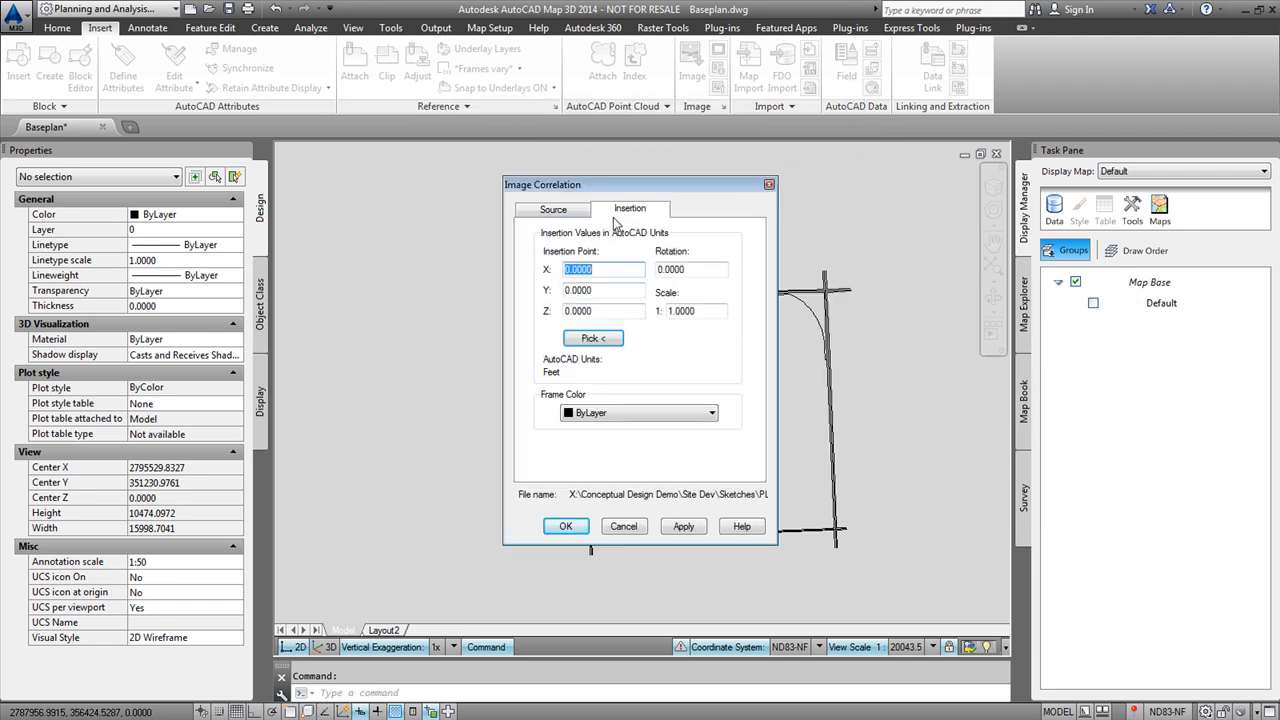
pyautogui.click(596, 340)
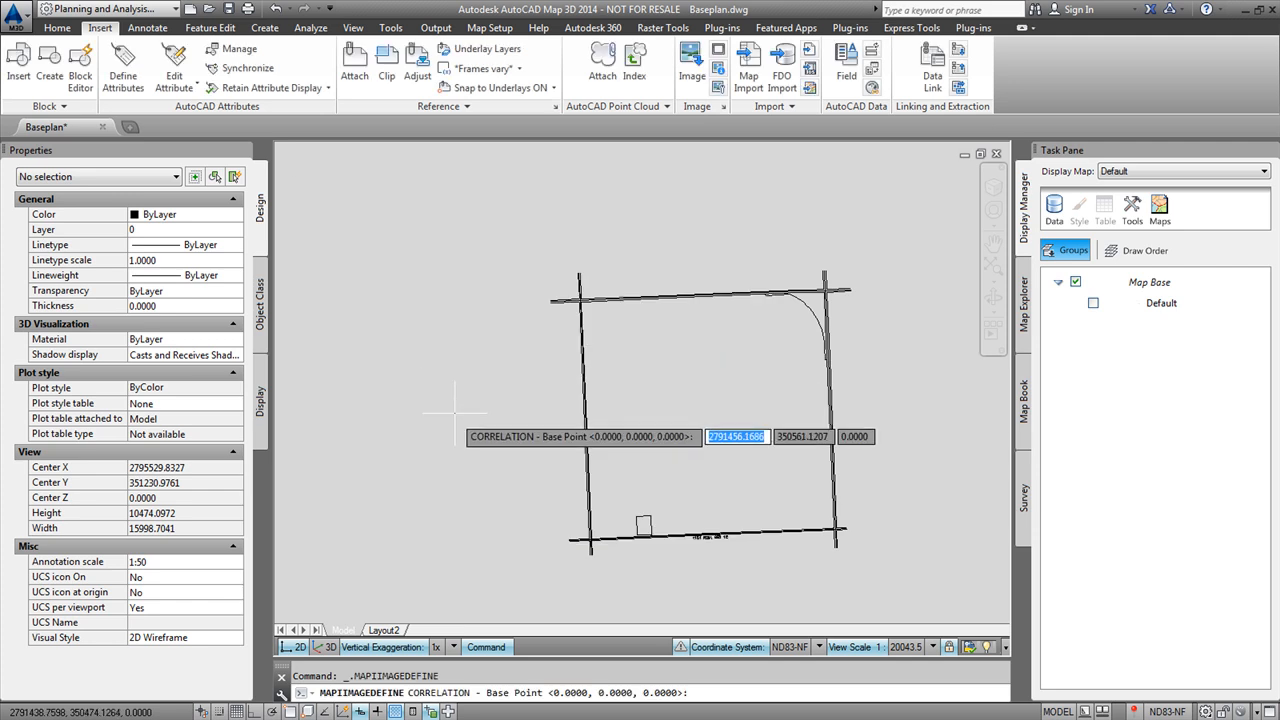
pyautogui.click(343, 509)
pyautogui.press('Return')
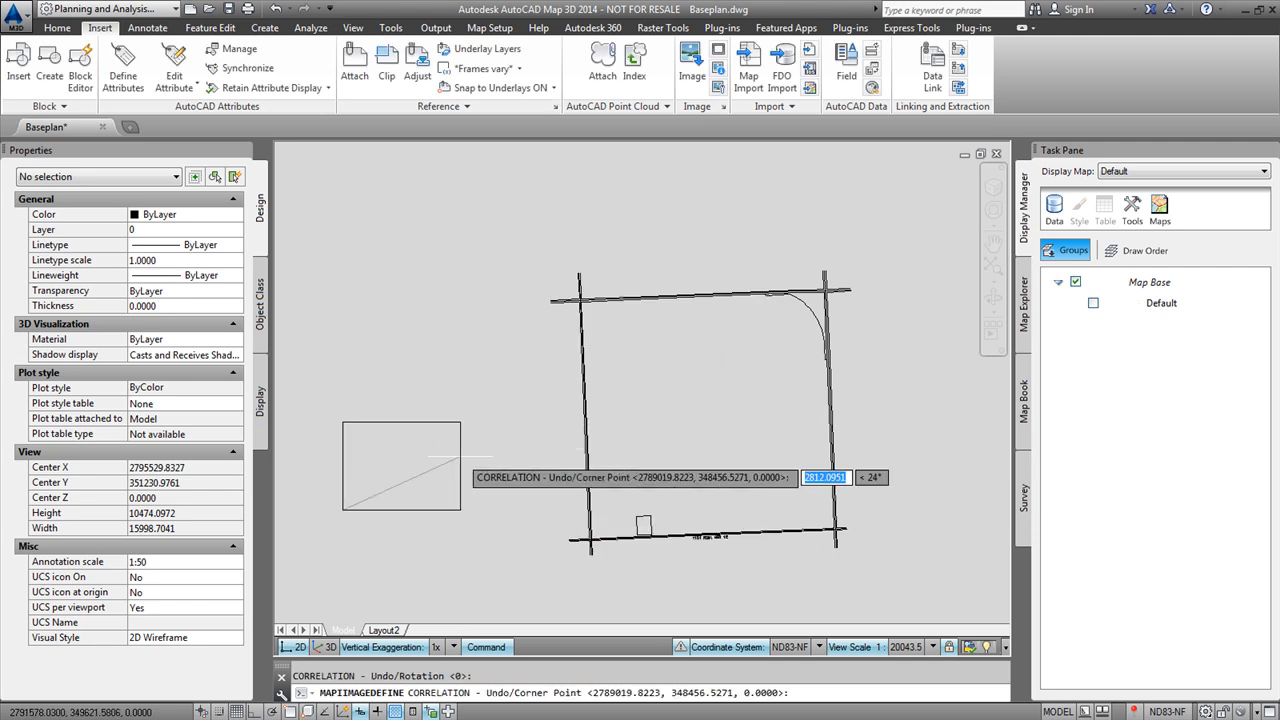
pyautogui.click(503, 510)
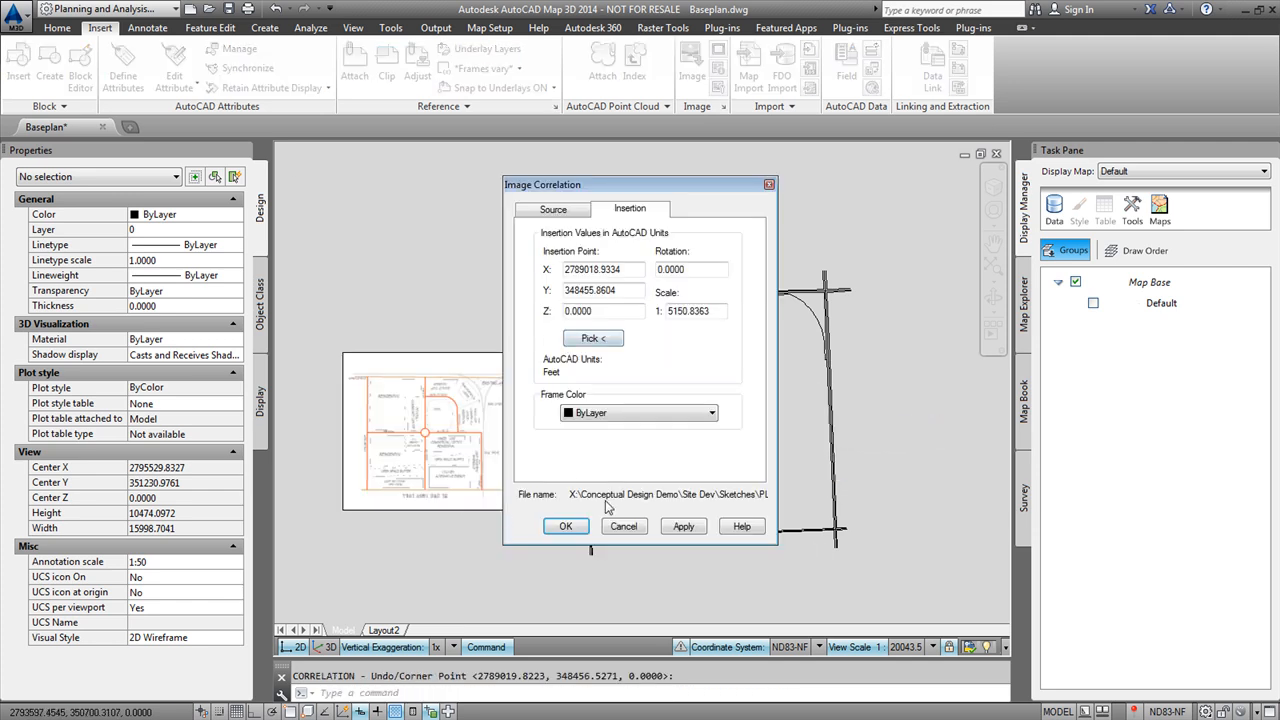
pyautogui.click(566, 526)
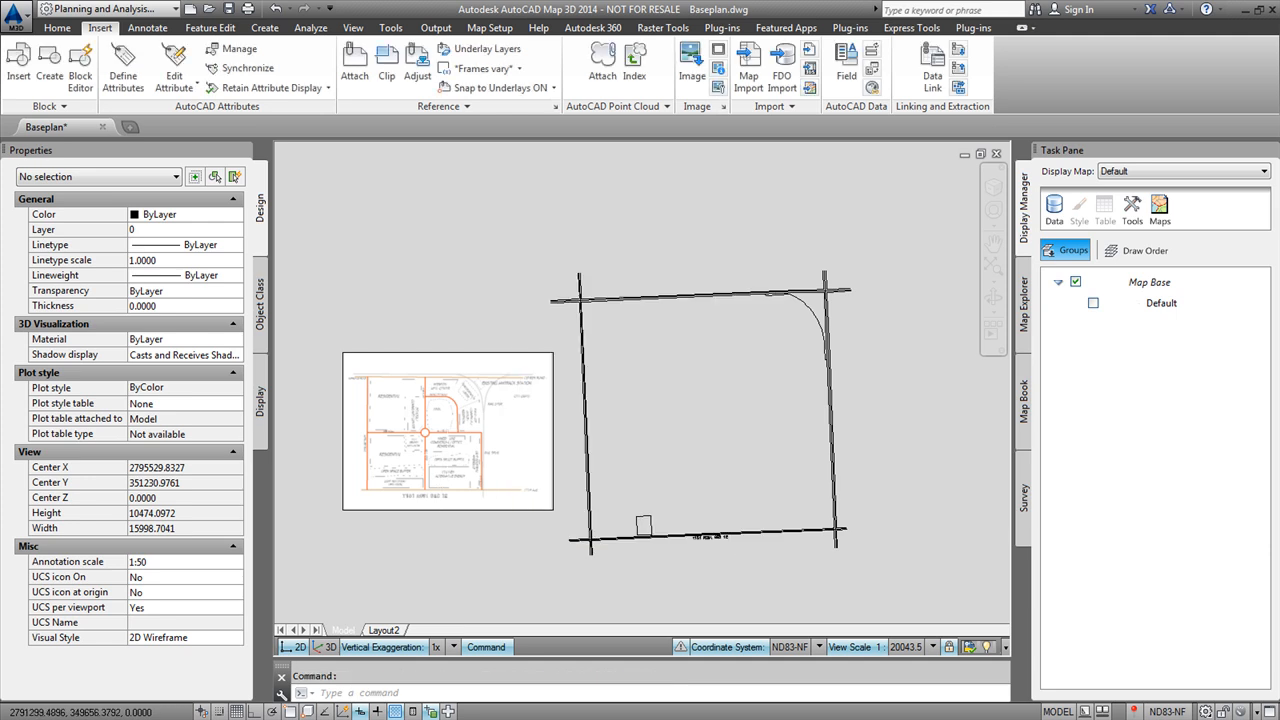
# Start matching the napkin image, pairing its northwest road corner with the intersection snap of the base plan's northwest road centrelines.
pyautogui.click(668, 28)
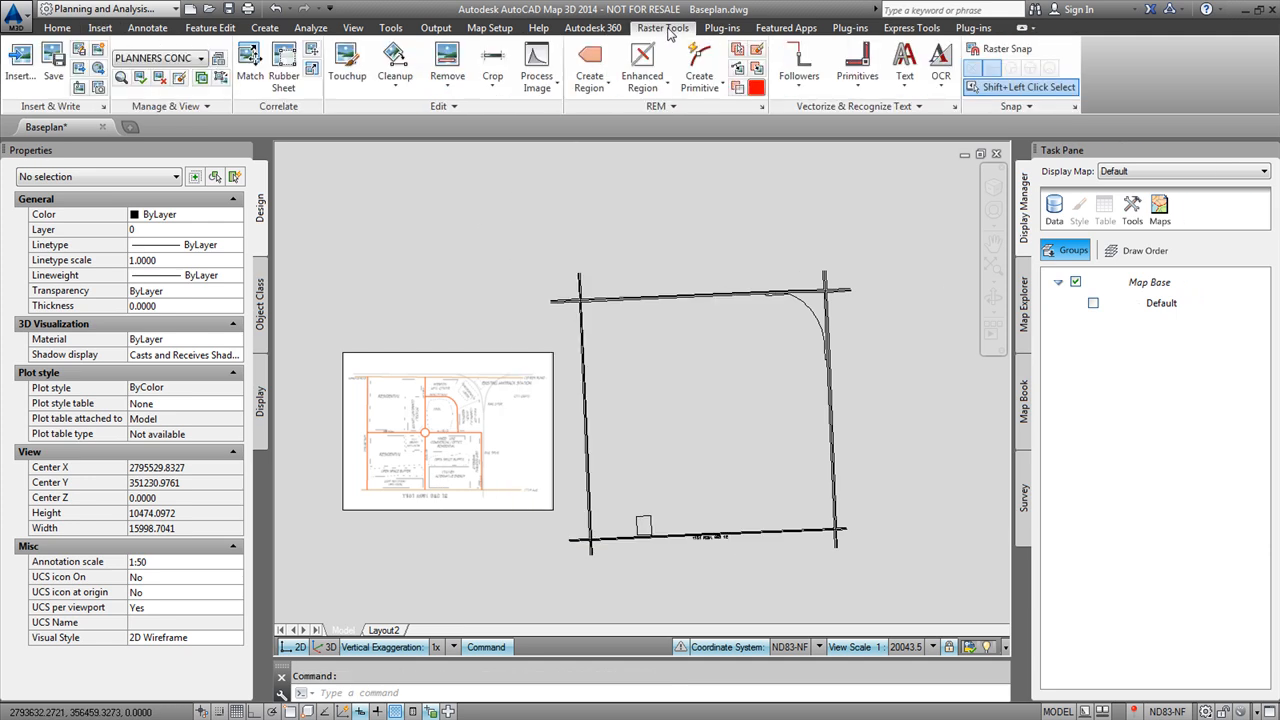
pyautogui.click(250, 78)
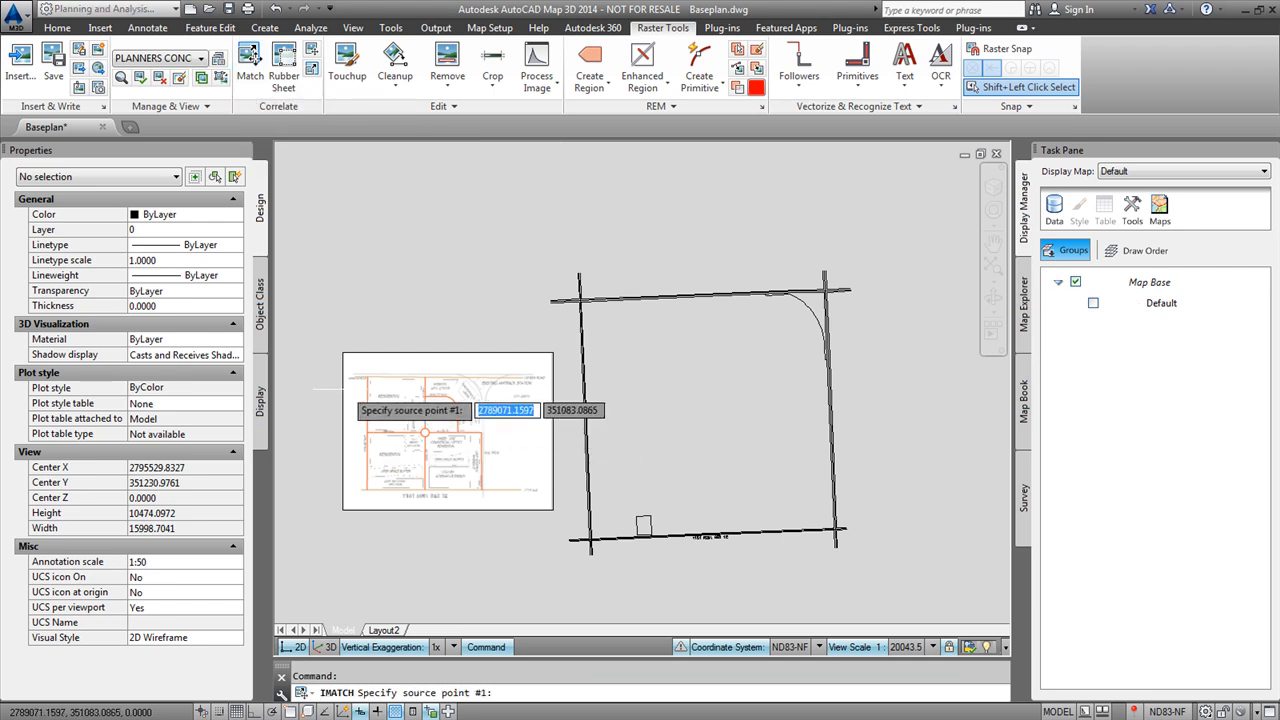
pyautogui.scroll(10, 370, 320)
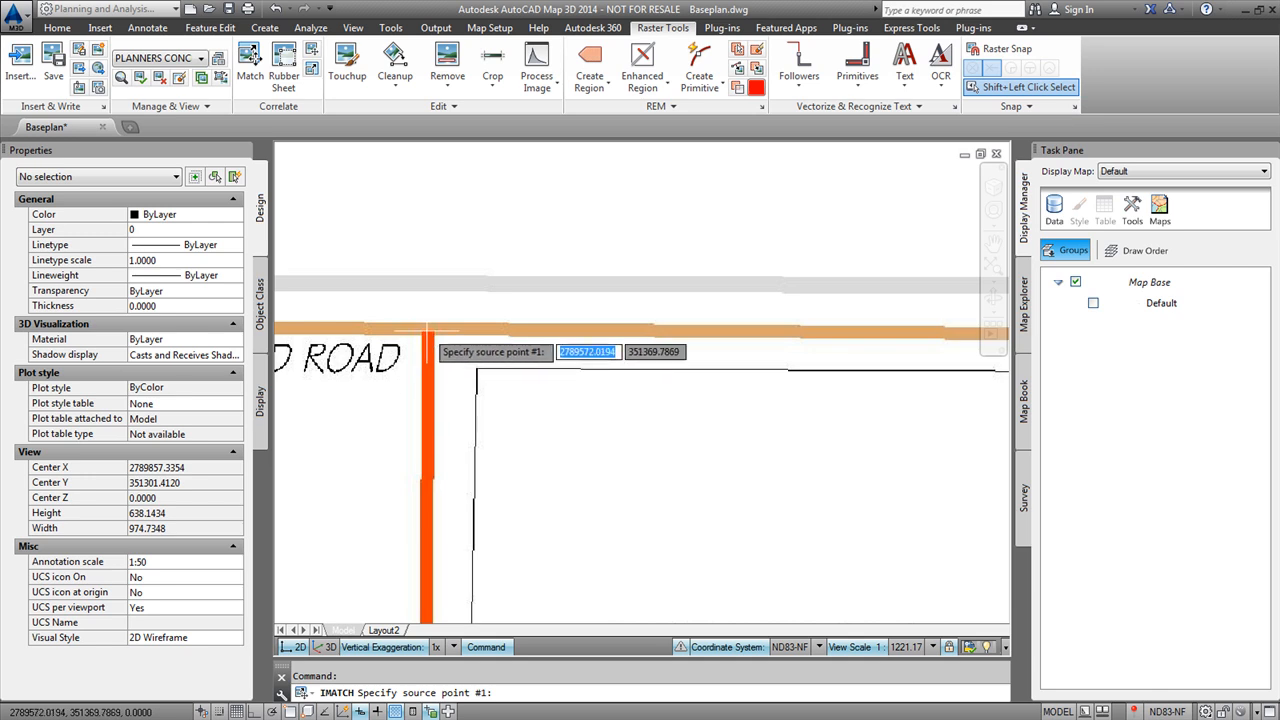
pyautogui.click(426, 331)
pyautogui.scroll(-8, 437, 327)
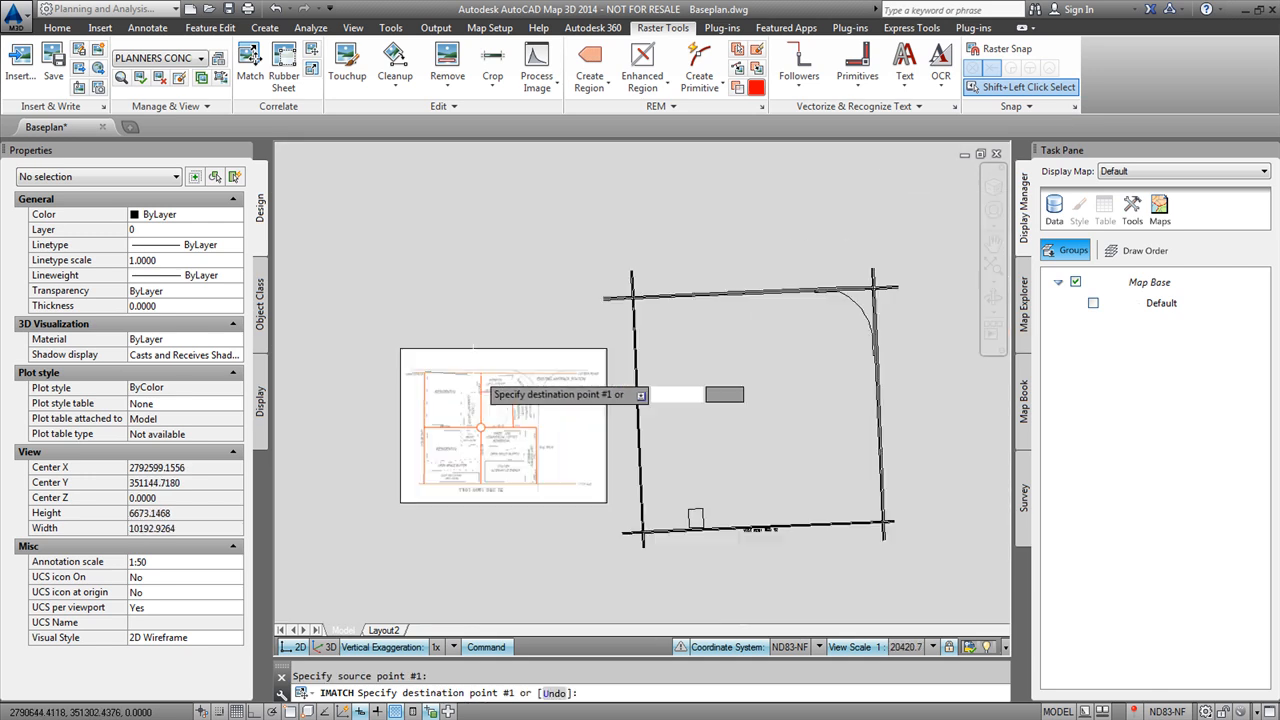
pyautogui.scroll(5, 617, 296)
pyautogui.keyDown('shift'); pyautogui.rightClick(617, 296); pyautogui.keyUp('shift')
pyautogui.click(667, 436)
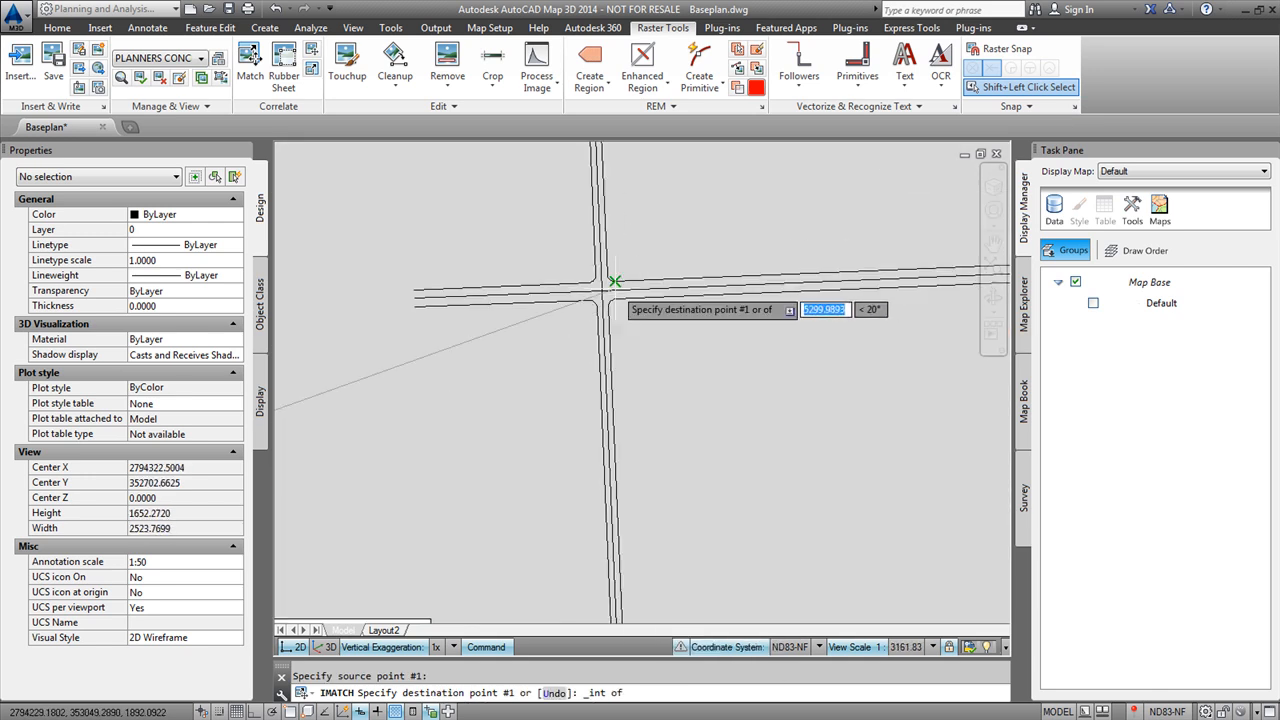
pyautogui.click(601, 289)
# Complete the match by pairing the sketch's southeast road corner with the centreline intersection at the base plan's southeast corner.
pyautogui.scroll(-3, 622, 314)
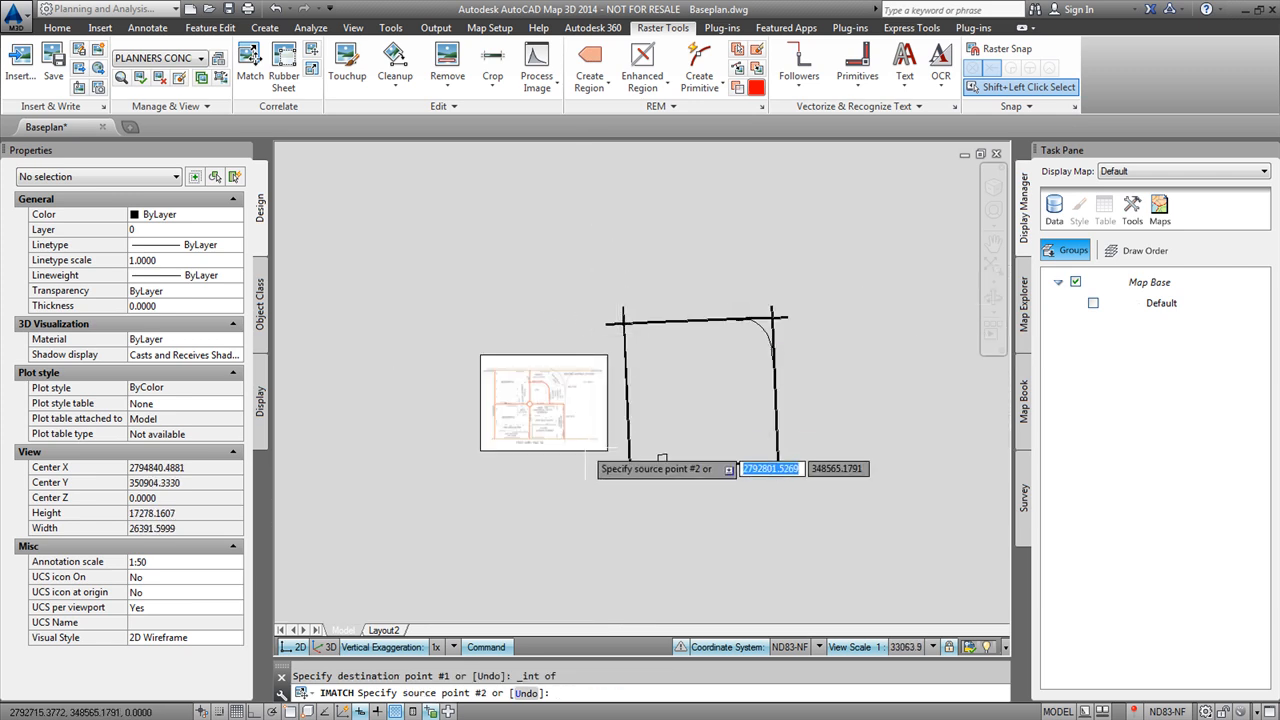
pyautogui.scroll(8, 523, 432)
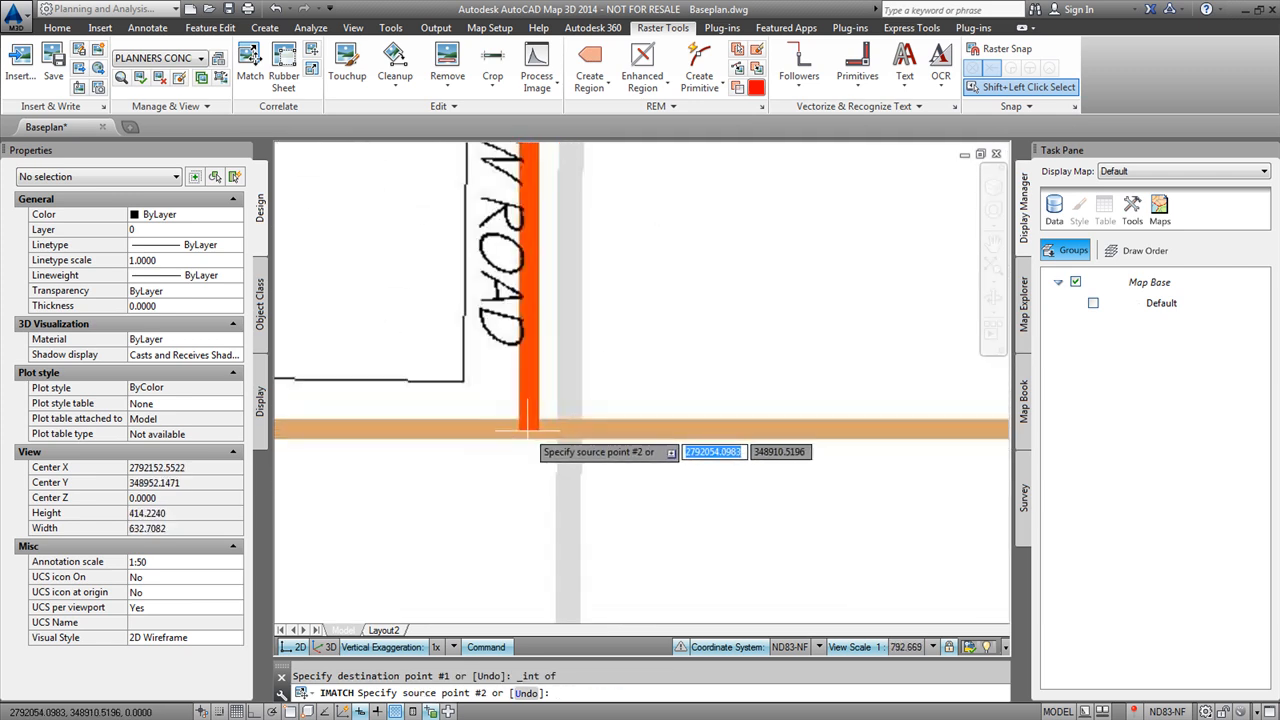
pyautogui.click(523, 431)
pyautogui.scroll(-8, 461, 431)
pyautogui.scroll(-2, 560, 420)
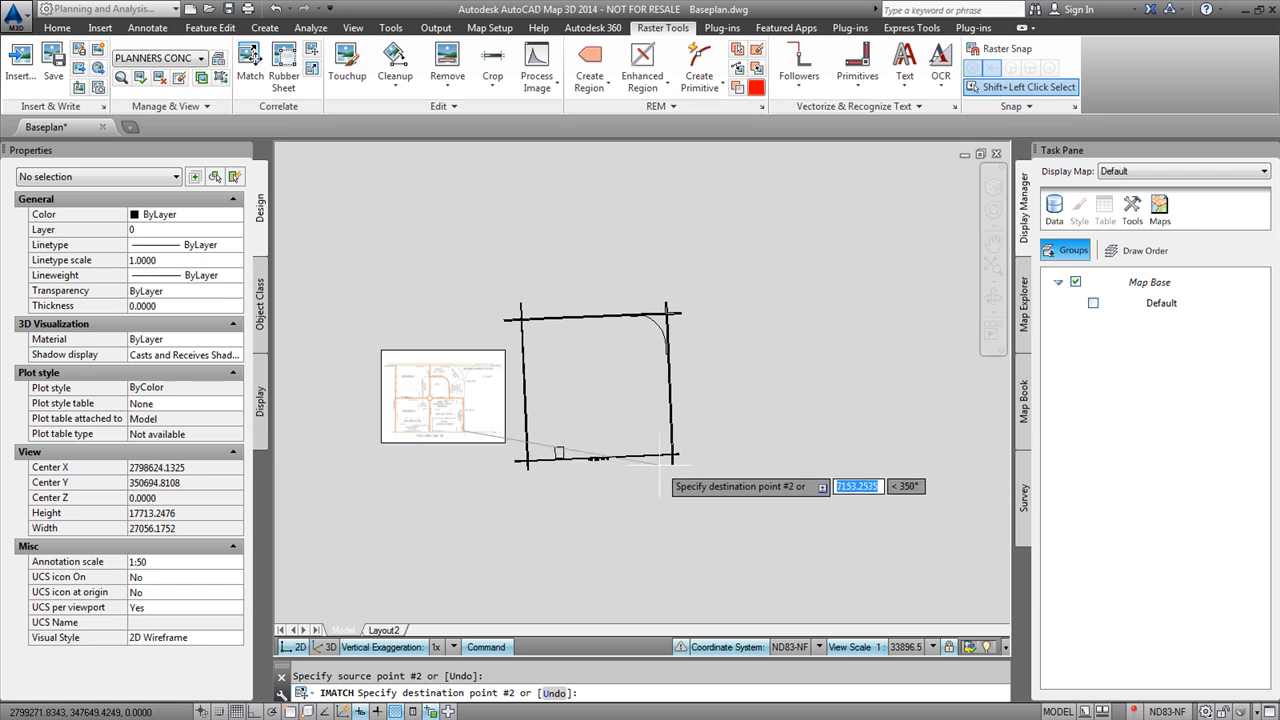
pyautogui.scroll(10, 620, 450)
pyautogui.keyDown('shift'); pyautogui.rightClick(650, 452); pyautogui.keyUp('shift')
pyautogui.press('i')
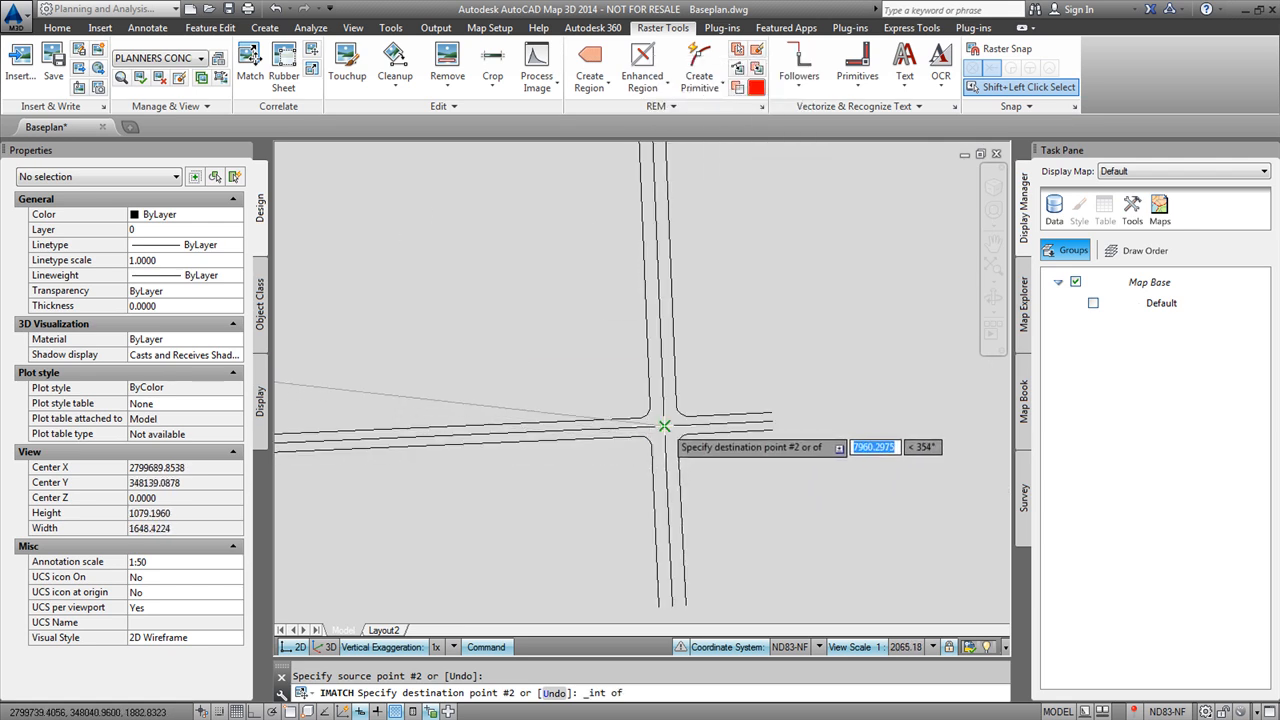
pyautogui.click(664, 427)
# Send the matched napkin image to the back of the draw order, behind the base plan linework.
pyautogui.scroll(-10, 601, 428)
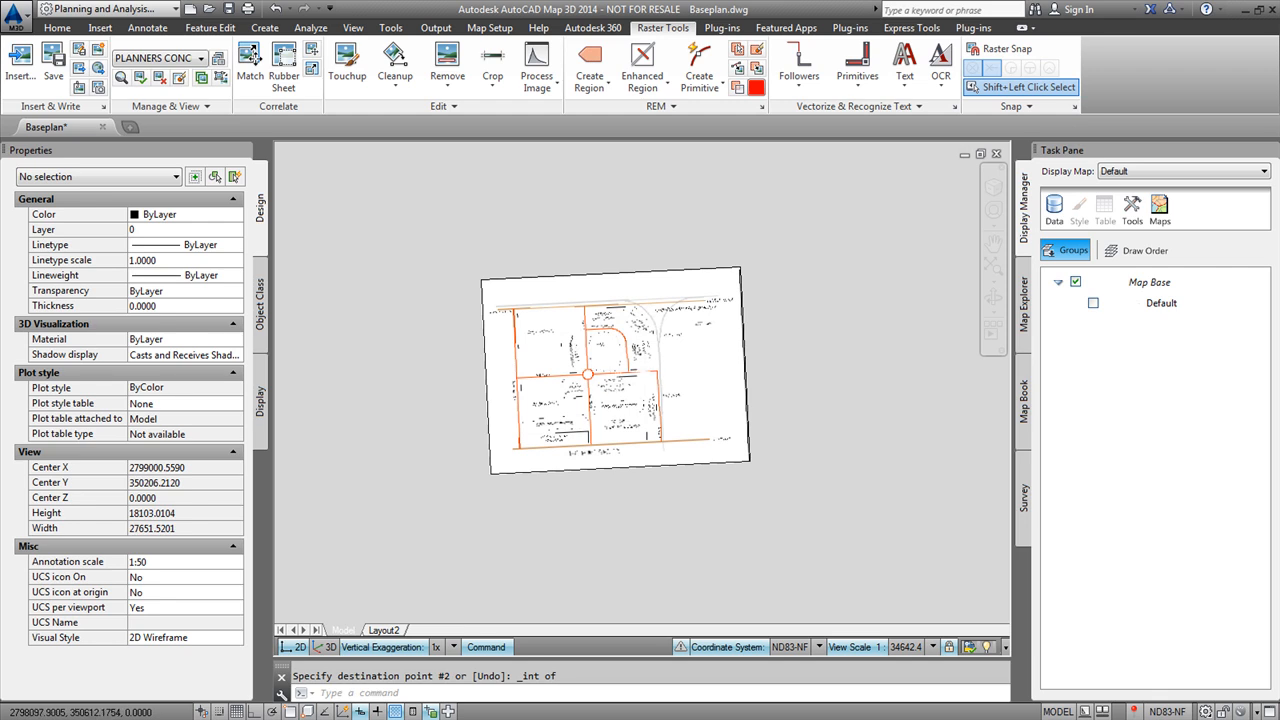
pyautogui.scroll(2, 610, 278)
pyautogui.click(573, 272)
pyautogui.rightClick(448, 257)
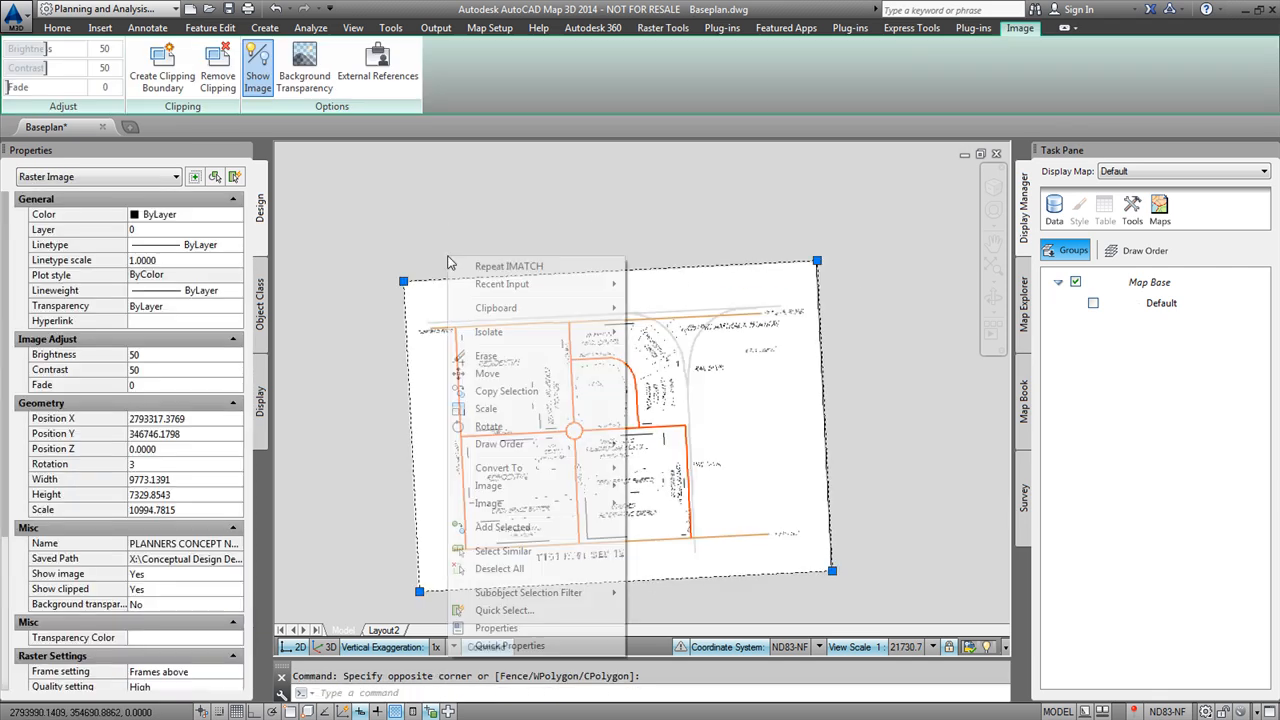
pyautogui.moveTo(557, 455)
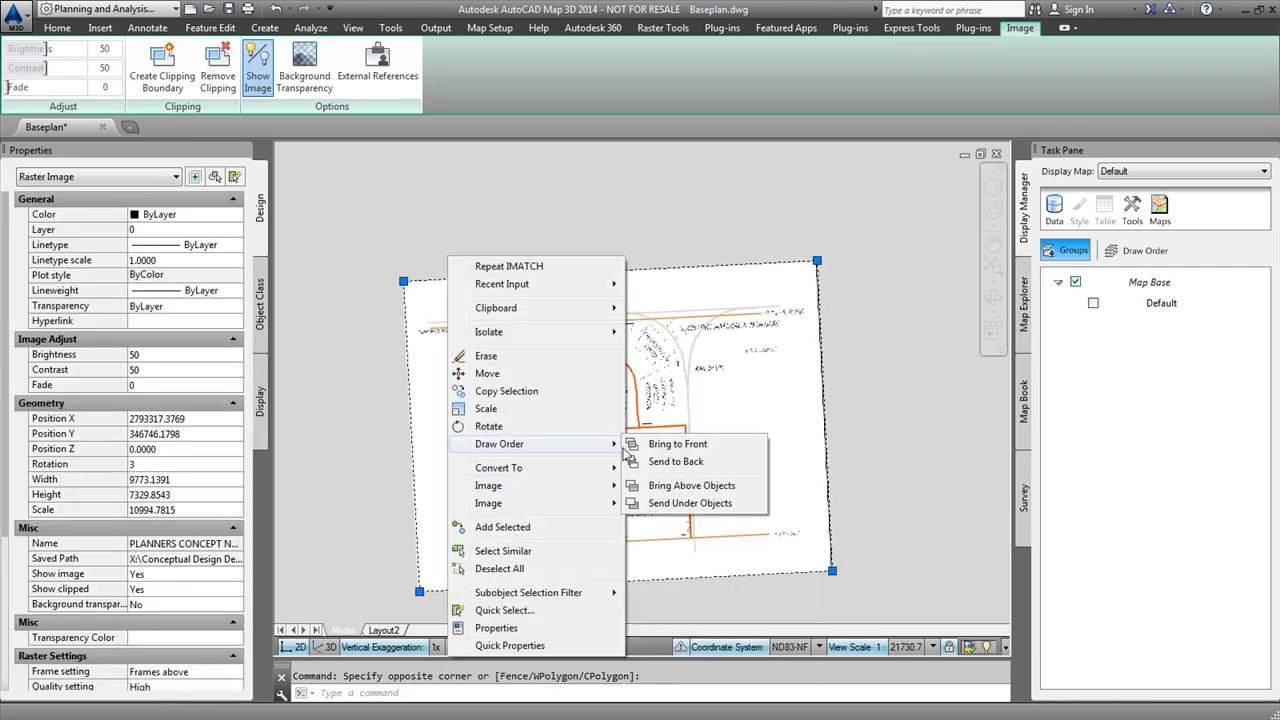
pyautogui.click(676, 461)
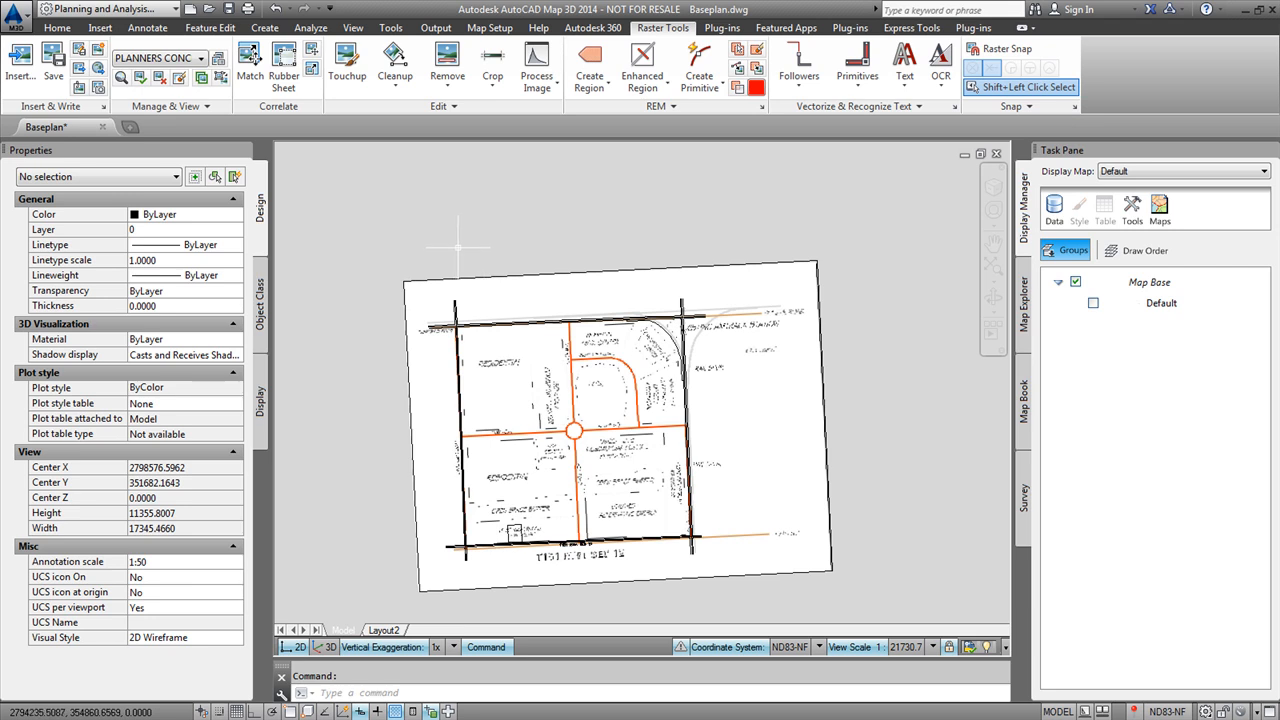
# Export the napkin image as an uncompressed, tiled TIFF with a World File, including rotation in the correlation and without maintaining the drawing link.
pyautogui.click(97, 84)
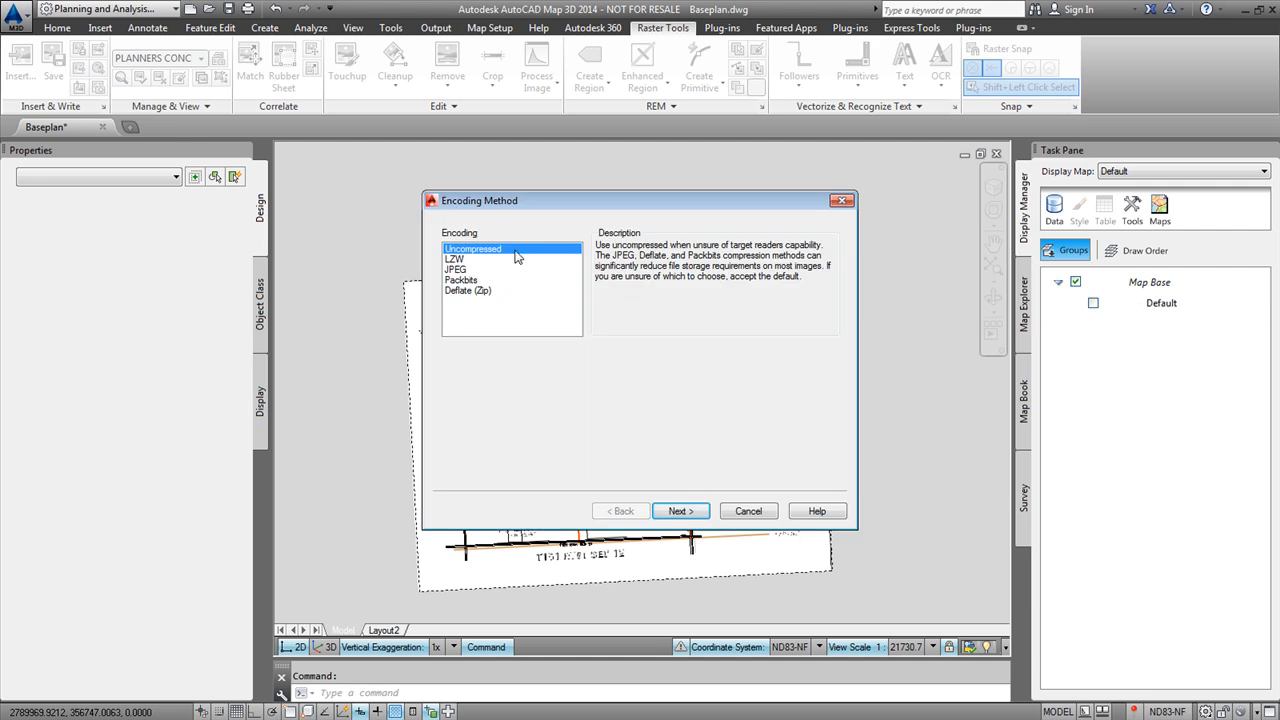
pyautogui.click(680, 511)
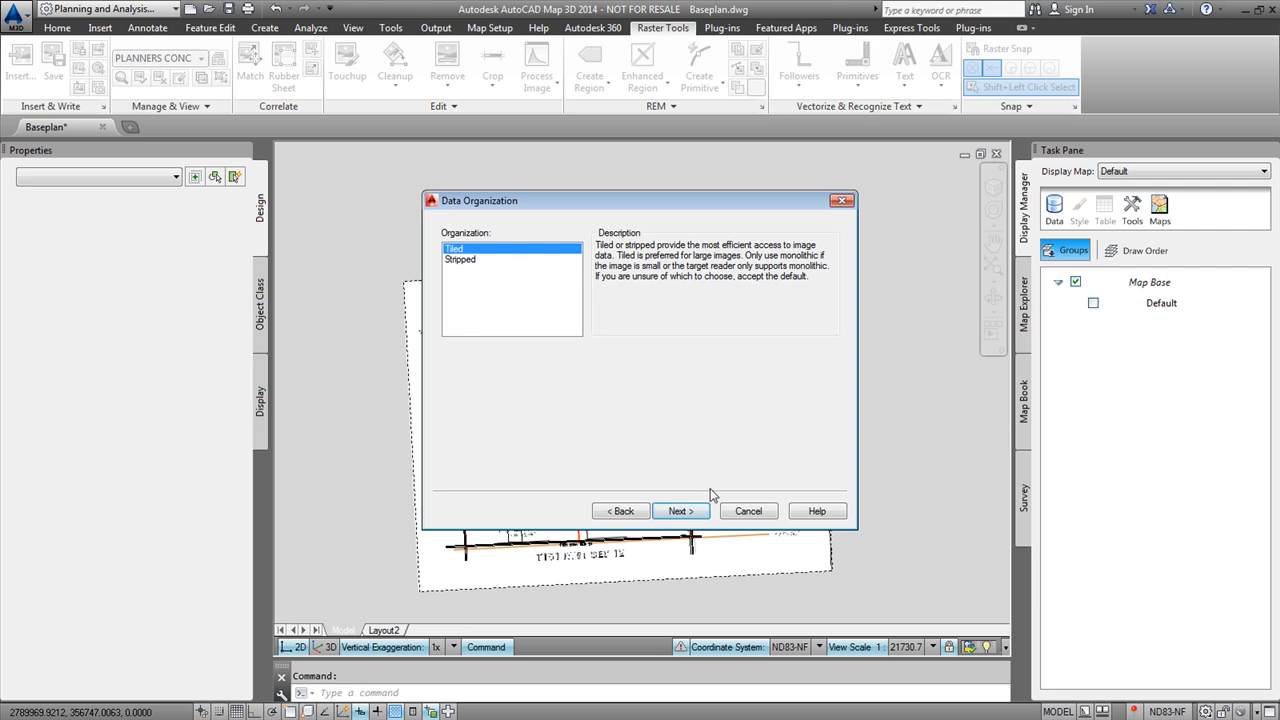
pyautogui.click(690, 511)
pyautogui.click(469, 385)
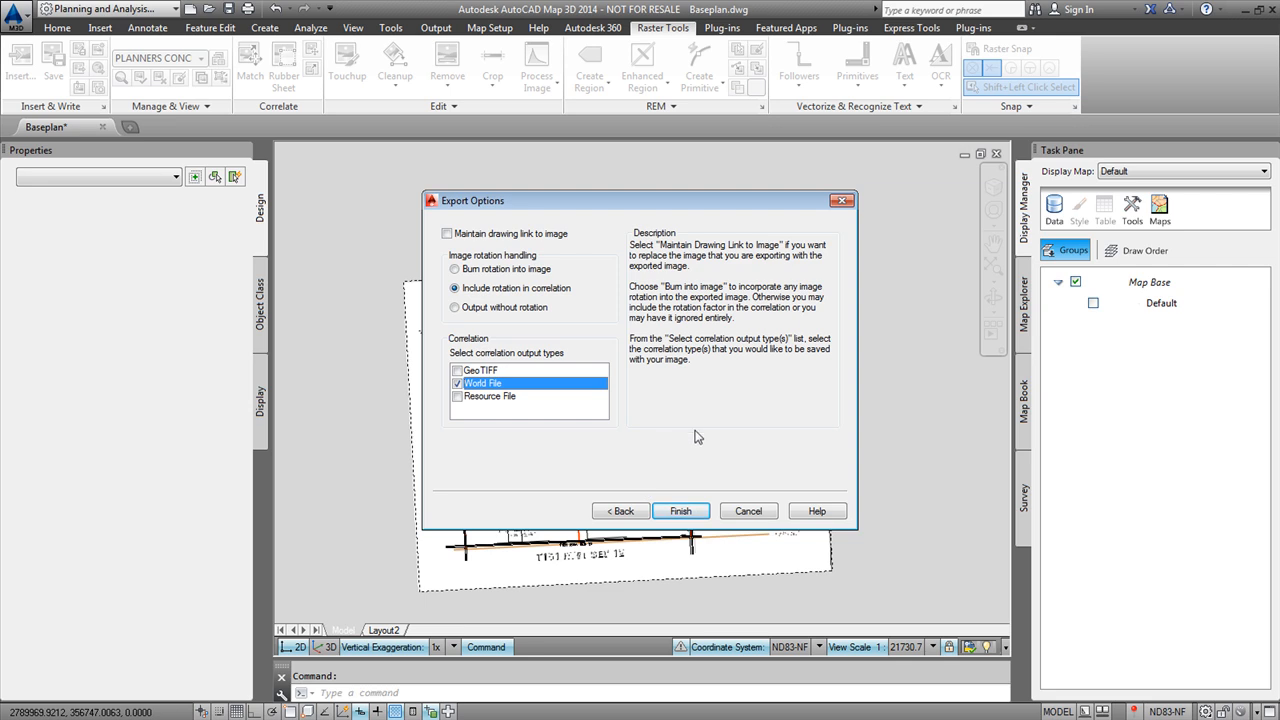
pyautogui.click(676, 514)
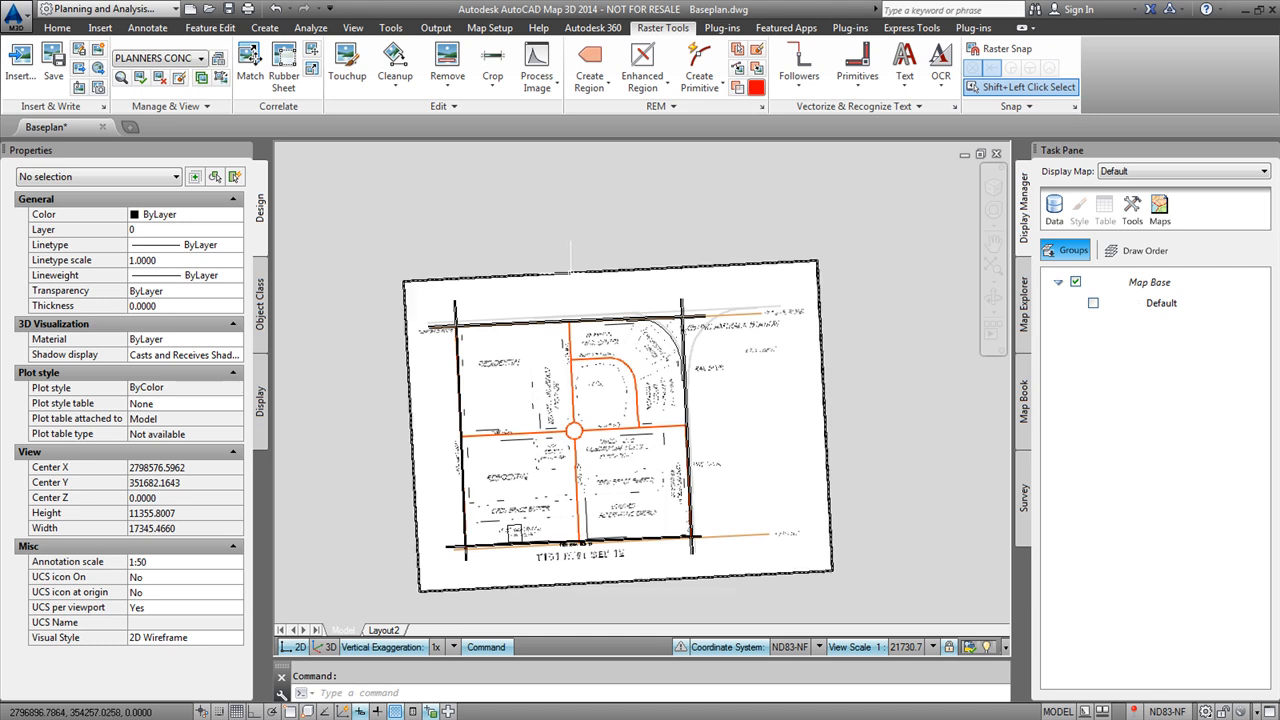
# Erase the original napkin image from the drawing and detach it.
pyautogui.click(545, 274)
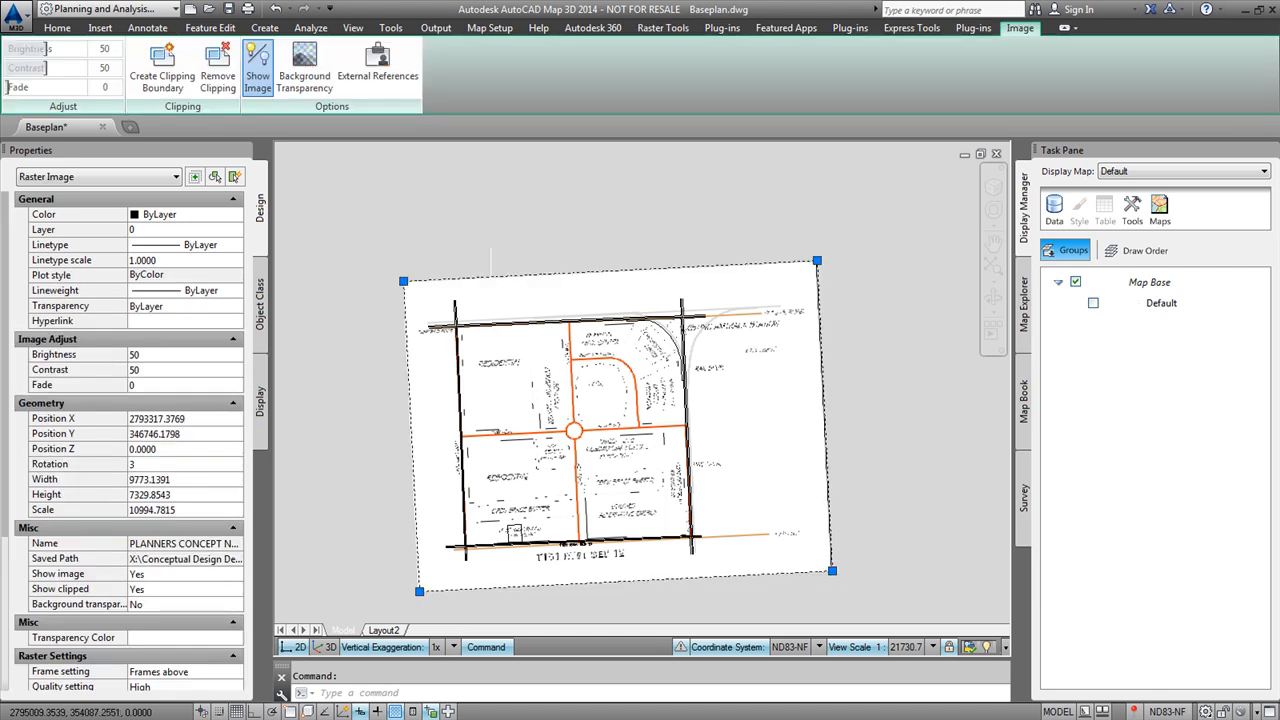
pyautogui.press('Delete')
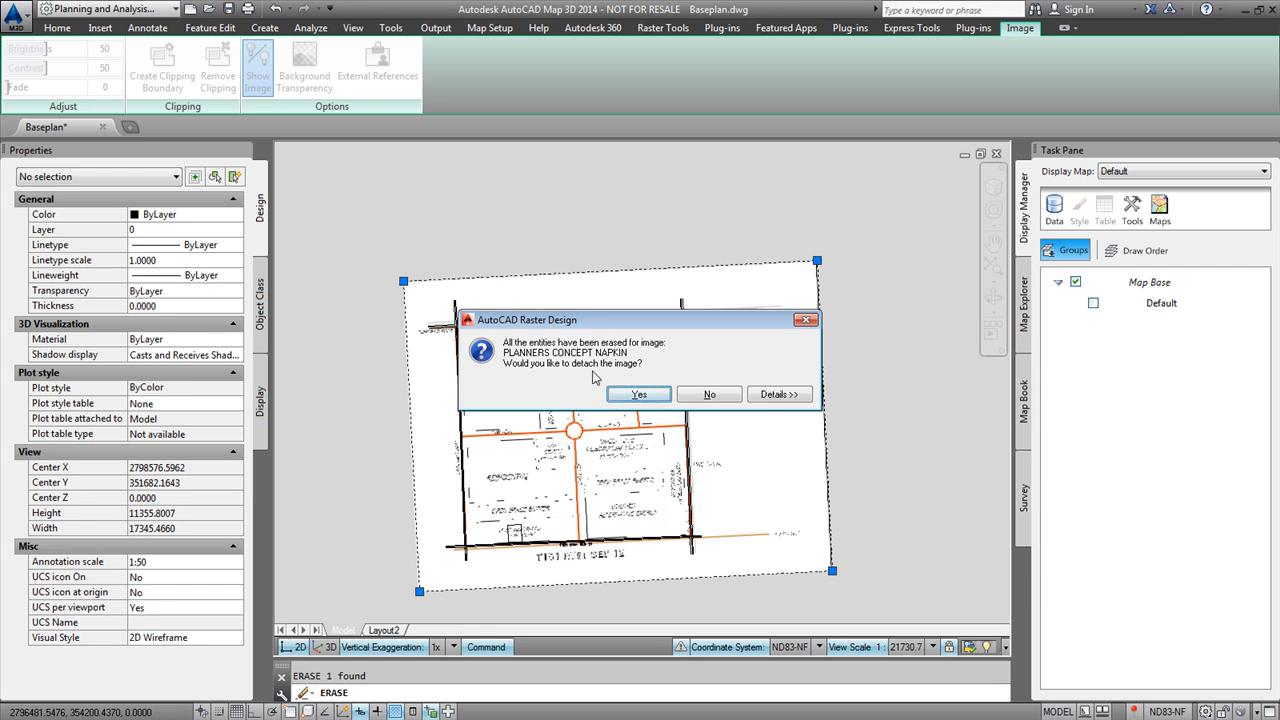
pyautogui.click(652, 396)
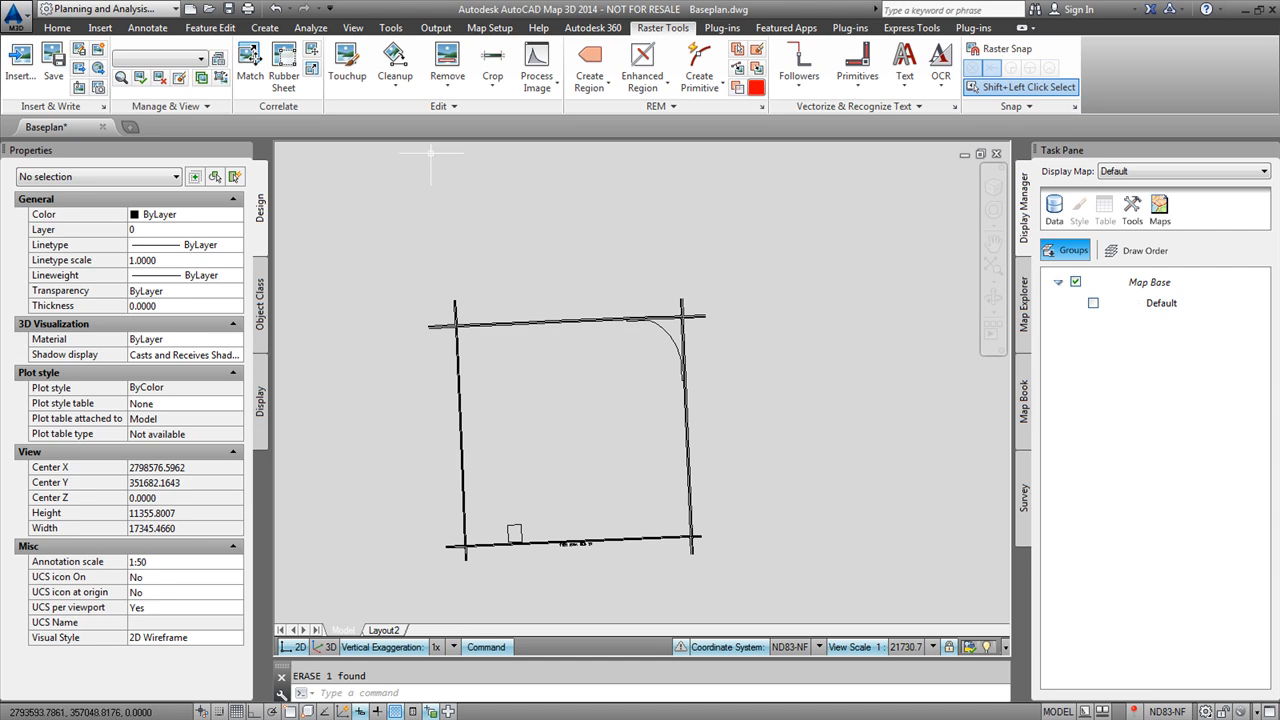
# Insert Concept 2.bmp with modified correlation just west of the base plan, unrotated and at a scale of about 1:9774.
pyautogui.click(101, 30)
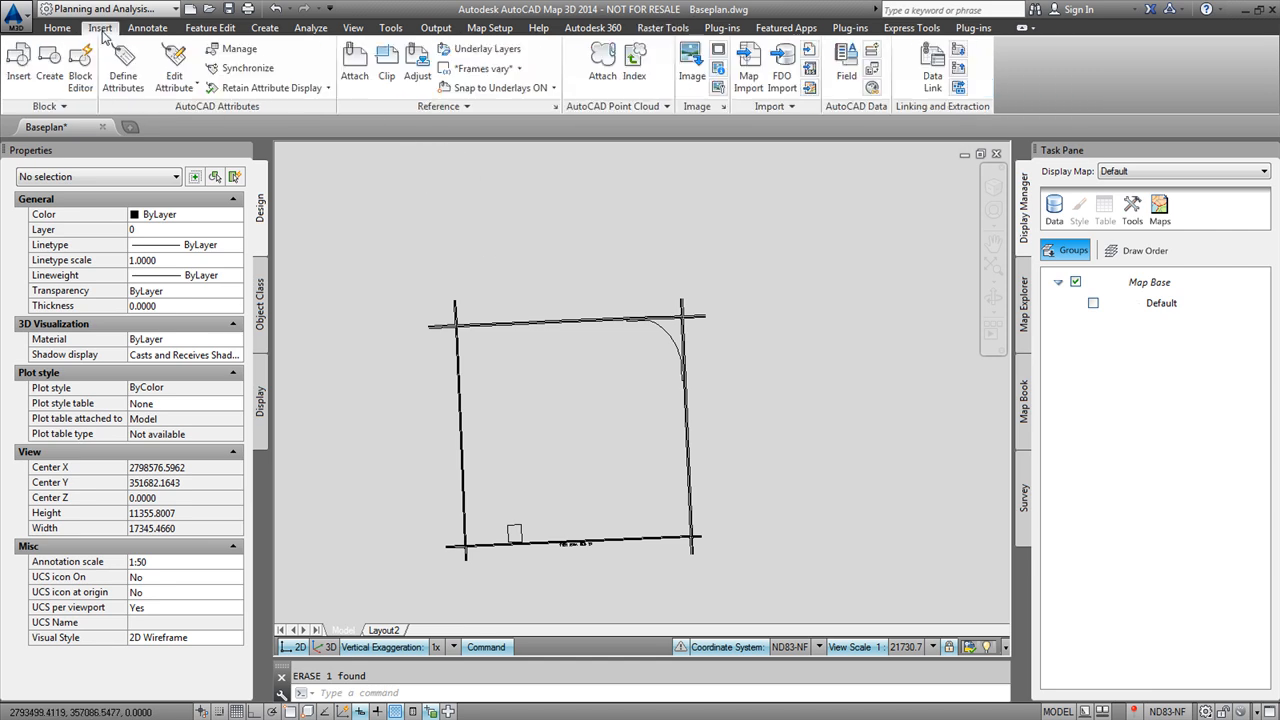
pyautogui.click(693, 70)
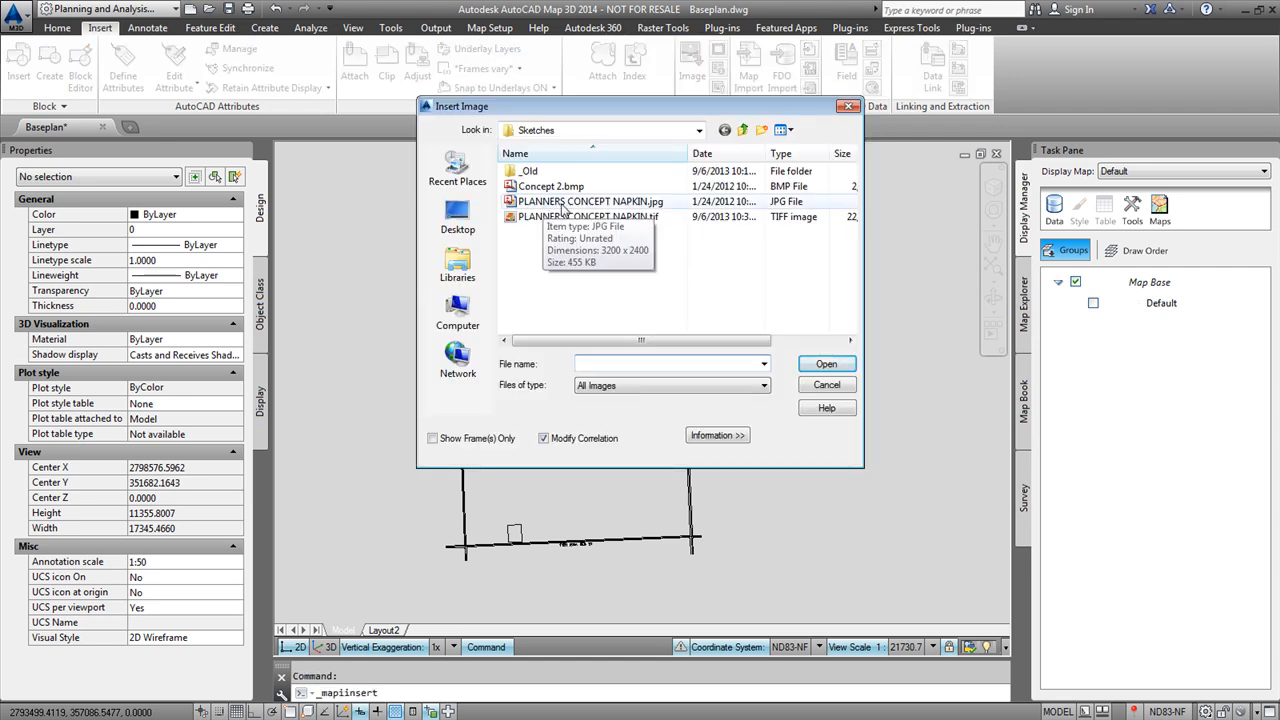
pyautogui.click(551, 186)
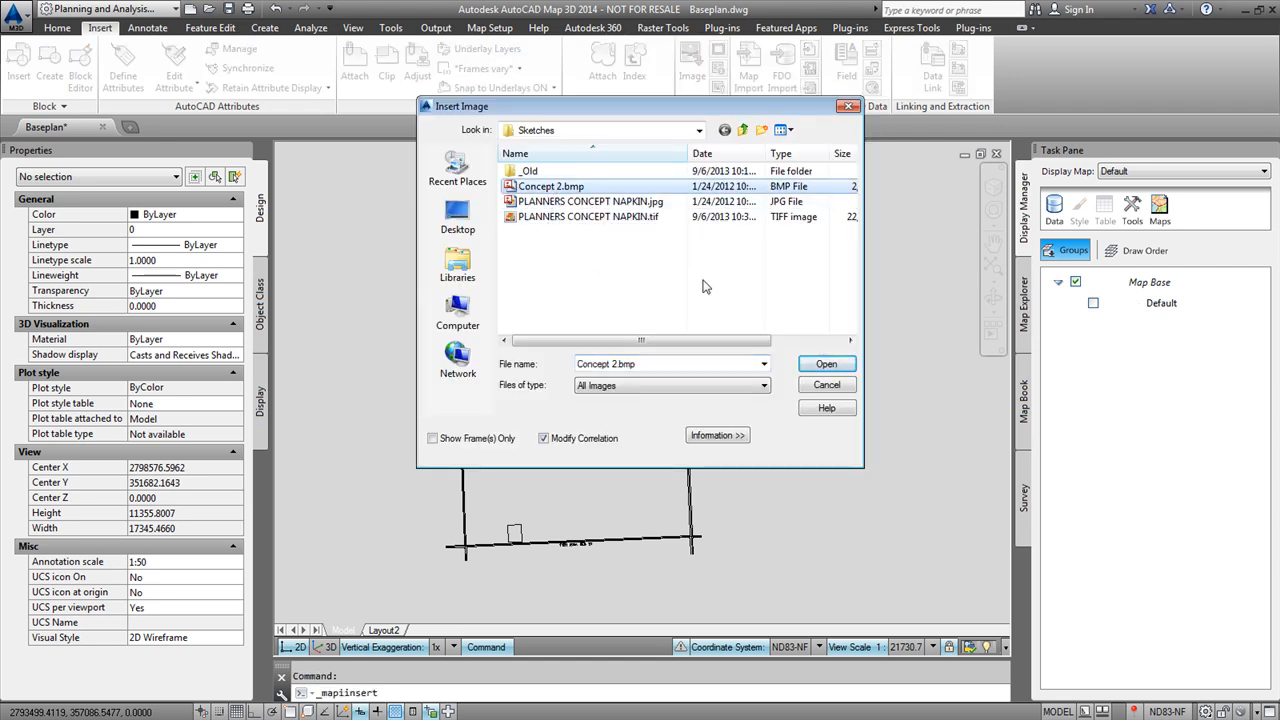
pyautogui.click(826, 366)
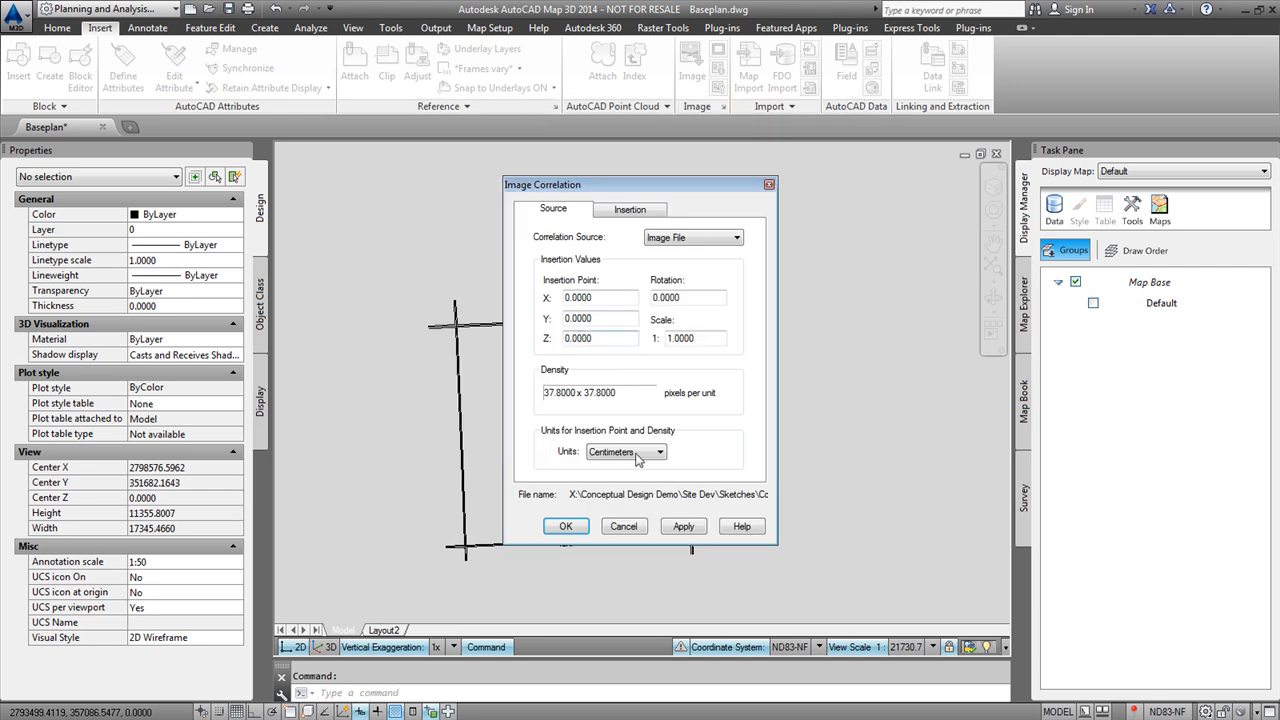
pyautogui.click(630, 210)
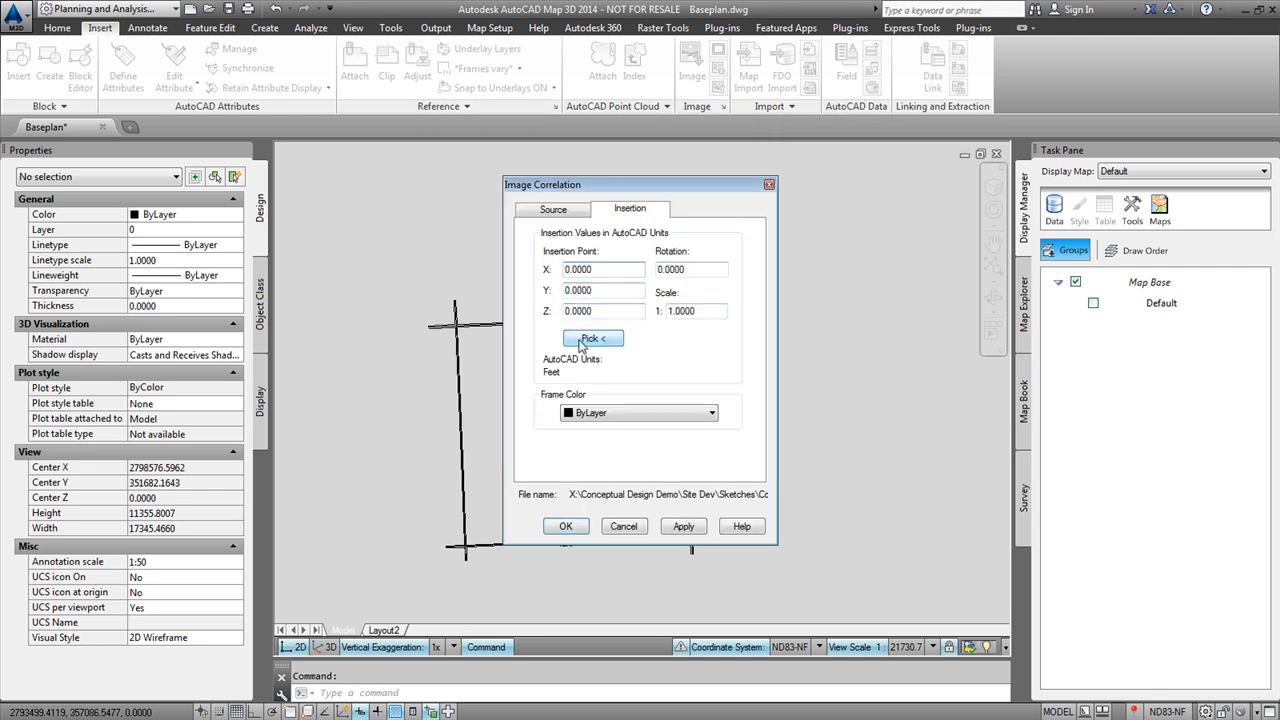
pyautogui.click(580, 340)
pyautogui.click(393, 448)
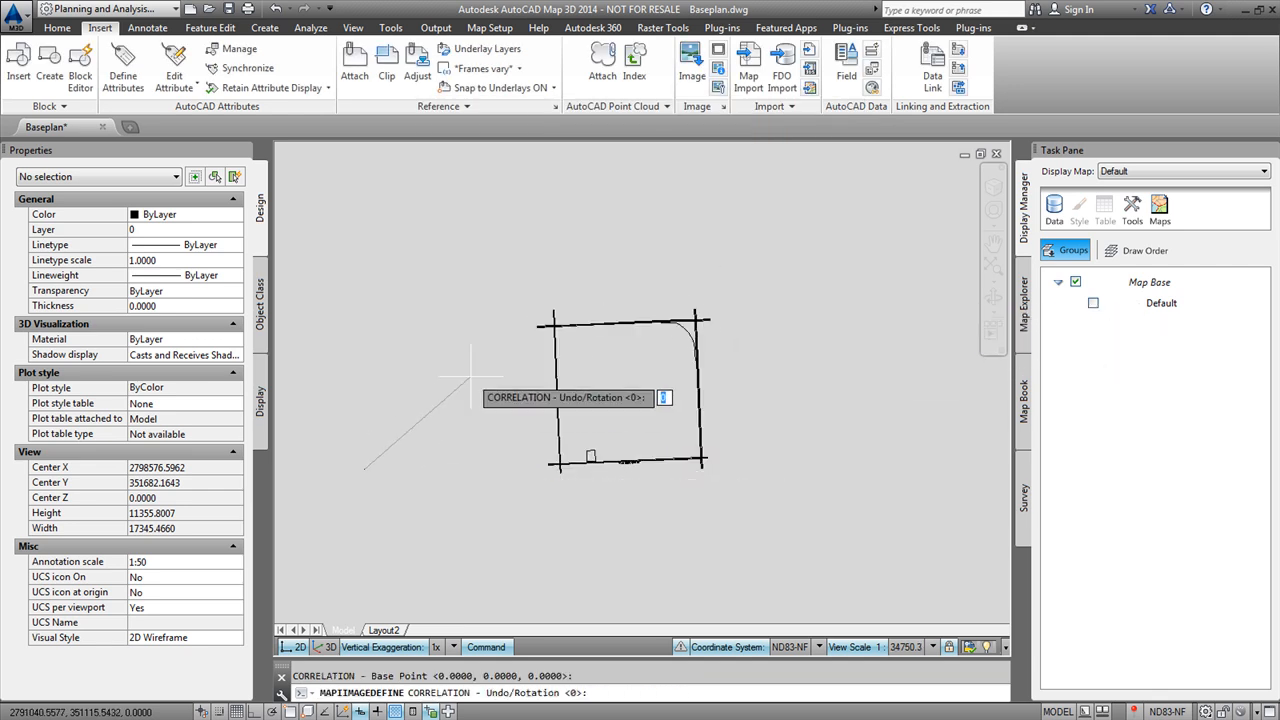
pyautogui.press('Return')
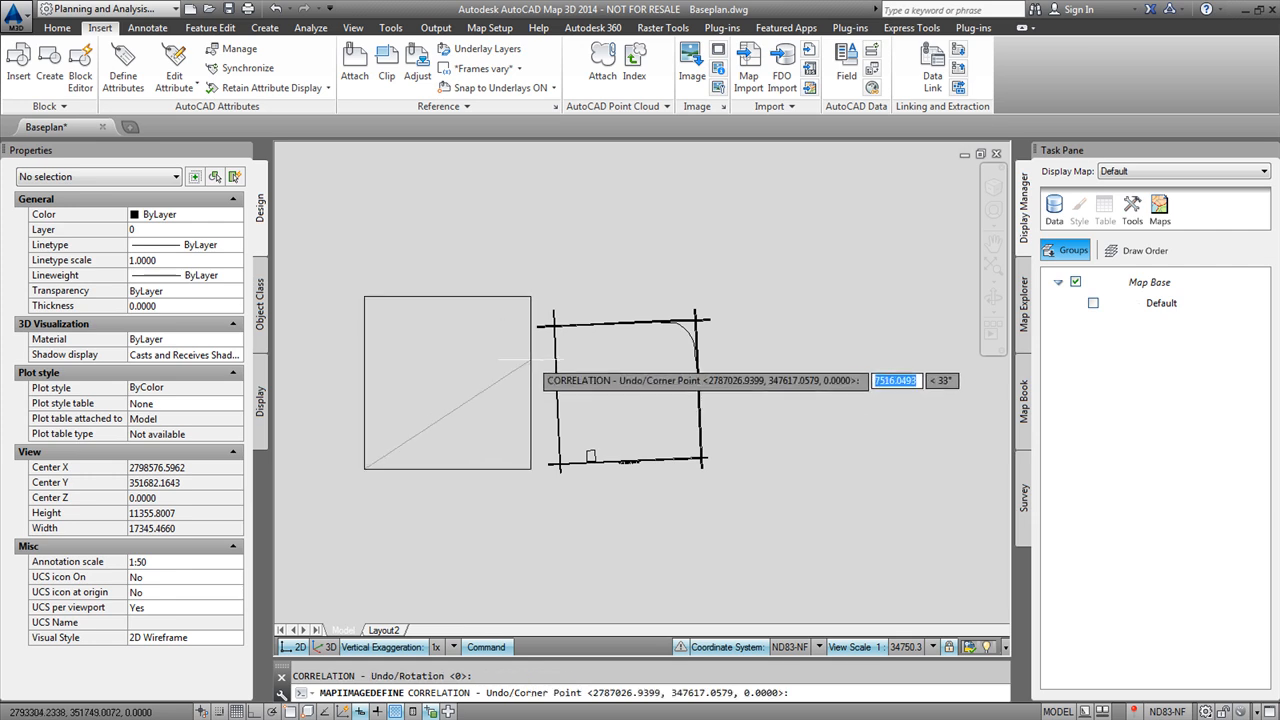
pyautogui.click(530, 360)
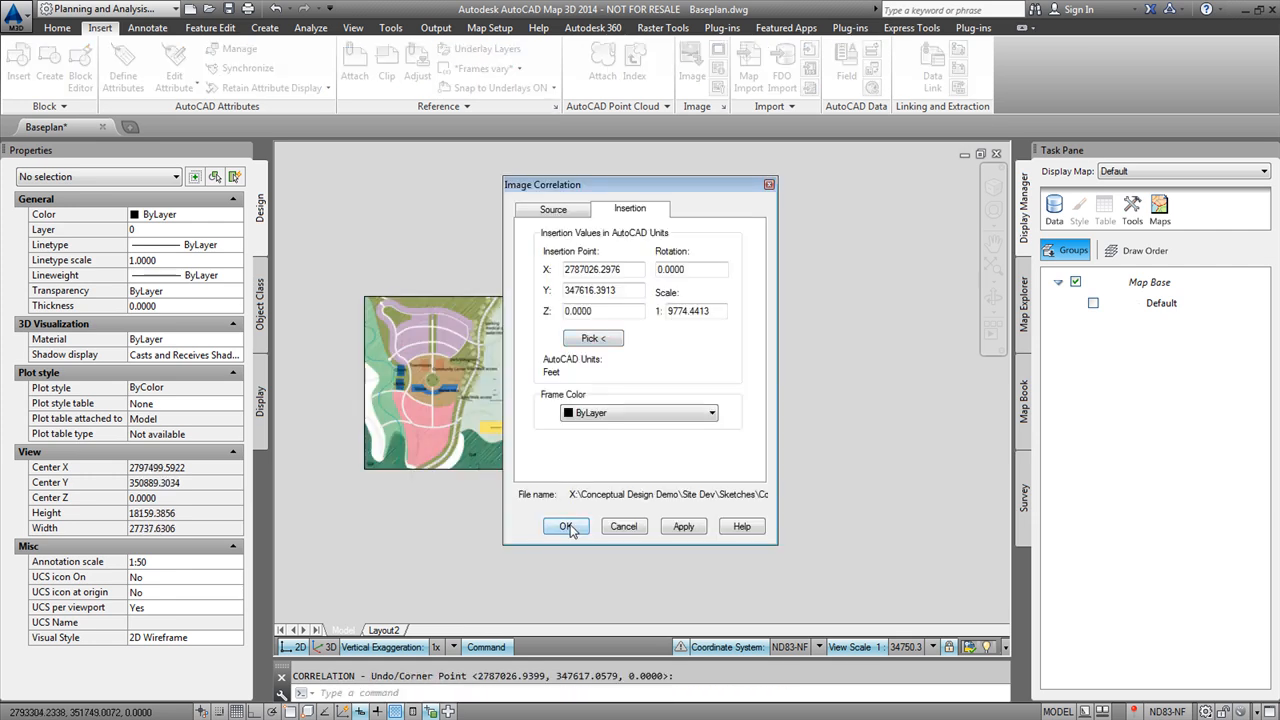
pyautogui.click(571, 526)
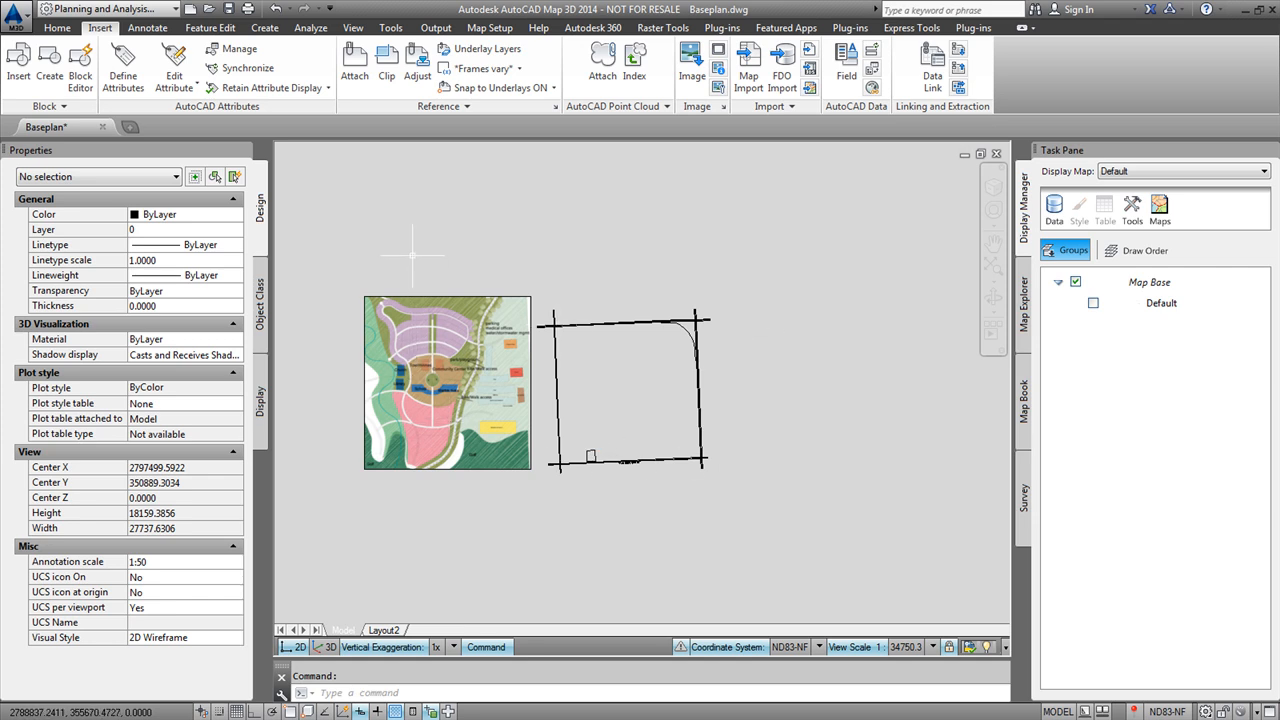
# Start a triangular rubbersheet of the Concept 2 image, pairing its northwest corner with the centreline intersection at the base plan's northwest corner.
pyautogui.click(637, 30)
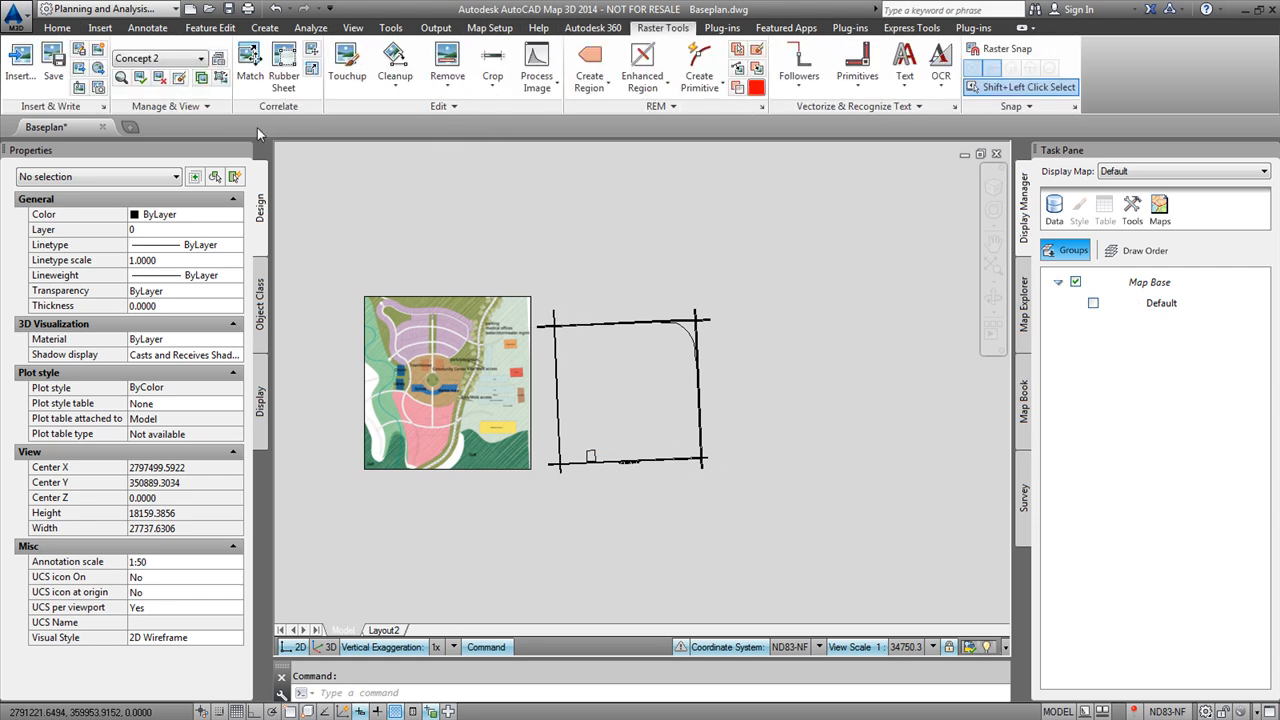
pyautogui.click(284, 80)
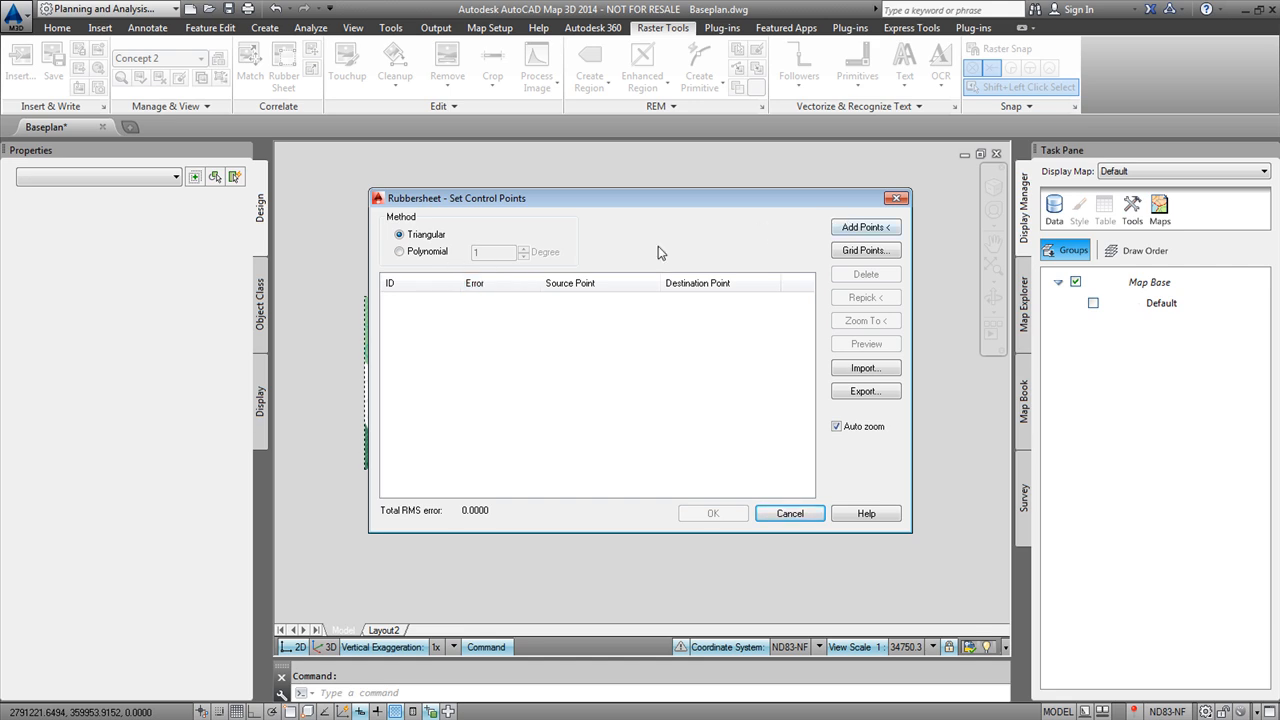
pyautogui.click(865, 229)
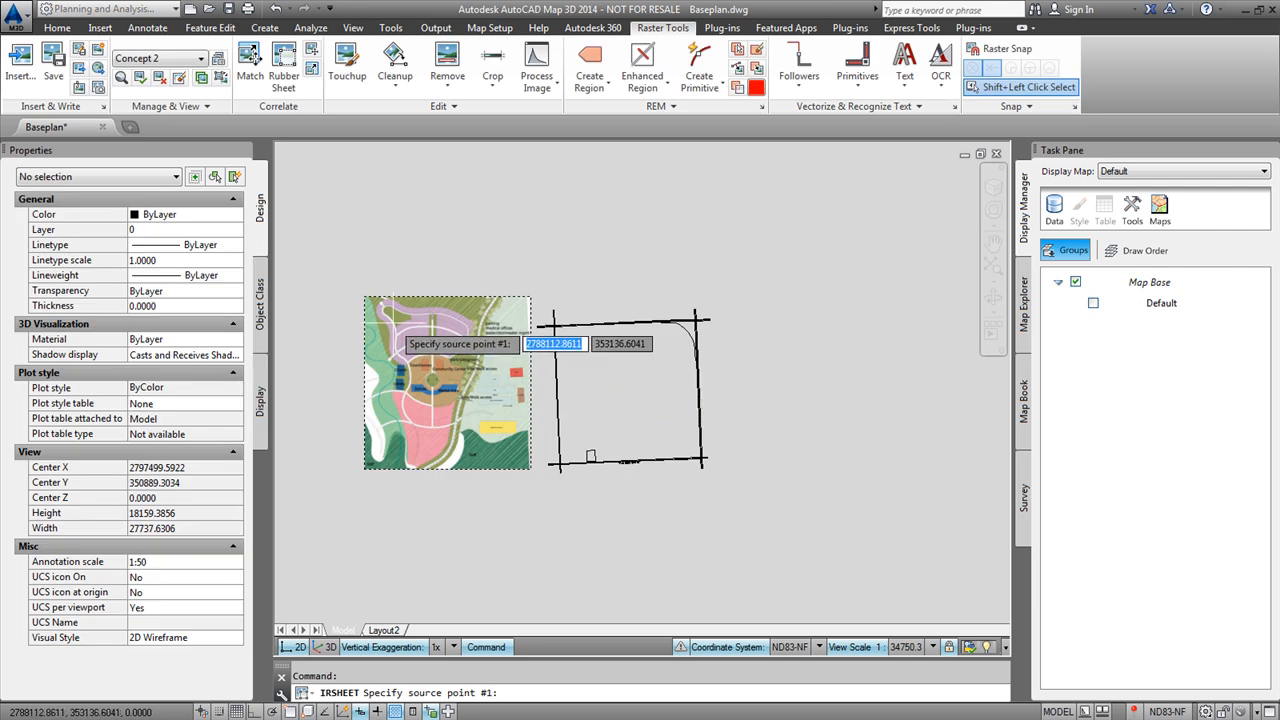
pyautogui.click(418, 424)
pyautogui.click(366, 298)
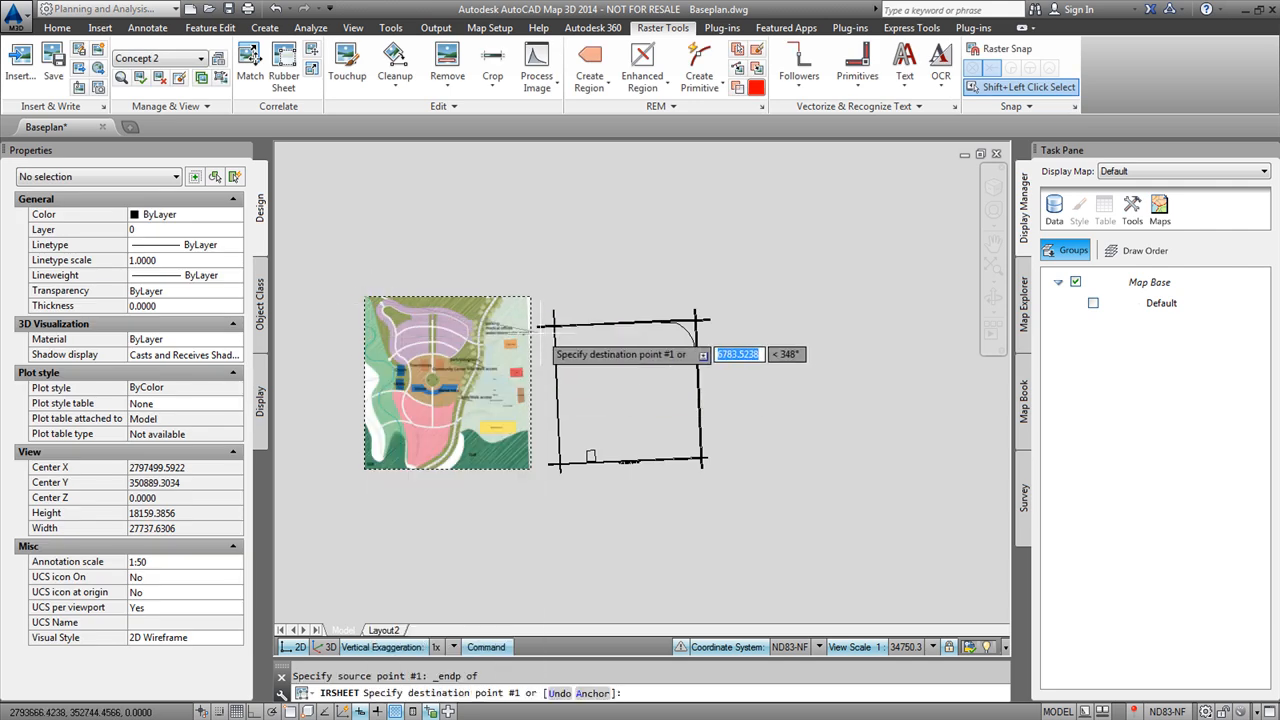
pyautogui.keyDown('shift'); pyautogui.rightClick(544, 332); pyautogui.keyUp('shift')
pyautogui.click(592, 473)
pyautogui.scroll(6, 557, 320)
pyautogui.scroll(5, 530, 340)
pyautogui.click(540, 311)
# Add a second control point pair from the image's northeast corner to the centreline intersection at the base plan's northeast corner.
pyautogui.scroll(-10, 544, 320)
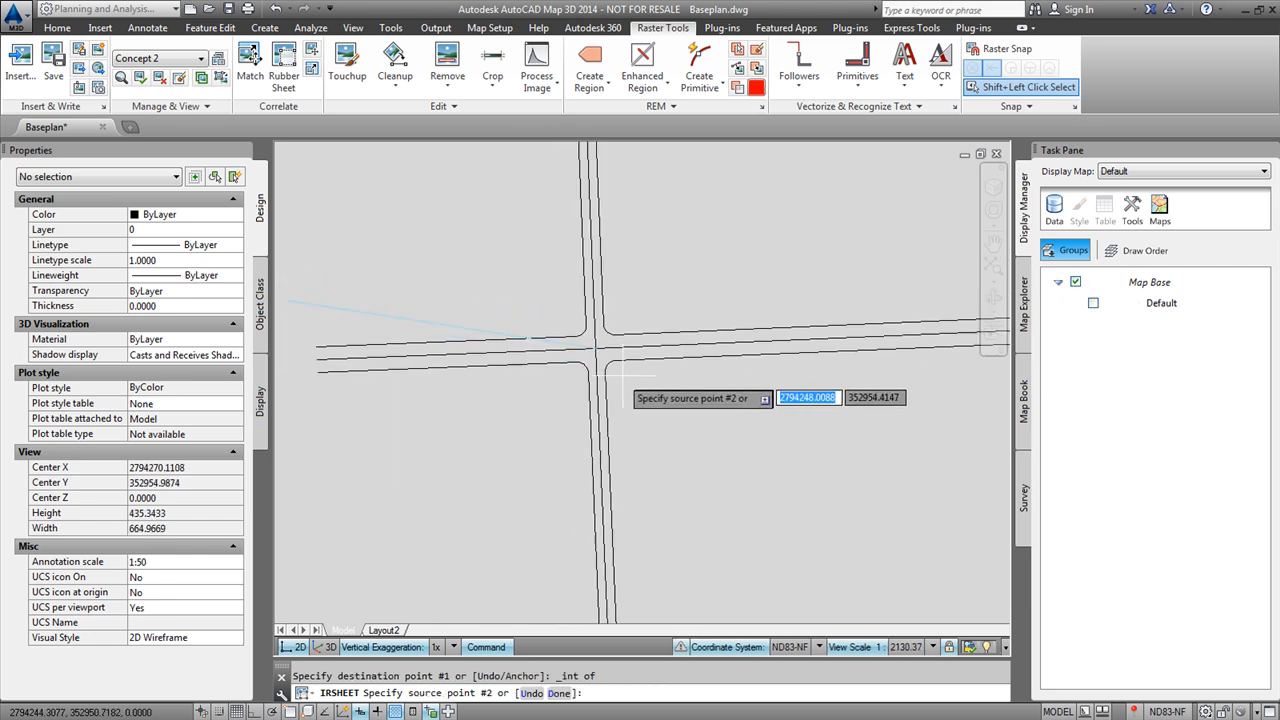
pyautogui.keyDown('shift'); pyautogui.rightClick(490, 270); pyautogui.keyUp('shift')
pyautogui.click(534, 377)
pyautogui.click(495, 258)
pyautogui.scroll(6, 700, 340)
pyautogui.keyDown('shift'); pyautogui.rightClick(712, 340); pyautogui.keyUp('shift')
pyautogui.click(763, 478)
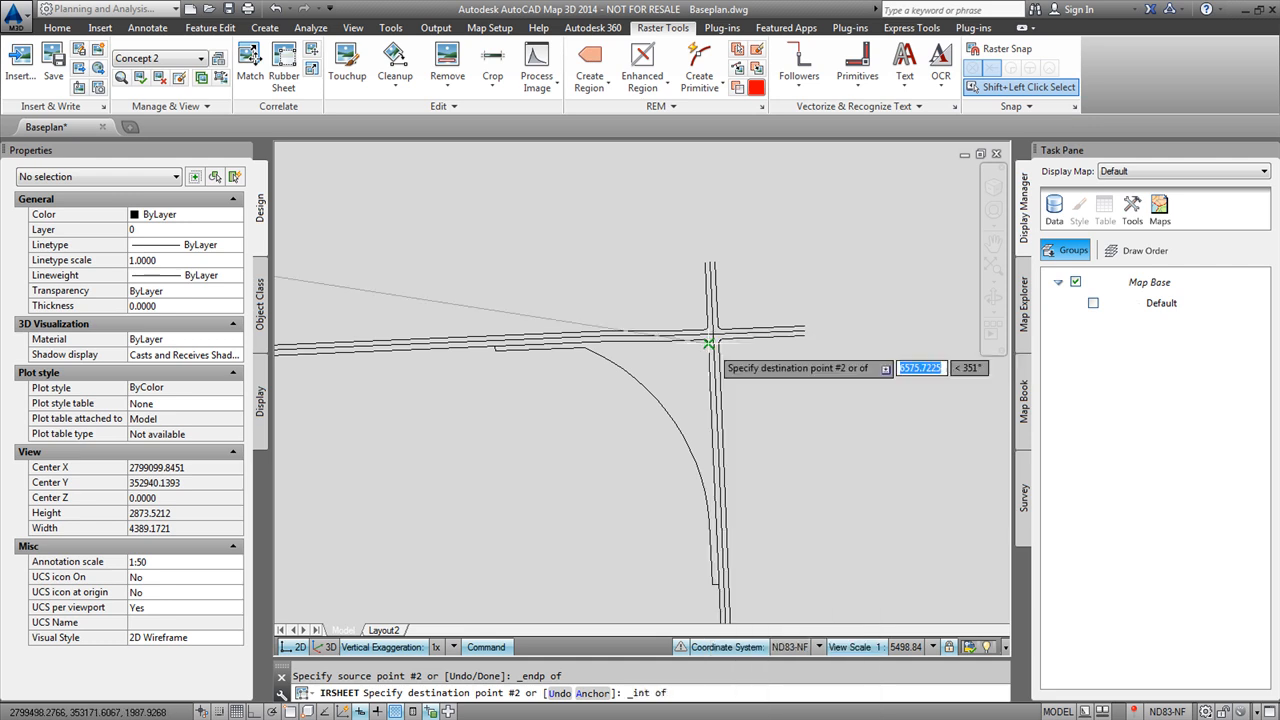
pyautogui.click(714, 332)
# Add a third control point pair from the image's southeast corner to the centreline intersection at the base plan's southeast corner.
pyautogui.scroll(-5, 742, 298)
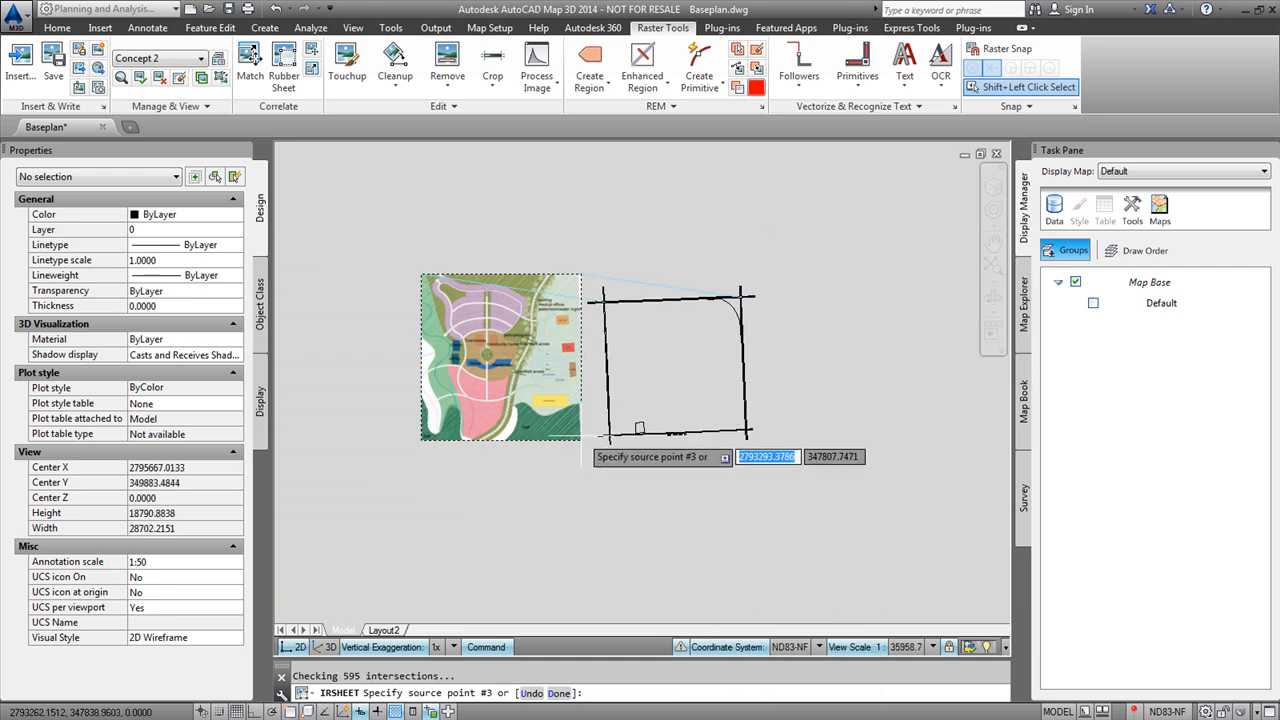
pyautogui.scroll(4, 582, 431)
pyautogui.keyDown('shift'); pyautogui.rightClick(578, 430); pyautogui.keyUp('shift')
pyautogui.click(625, 163)
pyautogui.click(578, 450)
pyautogui.scroll(-2, 632, 400)
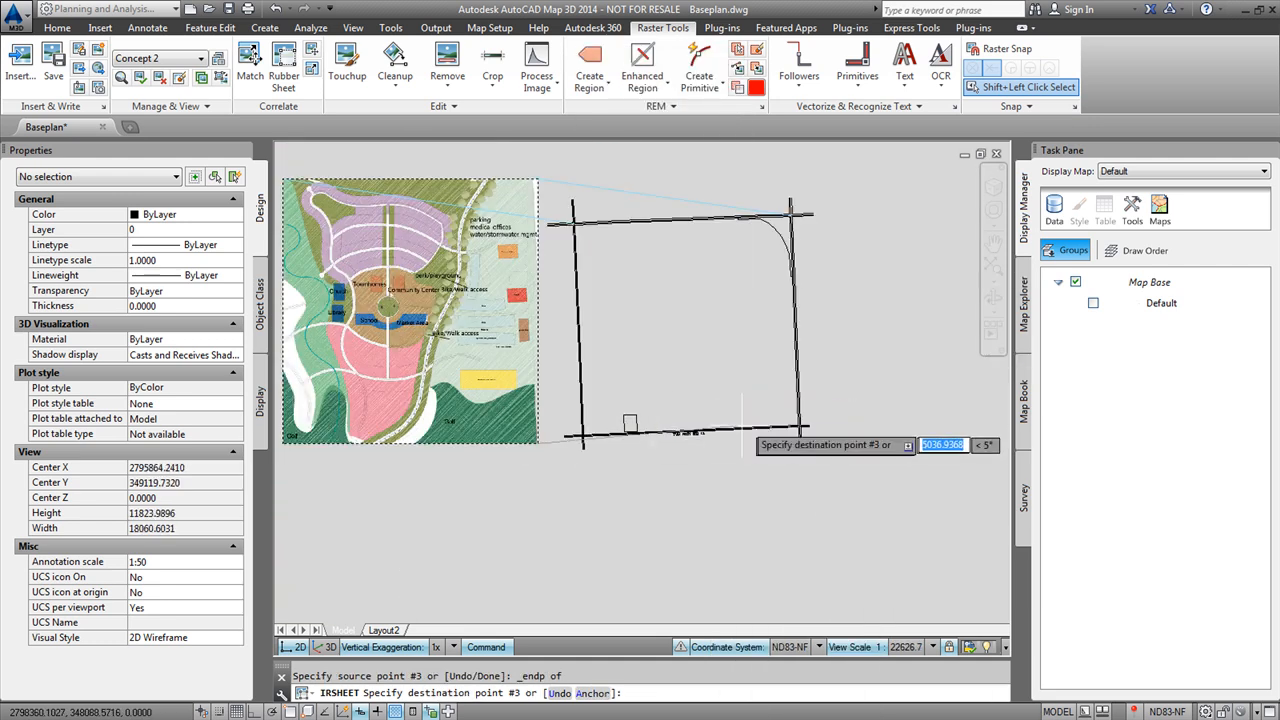
pyautogui.scroll(6, 820, 435)
pyautogui.keyDown('shift'); pyautogui.rightClick(910, 466); pyautogui.keyUp('shift')
pyautogui.click(958, 219)
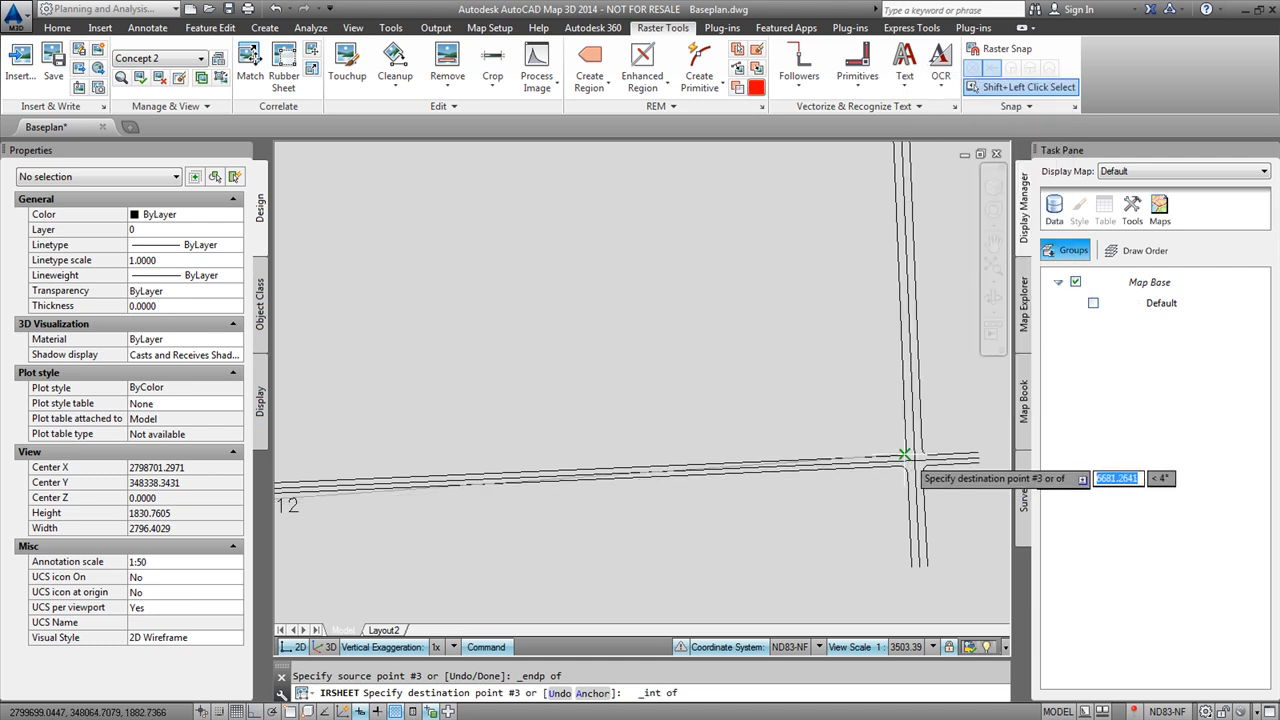
pyautogui.click(908, 505)
# Pair the image's southwest corner with the base plan's southwest centreline intersection and apply the triangular rubbersheet.
pyautogui.scroll(-5, 925, 490)
pyautogui.keyDown('shift'); pyautogui.rightClick(395, 505); pyautogui.keyUp('shift')
pyautogui.click(440, 220)
pyautogui.click(393, 503)
pyautogui.scroll(10, 705, 492)
pyautogui.keyDown('shift'); pyautogui.rightClick(519, 527); pyautogui.keyUp('shift')
pyautogui.click(552, 291)
pyautogui.click(518, 524)
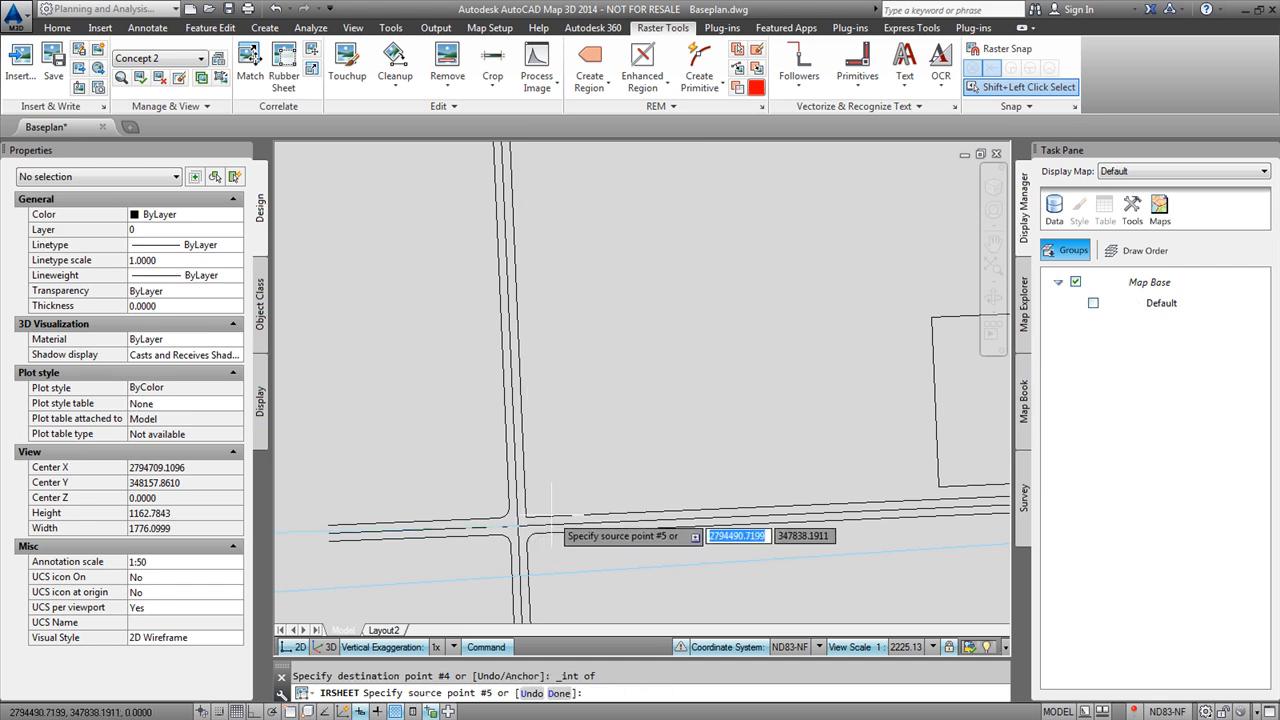
pyautogui.press('Return')
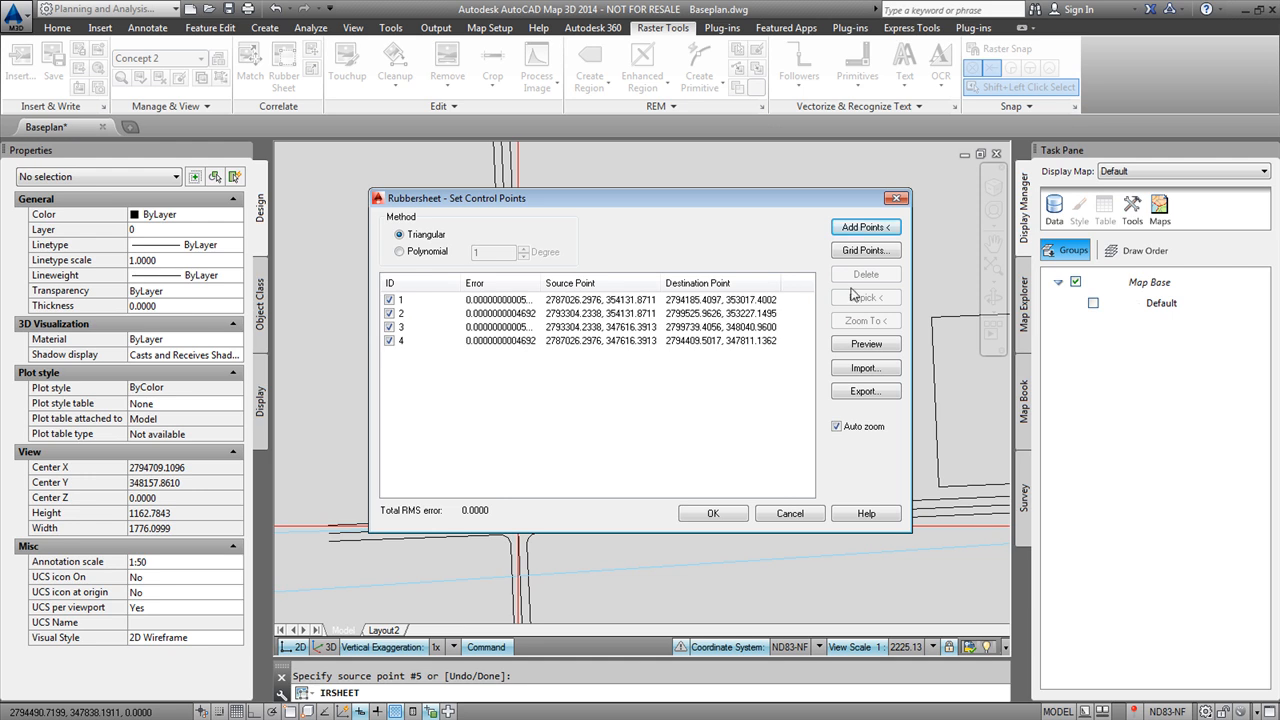
pyautogui.click(716, 514)
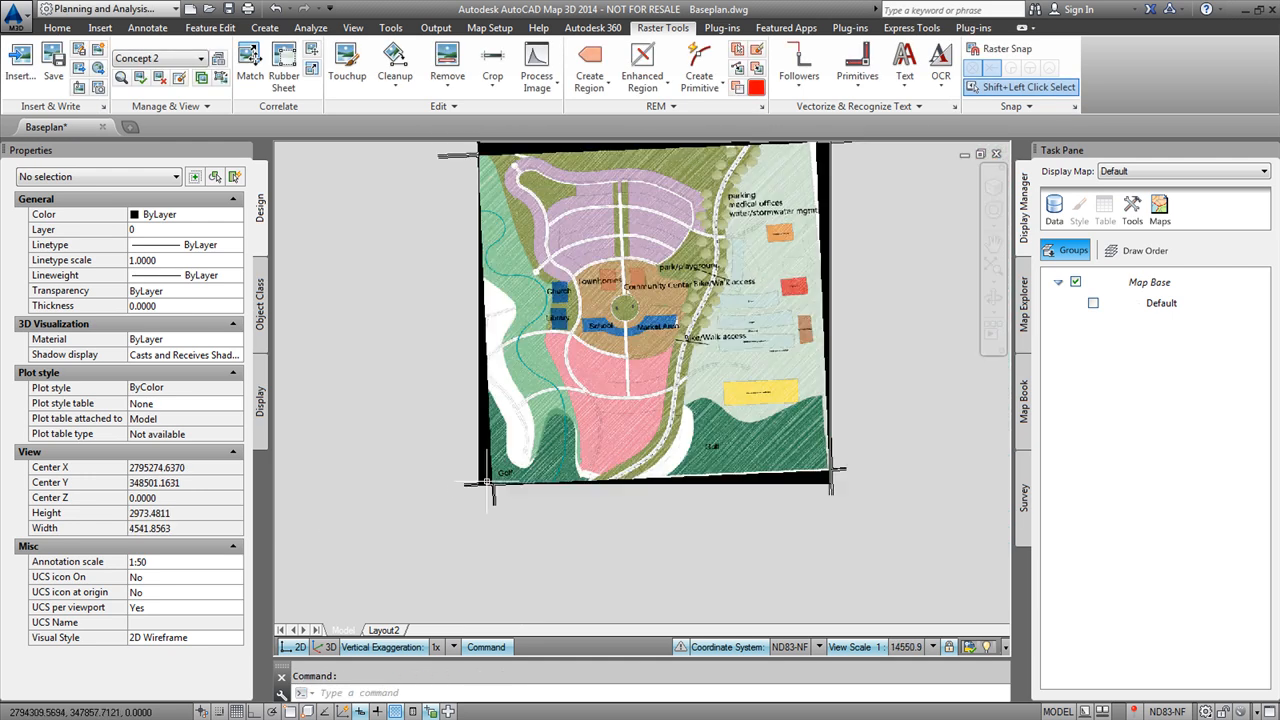
# Send the rubbersheeted Concept 2 image to the back of the draw order, behind the base plan linework.
pyautogui.scroll(2, 616, 324)
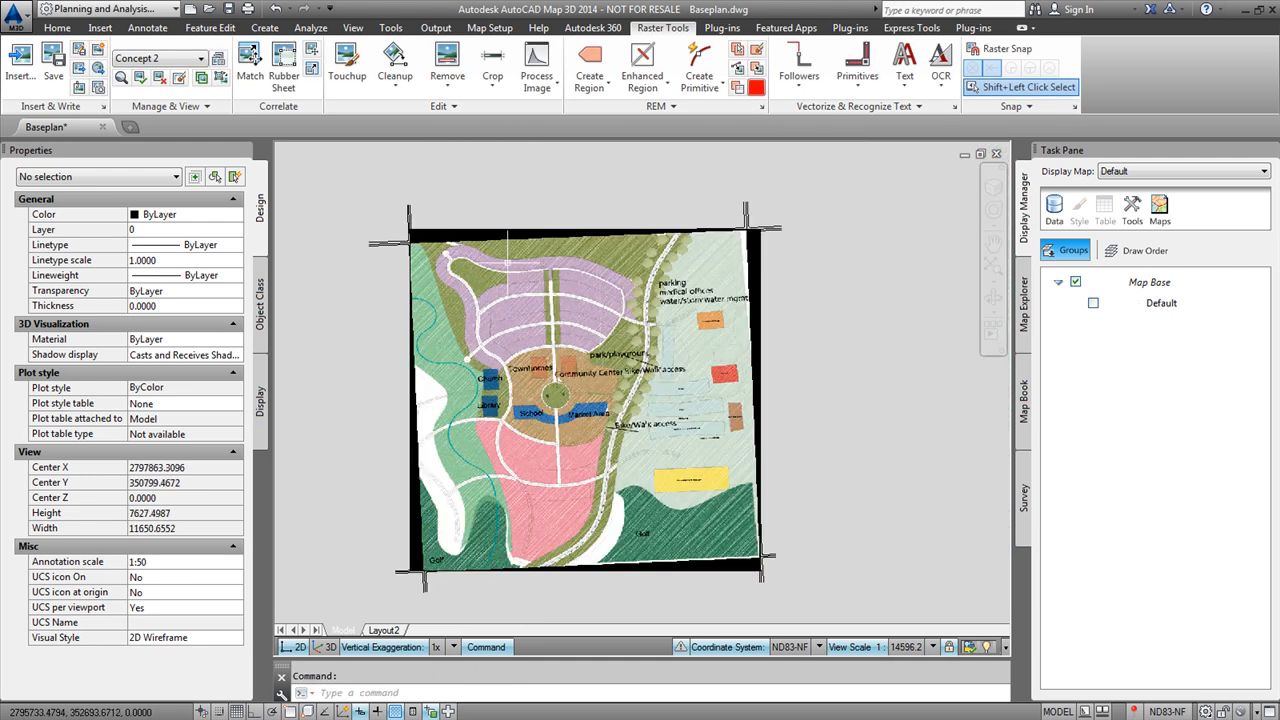
pyautogui.click(410, 236)
pyautogui.rightClick(457, 201)
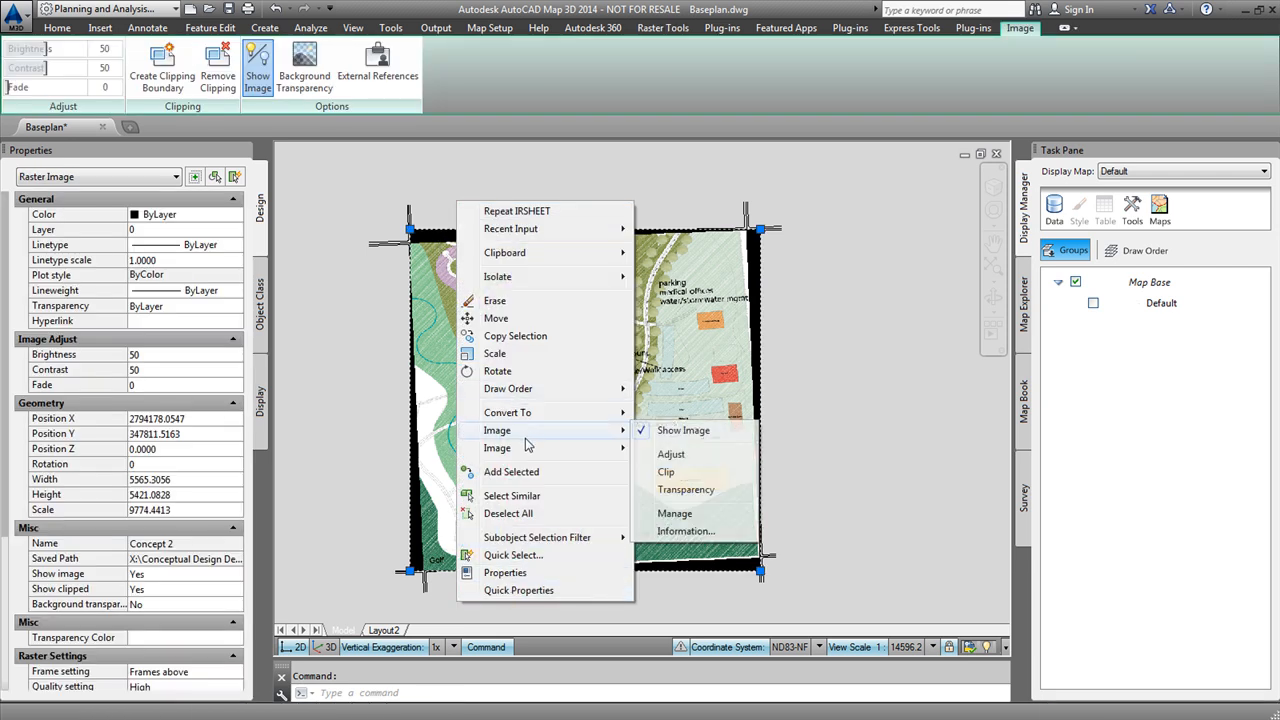
pyautogui.moveTo(530, 390)
pyautogui.click(605, 409)
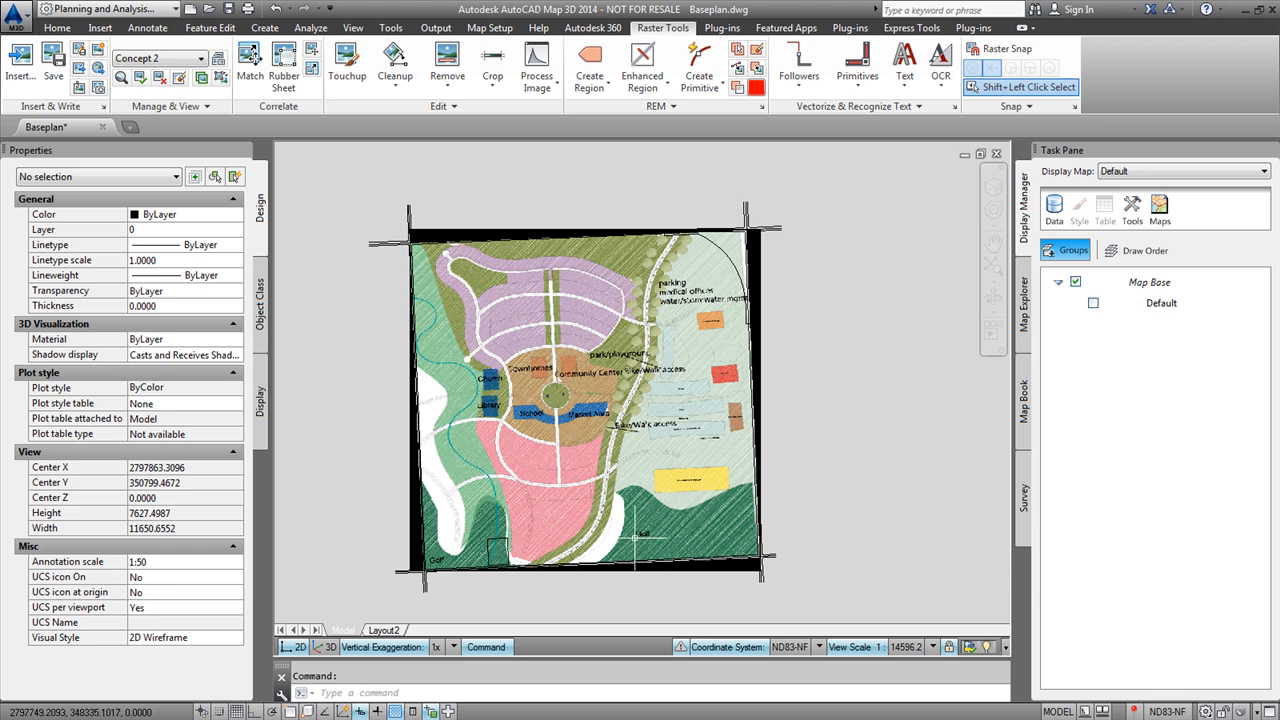
# Export the Concept 2 image as an uncompressed TIFF with a World File, without maintaining the drawing link.
pyautogui.scroll(5, 770, 557)
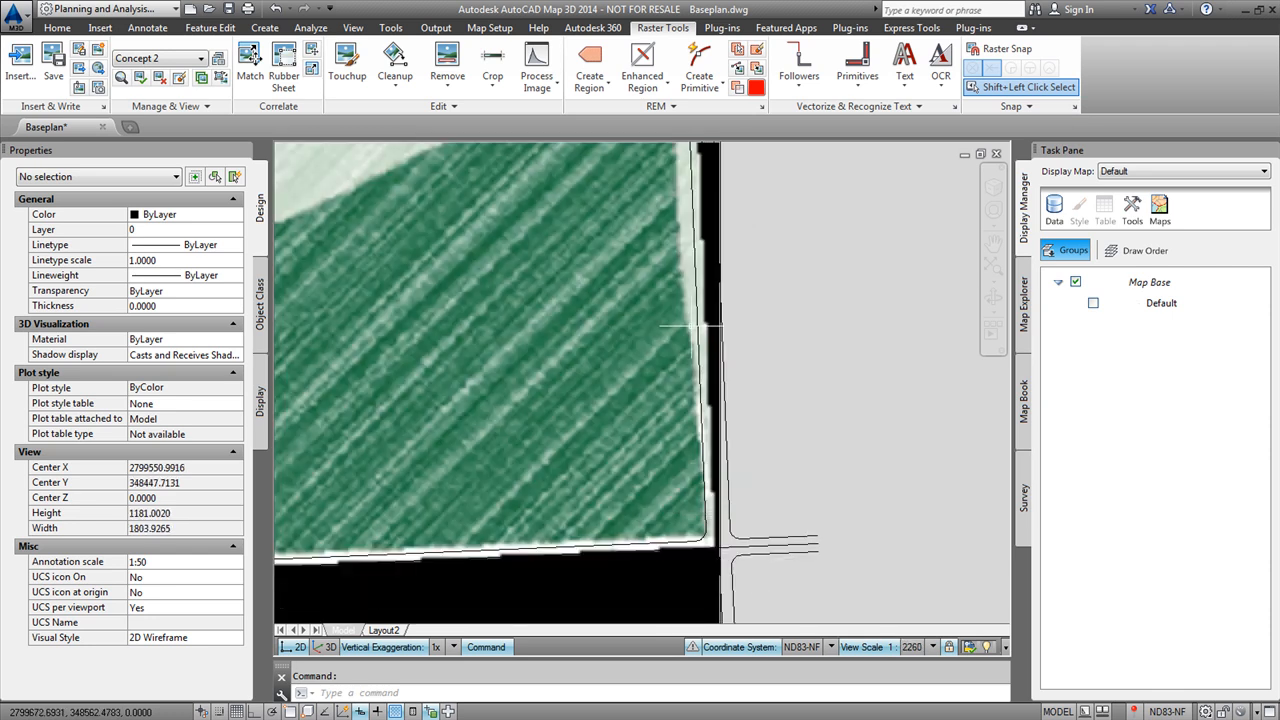
pyautogui.scroll(-3, 728, 432)
pyautogui.scroll(-3, 590, 415)
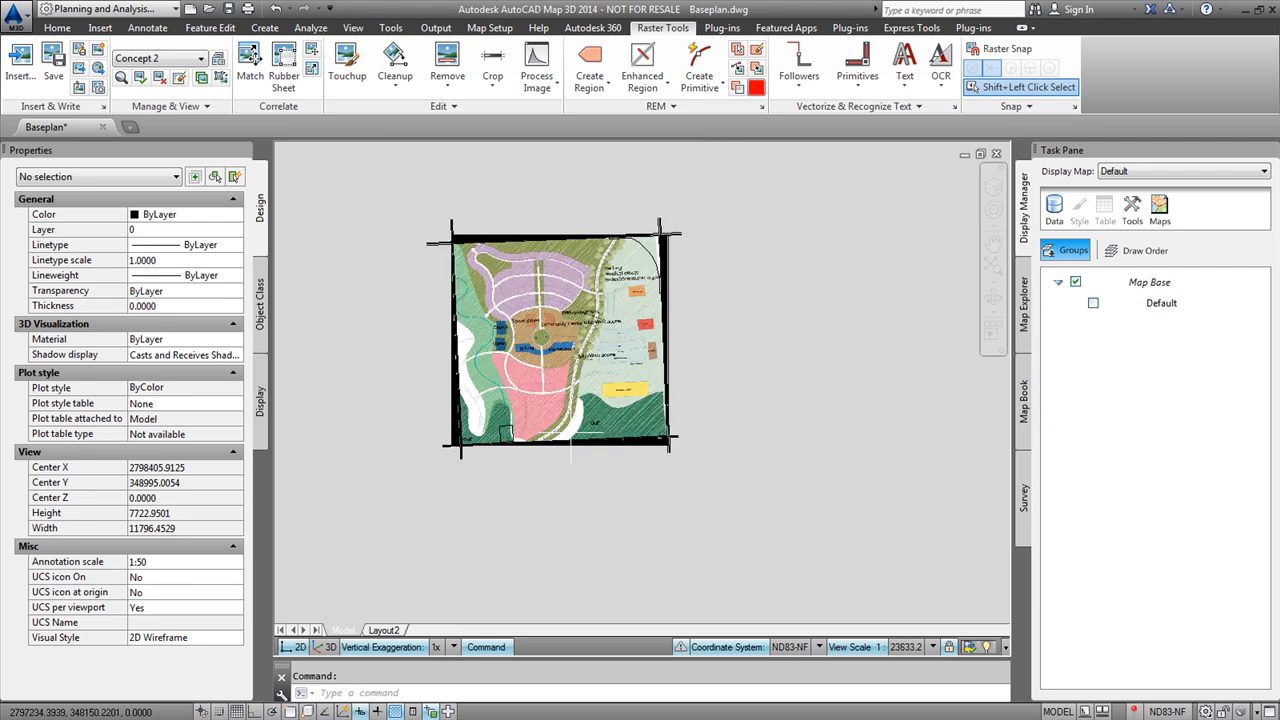
pyautogui.scroll(2, 568, 291)
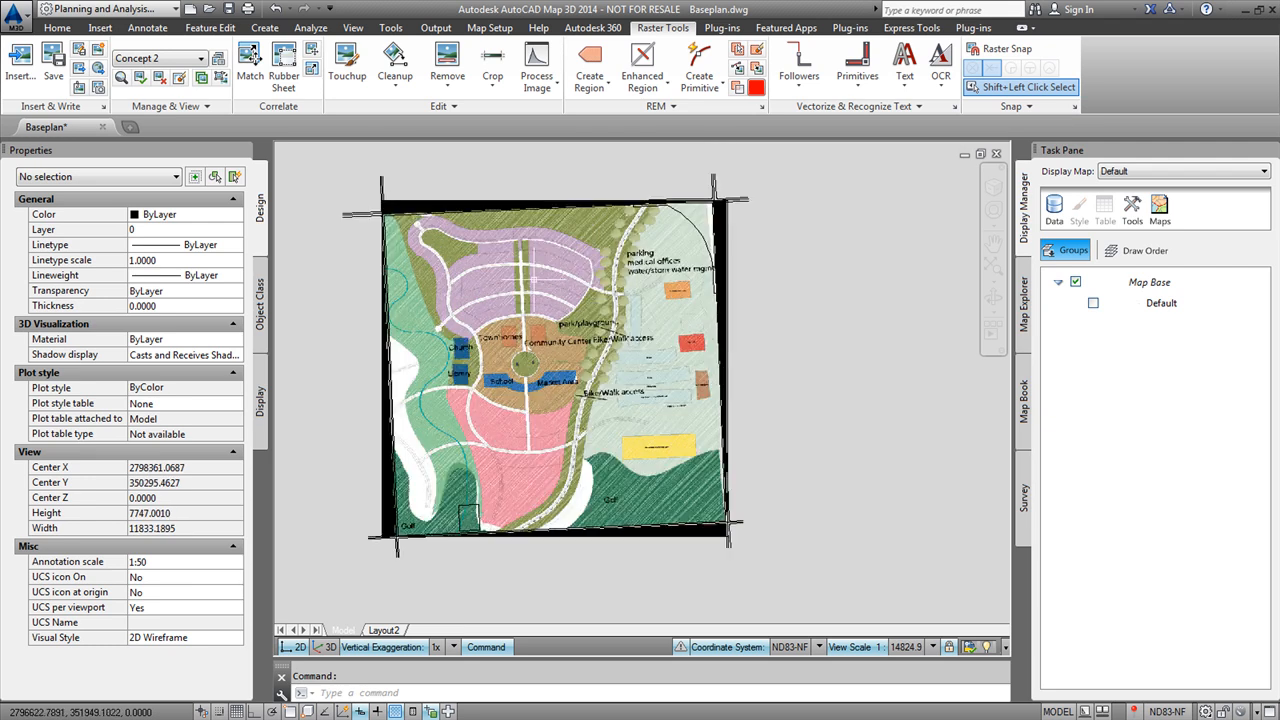
pyautogui.click(80, 70)
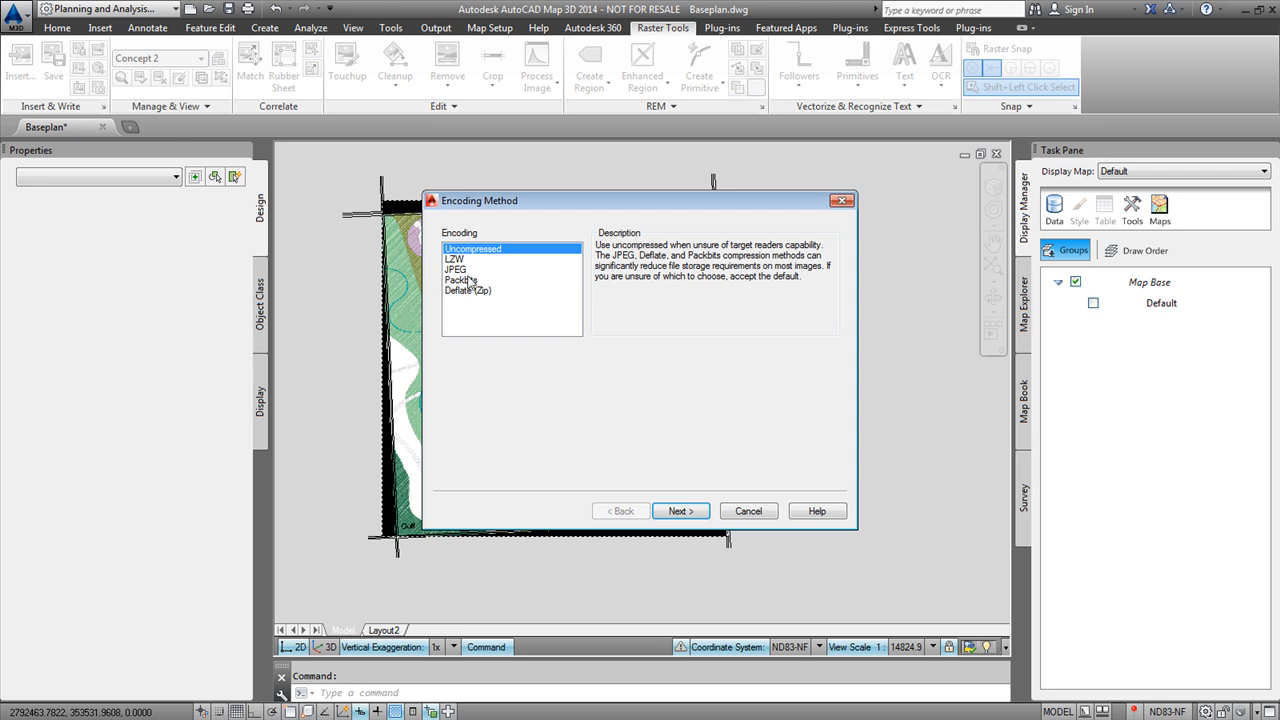
pyautogui.click(680, 511)
pyautogui.click(470, 249)
pyautogui.click(676, 510)
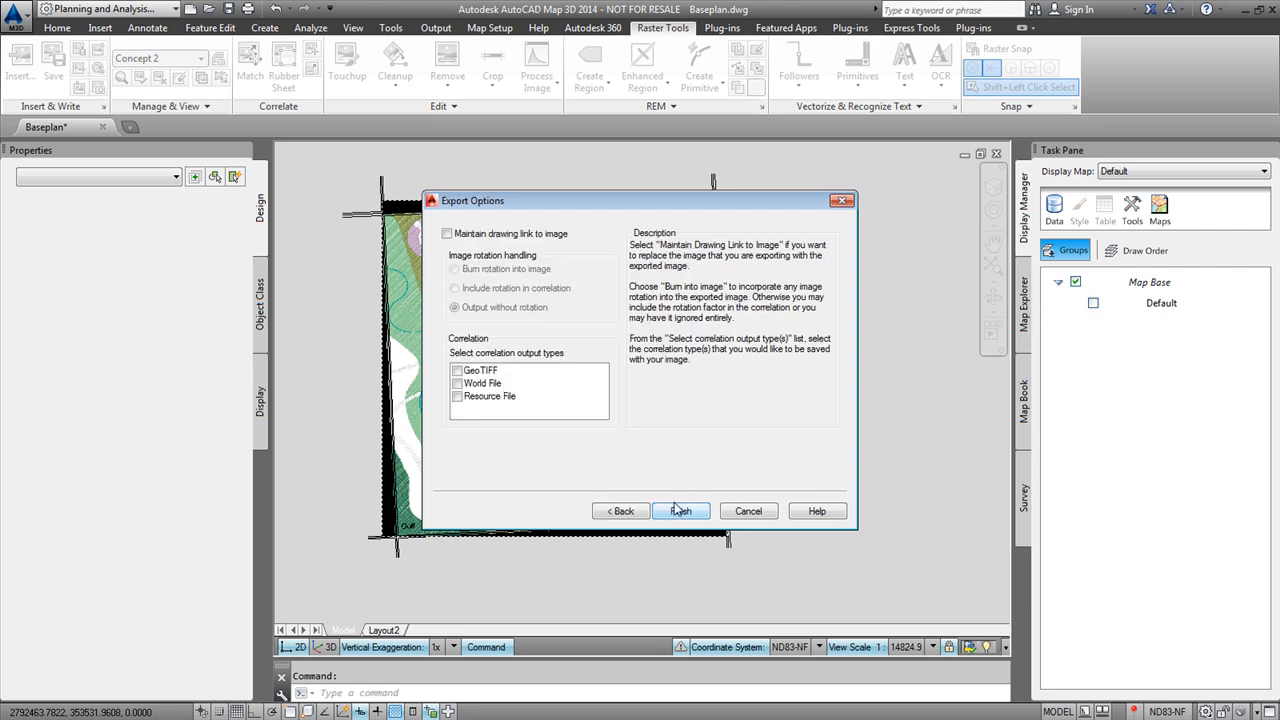
pyautogui.click(482, 383)
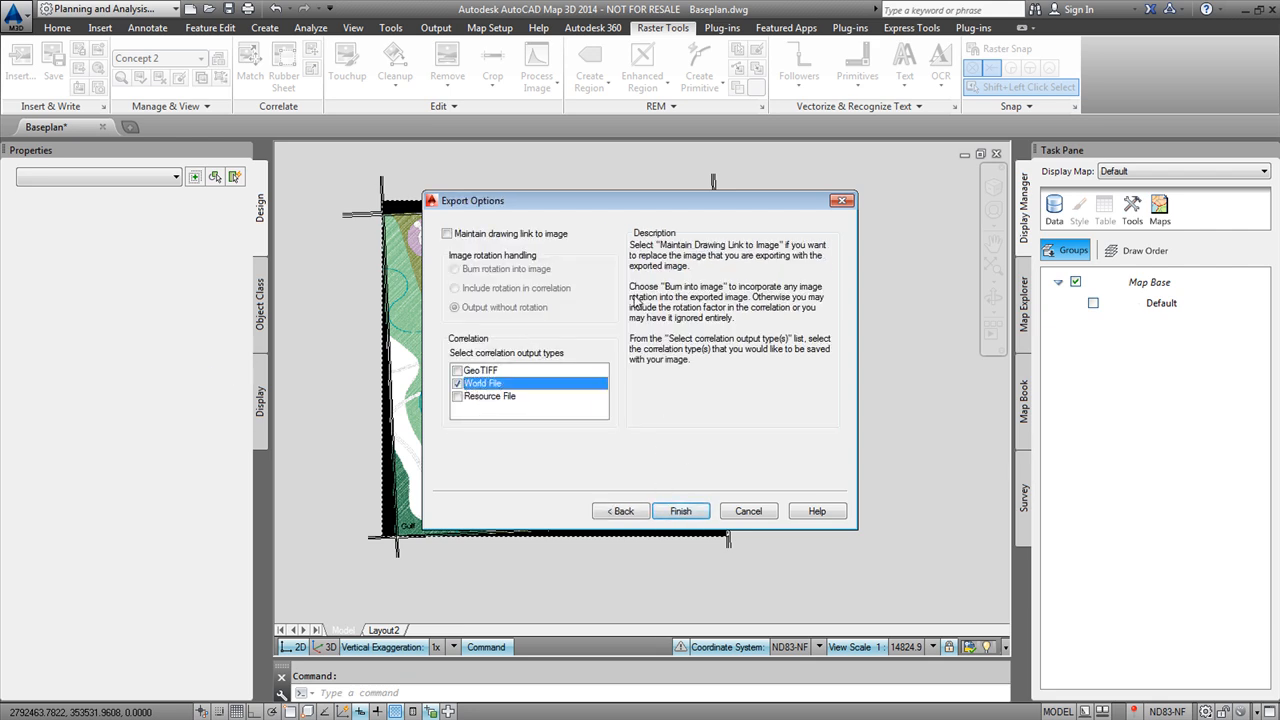
pyautogui.click(682, 511)
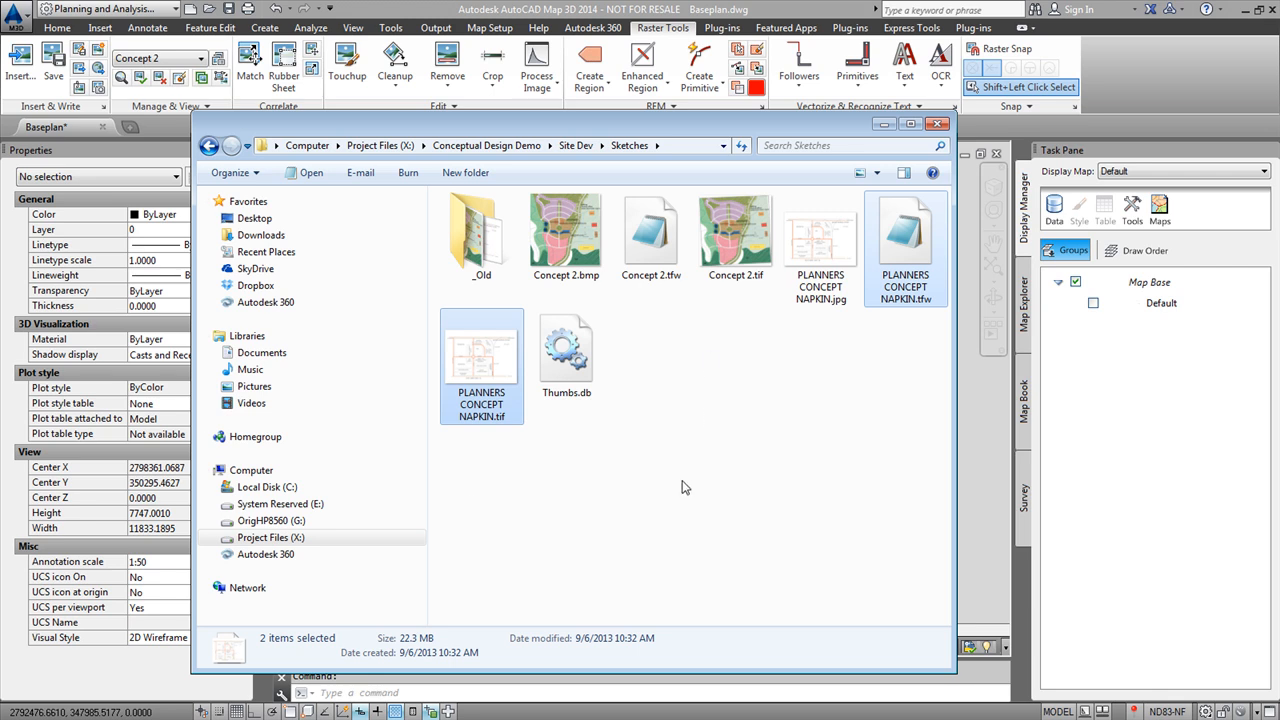
# Check the Sketches folder for the exported Concept 2.tif and its world file, and return to the drawing.
pyautogui.click(682, 487)
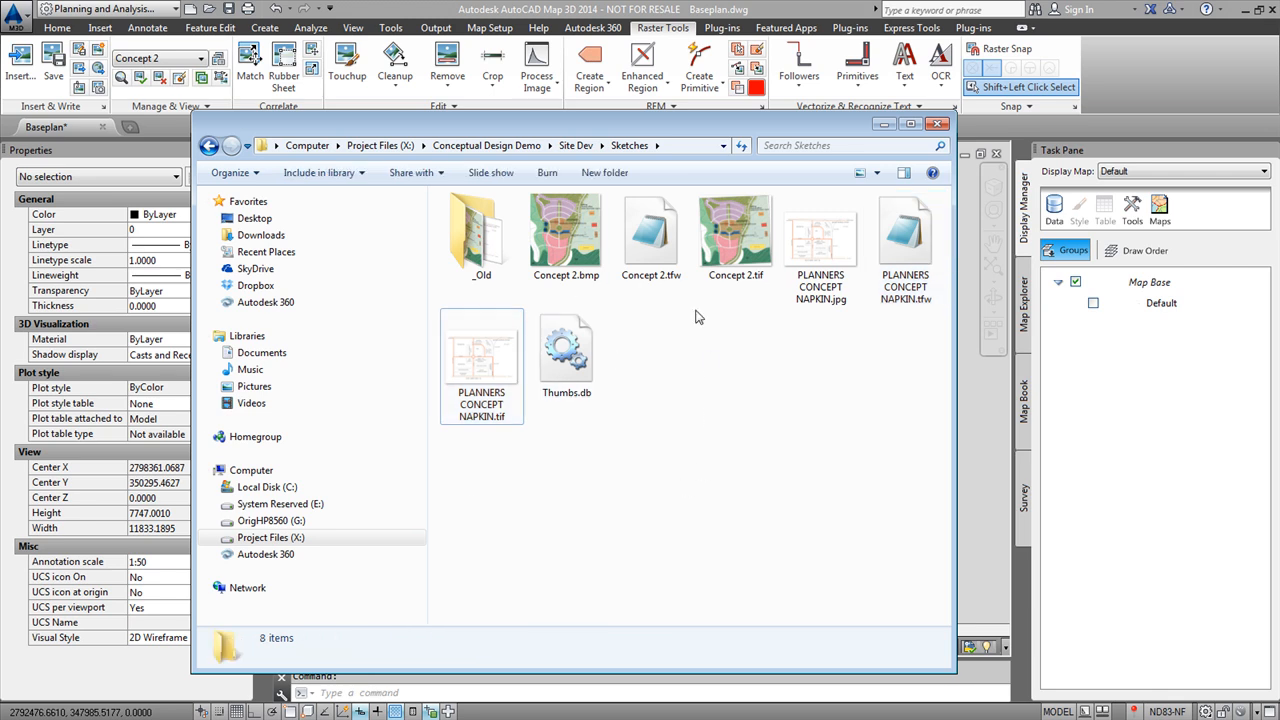
pyautogui.click(745, 252)
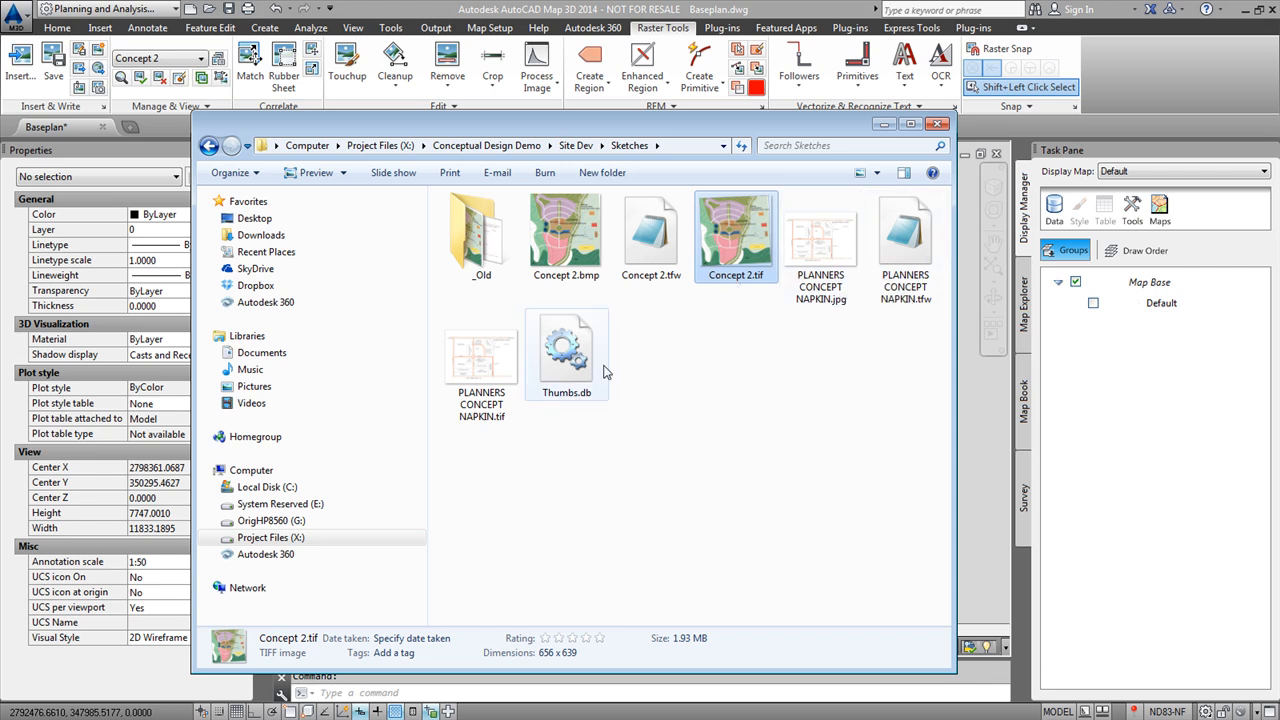
pyautogui.click(391, 14)
# Erase the rubbersheeted Concept 2 image from the drawing and skip saving changes to its source bitmap.
pyautogui.click(418, 201)
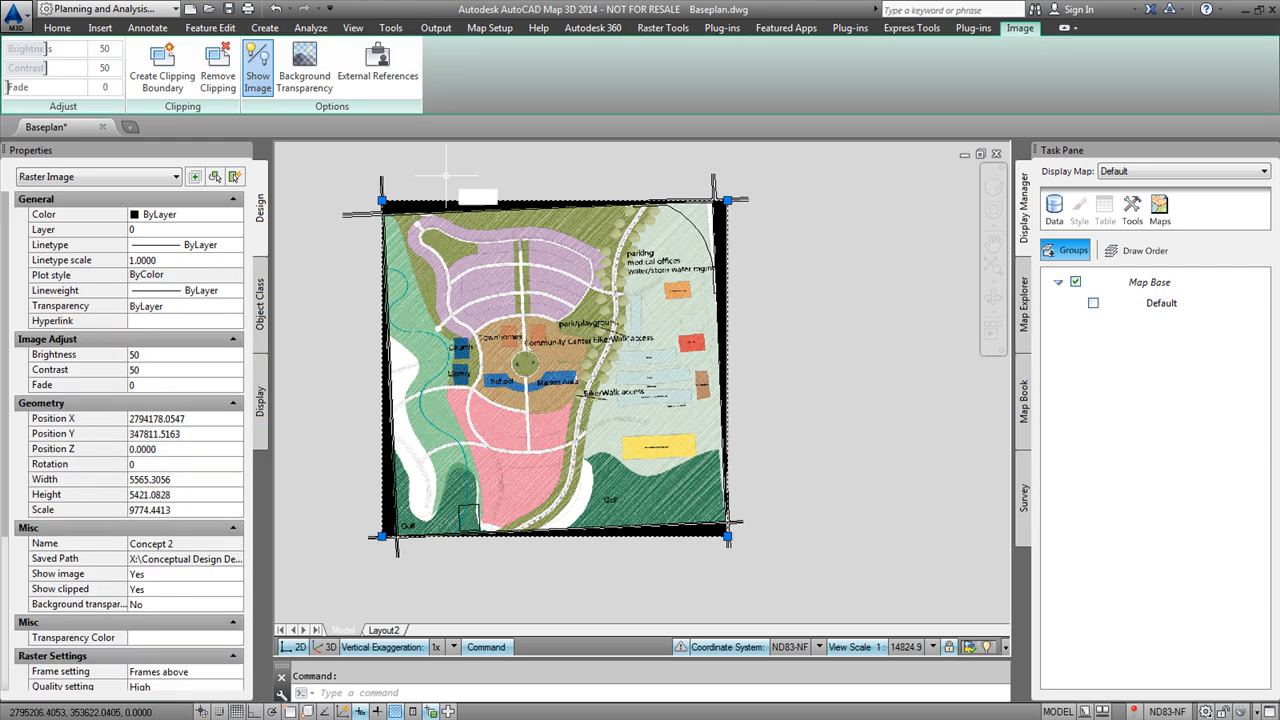
pyautogui.press('Delete')
pyautogui.click(648, 394)
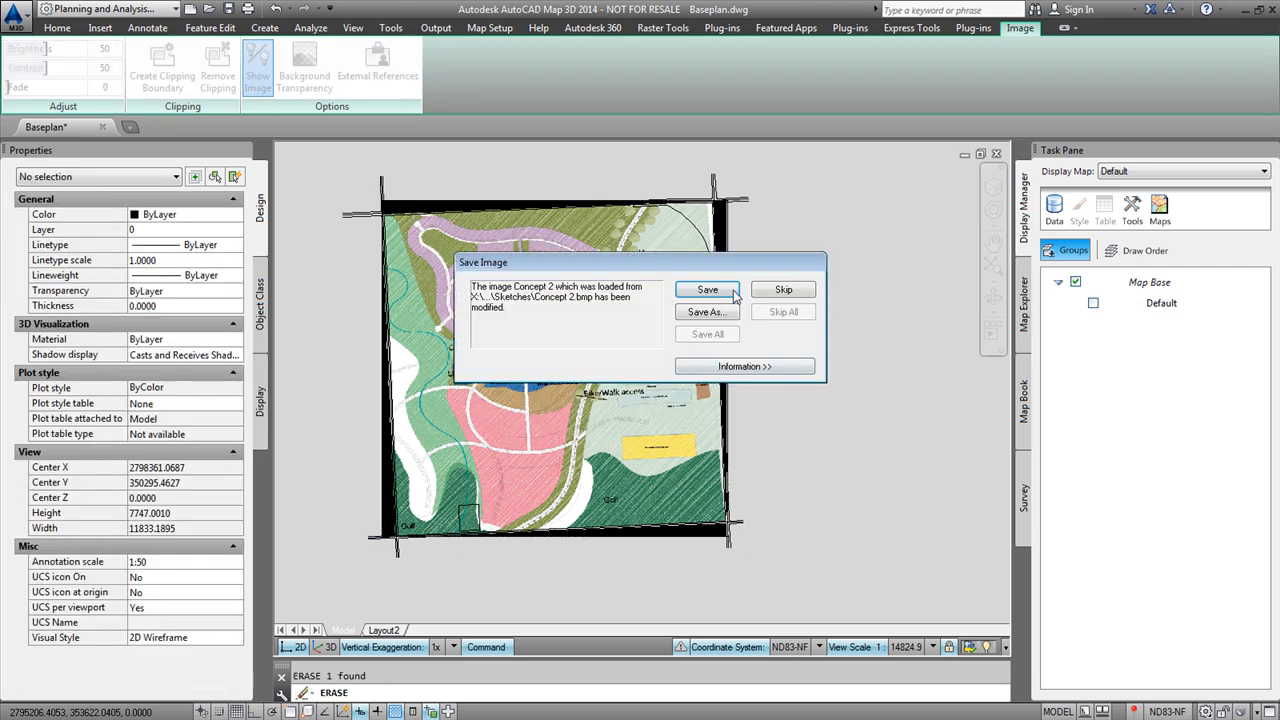
pyautogui.click(783, 290)
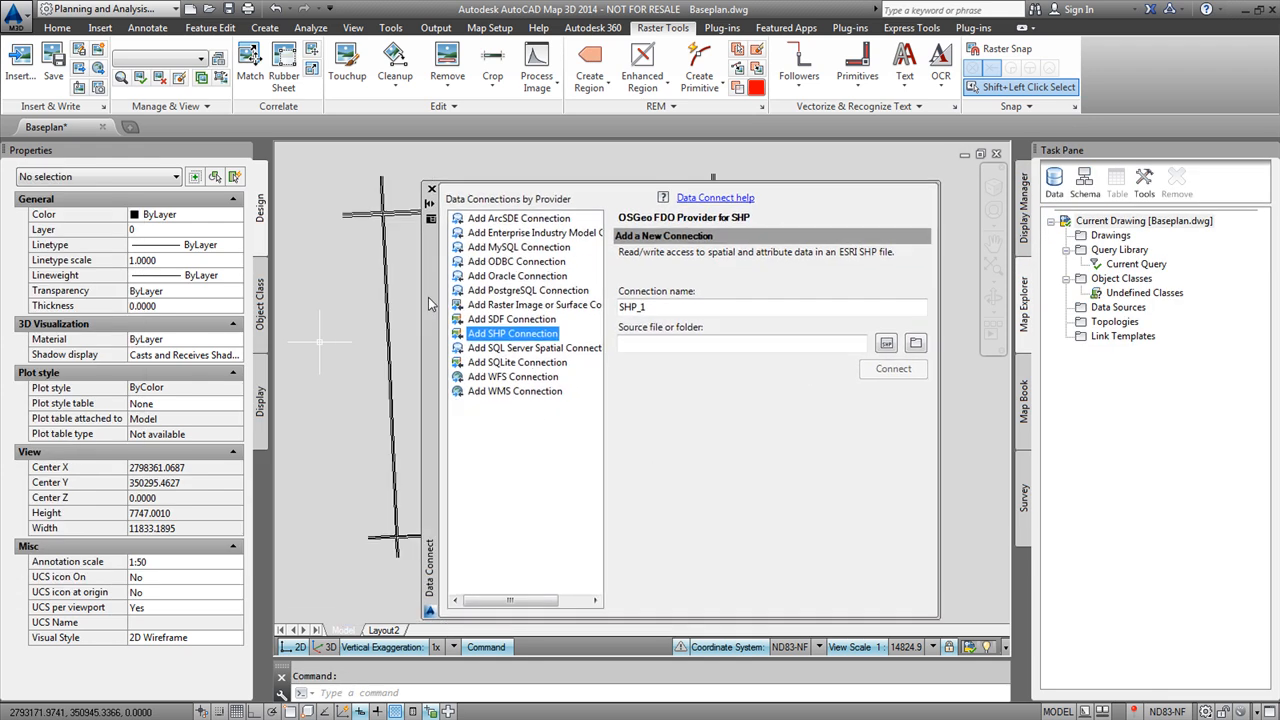
# Set up a new raster image or surface connection with PLANNERS CONCEPT NAPKIN.tif from the Sketches folder as its source.
pyautogui.moveTo(432, 305); pyautogui.dragTo(350, 260)
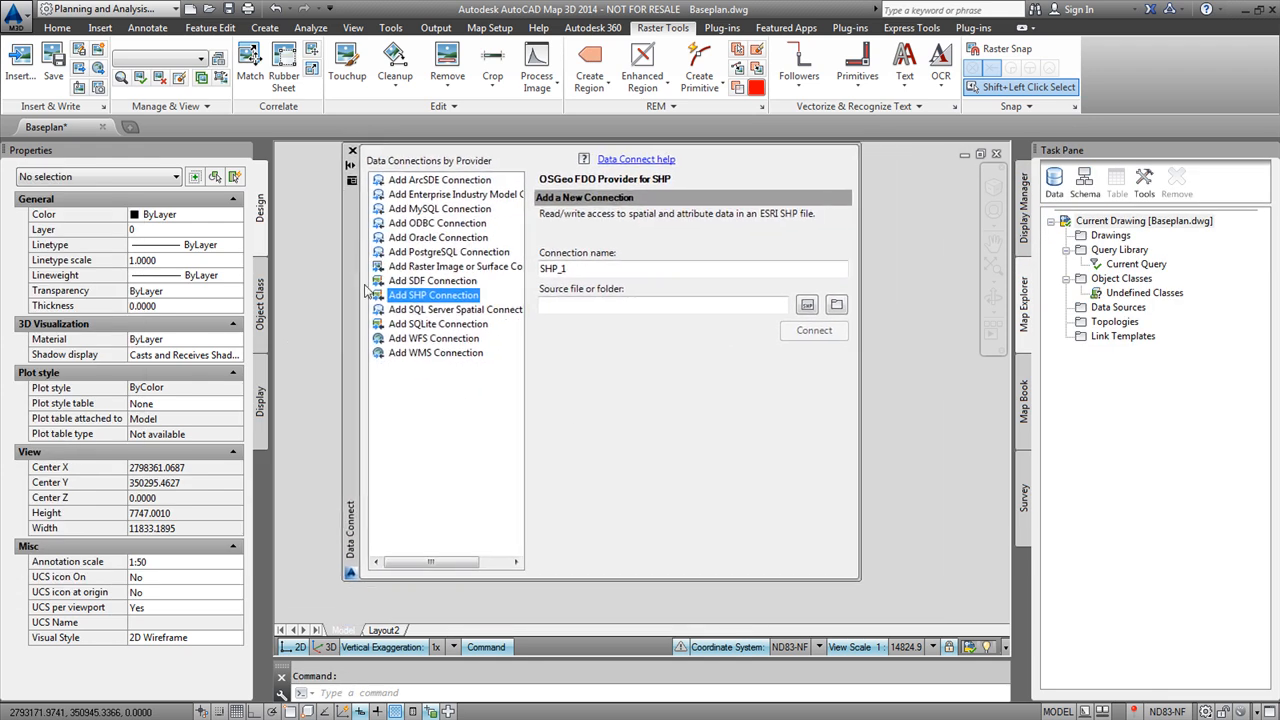
pyautogui.click(455, 266)
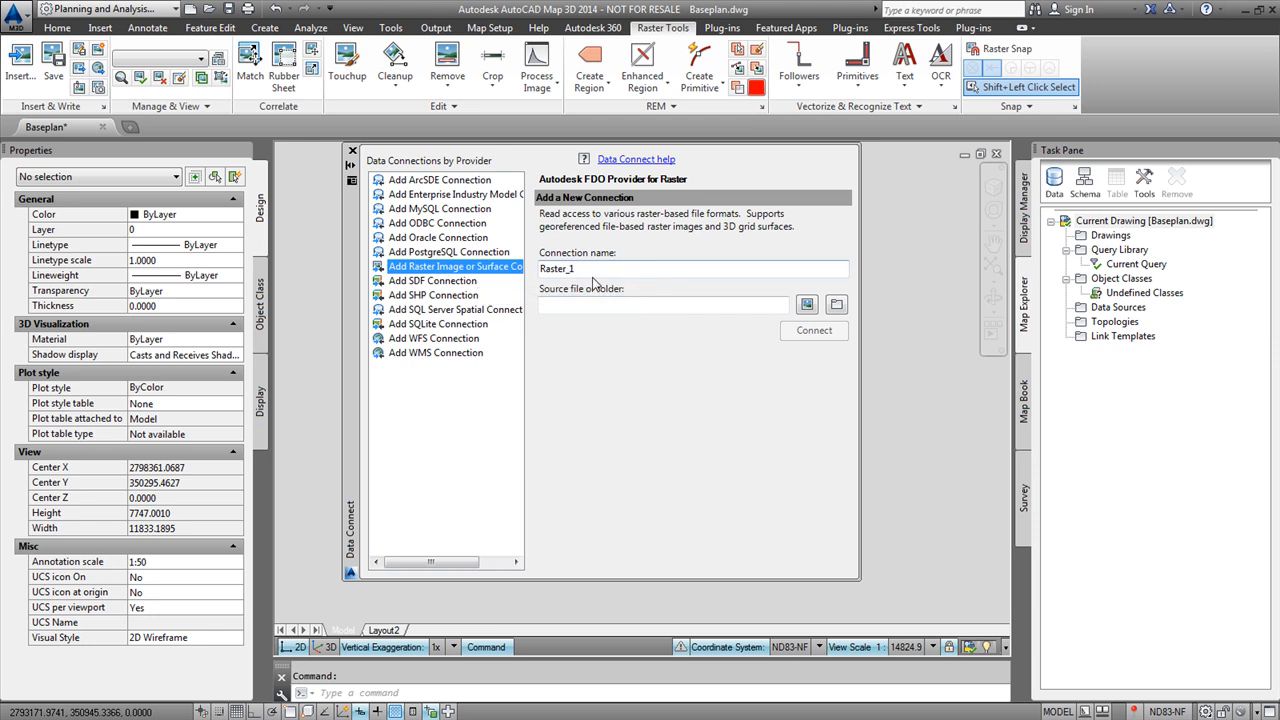
pyautogui.click(659, 270)
pyautogui.doubleClick(659, 270)
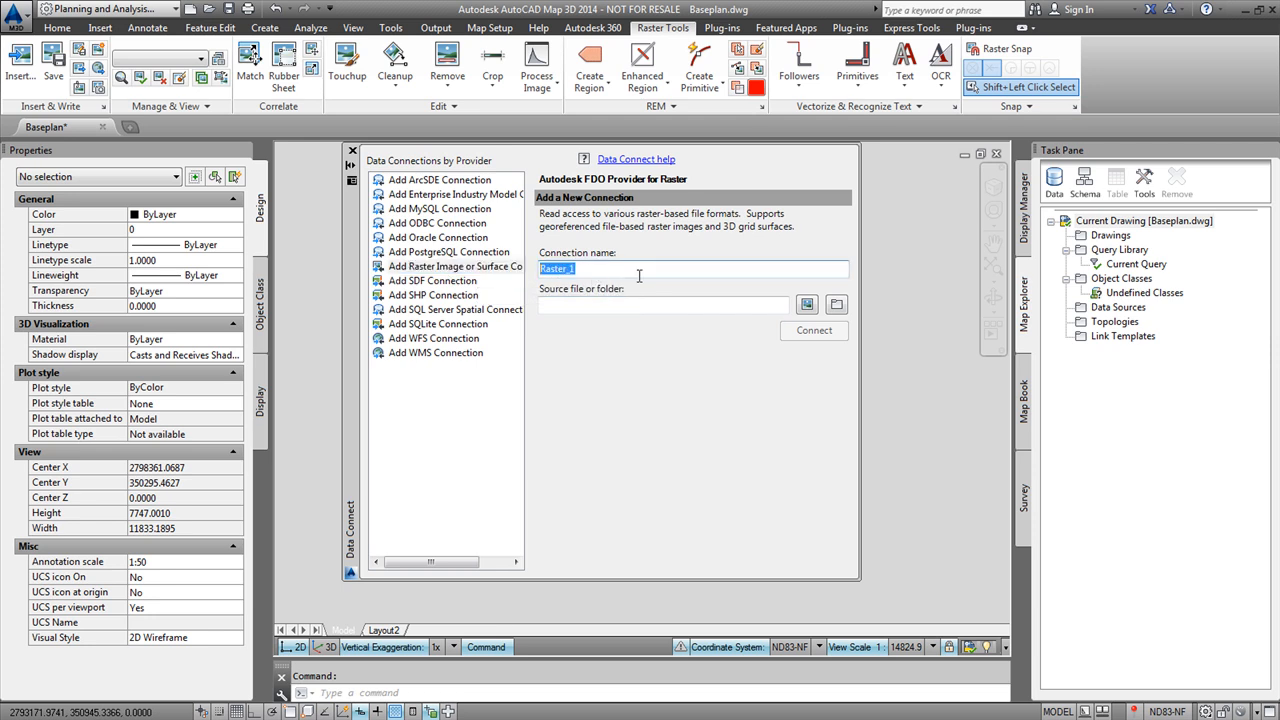
pyautogui.click(597, 270)
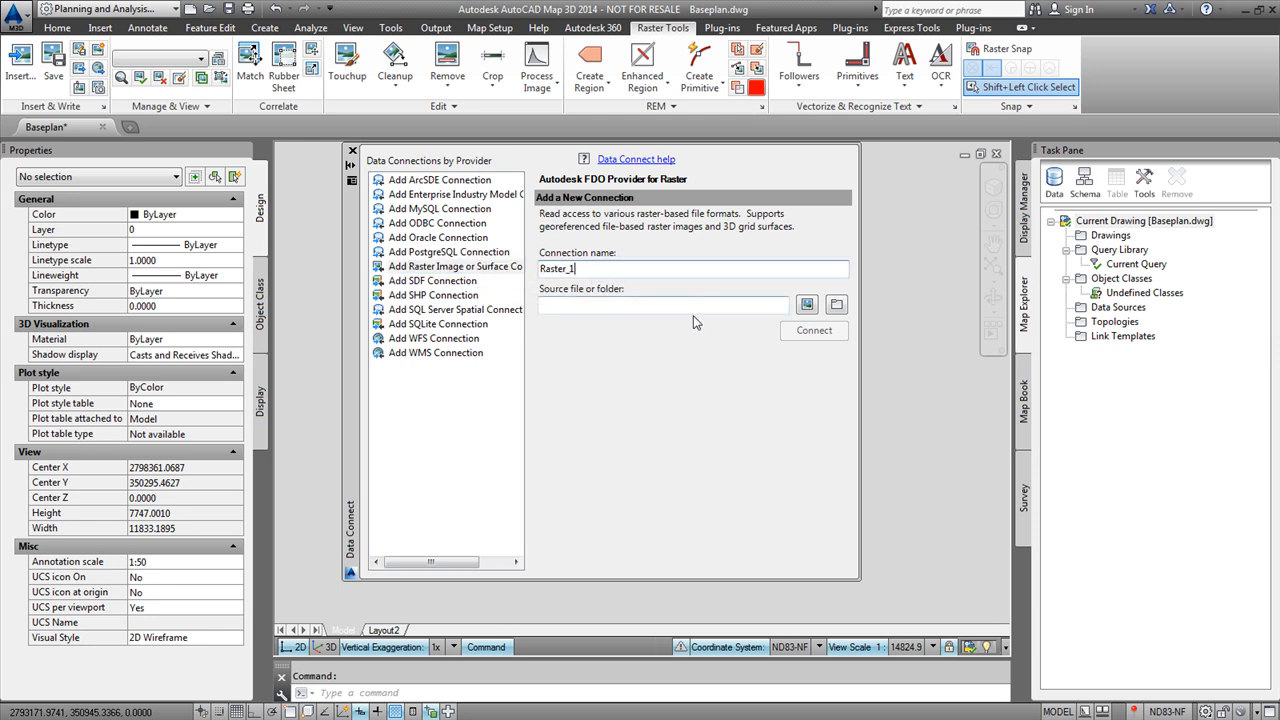
pyautogui.click(791, 307)
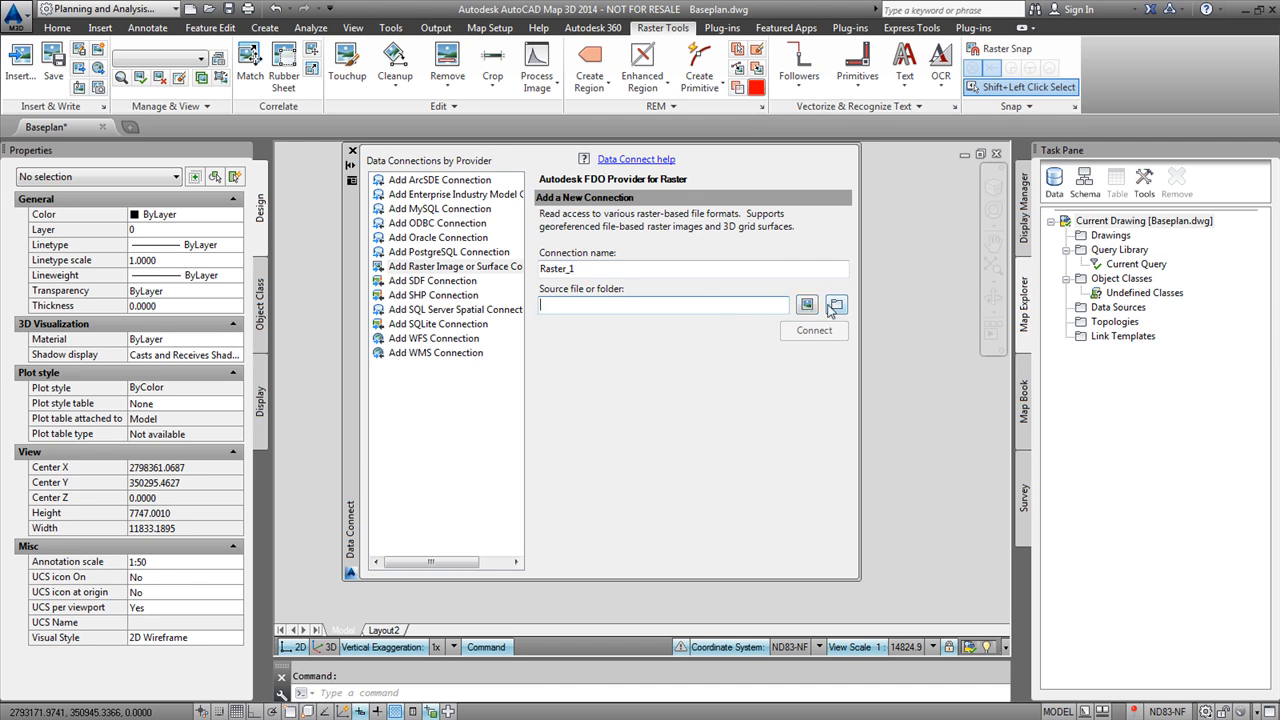
pyautogui.click(837, 305)
pyautogui.write('X:\\Conceptual Design Demo\\Site Dev\\Sketches')
pyautogui.press('Return')
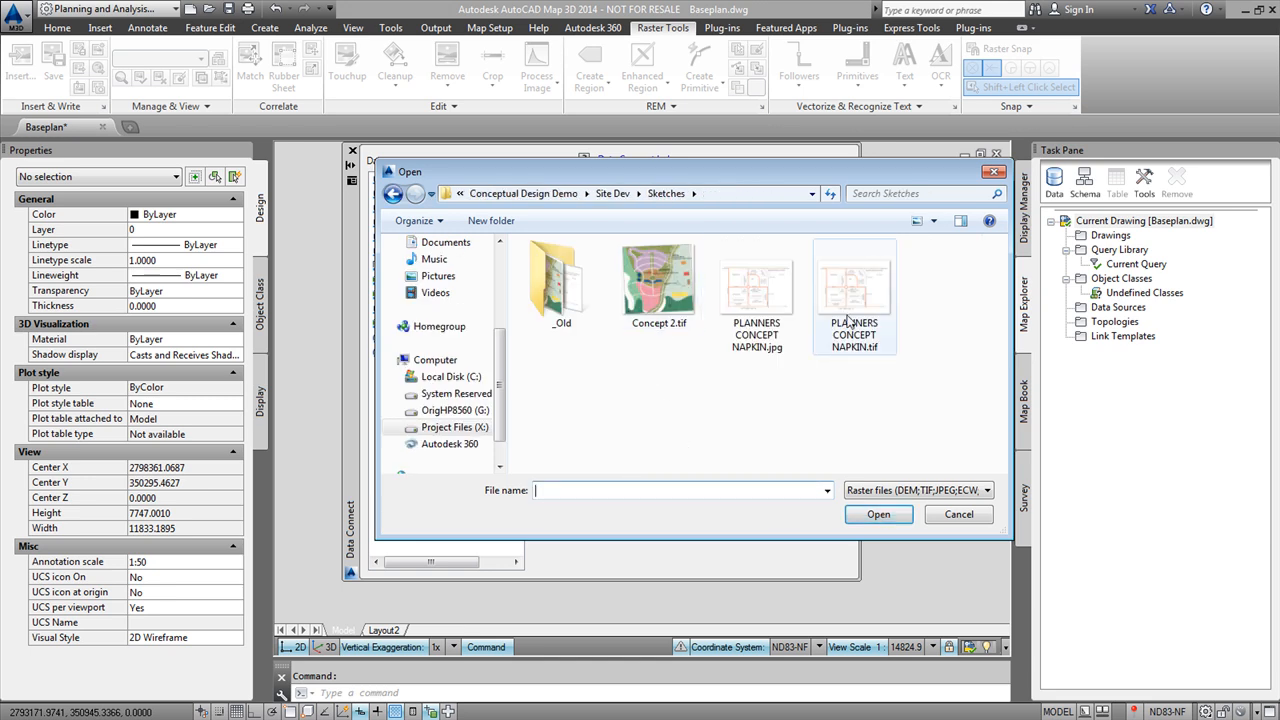
pyautogui.click(845, 286)
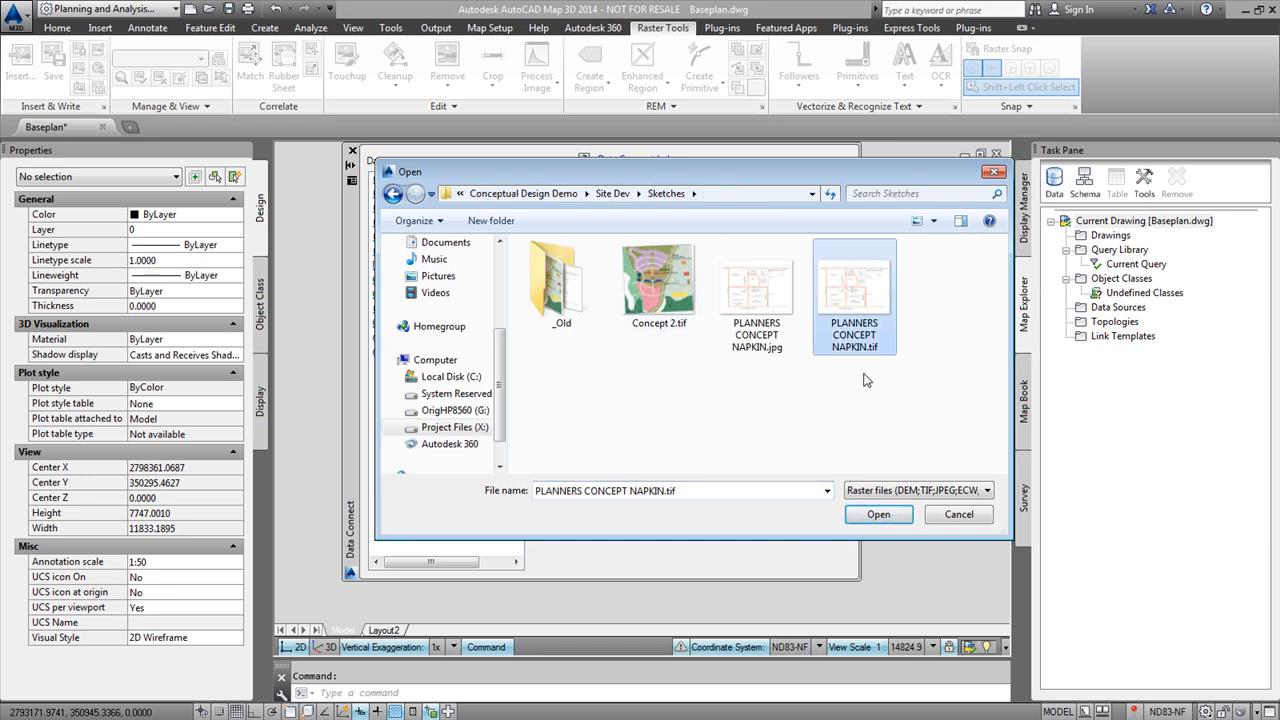
pyautogui.click(879, 515)
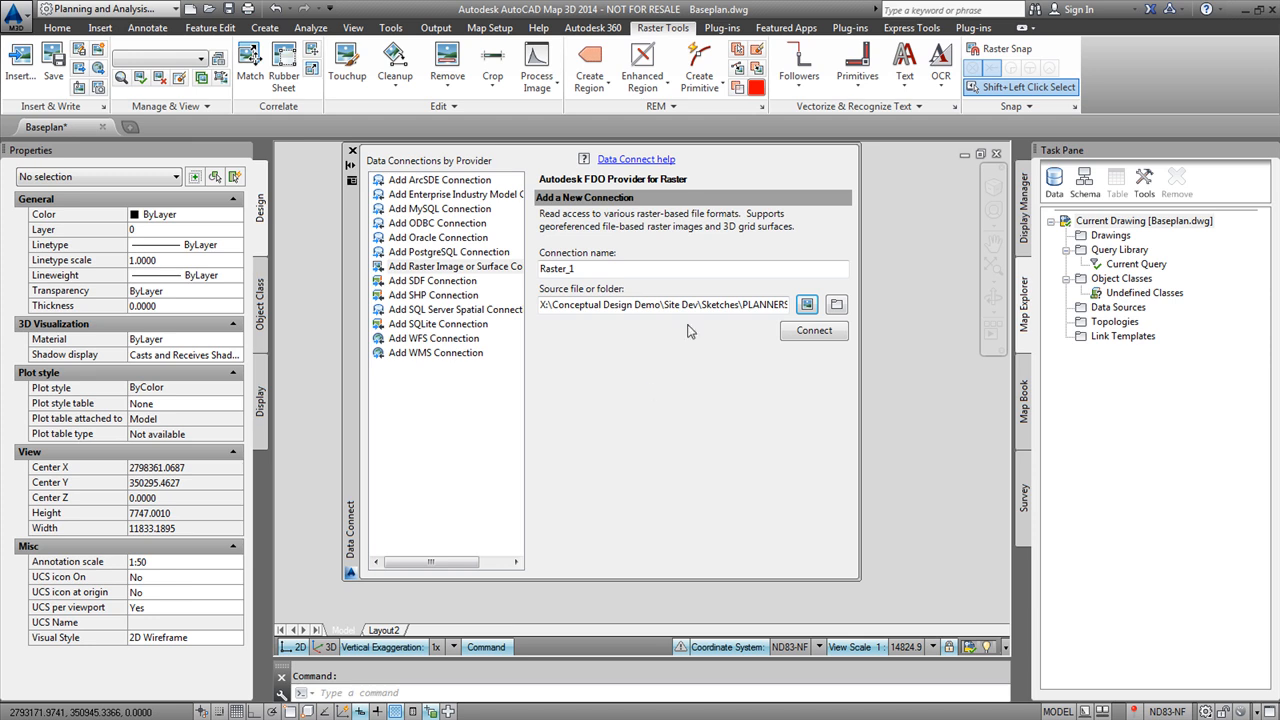
# Name the raster connection Napkin Sketch and connect to it.
pyautogui.moveTo(611, 269); pyautogui.dragTo(487, 271)
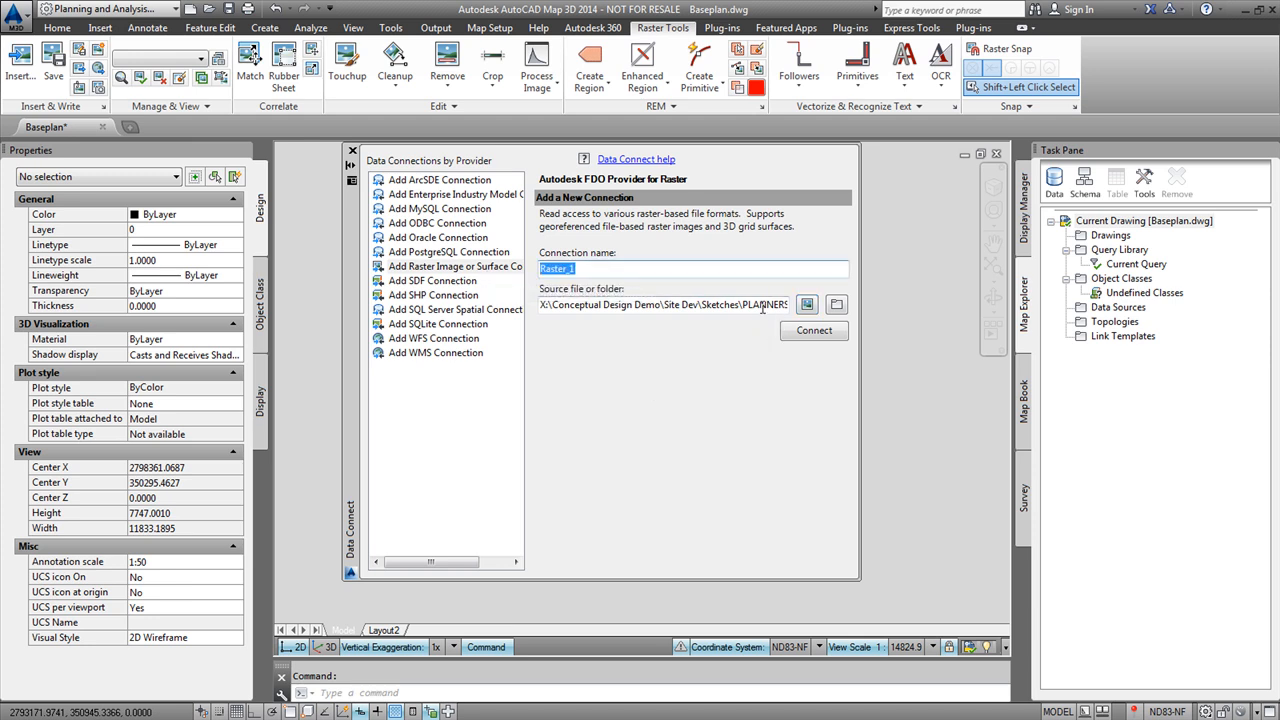
pyautogui.moveTo(764, 305); pyautogui.dragTo(860, 302)
pyautogui.moveTo(592, 269); pyautogui.dragTo(524, 276)
pyautogui.write('Napkin Sketch')
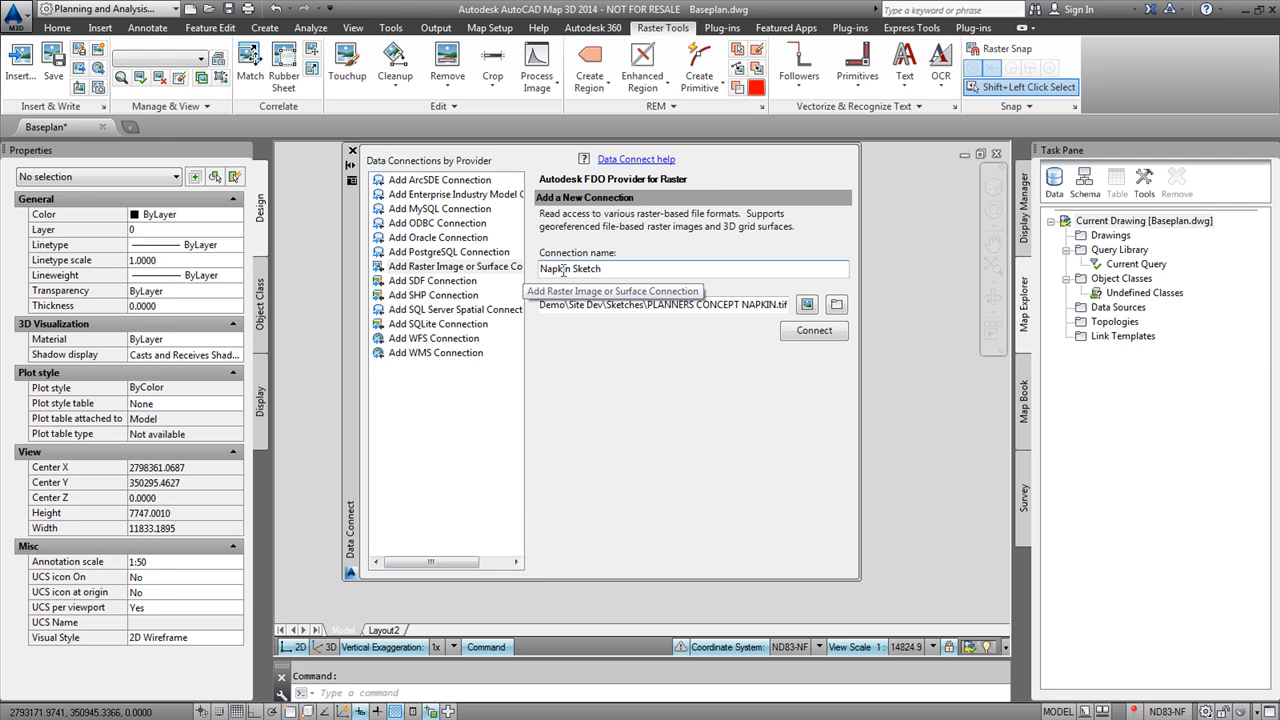
pyautogui.click(814, 331)
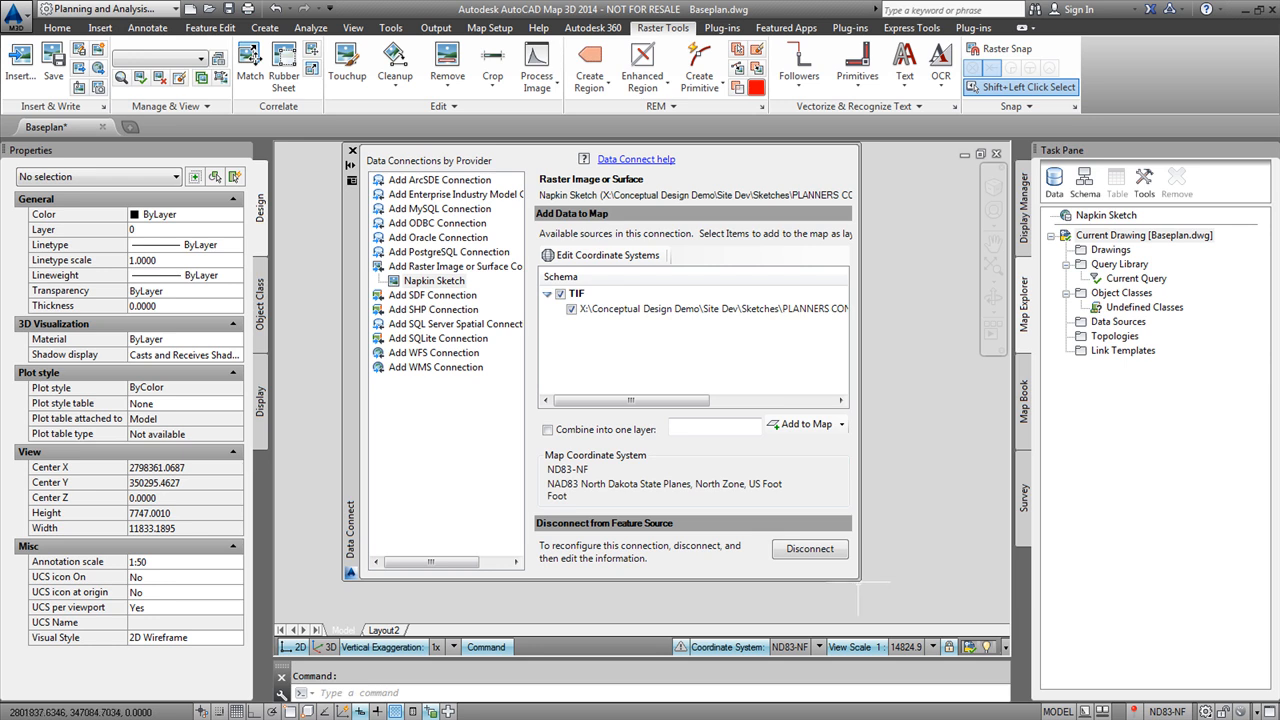
# Add the PLANNERS CONCEPT NAPKIN.tif source to the map as a layer and close the data connection window.
pyautogui.moveTo(860, 579); pyautogui.dragTo(977, 579)
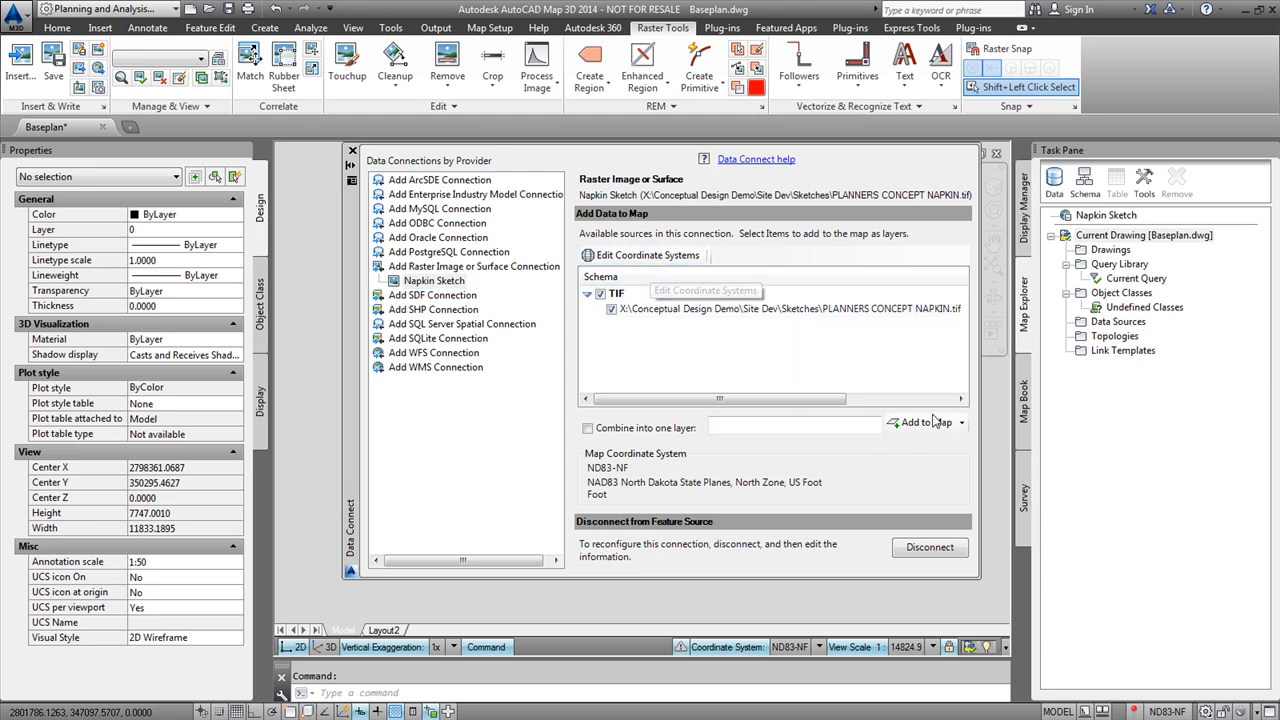
pyautogui.click(930, 423)
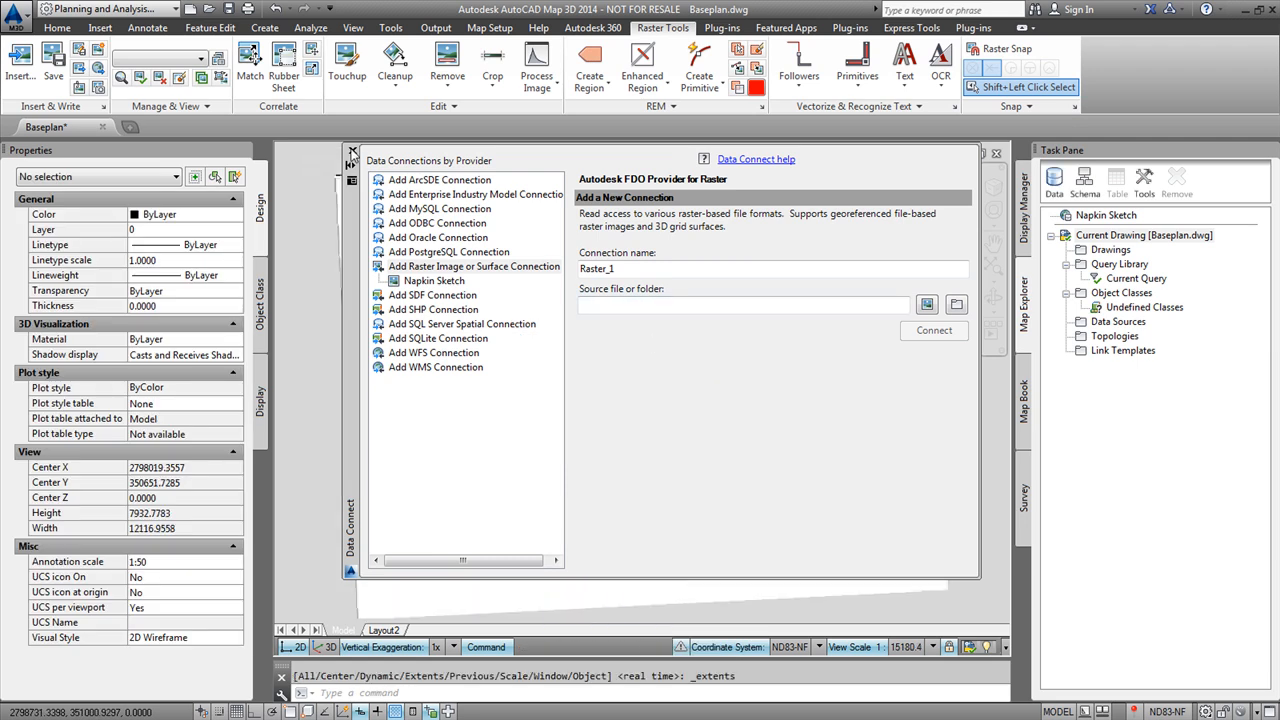
pyautogui.click(352, 152)
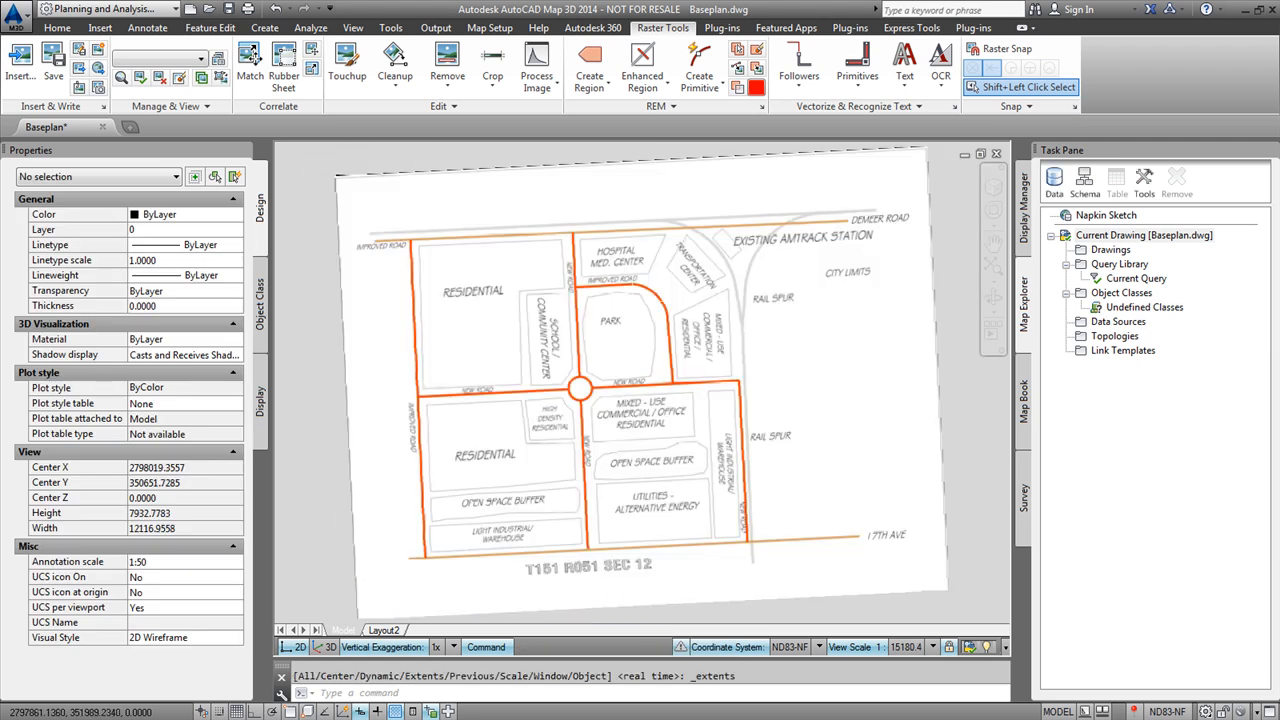
pyautogui.scroll(-2, 495, 288)
# Show the map's display layers and toggle the napkin sketch layer's visibility off and on to check it.
pyautogui.click(1025, 238)
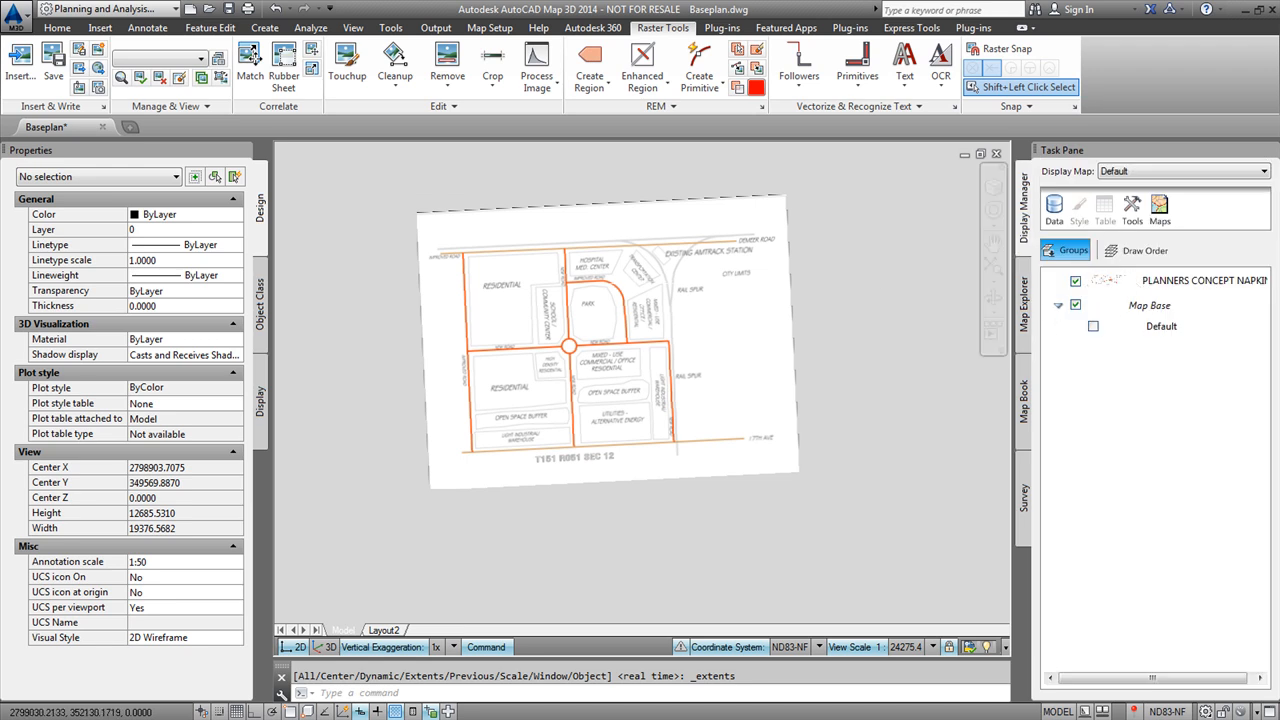
pyautogui.click(1075, 283)
pyautogui.click(1076, 283)
pyautogui.click(1076, 283)
pyautogui.click(1076, 283)
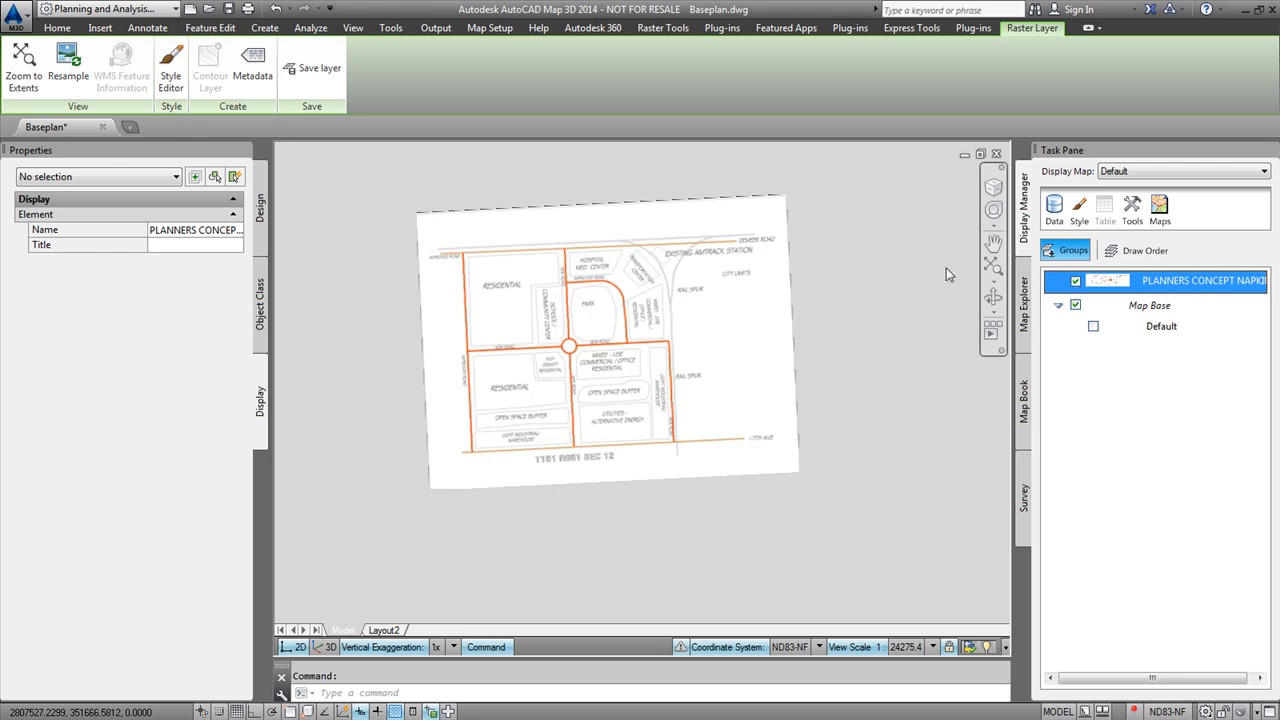
# Send the napkin sketch raster to the back of the draw order, behind the base plan linework.
pyautogui.click(748, 201)
pyautogui.rightClick(525, 190)
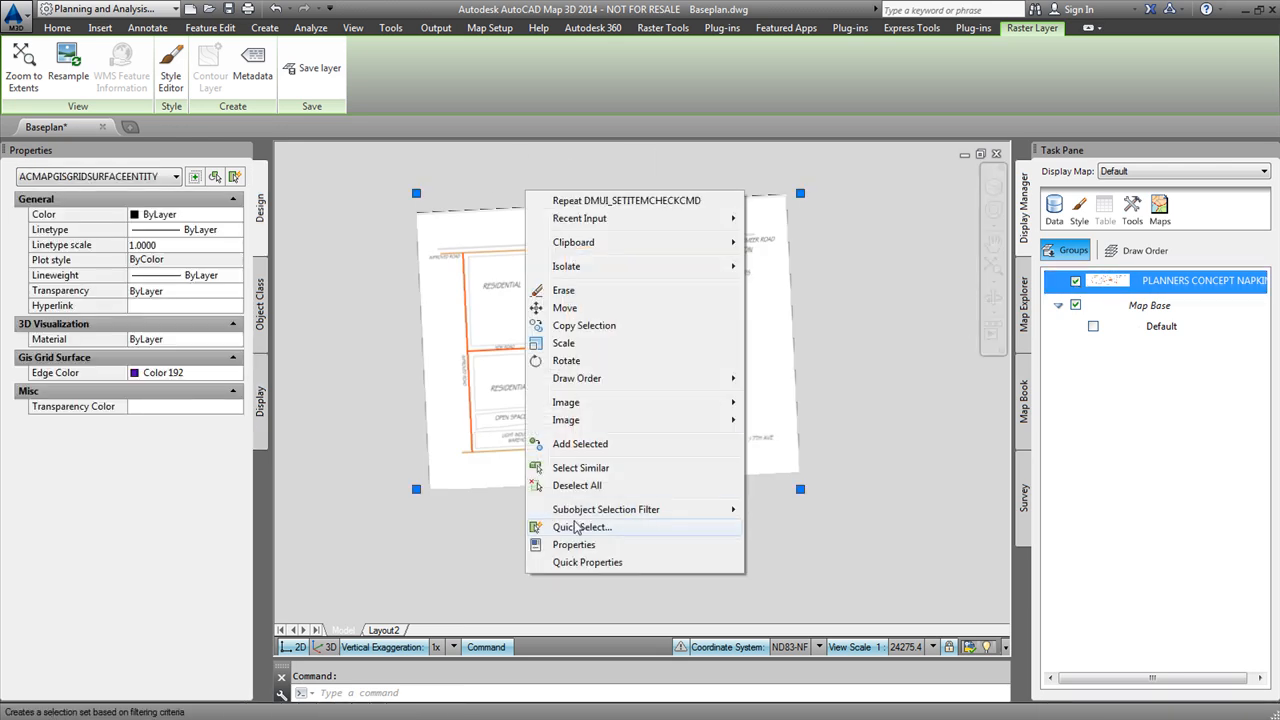
pyautogui.moveTo(591, 409)
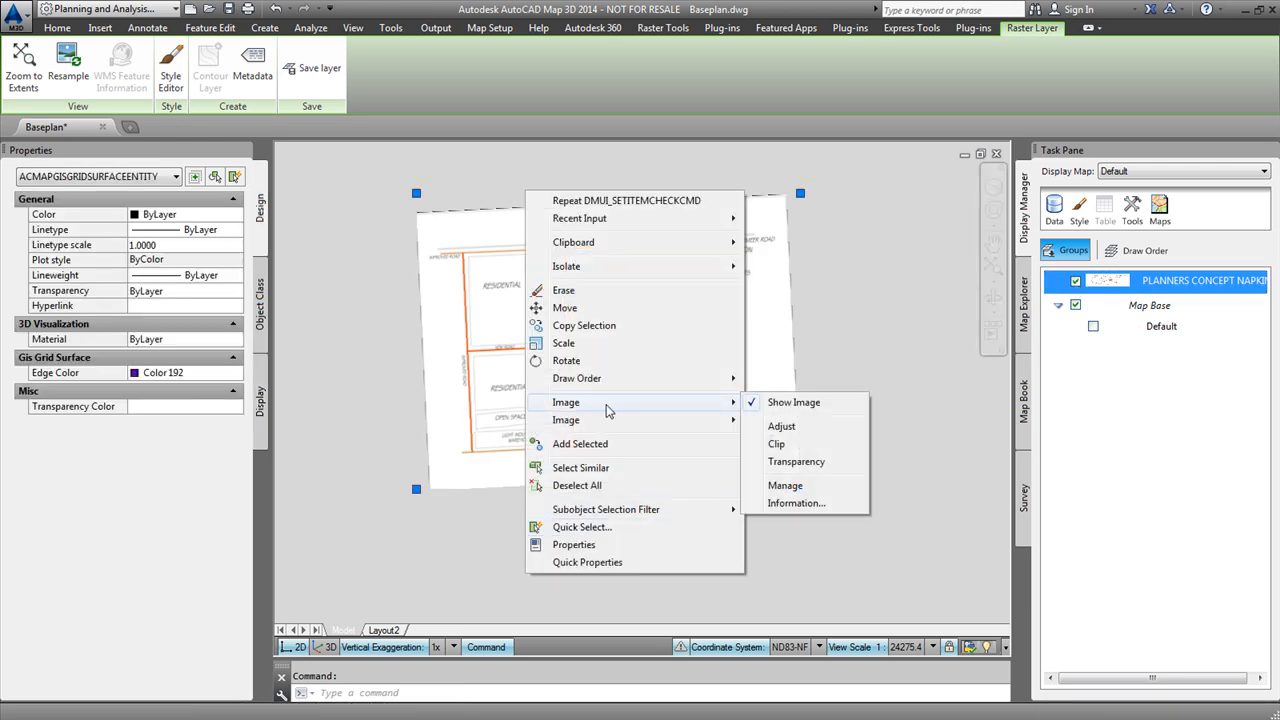
pyautogui.moveTo(620, 380)
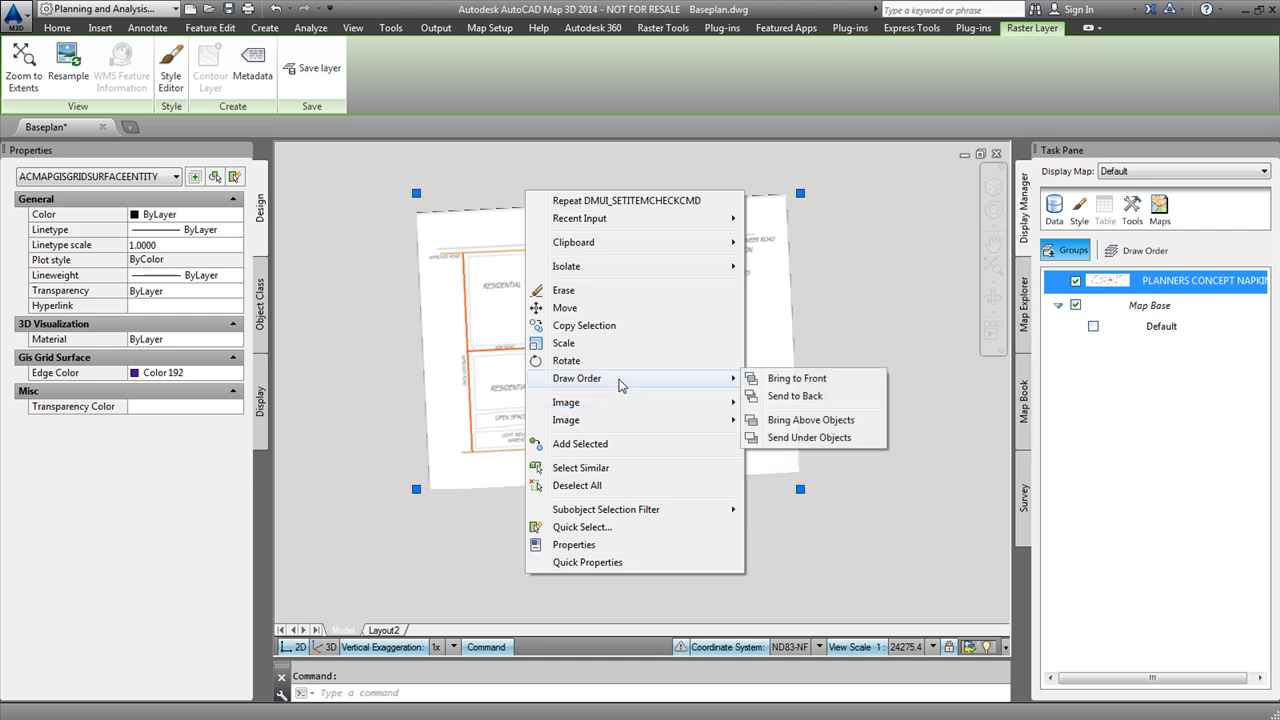
pyautogui.click(795, 396)
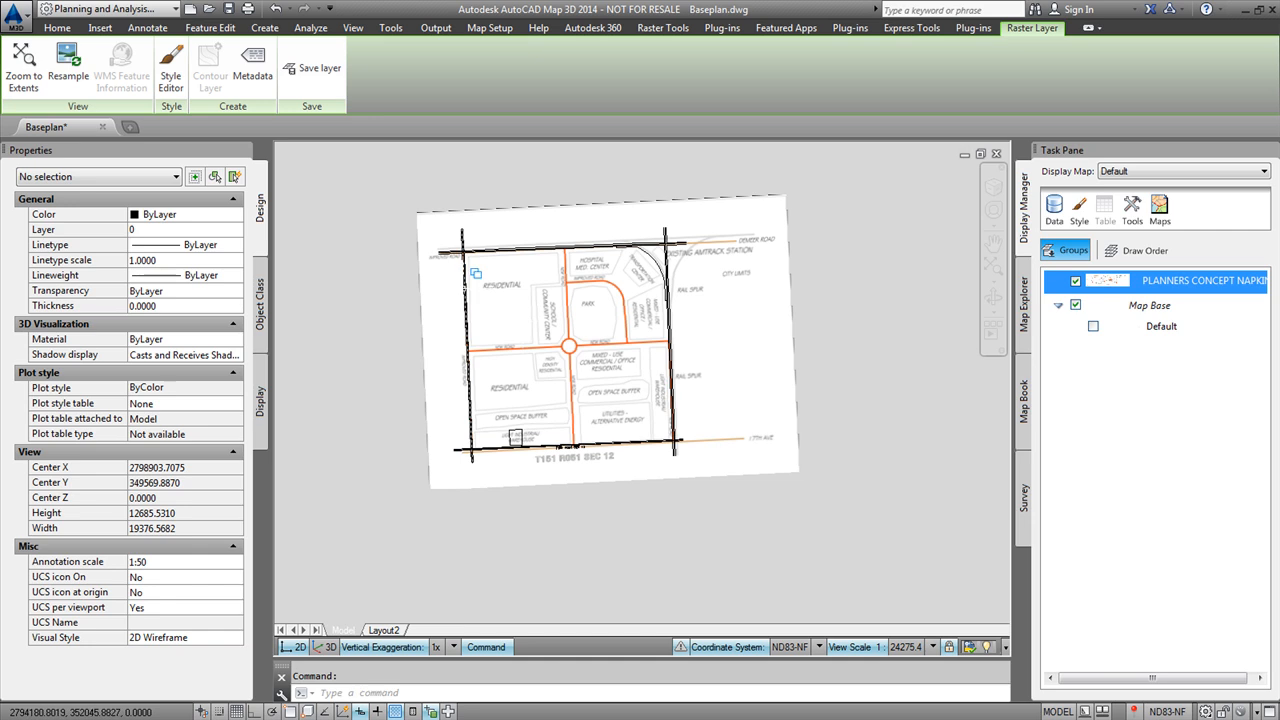
# Hide the napkin sketch layer and set up a raster connection named Land Plan with Concept 2.tif as its source.
pyautogui.click(1075, 281)
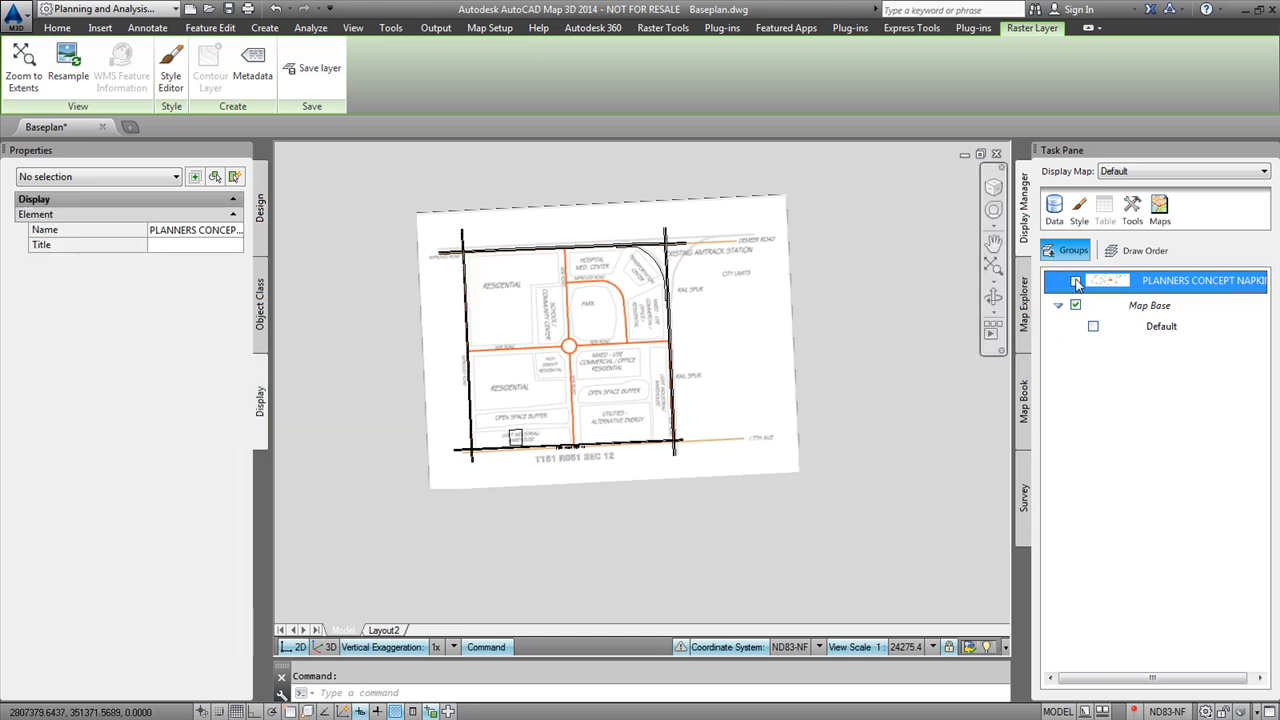
pyautogui.click(1054, 210)
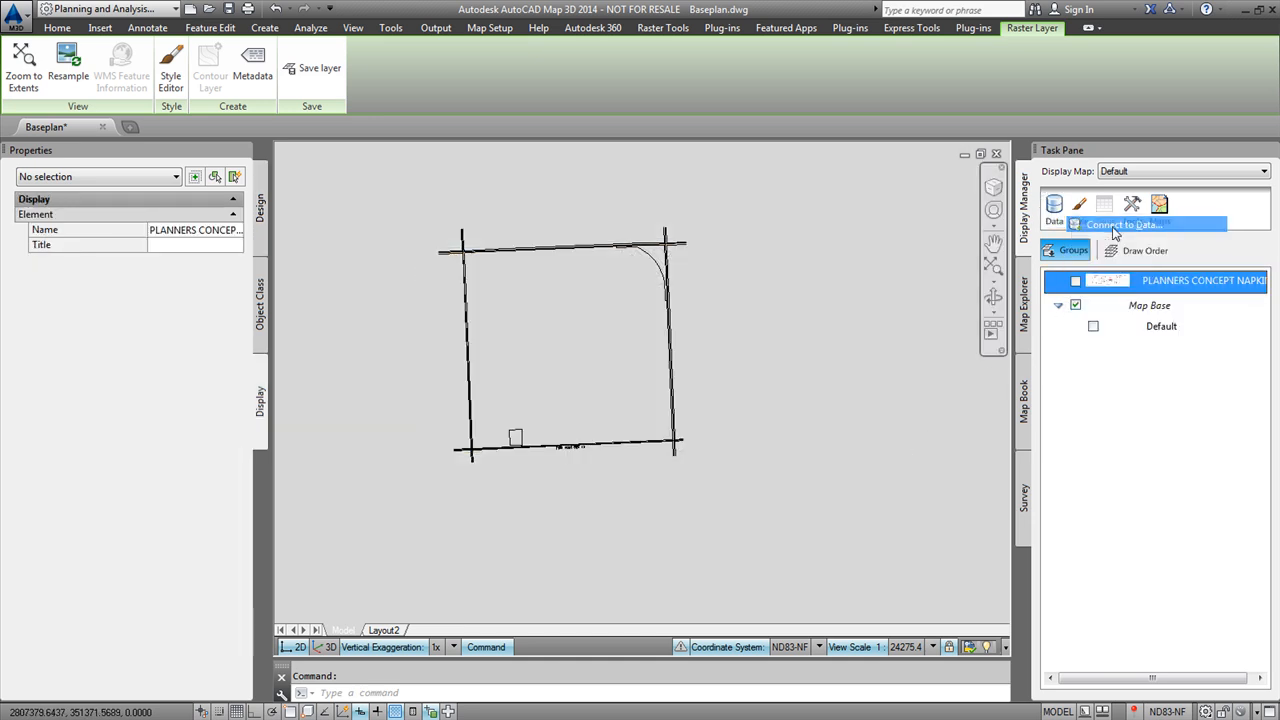
pyautogui.click(1112, 224)
pyautogui.moveTo(633, 265); pyautogui.dragTo(535, 267)
pyautogui.write('Land Plan')
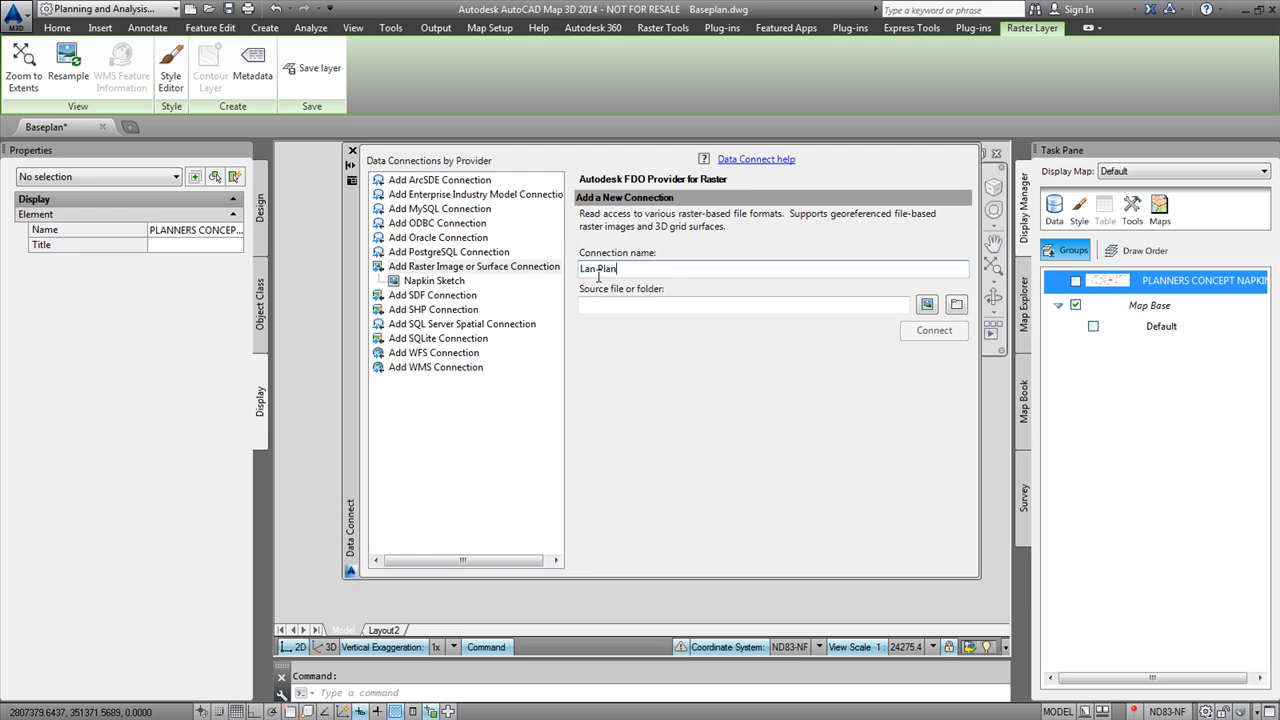
pyautogui.click(927, 304)
pyautogui.click(660, 300)
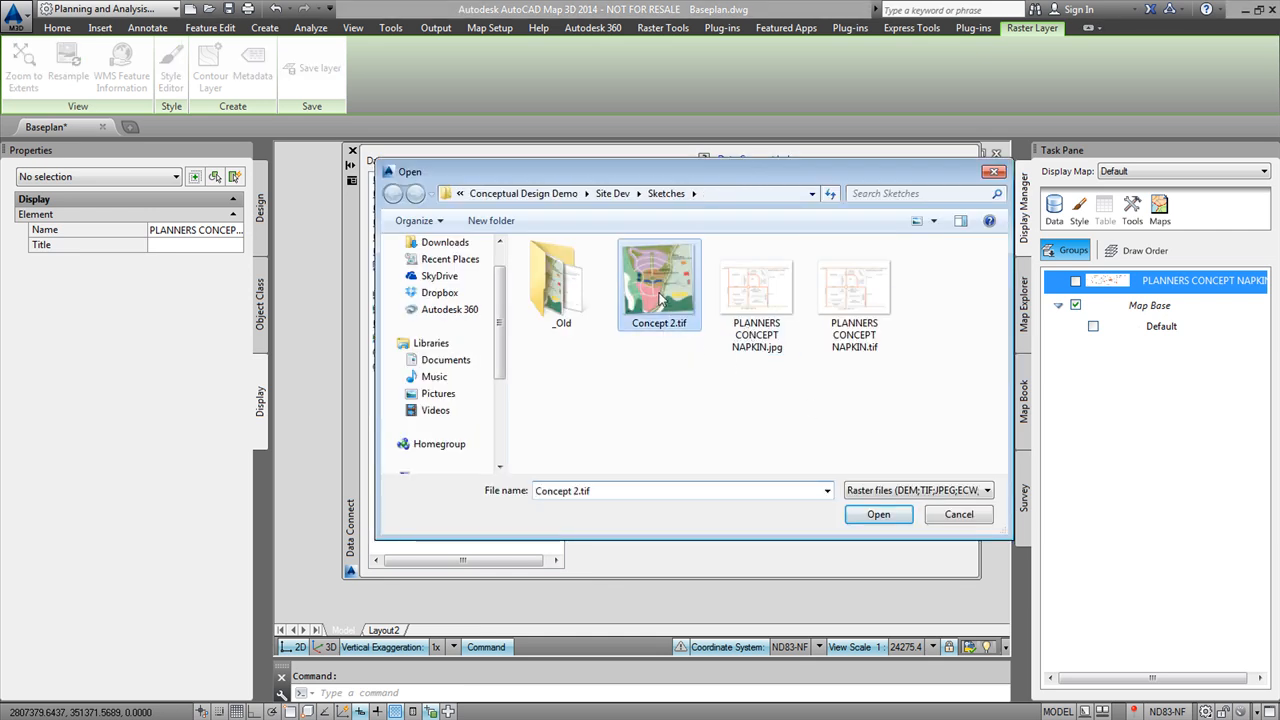
pyautogui.click(878, 514)
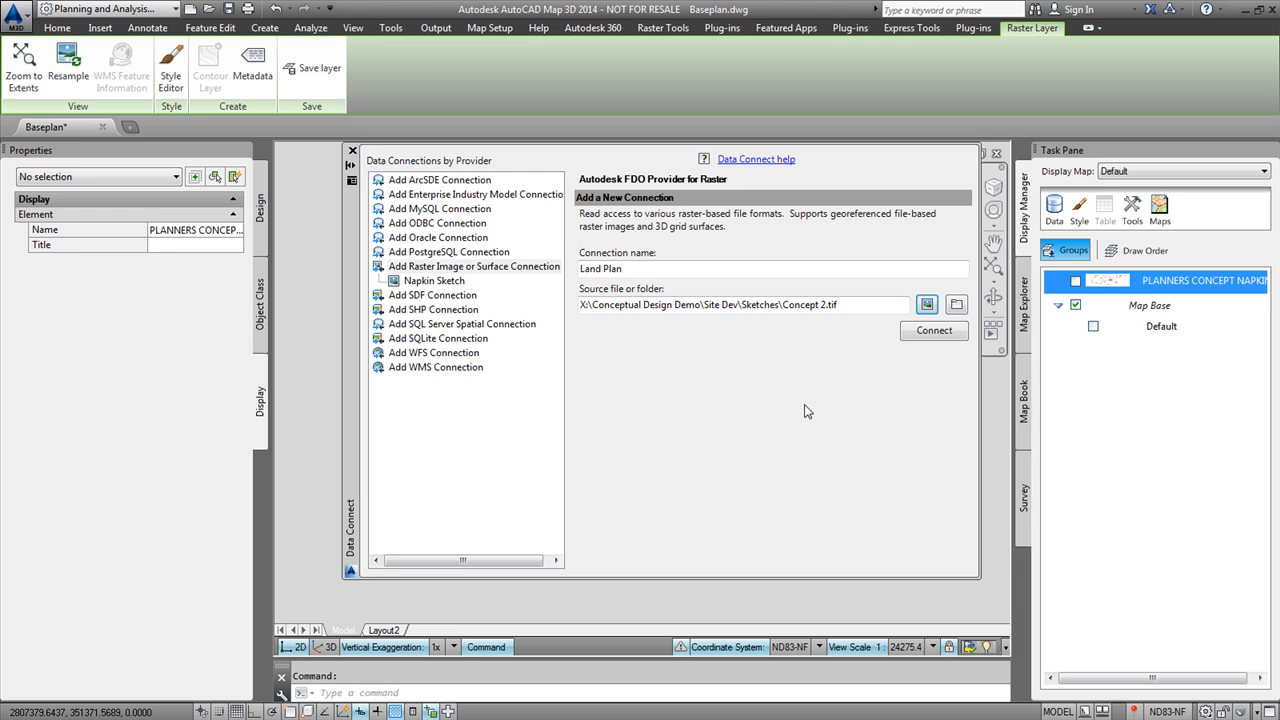
# Connect to the Land Plan source, add Concept 2 to the map as a layer, and close the data connection window.
pyautogui.click(934, 331)
pyautogui.click(920, 422)
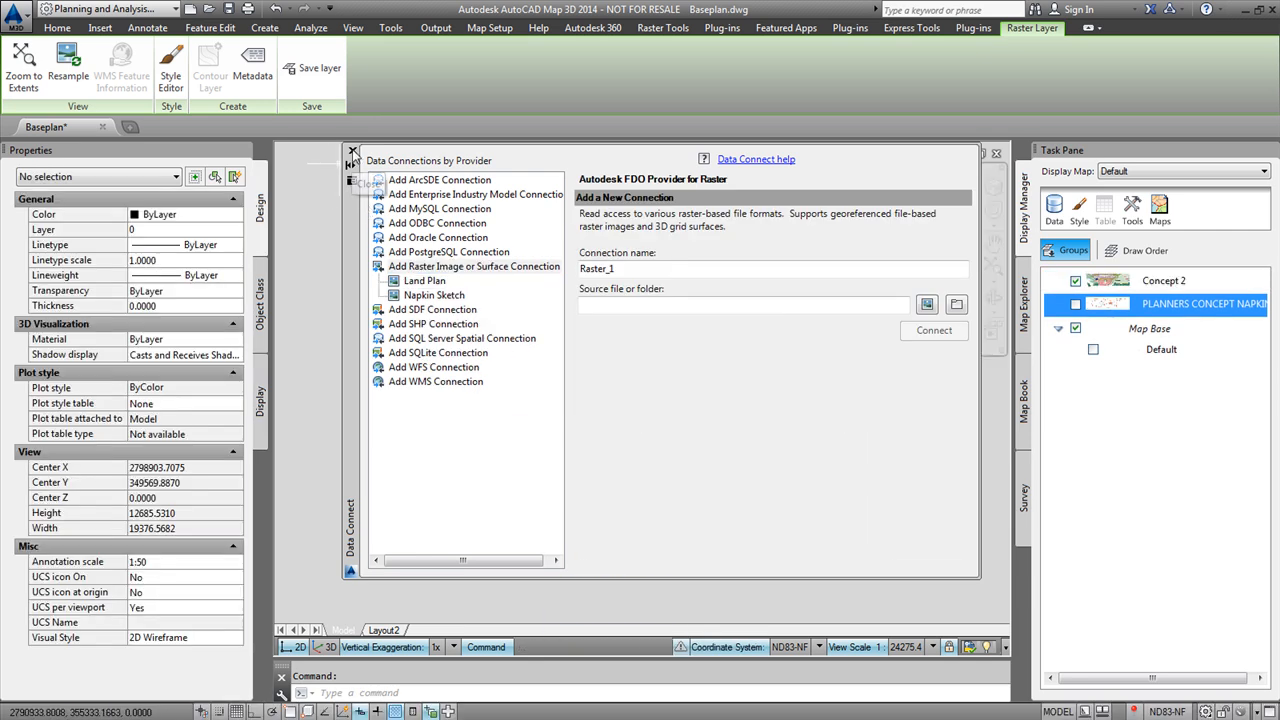
pyautogui.click(352, 151)
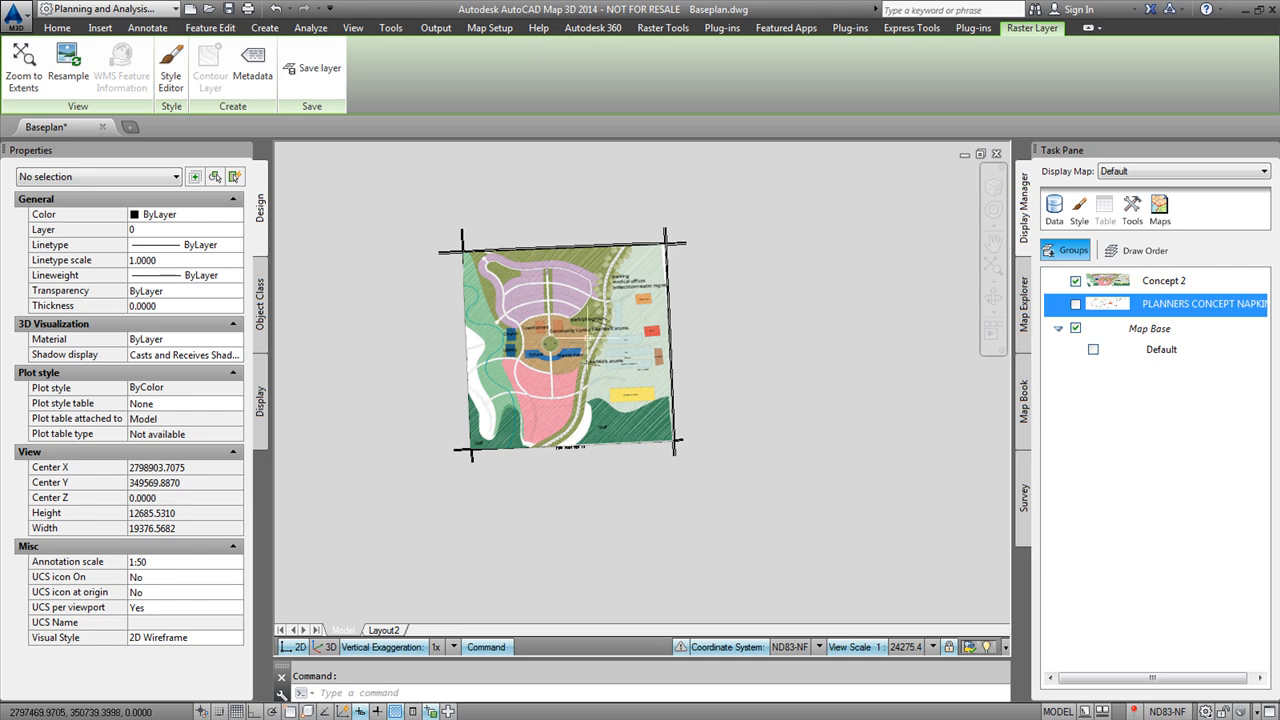
# Toggle the Concept 2 and napkin sketch layers to compare them, leaving both hidden.
pyautogui.click(1076, 283)
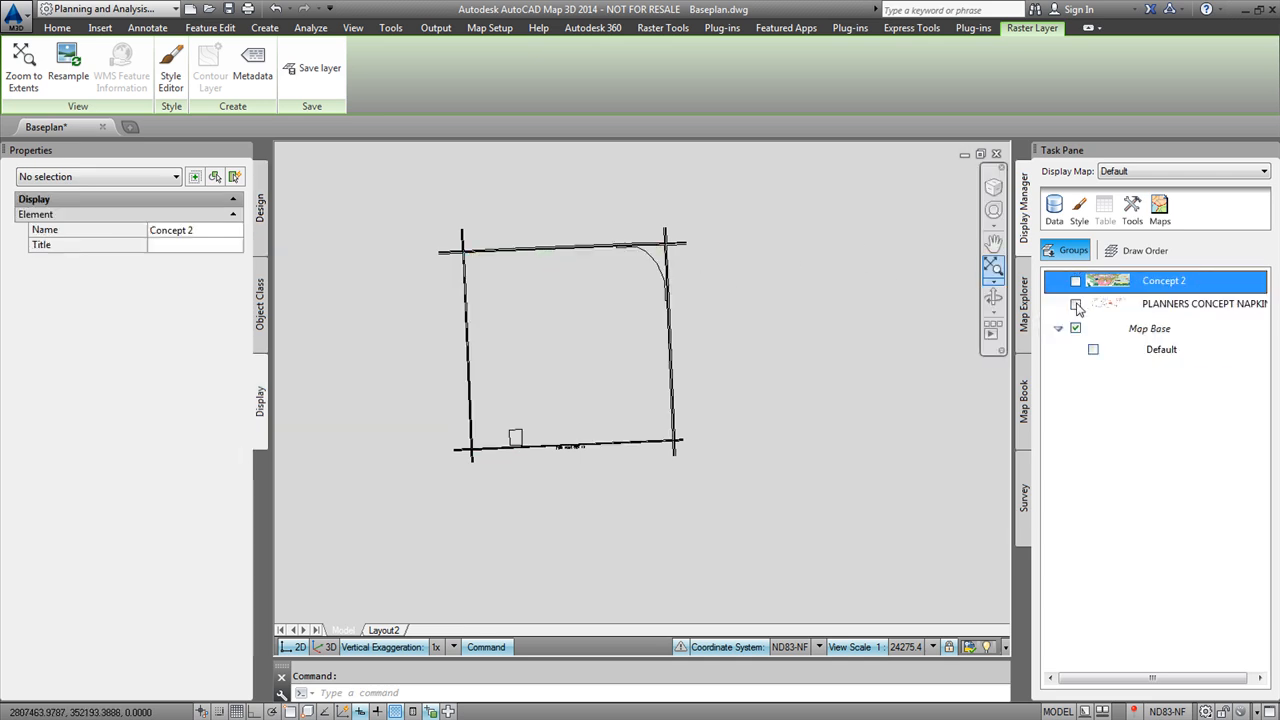
pyautogui.click(1076, 304)
pyautogui.click(1076, 283)
pyautogui.click(1076, 304)
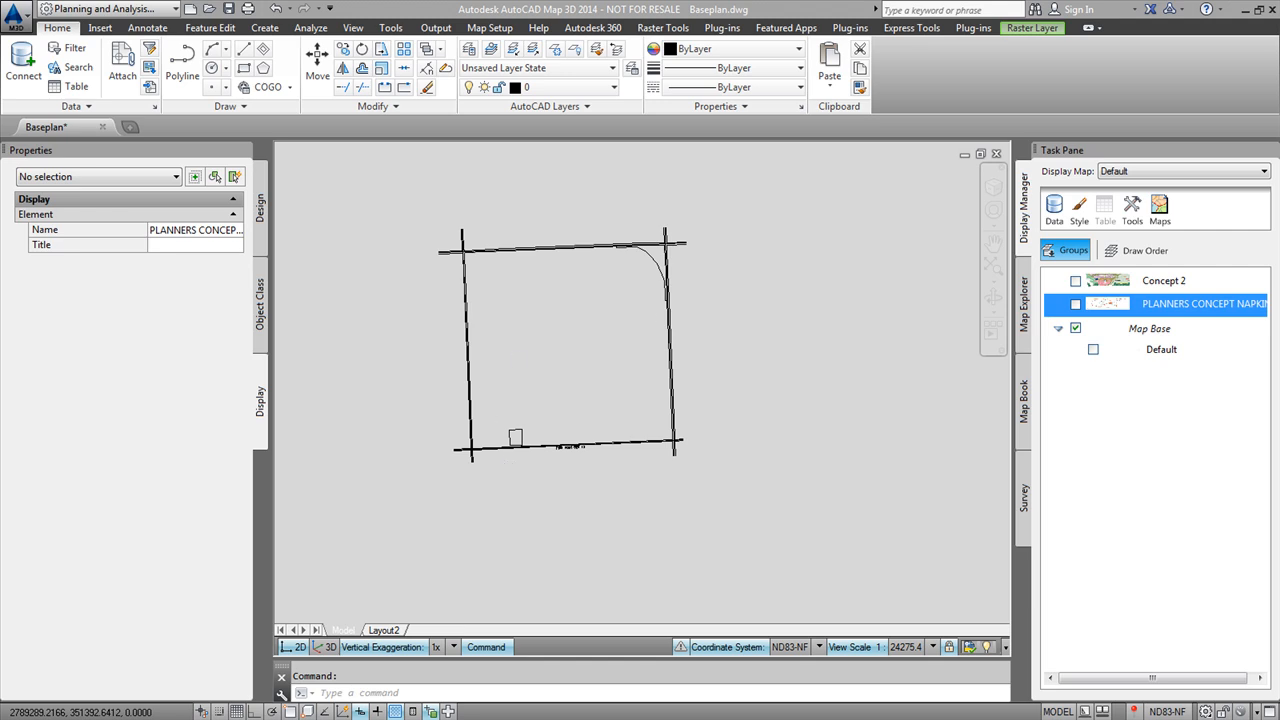
# Switch to Windows Explorer and open the Shape Files folder under Site Dev.
pyautogui.hotkey('alt', 'Tab')
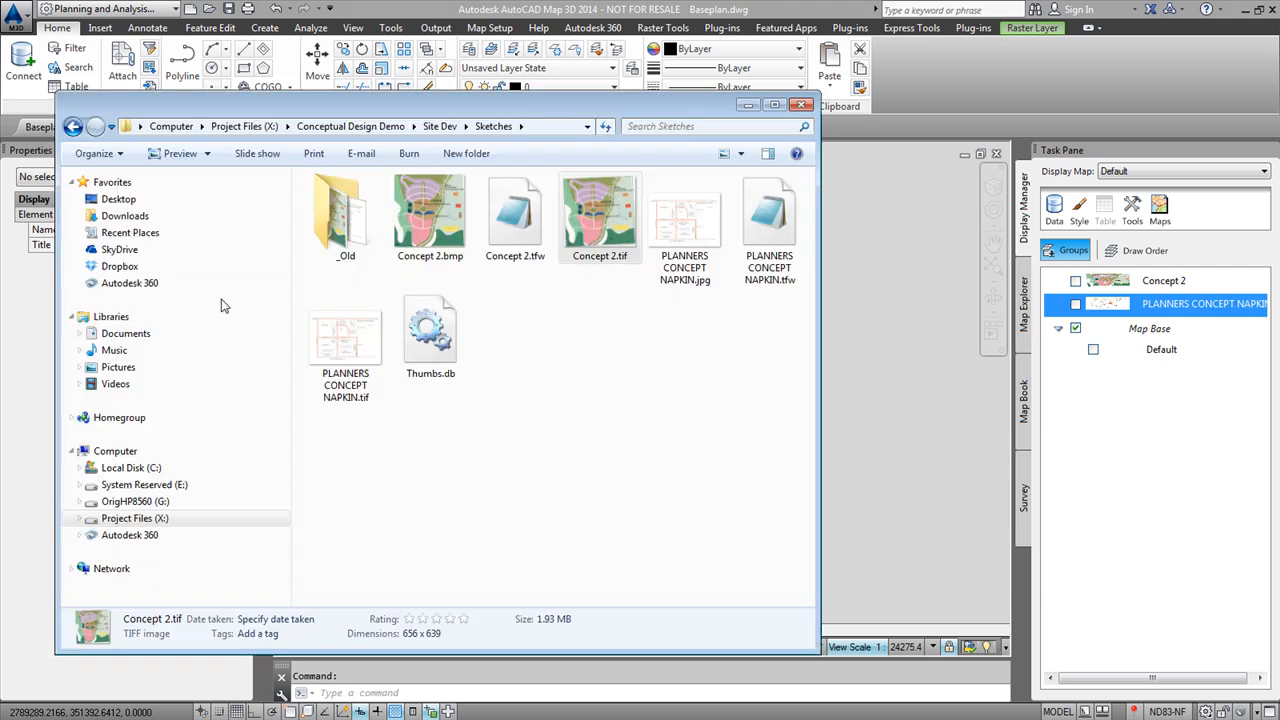
pyautogui.click(440, 126)
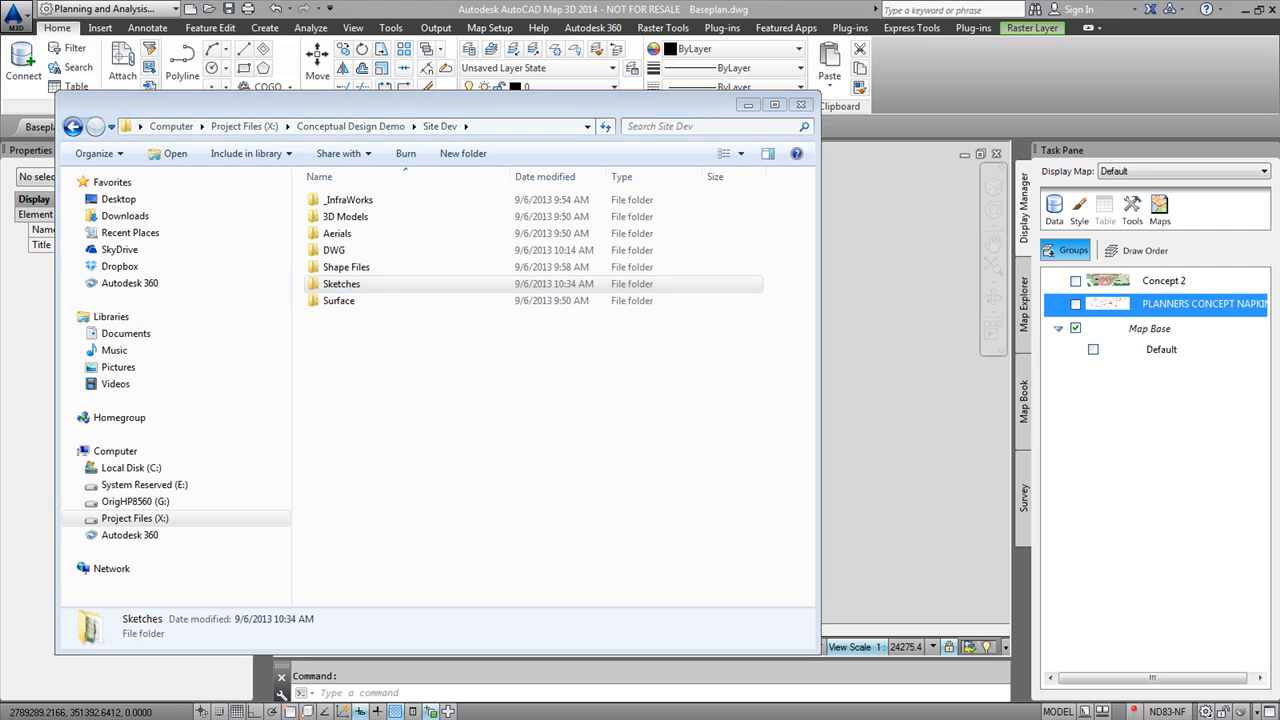
pyautogui.doubleClick(362, 268)
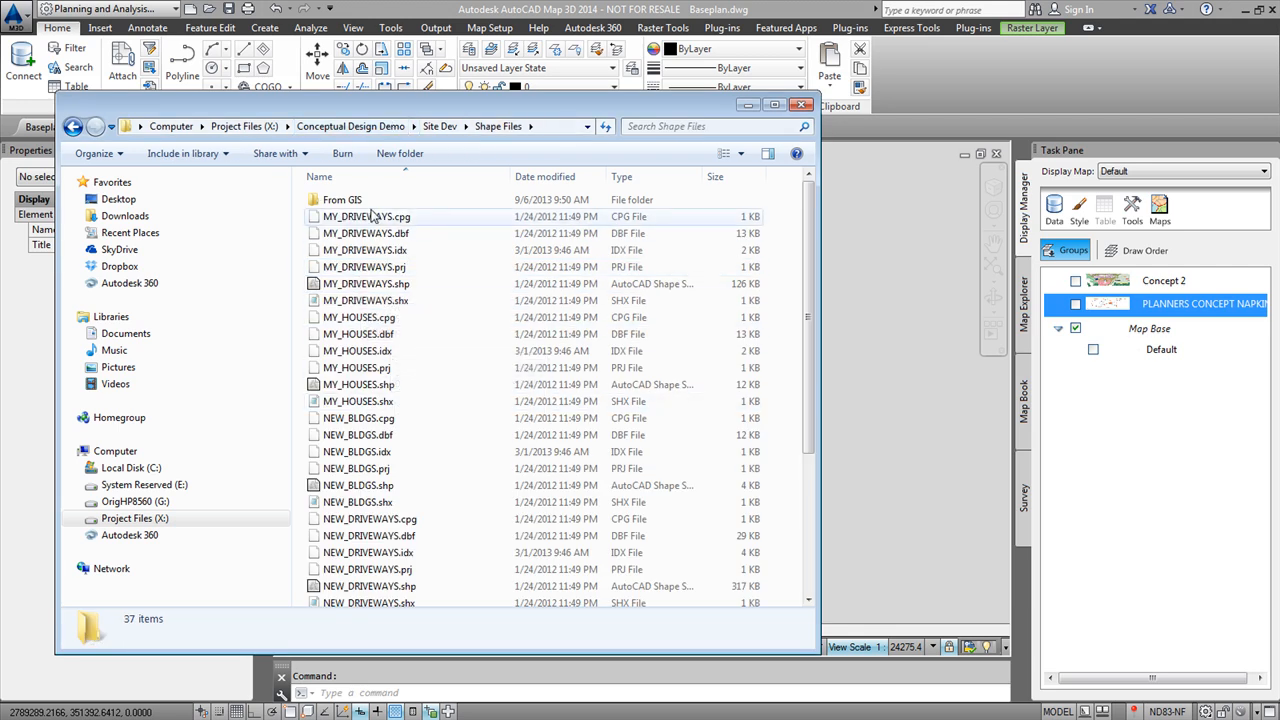
# Open the From GIS folder and add the CITY_ANNEX, PLAT_BNDY, PLAT_ESMT, RAIL, ROADS and WETLANDS .shp files to the map.
pyautogui.doubleClick(342, 201)
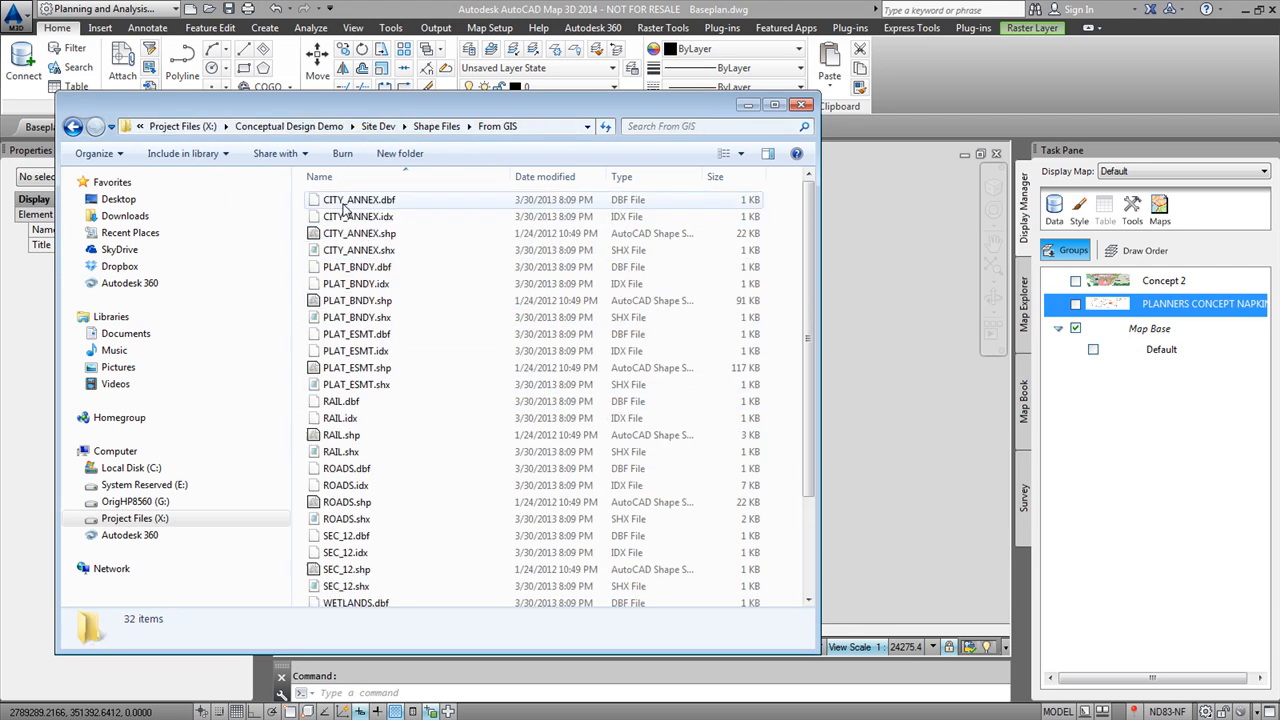
pyautogui.click(642, 177)
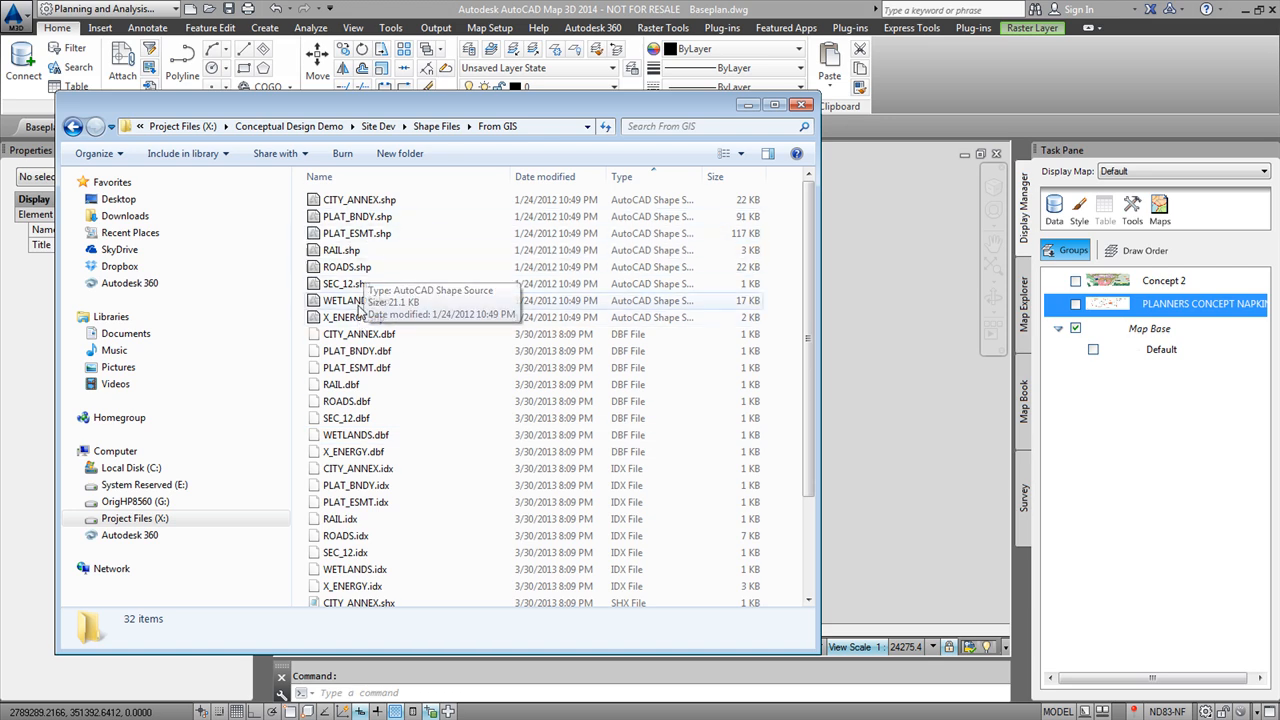
pyautogui.click(350, 267)
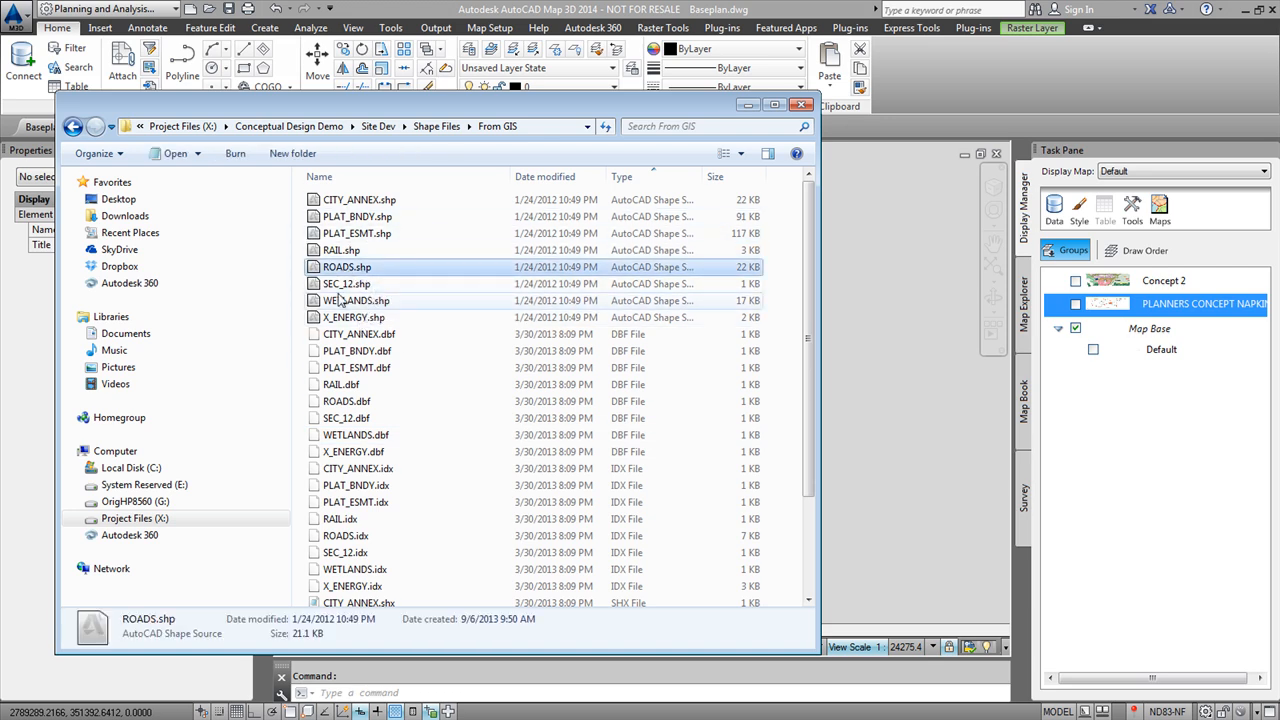
pyautogui.keyDown('ctrl'); pyautogui.click(360, 300); pyautogui.keyUp('ctrl')
pyautogui.keyDown('ctrl'); pyautogui.click(390, 250); pyautogui.keyUp('ctrl')
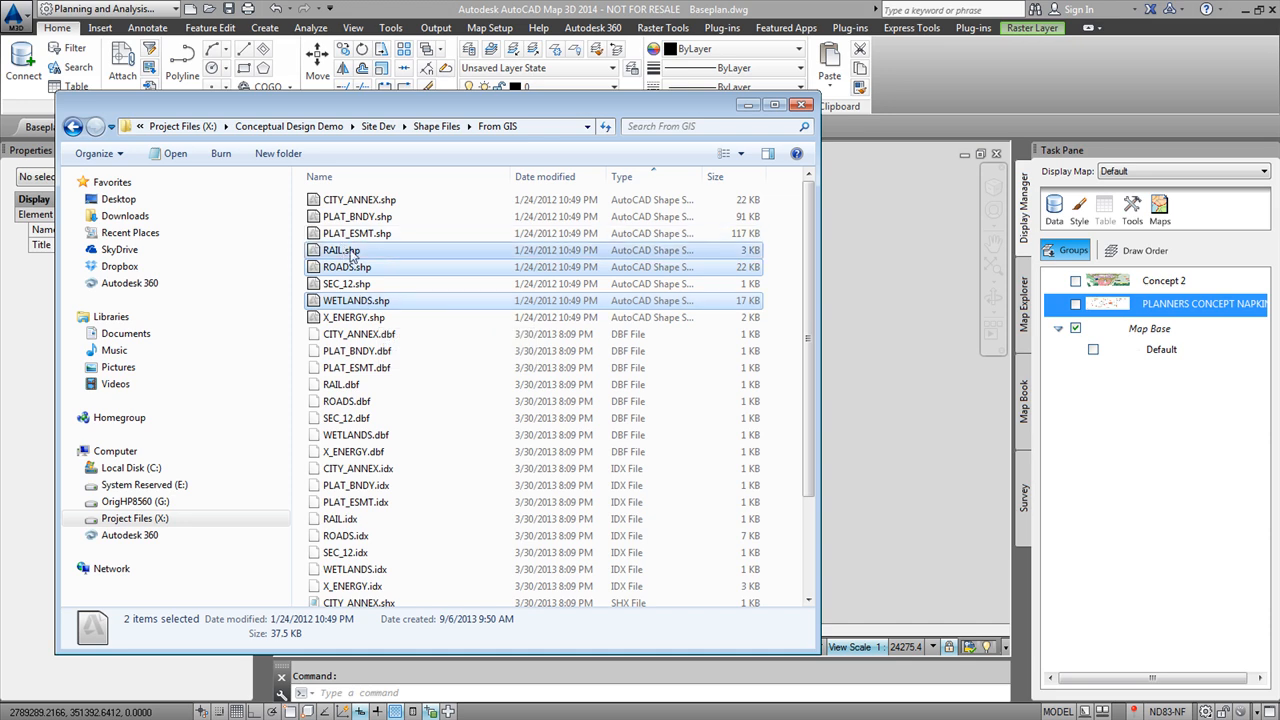
pyautogui.keyDown('ctrl'); pyautogui.click(358, 233); pyautogui.keyUp('ctrl')
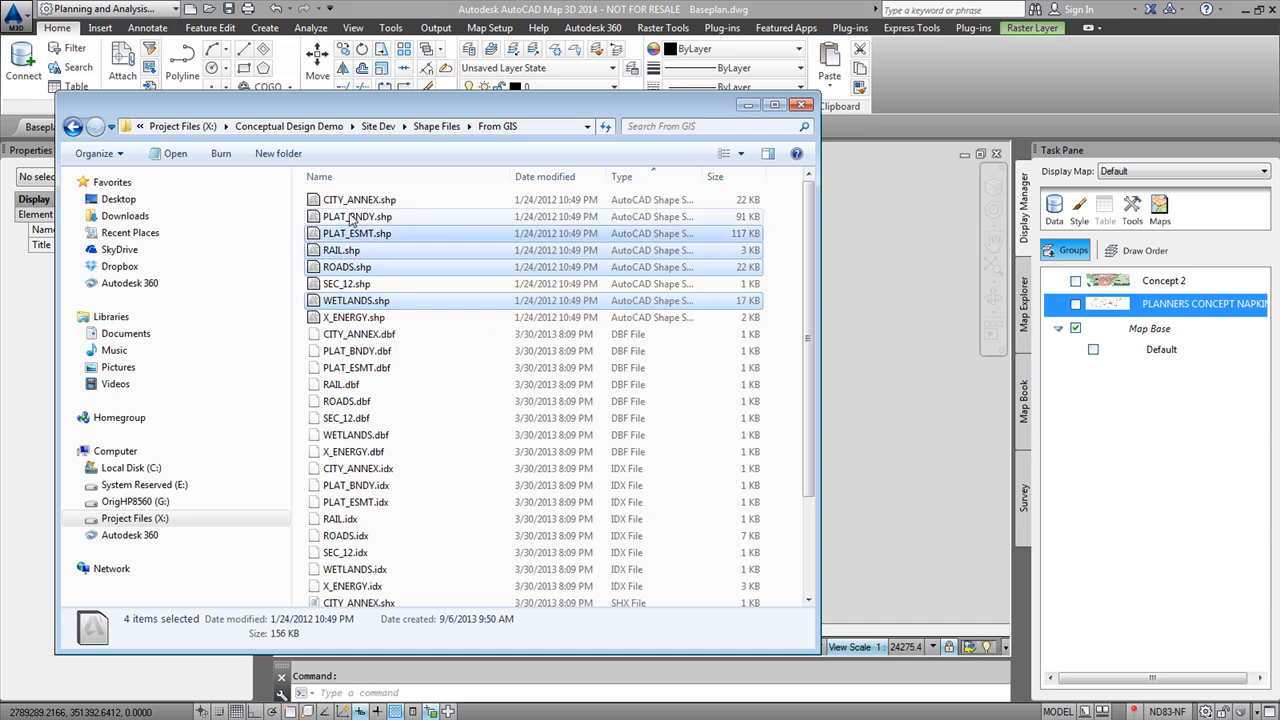
pyautogui.keyDown('ctrl'); pyautogui.click(352, 217); pyautogui.keyUp('ctrl')
pyautogui.keyDown('ctrl'); pyautogui.click(358, 200); pyautogui.keyUp('ctrl')
pyautogui.moveTo(513, 104); pyautogui.dragTo(321, 84)
pyautogui.moveTo(372, 243)
pyautogui.mouseDown()
pyautogui.moveTo(486, 204)
pyautogui.moveTo(766, 334)
pyautogui.mouseUp()
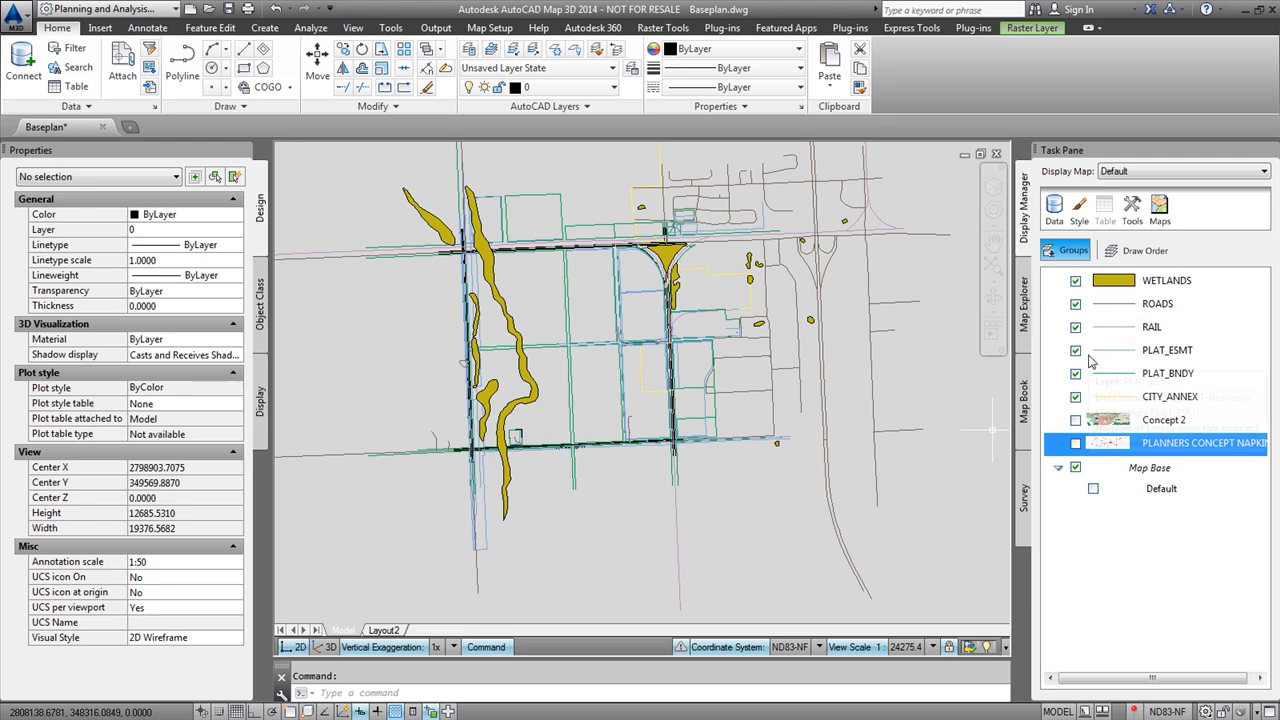
# Select the WETLANDS layer and hide the Properties palette to enlarge the drawing area.
pyautogui.moveTo(1090, 361)
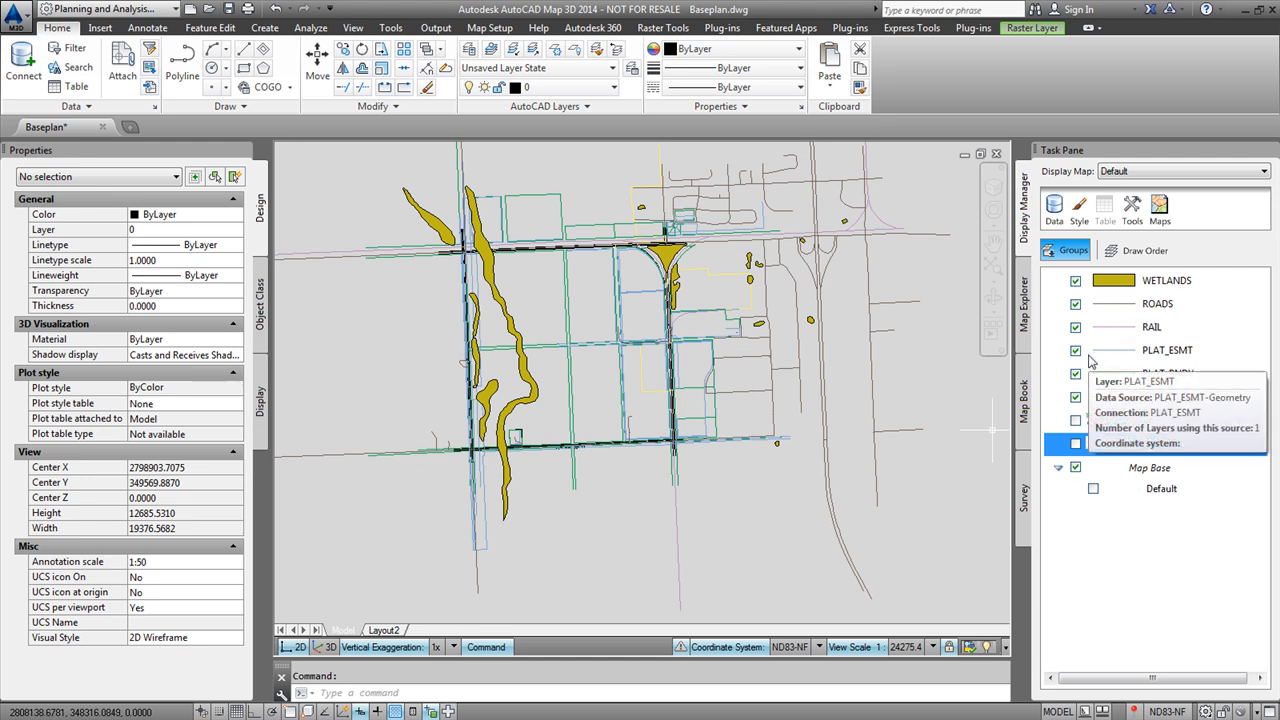
pyautogui.click(1114, 283)
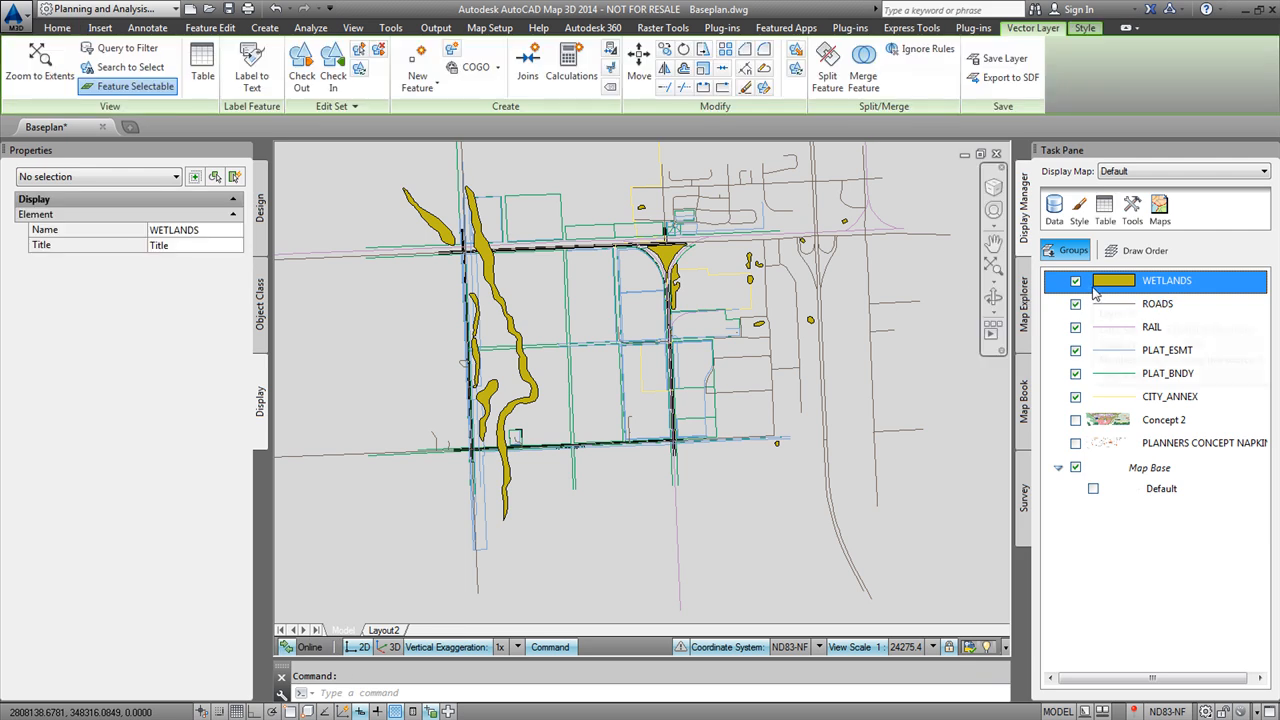
pyautogui.moveTo(1122, 285)
pyautogui.hotkey('ctrl', '1')
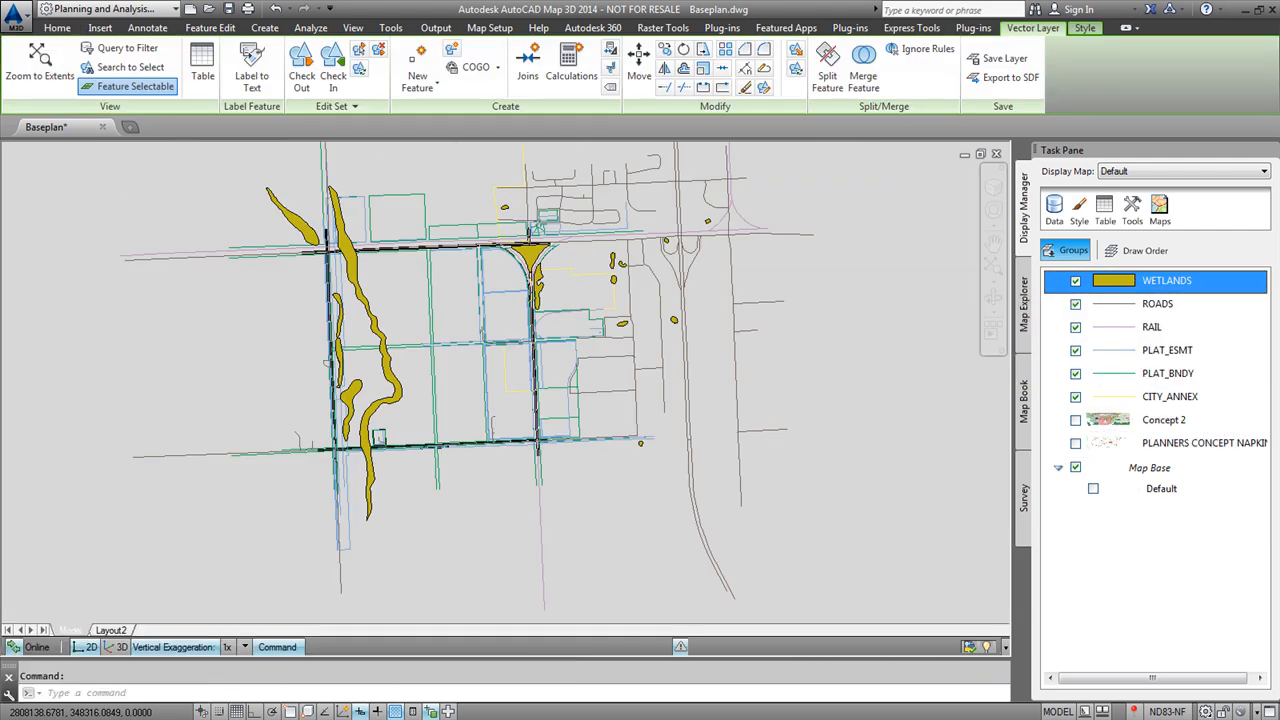
# Change the WETLANDS layer's solid polygon fill to a medium blue theme color, apply it, and close the style editor.
pyautogui.doubleClick(1114, 281)
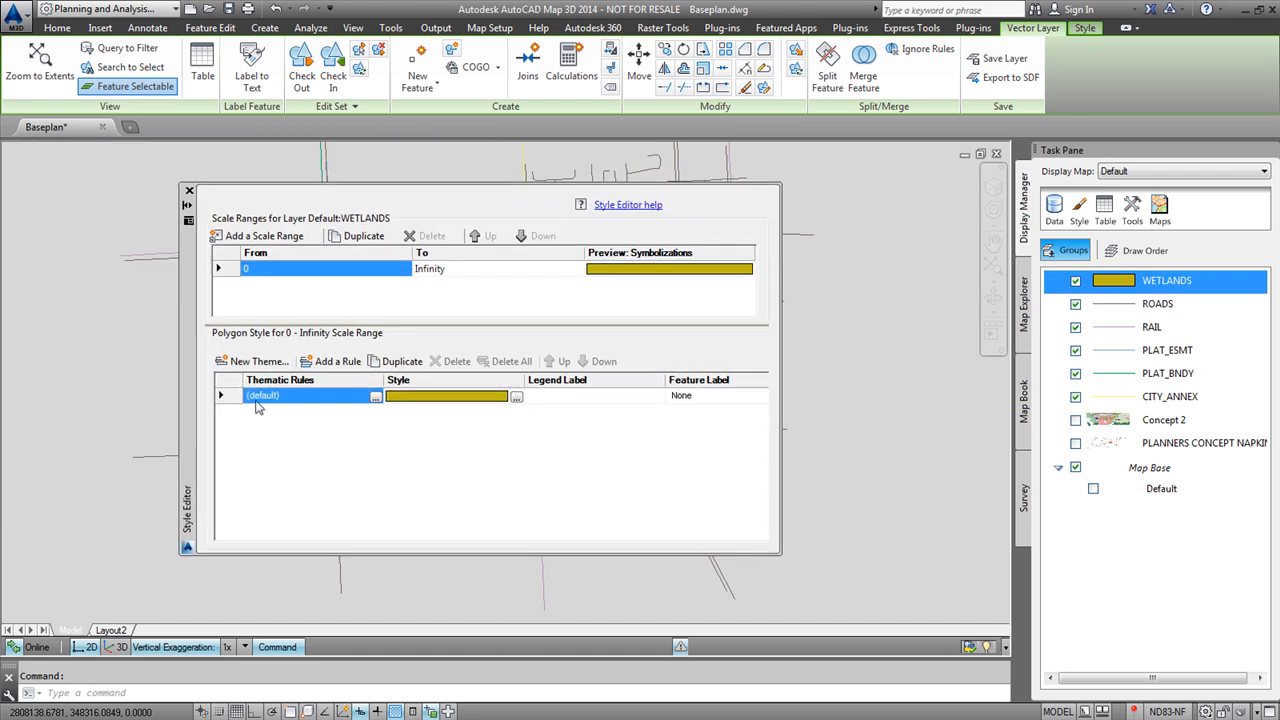
pyautogui.click(517, 398)
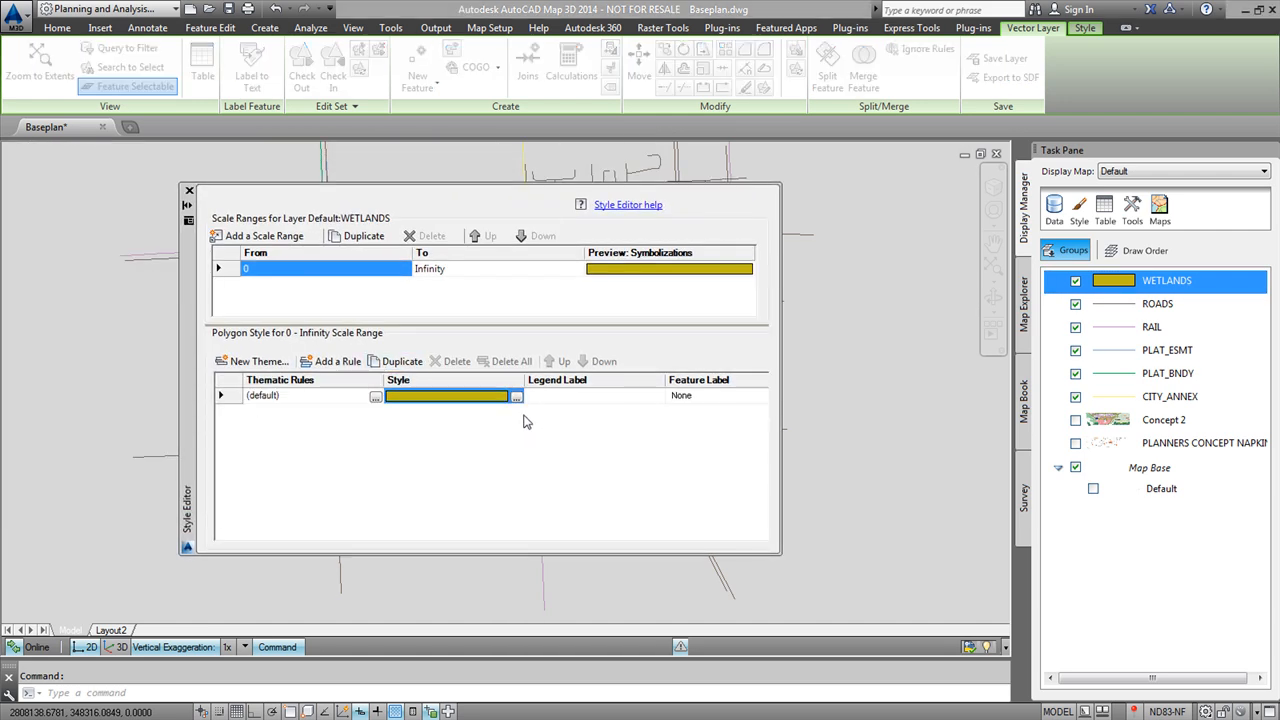
pyautogui.click(568, 280)
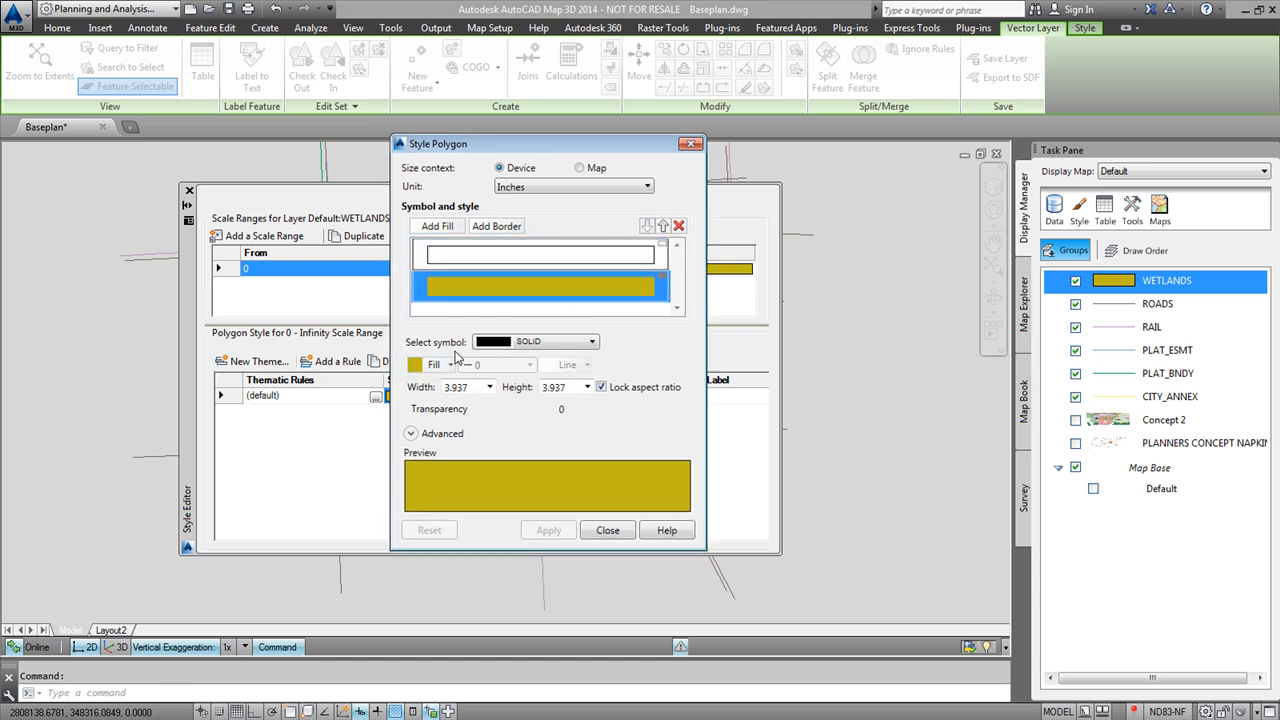
pyautogui.click(452, 364)
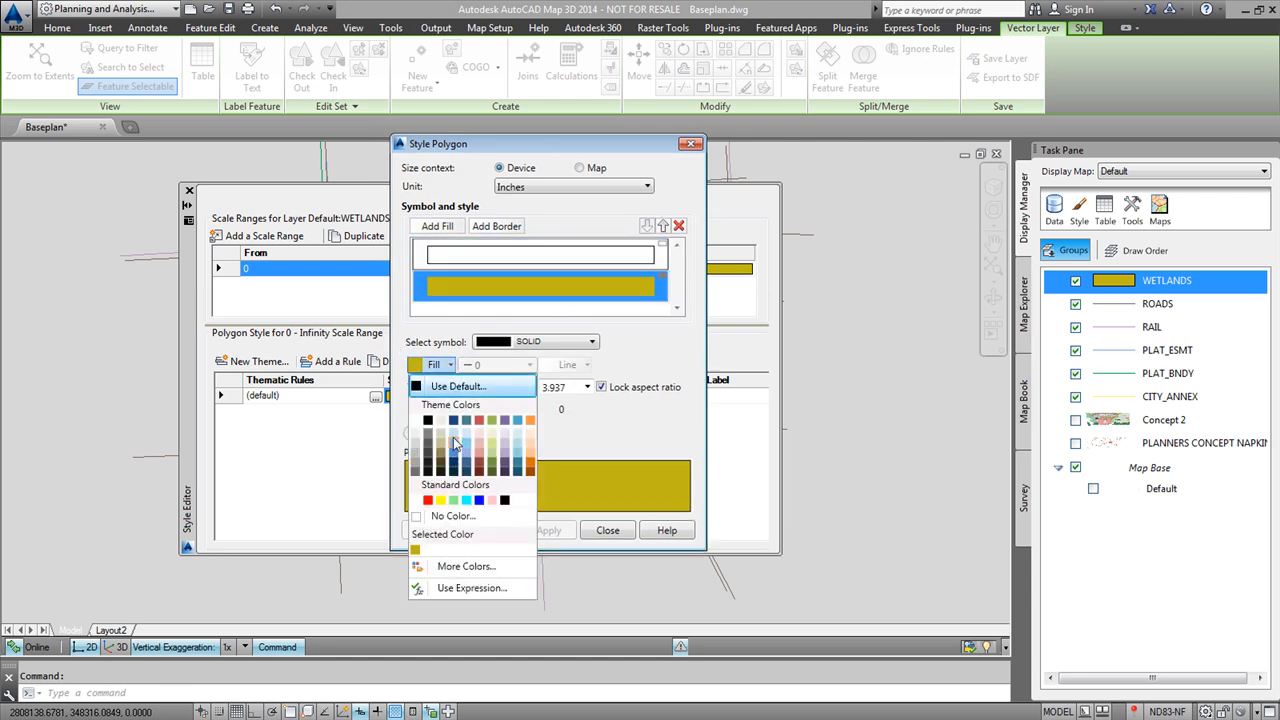
pyautogui.click(453, 462)
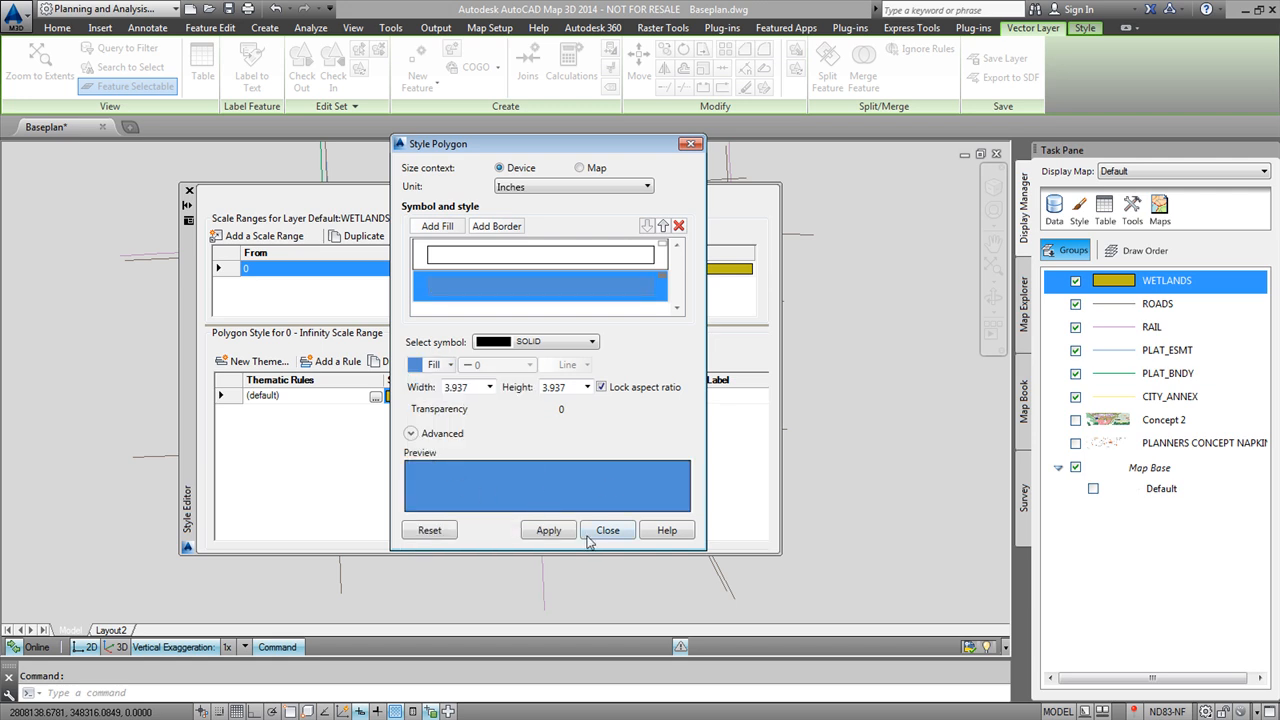
pyautogui.click(548, 530)
pyautogui.click(607, 530)
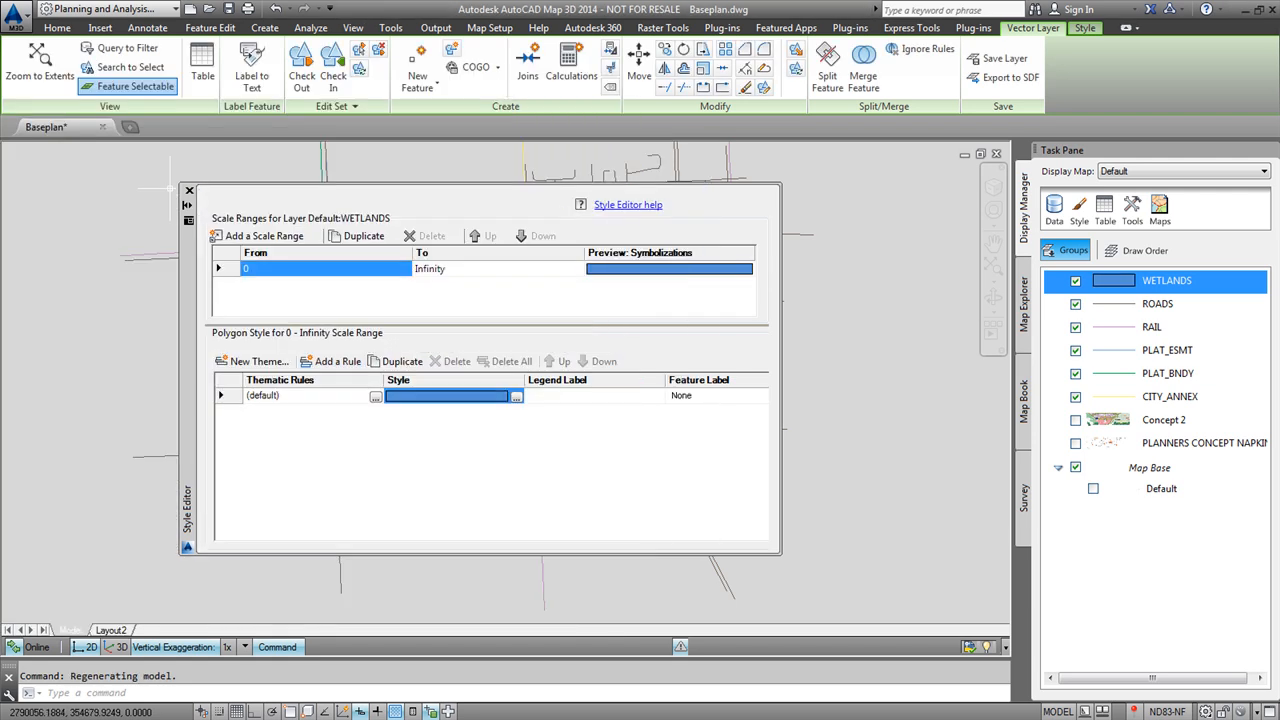
pyautogui.click(189, 191)
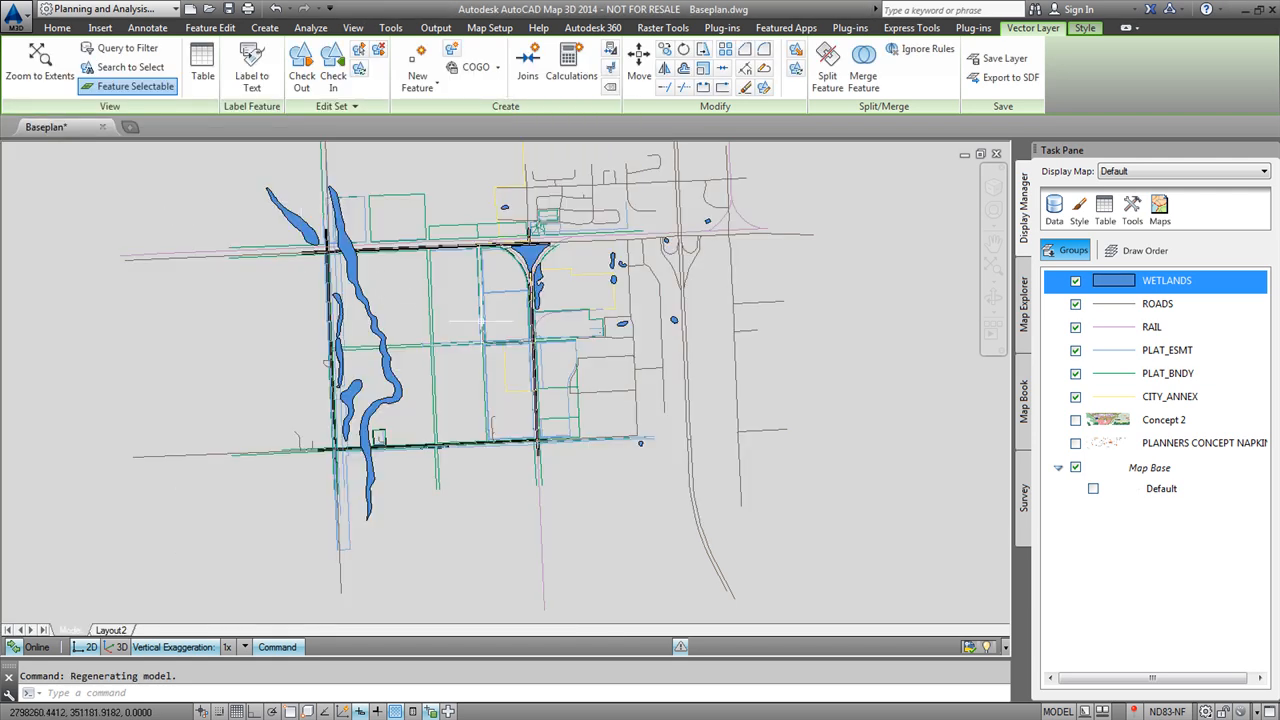
# Toggle the WETLANDS layer off and on, and move it below the napkin sketch layer in the layer order.
pyautogui.click(1076, 281)
pyautogui.click(1076, 281)
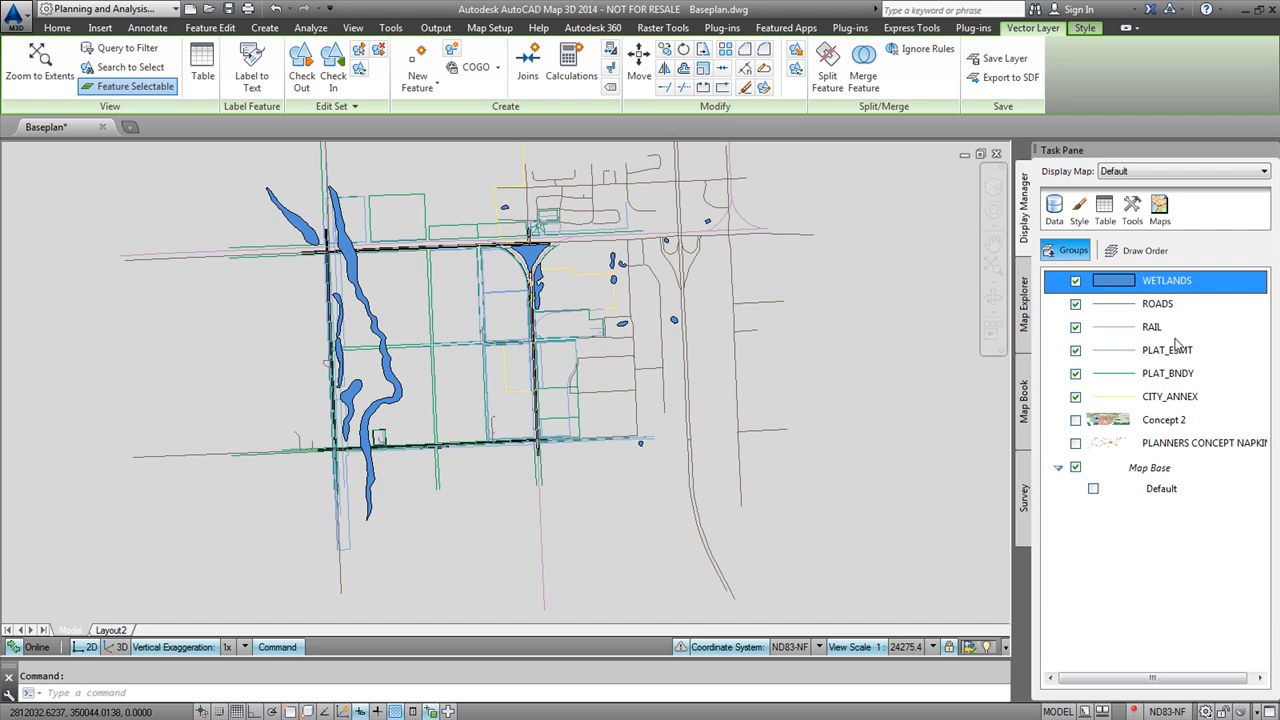
pyautogui.click(1174, 283)
pyautogui.click(1061, 288)
pyautogui.moveTo(1220, 290); pyautogui.dragTo(1186, 470)
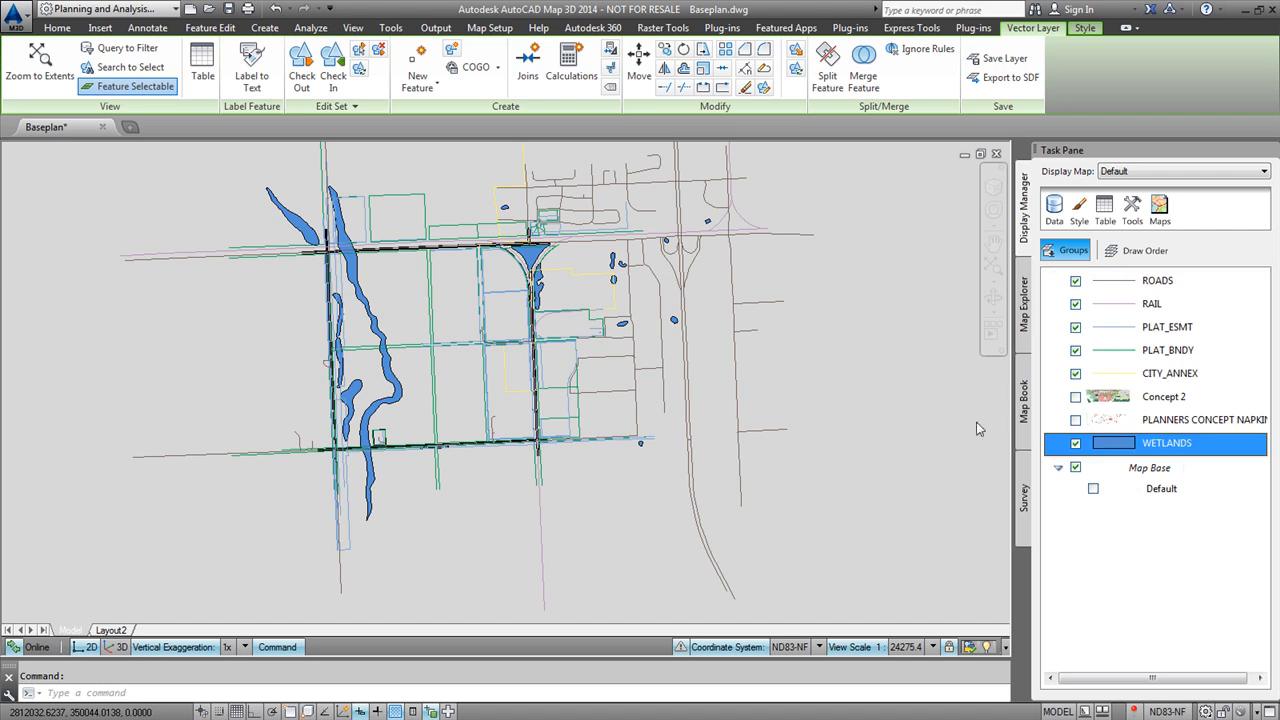
# Show the napkin sketch and Concept 2 layers to check how they overlap the wetlands.
pyautogui.click(1076, 421)
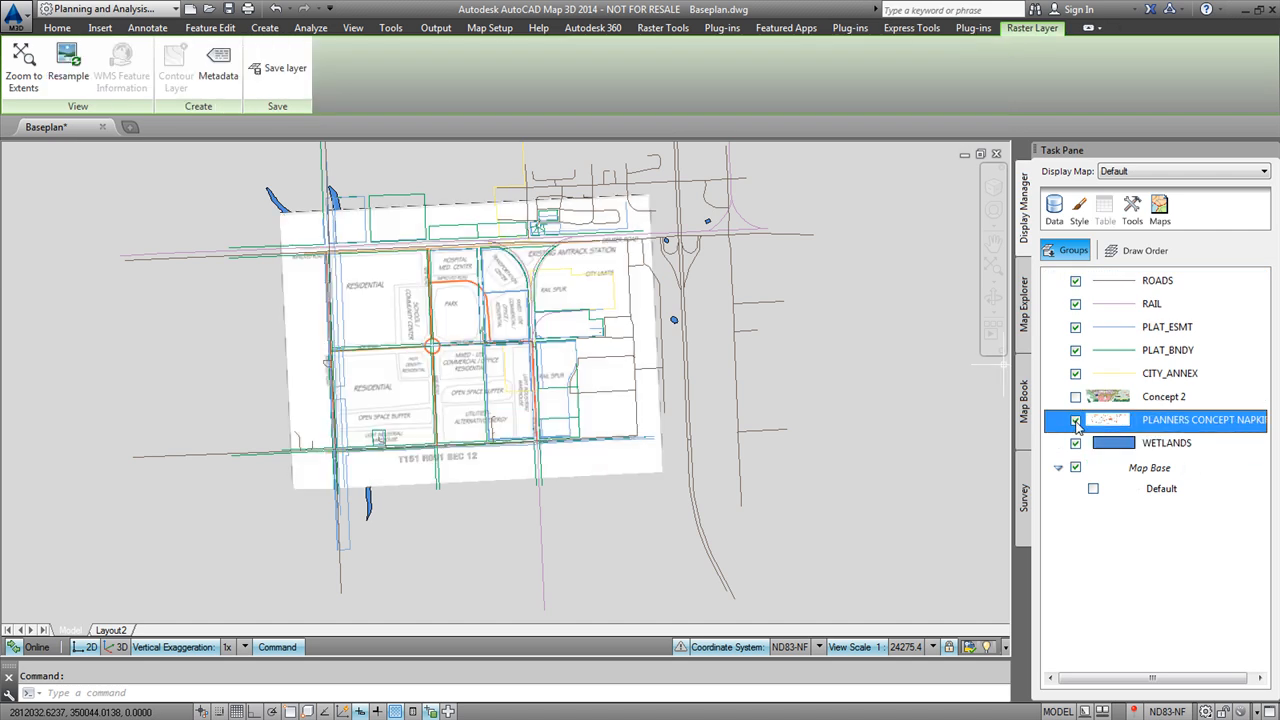
pyautogui.click(1075, 400)
pyautogui.moveTo(1200, 445)
pyautogui.mouseDown()
pyautogui.moveTo(1229, 444)
pyautogui.moveTo(1211, 395)
pyautogui.moveTo(1200, 457)
pyautogui.mouseUp()
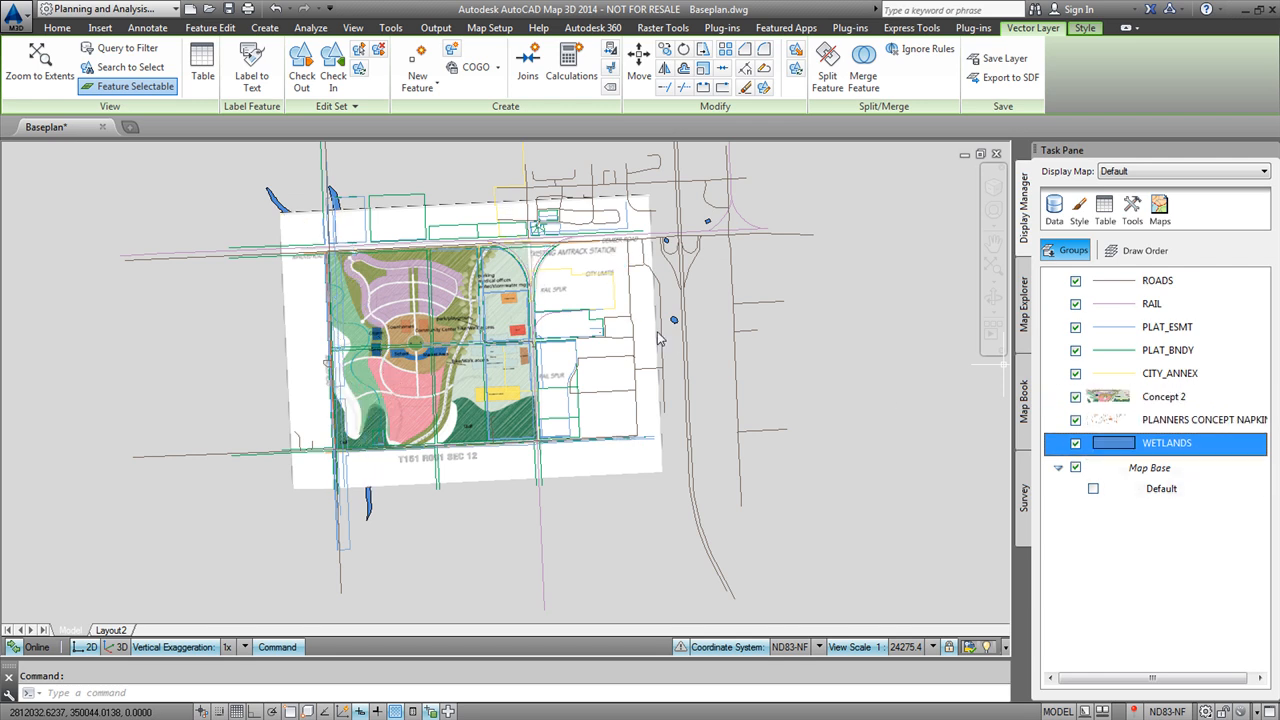
pyautogui.click(278, 371)
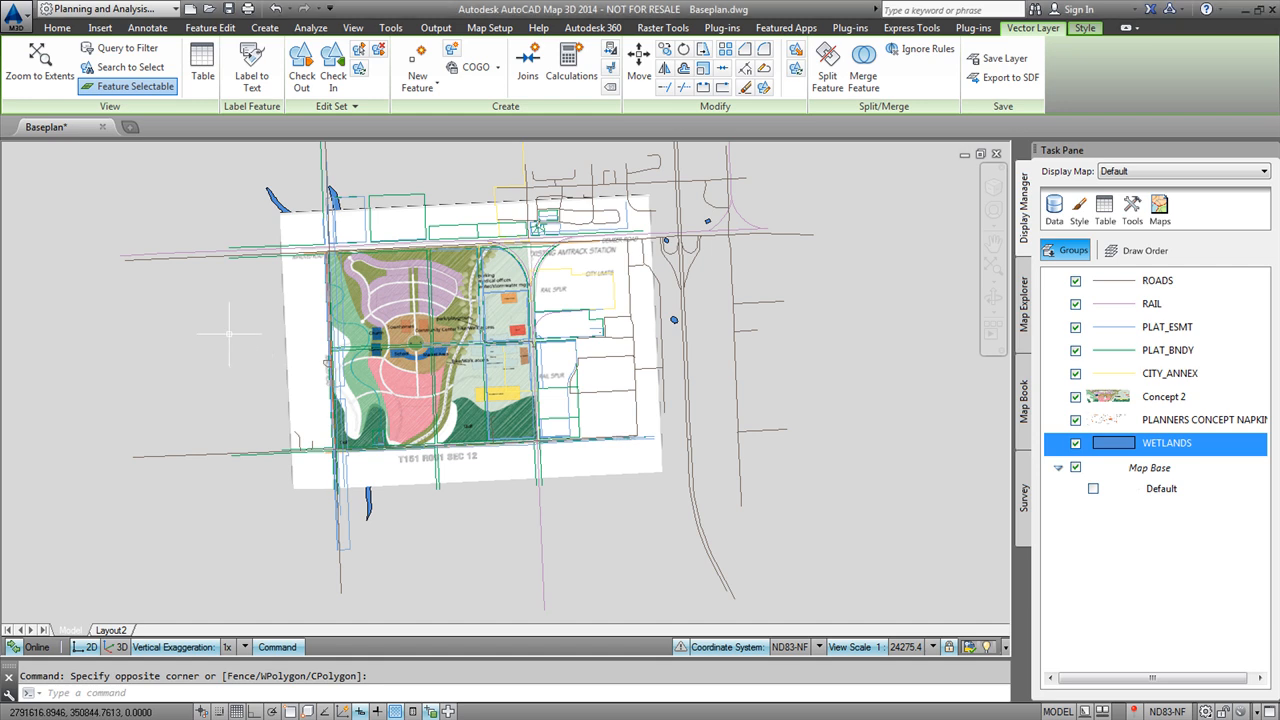
# Hide all layers from ROADS through WETLANDS at once, leaving only the base plan displayed.
pyautogui.click(1193, 283)
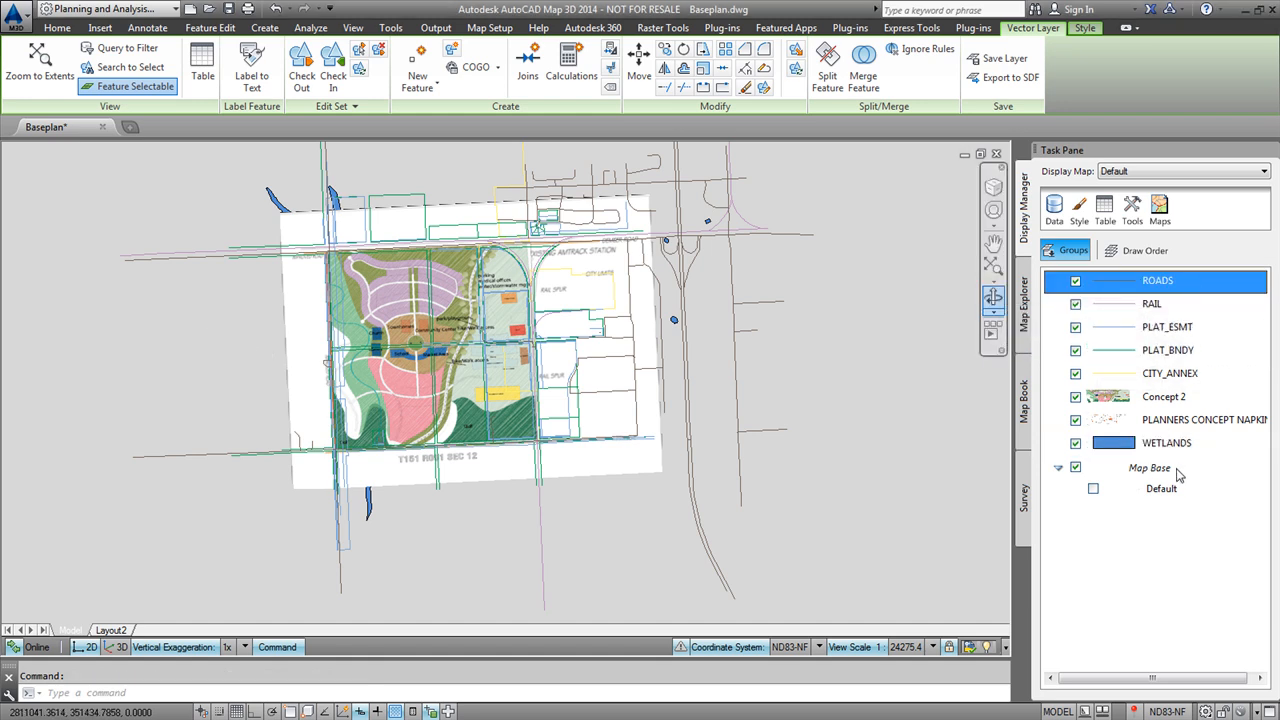
pyautogui.keyDown('shift'); pyautogui.click(1185, 450); pyautogui.keyUp('shift')
pyautogui.click(1075, 443)
pyautogui.click(480, 343)
pyautogui.click(415, 340)
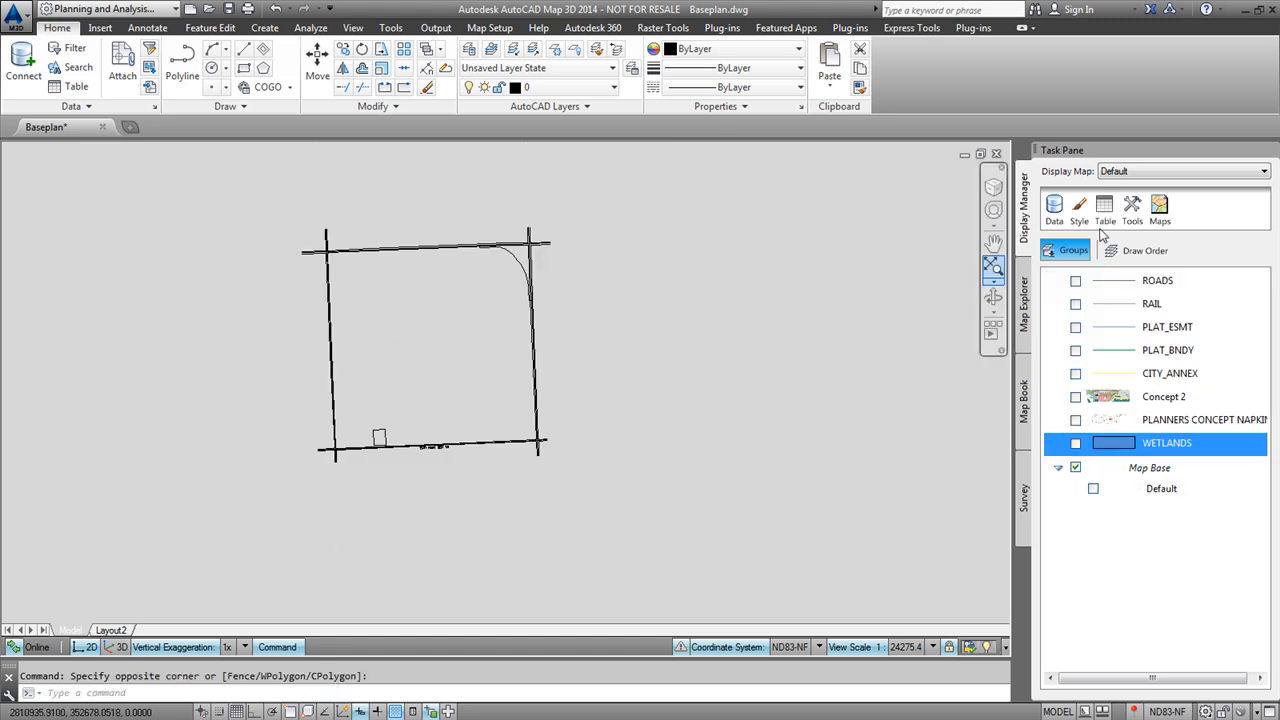
# Set up a raster or surface connection named DEM with ExistingGround_ND_Meter.dem from the Surface folder as its source.
pyautogui.click(1054, 208)
pyautogui.click(1115, 224)
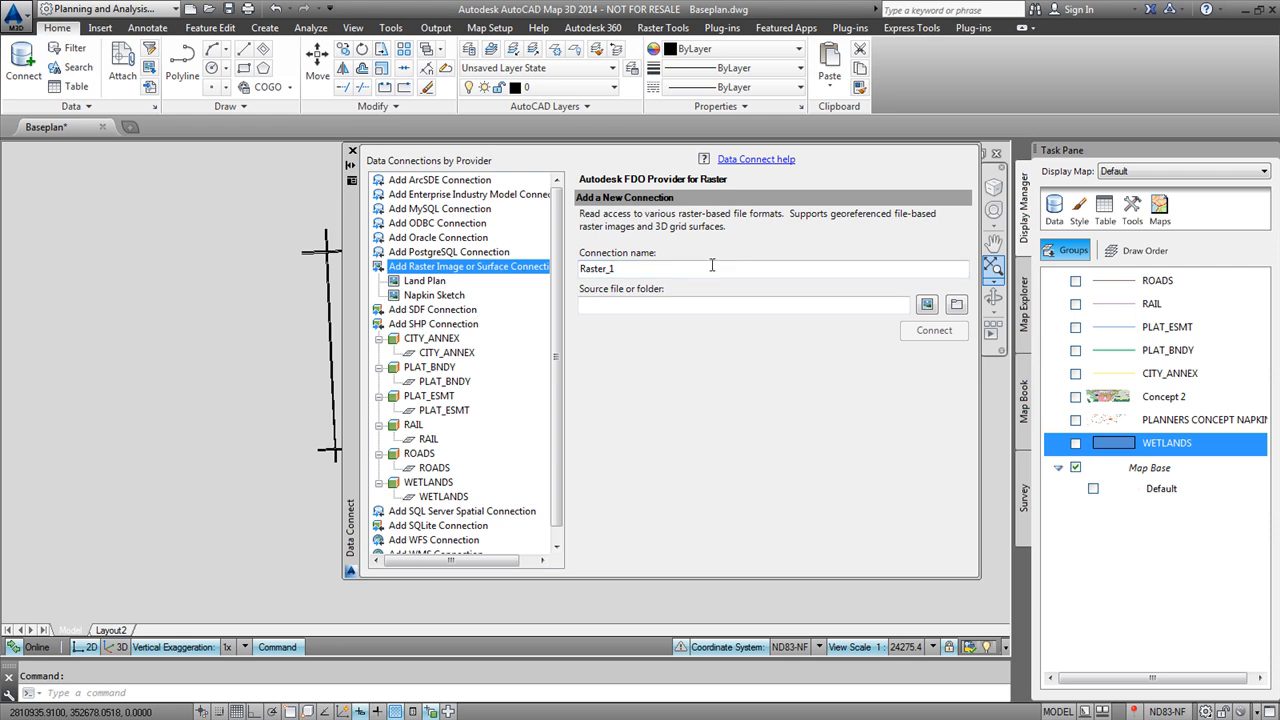
pyautogui.click(655, 268)
pyautogui.doubleClick(686, 268)
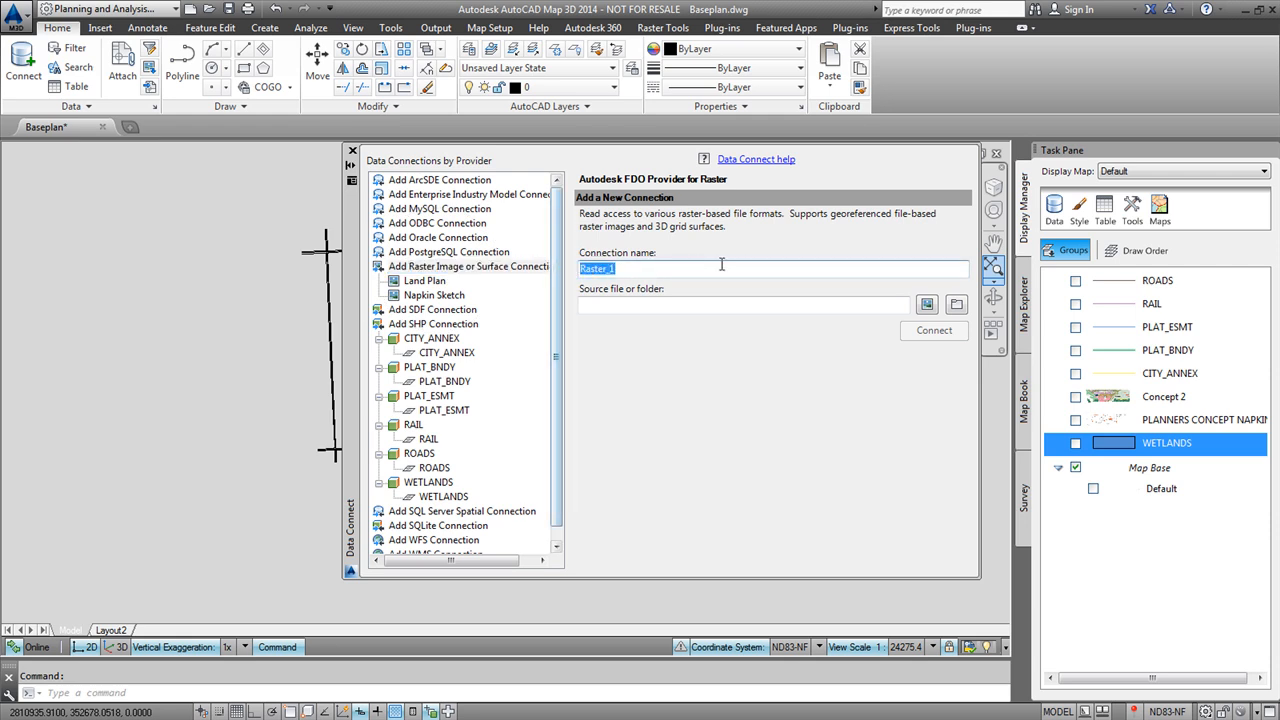
pyautogui.write('DEM')
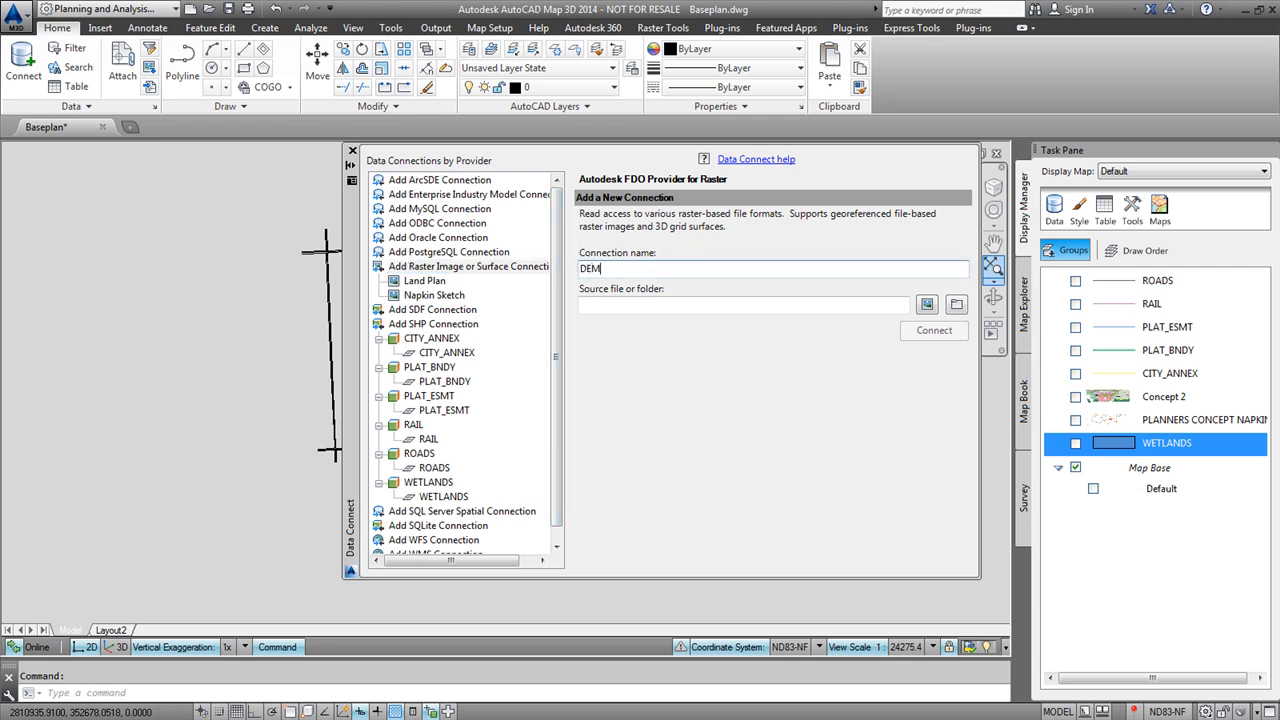
pyautogui.click(927, 304)
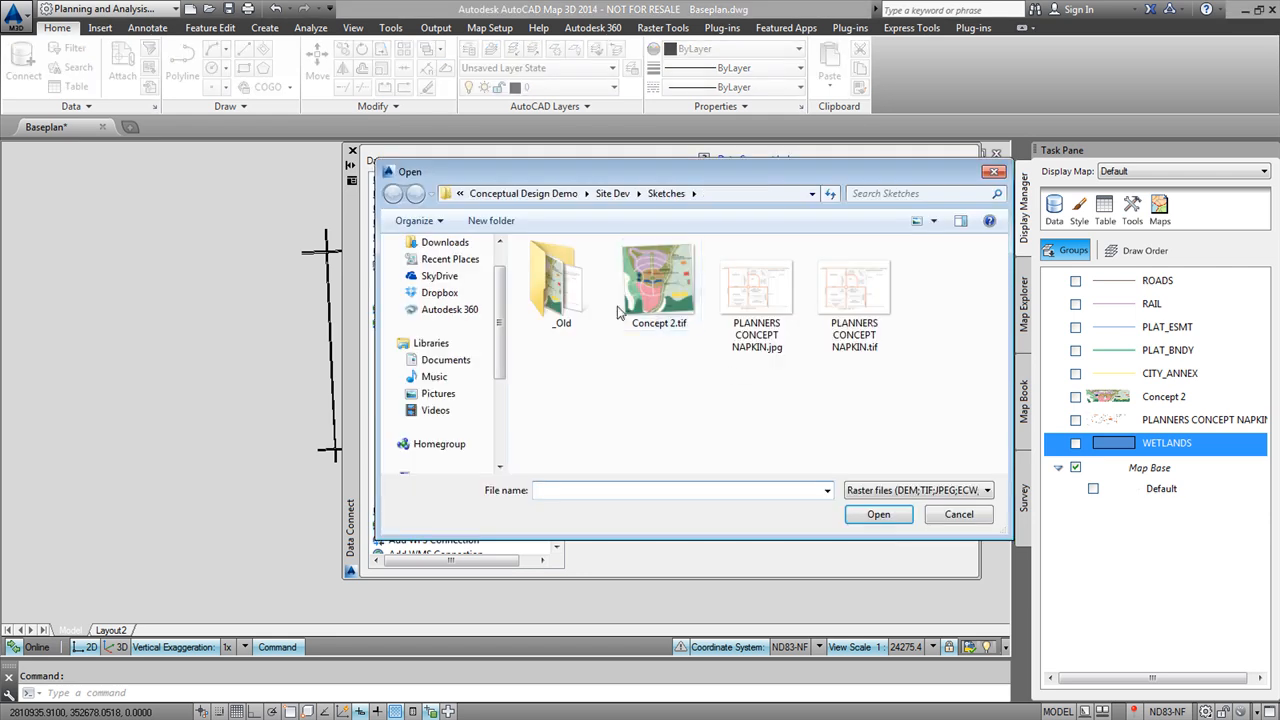
pyautogui.click(636, 194)
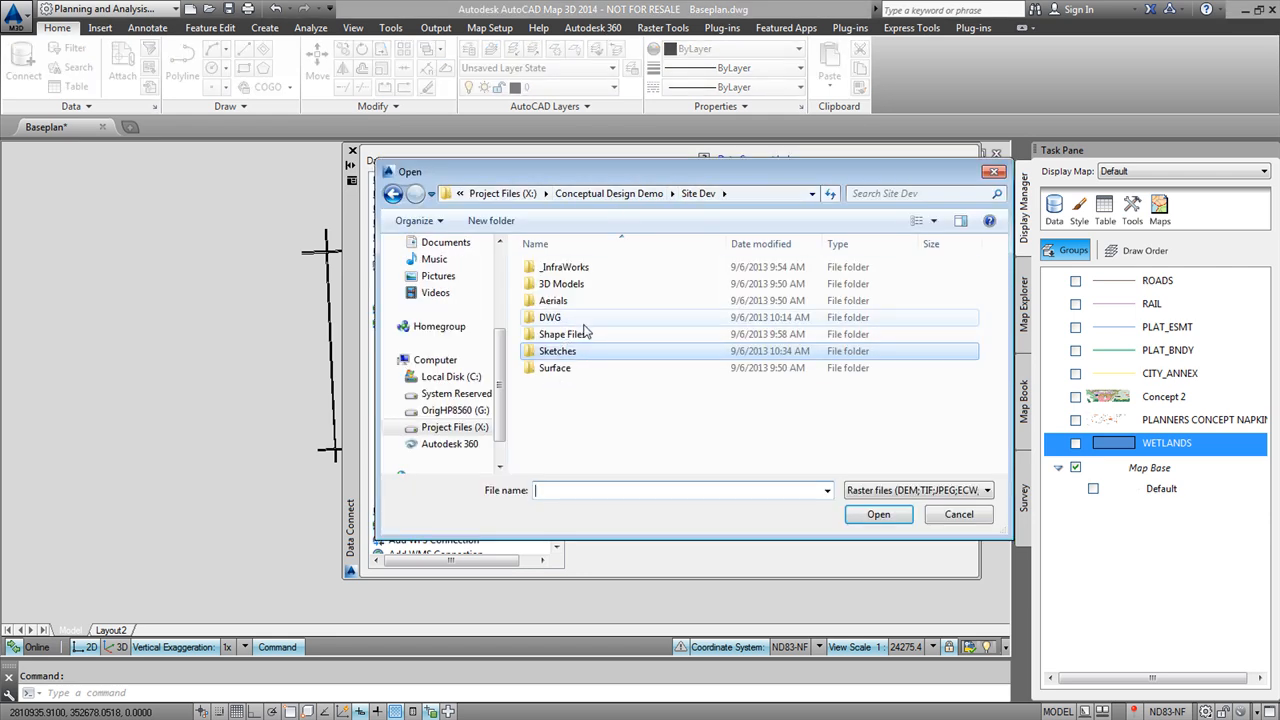
pyautogui.doubleClick(557, 369)
pyautogui.click(590, 268)
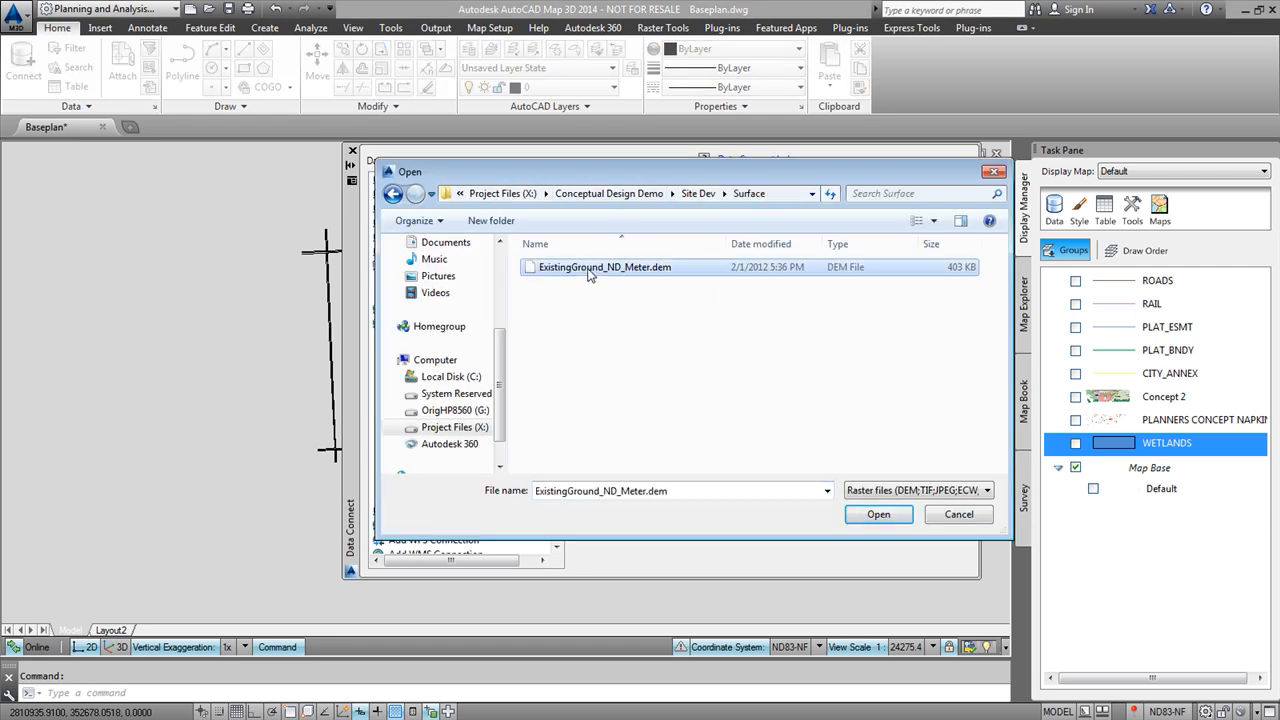
pyautogui.click(878, 514)
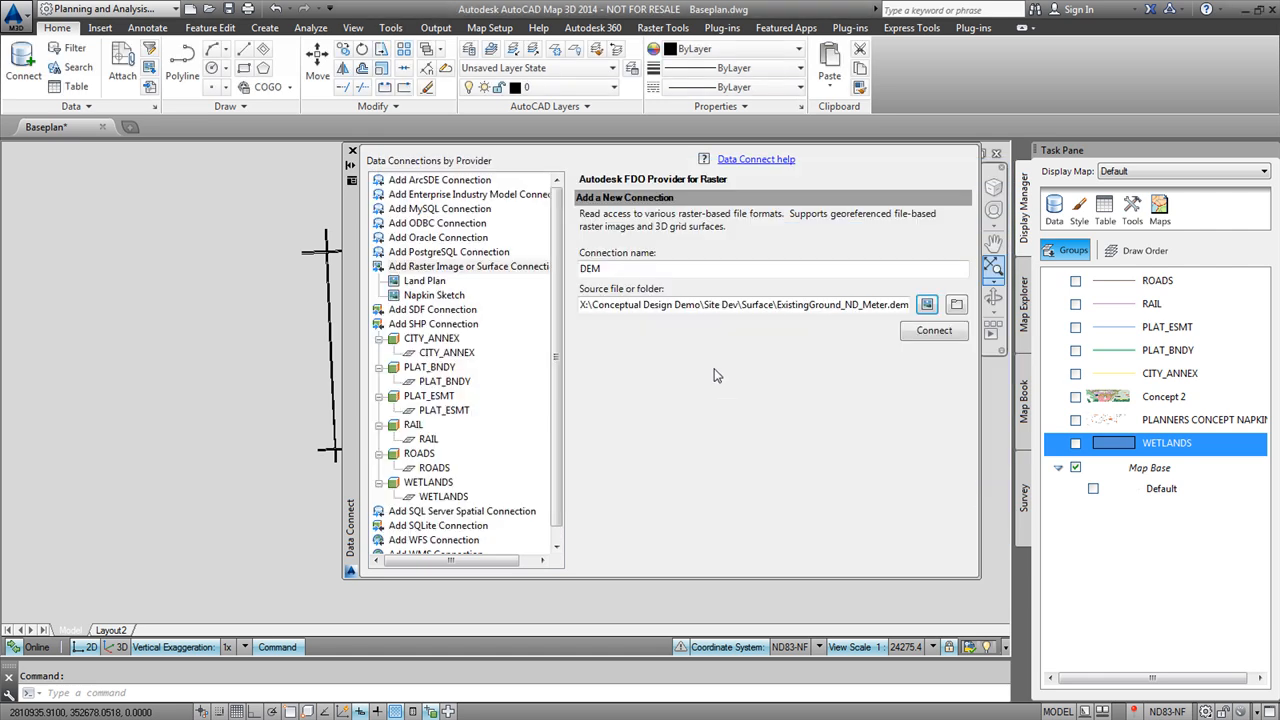
# Connect to the DEM source, add the existing ground surface to the map, and close the data connection window.
pyautogui.click(938, 331)
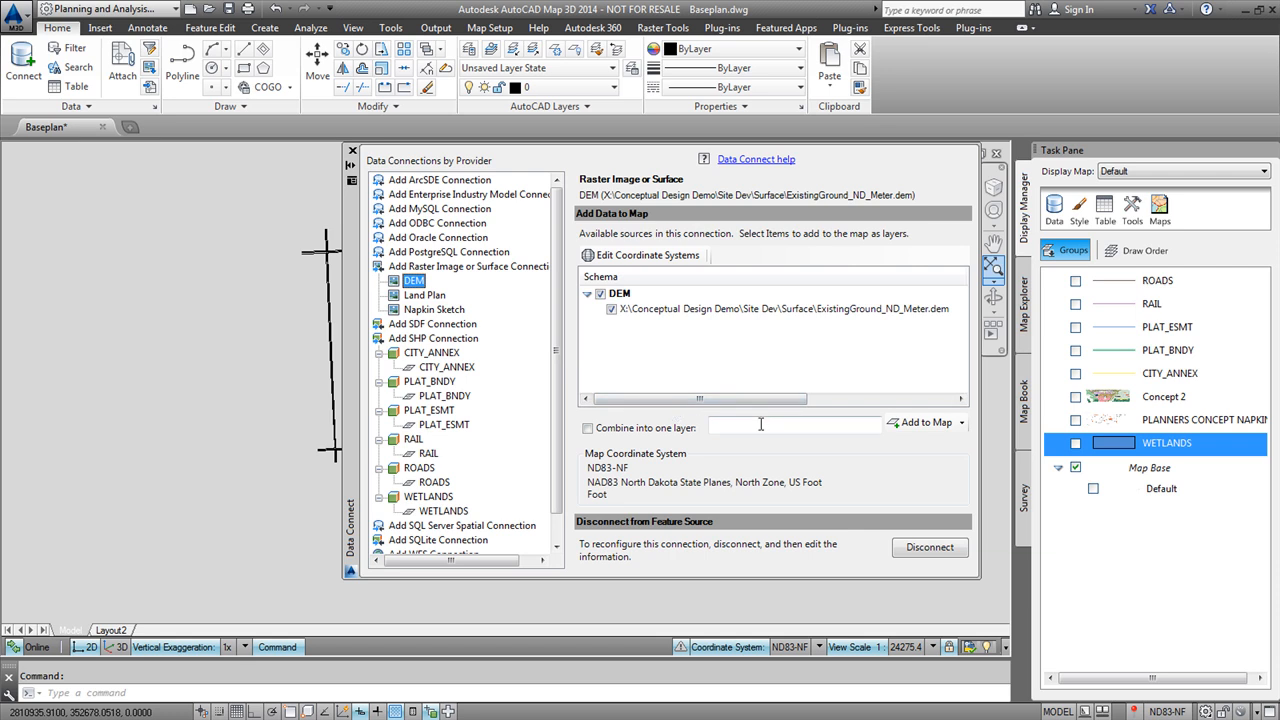
pyautogui.click(898, 428)
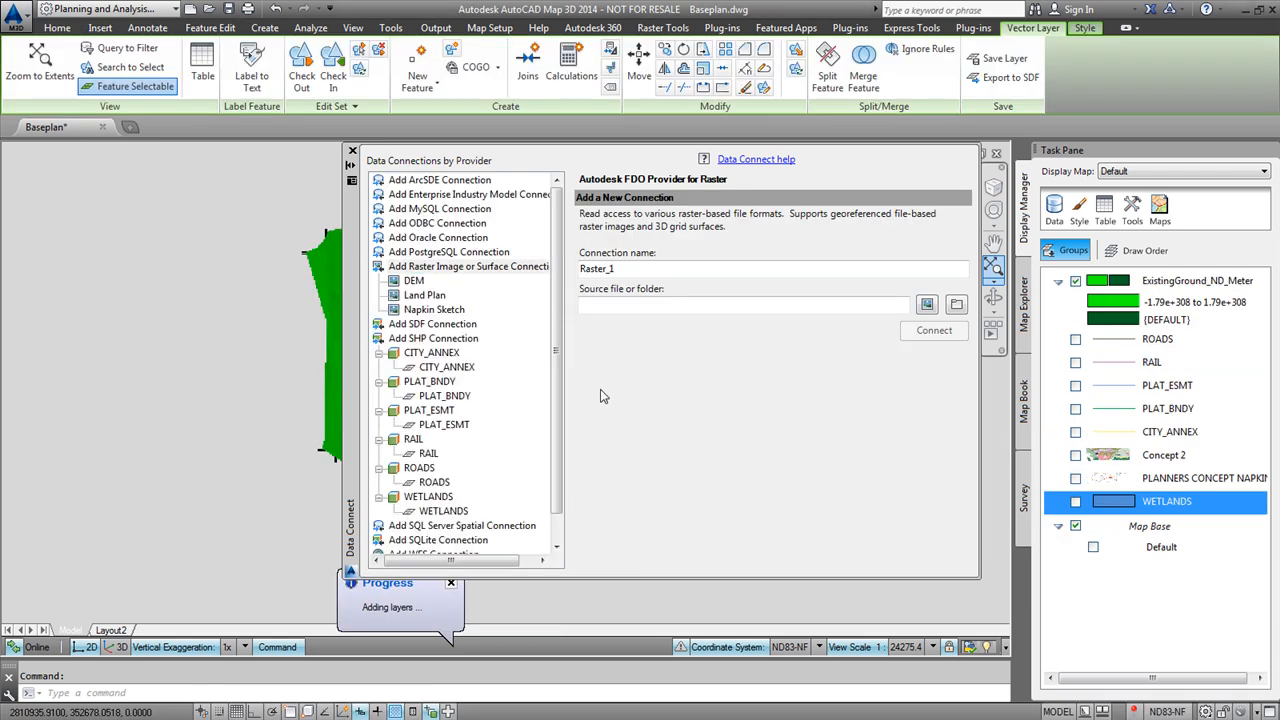
pyautogui.click(352, 151)
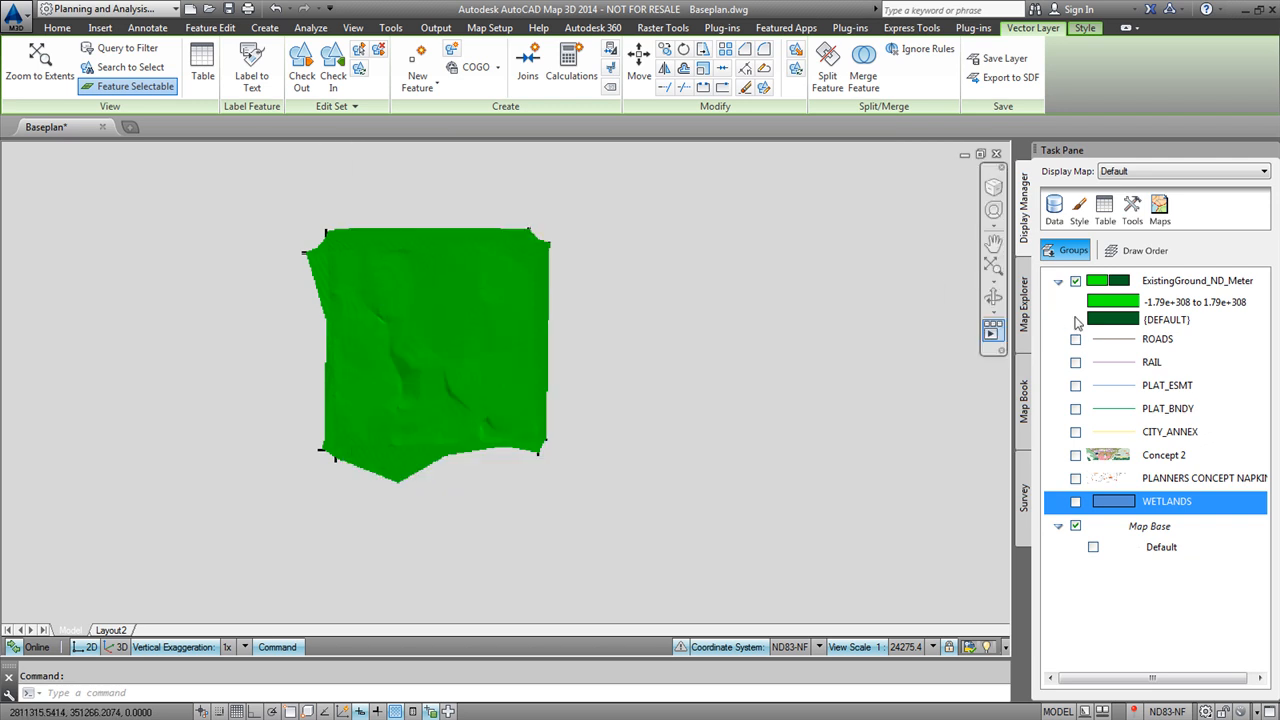
# Open the style of the ExistingGround_ND_Meter surface layer and start a new theme for its band 1.
pyautogui.click(1168, 282)
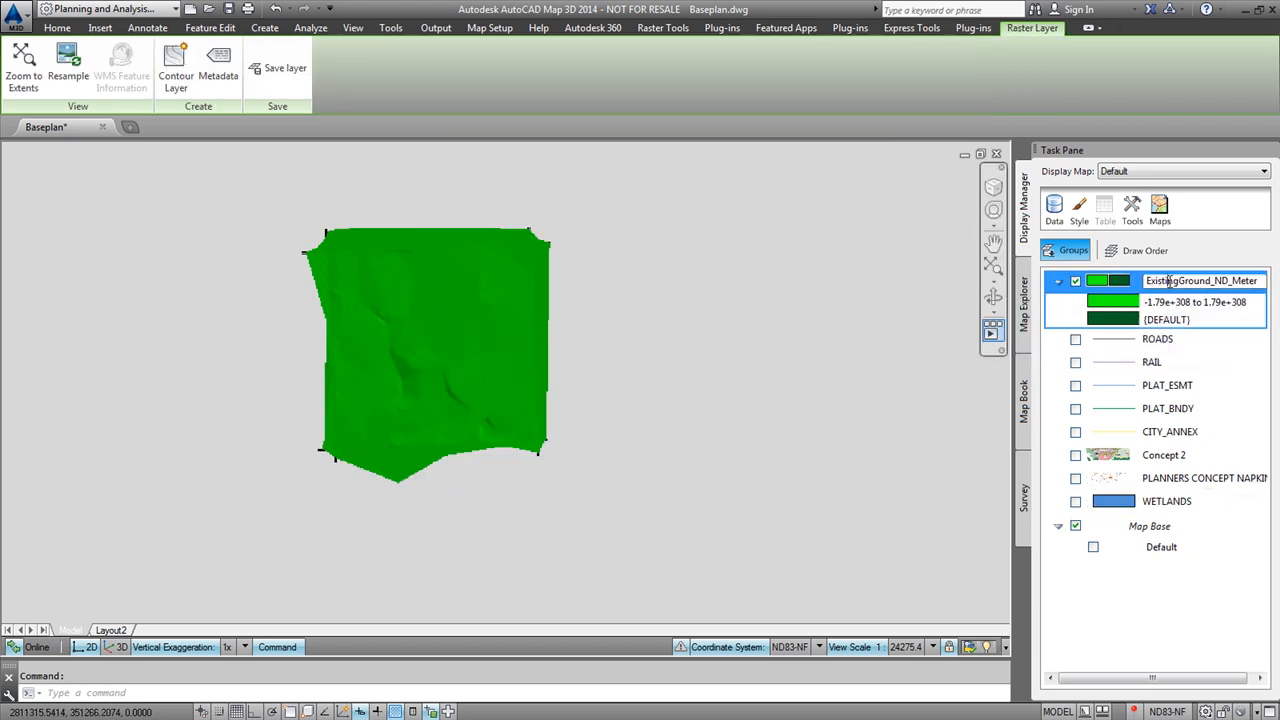
pyautogui.doubleClick(1125, 281)
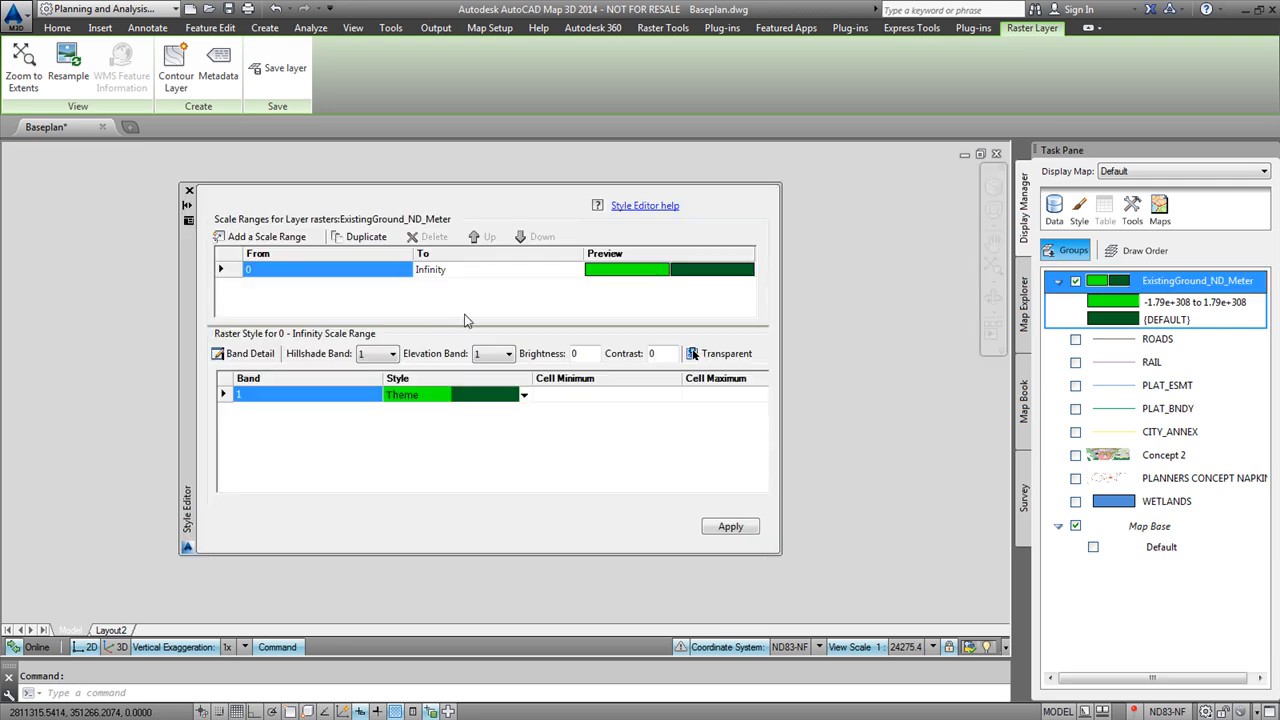
pyautogui.click(523, 396)
pyautogui.click(525, 398)
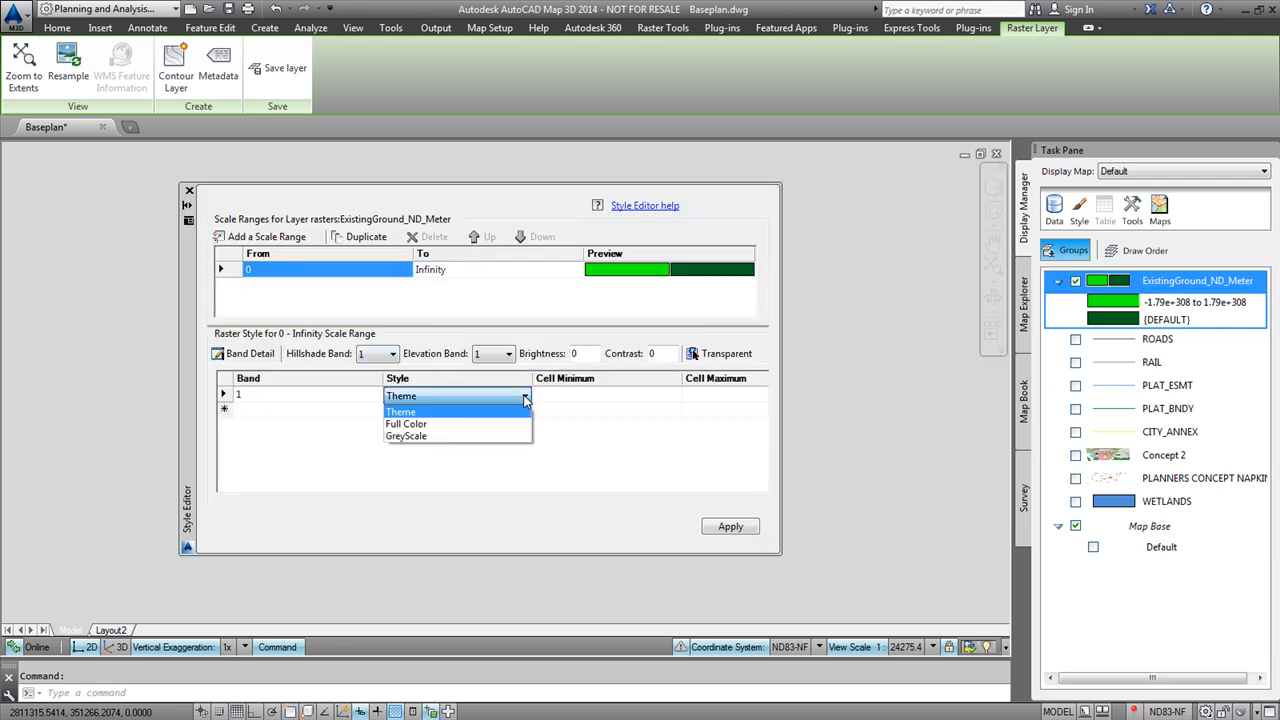
pyautogui.click(436, 413)
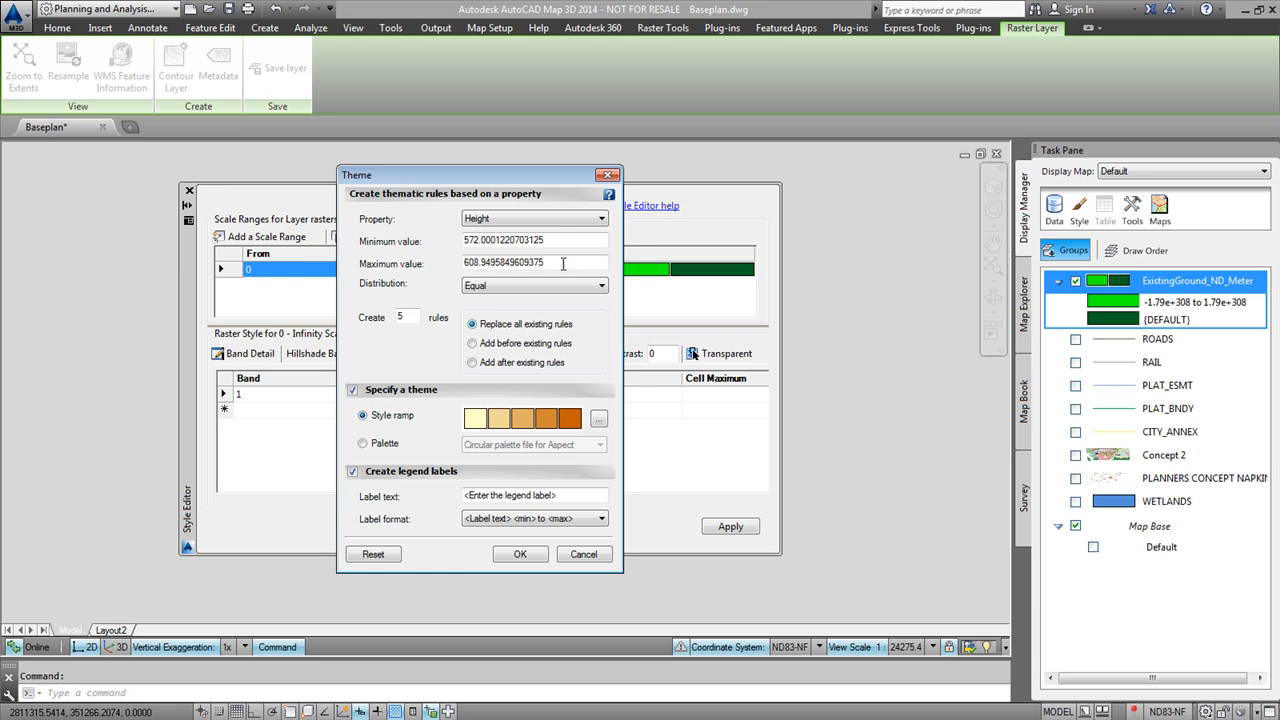
# Theme the existing ground surface by height with the USGS DEM palette, apply the style, and close the style editor.
pyautogui.click(557, 218)
pyautogui.click(557, 222)
pyautogui.click(363, 443)
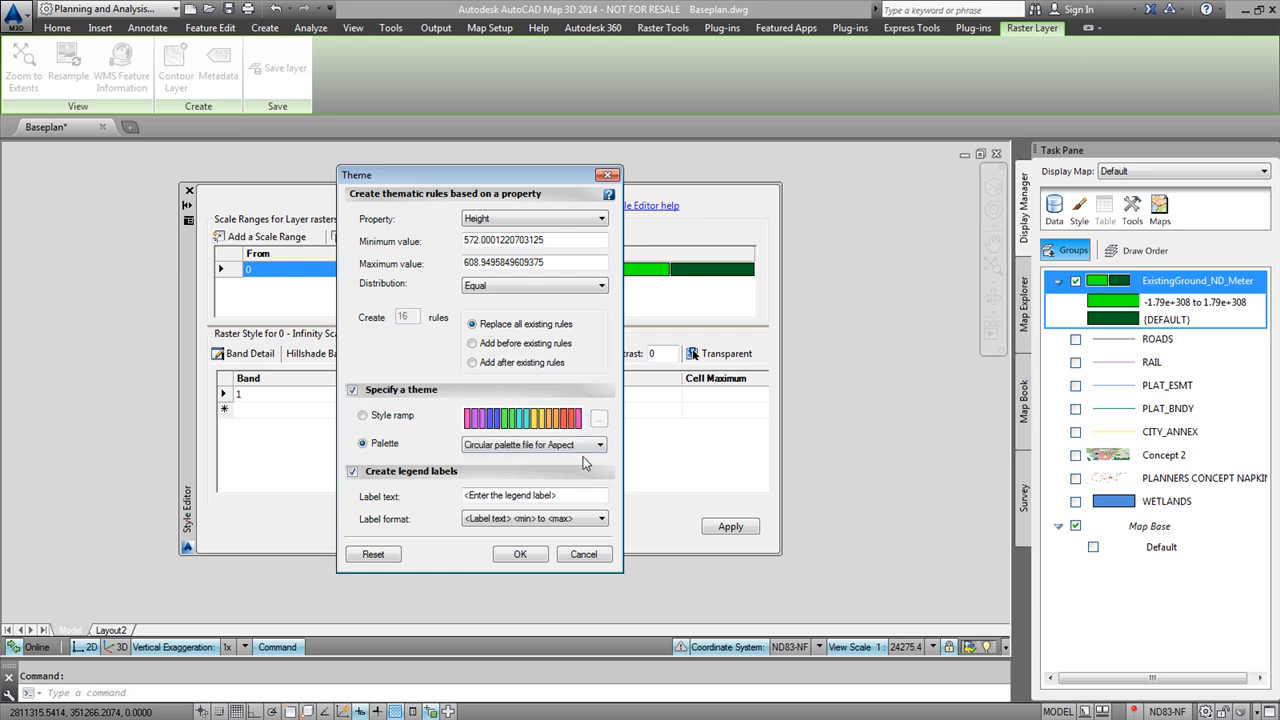
pyautogui.click(589, 450)
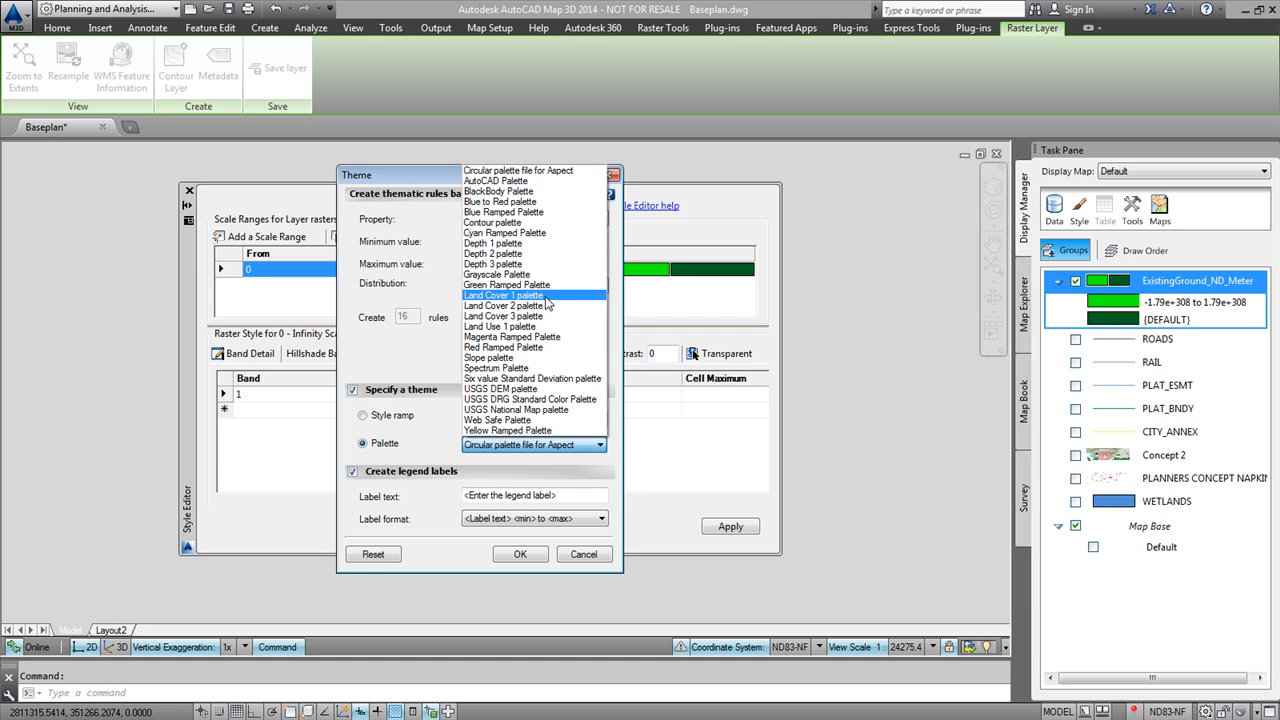
pyautogui.click(537, 389)
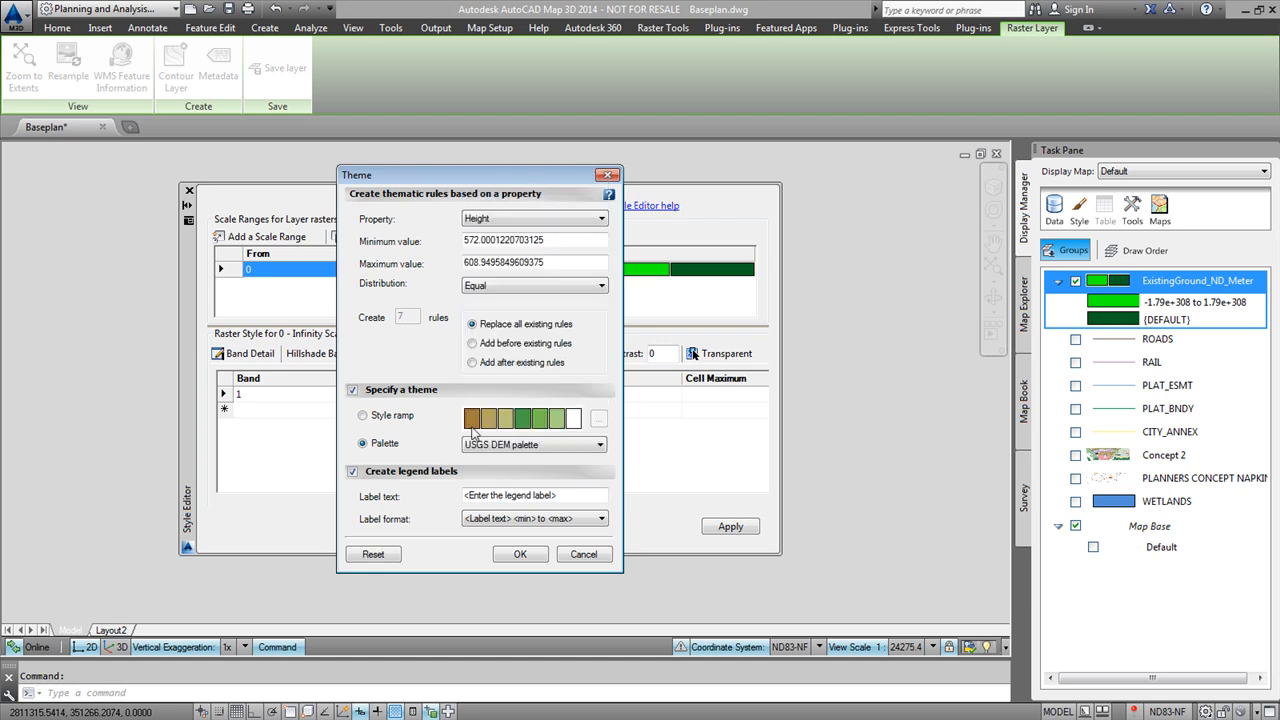
pyautogui.click(520, 554)
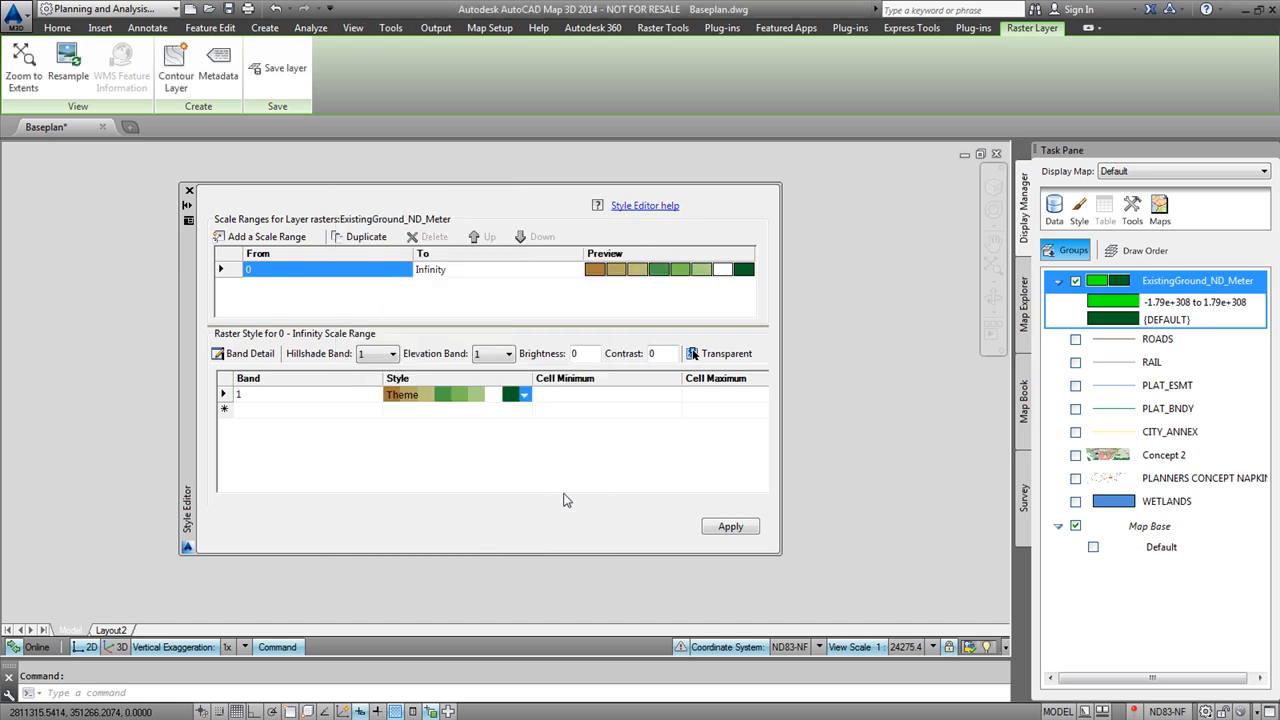
pyautogui.click(731, 528)
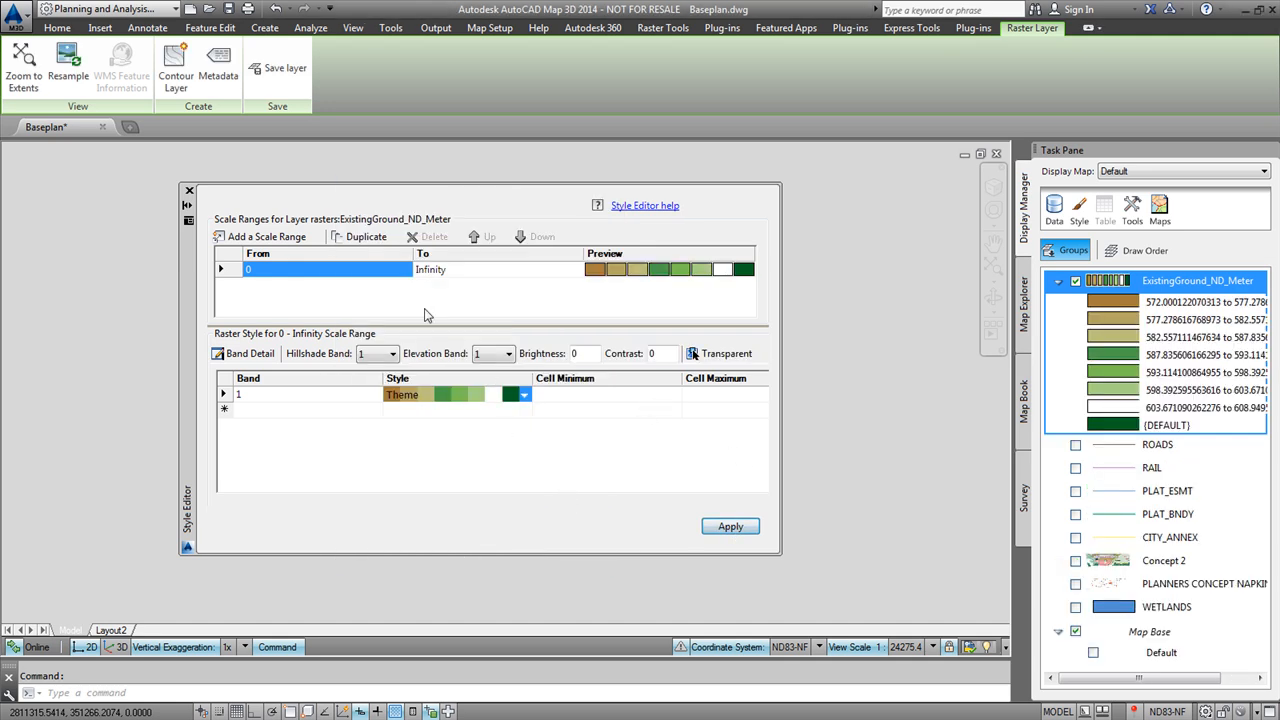
pyautogui.click(190, 190)
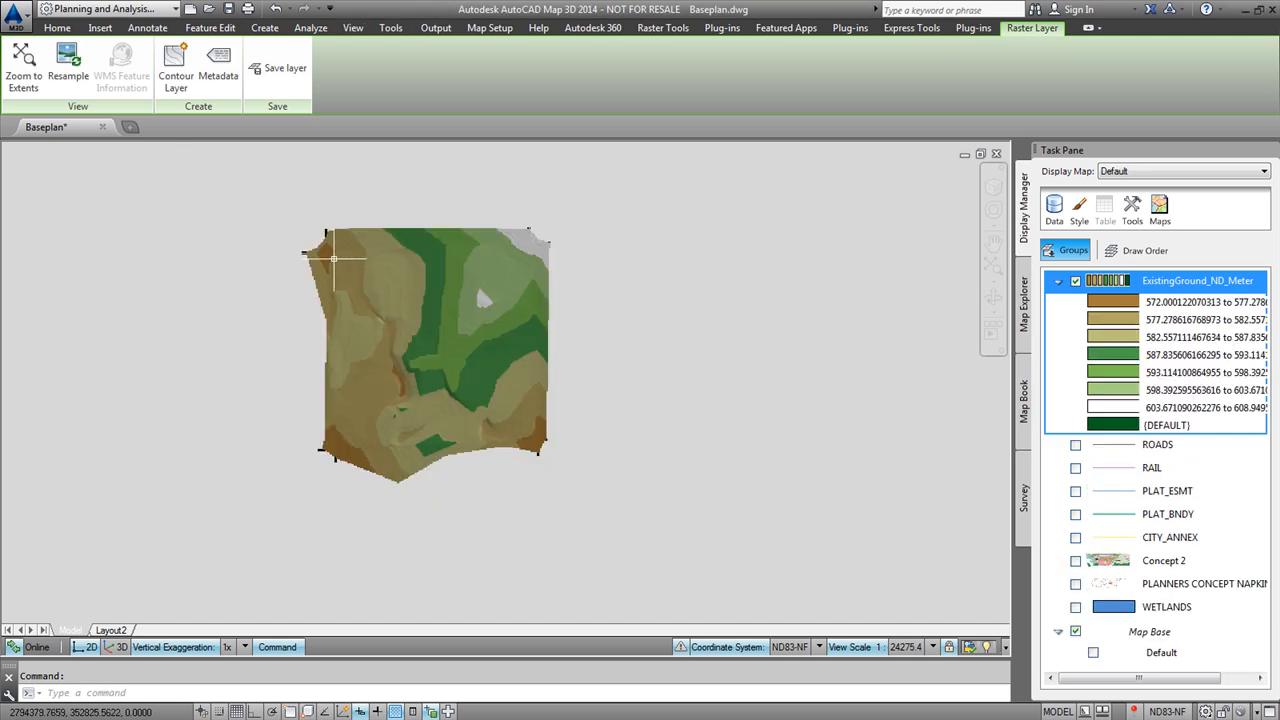
# Inspect the themed surface up close and collapse the ExistingGround_ND_Meter layer's legend.
pyautogui.scroll(4, 371, 306)
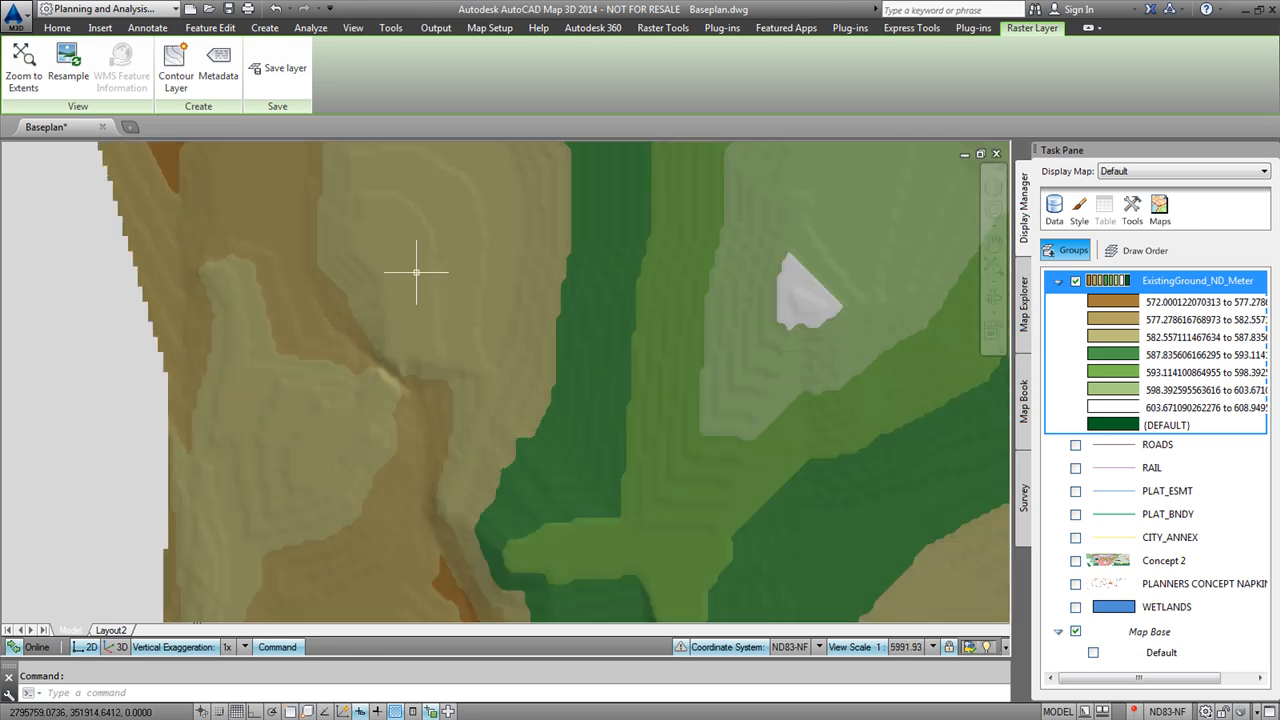
pyautogui.scroll(-1, 420, 271)
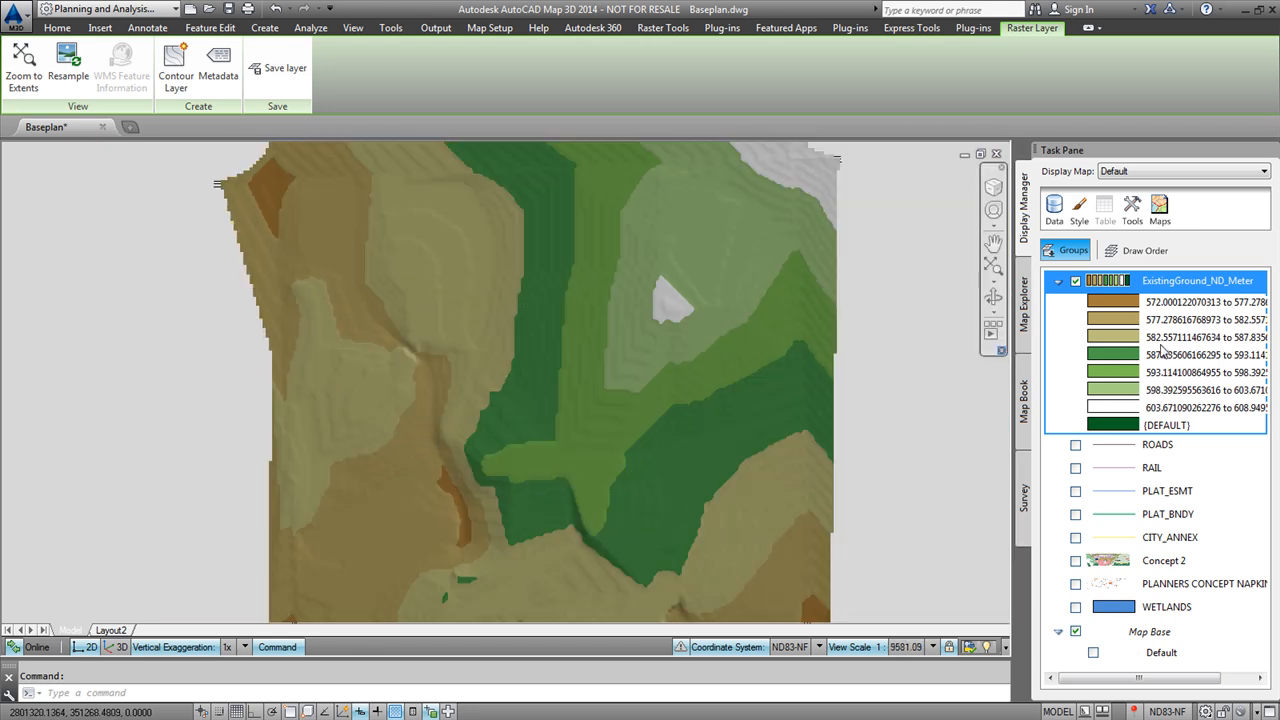
pyautogui.scroll(-3, 425, 388)
pyautogui.scroll(2, 457, 377)
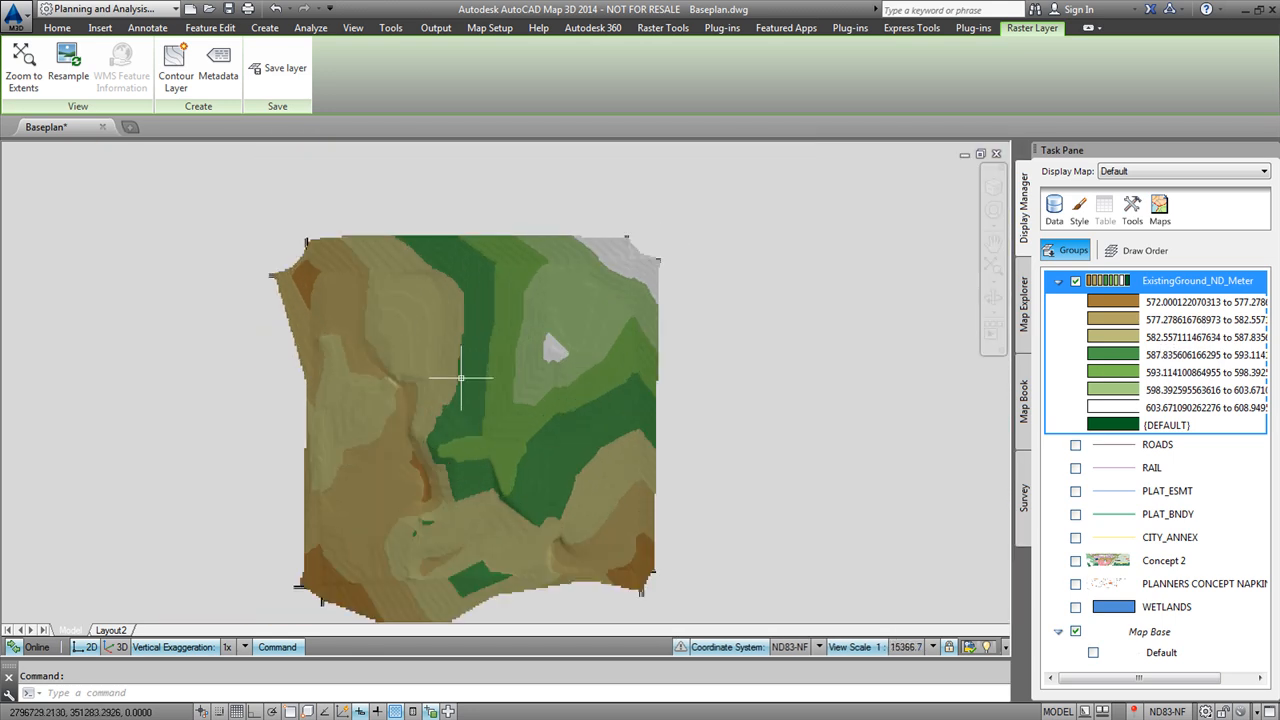
pyautogui.click(1060, 283)
# Create a raster or surface connection named Aerials using the Site Dev\Aerials folder as its source, and connect to it.
pyautogui.click(1055, 208)
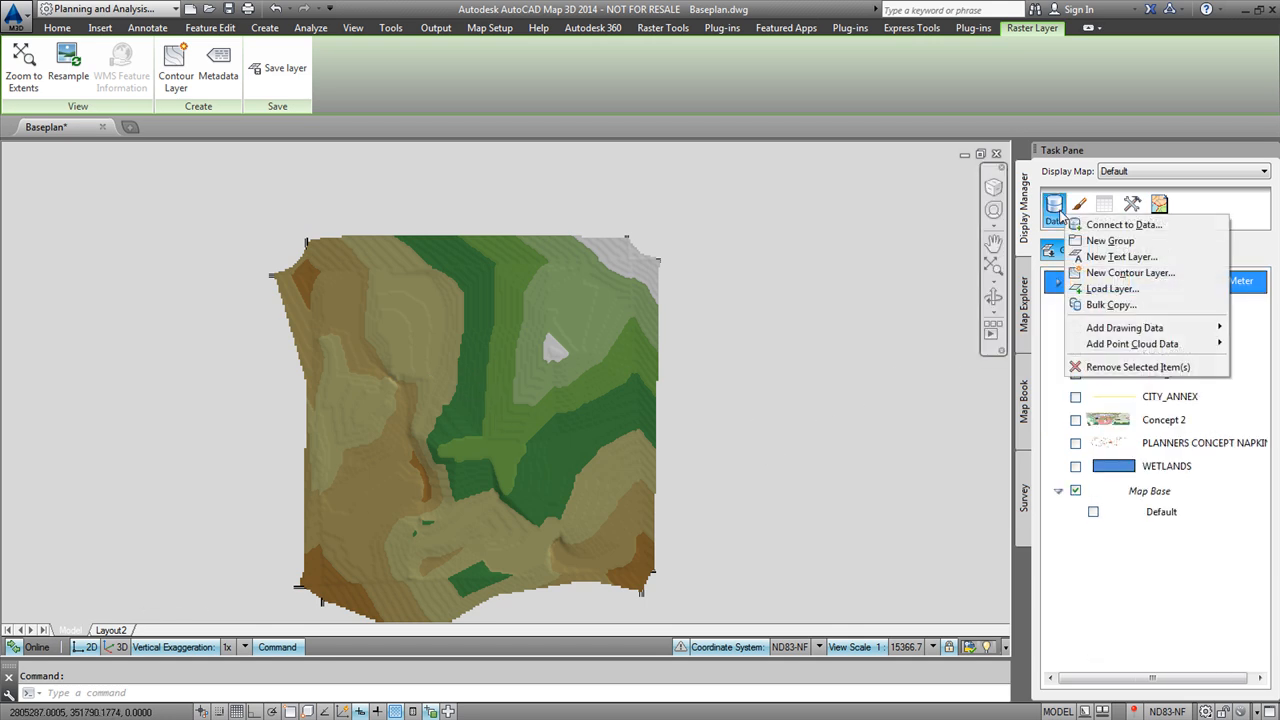
pyautogui.click(1123, 225)
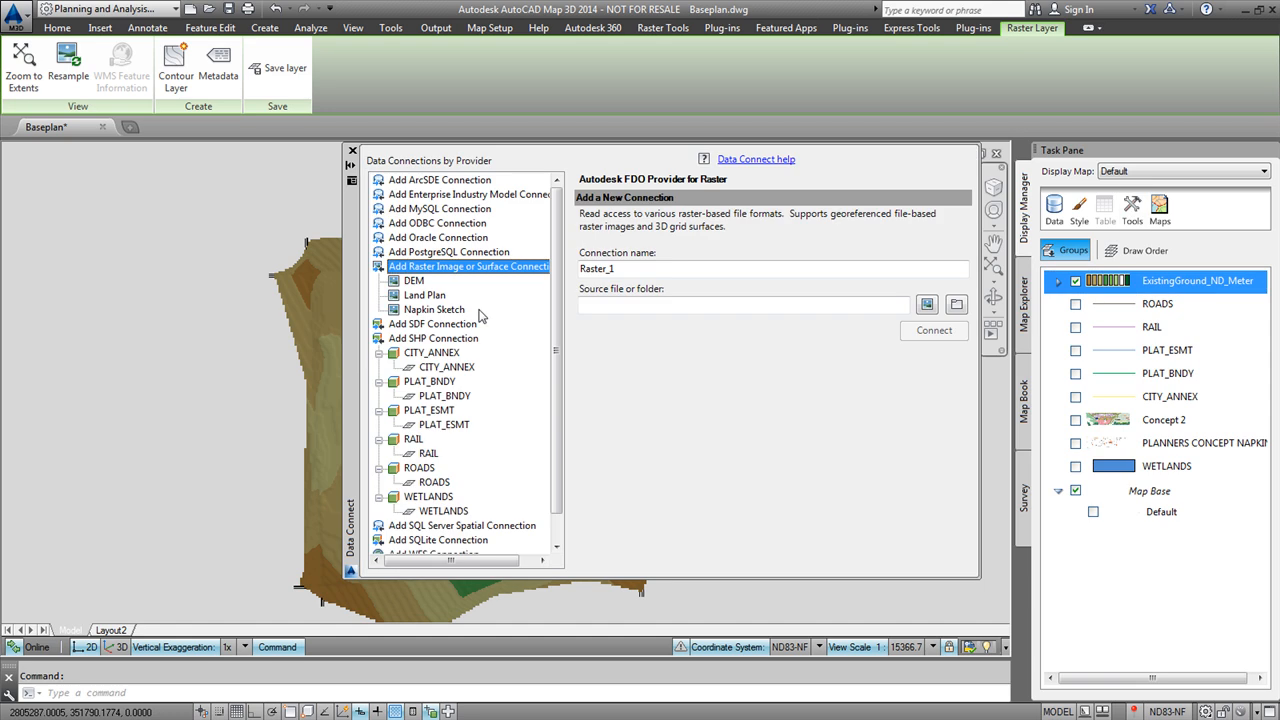
pyautogui.doubleClick(640, 268)
pyautogui.write('Aerials')
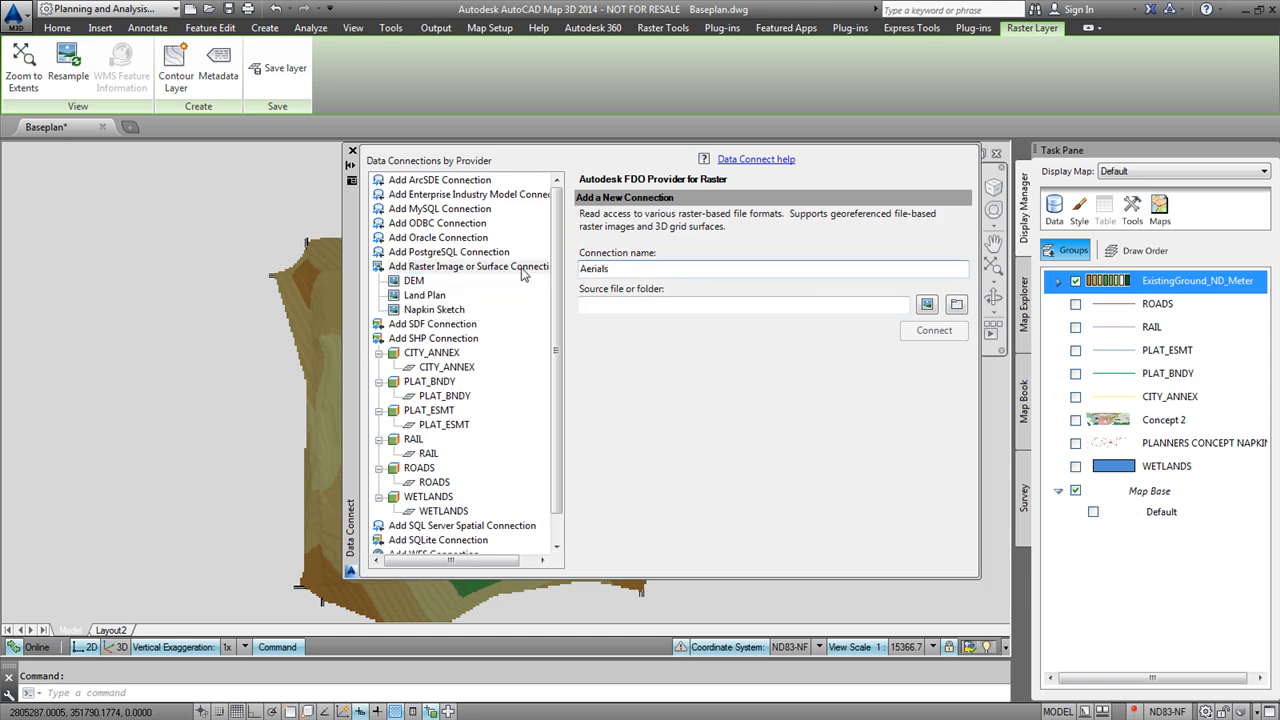
pyautogui.click(956, 307)
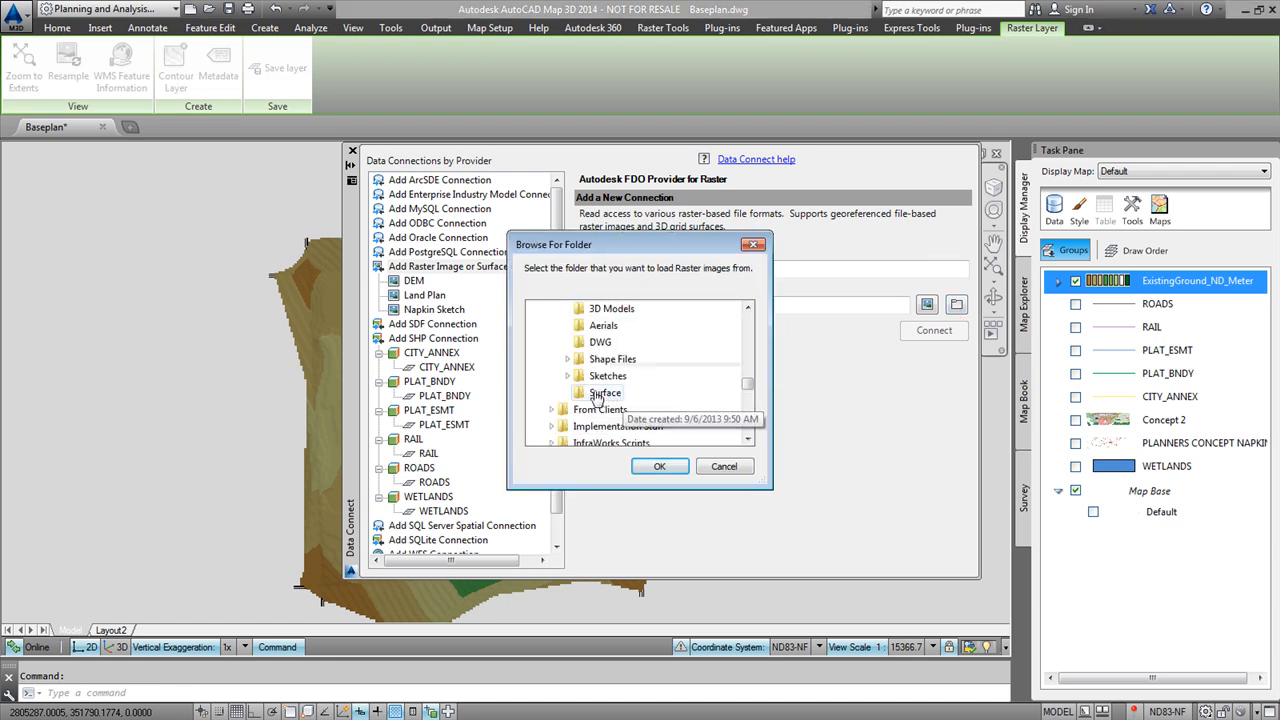
pyautogui.click(603, 325)
pyautogui.click(659, 466)
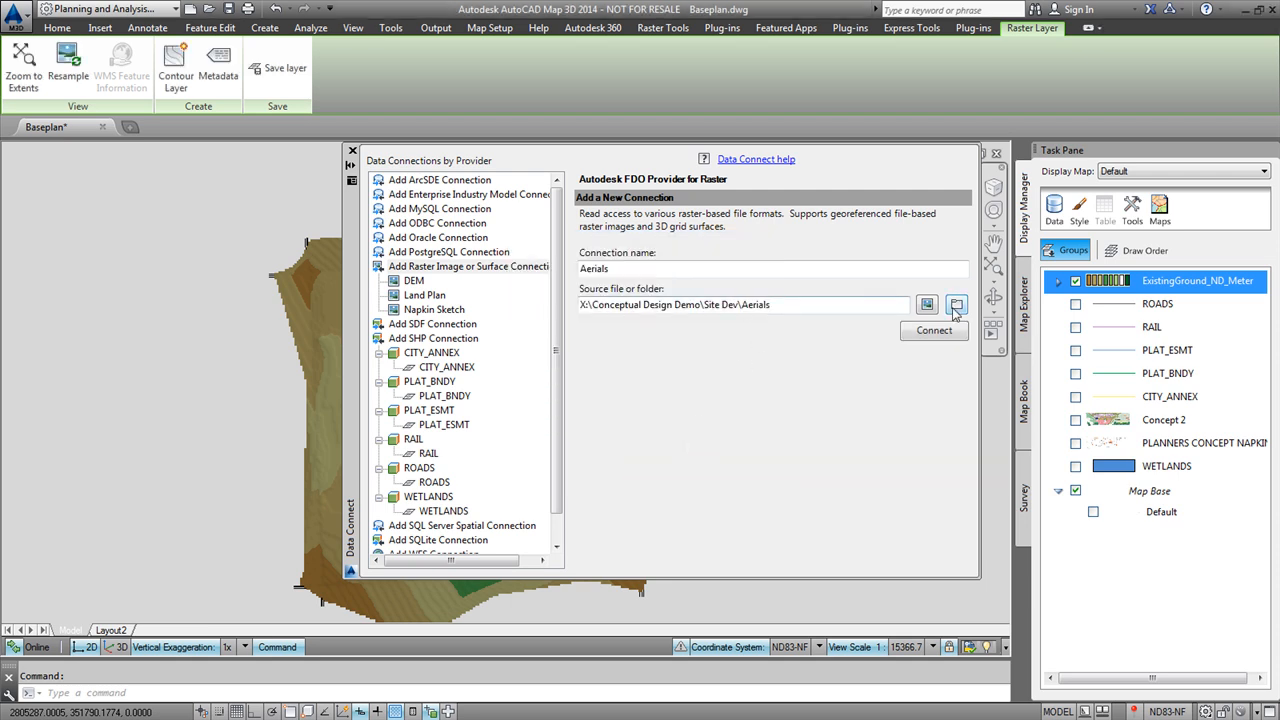
pyautogui.click(934, 330)
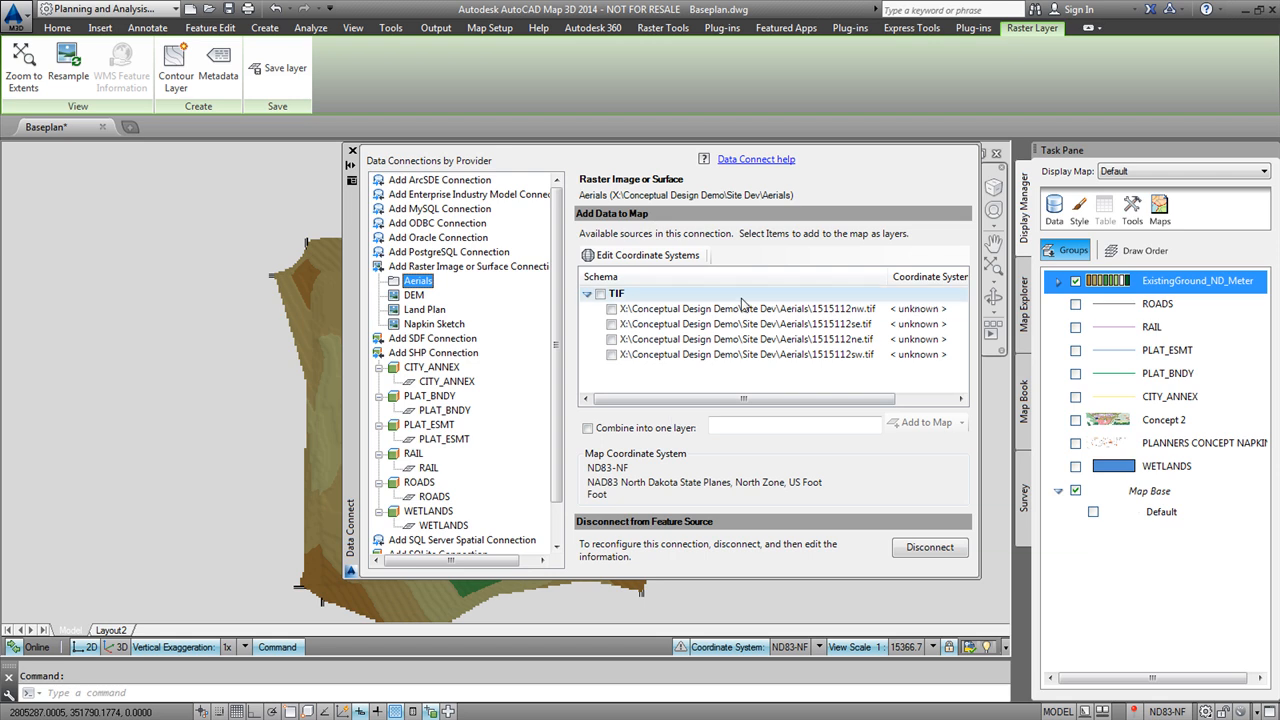
# Select all four TIF images in the Aerials connection and widen the data connection window to show the full coordinate system column.
pyautogui.click(600, 295)
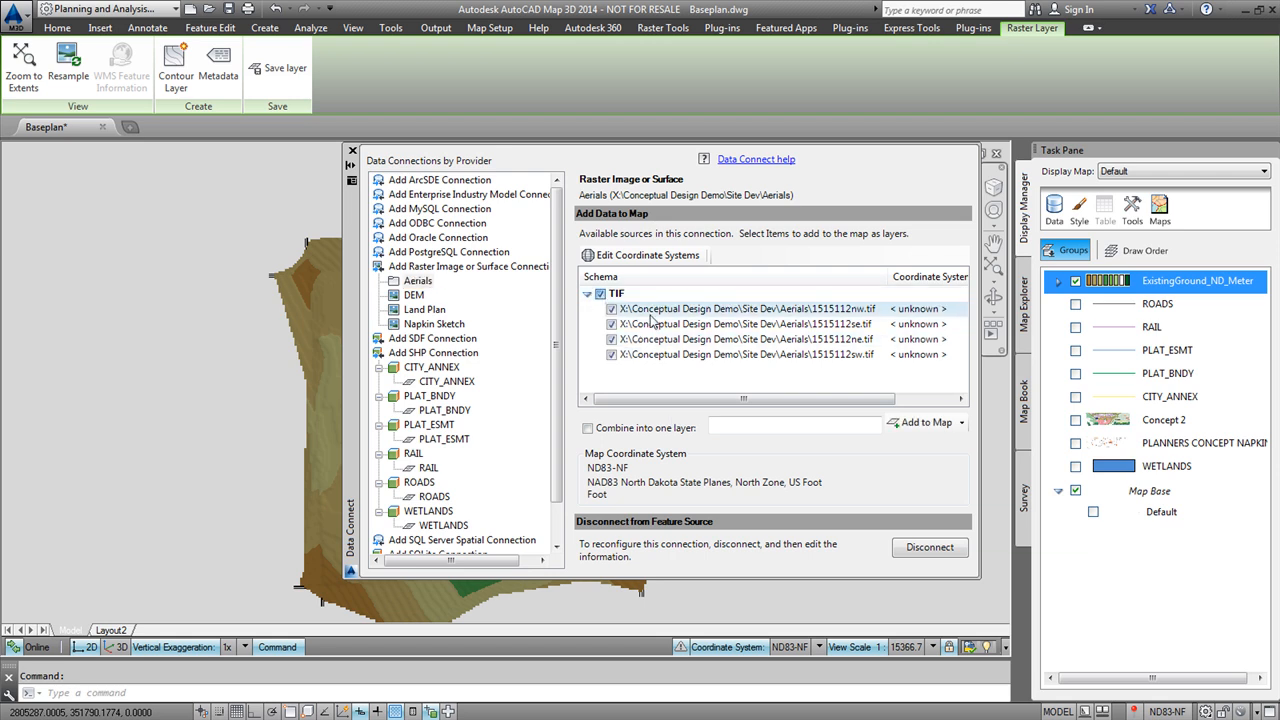
pyautogui.moveTo(351, 274); pyautogui.dragTo(168, 276)
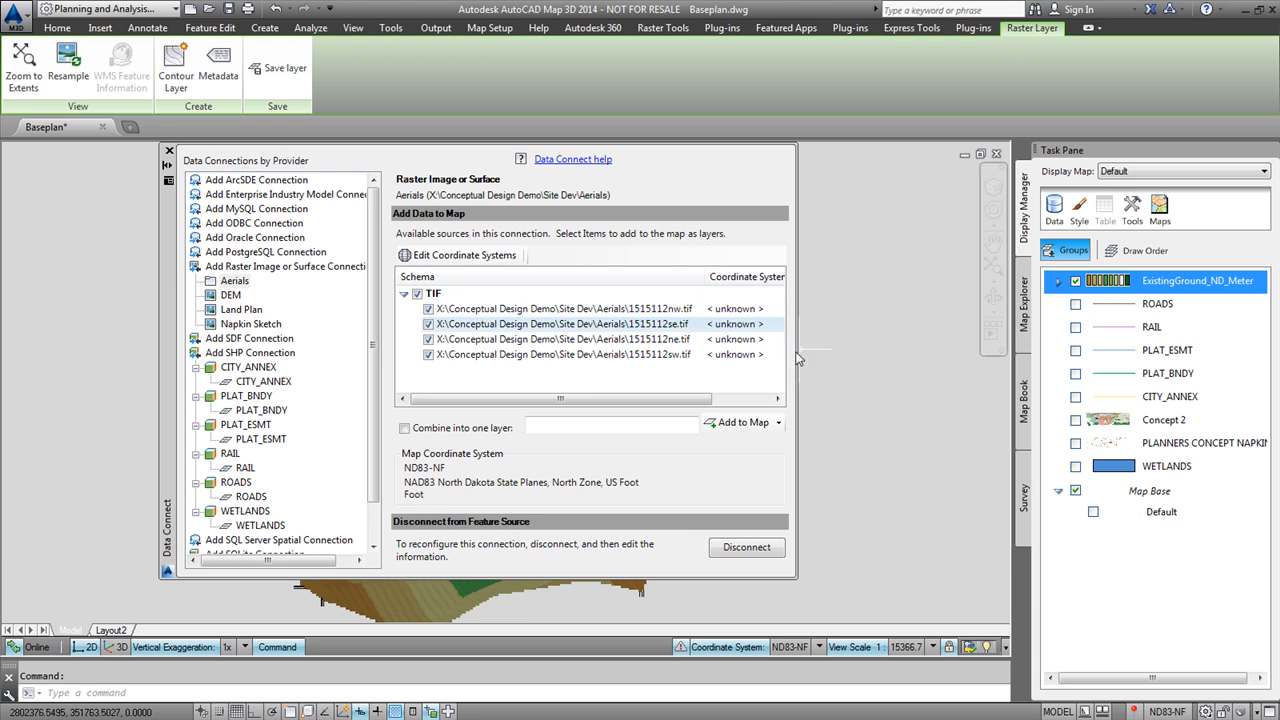
pyautogui.moveTo(799, 359); pyautogui.dragTo(936, 359)
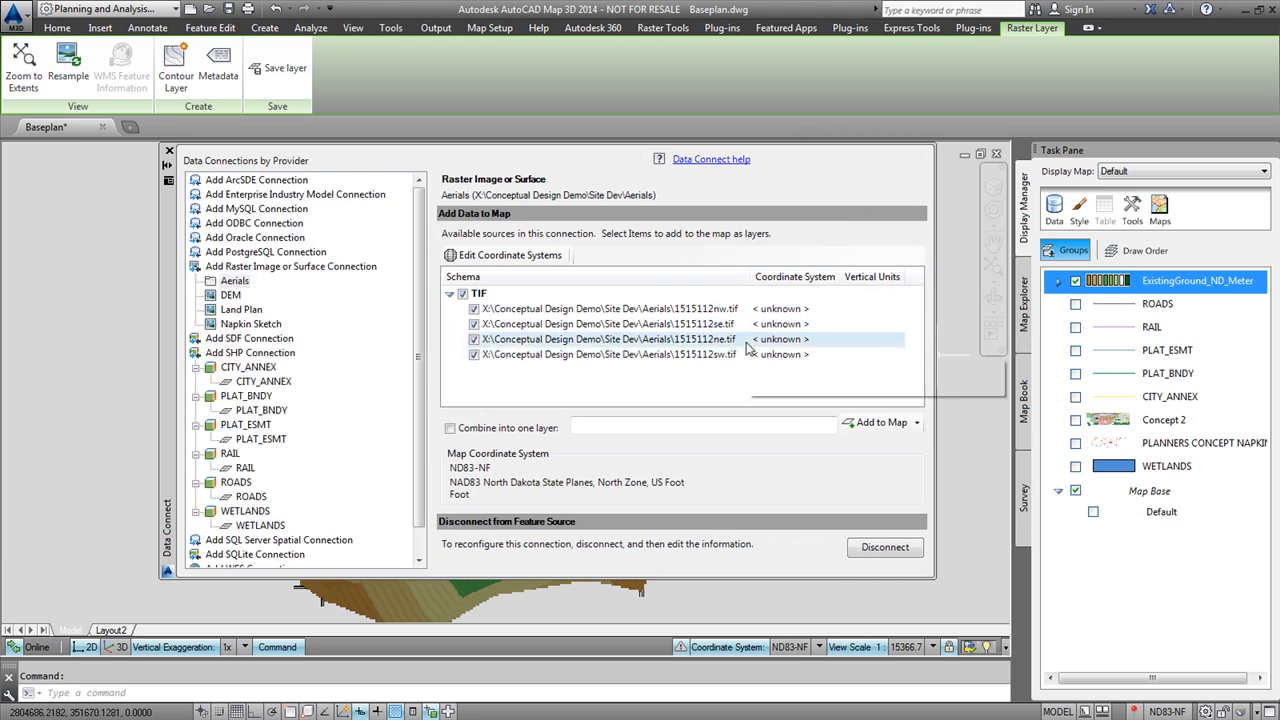
# Override the unknown coordinate system of the aerial images with ND83-NF from the coordinate system library.
pyautogui.click(799, 310)
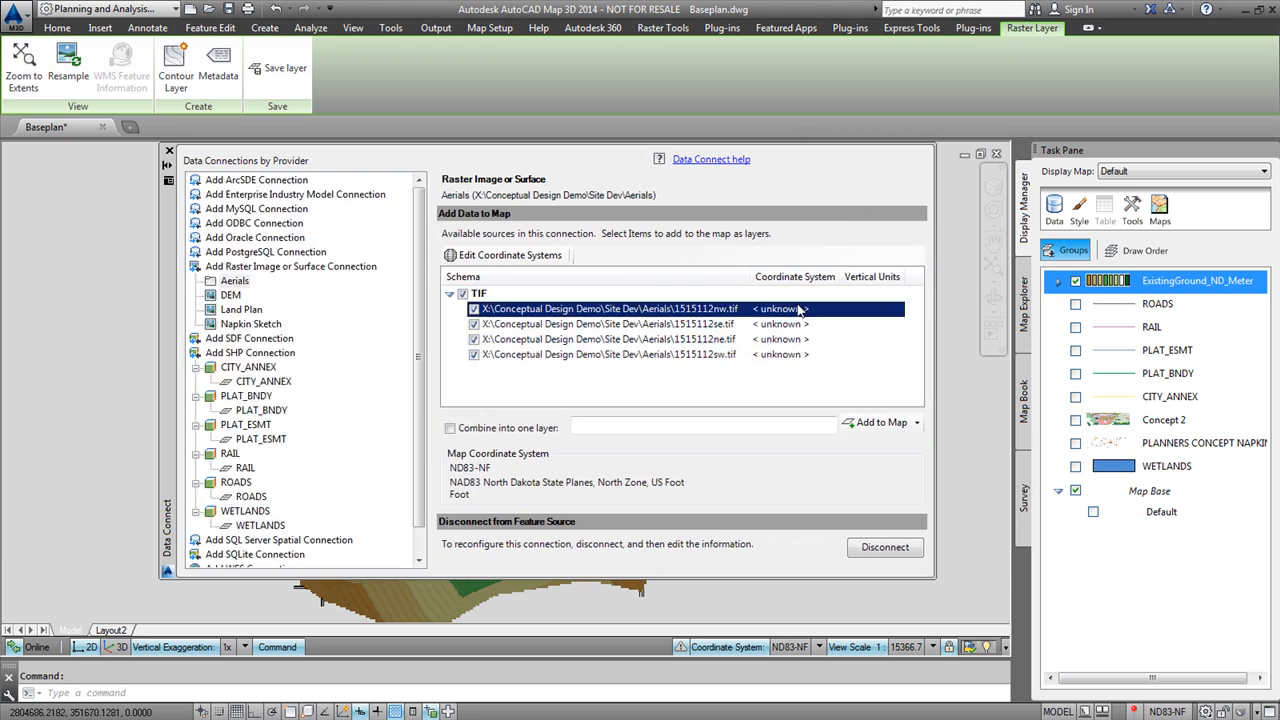
pyautogui.click(799, 314)
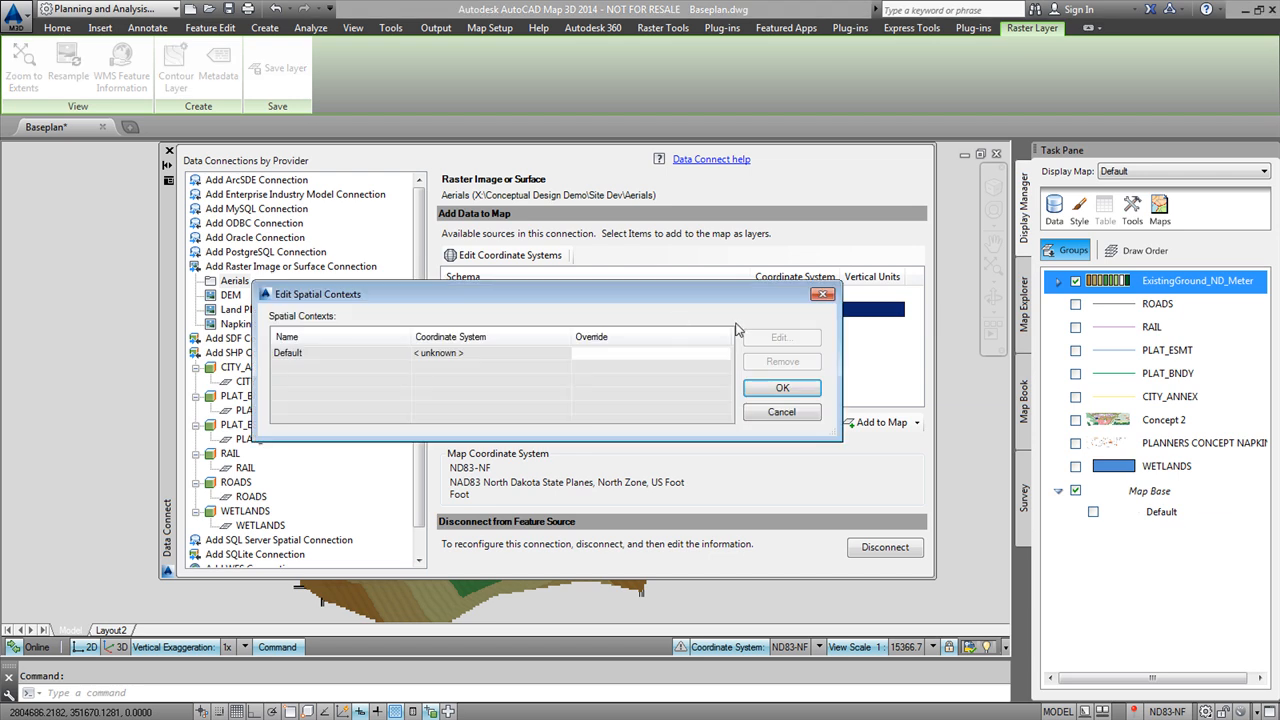
pyautogui.click(676, 354)
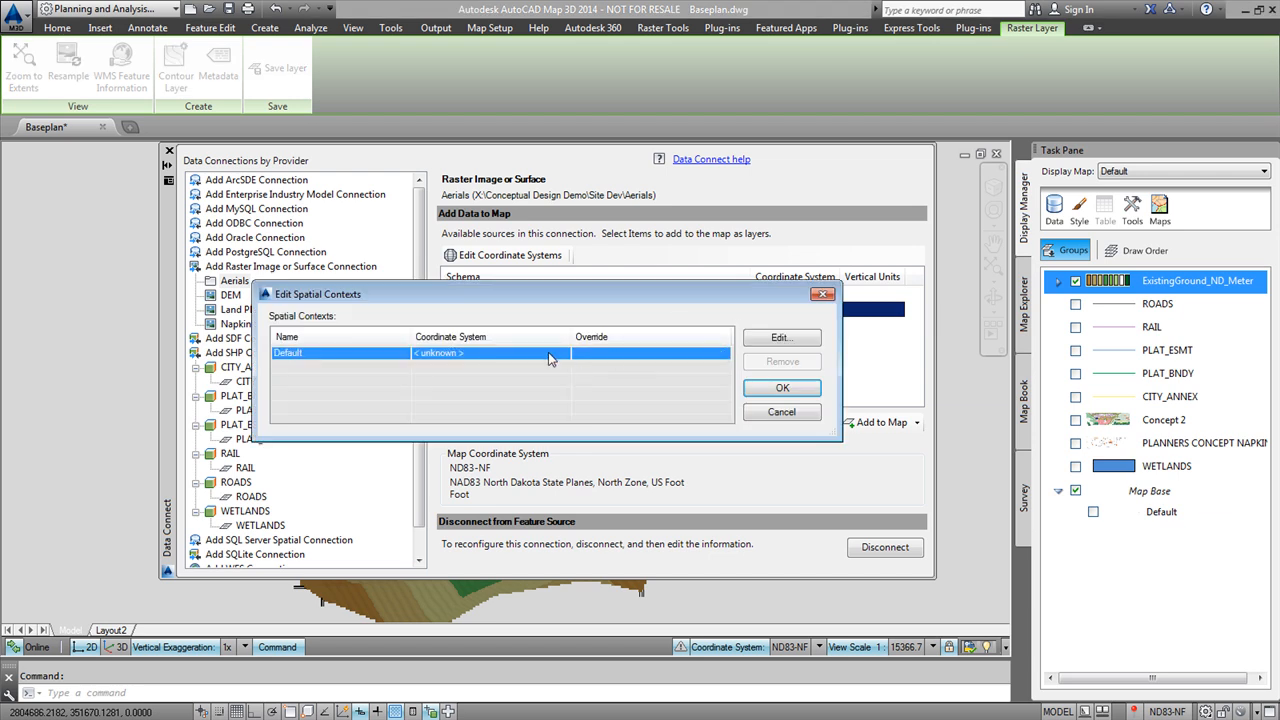
pyautogui.click(795, 337)
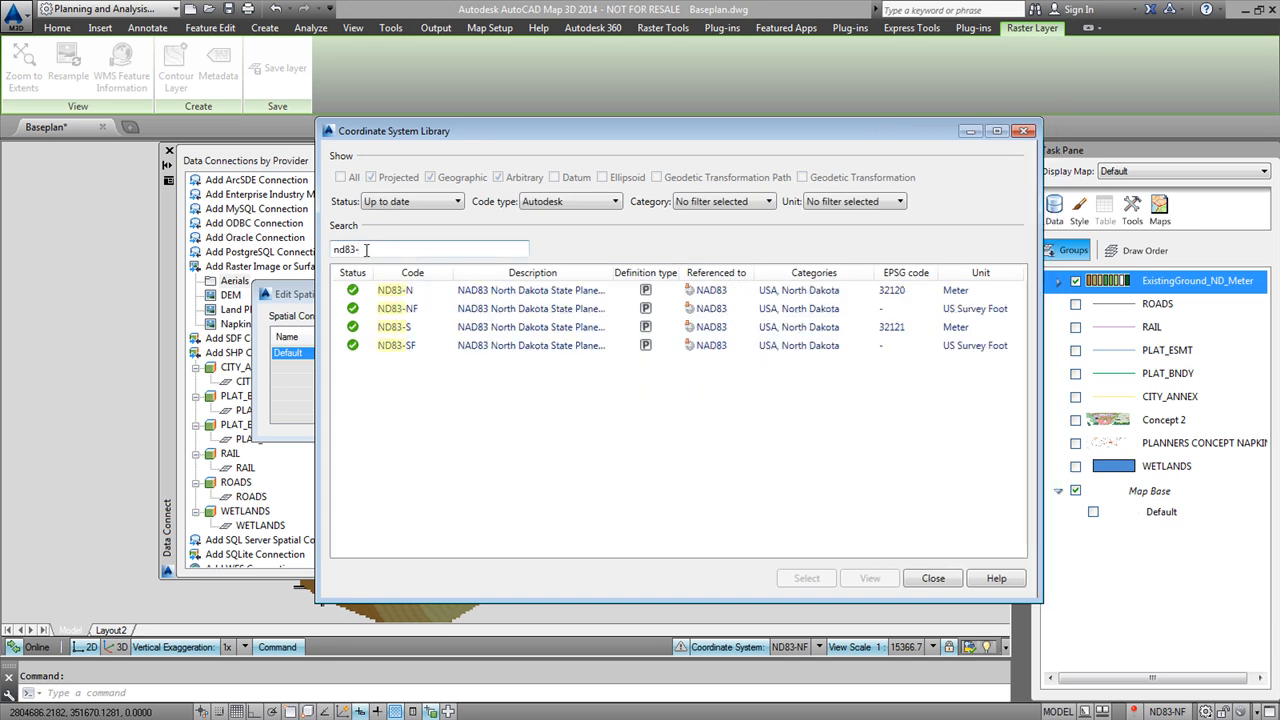
pyautogui.write('f')
pyautogui.doubleClick(395, 290)
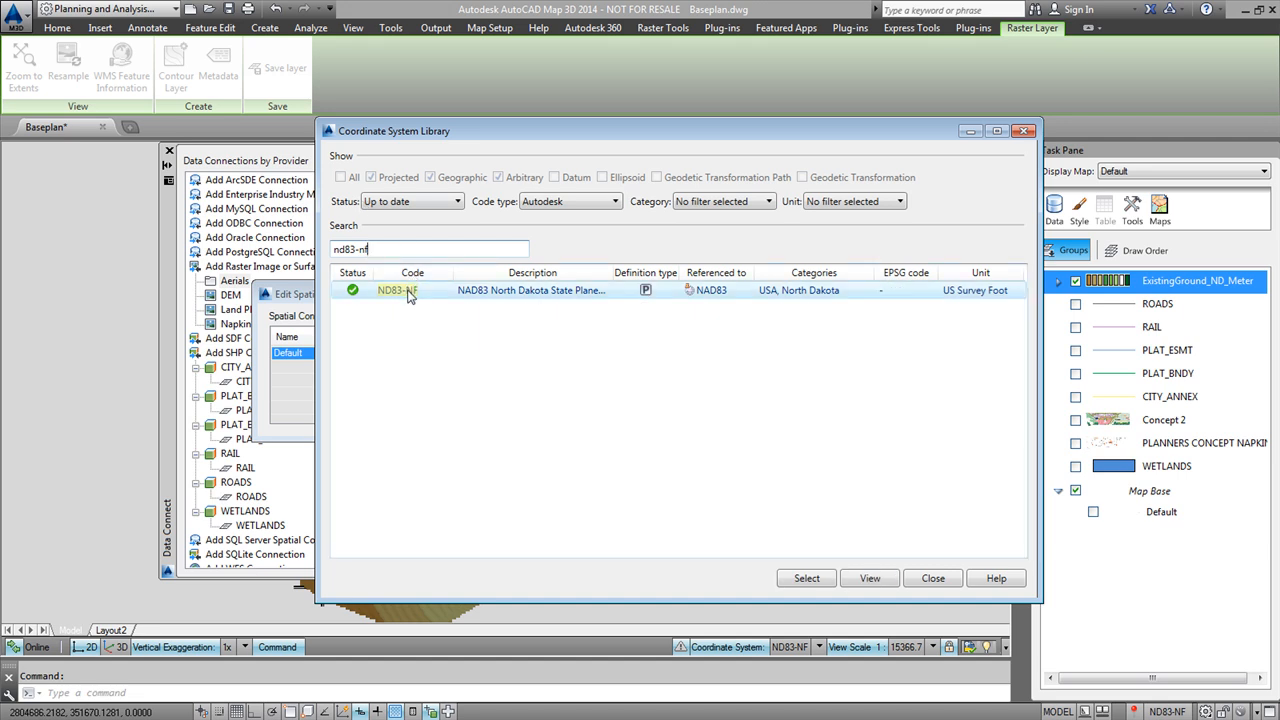
pyautogui.click(782, 389)
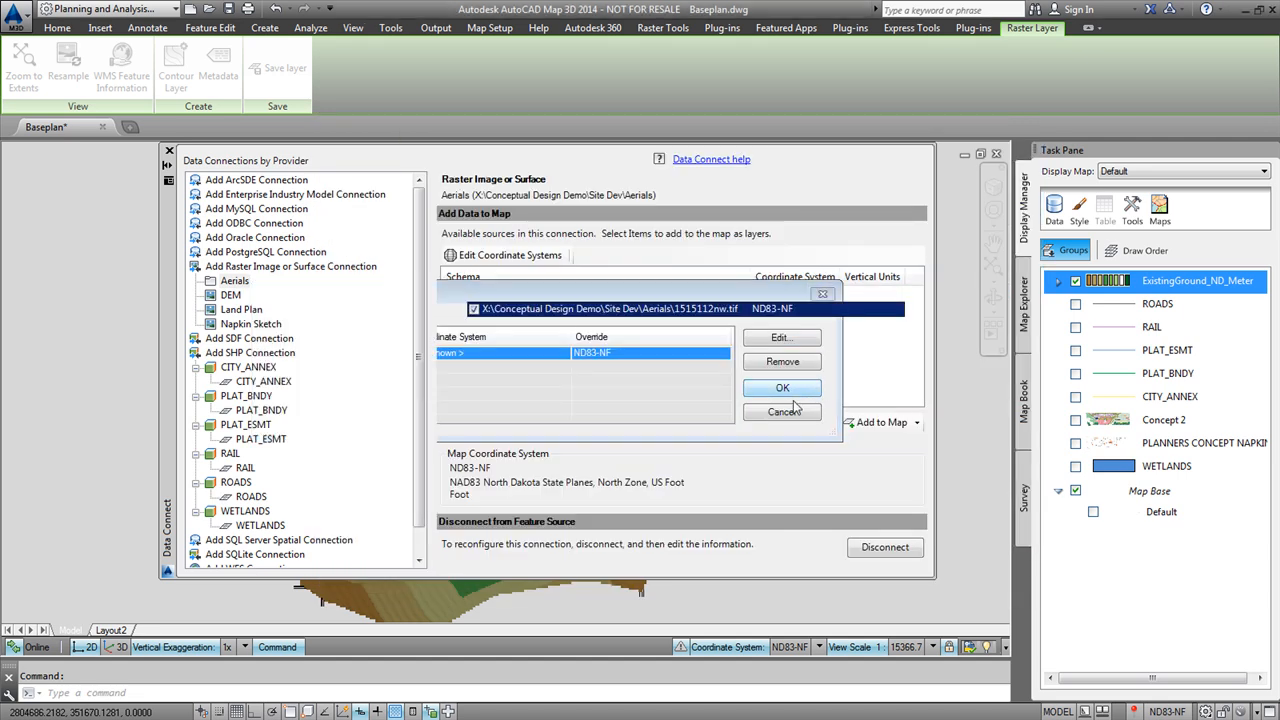
# Add the four images to the map as one combined layer named Aerials, and briefly hide it to compare with the surface.
pyautogui.click(462, 428)
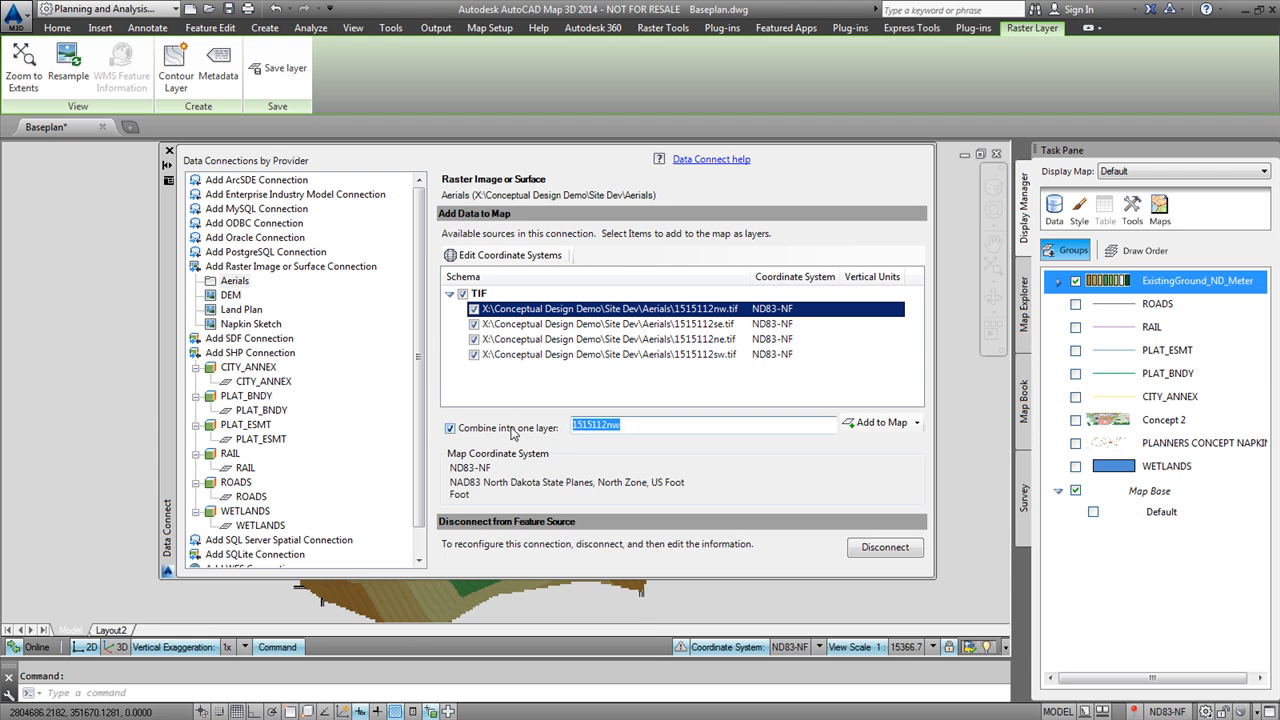
pyautogui.write('Aerials')
pyautogui.click(862, 427)
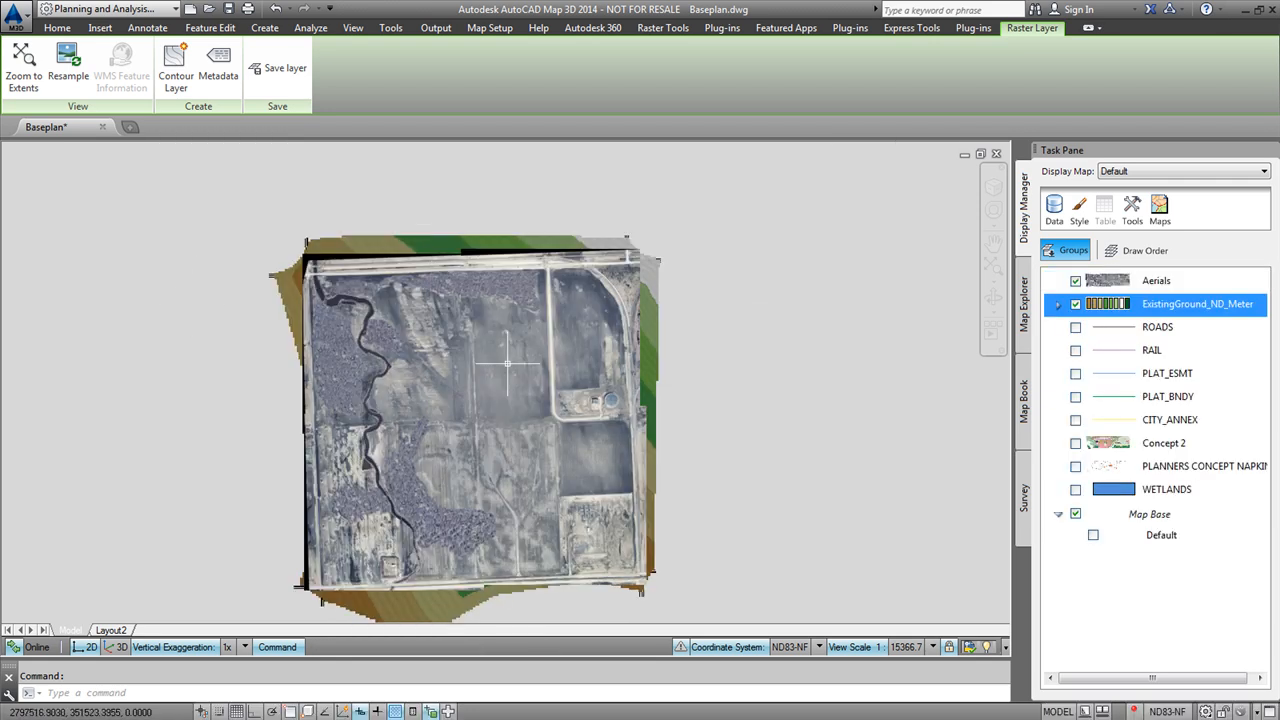
pyautogui.click(1077, 282)
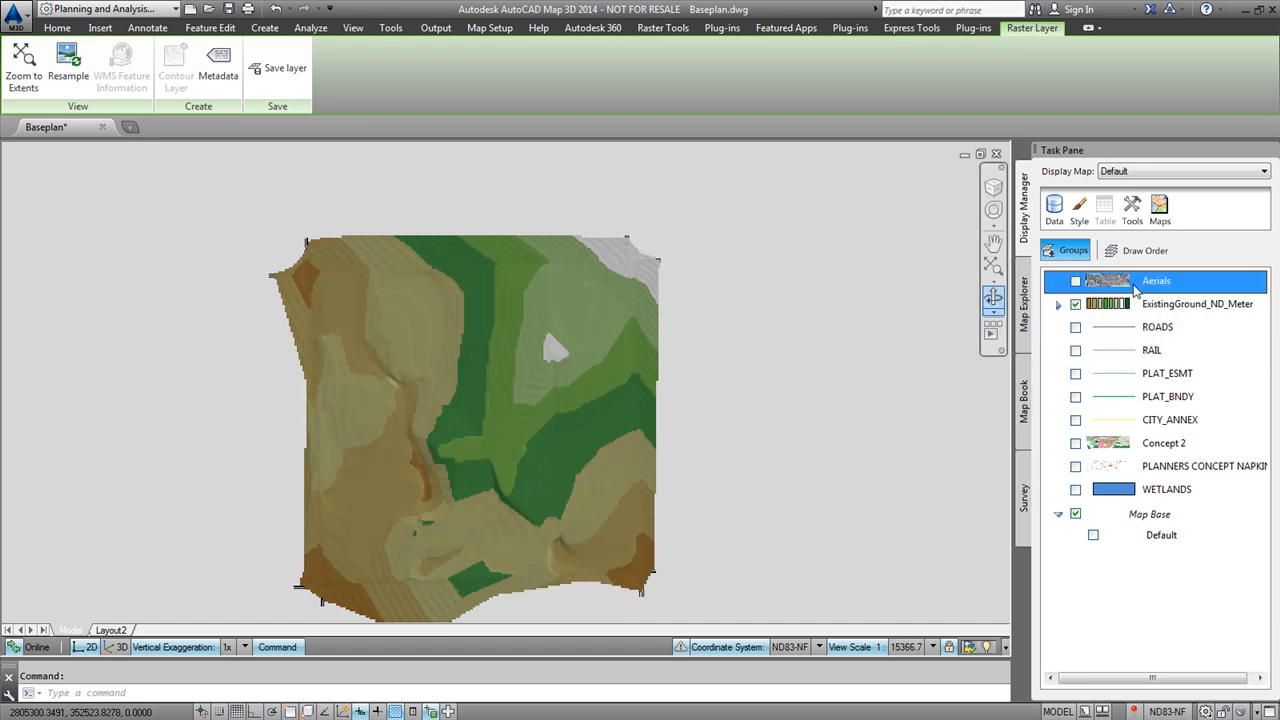
pyautogui.click(1075, 282)
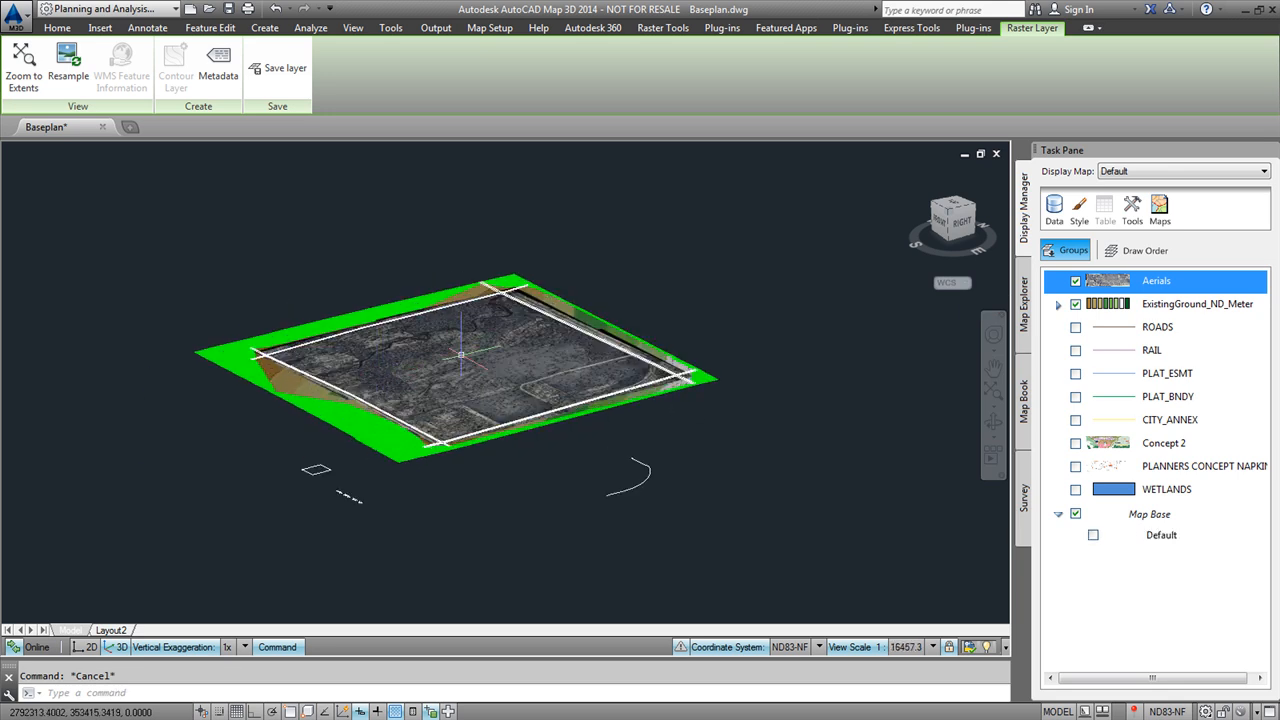
# Set the vertical exaggeration of the 3D map view to 5x.
pyautogui.scroll(3, 424, 357)
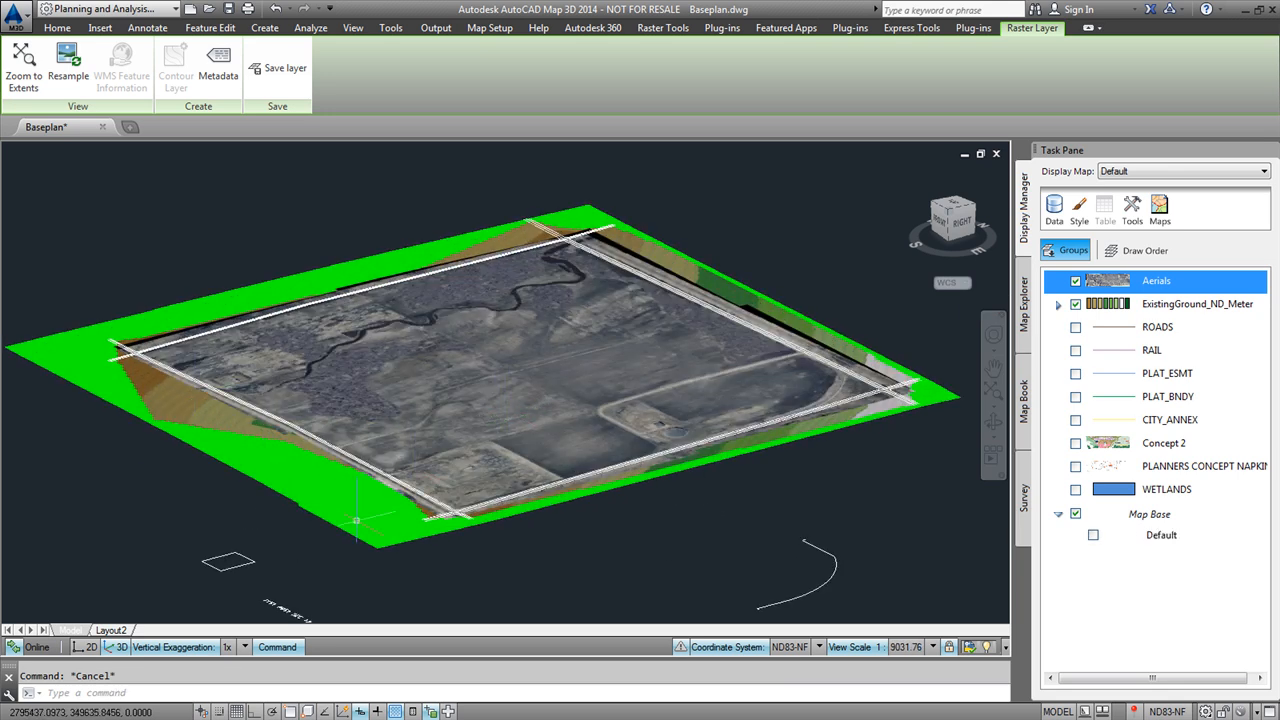
pyautogui.click(243, 648)
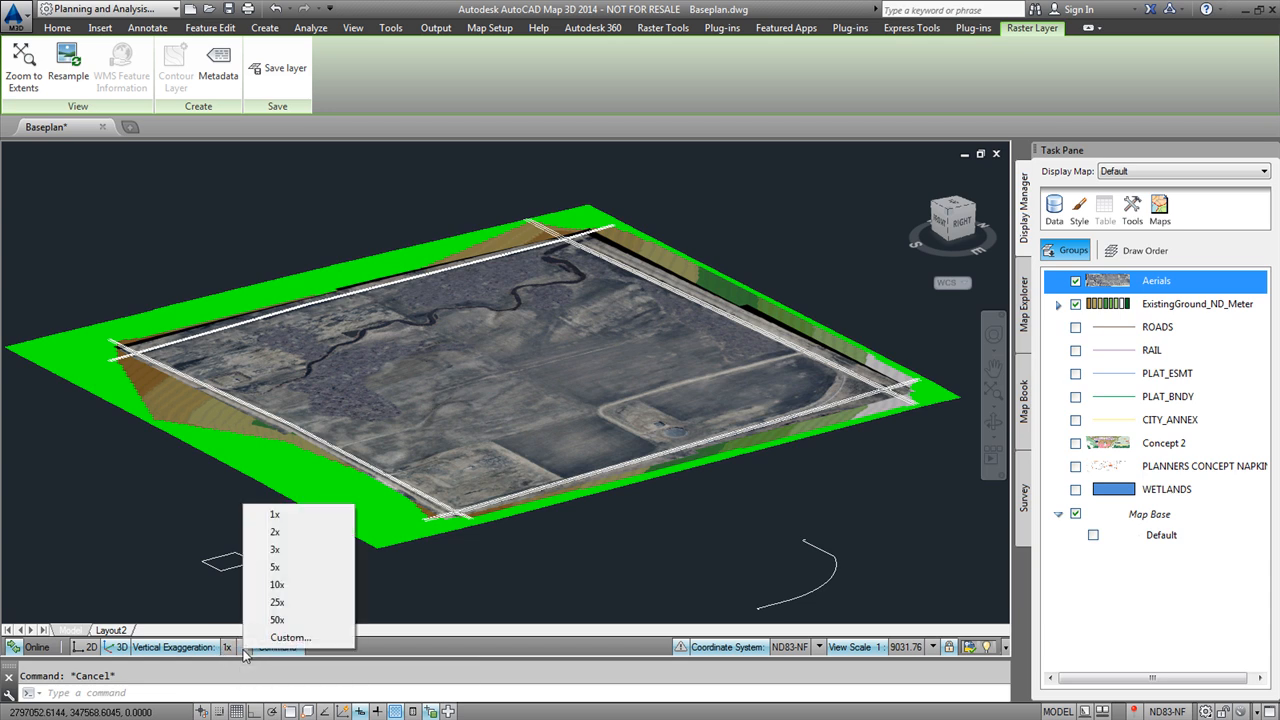
pyautogui.click(303, 569)
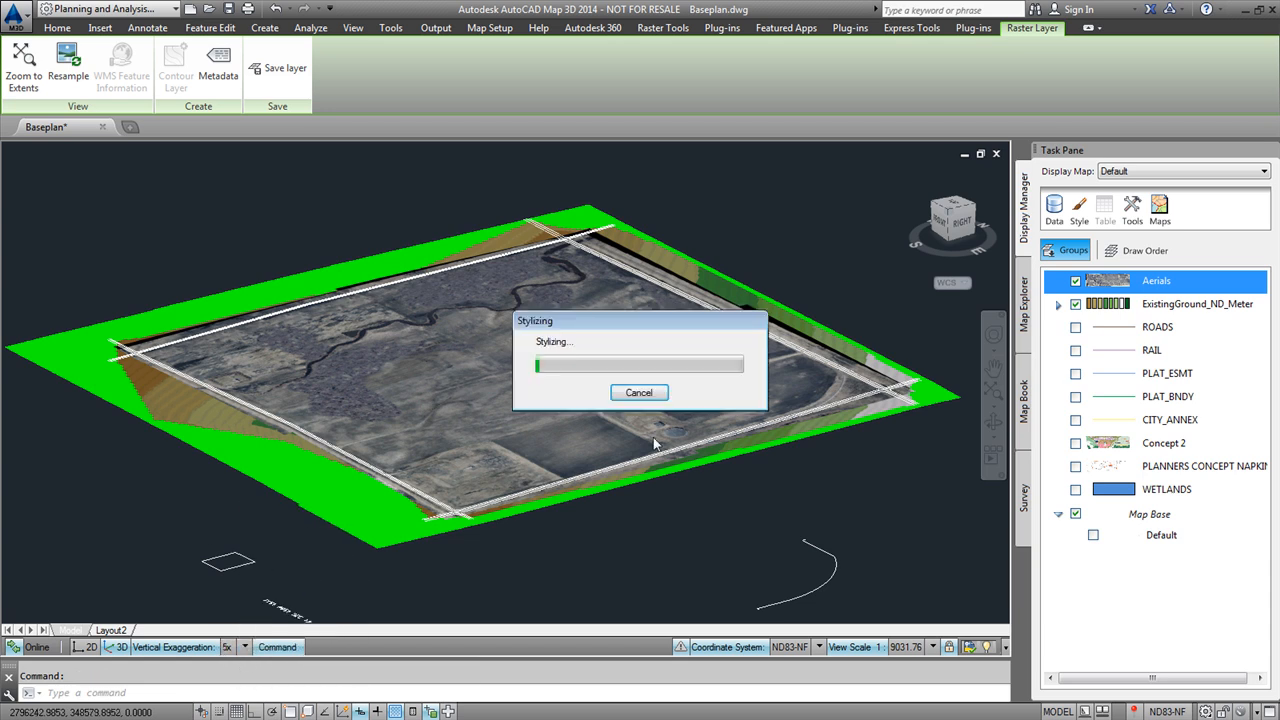
# Inspect the aerials draped over the exaggerated terrain, and return the map to the 2D view zoomed to its extents.
pyautogui.scroll(-4, 652, 435)
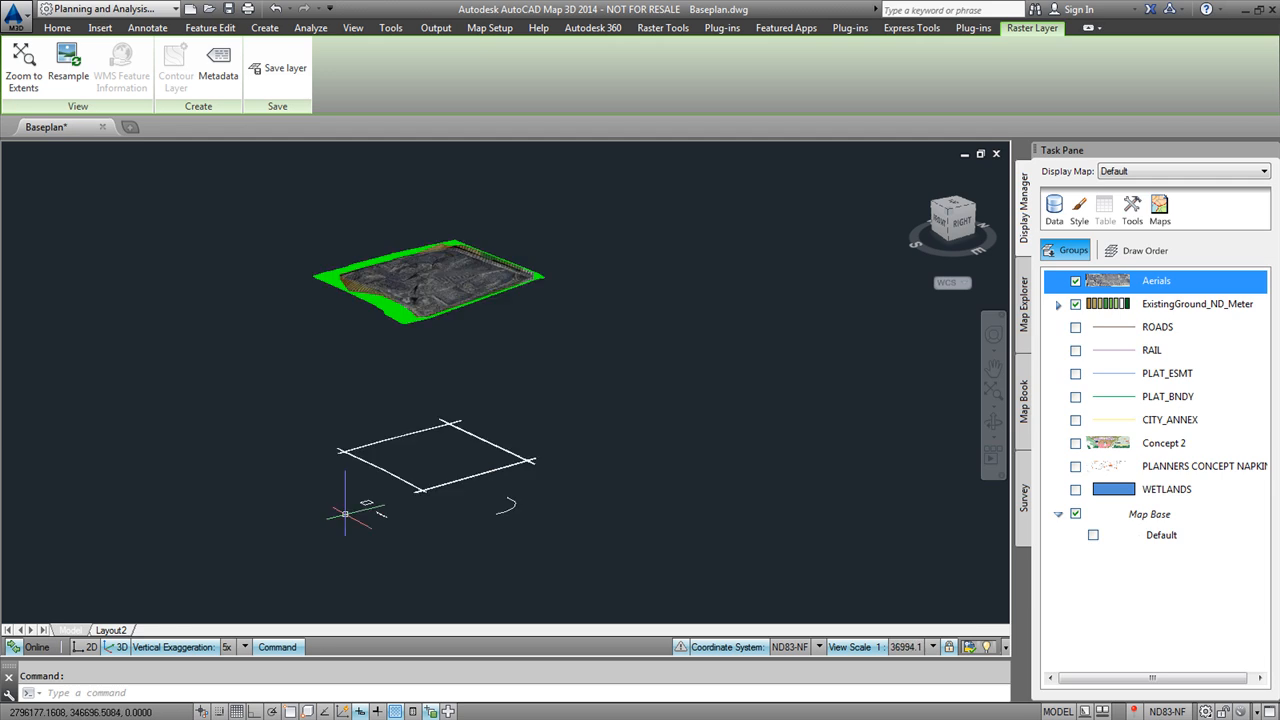
pyautogui.scroll(5, 392, 425)
pyautogui.moveTo(400, 437)
pyautogui.keyDown('shift'); pyautogui.mouseDown(button='middle')
pyautogui.moveTo(474, 412)
pyautogui.moveTo(567, 409)
pyautogui.moveTo(399, 444)
pyautogui.moveTo(600, 420)
pyautogui.moveTo(651, 400)
pyautogui.moveTo(613, 414)
pyautogui.moveTo(429, 400)
pyautogui.moveTo(415, 430)
pyautogui.mouseUp(button='middle'); pyautogui.keyUp('shift')
pyautogui.scroll(-3, 415, 430)
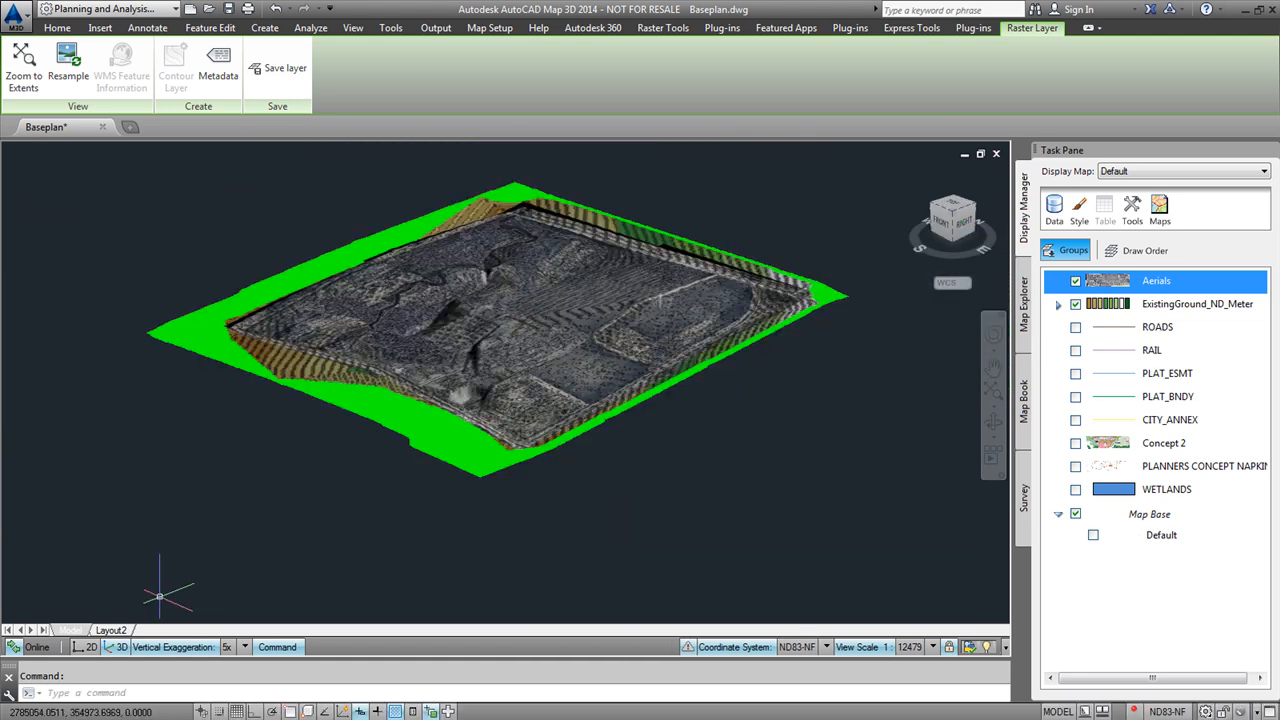
pyautogui.click(88, 647)
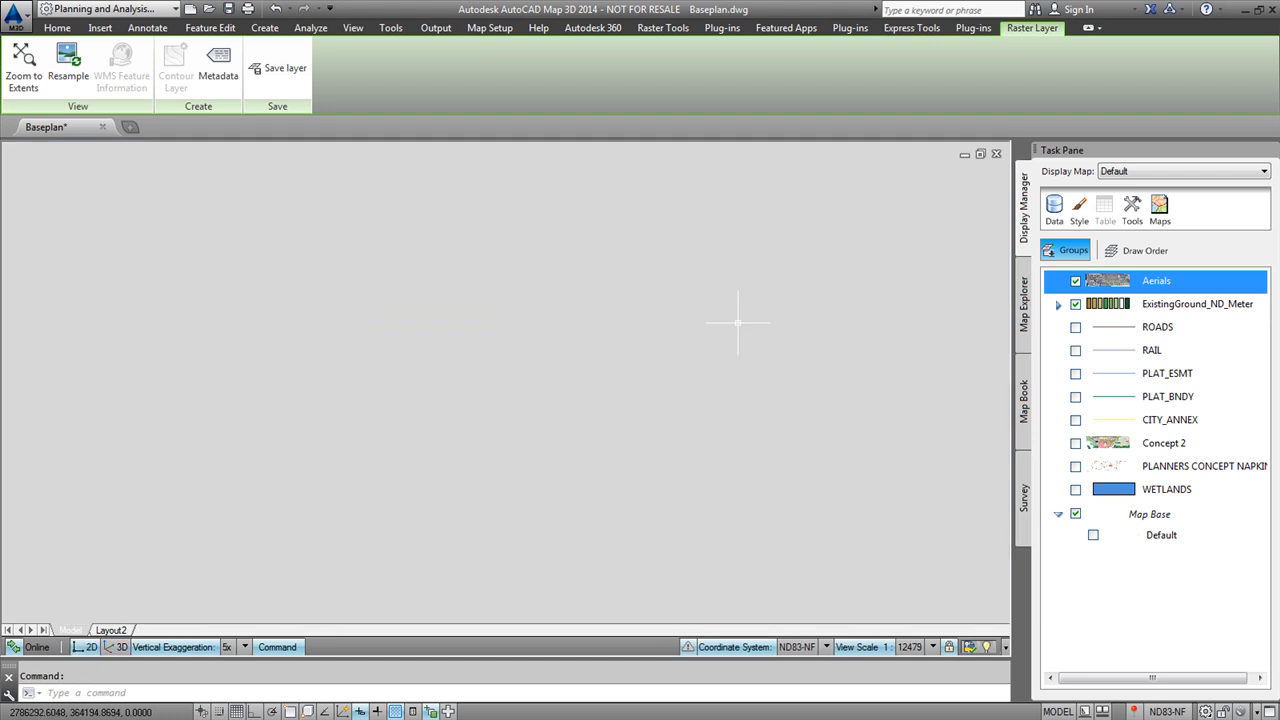
pyautogui.press('Return')
pyautogui.write('e')
pyautogui.press('Return')
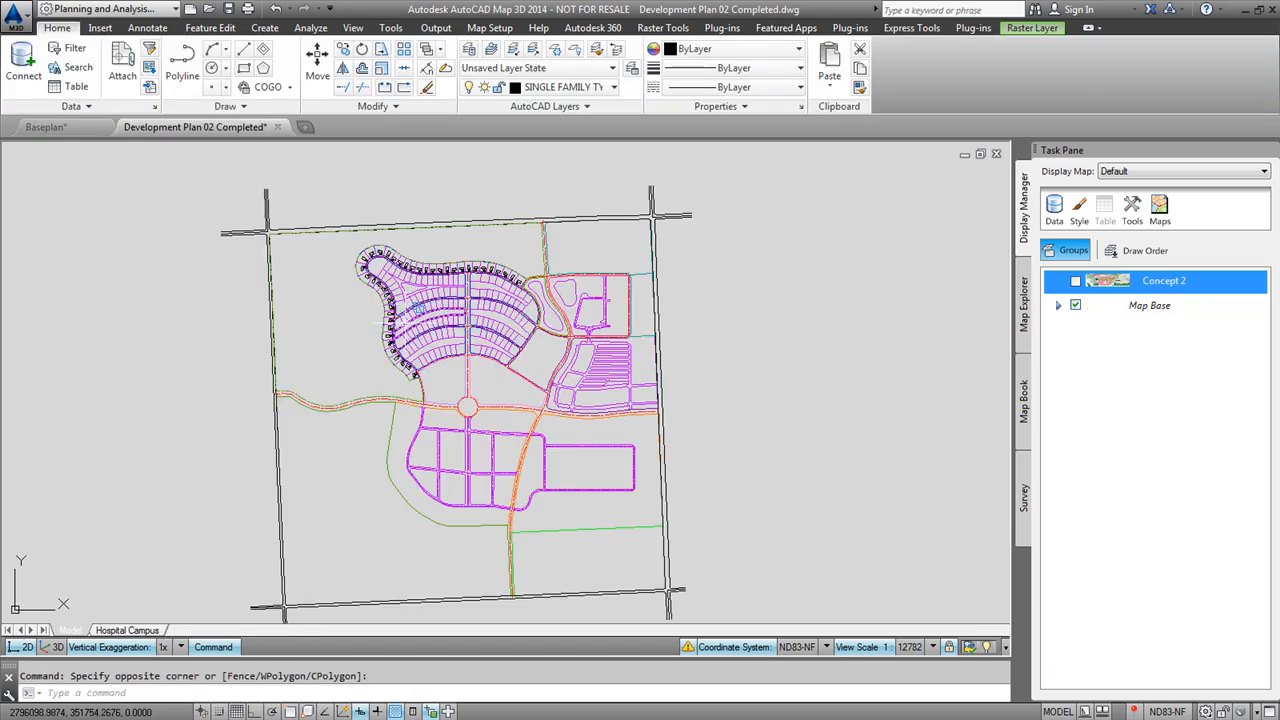
# Briefly display the Concept 2 sketch in the Development Plan 02 Completed drawing to compare it with the plan linework, and hide it again.
pyautogui.moveTo(418, 309)
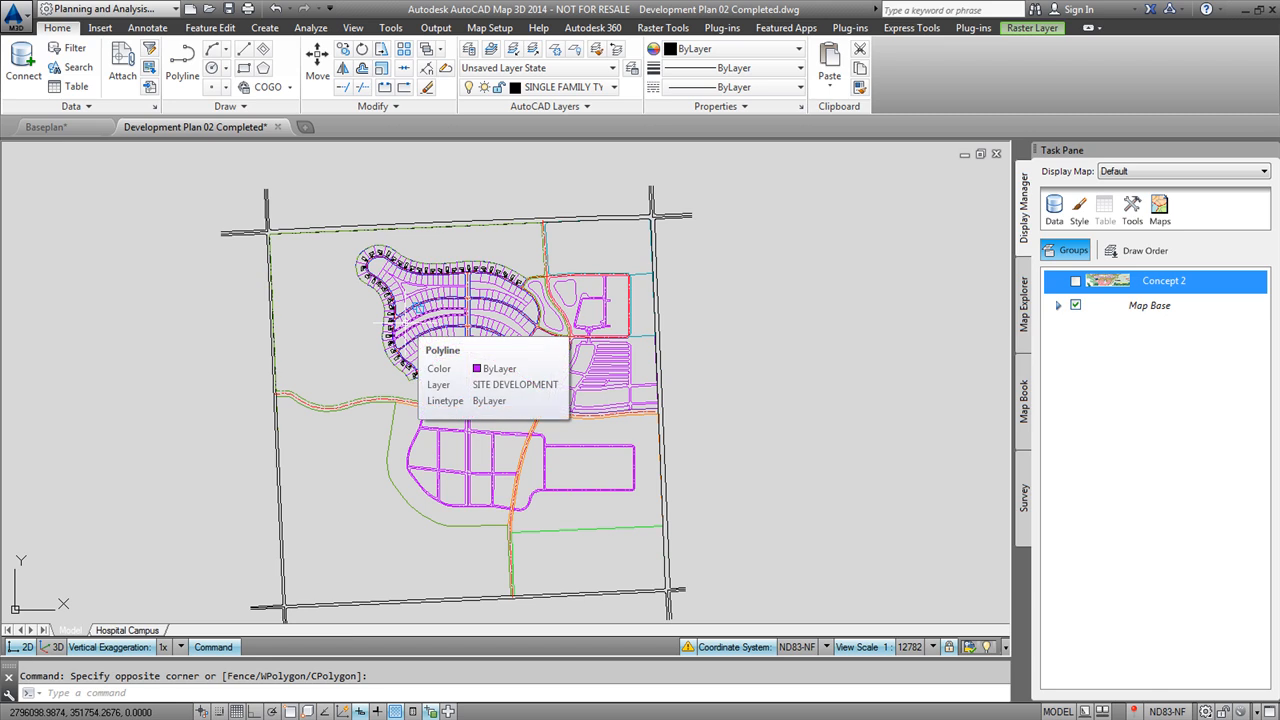
pyautogui.click(1076, 283)
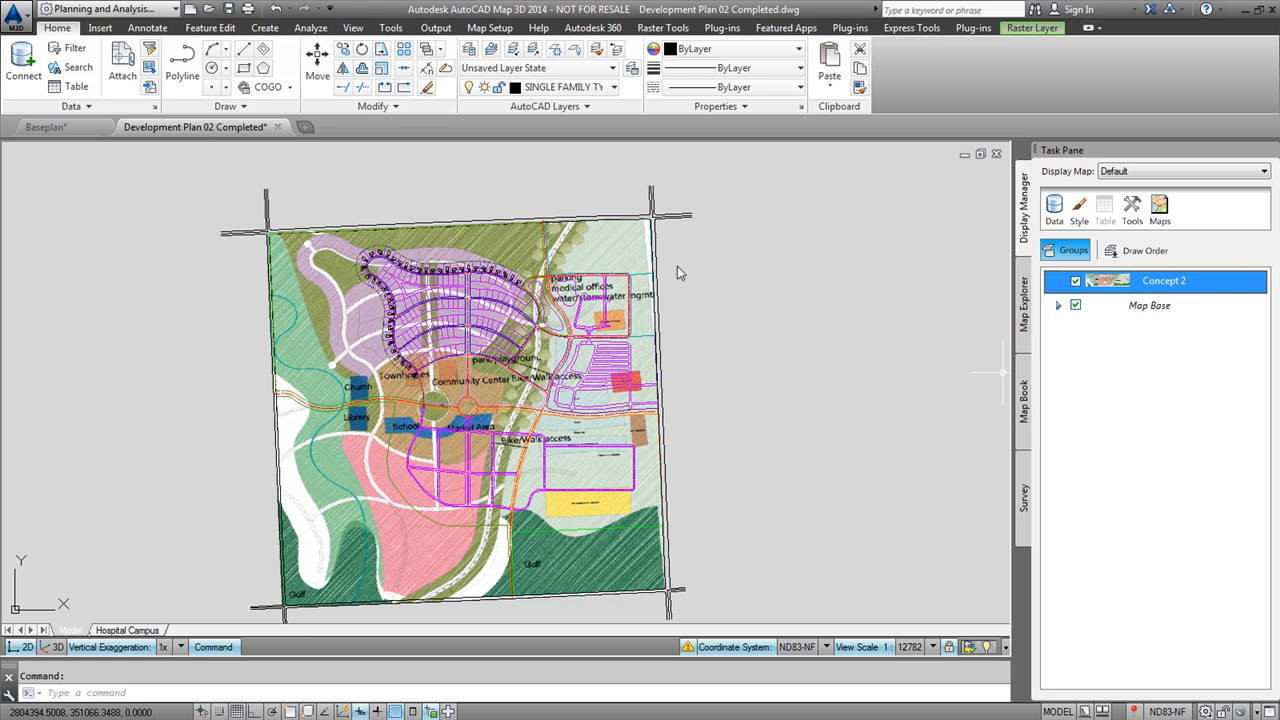
pyautogui.click(1076, 281)
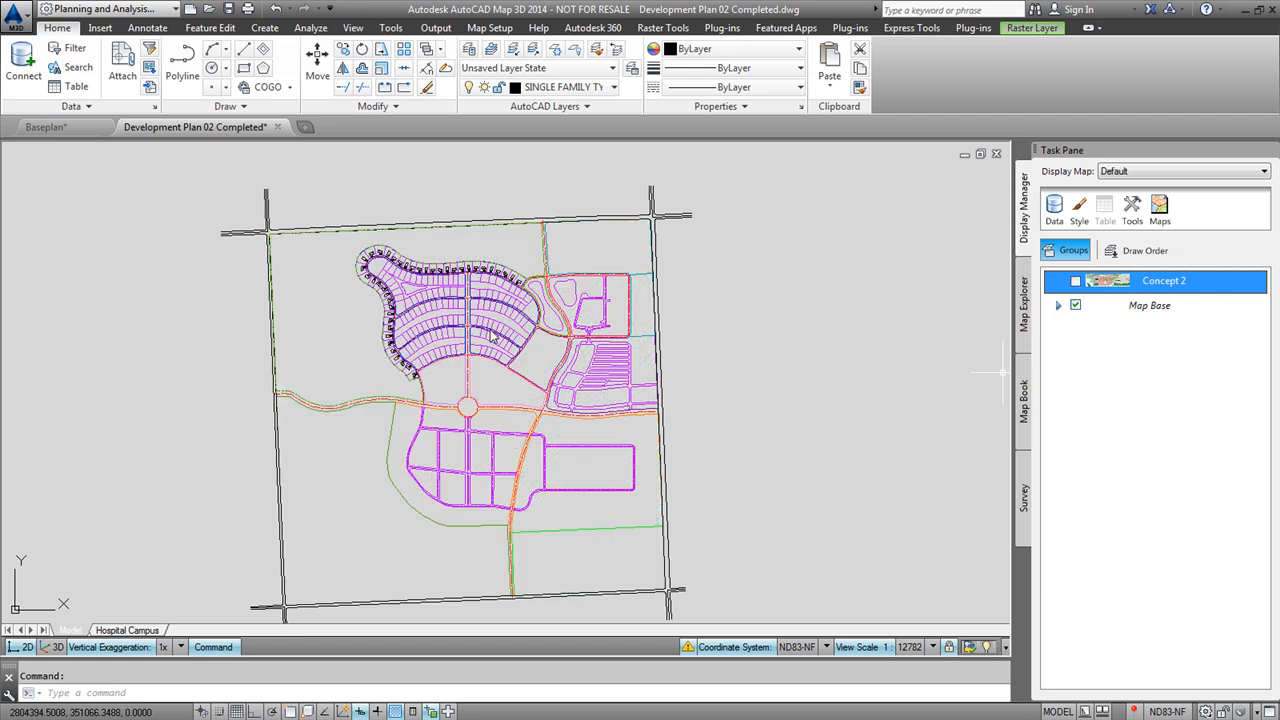
# Open the drawing Layout-Create Shapes.dwg from the DWG folder.
pyautogui.click(345, 368)
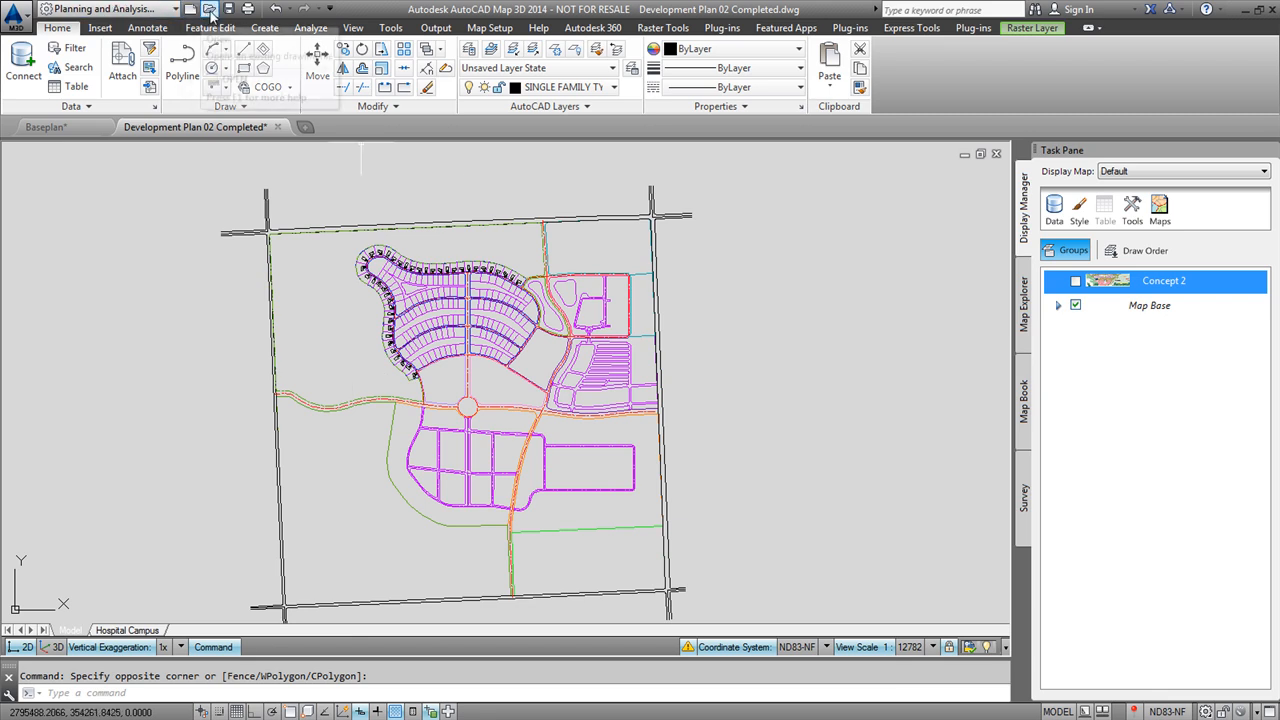
pyautogui.click(540, 327)
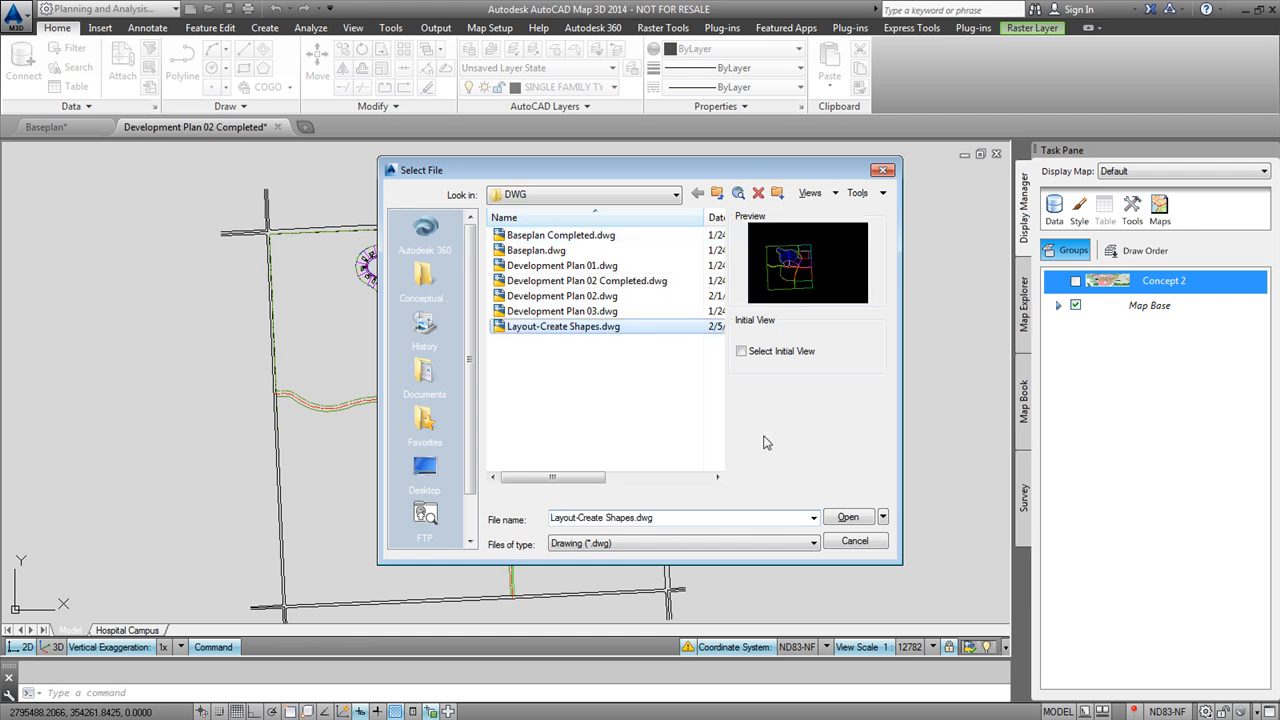
pyautogui.click(862, 520)
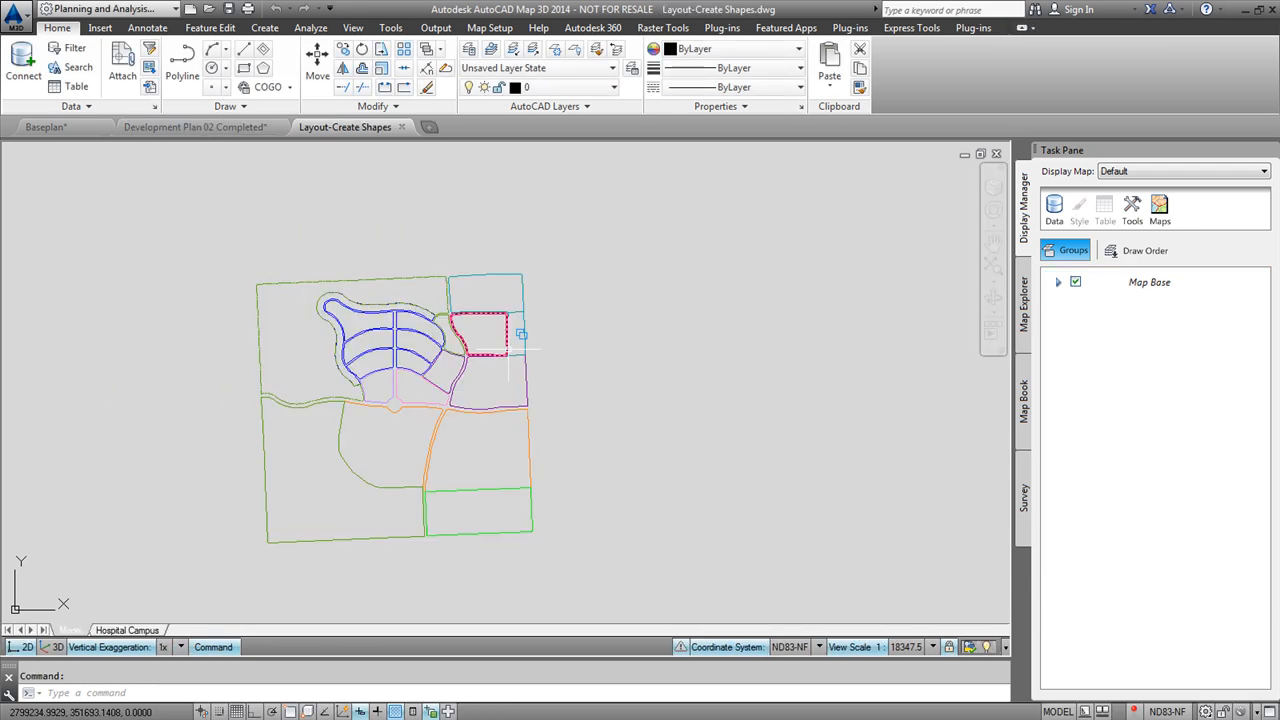
# Select the outer residential outline of the curved neighborhood to check its layer, and clear the selection.
pyautogui.click(349, 283)
pyautogui.click(376, 214)
pyautogui.click(455, 224)
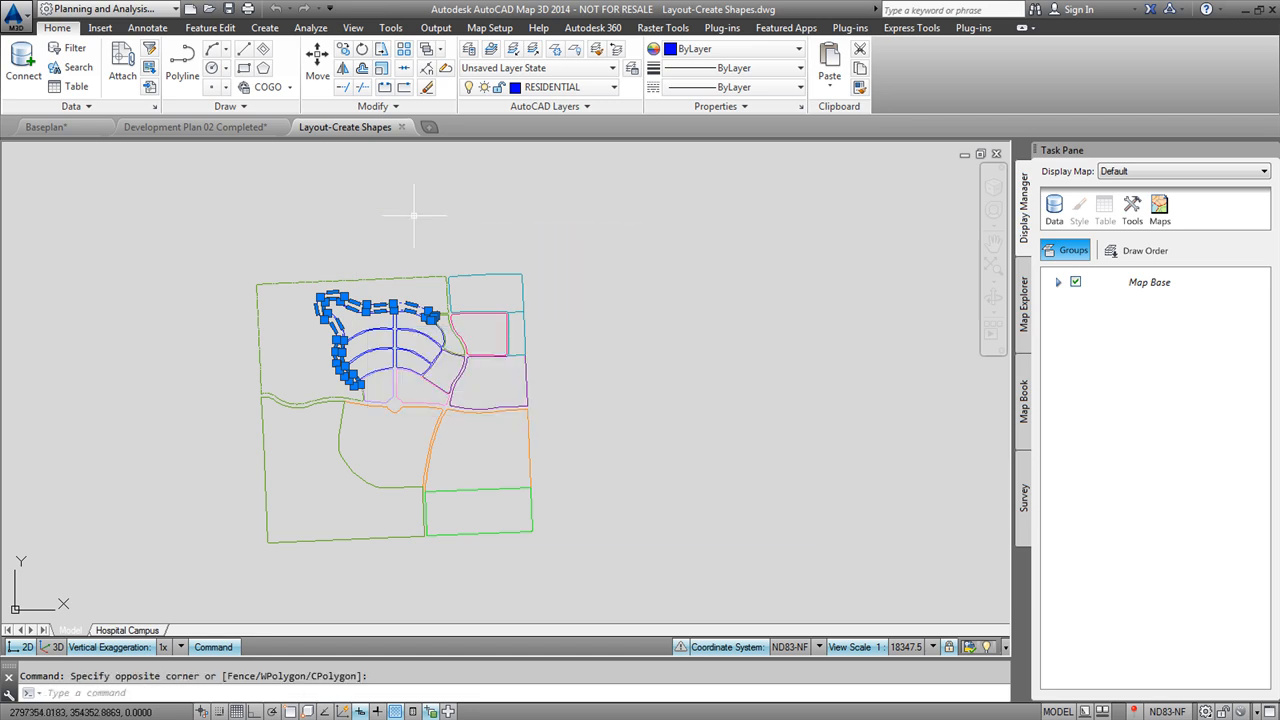
pyautogui.press('Escape')
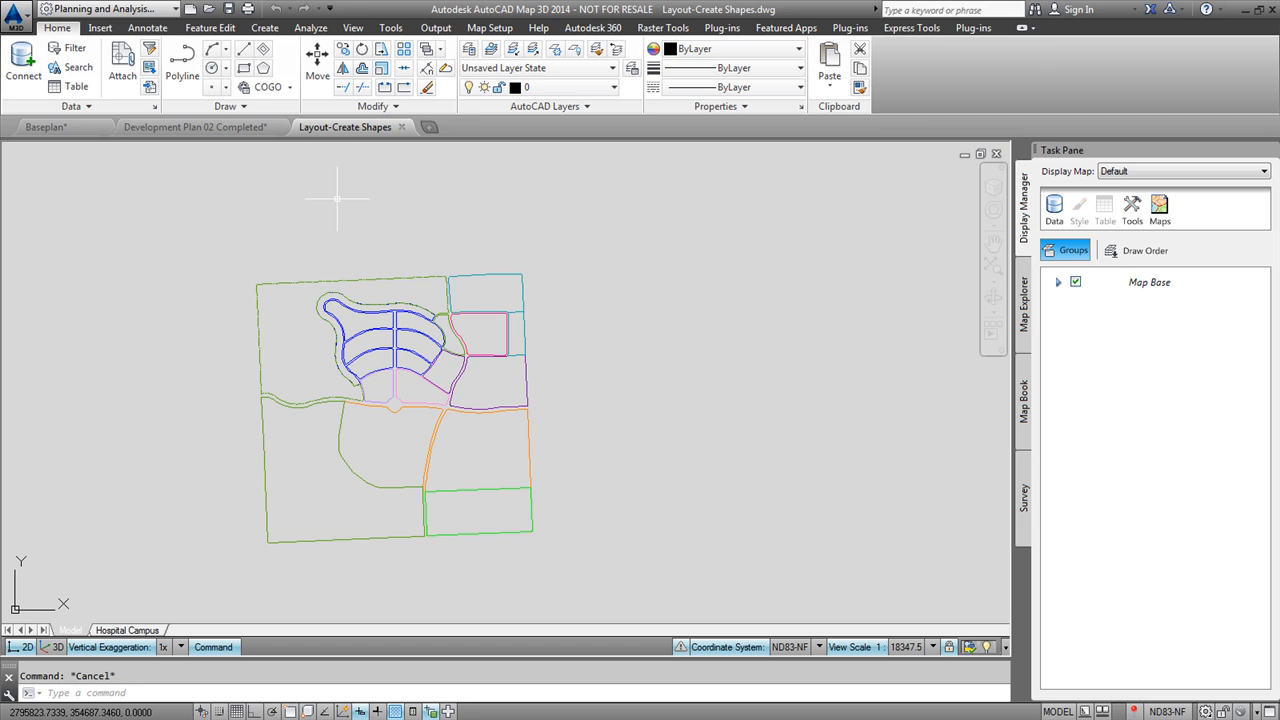
# Start a MAPEXPORT to an ESRI shapefile named New_Zoning in the Site Dev project's Shape Files folder.
pyautogui.write('mapex')
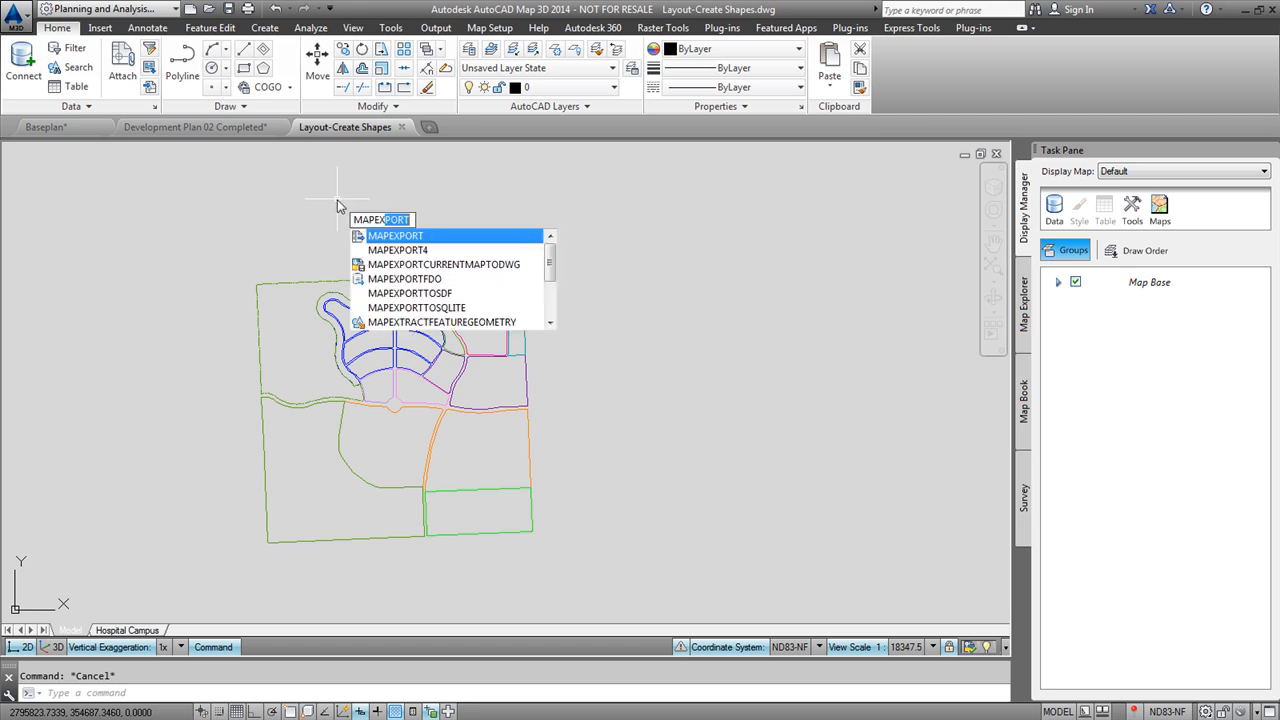
pyautogui.press('Return')
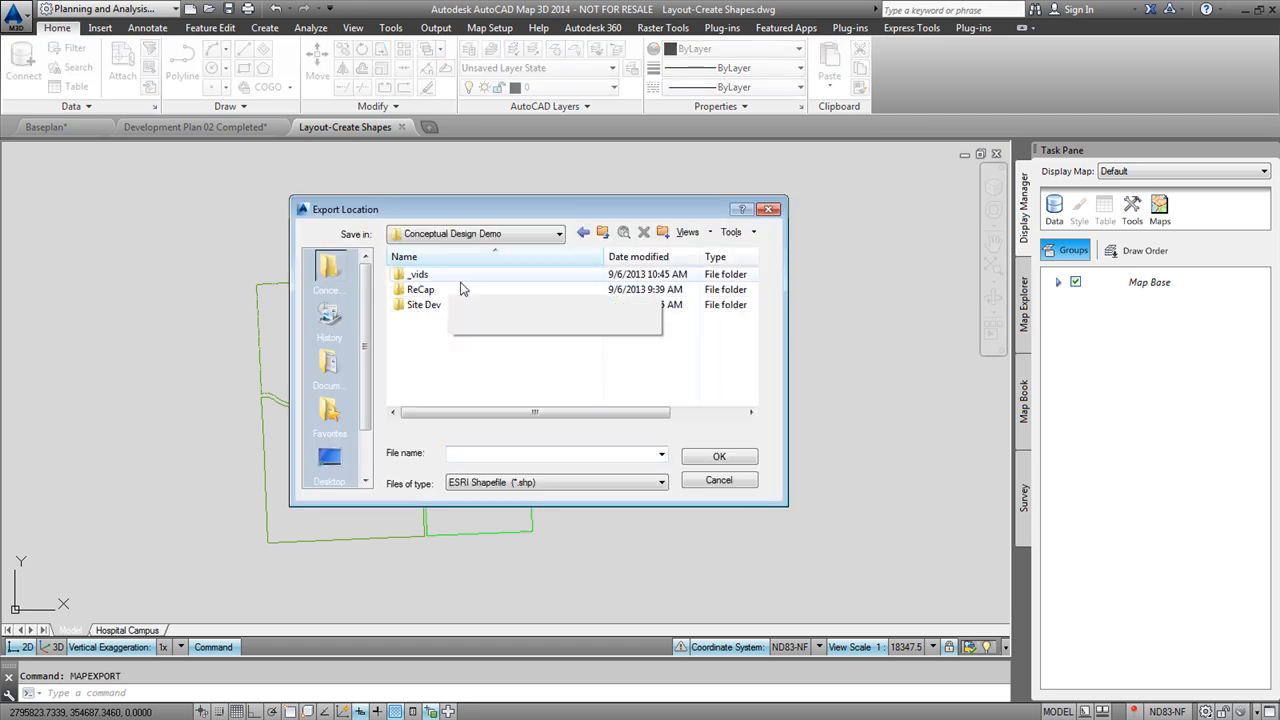
pyautogui.doubleClick(449, 305)
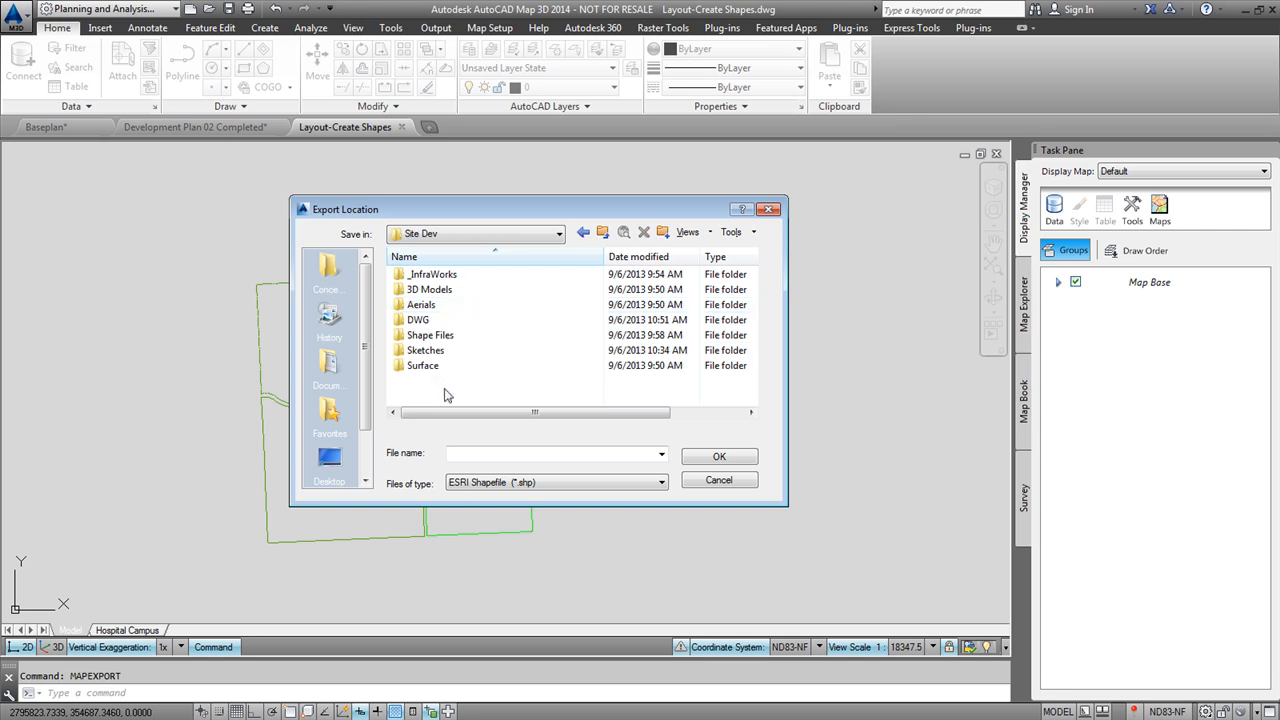
pyautogui.doubleClick(443, 335)
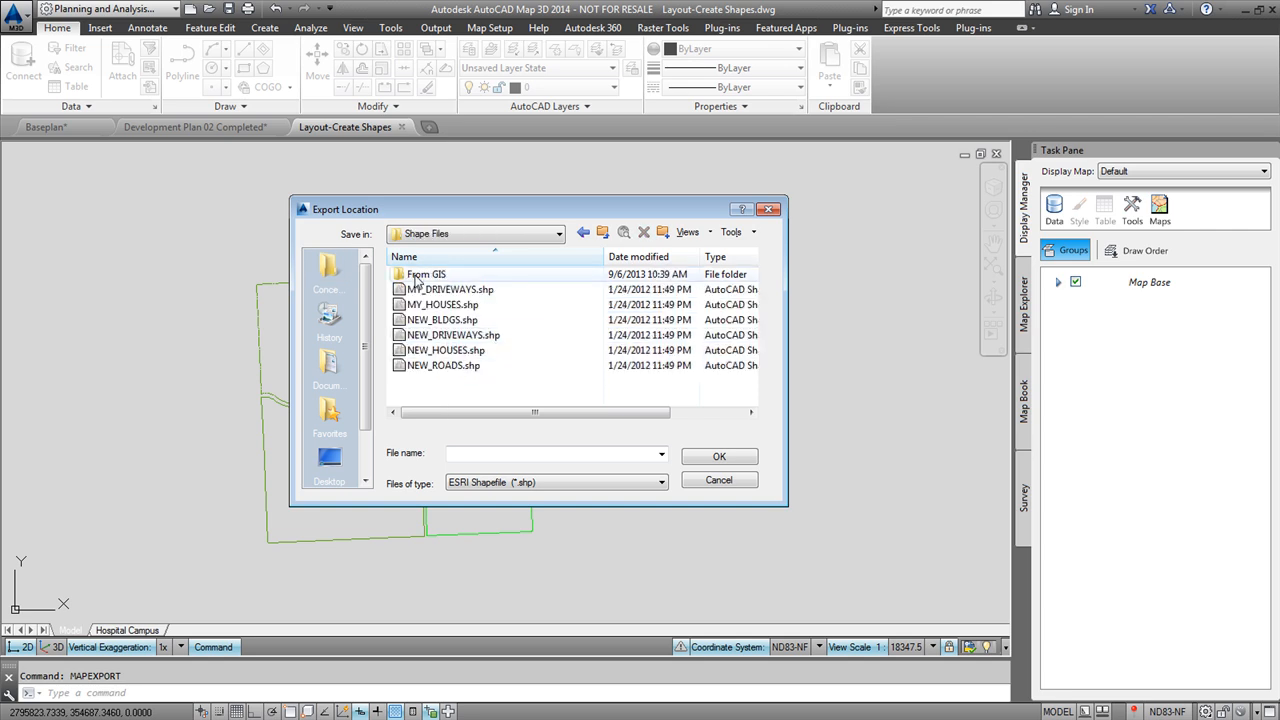
pyautogui.click(490, 455)
pyautogui.write('New_Zoning')
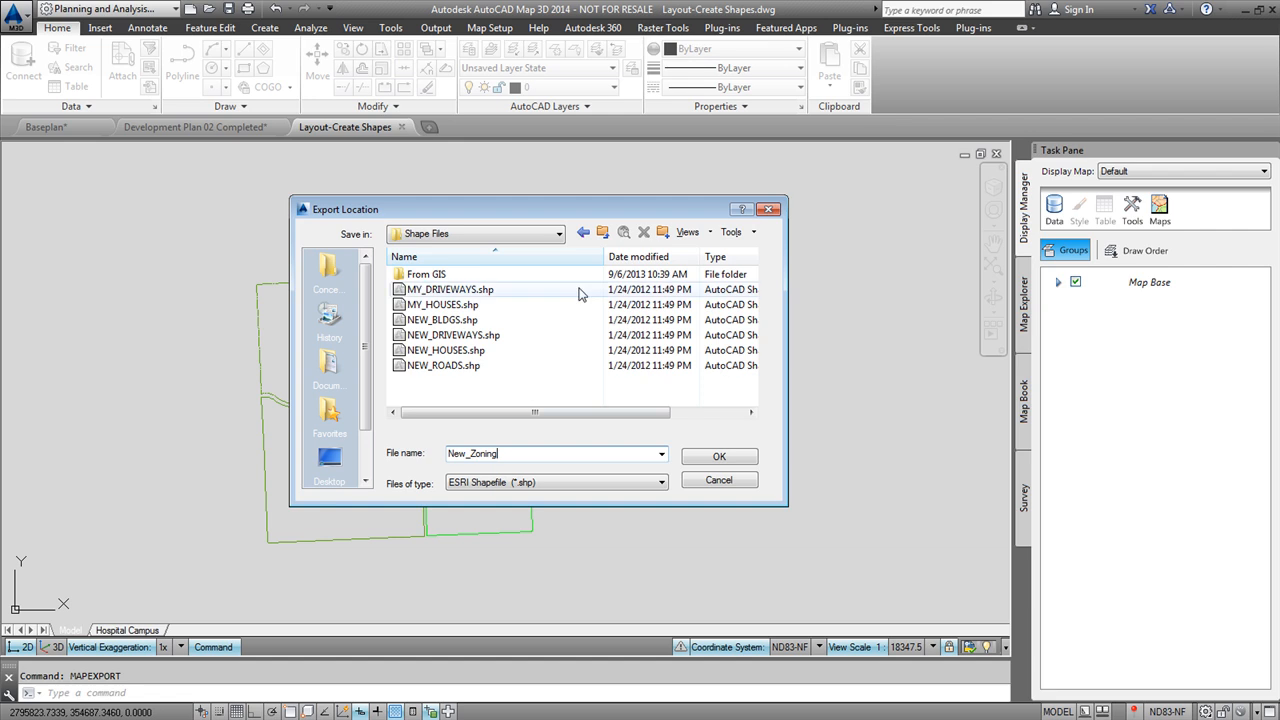
pyautogui.moveTo(489, 214)
pyautogui.mouseDown()
pyautogui.moveTo(483, 204)
pyautogui.moveTo(723, 208)
pyautogui.moveTo(646, 206)
pyautogui.mouseUp()
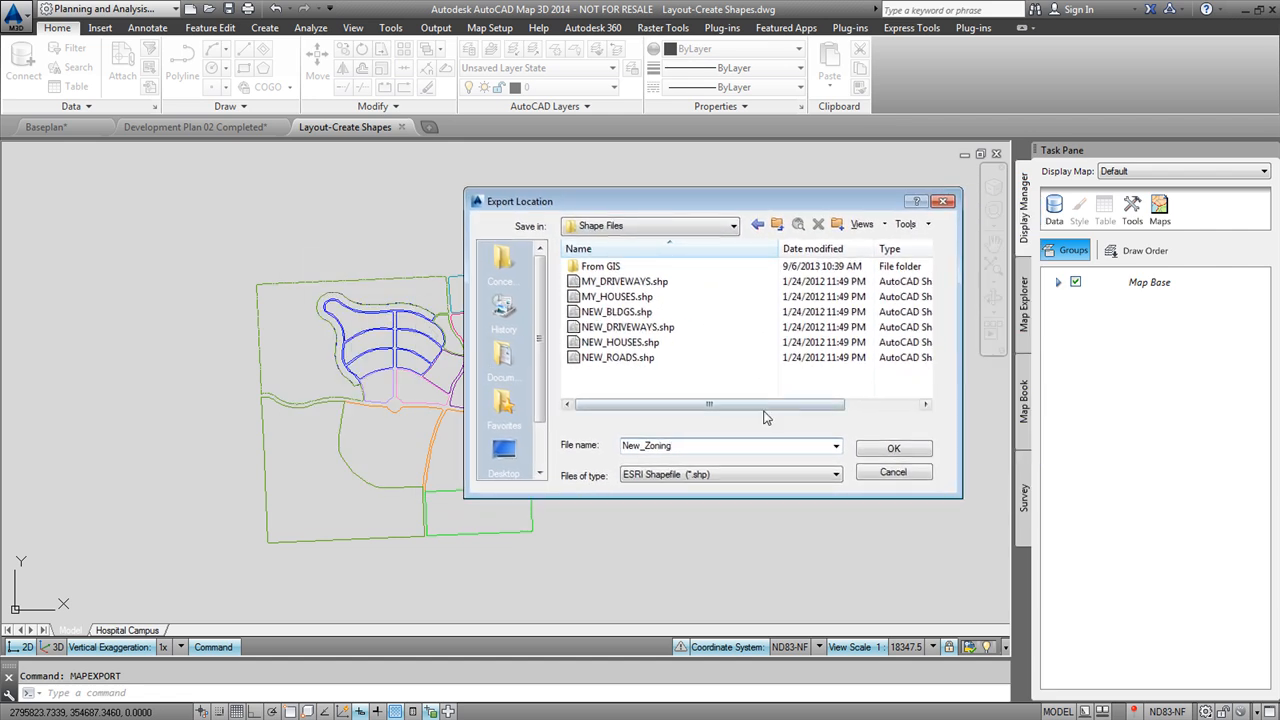
pyautogui.click(891, 451)
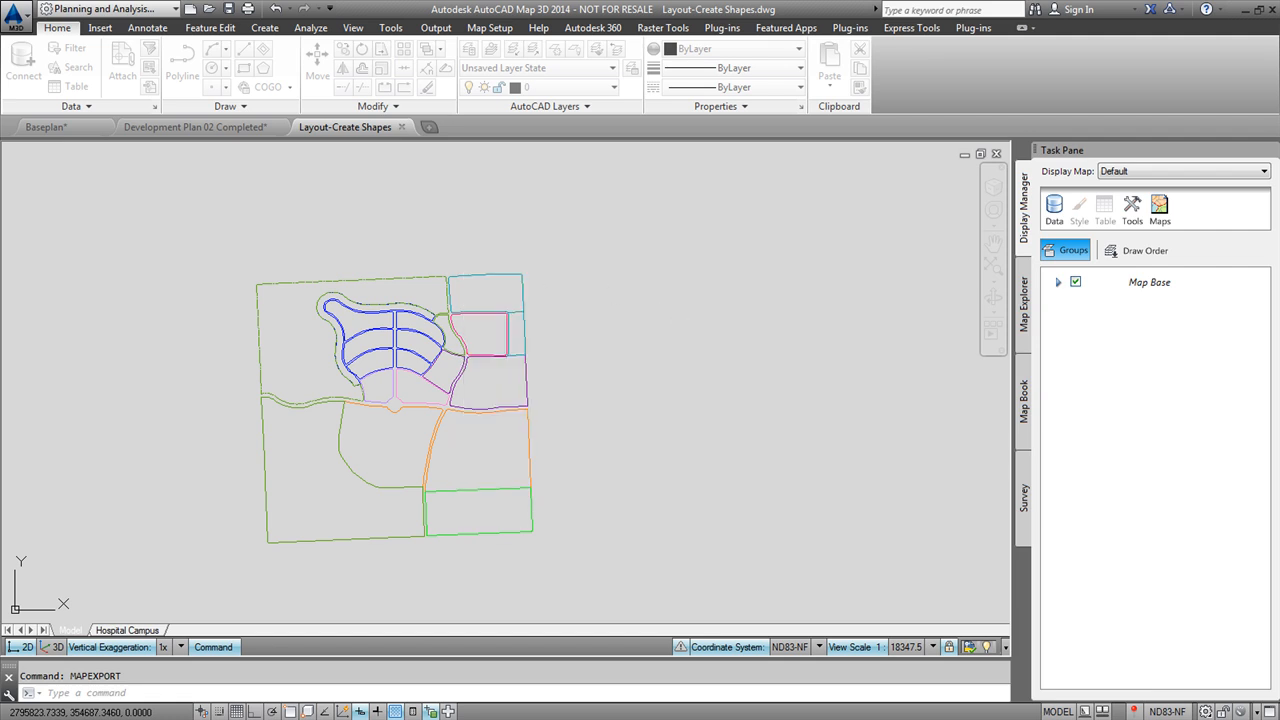
# Switch the polygon export to manual selection and select all the zoning outlines in the drawing.
pyautogui.moveTo(212, 121); pyautogui.dragTo(527, 170)
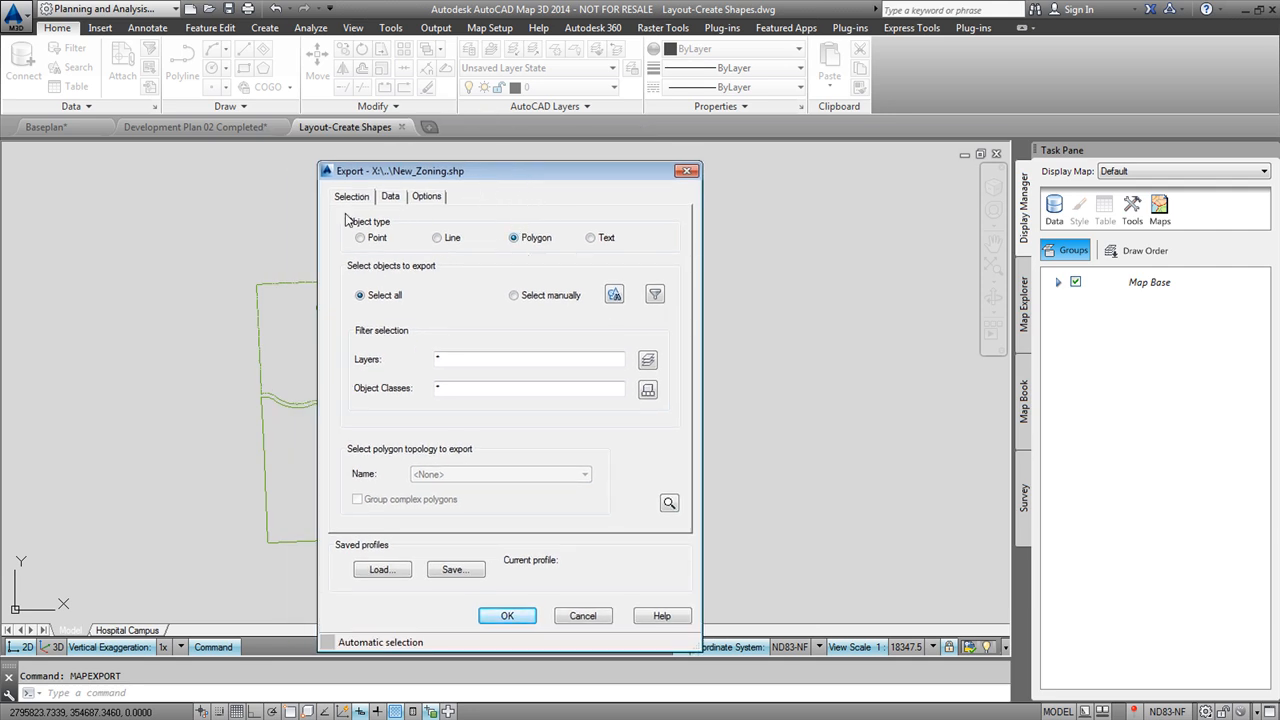
pyautogui.click(514, 295)
pyautogui.click(614, 294)
pyautogui.click(194, 238)
pyautogui.click(676, 588)
pyautogui.press('Return')
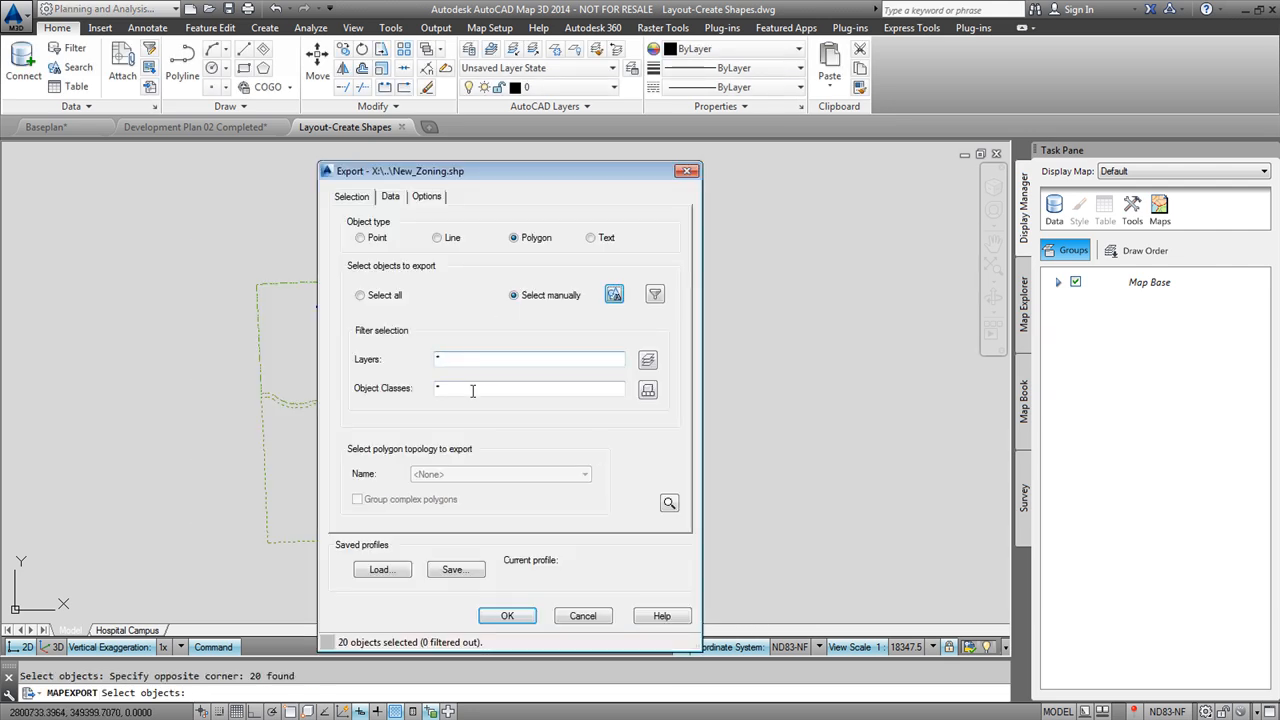
# Add the LAYER property to the attribute fields of the New_Zoning export.
pyautogui.click(390, 197)
pyautogui.click(421, 263)
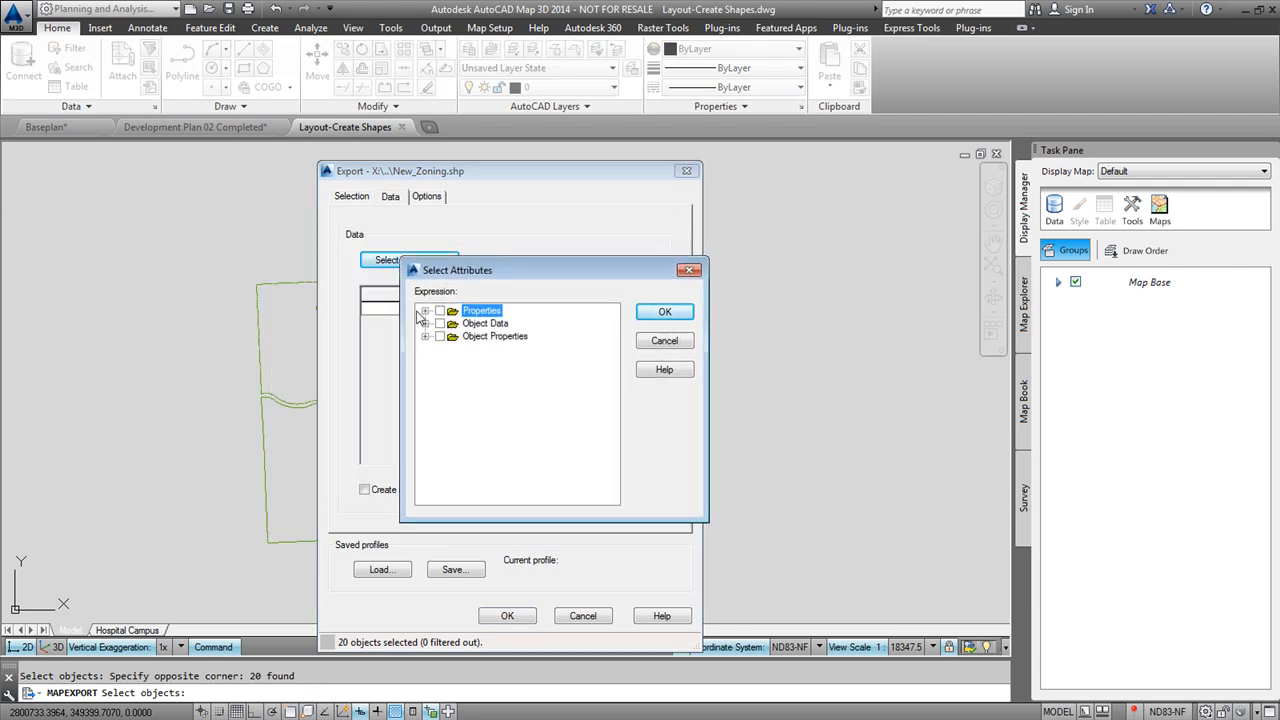
pyautogui.click(424, 311)
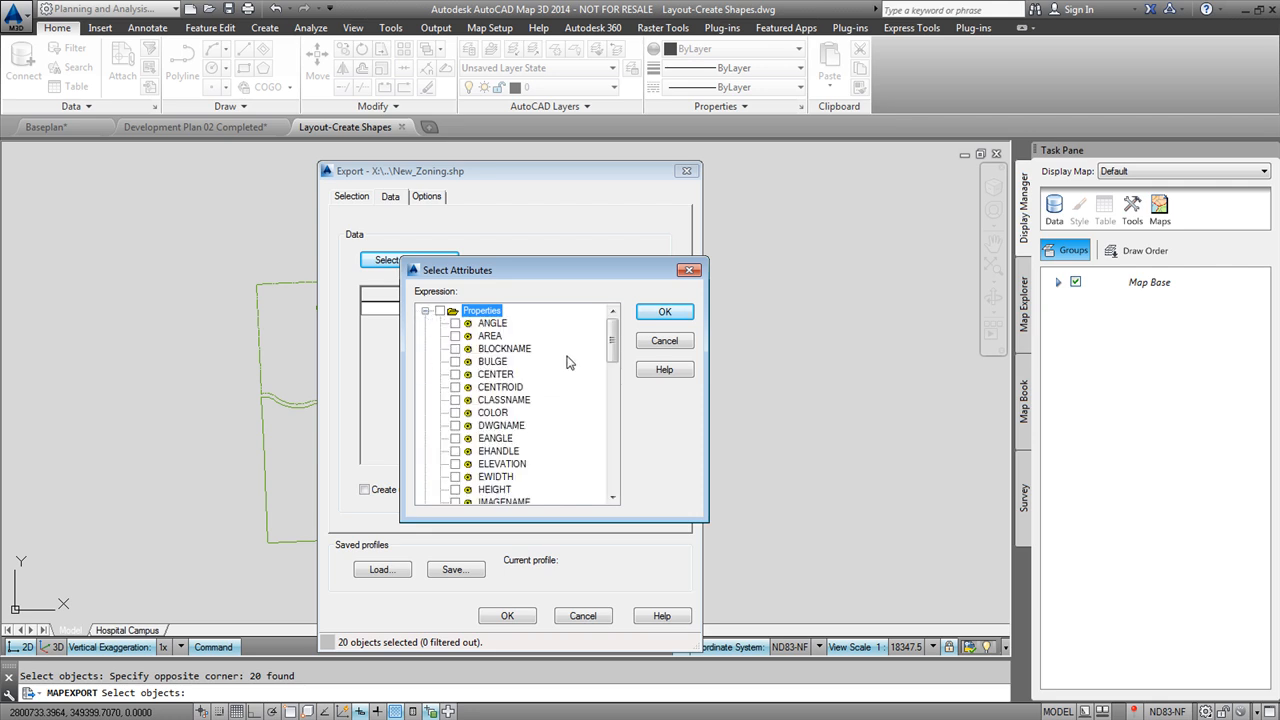
pyautogui.moveTo(614, 342); pyautogui.dragTo(613, 385)
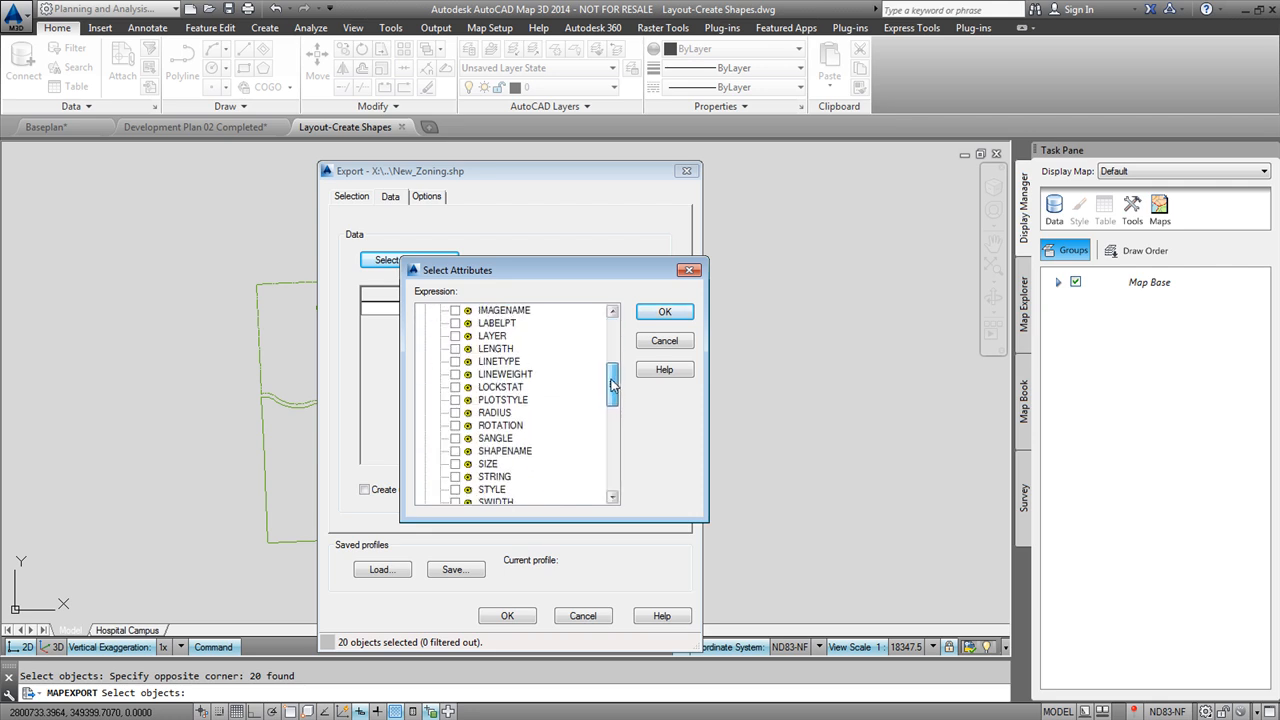
pyautogui.click(456, 336)
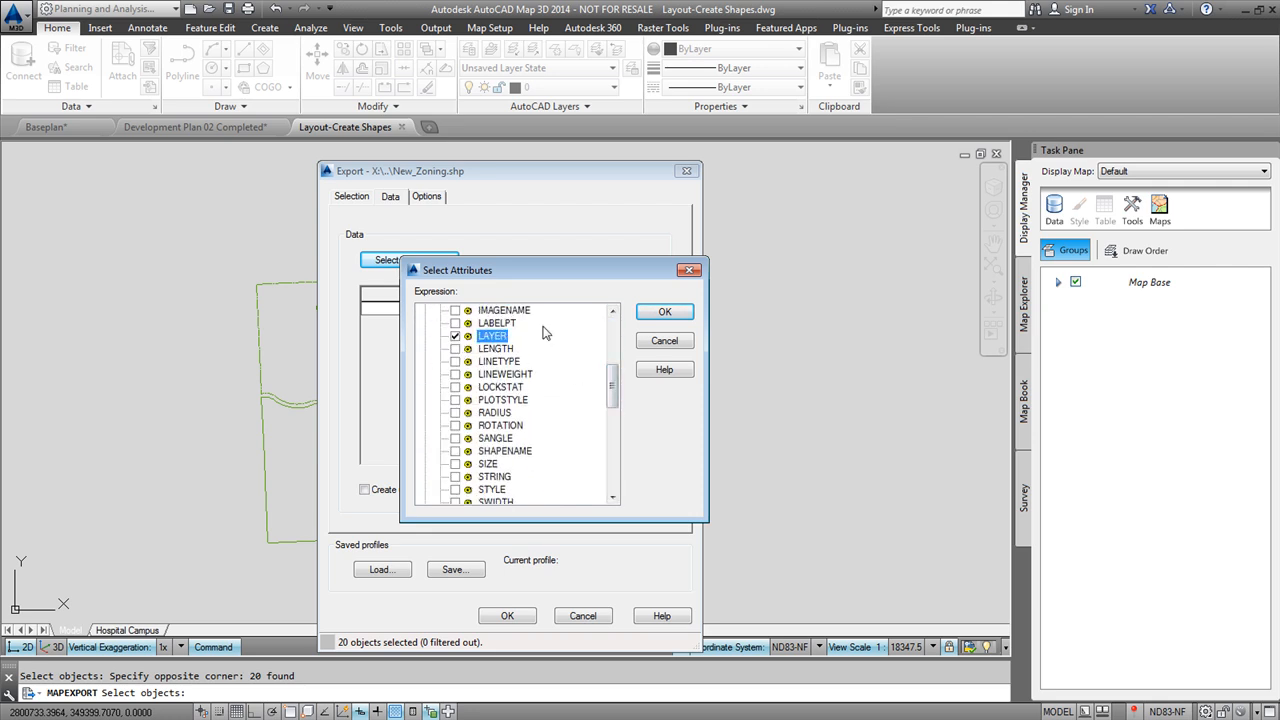
pyautogui.click(665, 313)
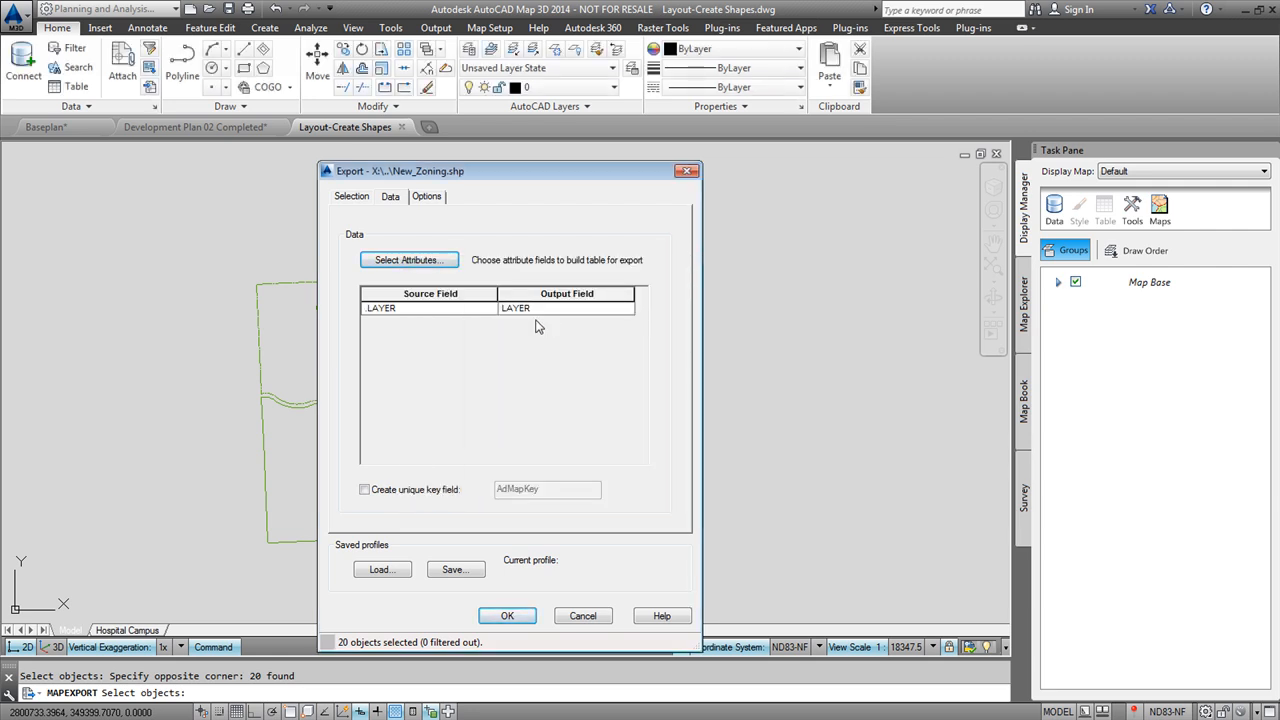
# Add the AREA property to the export attributes, and run the export with closed polylines treated as polygons.
pyautogui.click(405, 261)
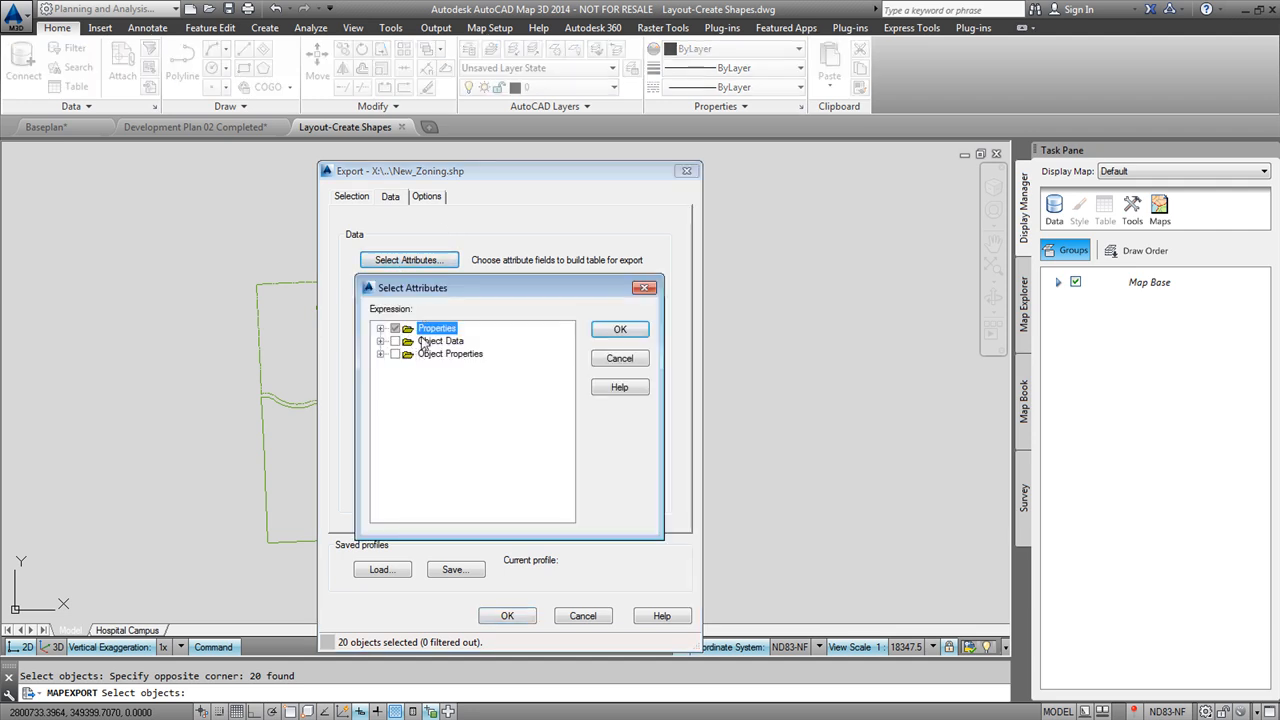
pyautogui.click(380, 329)
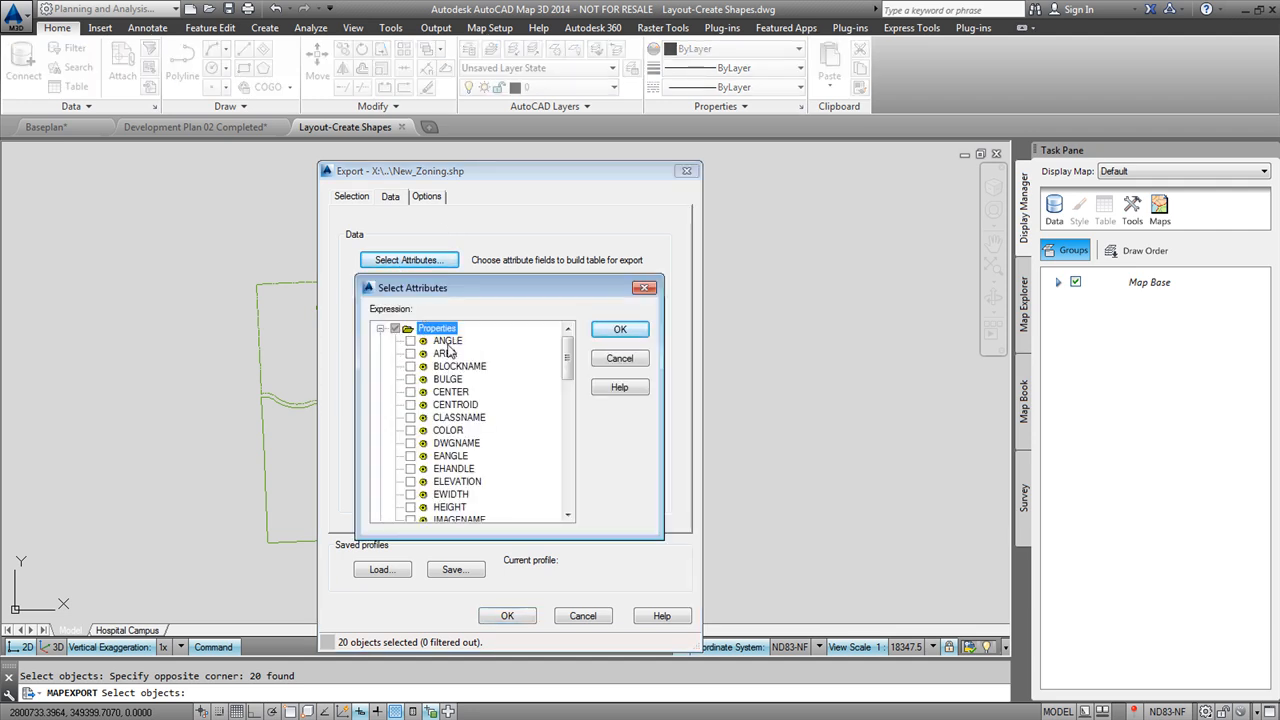
pyautogui.click(410, 354)
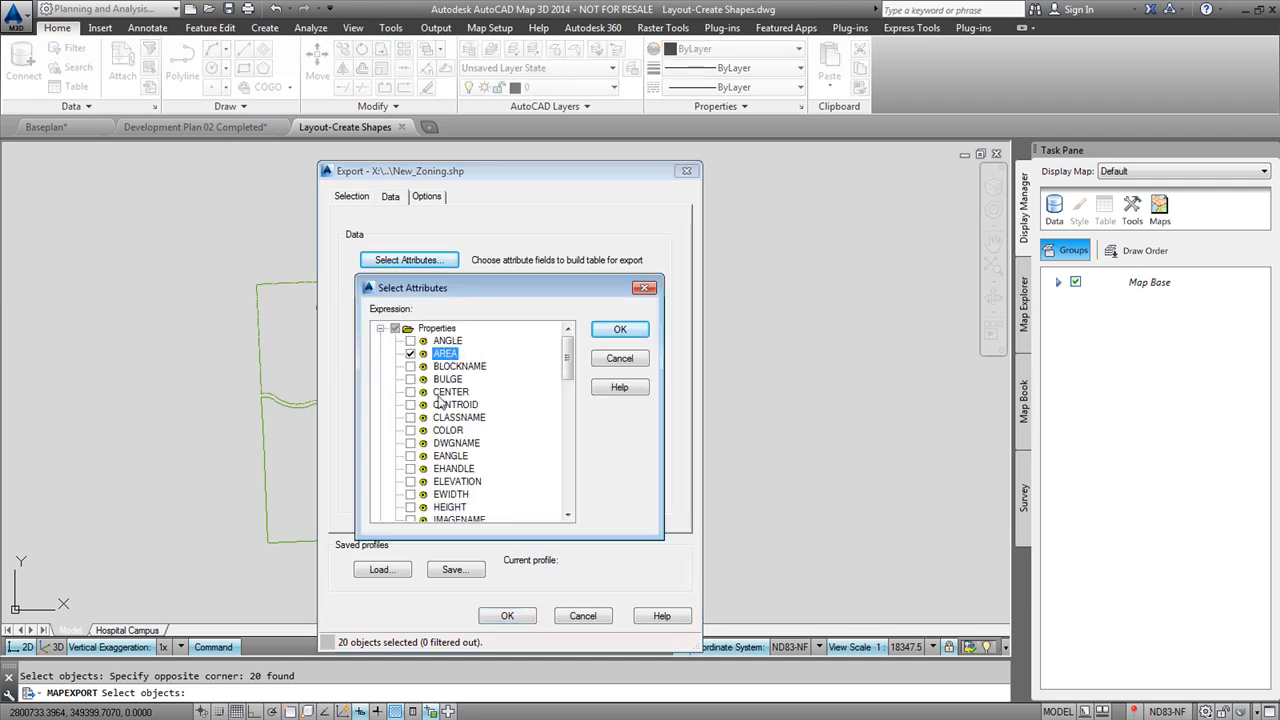
pyautogui.click(614, 333)
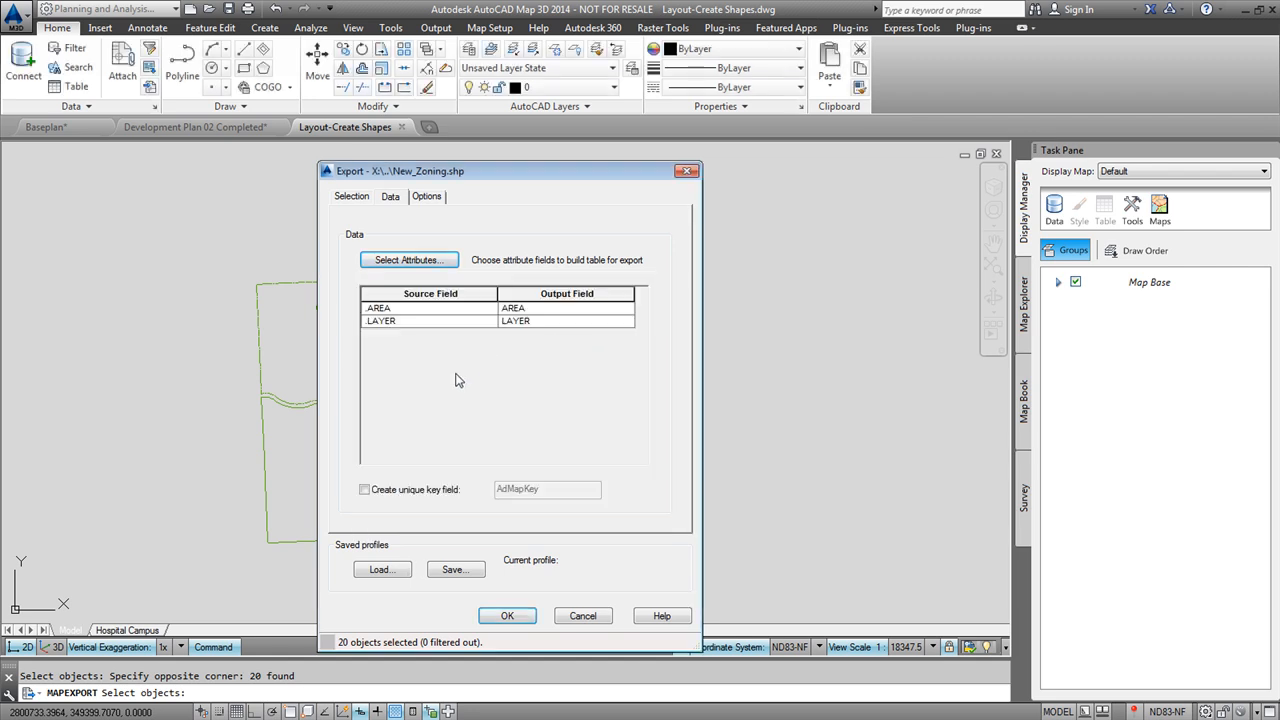
pyautogui.click(427, 197)
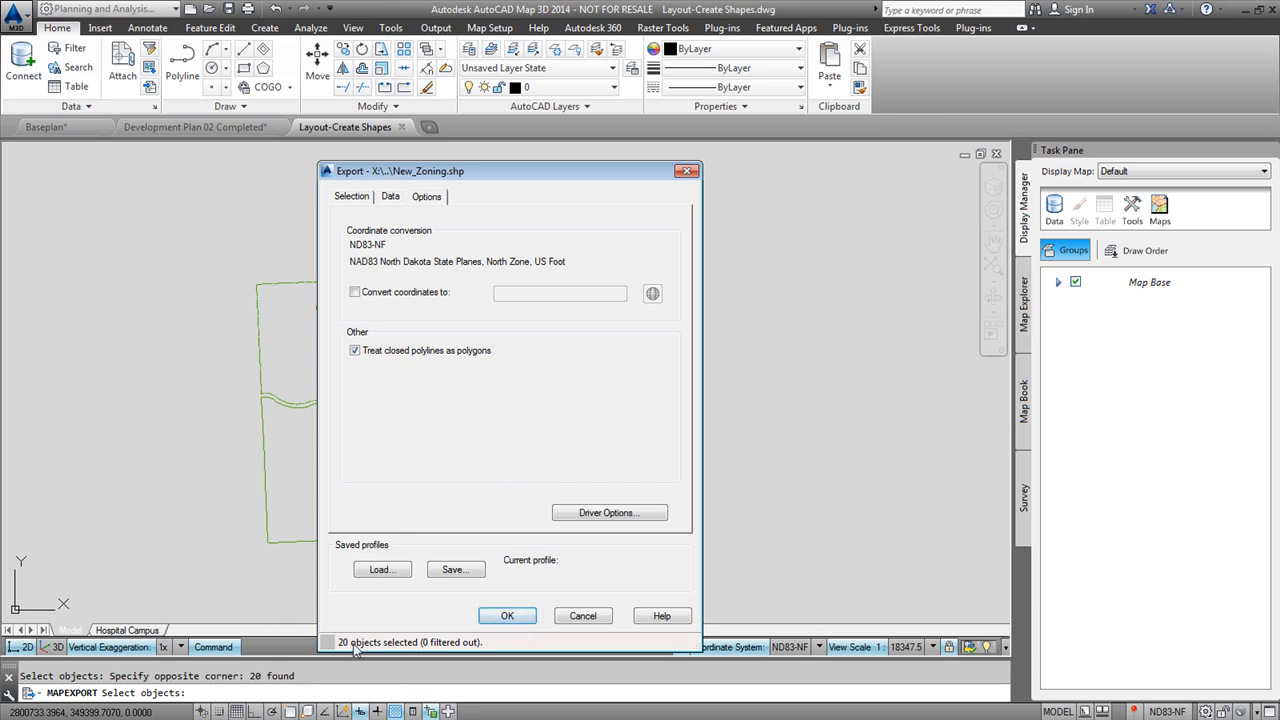
pyautogui.click(507, 616)
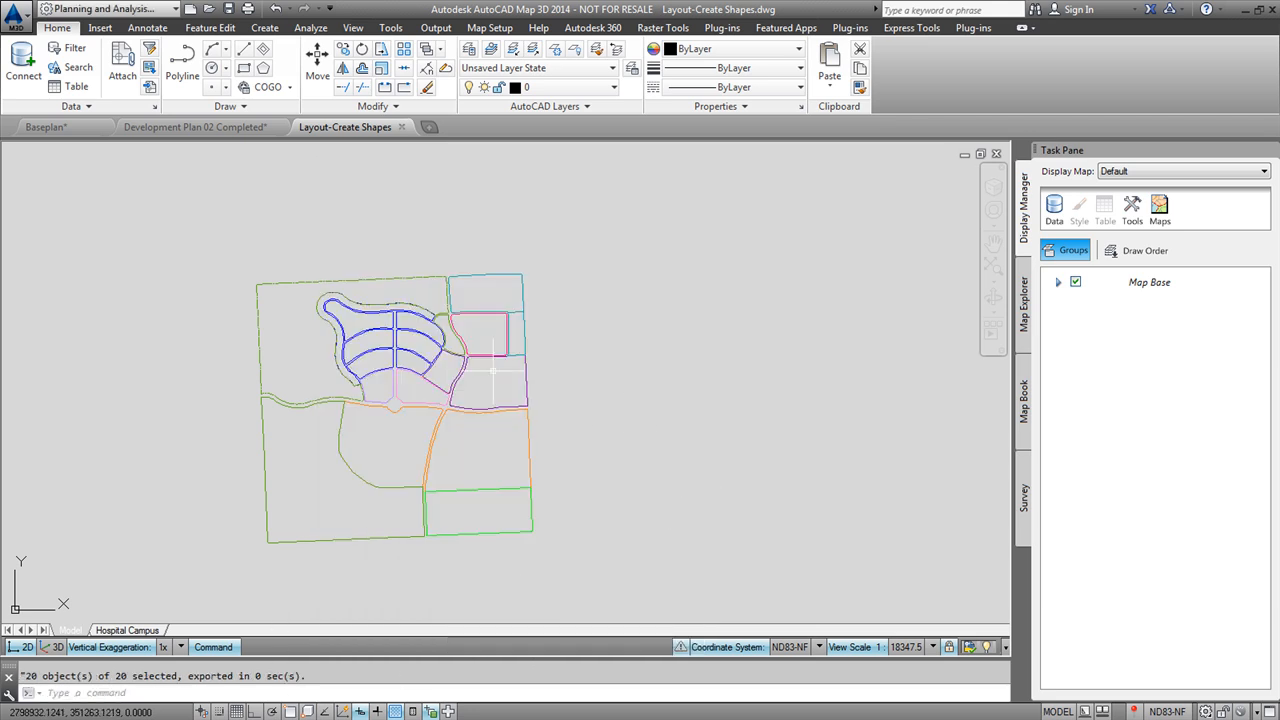
# Check the coordinate system assigned to the current drawing and accept it as is.
pyautogui.moveTo(446, 338)
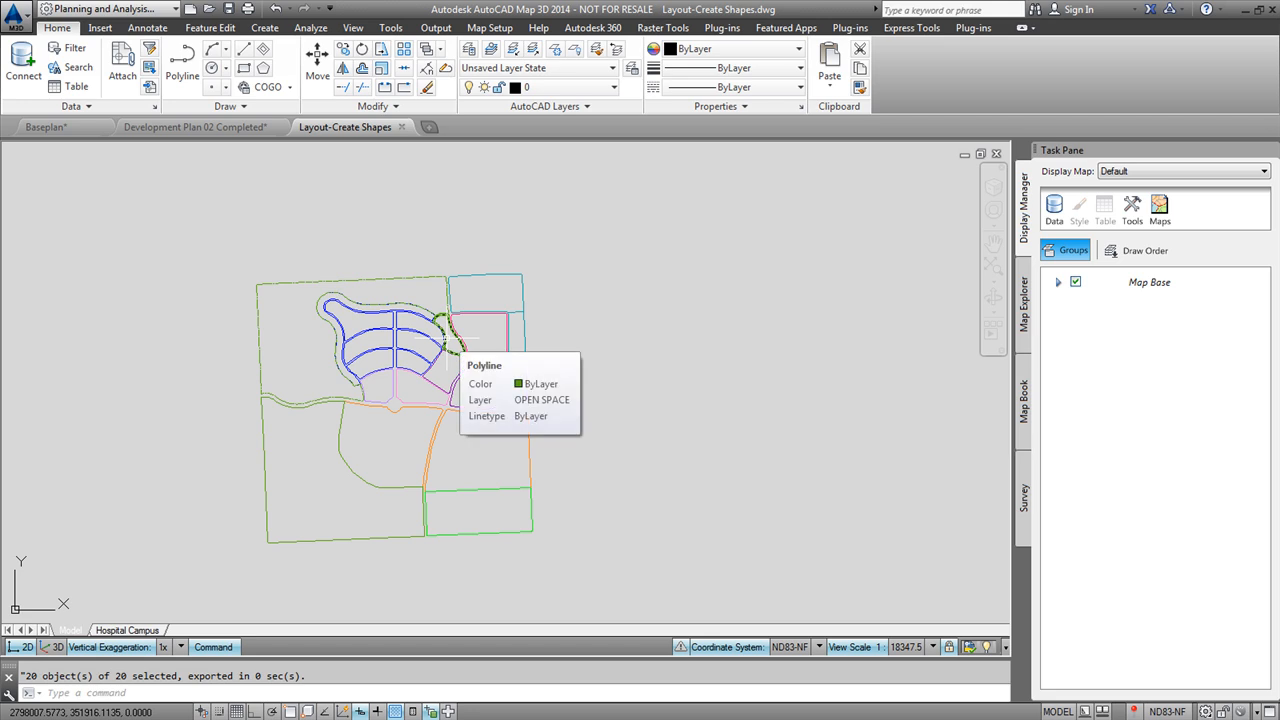
pyautogui.click(1026, 308)
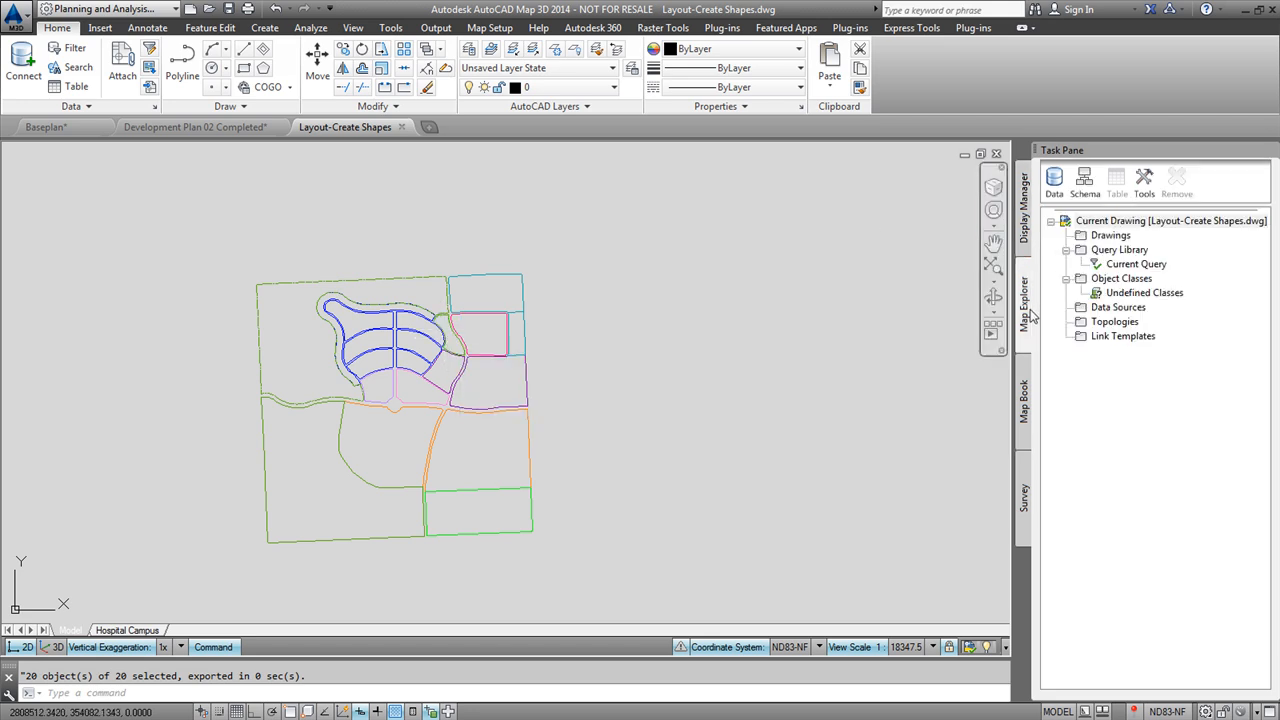
pyautogui.rightClick(1120, 221)
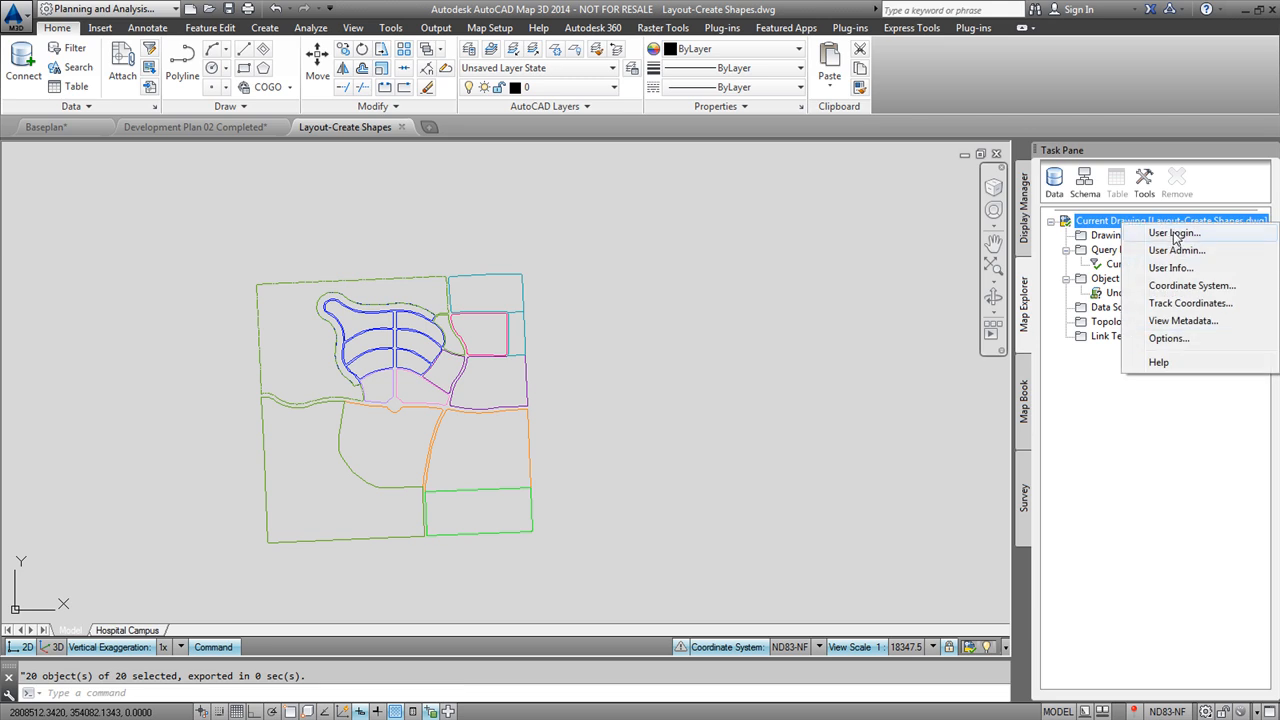
pyautogui.click(1195, 286)
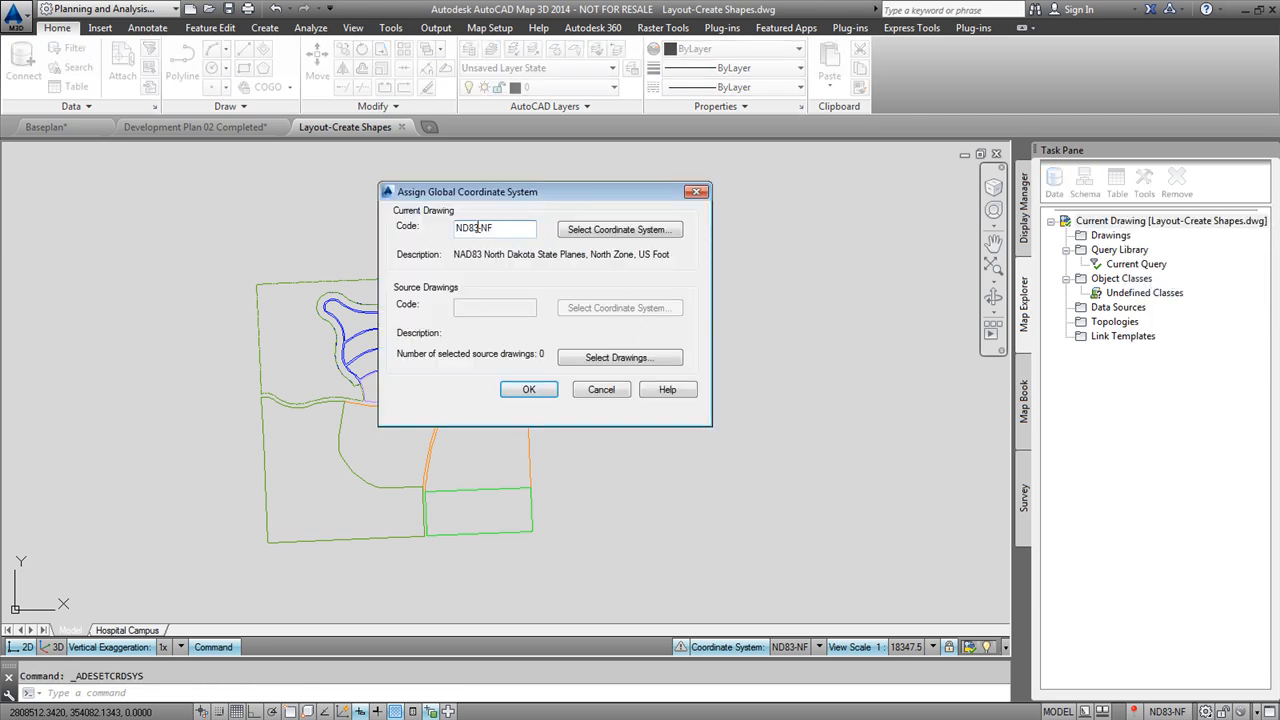
pyautogui.click(534, 392)
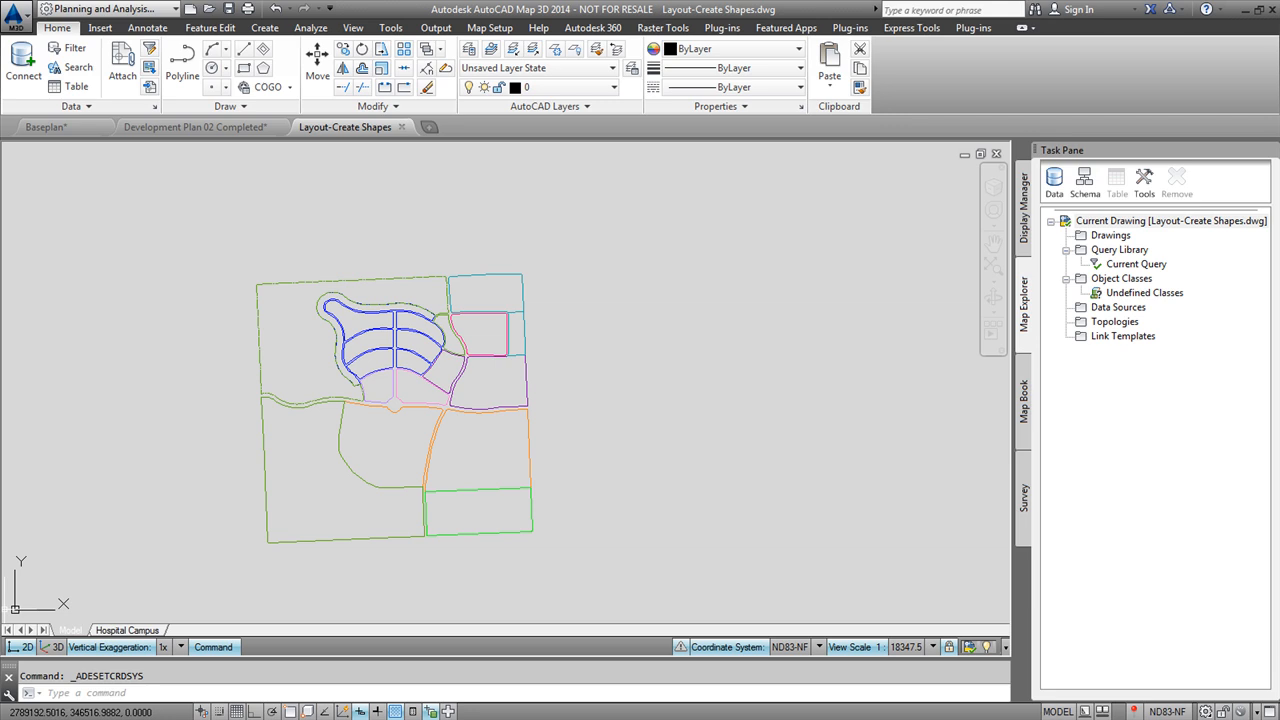
# From Windows Explorer, add New_Zoning.shp from the Site Dev project's Shape Files folder to the drawing, and zoom to its extents.
pyautogui.hotkey('alt', 'Tab')
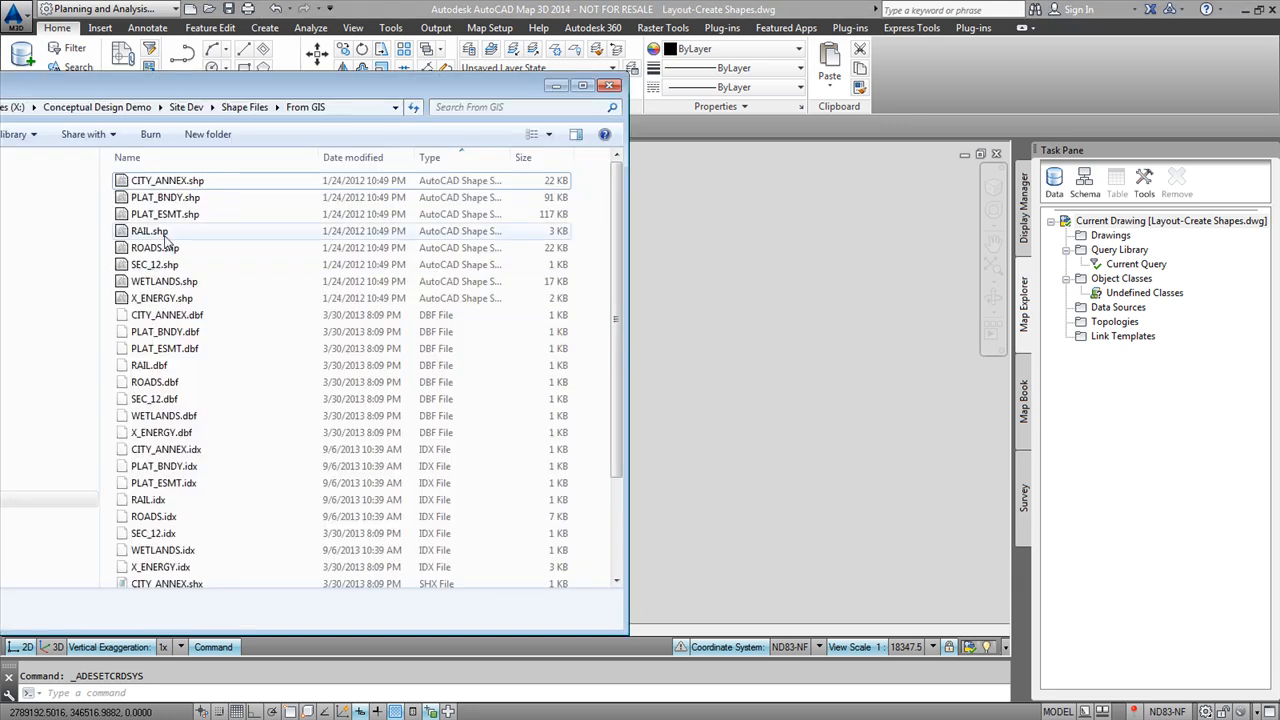
pyautogui.click(252, 107)
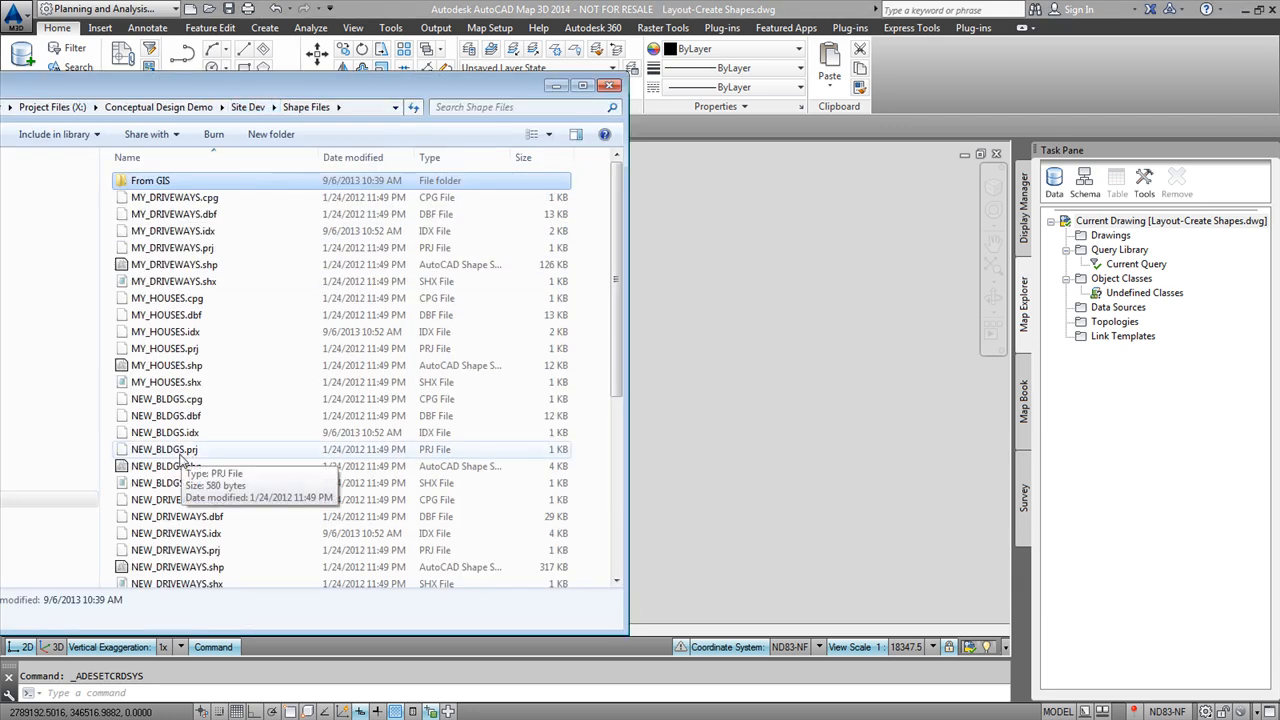
pyautogui.click(456, 160)
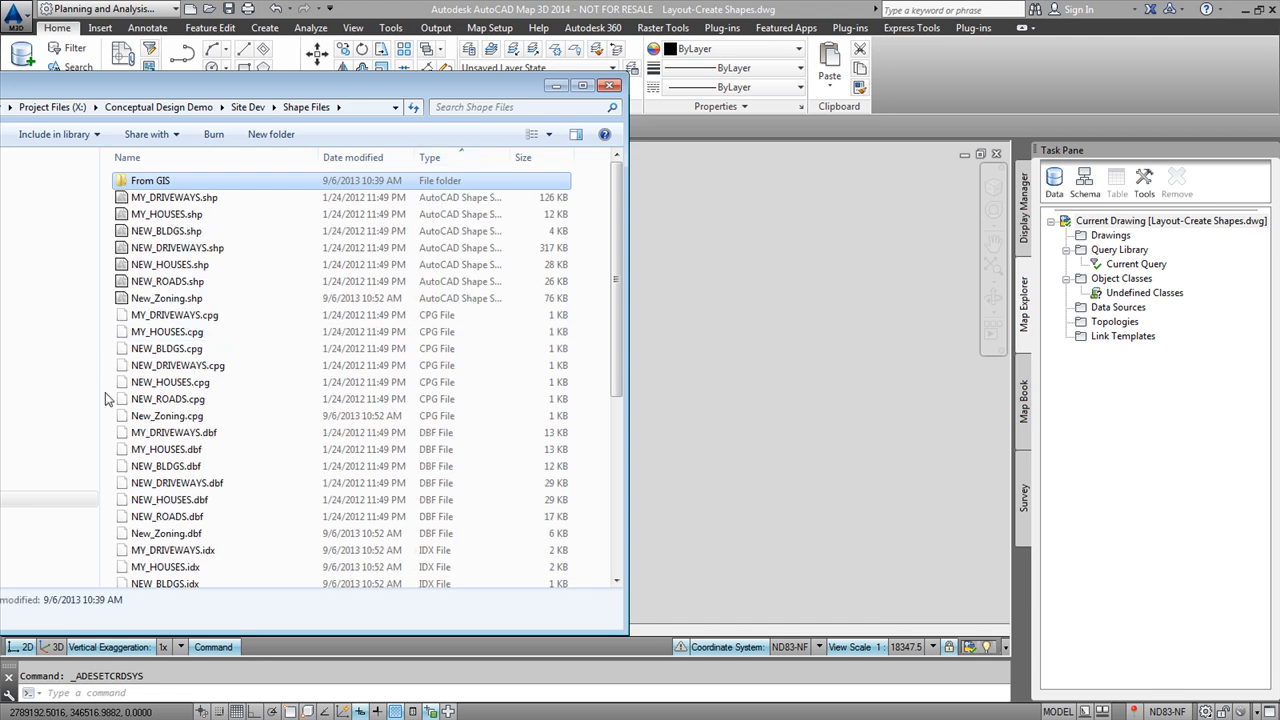
pyautogui.click(184, 300)
pyautogui.moveTo(184, 300)
pyautogui.mouseDown()
pyautogui.moveTo(215, 285)
pyautogui.moveTo(745, 372)
pyautogui.mouseUp()
pyautogui.write('z')
pyautogui.press('Return')
pyautogui.write('e')
pyautogui.press('Return')
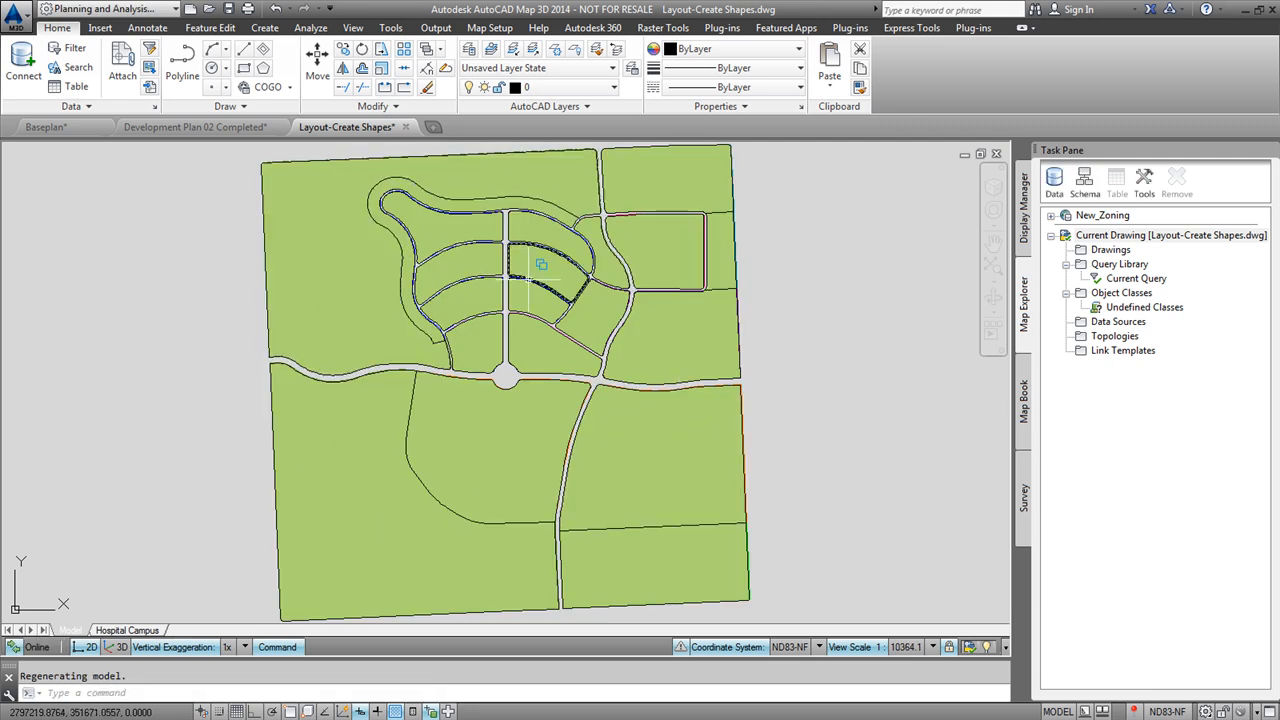
# Start a new theme for the New_Zoning layer's polygon style, based on the LAYER property.
pyautogui.click(1028, 232)
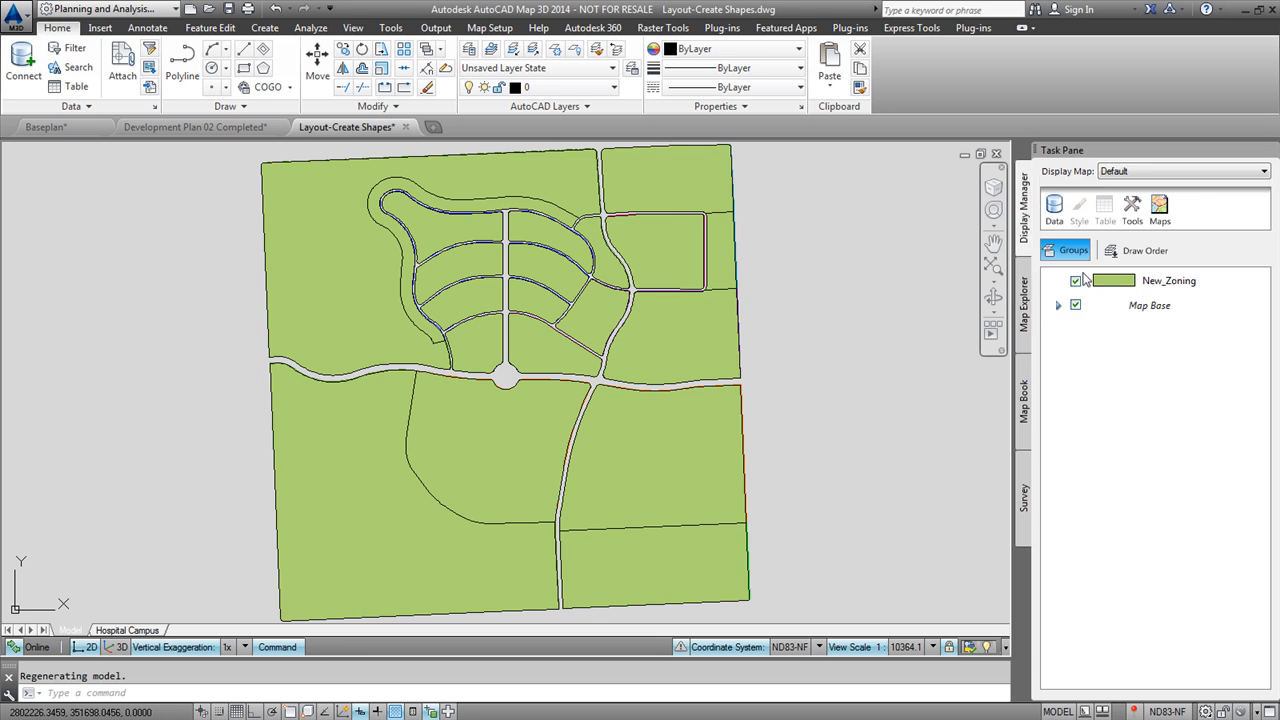
pyautogui.click(1138, 287)
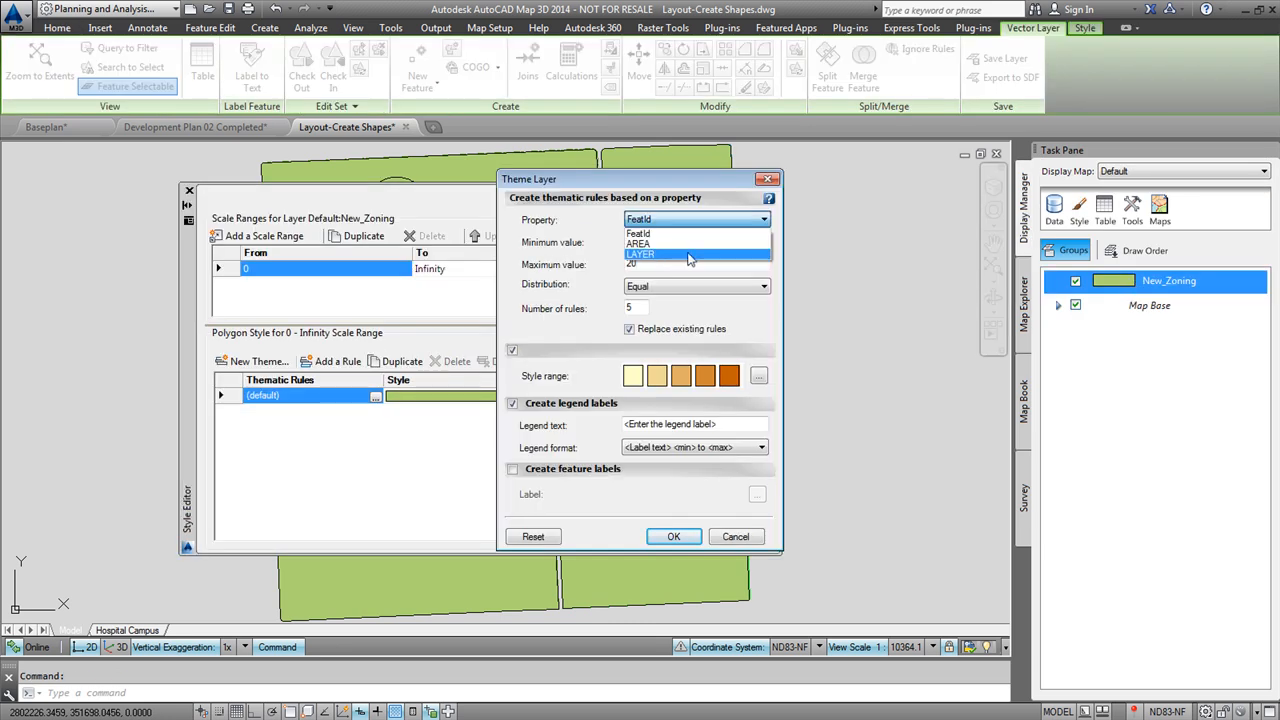
pyautogui.click(690, 256)
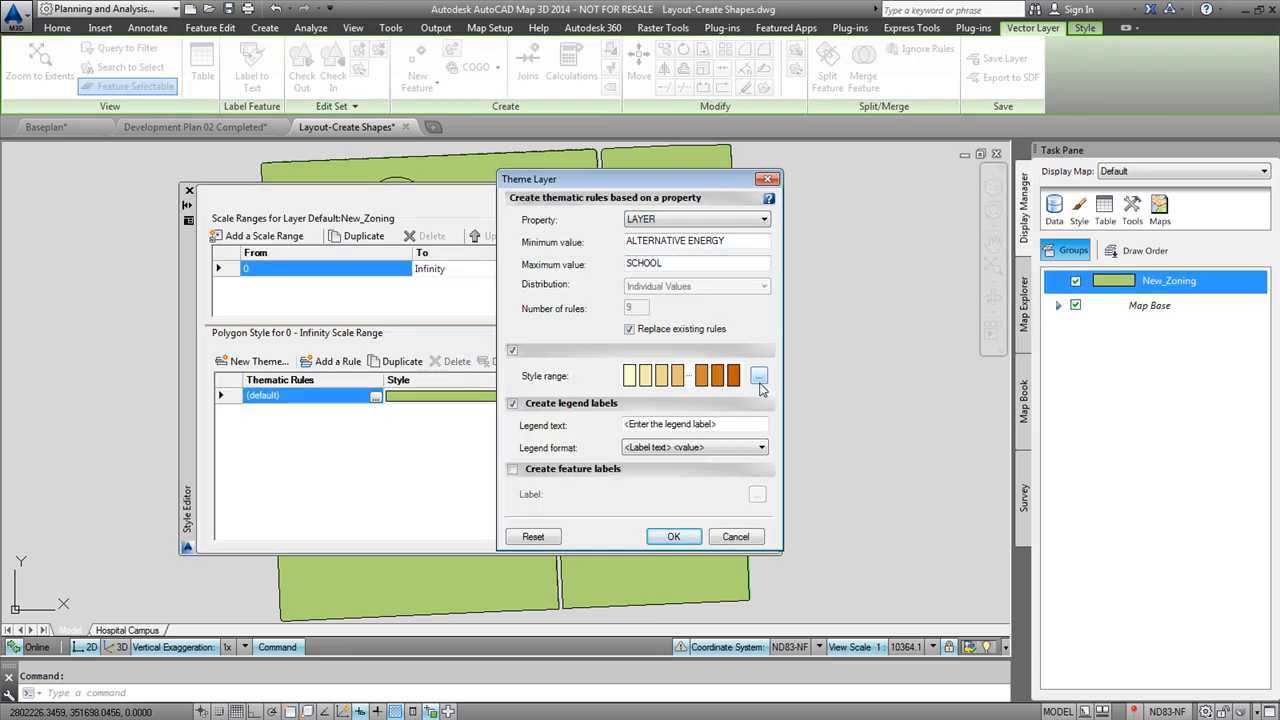
# Color the theme's fills with the Land Use 1 palette, apply the theme and close the Style Editor.
pyautogui.click(758, 375)
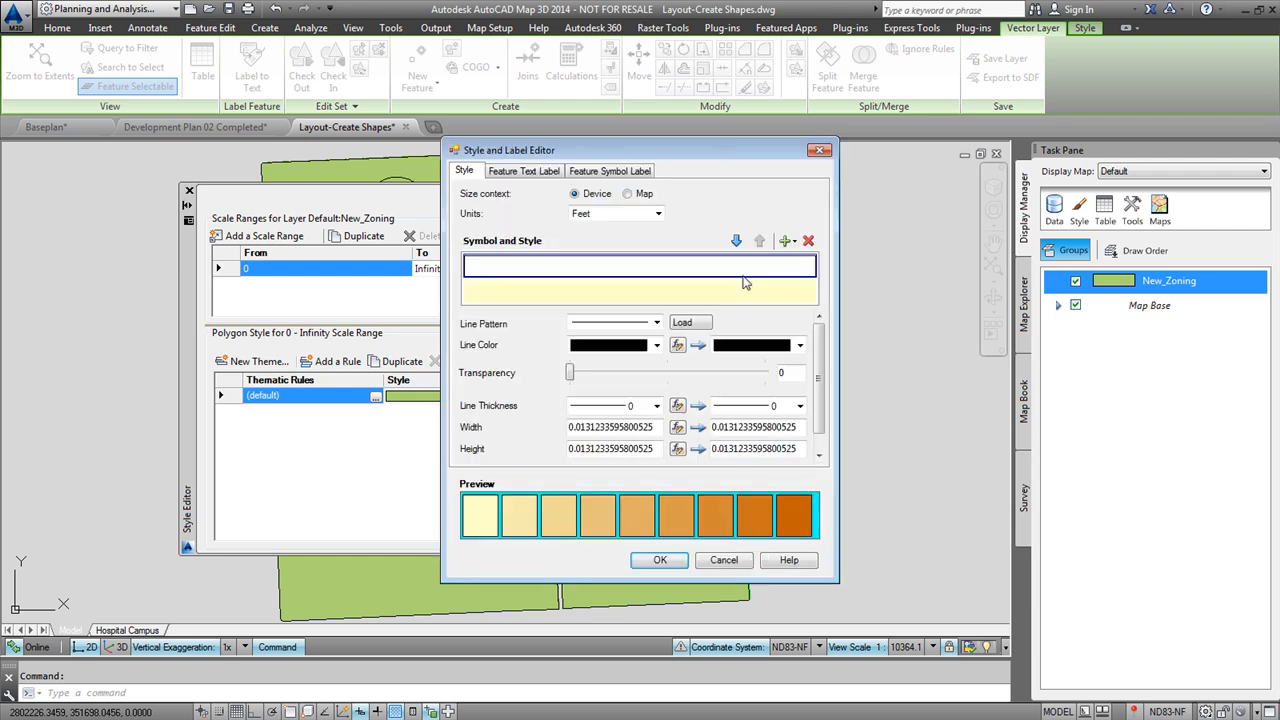
pyautogui.click(575, 292)
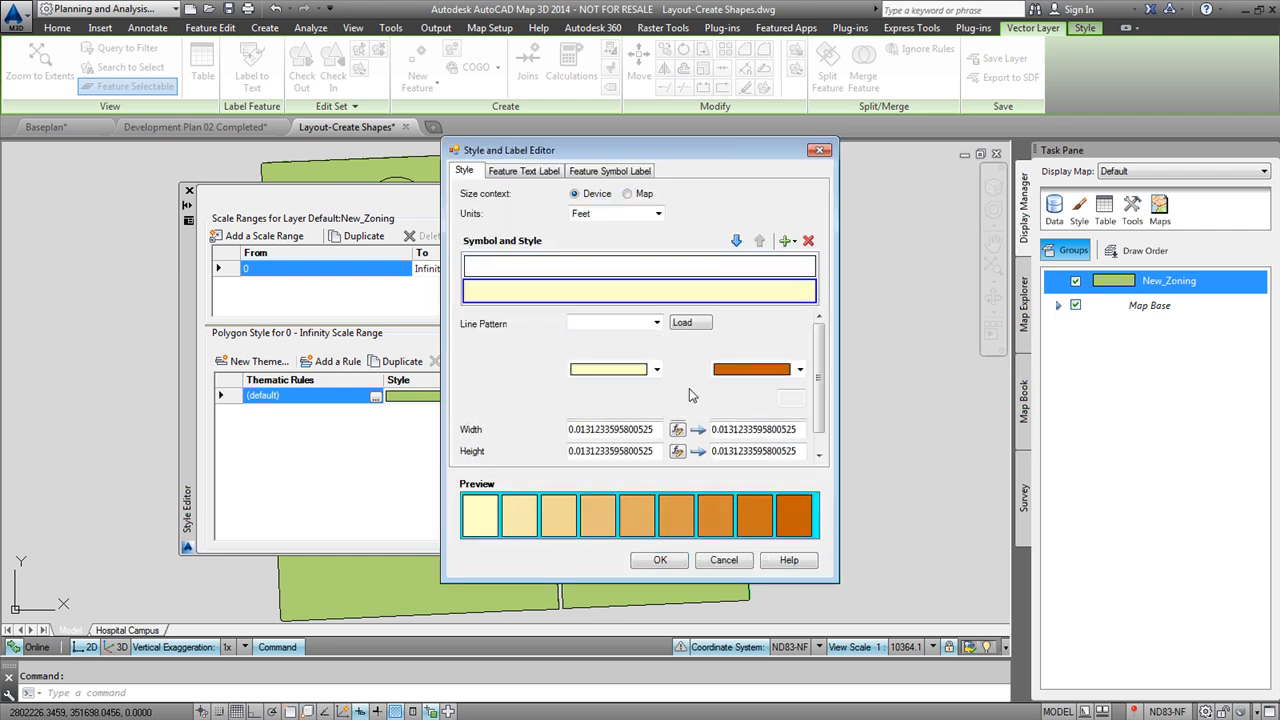
pyautogui.click(657, 346)
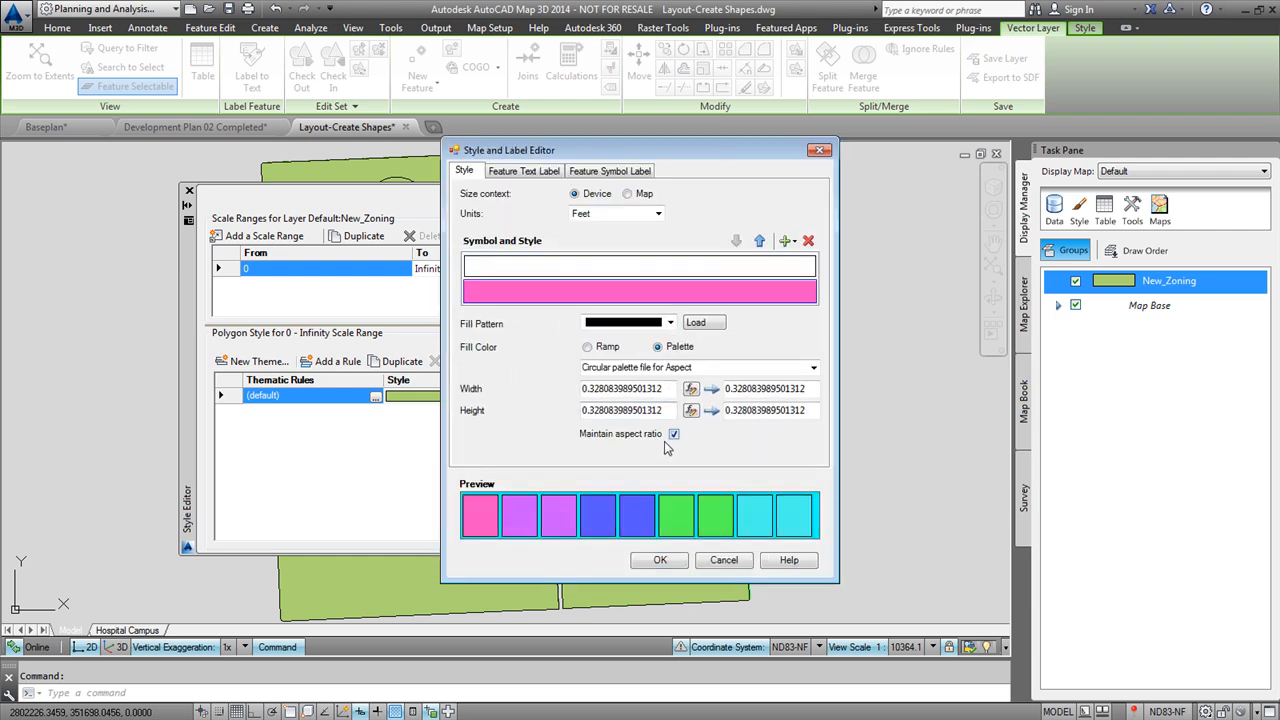
pyautogui.click(786, 367)
pyautogui.click(664, 545)
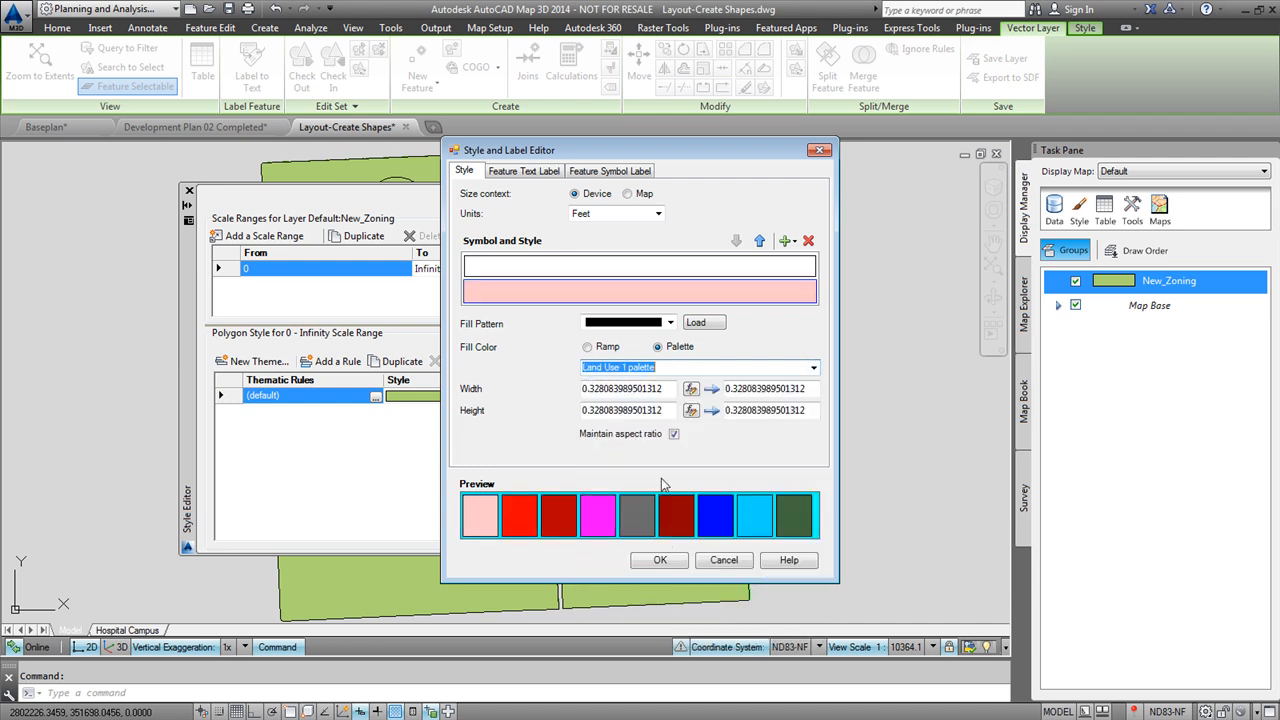
pyautogui.click(658, 566)
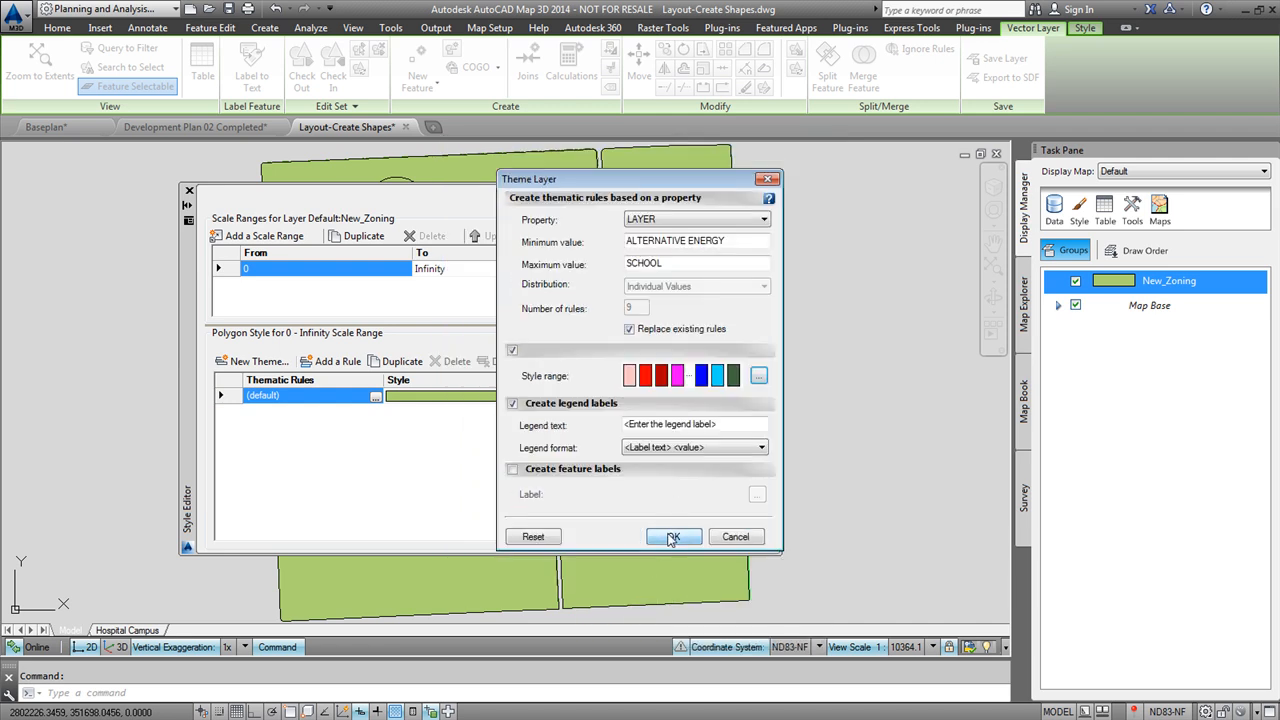
pyautogui.click(673, 537)
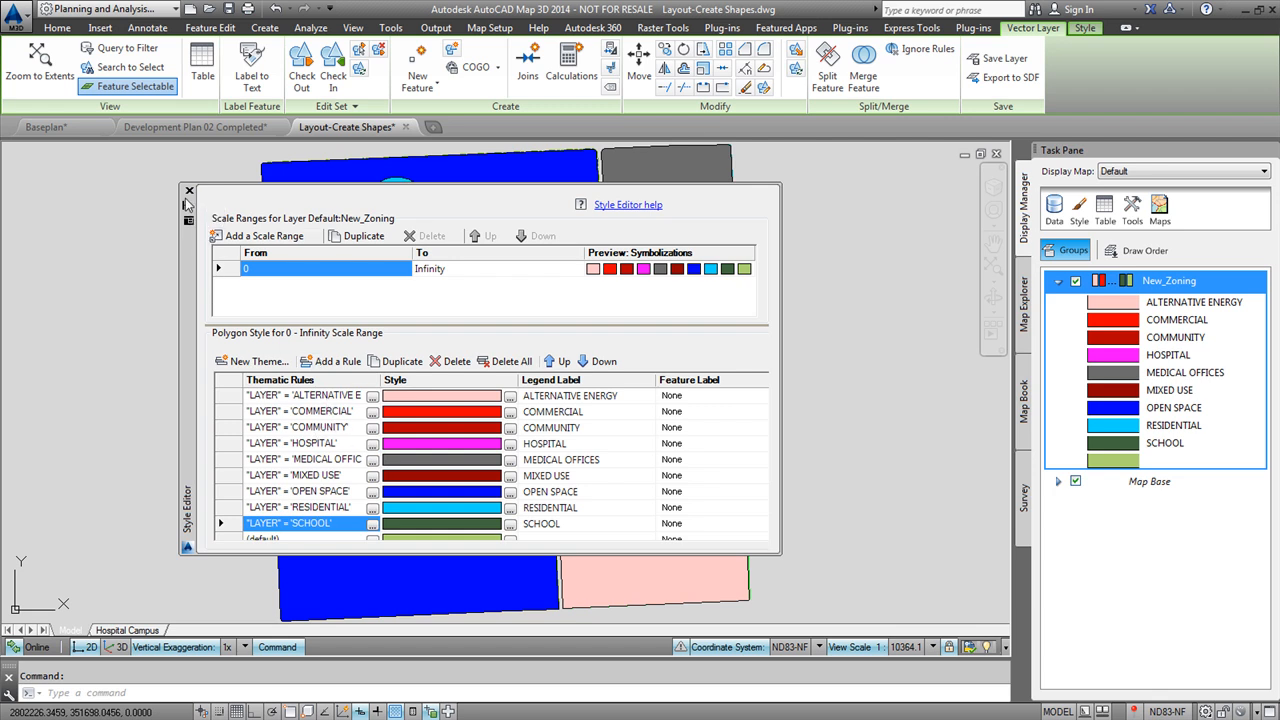
pyautogui.click(189, 190)
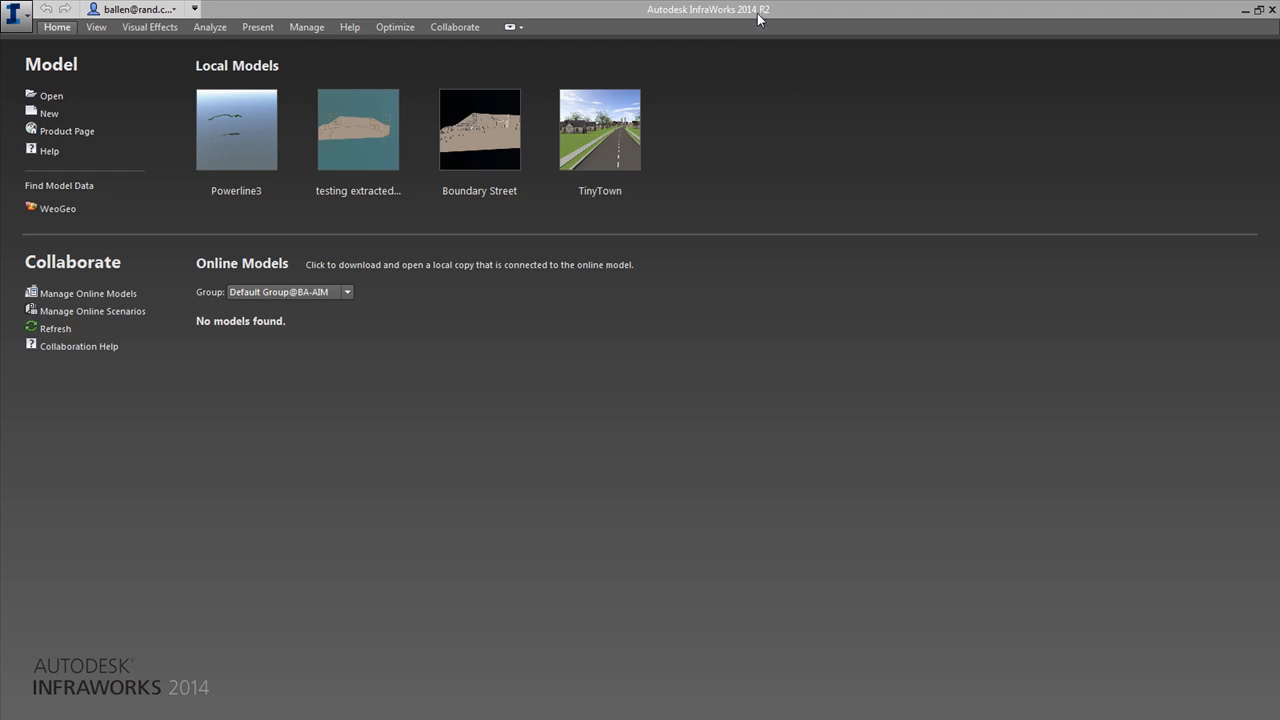
# In InfraWorks, start a new model named LandPlan, stored in the Site Dev project's _InfraWorks folder.
pyautogui.click(50, 113)
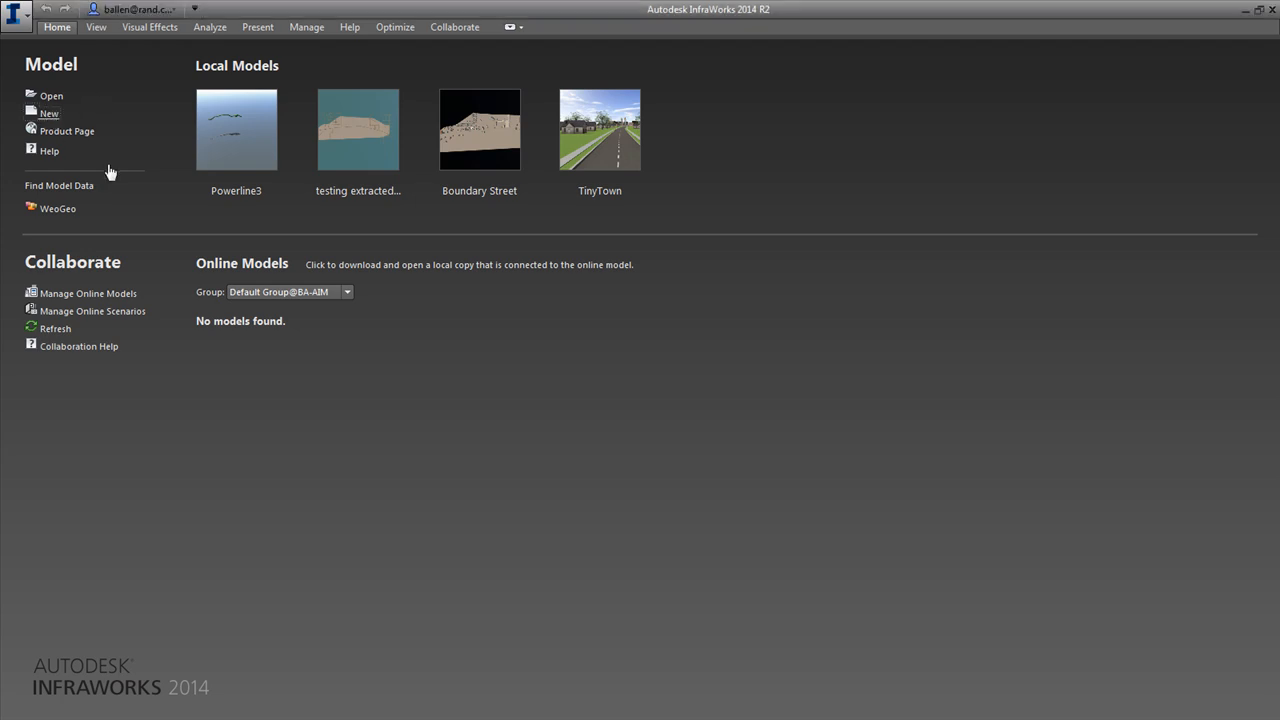
pyautogui.click(609, 209)
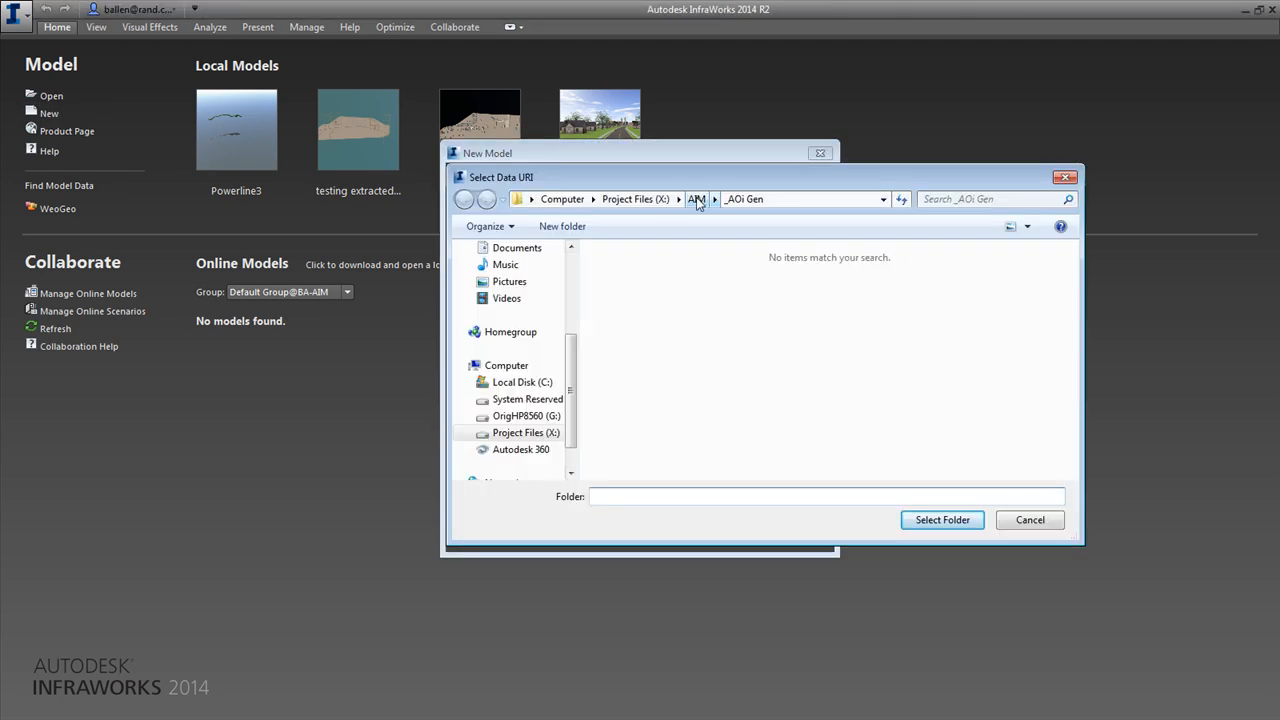
pyautogui.click(528, 434)
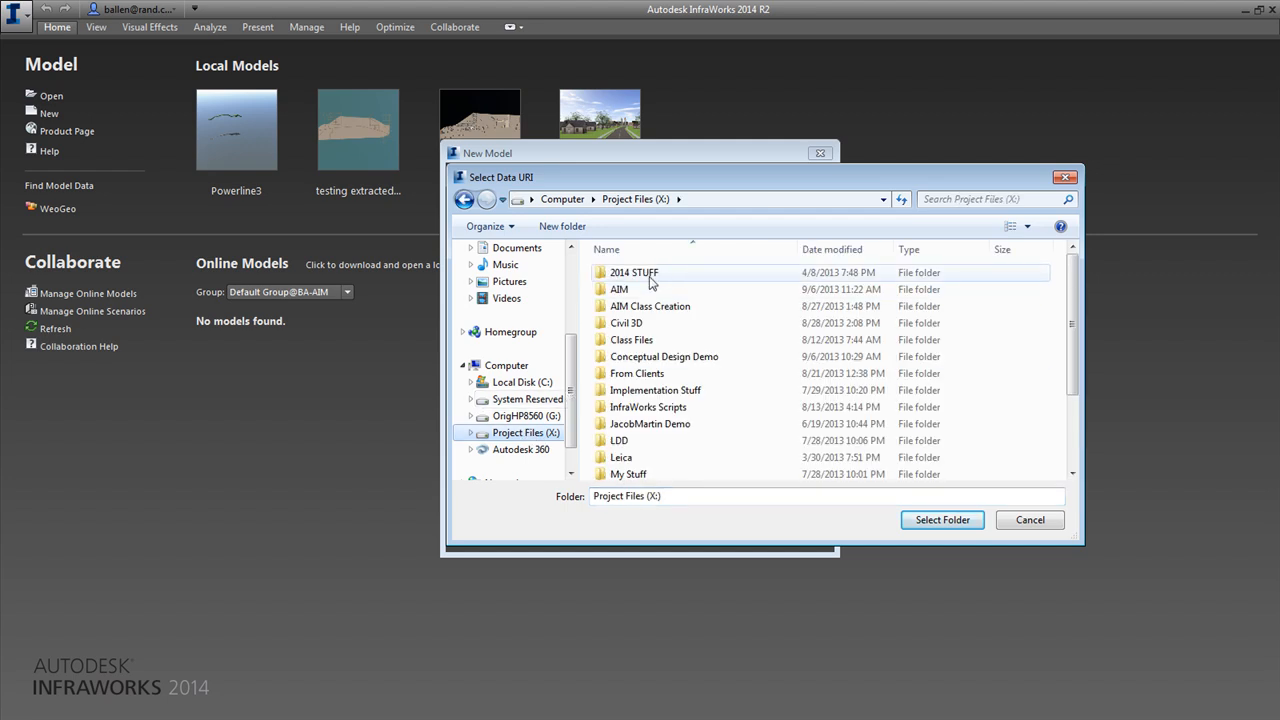
pyautogui.click(638, 358)
pyautogui.doubleClick(638, 358)
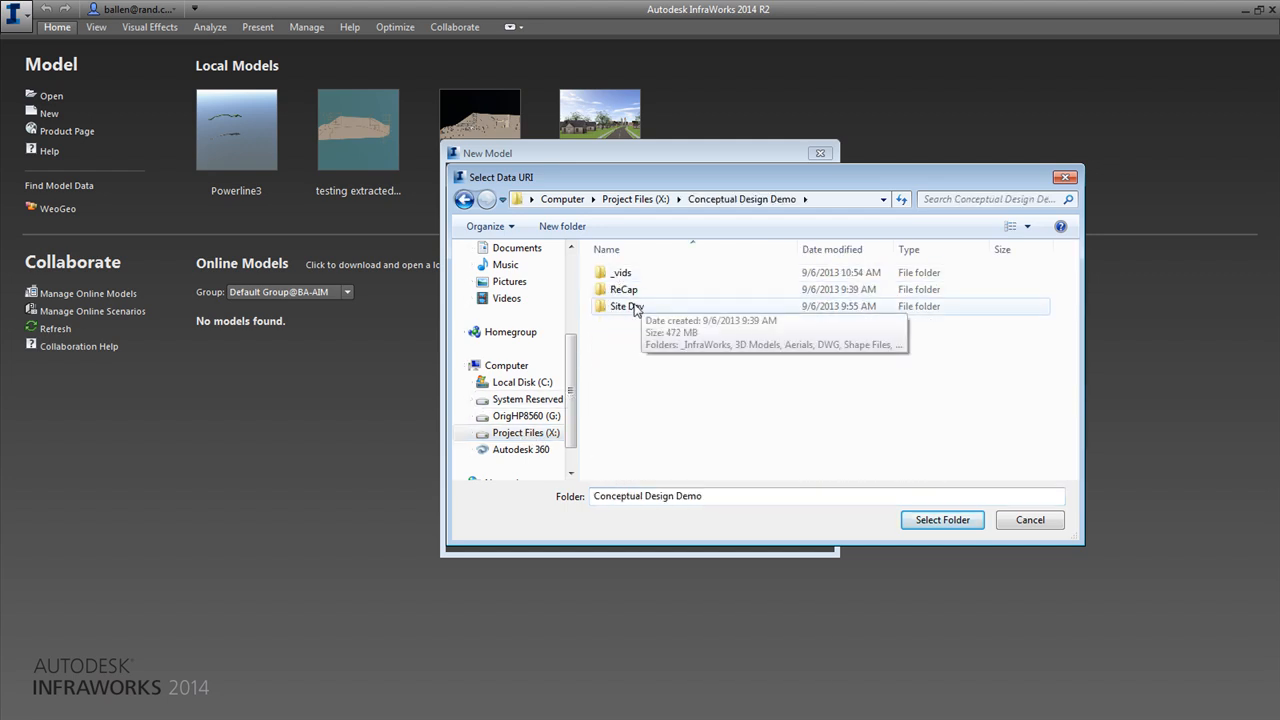
pyautogui.doubleClick(628, 306)
pyautogui.click(632, 276)
pyautogui.doubleClick(632, 274)
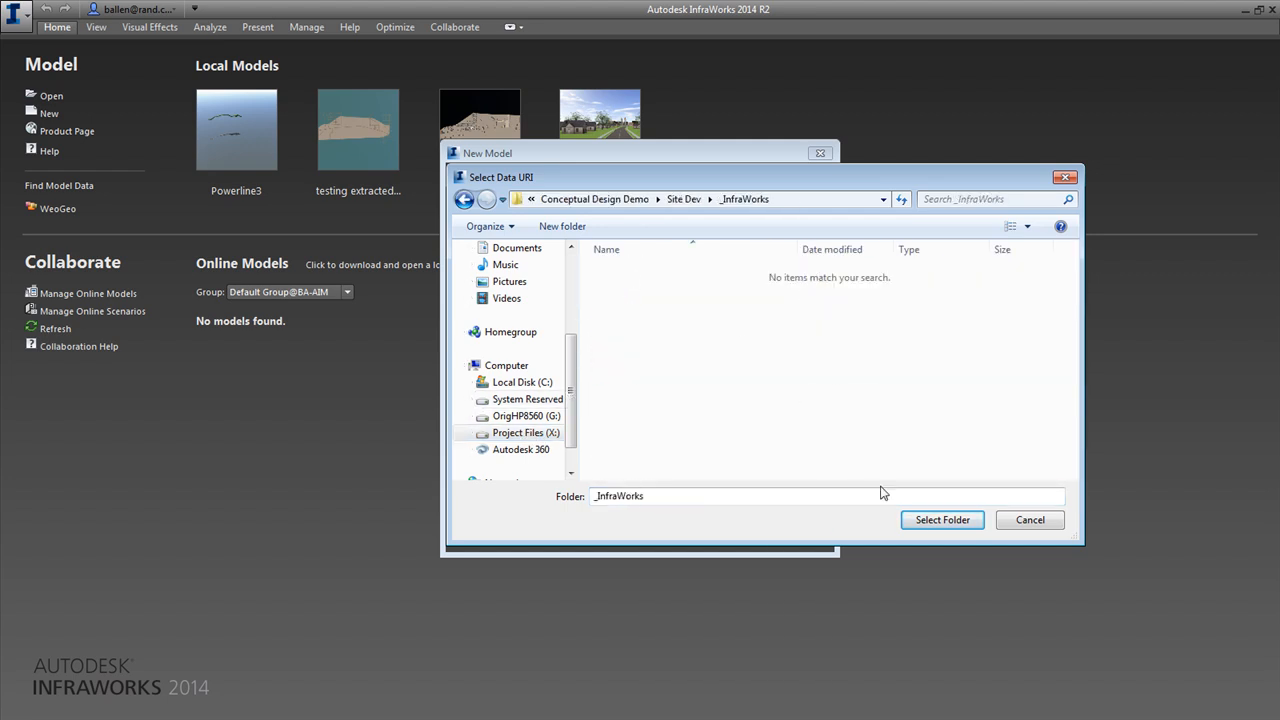
pyautogui.click(942, 519)
pyautogui.click(557, 234)
pyautogui.write('LandPlan')
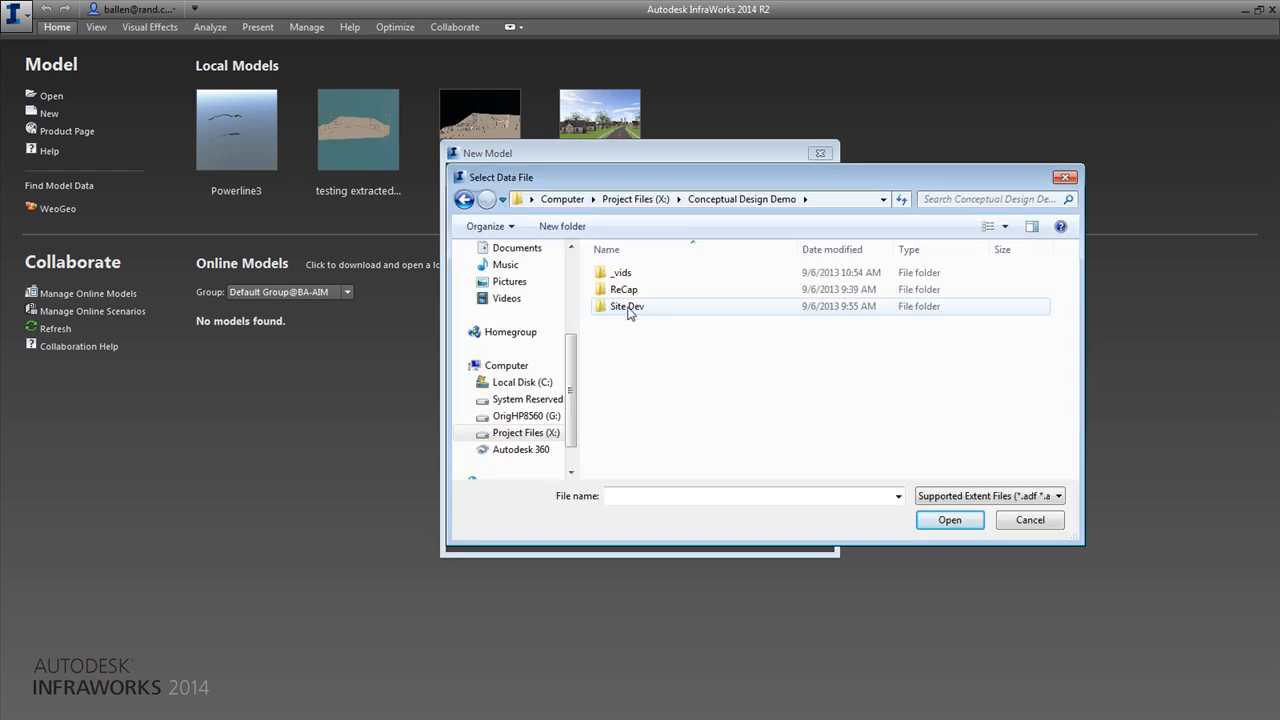
# Load the model extent from Concept 2.tif in the Site Dev project's Sketches folder.
pyautogui.doubleClick(632, 306)
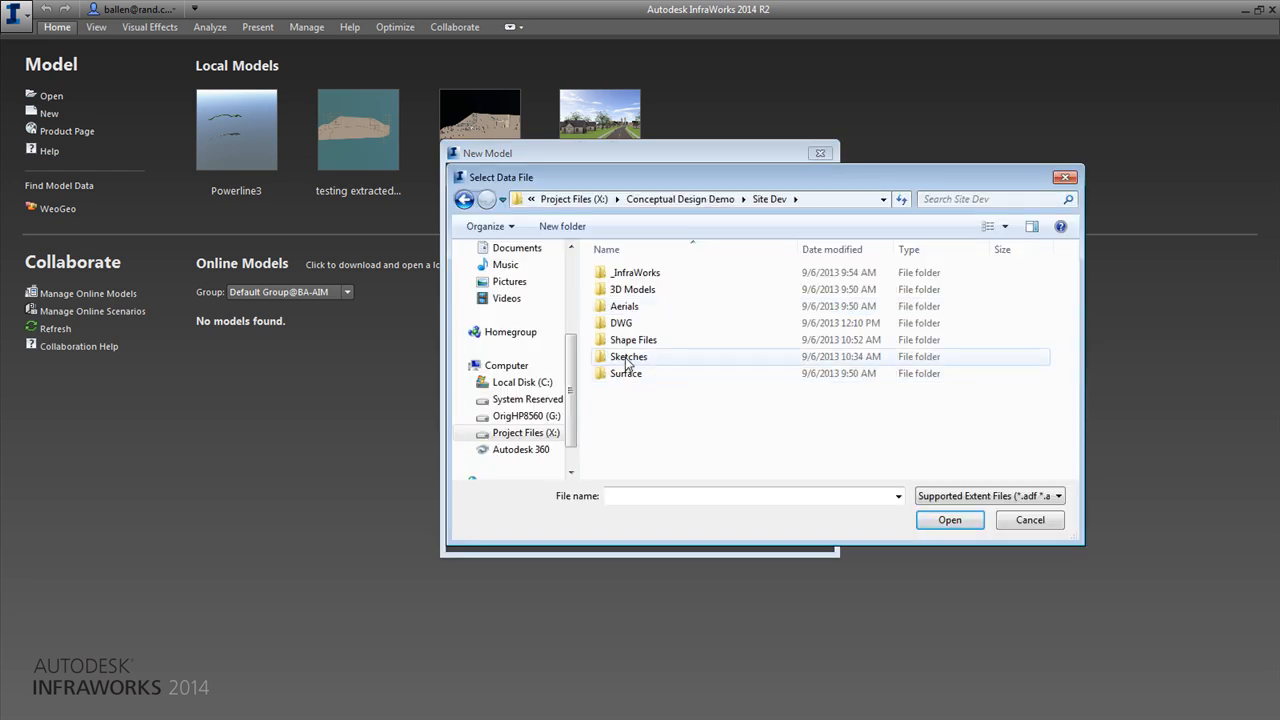
pyautogui.doubleClick(627, 358)
pyautogui.click(755, 318)
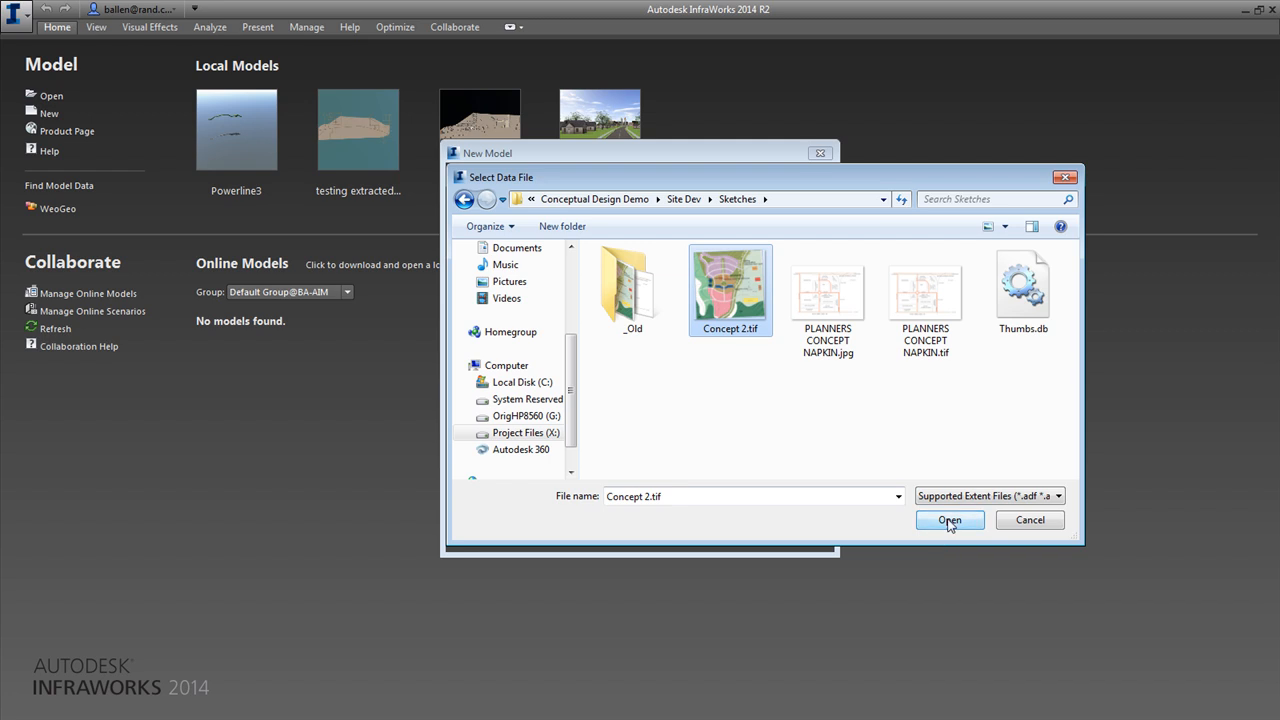
pyautogui.click(949, 520)
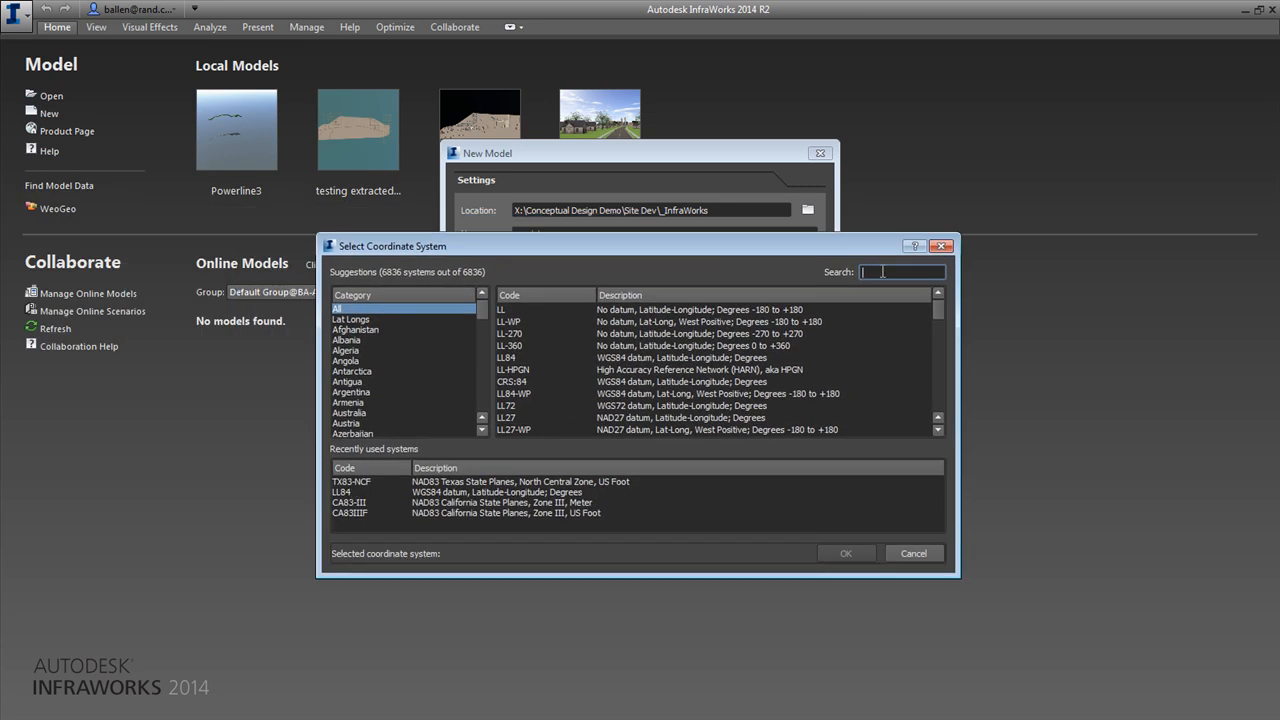
# Assign the ND83-NF coordinate system to the extent file and create the model.
pyautogui.write('nd')
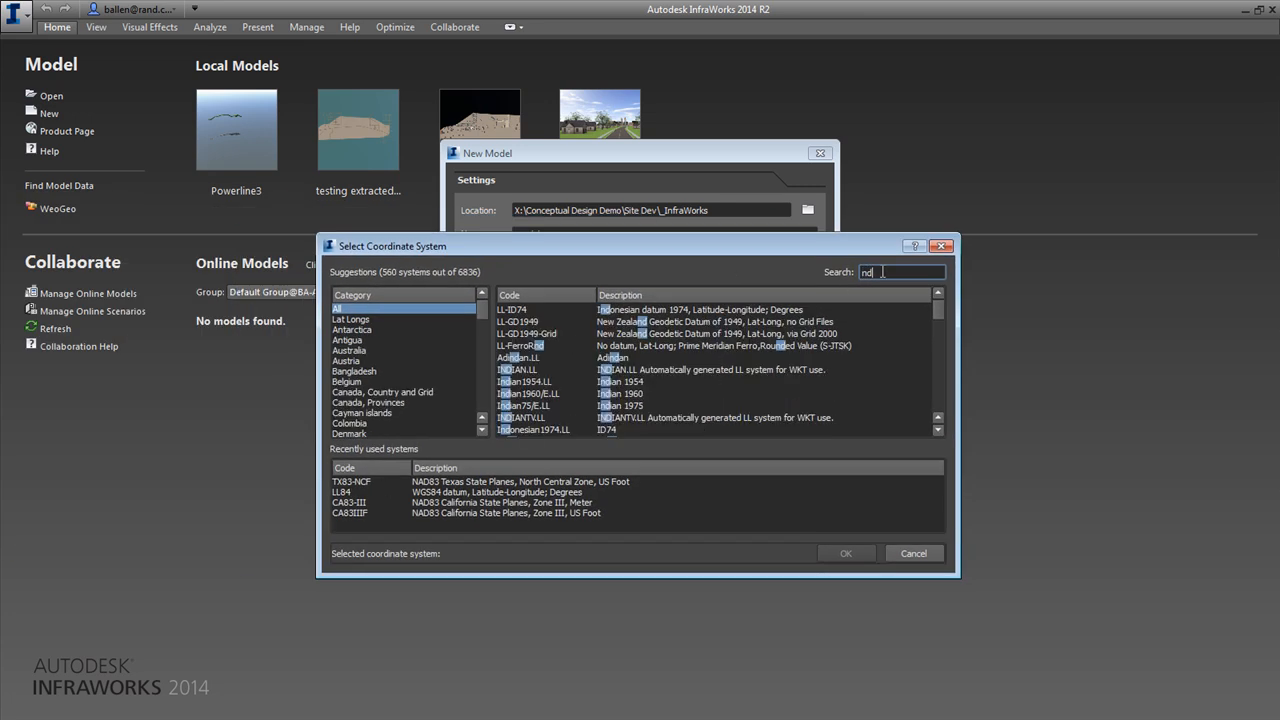
pyautogui.write('83')
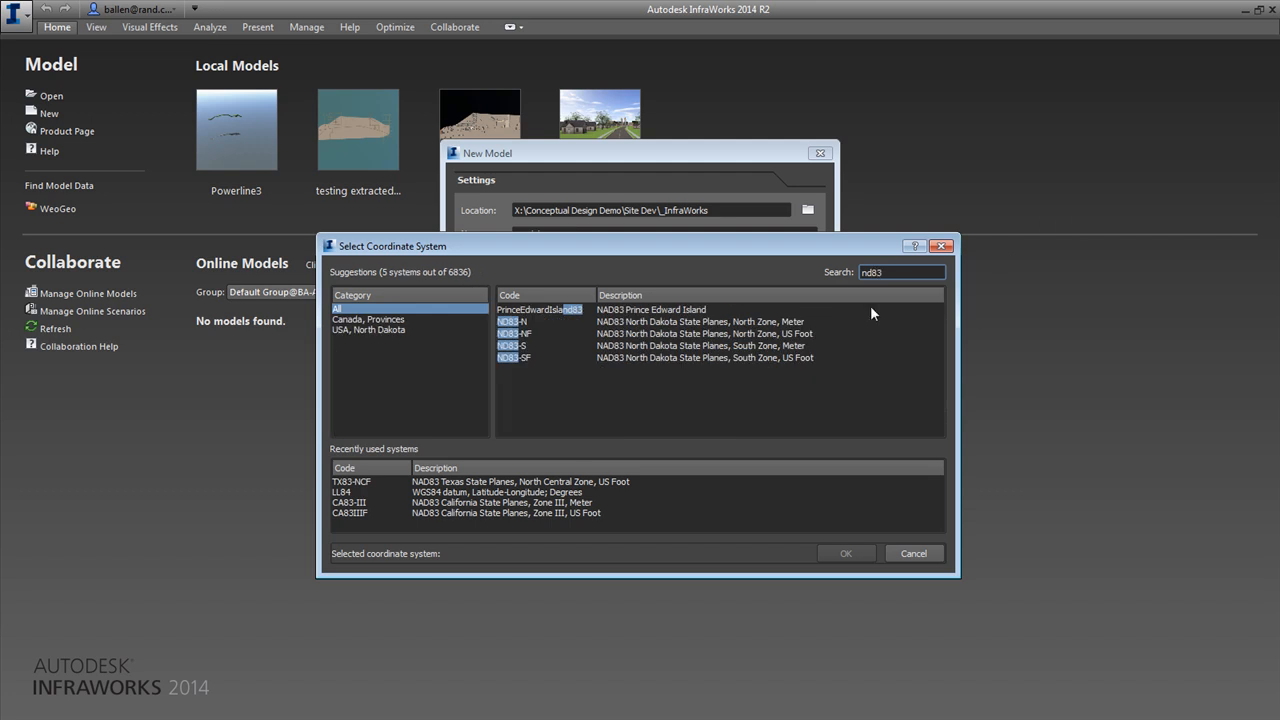
pyautogui.doubleClick(521, 334)
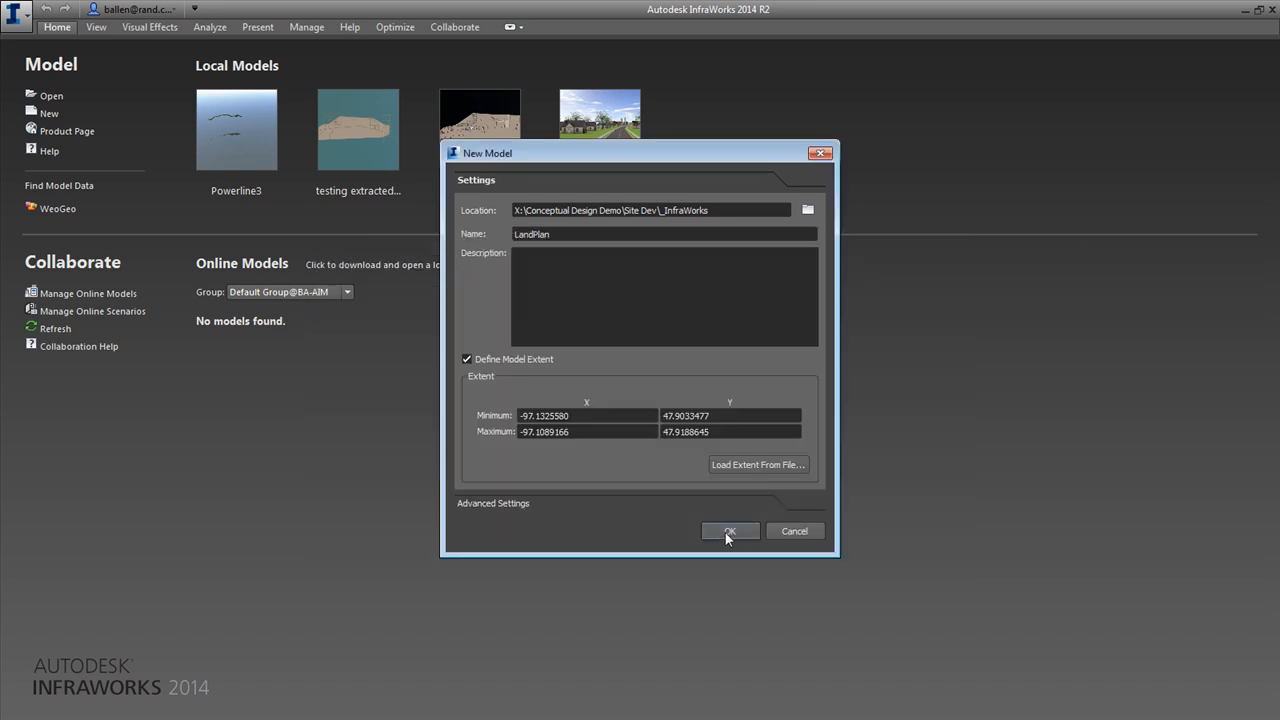
pyautogui.click(724, 534)
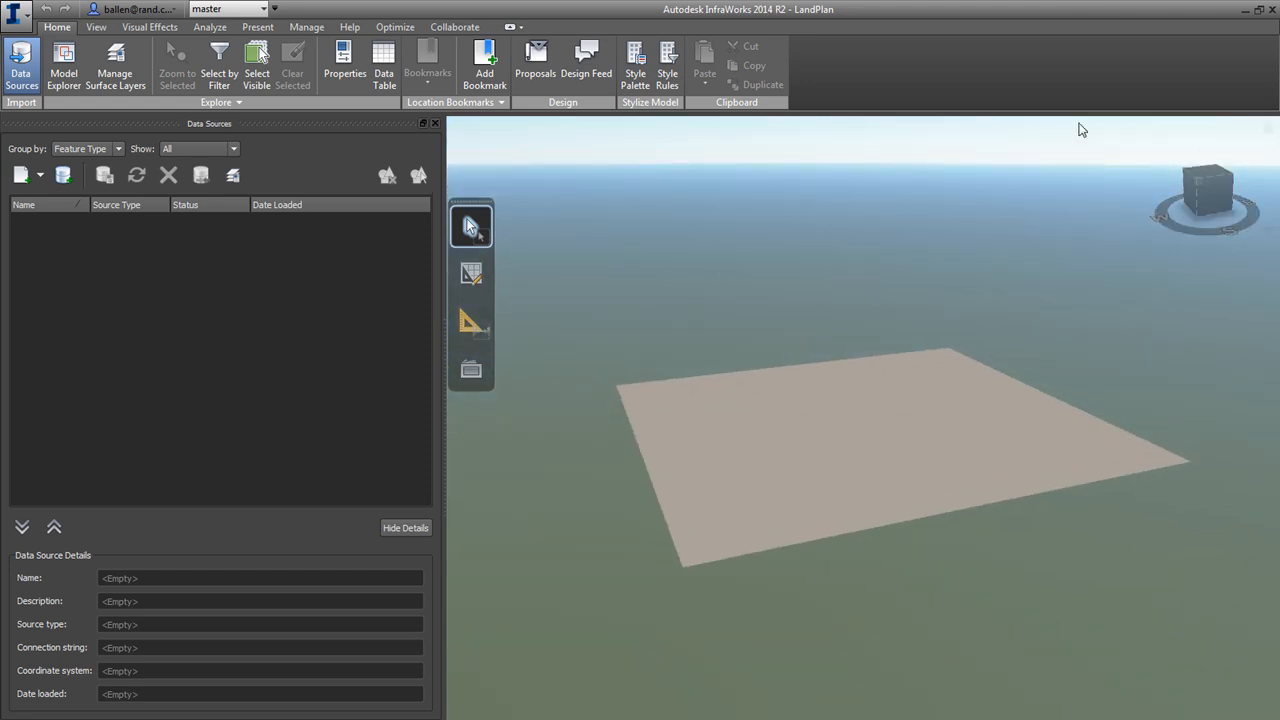
# Examine the file types available as data sources, and bring up the Site Dev project folder in Windows Explorer.
pyautogui.click(40, 175)
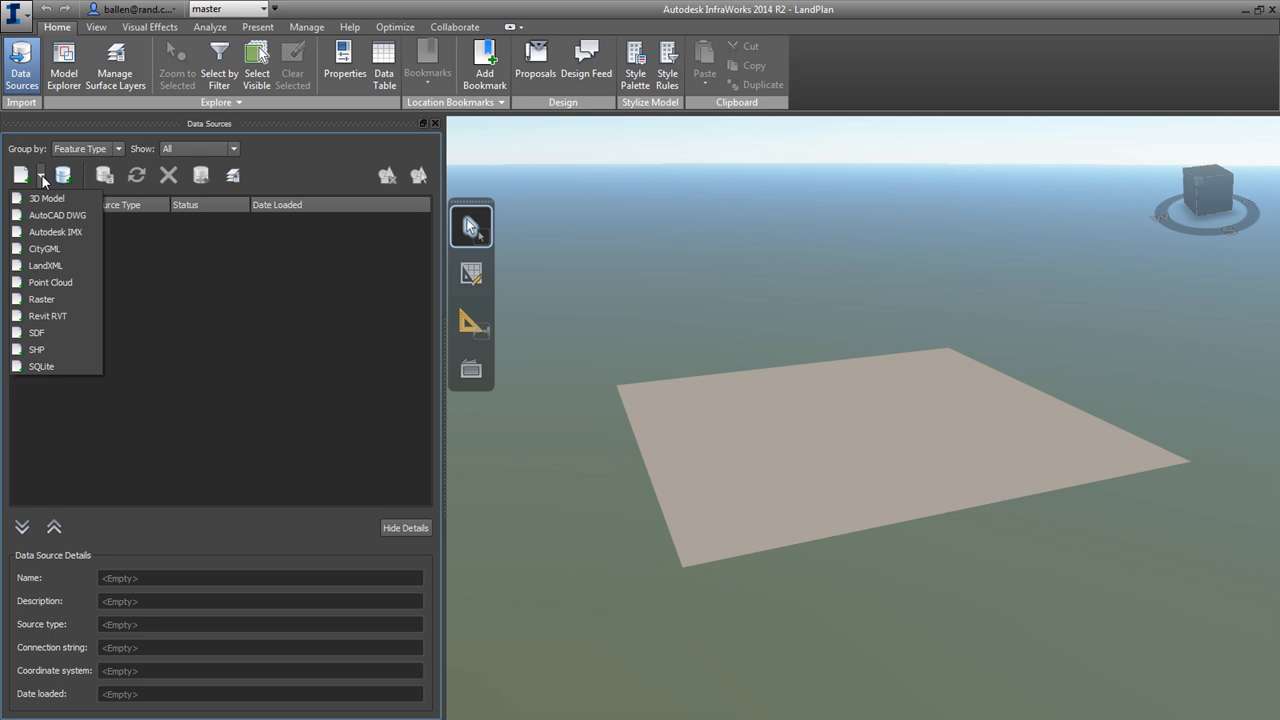
pyautogui.click(87, 235)
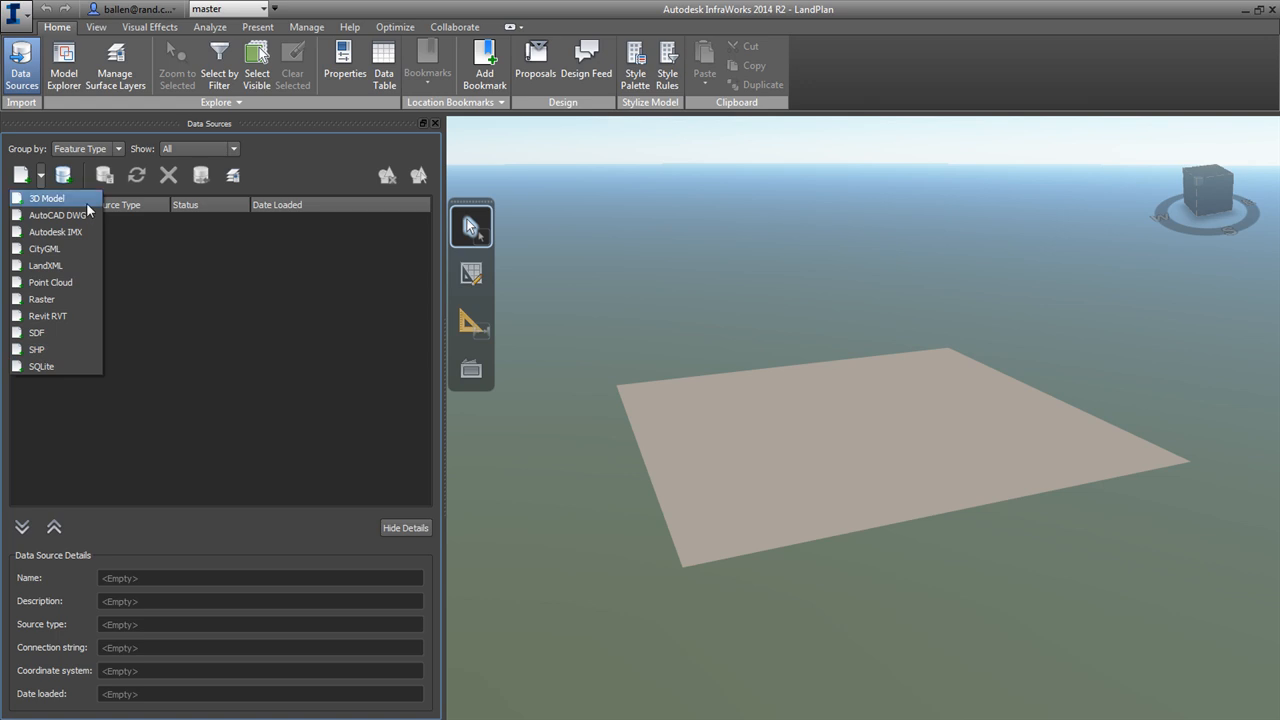
pyautogui.click(209, 459)
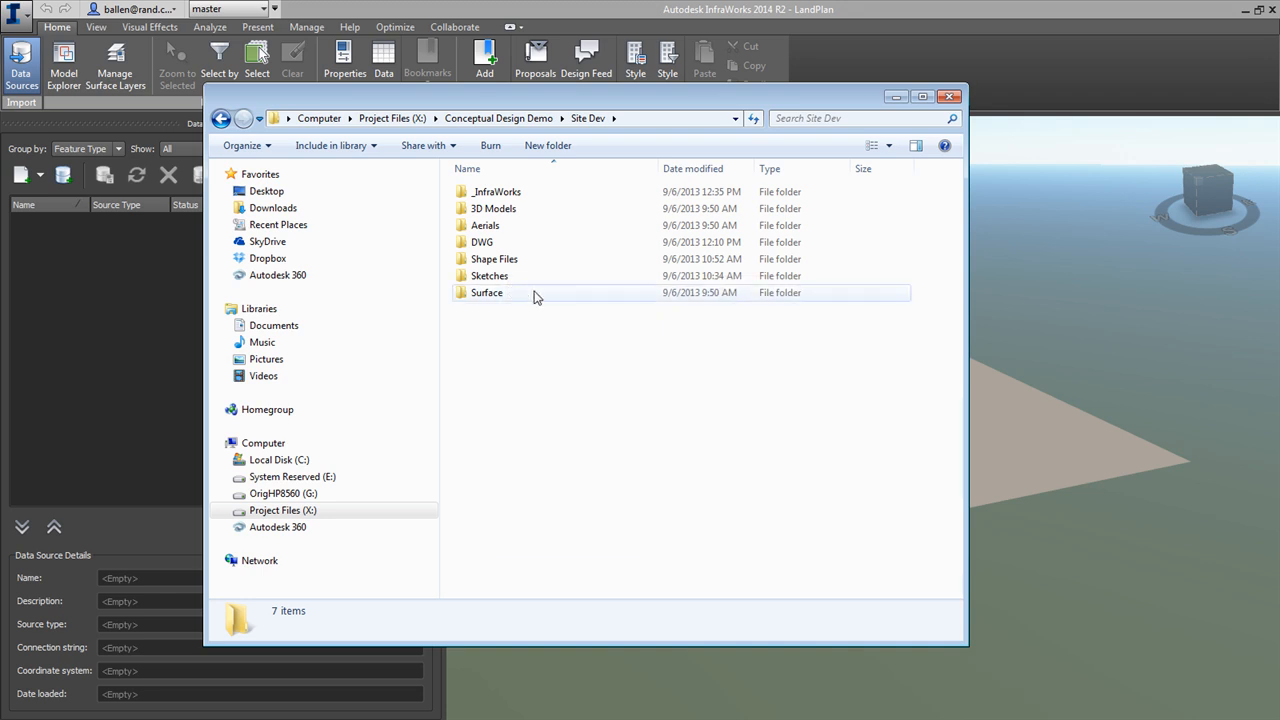
# Add ExistingSurface.xml from the project's Surface folder to the LandPlan model as a terrain data source.
pyautogui.doubleClick(532, 292)
pyautogui.click(510, 209)
pyautogui.moveTo(502, 210); pyautogui.dragTo(1052, 430)
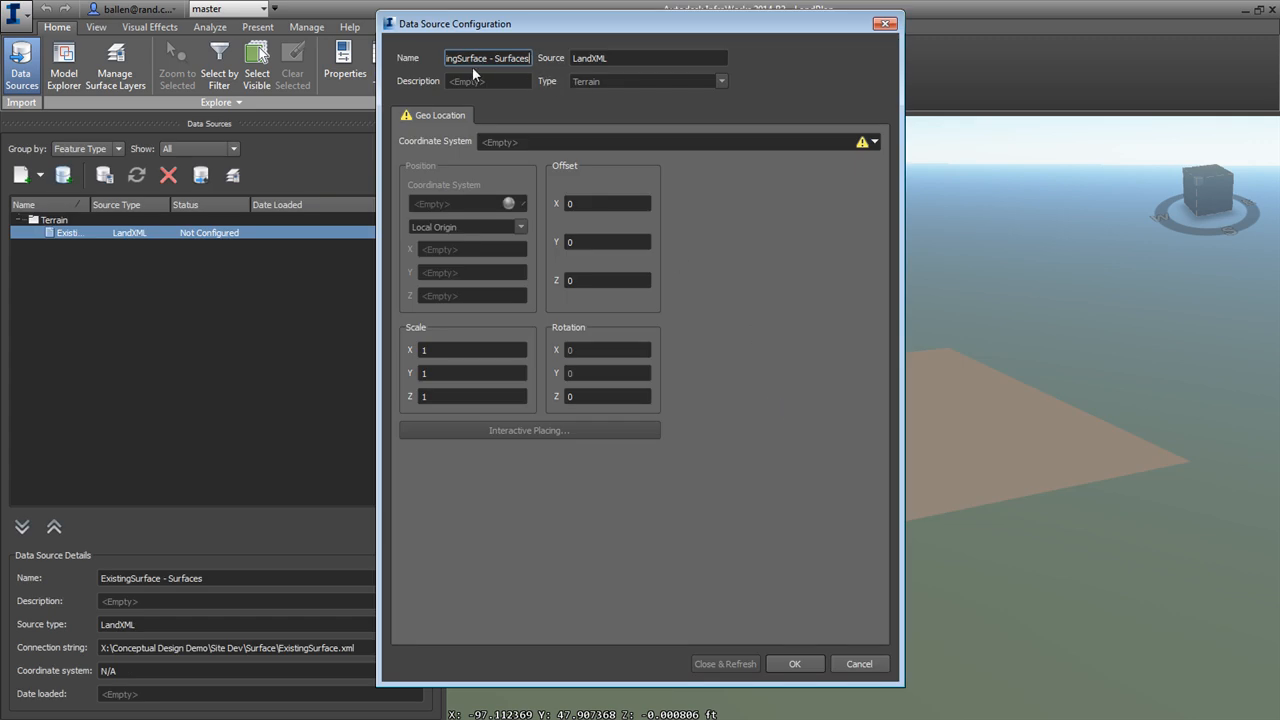
# Assign the ND83-NF coordinate system to the existing surface source and load the terrain into the model.
pyautogui.click(874, 141)
pyautogui.click(882, 163)
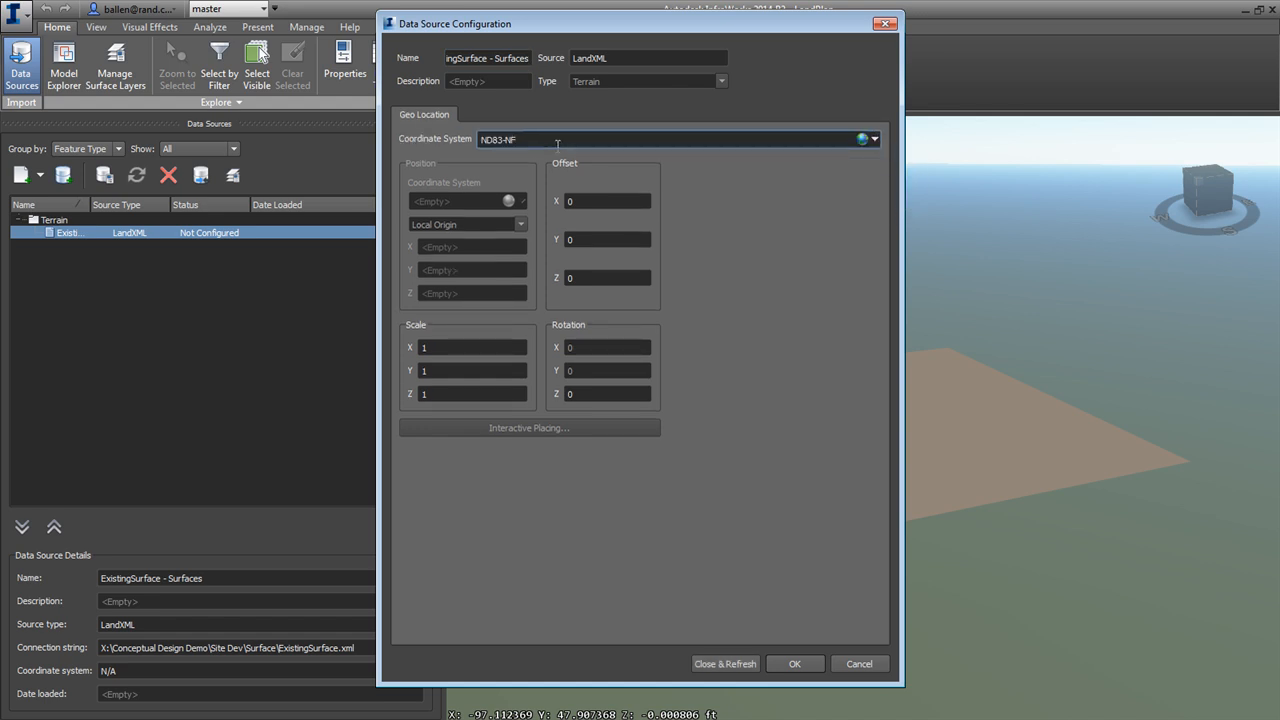
pyautogui.click(728, 665)
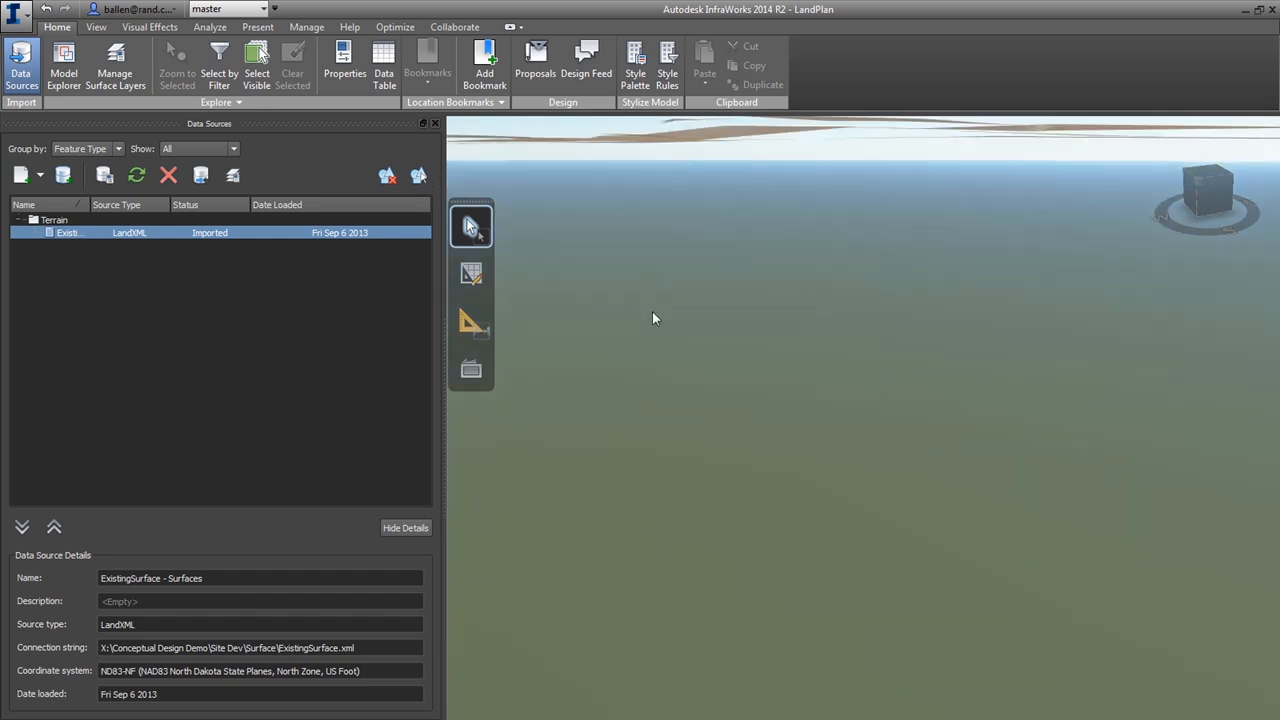
pyautogui.moveTo(687, 336); pyautogui.dragTo(716, 307)
pyautogui.scroll(3, 659, 260)
pyautogui.scroll(3, 659, 260)
pyautogui.moveTo(712, 374); pyautogui.dragTo(654, 363)
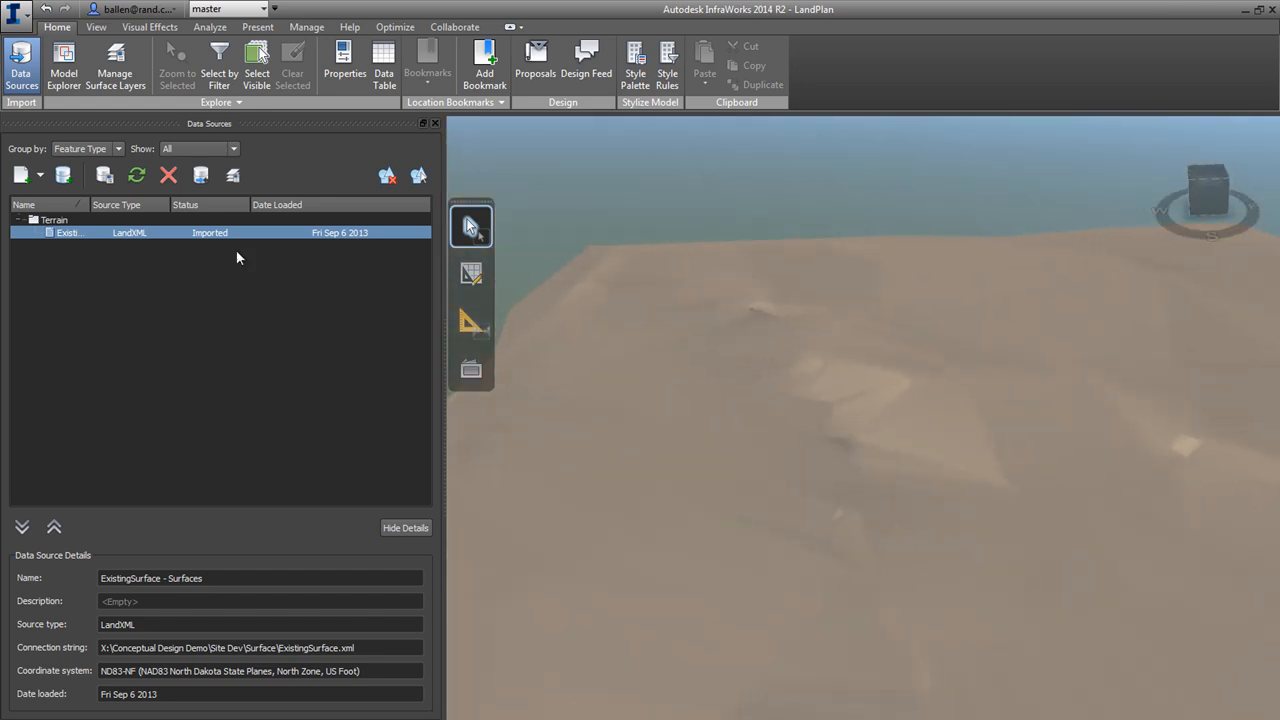
# Add the four 1515112 aerial TIF images (ne, nw, se, sw) from the project's Aerials folder as a raster data source.
pyautogui.click(41, 178)
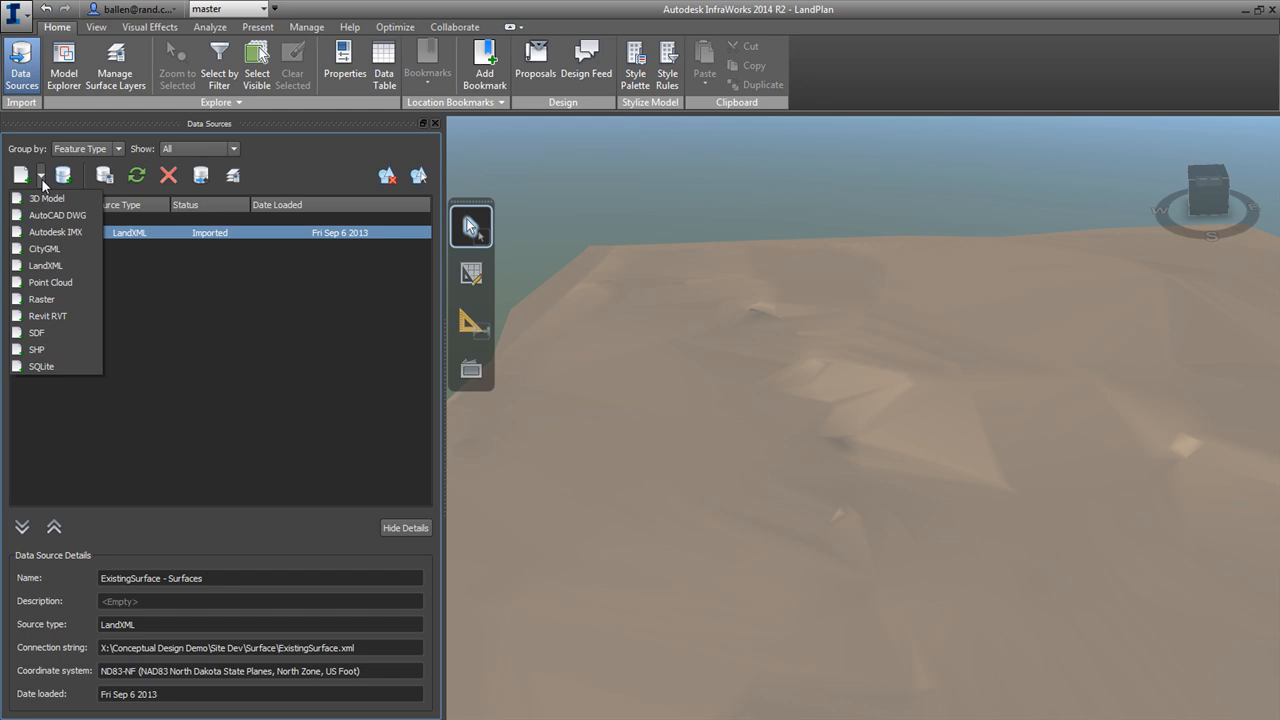
pyautogui.click(41, 299)
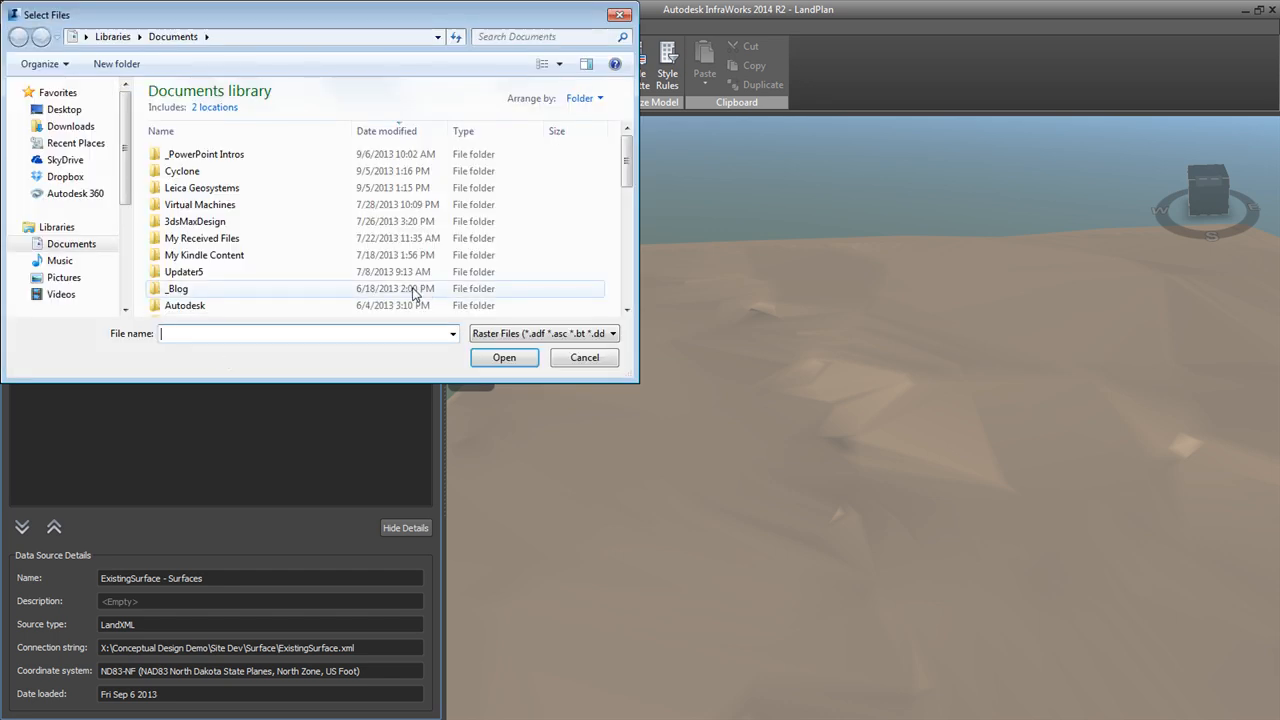
pyautogui.moveTo(128, 166); pyautogui.dragTo(128, 290)
pyautogui.click(80, 238)
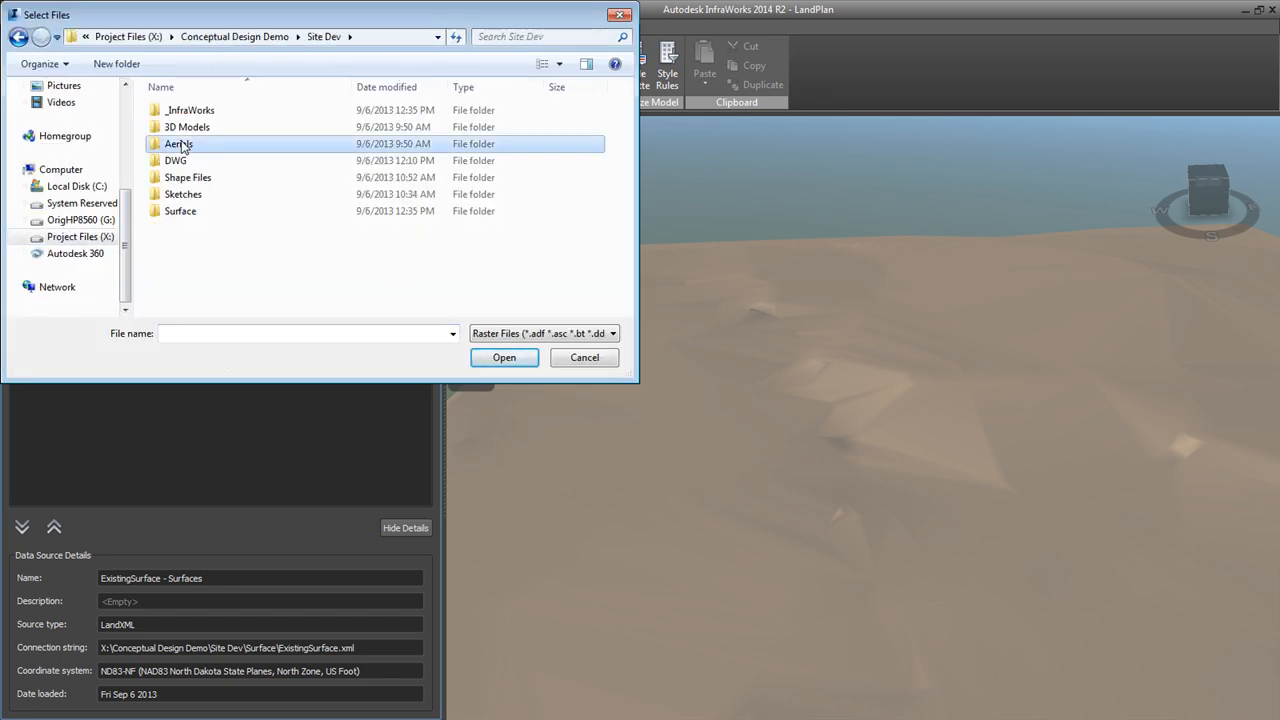
pyautogui.doubleClick(186, 142)
pyautogui.click(198, 127)
pyautogui.keyDown('shift'); pyautogui.click(499, 126); pyautogui.keyUp('shift')
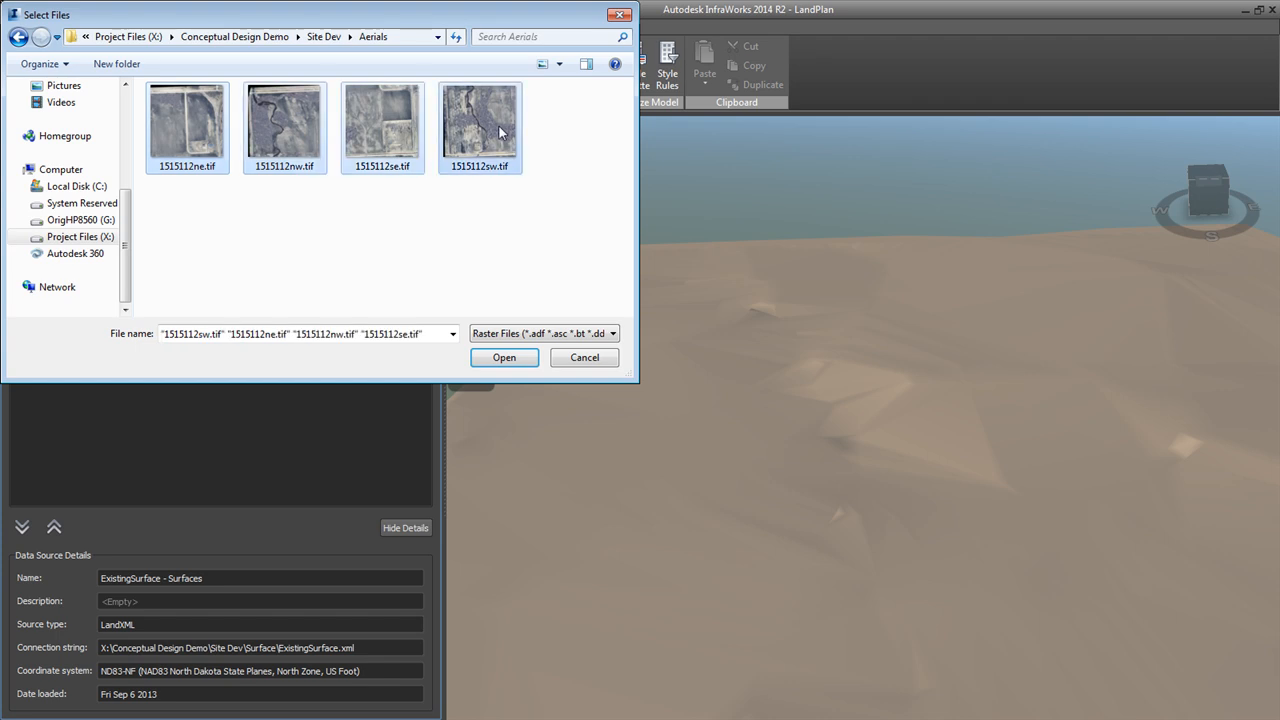
pyautogui.click(505, 355)
# Configure the Aerials raster with the ND83-NF coordinate system, choose its classification, and load it into the model.
pyautogui.click(100, 233)
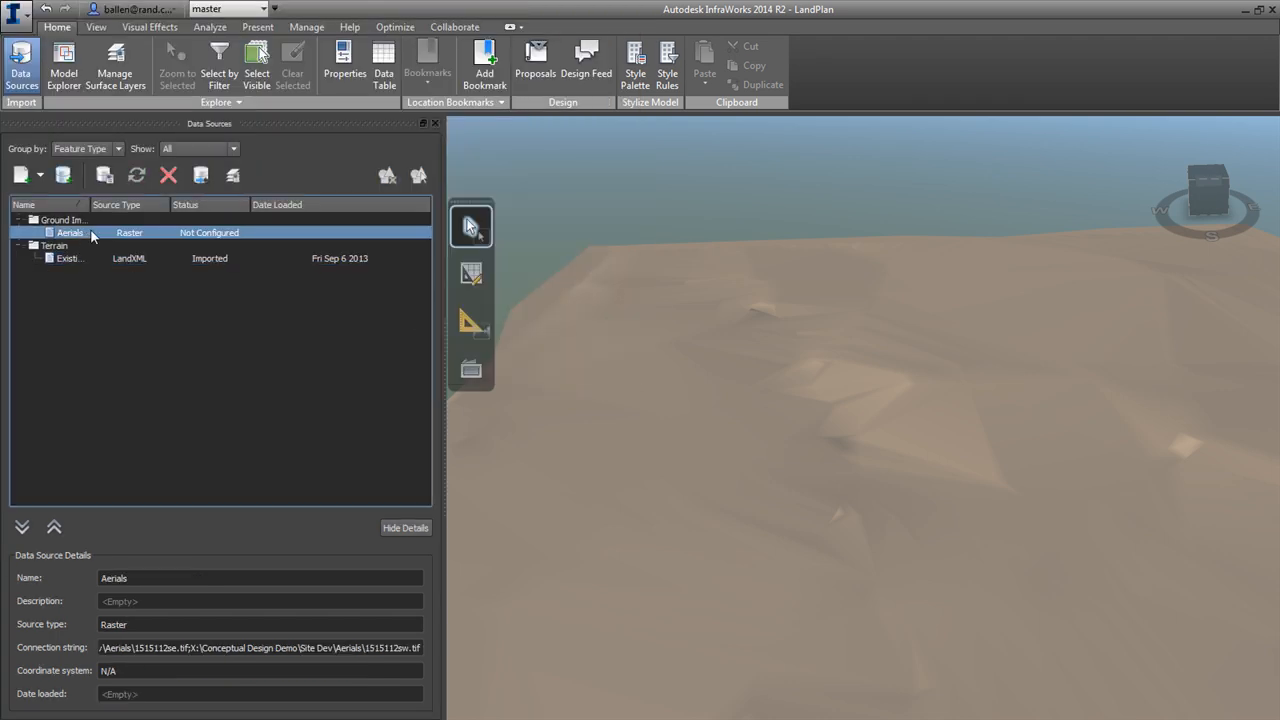
pyautogui.doubleClick(103, 231)
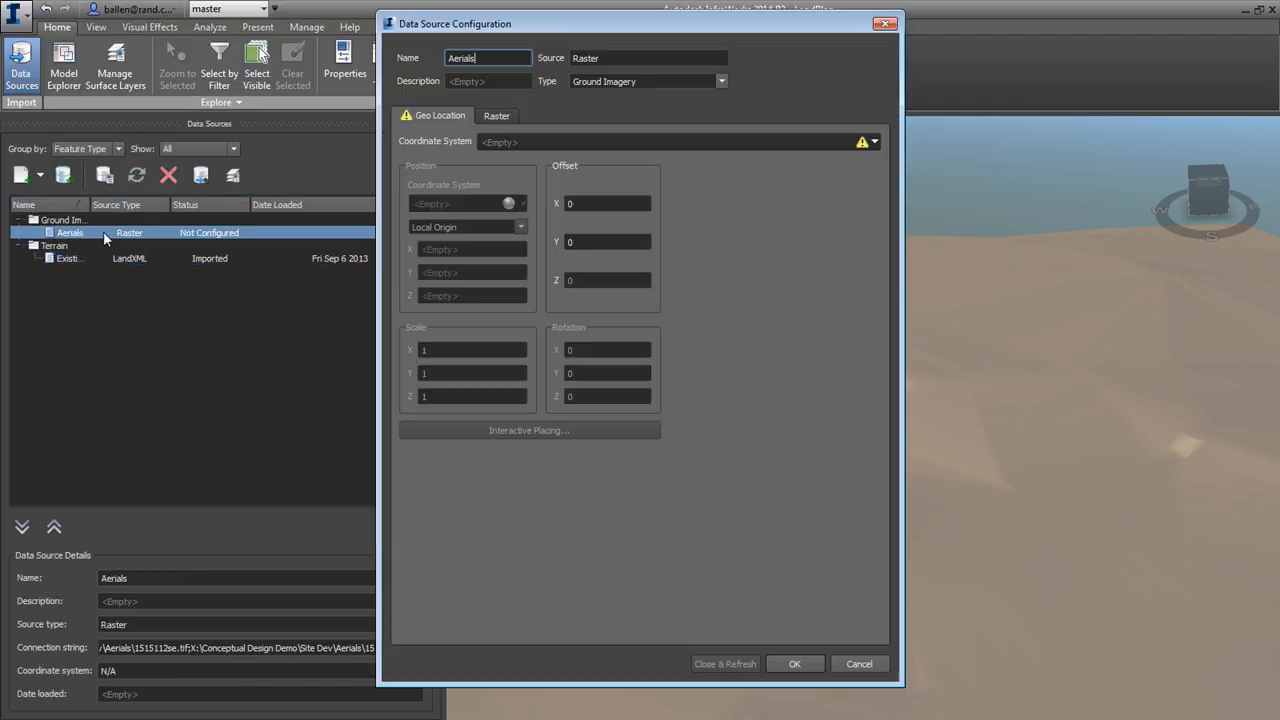
pyautogui.click(876, 145)
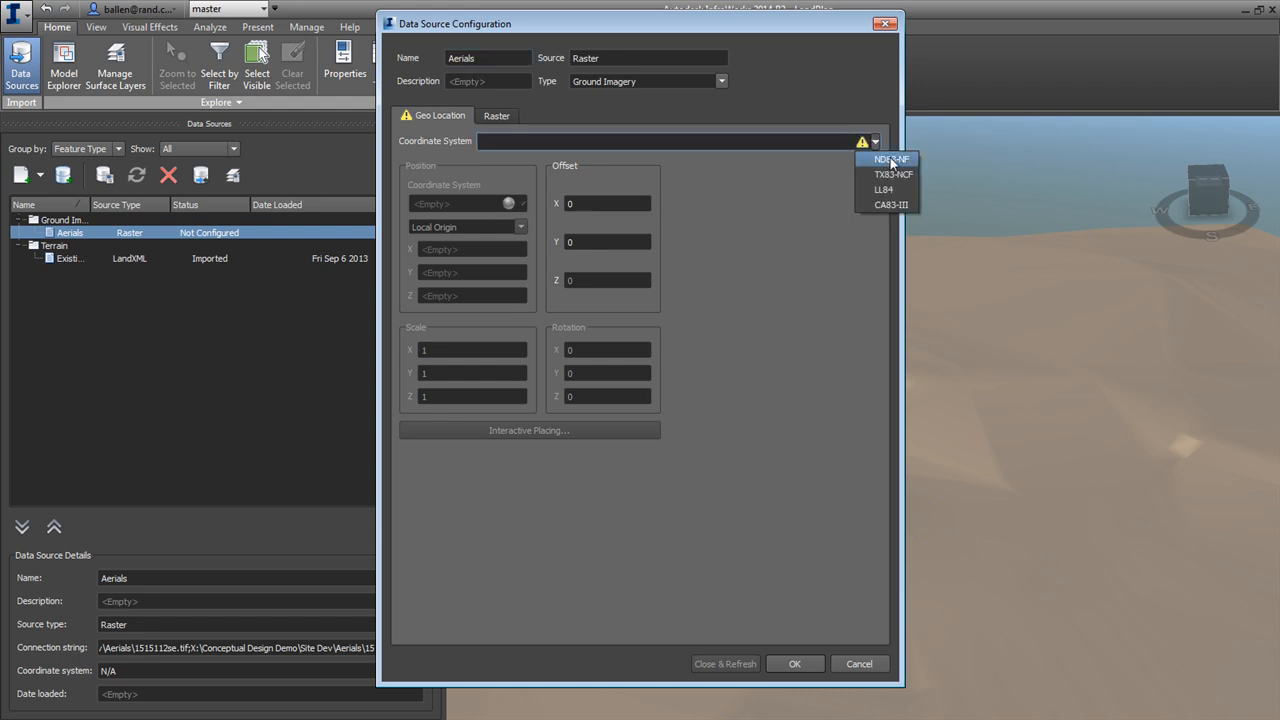
pyautogui.click(876, 162)
pyautogui.click(481, 115)
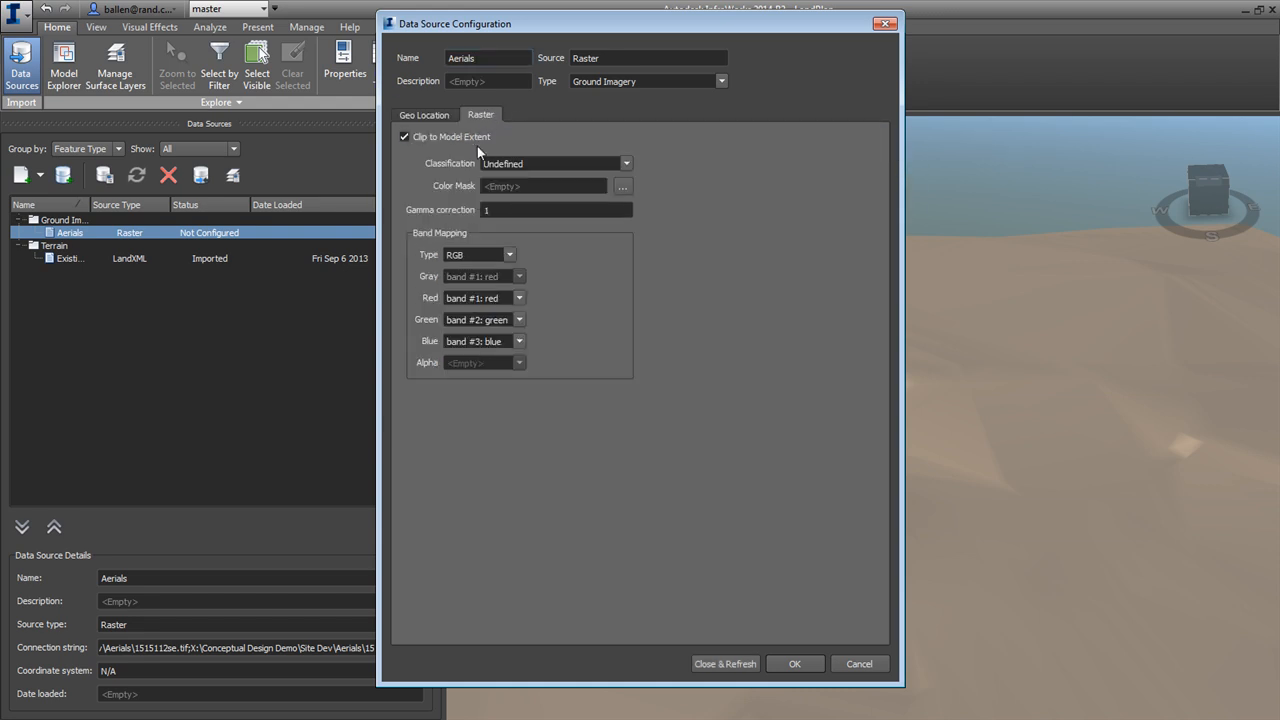
pyautogui.click(625, 164)
pyautogui.click(557, 174)
pyautogui.click(738, 663)
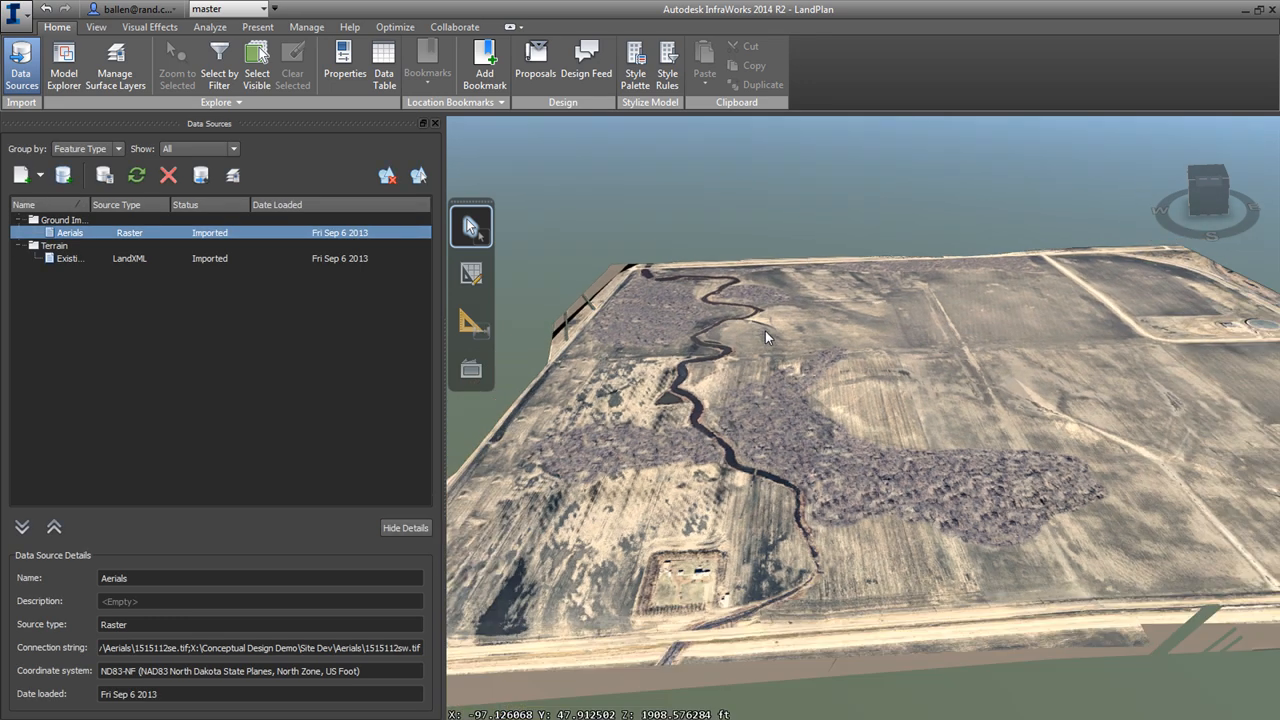
# View the whole site from above and turn off the Aerials ground imagery layer so only the terrain surface displays.
pyautogui.scroll(-3, 765, 331)
pyautogui.moveTo(742, 474); pyautogui.dragTo(815, 514)
pyautogui.click(1267, 126)
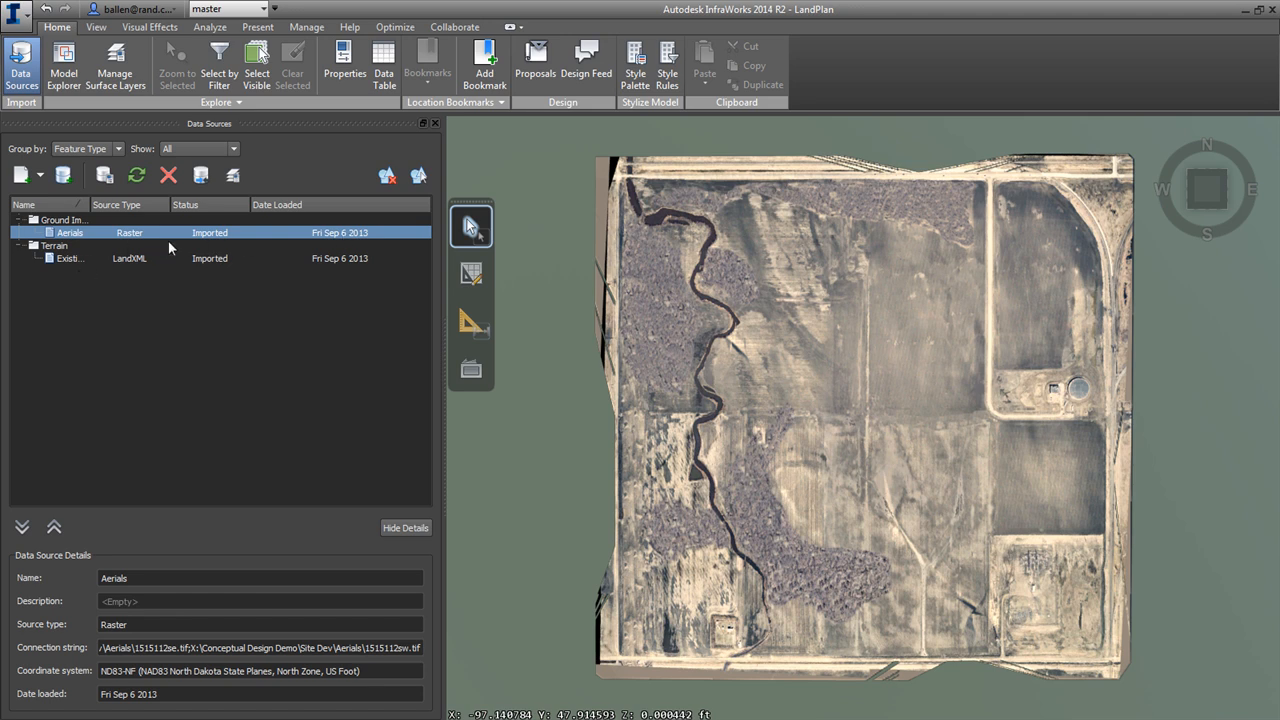
pyautogui.click(233, 175)
pyautogui.click(693, 349)
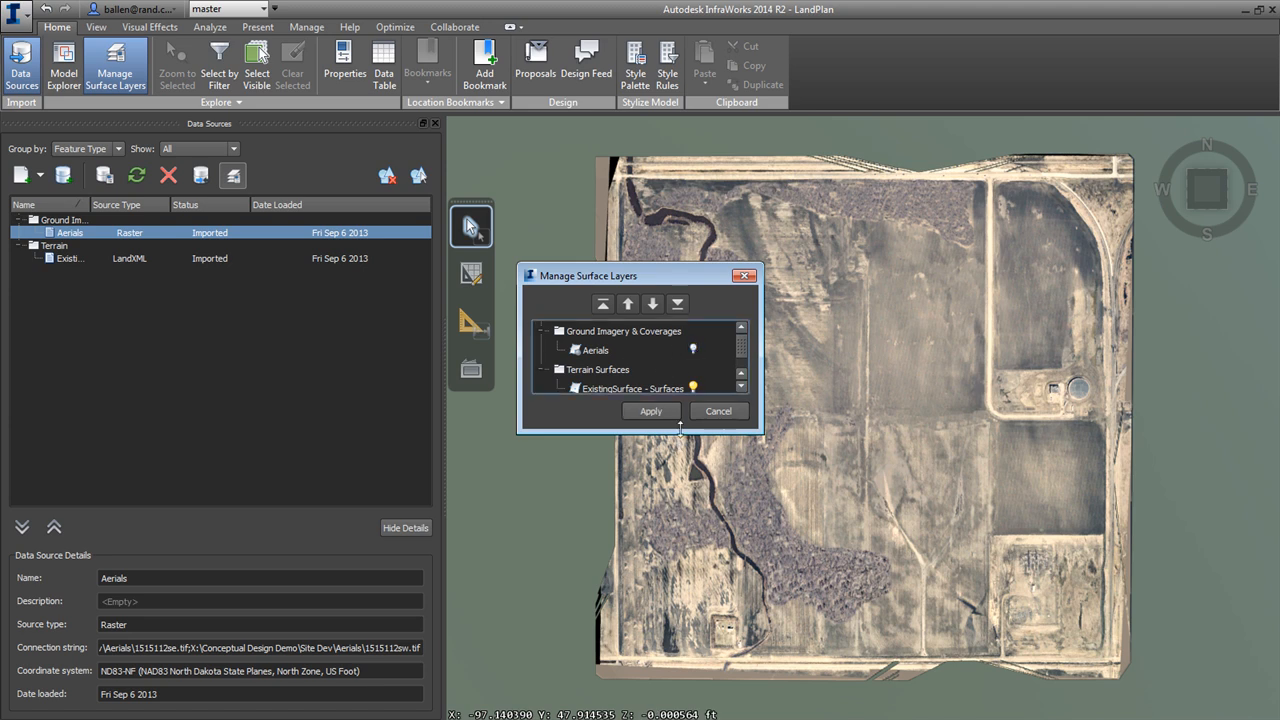
pyautogui.click(622, 413)
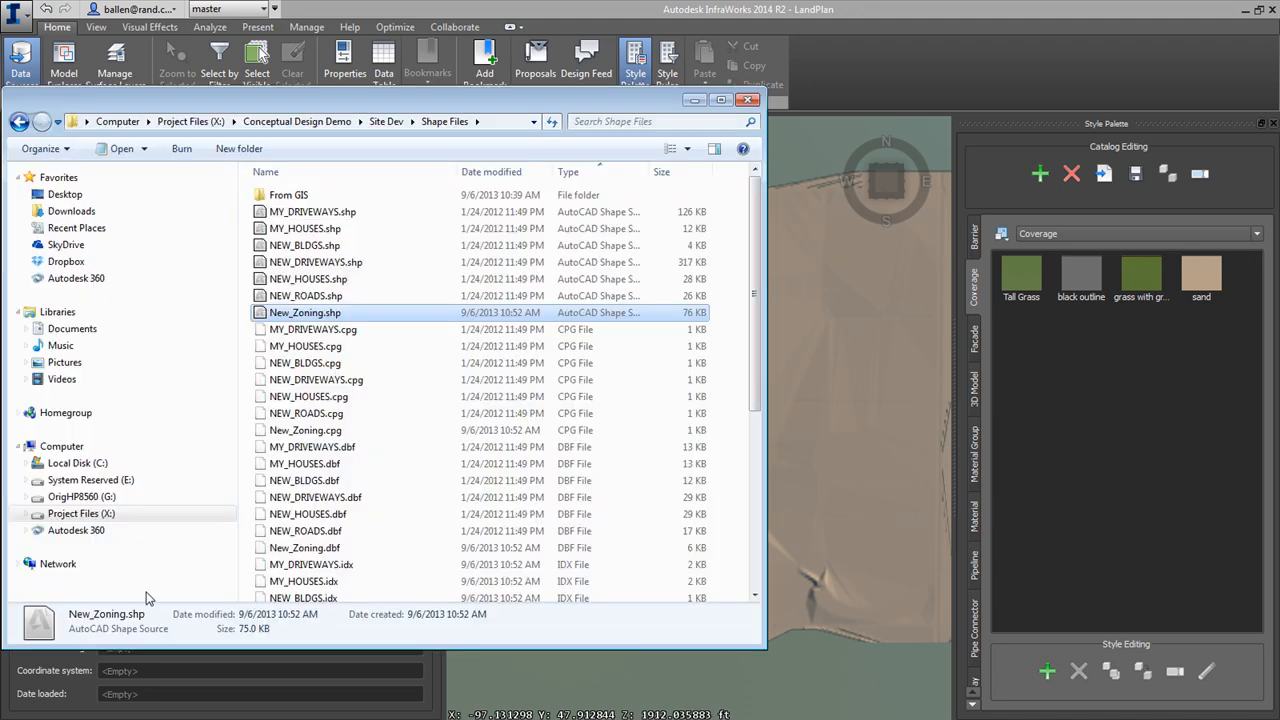
# Add New_Zoning.shp from the Shape Files folder as a Coverage Areas source, taking feature names from the LAYER field.
pyautogui.moveTo(318, 314); pyautogui.dragTo(857, 443)
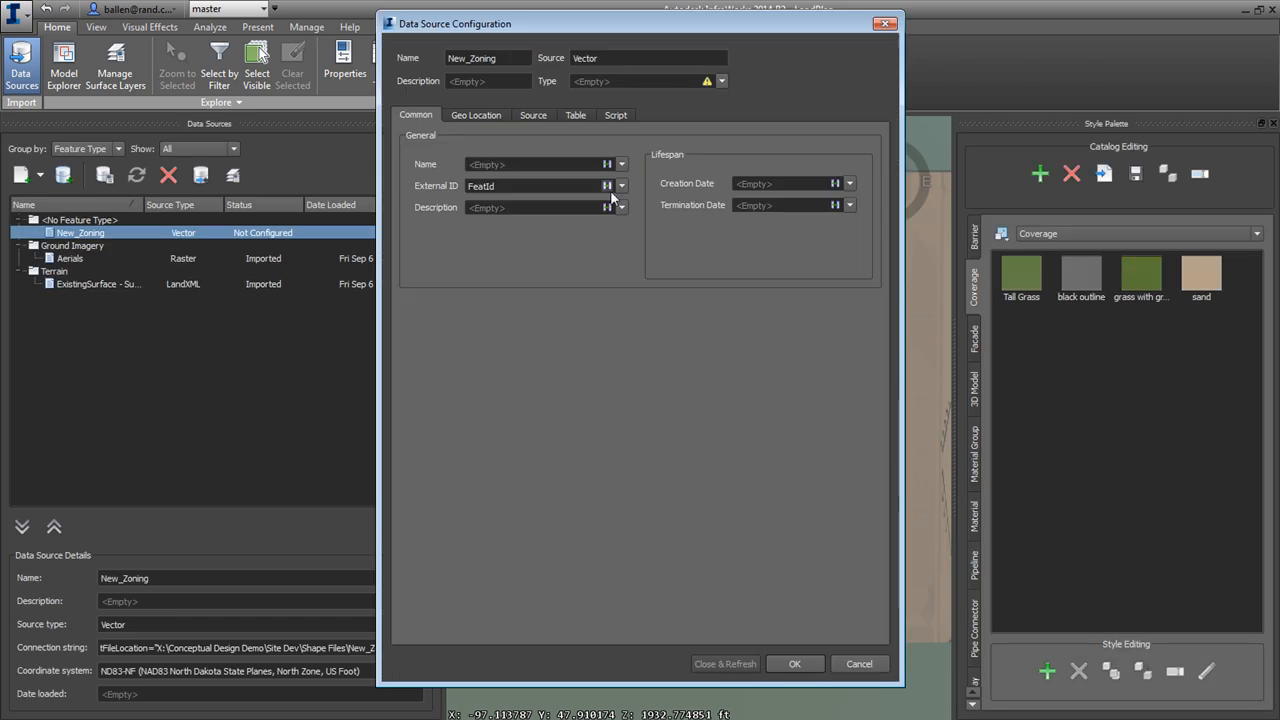
pyautogui.click(721, 82)
pyautogui.click(592, 127)
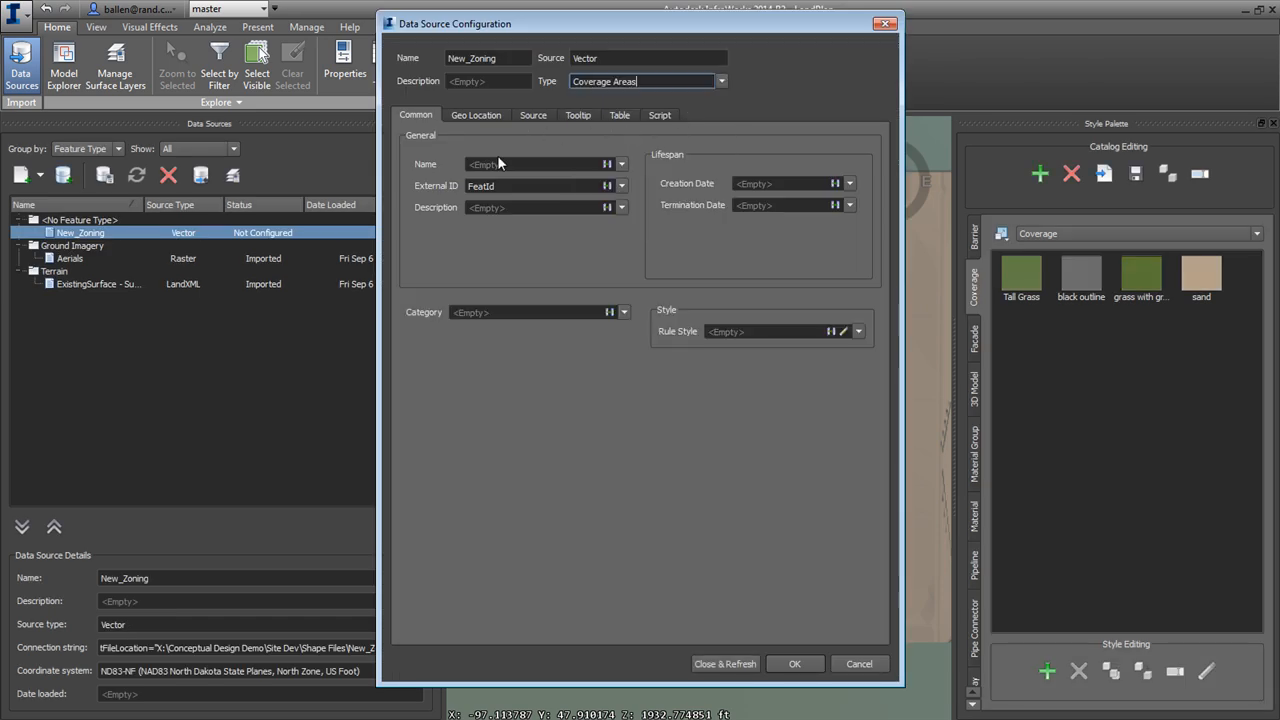
pyautogui.click(621, 164)
pyautogui.click(498, 205)
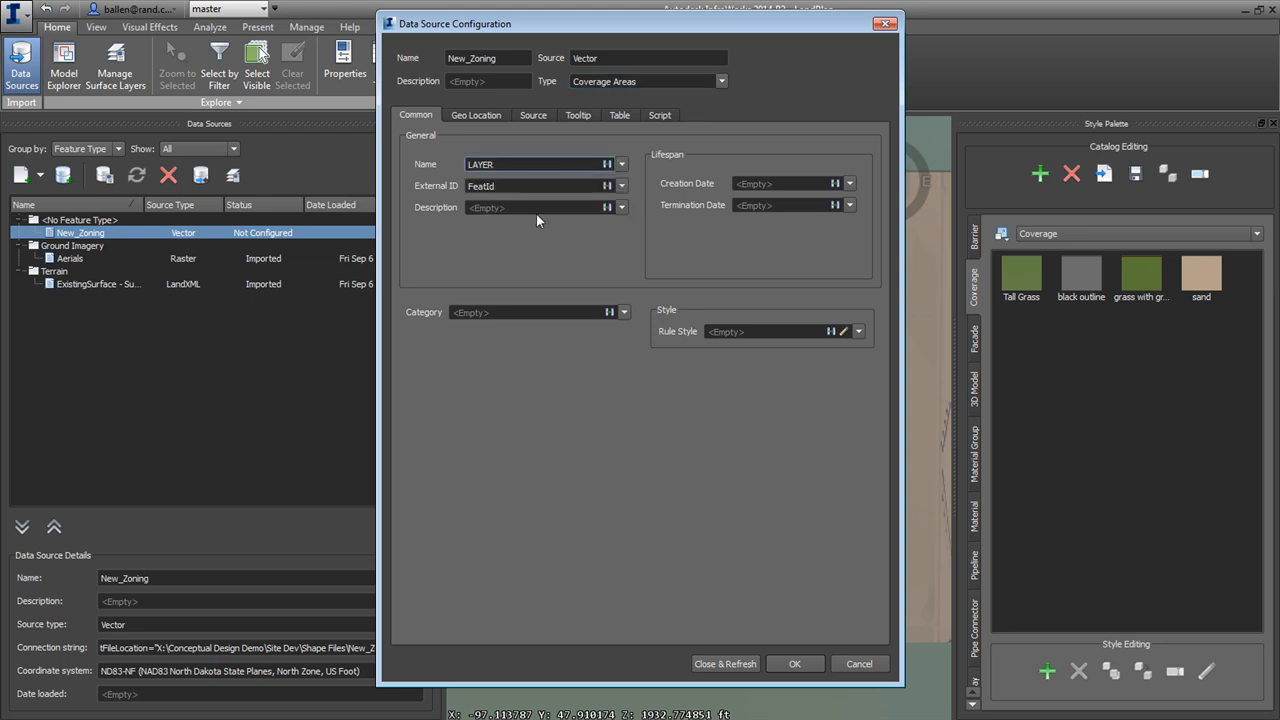
# Set New_Zoning to drape on the terrain, check its ND83-NF coordinate system and tooltip settings, and load it.
pyautogui.click(478, 117)
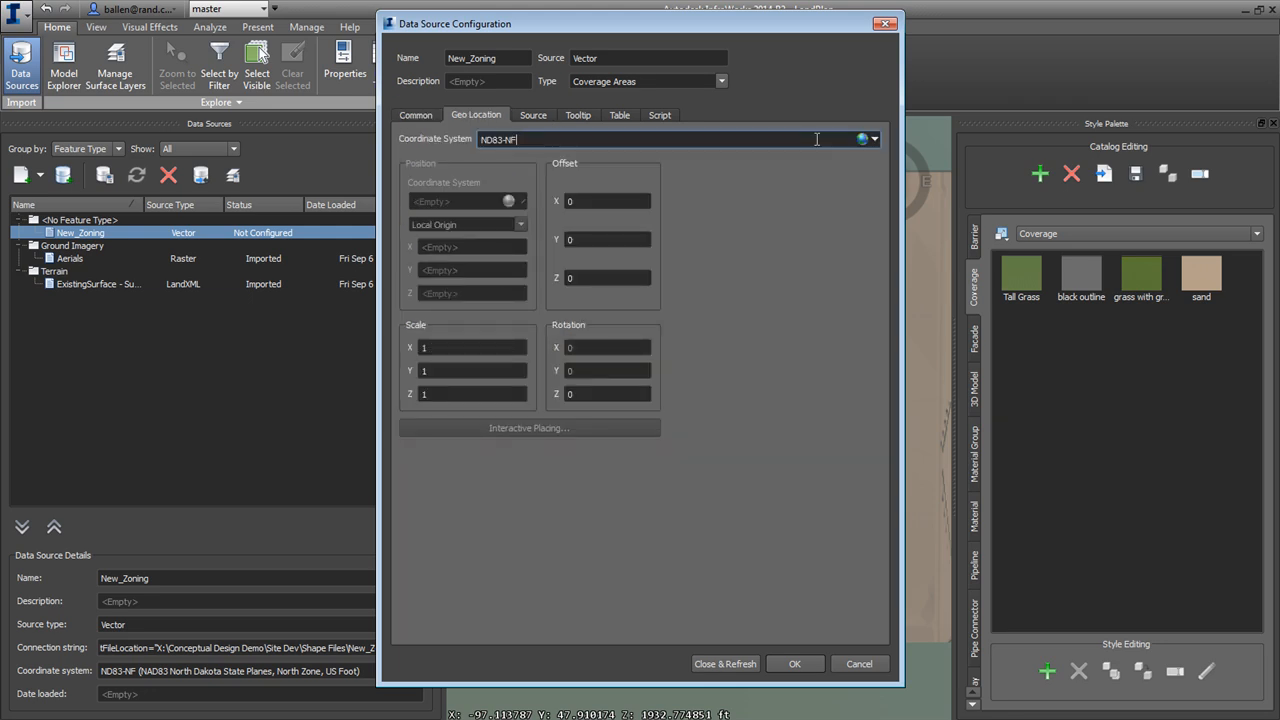
pyautogui.click(534, 116)
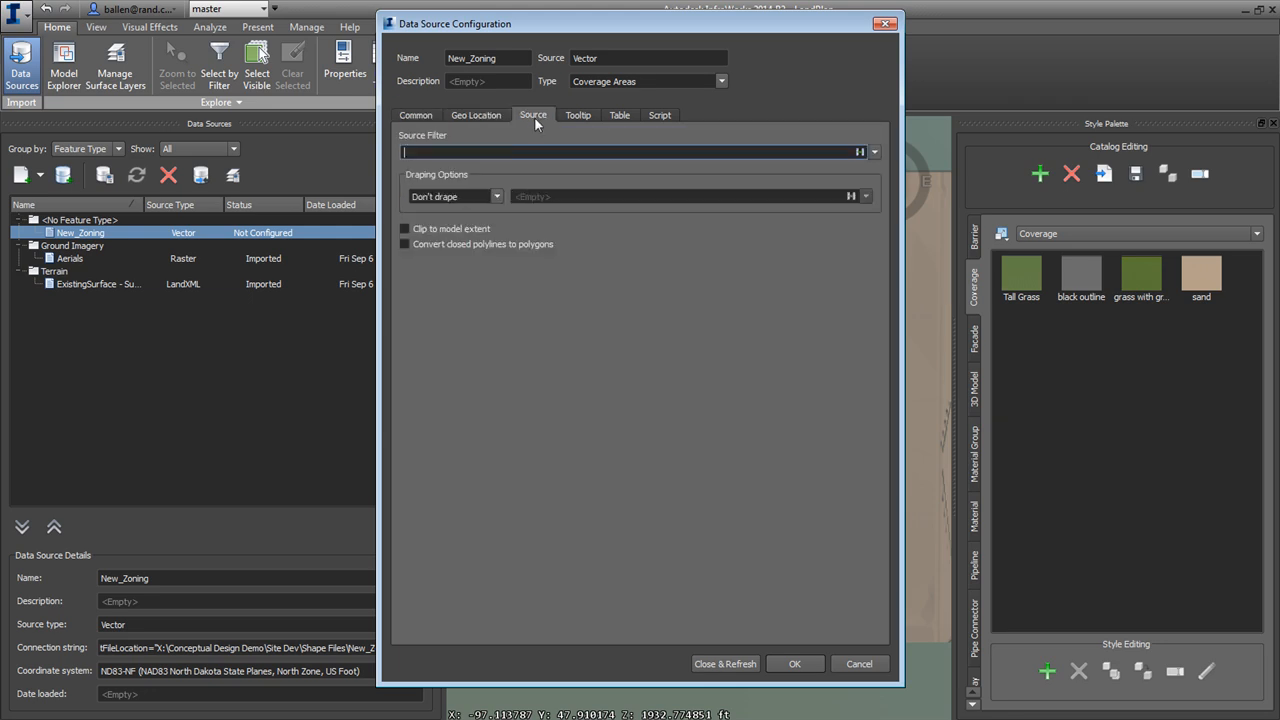
pyautogui.click(493, 195)
pyautogui.click(466, 218)
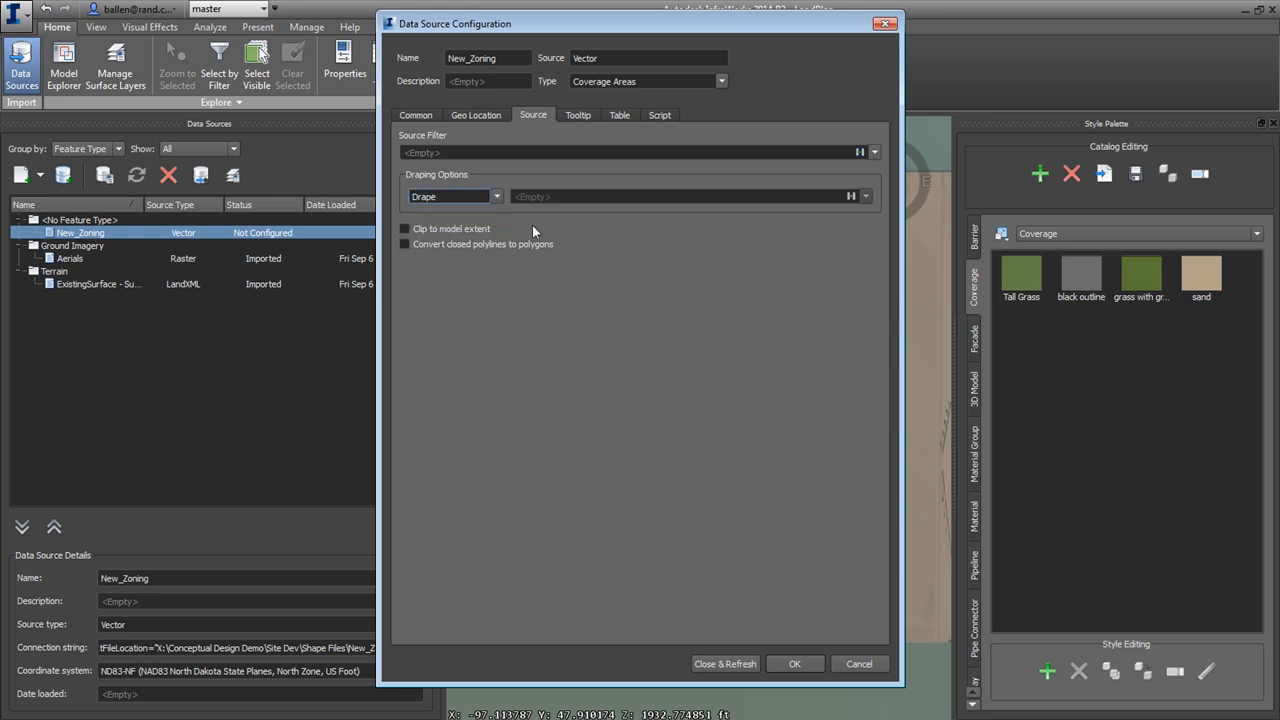
pyautogui.click(579, 115)
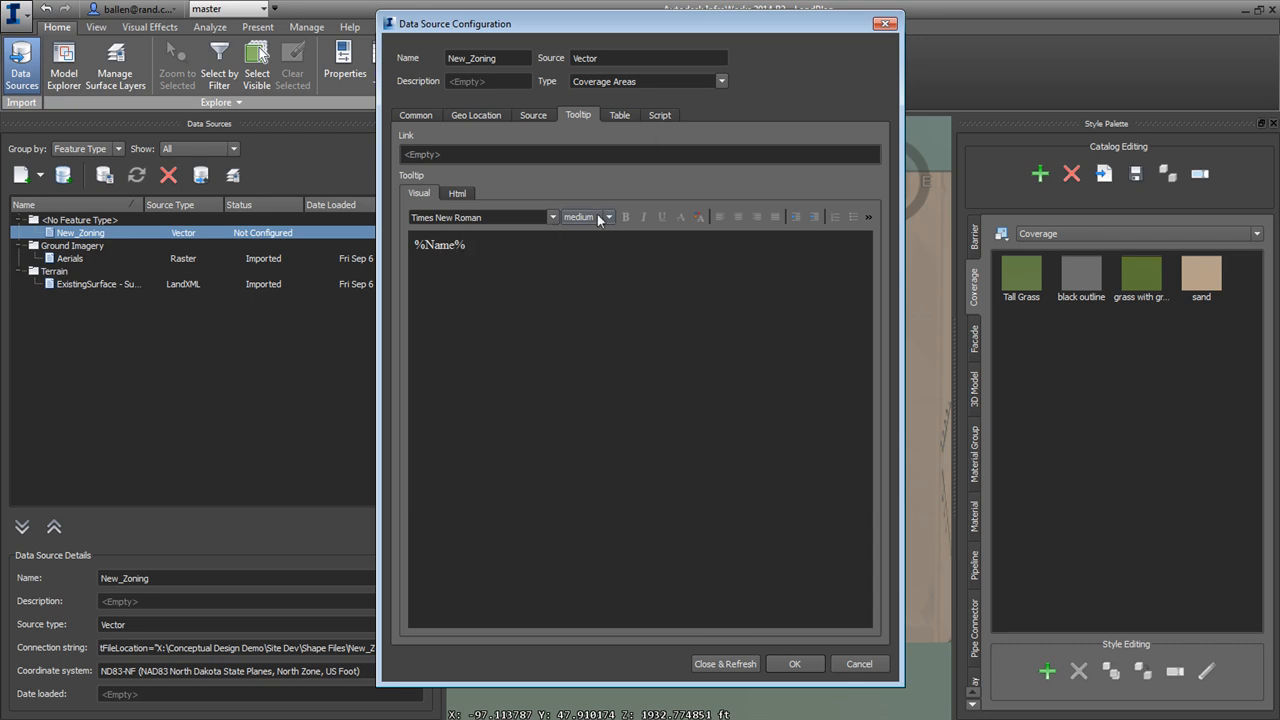
pyautogui.click(726, 664)
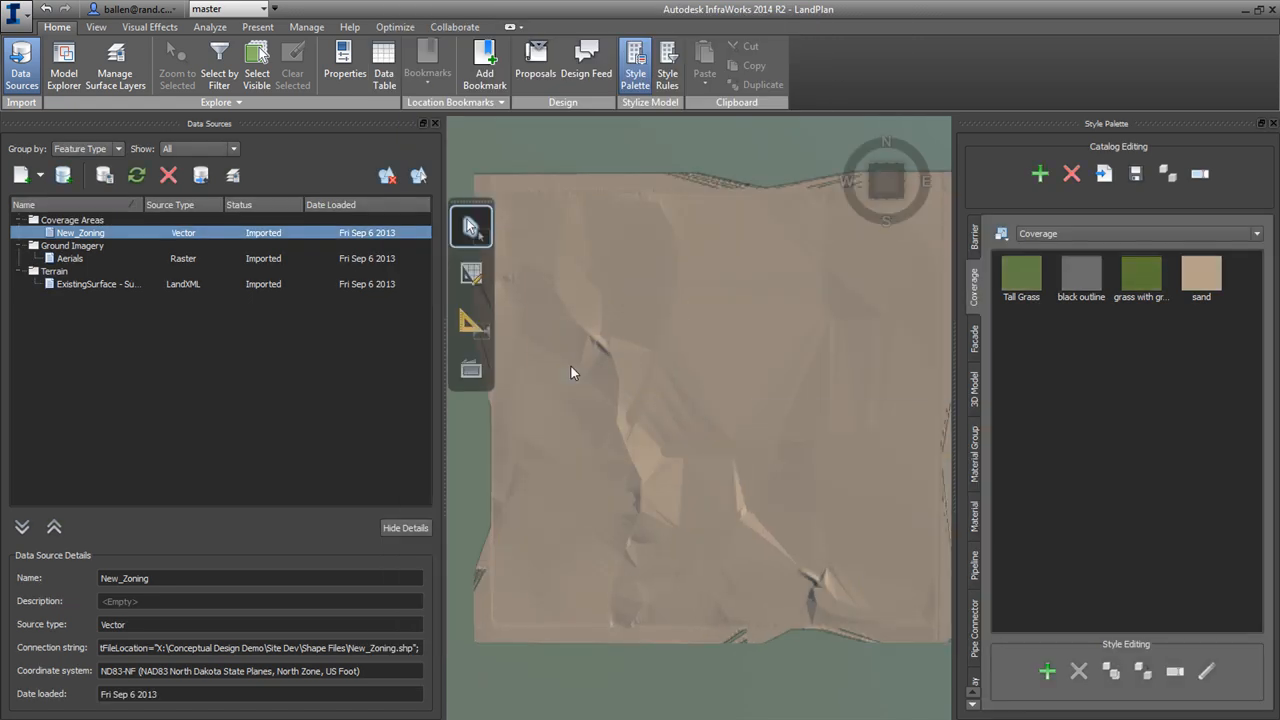
# Assign the Coverage/grass with gravel rule style to the New_Zoning source and refresh the model.
pyautogui.click(130, 234)
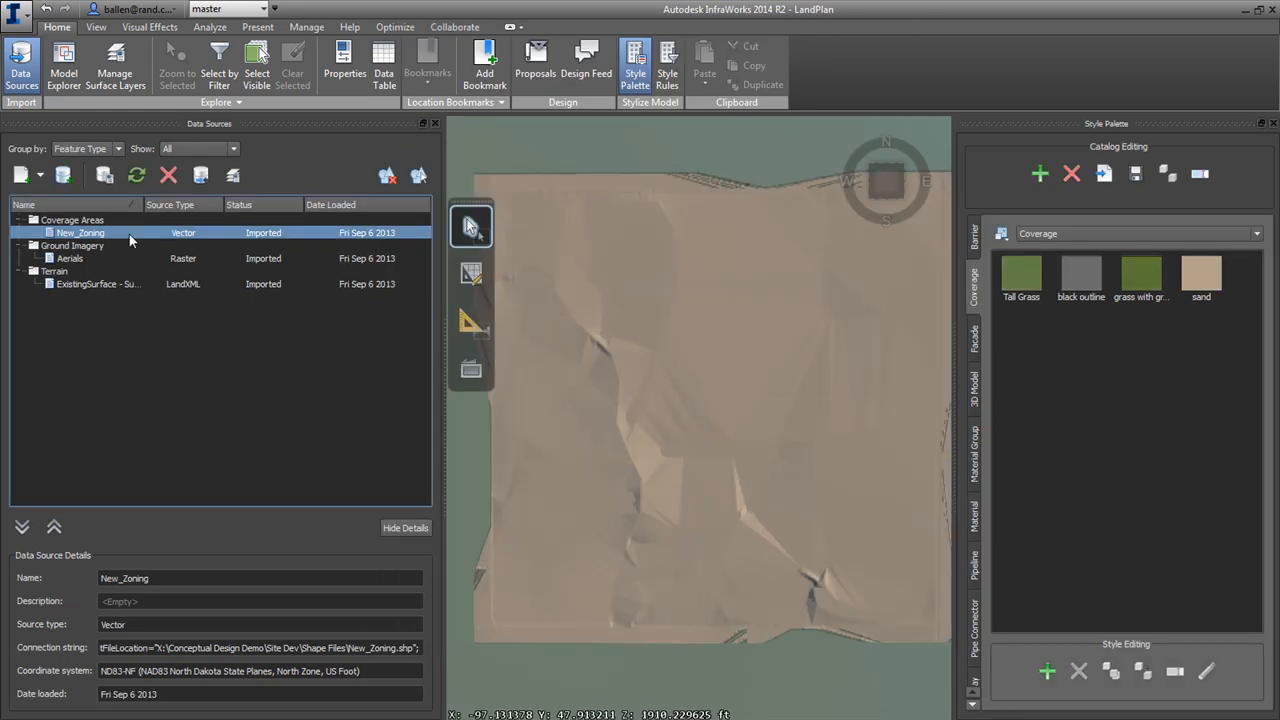
pyautogui.doubleClick(129, 234)
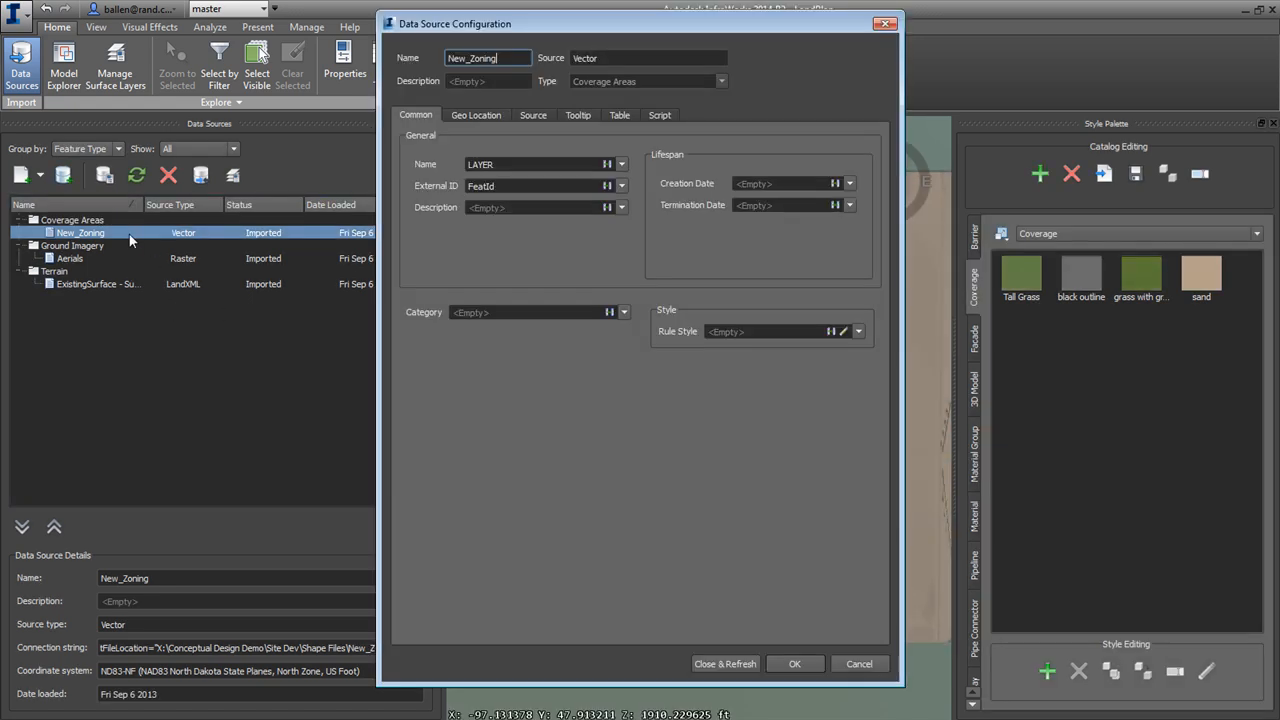
pyautogui.click(848, 332)
pyautogui.doubleClick(600, 254)
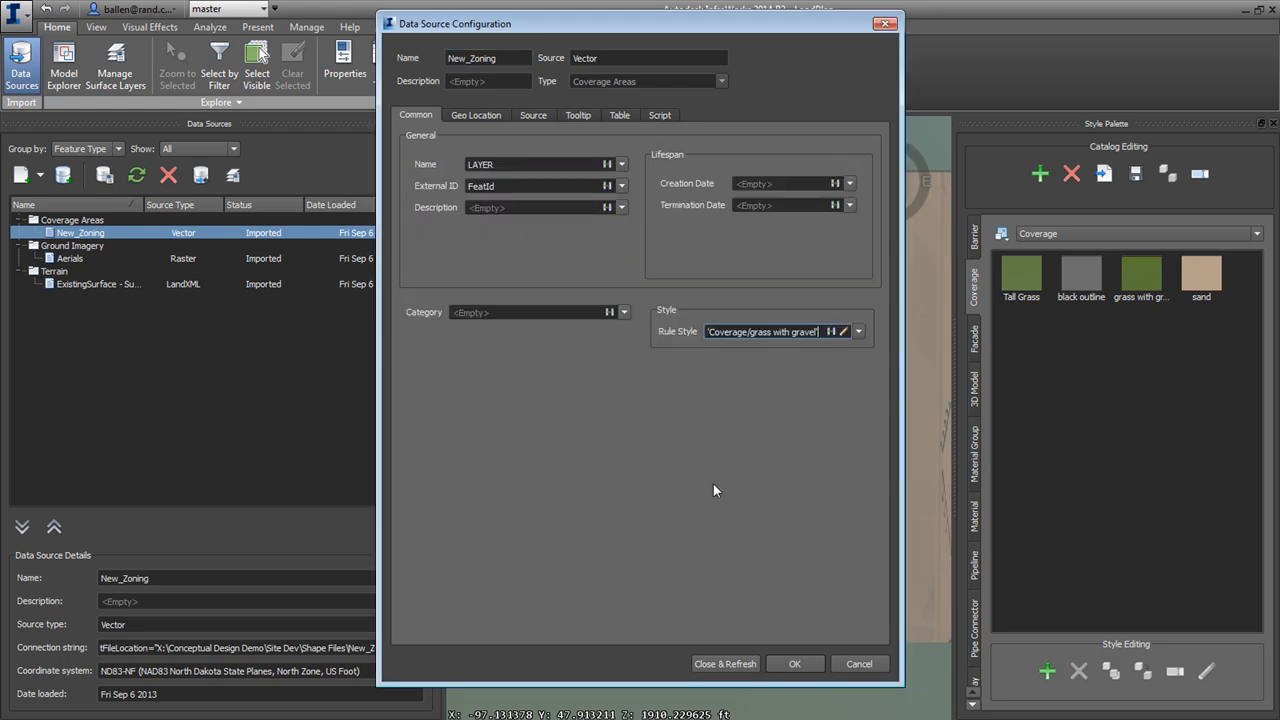
pyautogui.click(745, 664)
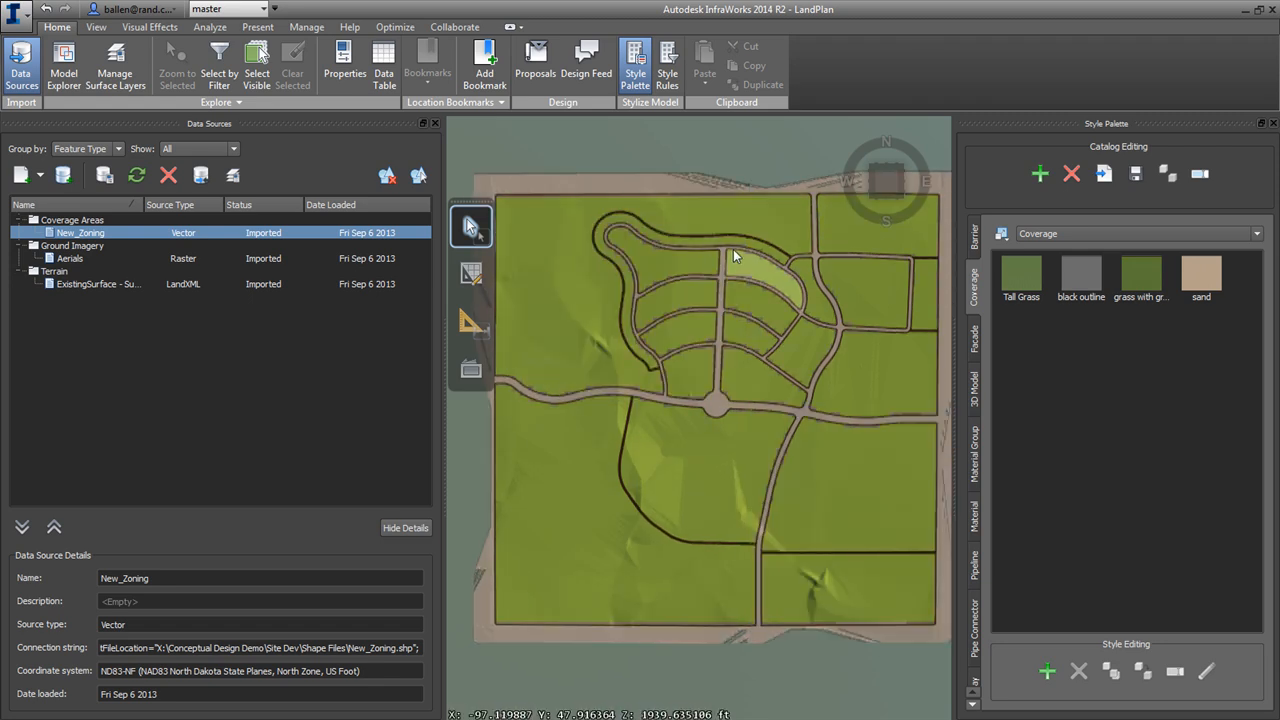
# Apply the Tall Grass land cover material to the large zoning area in the site's northwest.
pyautogui.scroll(5, 733, 249)
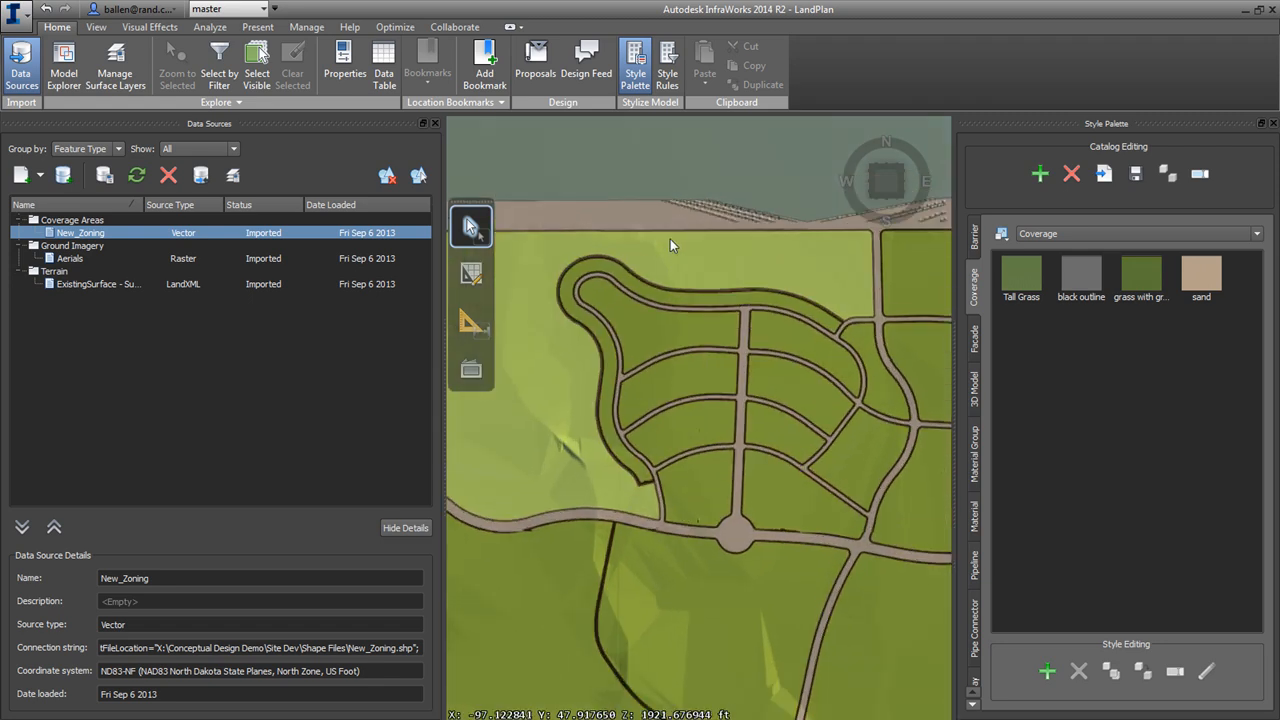
pyautogui.scroll(3, 665, 349)
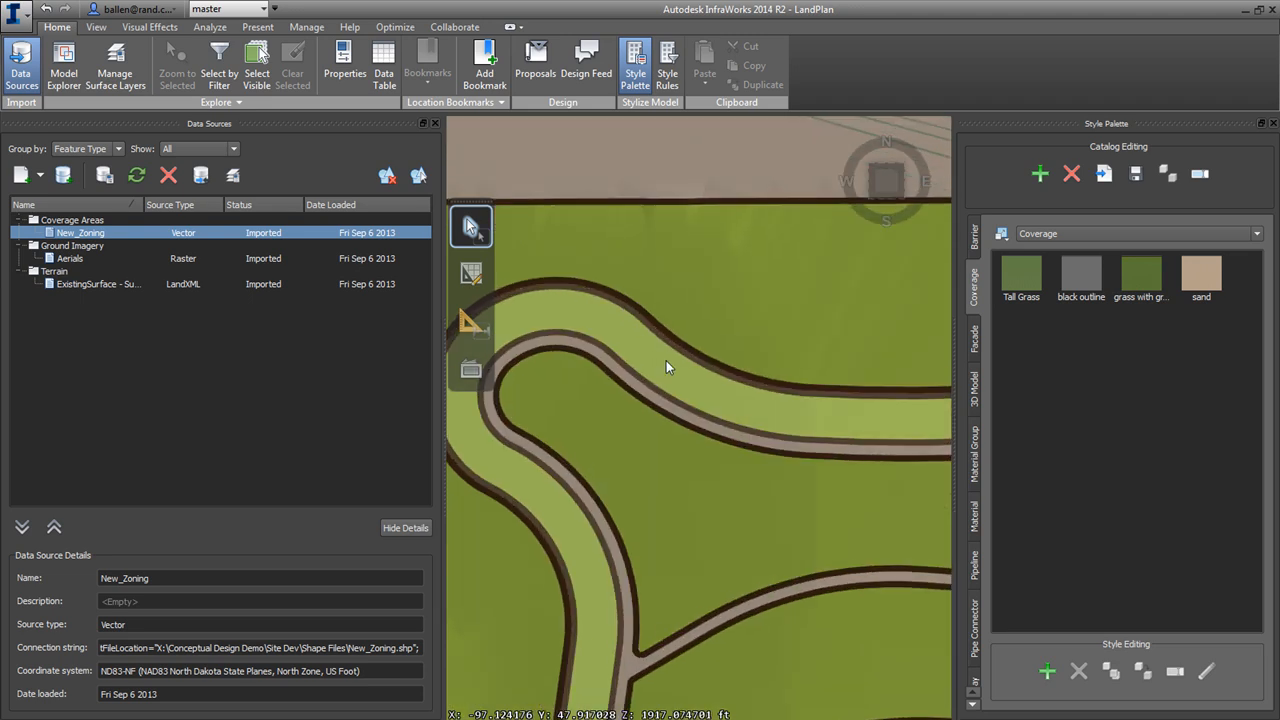
pyautogui.scroll(-5, 683, 397)
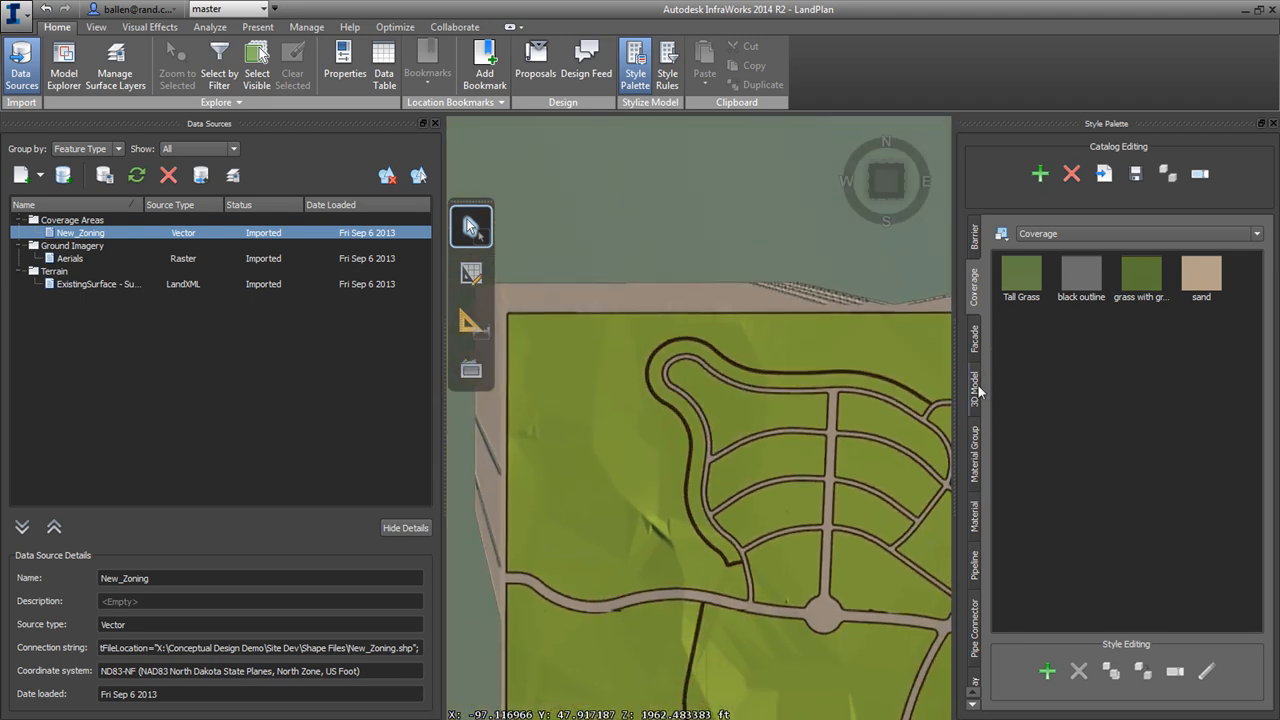
pyautogui.click(974, 516)
pyautogui.moveTo(1124, 488); pyautogui.dragTo(563, 416)
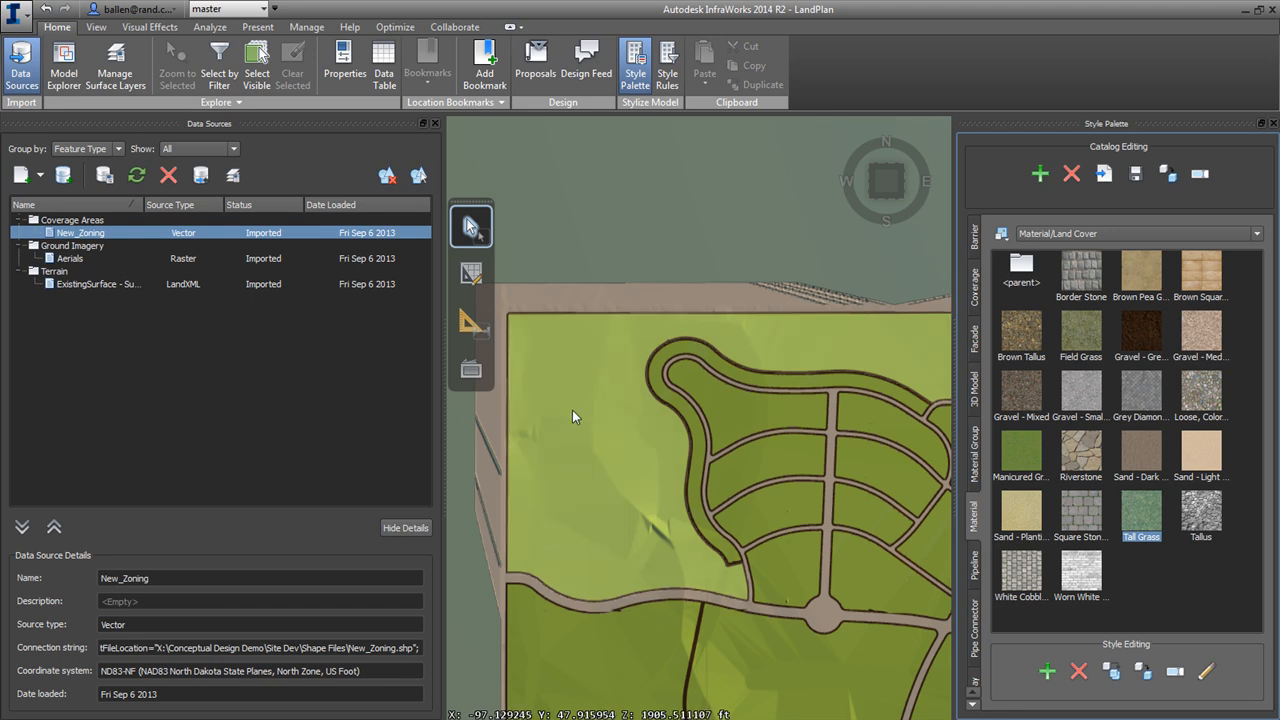
# Apply the manicured grass land cover material to the outer strip and the two northernmost blocks of the curved neighbourhood.
pyautogui.scroll(-3, 478, 262)
pyautogui.scroll(3, 643, 406)
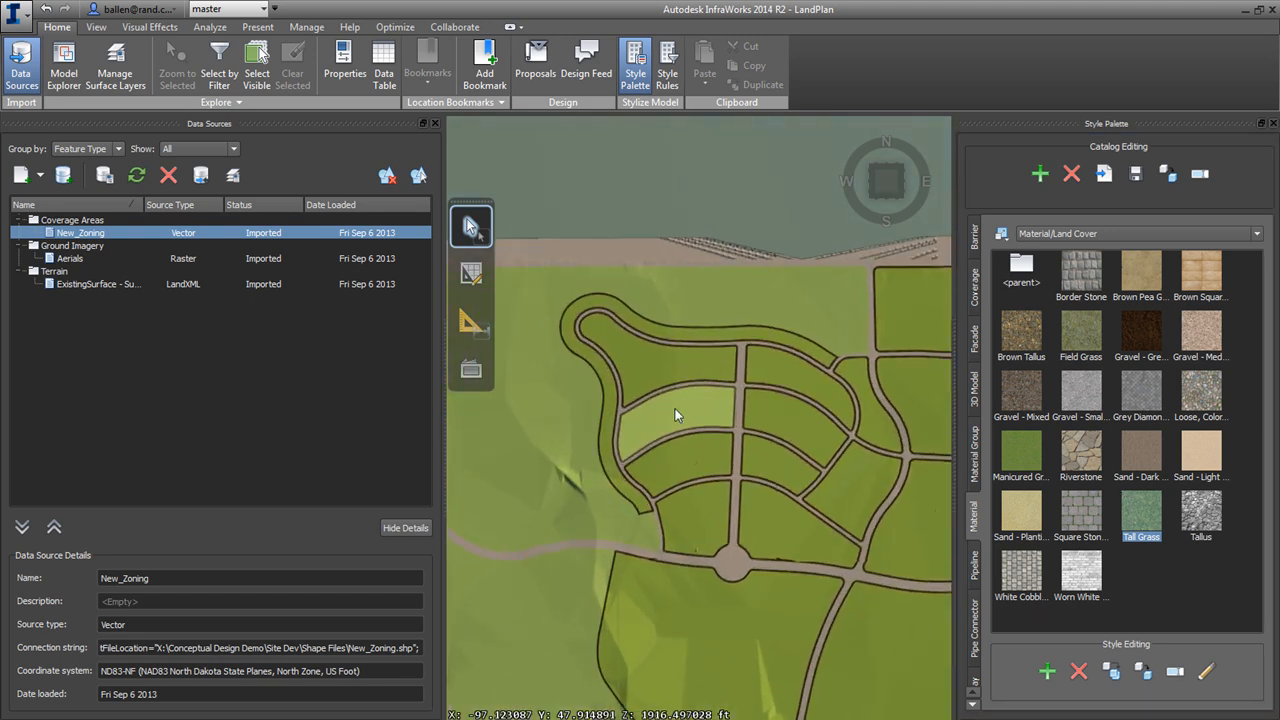
pyautogui.moveTo(1041, 485); pyautogui.dragTo(625, 318)
pyautogui.moveTo(1030, 462); pyautogui.dragTo(672, 380)
pyautogui.moveTo(1030, 465); pyautogui.dragTo(790, 381)
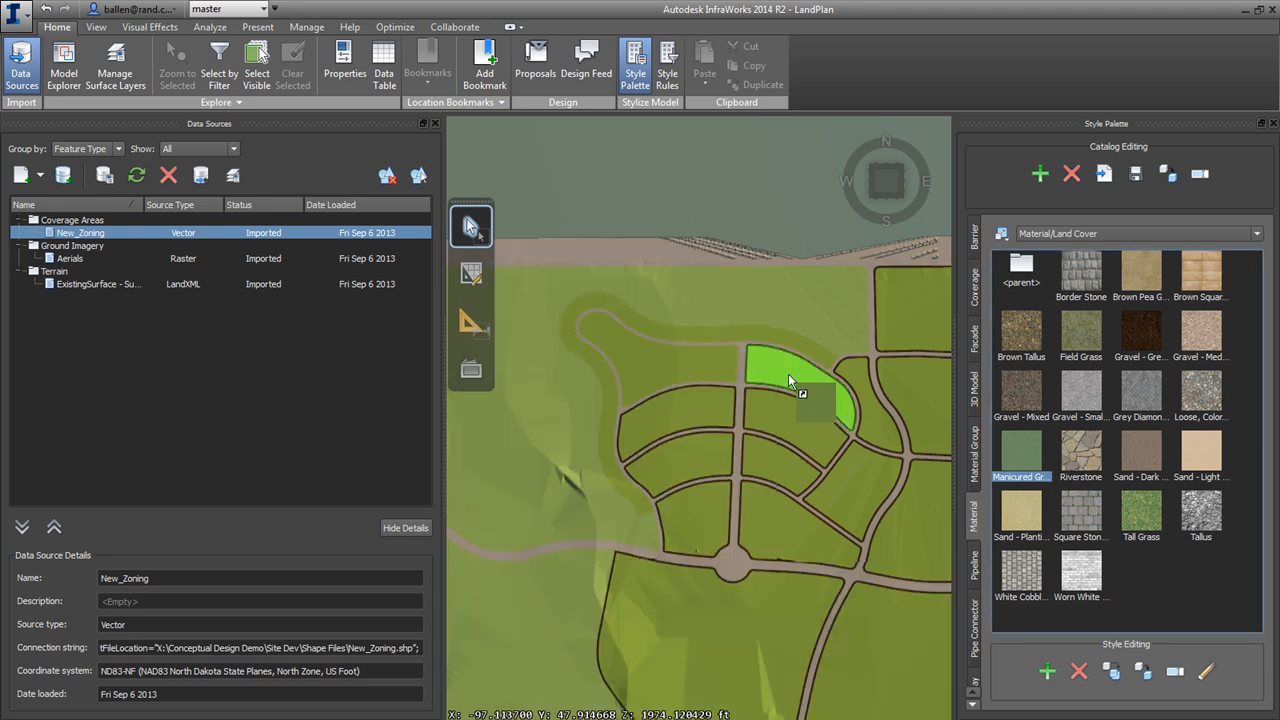
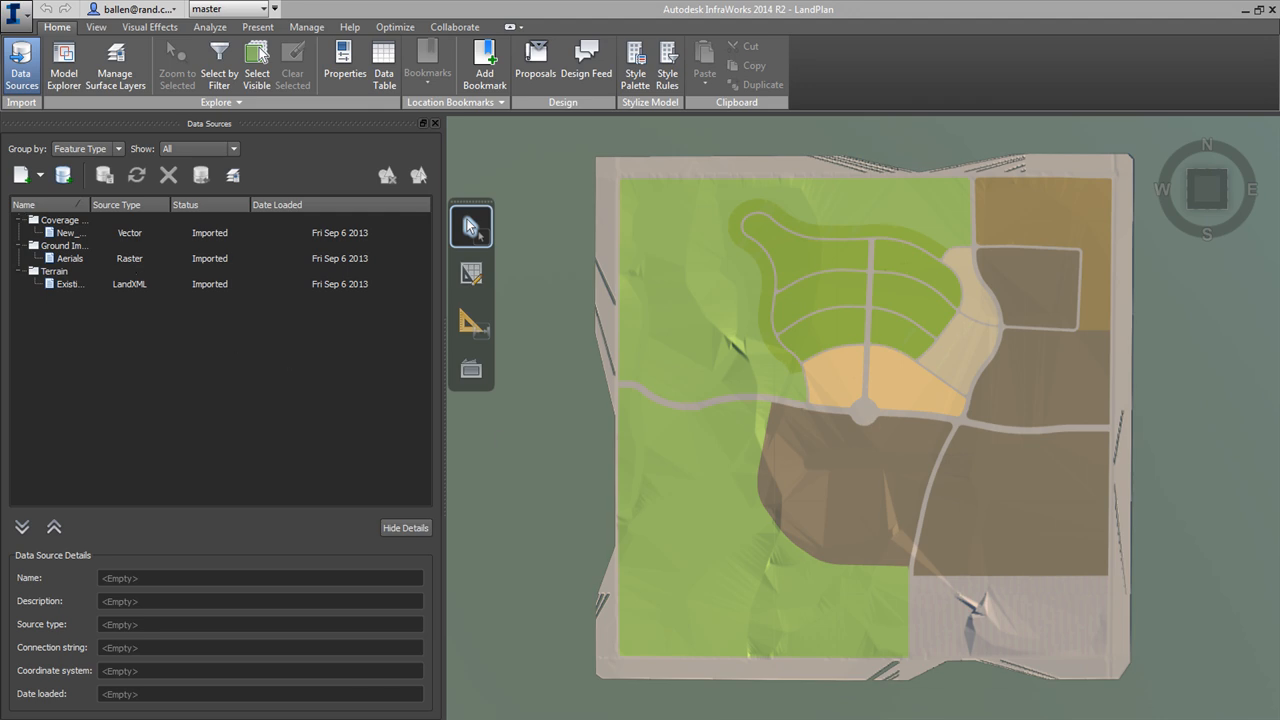
# Import the NEW_ROADS.shp shapefile and map its name to the NAME field and its description to the TYPE field.
pyautogui.hotkey('alt', 'Tab')
pyautogui.moveTo(321, 296); pyautogui.dragTo(931, 402)
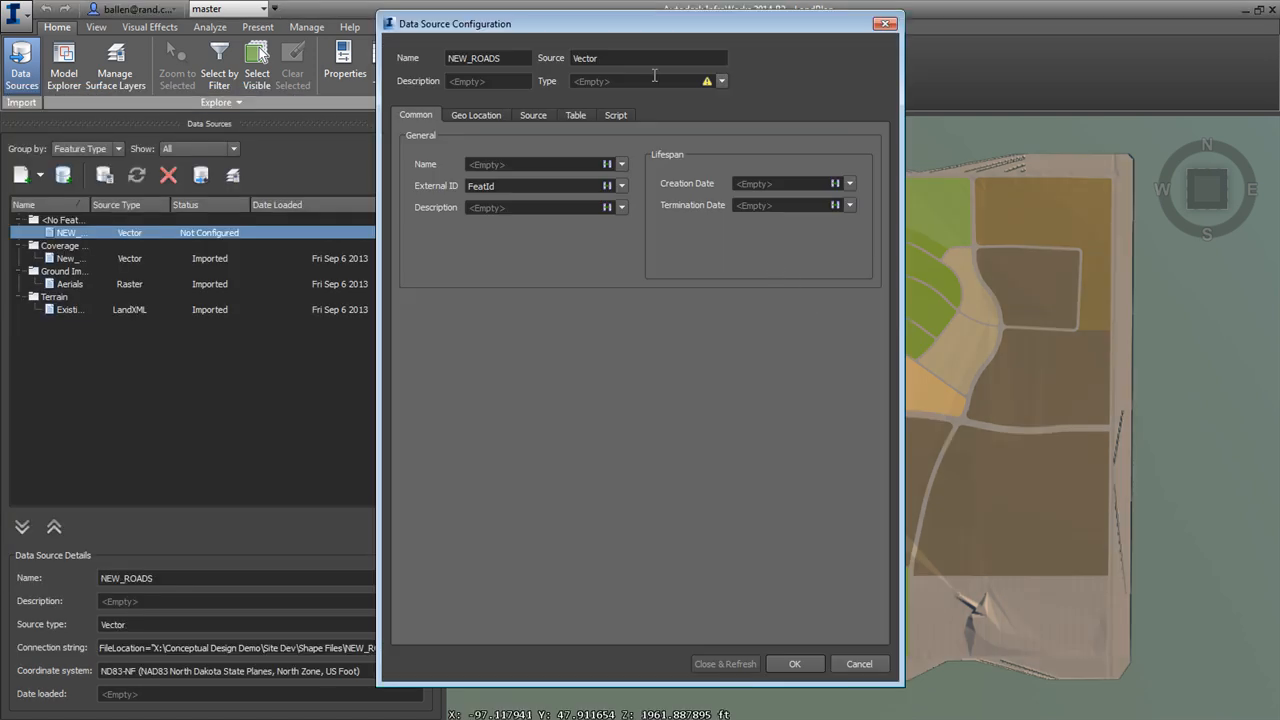
pyautogui.click(621, 164)
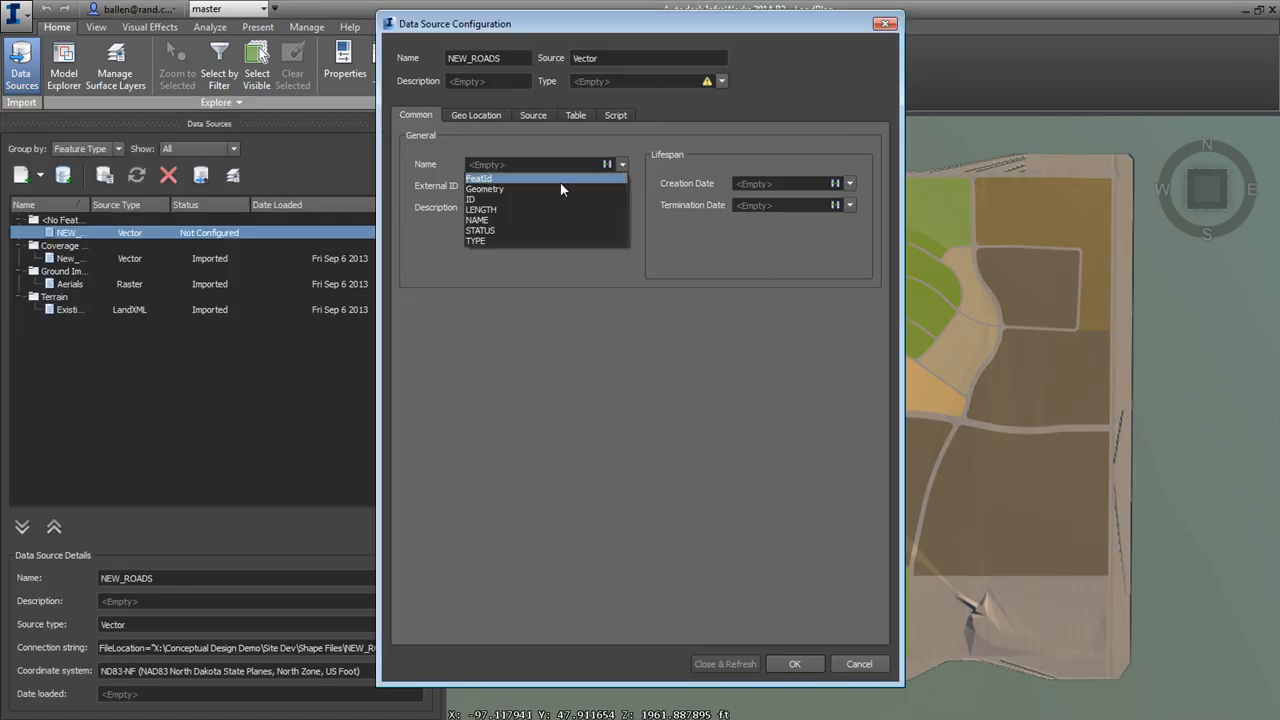
pyautogui.click(518, 220)
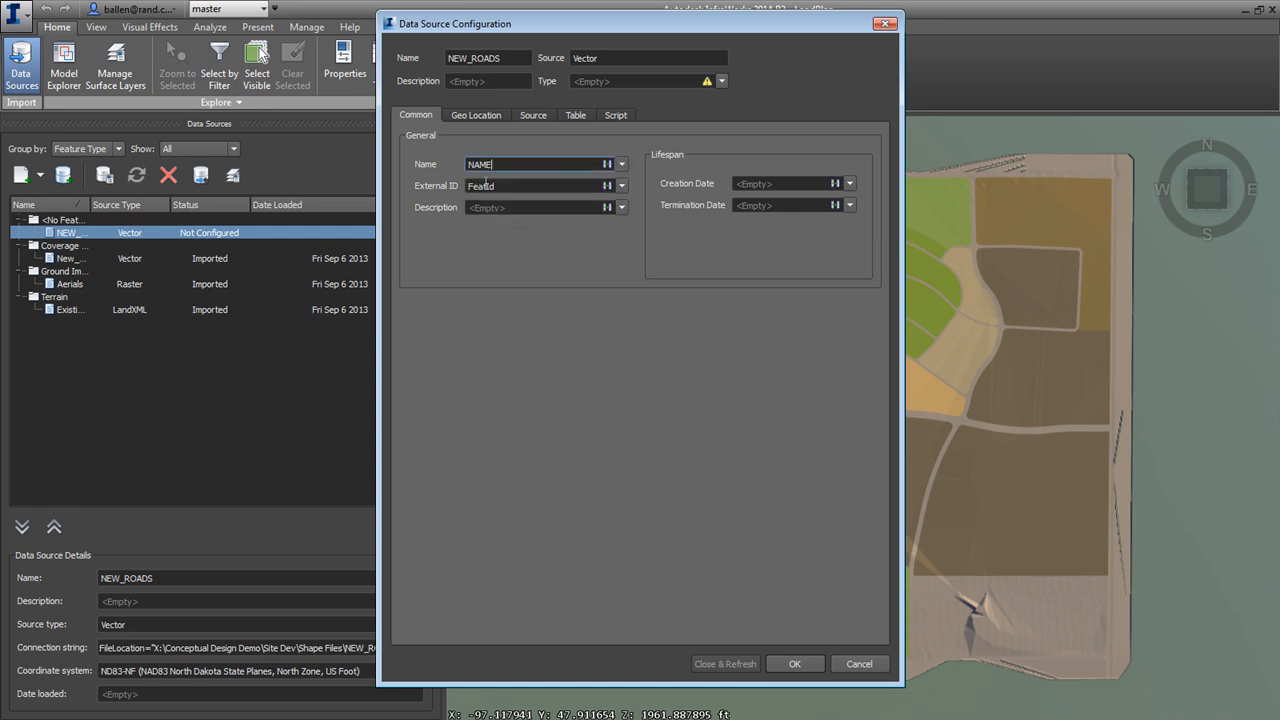
pyautogui.click(621, 207)
pyautogui.click(498, 285)
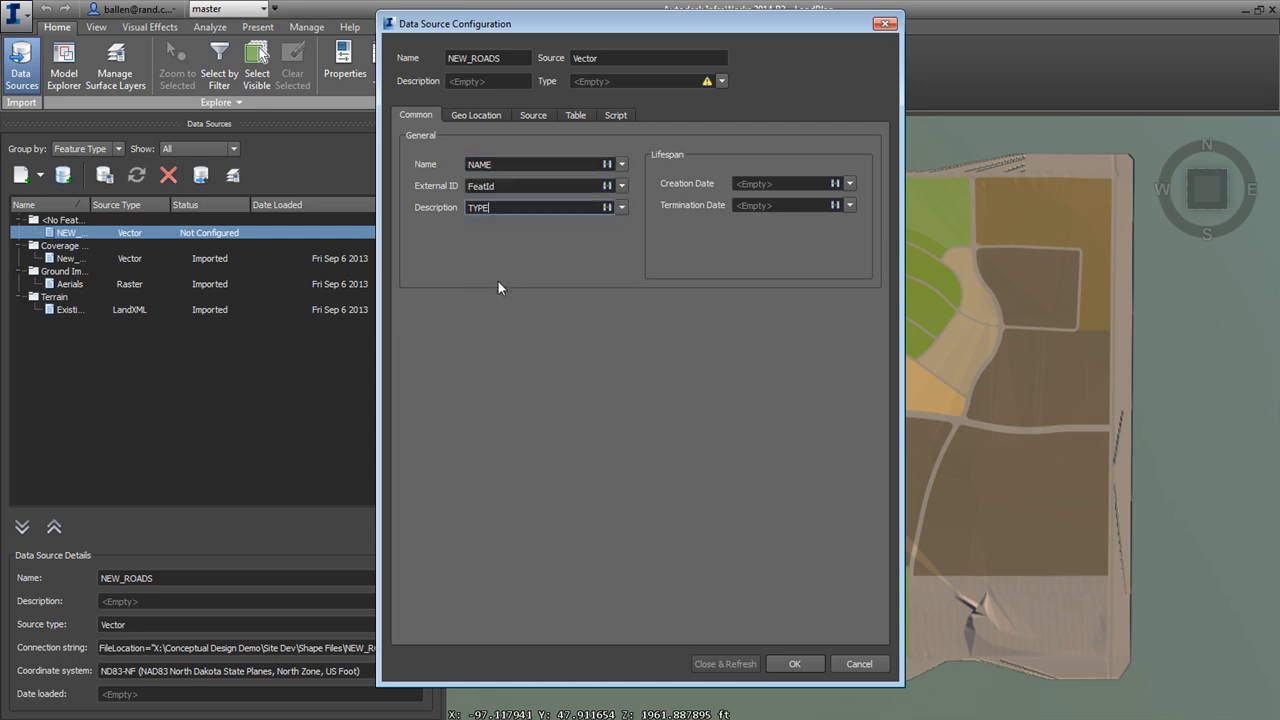
# Check the ND83-NF coordinate system of NEW_ROADS, set it to drape on the terrain, and set its type to Roads.
pyautogui.click(485, 118)
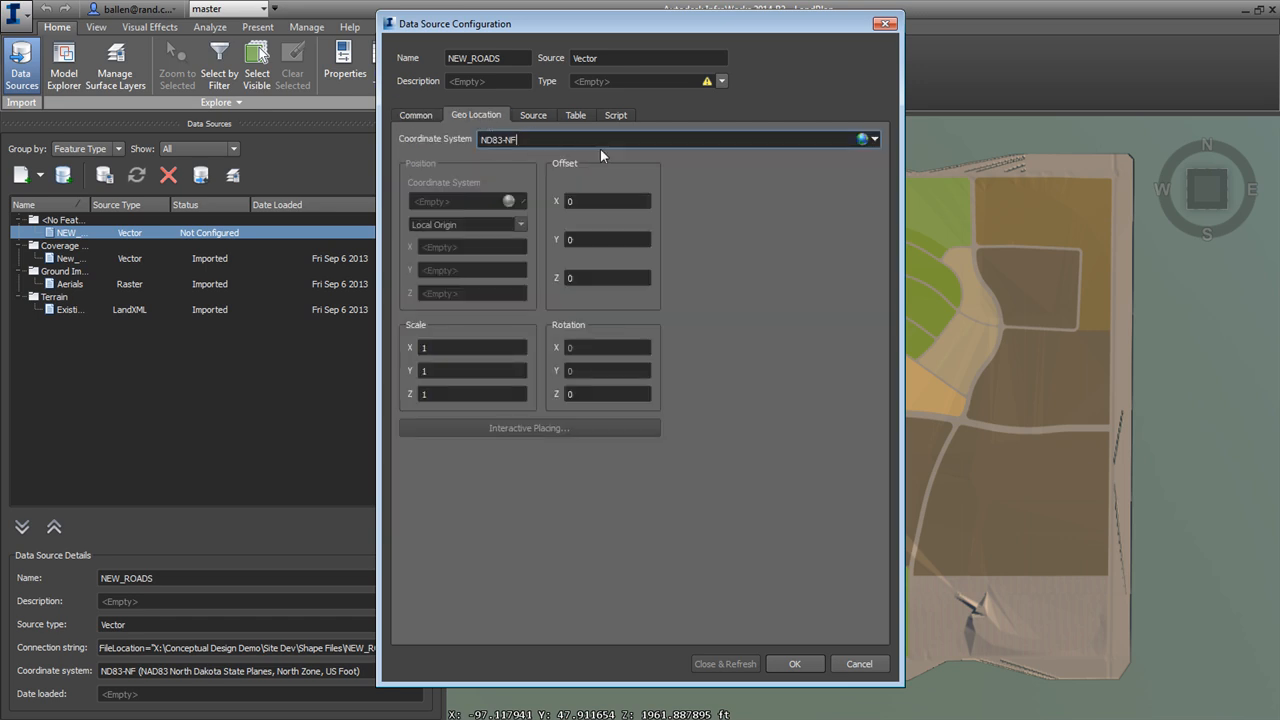
pyautogui.click(526, 115)
pyautogui.click(494, 196)
pyautogui.click(445, 220)
pyautogui.click(576, 115)
pyautogui.click(533, 115)
pyautogui.click(721, 81)
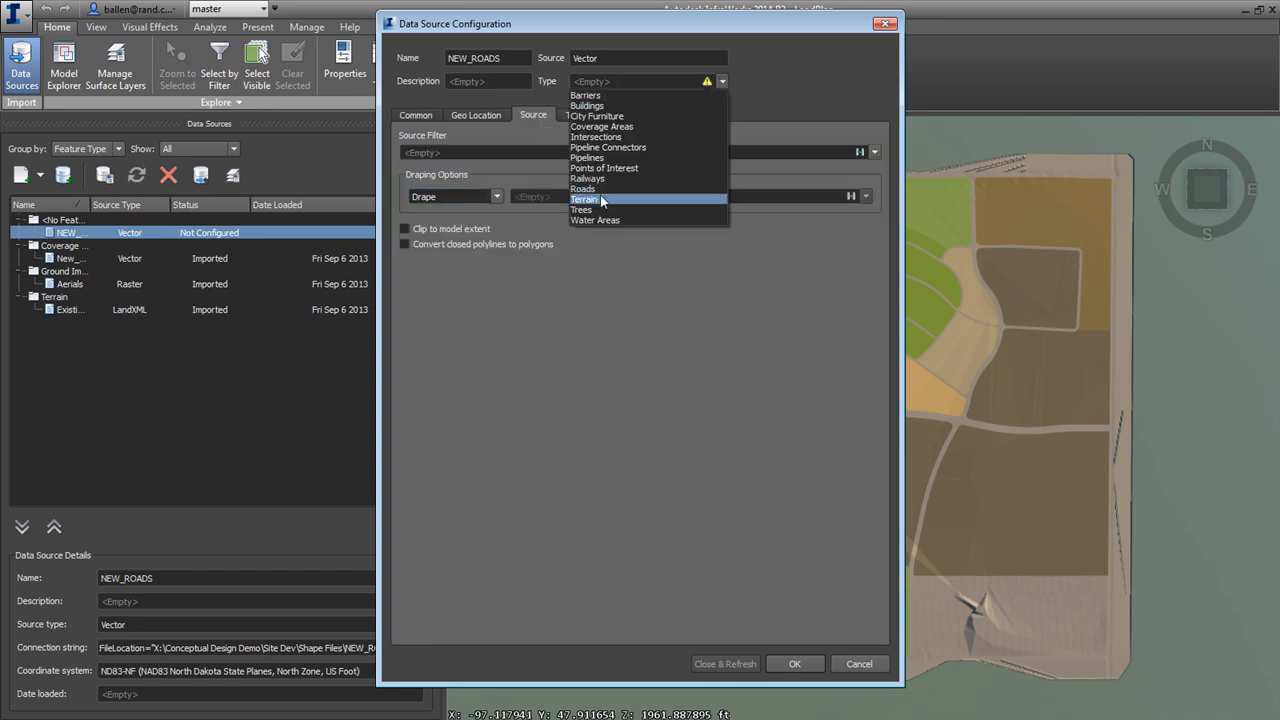
pyautogui.click(617, 188)
# Set the NEW_ROADS HTML tooltip to %NAME% %DESCRIPTION% and load the roads into the model.
pyautogui.click(580, 115)
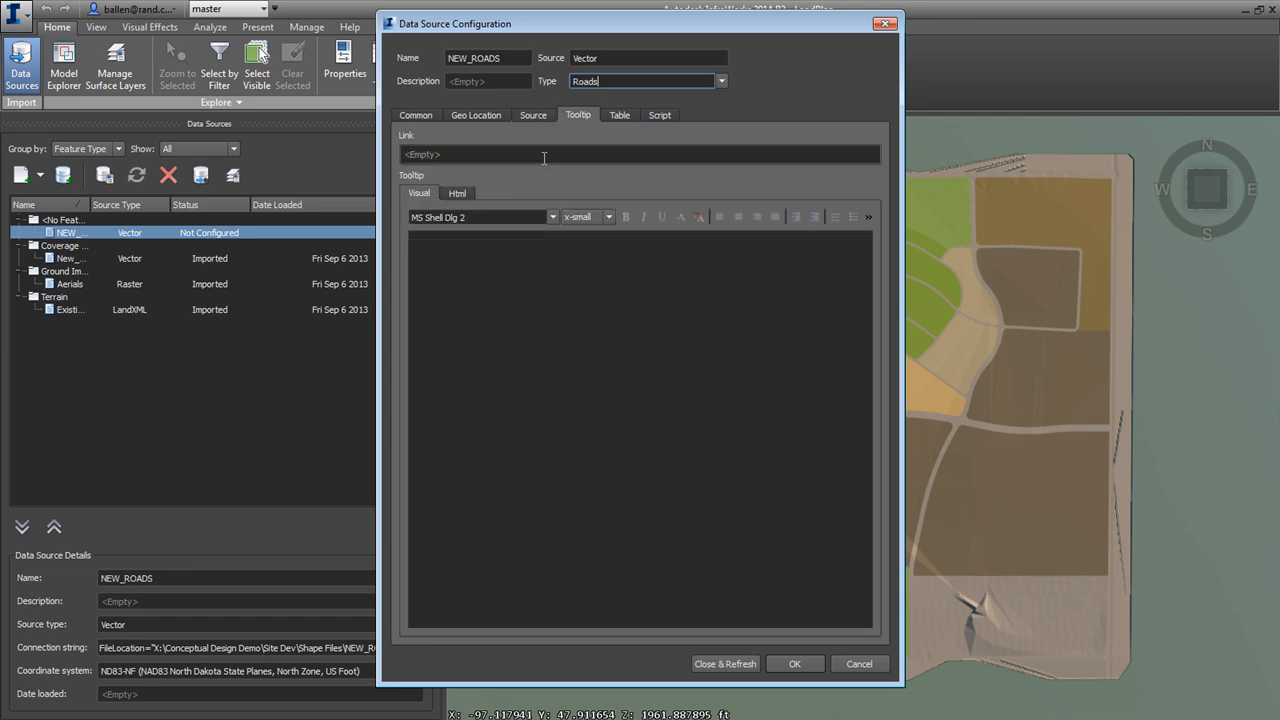
pyautogui.click(466, 196)
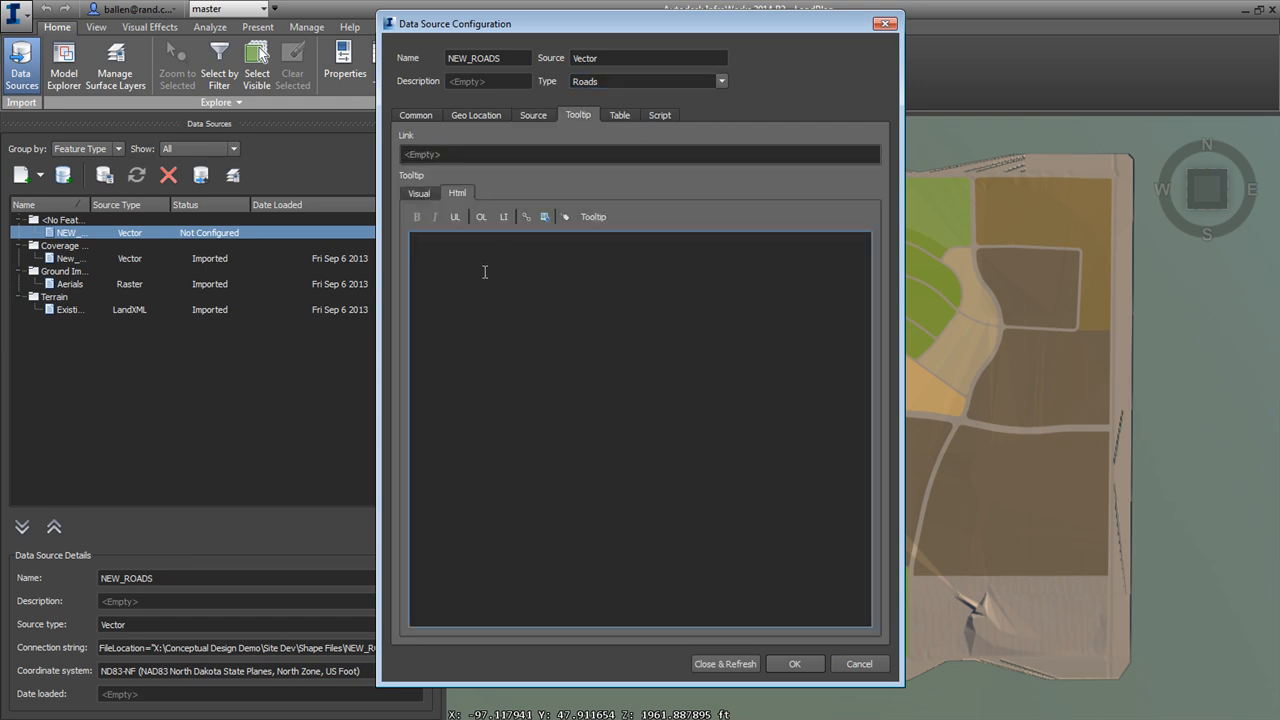
pyautogui.write('%NAME% %DESCRIPTION%')
pyautogui.click(742, 664)
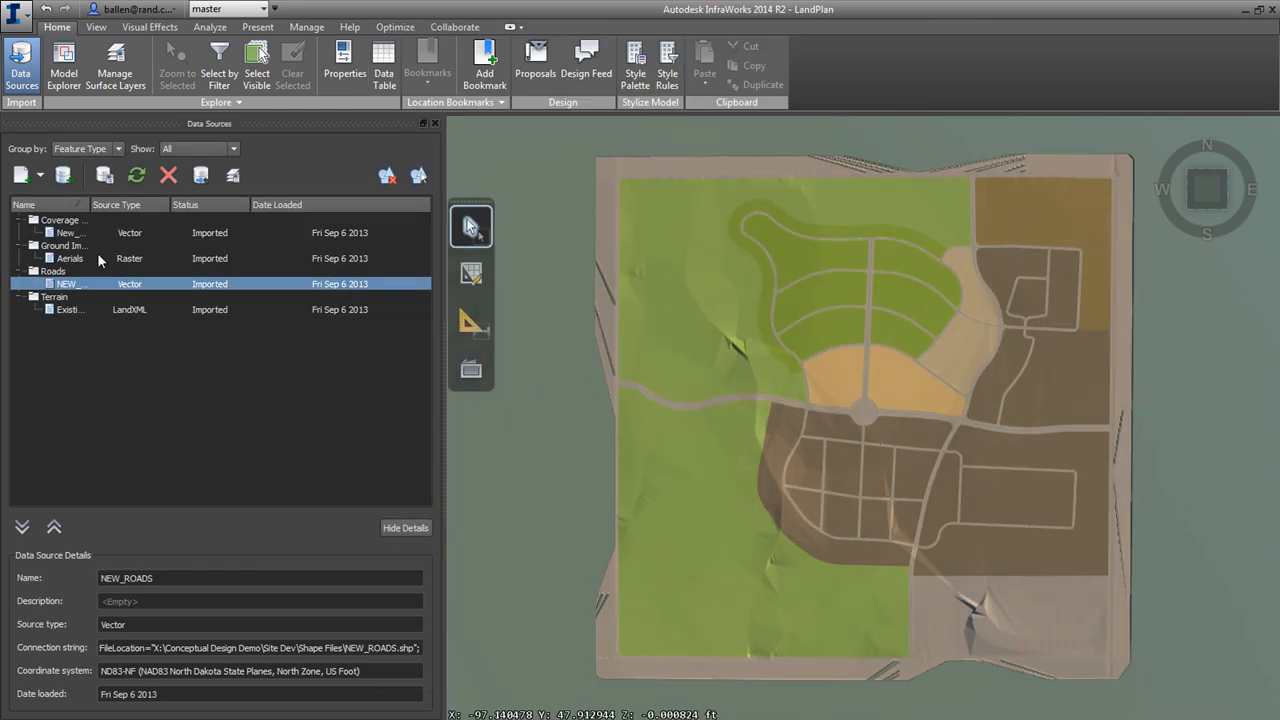
# Widen the data source name column, assign the Street catalog's "Sidewalk and..." rule style to NEW_ROADS, and refresh the model.
pyautogui.moveTo(90, 204); pyautogui.dragTo(155, 204)
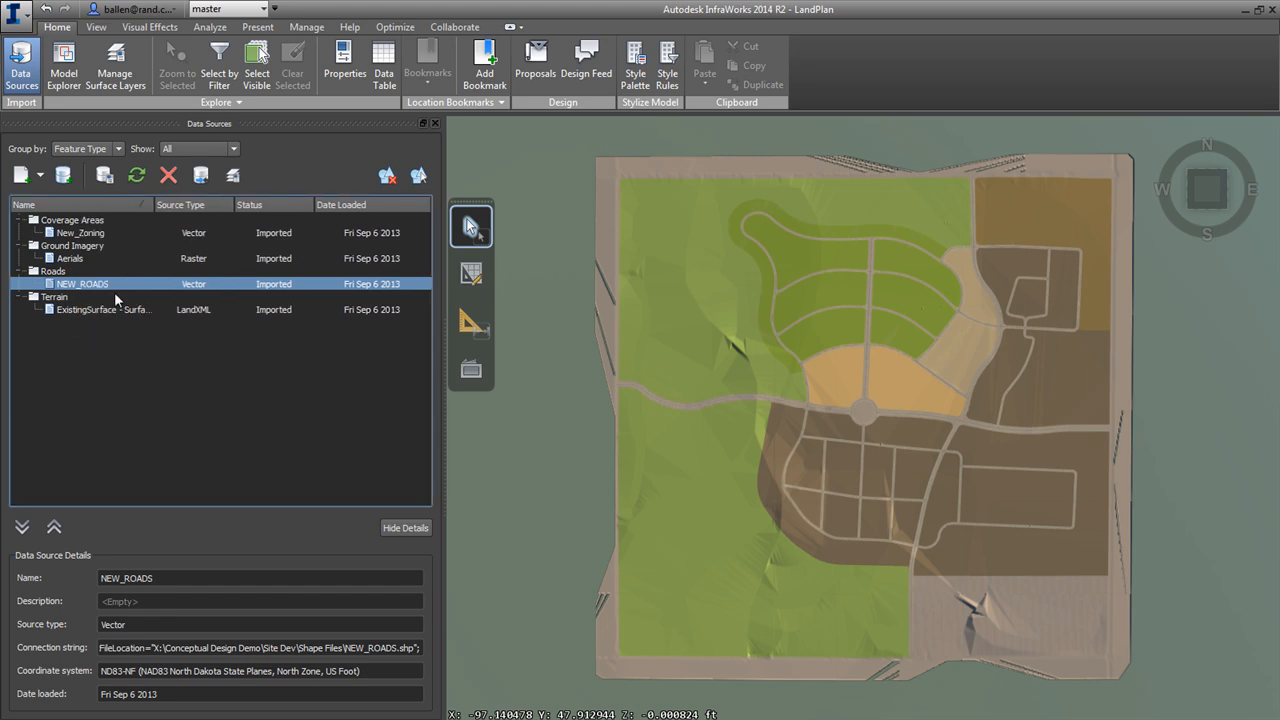
pyautogui.scroll(10, 894, 410)
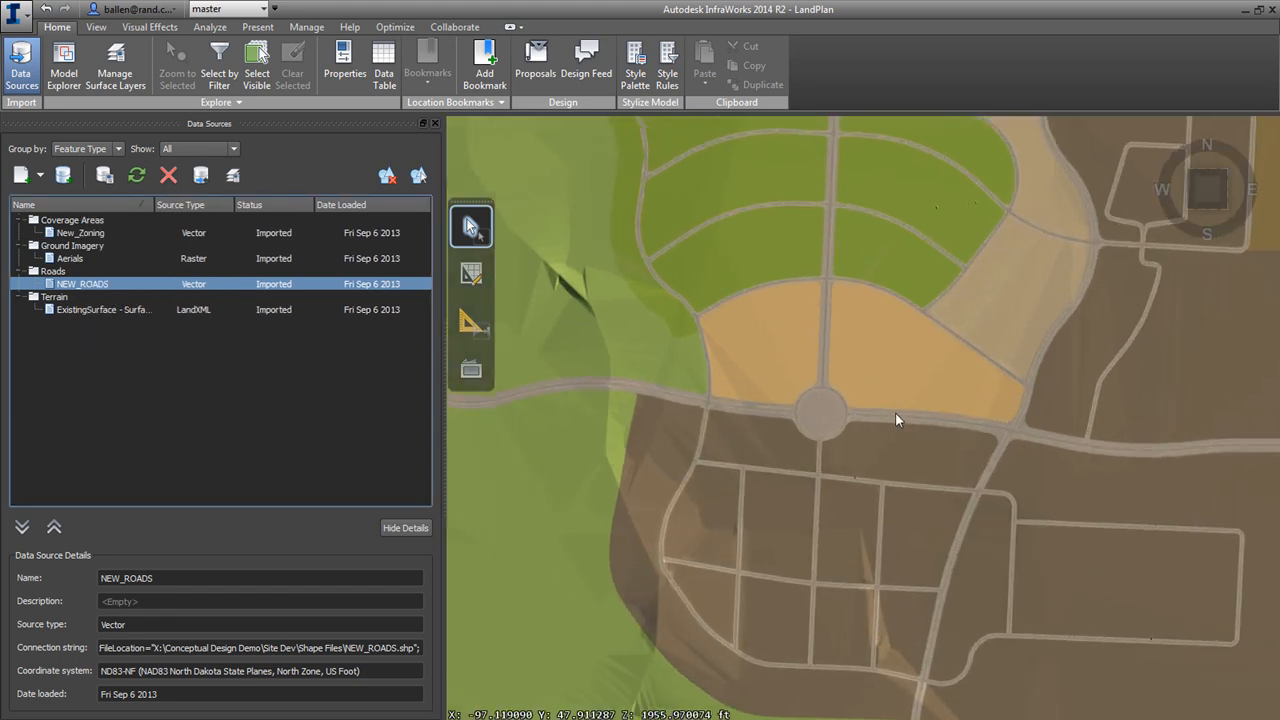
pyautogui.scroll(5, 533, 410)
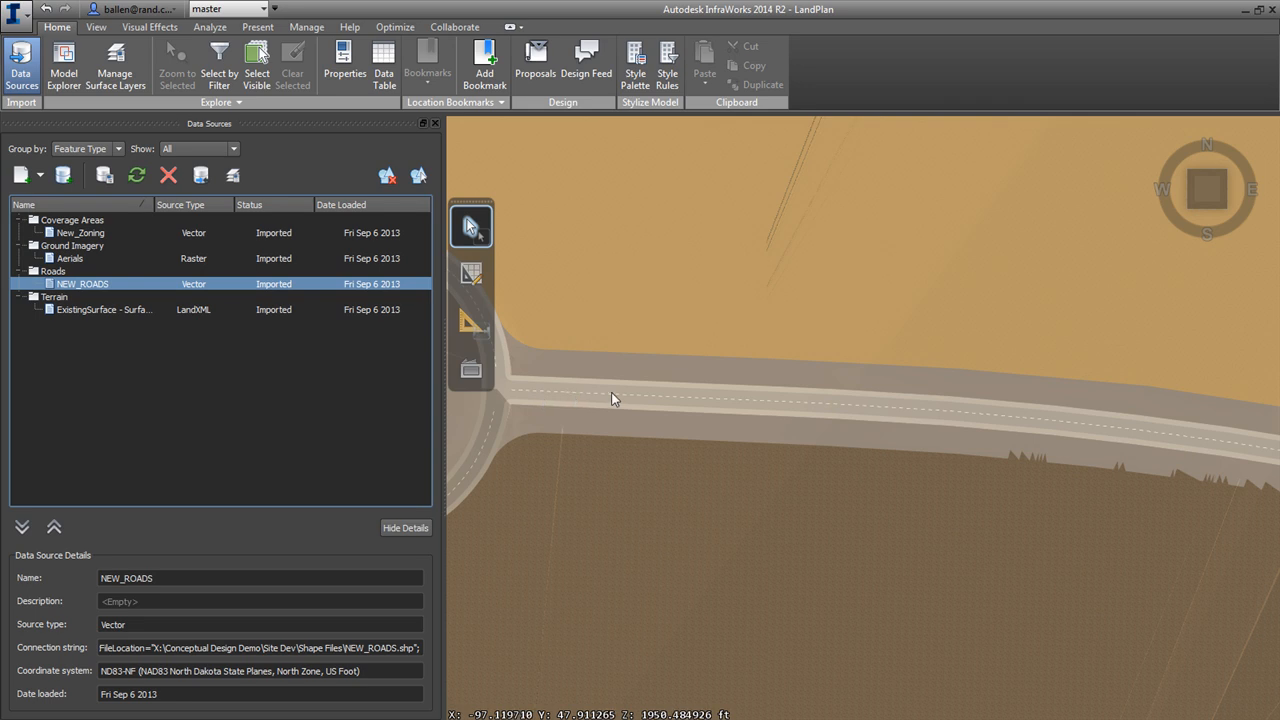
pyautogui.doubleClick(131, 286)
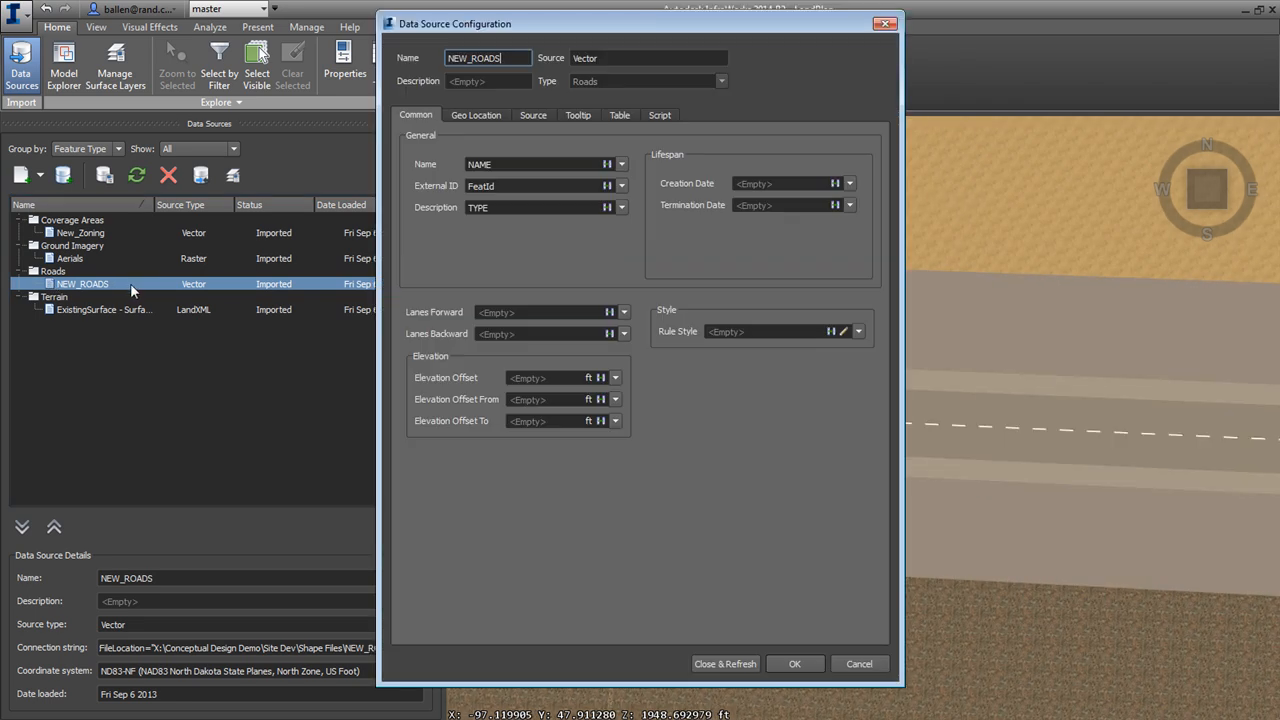
pyautogui.click(840, 333)
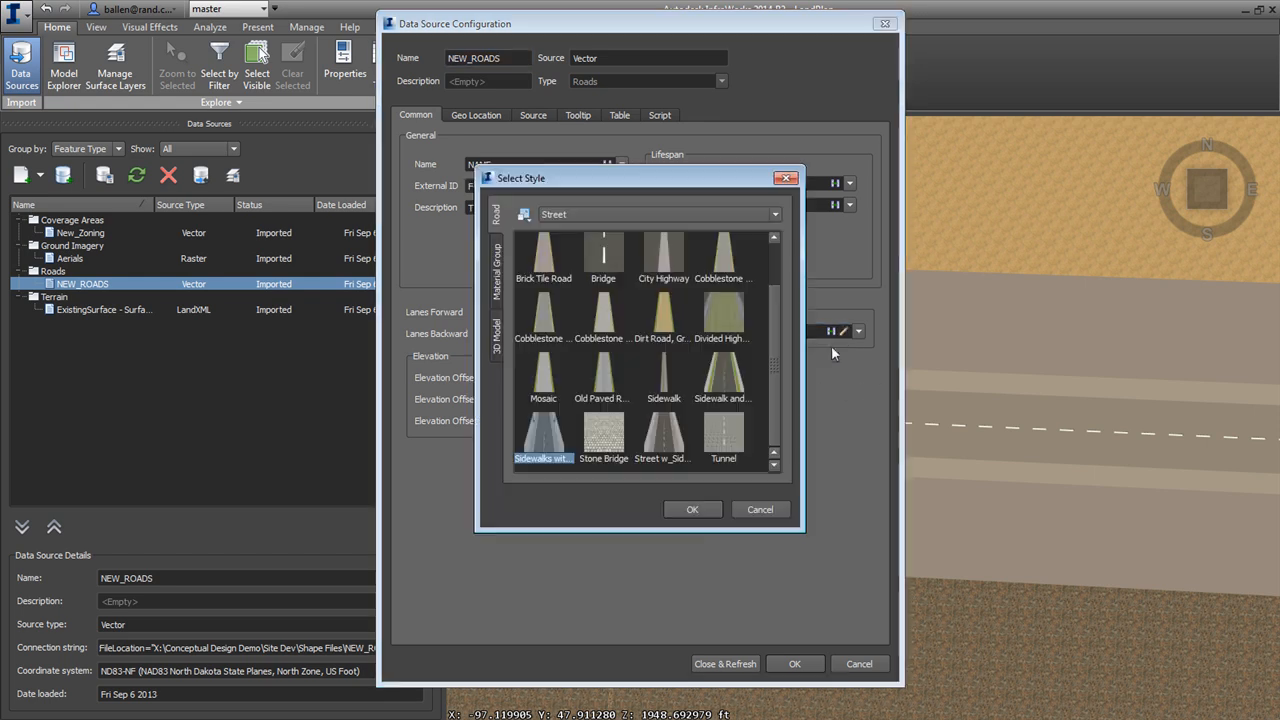
pyautogui.click(721, 390)
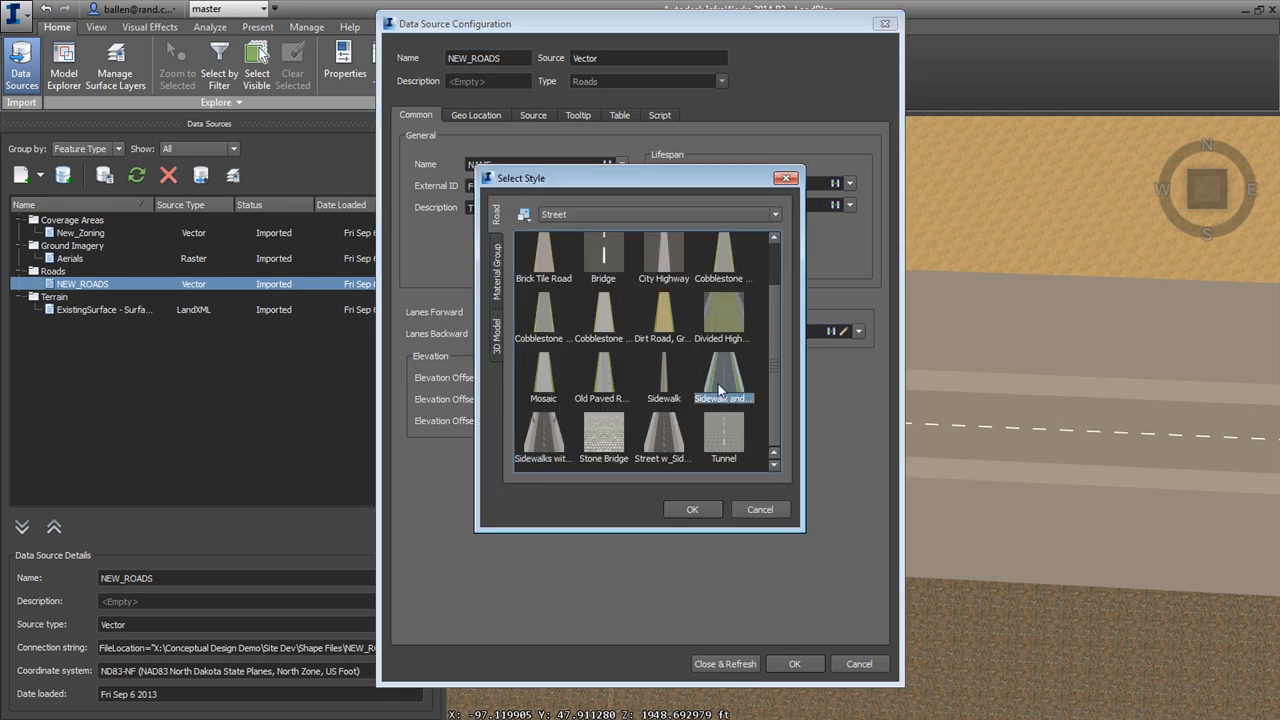
pyautogui.click(692, 510)
pyautogui.click(740, 664)
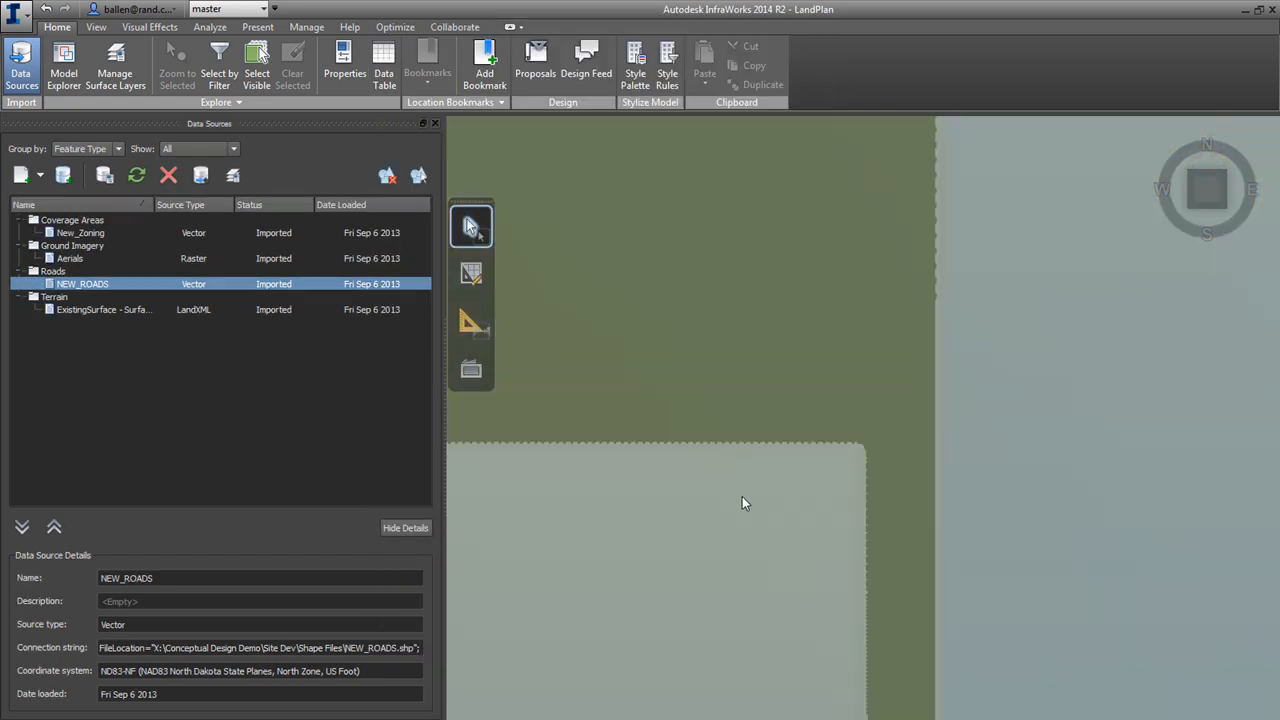
# Examine the restyled roads around the roundabout in perspective and across the curved neighbourhood from above.
pyautogui.scroll(-6, 852, 423)
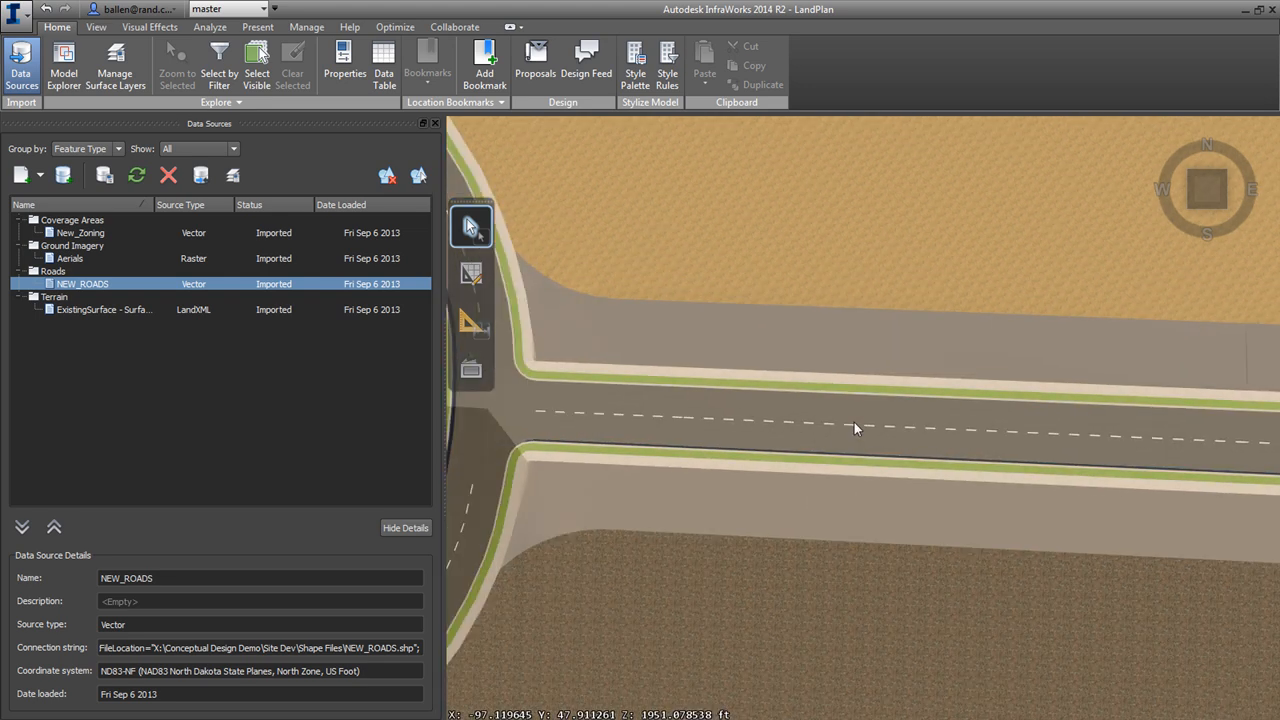
pyautogui.scroll(-3, 794, 411)
pyautogui.moveTo(690, 416); pyautogui.dragTo(886, 288)
pyautogui.scroll(1, 846, 535)
pyautogui.scroll(5, 845, 541)
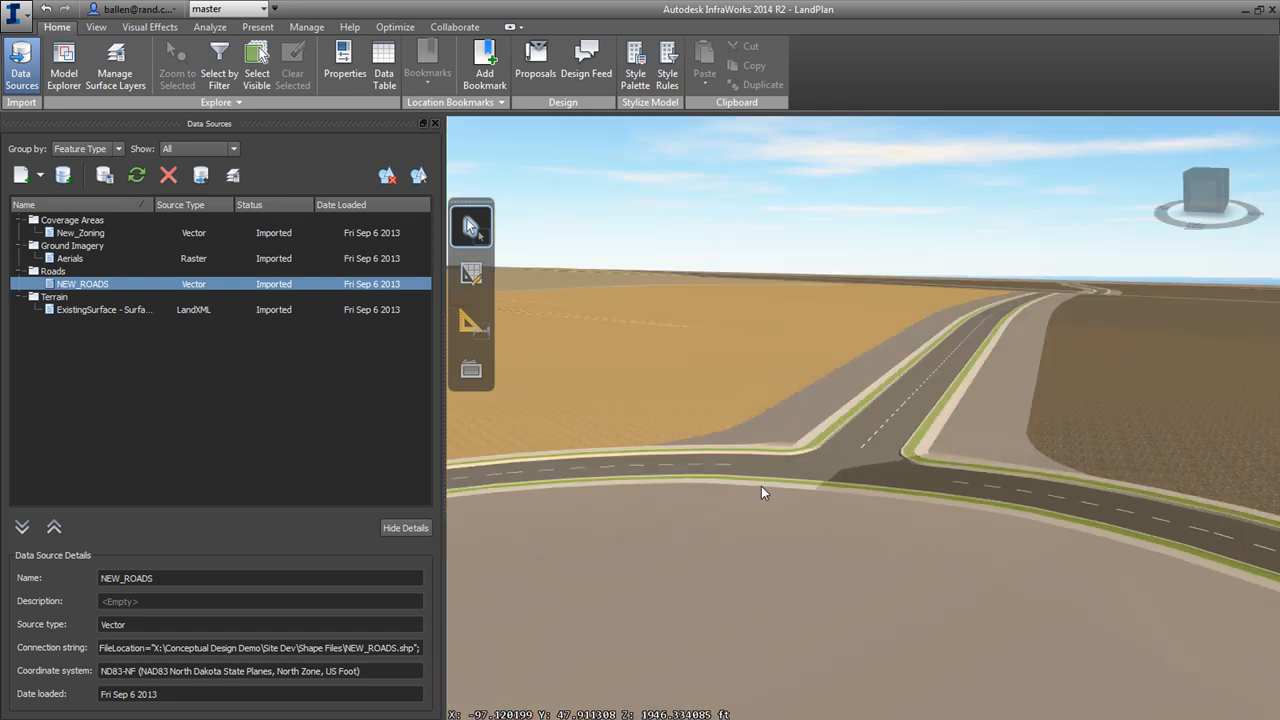
pyautogui.moveTo(761, 486); pyautogui.dragTo(722, 495)
pyautogui.scroll(-3, 724, 495)
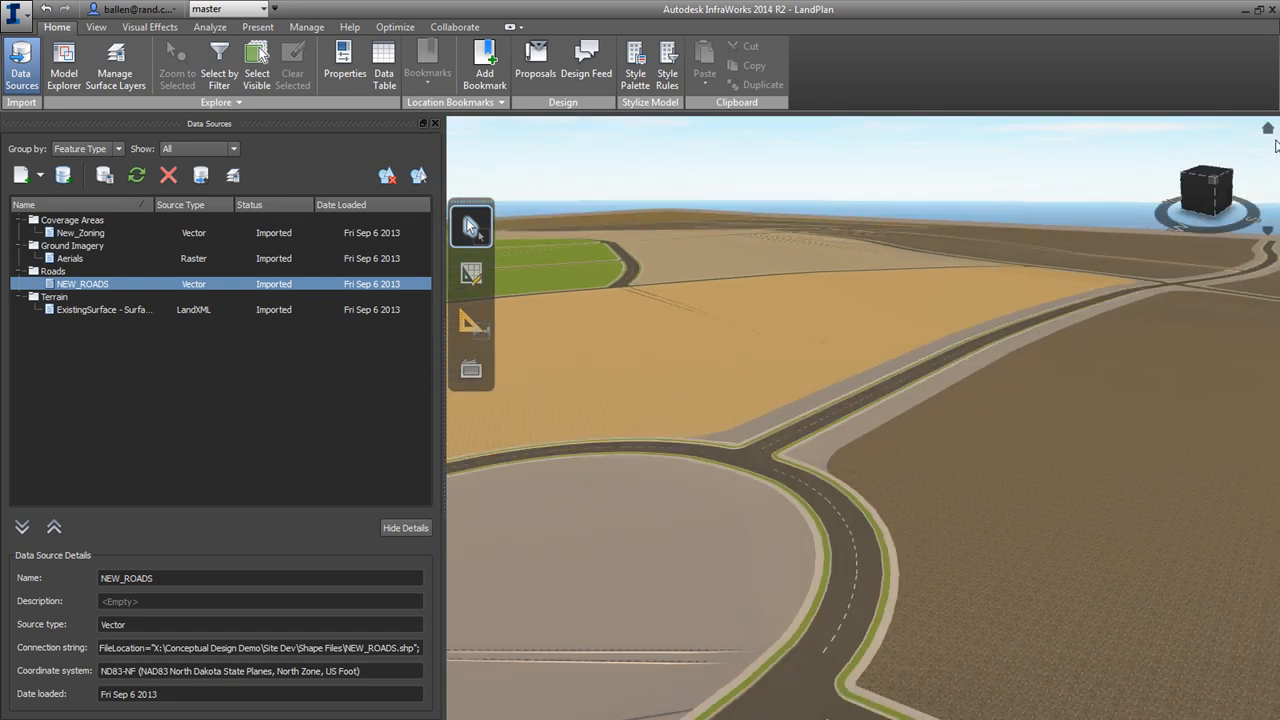
pyautogui.click(1268, 129)
pyautogui.scroll(6, 894, 257)
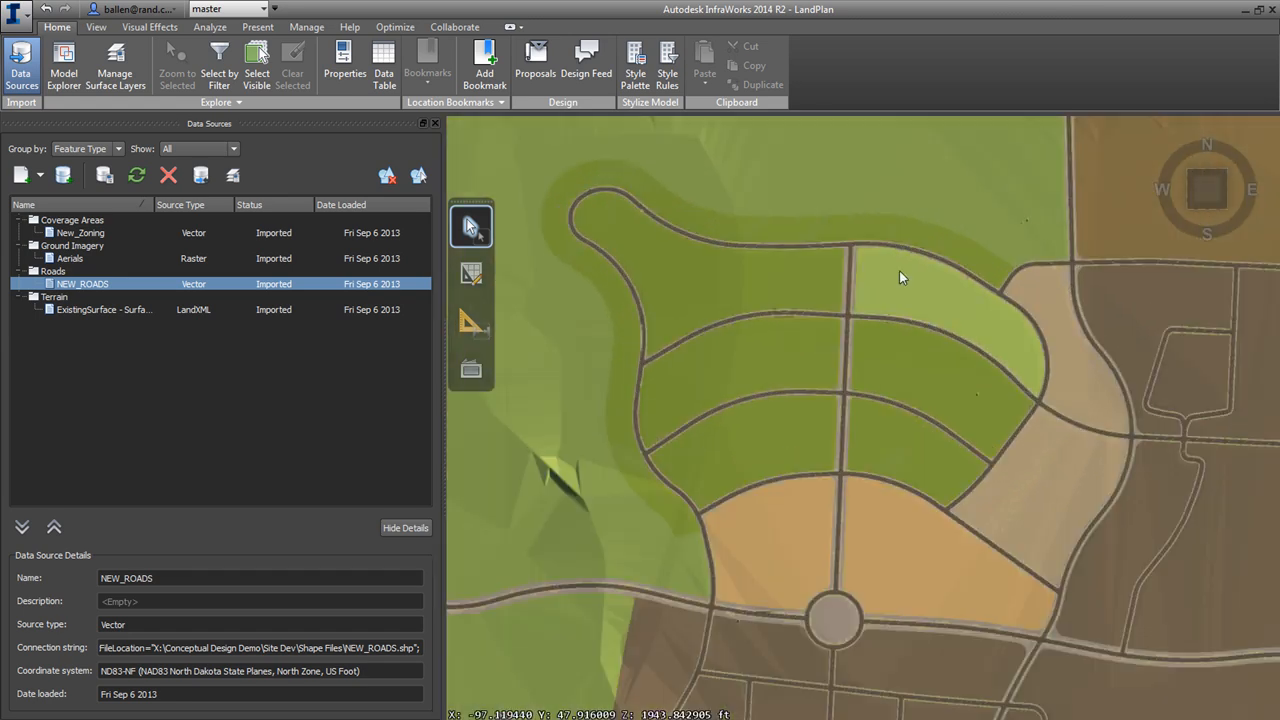
pyautogui.scroll(3, 795, 397)
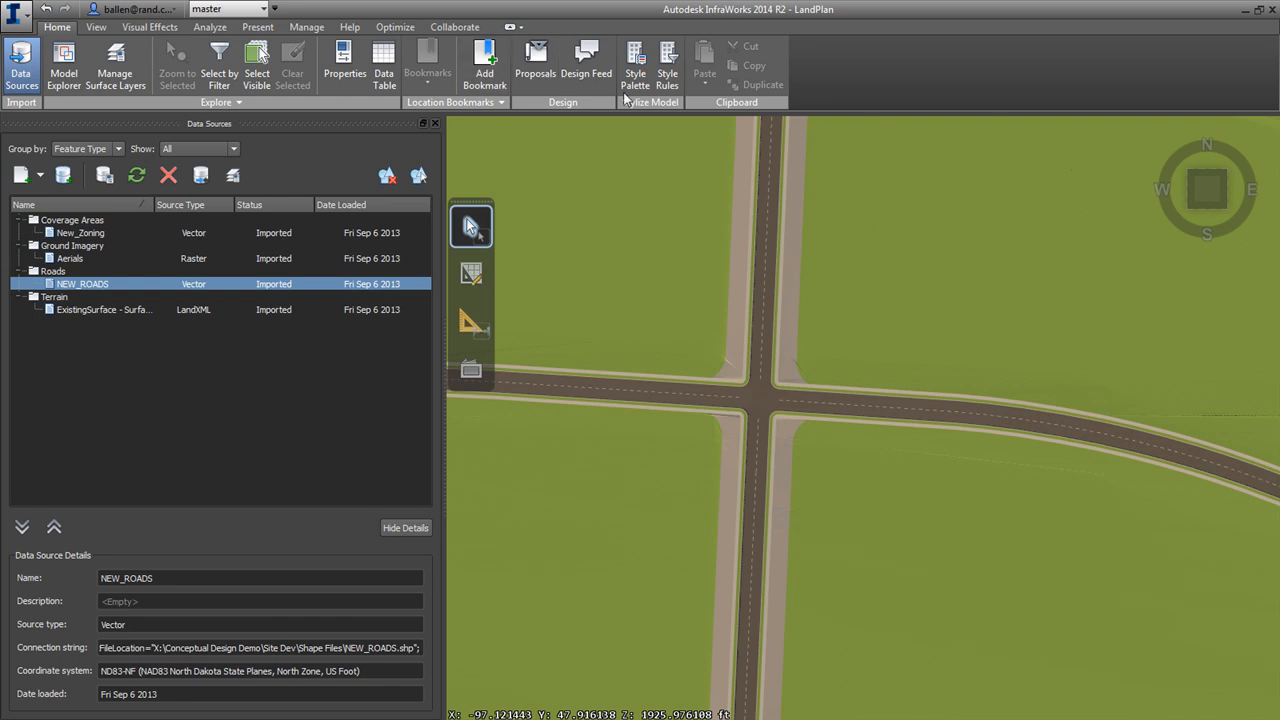
# Add a new style rule named ave for the Roads feature class.
pyautogui.click(667, 73)
pyautogui.click(975, 651)
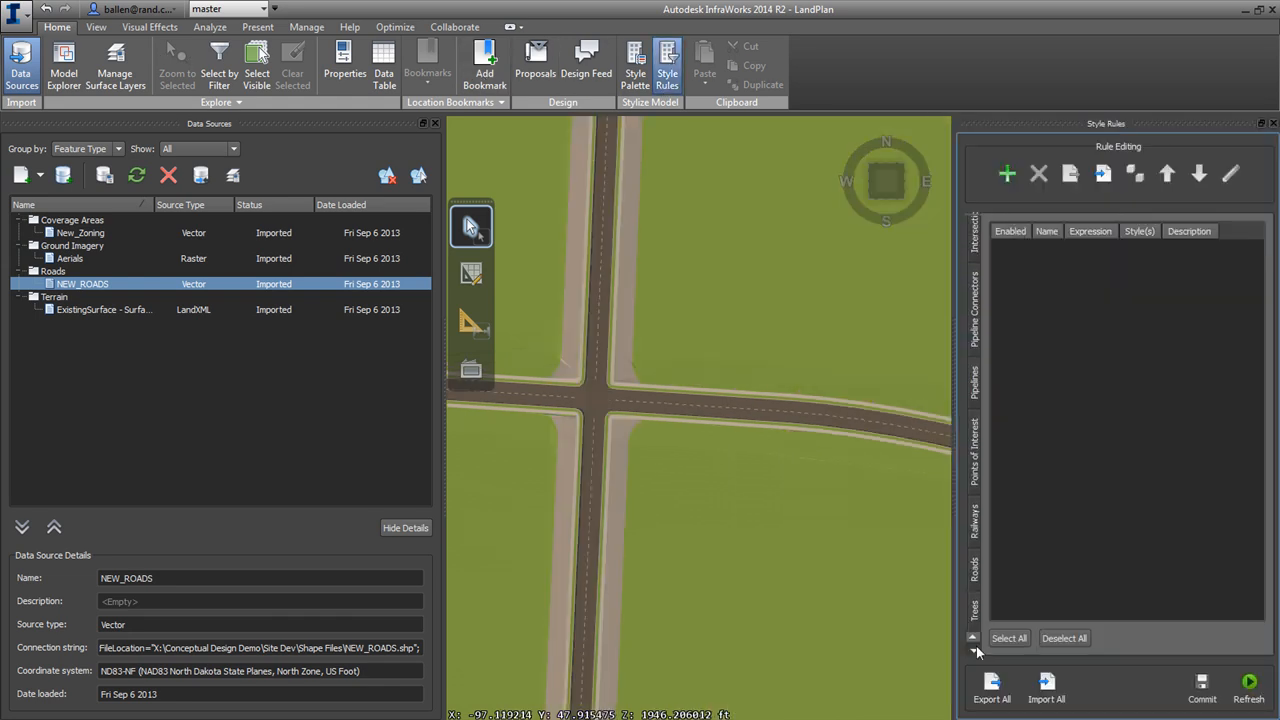
pyautogui.click(1010, 177)
pyautogui.write('ave')
pyautogui.click(603, 377)
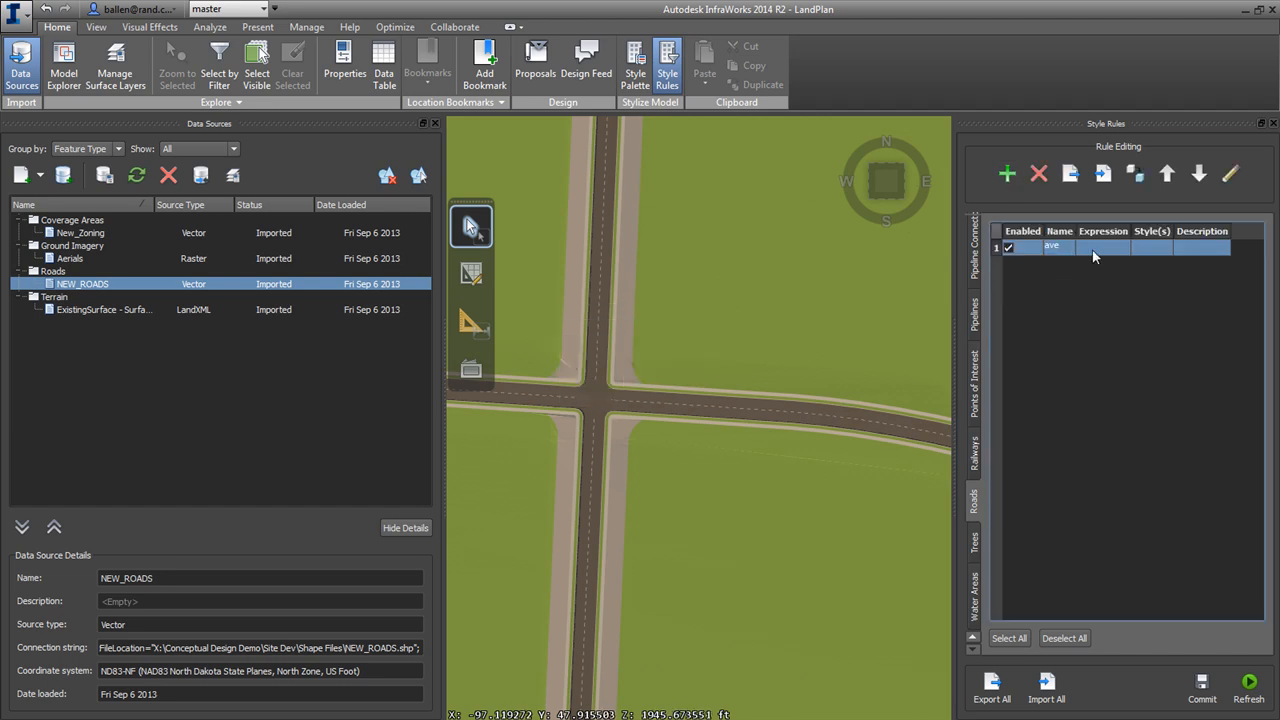
# Define the ave rule's filter expression as DESCRIPTION = 'AVE'.
pyautogui.doubleClick(1091, 256)
pyautogui.click(638, 335)
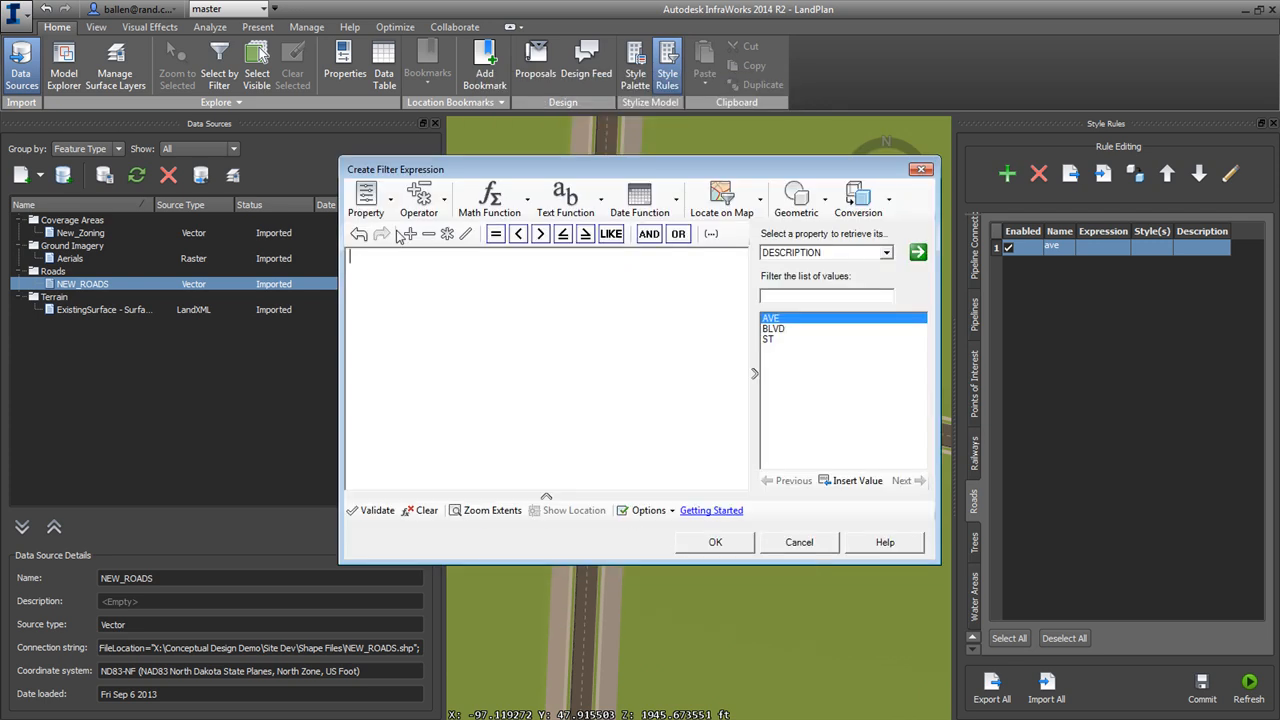
pyautogui.click(366, 200)
pyautogui.click(440, 120)
pyautogui.click(495, 233)
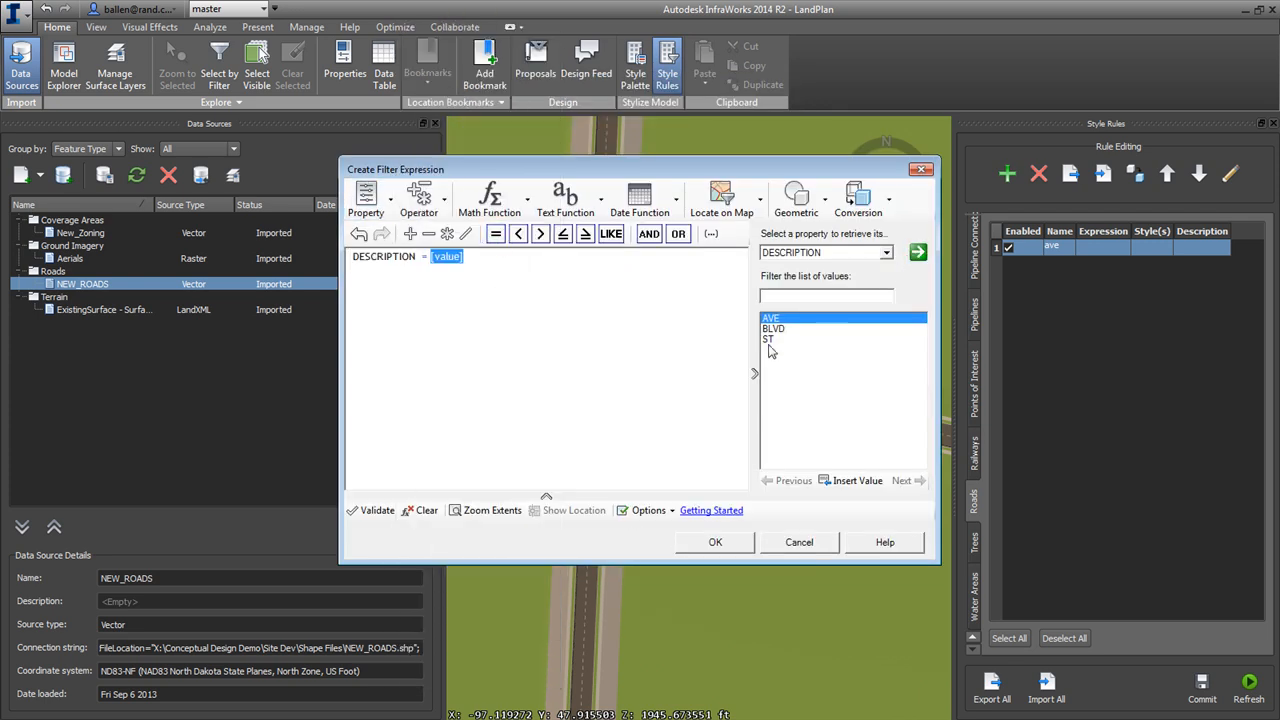
pyautogui.click(918, 252)
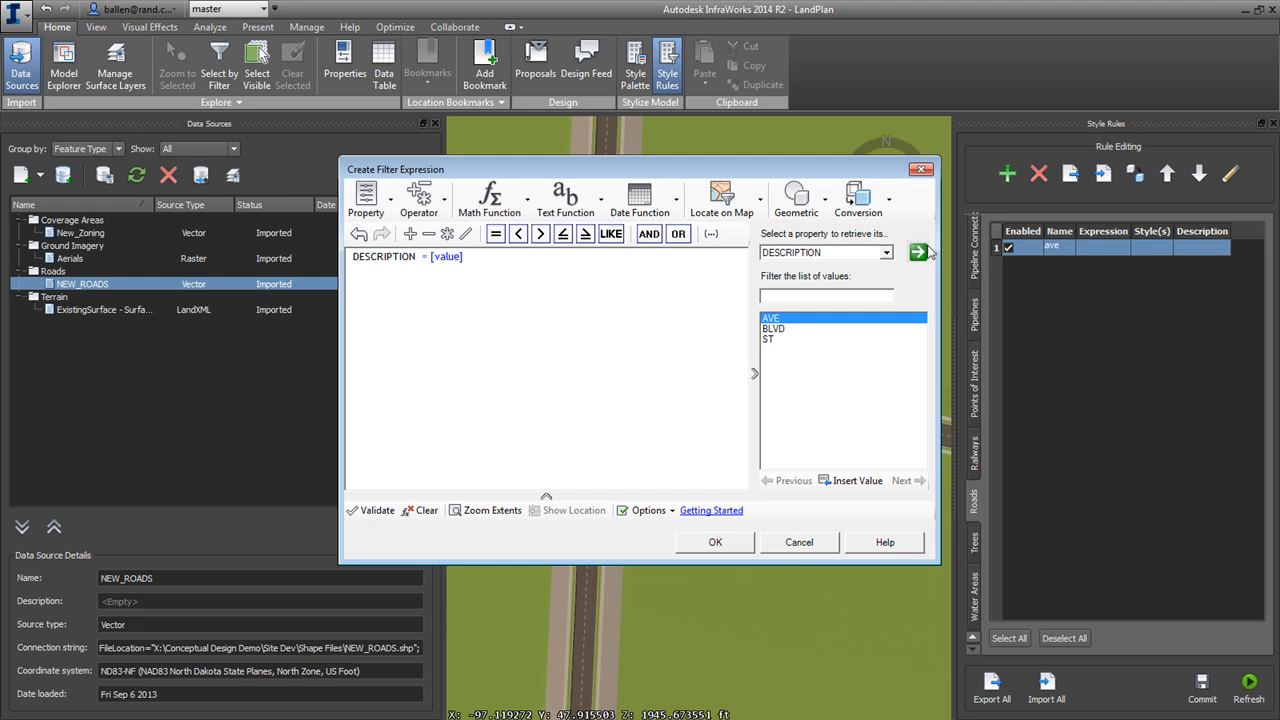
pyautogui.doubleClick(772, 318)
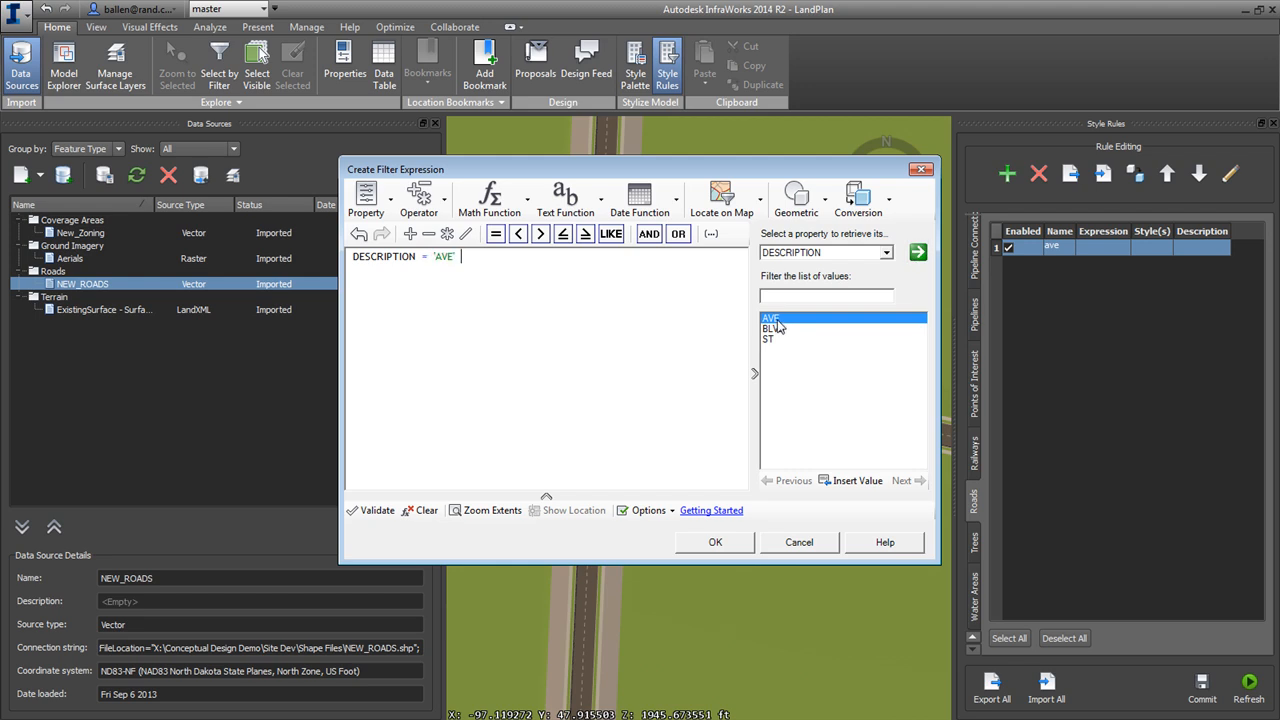
pyautogui.click(714, 542)
# Add the Sidewalks with Lamps street style to the ave rule and save the rule.
pyautogui.click(639, 552)
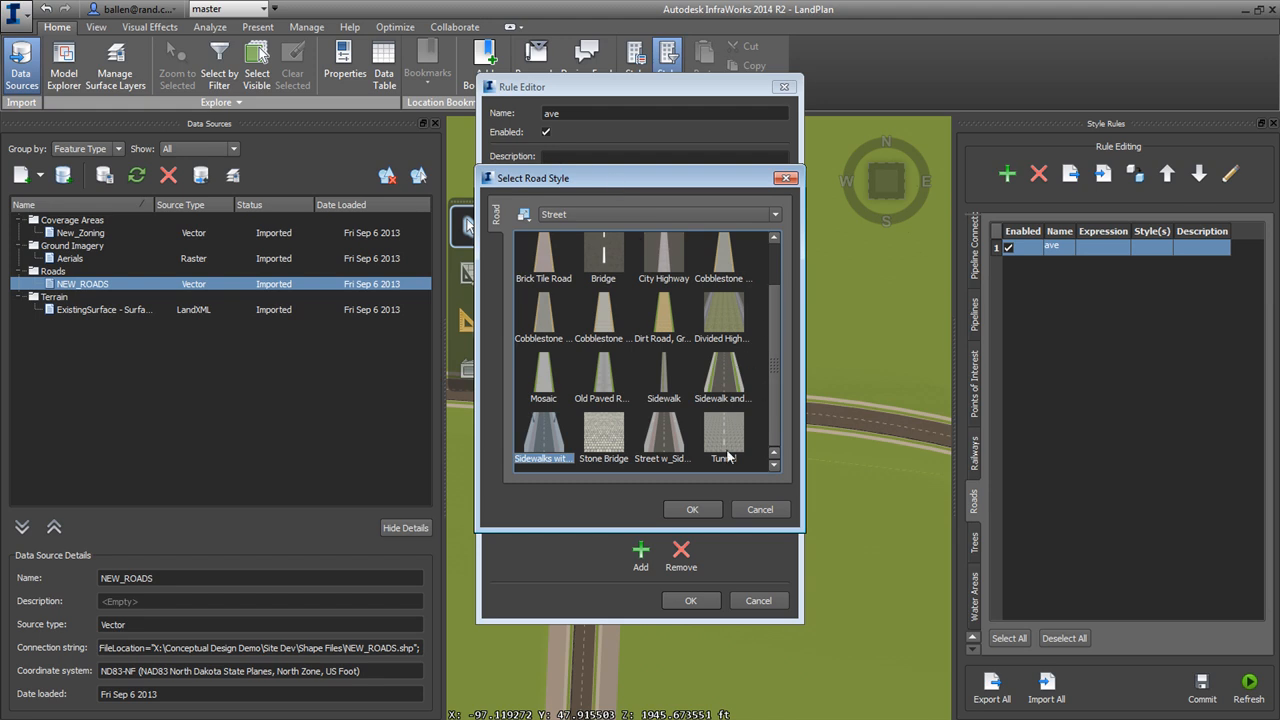
pyautogui.doubleClick(545, 447)
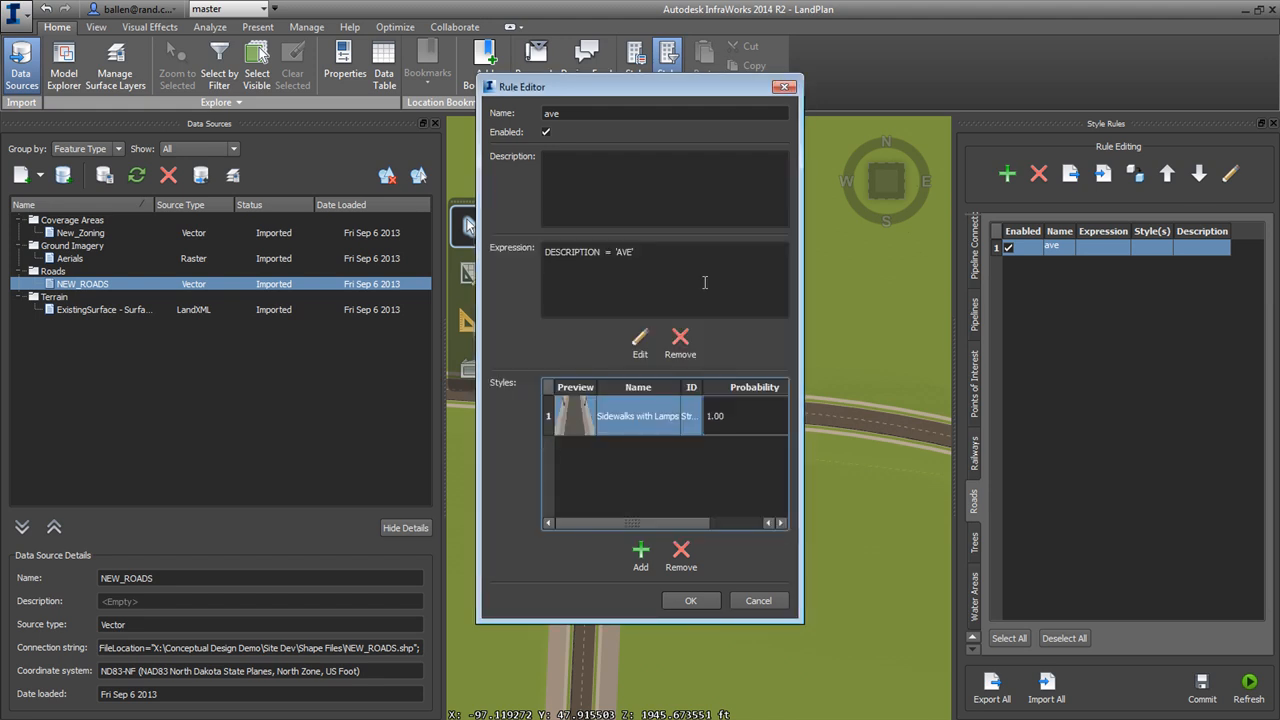
pyautogui.click(698, 604)
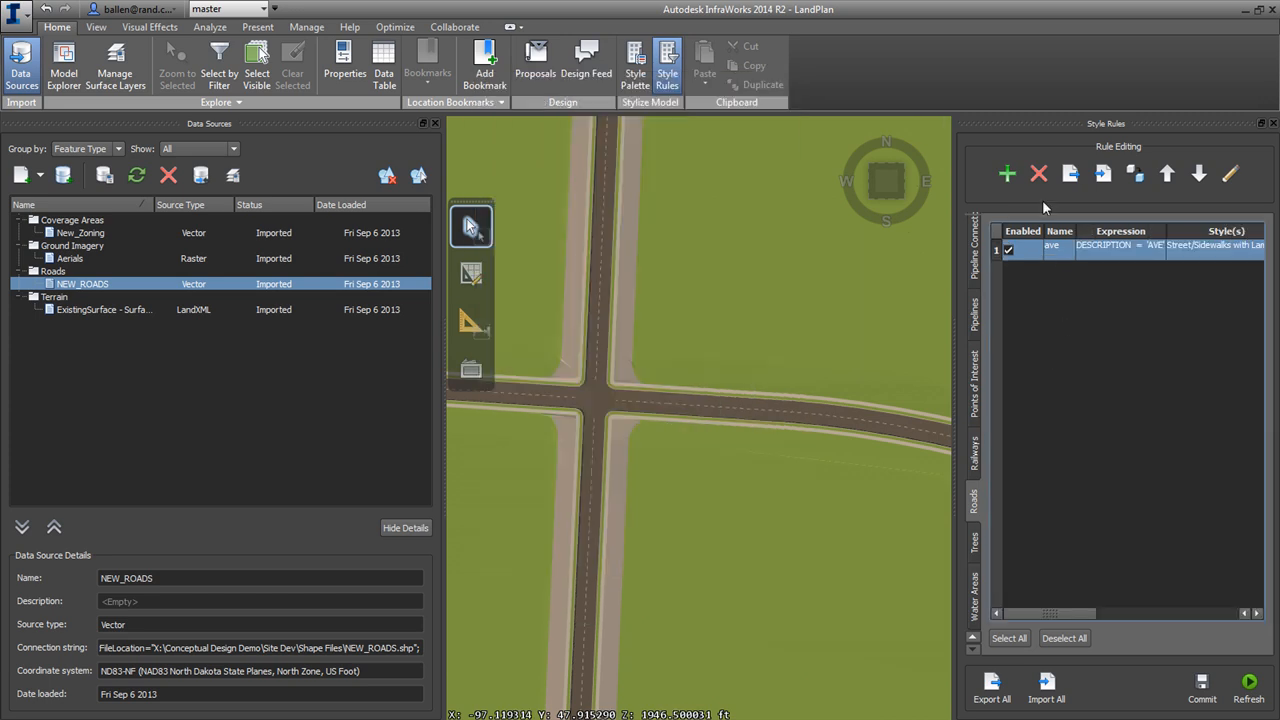
# Add a Roads style rule named blvd and set its filter expression to DESCRIPTION = 'BLVD'.
pyautogui.click(1007, 174)
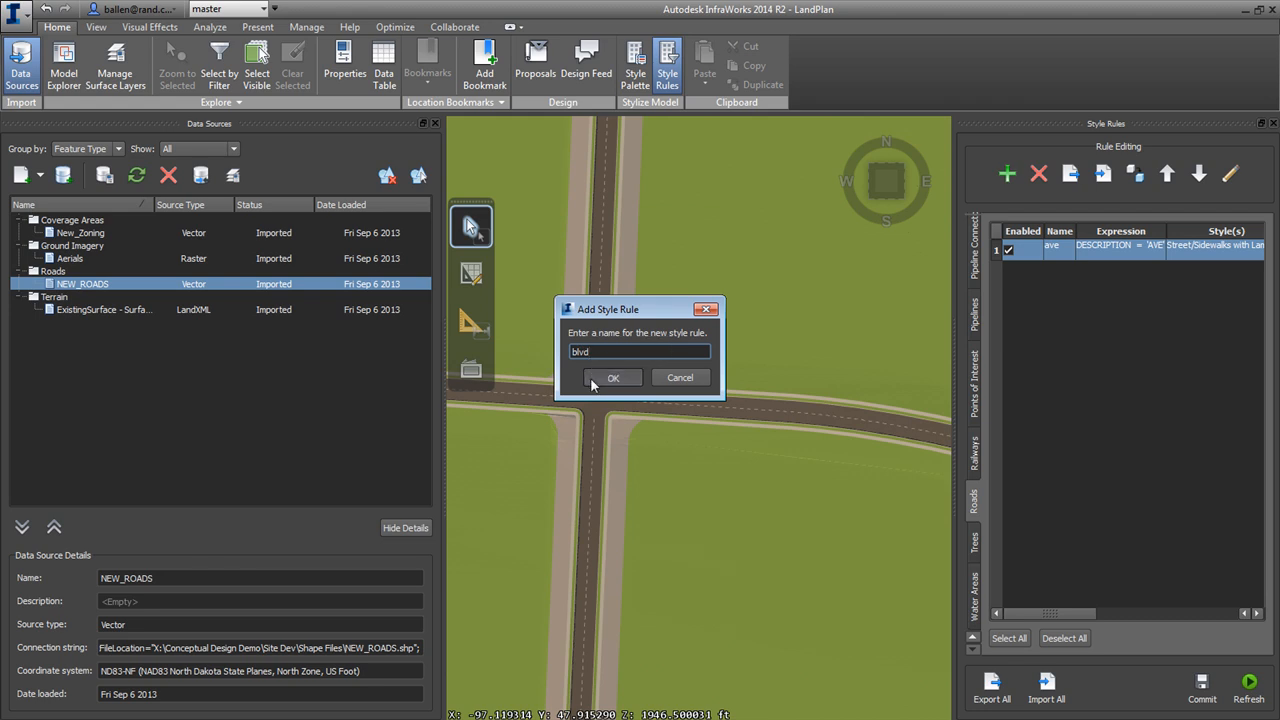
pyautogui.click(590, 377)
pyautogui.doubleClick(1101, 265)
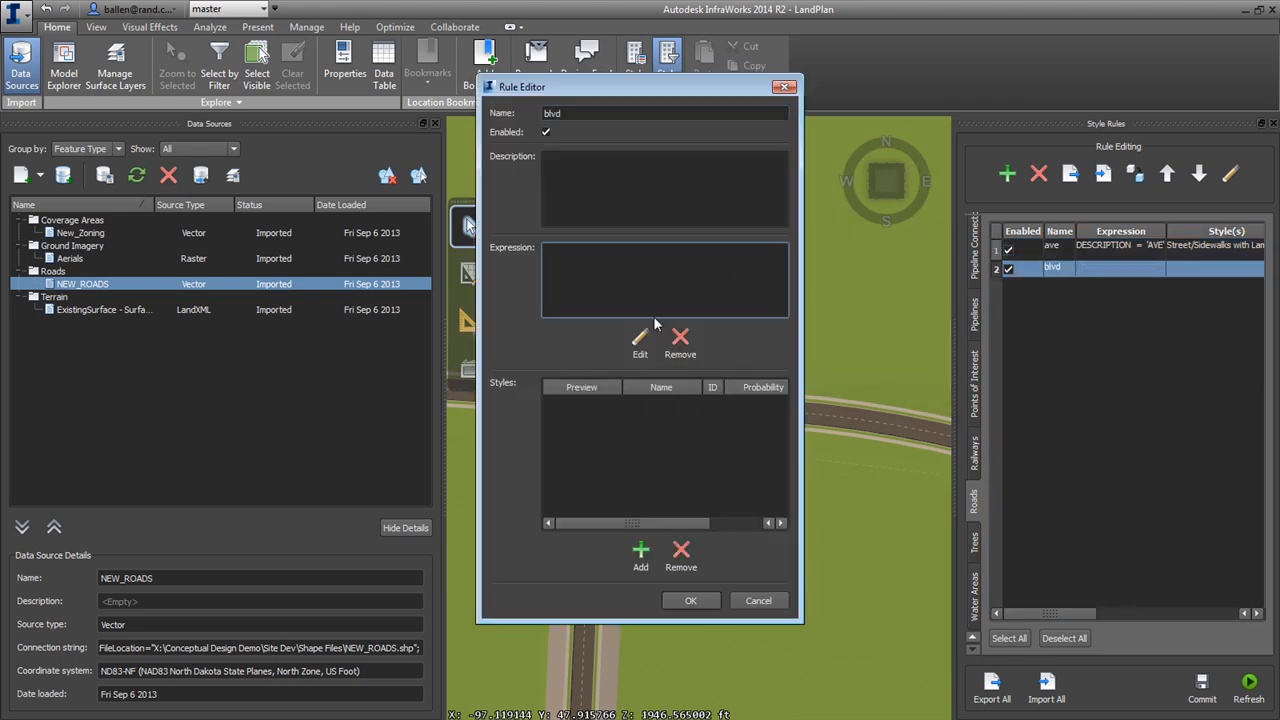
pyautogui.click(640, 340)
pyautogui.click(366, 198)
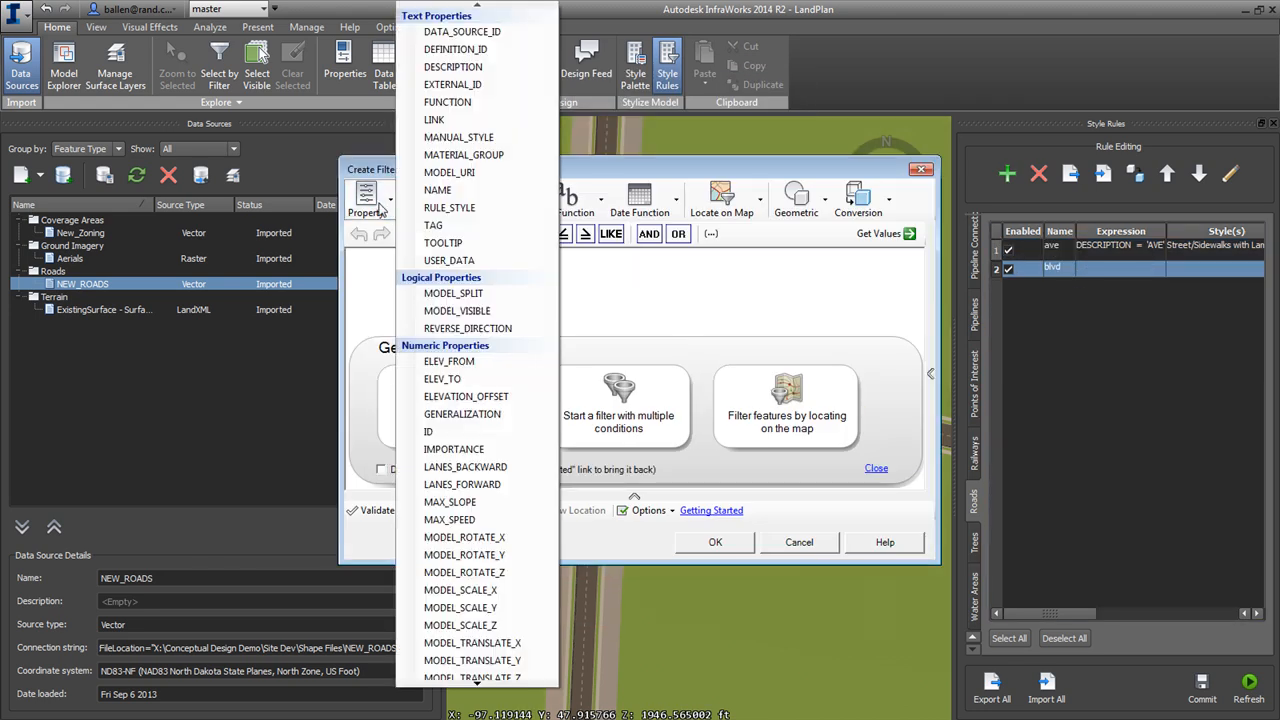
pyautogui.click(456, 67)
pyautogui.click(495, 234)
pyautogui.click(893, 236)
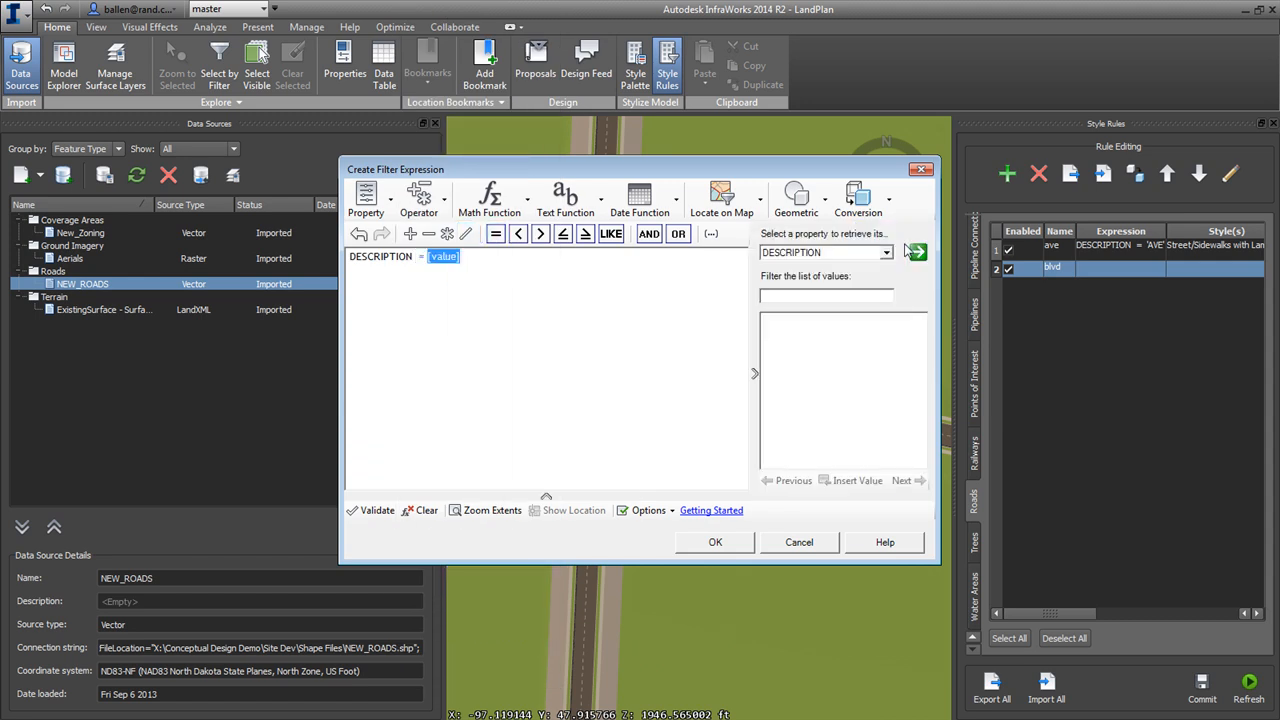
pyautogui.click(918, 252)
pyautogui.click(780, 330)
pyautogui.doubleClick(783, 331)
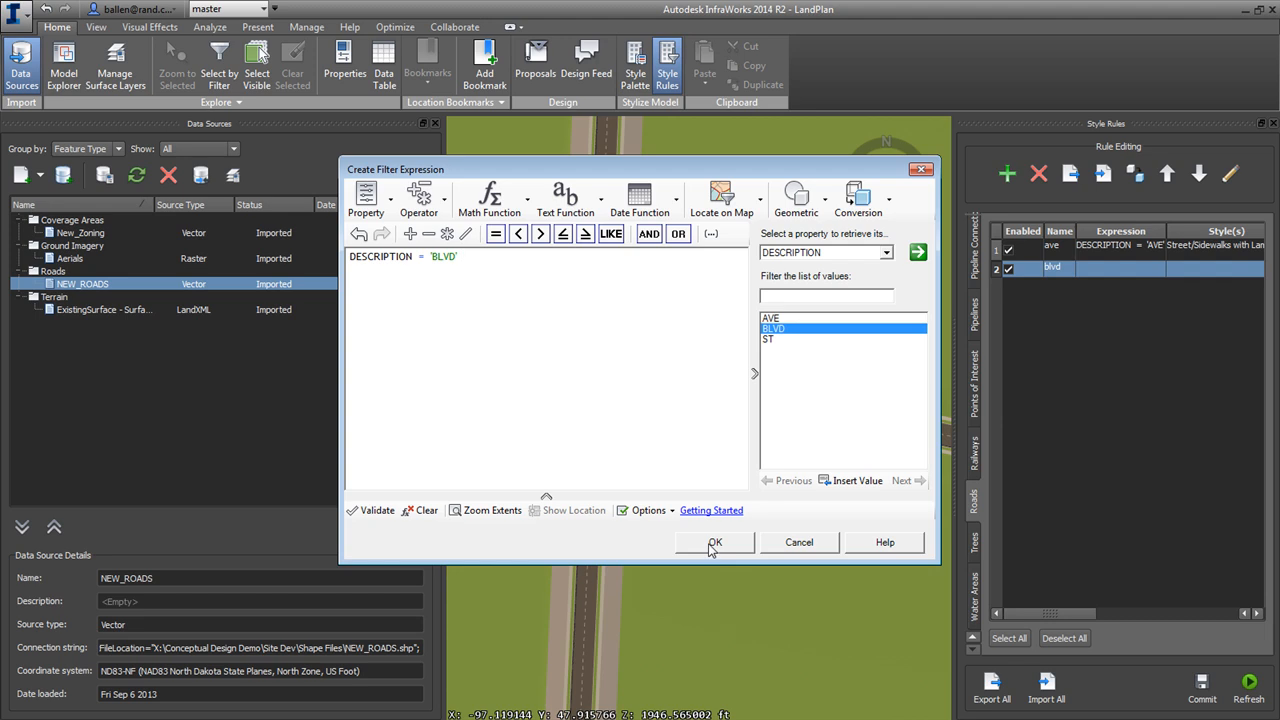
pyautogui.click(712, 544)
# Add the Boulevard with Fall Hardwood street style to the blvd rule and save the rule.
pyautogui.click(641, 552)
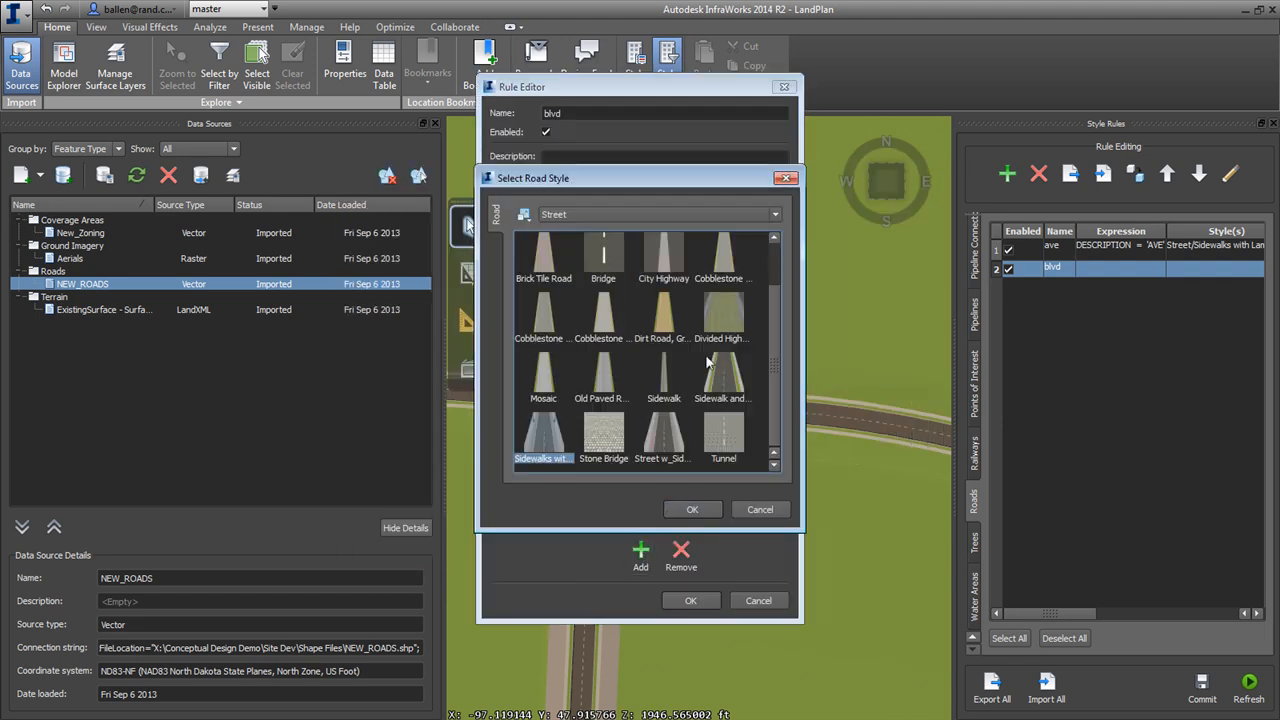
pyautogui.moveTo(774, 363); pyautogui.dragTo(778, 256)
pyautogui.click(676, 256)
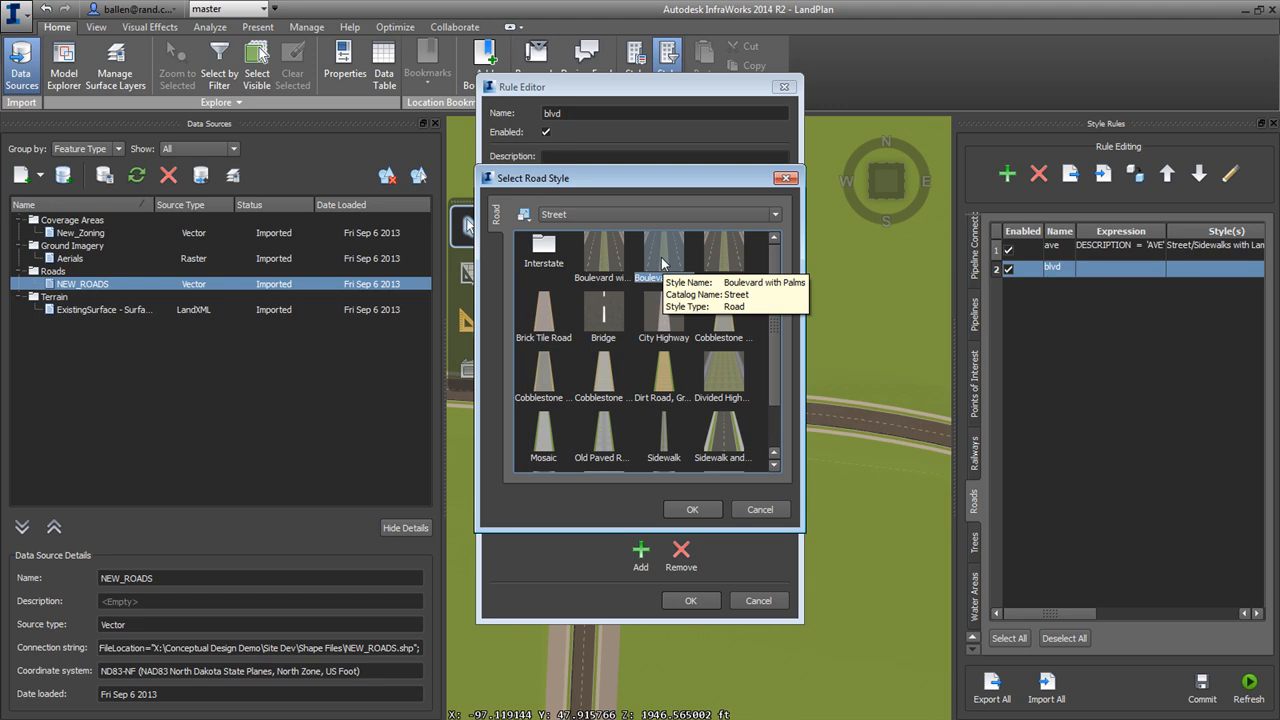
pyautogui.click(728, 258)
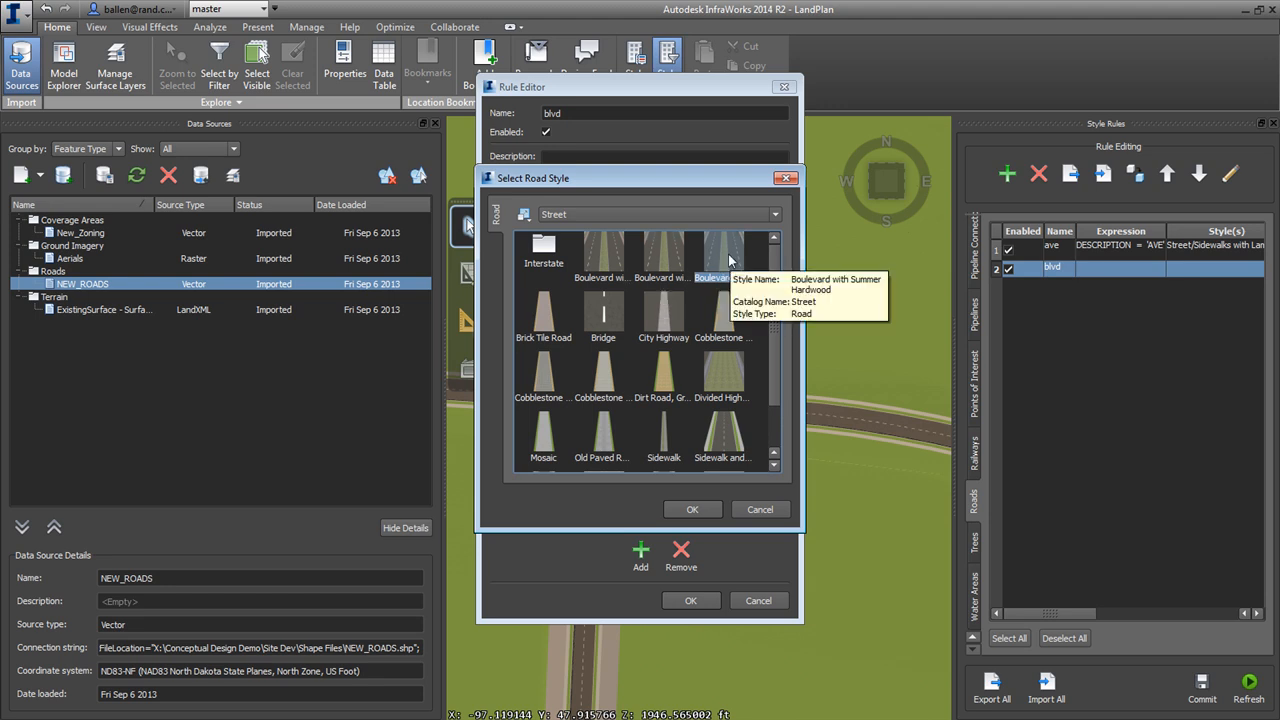
pyautogui.click(603, 260)
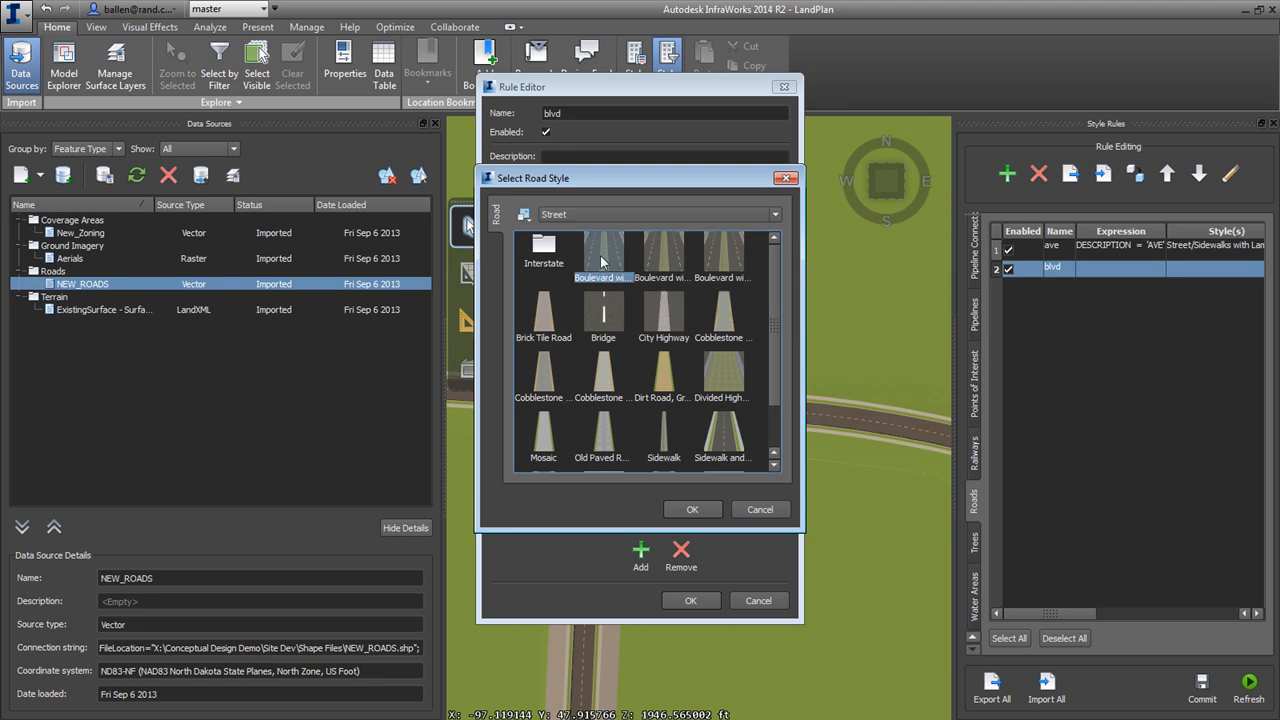
pyautogui.doubleClick(601, 261)
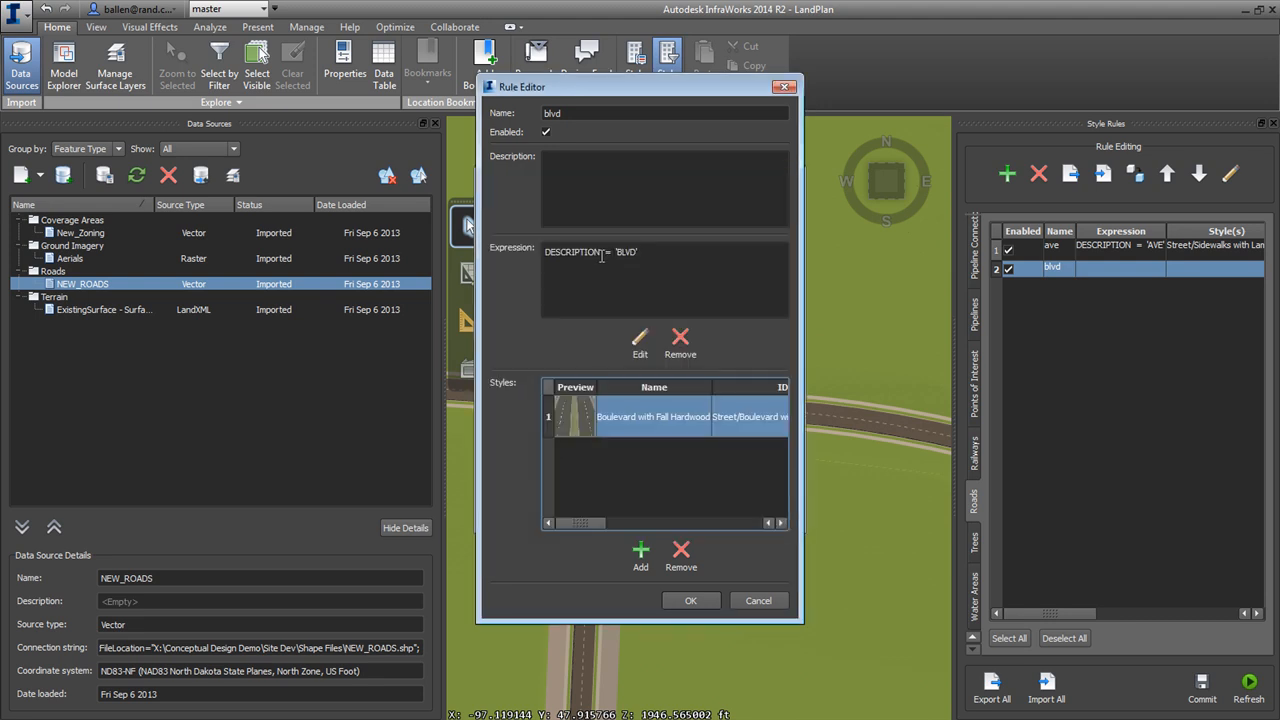
pyautogui.click(690, 601)
# Commit the Roads style rules and refresh the model, examining the restyled intersection and the whole site.
pyautogui.click(1202, 685)
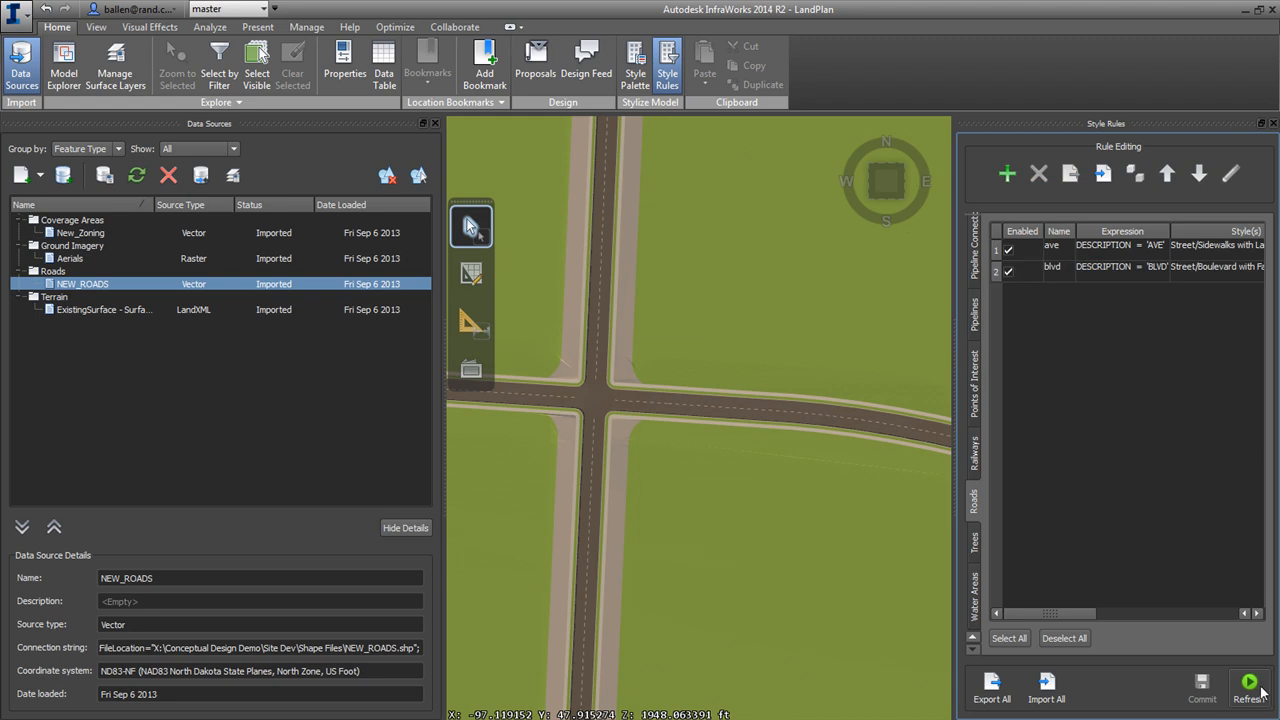
pyautogui.click(1249, 685)
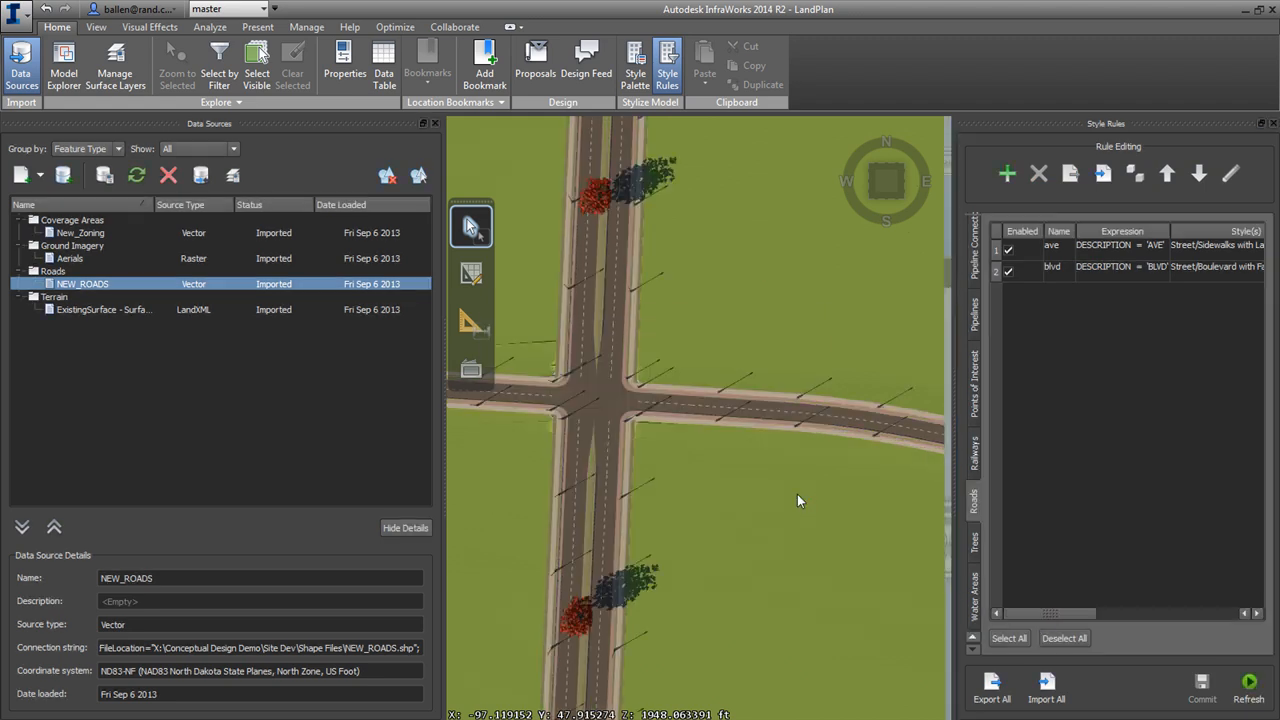
pyautogui.scroll(2, 590, 441)
pyautogui.moveTo(590, 446); pyautogui.dragTo(913, 393, button='middle')
pyautogui.scroll(3, 913, 393)
pyautogui.scroll(-6, 774, 412)
pyautogui.scroll(-2, 682, 398)
pyautogui.moveTo(663, 412); pyautogui.dragTo(700, 415)
# Add NEW_BLDGS.shp as a data source of type Buildings and map its Name property to TYPE.
pyautogui.click(939, 128)
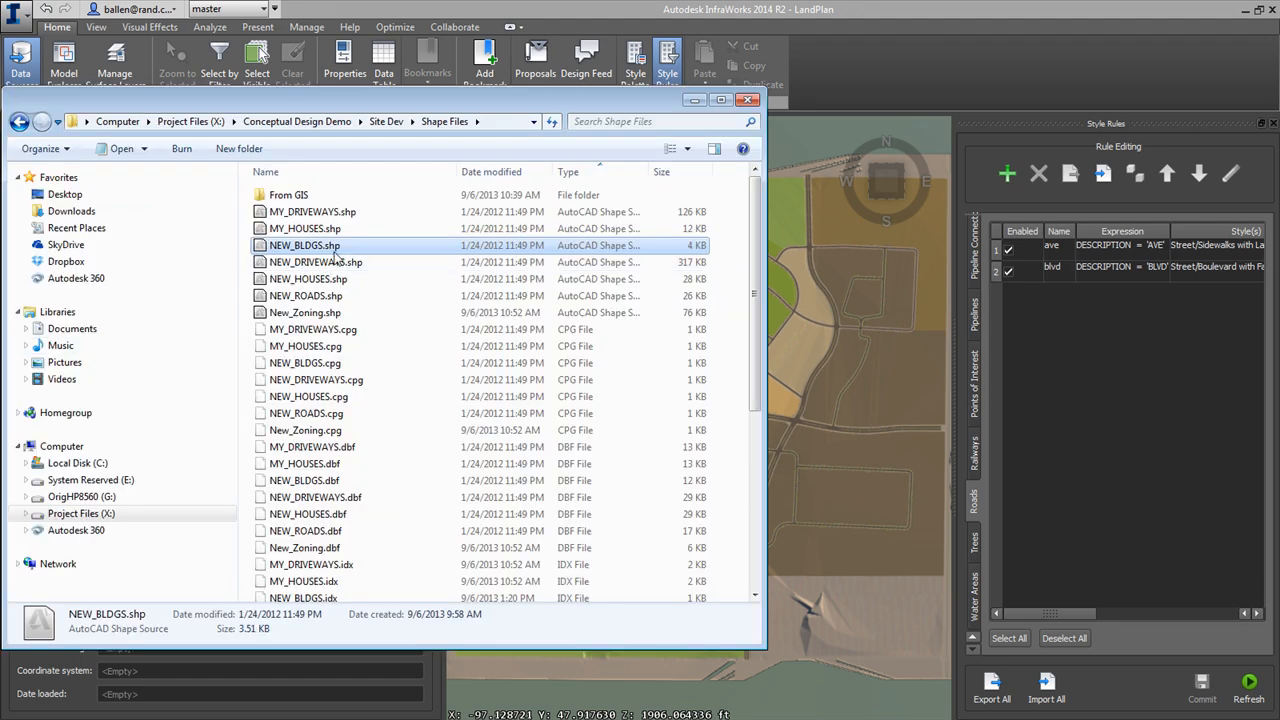
pyautogui.moveTo(338, 250); pyautogui.dragTo(844, 334)
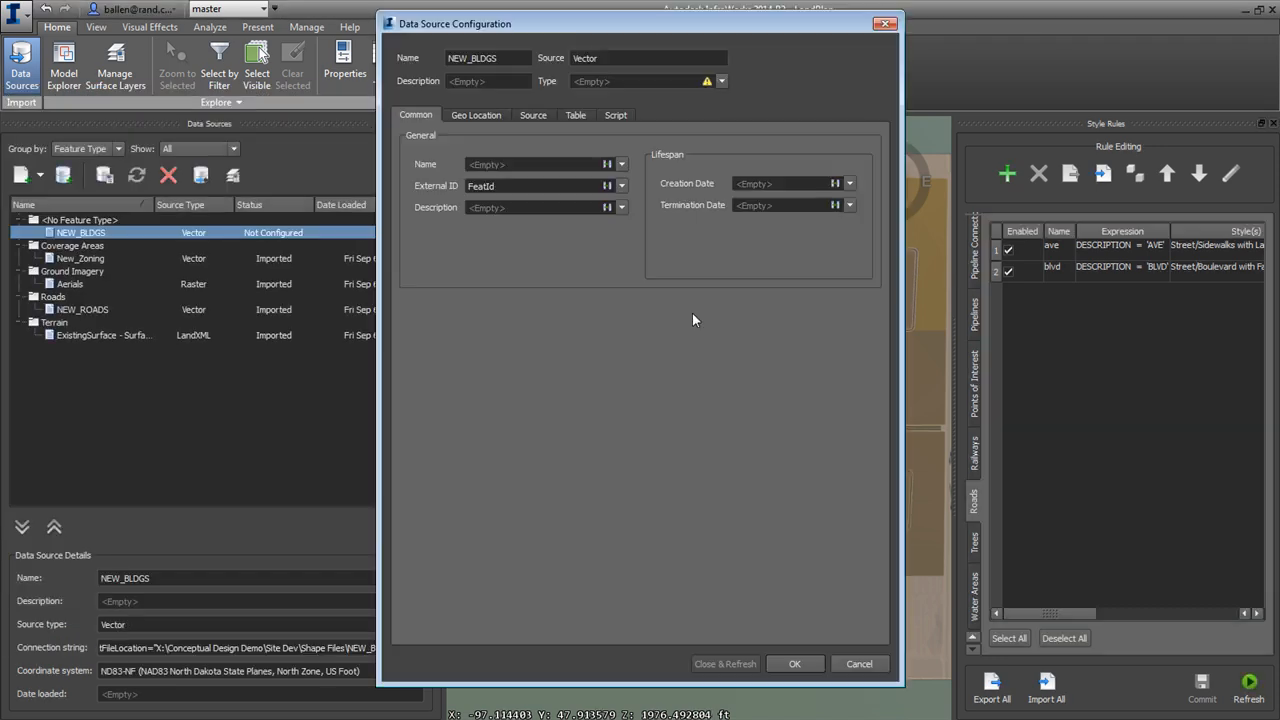
pyautogui.click(721, 81)
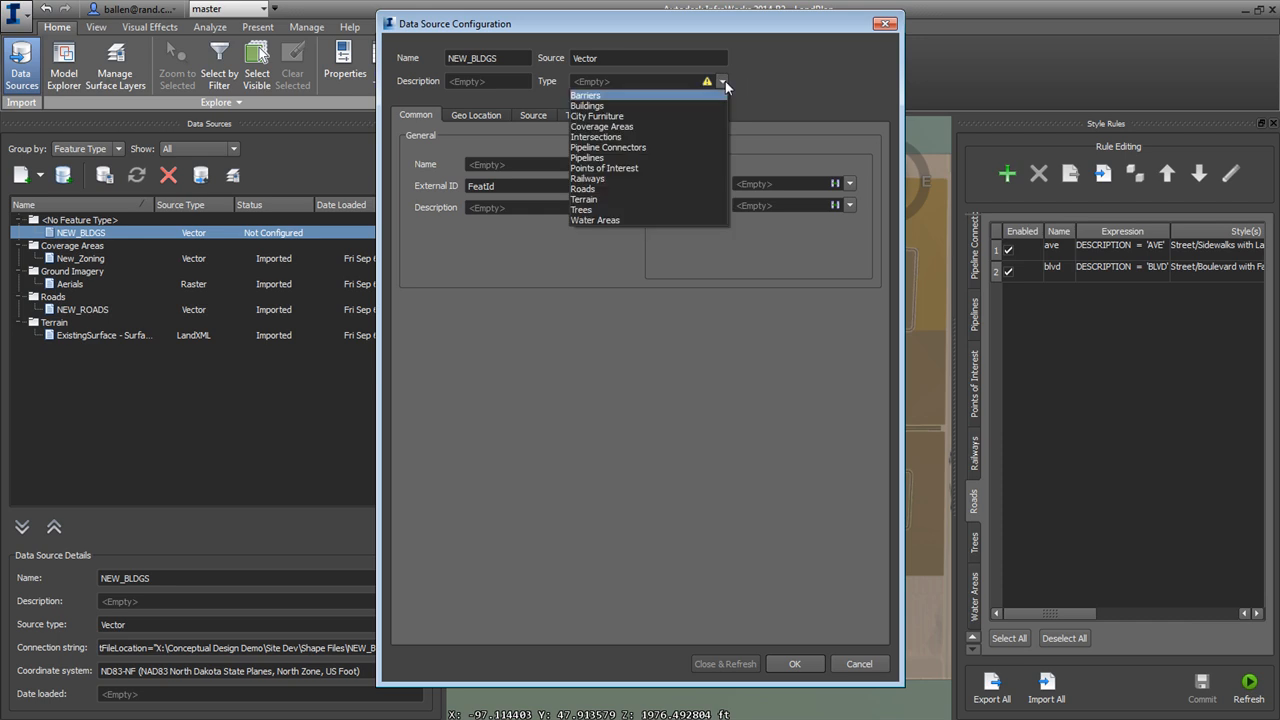
pyautogui.click(600, 106)
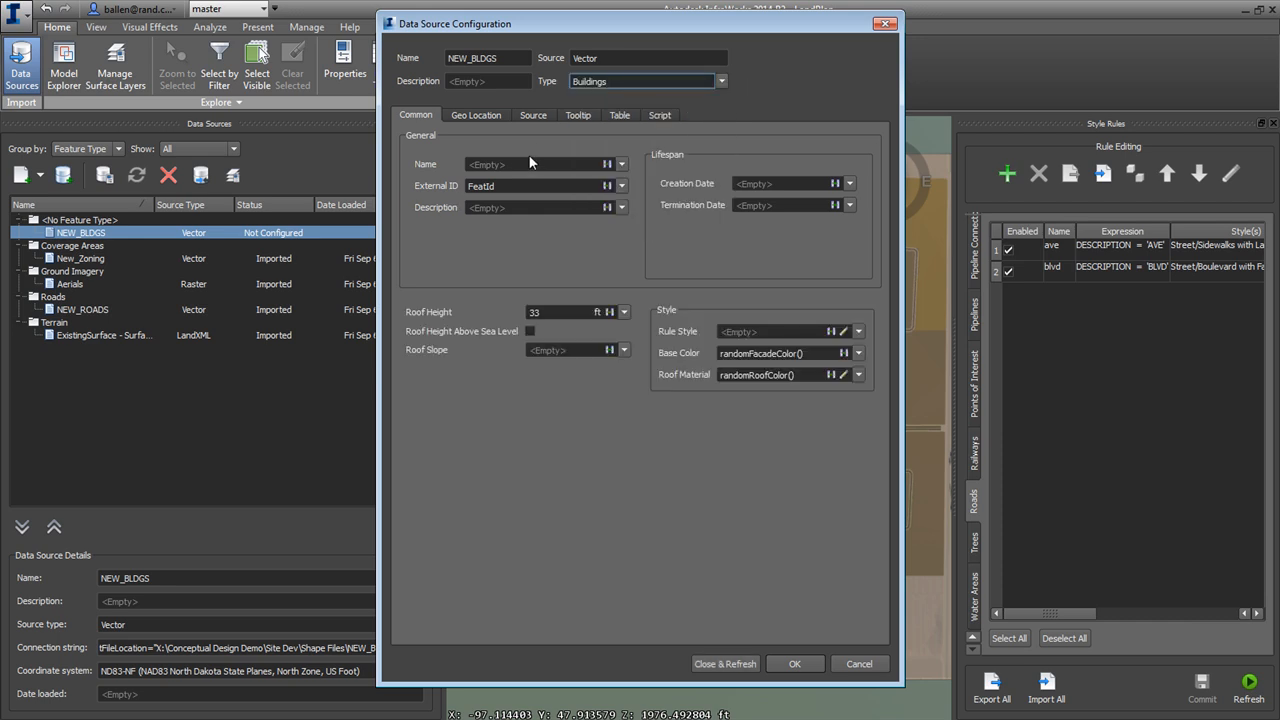
pyautogui.click(621, 164)
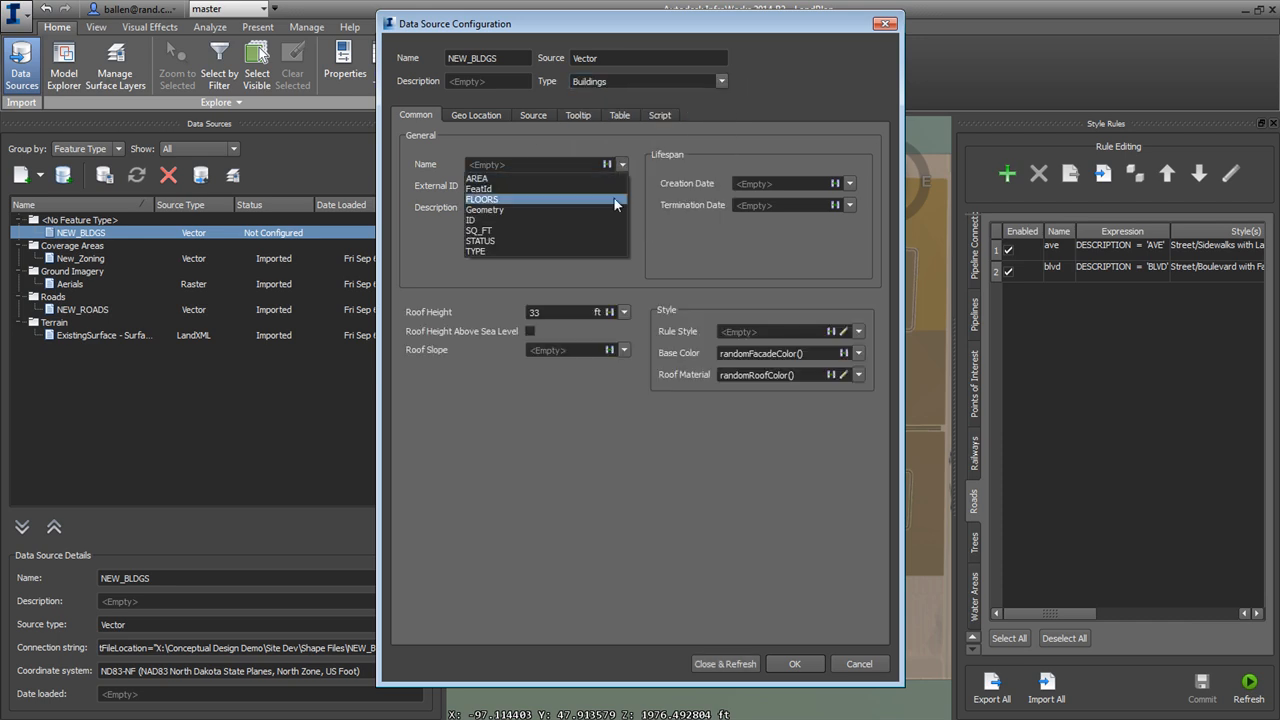
pyautogui.click(518, 250)
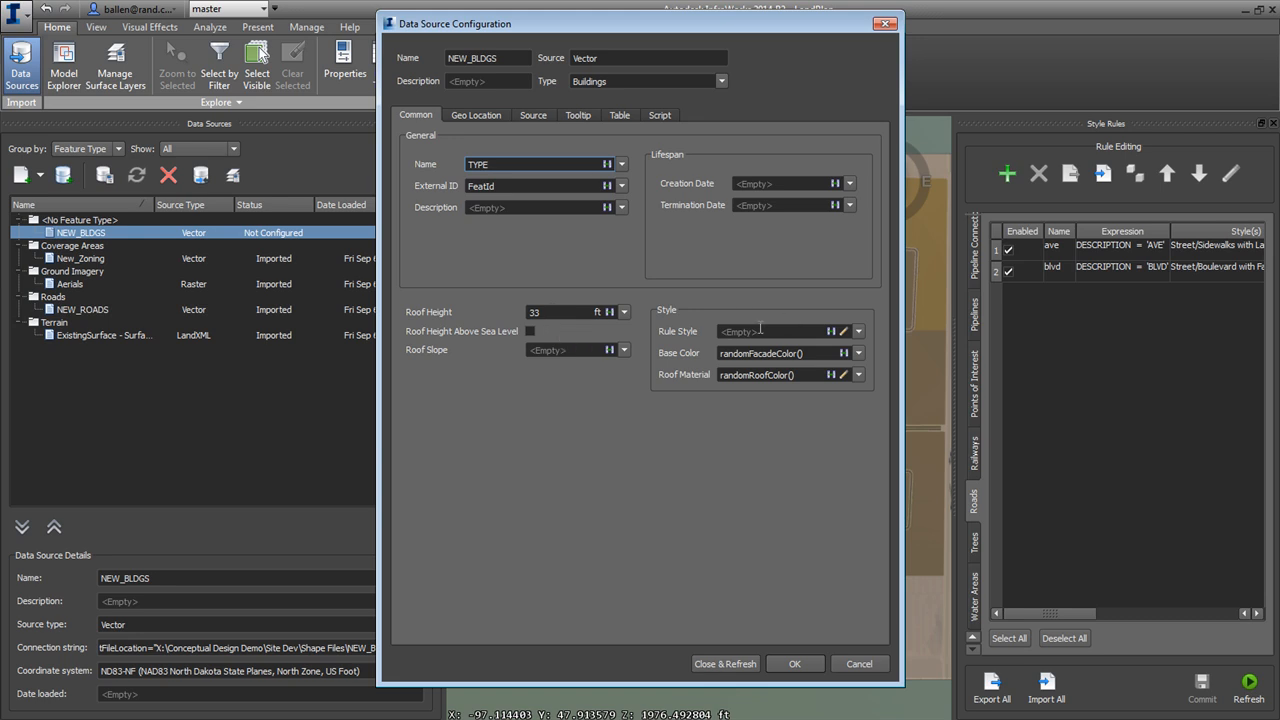
# Set the draping option of the NEW_BLDGS source to Drape.
pyautogui.click(476, 115)
pyautogui.click(532, 115)
pyautogui.click(453, 196)
pyautogui.click(460, 221)
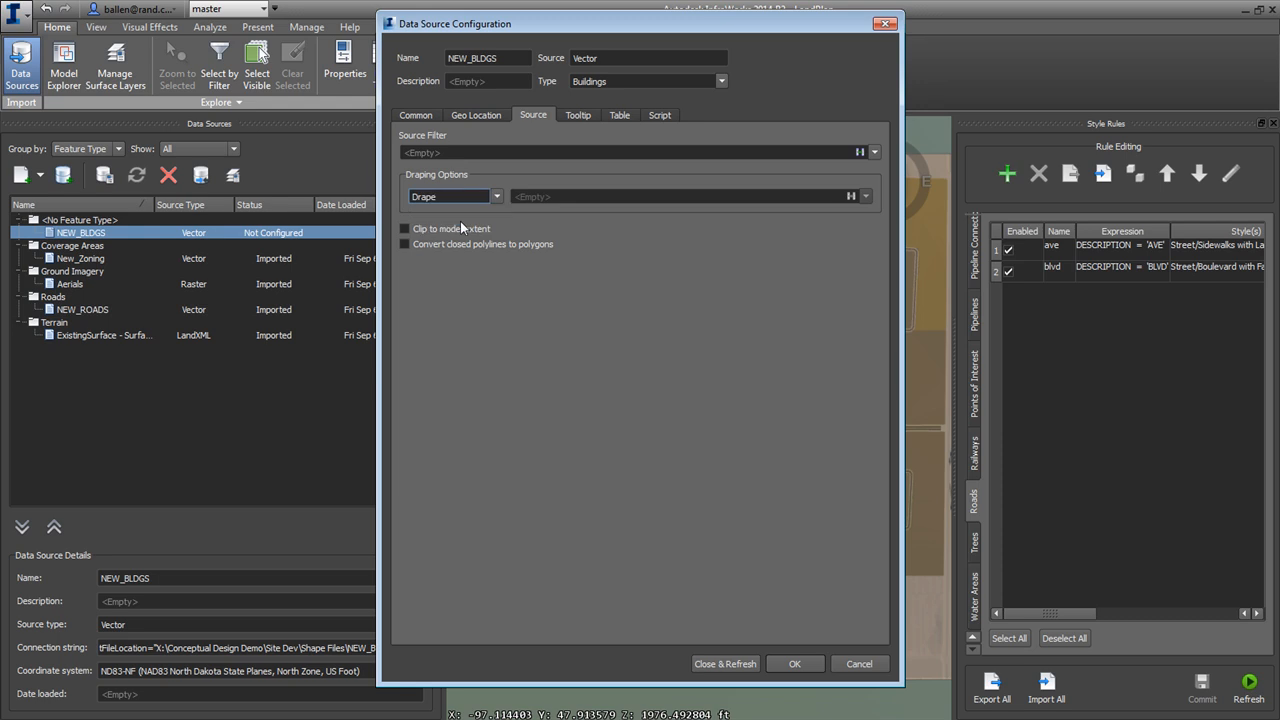
# Enter %NAME% as the HTML tooltip content for the NEW_BLDGS buildings.
pyautogui.click(580, 118)
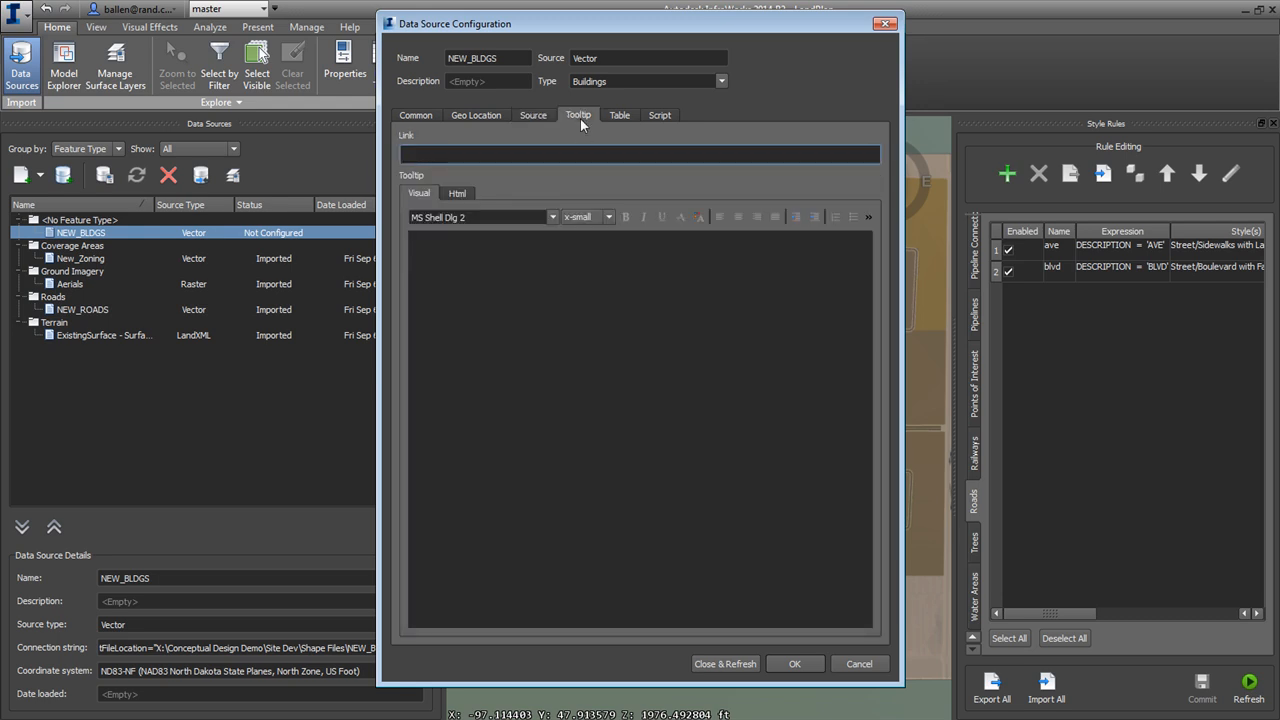
pyautogui.click(456, 193)
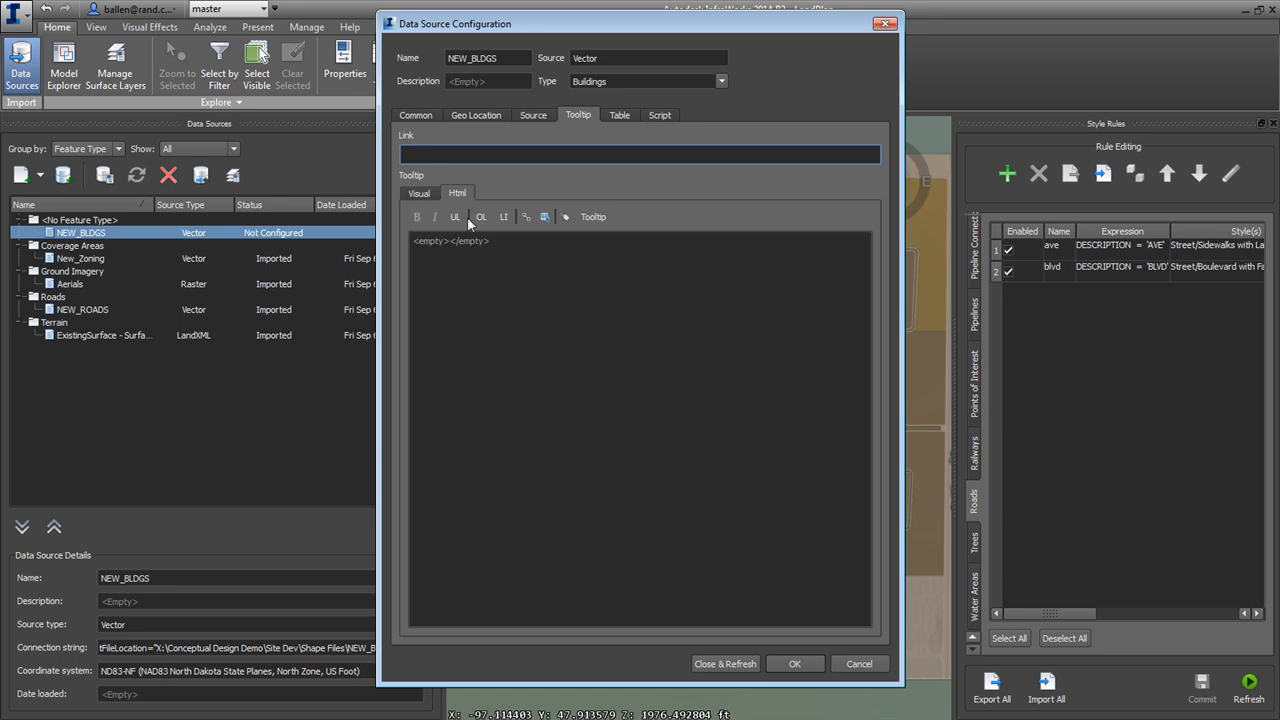
pyautogui.click(540, 259)
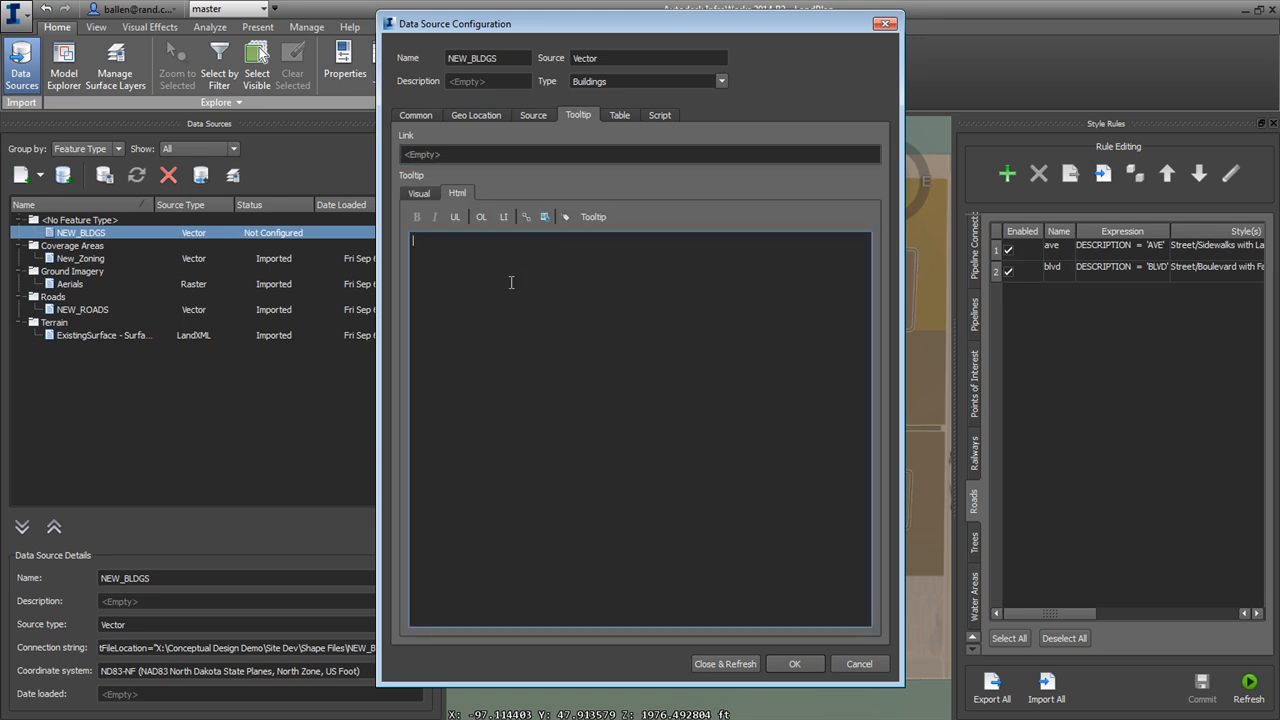
pyautogui.write('%NAME%')
# Replace the NEW_BLDGS script with the copied roof and facade styling script, and refresh the source to generate the buildings.
pyautogui.click(659, 115)
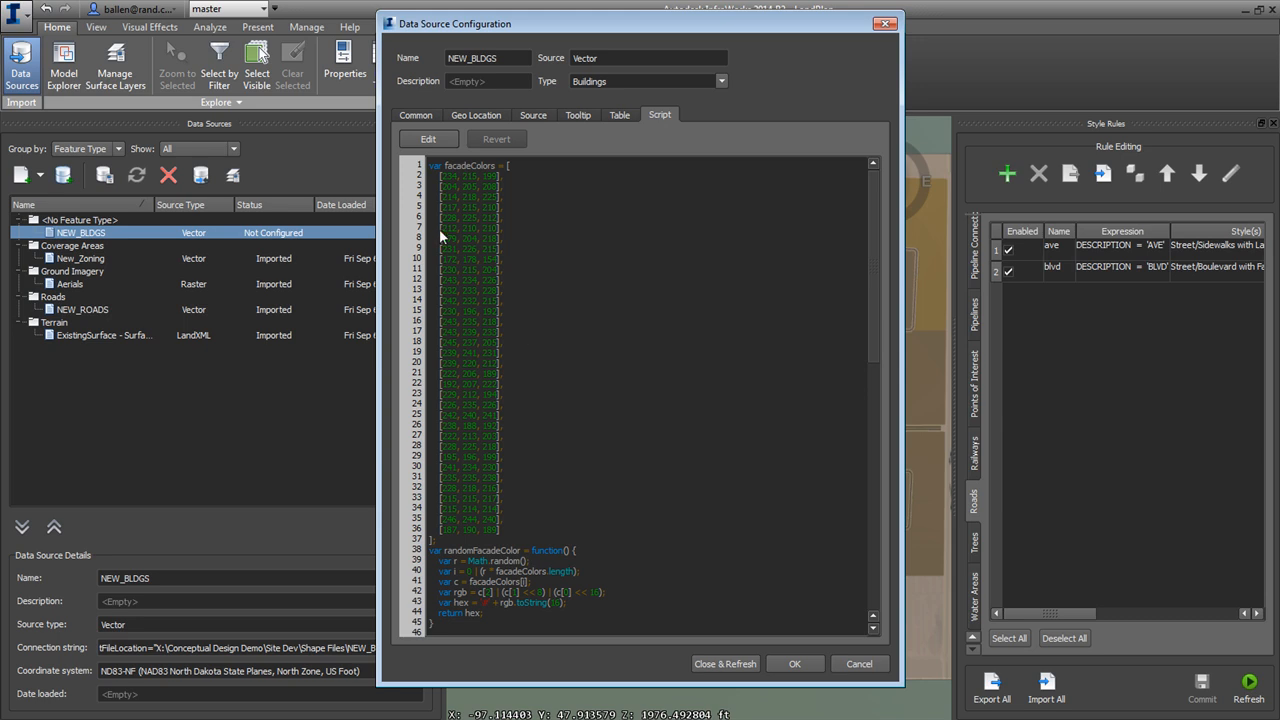
pyautogui.click(428, 139)
pyautogui.click(551, 312)
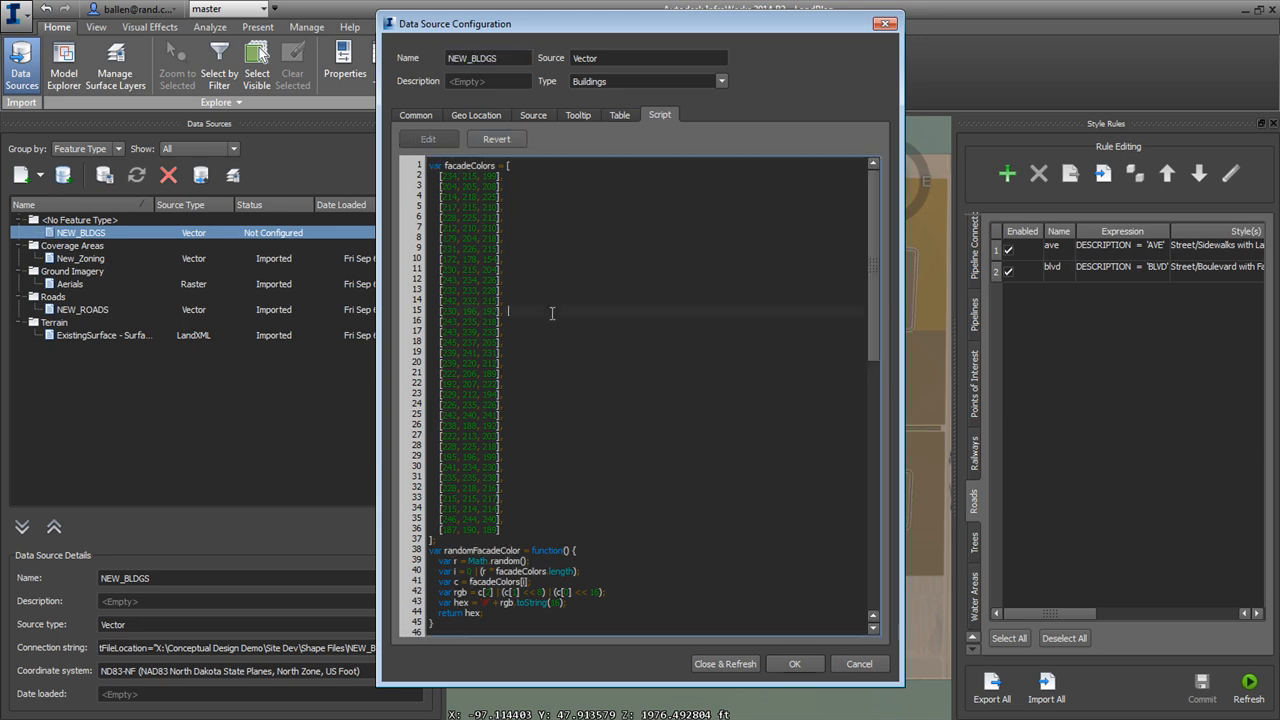
pyautogui.hotkey('ctrl', 'a')
pyautogui.press('Delete')
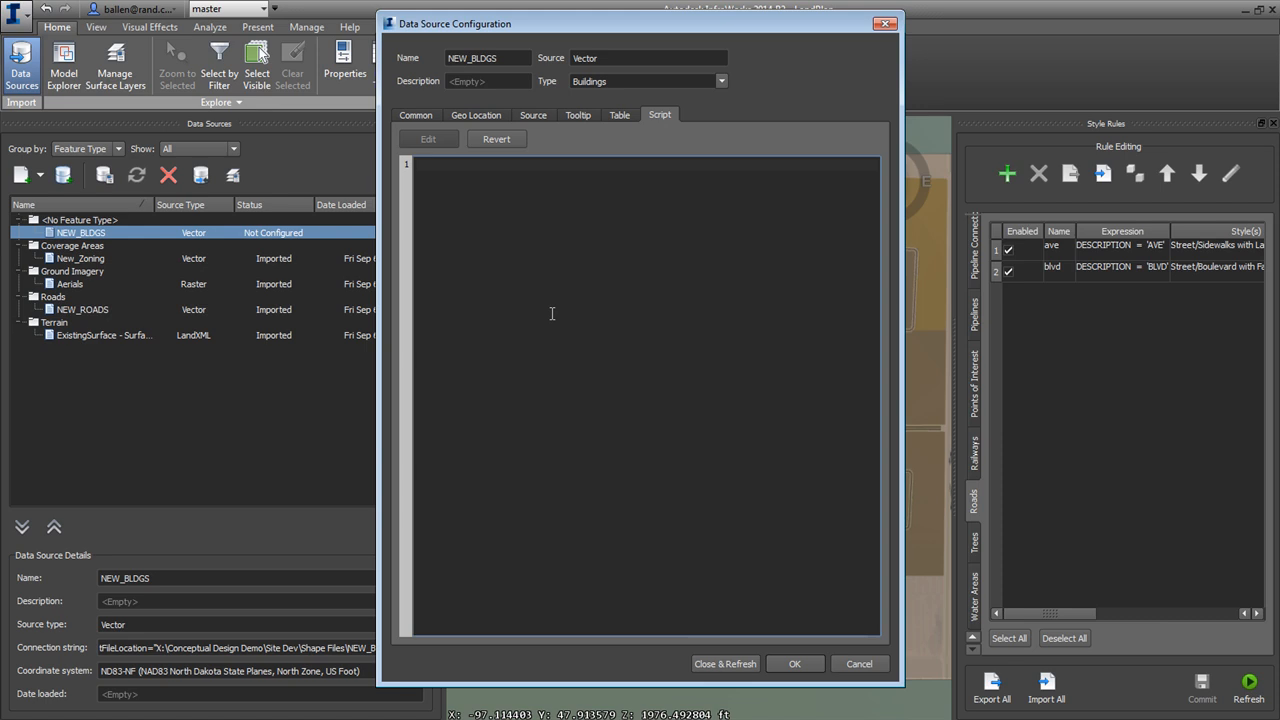
pyautogui.hotkey('ctrl', 'v')
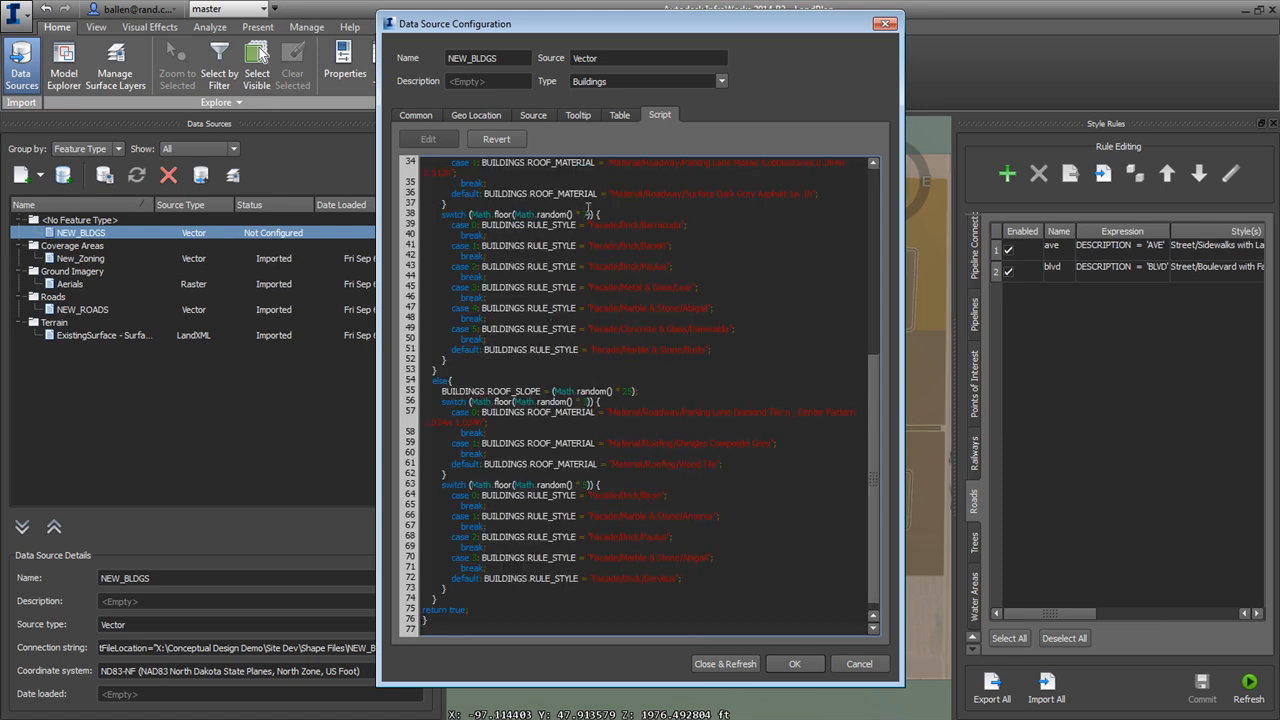
pyautogui.click(724, 664)
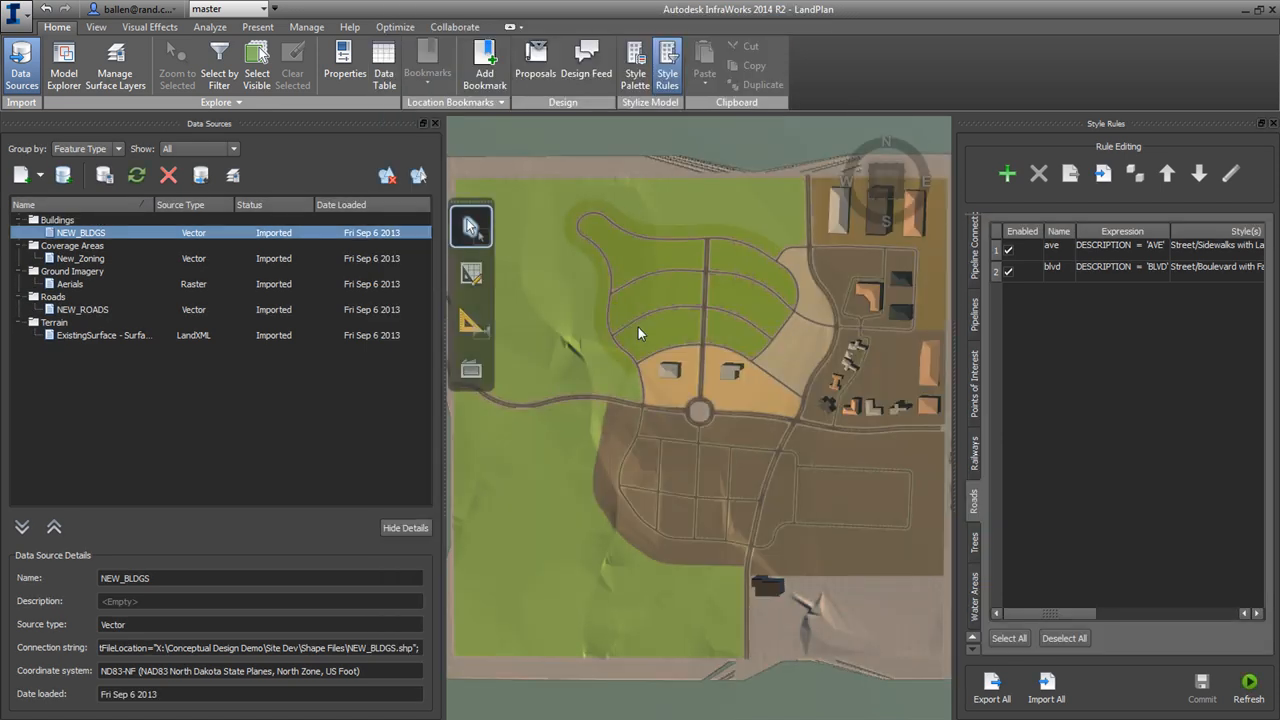
# Apply the Hamlet facade from the Concrete & Glass catalog to the front of the flat-roofed, light stone building.
pyautogui.scroll(5, 903, 410)
pyautogui.moveTo(608, 482); pyautogui.dragTo(670, 382)
pyautogui.scroll(4, 684, 438)
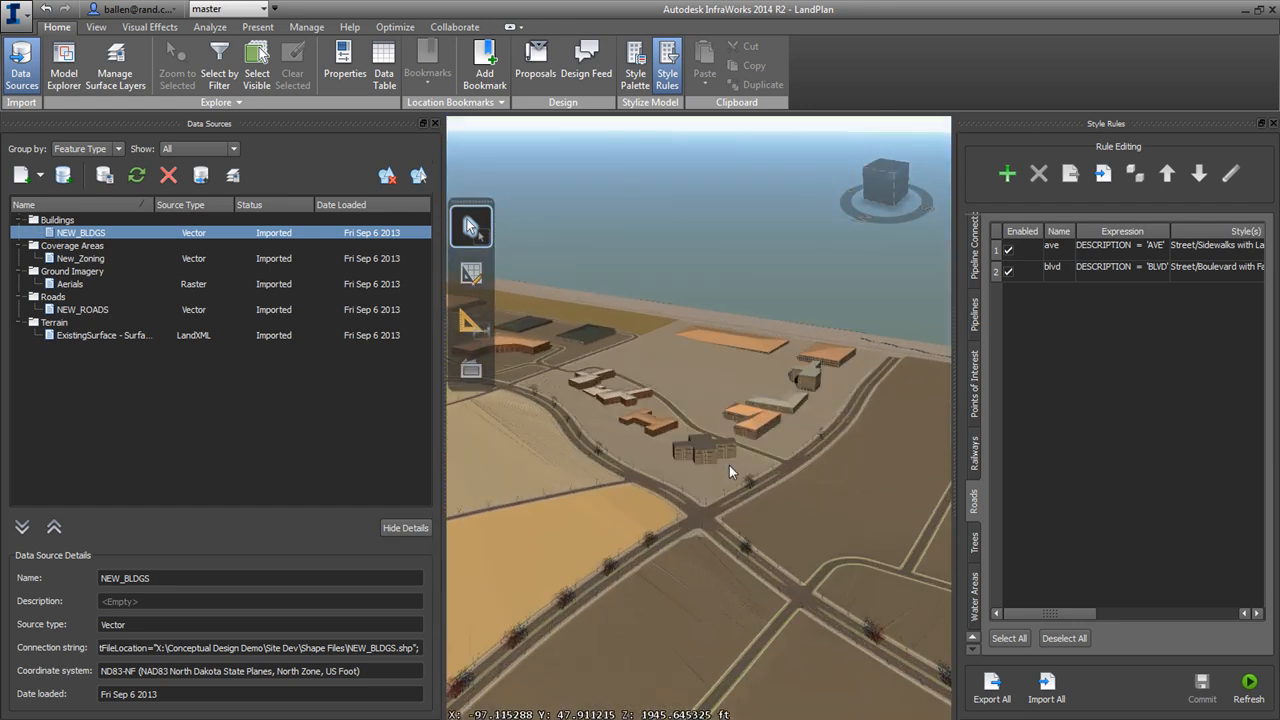
pyautogui.scroll(6, 729, 465)
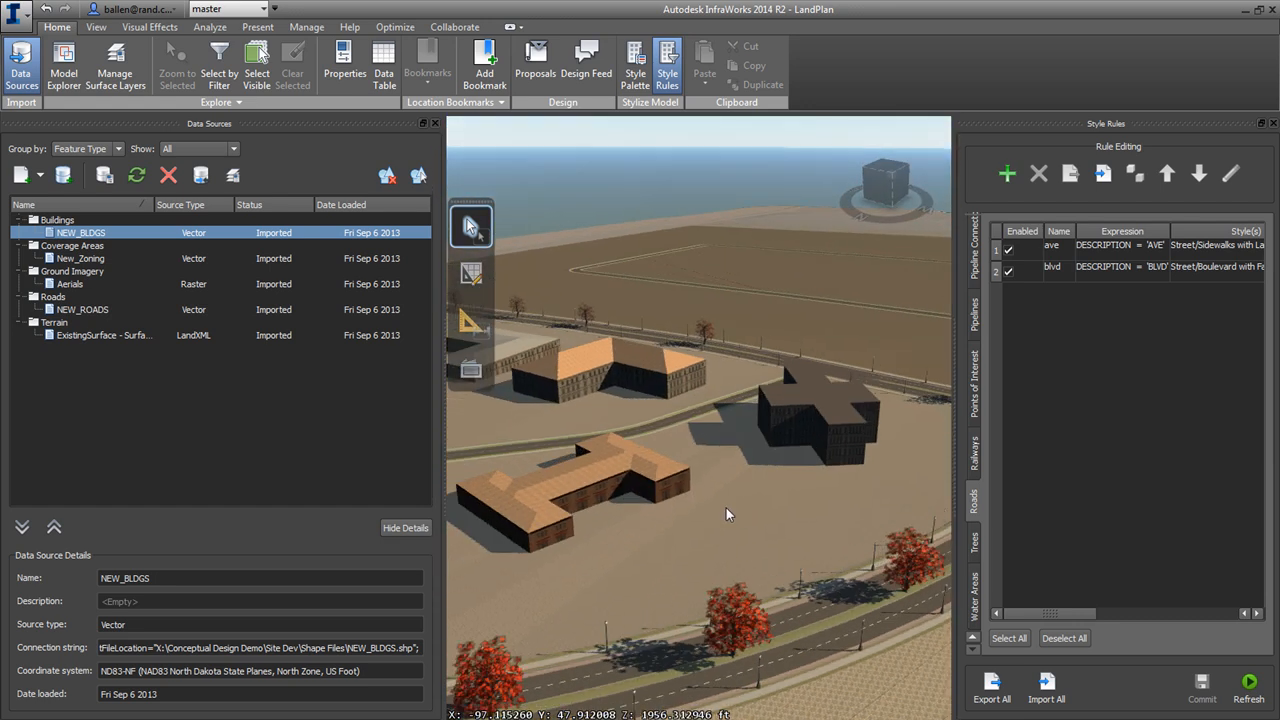
pyautogui.scroll(-8, 720, 507)
pyautogui.scroll(6, 575, 461)
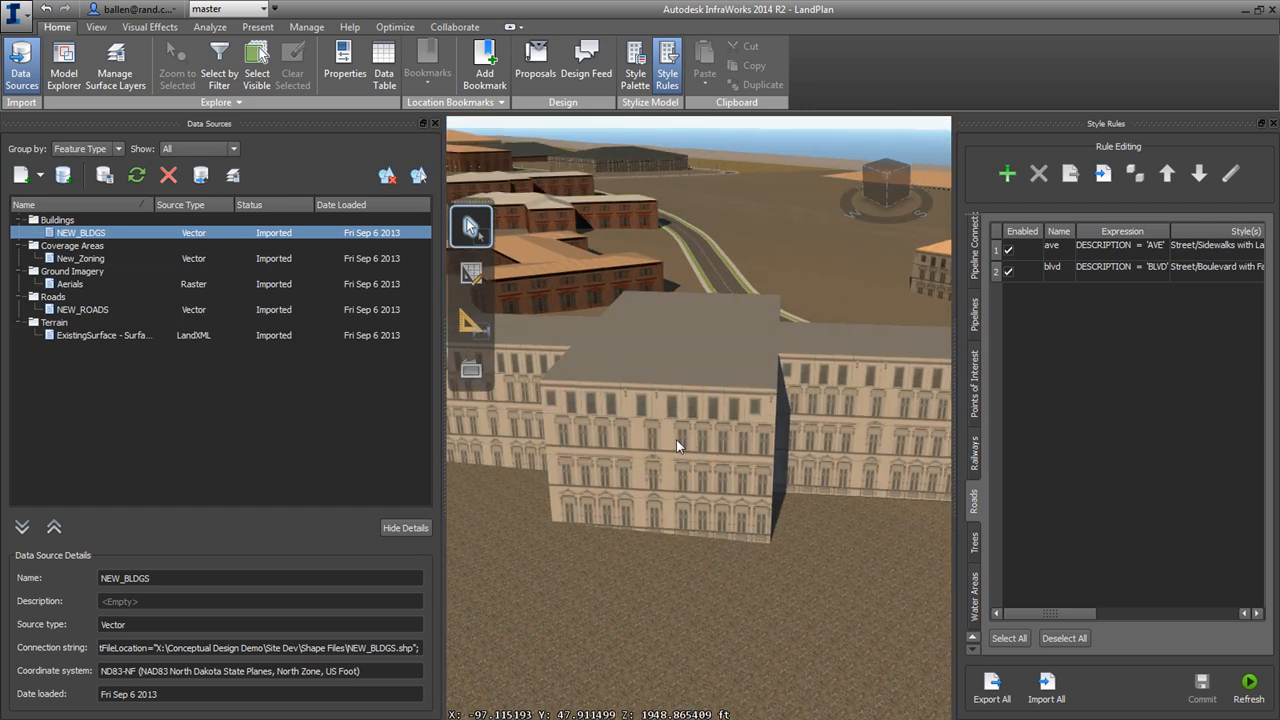
pyautogui.click(635, 70)
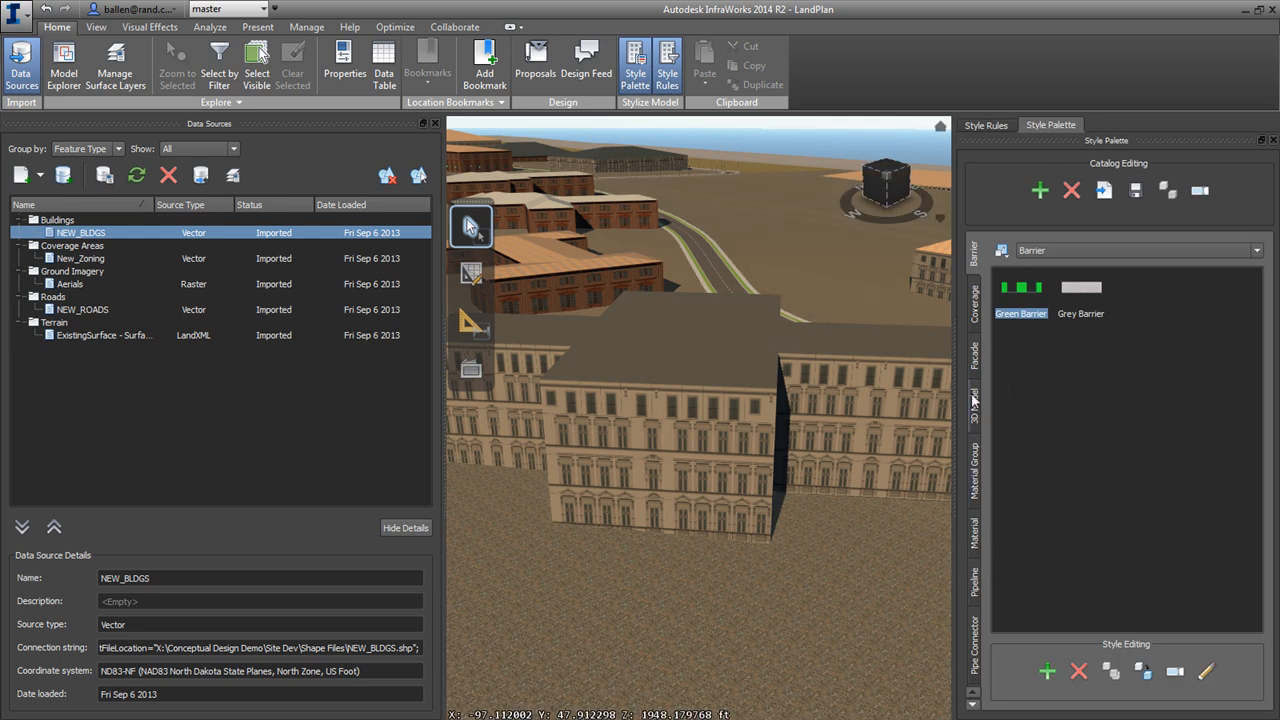
pyautogui.click(975, 355)
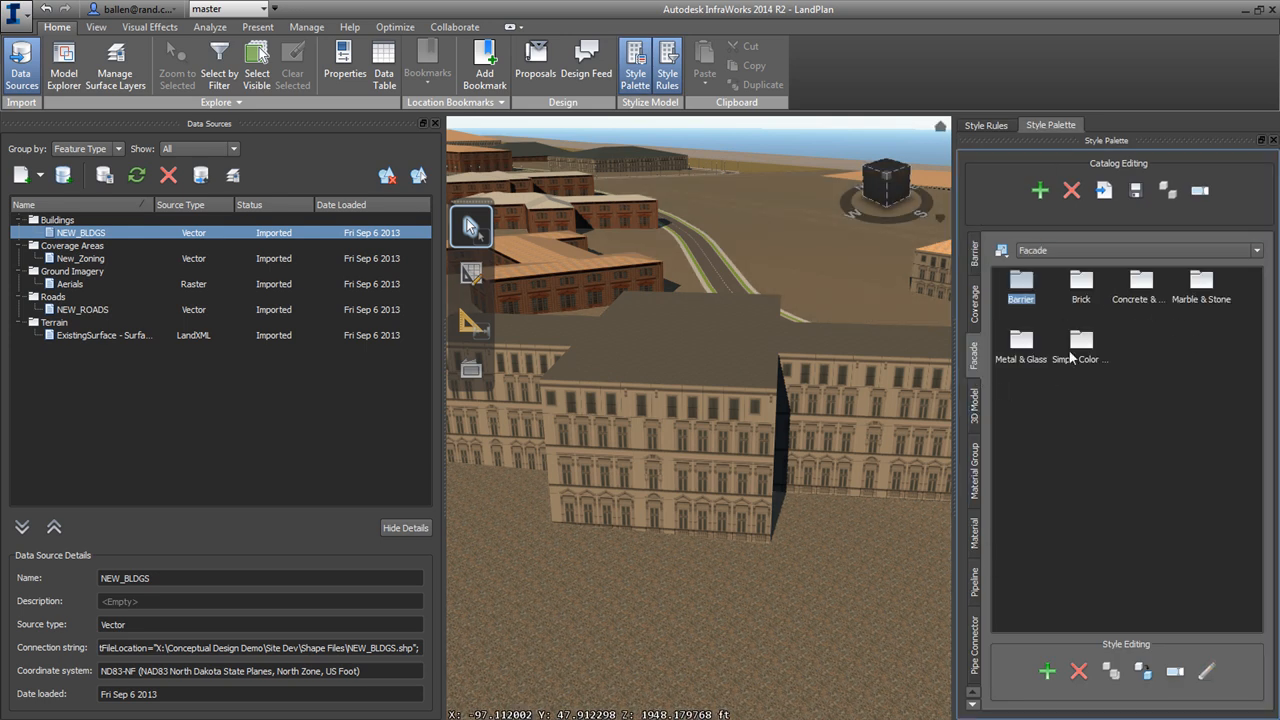
pyautogui.doubleClick(1141, 284)
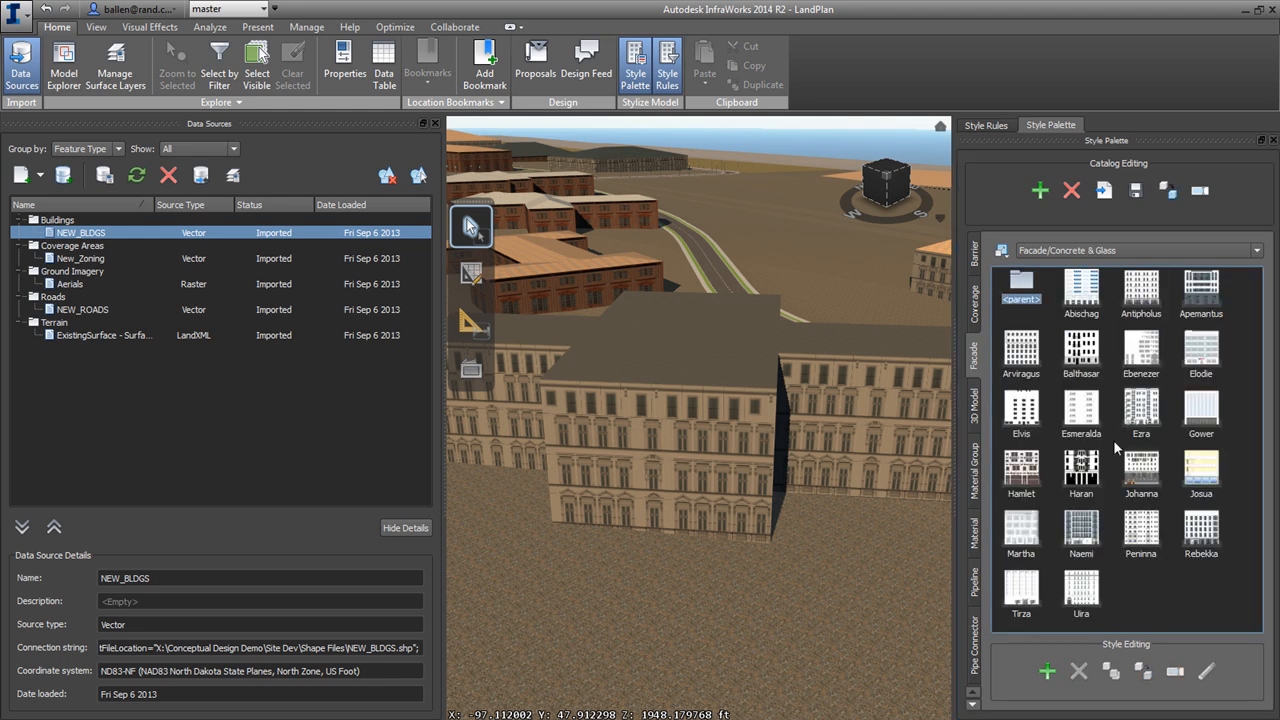
pyautogui.click(1084, 350)
pyautogui.click(1036, 348)
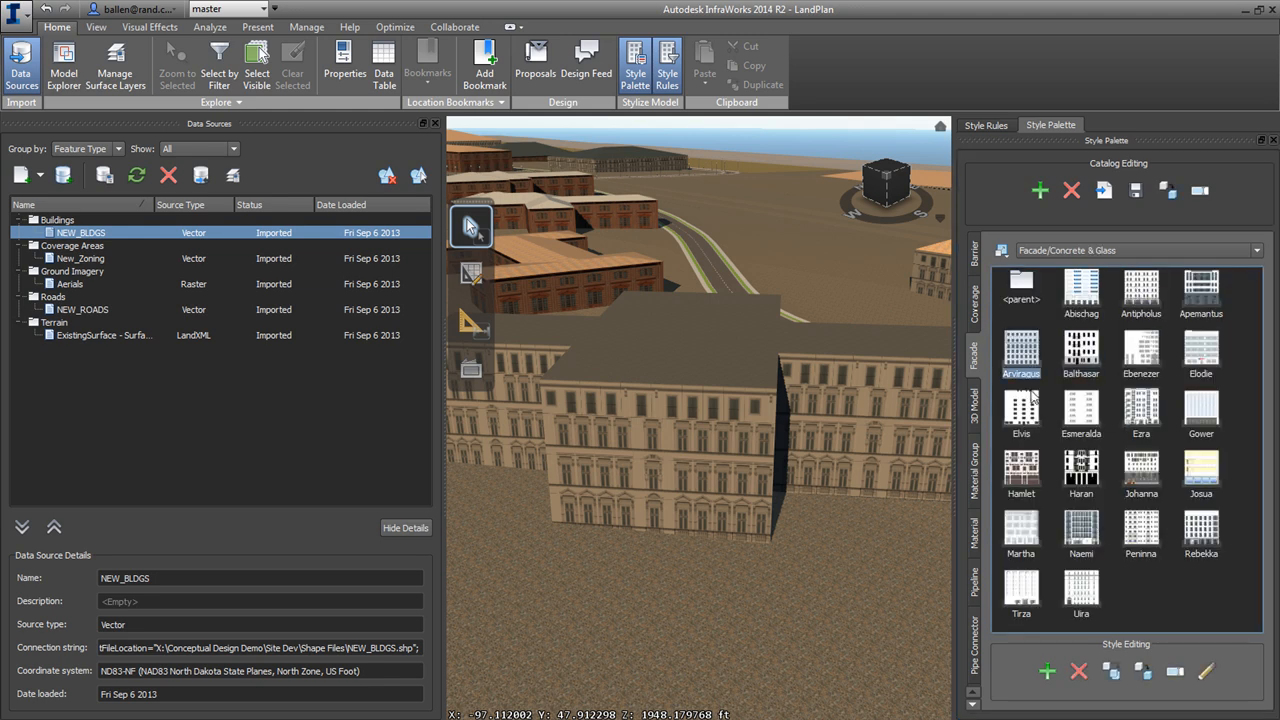
pyautogui.moveTo(1030, 478); pyautogui.dragTo(636, 453)
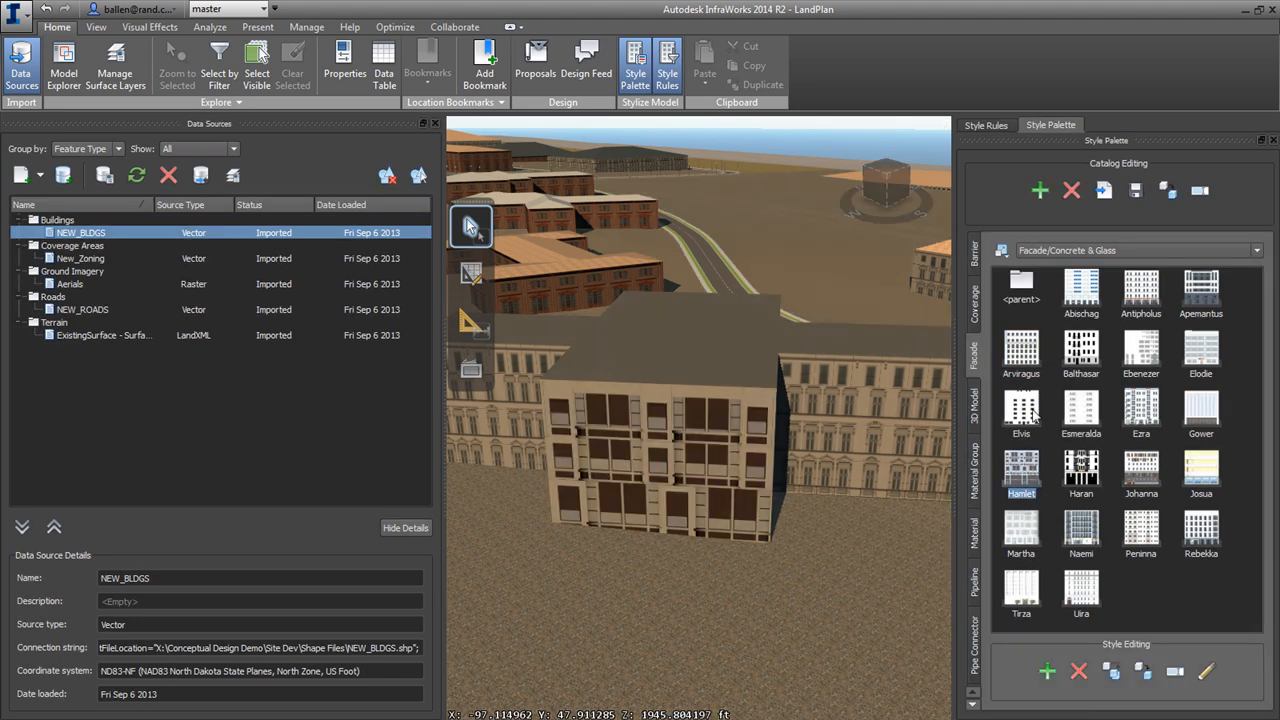
# Try the Haran, Peninna and Naemi facades in turn on the wing beside the Hamlet-faced front of the building.
pyautogui.click(1077, 466)
pyautogui.moveTo(1077, 466); pyautogui.dragTo(880, 450)
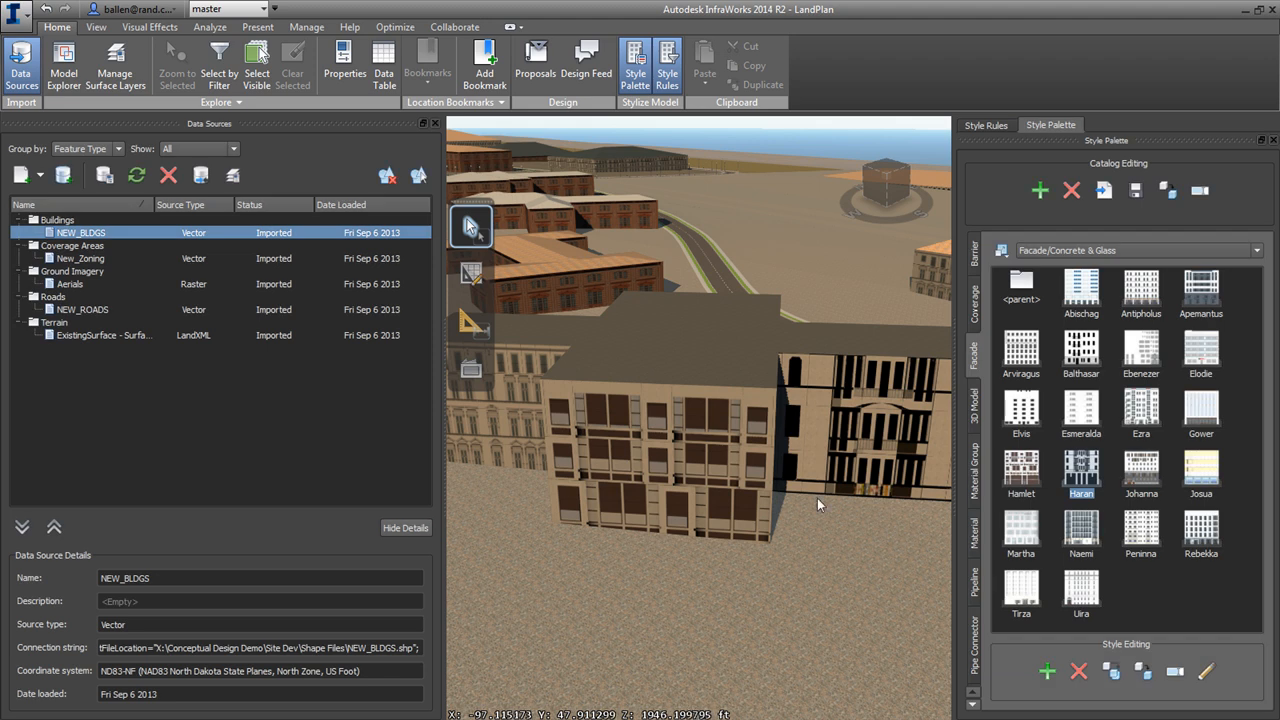
pyautogui.scroll(-3, 863, 512)
pyautogui.moveTo(825, 578); pyautogui.dragTo(750, 564, button='middle')
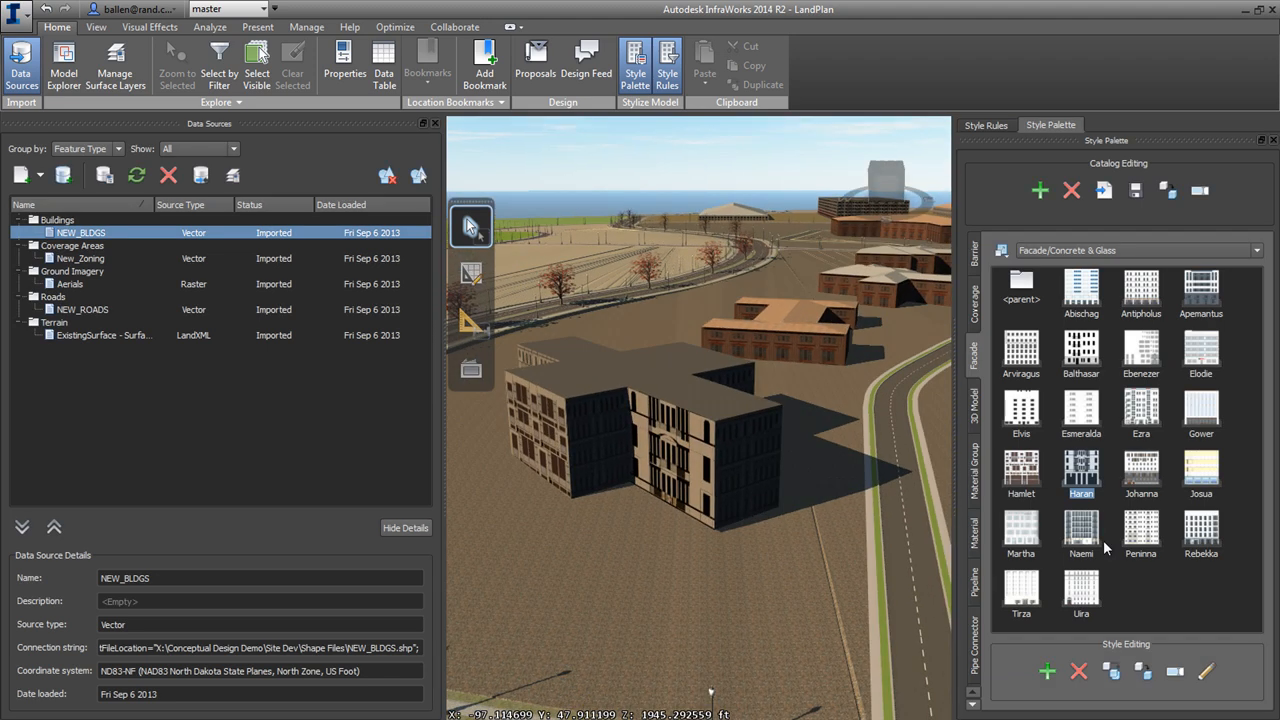
pyautogui.click(1146, 538)
pyautogui.moveTo(1148, 540); pyautogui.dragTo(757, 470)
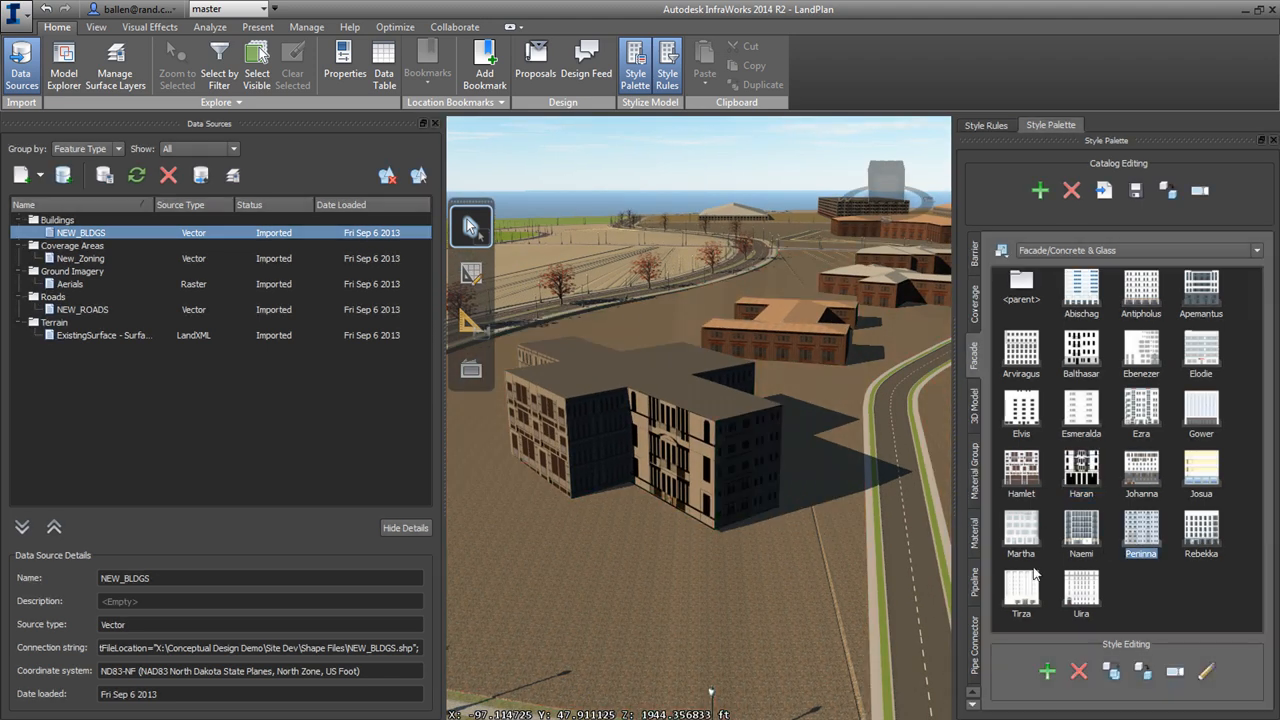
pyautogui.moveTo(1080, 553); pyautogui.dragTo(770, 505)
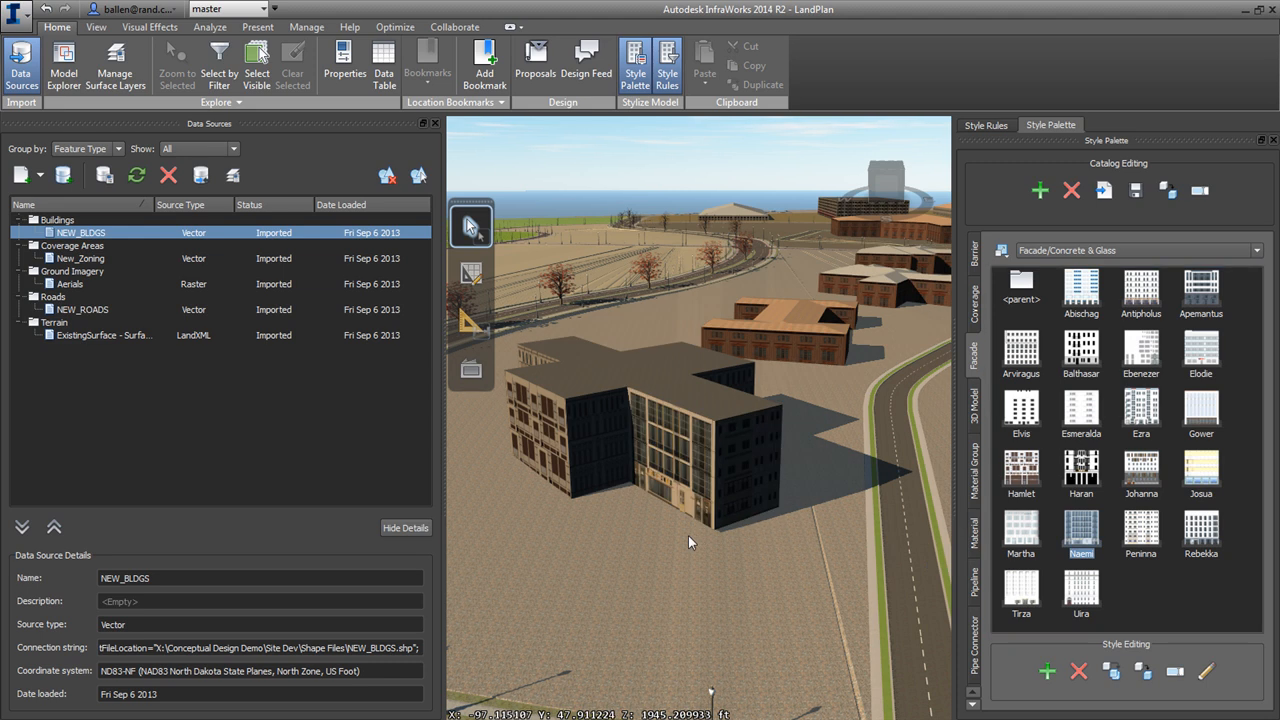
# Apply the Tirza facade from the Concrete & Glass catalog to the front of the wing beside the Hamlet facade.
pyautogui.scroll(-2, 694, 536)
pyautogui.moveTo(694, 534); pyautogui.dragTo(822, 526)
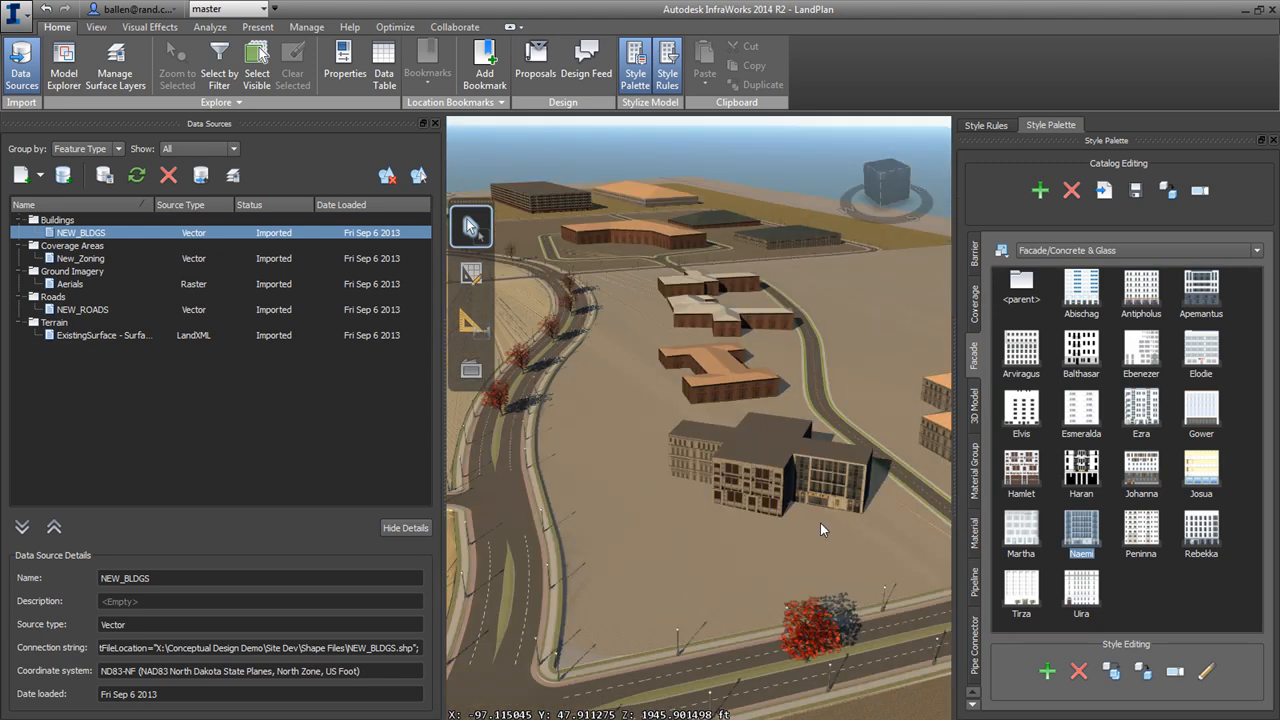
pyautogui.moveTo(1022, 608); pyautogui.dragTo(718, 476)
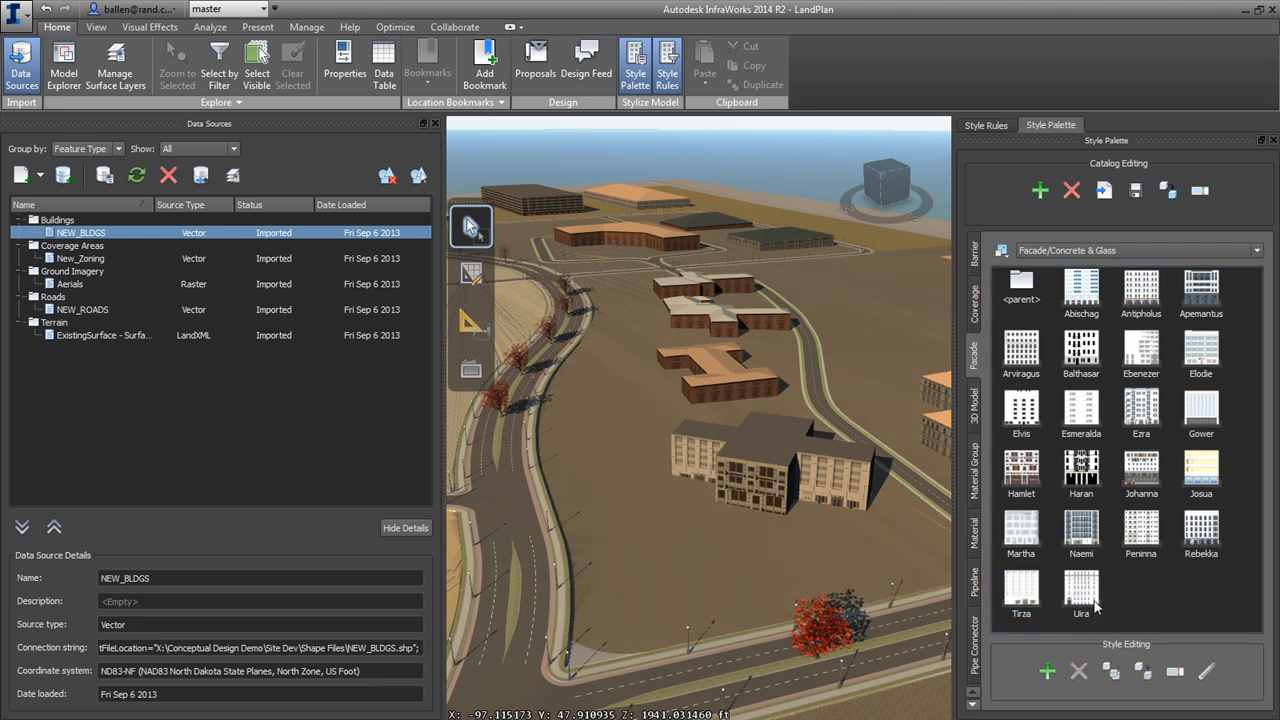
# Edit the H-shaped, orange-roofed building behind the facade-styled one and stretch it upward into a multi-storey block.
pyautogui.scroll(-10, 824, 478)
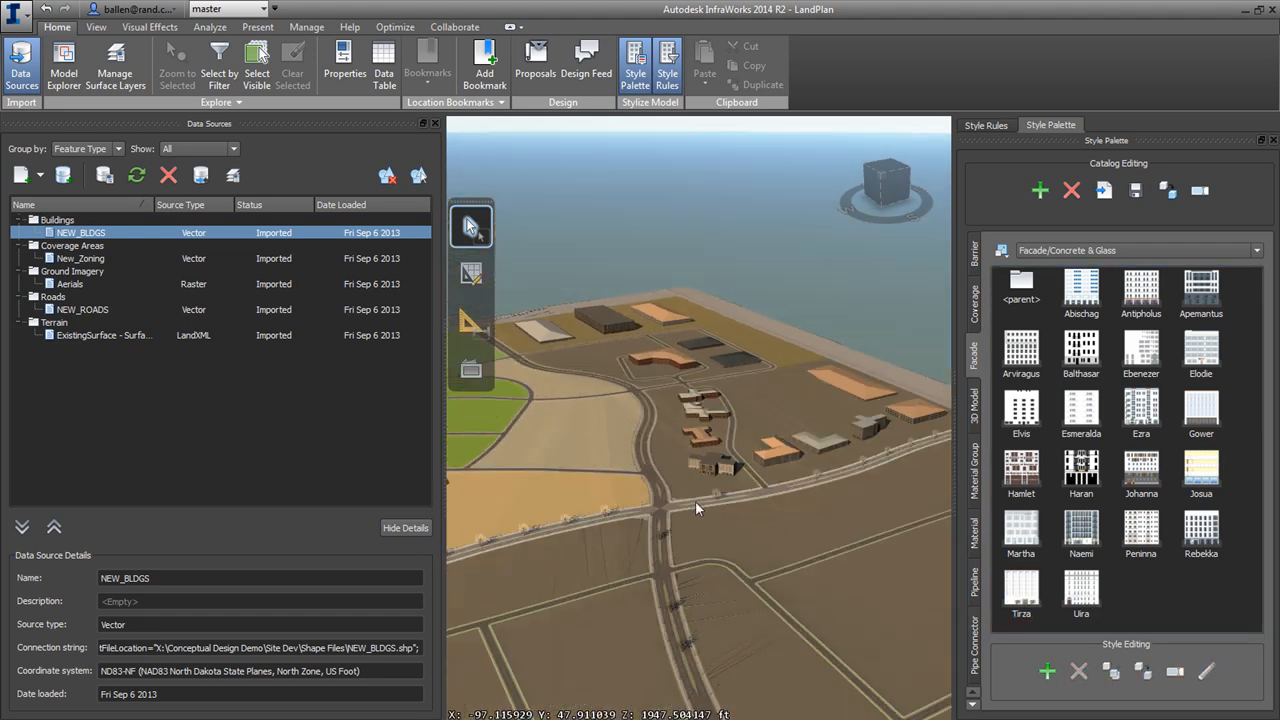
pyautogui.scroll(-6, 707, 533)
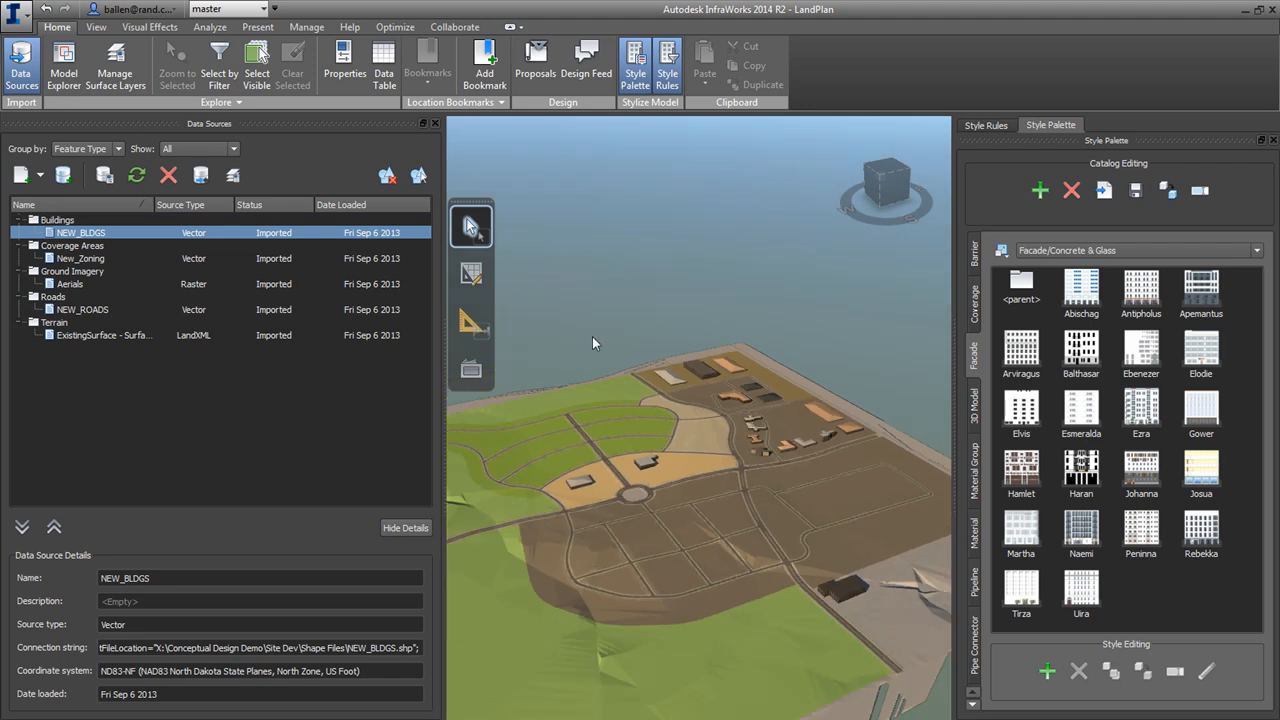
pyautogui.scroll(2, 636, 462)
pyautogui.scroll(1, 636, 462)
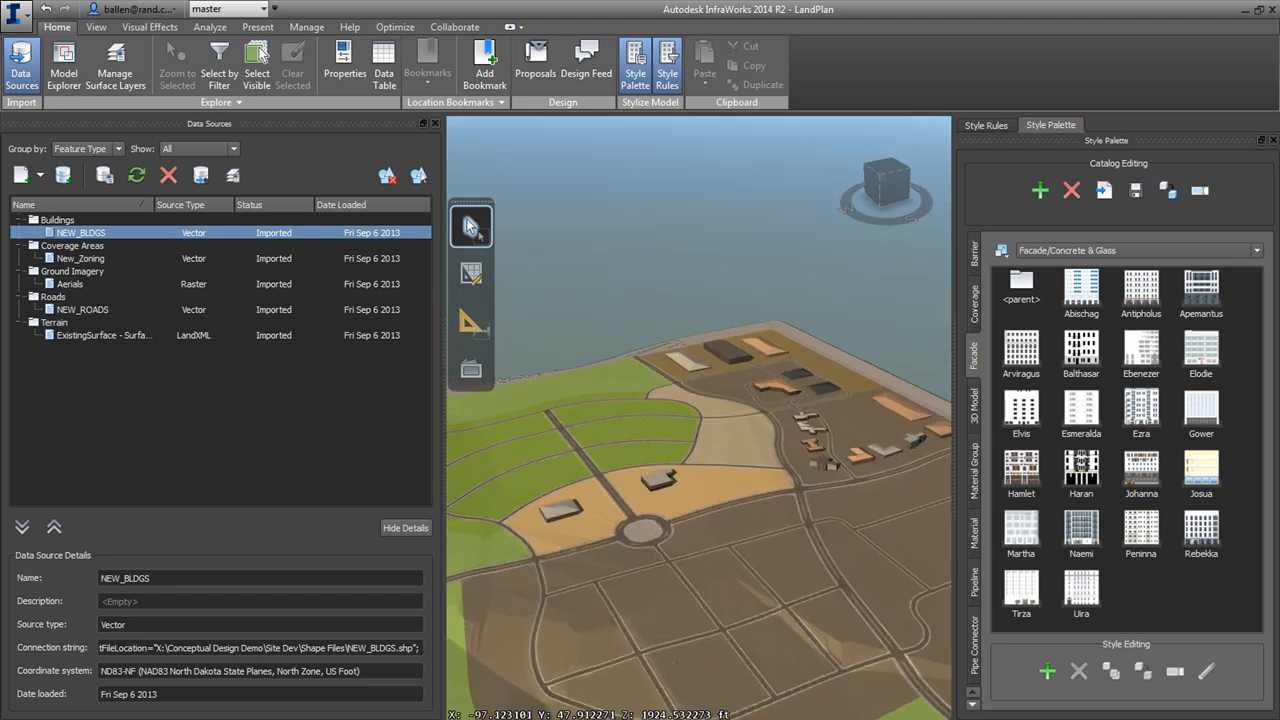
pyautogui.scroll(5, 800, 420)
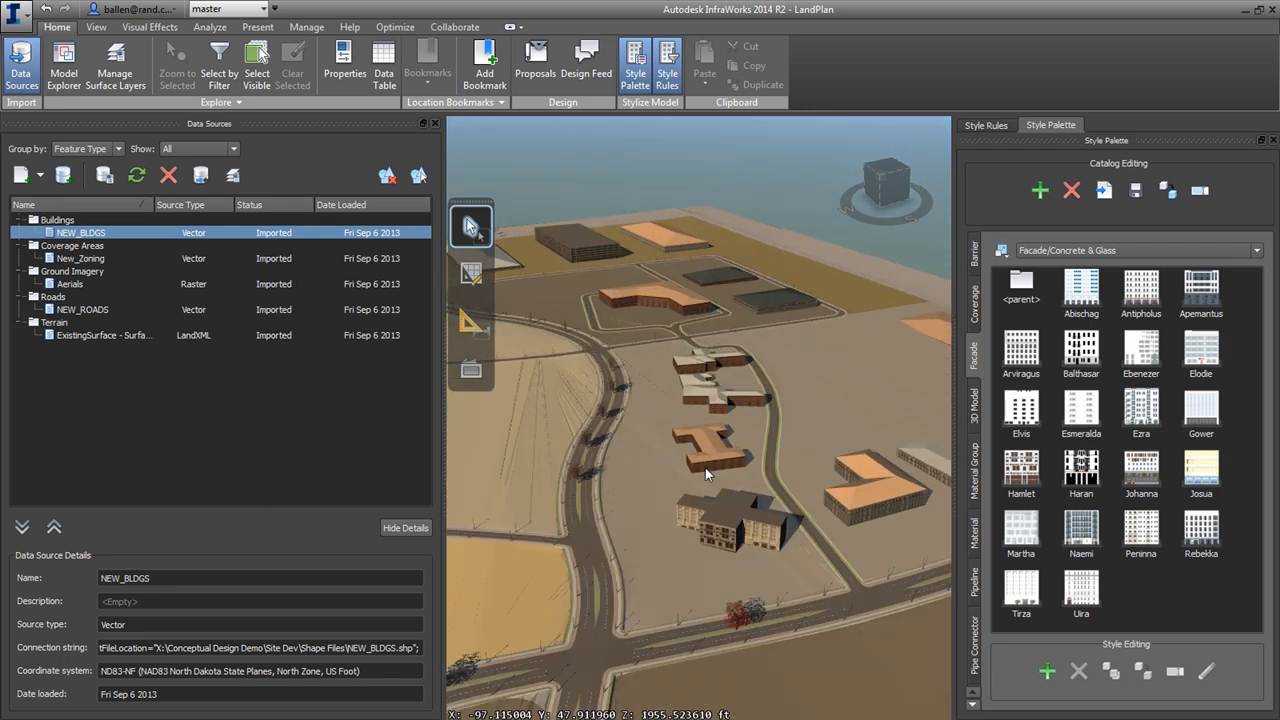
pyautogui.click(712, 460)
pyautogui.scroll(2, 716, 462)
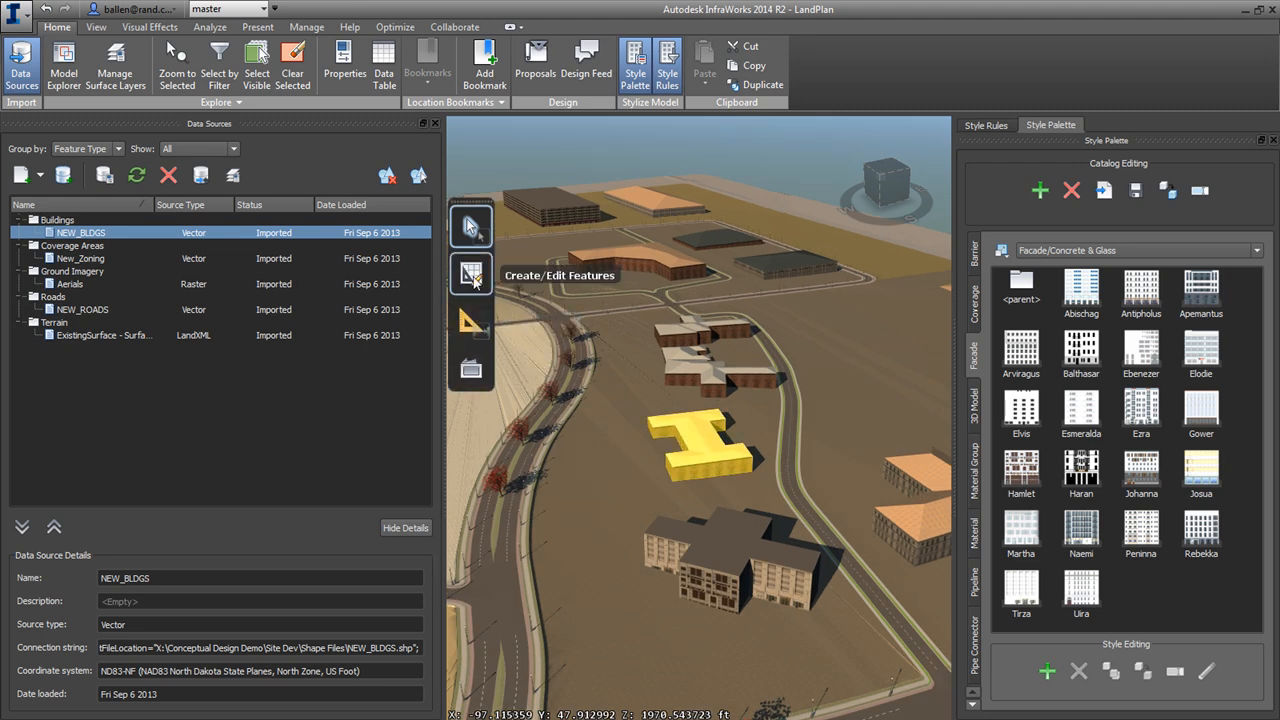
pyautogui.doubleClick(703, 443)
pyautogui.scroll(1, 697, 434)
pyautogui.moveTo(690, 430); pyautogui.dragTo(691, 348)
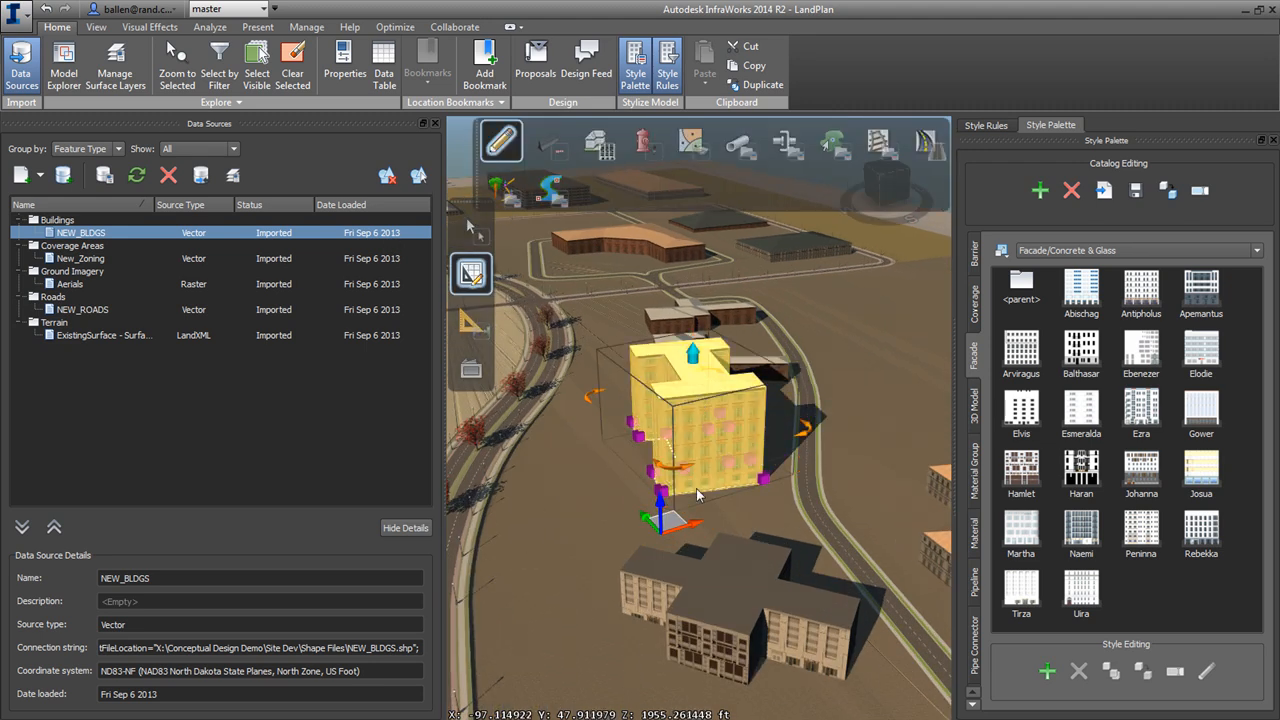
# Raise the H-shaped building further into a tall tower and clear the selection.
pyautogui.scroll(-2, 700, 493)
pyautogui.moveTo(700, 493); pyautogui.dragTo(752, 486, button='middle')
pyautogui.scroll(-2, 753, 489)
pyautogui.scroll(3, 730, 475)
pyautogui.moveTo(666, 525); pyautogui.dragTo(577, 516)
pyautogui.moveTo(615, 360); pyautogui.dragTo(614, 323)
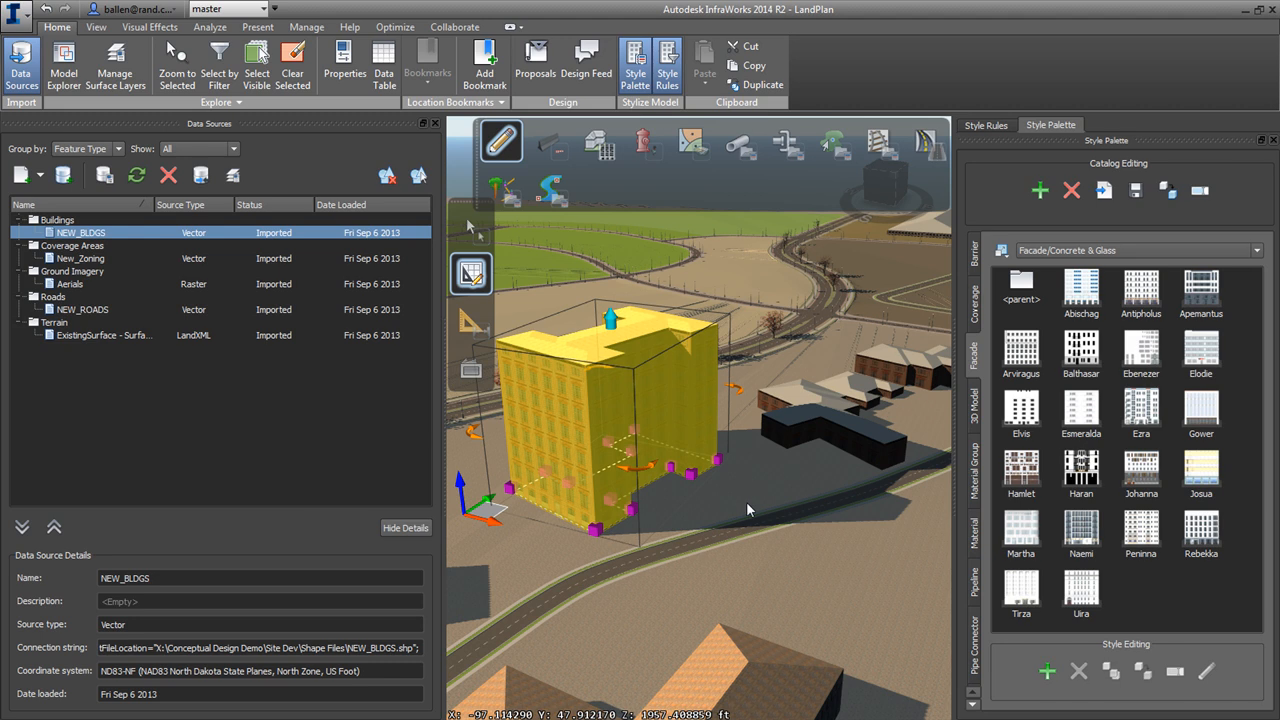
pyautogui.click(746, 501)
pyautogui.scroll(-4, 784, 492)
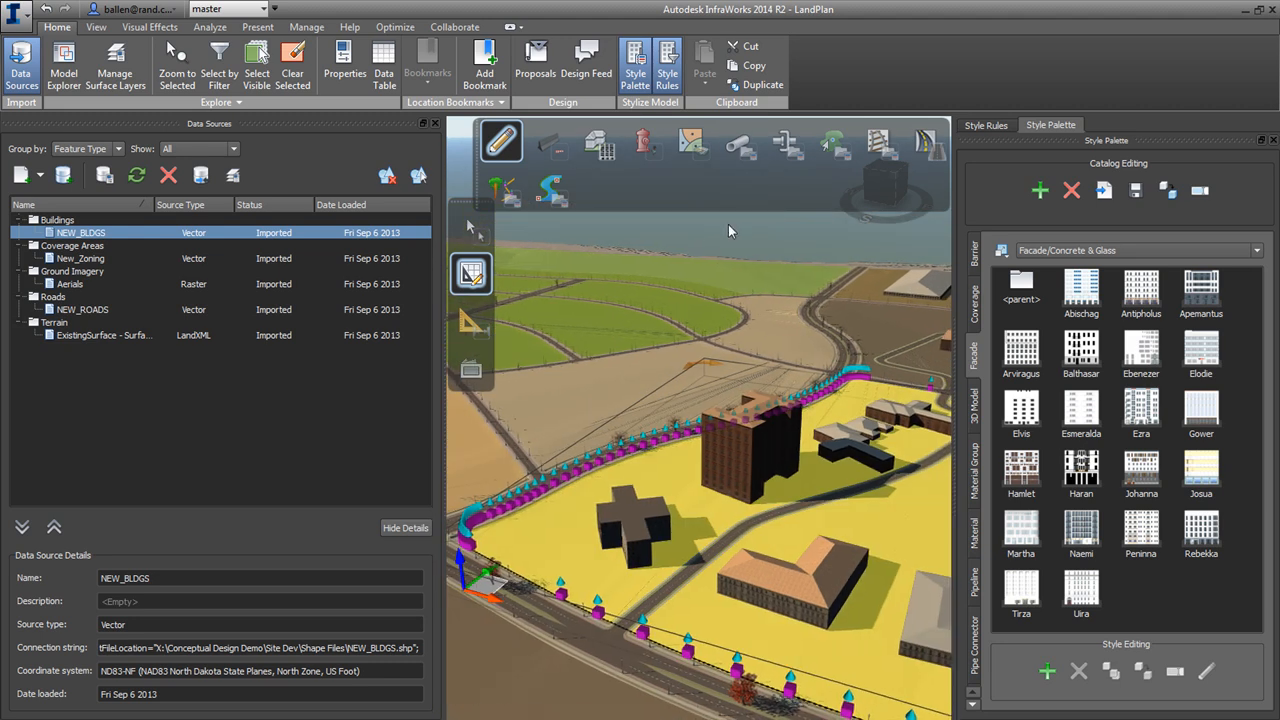
pyautogui.click(726, 223)
# Examine the development in plan and perspective, including the vacant tan parcel between the roundabout and the green areas.
pyautogui.scroll(-4, 663, 537)
pyautogui.moveTo(646, 529); pyautogui.dragTo(707, 559)
pyautogui.scroll(4, 721, 541)
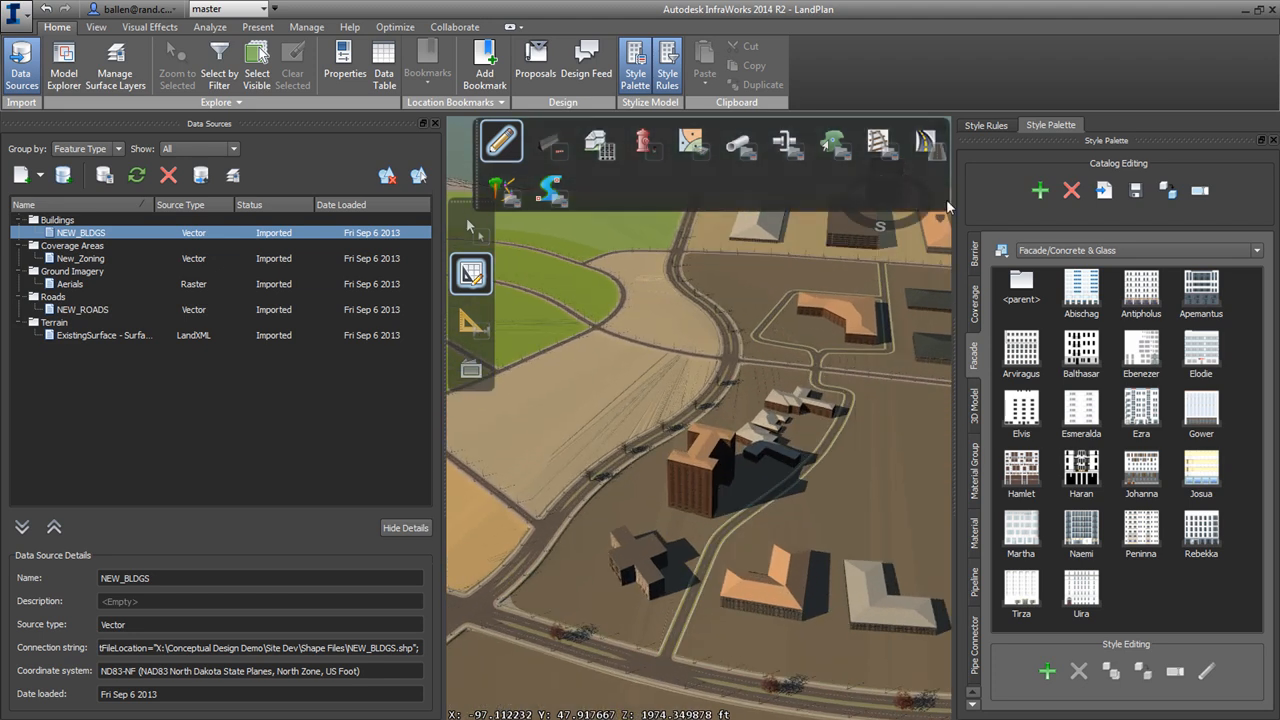
pyautogui.scroll(-6, 799, 471)
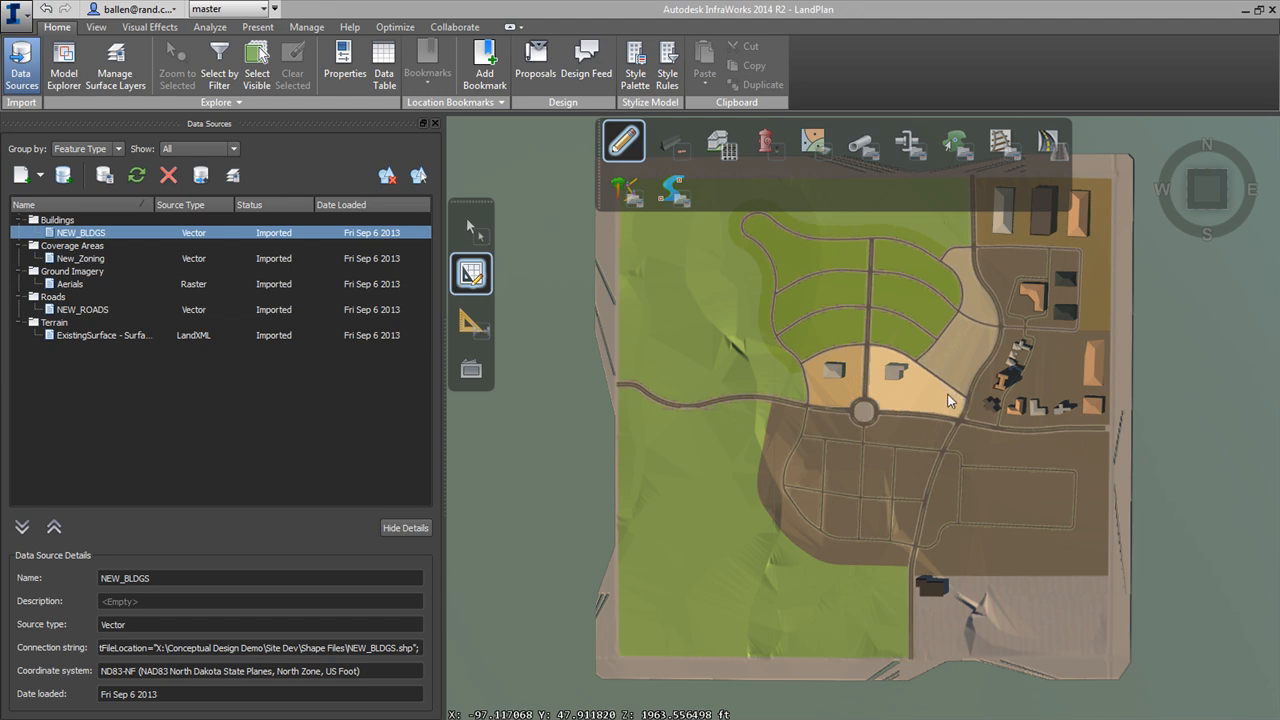
pyautogui.scroll(2, 925, 395)
pyautogui.scroll(5, 925, 395)
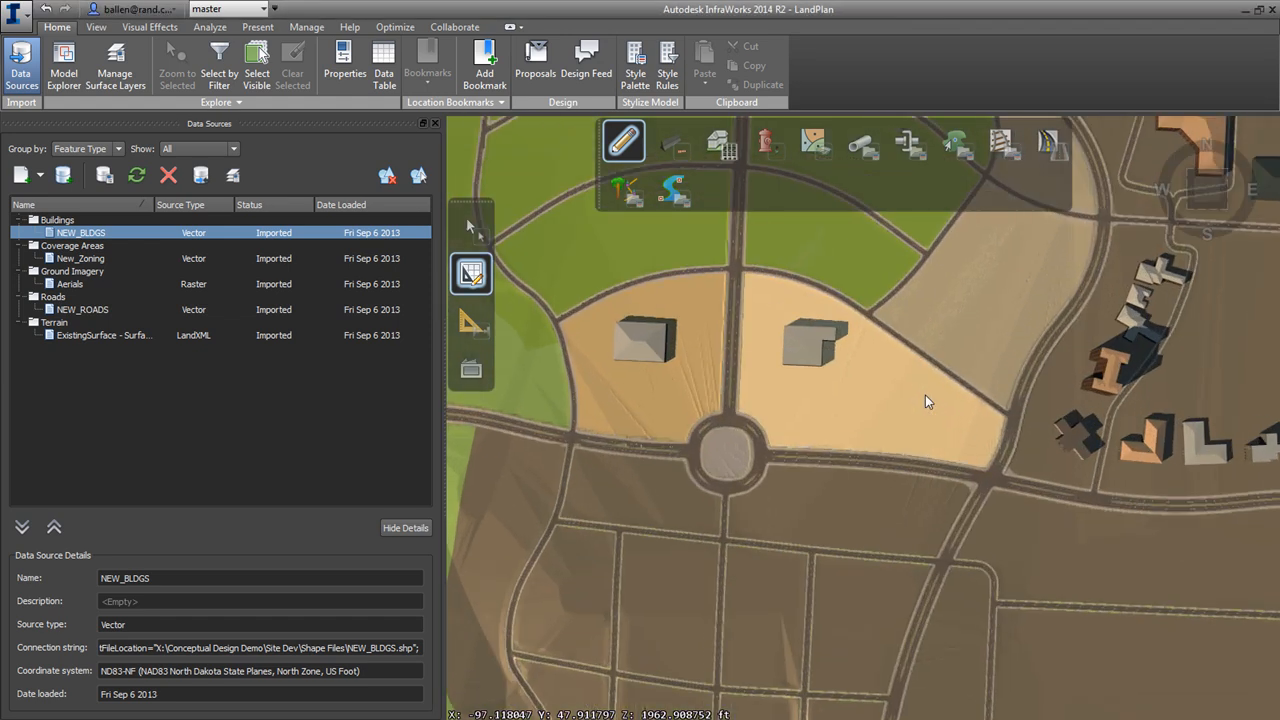
pyautogui.moveTo(673, 467); pyautogui.dragTo(688, 334)
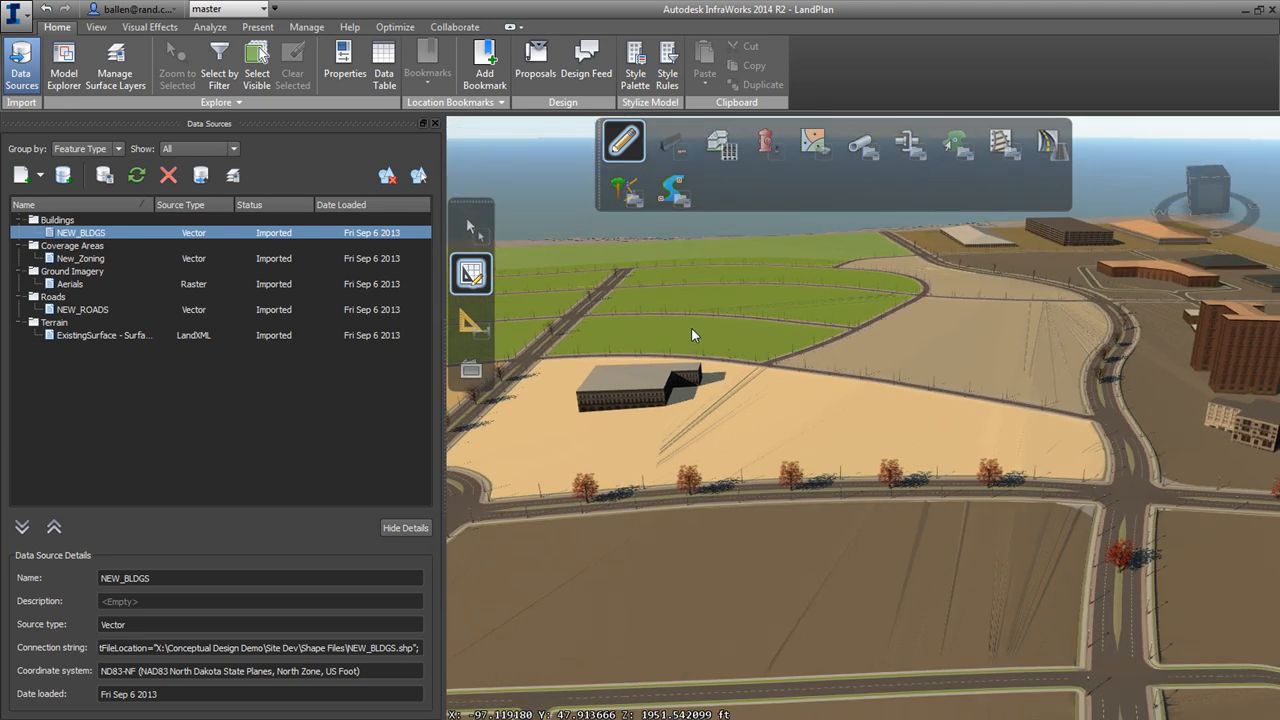
pyautogui.scroll(4, 815, 369)
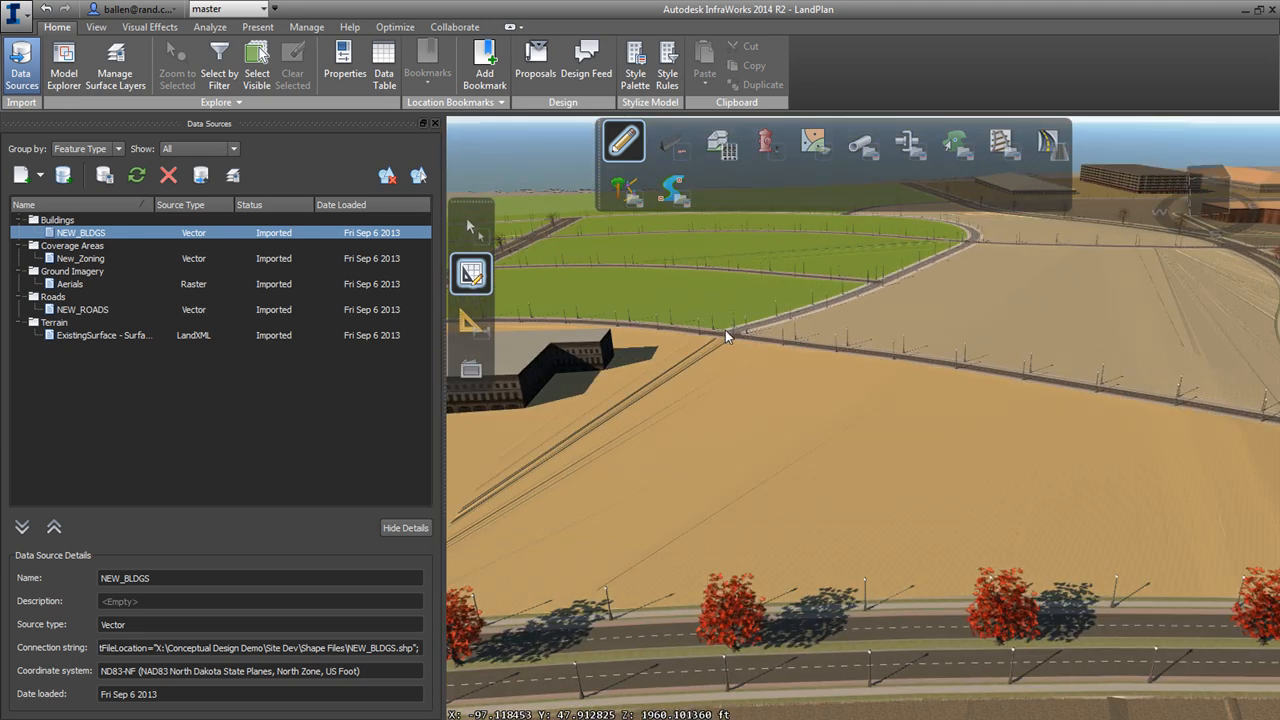
pyautogui.press('ctrl')
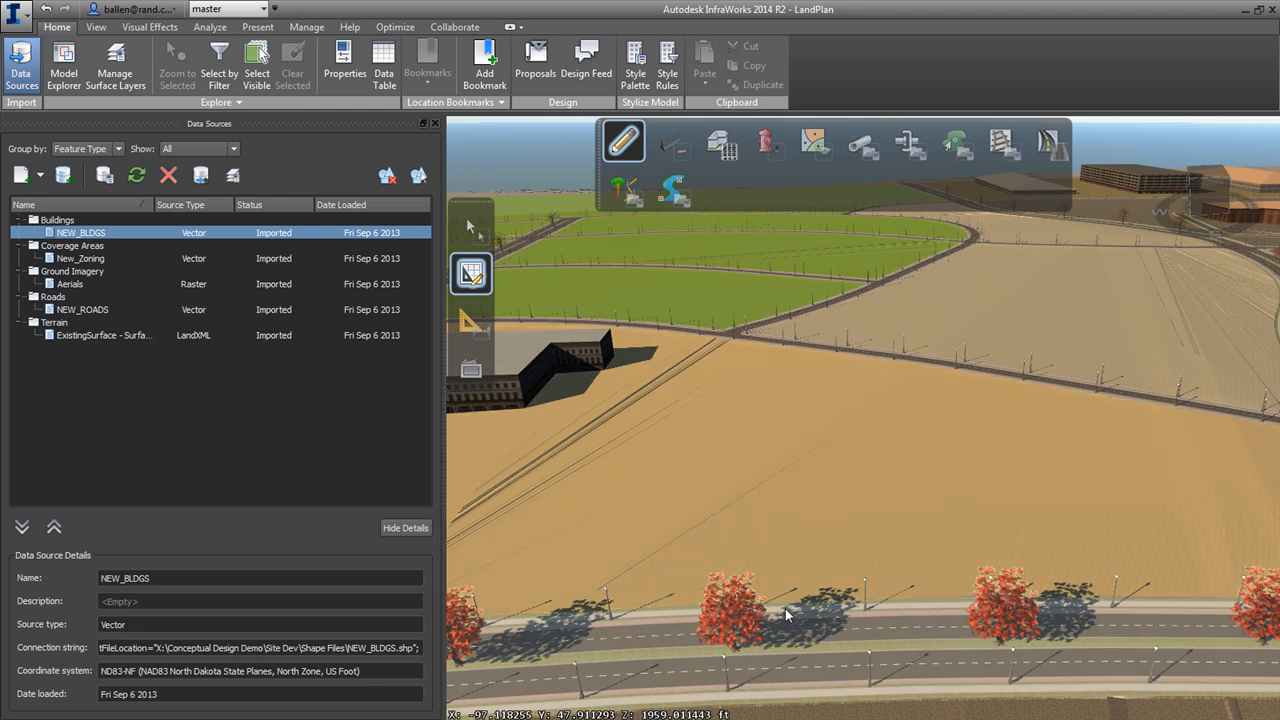
# Start a design road in plan view at the three-way junction northeast of the L-shaped building.
pyautogui.moveTo(1060, 160)
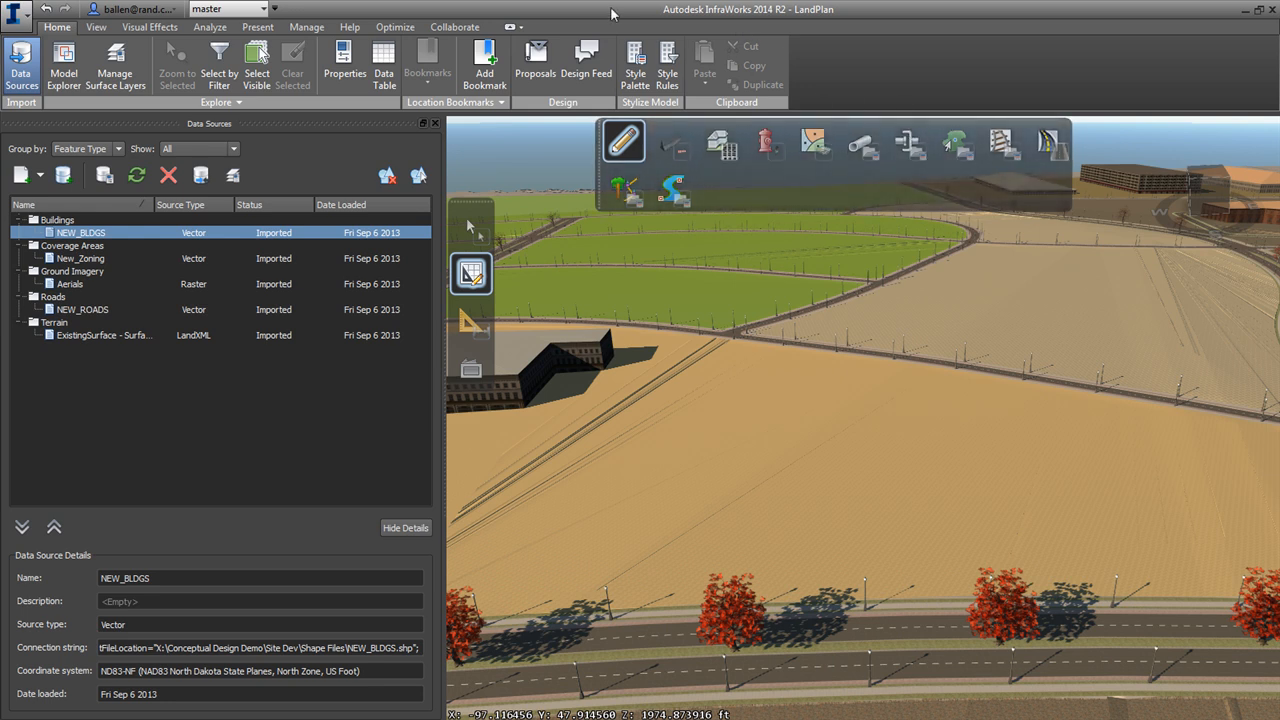
pyautogui.moveTo(1010, 205)
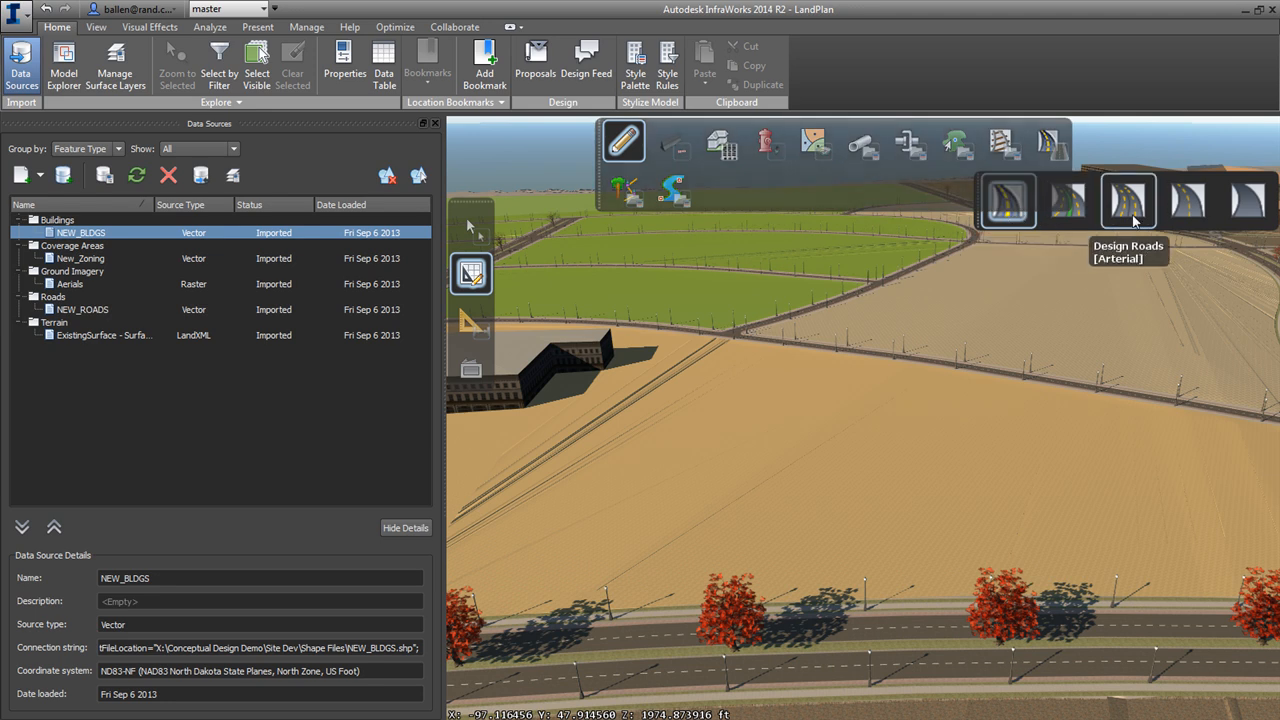
pyautogui.click(1176, 221)
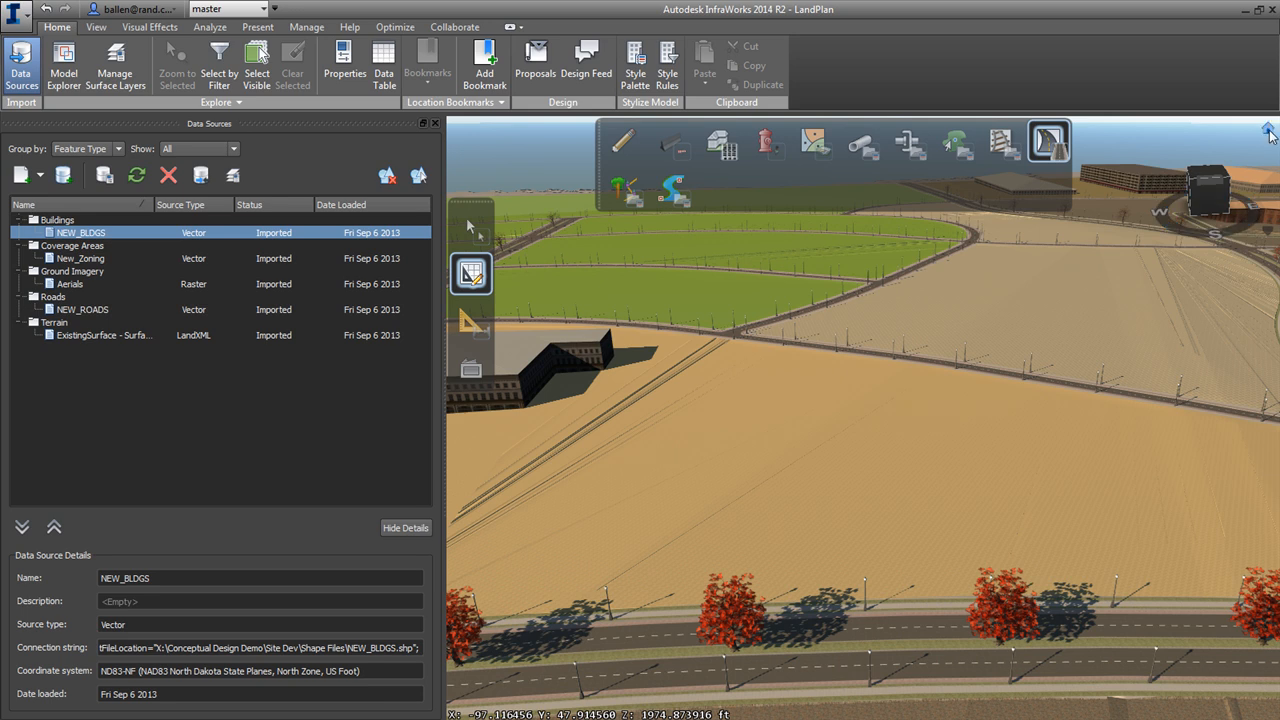
pyautogui.click(1267, 131)
pyautogui.scroll(3, 918, 410)
pyautogui.scroll(5, 918, 410)
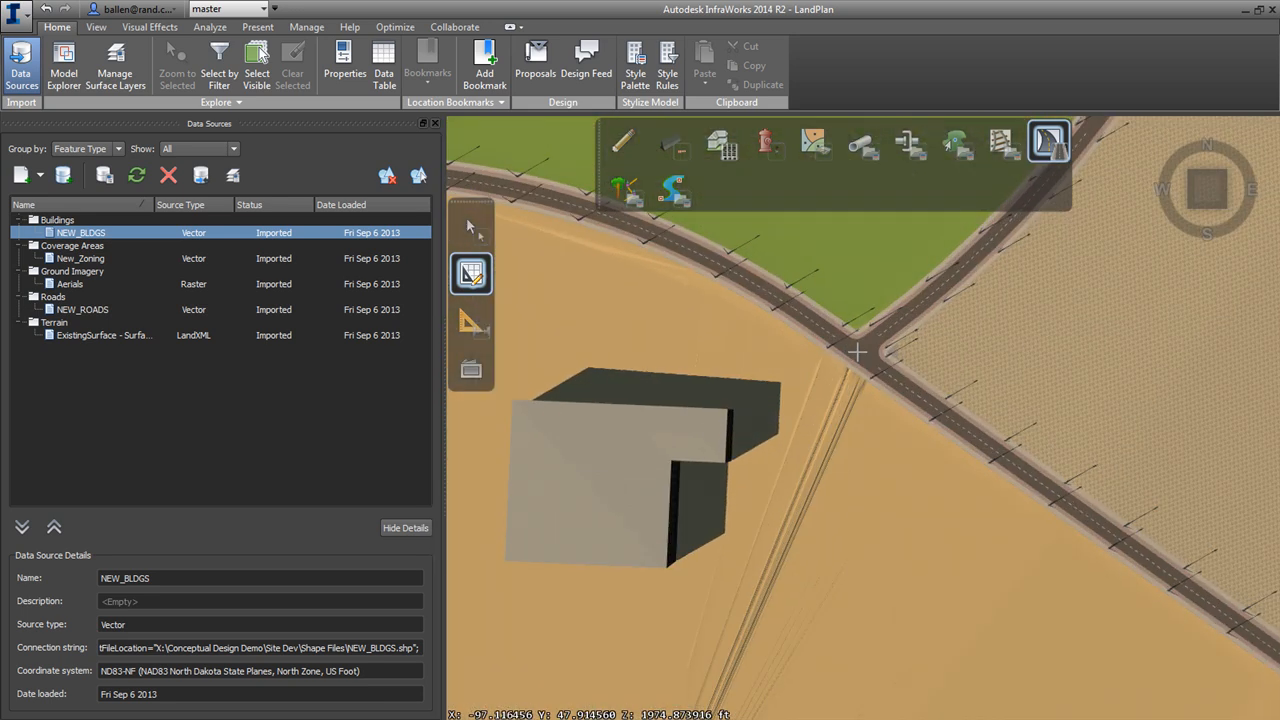
pyautogui.click(857, 351)
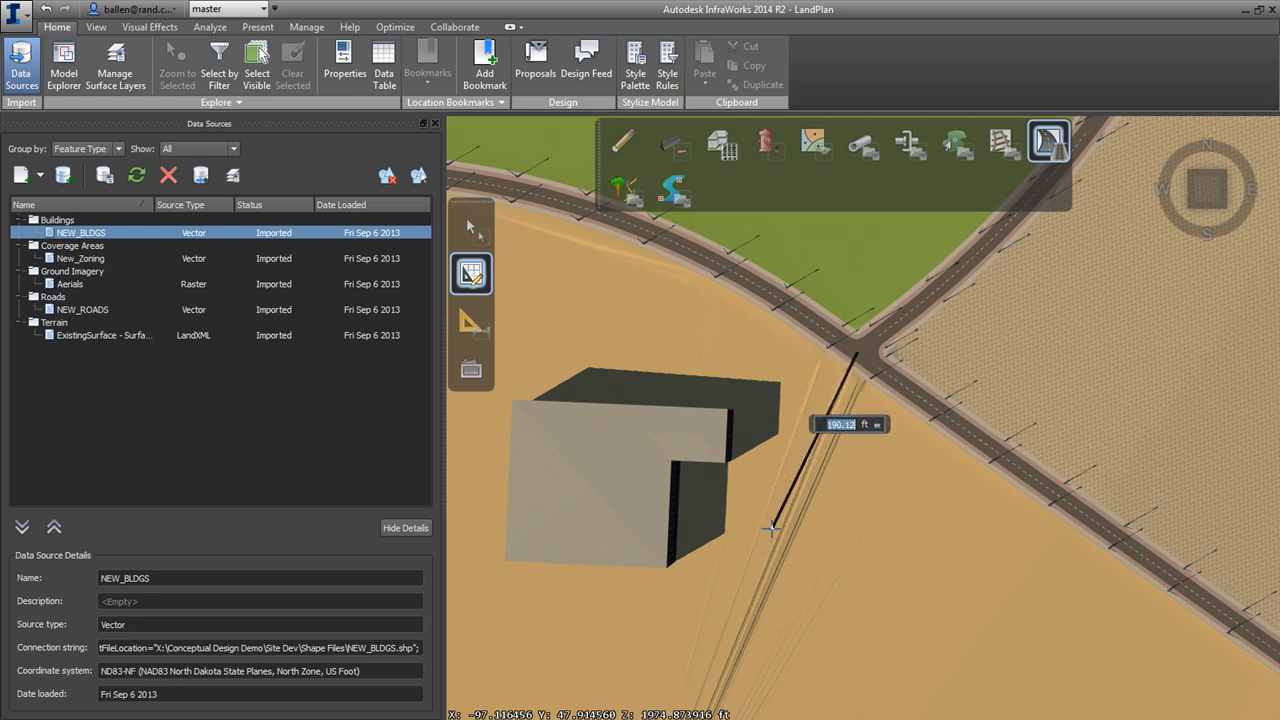
# Switch the design road's curve type from Spiral Curve Spiral to Curve and set the curve radius to 250 ft.
pyautogui.rightClick(797, 476)
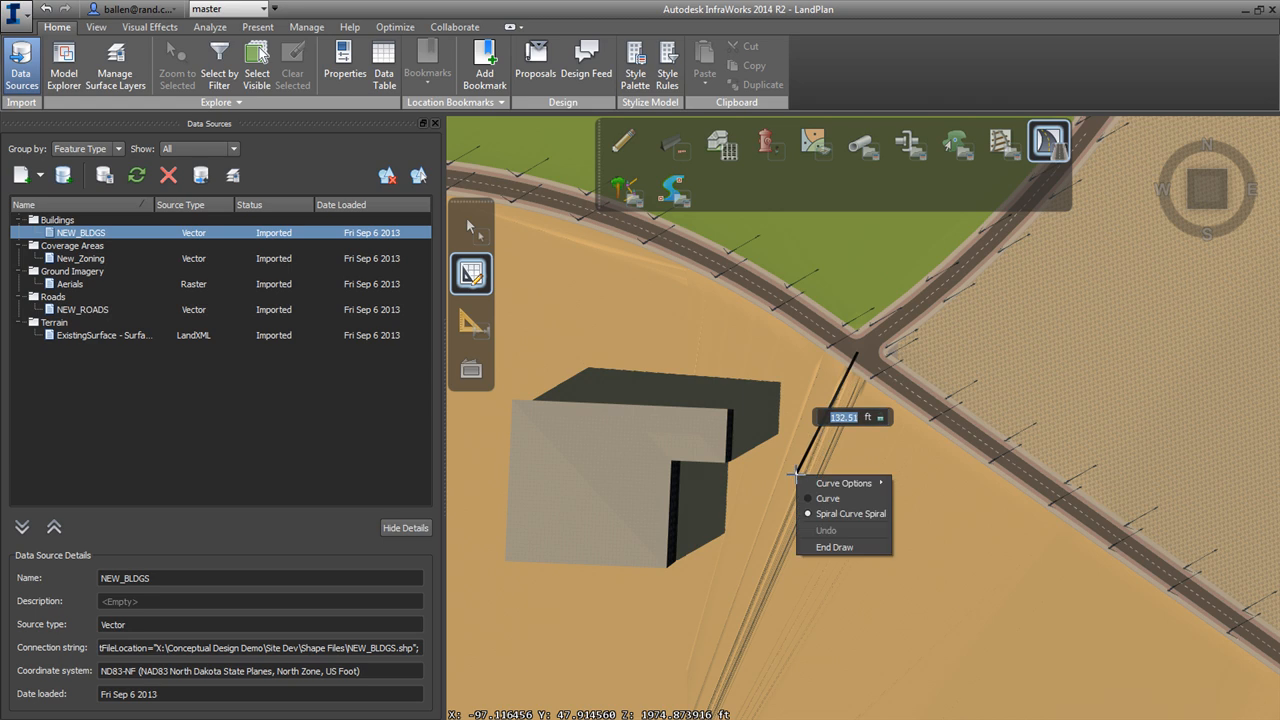
pyautogui.click(845, 497)
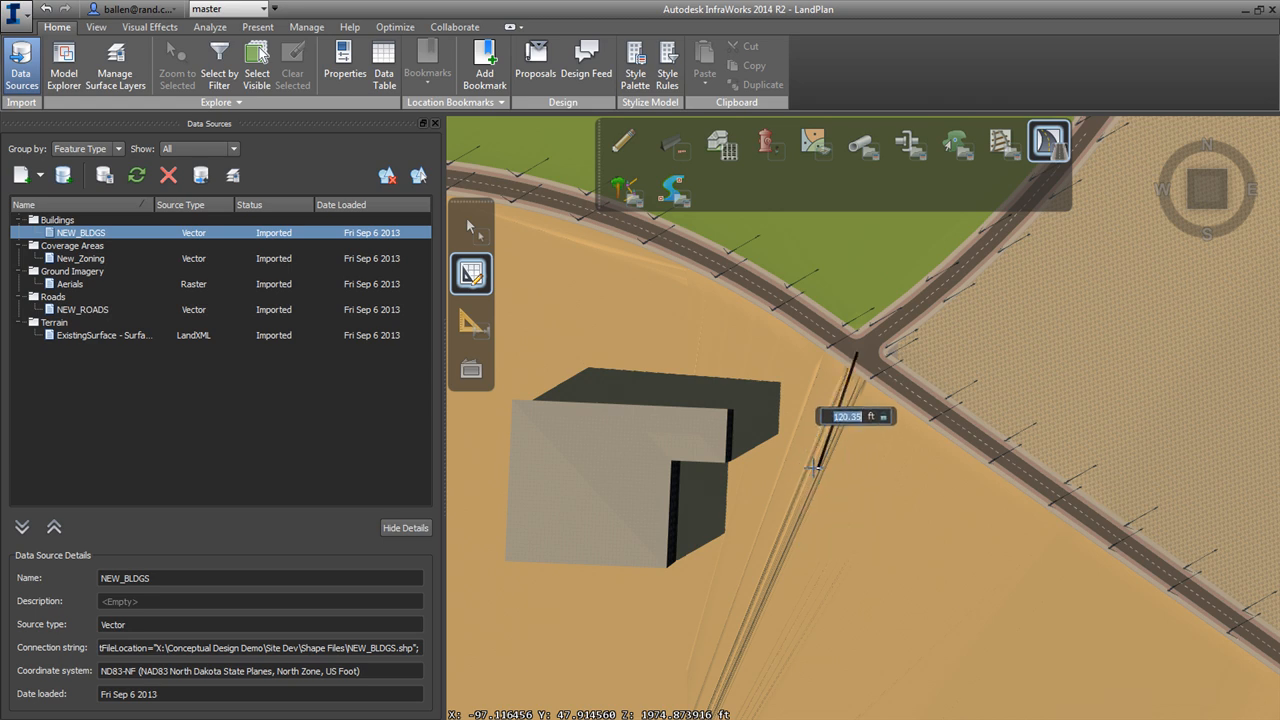
pyautogui.rightClick(812, 467)
pyautogui.moveTo(860, 475)
pyautogui.doubleClick(1000, 478)
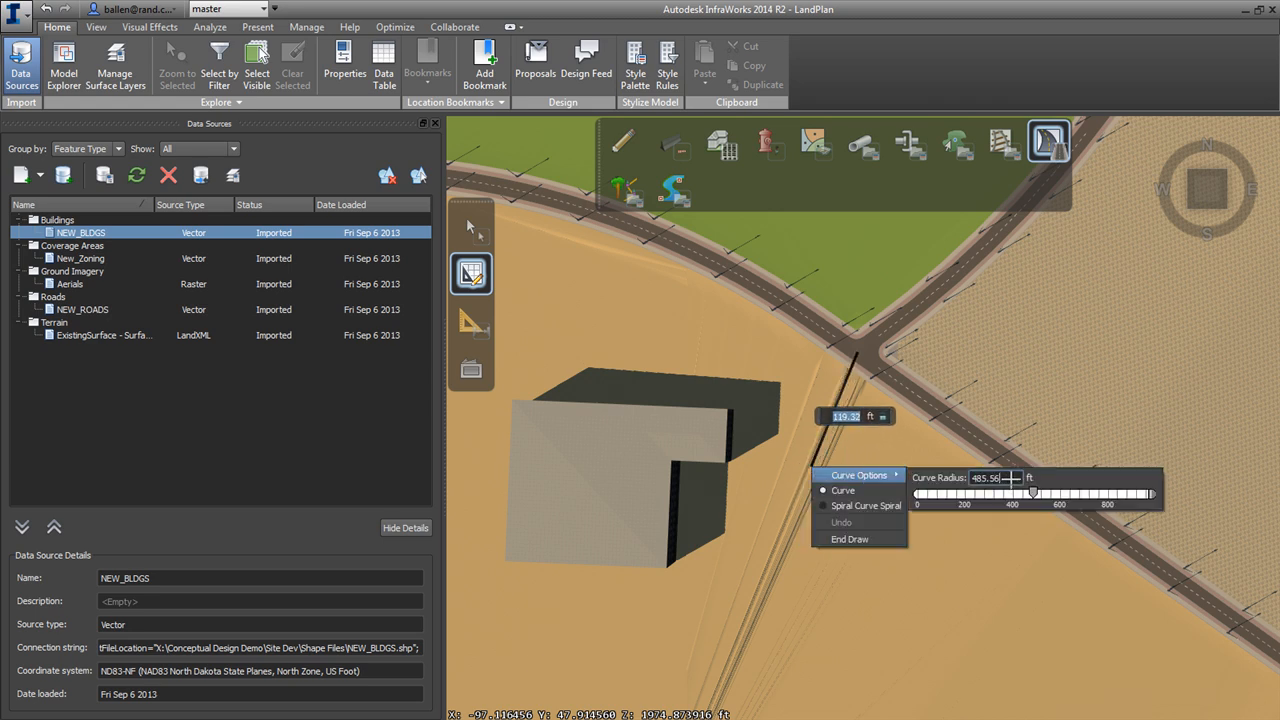
pyautogui.write('250')
pyautogui.press('Return')
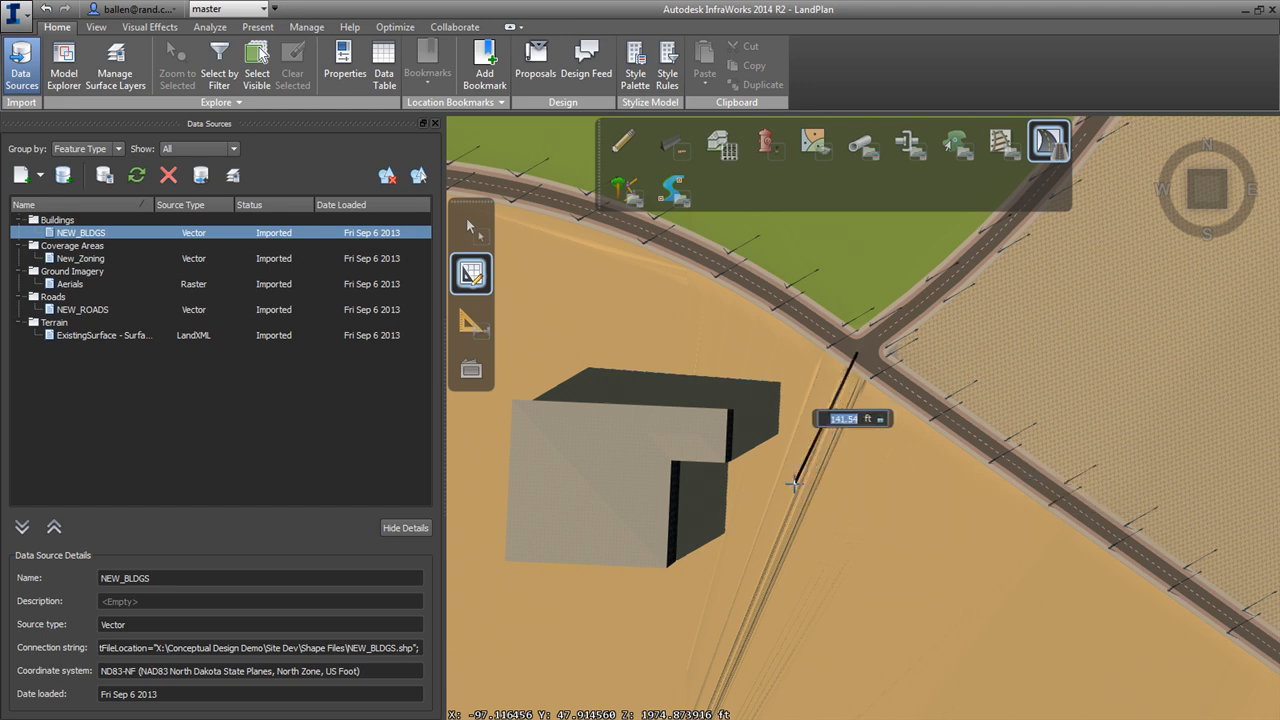
# Draw the design road's first stretch southward past the east side of the L-shaped building, adding curves at its bend points.
pyautogui.click(810, 412)
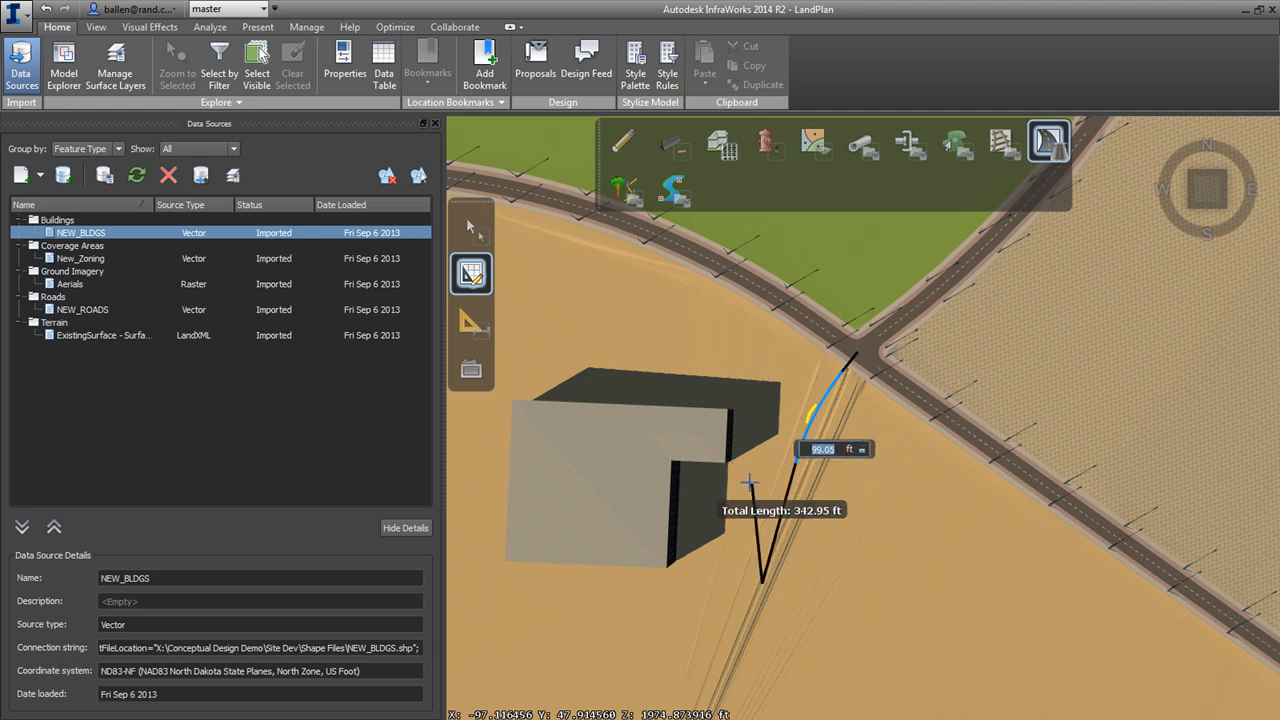
pyautogui.scroll(-2, 752, 482)
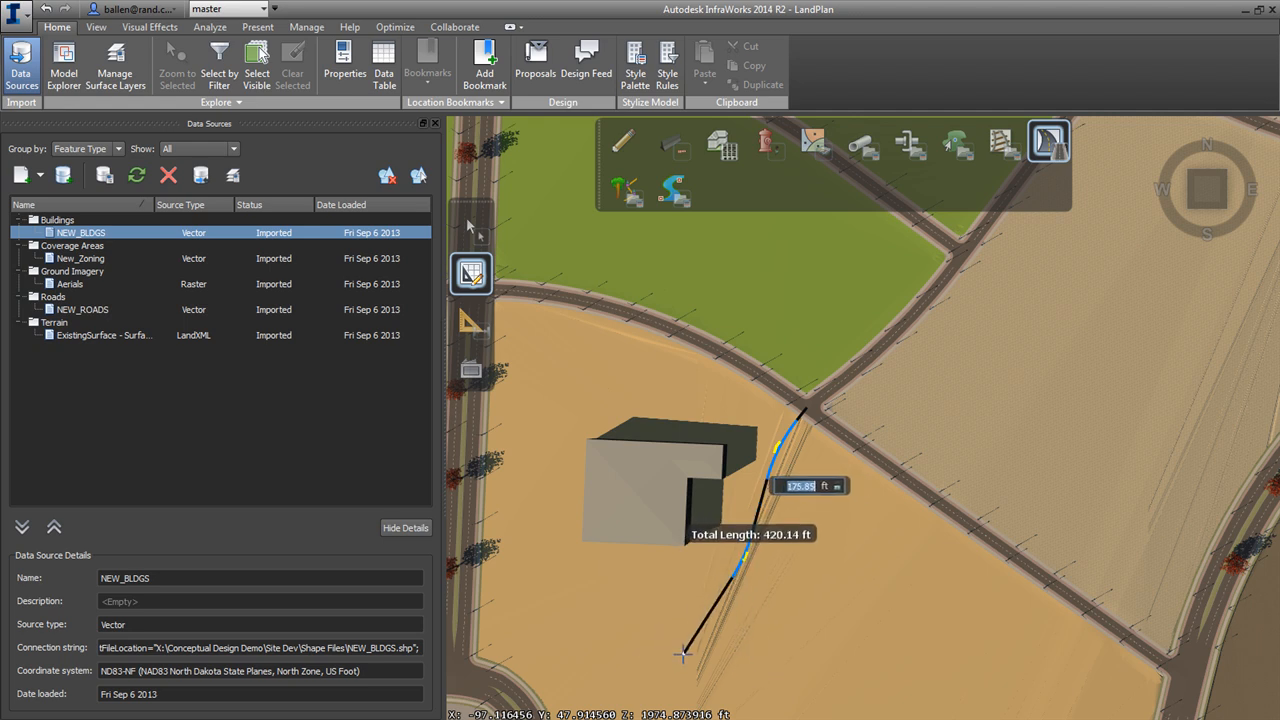
pyautogui.scroll(-2, 692, 592)
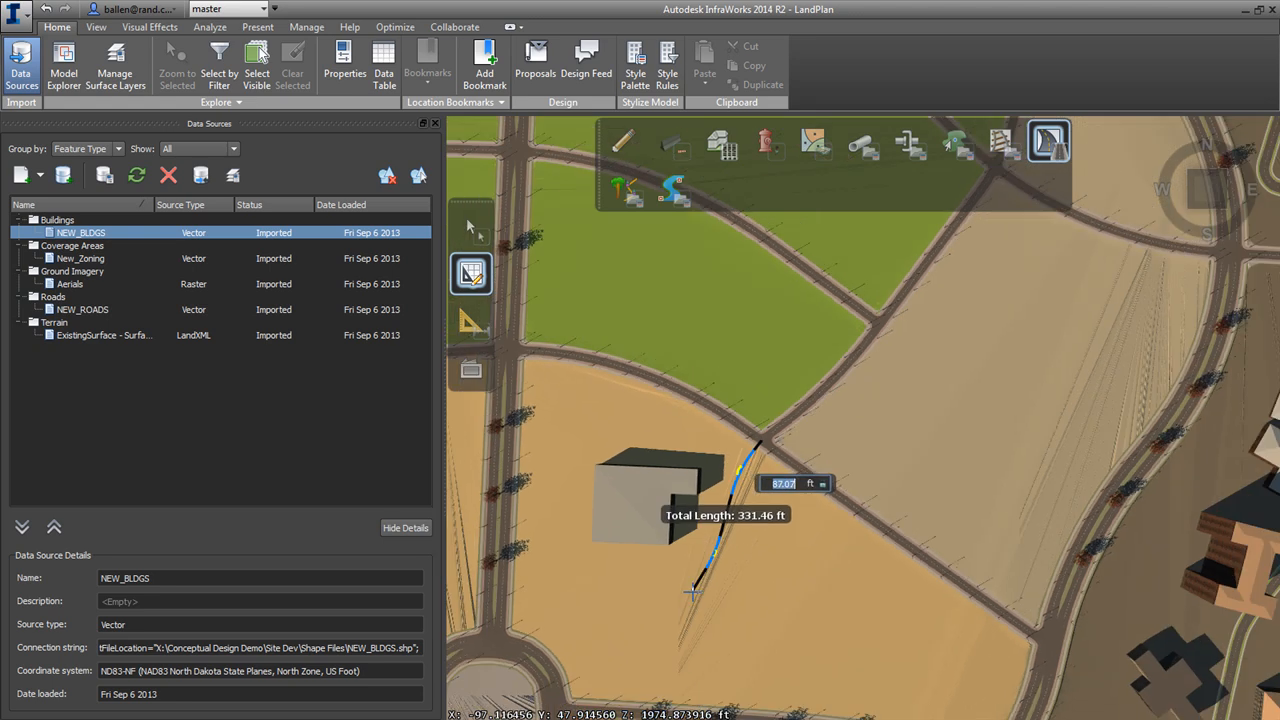
pyautogui.scroll(-3, 701, 588)
pyautogui.scroll(2, 669, 668)
pyautogui.scroll(2, 669, 668)
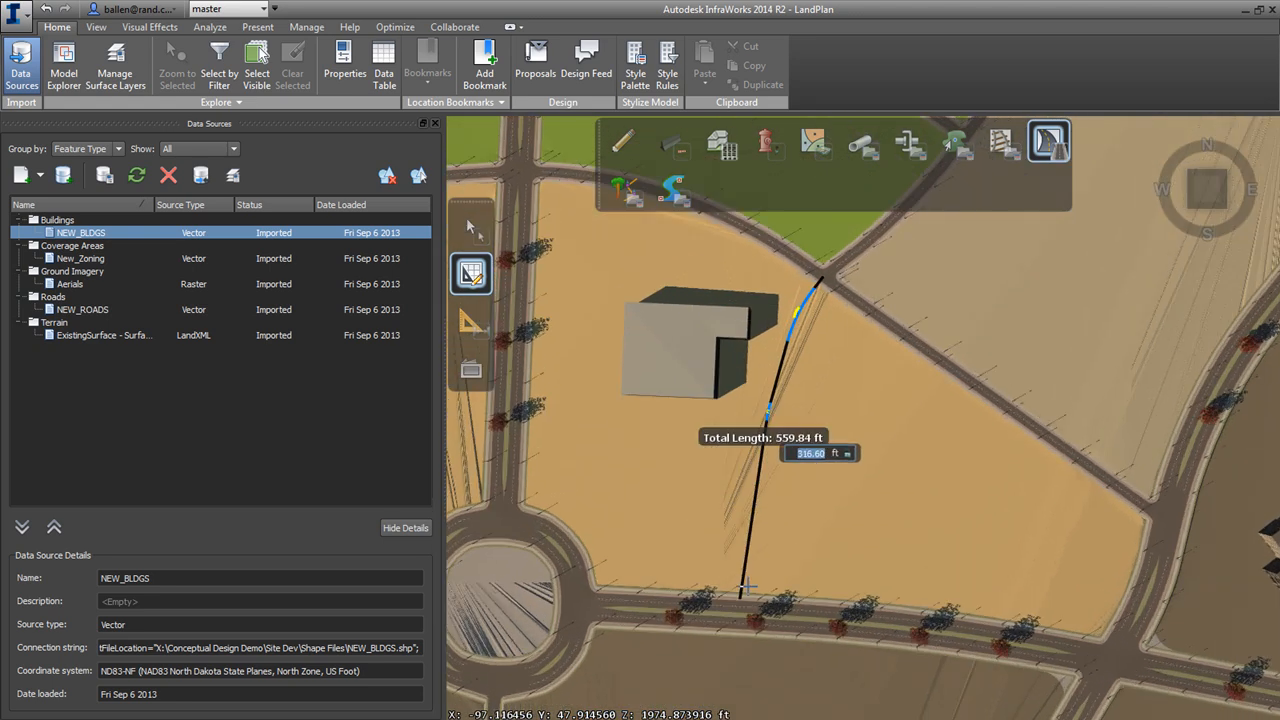
# Continue the winding design road and end it on the tree-lined boulevard east of the roundabout, about 587 ft long overall.
pyautogui.click(786, 476)
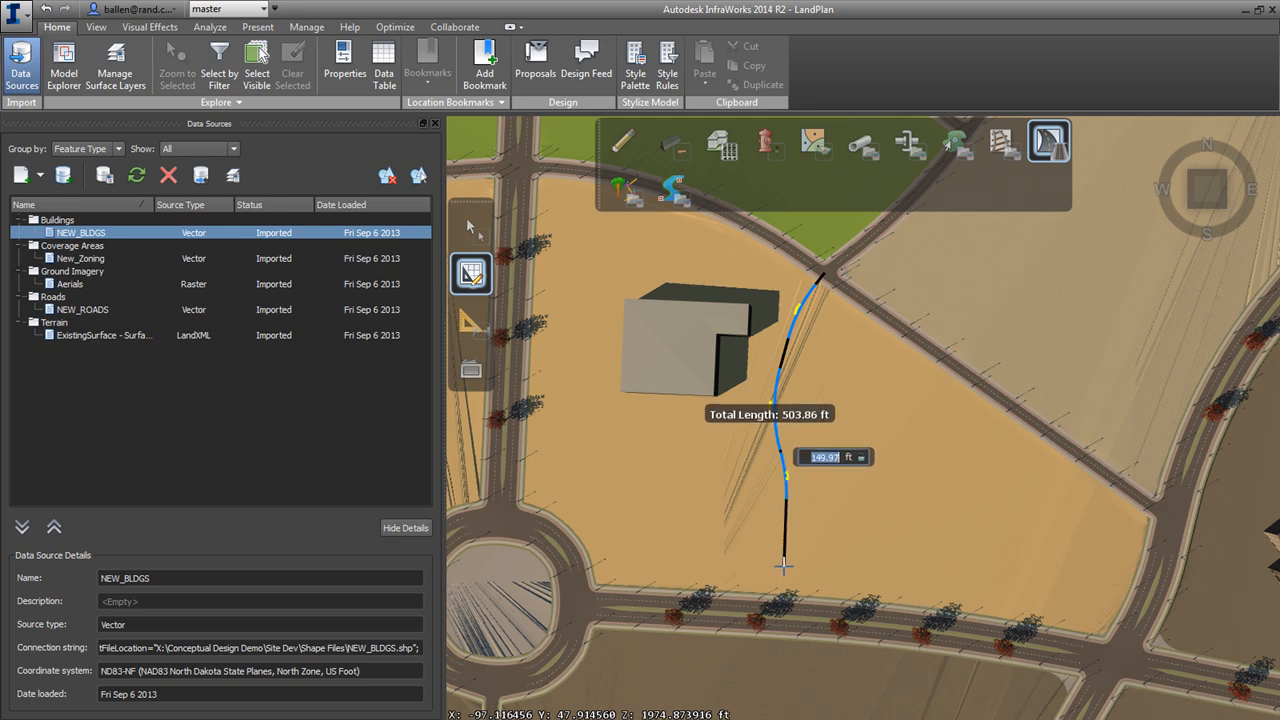
pyautogui.click(784, 566)
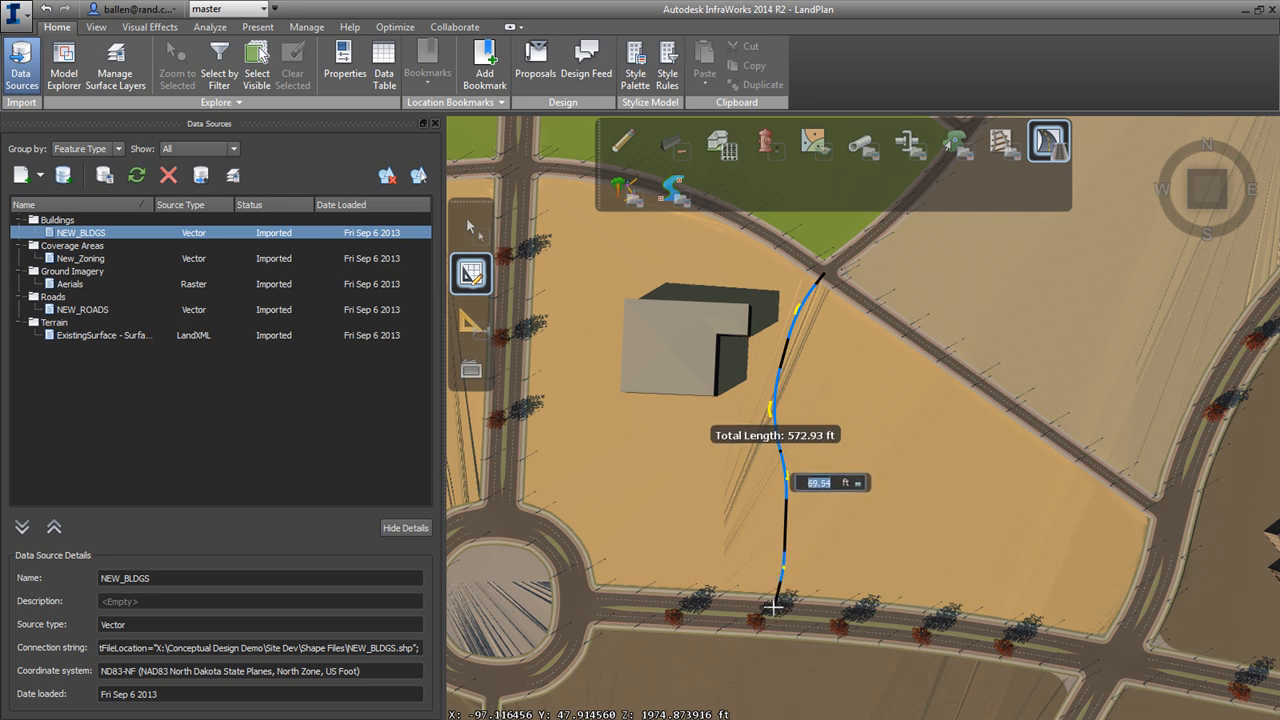
pyautogui.doubleClick(782, 606)
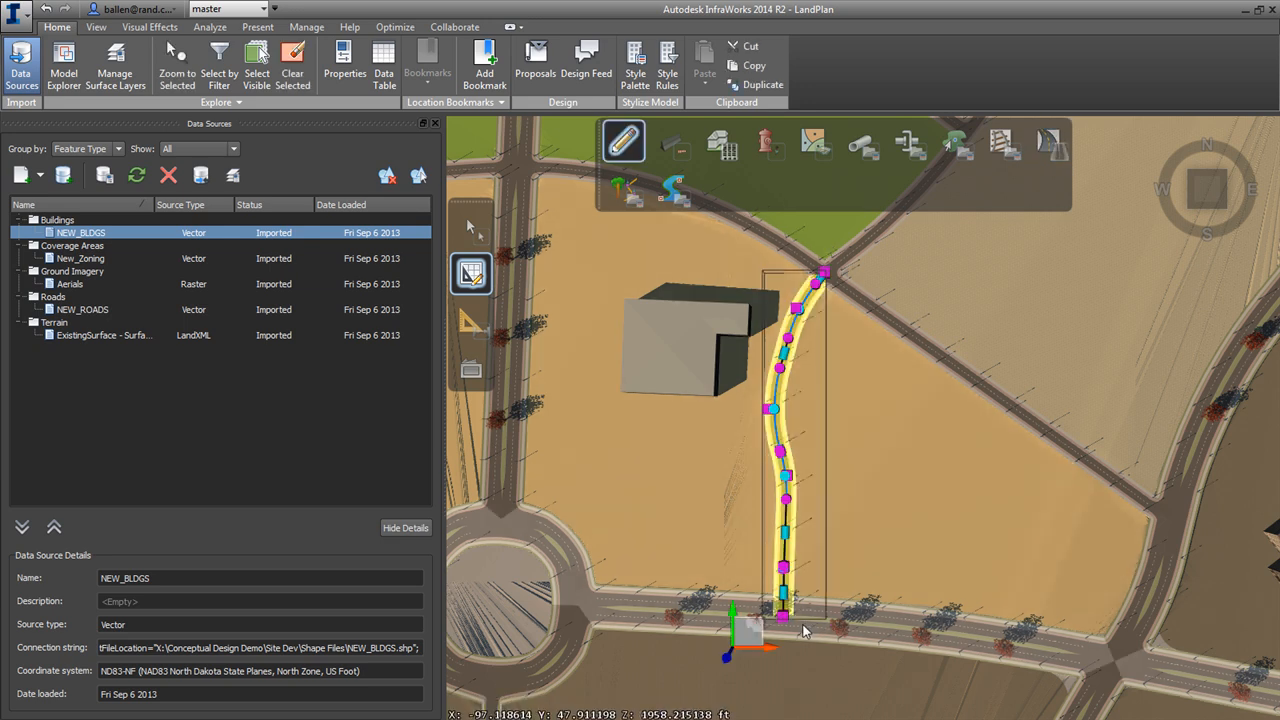
pyautogui.scroll(5, 803, 608)
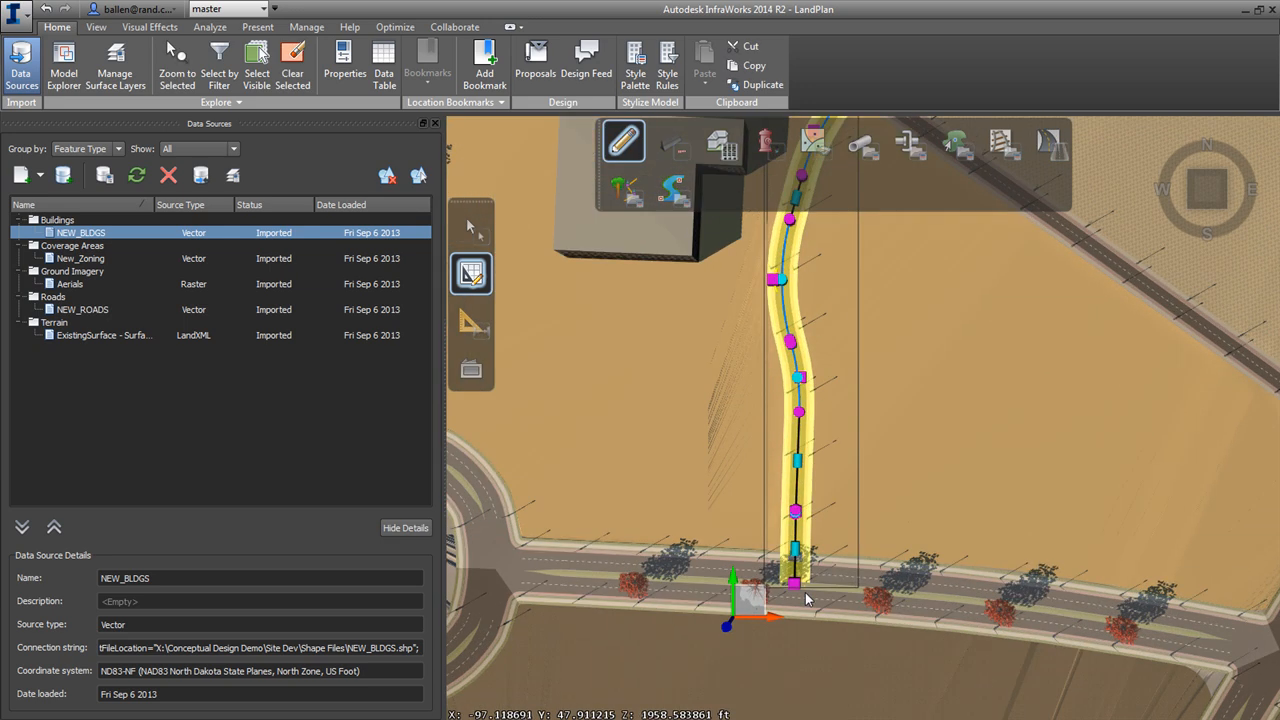
pyautogui.moveTo(803, 573)
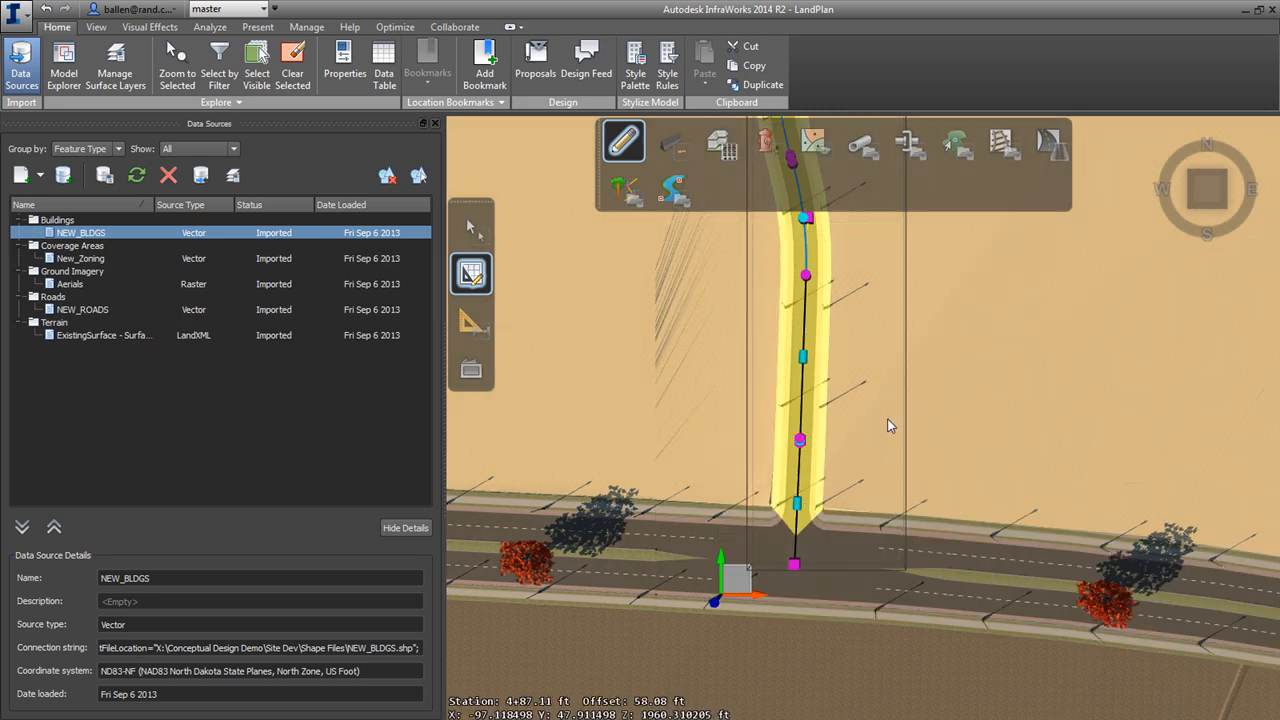
pyautogui.click(888, 421)
# Select the new curved road in perspective and open its corridor vertical optimization settings.
pyautogui.scroll(-5, 777, 529)
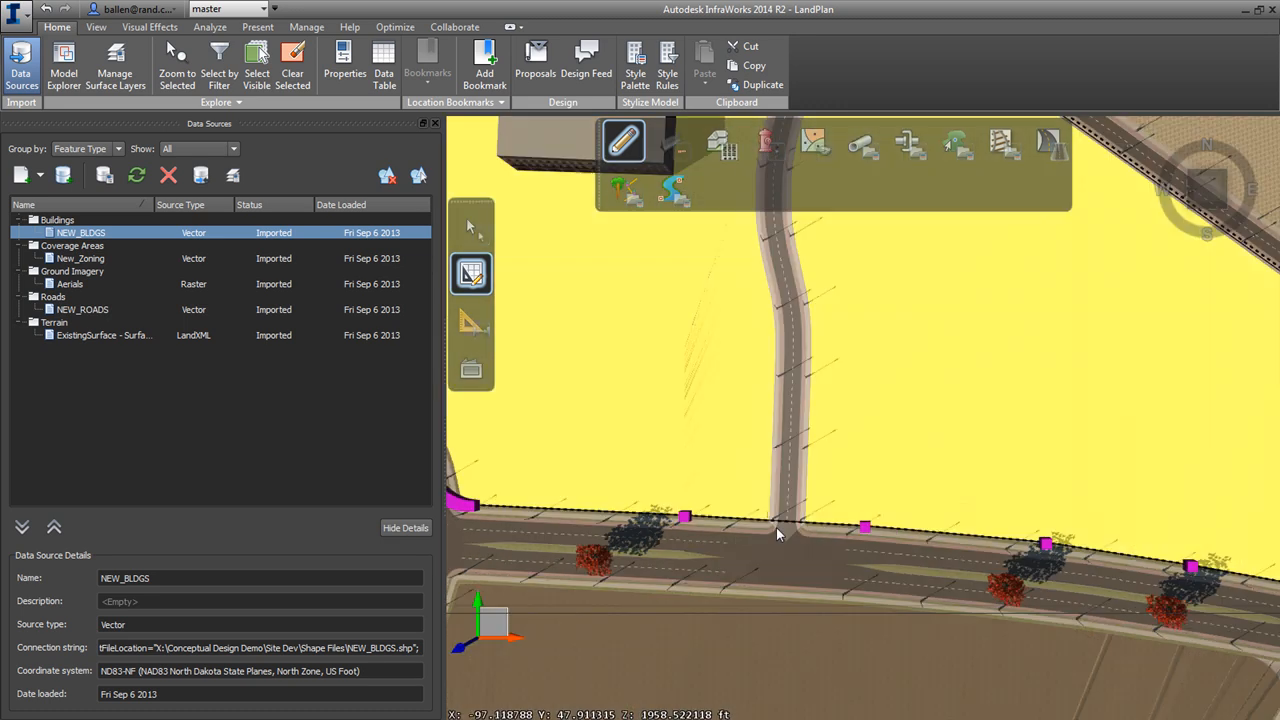
pyautogui.scroll(1, 804, 385)
pyautogui.moveTo(808, 412); pyautogui.dragTo(811, 506)
pyautogui.scroll(2, 762, 431)
pyautogui.click(760, 425)
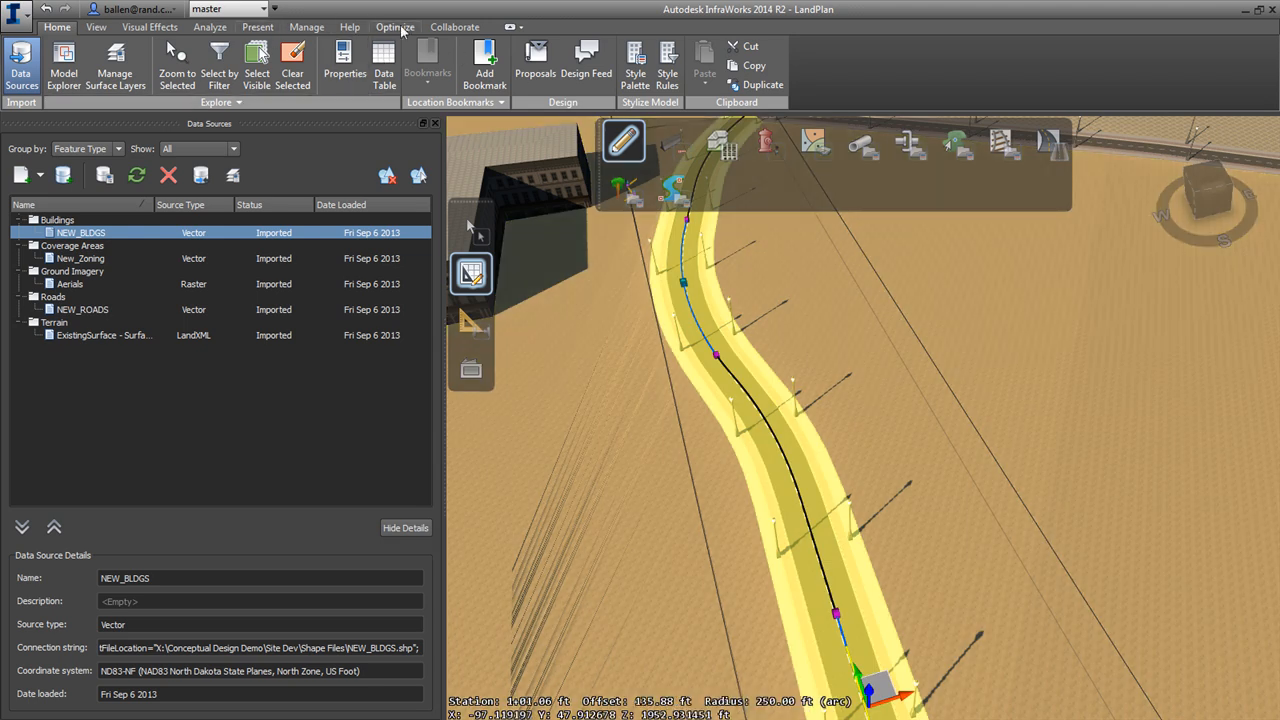
pyautogui.click(394, 28)
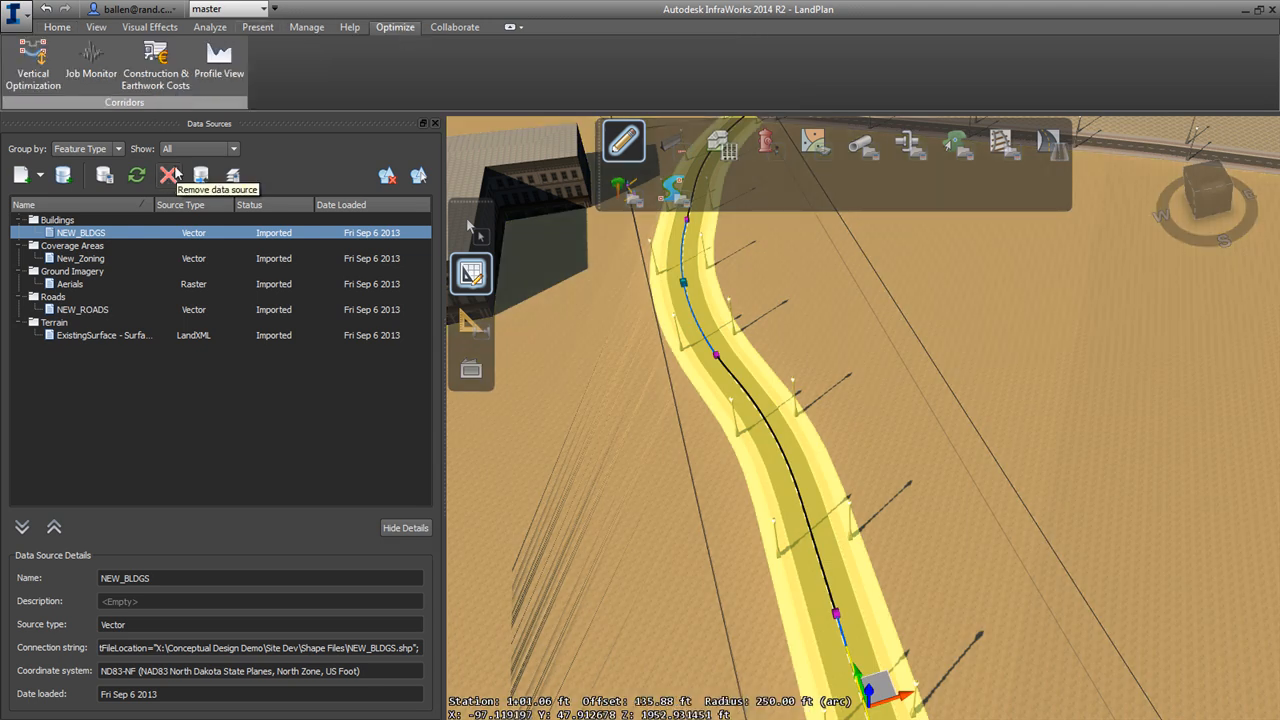
pyautogui.click(33, 62)
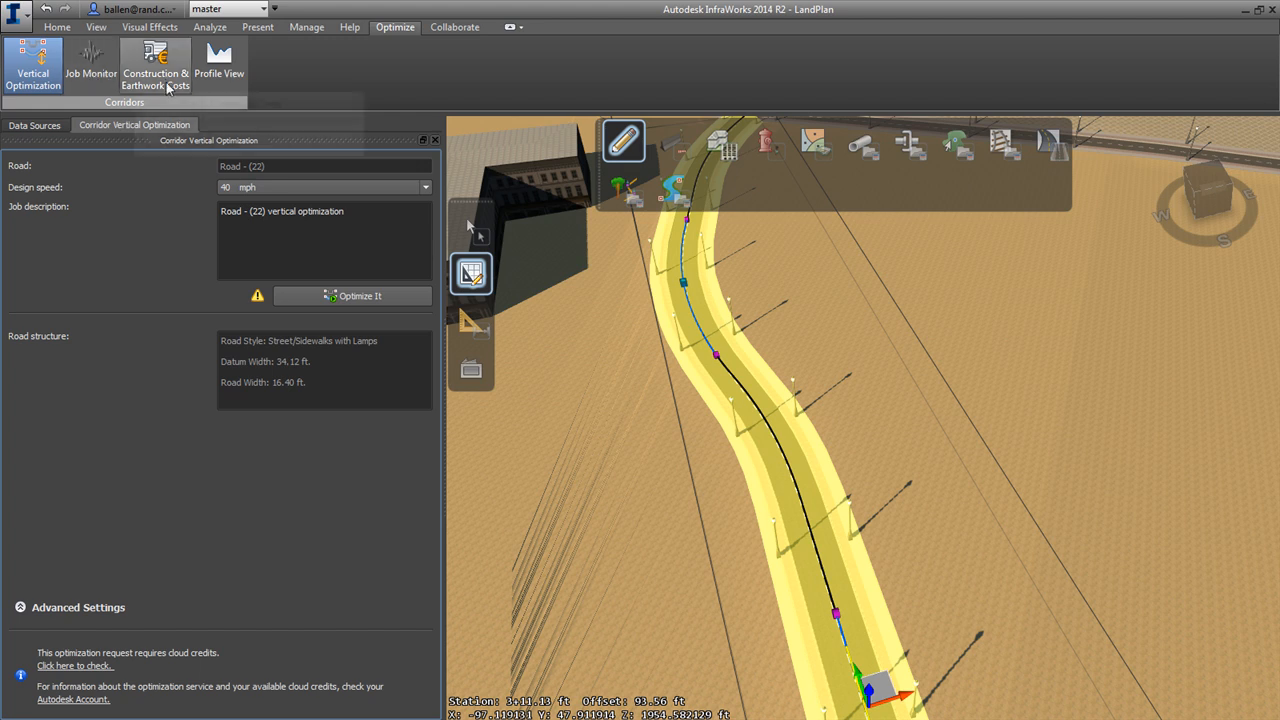
# Display the road's profile in place of the optimization settings and lower the sag PVI to about 1955.78 ft at station 2+28.92.
pyautogui.click(219, 65)
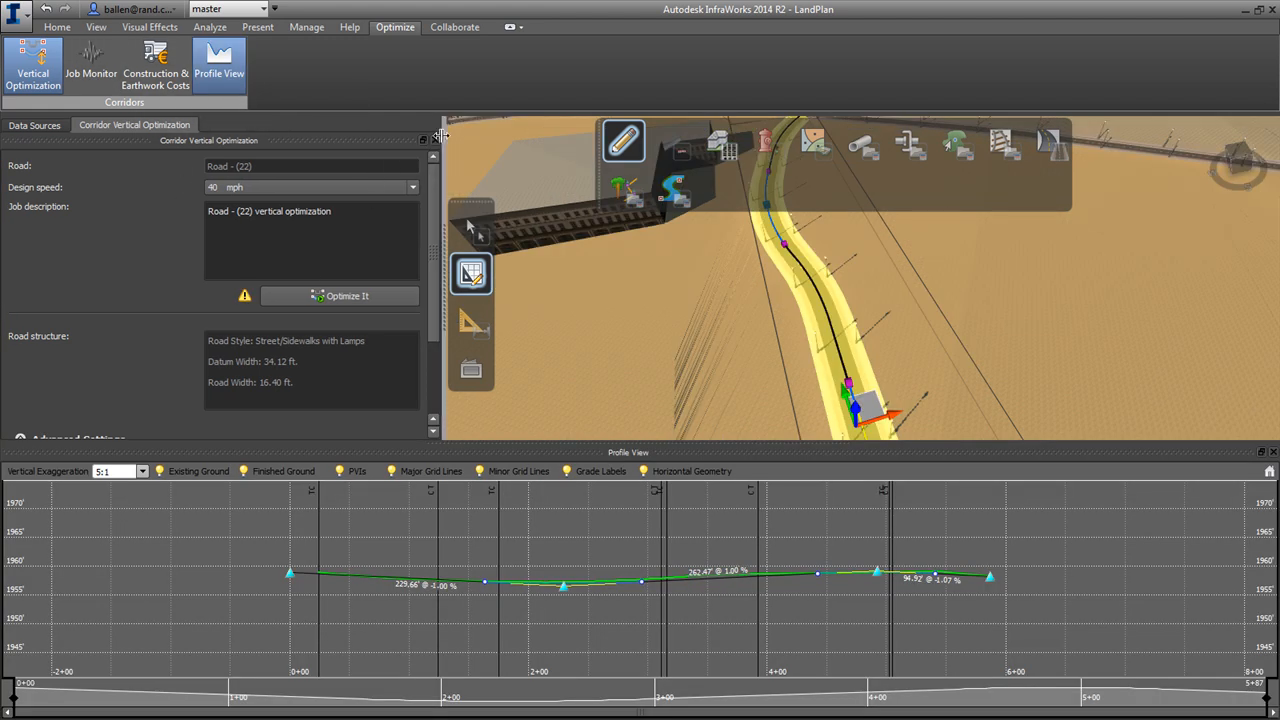
pyautogui.click(435, 142)
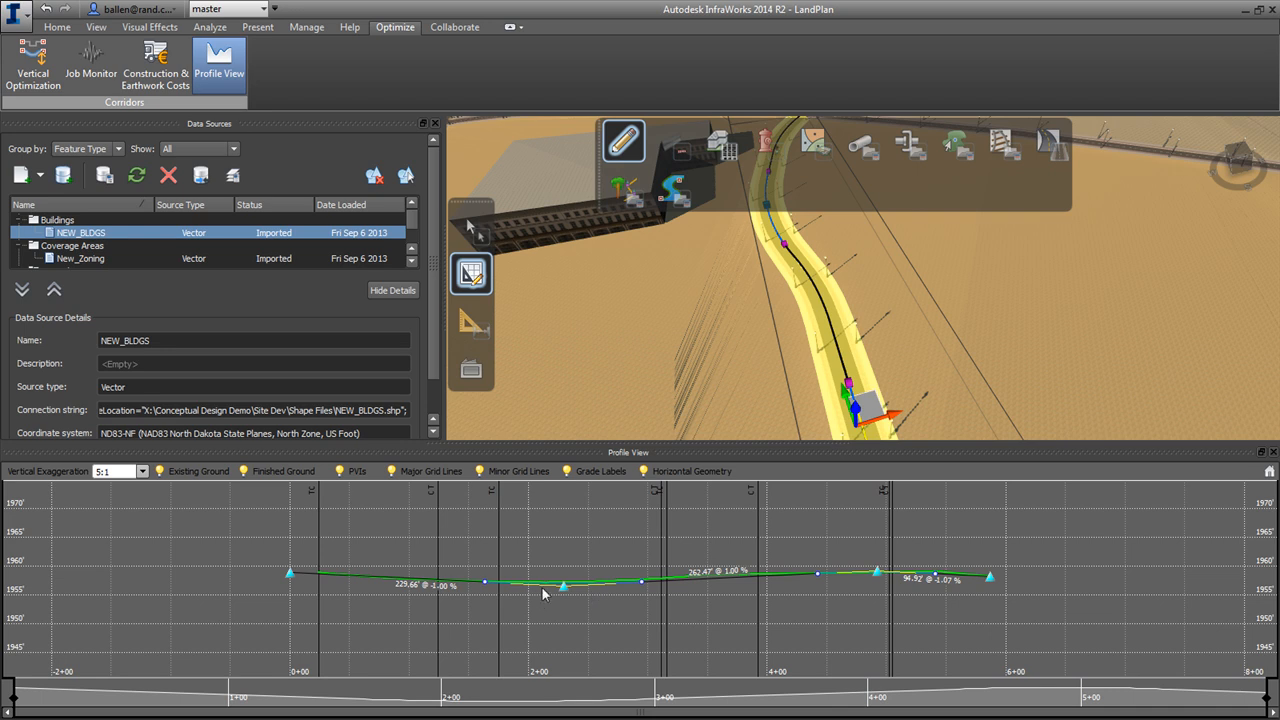
pyautogui.scroll(2, 563, 590)
pyautogui.moveTo(563, 597)
pyautogui.mouseDown()
pyautogui.moveTo(563, 613)
pyautogui.moveTo(563, 598)
pyautogui.mouseUp()
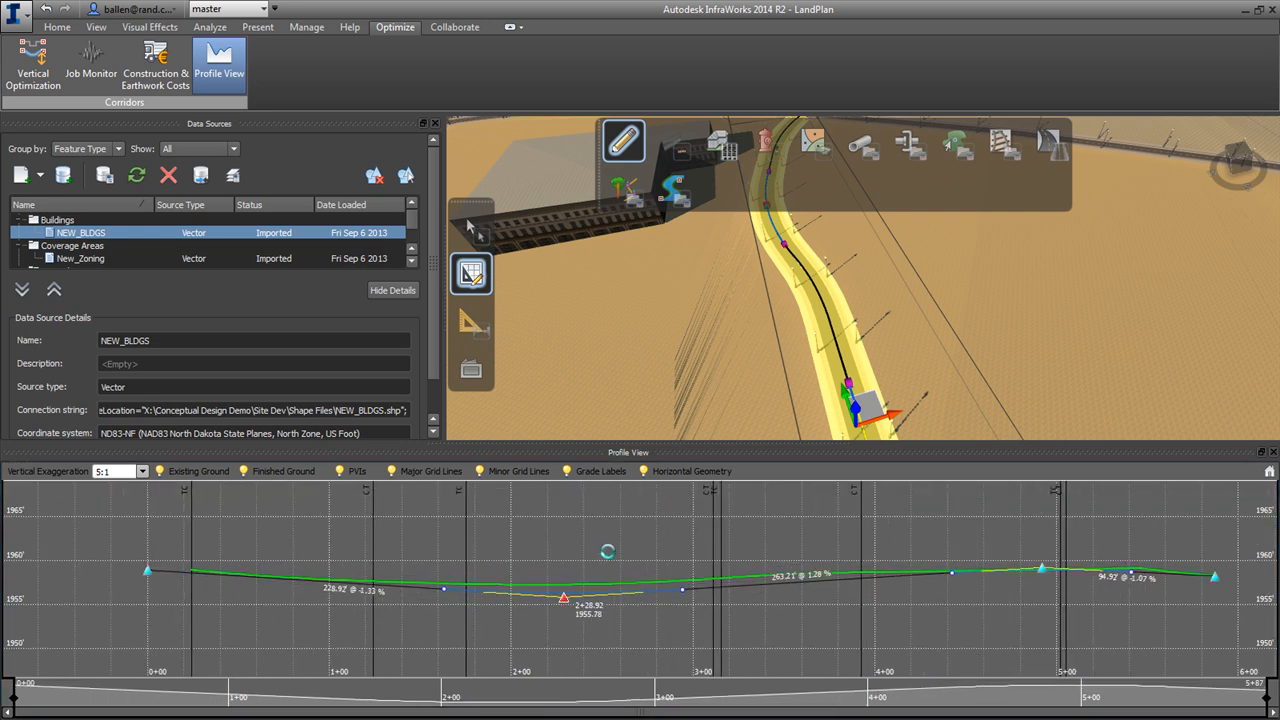
# Add a PVI on the rising grade line and raise it to about 1959.20 ft near station 3+51.52.
pyautogui.scroll(-6, 647, 555)
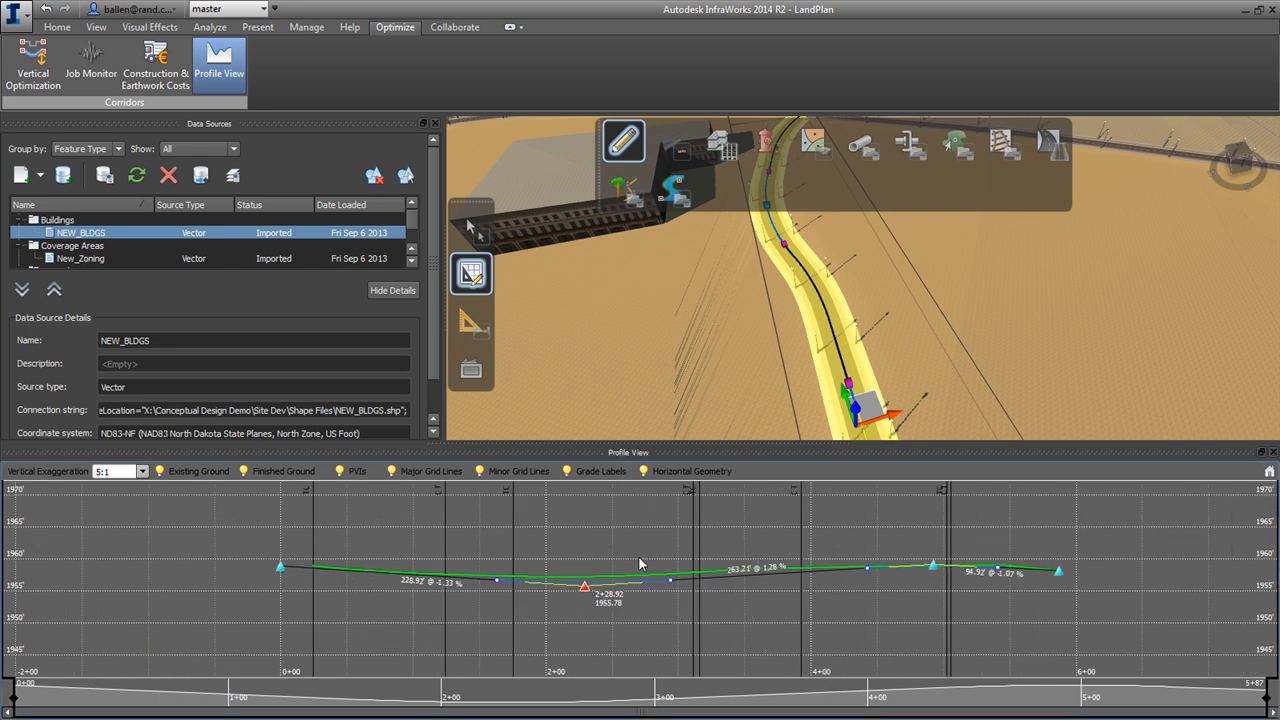
pyautogui.scroll(5, 700, 580)
pyautogui.rightClick(741, 569)
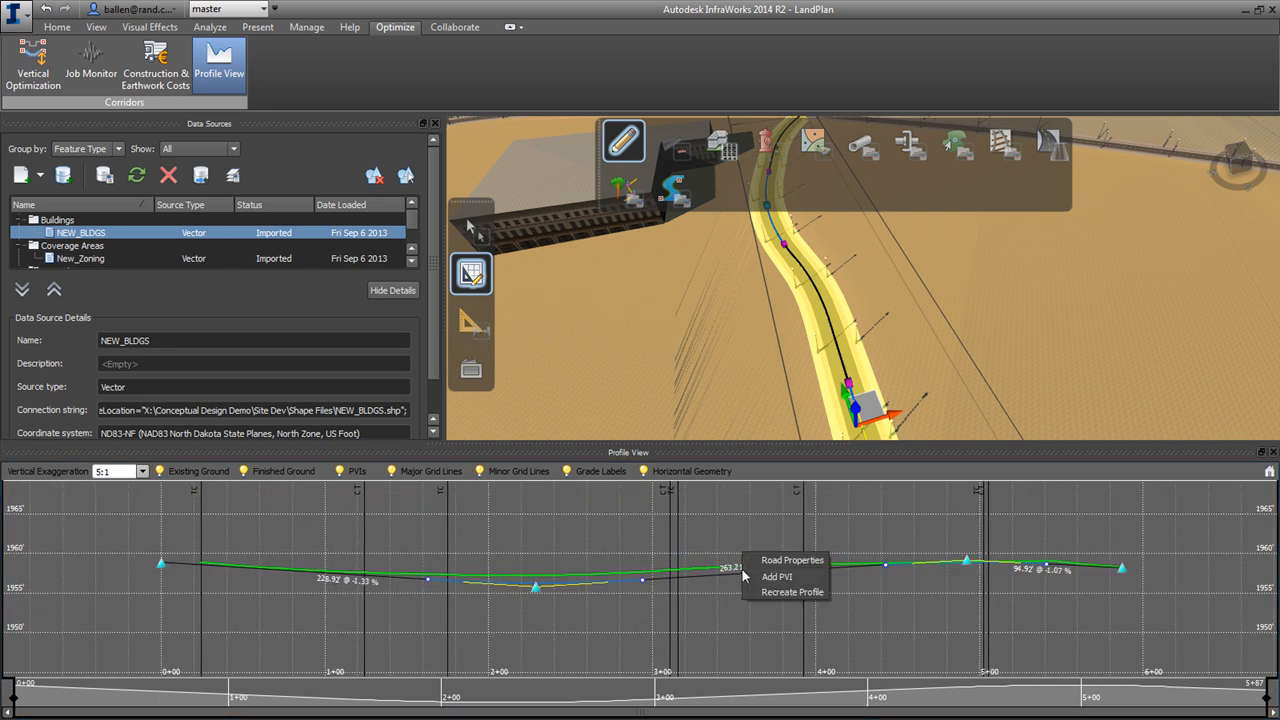
pyautogui.click(700, 568)
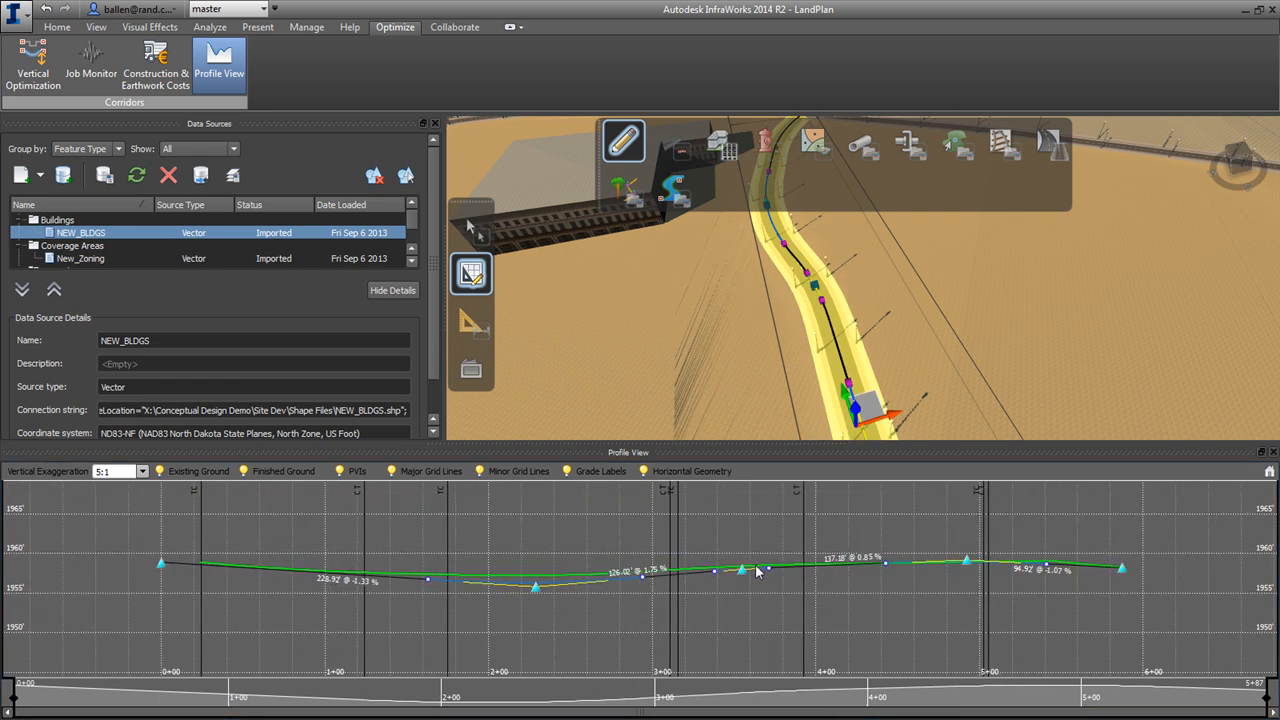
pyautogui.moveTo(741, 569); pyautogui.dragTo(737, 564)
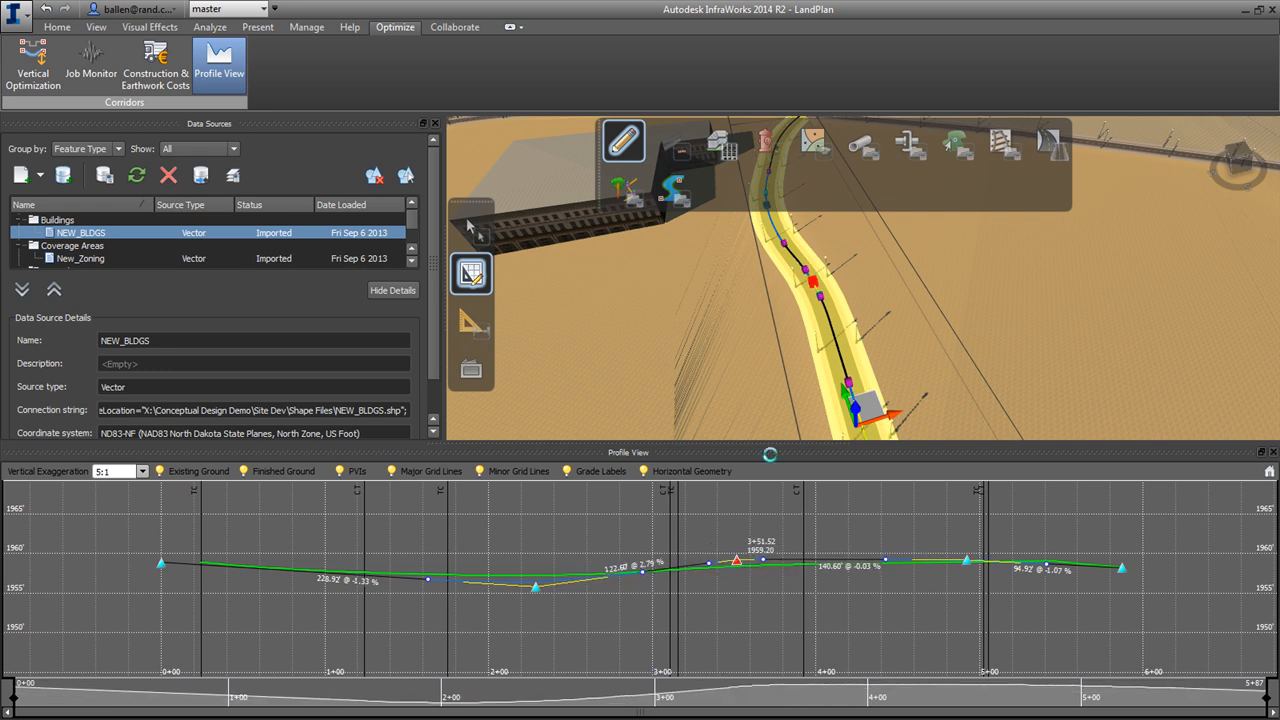
# Start a second design road in plan view from the middle of the new winding road, north of the boulevard.
pyautogui.moveTo(768, 368); pyautogui.dragTo(632, 322)
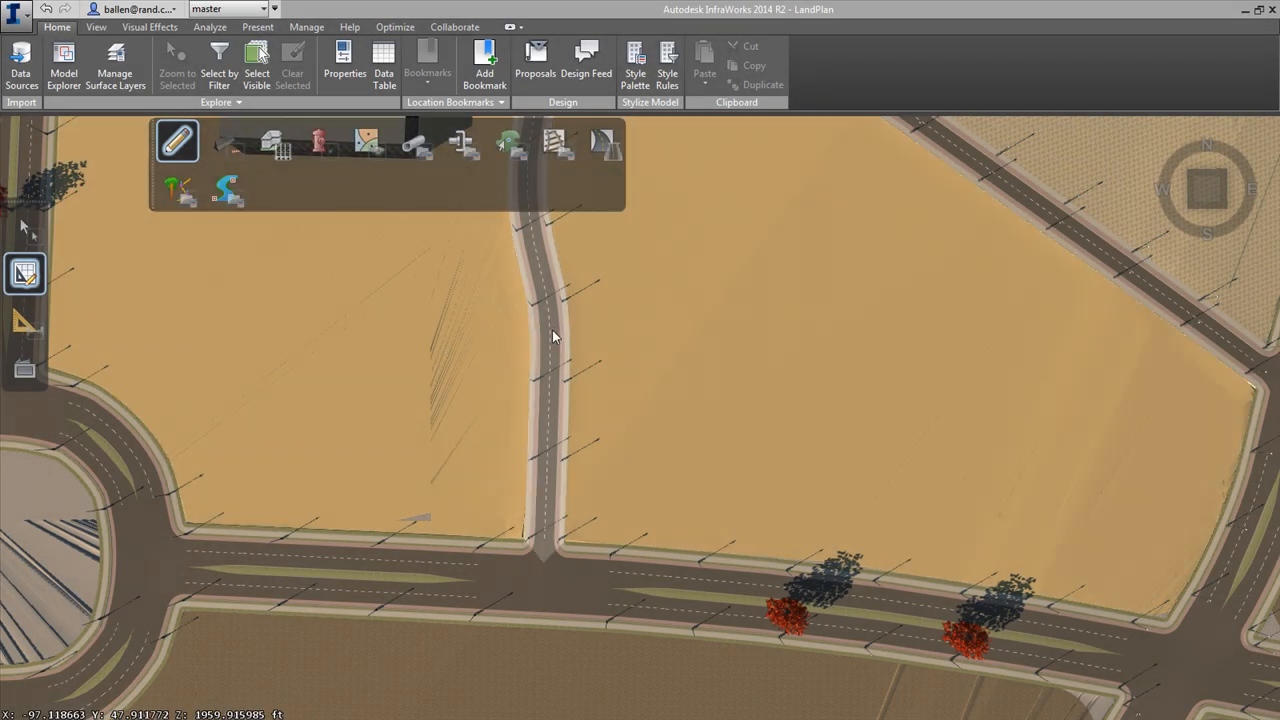
pyautogui.click(598, 142)
pyautogui.click(815, 205)
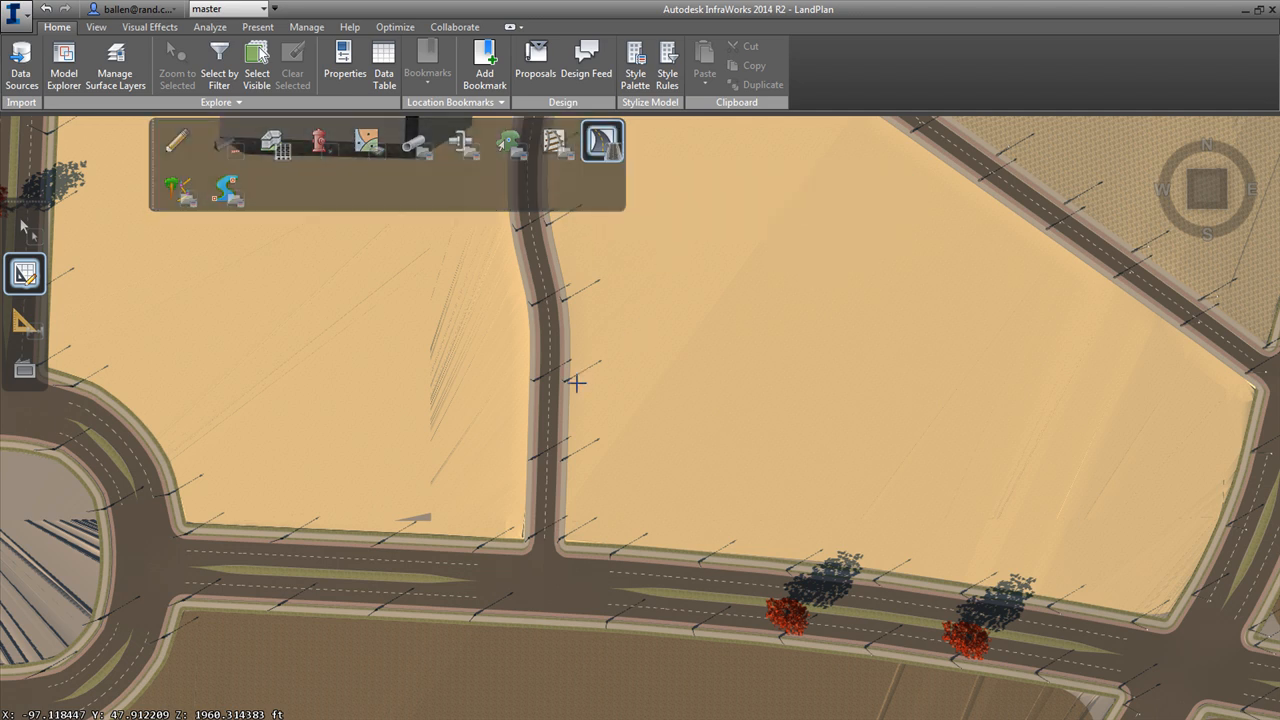
pyautogui.click(549, 349)
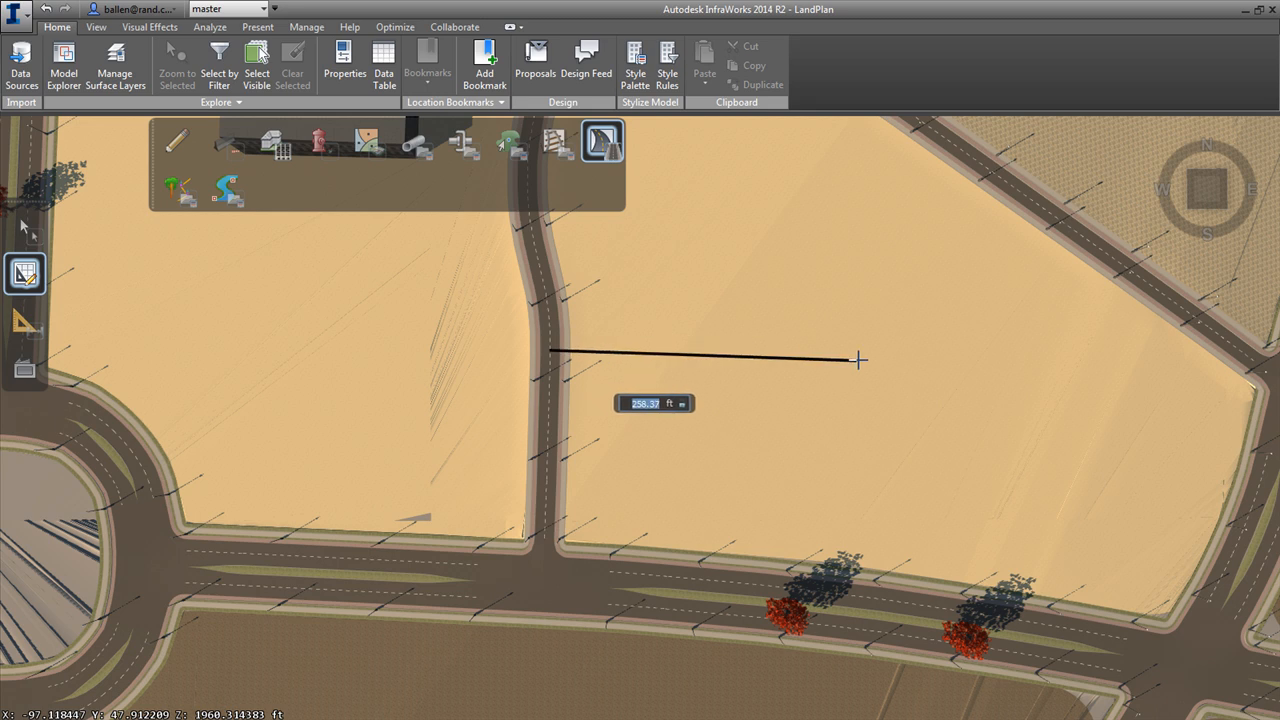
# Set the second design road's curve radius to 250 ft in its curve options.
pyautogui.rightClick(818, 343)
pyautogui.click(873, 366)
pyautogui.rightClick(876, 362)
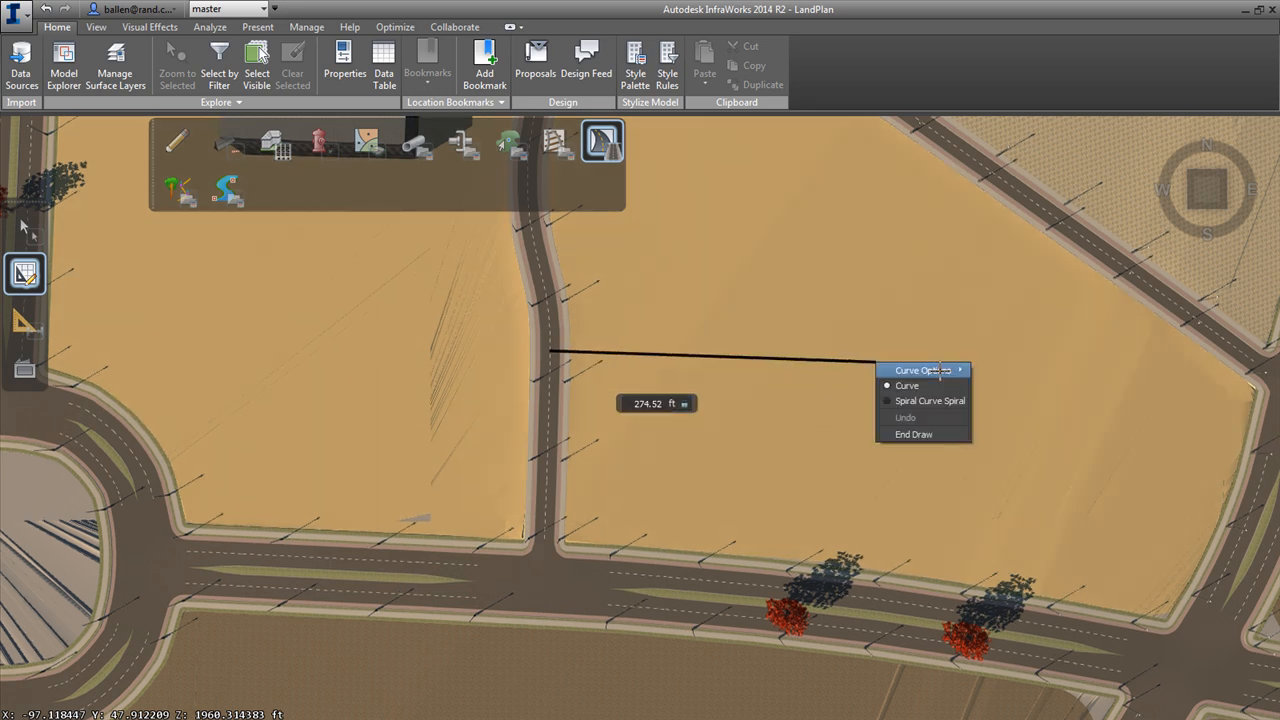
pyautogui.moveTo(958, 371)
pyautogui.moveTo(1070, 374); pyautogui.dragTo(979, 379)
pyautogui.write('250')
pyautogui.press('Return')
pyautogui.click(914, 387)
# Curve the second road northeast to end on the diagonal road, about 411 ft long in total, and clear the selection.
pyautogui.click(810, 334)
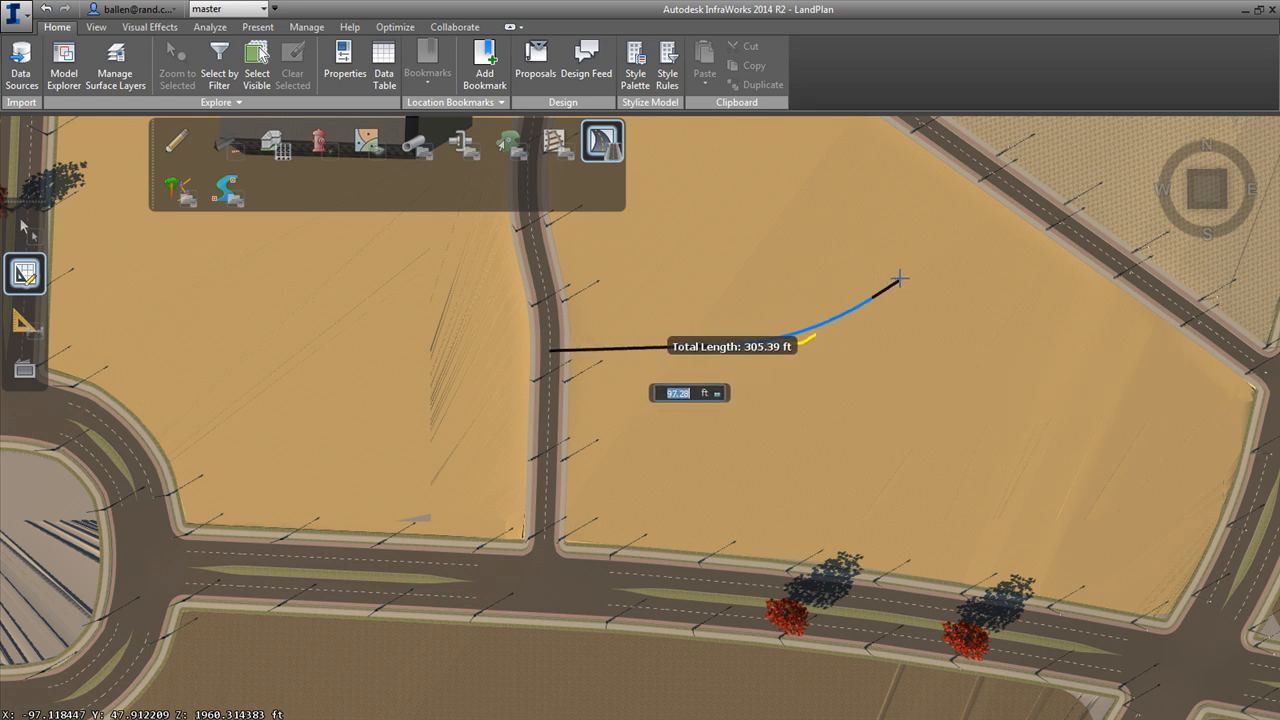
pyautogui.doubleClick(972, 162)
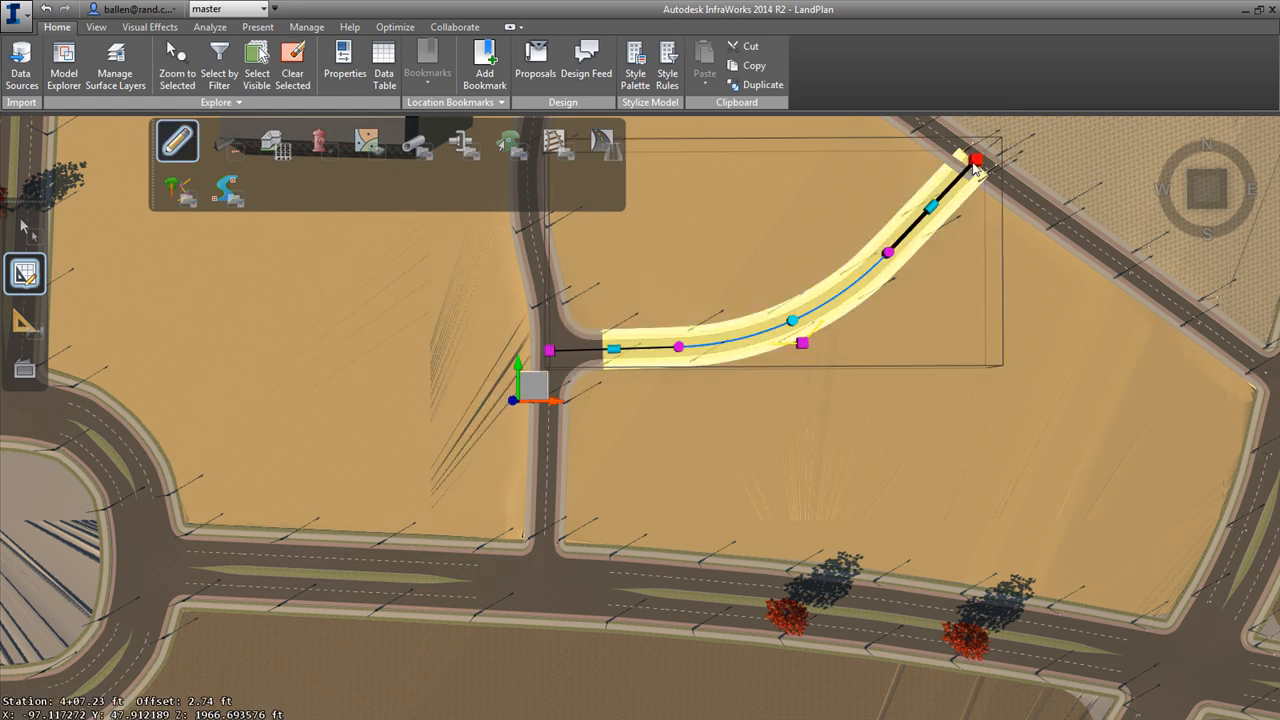
pyautogui.moveTo(980, 152); pyautogui.dragTo(978, 156)
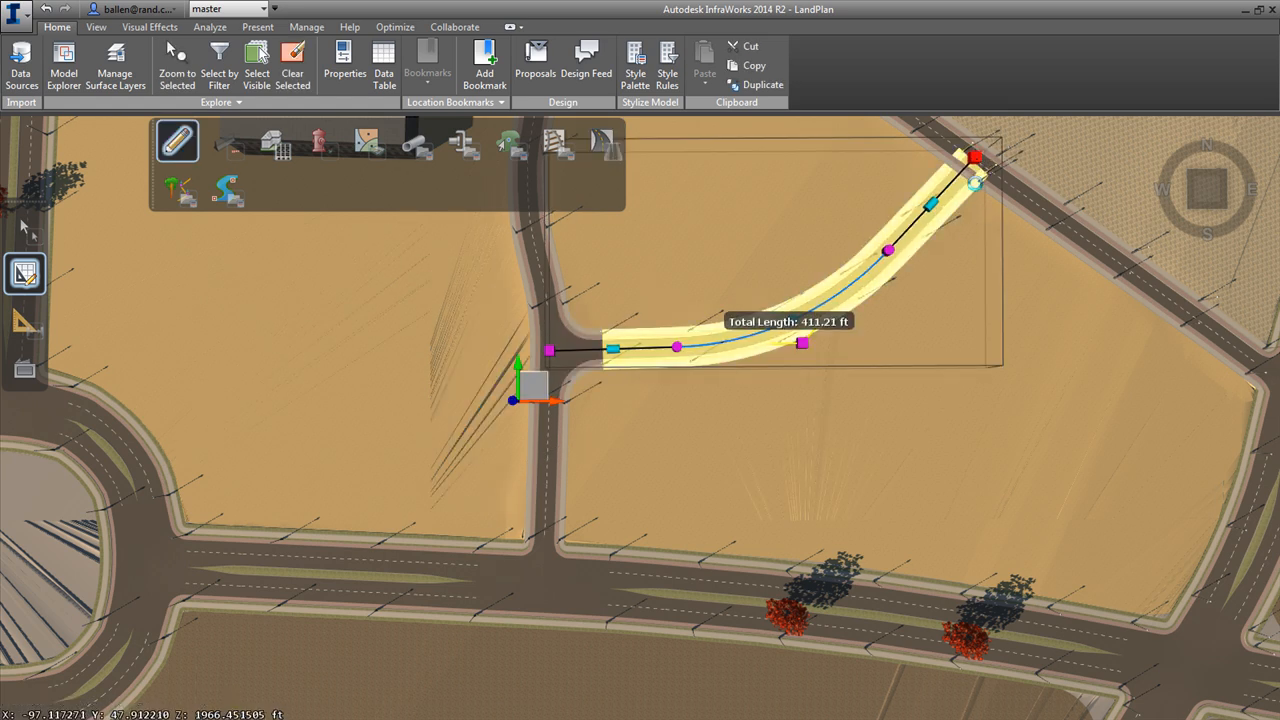
pyautogui.scroll(3, 975, 170)
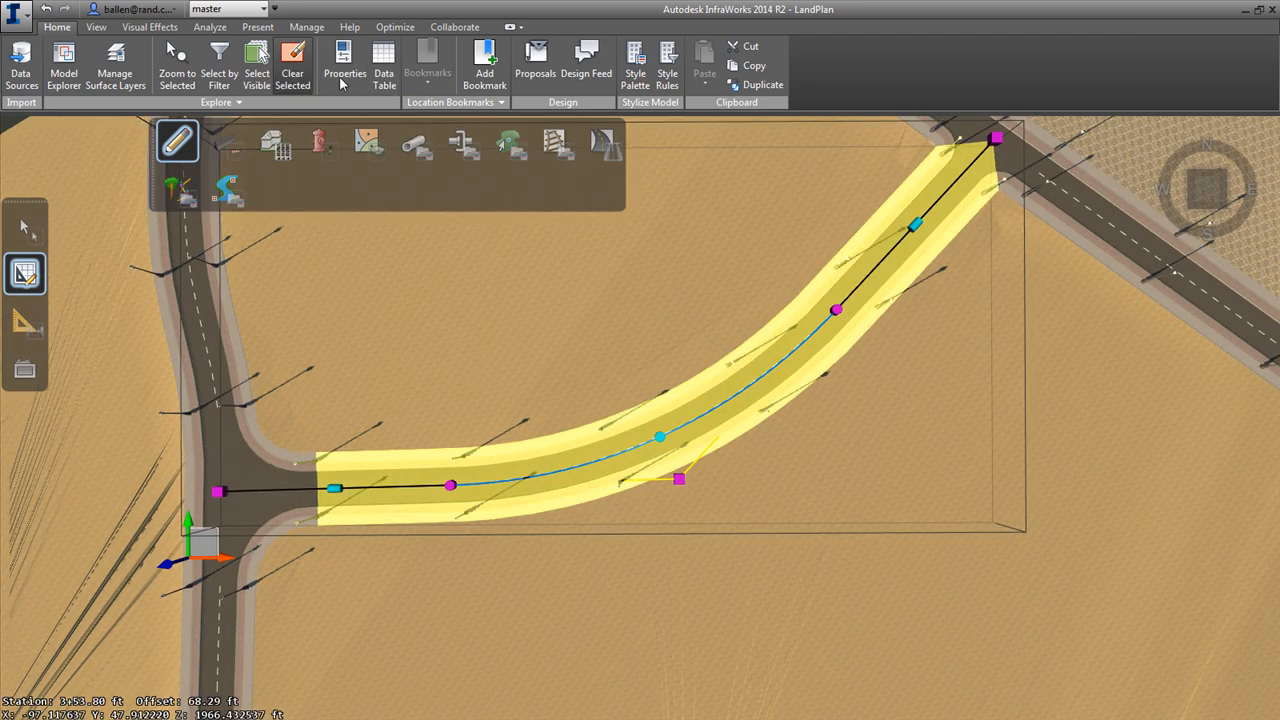
pyautogui.click(292, 72)
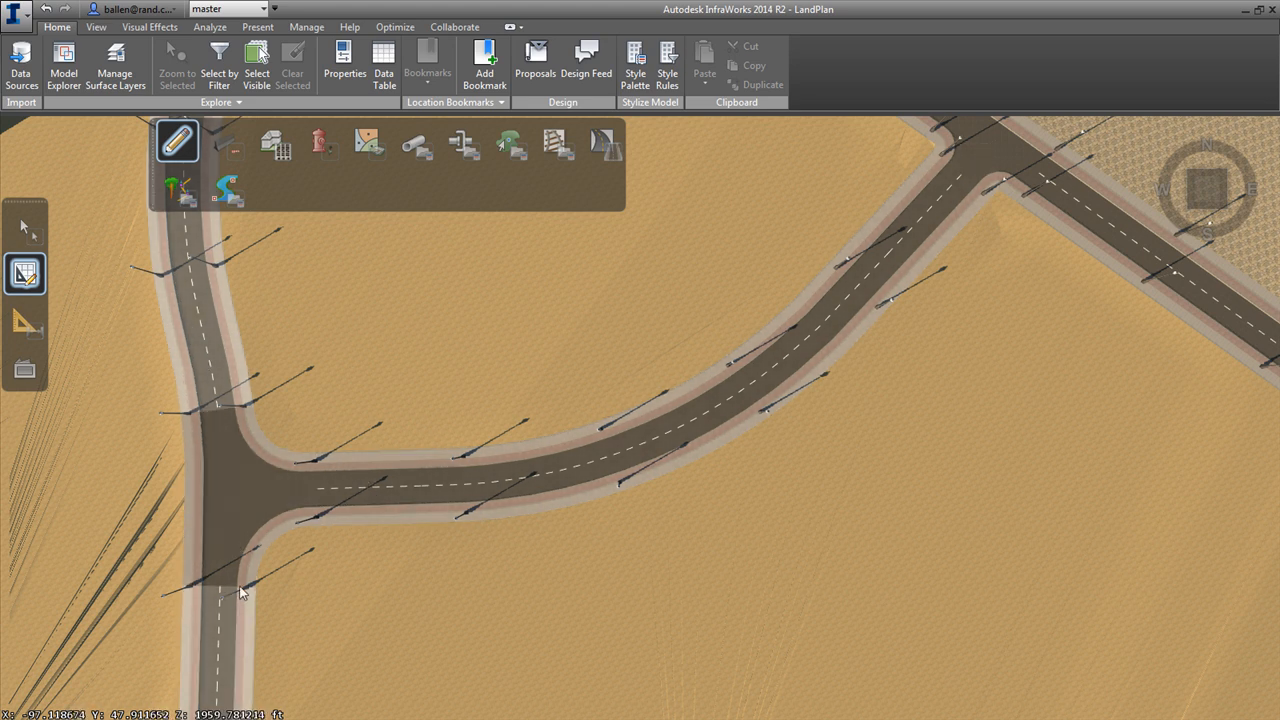
# Select the T-intersection and set the radius of its northern curb return to 45 ft.
pyautogui.click(229, 507)
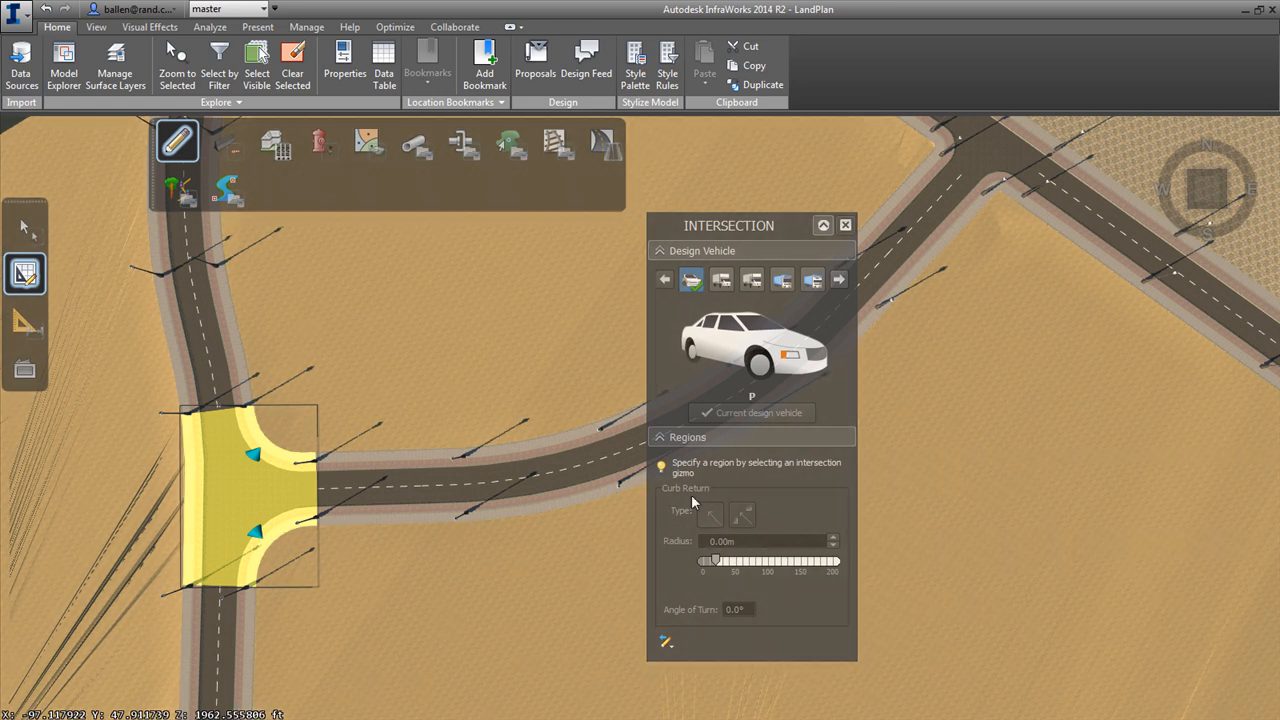
pyautogui.click(253, 456)
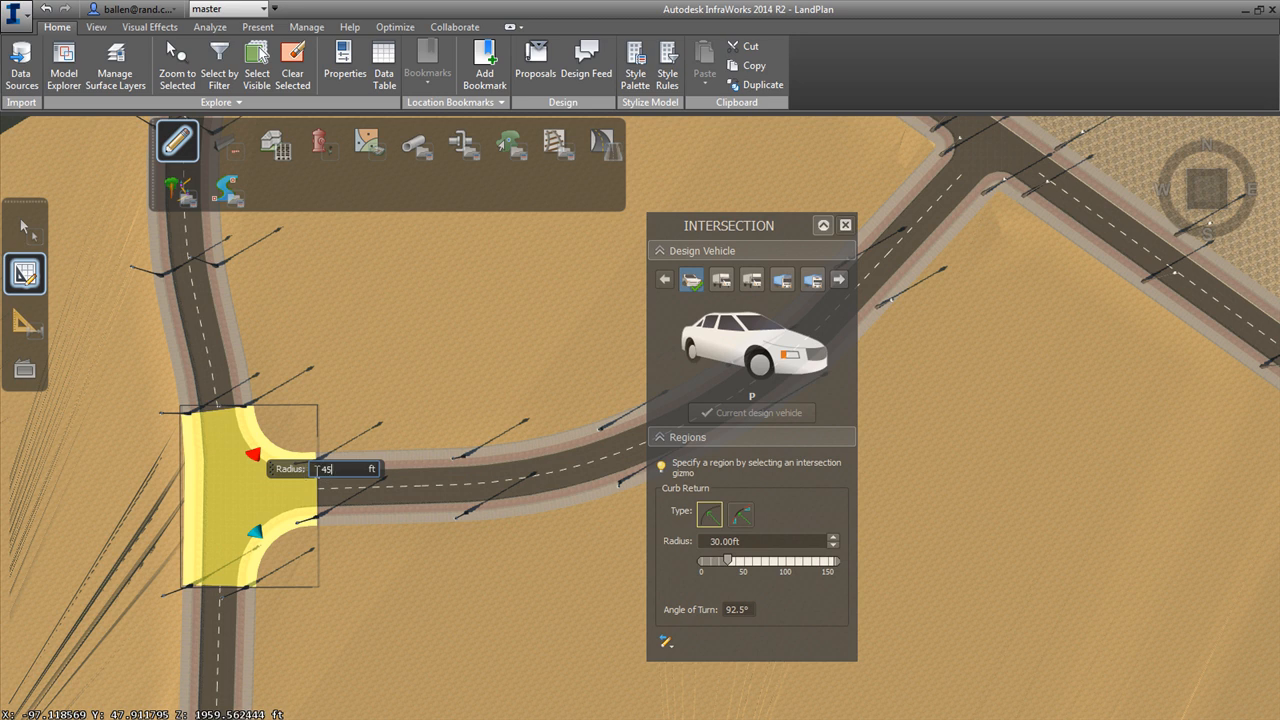
pyautogui.write('45')
pyautogui.press('Return')
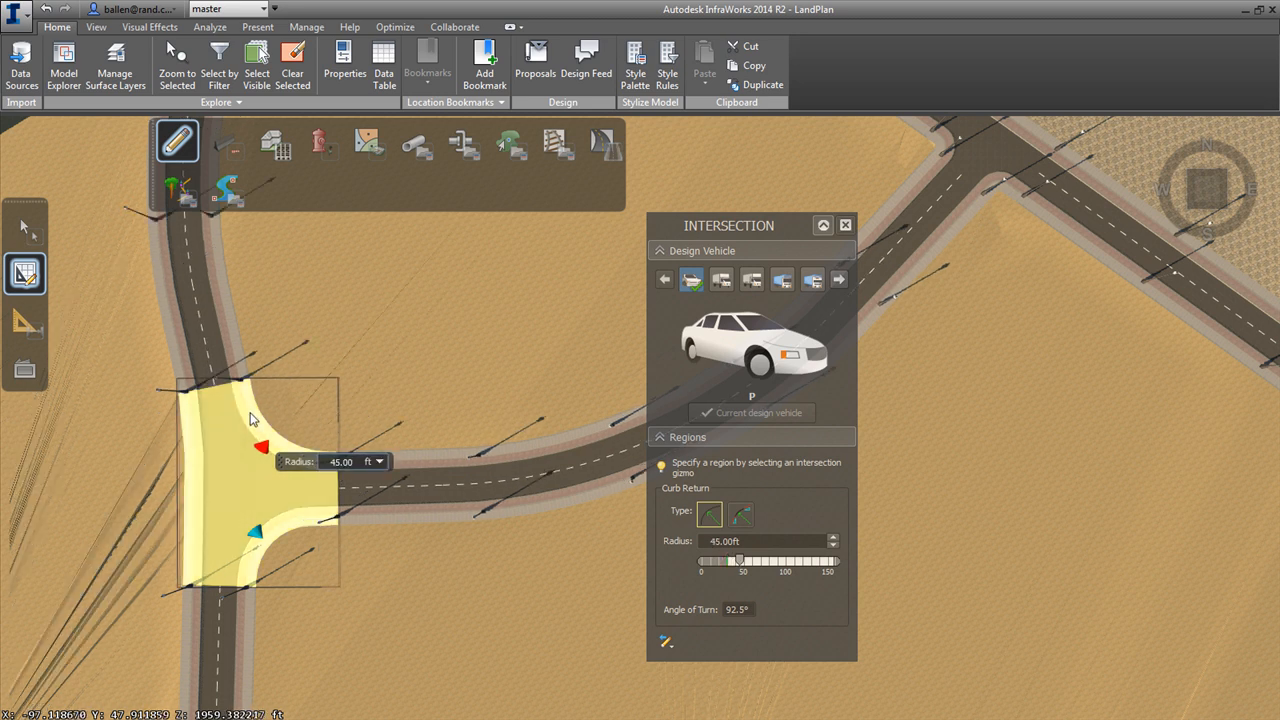
# Try a 25 ft radius and the alternative curb return type on the southern corner of the T-intersection.
pyautogui.click(256, 536)
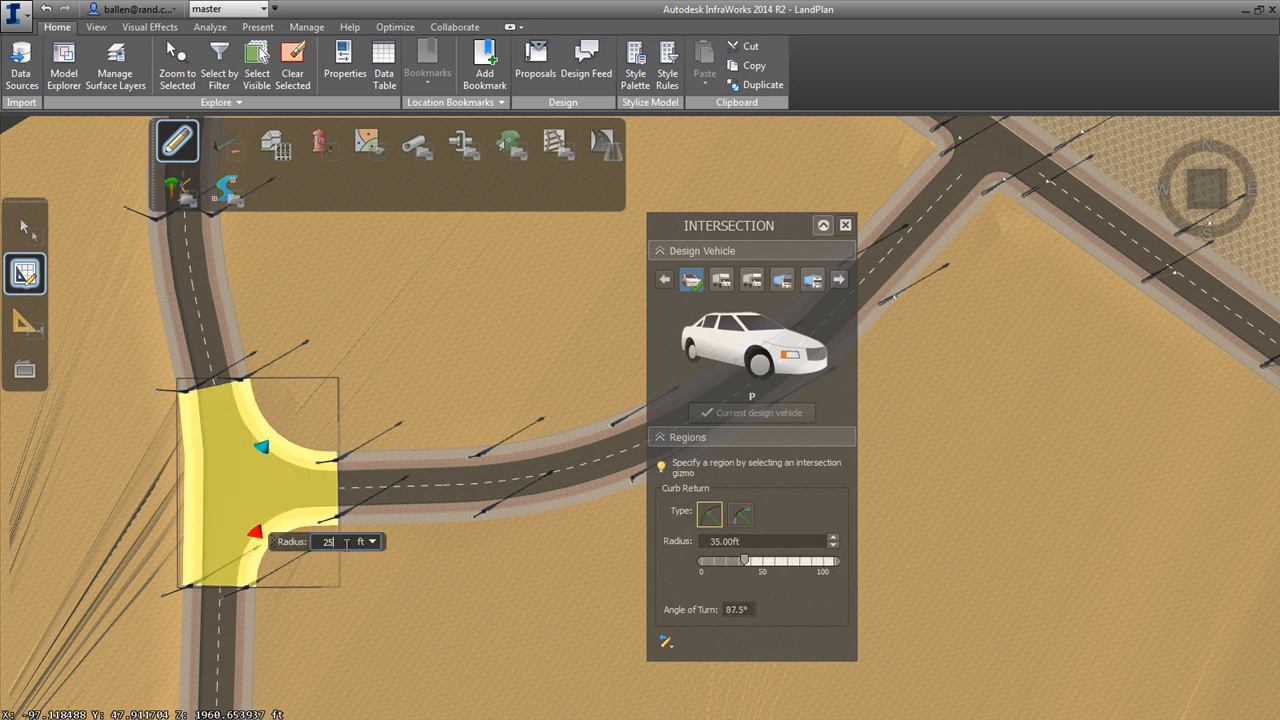
pyautogui.press('Return')
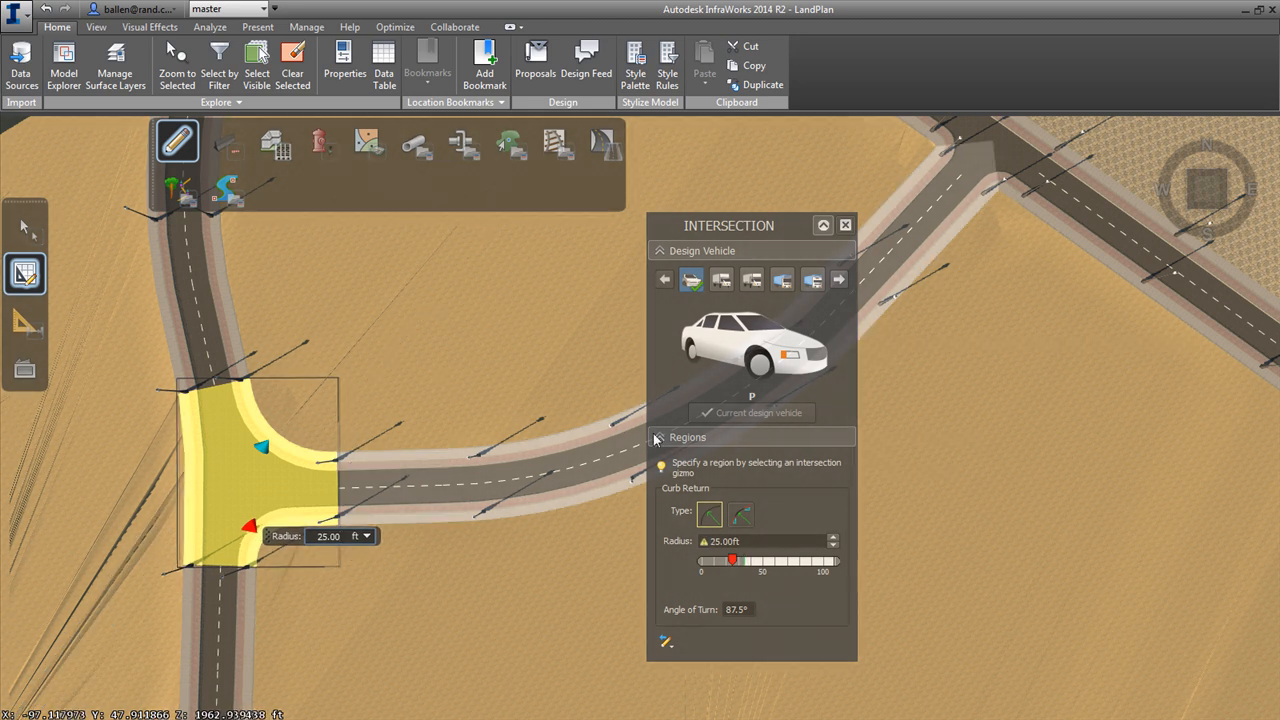
pyautogui.click(741, 514)
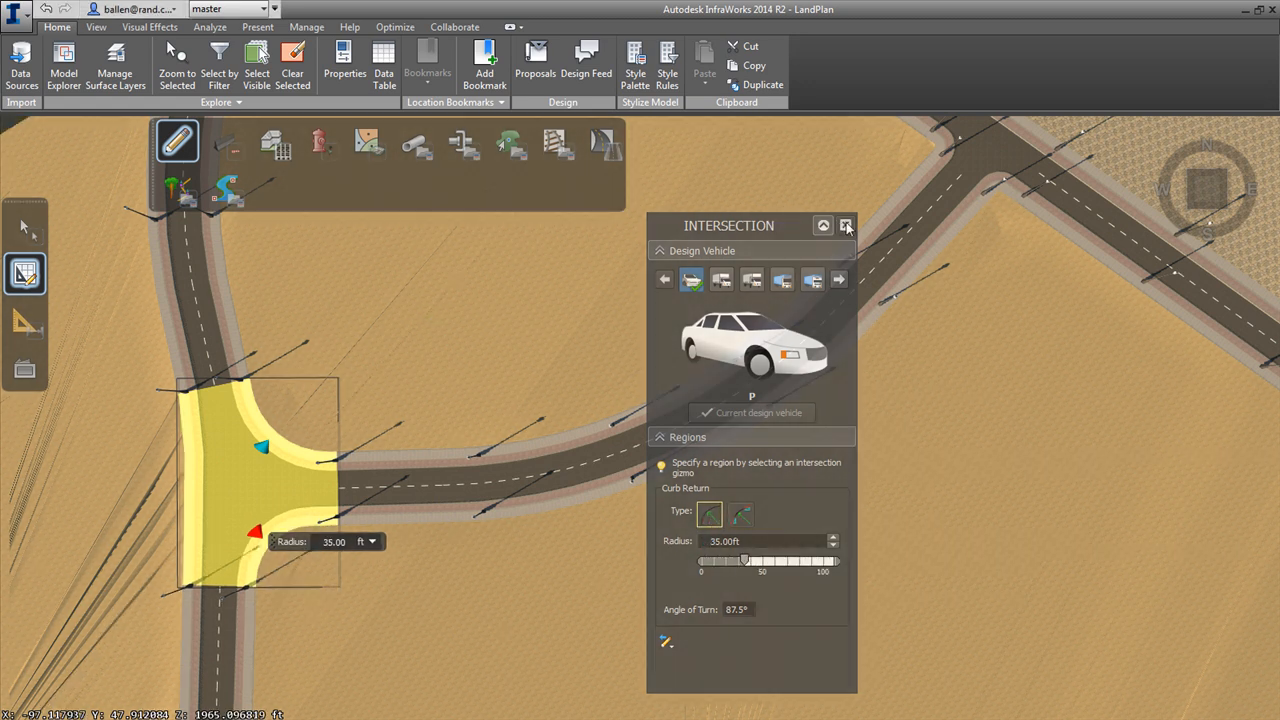
# Close the intersection settings and deselect the T-intersection.
pyautogui.click(846, 226)
pyautogui.scroll(-4, 692, 362)
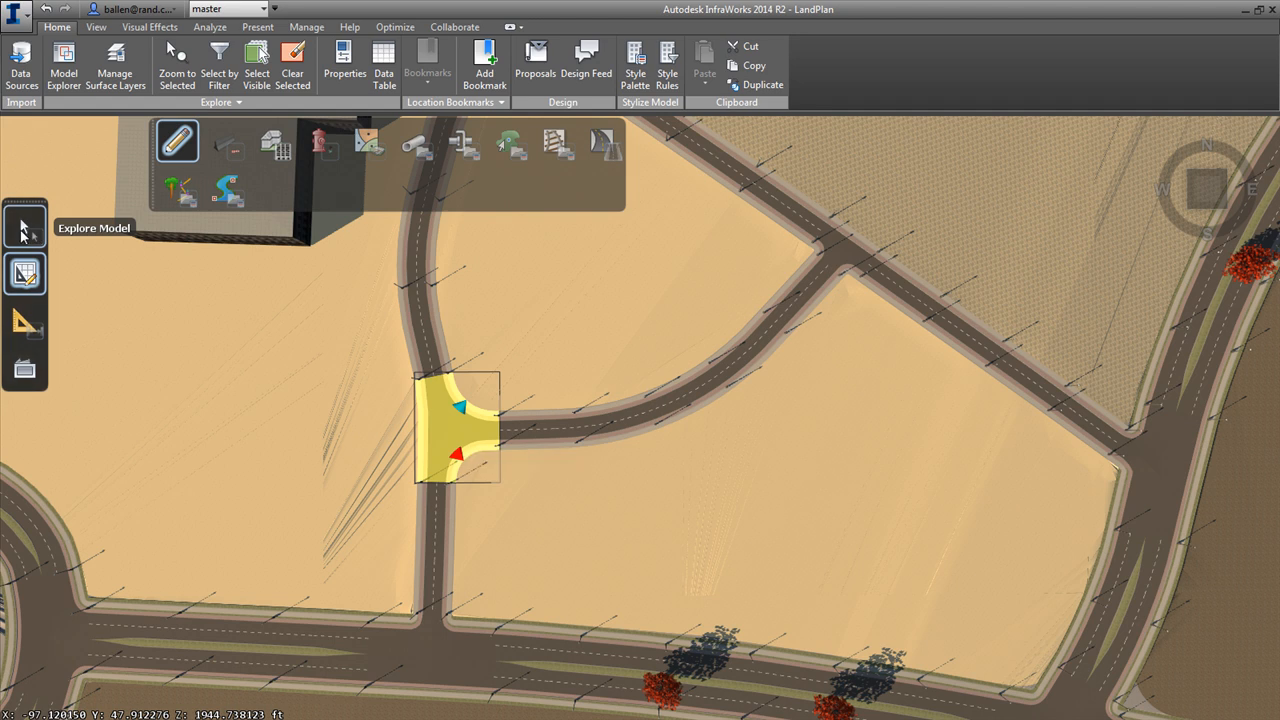
pyautogui.click(24, 227)
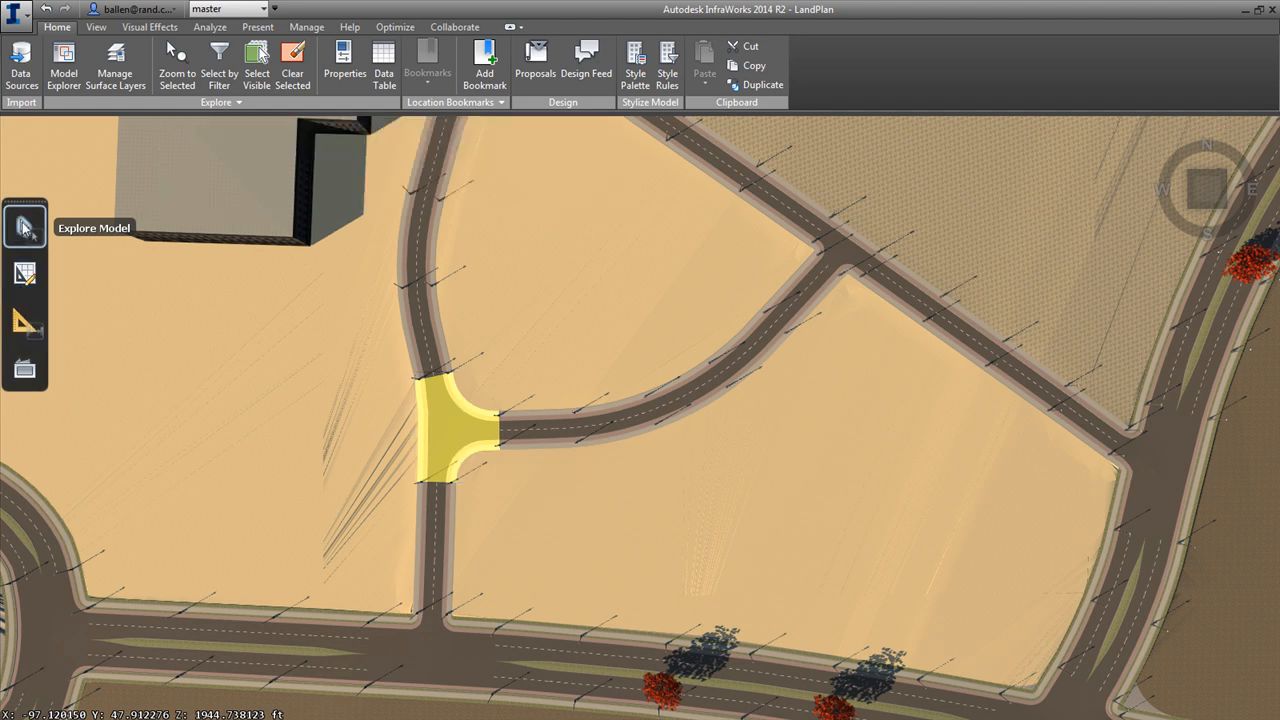
pyautogui.click(24, 273)
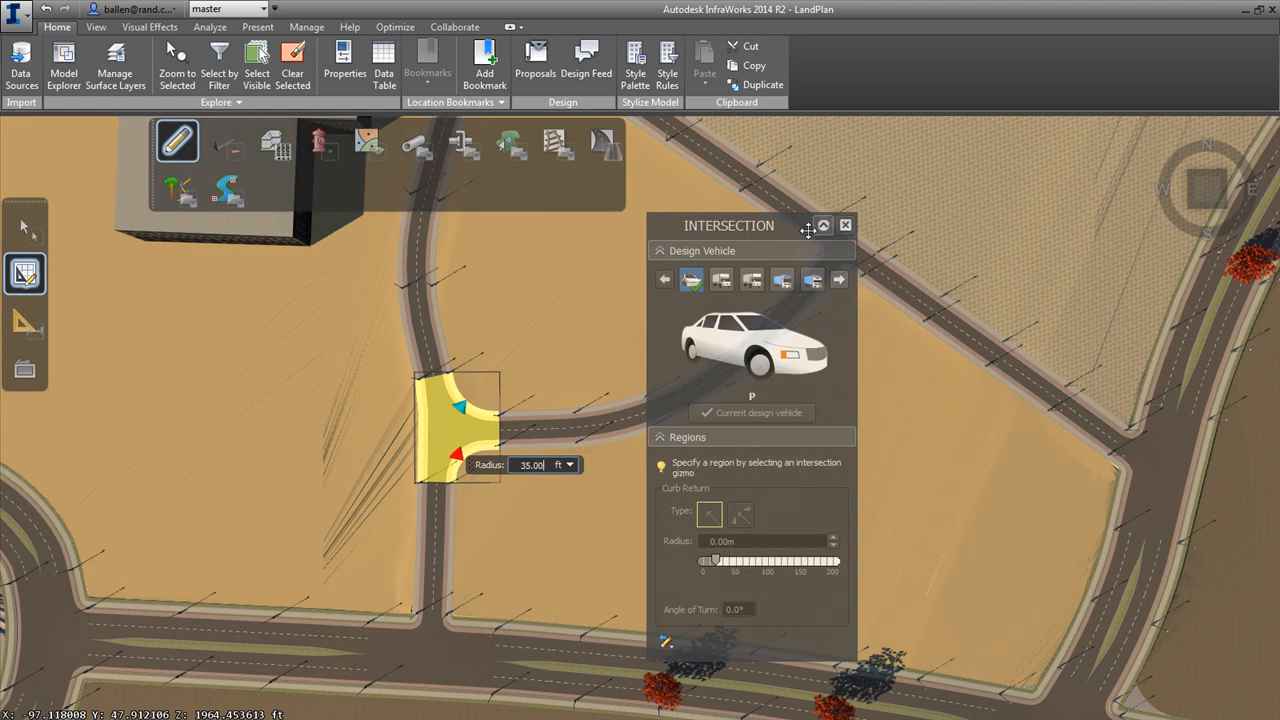
pyautogui.click(846, 226)
pyautogui.click(372, 263)
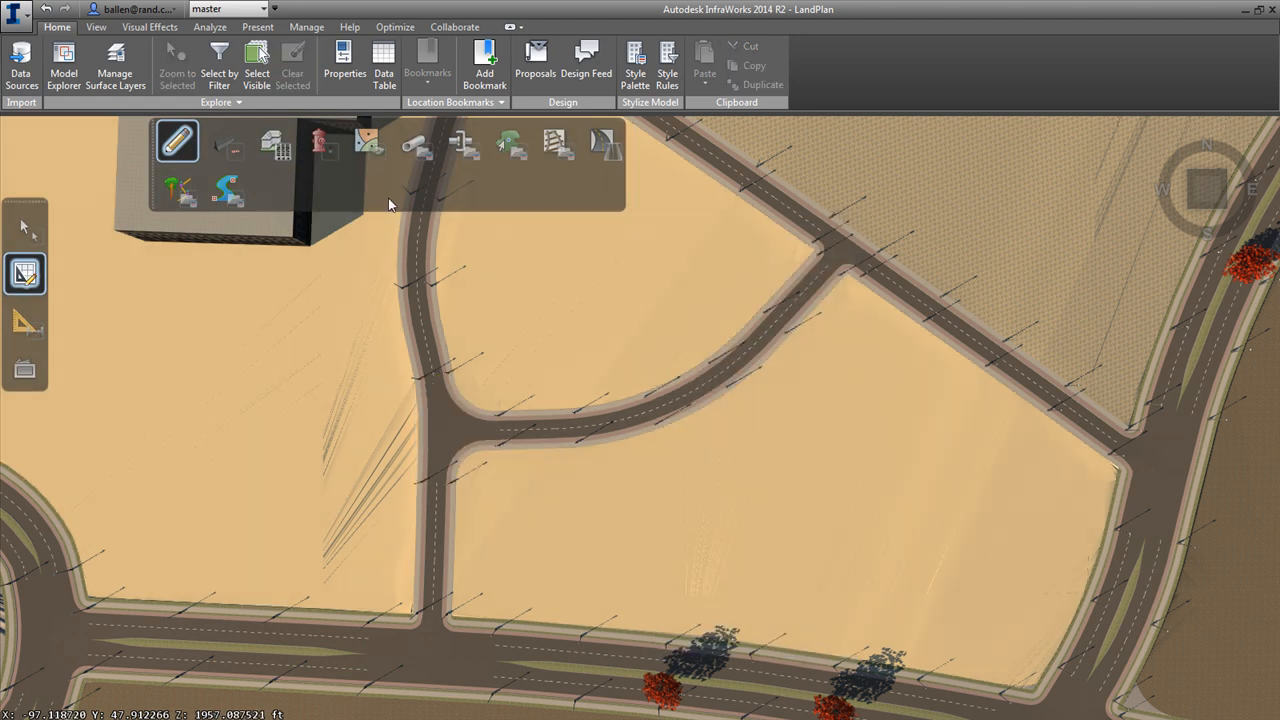
# Start creating city furniture with the Audi A8 style from the 3D Model/Vehicles catalog.
pyautogui.click(334, 150)
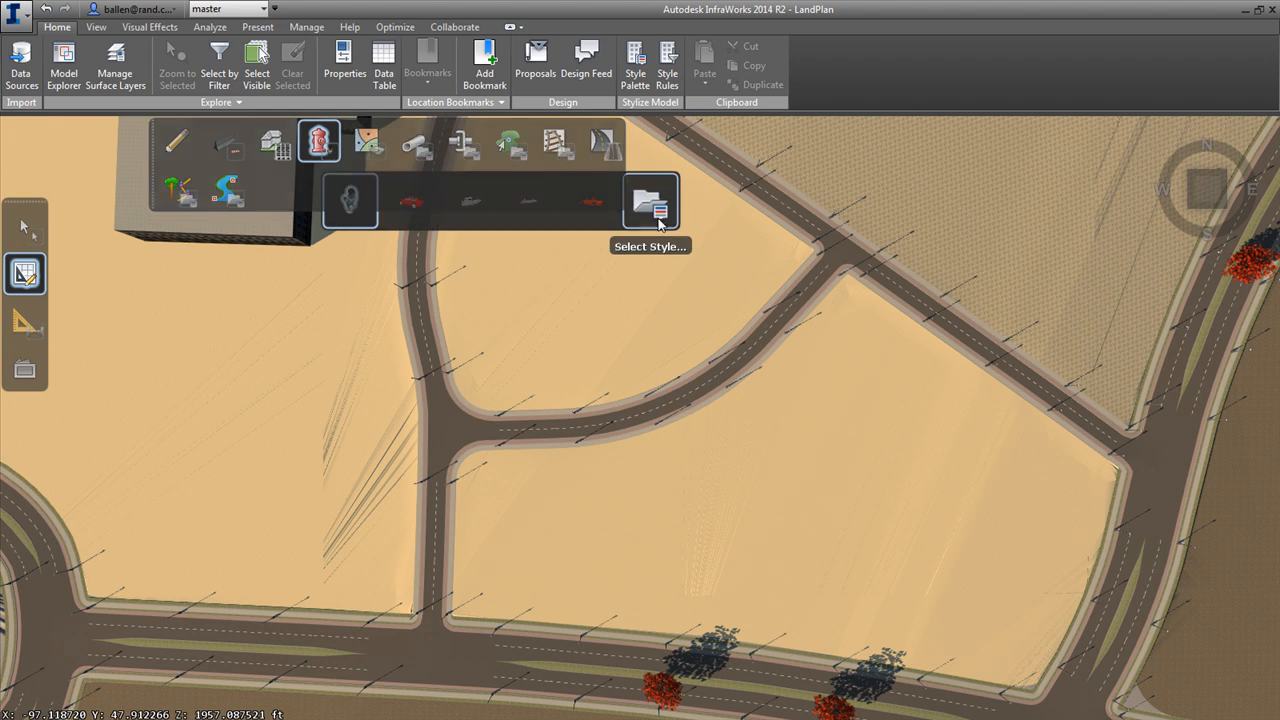
pyautogui.click(659, 222)
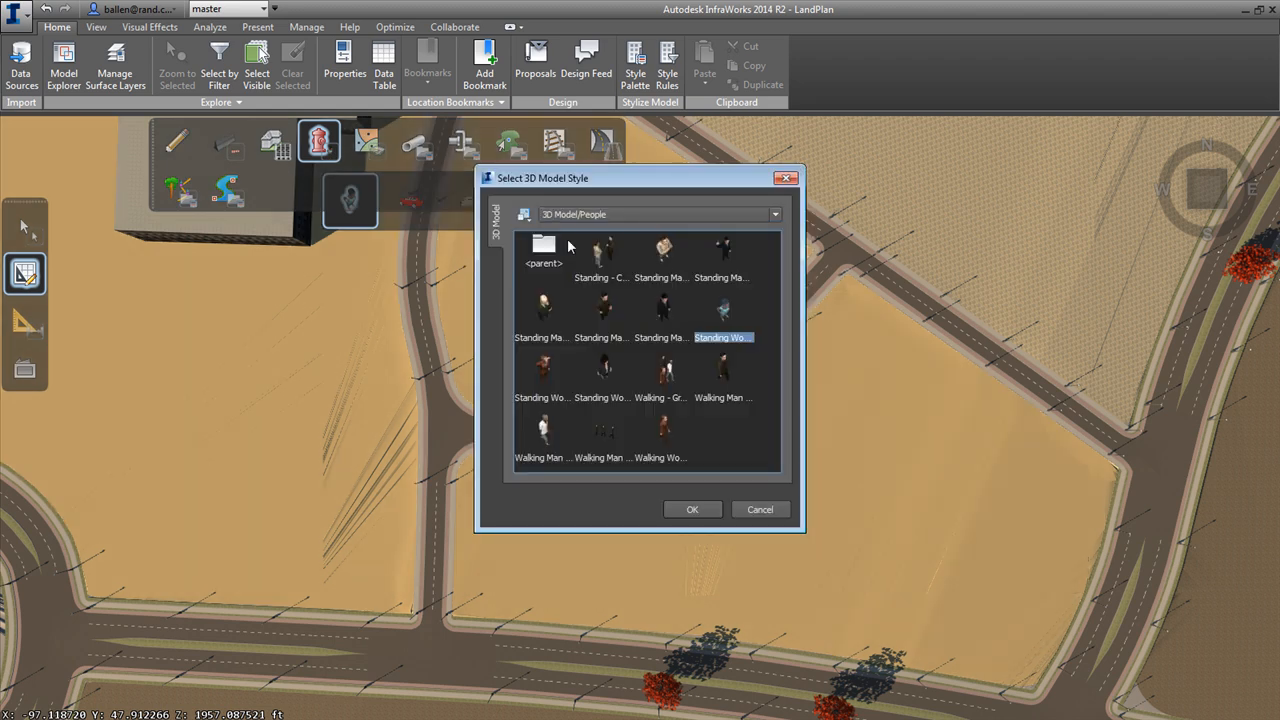
pyautogui.click(617, 219)
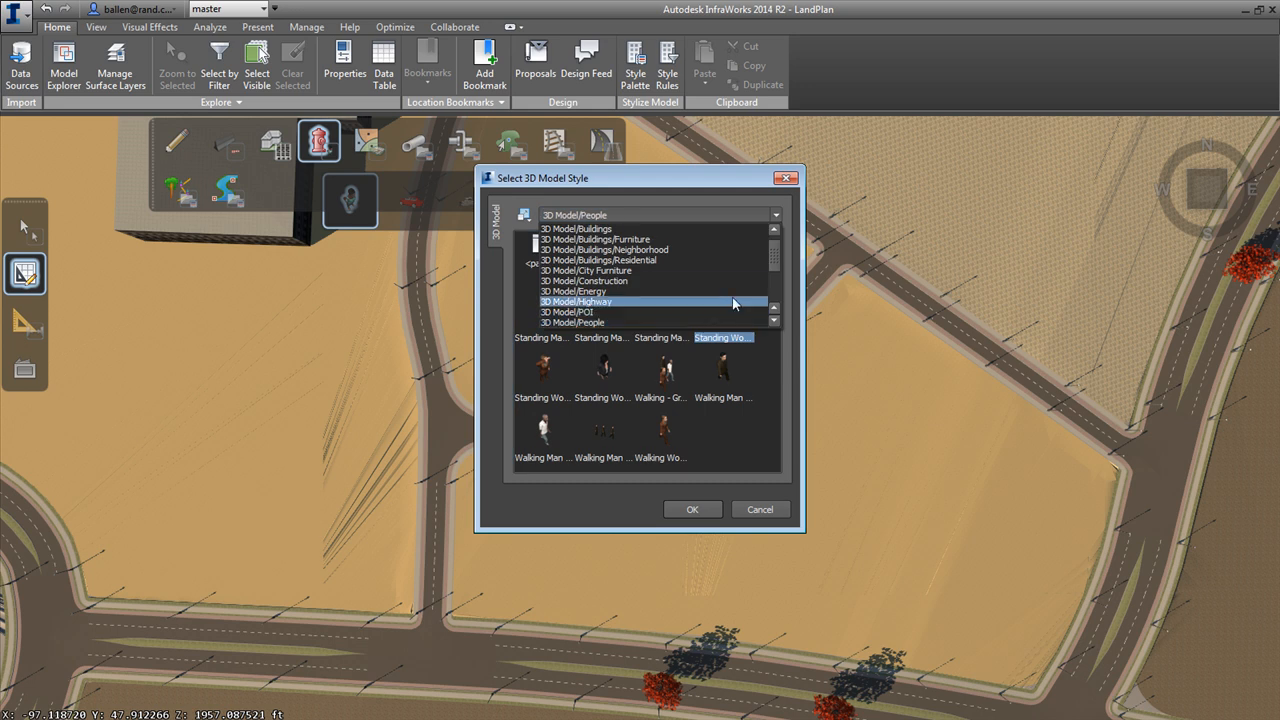
pyautogui.scroll(-2, 657, 300)
pyautogui.click(640, 322)
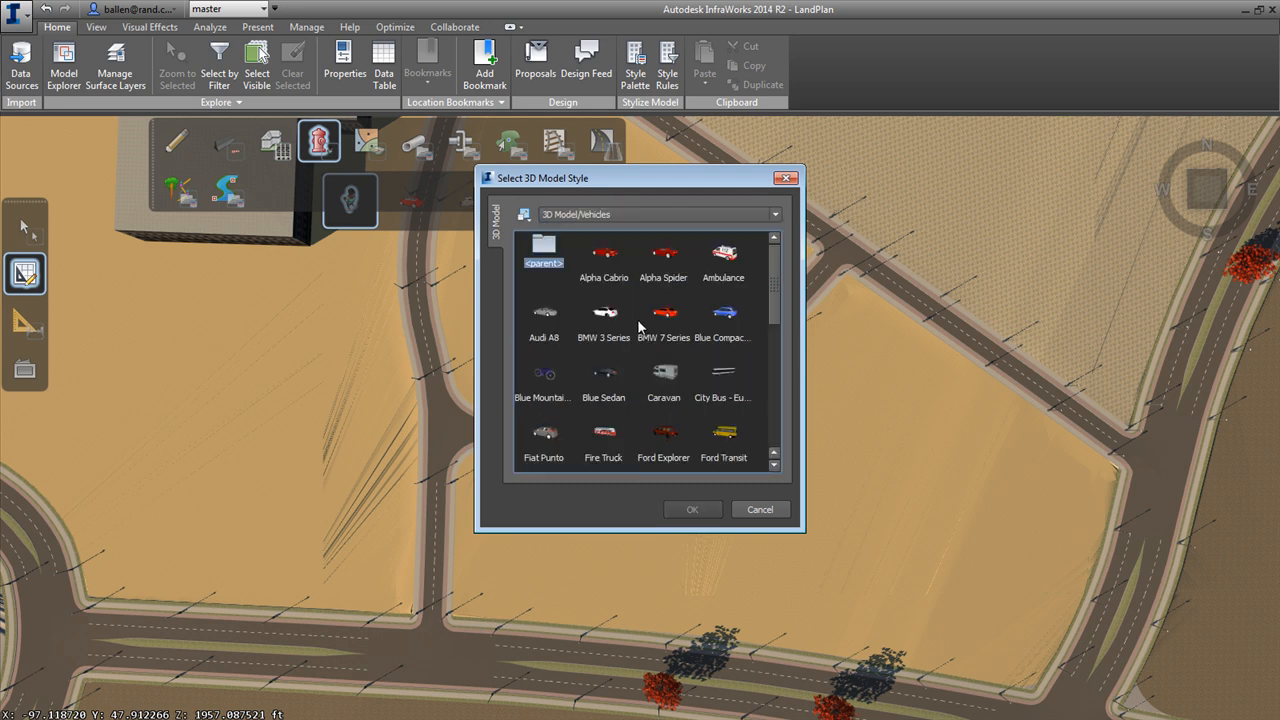
pyautogui.click(605, 318)
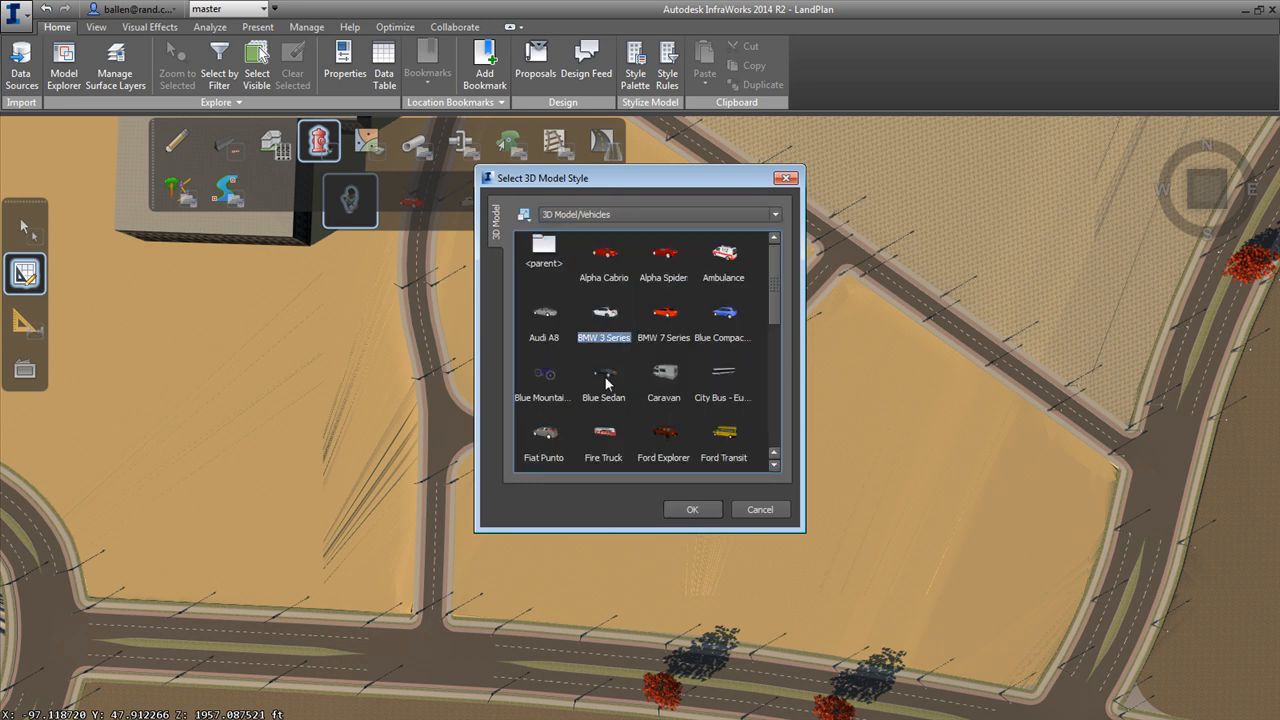
pyautogui.click(548, 322)
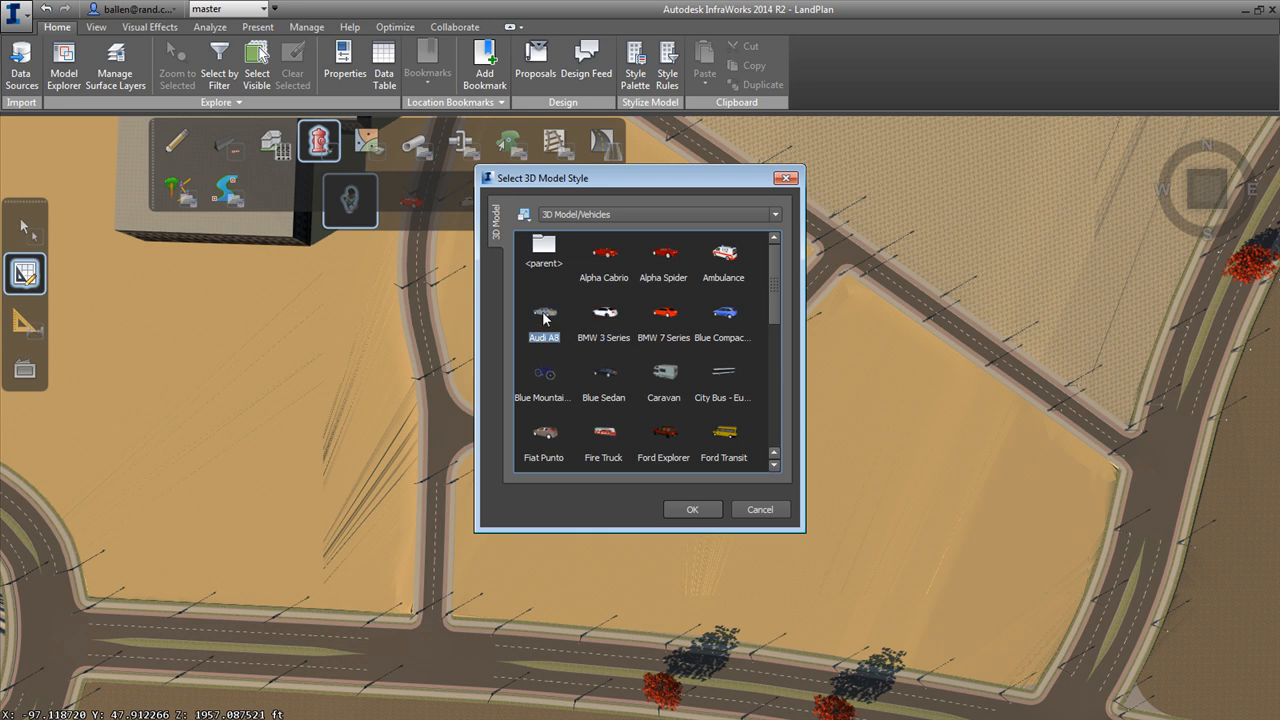
pyautogui.doubleClick(545, 318)
# Place the car in the northern lane of the side road near the T-intersection and clear its selection.
pyautogui.scroll(3, 497, 430)
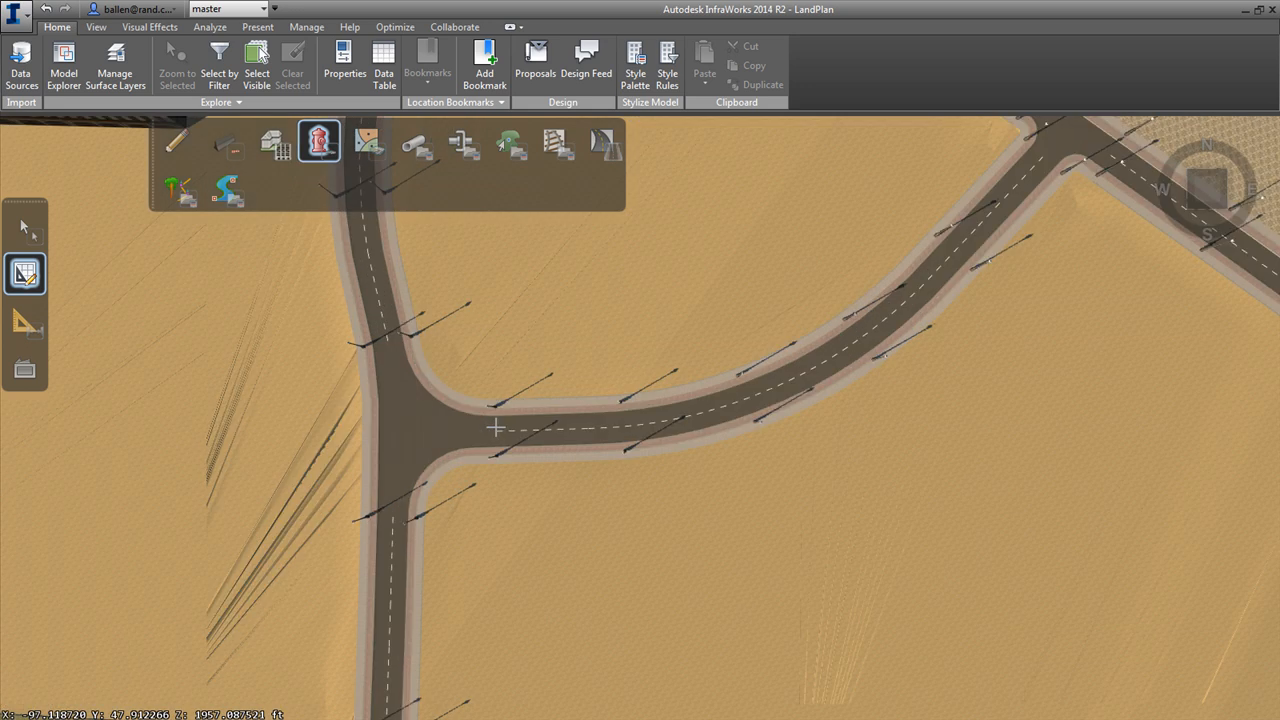
pyautogui.click(570, 460)
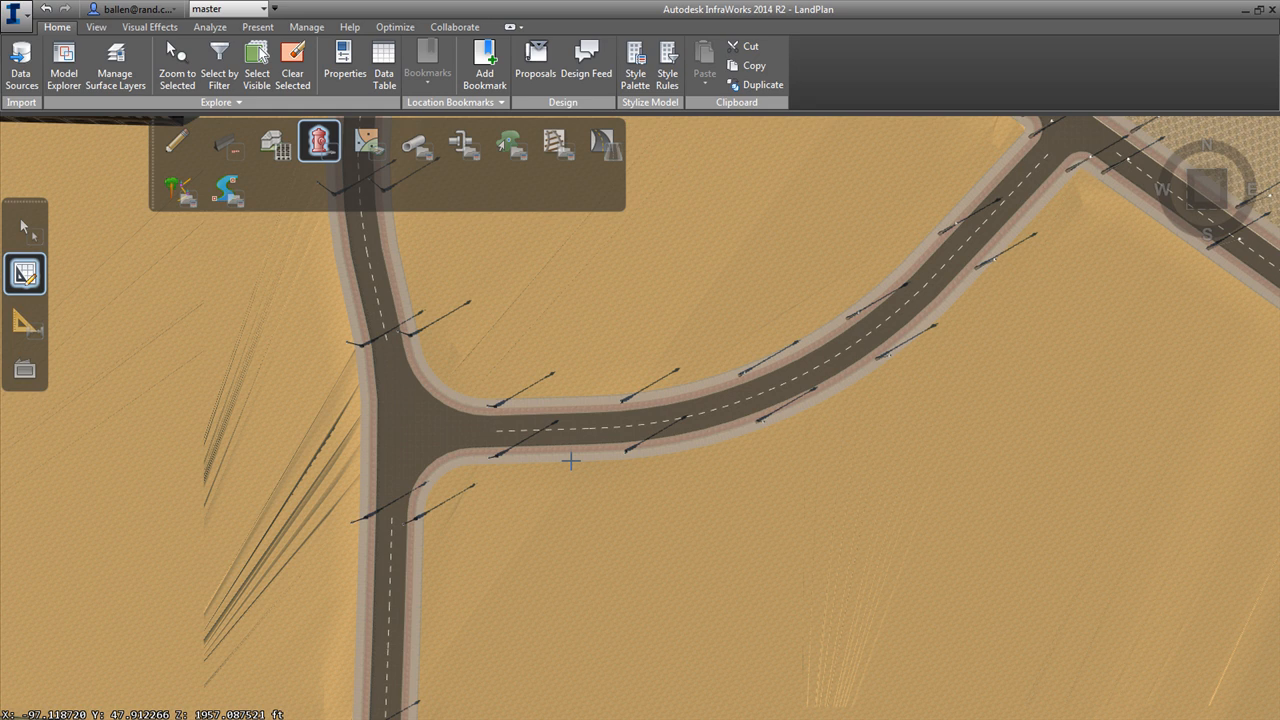
pyautogui.scroll(3, 498, 430)
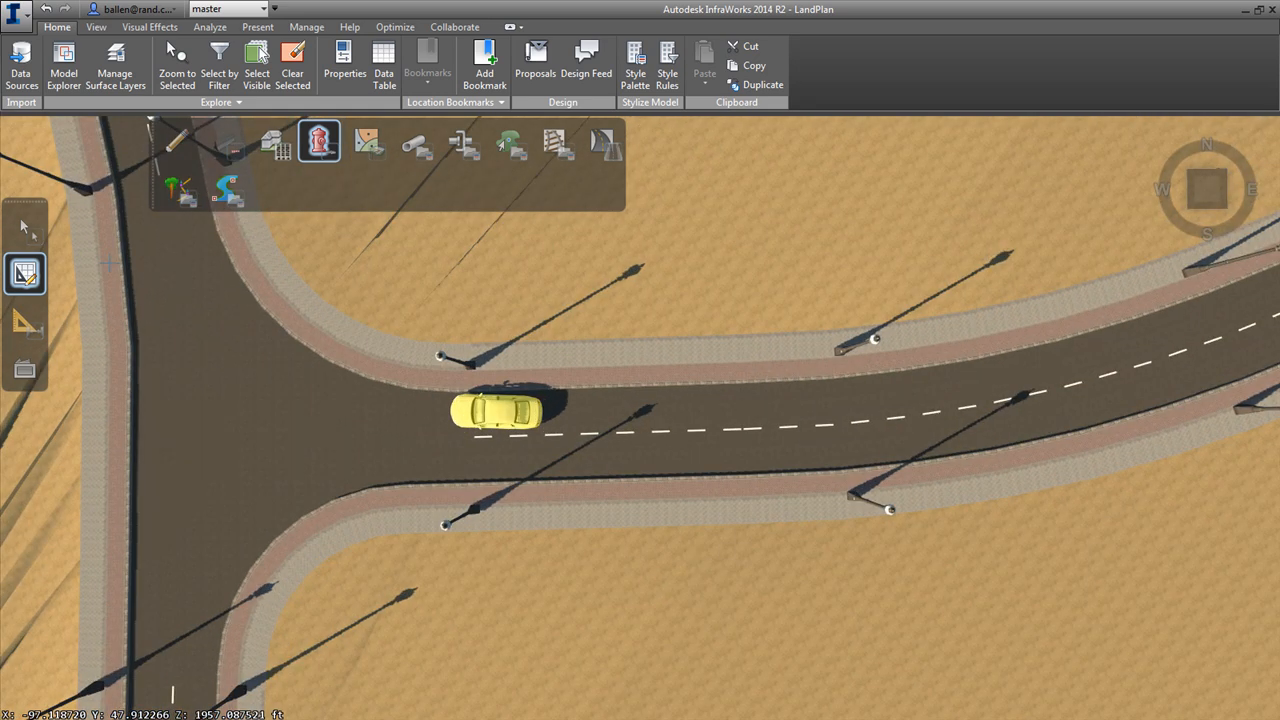
pyautogui.click(25, 227)
pyautogui.moveTo(411, 387); pyautogui.dragTo(640, 503, button='middle')
pyautogui.click(293, 66)
pyautogui.moveTo(611, 600); pyautogui.dragTo(638, 582)
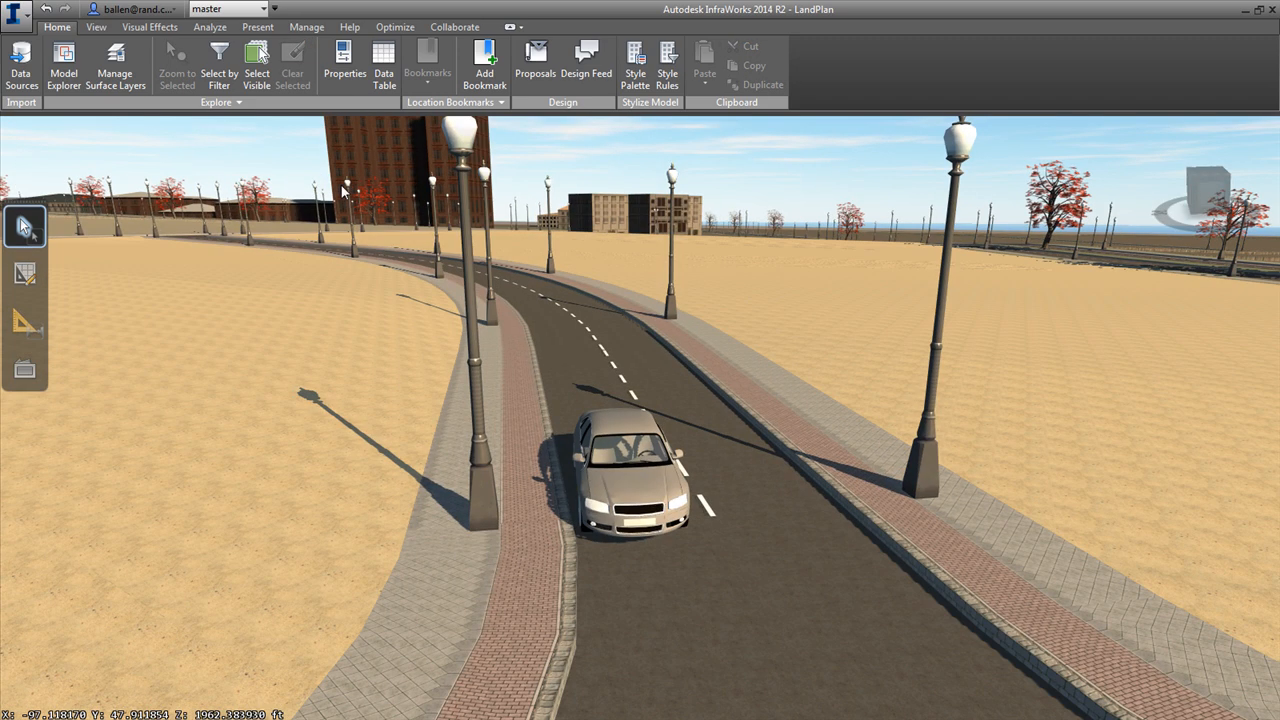
# Start creating city furniture with a standing man style from the 3D Model/People catalog.
pyautogui.click(25, 272)
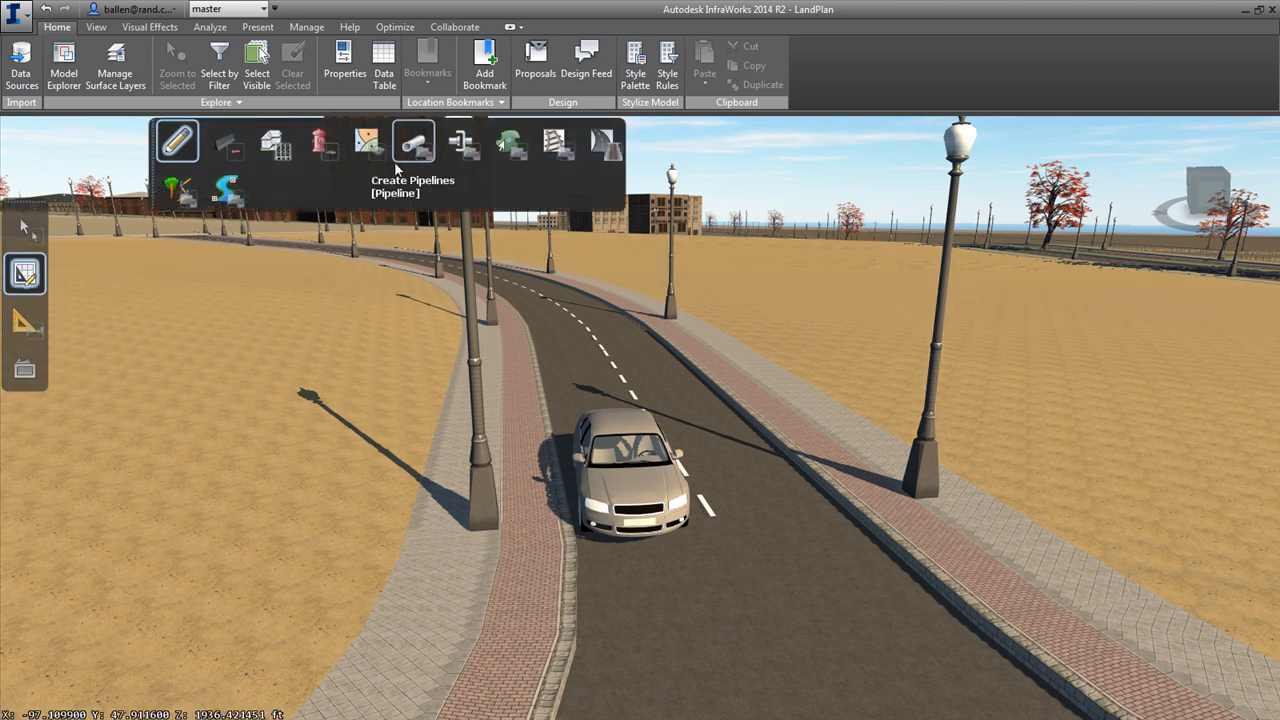
pyautogui.click(333, 153)
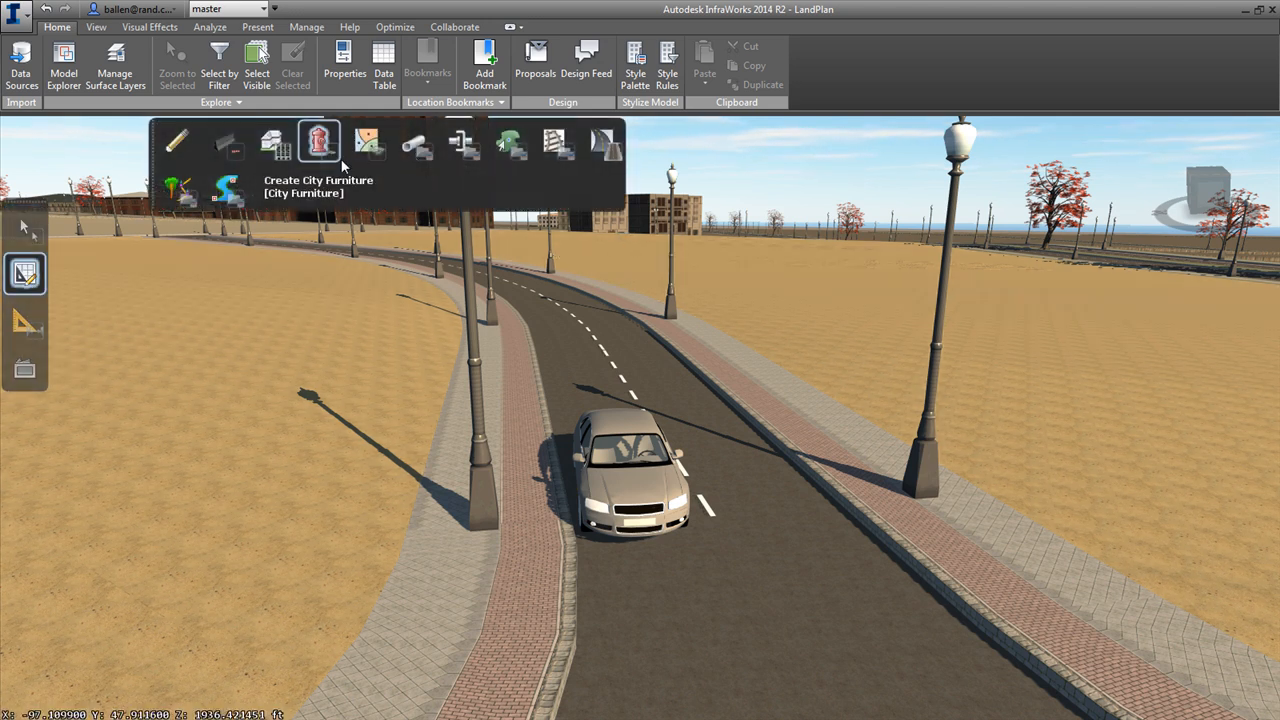
pyautogui.click(655, 203)
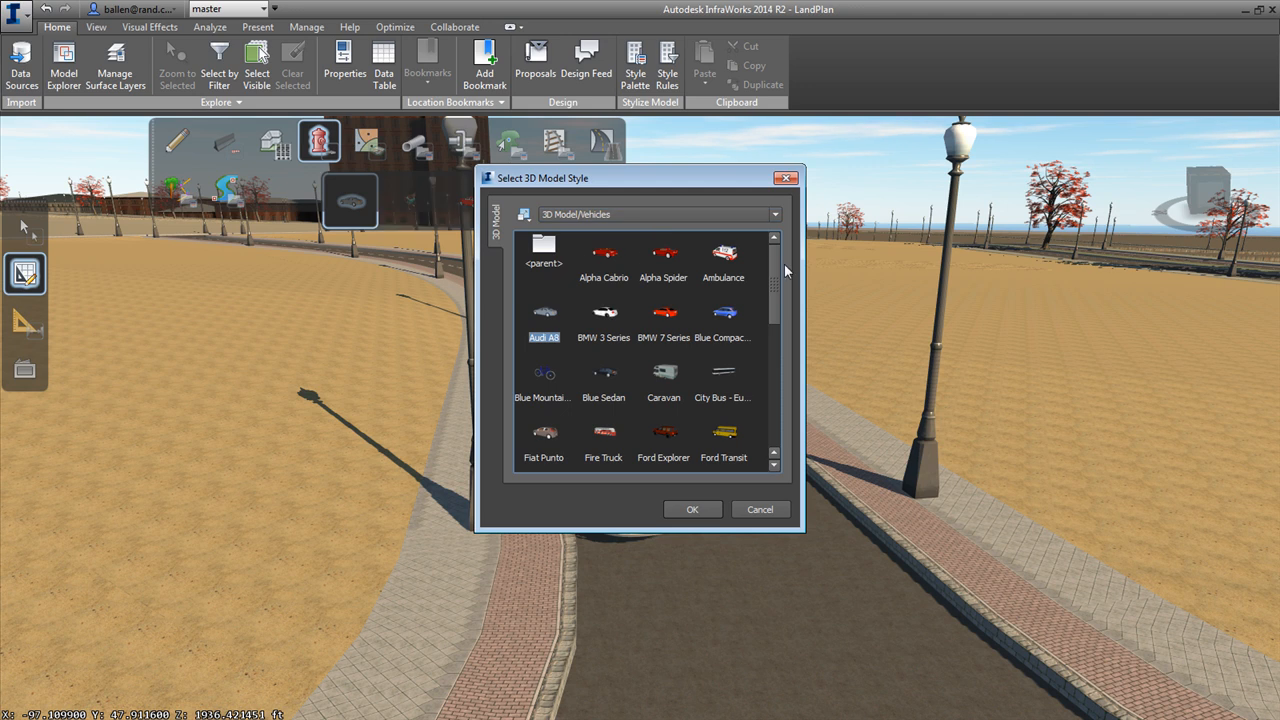
pyautogui.click(650, 210)
pyautogui.scroll(4, 689, 294)
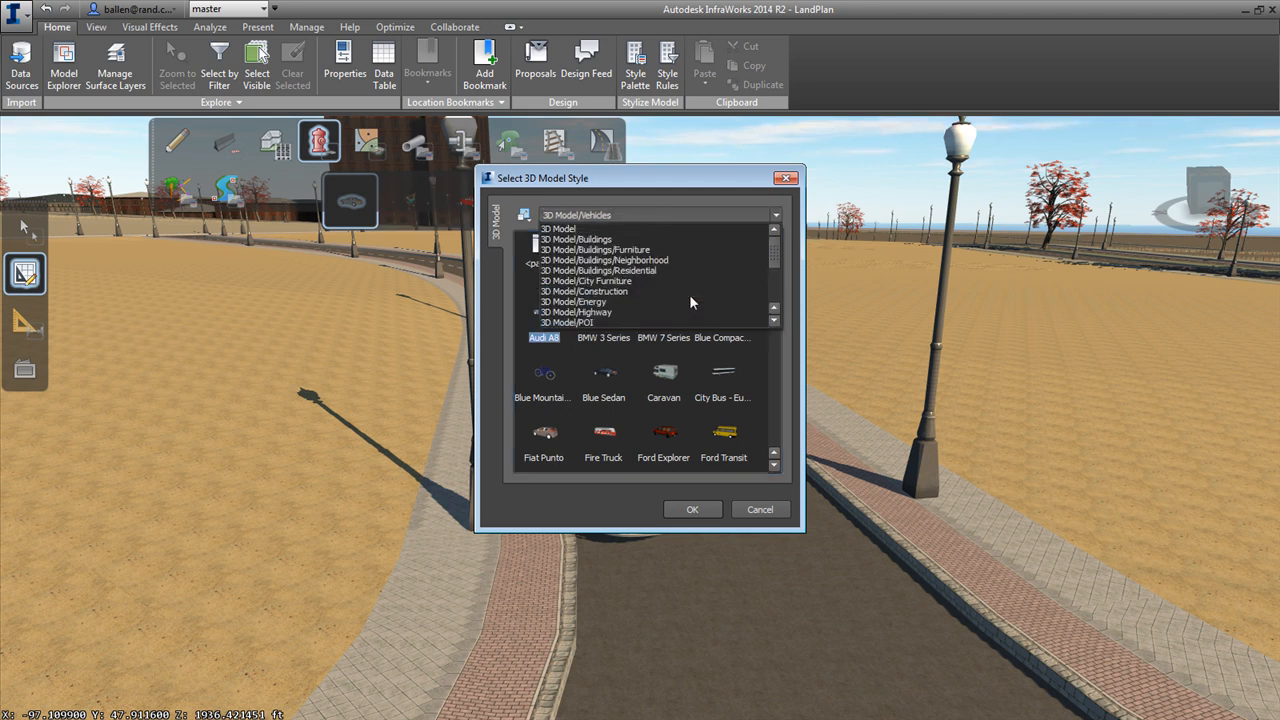
pyautogui.scroll(-1, 615, 316)
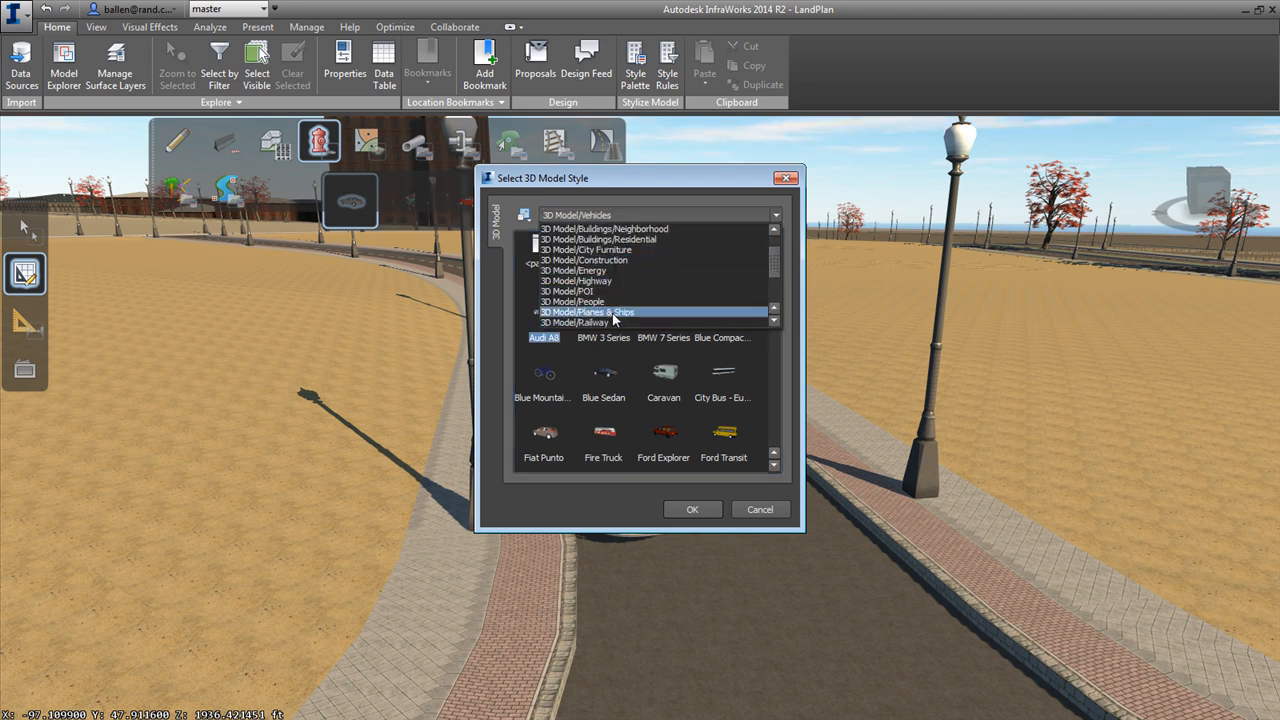
pyautogui.click(615, 301)
pyautogui.click(624, 330)
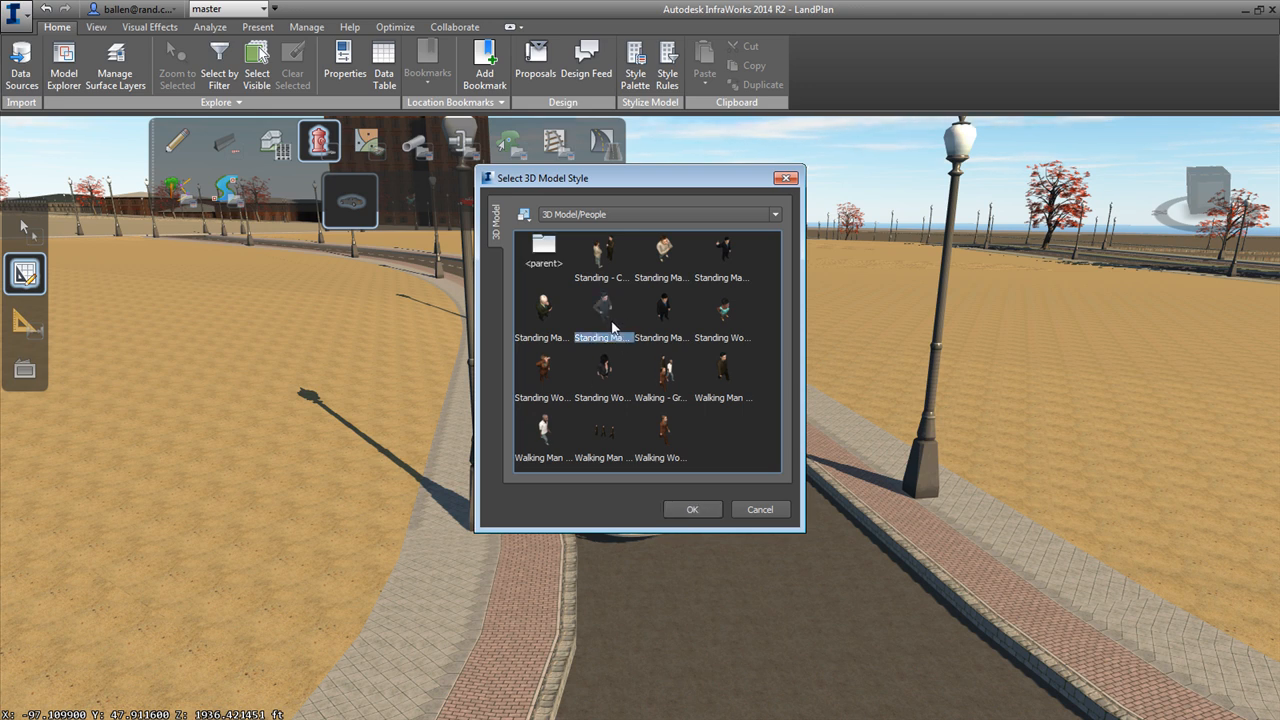
pyautogui.doubleClick(607, 314)
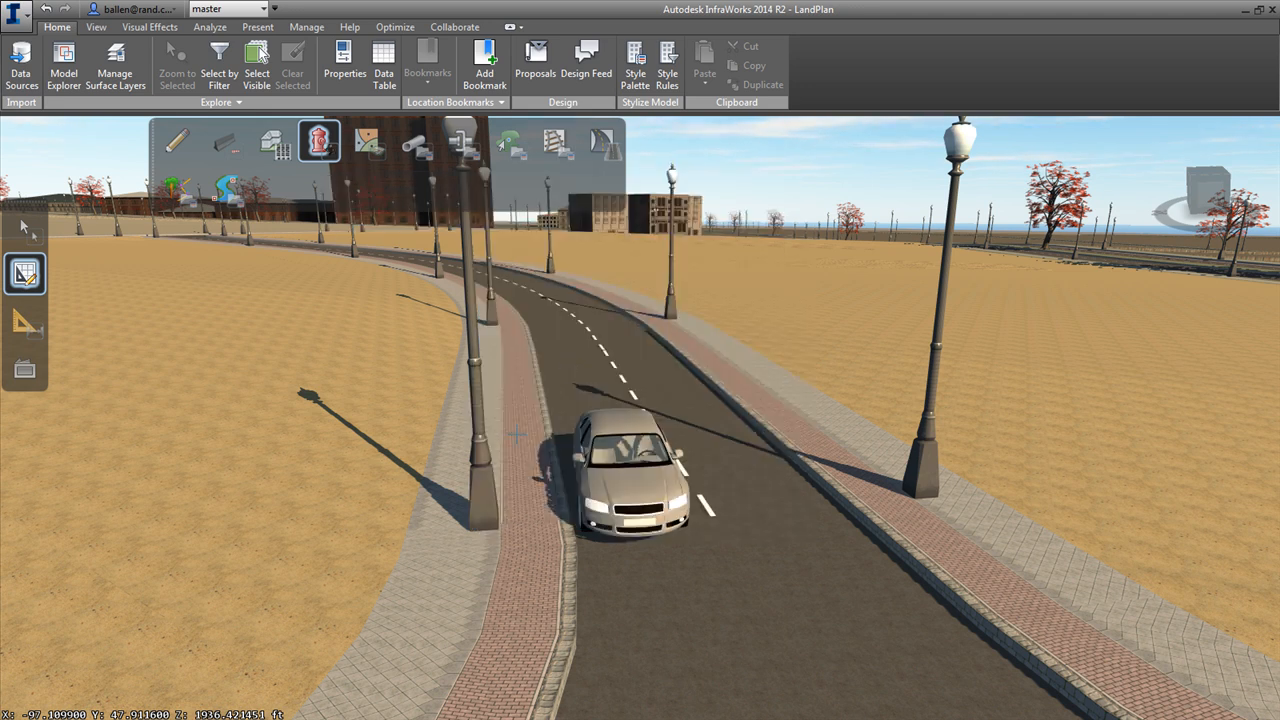
# Place the standing man on the sidewalk beside the parked car and rotate him to face the road.
pyautogui.click(455, 524)
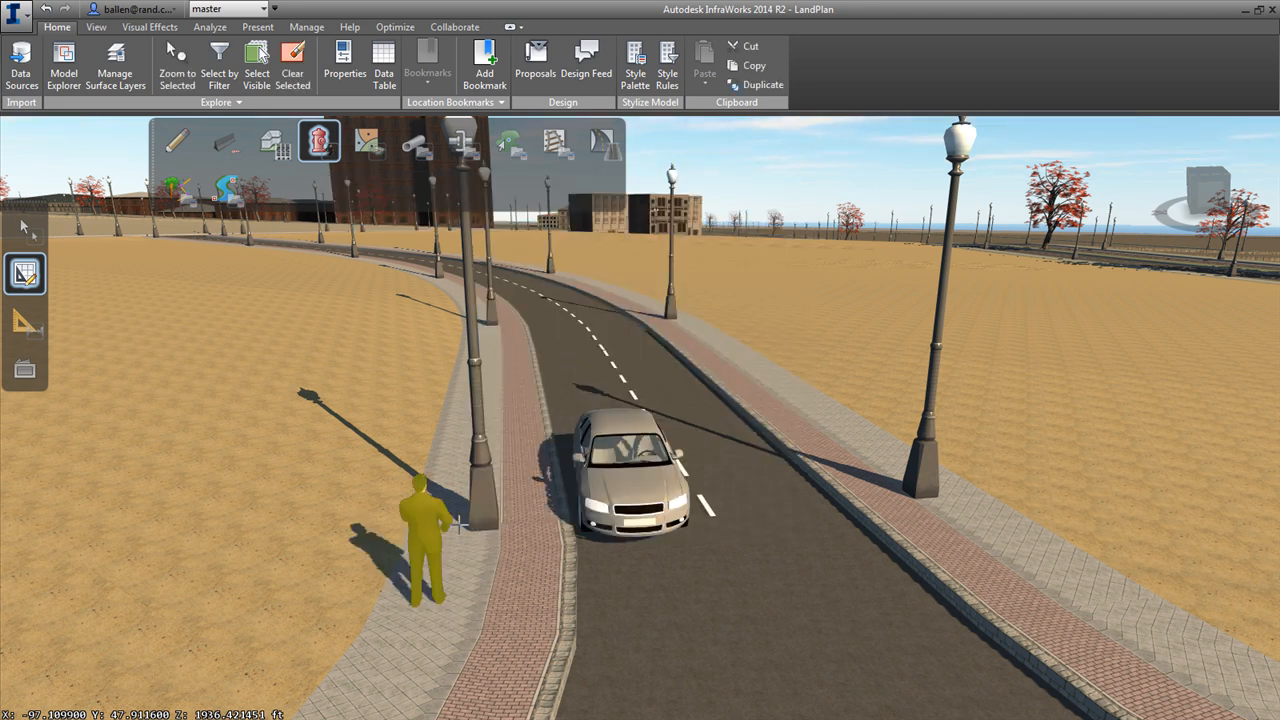
pyautogui.click(28, 240)
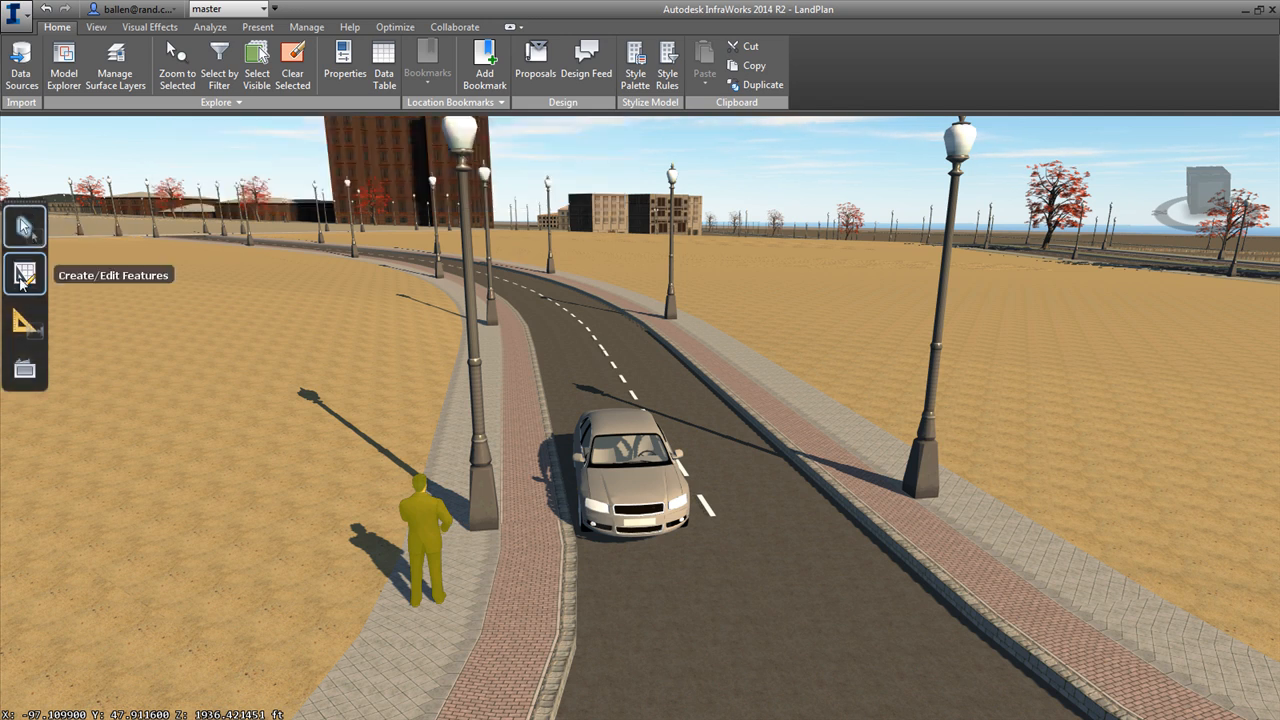
pyautogui.click(22, 277)
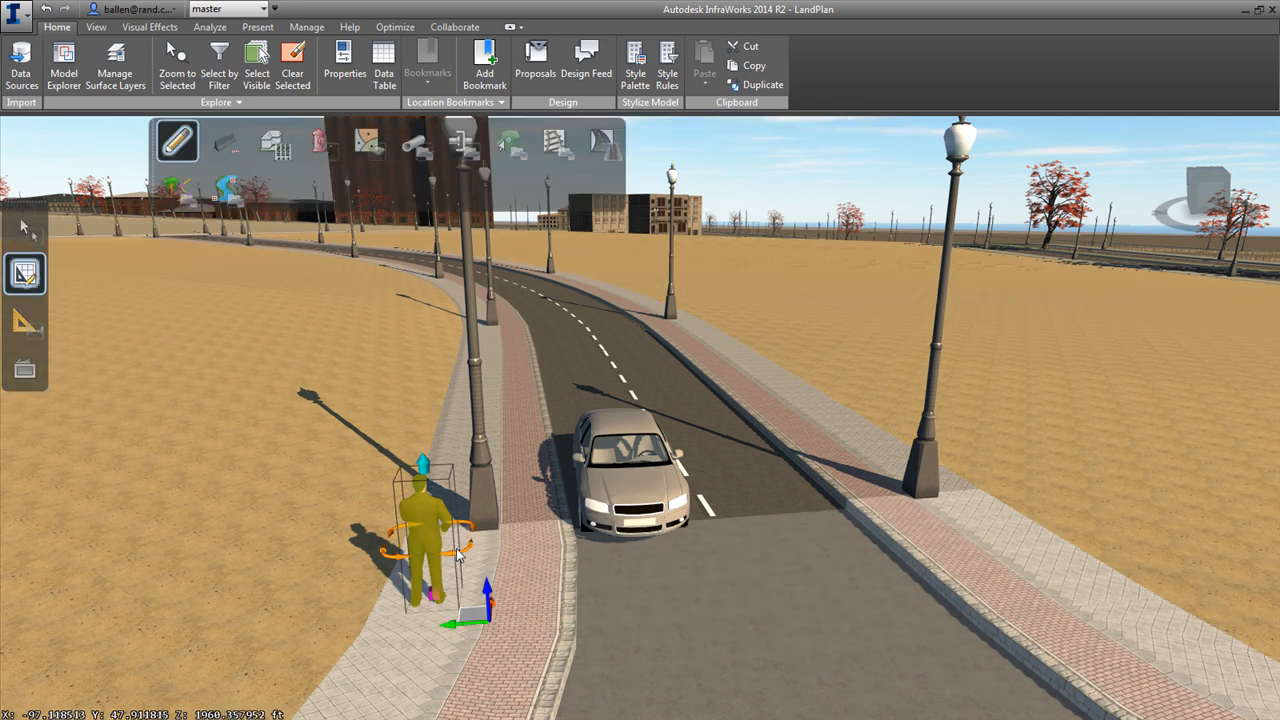
pyautogui.moveTo(463, 558); pyautogui.dragTo(320, 566)
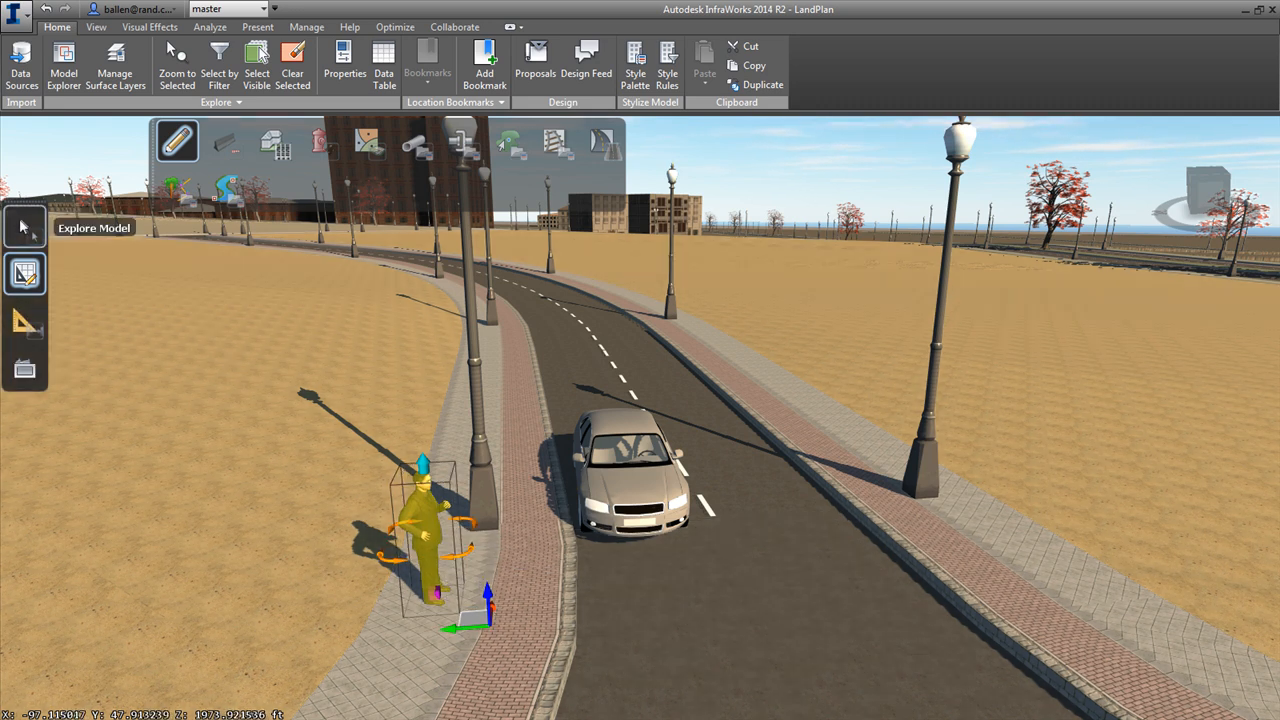
# Leave feature editing, clear the man's selection and frame the man and the car from street level.
pyautogui.click(25, 228)
pyautogui.scroll(-5, 453, 405)
pyautogui.moveTo(550, 505); pyautogui.dragTo(606, 505)
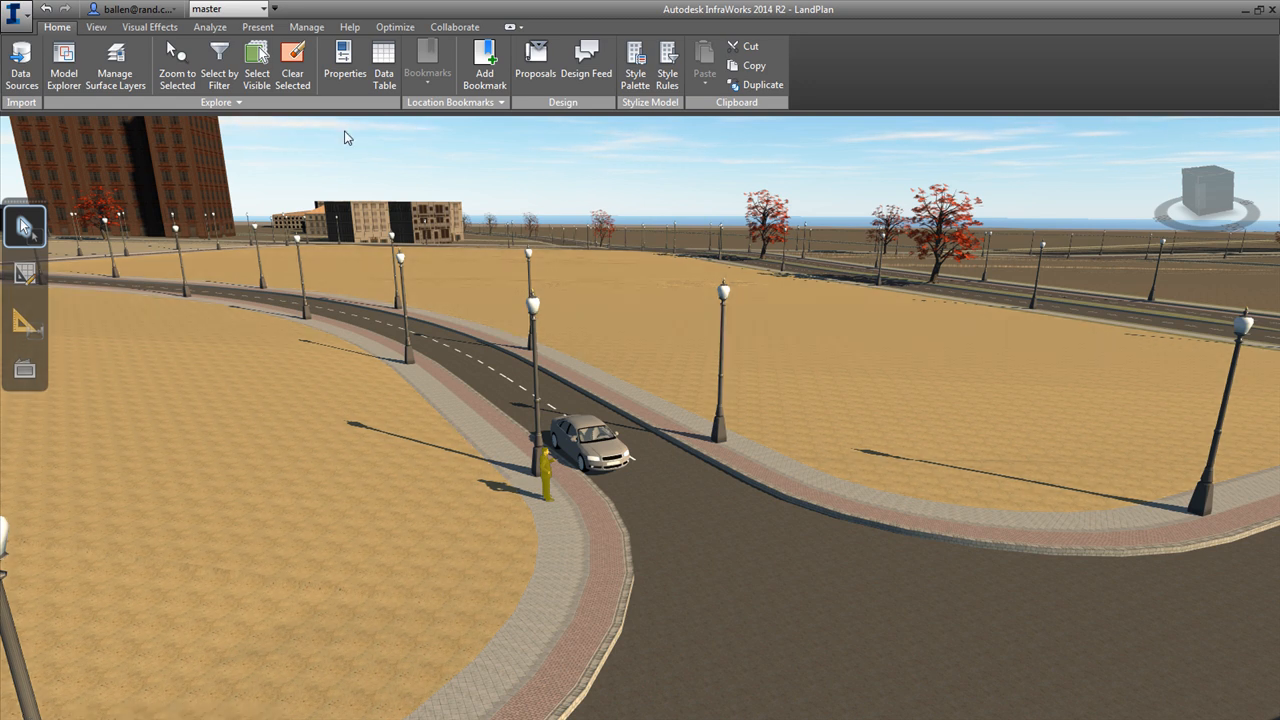
pyautogui.click(292, 64)
pyautogui.scroll(5, 546, 252)
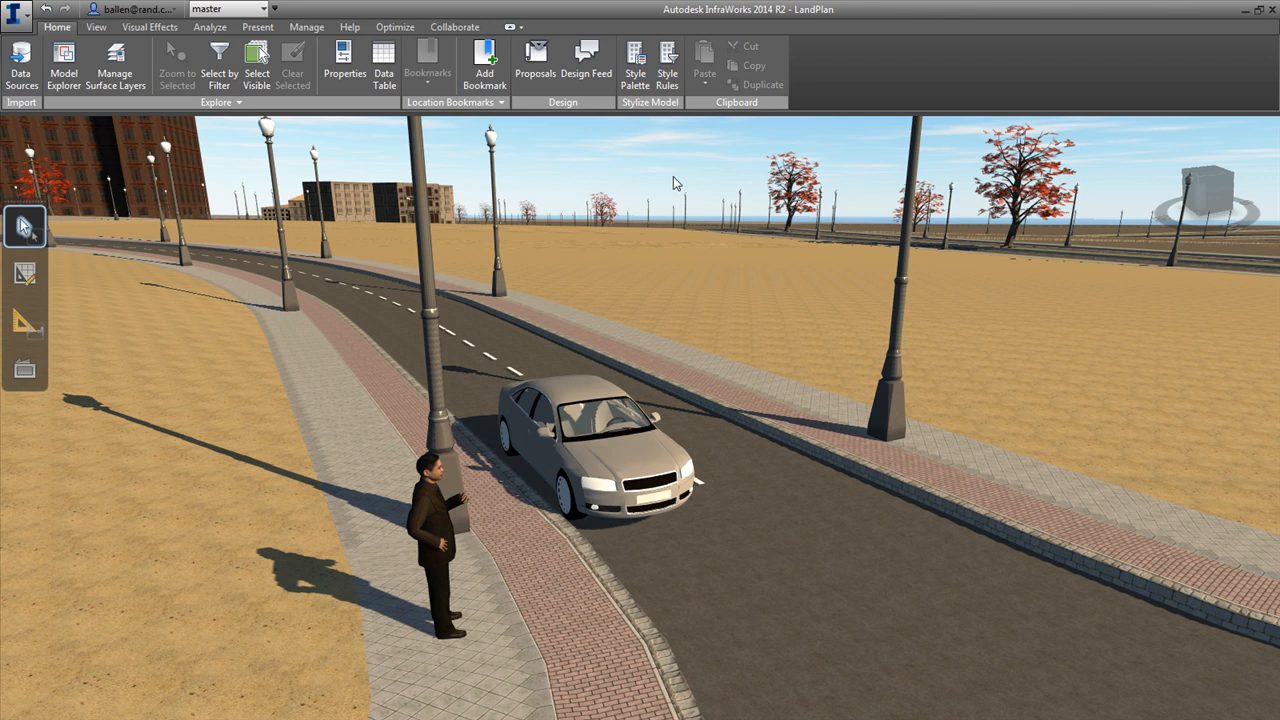
pyautogui.moveTo(673, 177)
pyautogui.mouseDown()
pyautogui.moveTo(634, 164)
pyautogui.moveTo(654, 194)
pyautogui.mouseUp()
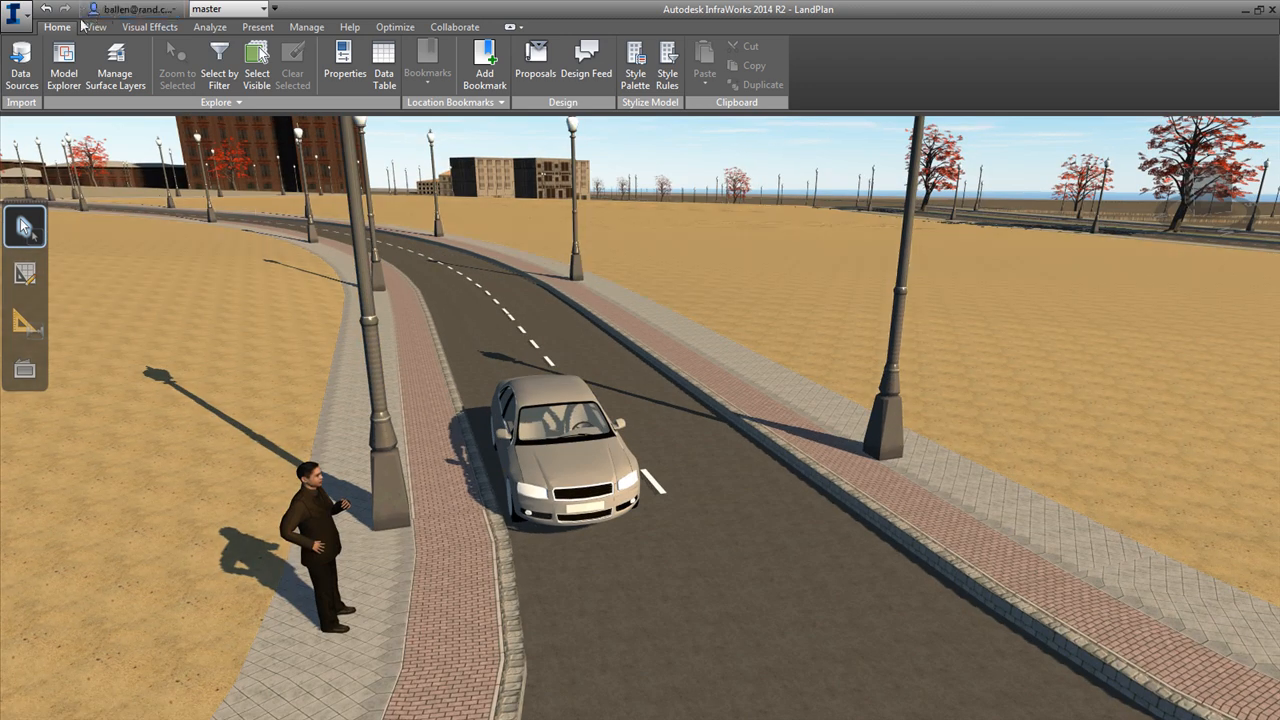
# Set the sun date to 8/6/2013 and time to 08:24, with wind direction 121, wind speed 29 and cloud coverage 46.
pyautogui.click(149, 28)
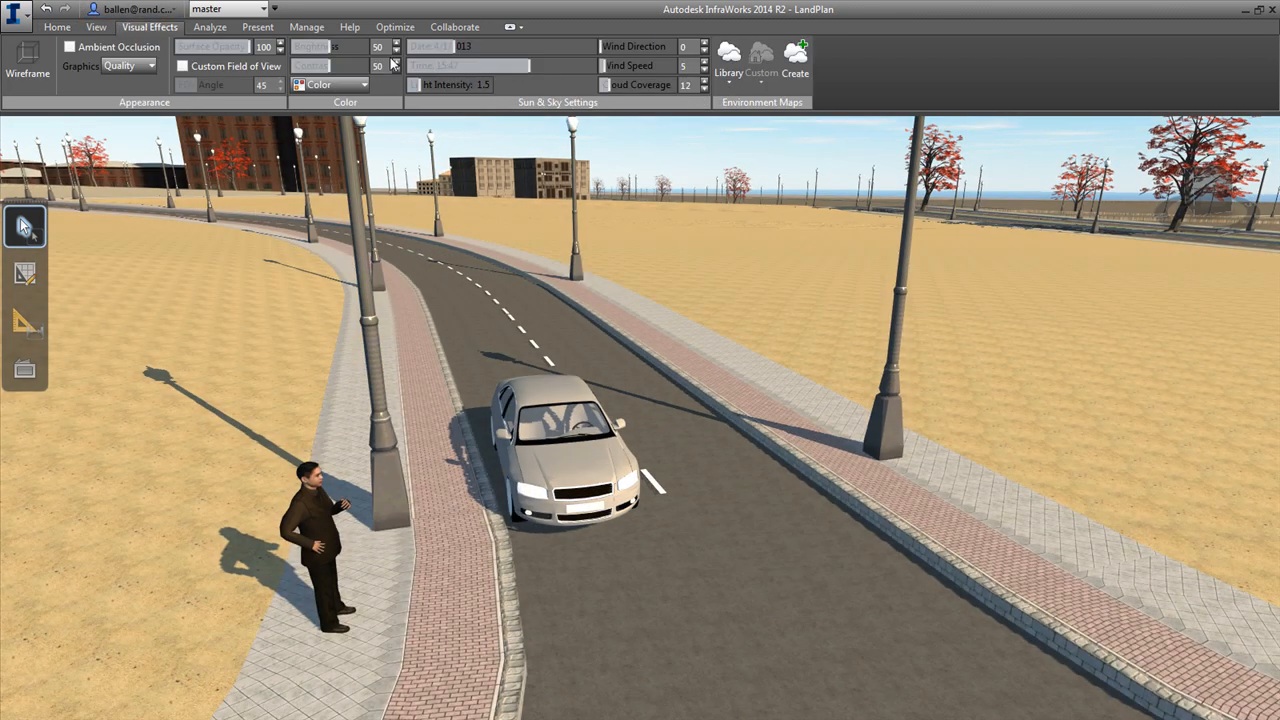
pyautogui.moveTo(491, 44); pyautogui.dragTo(458, 80)
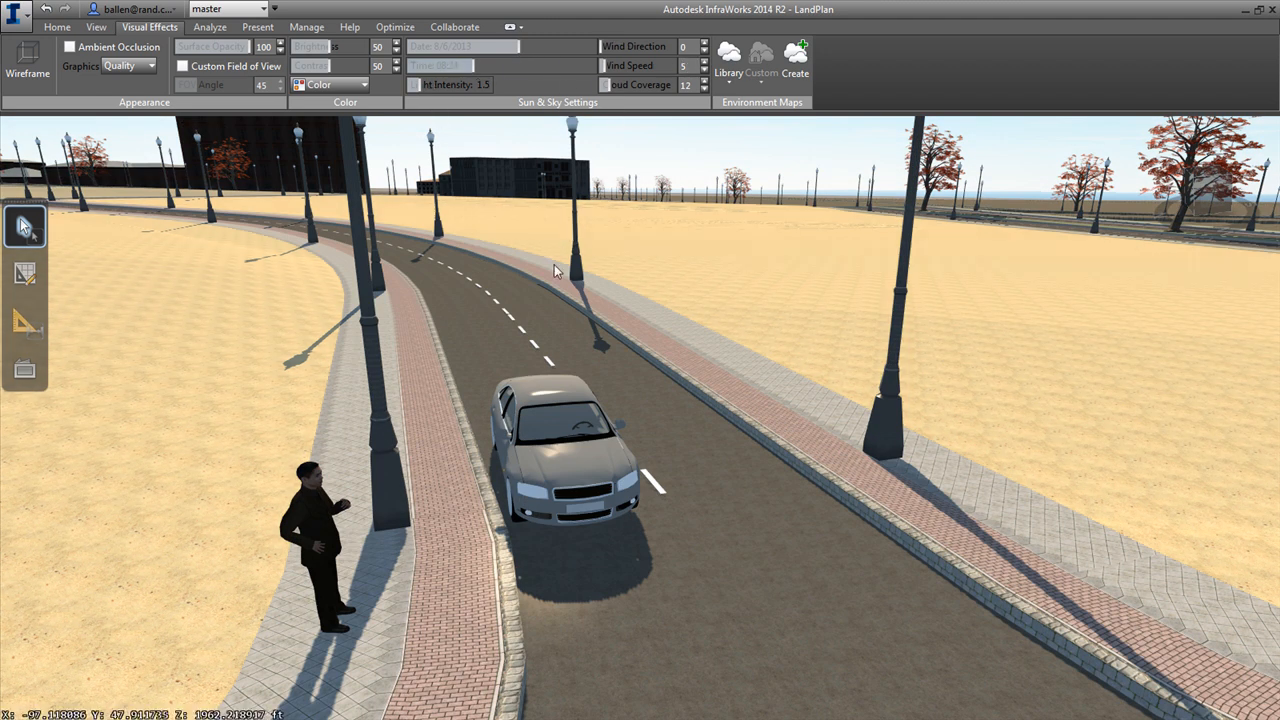
pyautogui.scroll(-2, 557, 268)
pyautogui.moveTo(557, 268)
pyautogui.mouseDown()
pyautogui.moveTo(542, 292)
pyautogui.moveTo(556, 292)
pyautogui.mouseUp()
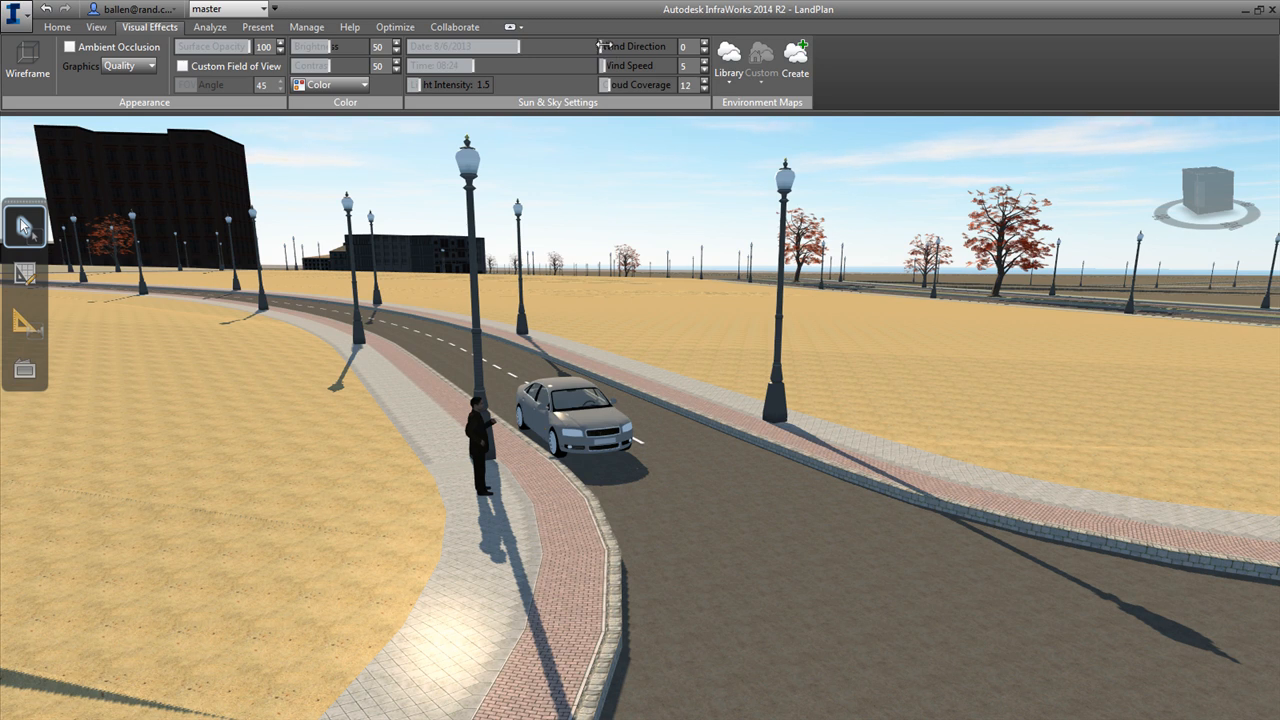
pyautogui.moveTo(607, 65); pyautogui.dragTo(621, 66)
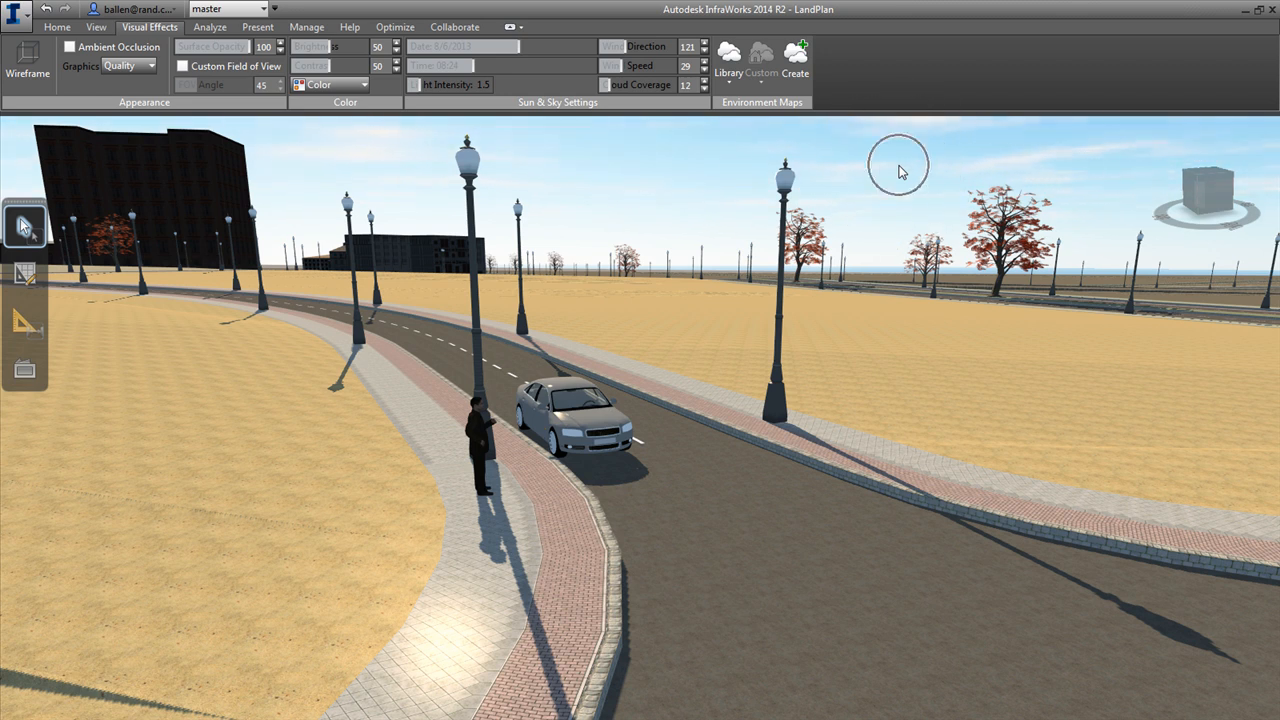
pyautogui.moveTo(612, 84); pyautogui.dragTo(650, 85)
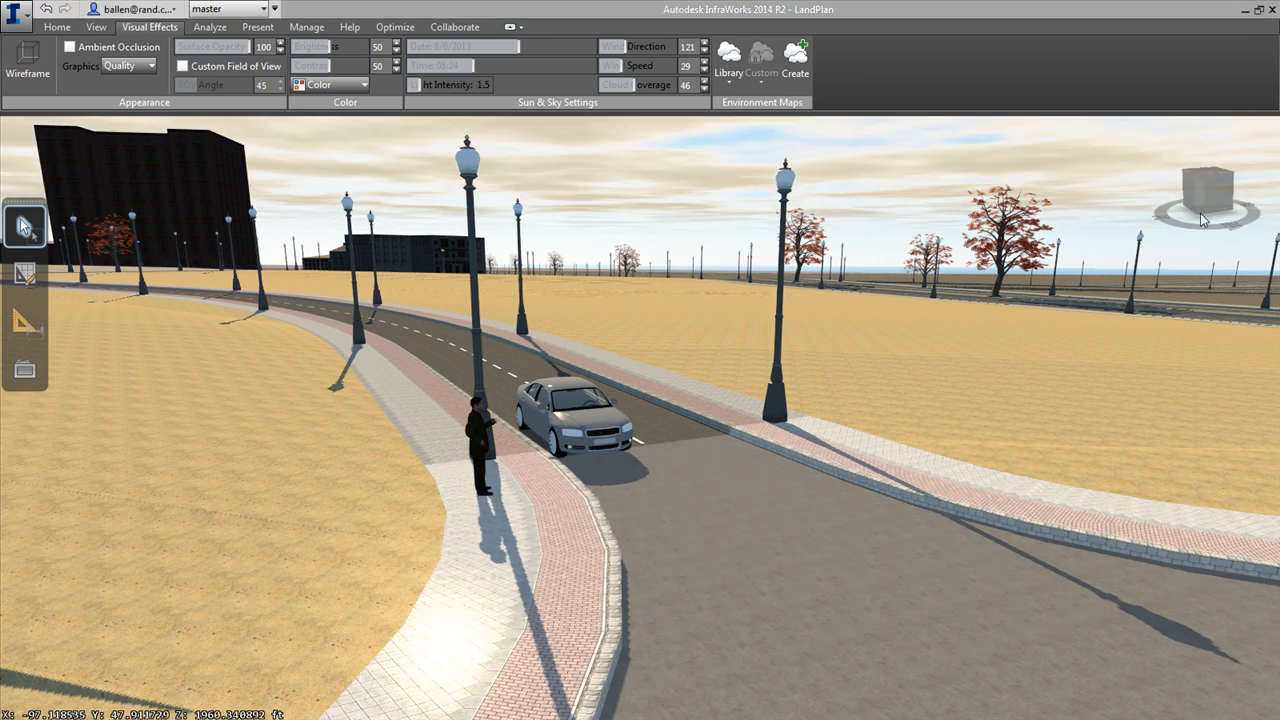
# Show the whole model in plan view from above and start an export in IMX format.
pyautogui.click(1202, 214)
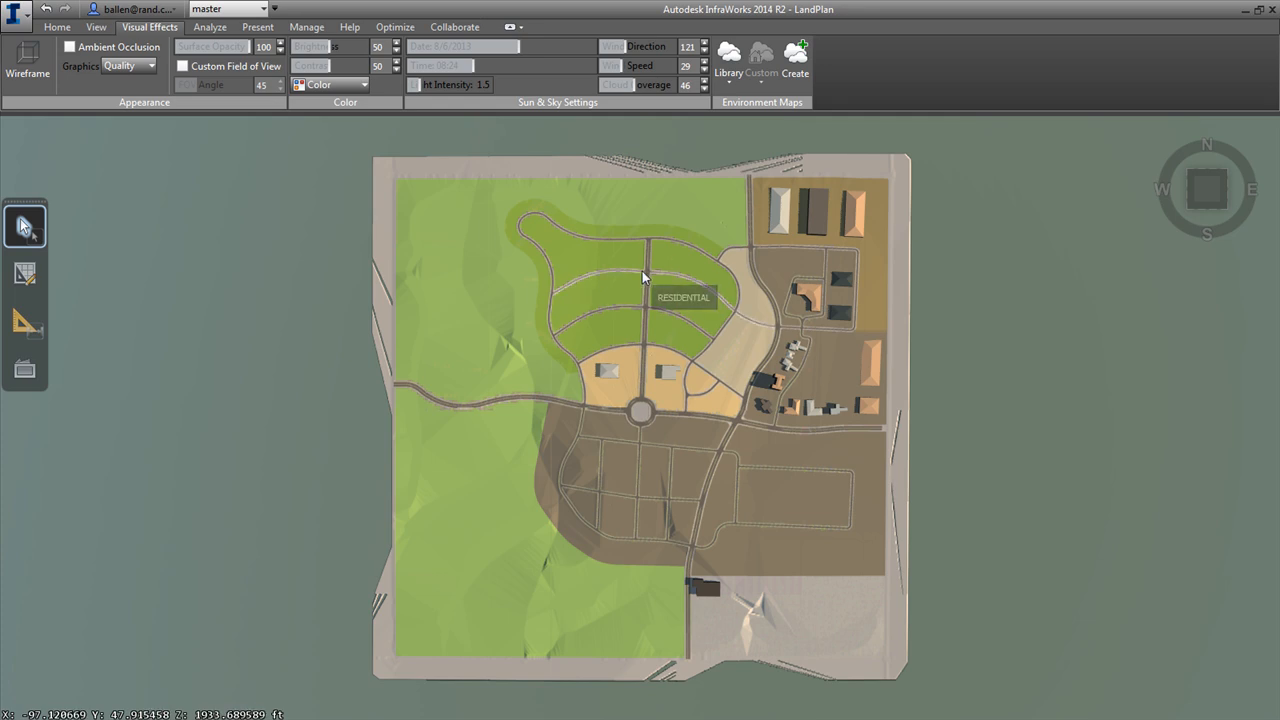
pyautogui.click(57, 27)
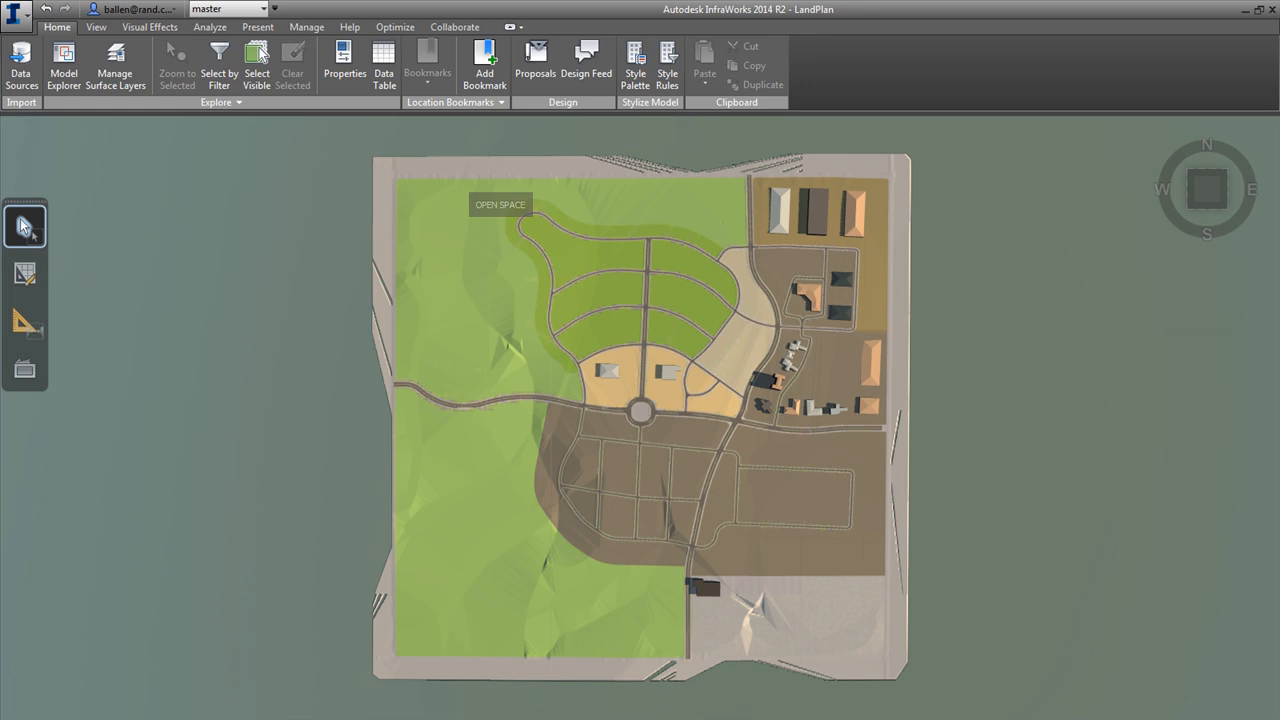
pyautogui.click(17, 14)
pyautogui.moveTo(75, 162)
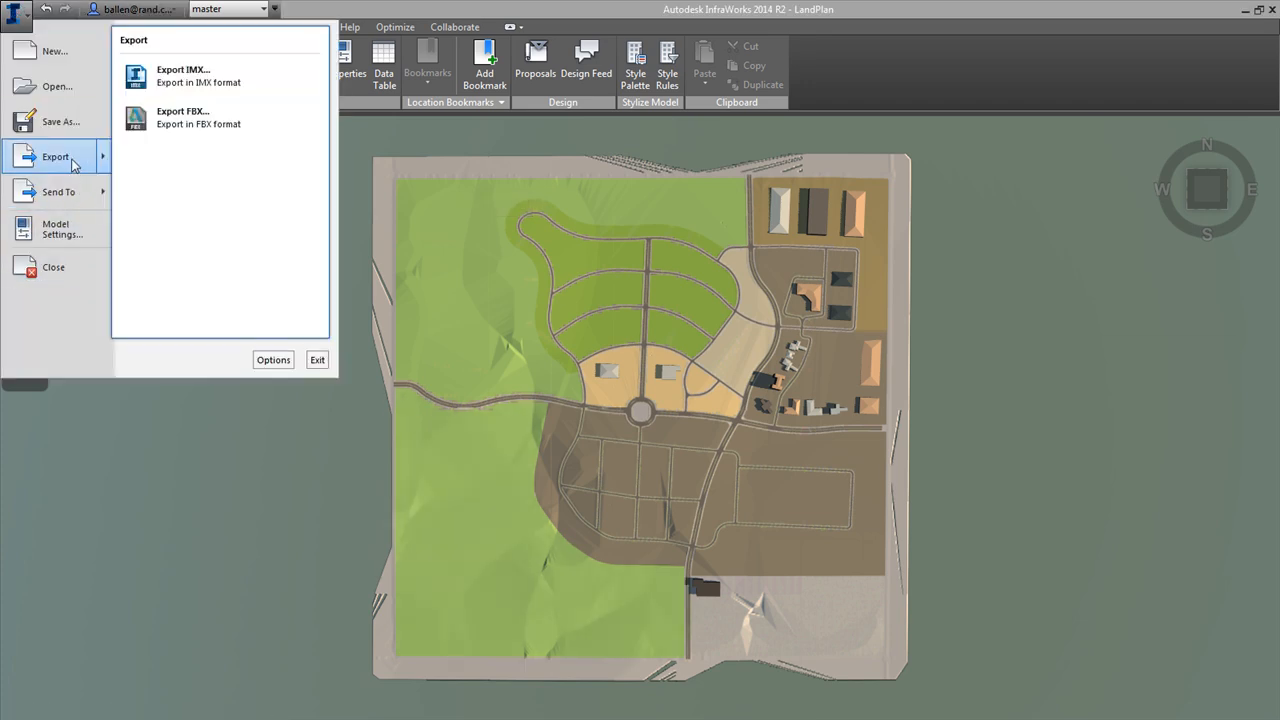
pyautogui.click(234, 77)
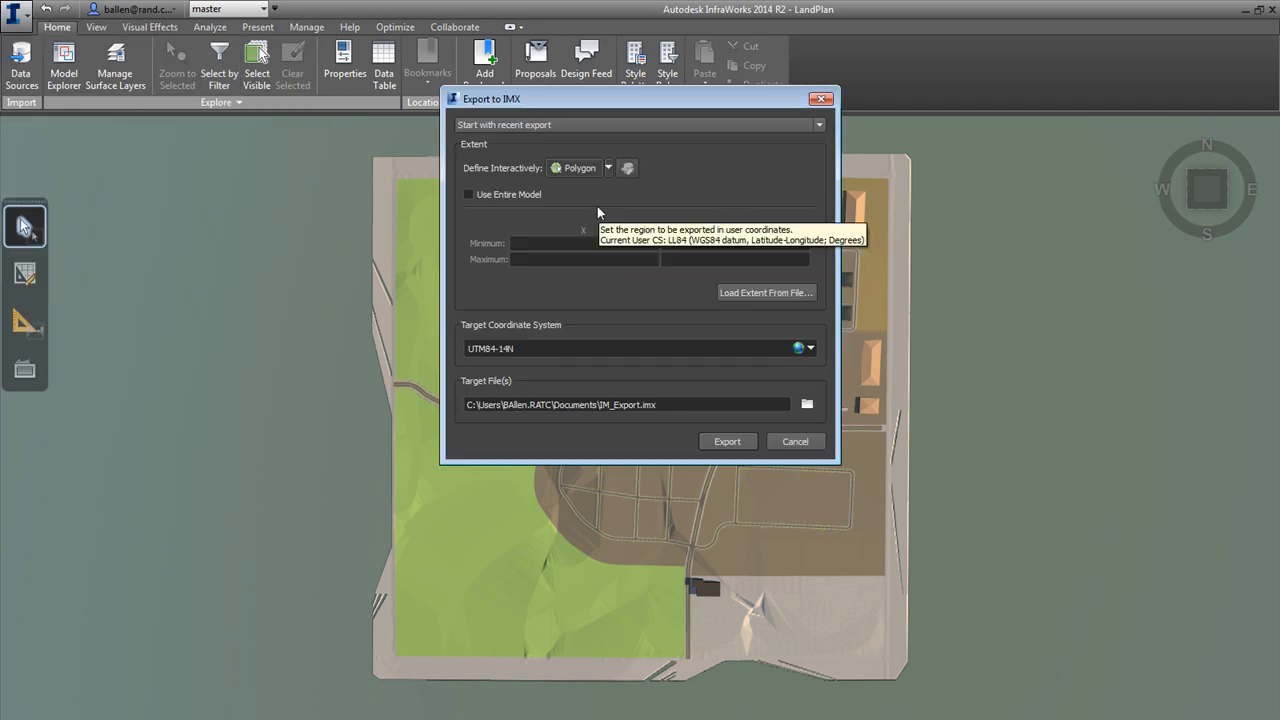
# Define the export extent as a polygon following the curved residential street across the upper middle of the site.
pyautogui.click(608, 168)
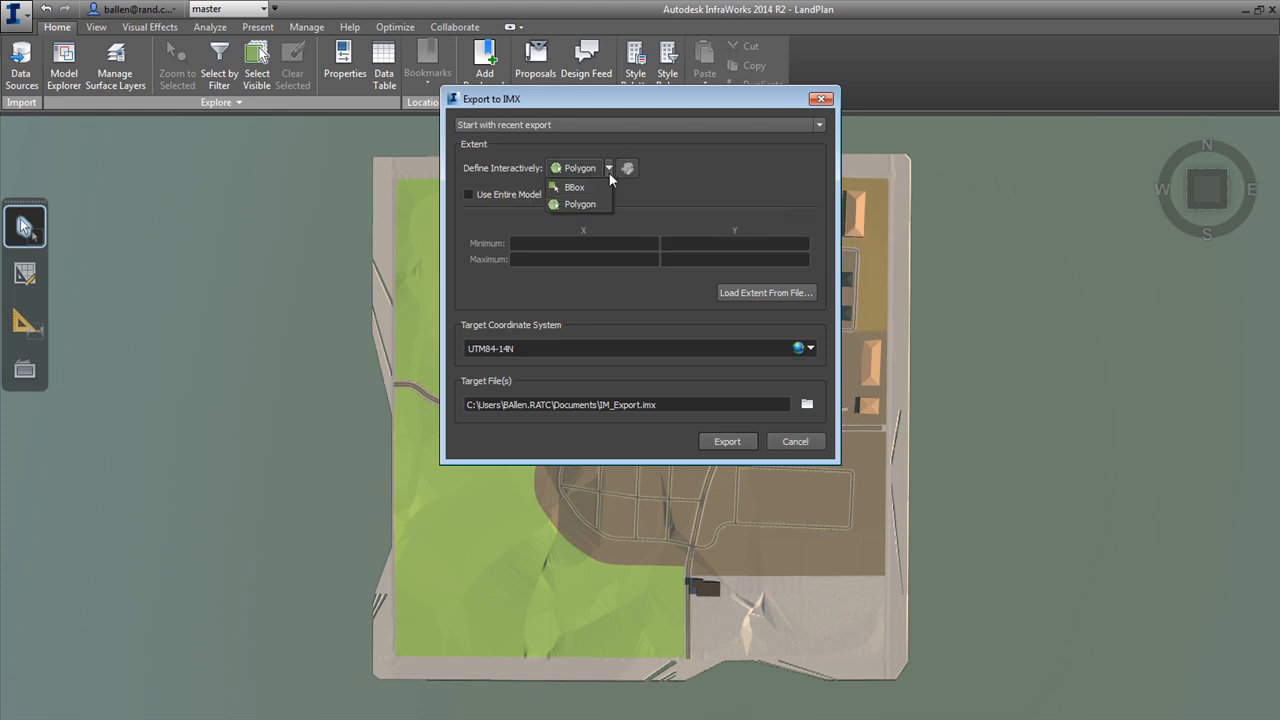
pyautogui.click(580, 204)
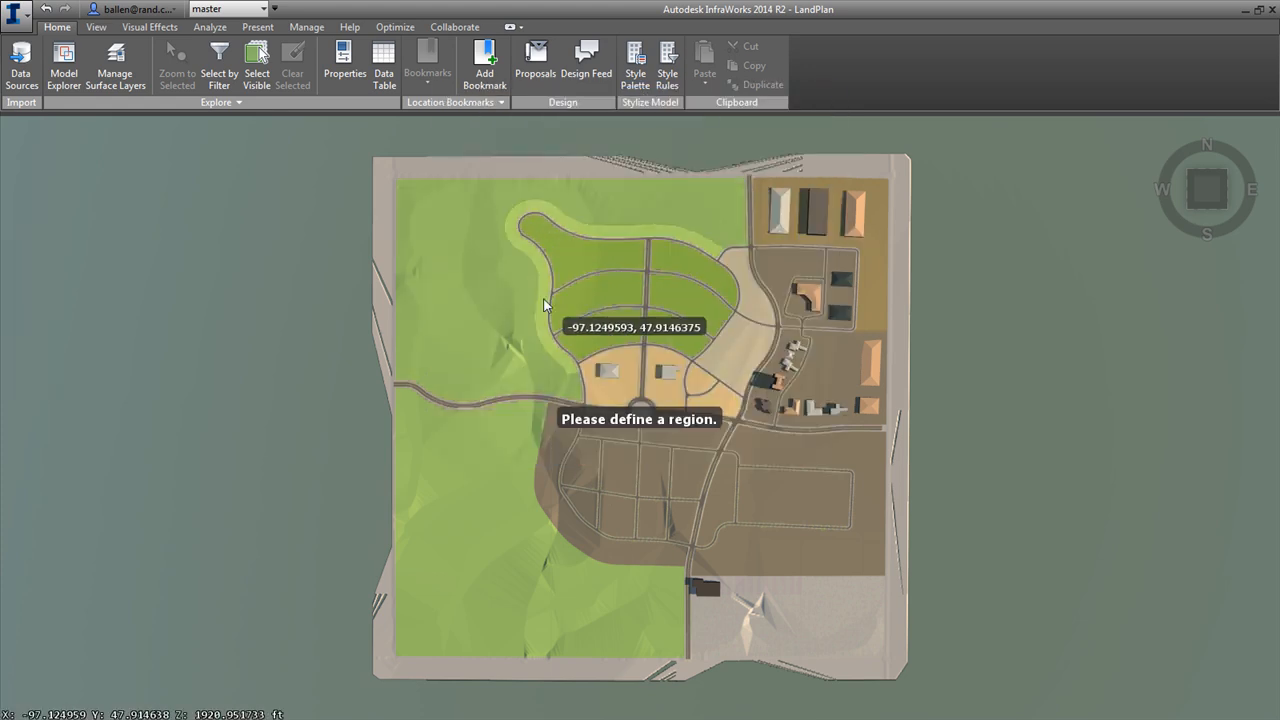
pyautogui.click(543, 303)
pyautogui.click(549, 275)
pyautogui.click(620, 260)
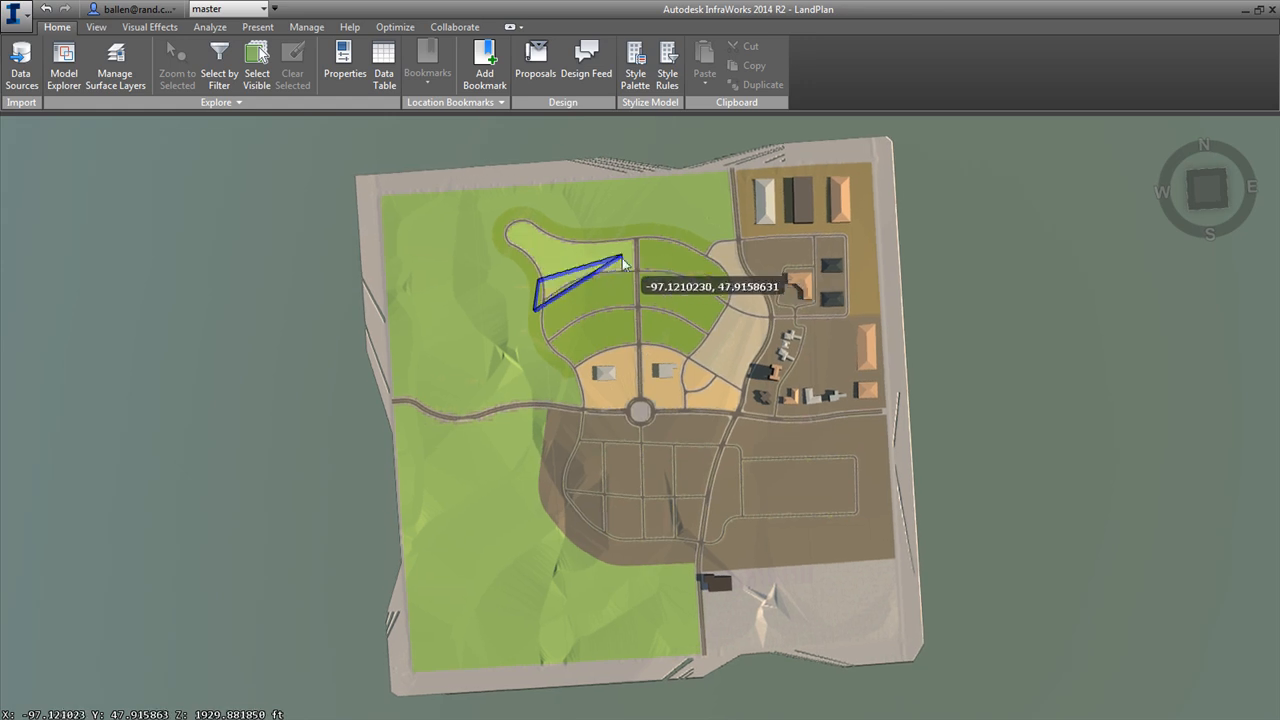
pyautogui.click(656, 260)
pyautogui.click(716, 281)
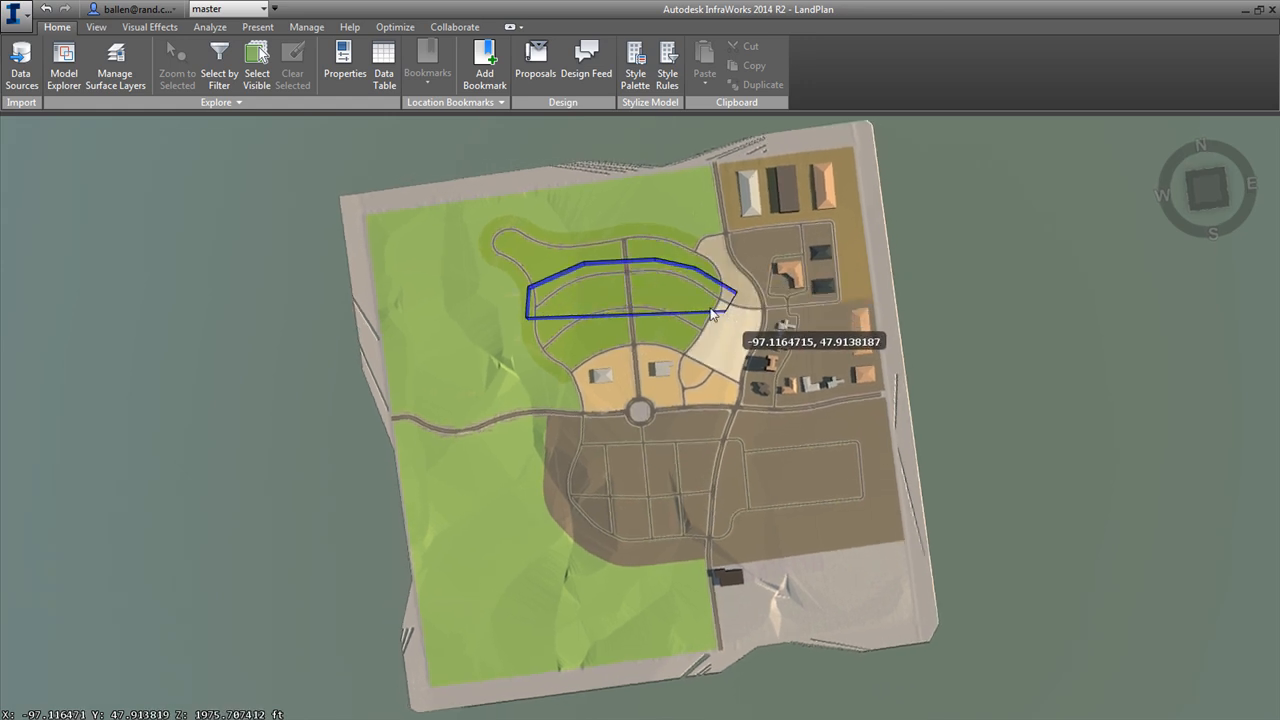
pyautogui.click(736, 292)
pyautogui.click(646, 285)
pyautogui.click(603, 287)
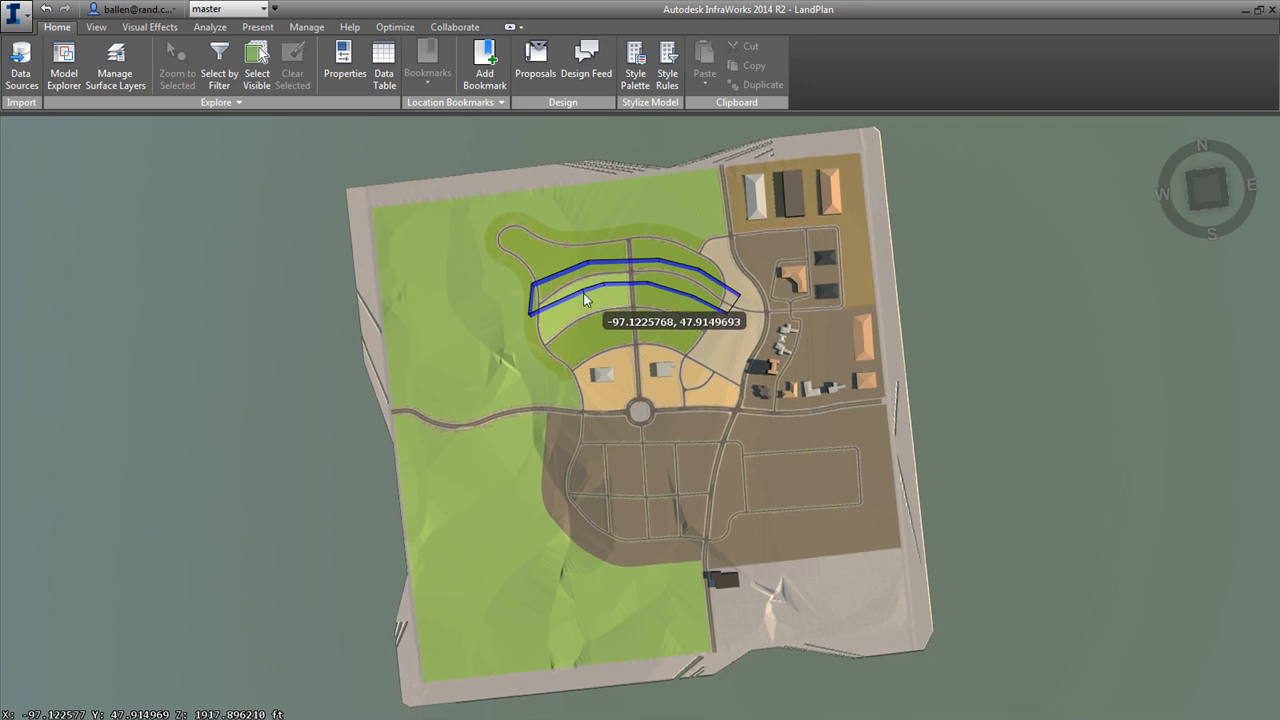
pyautogui.click(565, 304)
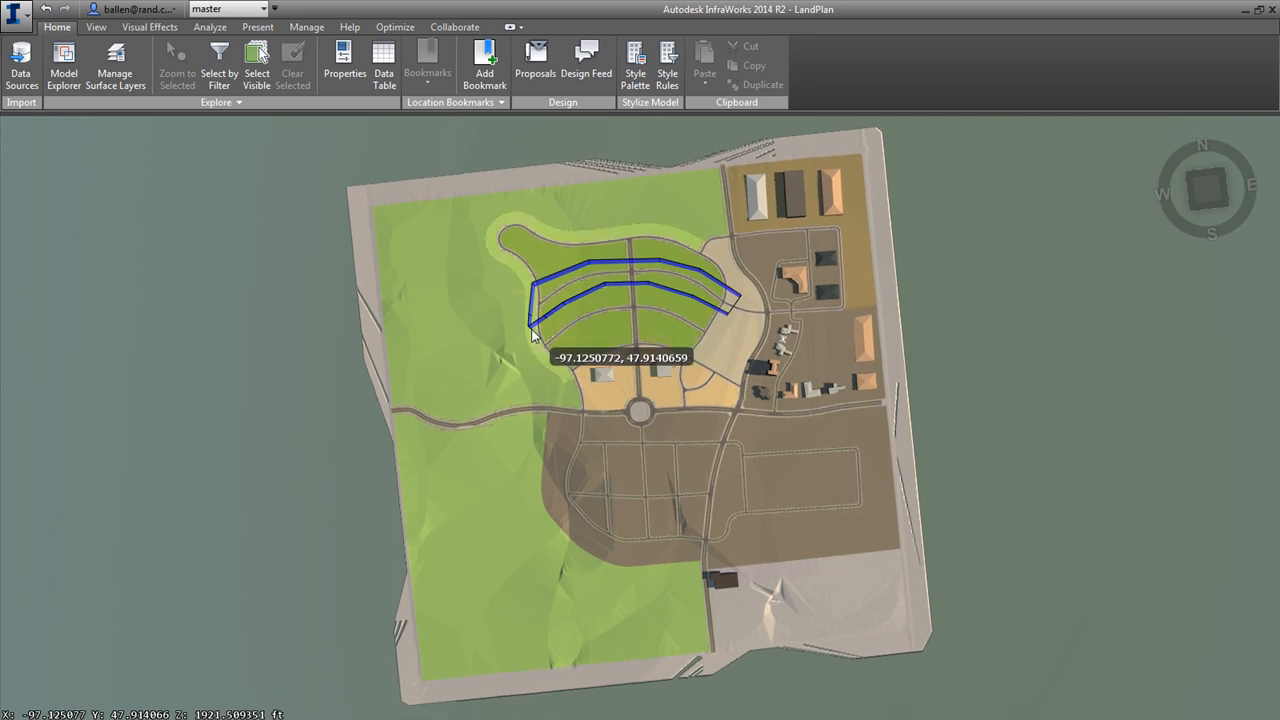
pyautogui.doubleClick(533, 336)
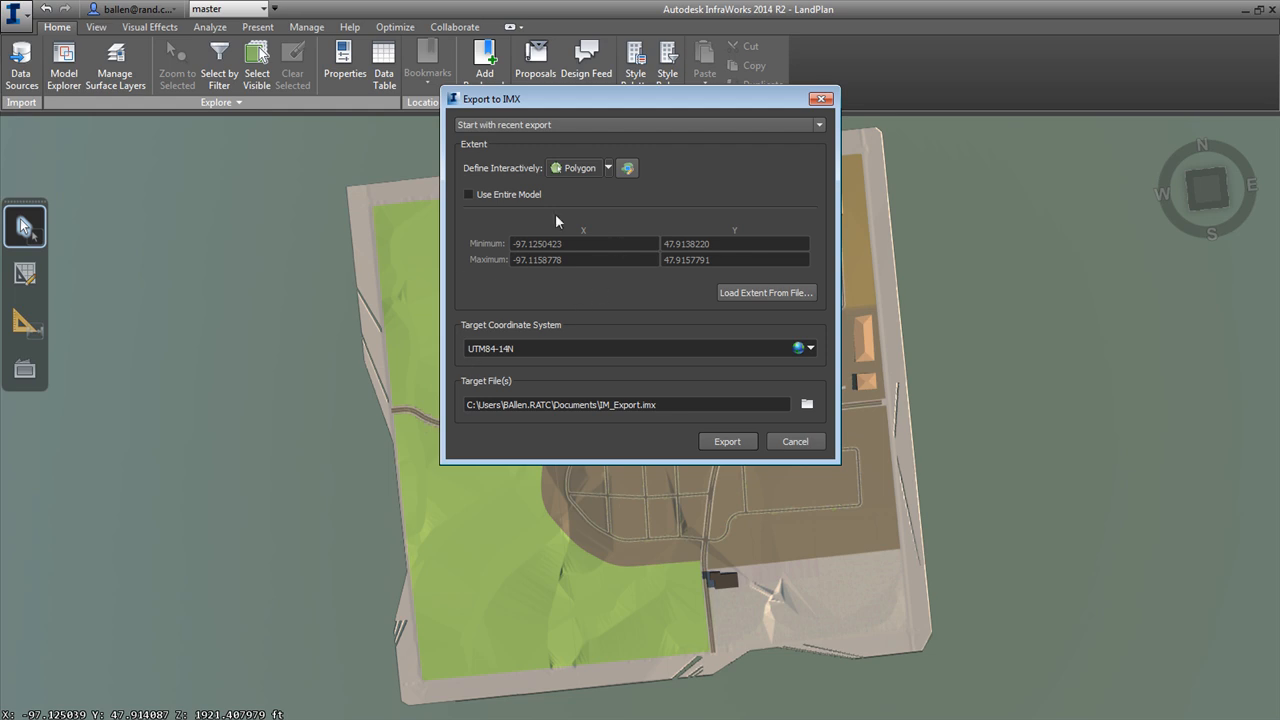
# Export the region as IM_Export.imx into the Conceptual Design Demo/Site Dev folder on the Project Files (X:) drive.
pyautogui.click(811, 348)
pyautogui.click(822, 366)
pyautogui.click(721, 405)
pyautogui.click(807, 405)
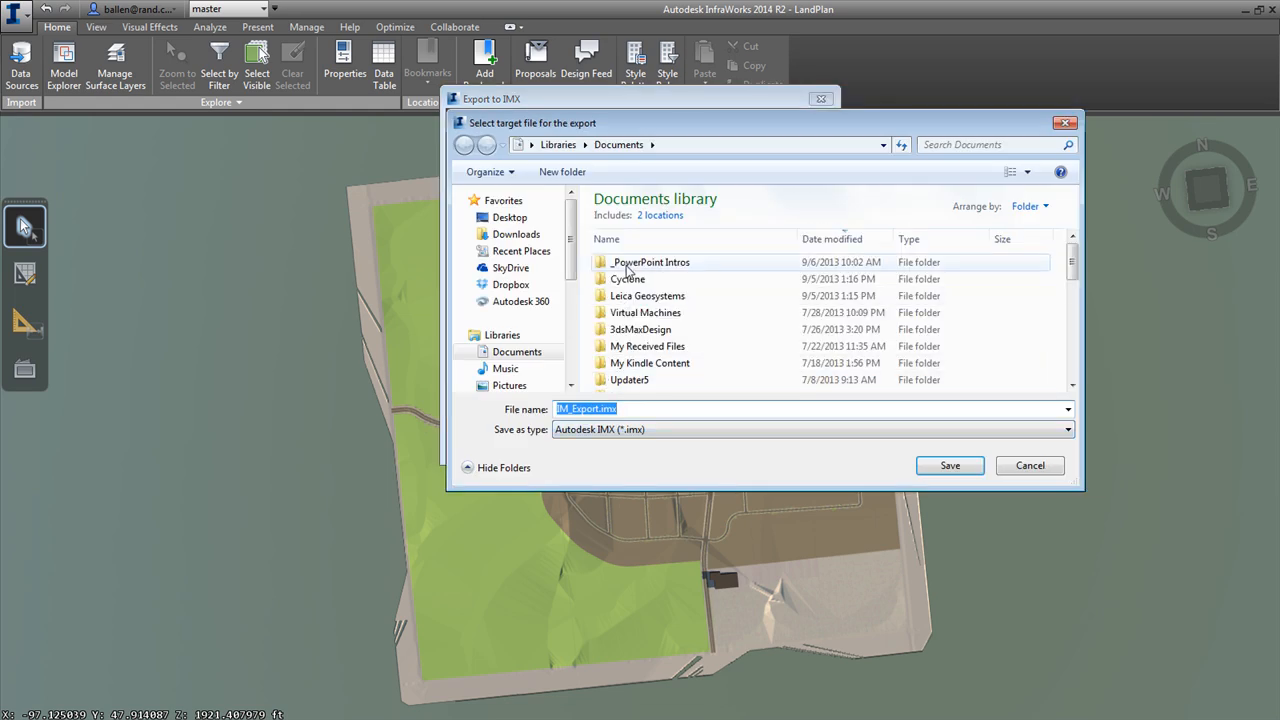
pyautogui.scroll(-5, 510, 300)
pyautogui.click(509, 313)
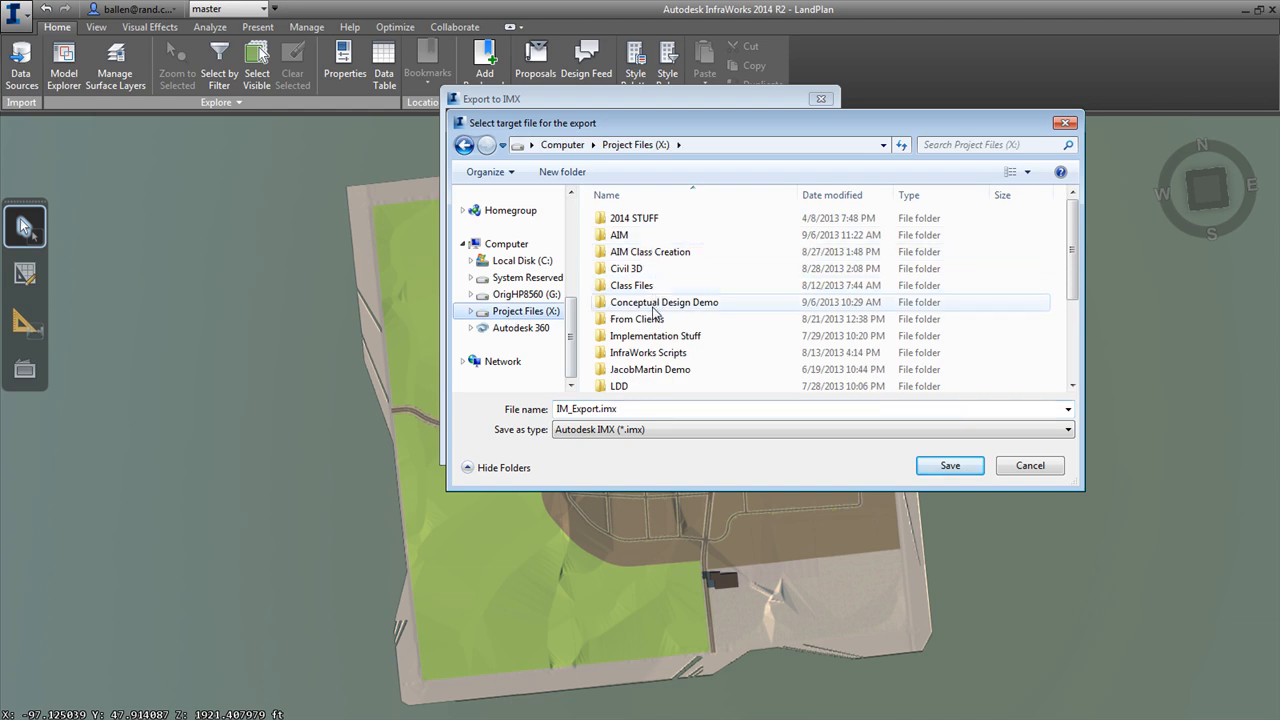
pyautogui.doubleClick(655, 302)
pyautogui.doubleClick(643, 252)
pyautogui.click(664, 410)
pyautogui.click(670, 409)
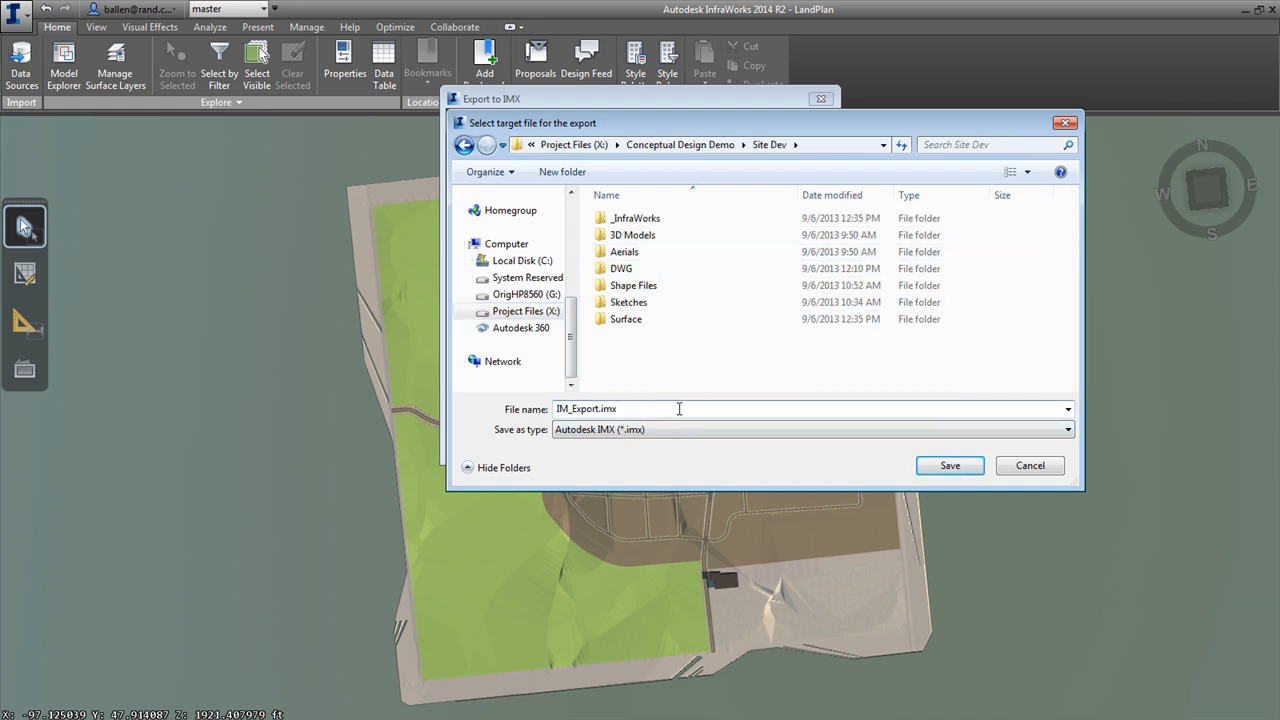
pyautogui.click(952, 467)
pyautogui.click(726, 443)
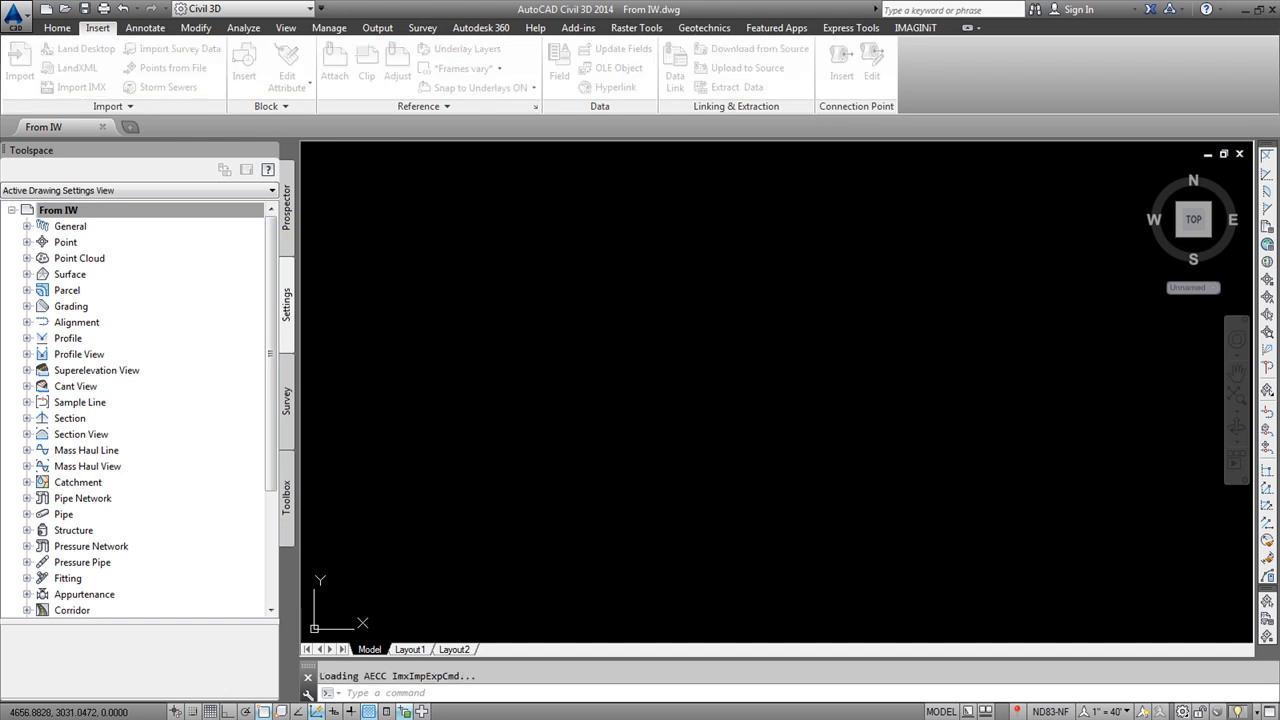
# In AutoCAD Civil 3D, import IM_Export.imx from the Conceptual Design Demo/Site Dev folder into the From IW drawing.
pyautogui.click(411, 300)
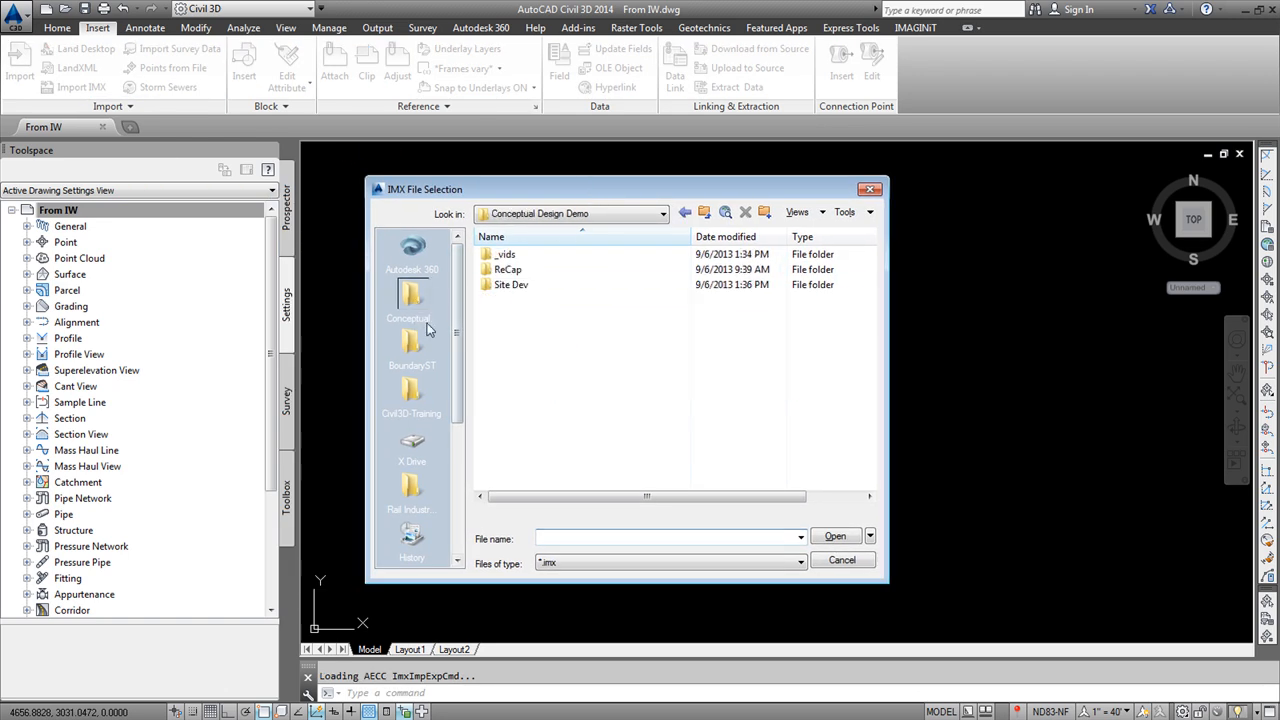
pyautogui.doubleClick(520, 286)
pyautogui.click(525, 362)
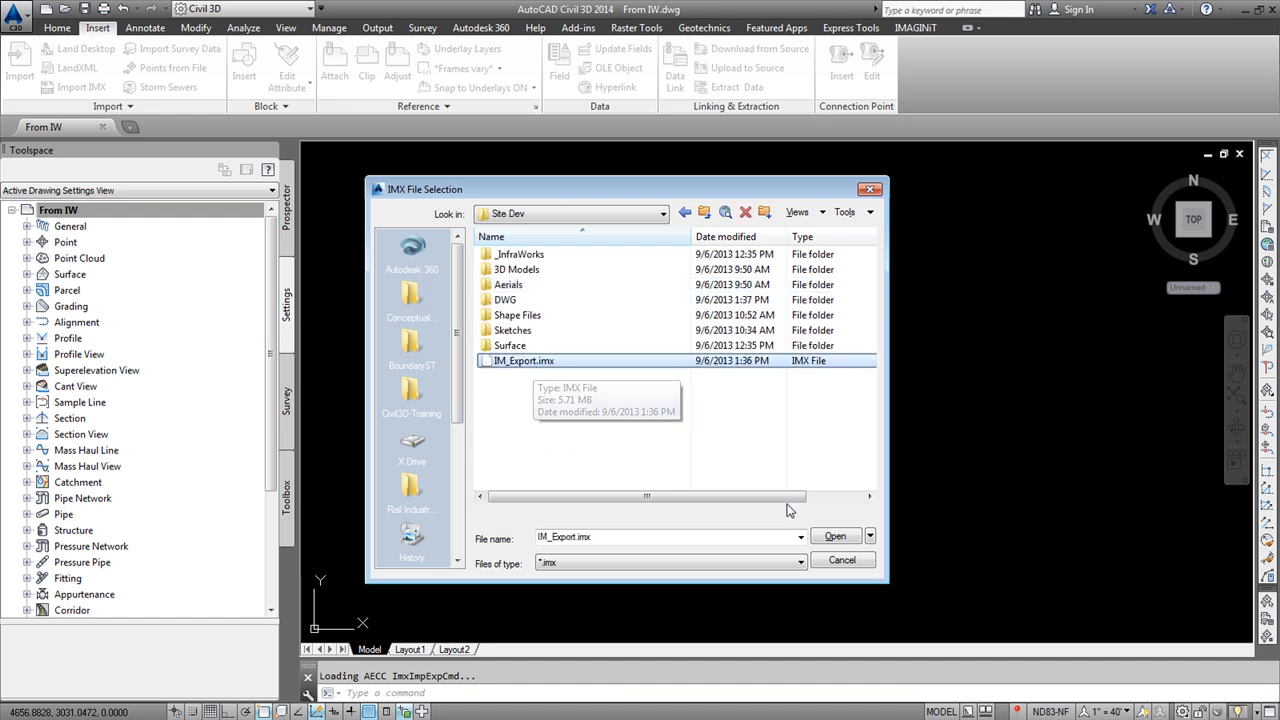
pyautogui.click(834, 537)
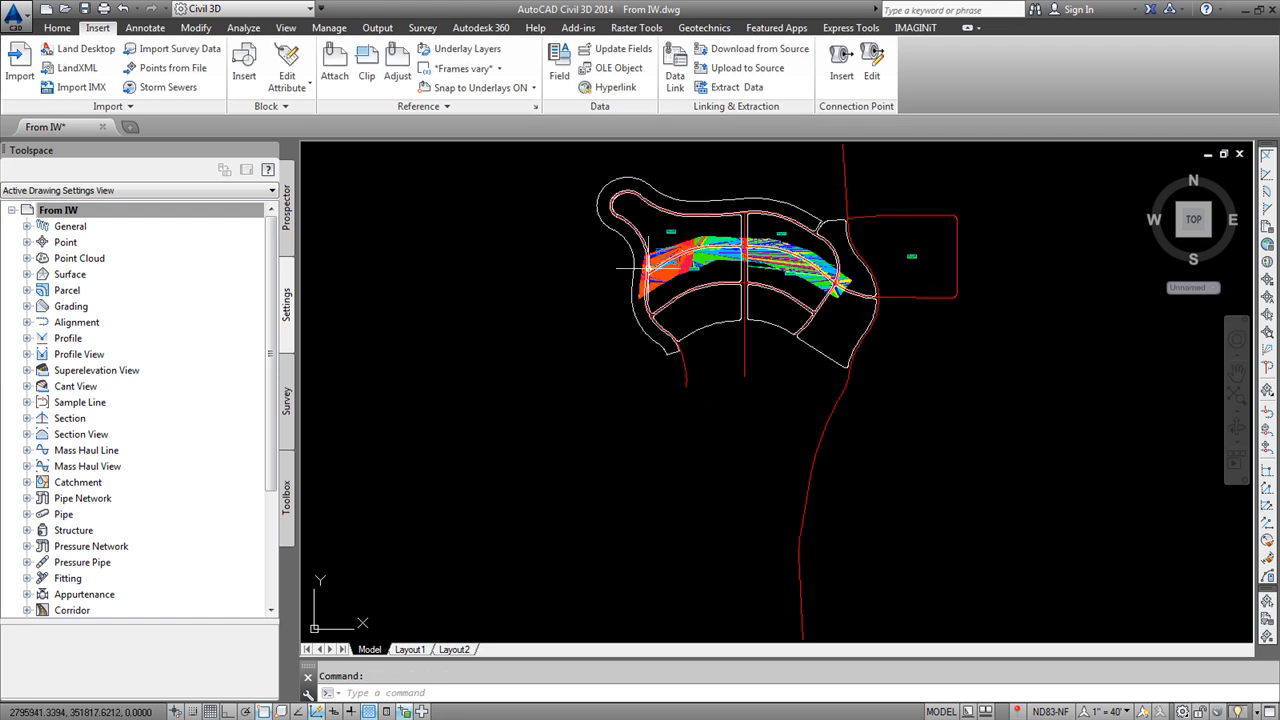
# Select the AIM_Existing_Transportation surface in the drawing and list the drawing's surfaces, highlighting AIM_Existing_Ground.
pyautogui.scroll(8, 683, 243)
pyautogui.scroll(-2, 600, 336)
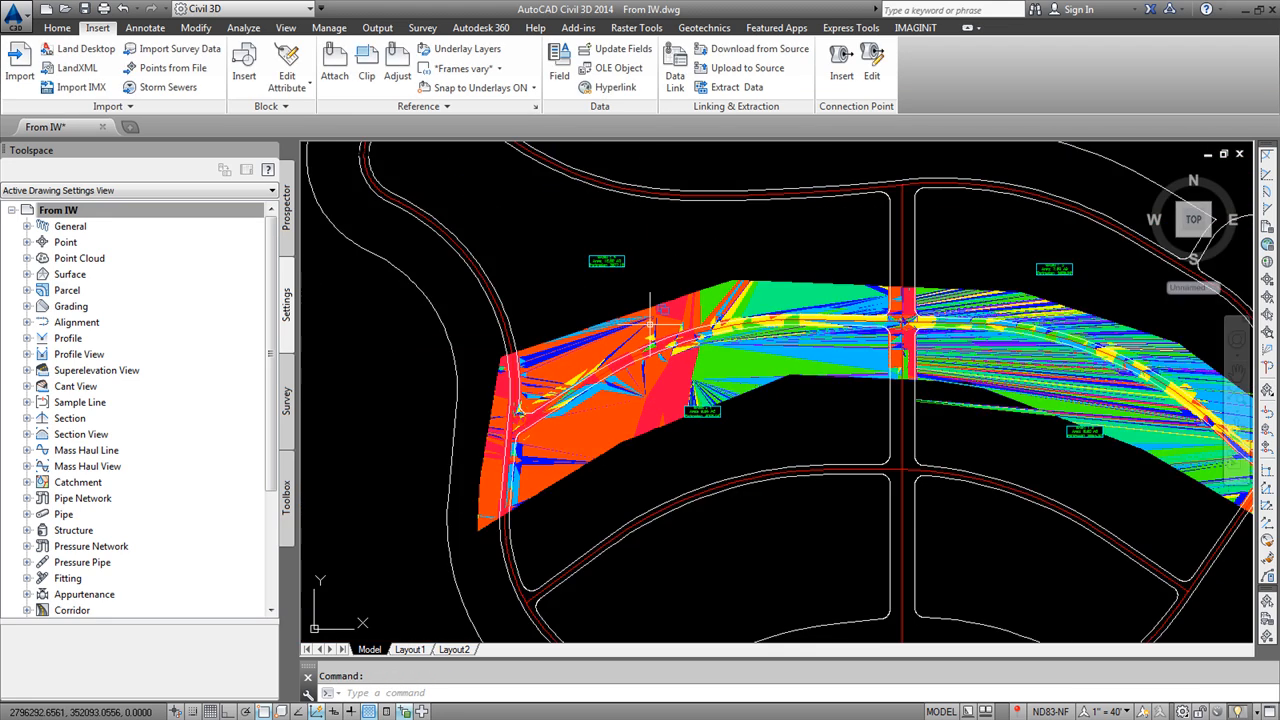
pyautogui.click(600, 336)
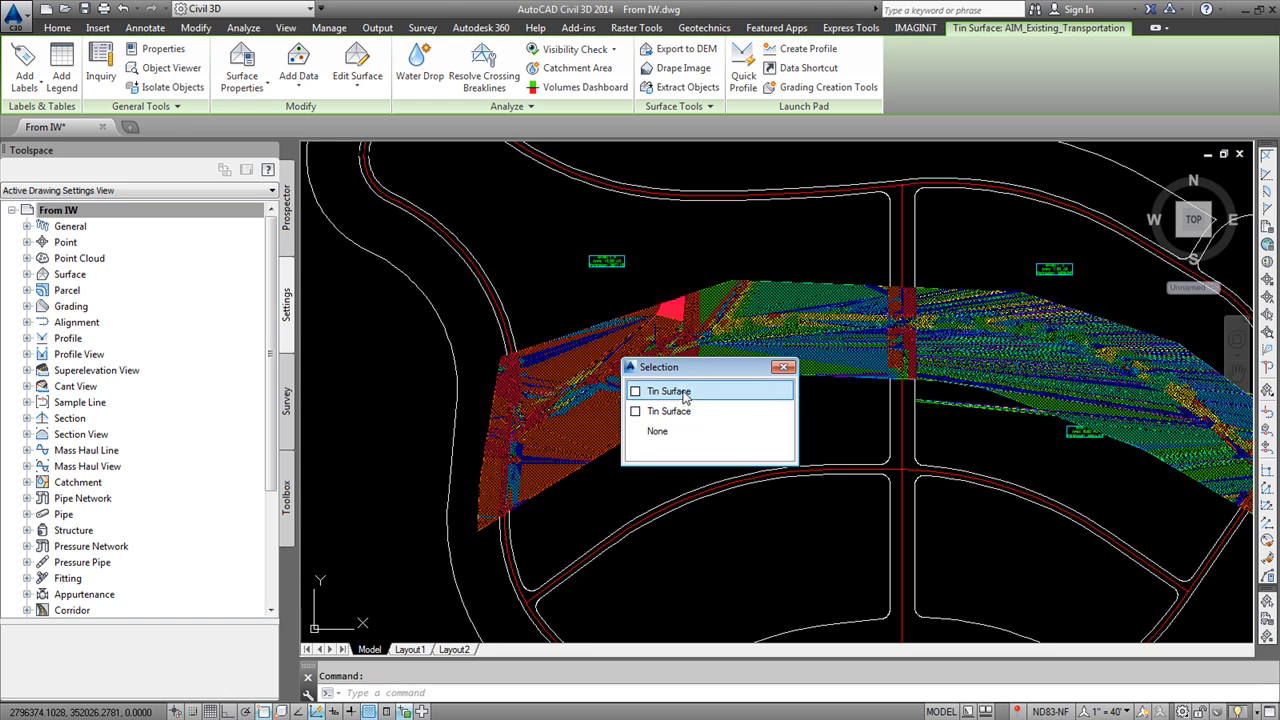
pyautogui.click(283, 221)
pyautogui.click(27, 274)
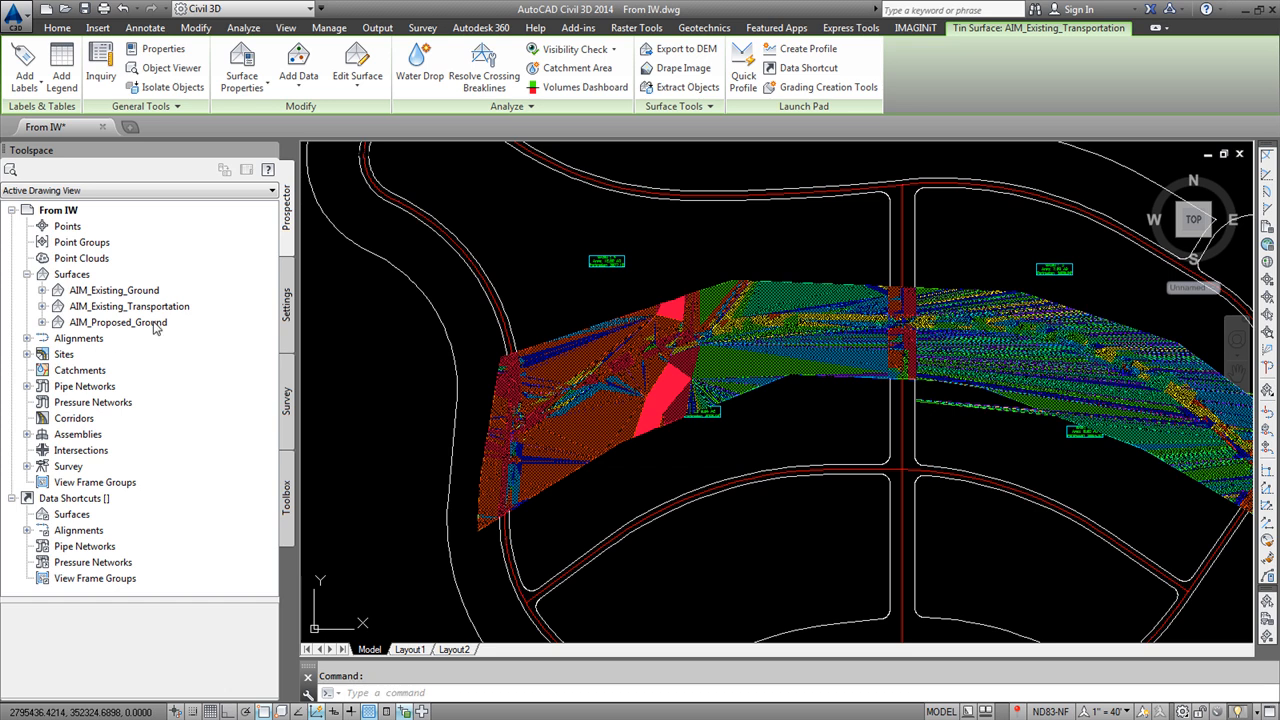
pyautogui.click(112, 290)
# Show the selected surface's properties, add the overlapping second surface to the selection and set their style to _No Display.
pyautogui.click(539, 311)
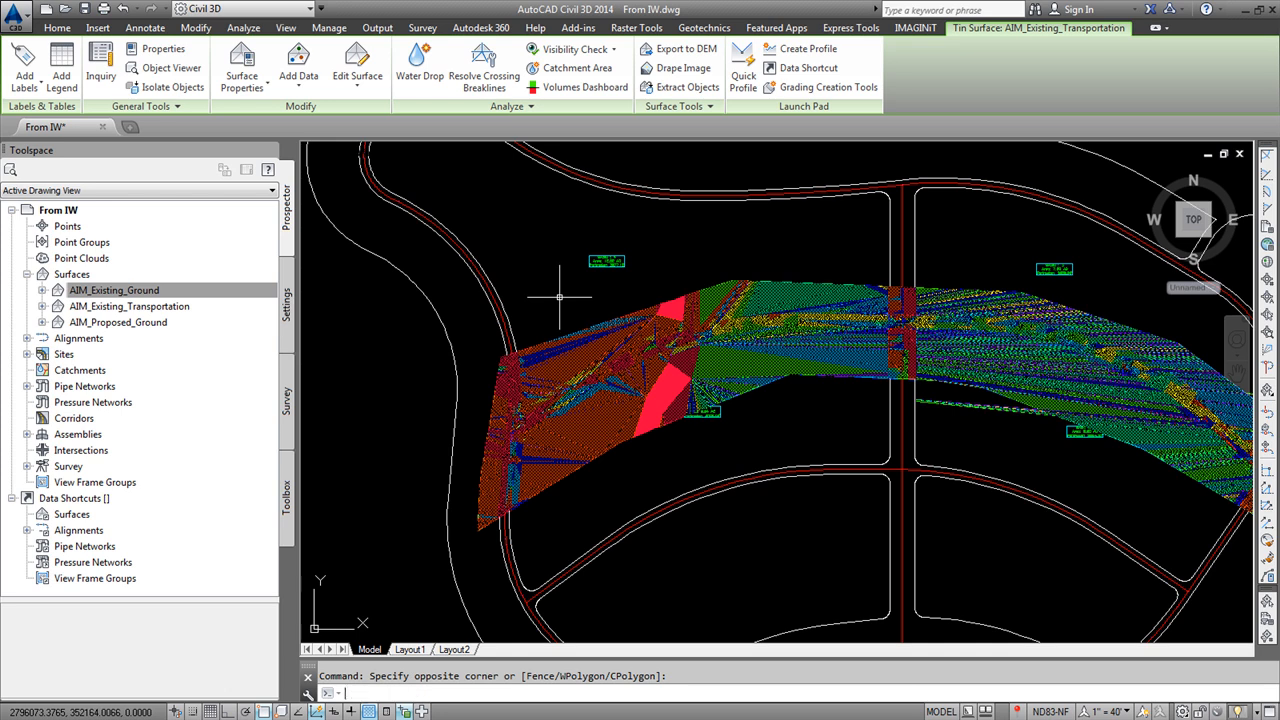
pyautogui.write('mo')
pyautogui.press('Return')
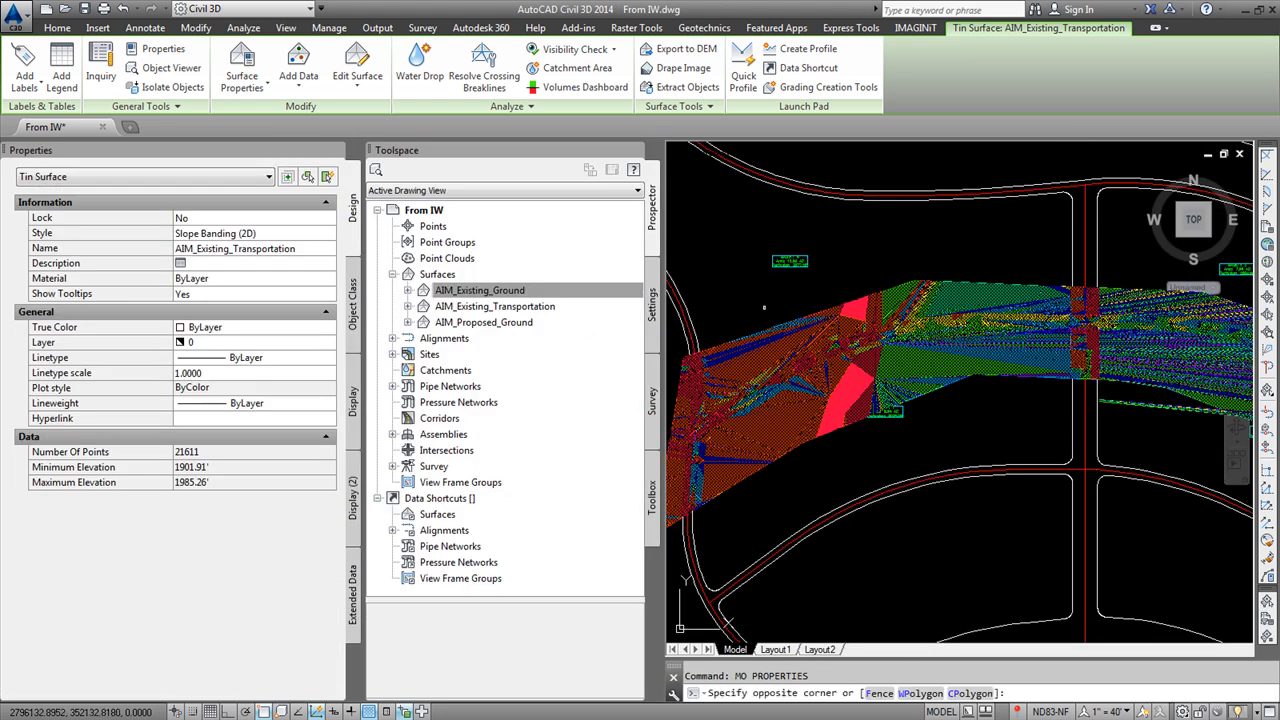
pyautogui.click(689, 344)
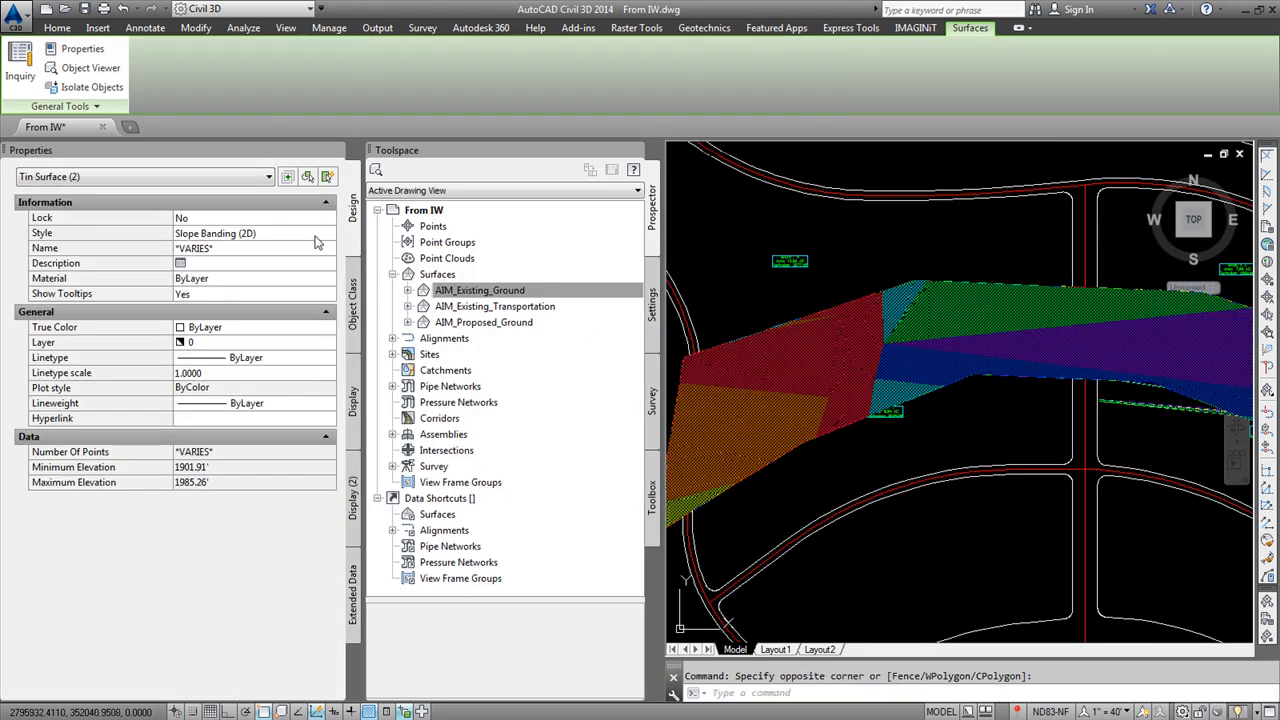
pyautogui.click(280, 240)
pyautogui.click(326, 234)
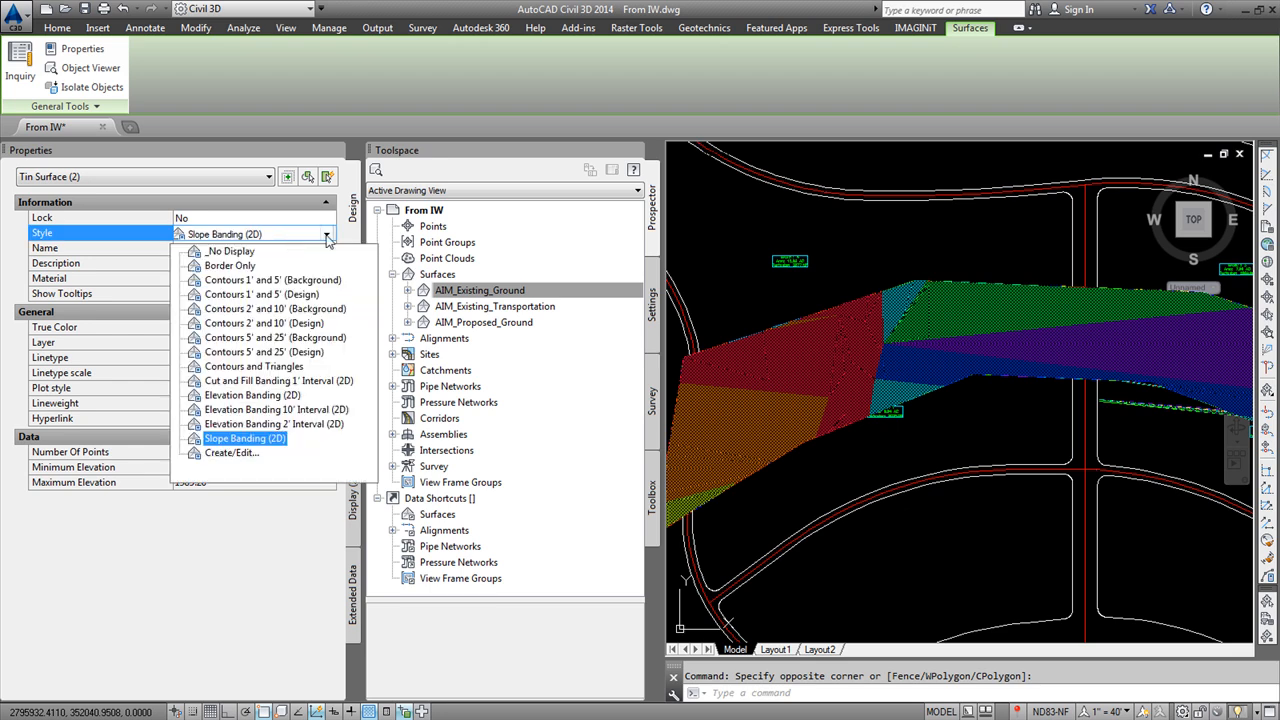
pyautogui.click(230, 251)
# Add the remaining slope-banded surface to the selection, set the style to _No Display and clear the selection.
pyautogui.scroll(-3, 807, 330)
pyautogui.scroll(3, 807, 330)
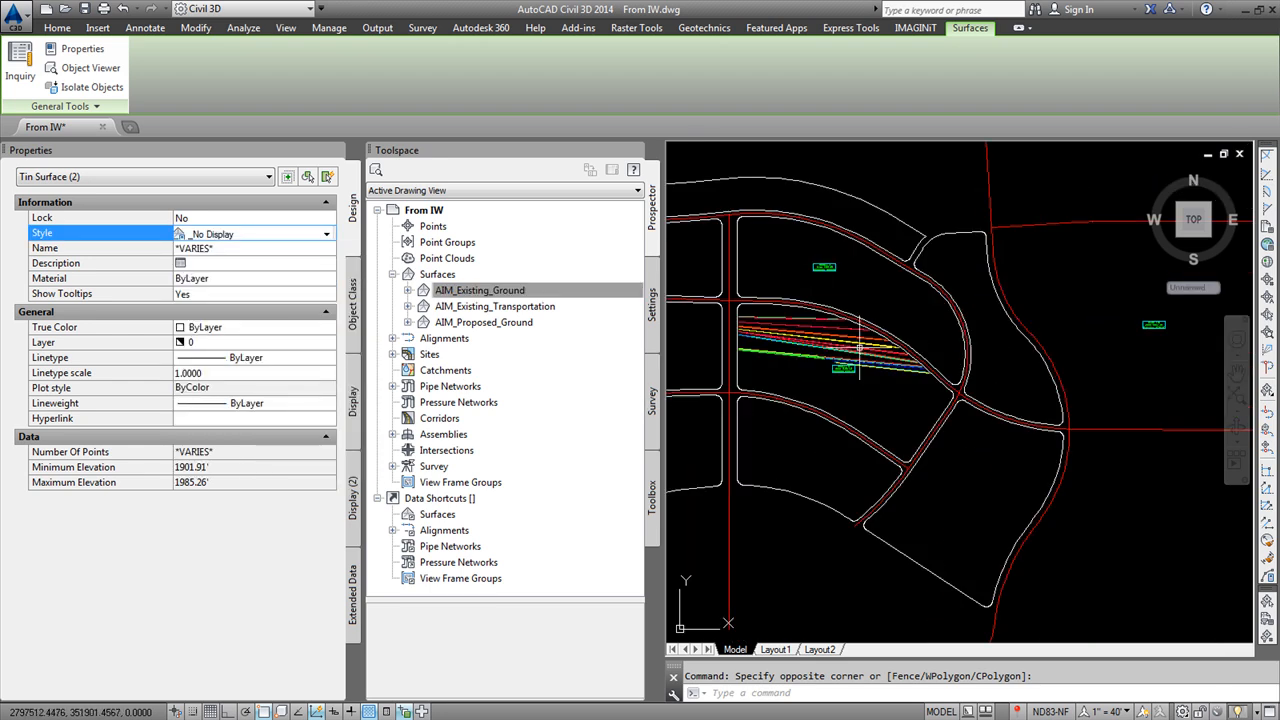
pyautogui.click(683, 316)
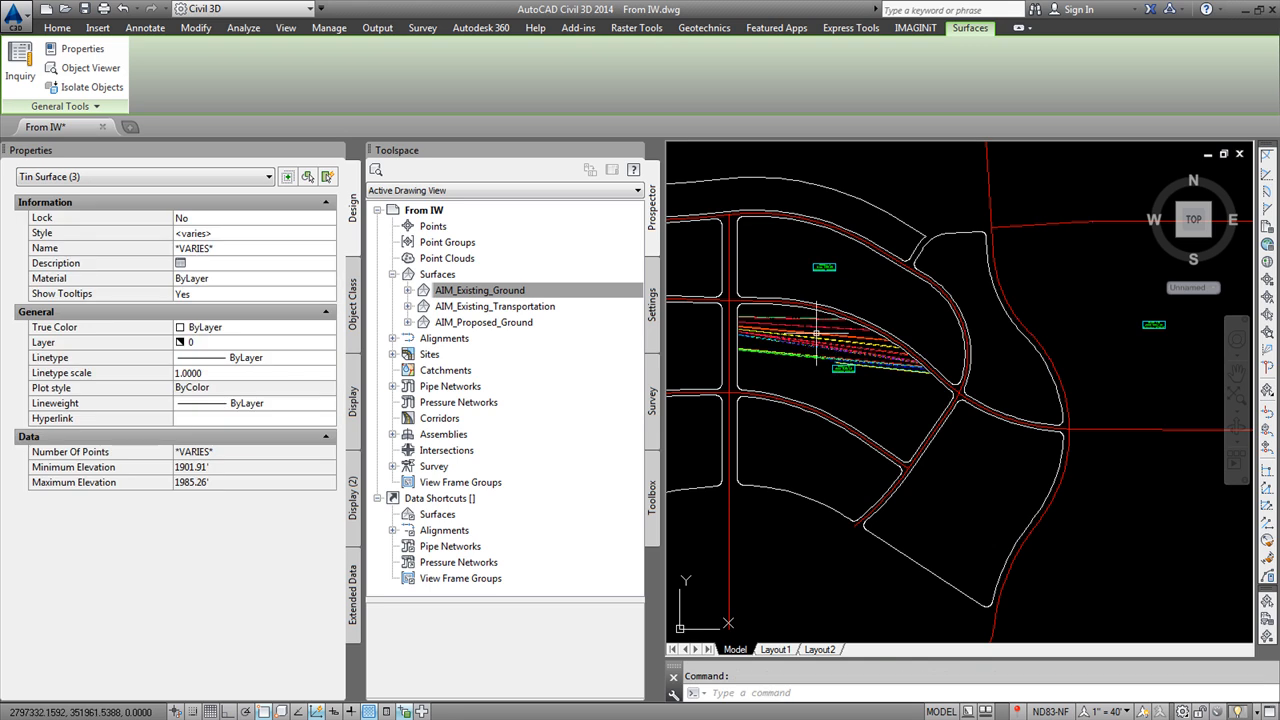
pyautogui.click(257, 233)
pyautogui.click(257, 233)
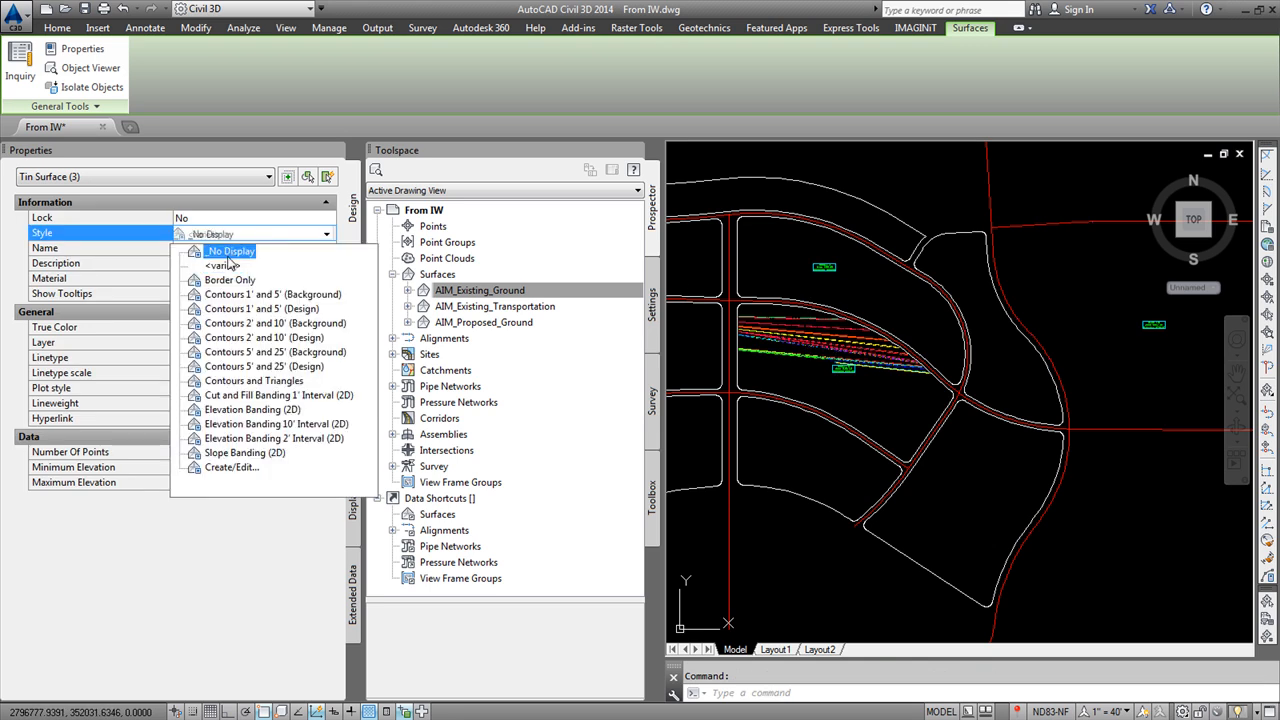
pyautogui.click(230, 251)
pyautogui.press('Escape')
# Select the curved THIRD street alignment and examine its geometry grips up close near the western end.
pyautogui.scroll(-3, 856, 360)
pyautogui.scroll(4, 856, 357)
pyautogui.scroll(4, 856, 357)
pyautogui.click(1085, 277)
pyautogui.scroll(-3, 817, 310)
pyautogui.moveTo(825, 330)
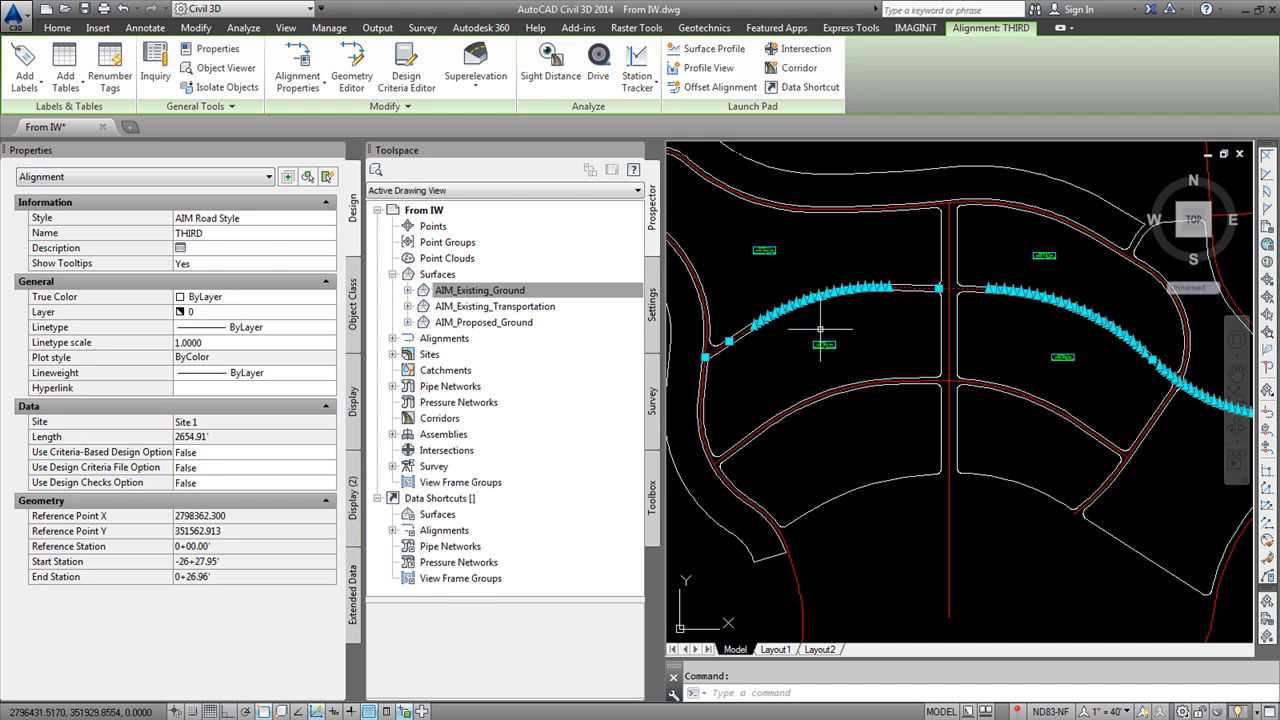
pyautogui.scroll(5, 757, 323)
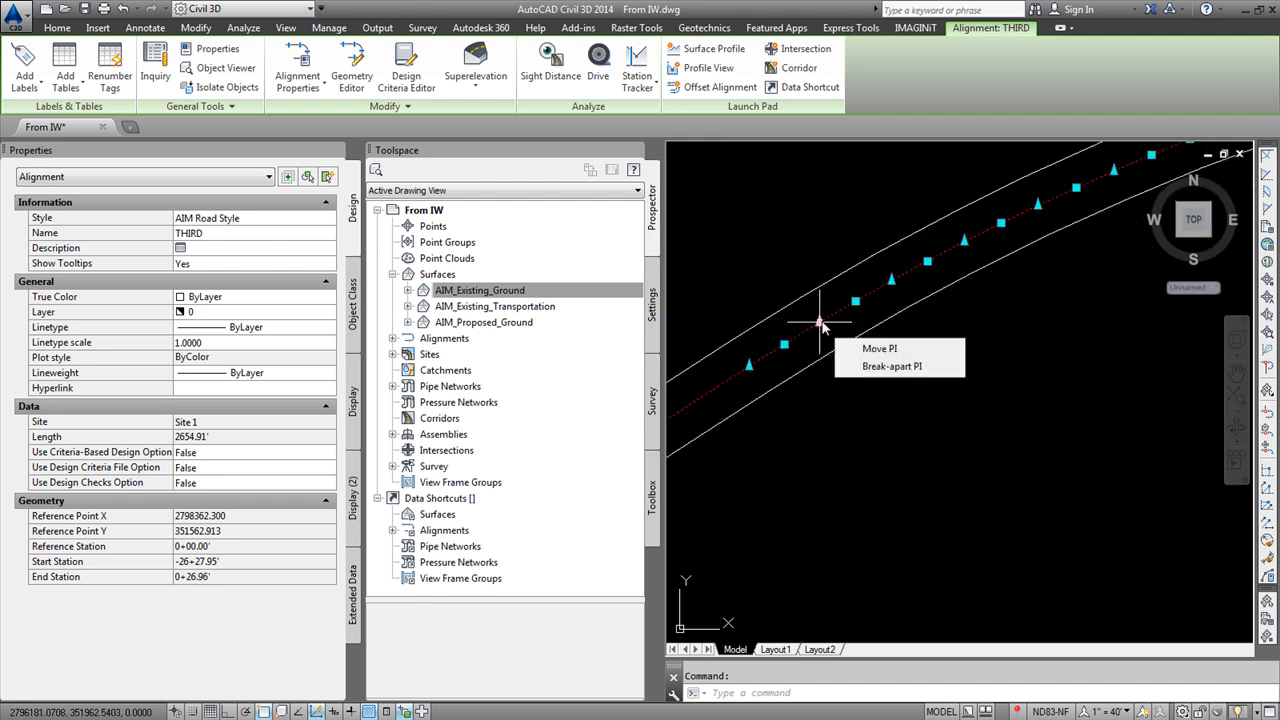
# Clear the THIRD alignment's selection and examine the street's station labels and the surrounding surface contours.
pyautogui.press('Escape')
pyautogui.scroll(-4, 900, 315)
pyautogui.scroll(2, 953, 295)
pyautogui.click(954, 290)
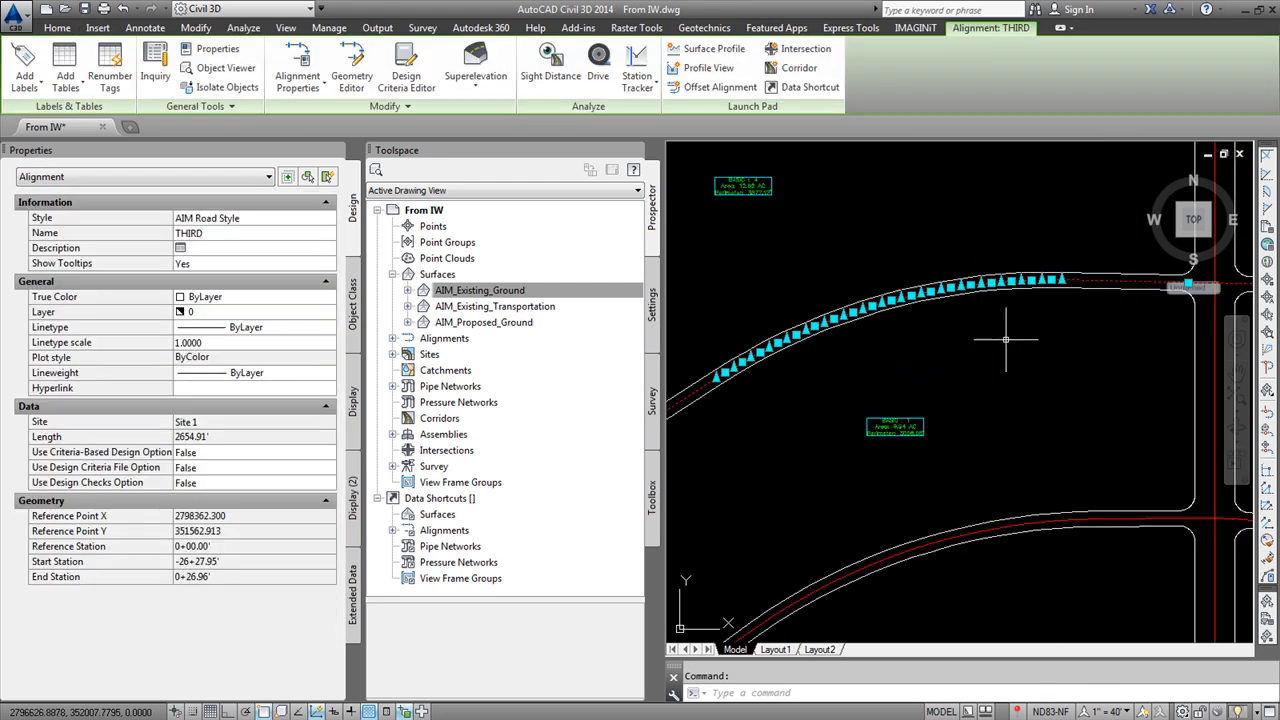
pyautogui.press('Escape')
pyautogui.scroll(-3, 880, 358)
pyautogui.scroll(2, 849, 338)
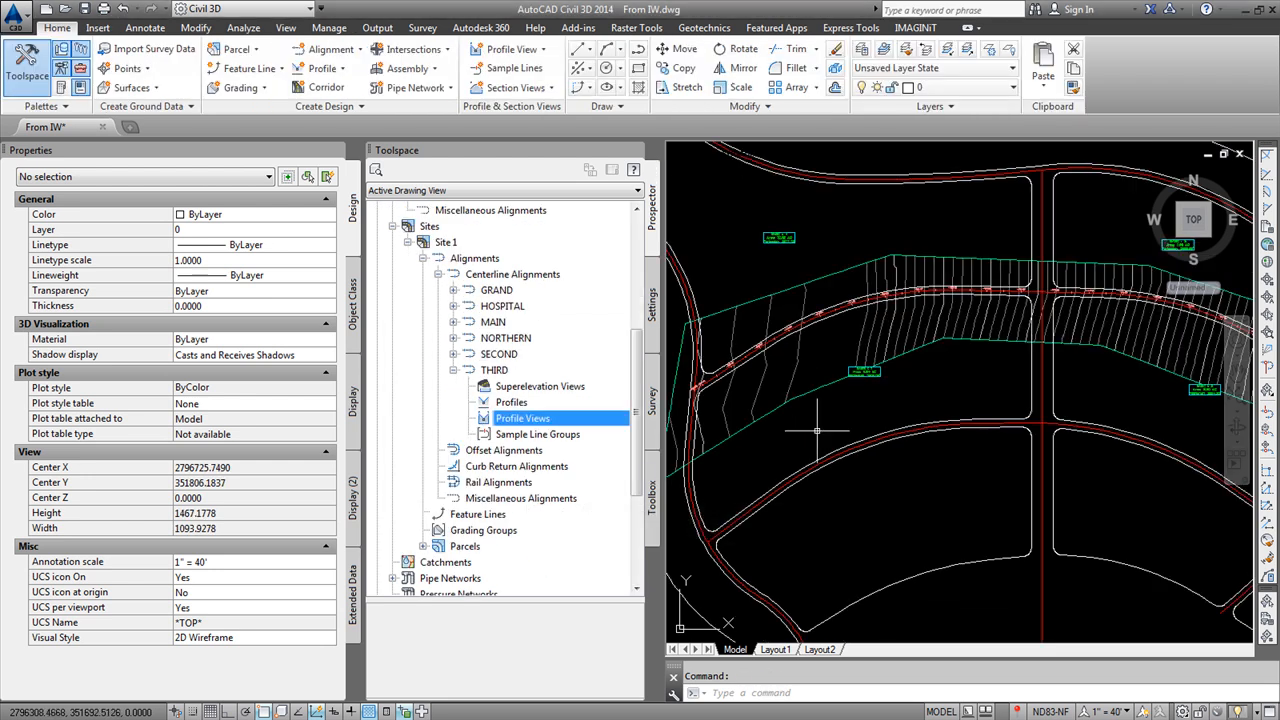
pyautogui.moveTo(843, 411)
pyautogui.scroll(-2, 743, 371)
pyautogui.scroll(10, 787, 341)
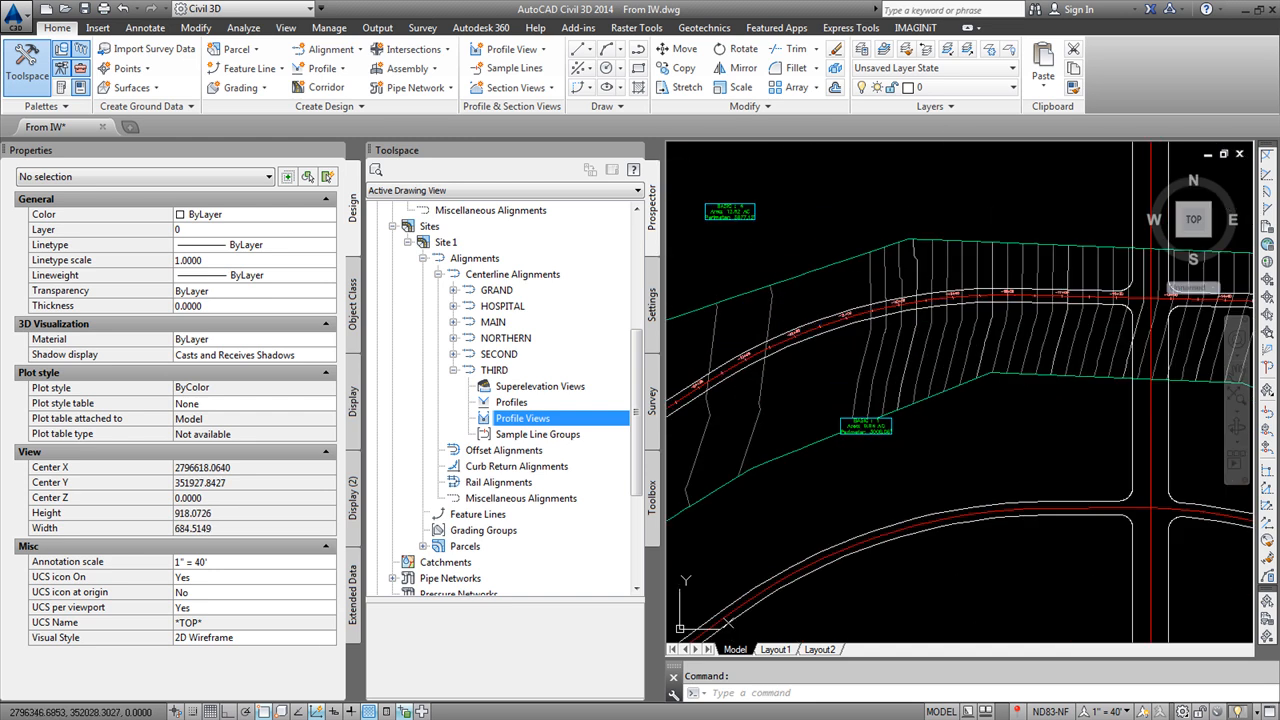
# Create an AIM_Existing_Ground surface profile for the THIRD alignment and place its profile view in the empty area north-east of the streets.
pyautogui.scroll(-2, 806, 283)
pyautogui.click(759, 318)
pyautogui.click(731, 344)
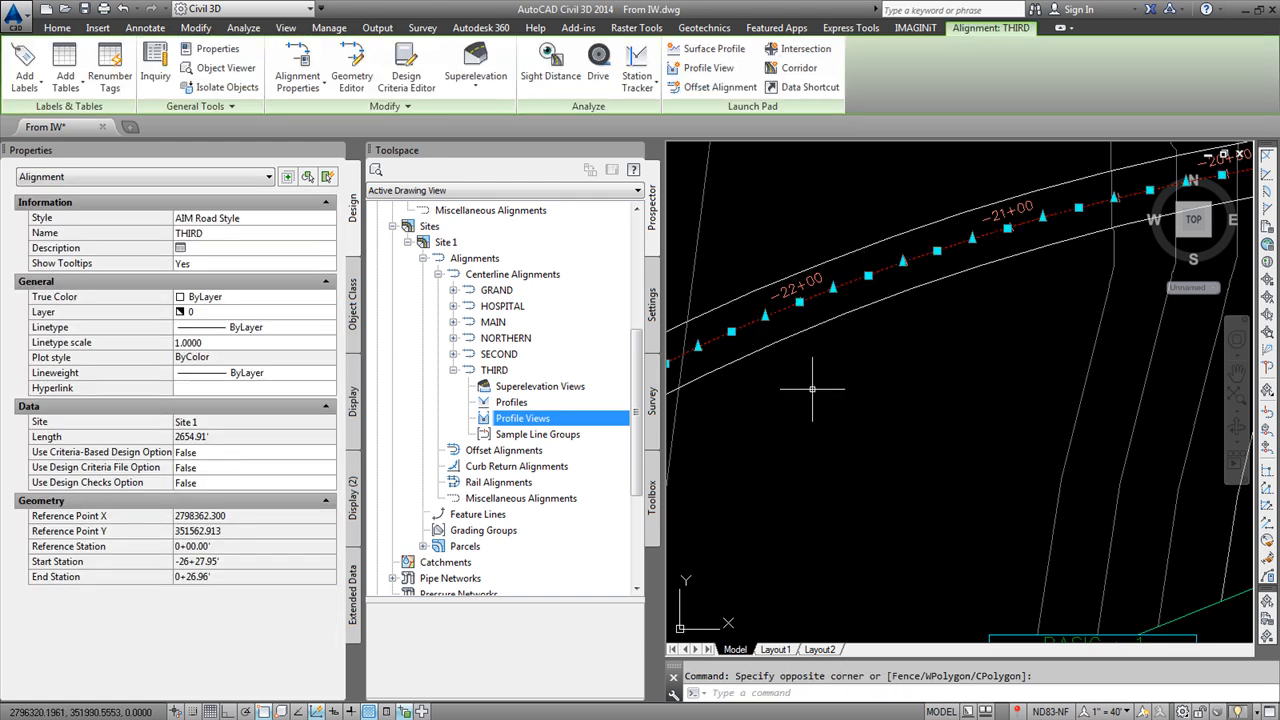
pyautogui.scroll(-8, 873, 372)
pyautogui.scroll(12, 1004, 350)
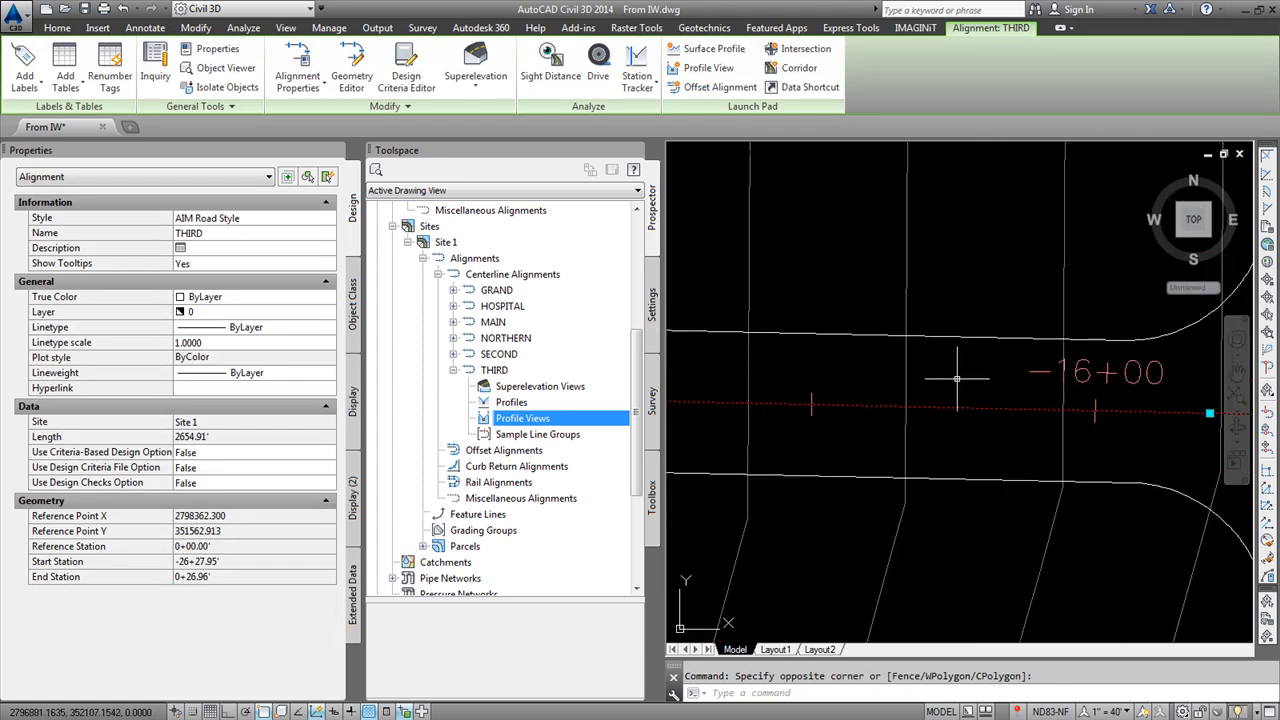
pyautogui.scroll(-5, 730, 440)
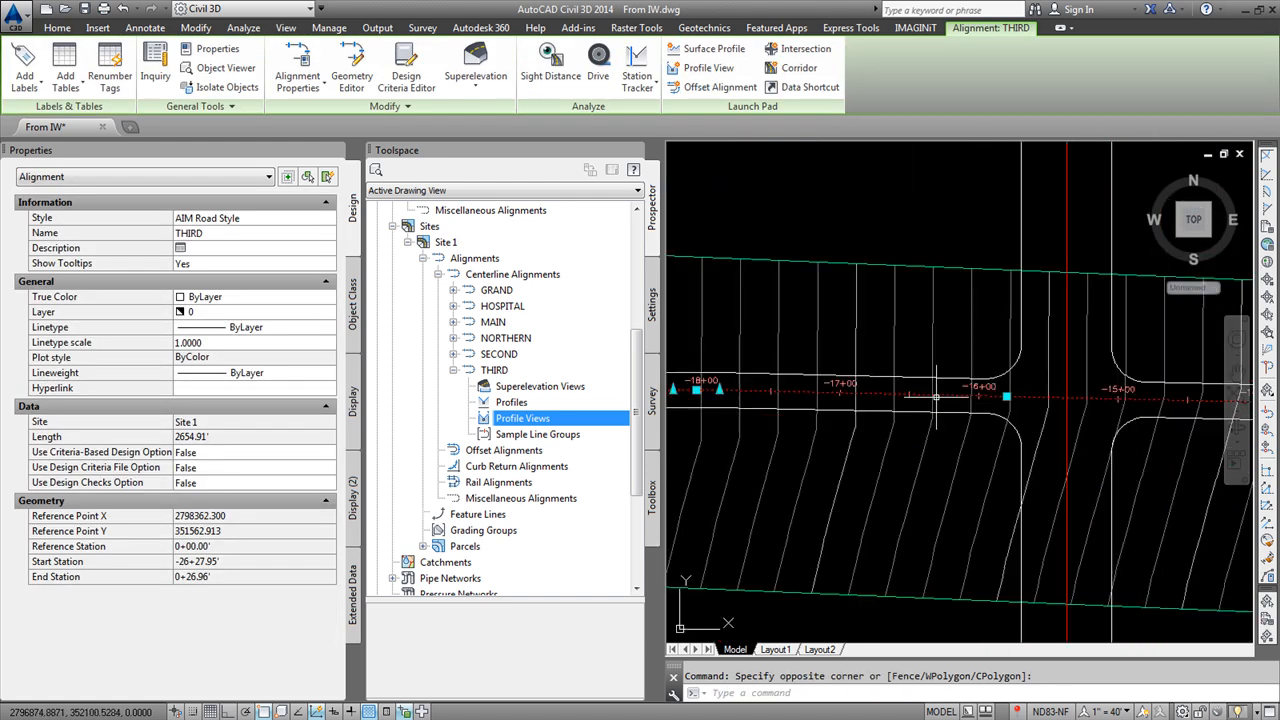
pyautogui.click(702, 49)
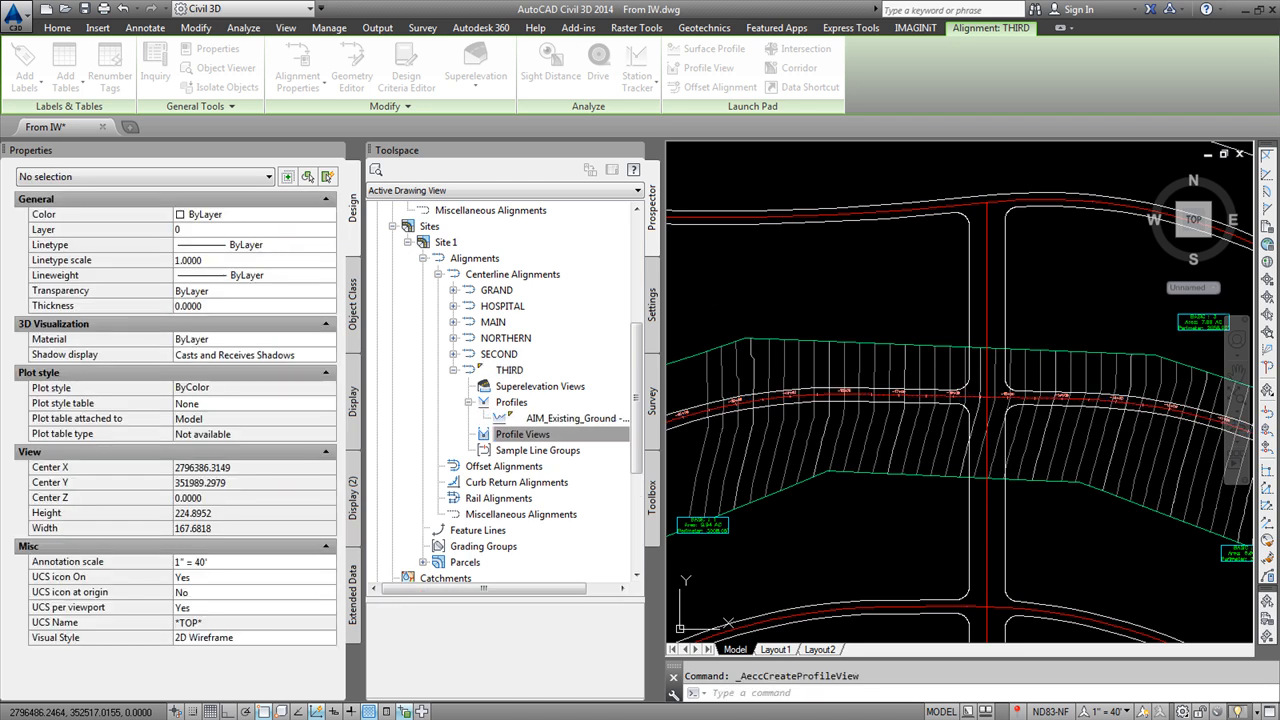
pyautogui.scroll(-5, 919, 369)
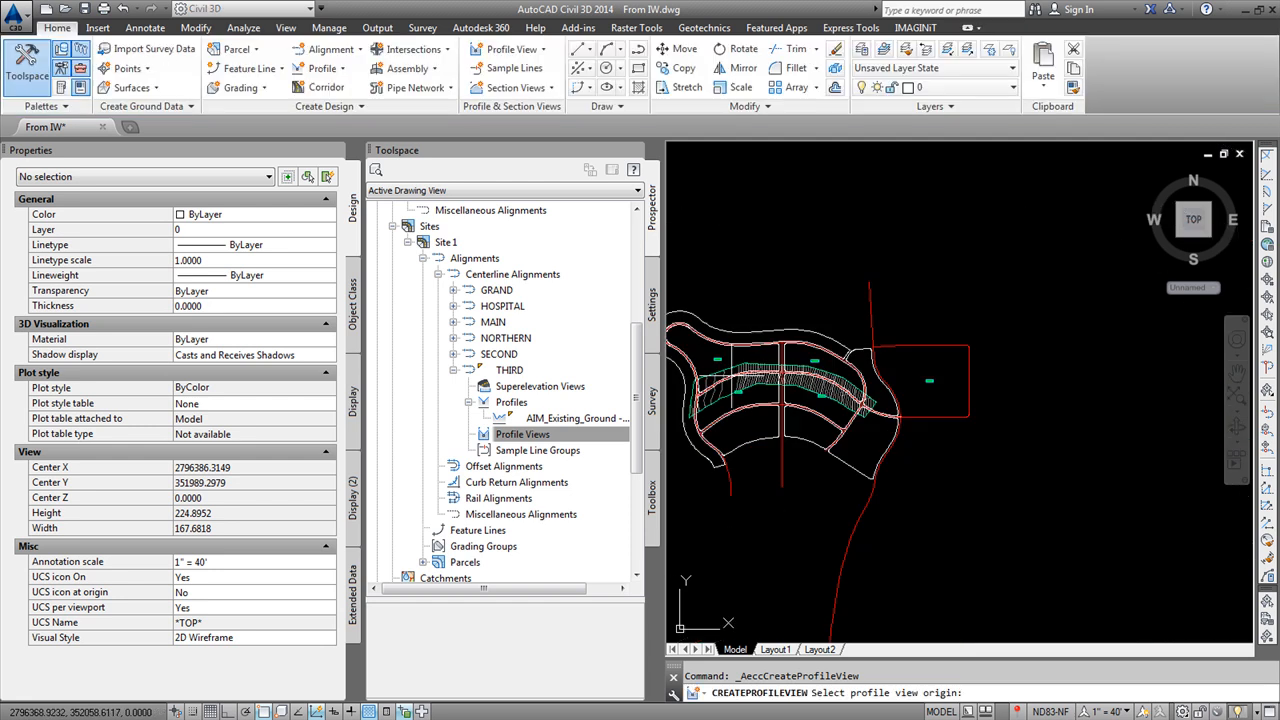
pyautogui.click(937, 343)
pyautogui.scroll(4, 1033, 322)
pyautogui.scroll(-4, 966, 300)
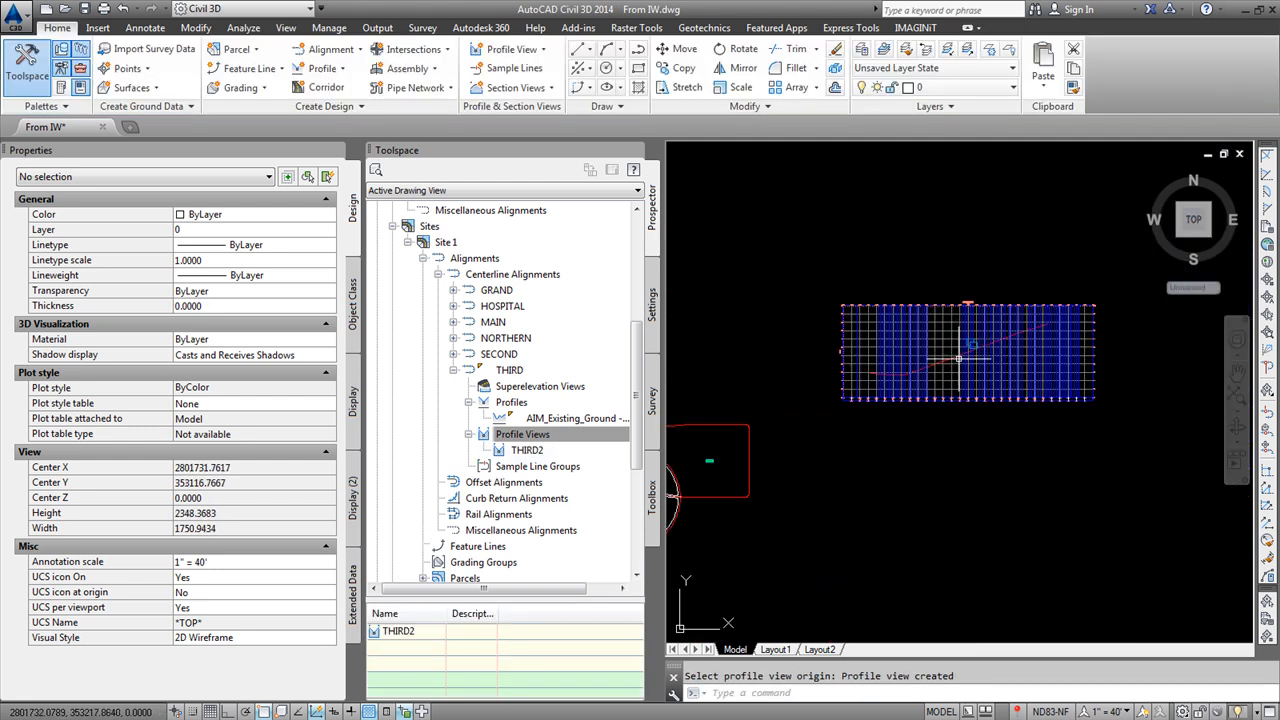
pyautogui.scroll(3, 849, 432)
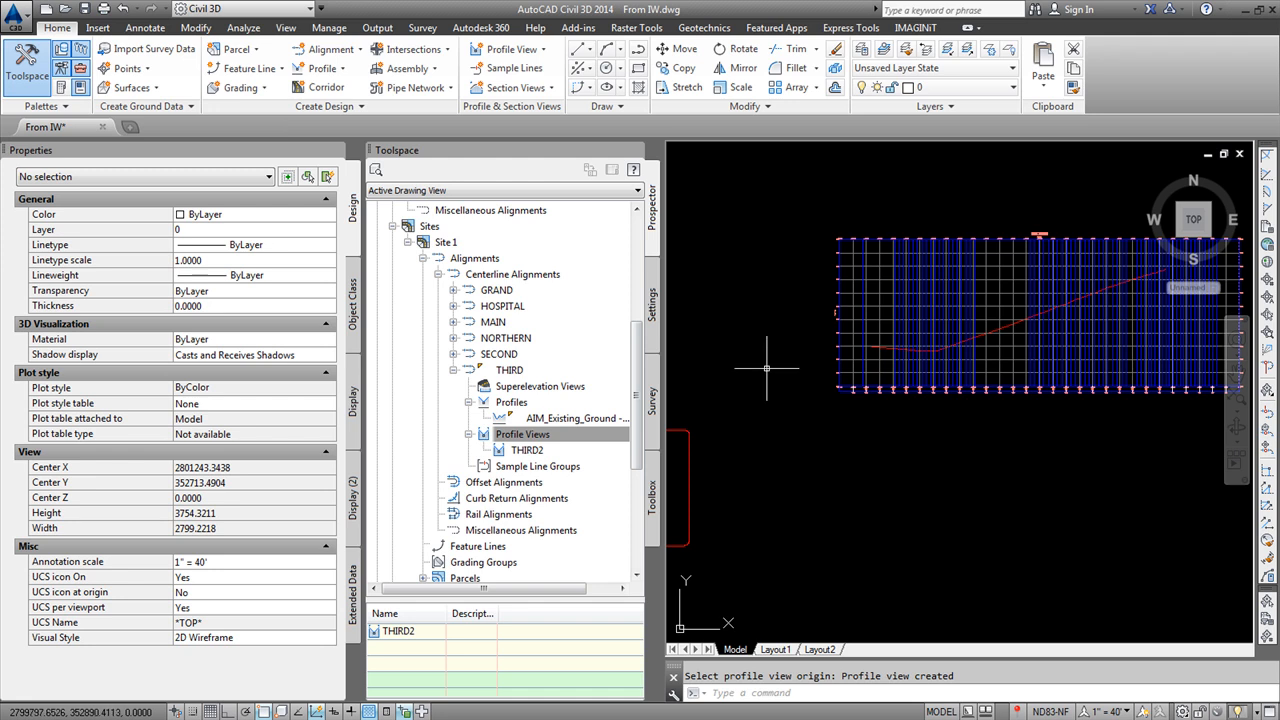
# Place a Basic Assembly from the common imperial assemblies in the empty area below the profile view.
pyautogui.click(424, 70)
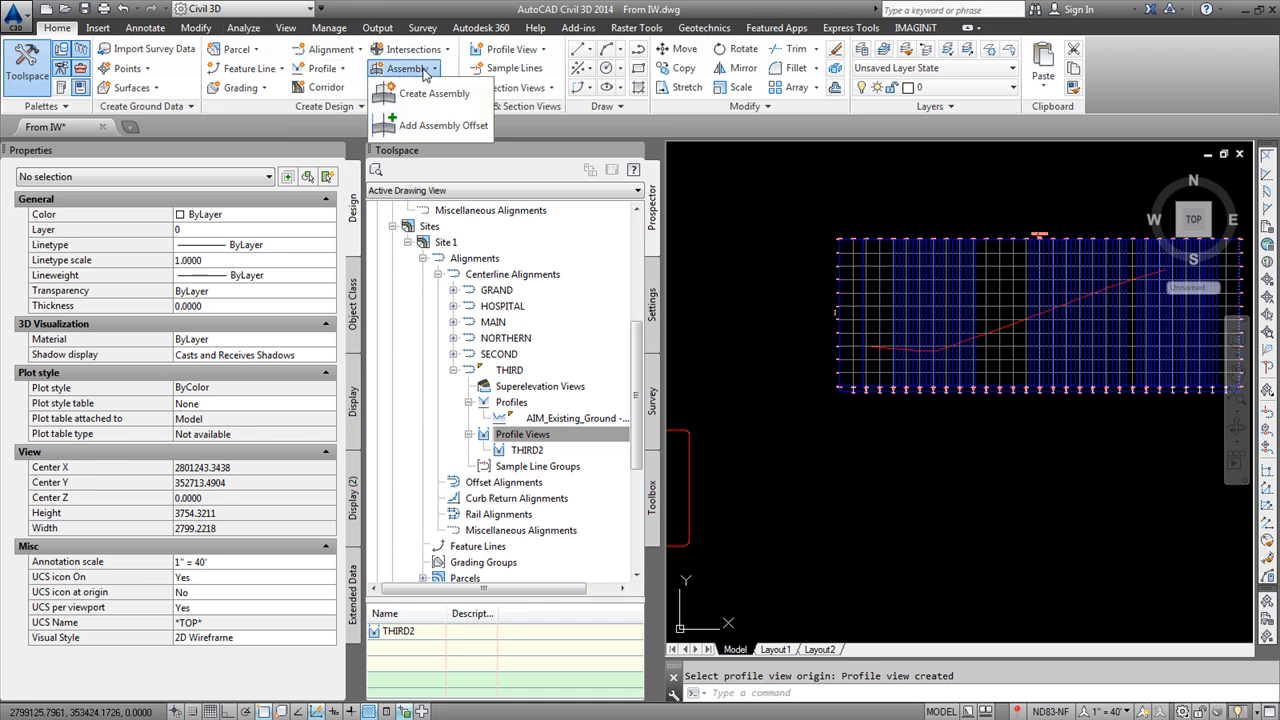
pyautogui.click(394, 3)
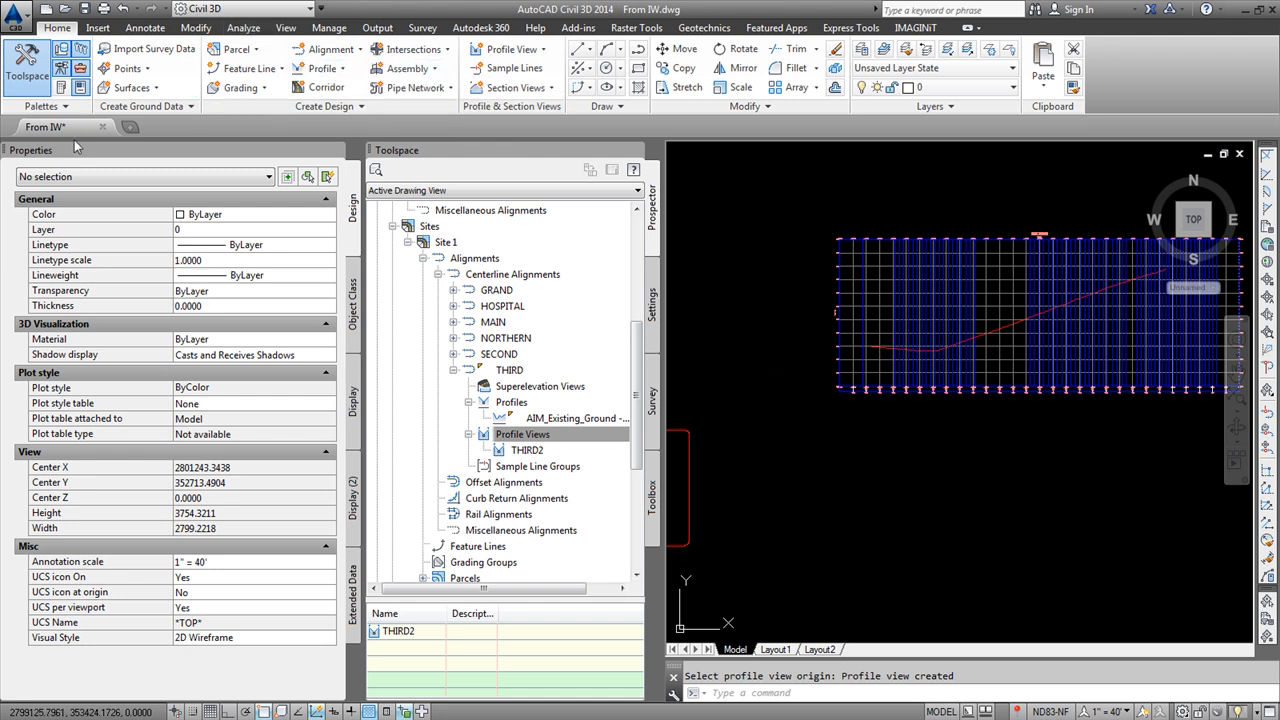
pyautogui.click(61, 88)
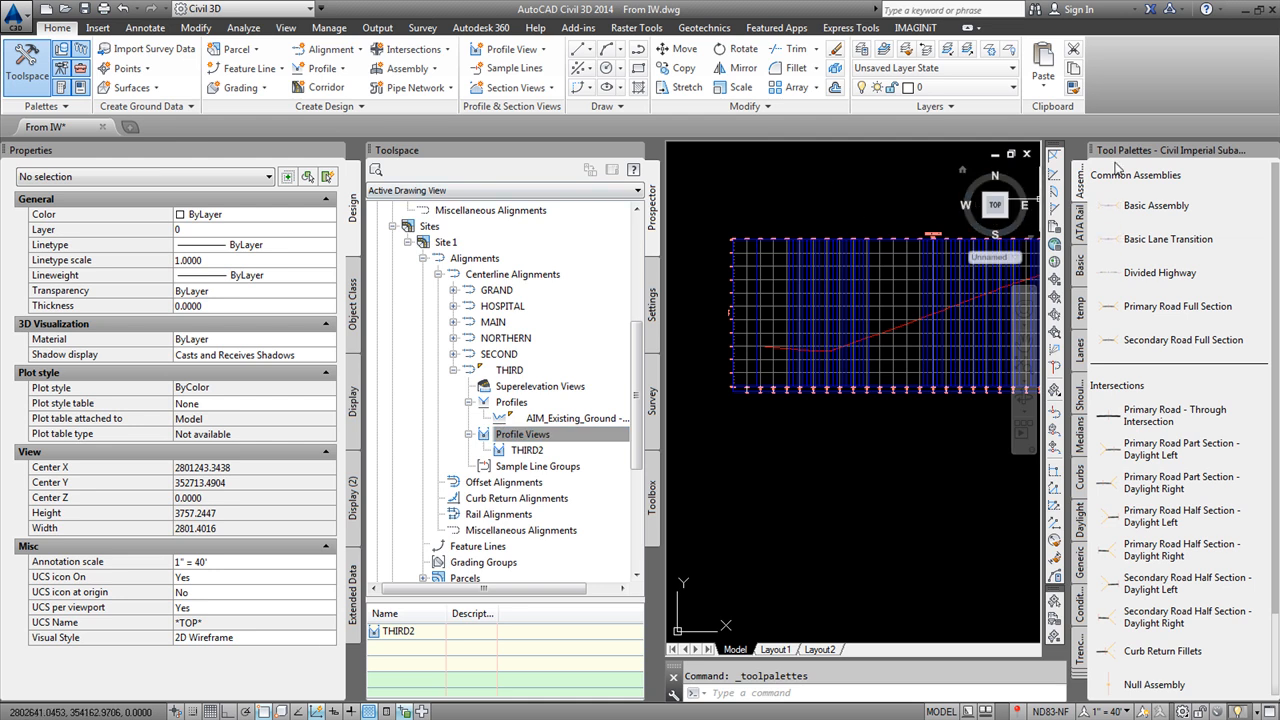
pyautogui.click(1156, 205)
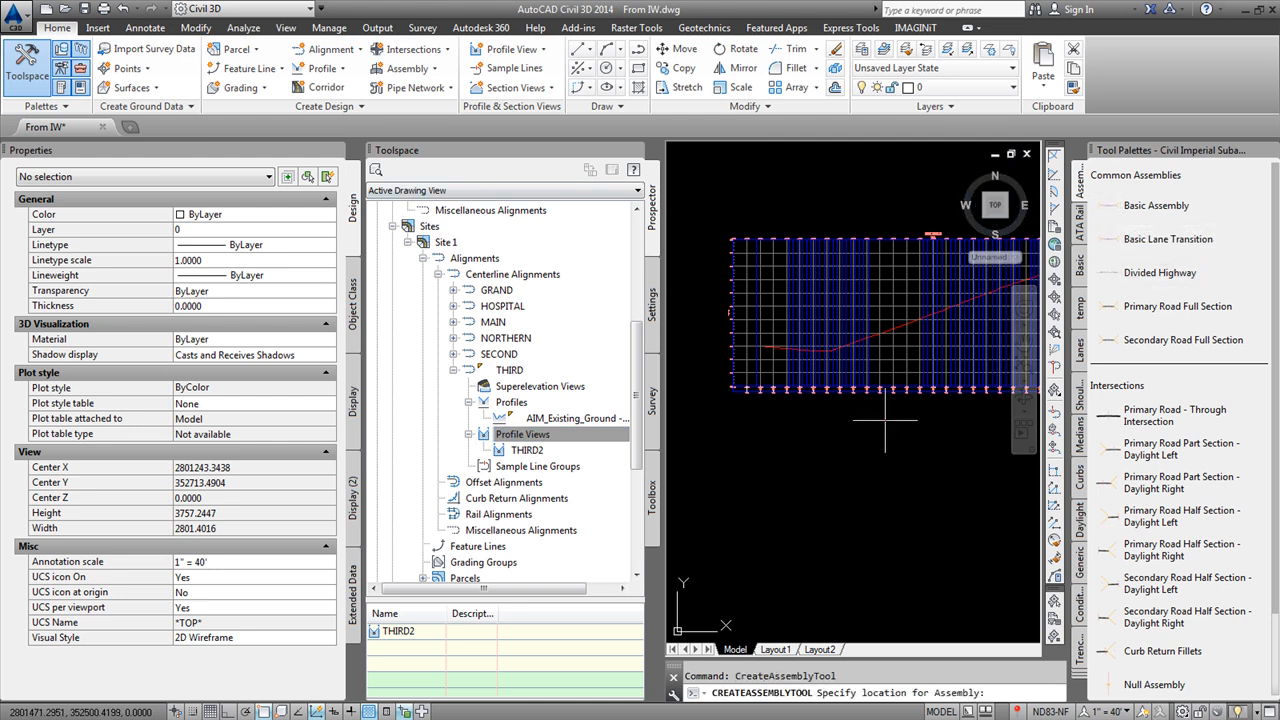
pyautogui.scroll(-3, 835, 390)
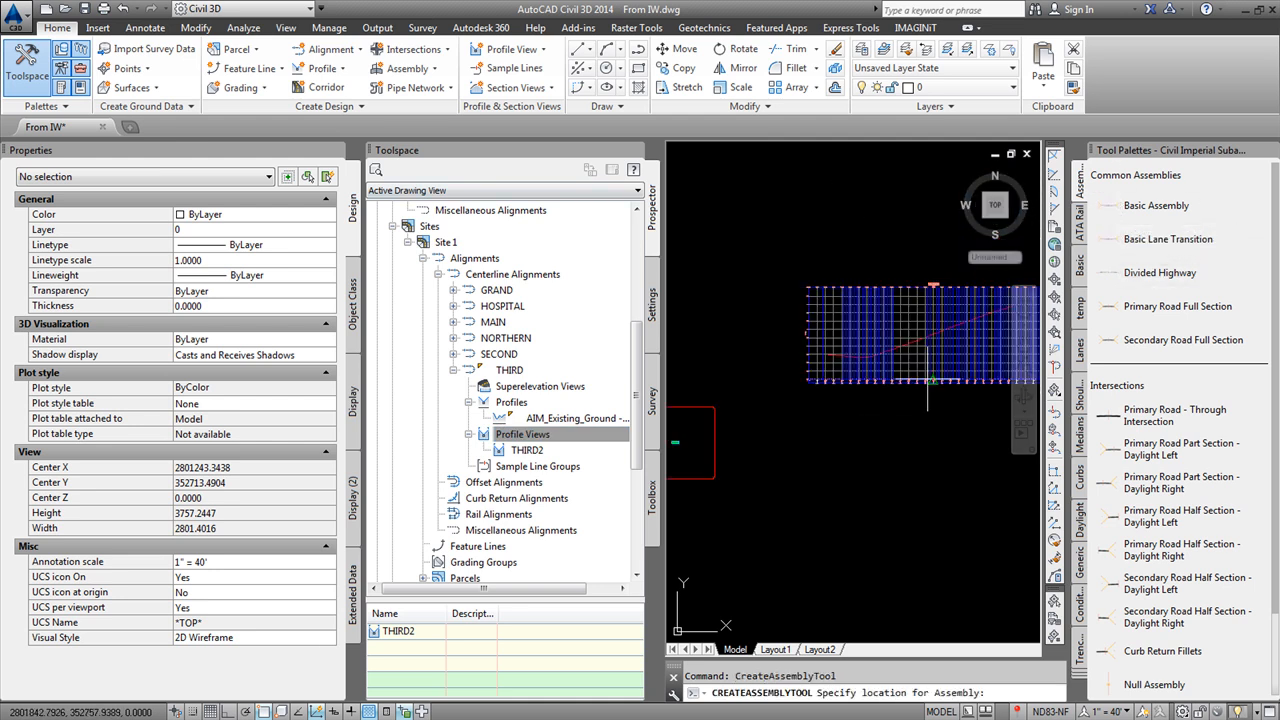
pyautogui.click(862, 485)
# Set up a corridor named Third Ave from the THIRD alignment, the AIM_Existing_Ground surface profile and the Basic Assembly.
pyautogui.scroll(-12, 931, 433)
pyautogui.scroll(7, 802, 463)
pyautogui.scroll(4, 822, 438)
pyautogui.scroll(2, 815, 436)
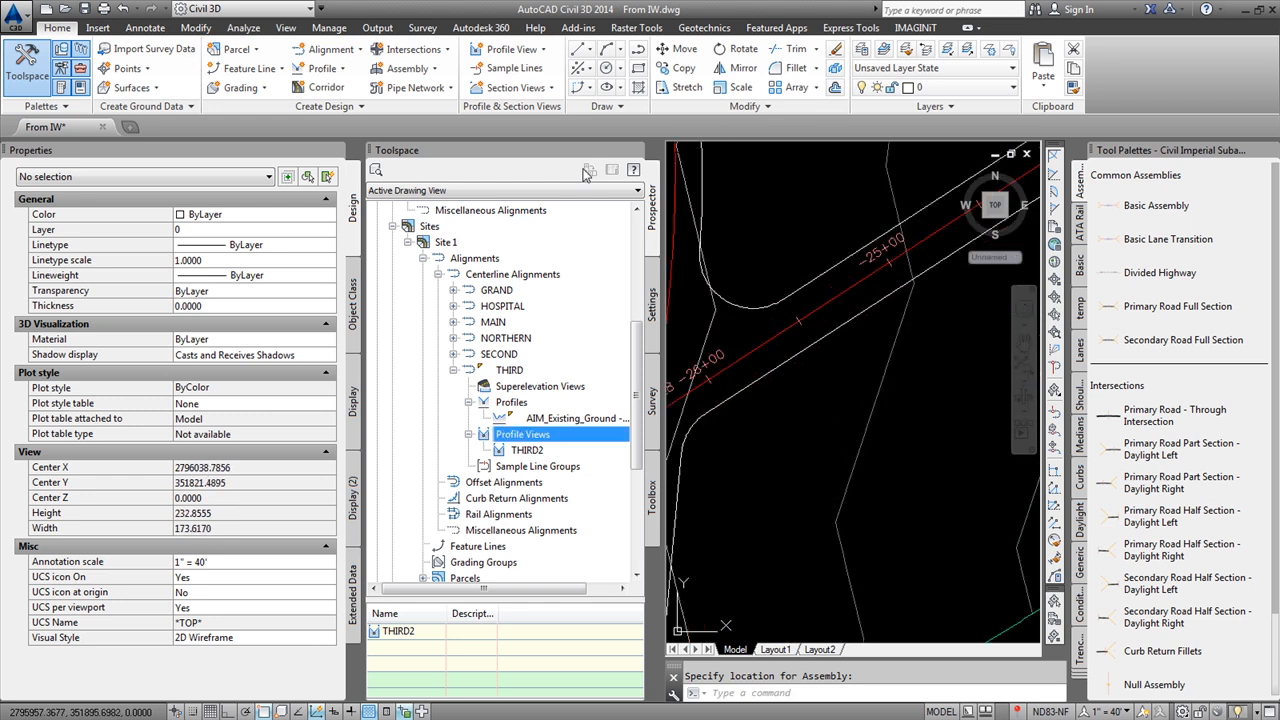
pyautogui.click(324, 88)
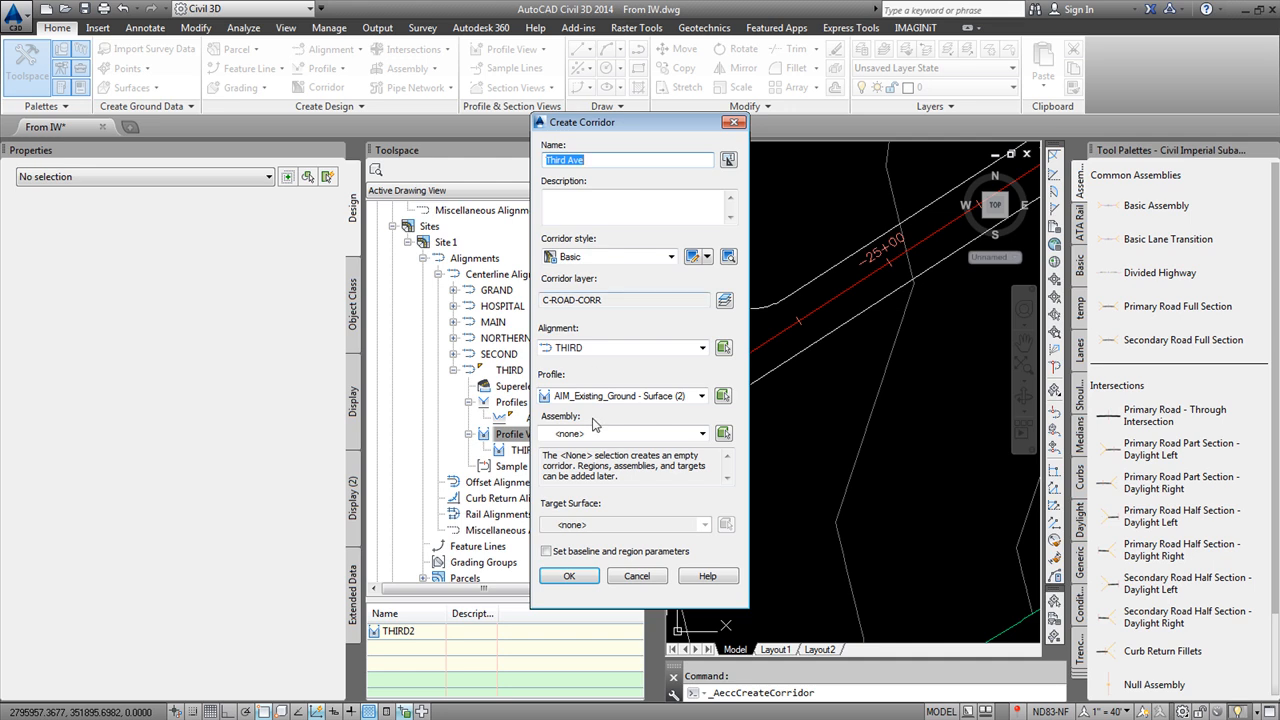
pyautogui.click(596, 400)
pyautogui.click(600, 437)
pyautogui.click(578, 456)
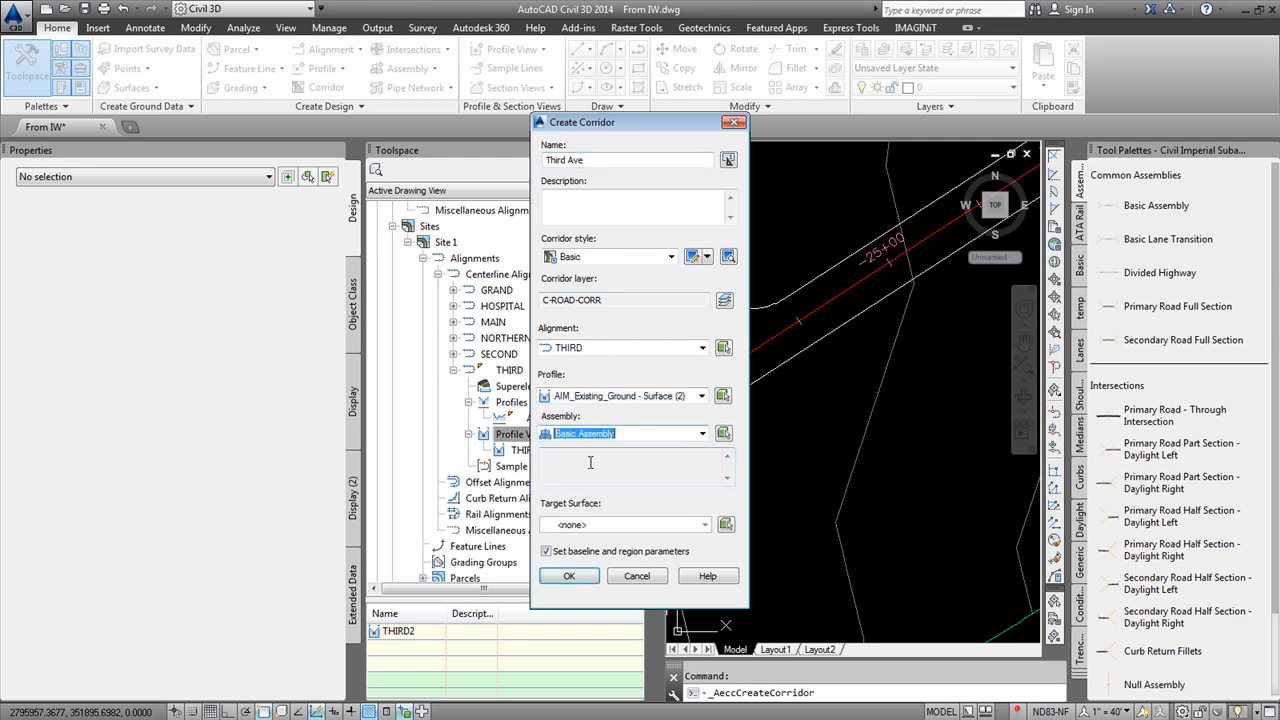
# Set the corridor's target surface to AIM_Existing_Ground and build it with the default baseline and region parameters.
pyautogui.click(616, 529)
pyautogui.click(620, 543)
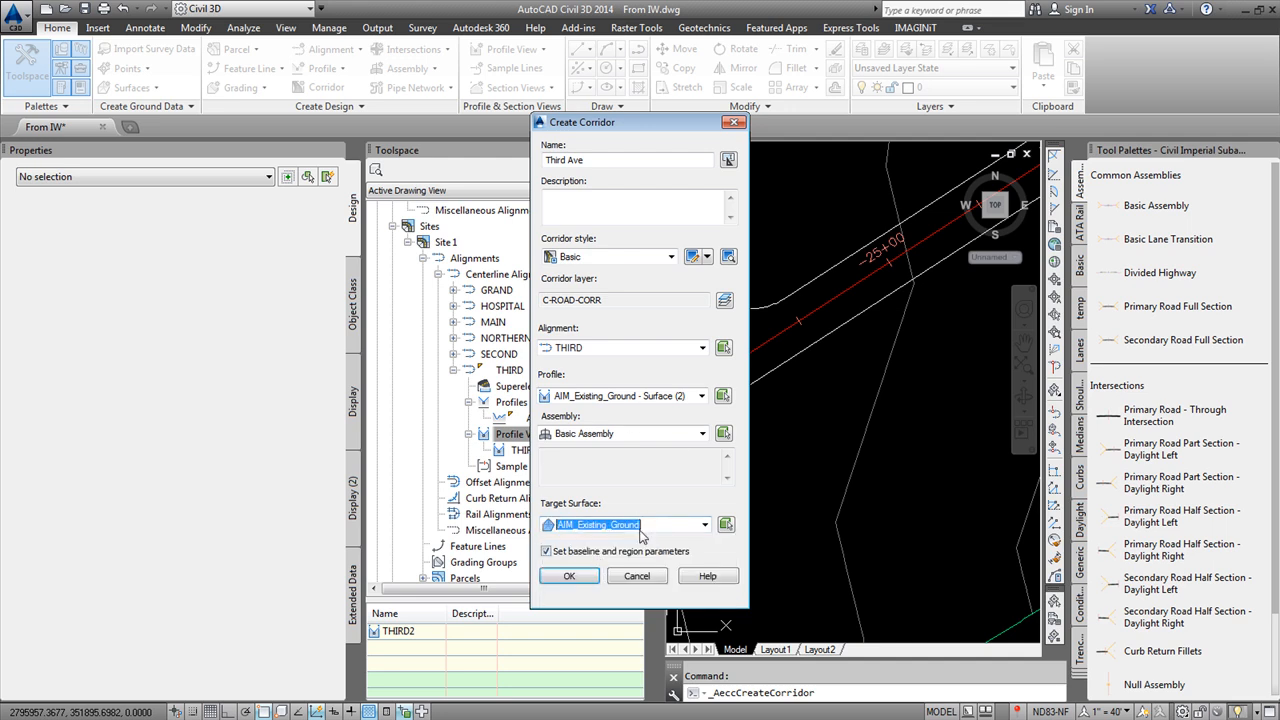
pyautogui.click(568, 577)
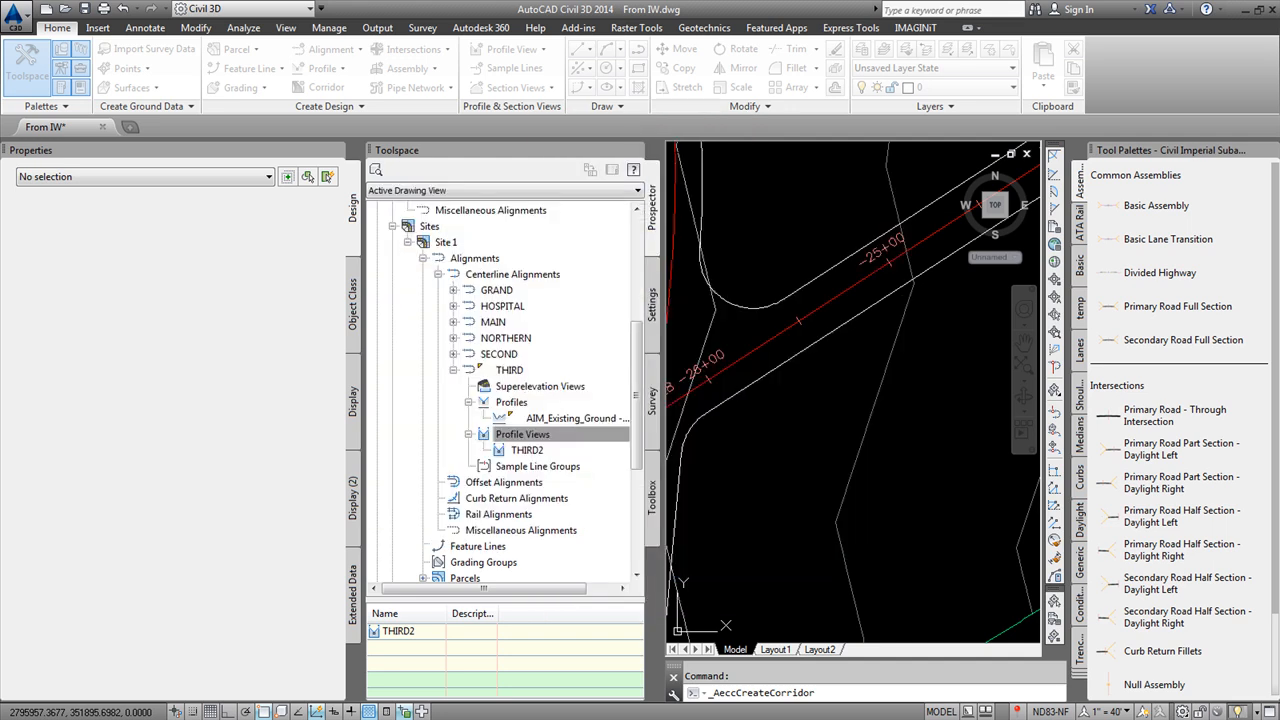
pyautogui.moveTo(458, 173); pyautogui.dragTo(788, 187)
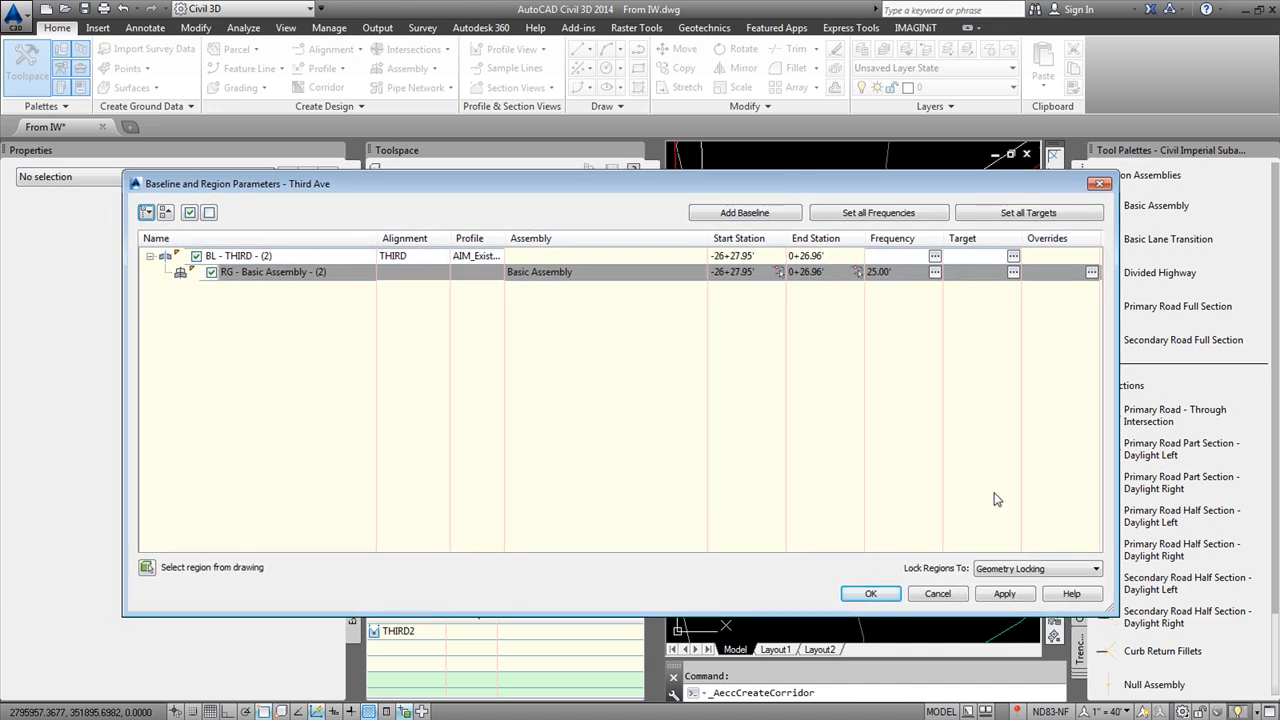
pyautogui.click(870, 594)
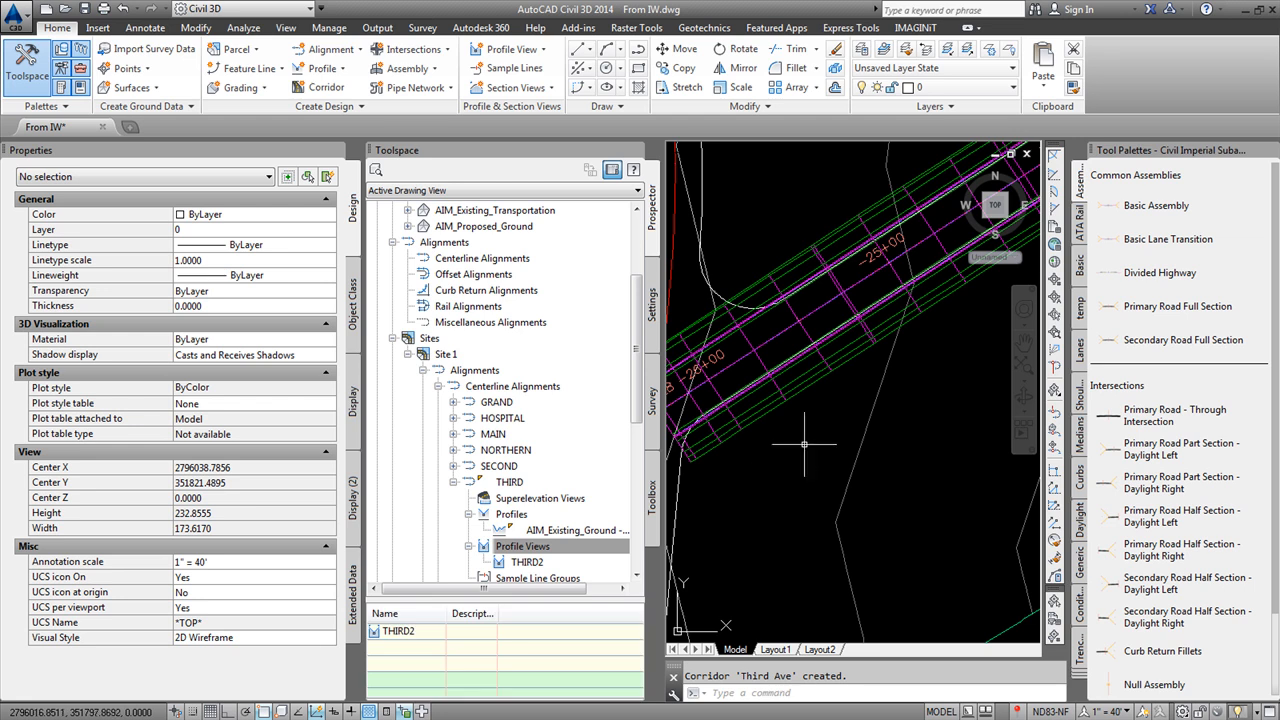
# Pull the Third Ave corridor's eastern end back to the street intersection just west of station -4+00.
pyautogui.scroll(-10, 888, 408)
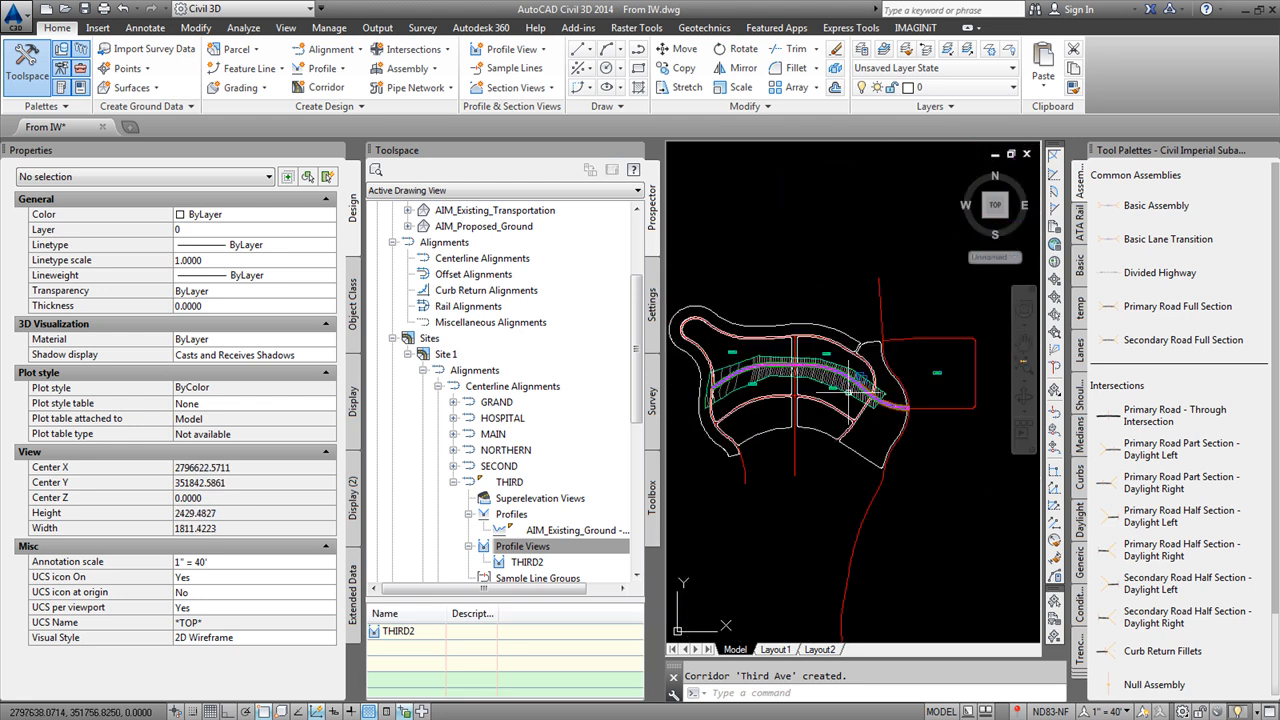
pyautogui.scroll(5, 888, 408)
pyautogui.click(890, 408)
pyautogui.scroll(-3, 900, 409)
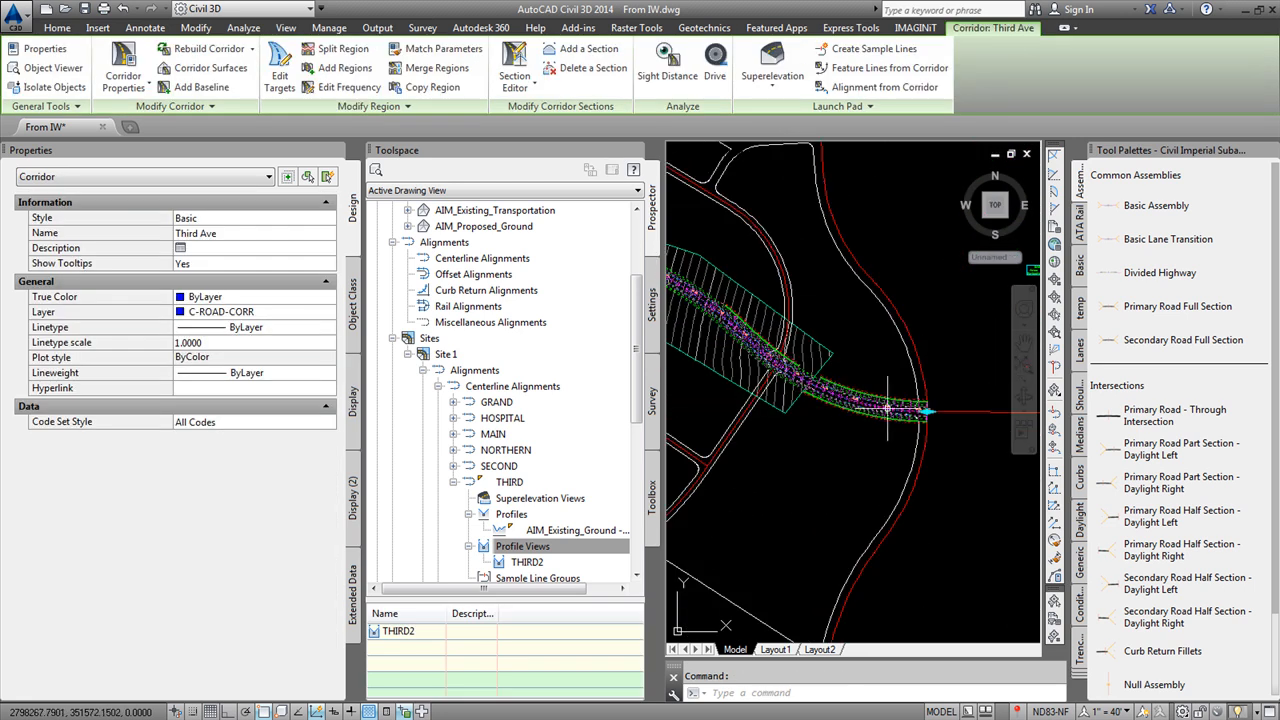
pyautogui.click(922, 411)
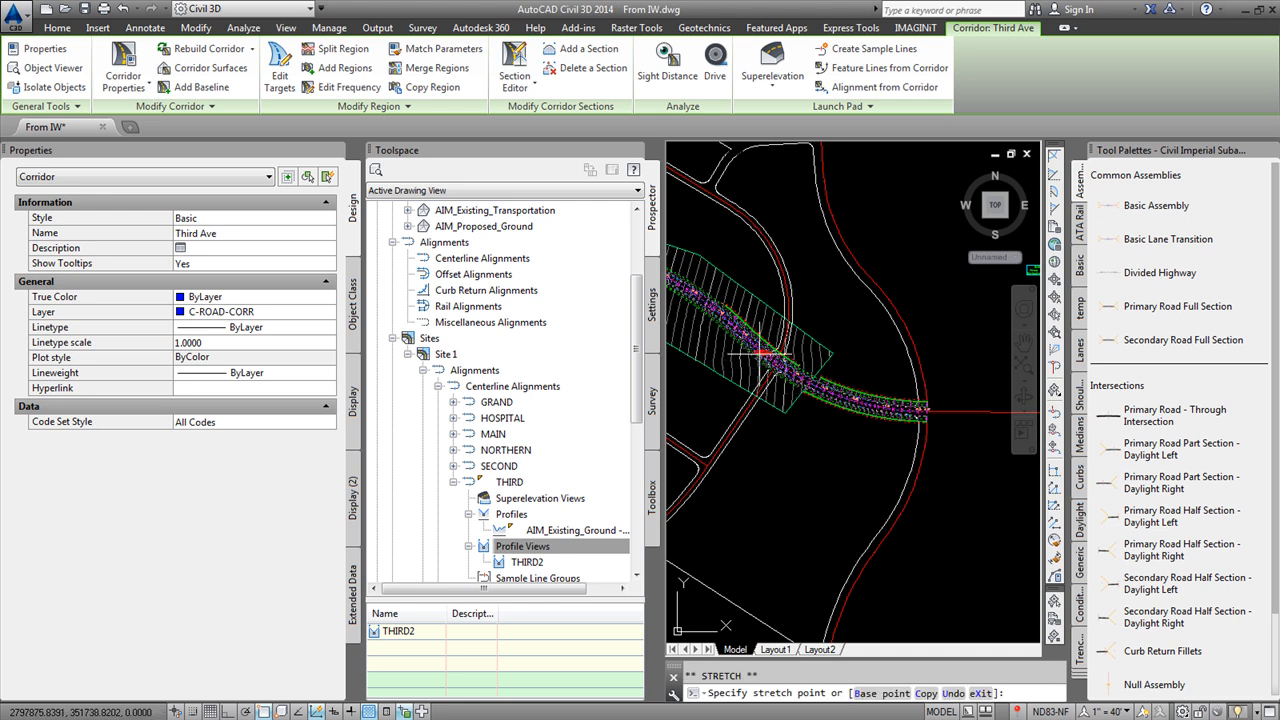
pyautogui.scroll(2, 774, 354)
pyautogui.scroll(3, 775, 354)
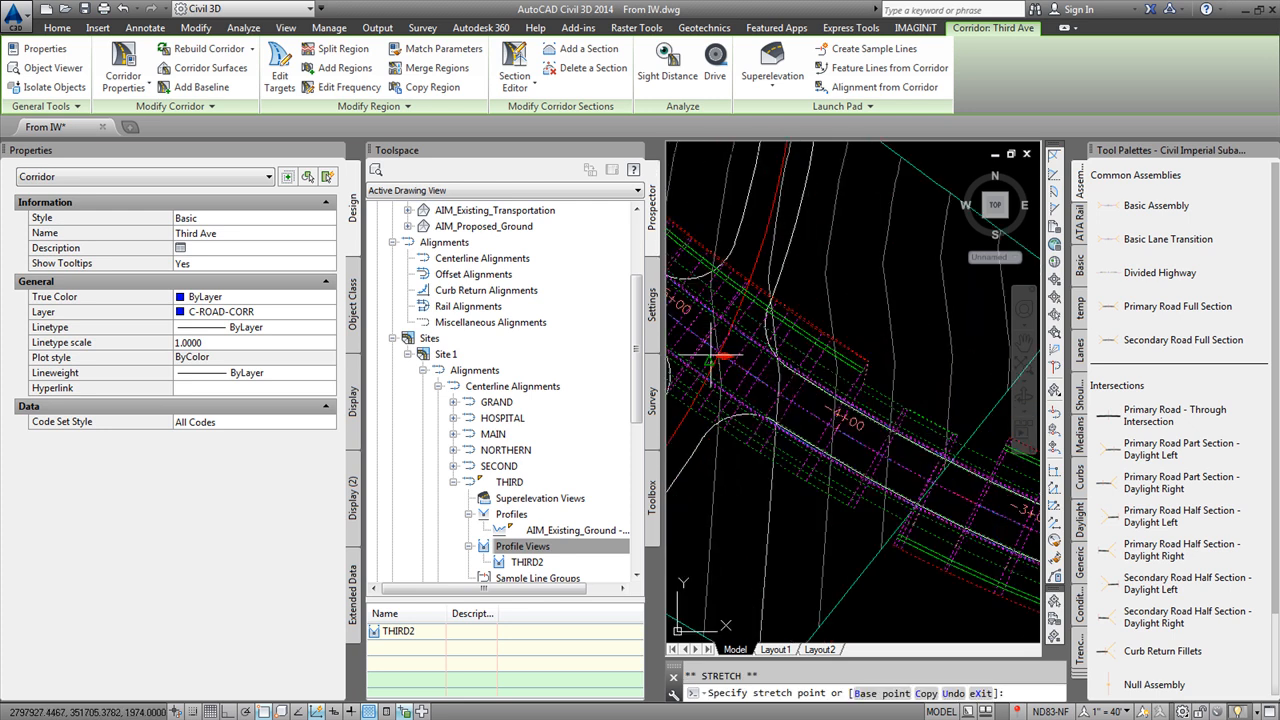
pyautogui.click(711, 346)
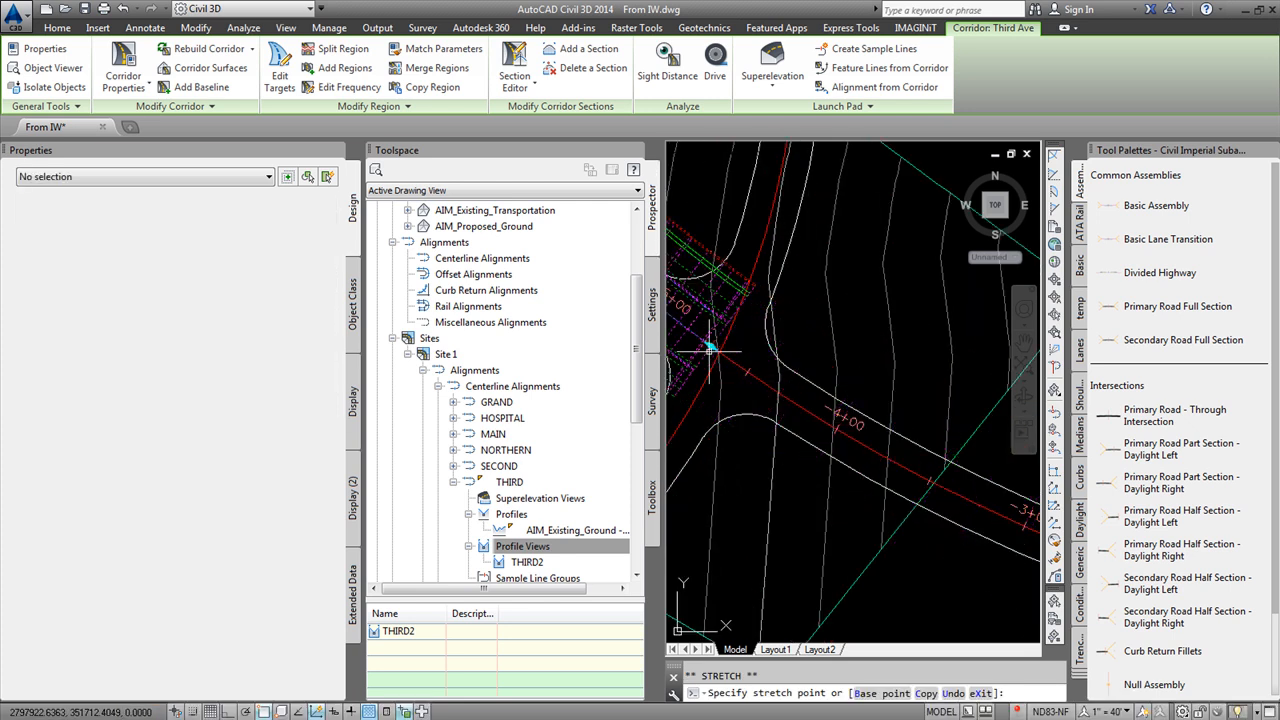
# View the Third Ave corridor in a maximized Object Viewer, tilt and zoom the 3D view, and close the viewer.
pyautogui.scroll(-3, 919, 407)
pyautogui.rightClick(767, 364)
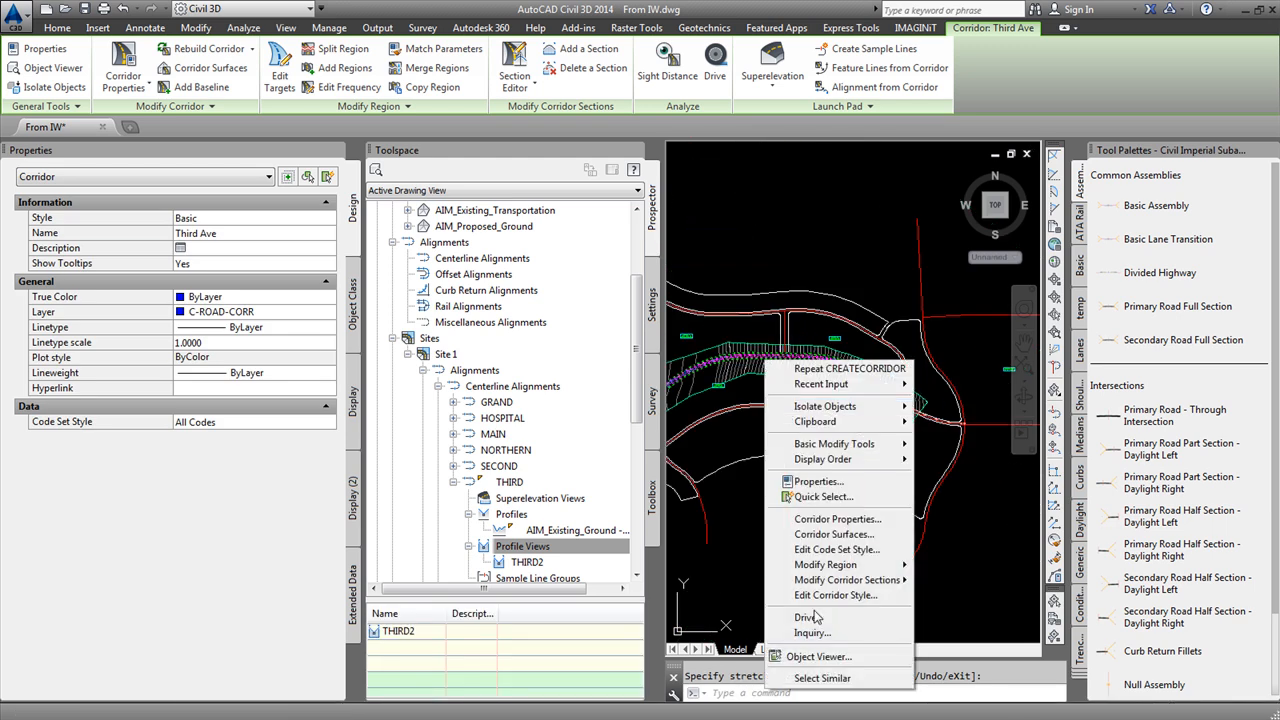
pyautogui.click(818, 657)
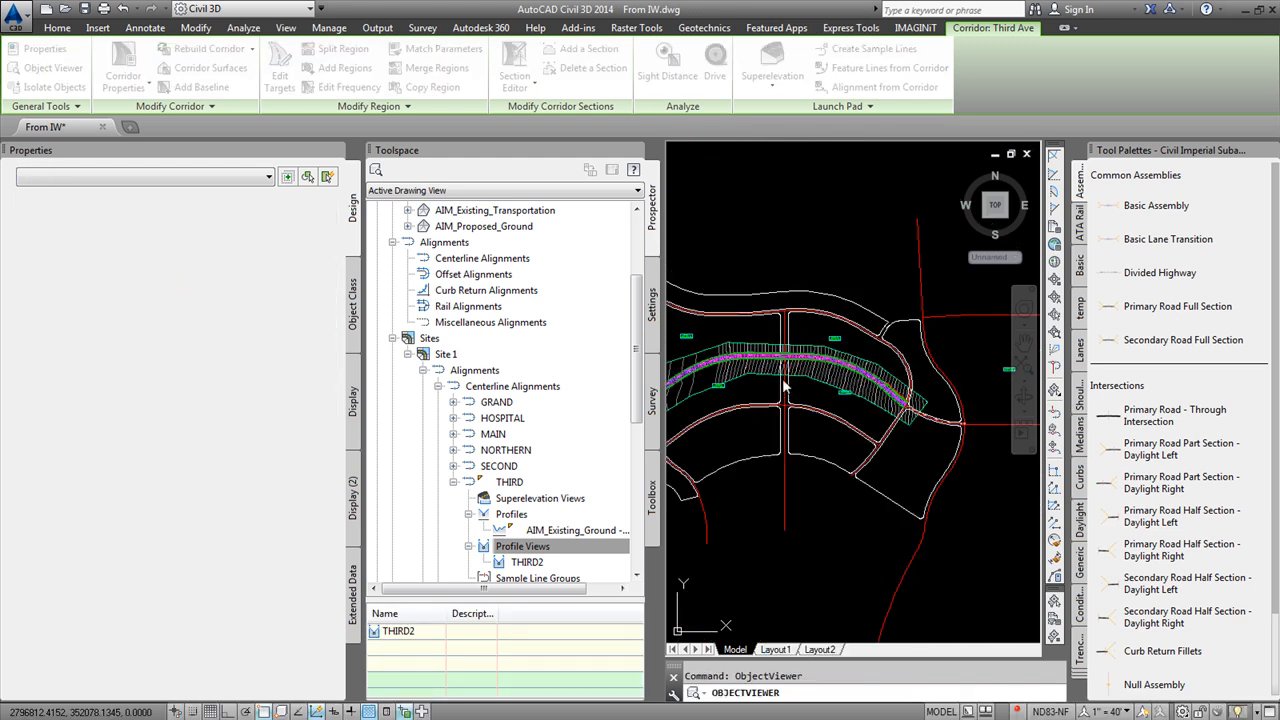
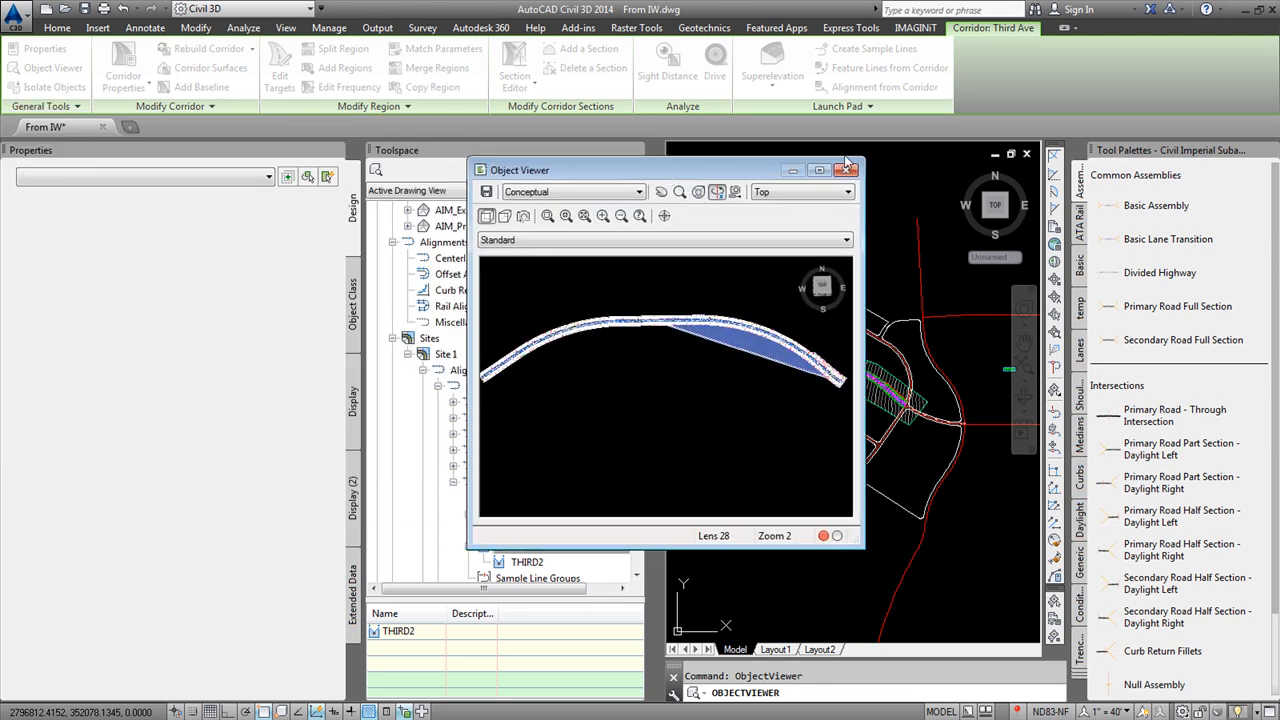
pyautogui.click(820, 171)
pyautogui.moveTo(689, 309)
pyautogui.mouseDown()
pyautogui.moveTo(649, 231)
pyautogui.moveTo(690, 285)
pyautogui.mouseUp()
pyautogui.scroll(-5, 750, 370)
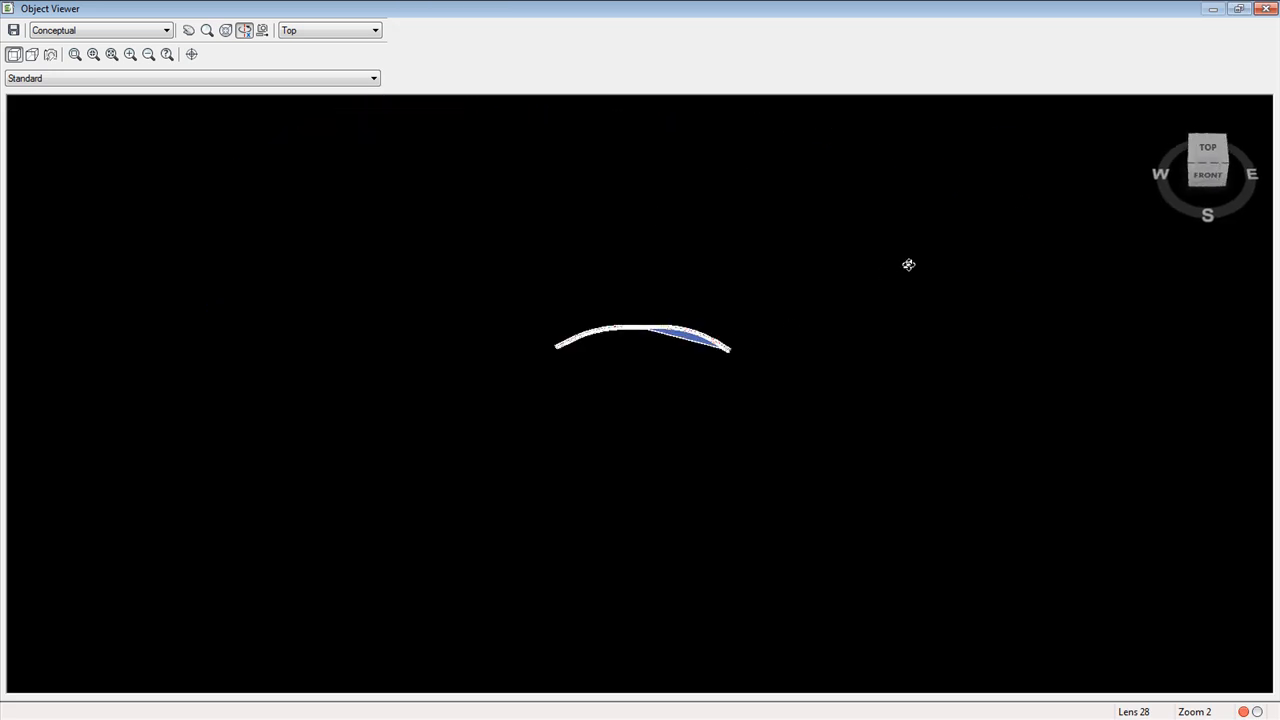
pyautogui.scroll(5, 645, 312)
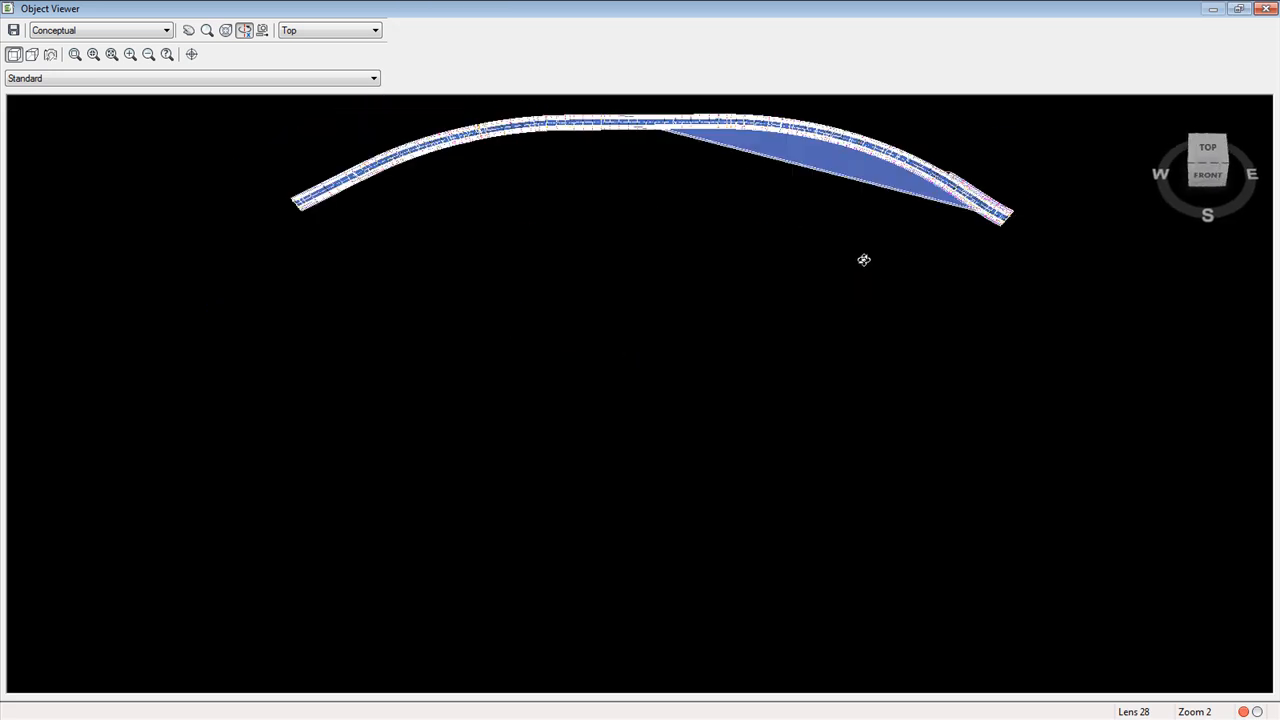
pyautogui.click(1266, 8)
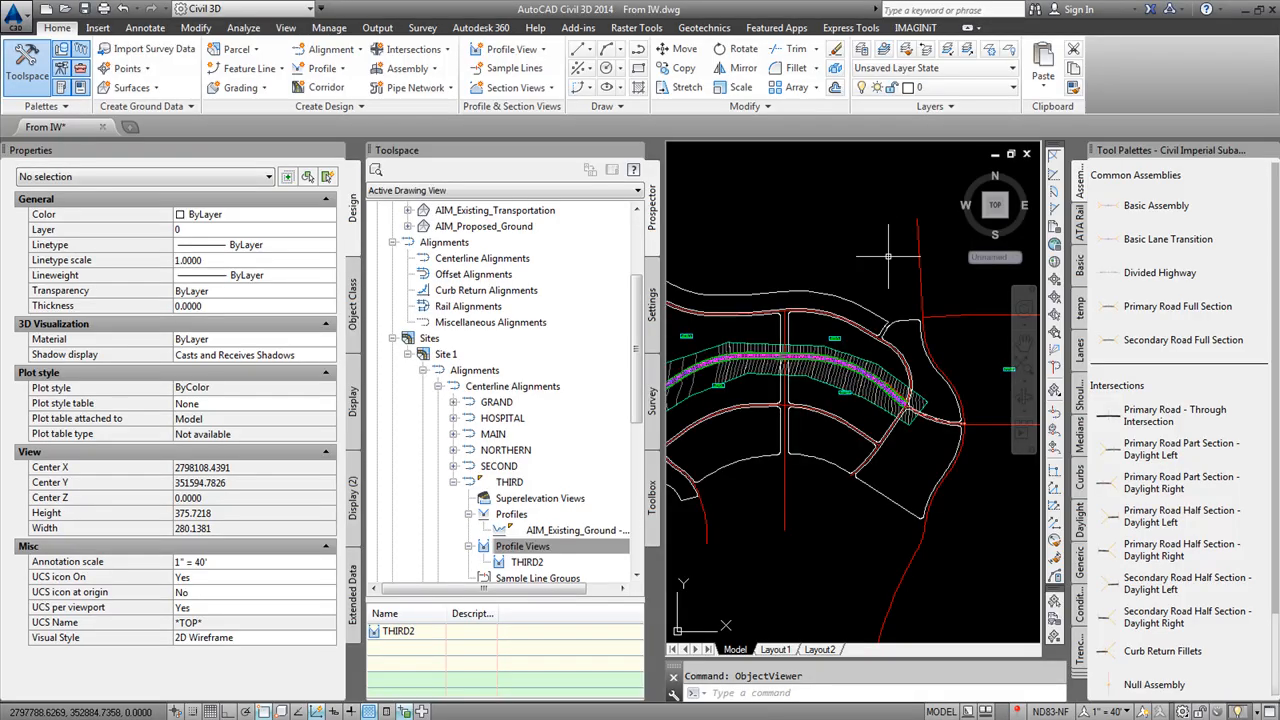
# Add a corridor surface to the Third Ave corridor's properties and build it from the Top links.
pyautogui.scroll(4, 720, 338)
pyautogui.scroll(3, 741, 305)
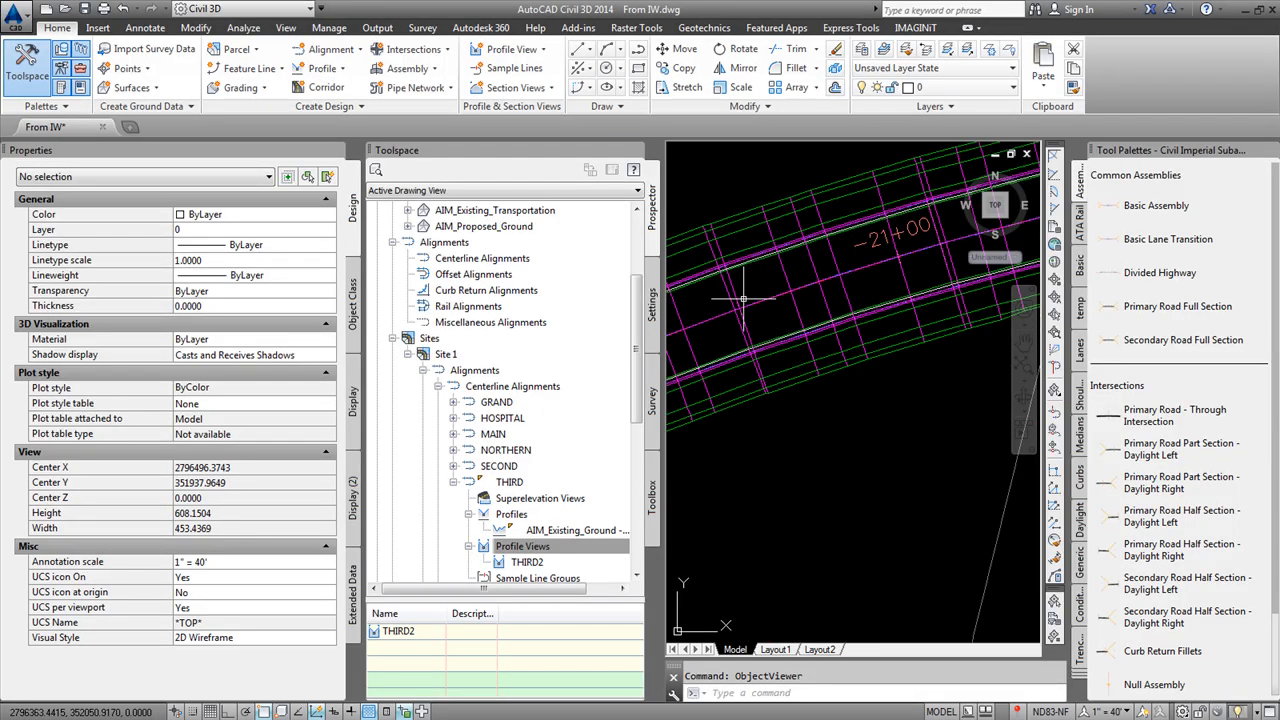
pyautogui.click(706, 320)
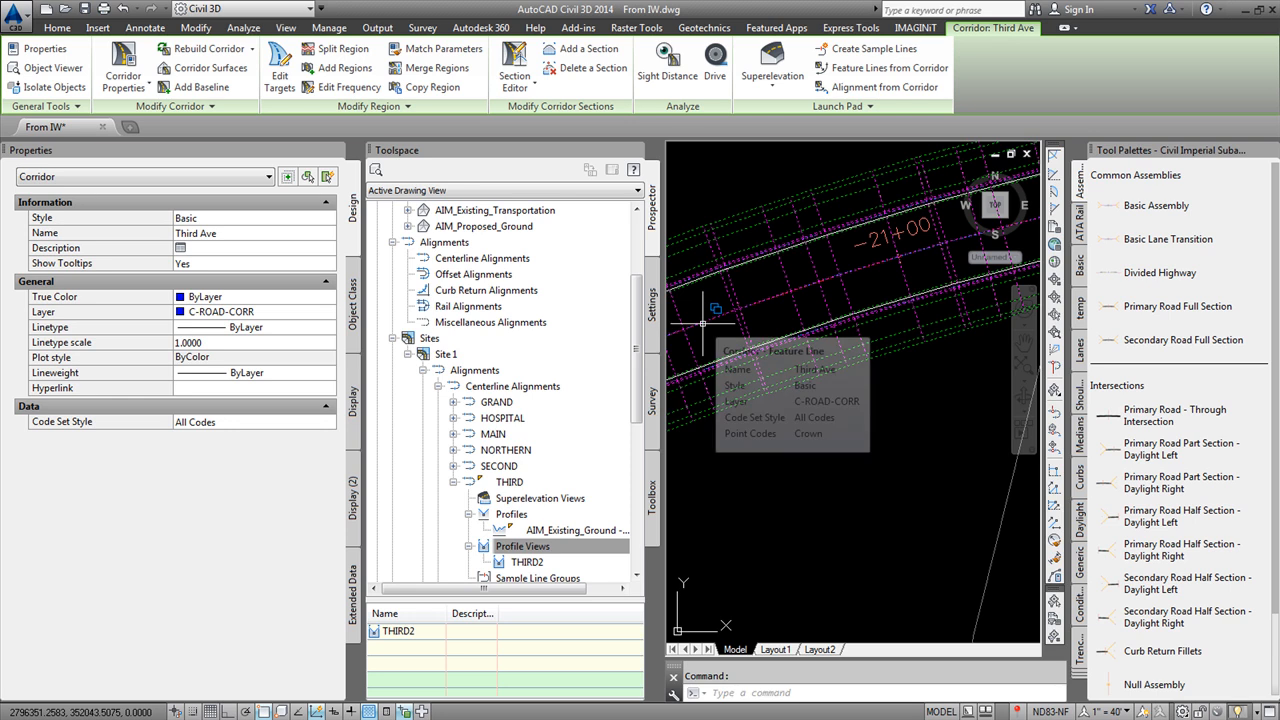
pyautogui.click(124, 70)
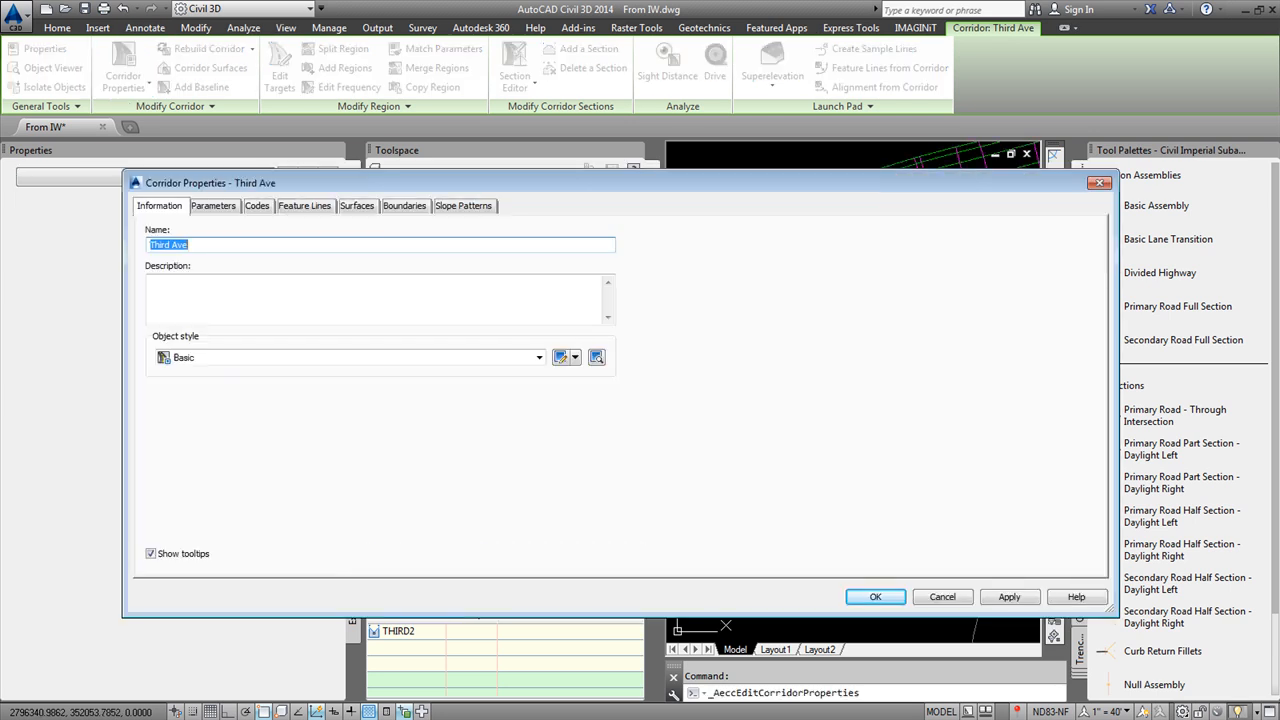
pyautogui.click(362, 206)
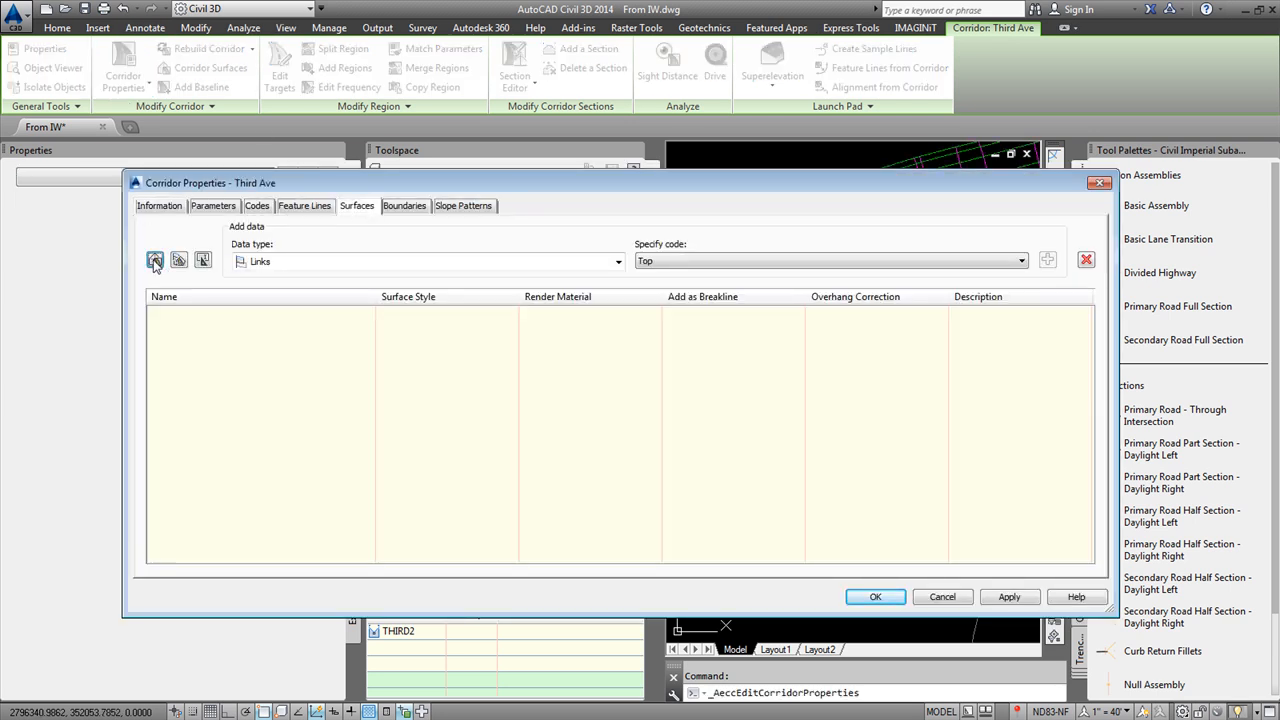
pyautogui.click(155, 260)
pyautogui.click(1047, 260)
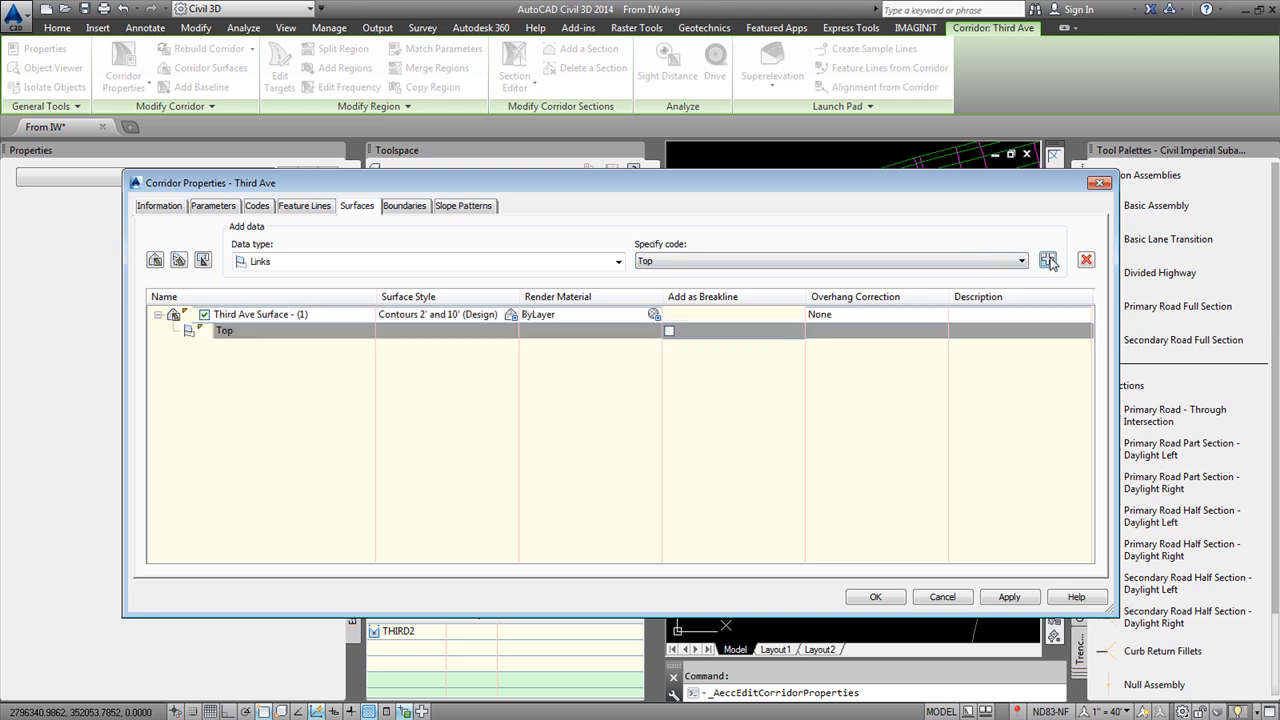
# Rename the new corridor surface FG Third Ave.
pyautogui.doubleClick(265, 314)
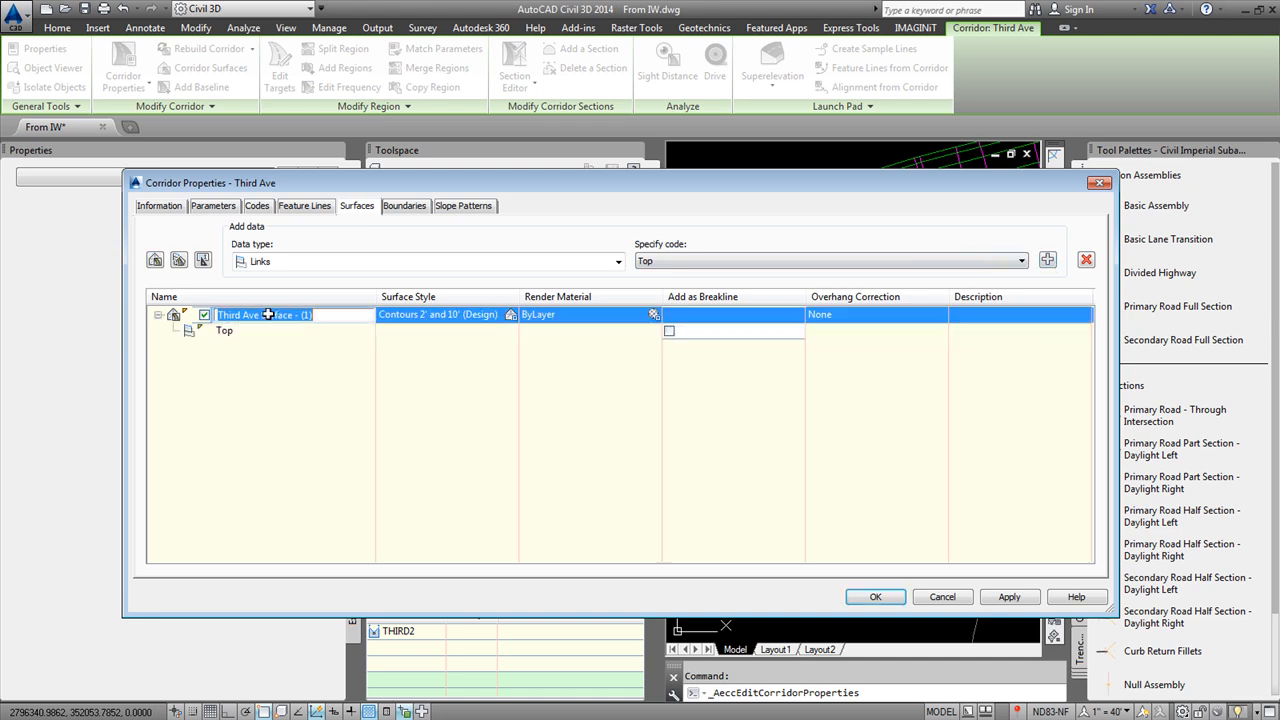
pyautogui.write('FG Third A')
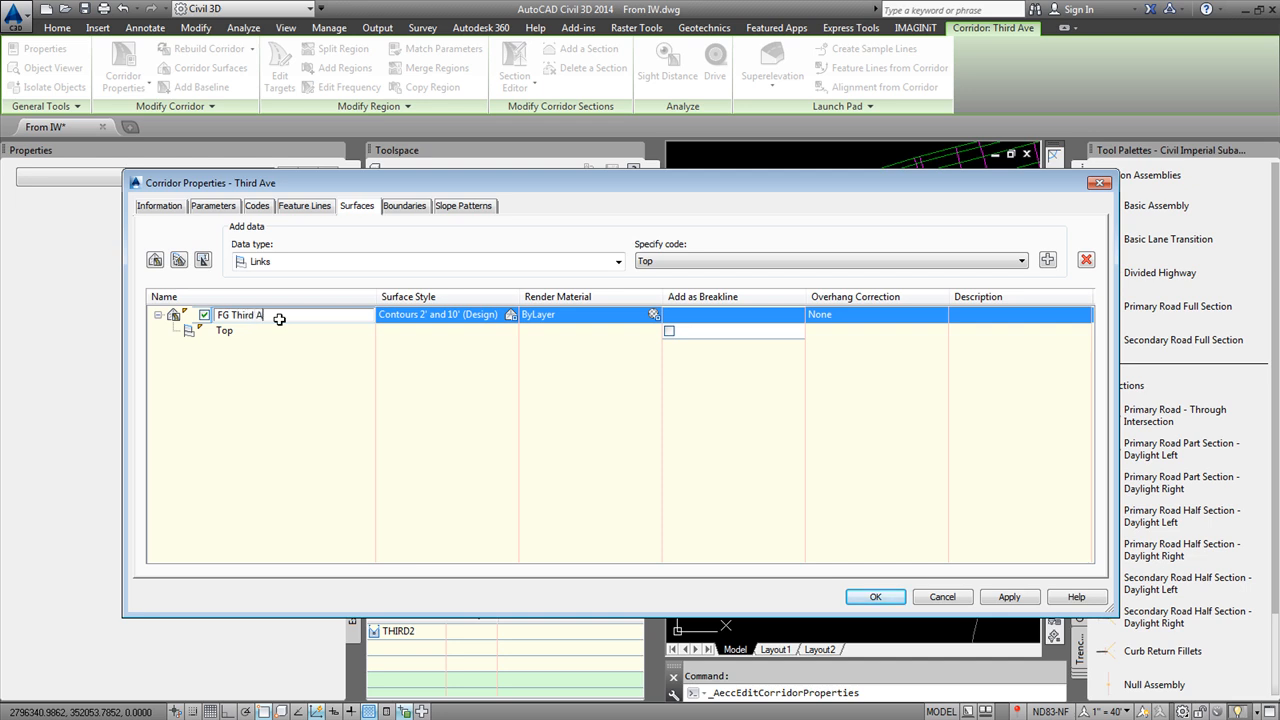
pyautogui.write('ve')
# Give the FG Third Ave surface an outer boundary along the corridor's edges and accept the corridor properties.
pyautogui.click(404, 206)
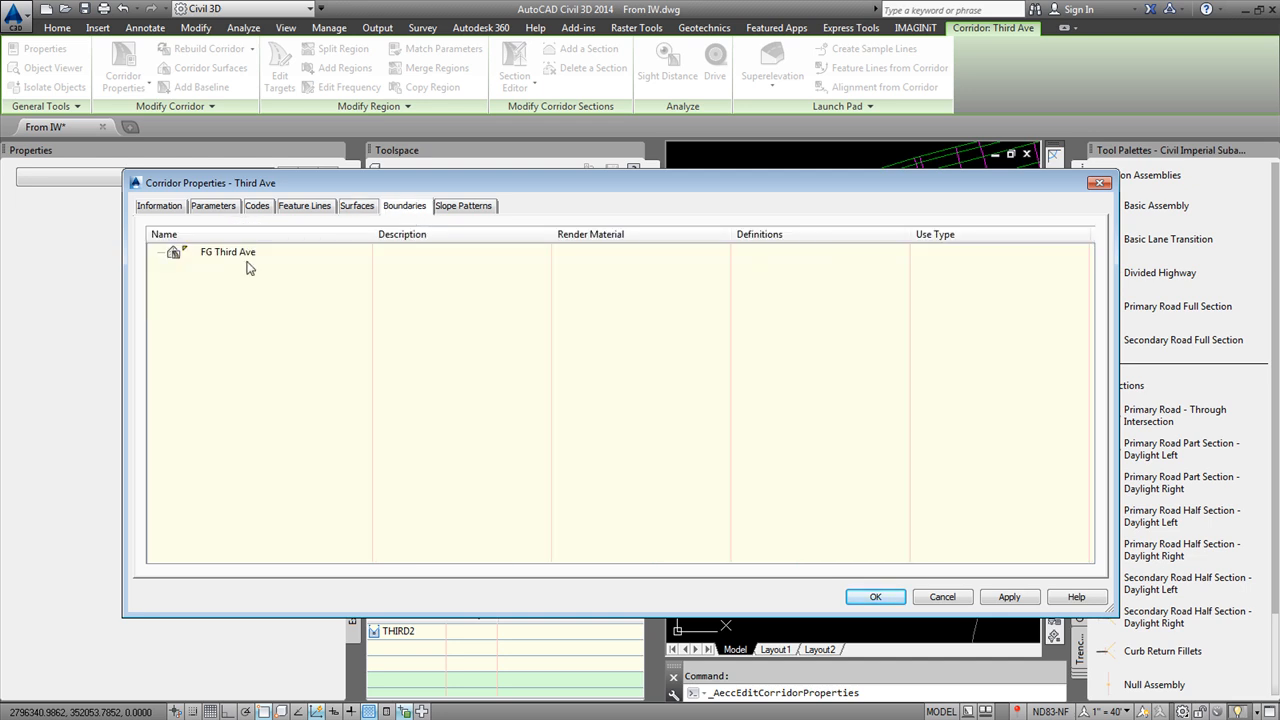
pyautogui.click(228, 252)
pyautogui.rightClick(224, 252)
pyautogui.click(312, 263)
pyautogui.click(889, 597)
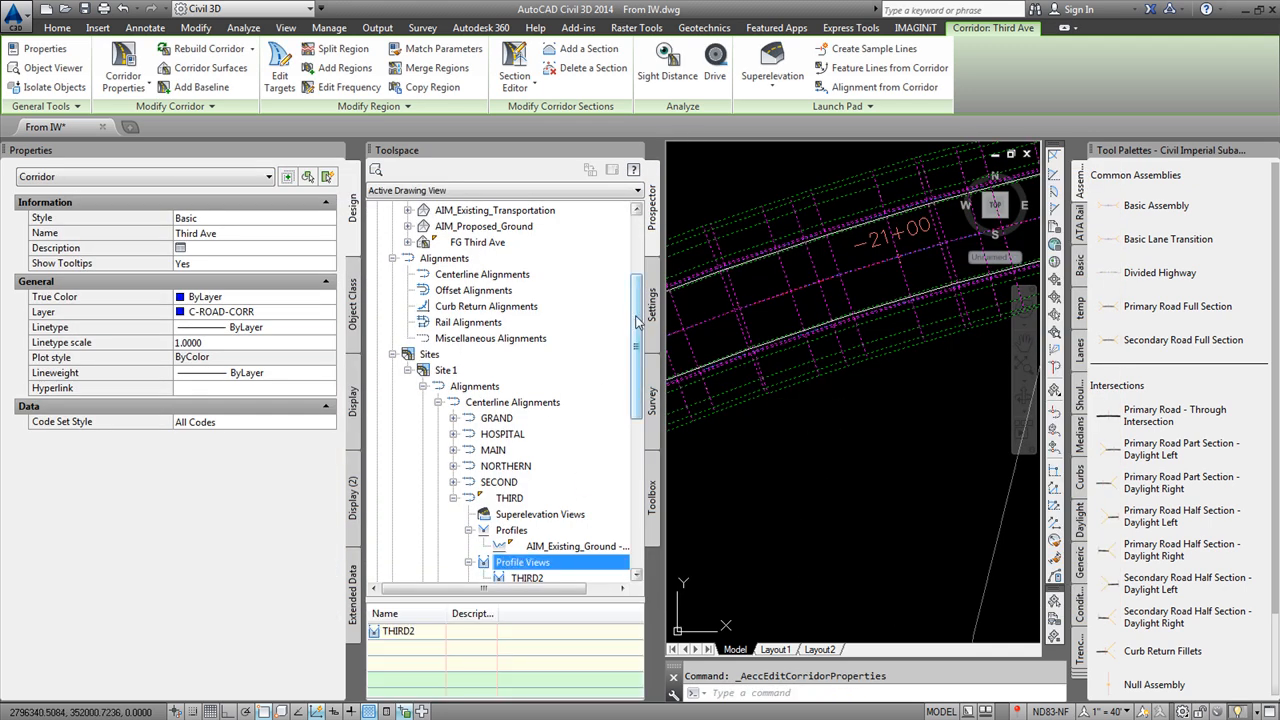
# Open the surface properties of FG Third Ave from the drawing's surfaces list and close them.
pyautogui.moveTo(630, 314); pyautogui.dragTo(628, 242)
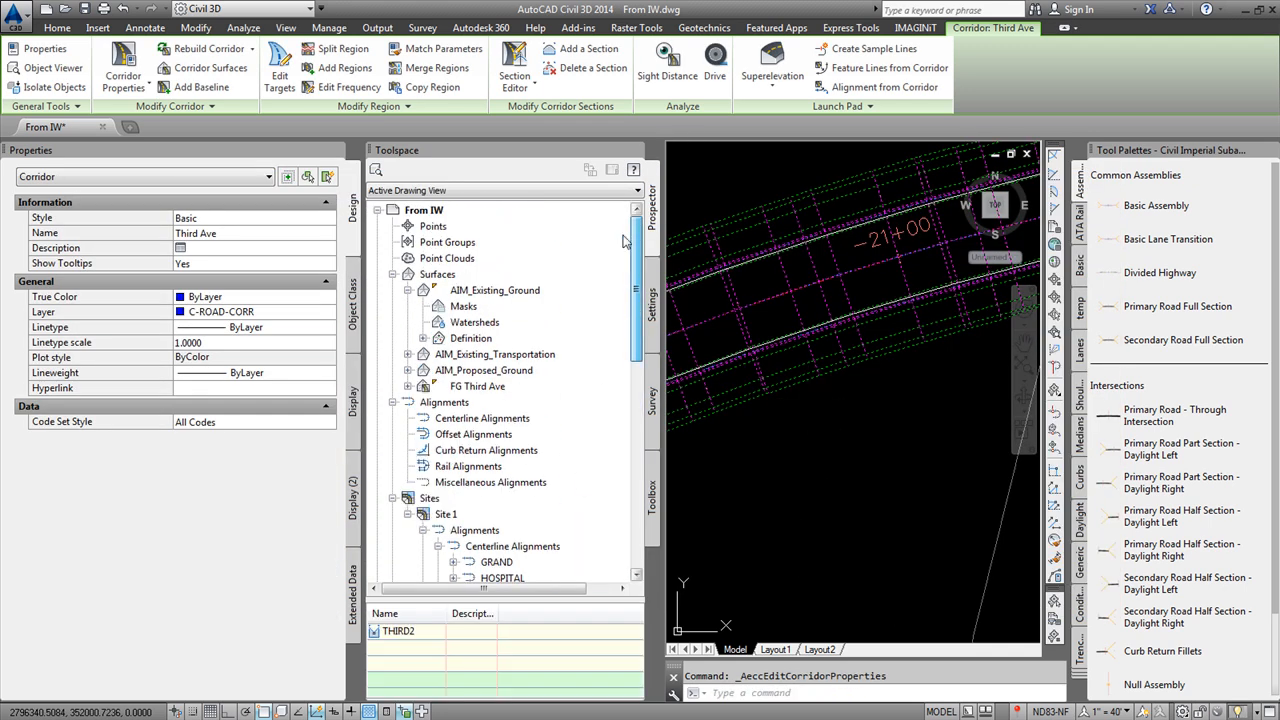
pyautogui.rightClick(468, 386)
pyautogui.click(505, 392)
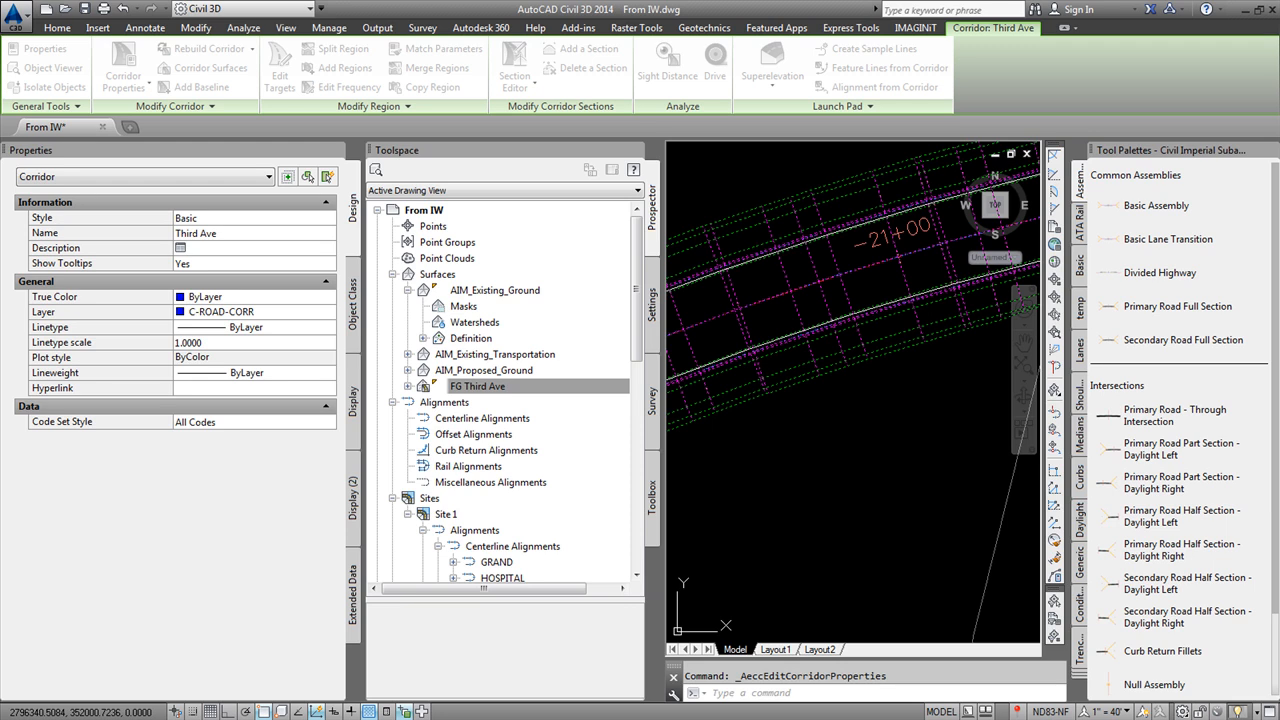
pyautogui.click(786, 471)
pyautogui.click(897, 437)
# Regenerate the drawing, view the FG Third Ave surface in the Object Viewer tilted into 3D, and close the viewer.
pyautogui.scroll(-7, 848, 449)
pyautogui.scroll(1, 830, 475)
pyautogui.press('Escape')
pyautogui.scroll(5, 948, 352)
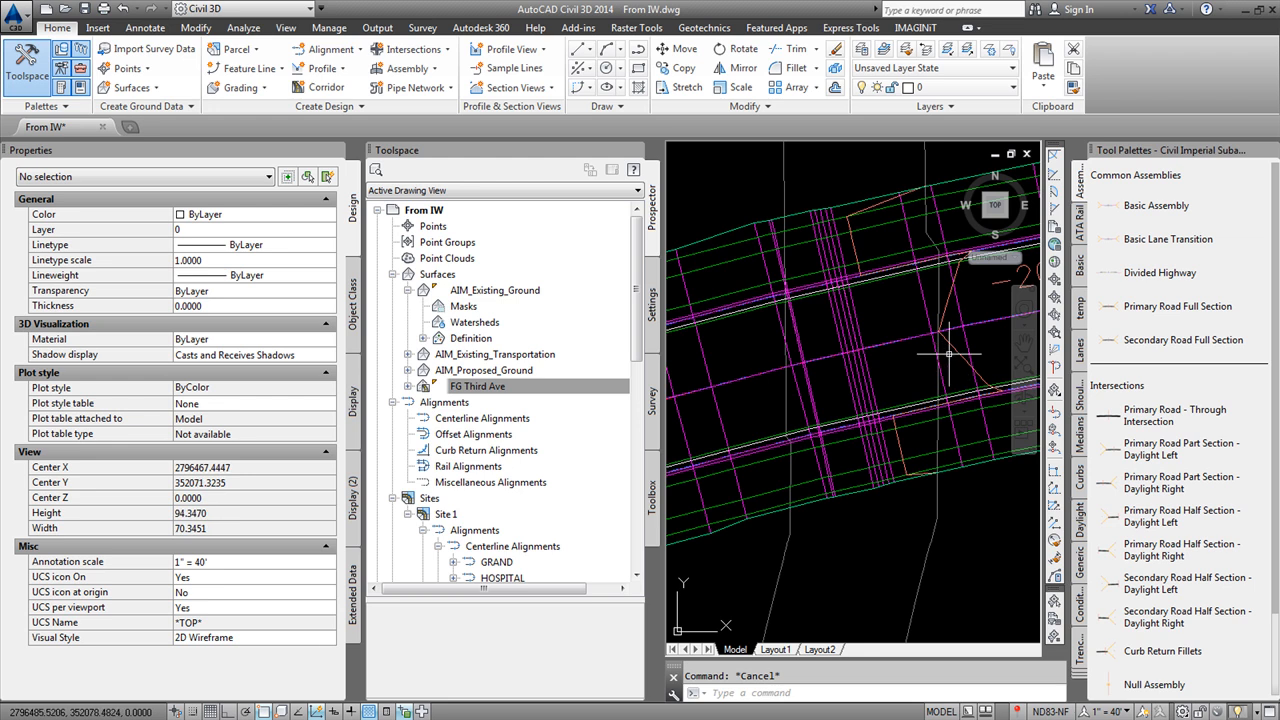
pyautogui.click(953, 346)
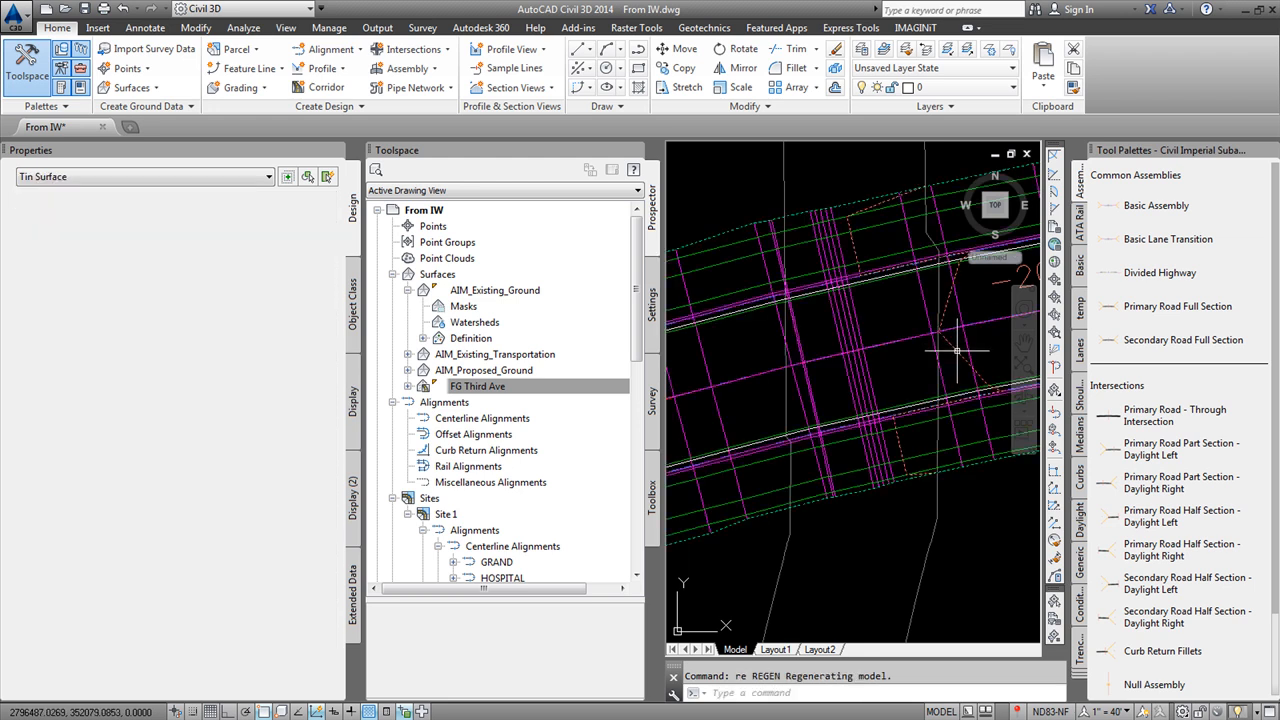
pyautogui.rightClick(857, 367)
pyautogui.click(845, 546)
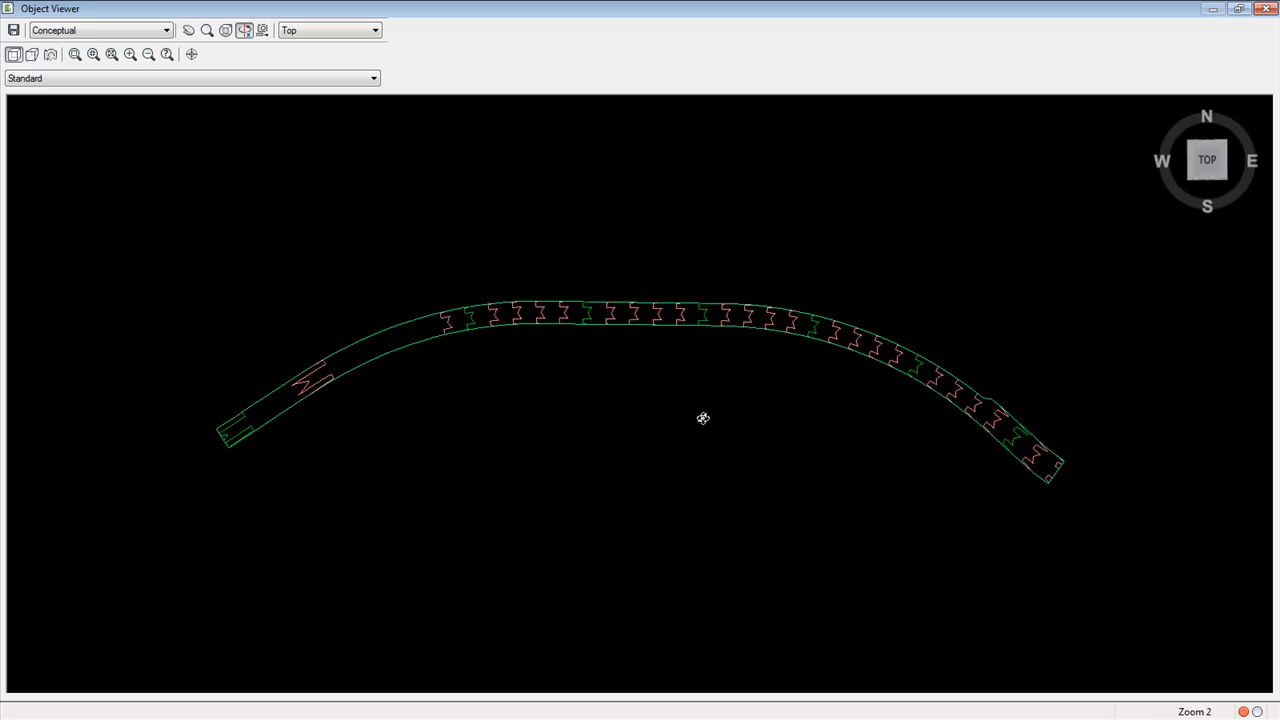
pyautogui.moveTo(694, 416); pyautogui.dragTo(833, 323)
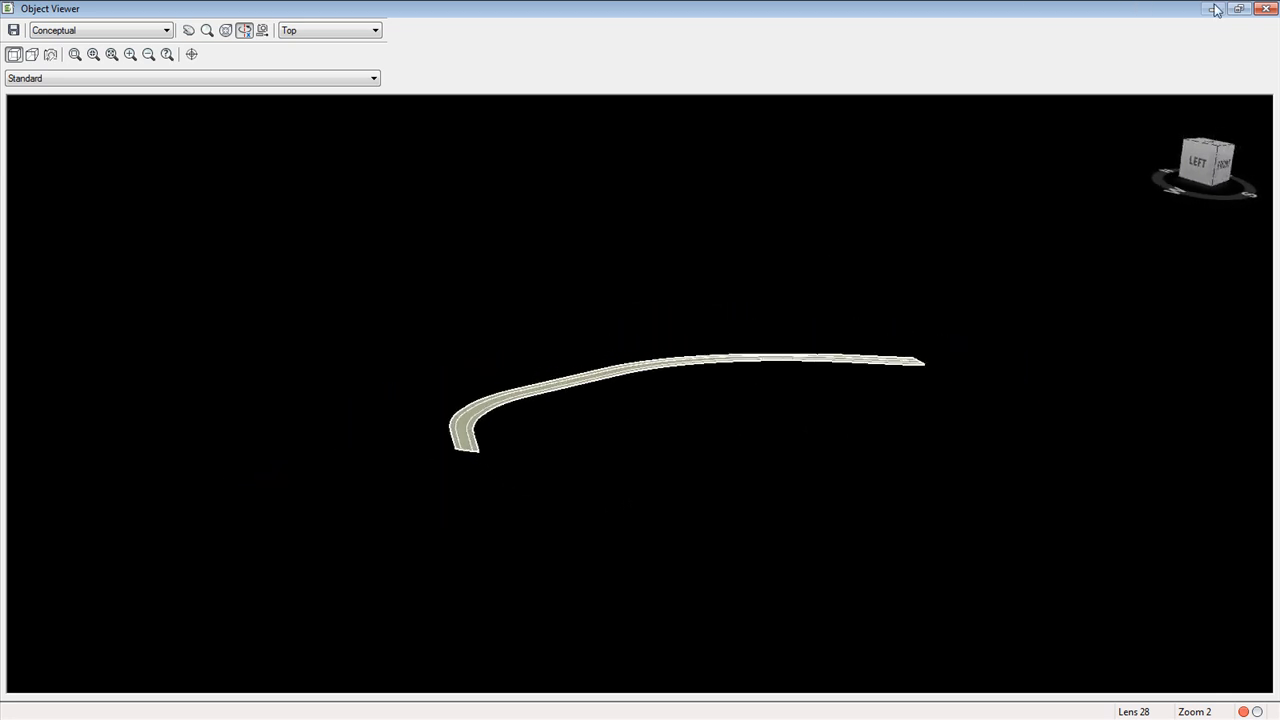
pyautogui.click(1266, 10)
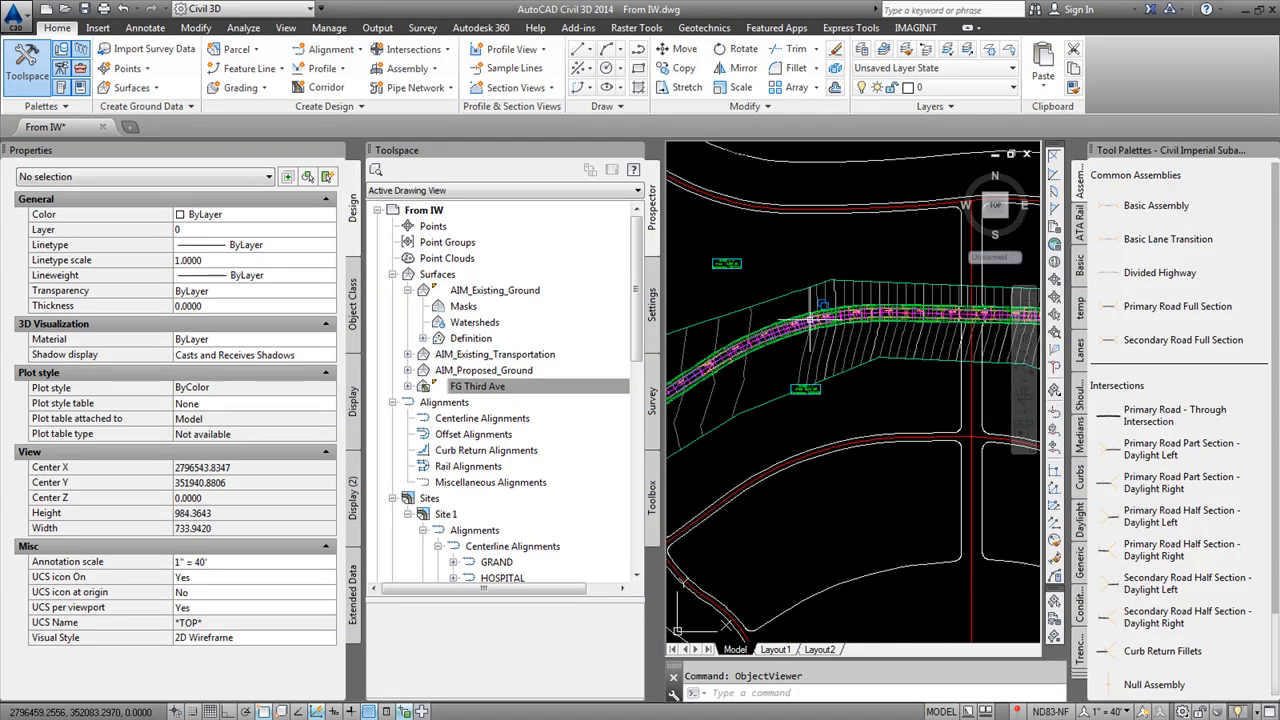
# Save the From IW drawing and export its Civil 3D data to an IMX file.
pyautogui.click(377, 27)
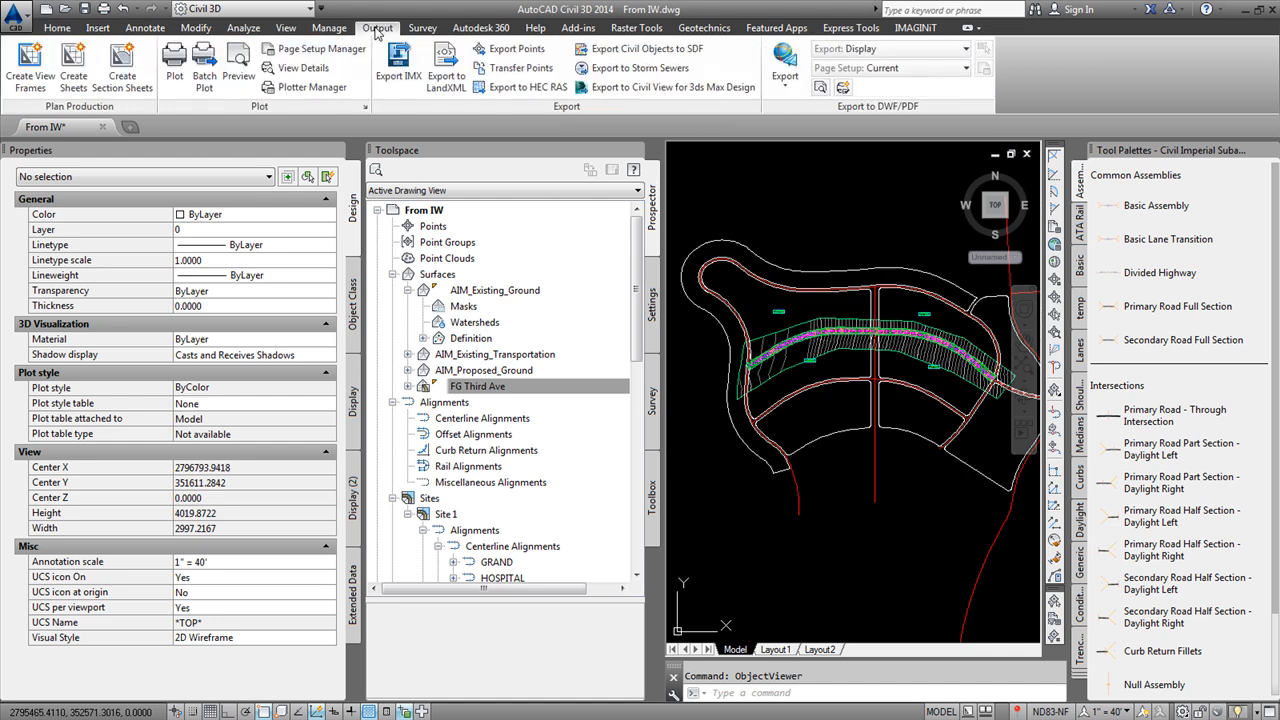
pyautogui.click(398, 80)
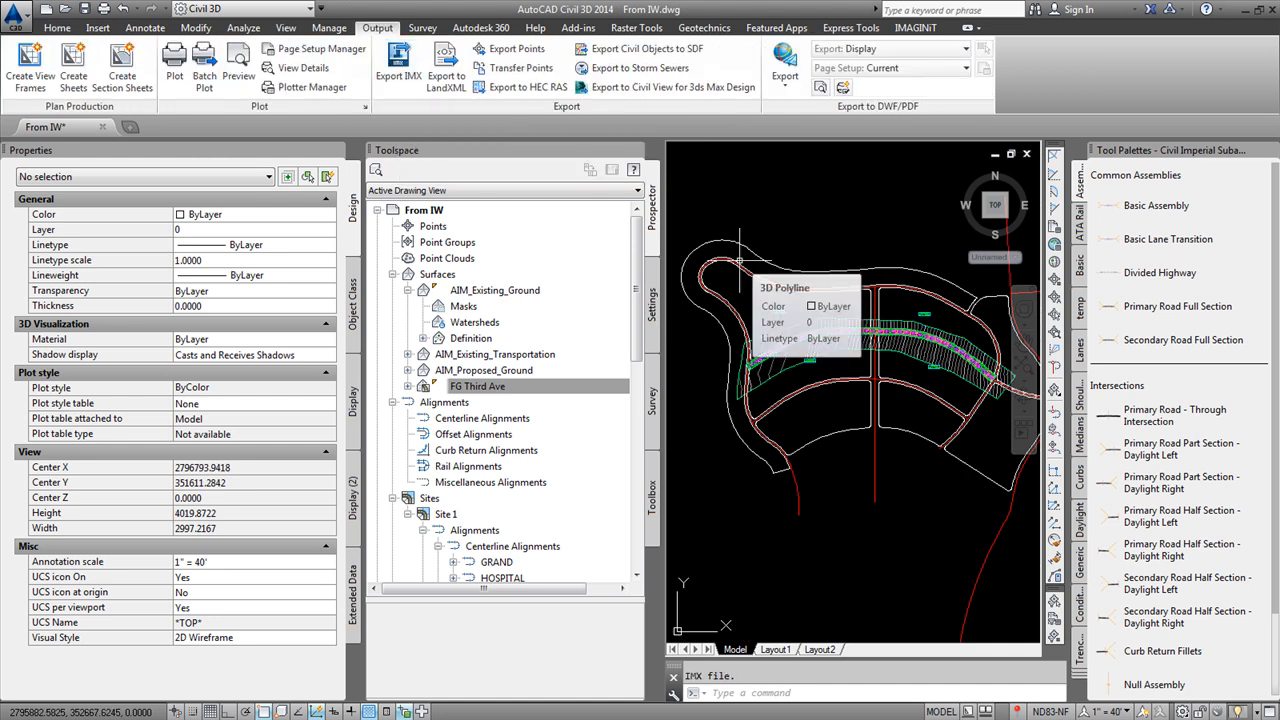
pyautogui.click(84, 8)
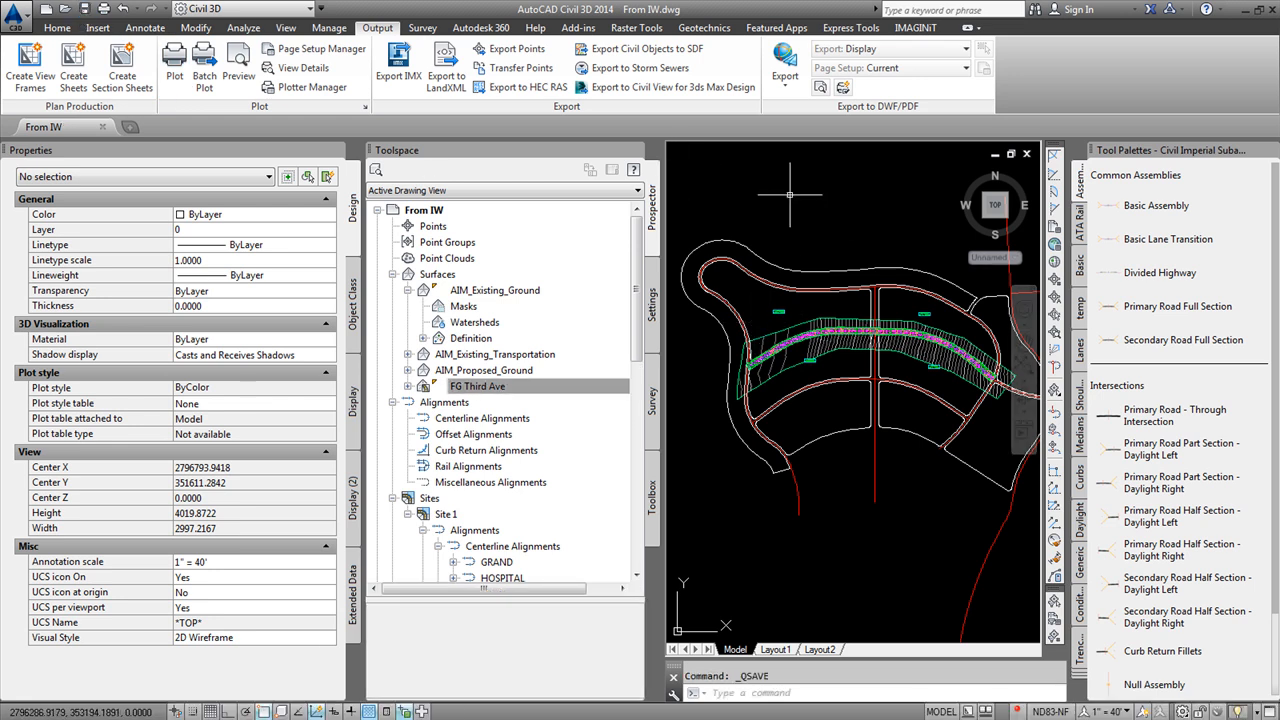
pyautogui.click(400, 82)
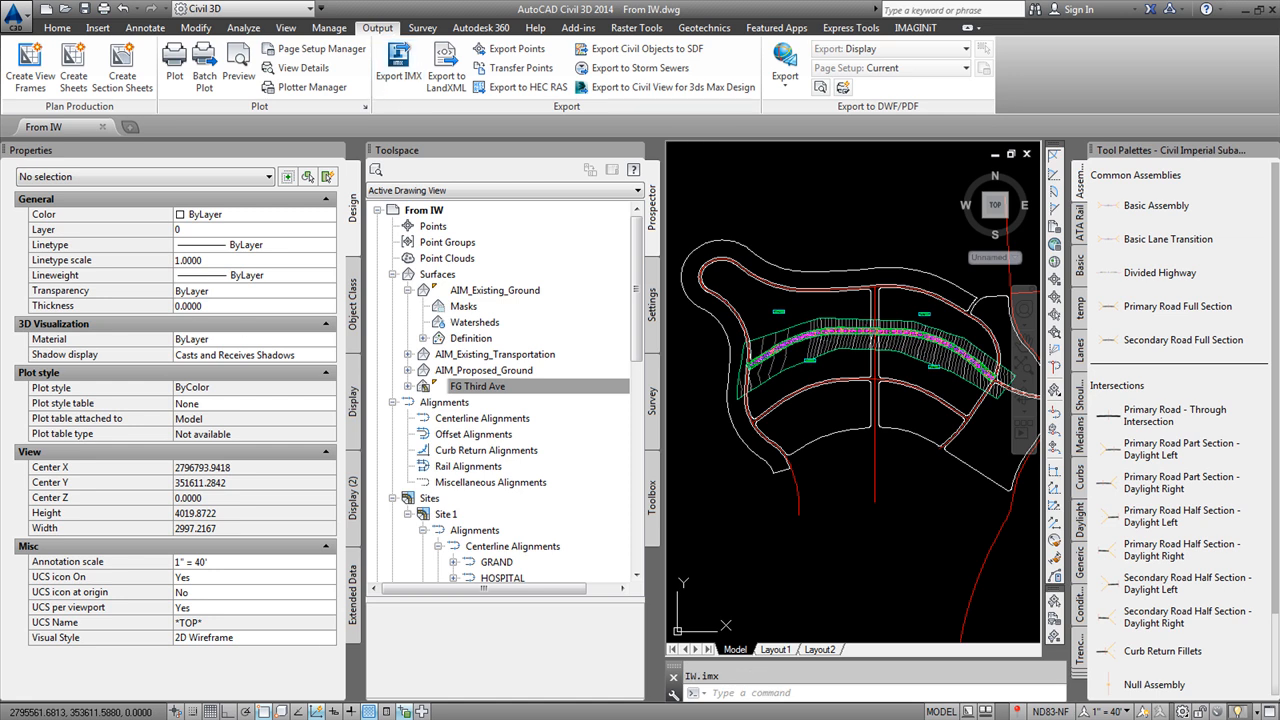
# Copy the export folder path X:\Conceptual Design Demo\Site Dev\DWG from the command history.
pyautogui.press('F2')
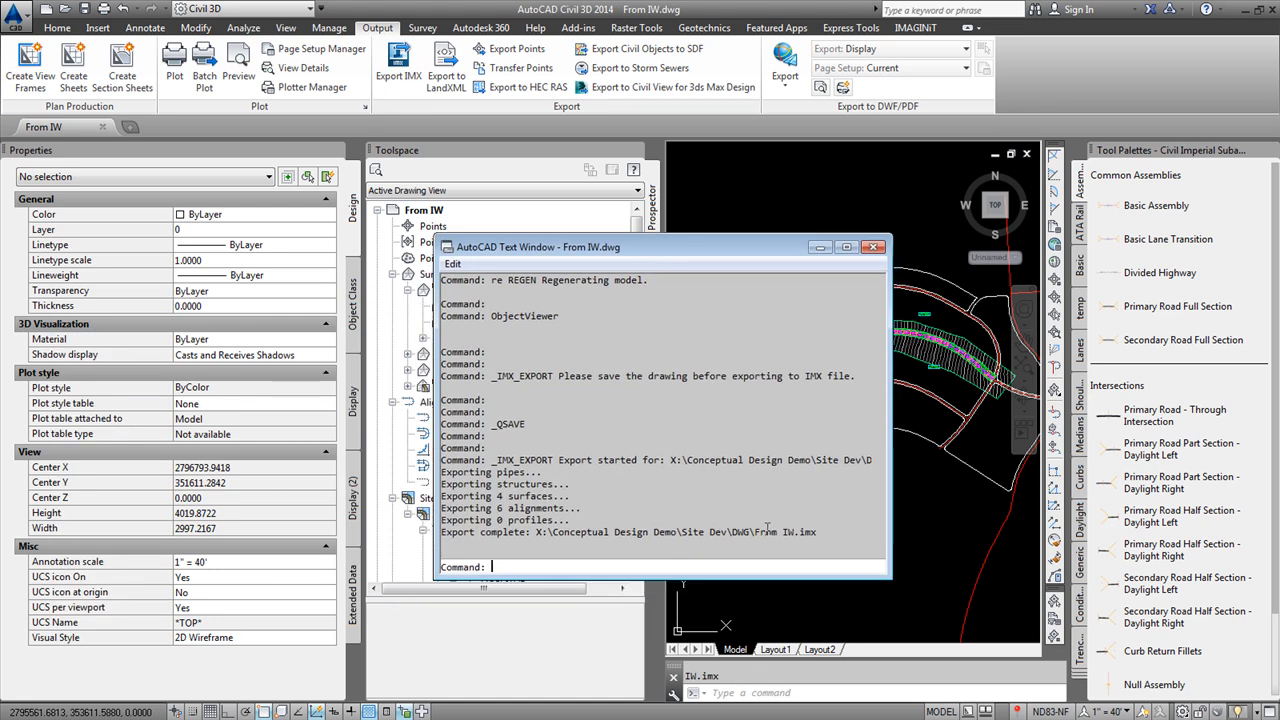
pyautogui.moveTo(752, 532); pyautogui.dragTo(537, 535)
pyautogui.hotkey('ctrl', 'c')
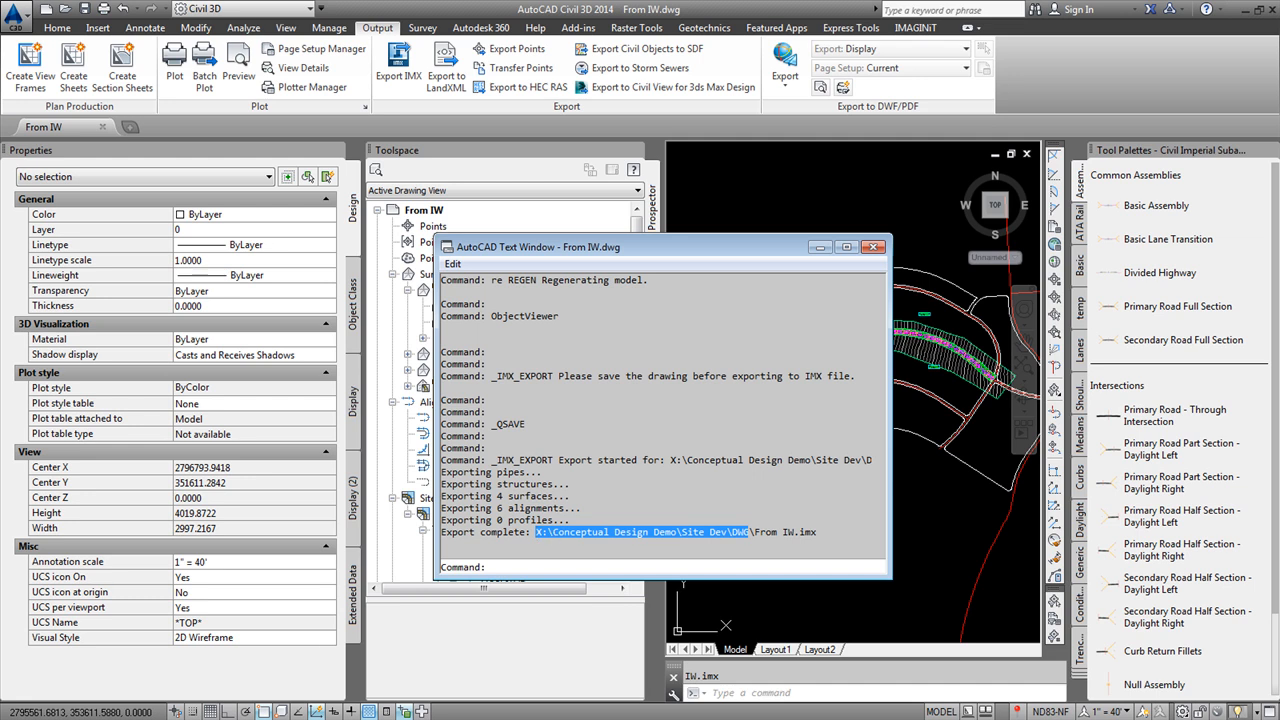
# Switch to Windows Explorer, go to the copied DWG folder path and locate the exported From IW.imx file.
pyautogui.hotkey('alt', 'Tab')
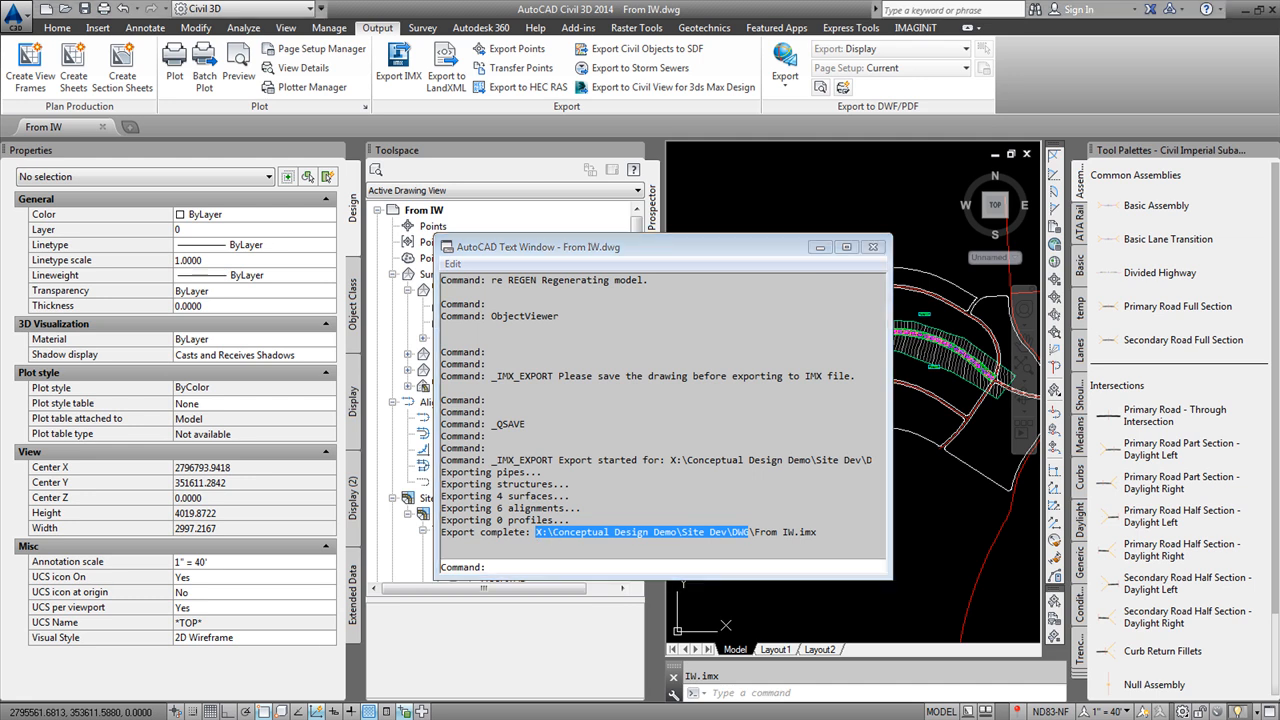
pyautogui.hotkey('alt', 'Tab')
pyautogui.click(507, 121)
pyautogui.hotkey('ctrl', 'v')
pyautogui.press('Return')
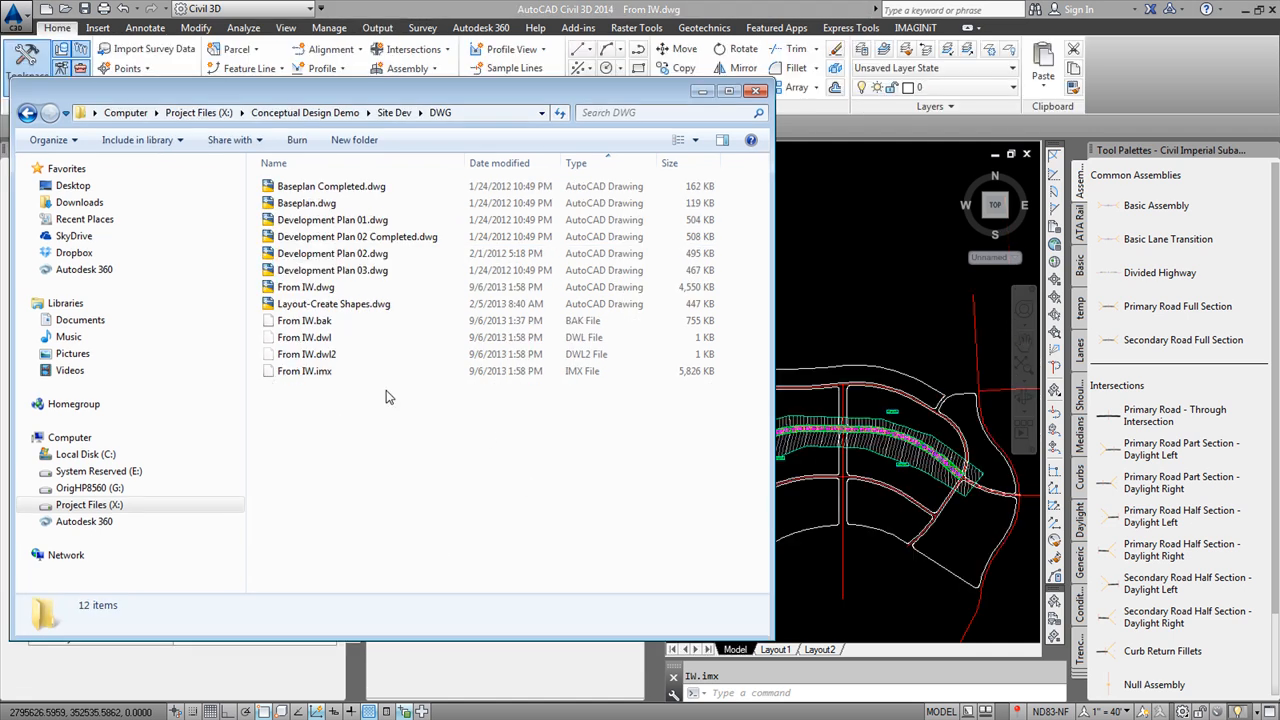
pyautogui.click(312, 374)
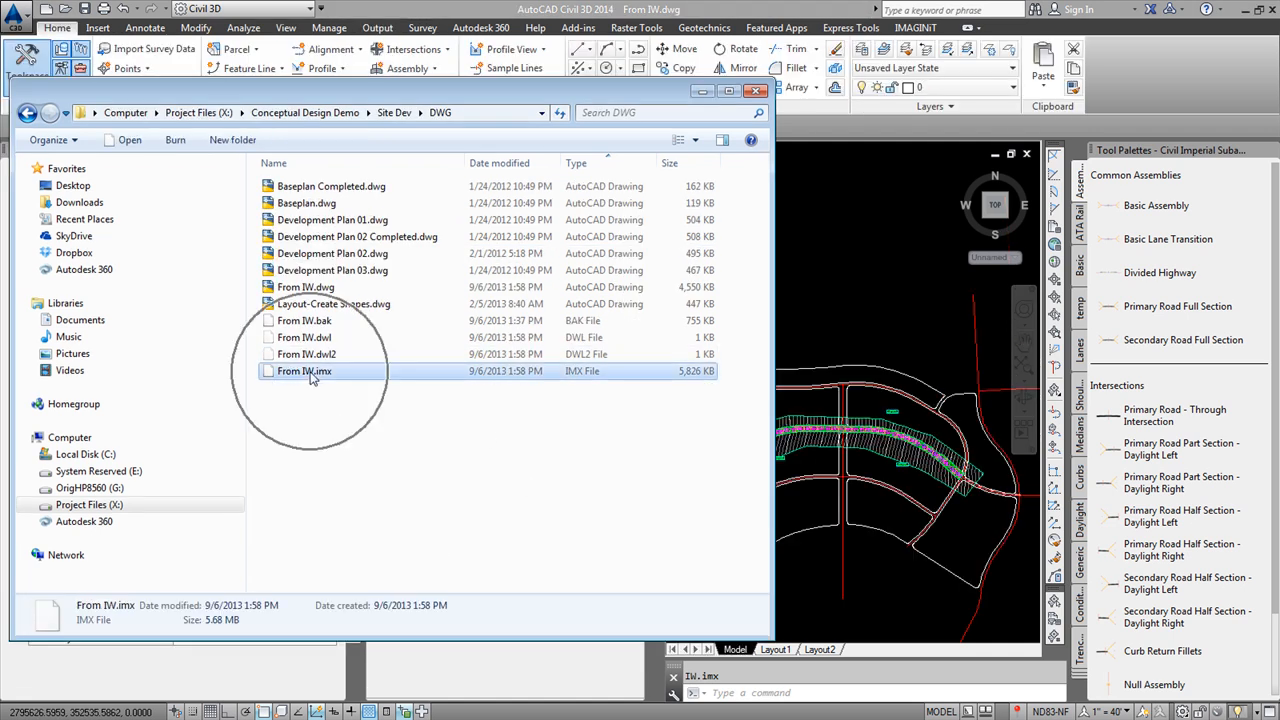
# Switch to InfraWorks and open the data sources of the LandPlan model.
pyautogui.click(455, 13)
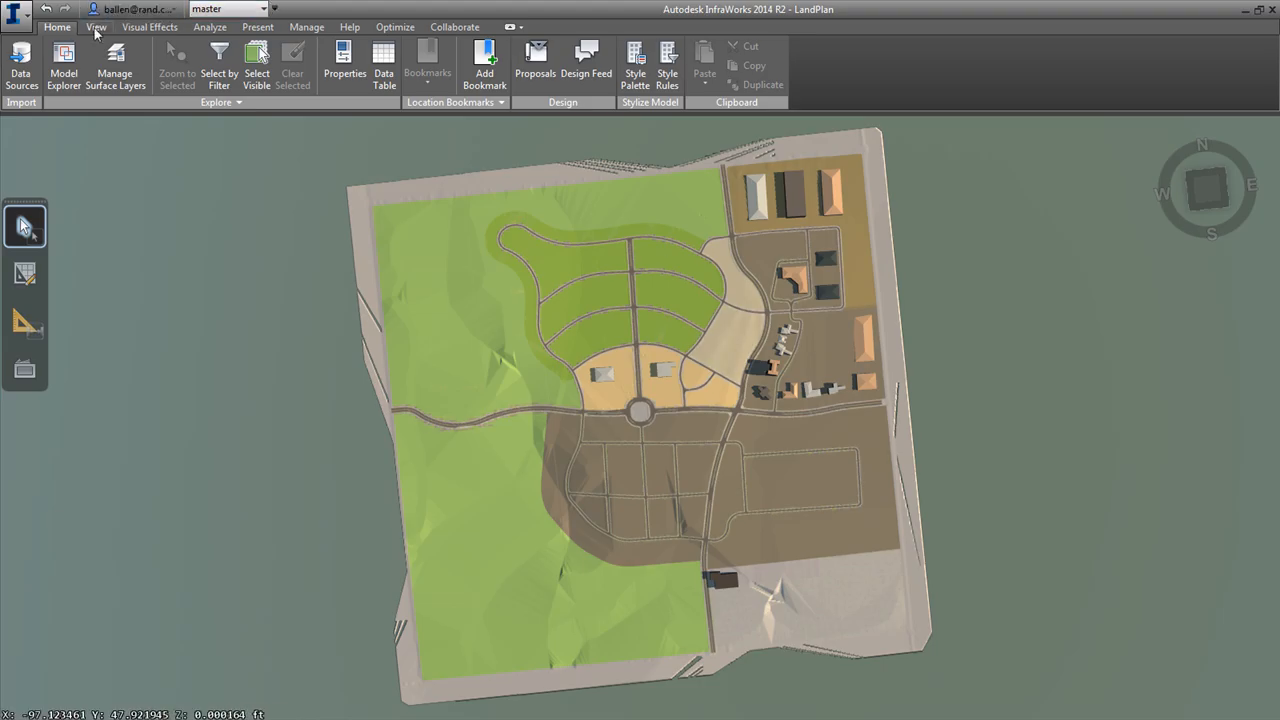
pyautogui.click(96, 30)
pyautogui.click(60, 28)
pyautogui.click(20, 62)
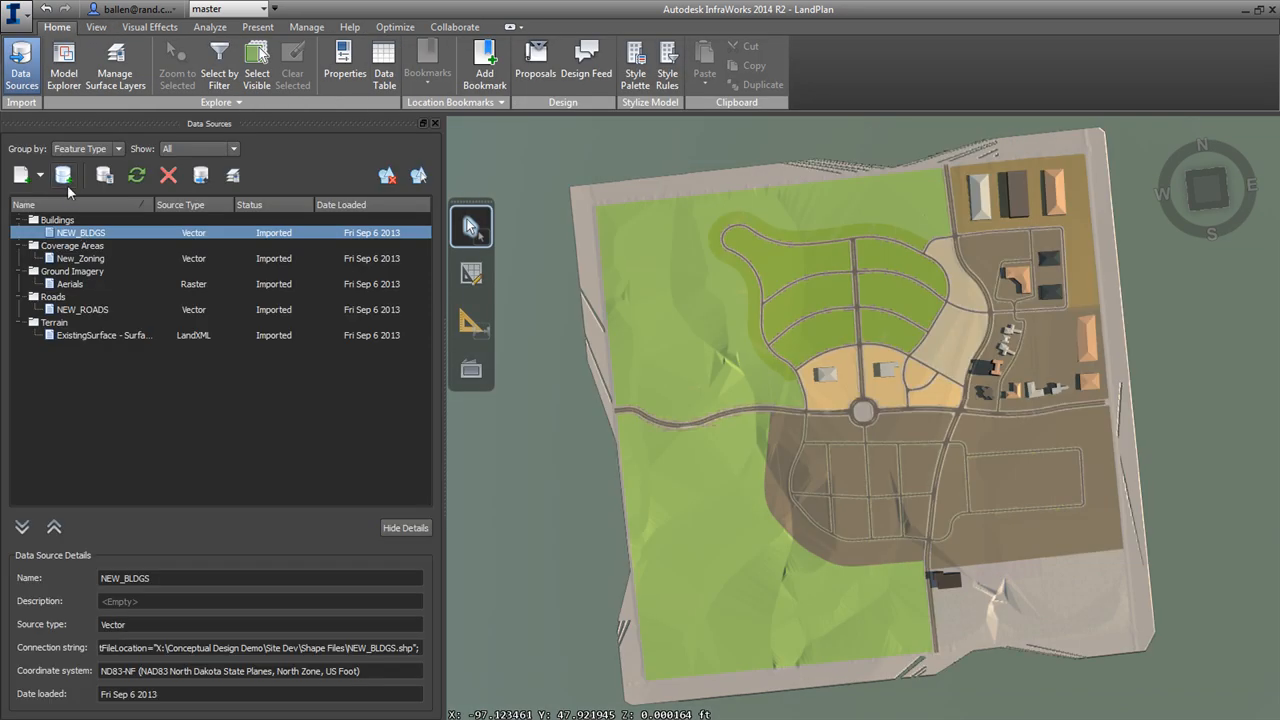
# Add From IW.imx from the copied DWG folder as an Autodesk IMX data source, including its ROADS and SURFACES.
pyautogui.click(40, 176)
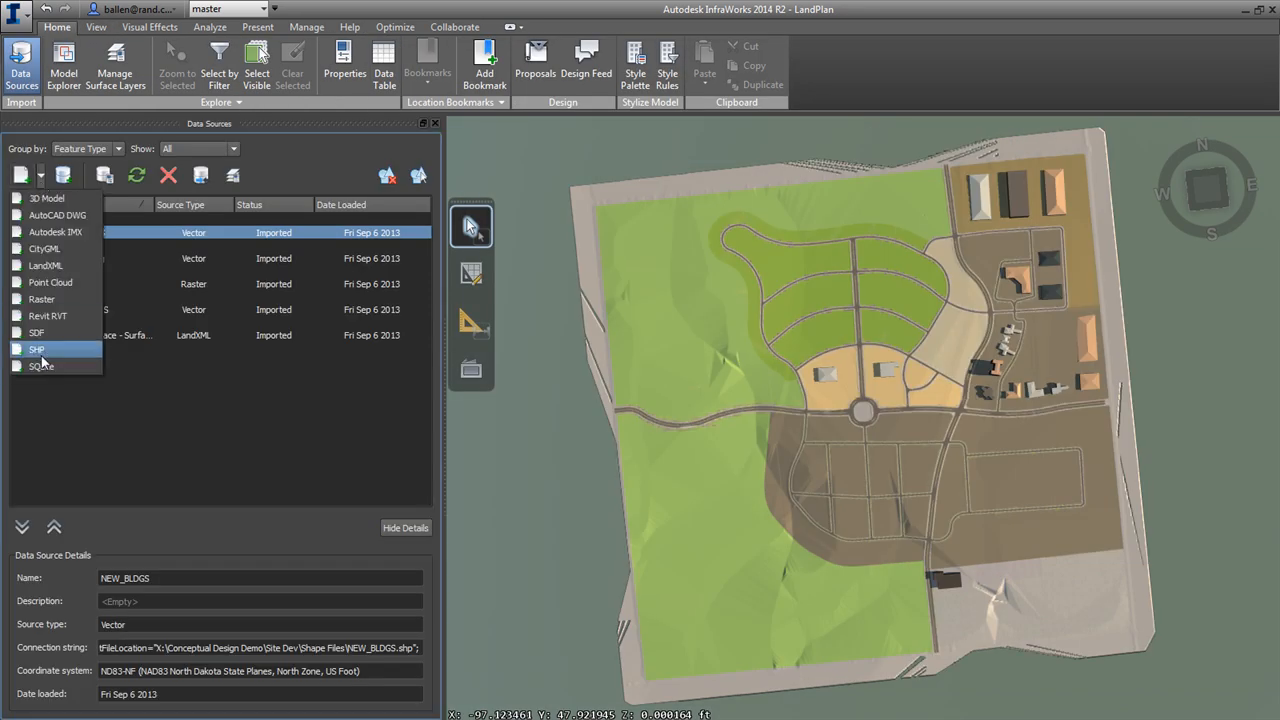
pyautogui.click(60, 232)
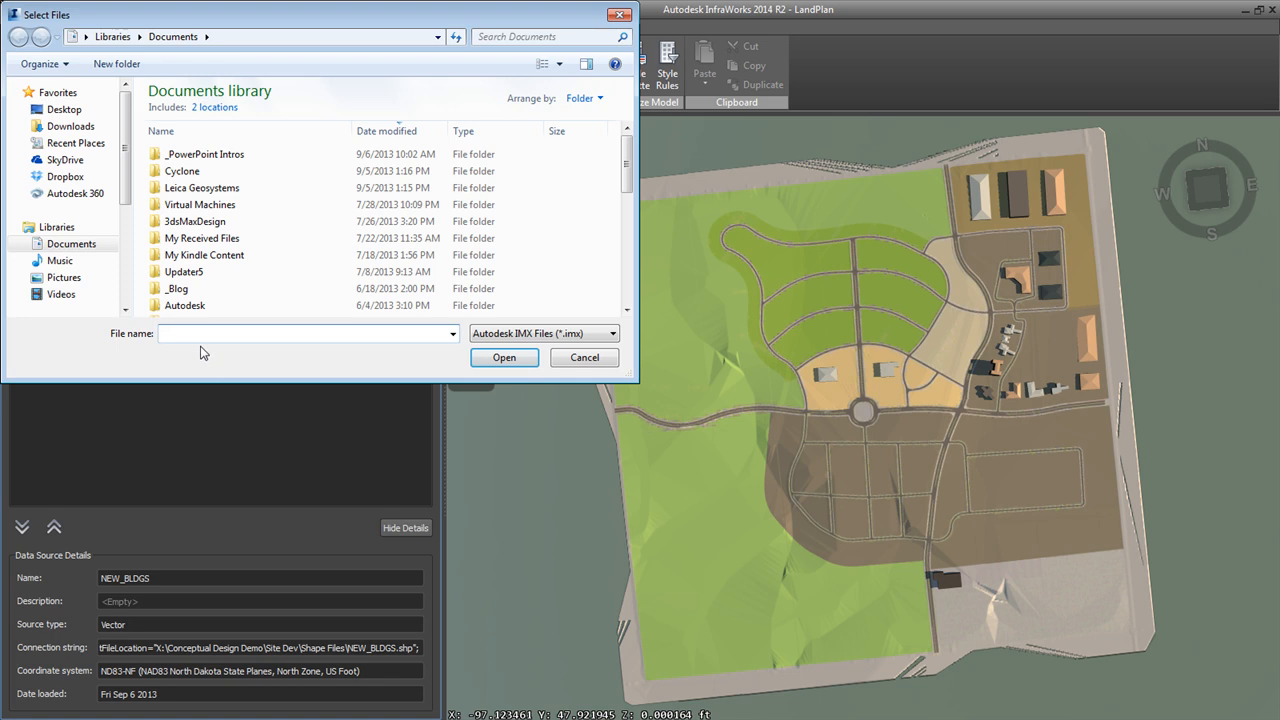
pyautogui.hotkey('ctrl', 'v')
pyautogui.click(503, 357)
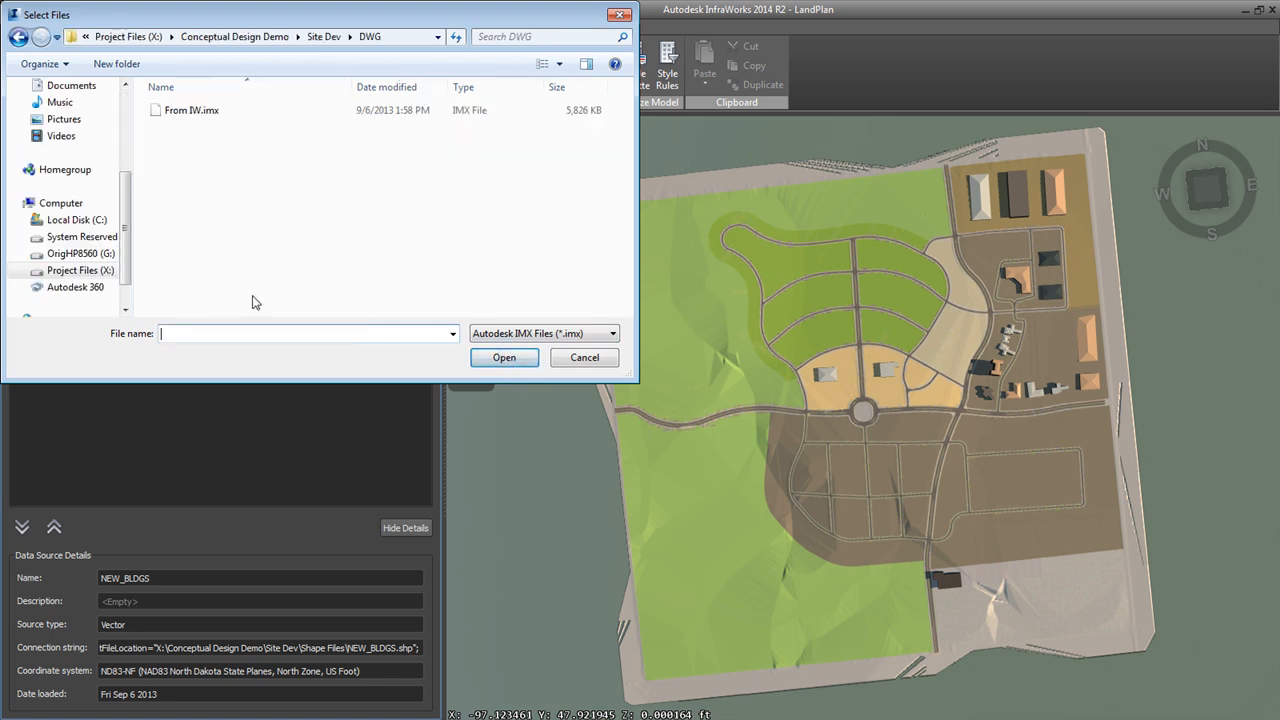
pyautogui.click(192, 110)
pyautogui.click(504, 357)
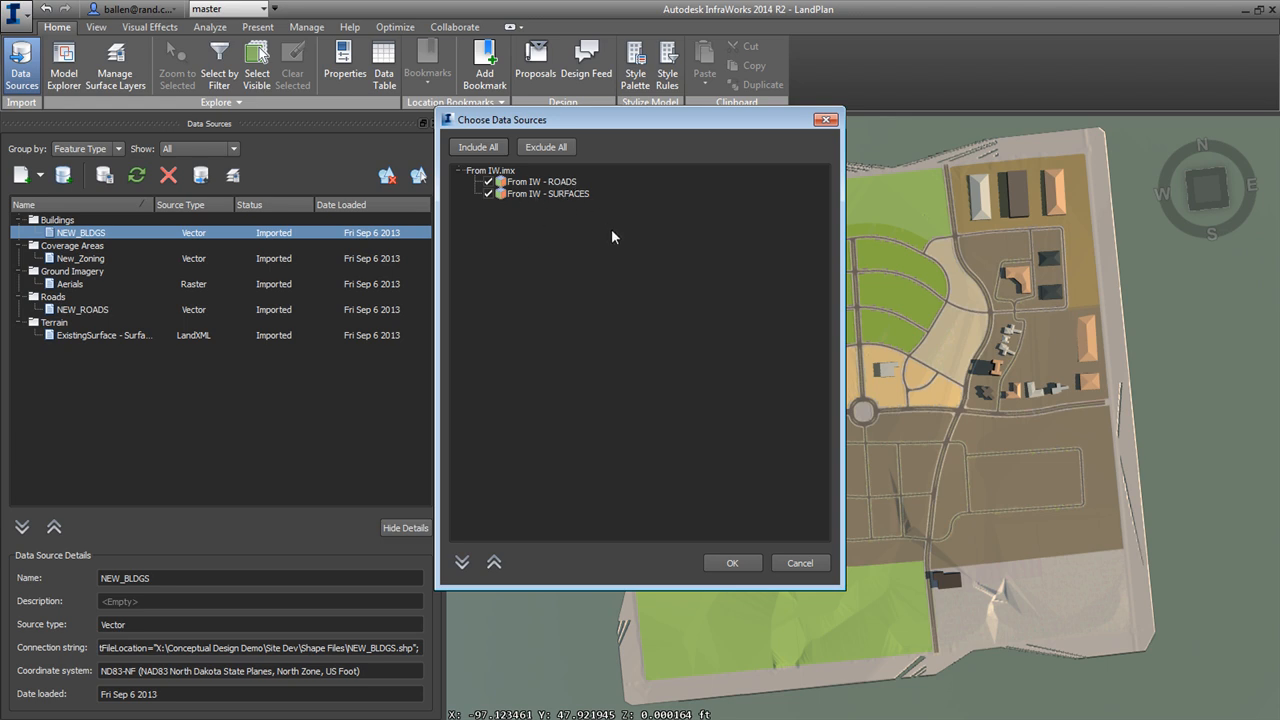
pyautogui.click(735, 563)
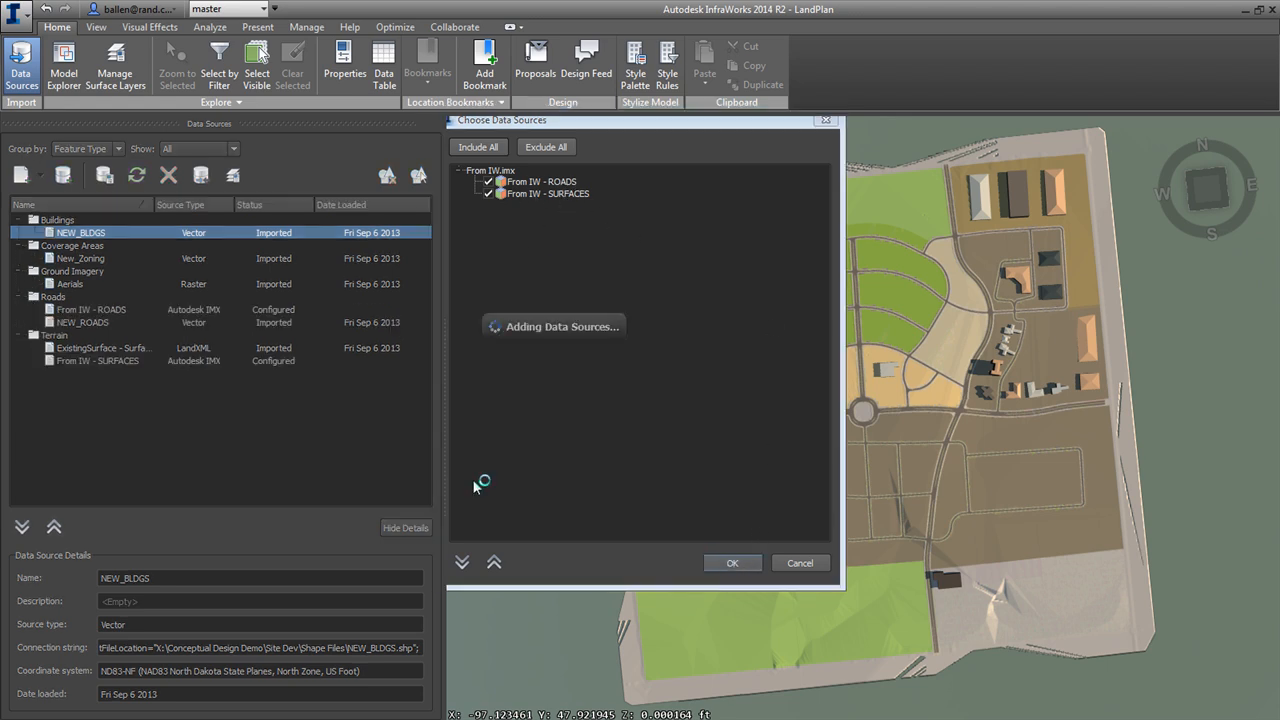
# Configure the From IW - ROADS data source with the draping option Set Elevation, then close and refresh it into the model.
pyautogui.click(90, 310)
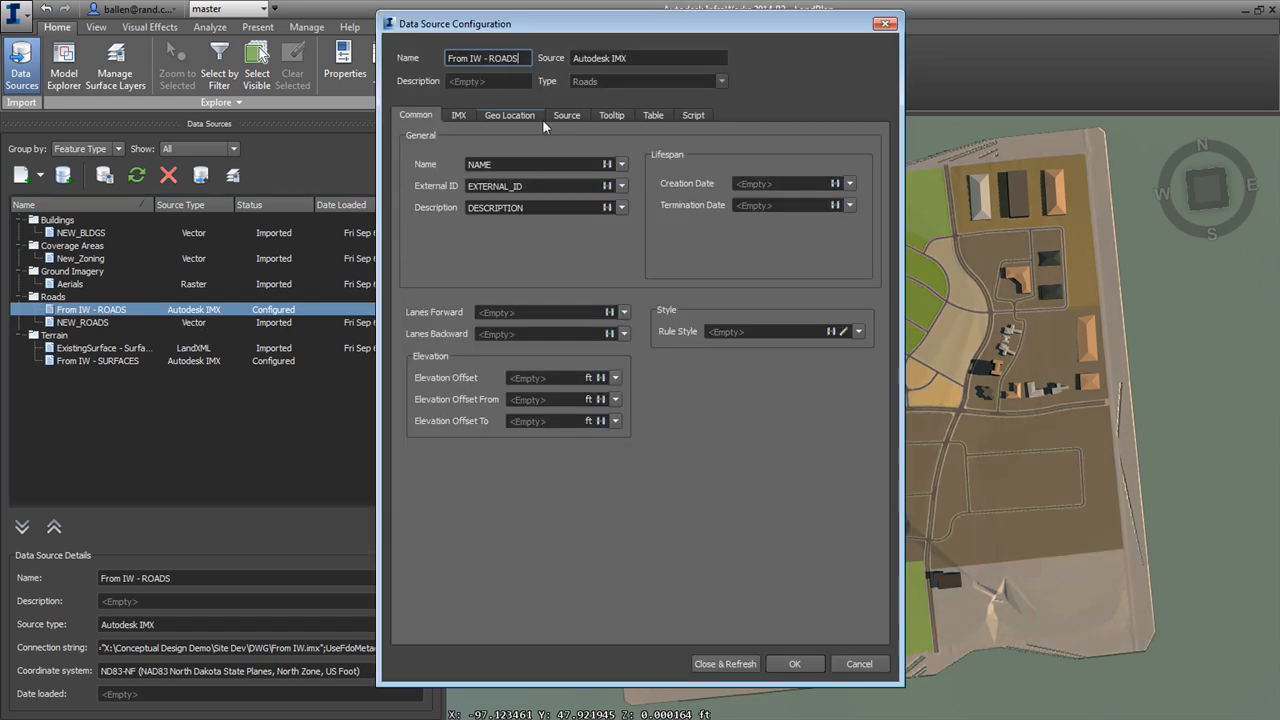
pyautogui.click(465, 115)
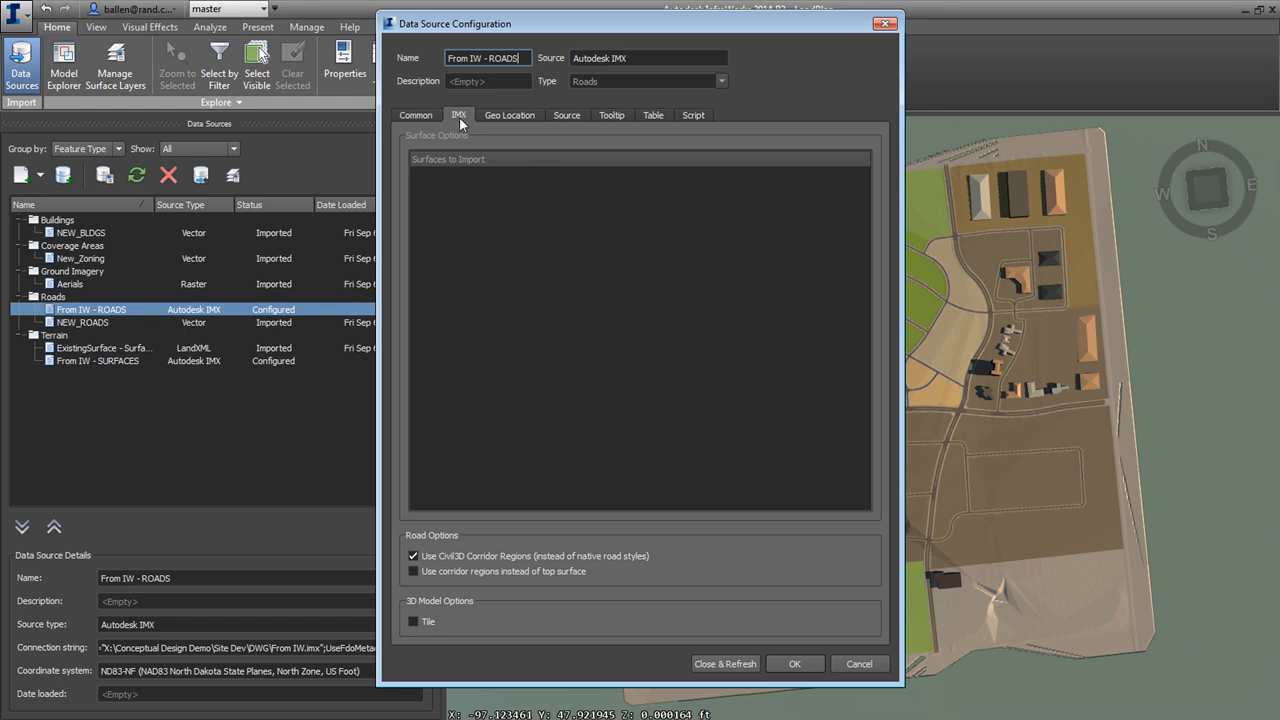
pyautogui.click(503, 117)
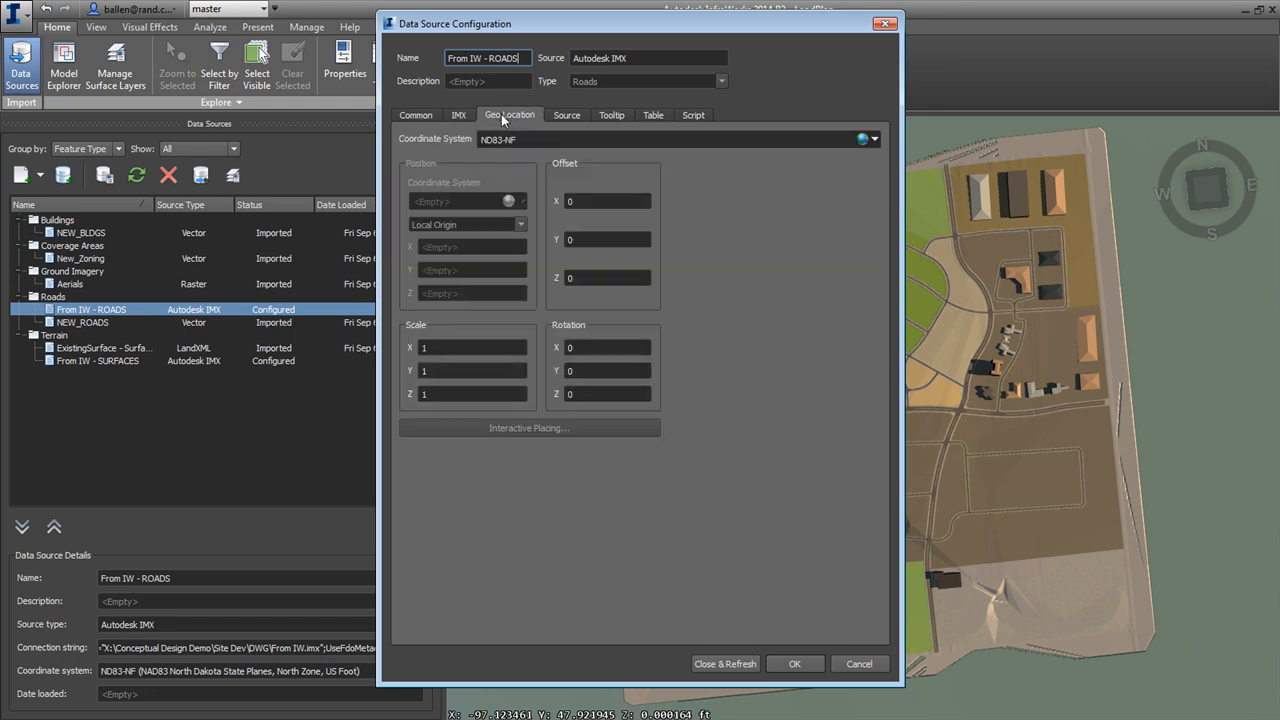
pyautogui.click(566, 116)
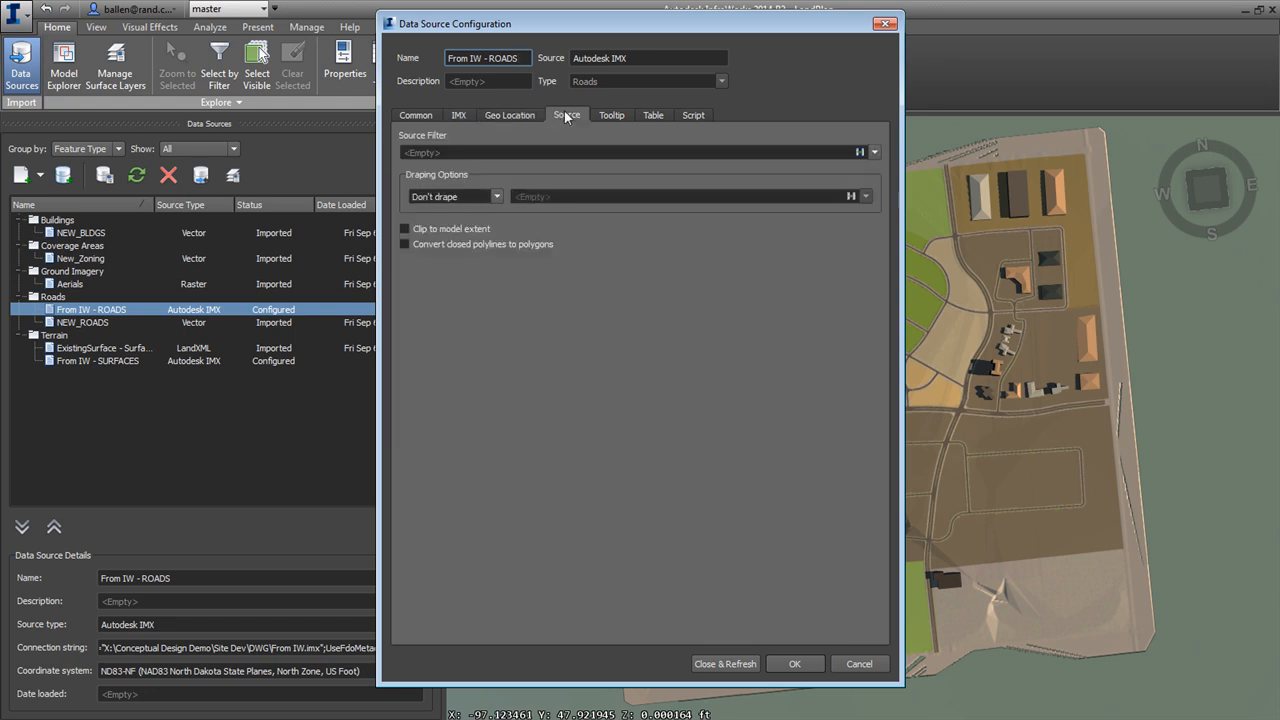
pyautogui.click(497, 197)
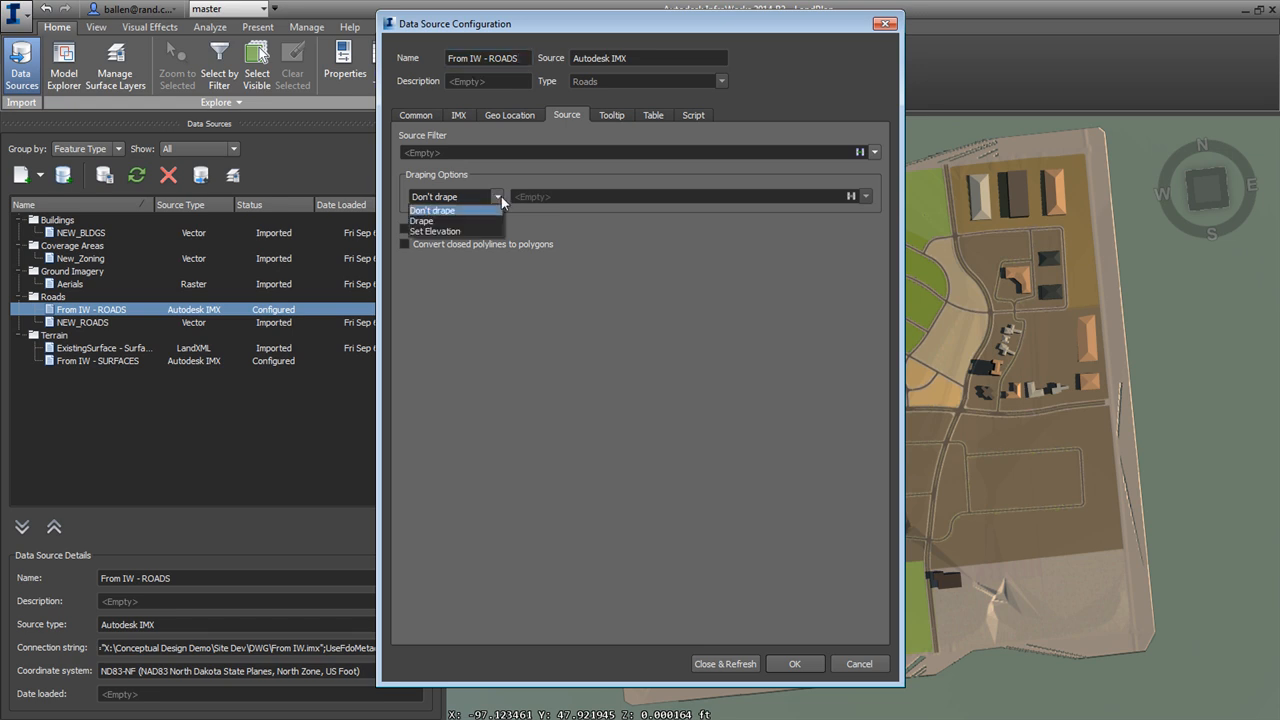
pyautogui.click(451, 232)
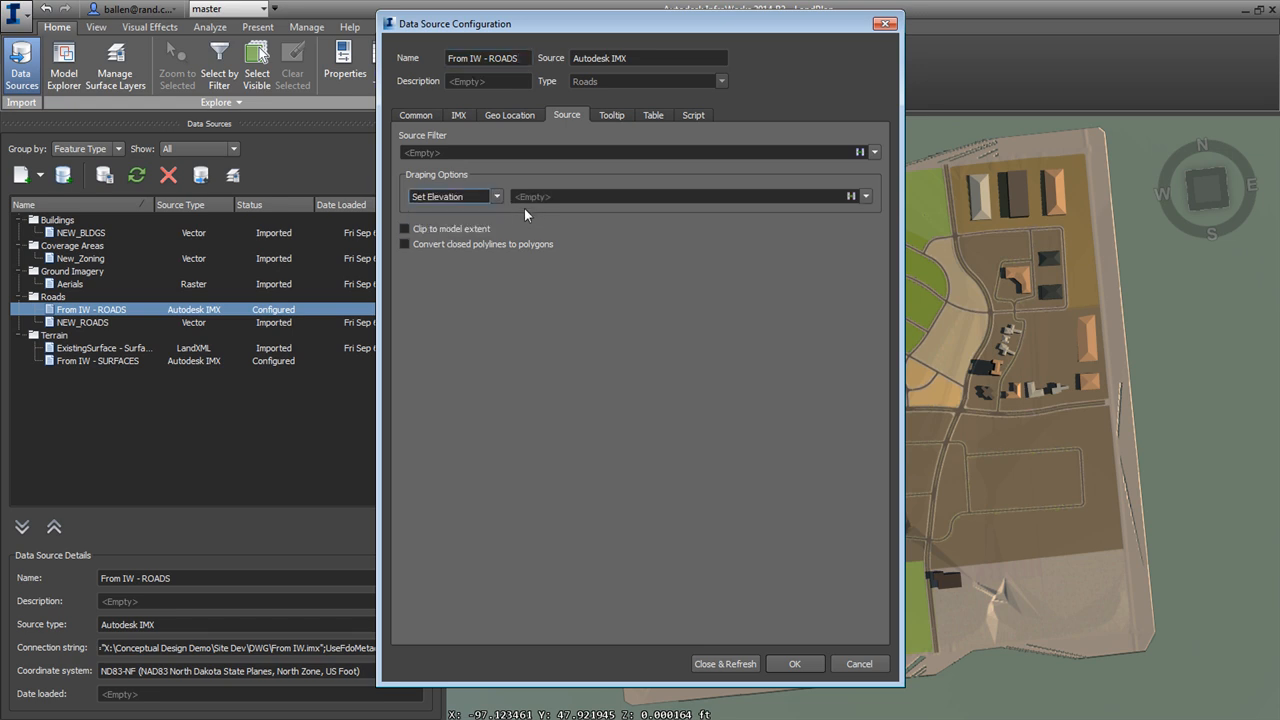
pyautogui.click(607, 116)
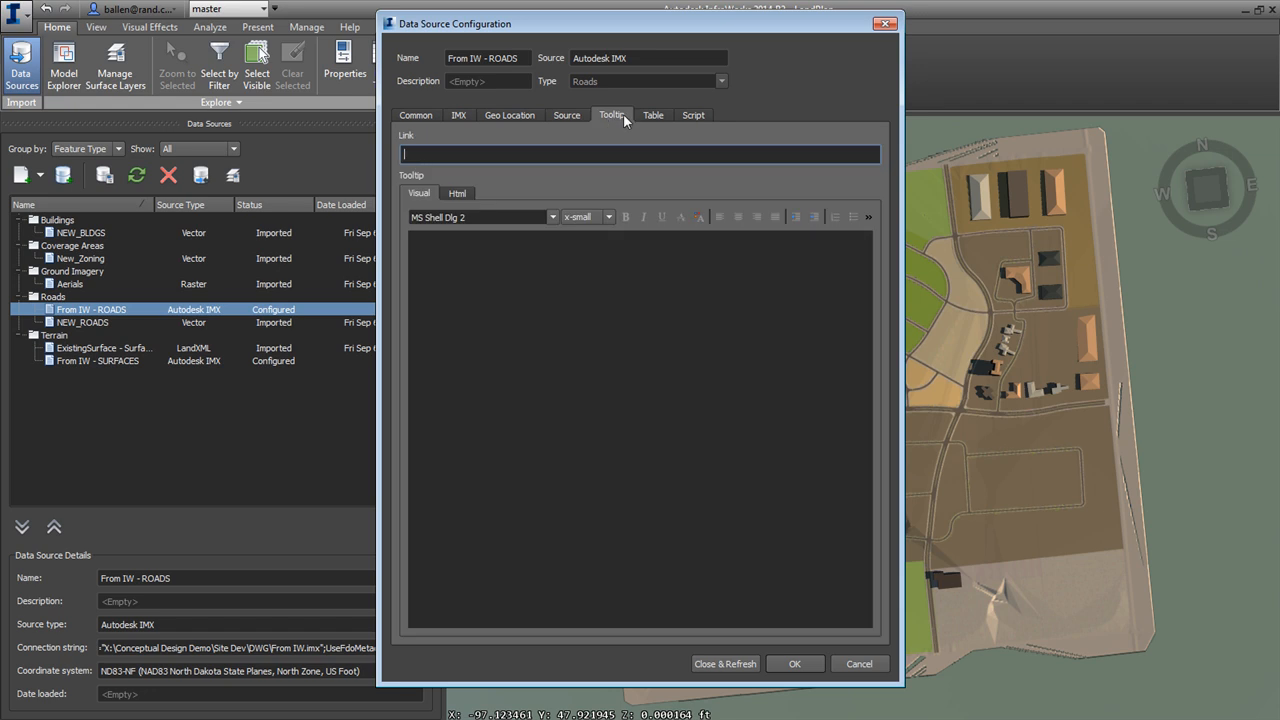
pyautogui.click(412, 116)
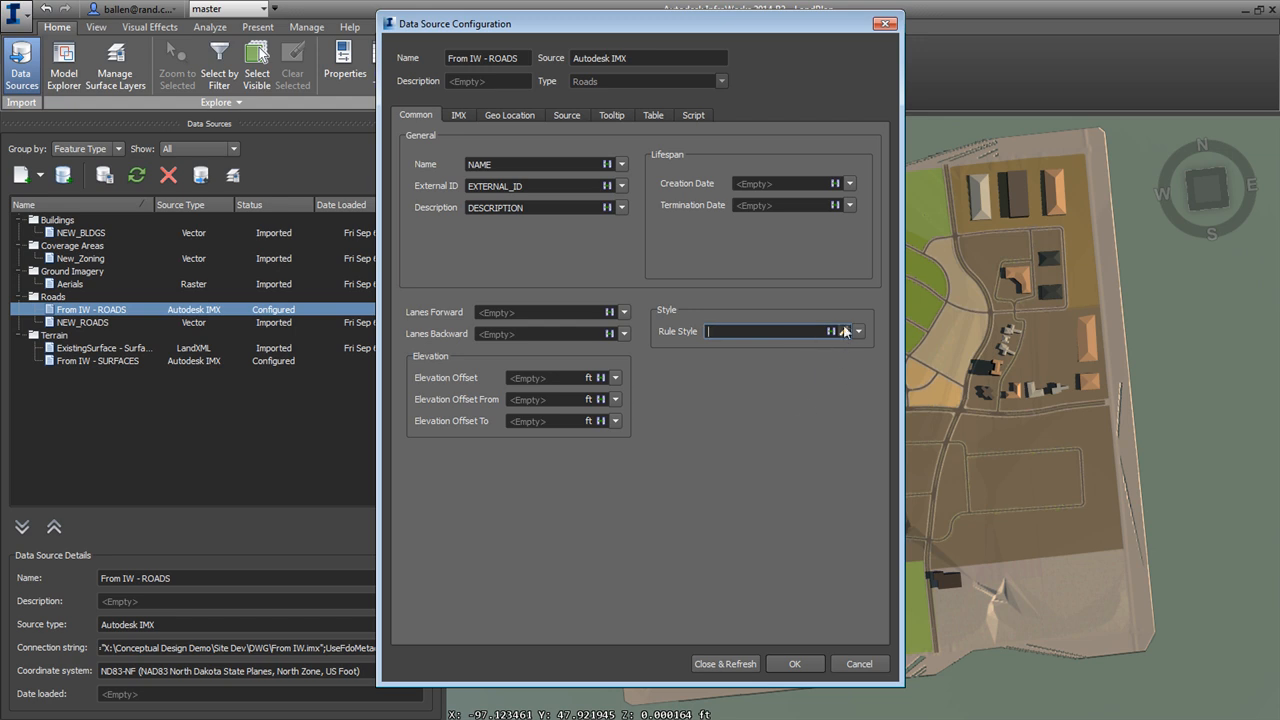
pyautogui.click(724, 664)
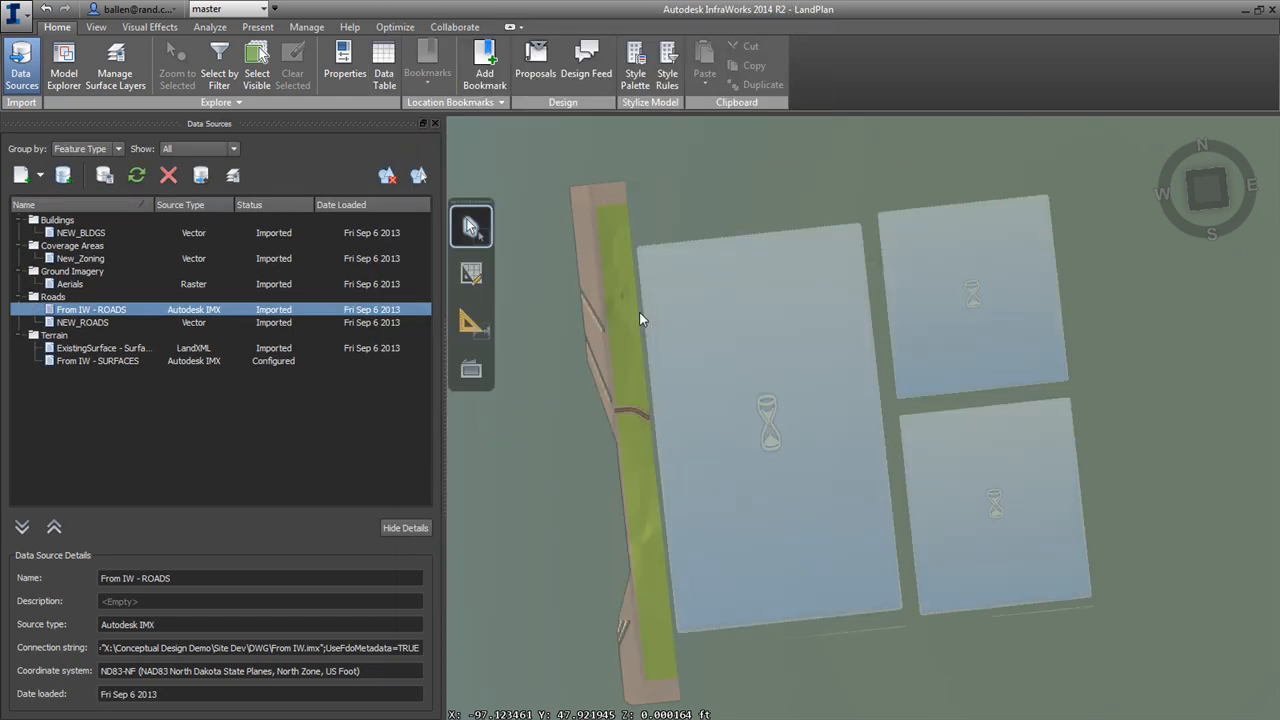
# Delete the THIRD AVE road with the street lamps at its junction with the crossing road.
pyautogui.scroll(5, 794, 284)
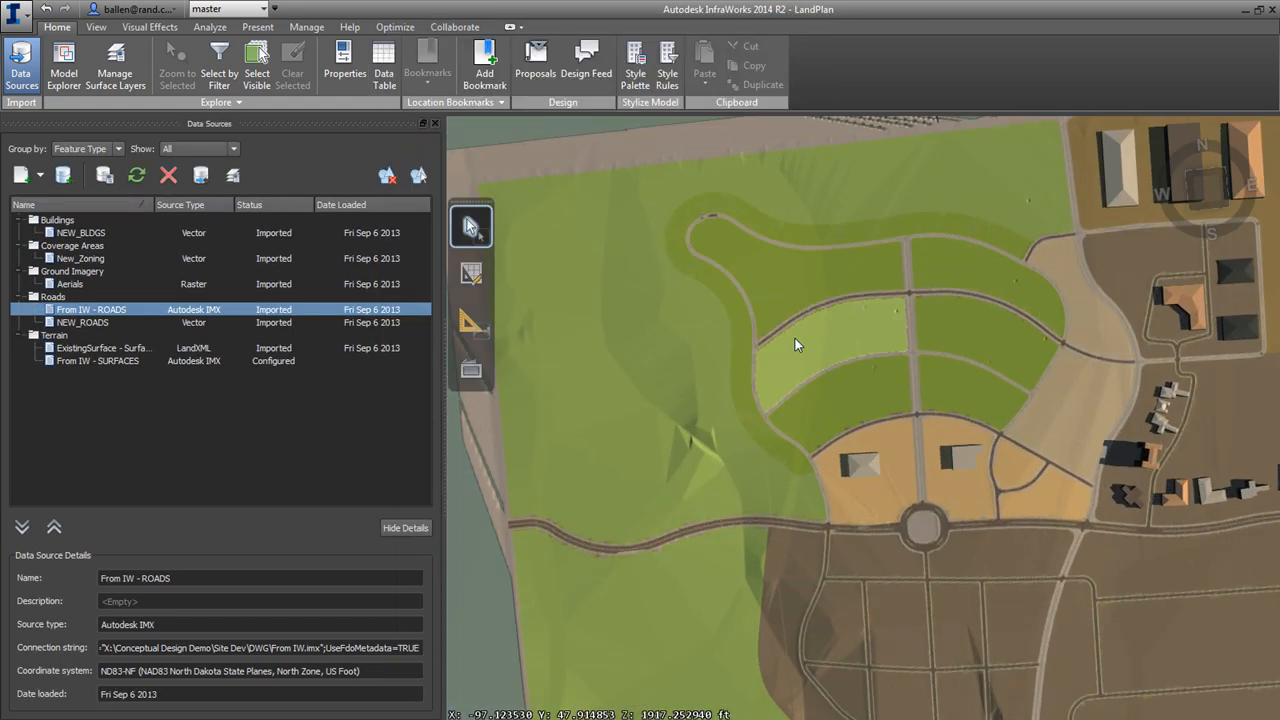
pyautogui.scroll(5, 793, 331)
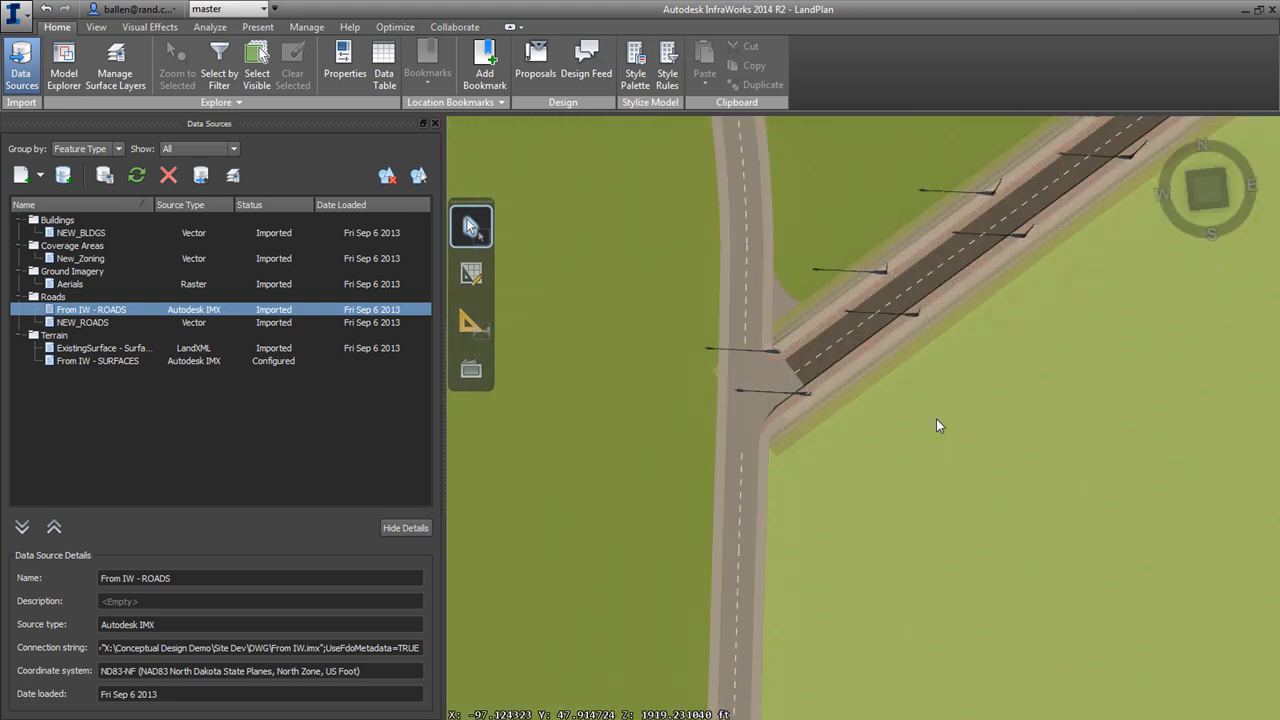
pyautogui.scroll(3, 841, 387)
pyautogui.moveTo(703, 458); pyautogui.dragTo(838, 292)
pyautogui.scroll(8, 865, 447)
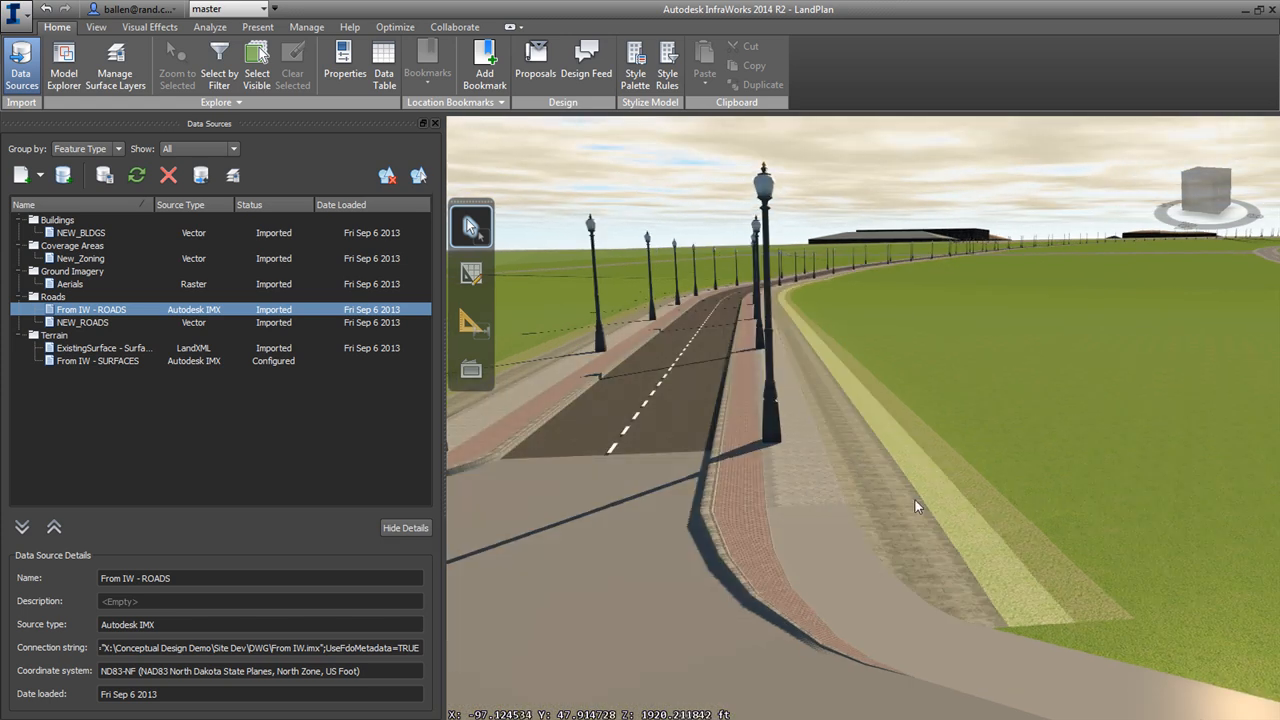
pyautogui.click(654, 401)
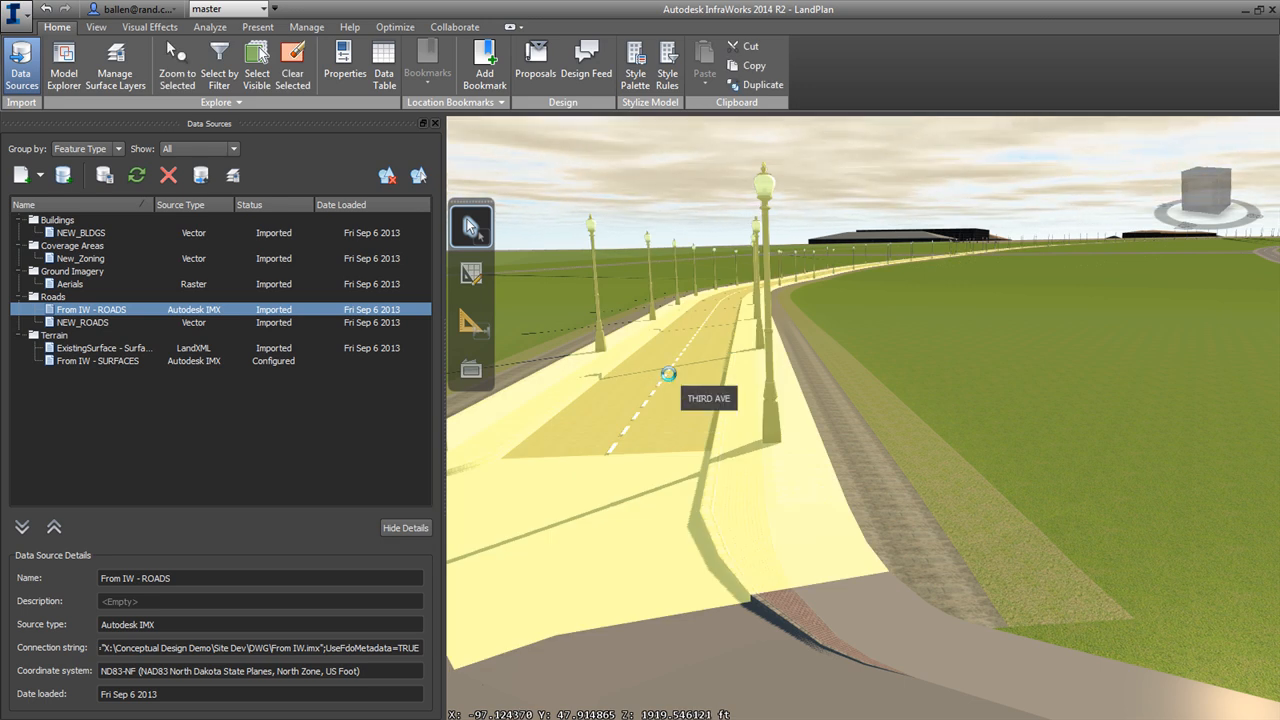
pyautogui.press('Delete')
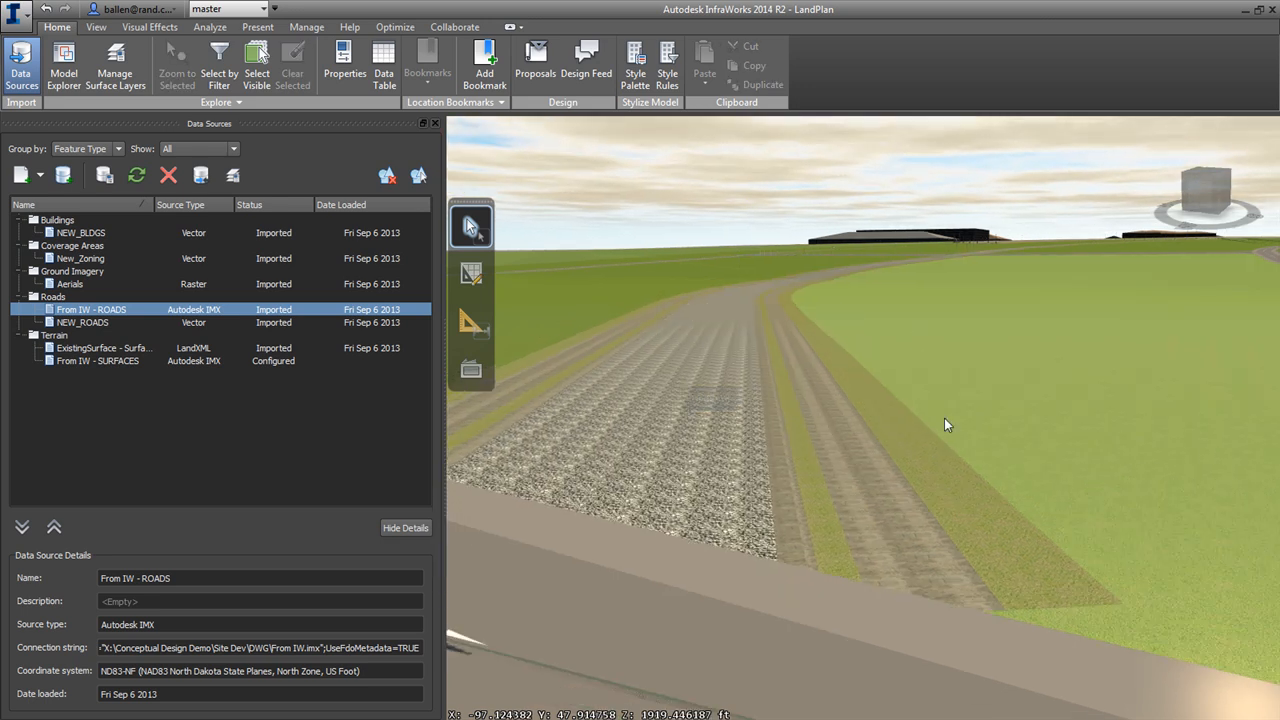
# Review the IMX, geo location and source settings of the From IW - ROADS data source and refresh it again.
pyautogui.moveTo(620, 425)
pyautogui.mouseDown(button='middle')
pyautogui.moveTo(767, 493)
pyautogui.moveTo(912, 491)
pyautogui.moveTo(1026, 446)
pyautogui.moveTo(626, 480)
pyautogui.moveTo(601, 431)
pyautogui.mouseUp(button='middle')
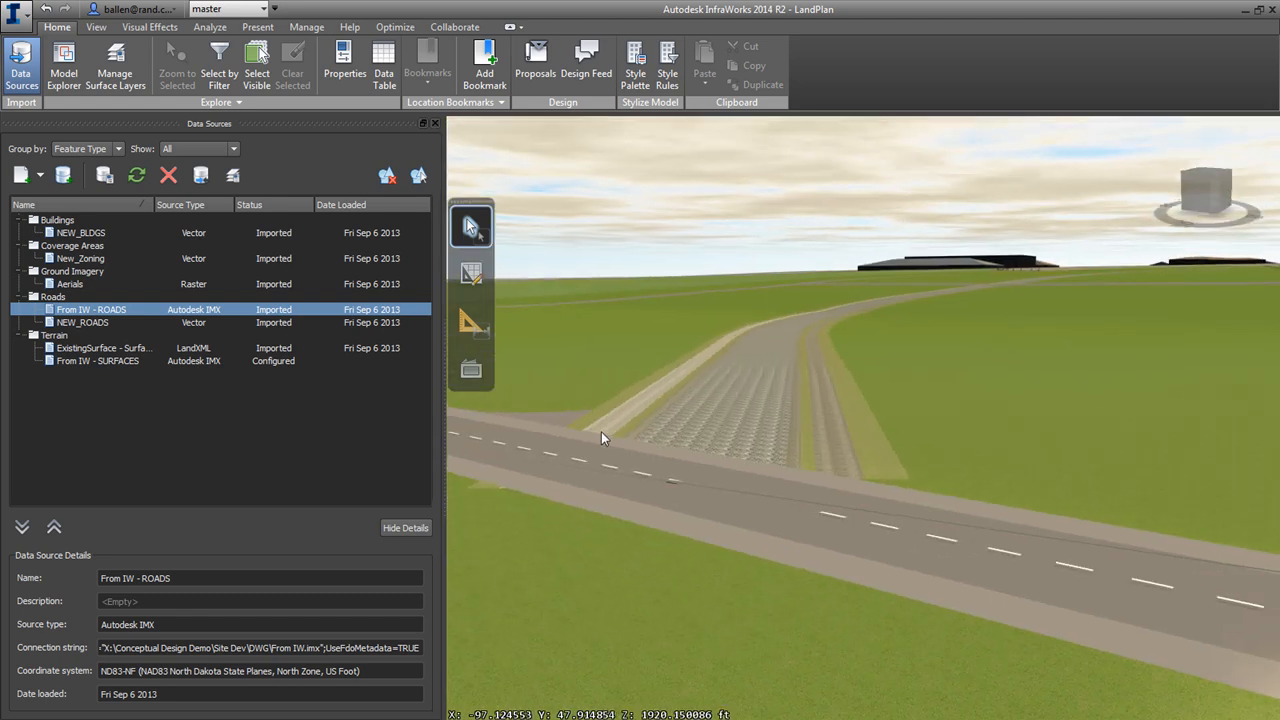
pyautogui.doubleClick(136, 312)
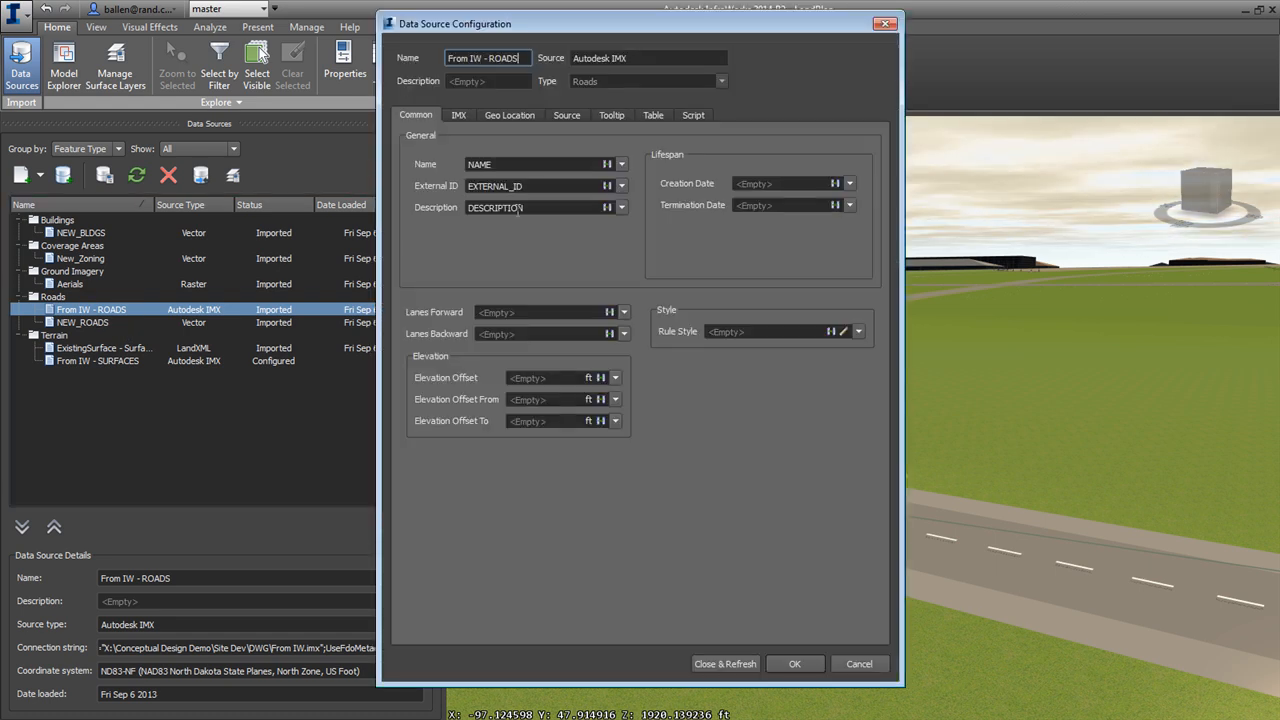
pyautogui.click(460, 116)
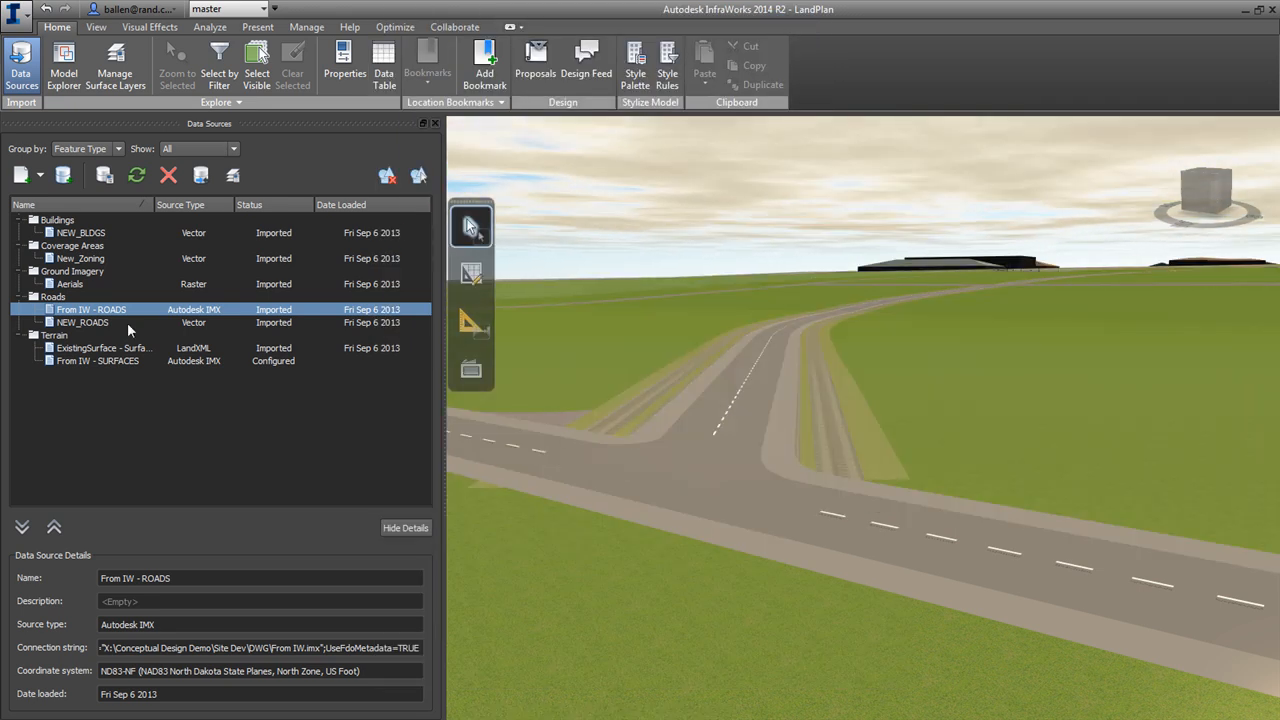
pyautogui.doubleClick(259, 315)
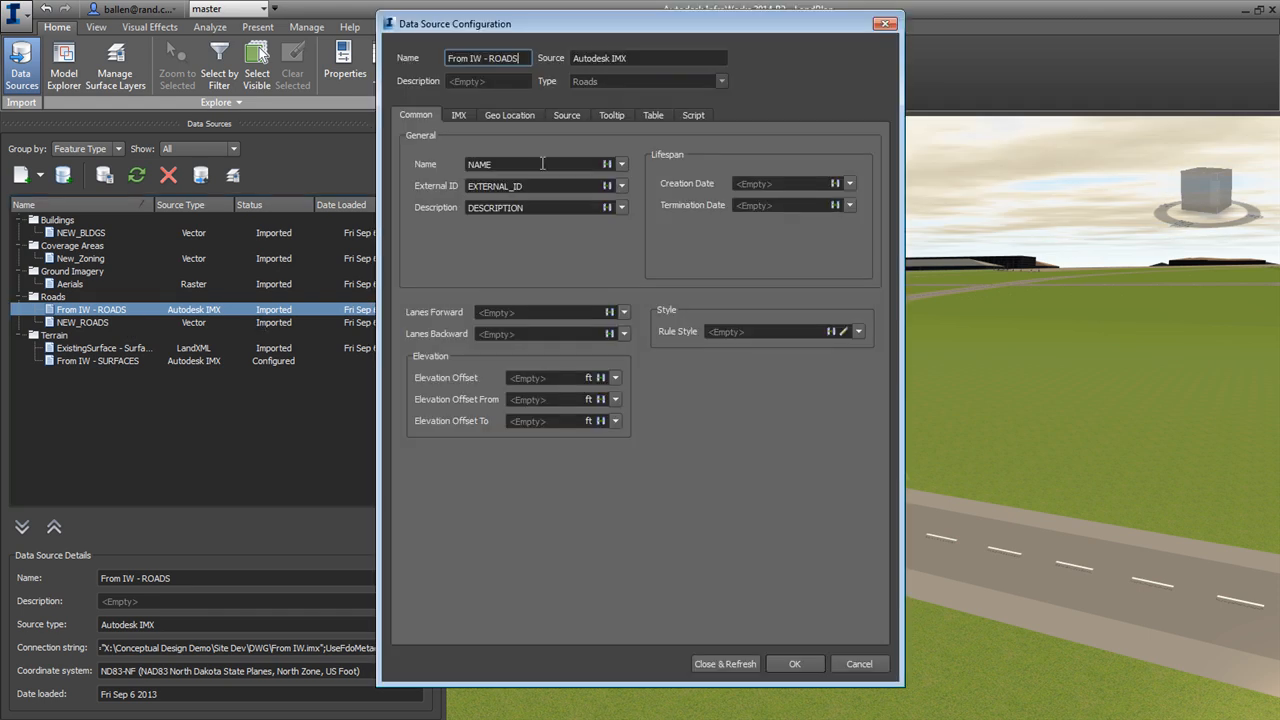
pyautogui.click(511, 112)
pyautogui.click(566, 116)
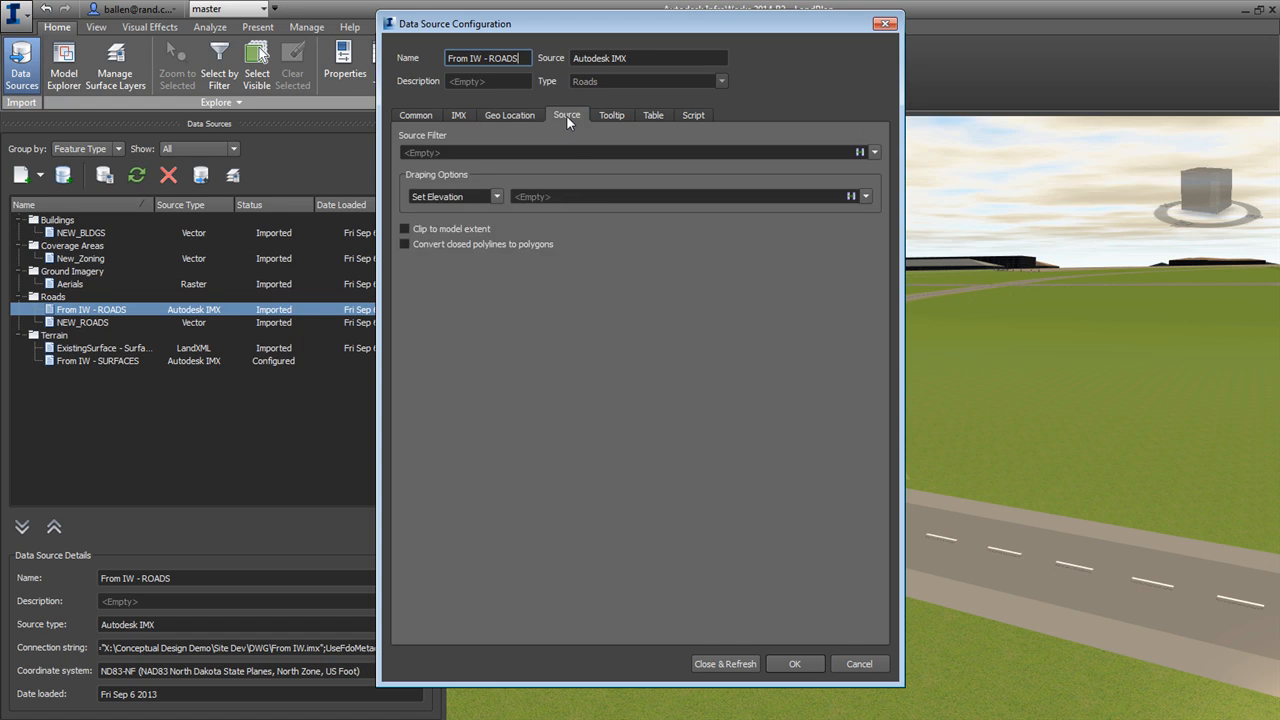
pyautogui.click(737, 668)
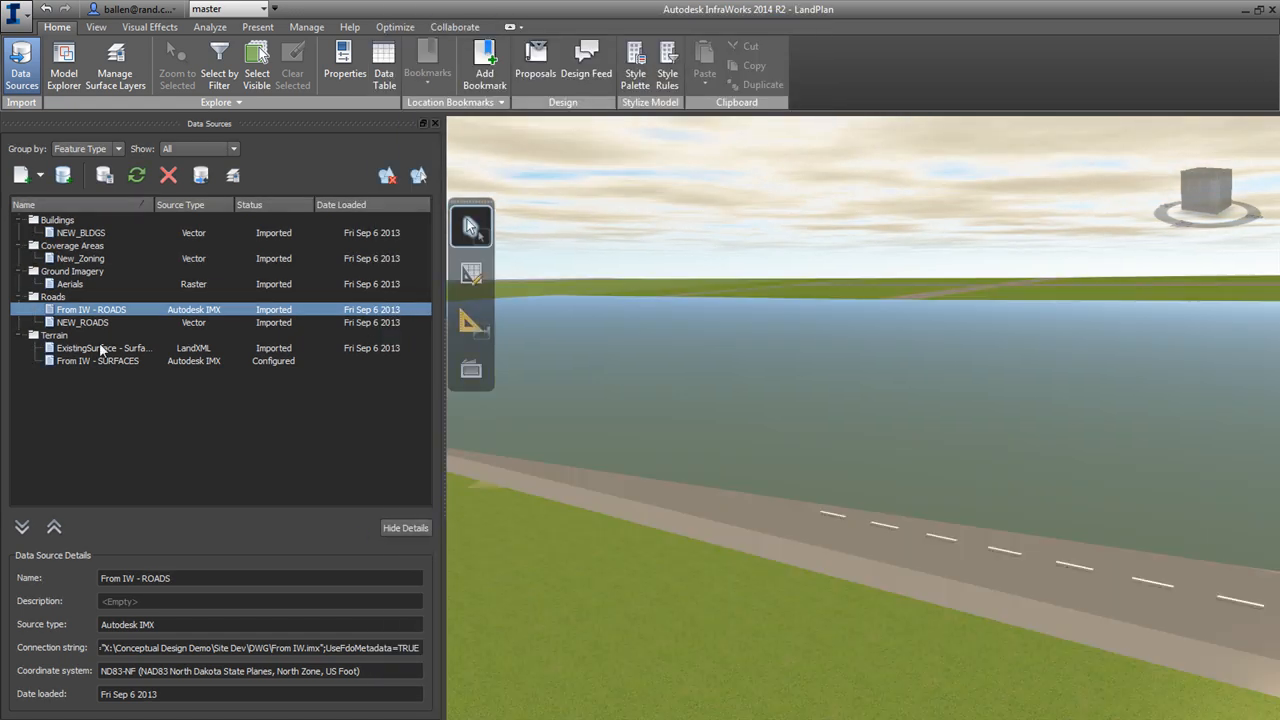
# Configure the From IW - SURFACES terrain source to import only the FG Third Ave surface.
pyautogui.click(95, 349)
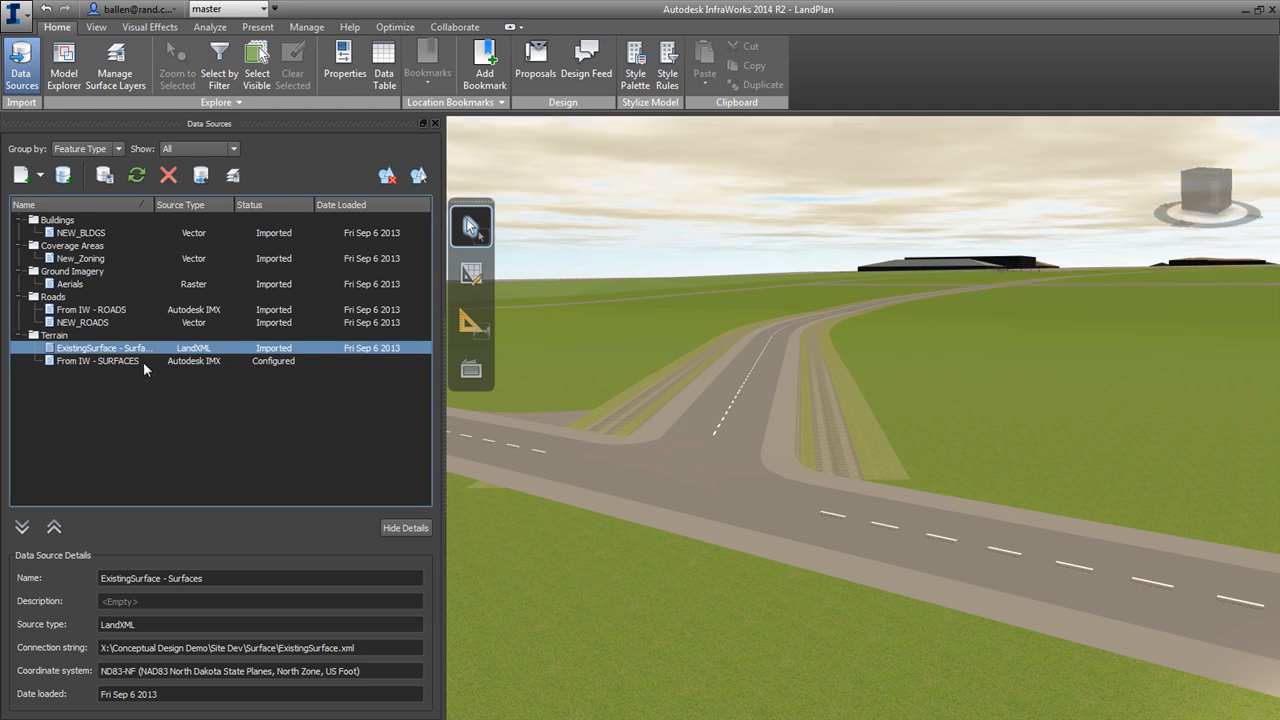
pyautogui.click(142, 361)
pyautogui.doubleClick(142, 360)
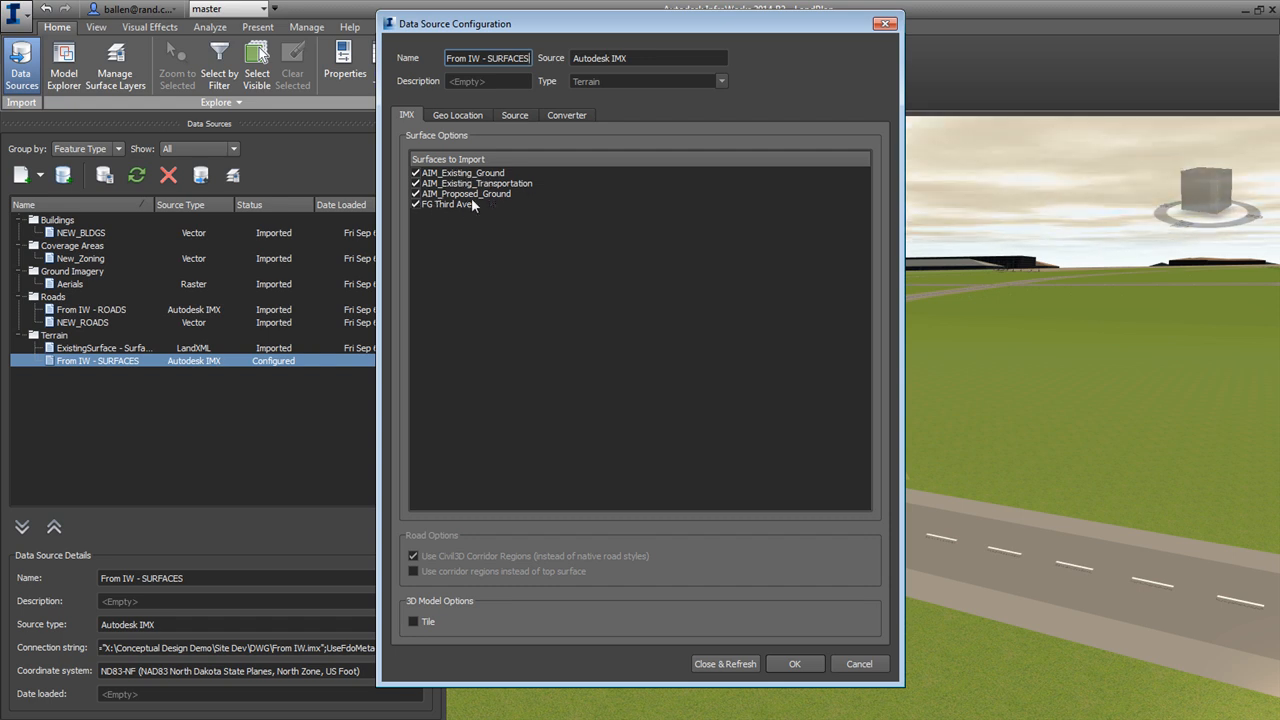
pyautogui.click(416, 203)
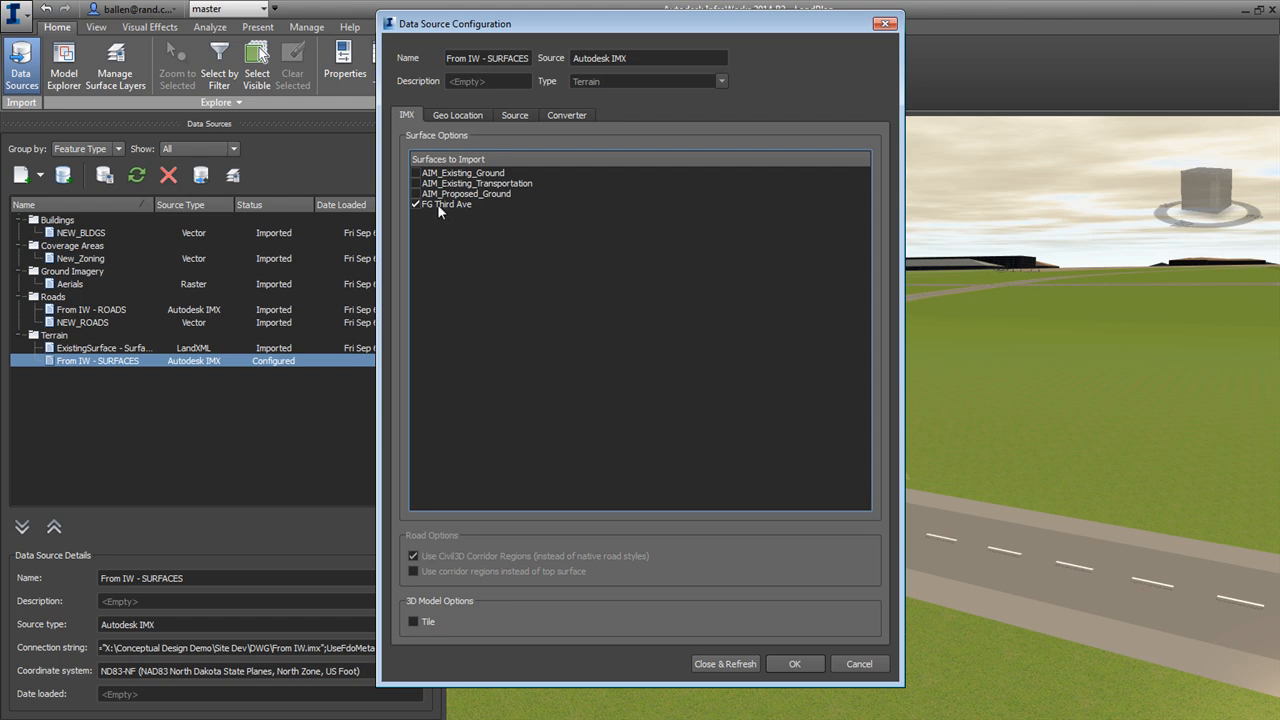
pyautogui.click(437, 205)
# Set the draping option of From IW - SURFACES to Set Elevation, then close and refresh the data source.
pyautogui.click(466, 114)
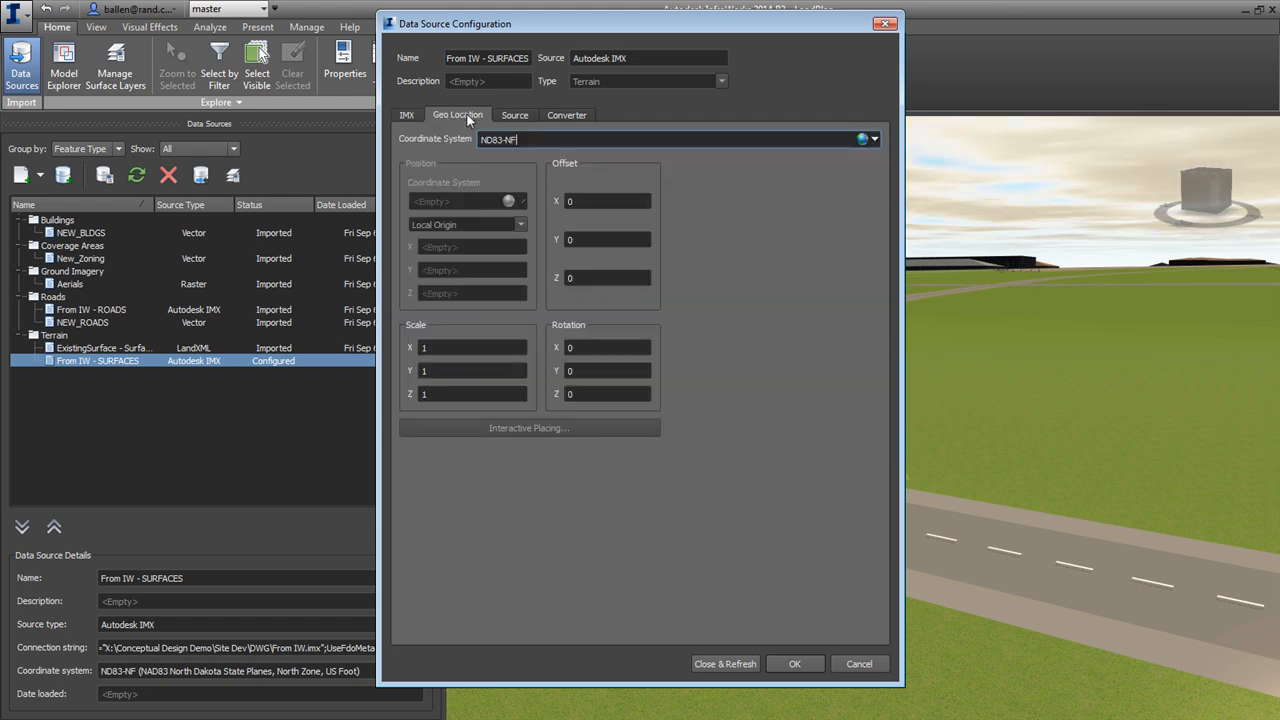
pyautogui.click(516, 118)
pyautogui.click(494, 196)
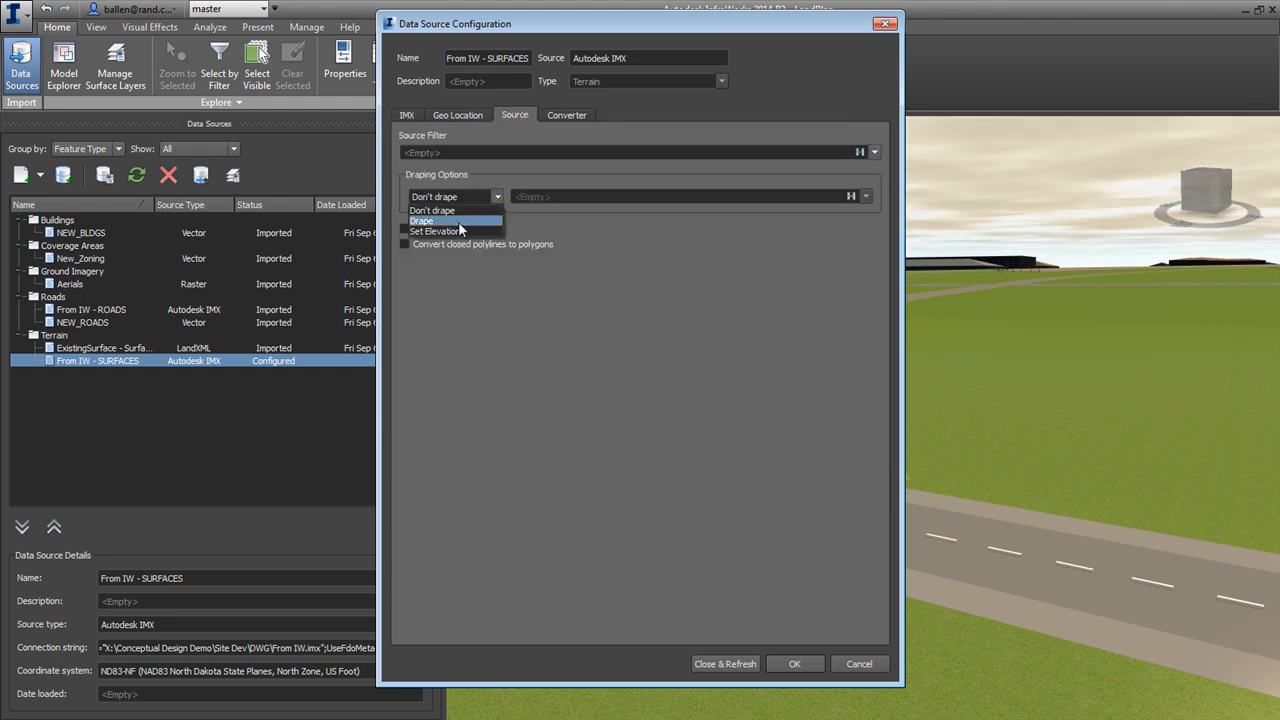
pyautogui.click(464, 228)
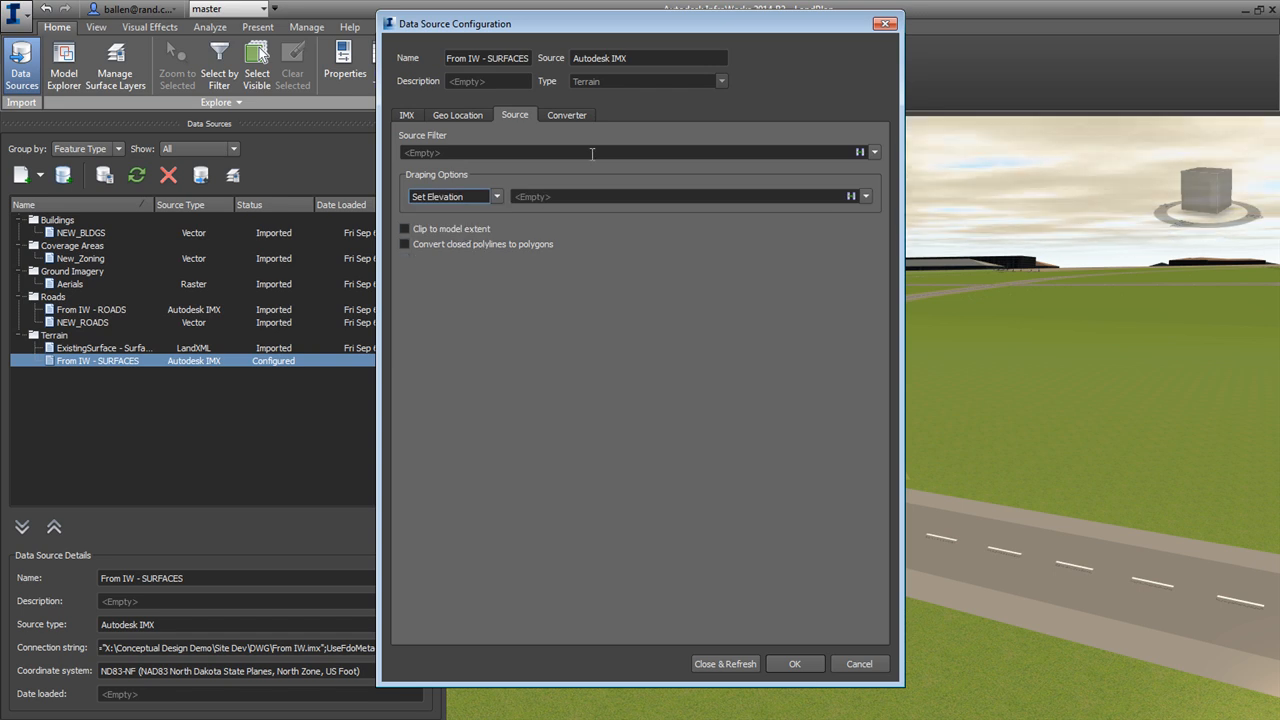
pyautogui.click(724, 665)
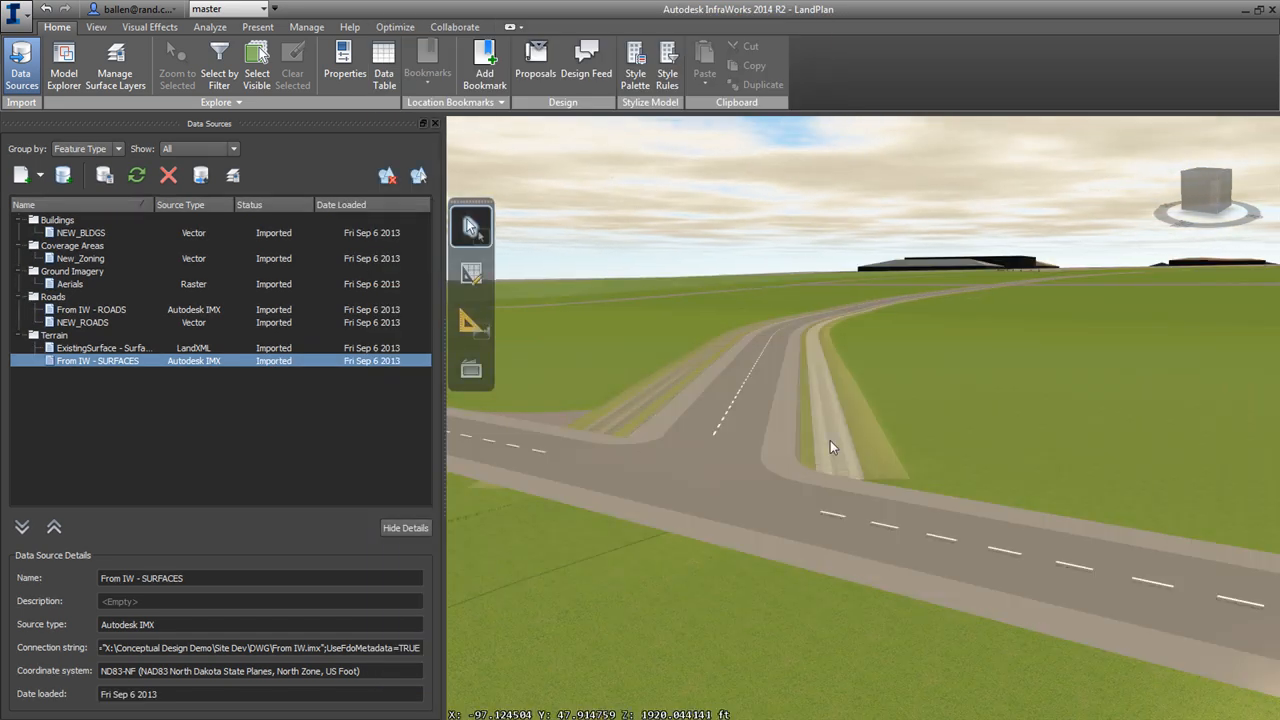
# Examine the imported Third Ave roadway and how its side slopes meet the surrounding terrain along the road.
pyautogui.scroll(3, 722, 423)
pyautogui.moveTo(691, 439); pyautogui.dragTo(674, 522)
pyautogui.scroll(-5, 674, 522)
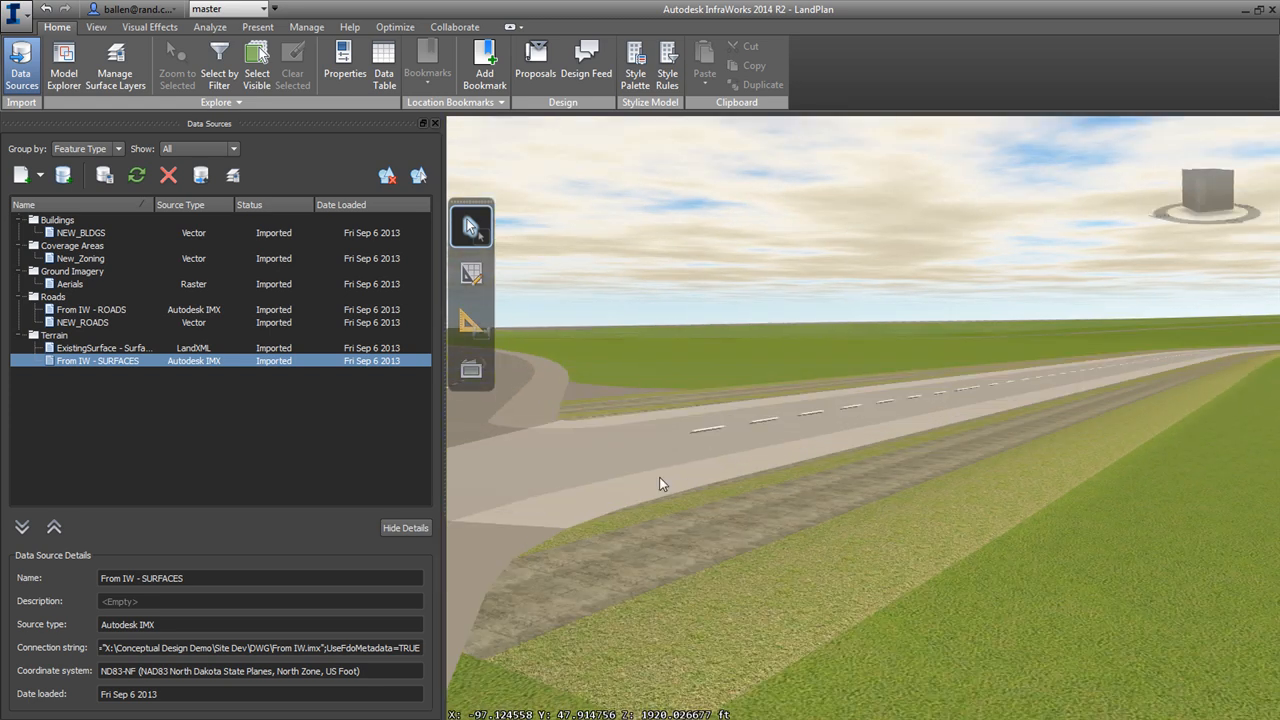
pyautogui.moveTo(700, 455); pyautogui.dragTo(799, 318)
pyautogui.scroll(5, 889, 540)
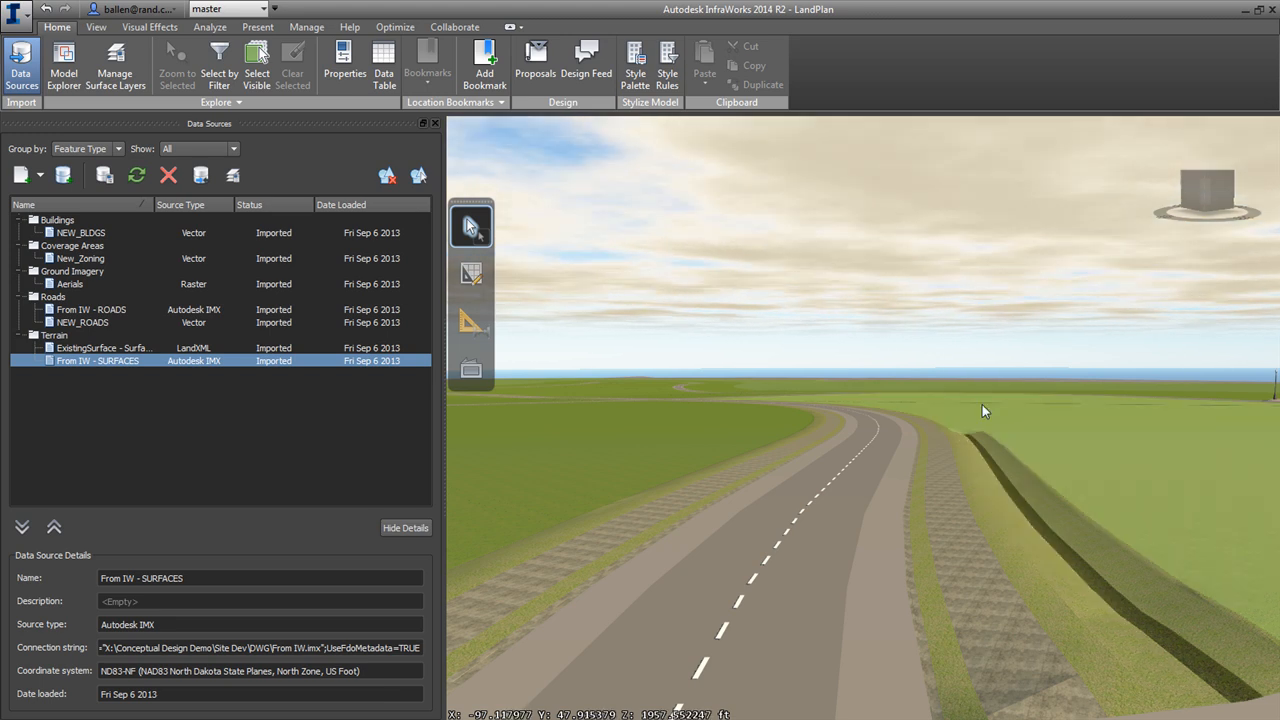
pyautogui.moveTo(831, 487); pyautogui.dragTo(851, 458, button='middle')
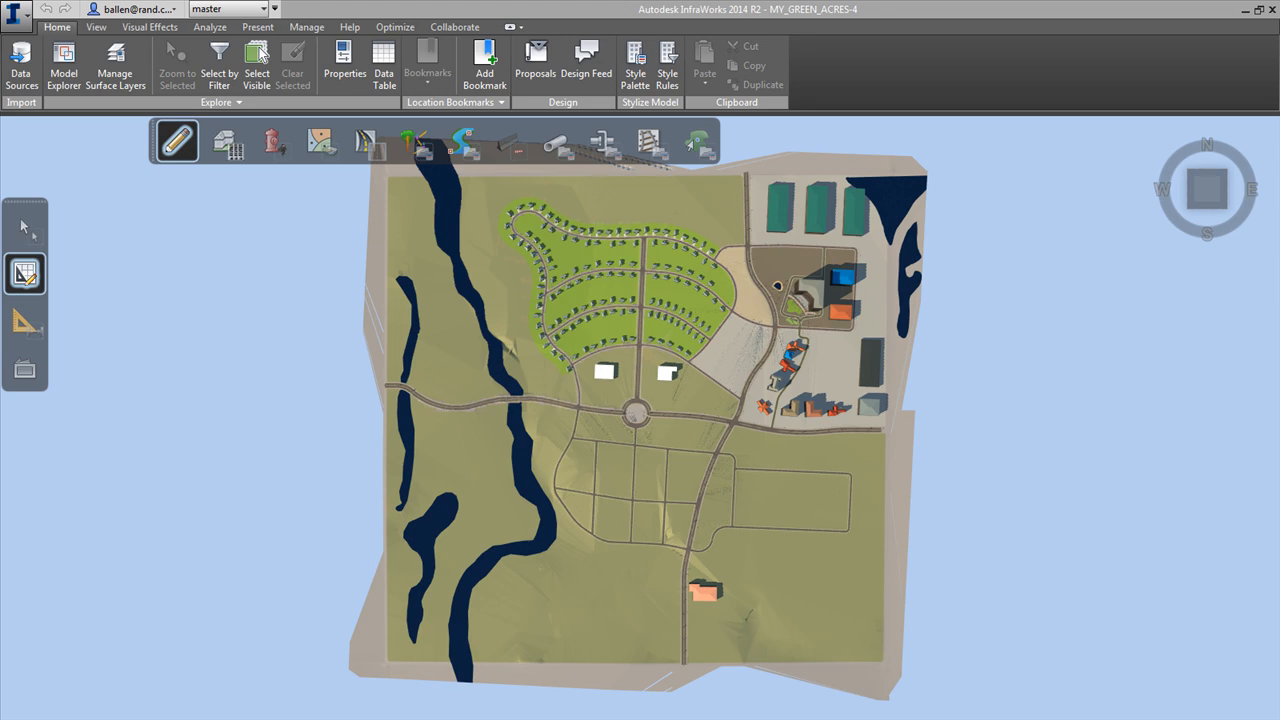
# Open the data sources of the MY_GREEN_ACRES-4 model and examine its houses and roads in a tilted 3D view.
pyautogui.click(21, 68)
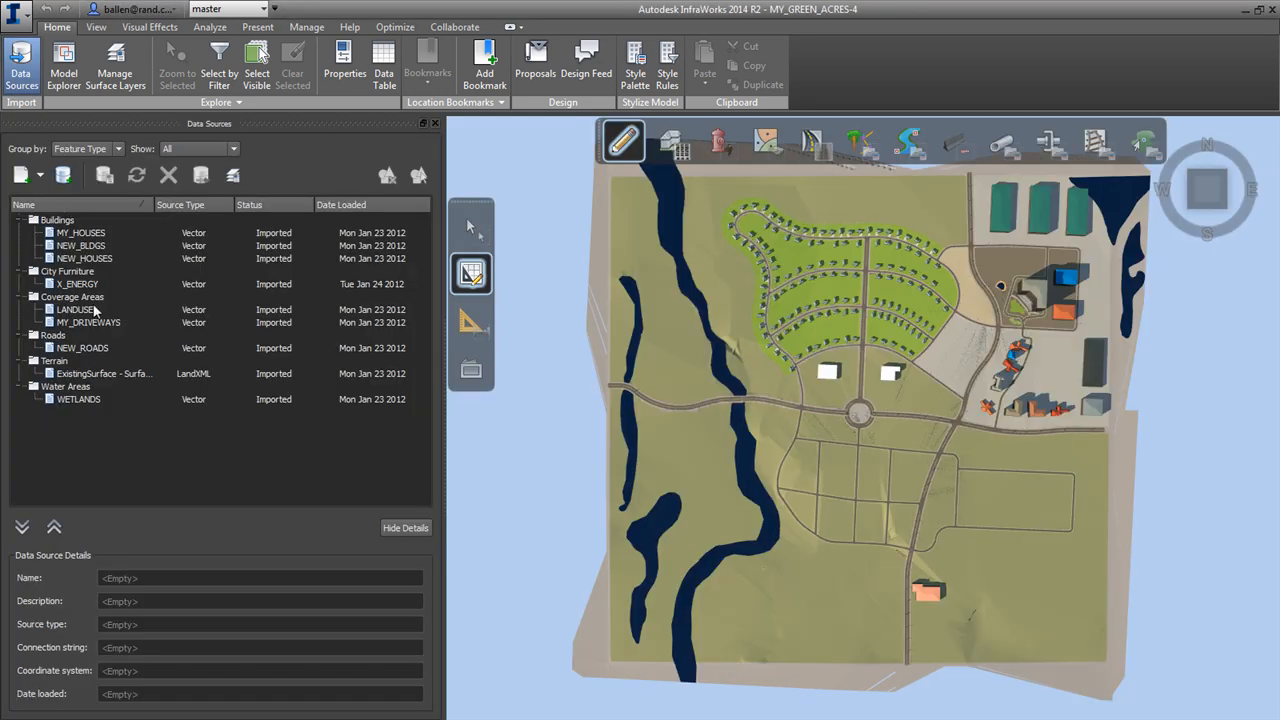
pyautogui.scroll(5, 812, 315)
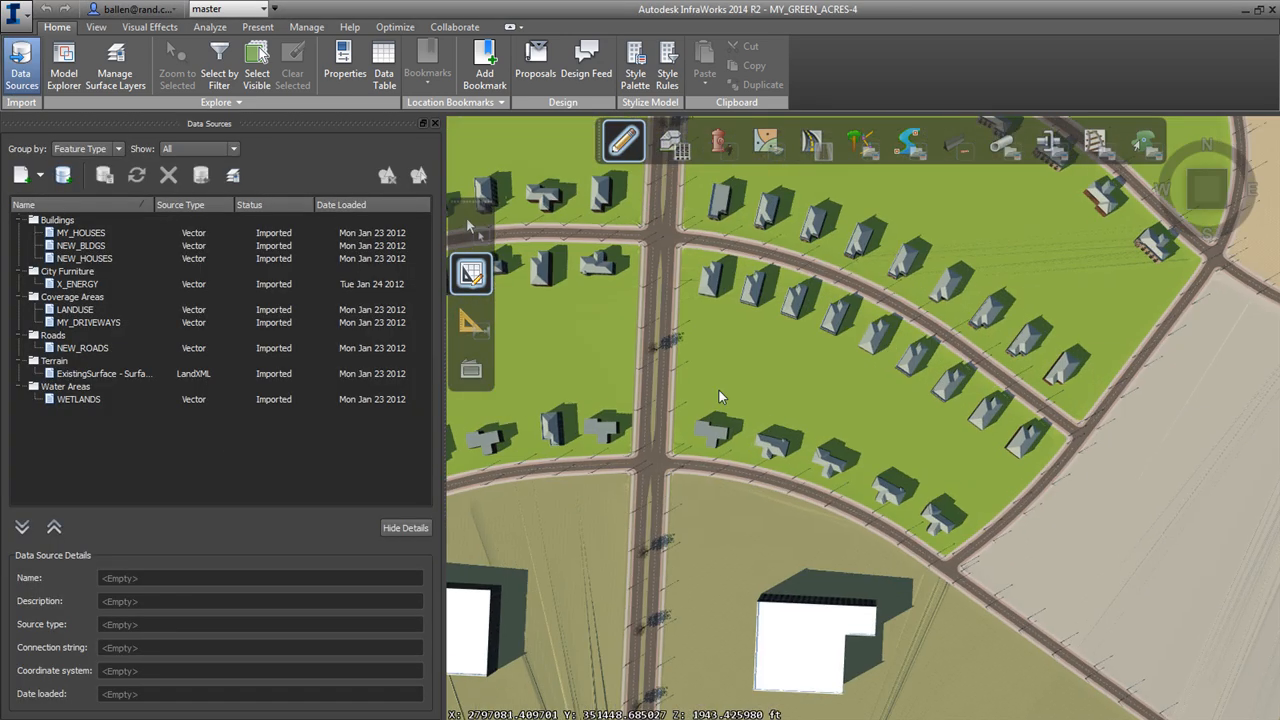
pyautogui.moveTo(812, 315); pyautogui.dragTo(788, 498, button='middle')
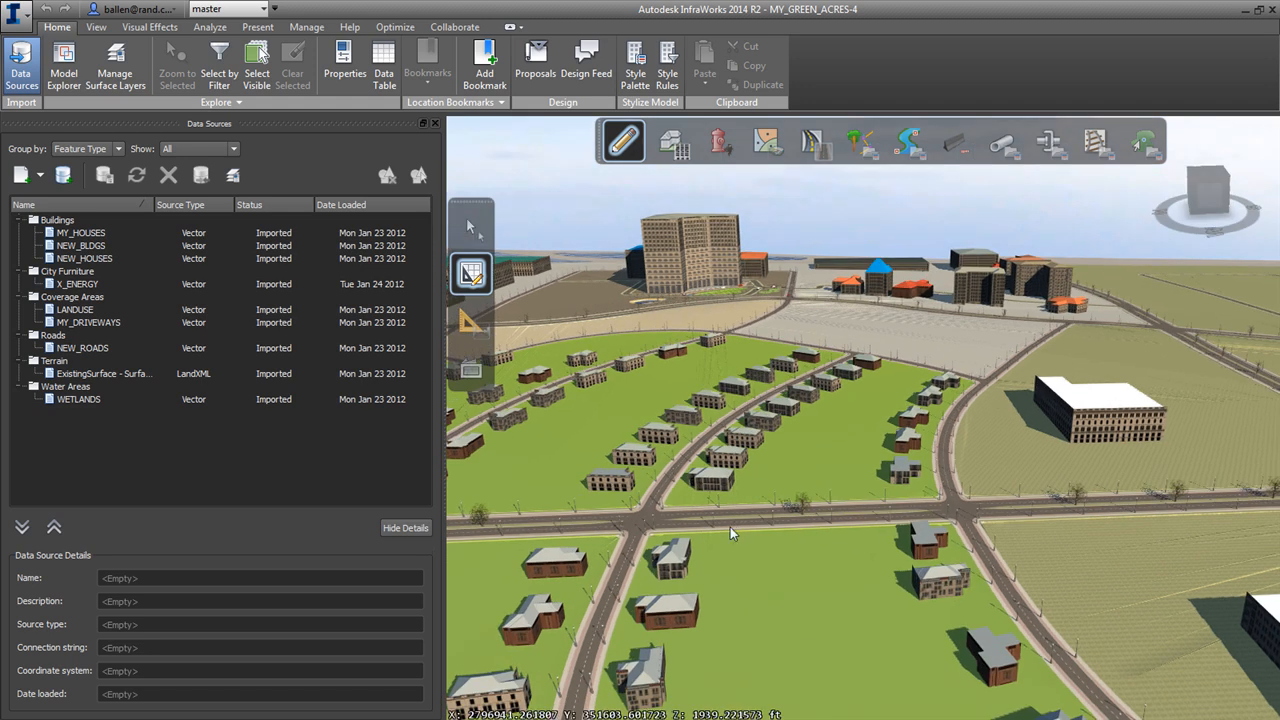
pyautogui.scroll(2, 730, 528)
pyautogui.scroll(-3, 733, 500)
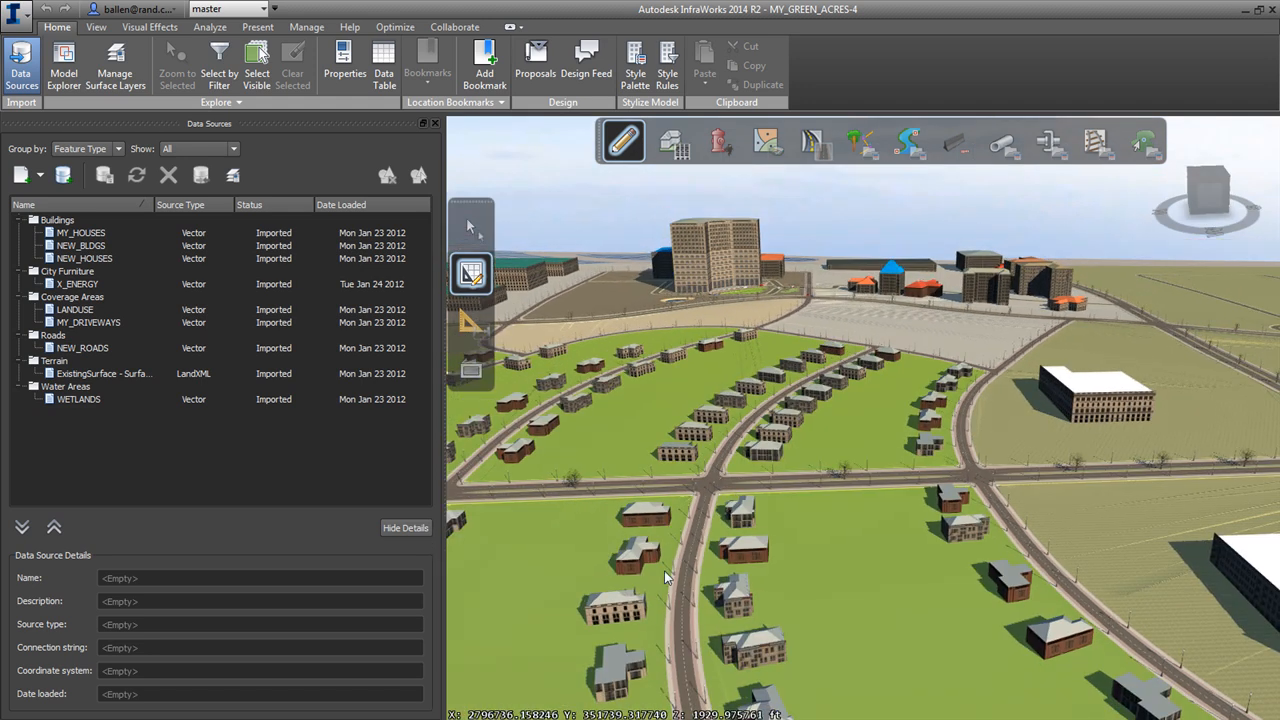
pyautogui.scroll(2, 664, 570)
pyautogui.moveTo(740, 533)
pyautogui.mouseDown()
pyautogui.moveTo(790, 503)
pyautogui.moveTo(716, 526)
pyautogui.mouseUp()
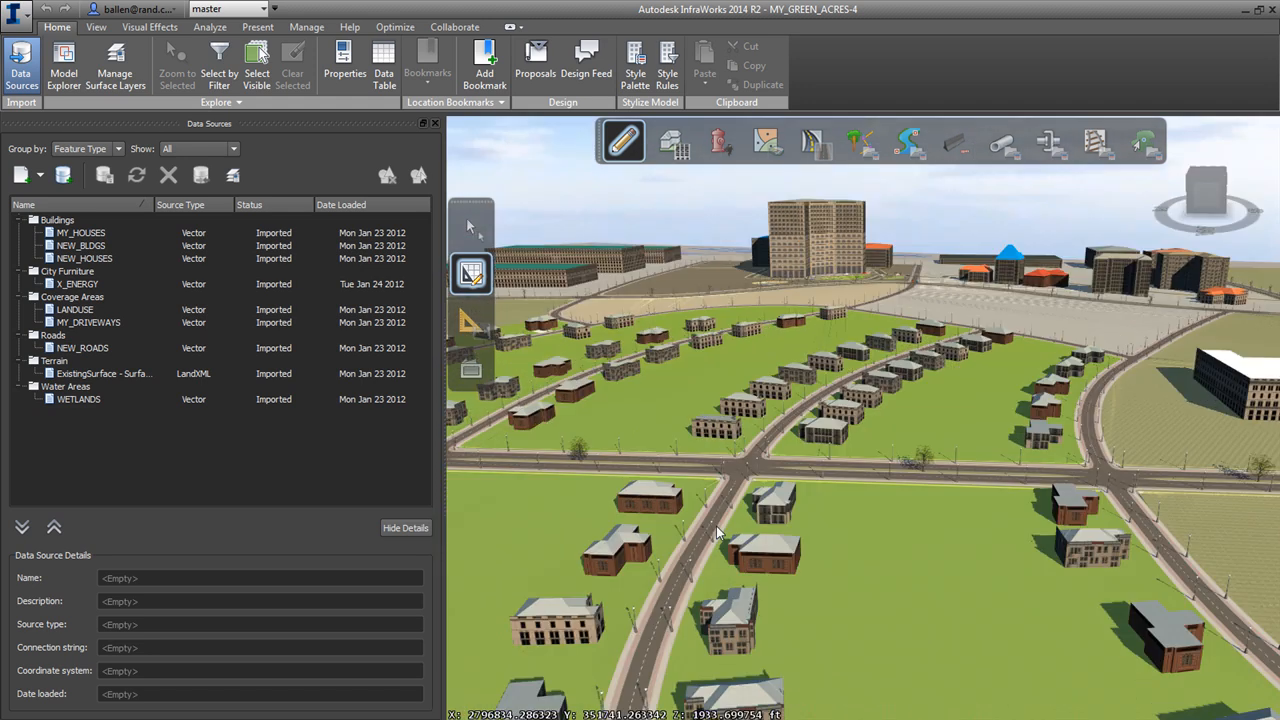
# Look across the MY_GREEN_ACRES-4 site toward the housing area and open the model's storyboards.
pyautogui.scroll(-3, 739, 444)
pyautogui.moveTo(920, 443); pyautogui.dragTo(683, 425)
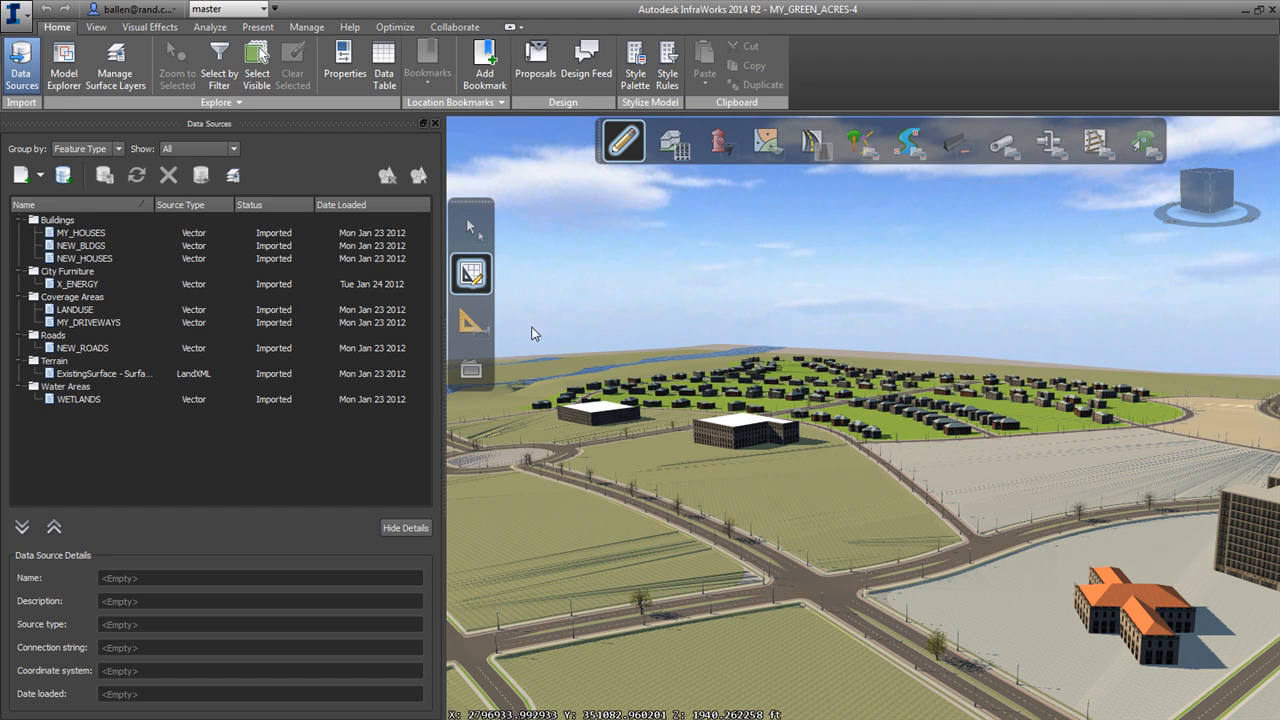
pyautogui.click(262, 28)
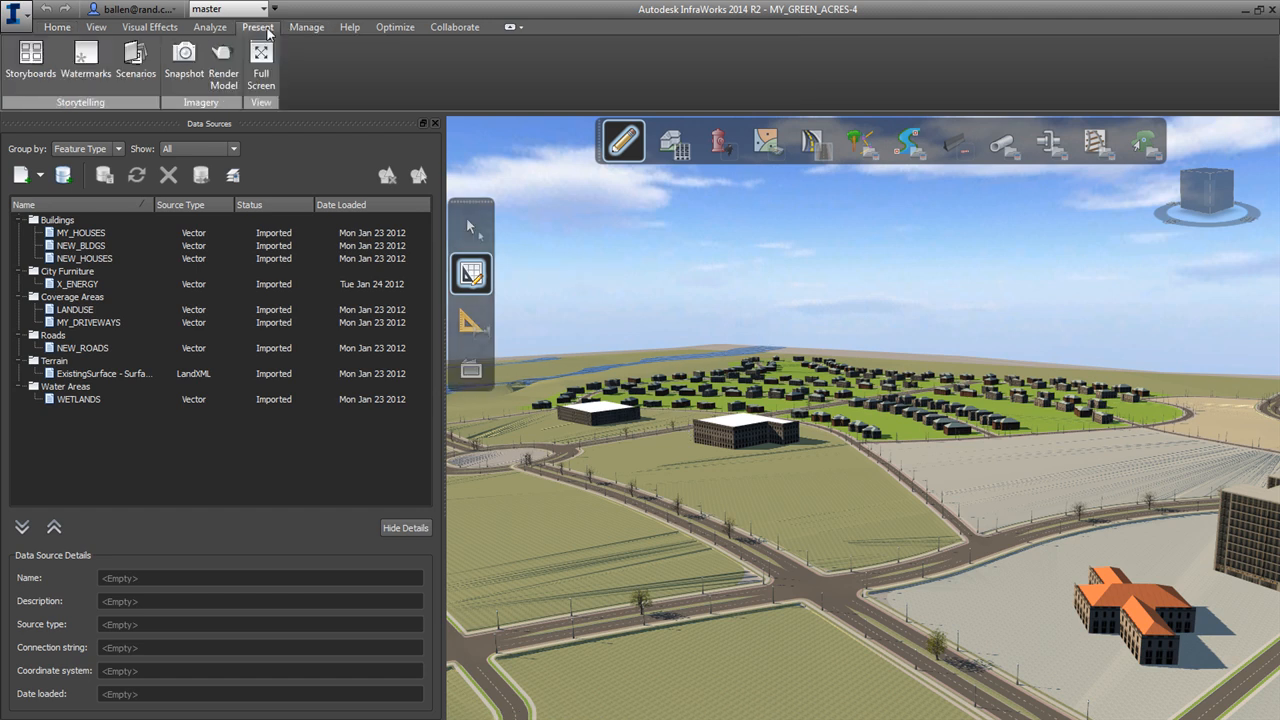
pyautogui.click(31, 62)
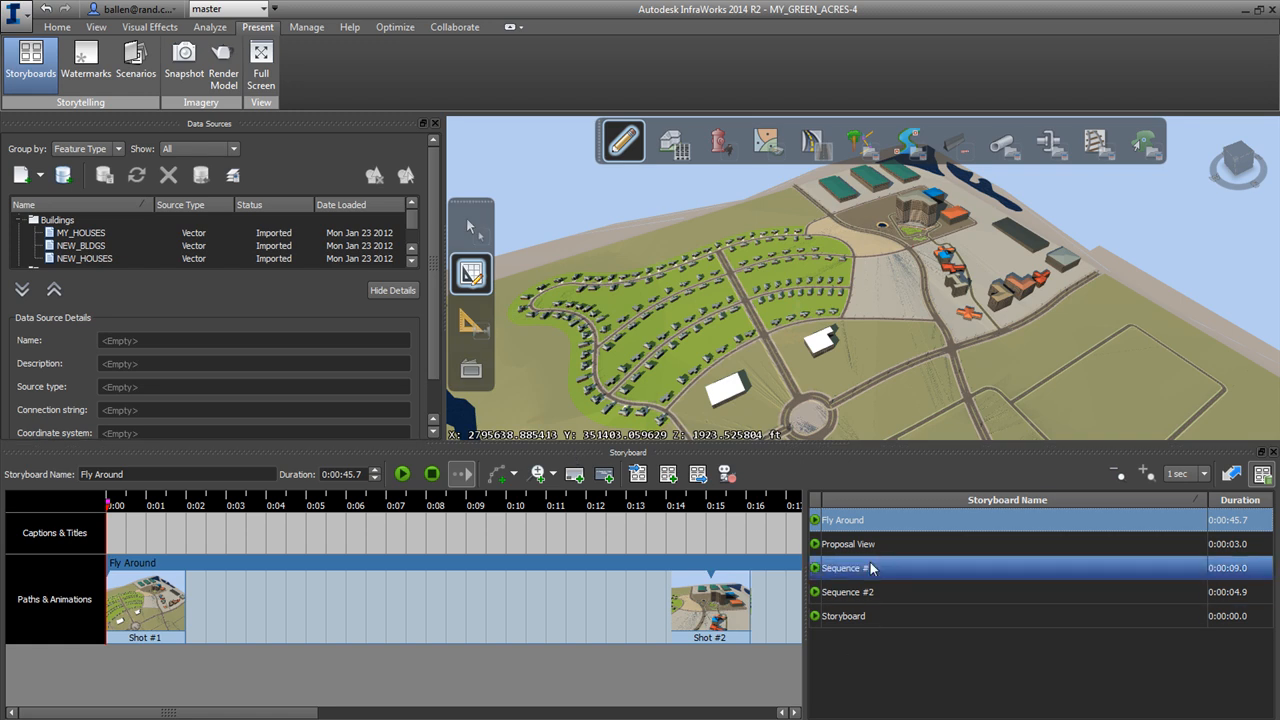
# Play the Fly Around storyboard partway and stop it, play Proposal View and Sequence #1, and select Sequence #2.
pyautogui.click(816, 520)
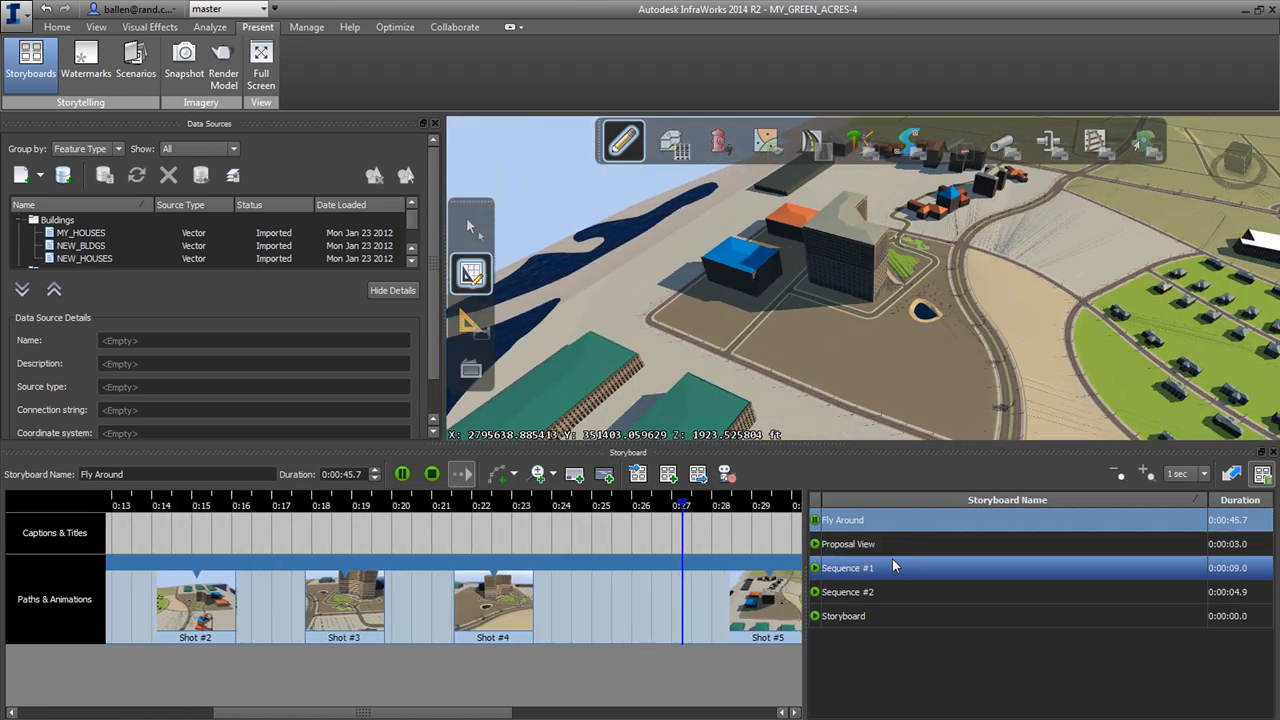
pyautogui.click(818, 521)
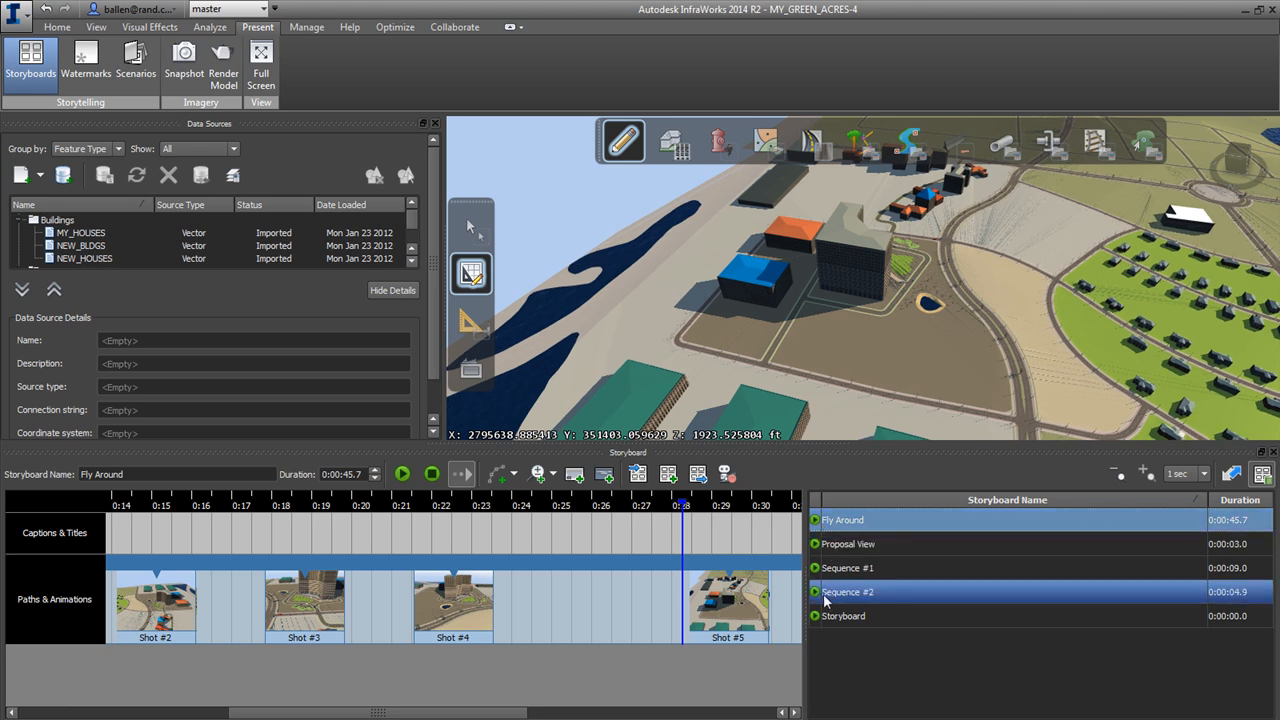
pyautogui.click(815, 545)
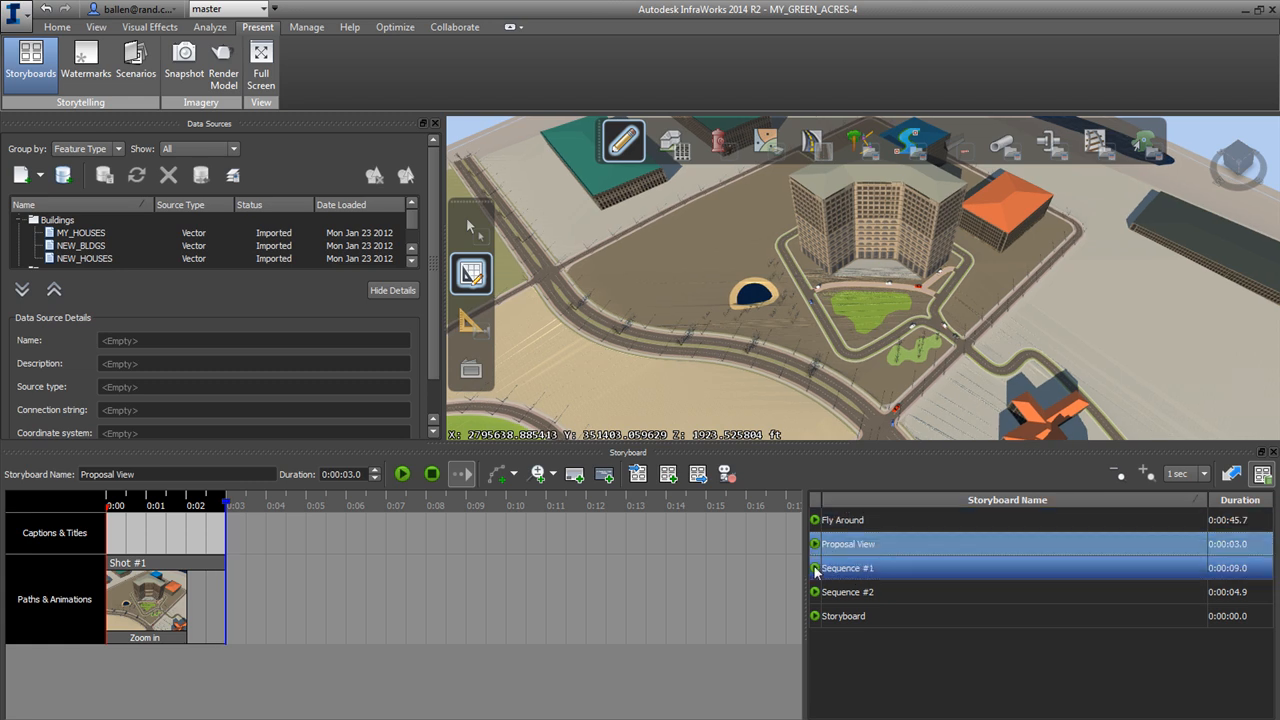
pyautogui.click(815, 568)
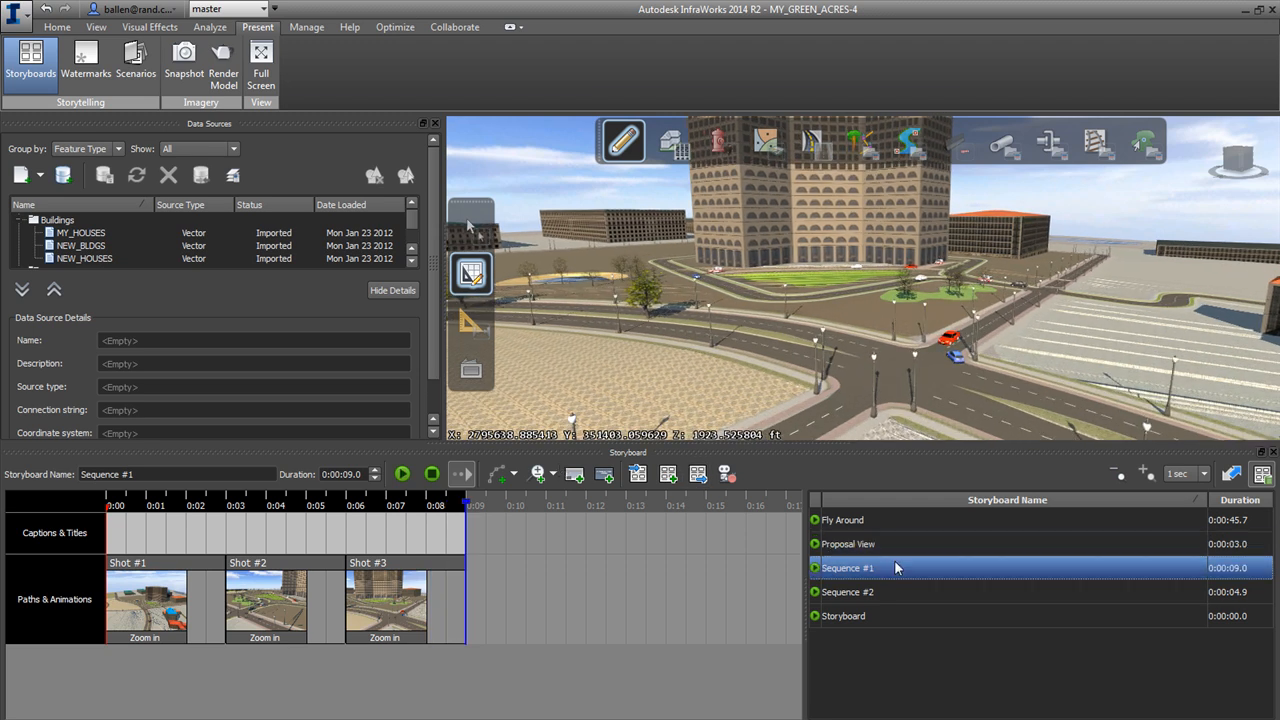
pyautogui.click(849, 593)
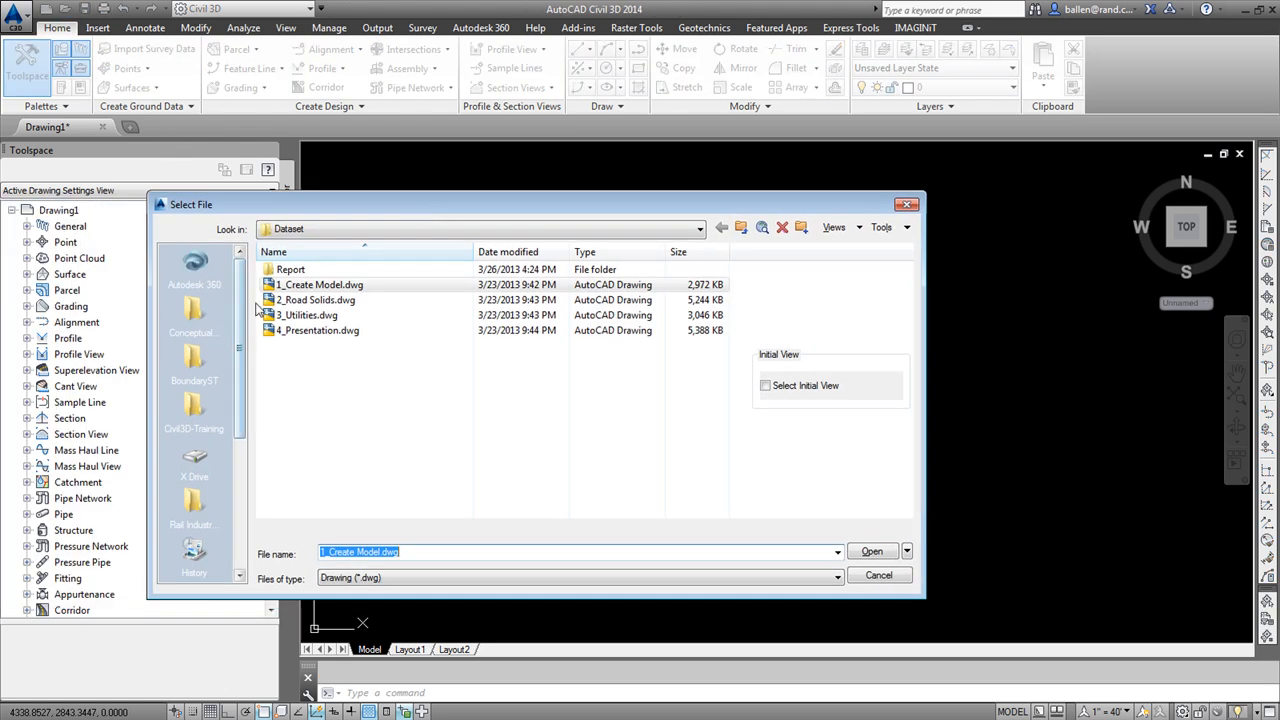
# Switch to Civil 3D, open 1_Create Model.dwg, and show the road corridor in the Object Viewer.
pyautogui.click(318, 286)
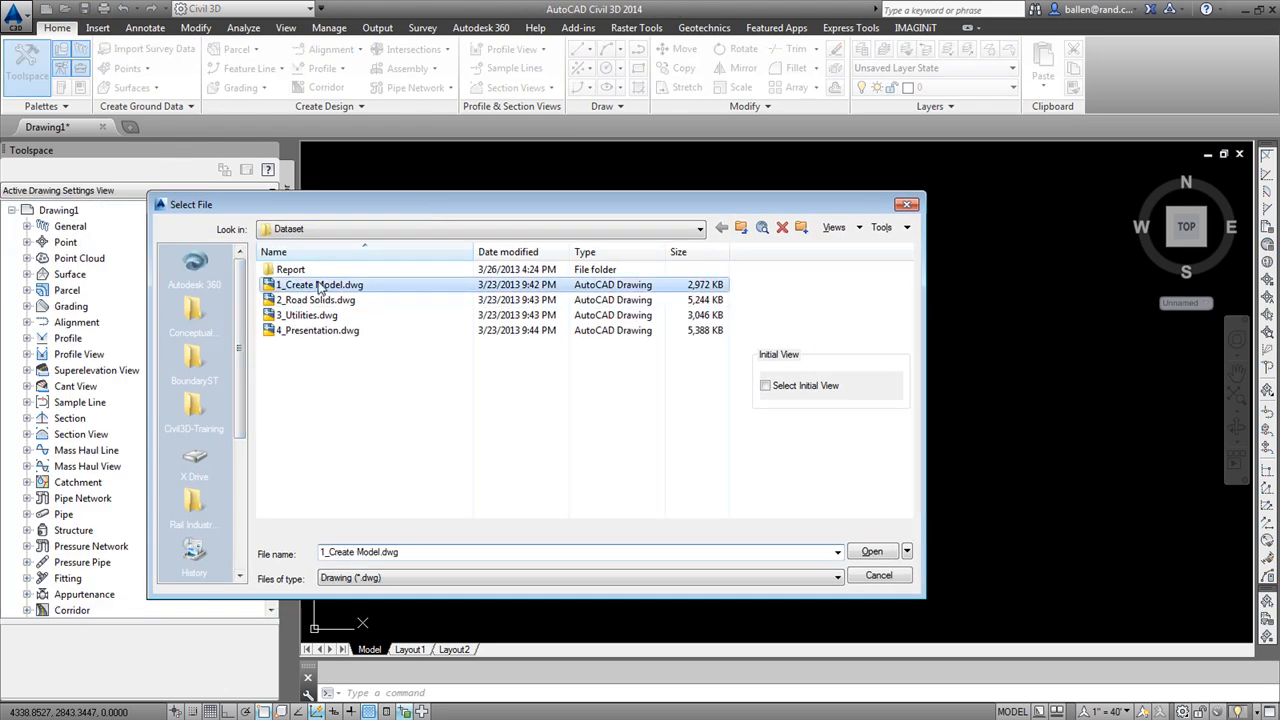
pyautogui.doubleClick(318, 286)
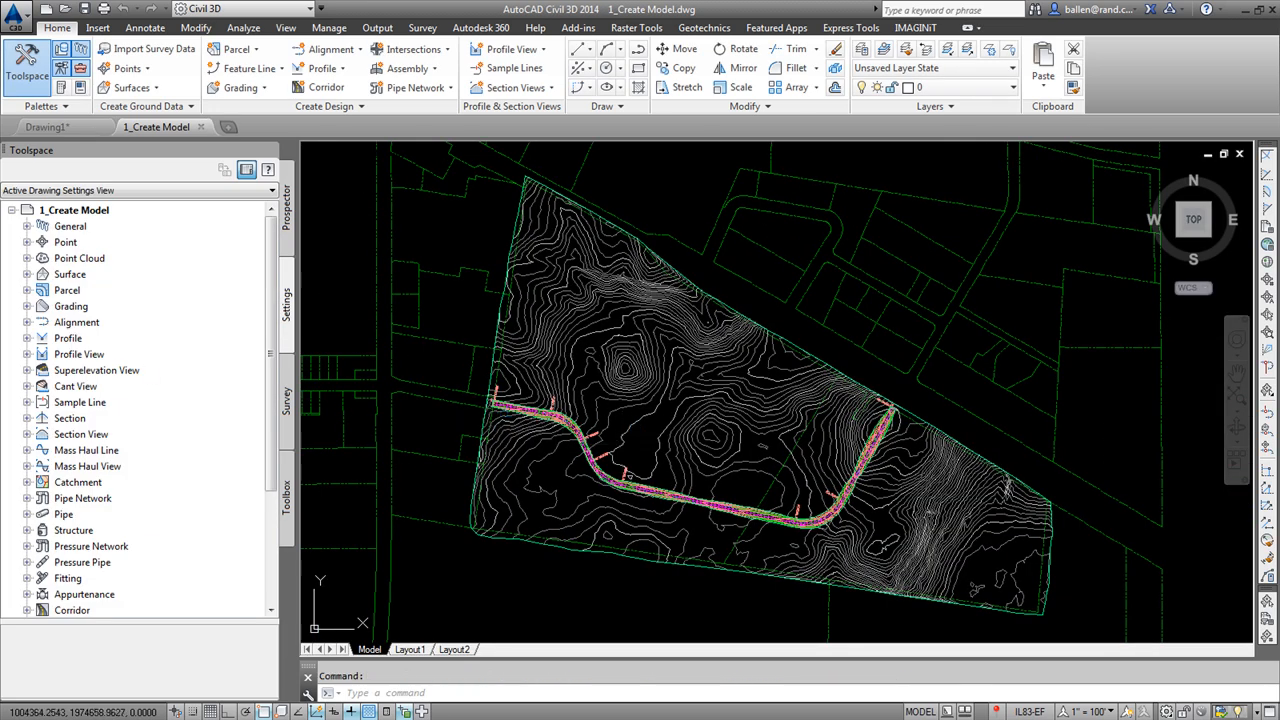
pyautogui.scroll(8, 590, 430)
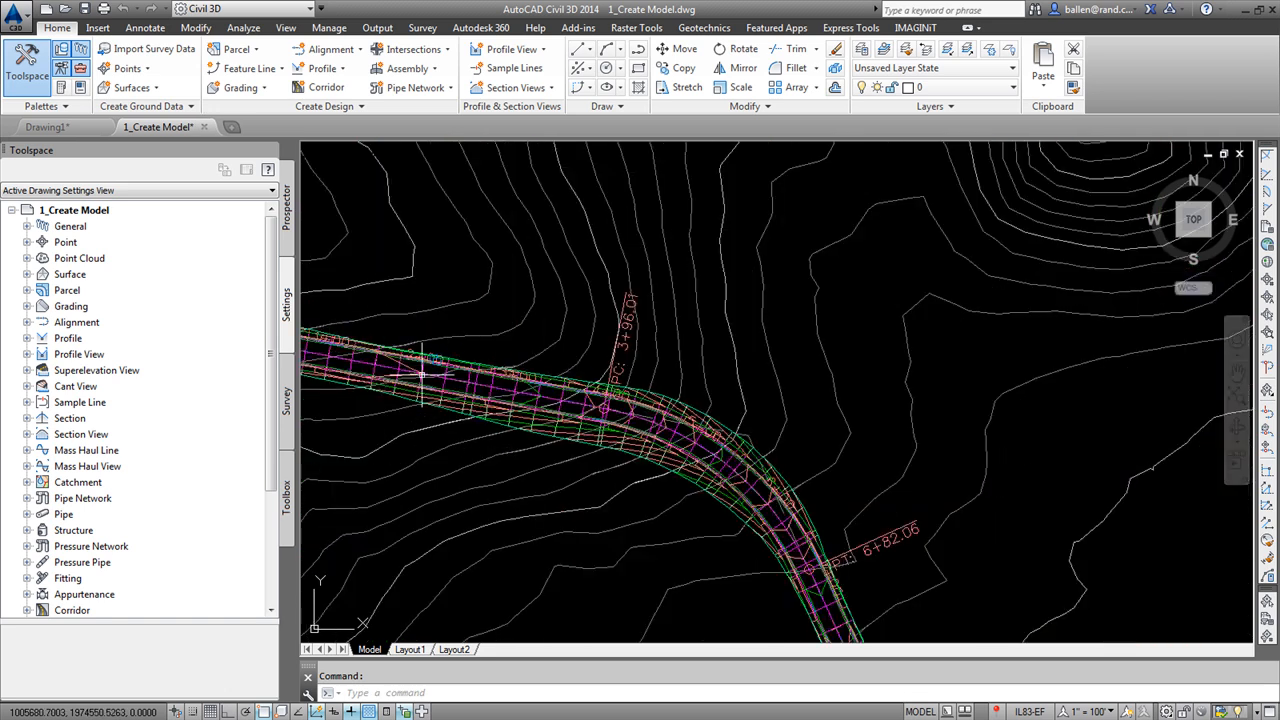
pyautogui.scroll(3, 476, 376)
pyautogui.click(502, 381)
pyautogui.rightClick(530, 242)
pyautogui.click(590, 524)
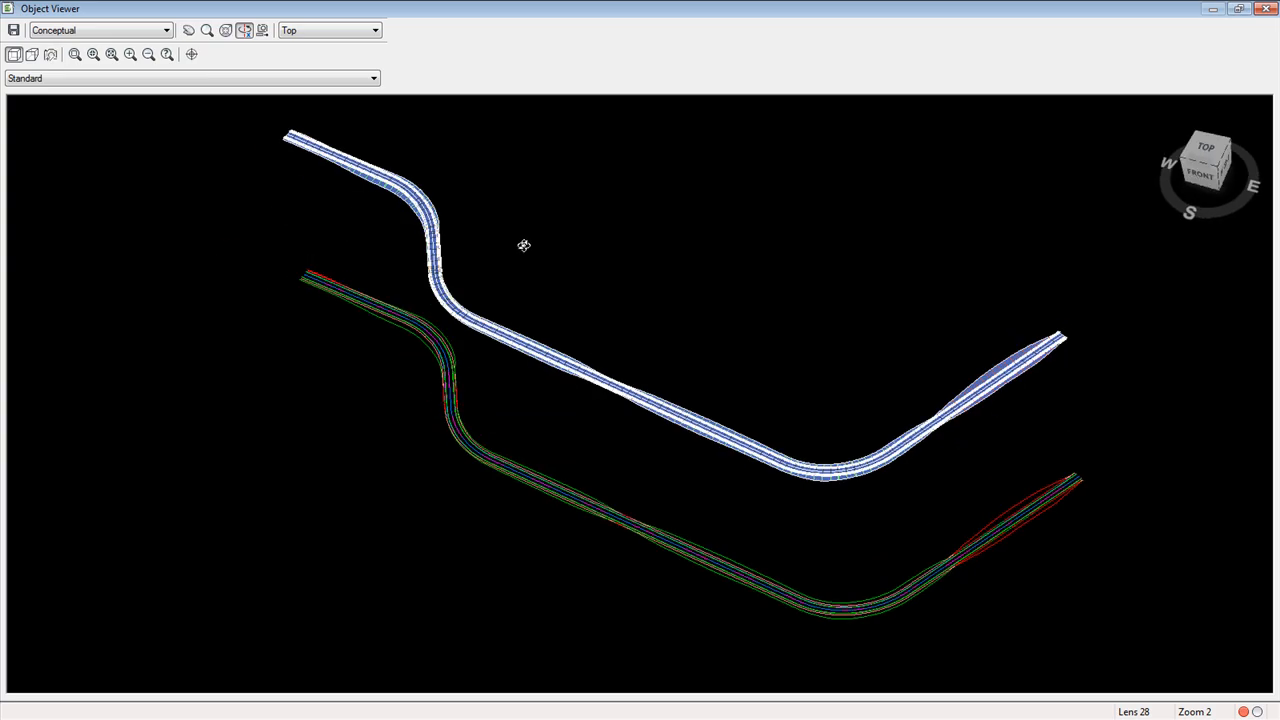
# Examine the corridor's bends at a low 3D angle and up close, then close the Object Viewer.
pyautogui.moveTo(524, 245); pyautogui.dragTo(526, 171)
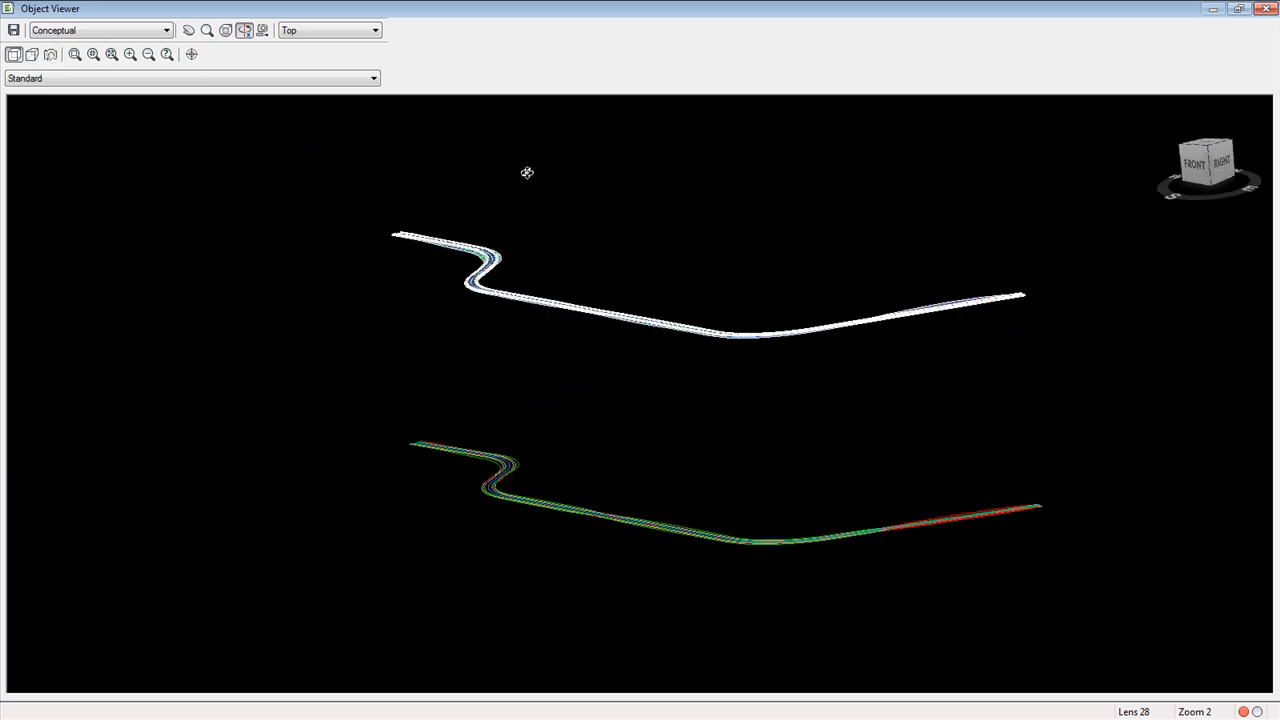
pyautogui.click(90, 57)
pyautogui.moveTo(412, 240); pyautogui.dragTo(581, 300)
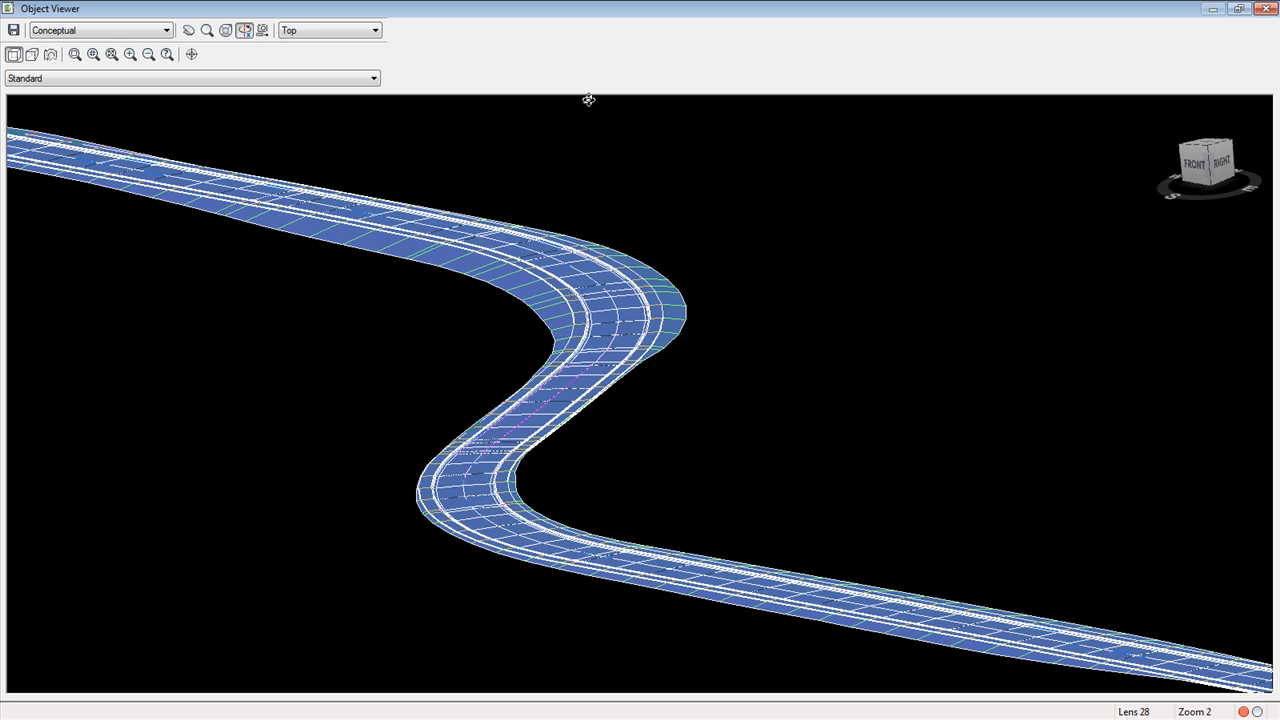
pyautogui.scroll(3, 577, 295)
pyautogui.click(1262, 8)
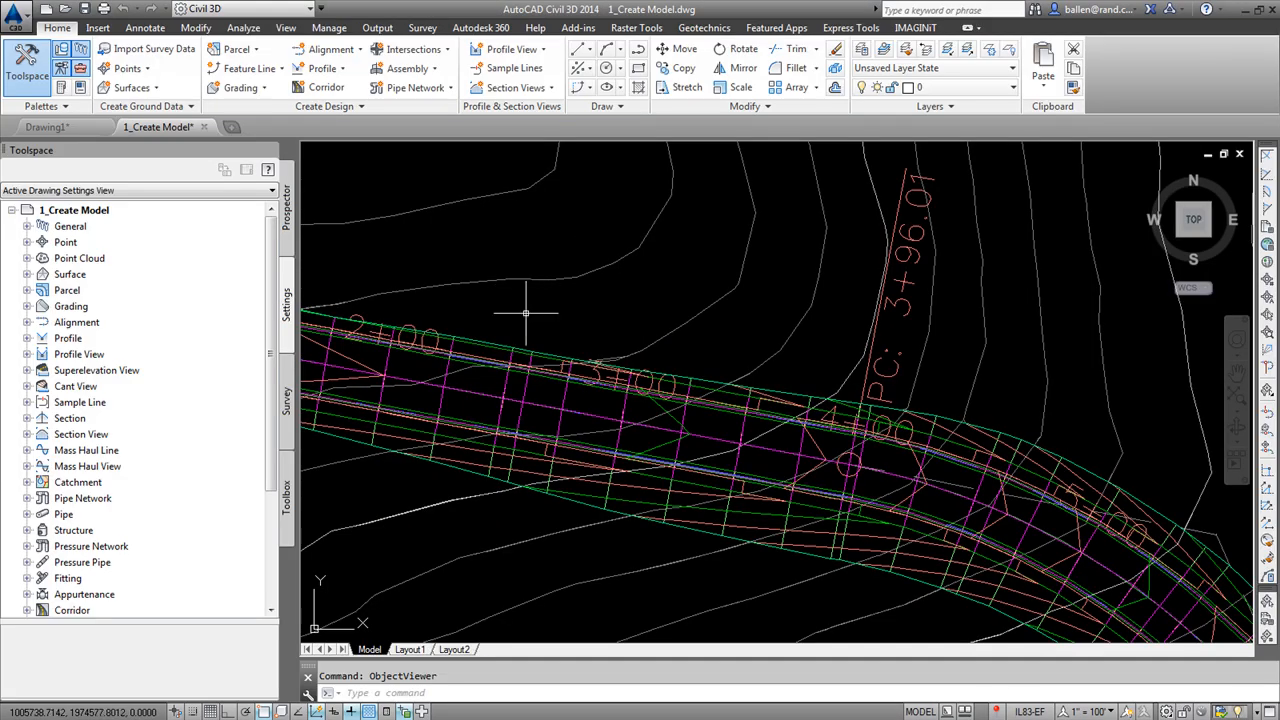
# Close the 1_Create Model drawing in Civil 3D.
pyautogui.moveTo(525, 313)
pyautogui.scroll(-5, 540, 310)
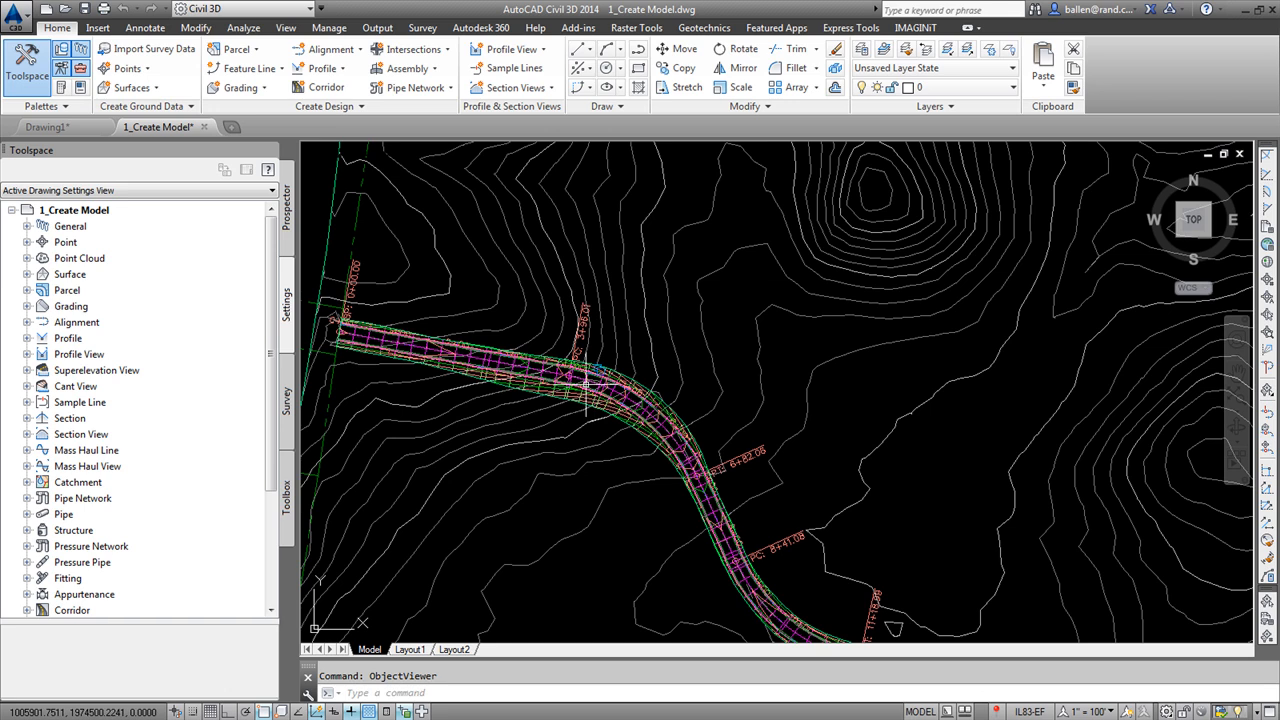
pyautogui.click(1239, 153)
pyautogui.click(705, 408)
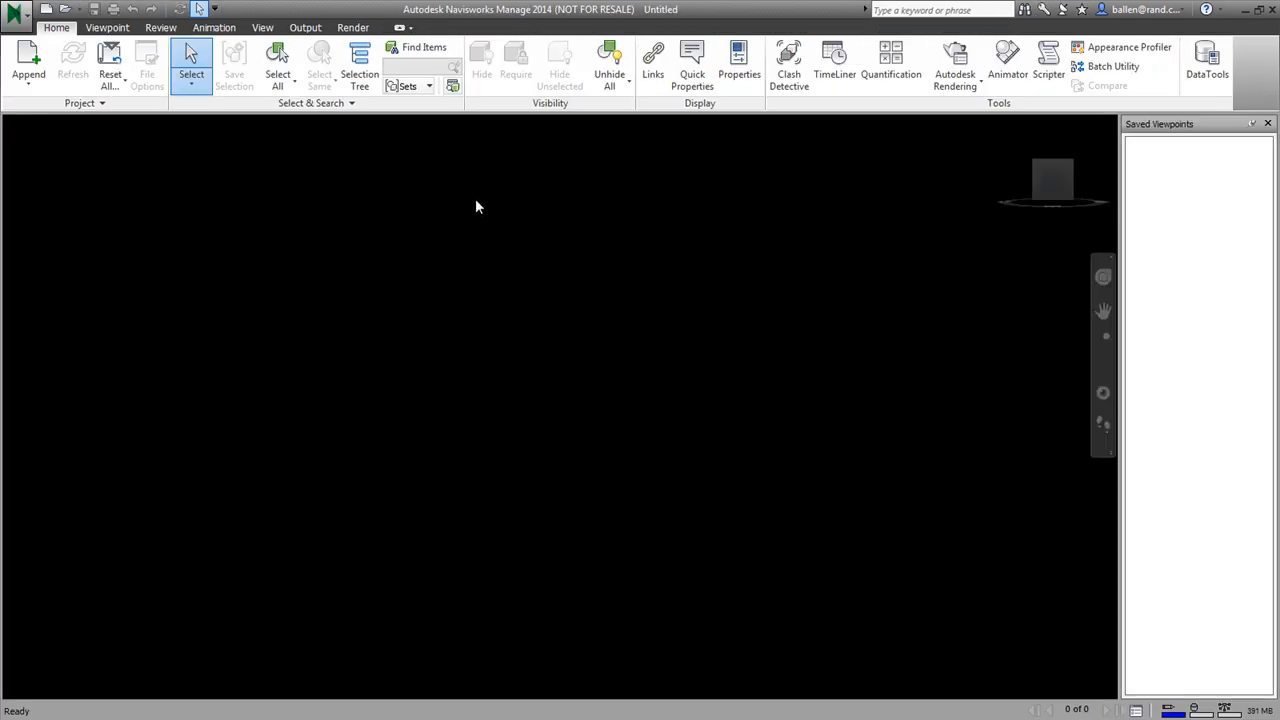
# Switch to Navisworks Manage and open 1_Create Model.dwg using the Autodesk DWG/DXF file type.
pyautogui.click(63, 9)
pyautogui.click(672, 508)
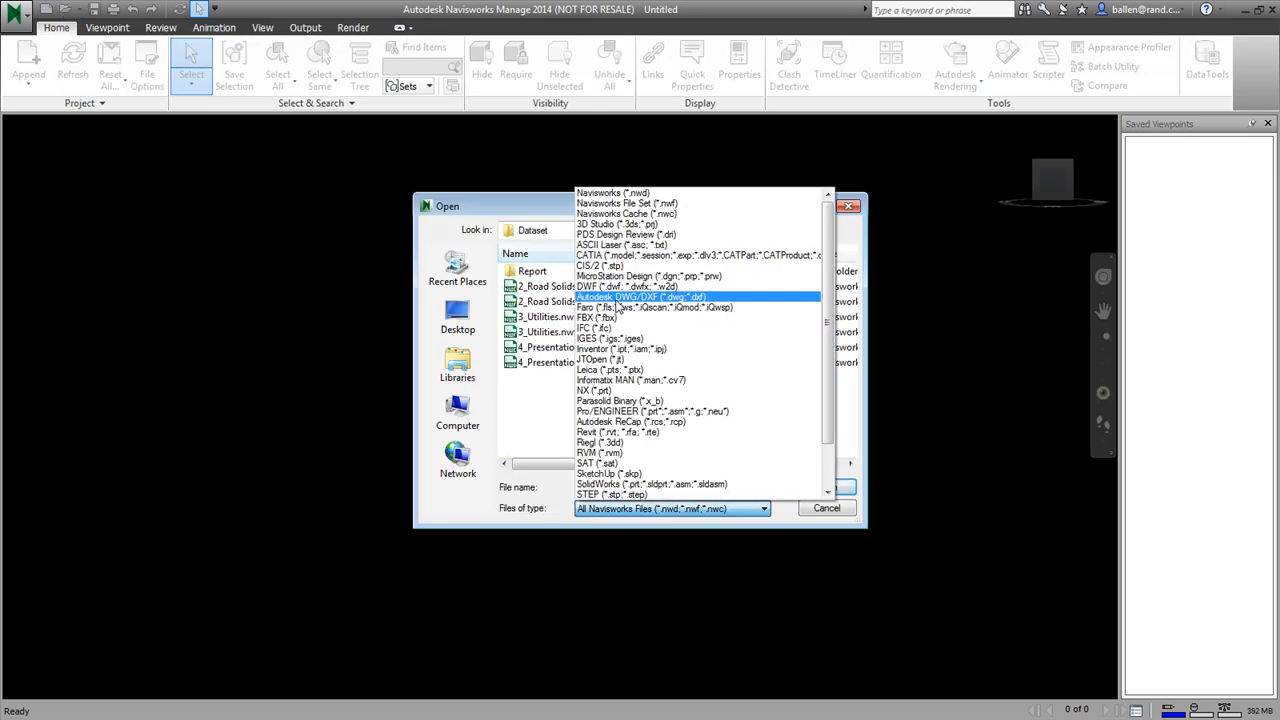
pyautogui.click(620, 291)
pyautogui.click(575, 287)
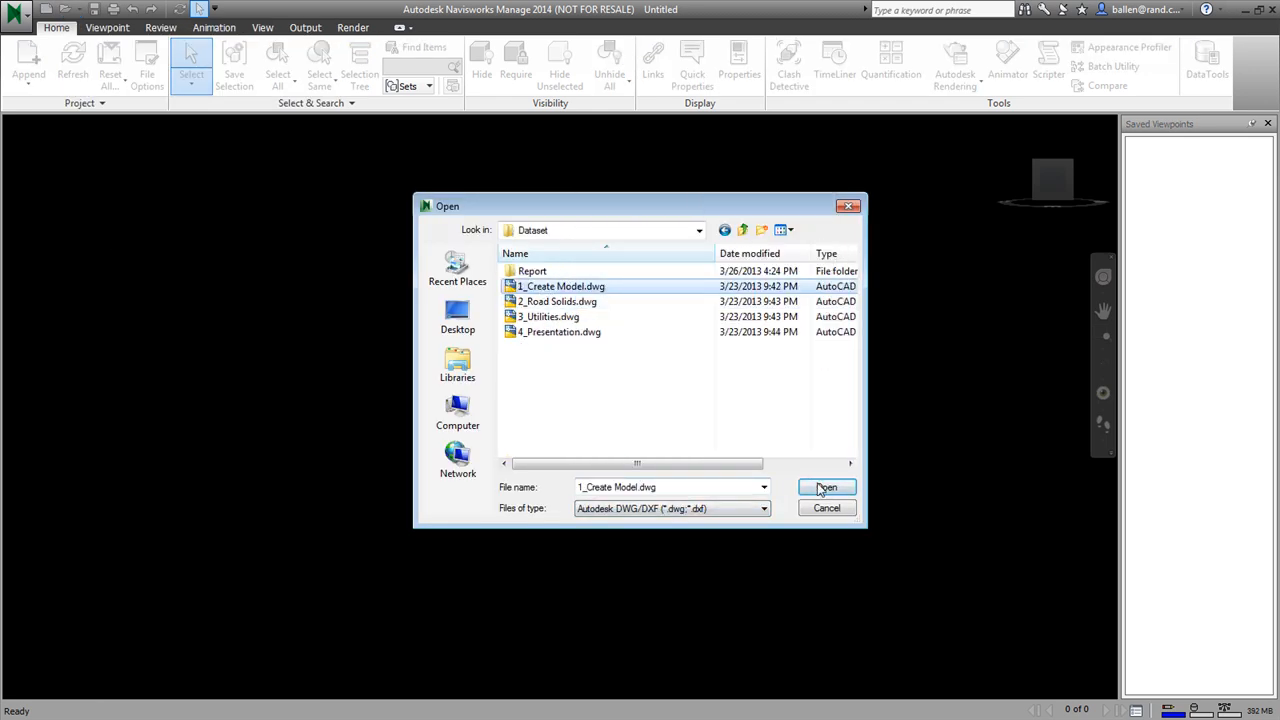
pyautogui.click(826, 487)
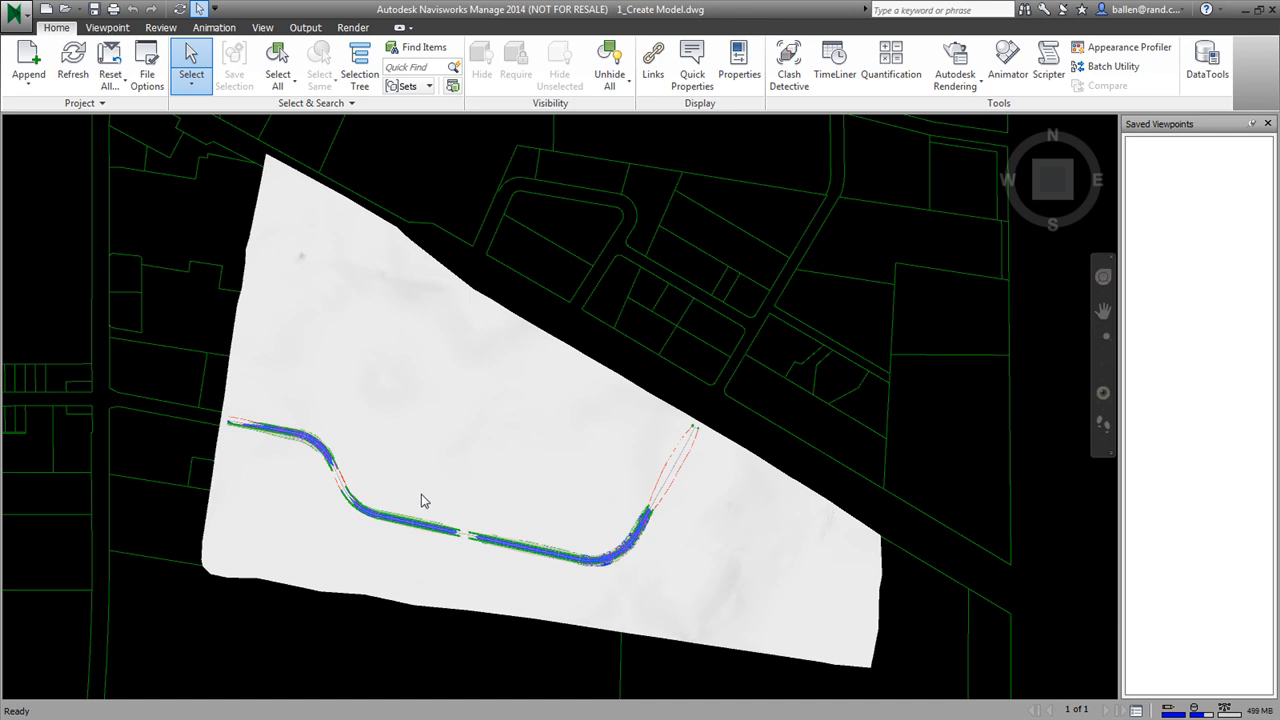
# Set the selection resolution to Geometry and select the existing ground surface in the model.
pyautogui.click(321, 102)
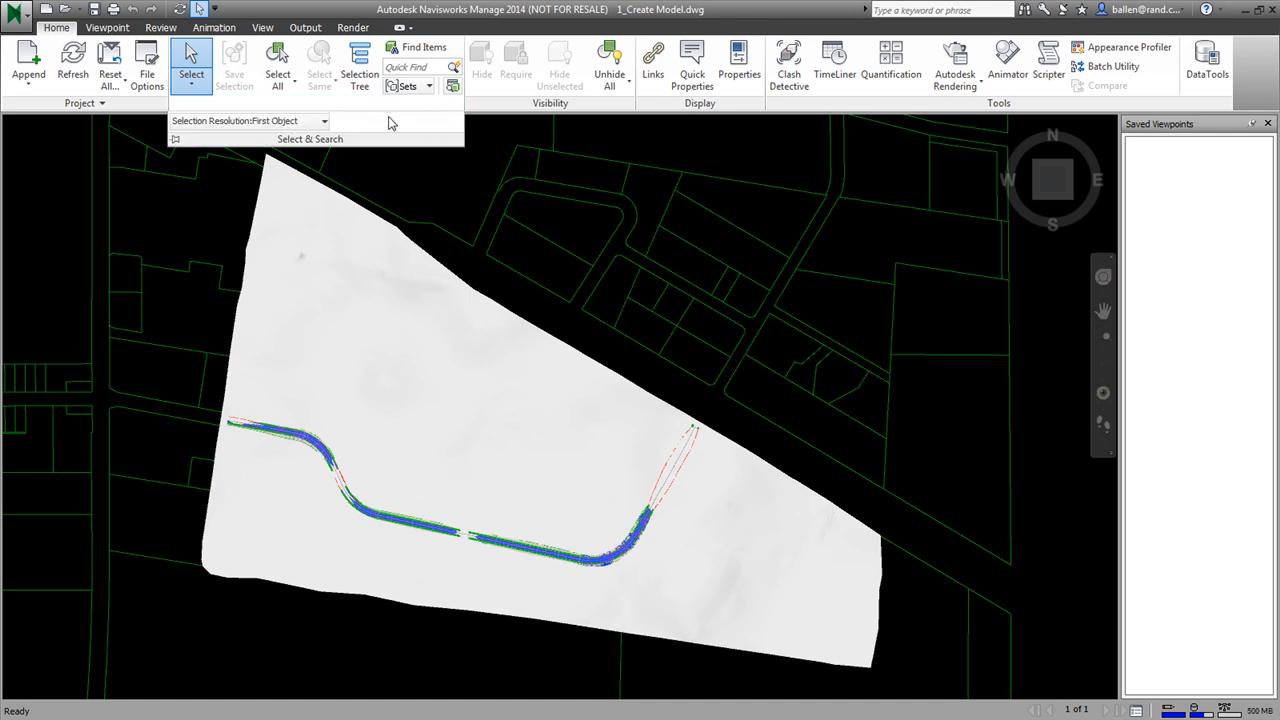
pyautogui.click(323, 121)
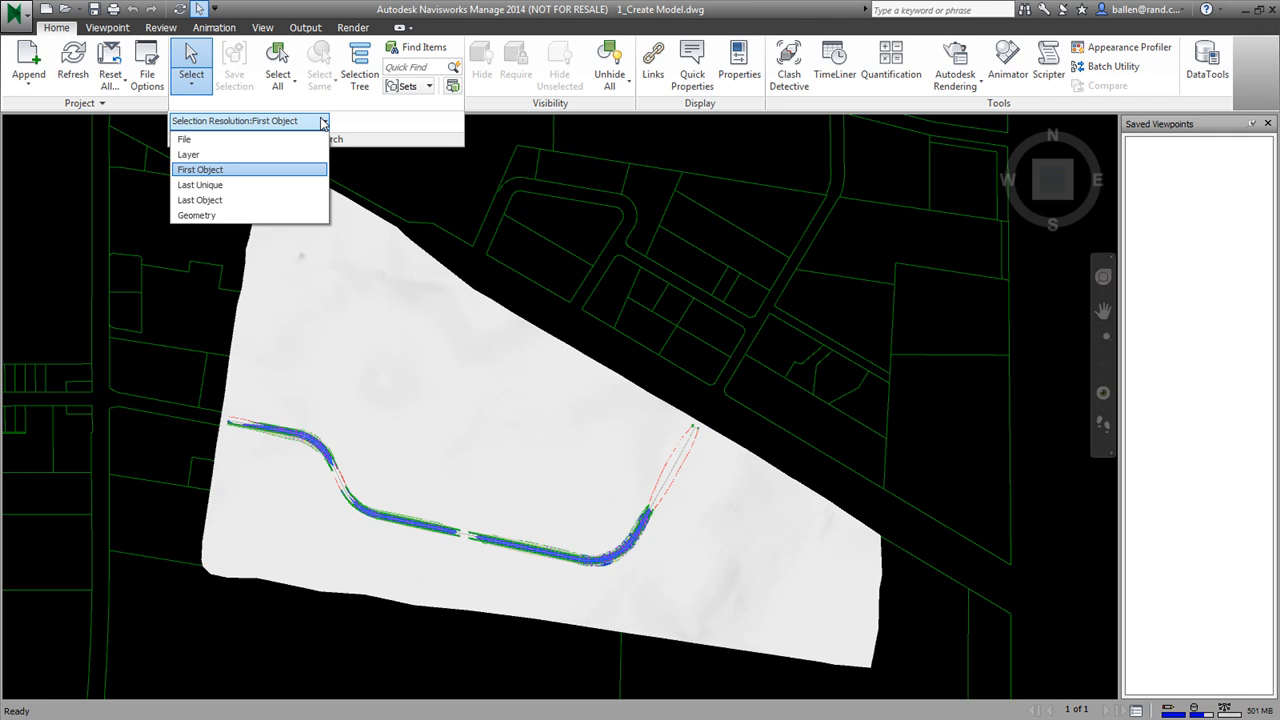
pyautogui.click(200, 215)
pyautogui.click(460, 424)
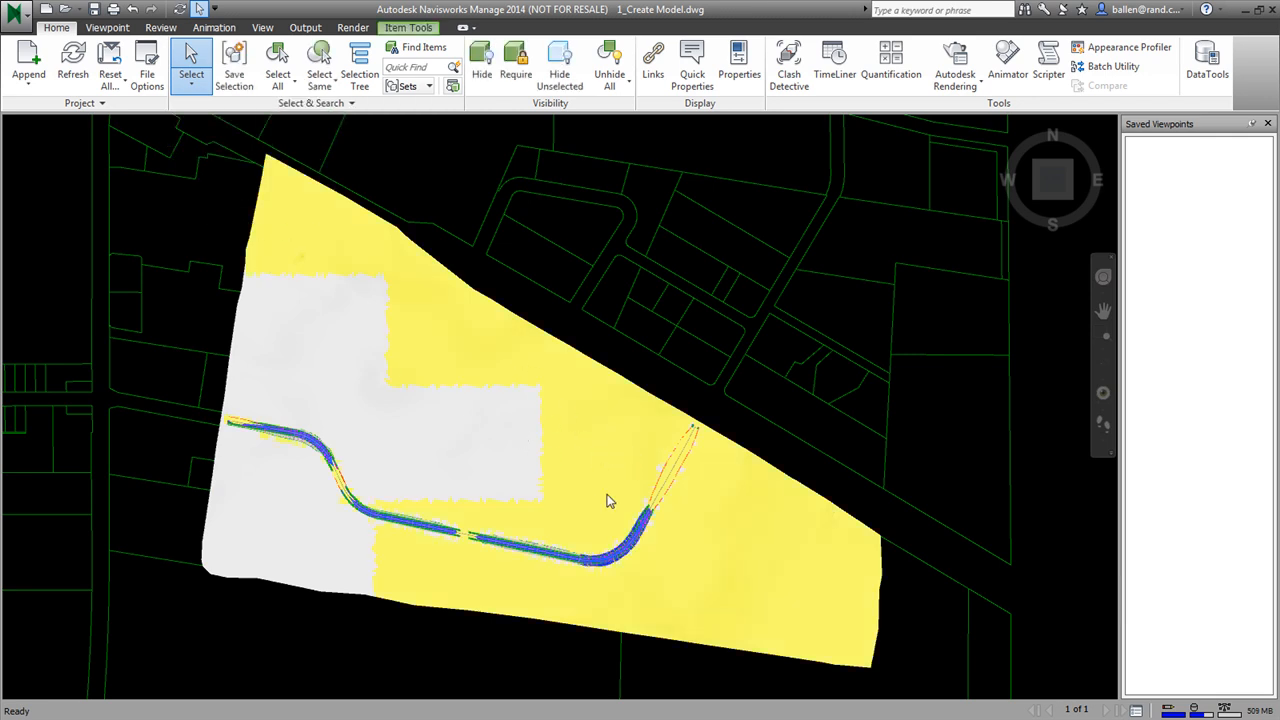
# Show the selection tree, hide the EG surface under C-TINN-VIEW, and clear the selection.
pyautogui.click(72, 103)
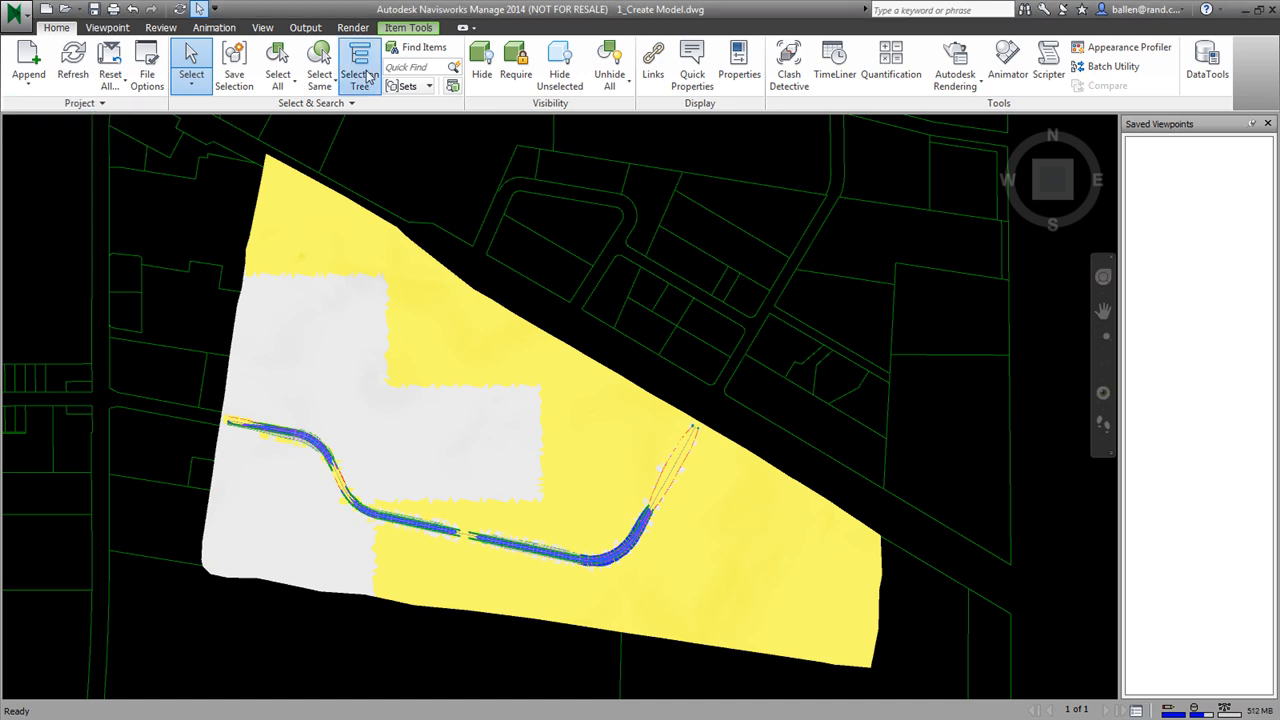
pyautogui.click(362, 75)
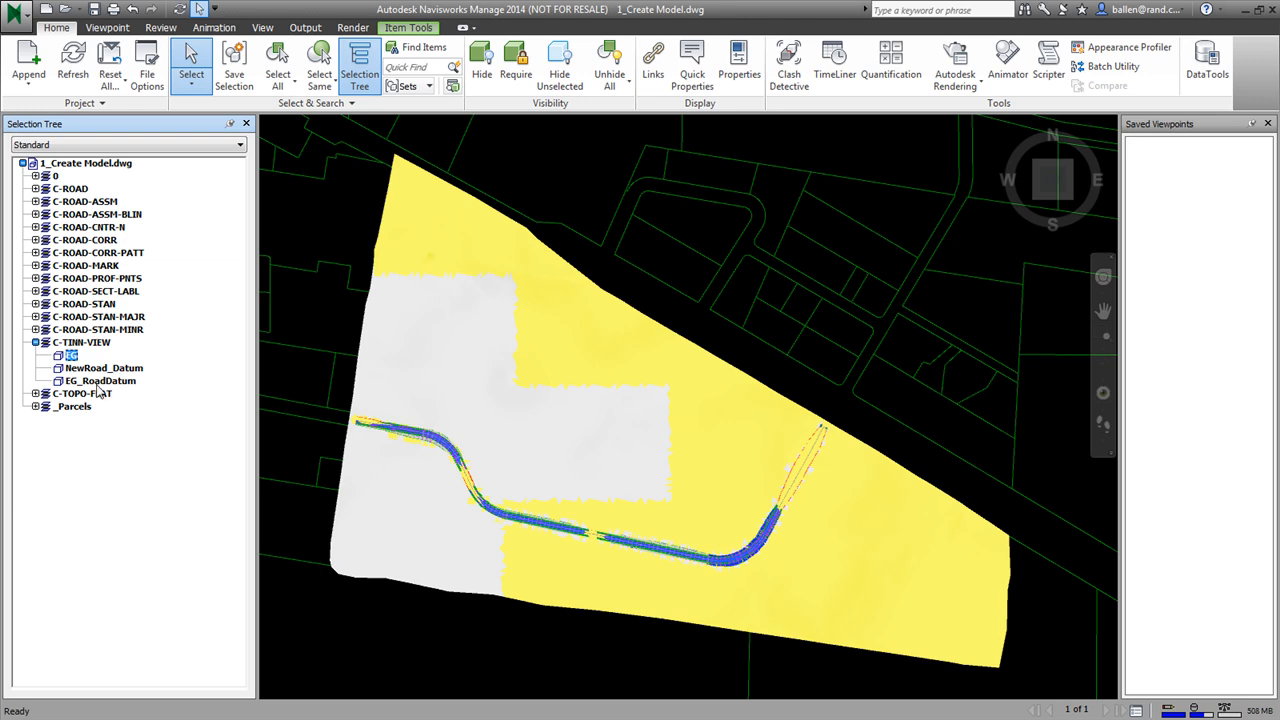
pyautogui.rightClick(76, 357)
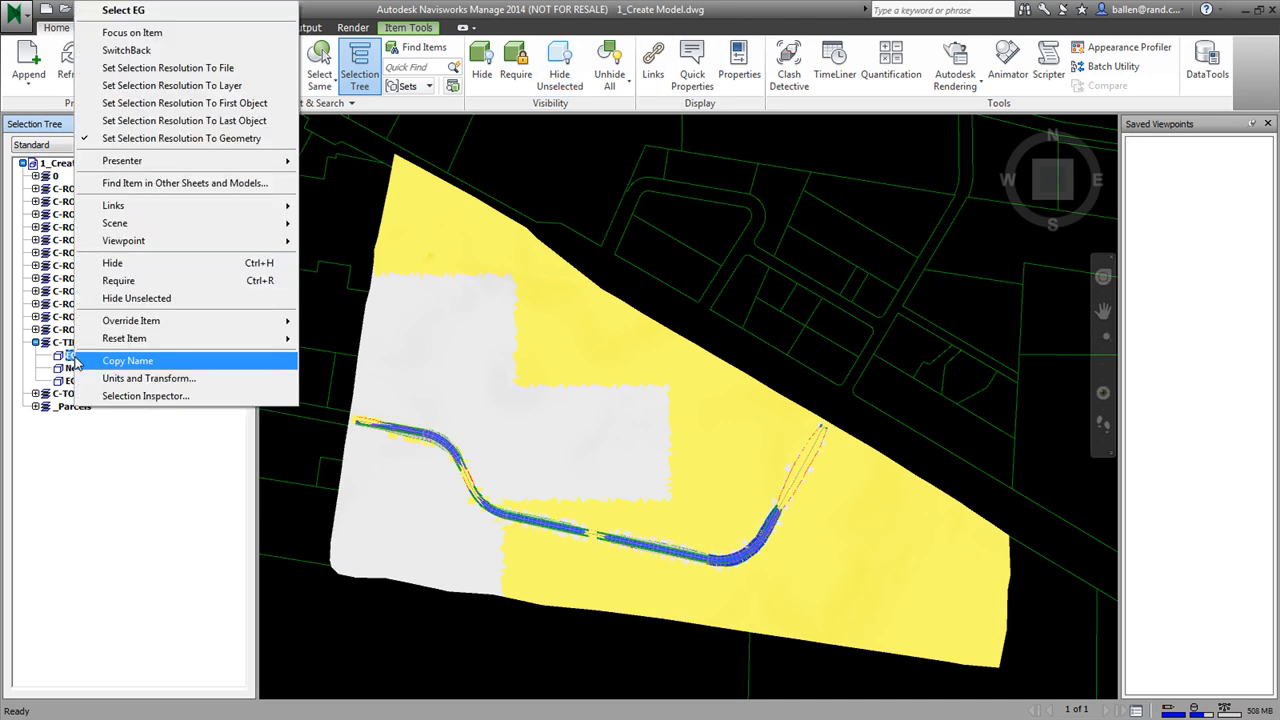
pyautogui.click(113, 263)
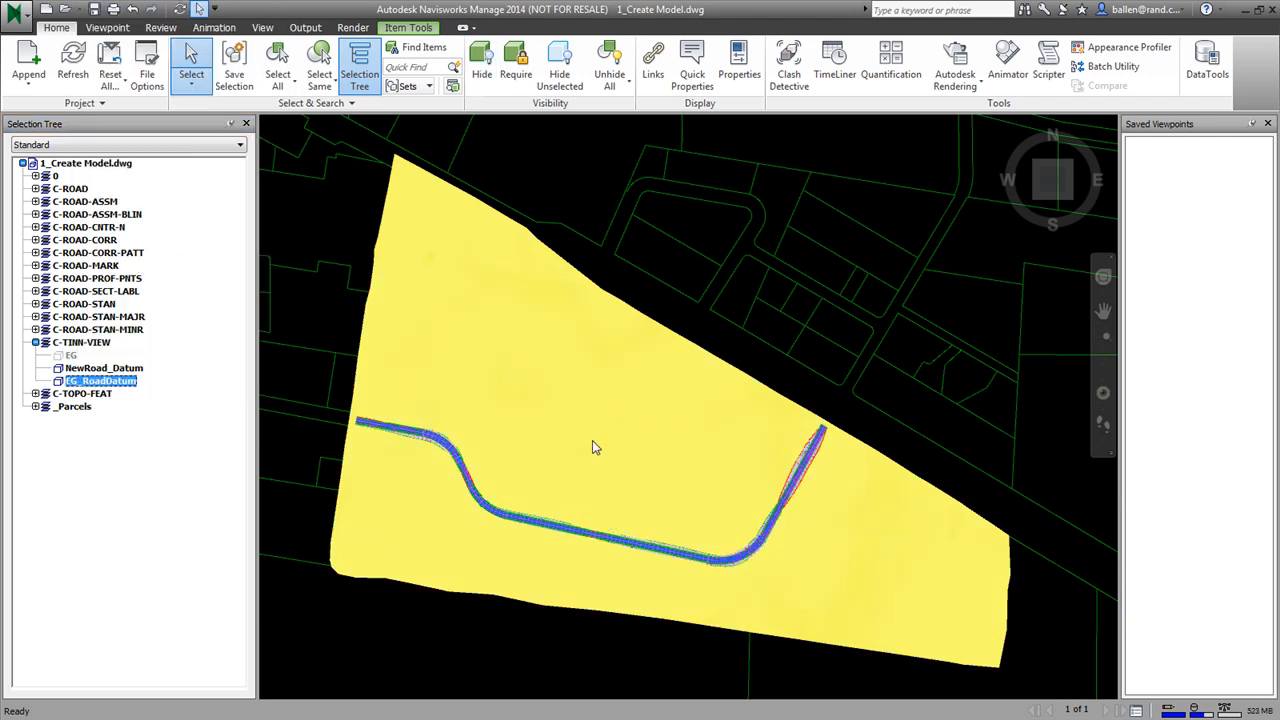
pyautogui.press('Escape')
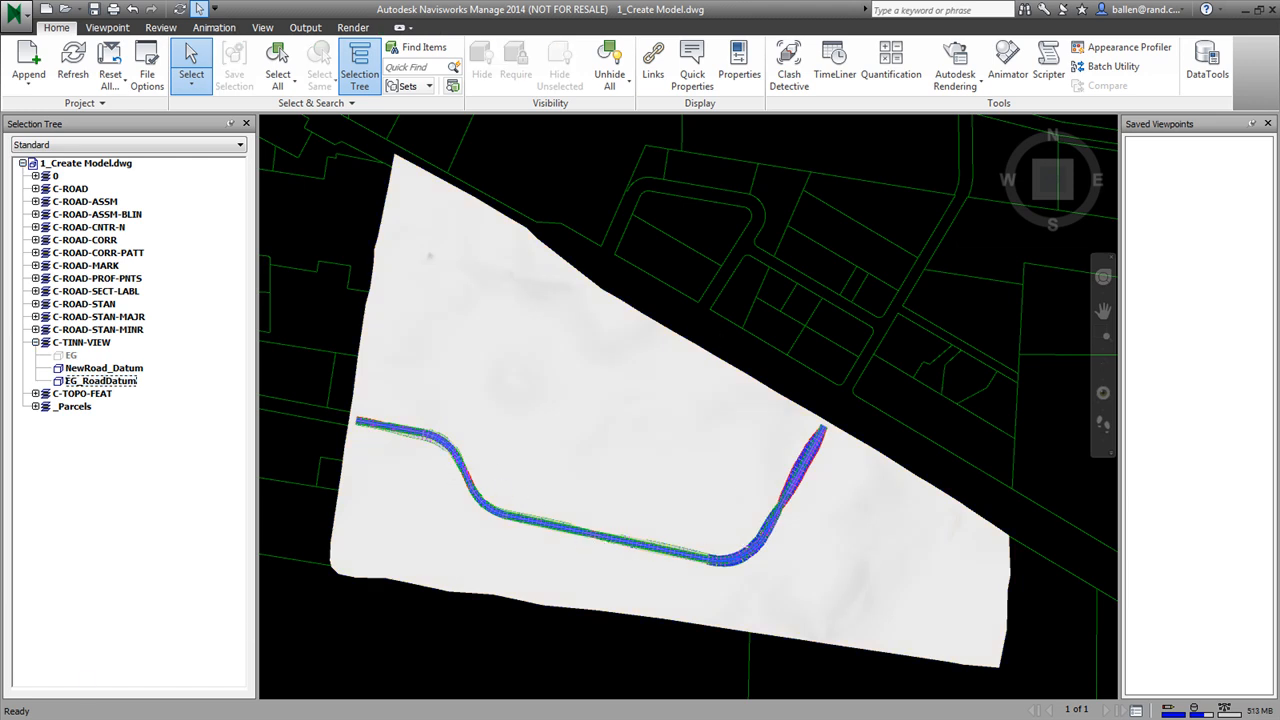
# Pick parts of NewRoadCorridor and examine how the road lies on the terrain in a tilted 3D view.
pyautogui.click(628, 544)
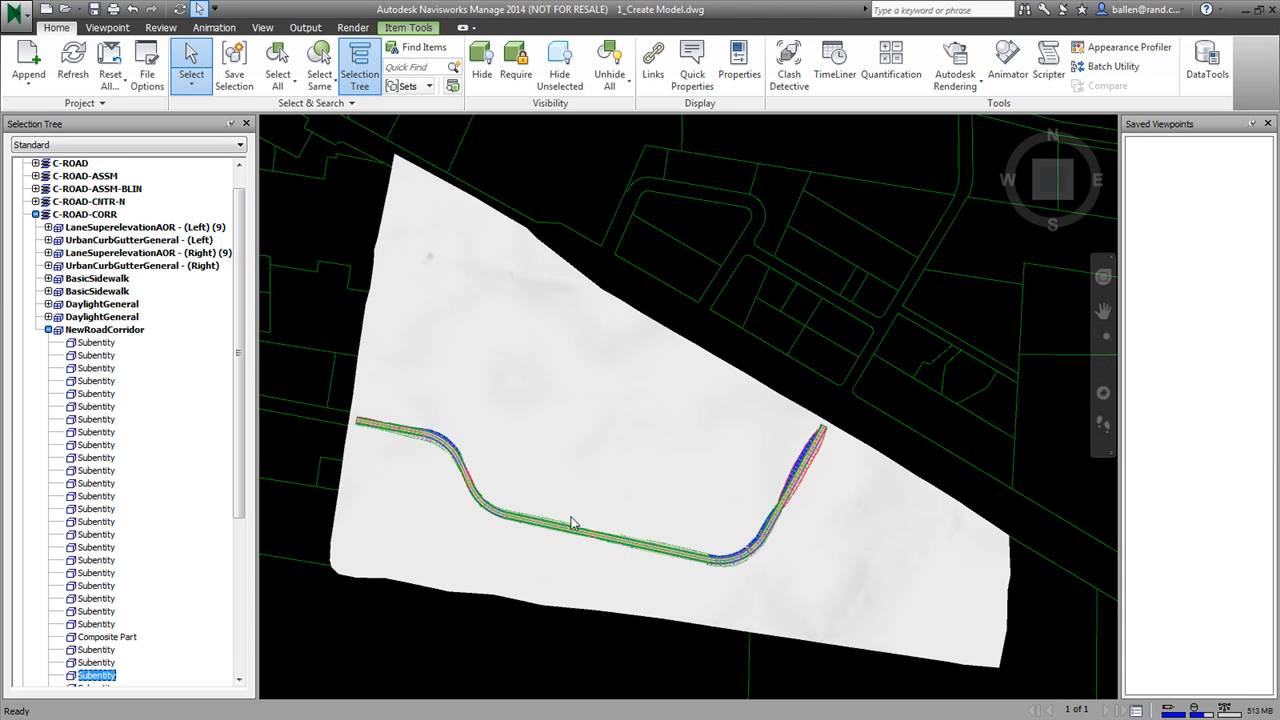
pyautogui.moveTo(590, 536); pyautogui.dragTo(576, 502)
pyautogui.click(596, 540)
pyautogui.keyDown('shift'); pyautogui.moveTo(600, 543); pyautogui.dragTo(529, 435, button='middle'); pyautogui.keyUp('shift')
pyautogui.click(602, 540)
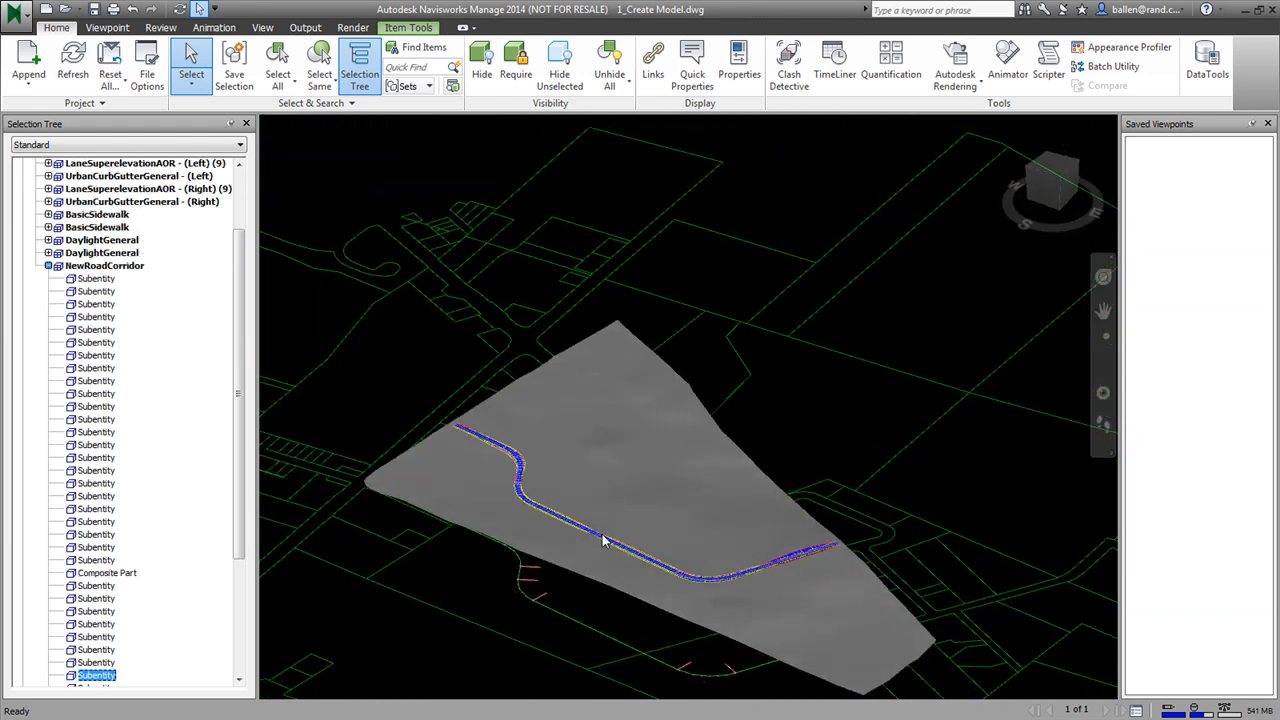
pyautogui.scroll(5, 600, 534)
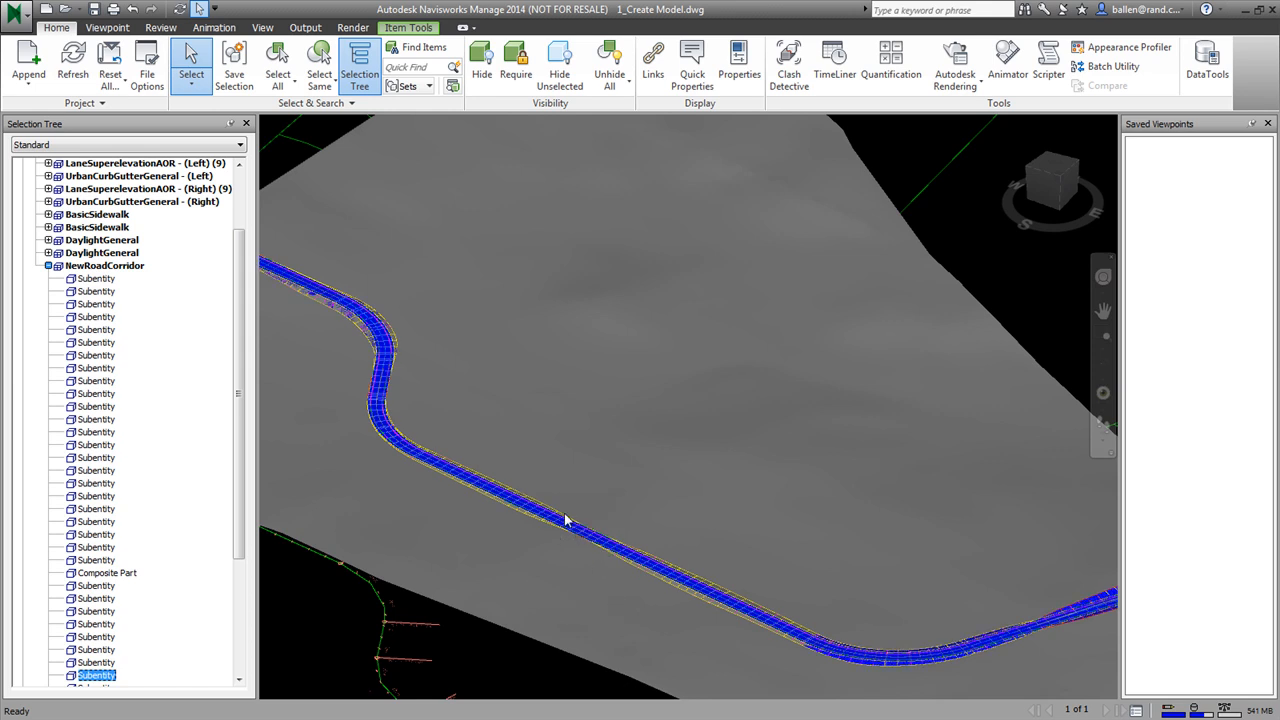
# Examine the road's S-curve and side slopes up close, picking corridor parts and the adjacent terrain, and clear the selection.
pyautogui.scroll(3, 580, 522)
pyautogui.scroll(-3, 633, 558)
pyautogui.click(408, 401)
pyautogui.scroll(1, 401, 403)
pyautogui.scroll(5, 401, 403)
pyautogui.scroll(-4, 443, 397)
pyautogui.keyDown('shift'); pyautogui.moveTo(460, 402); pyautogui.dragTo(340, 390, button='middle'); pyautogui.keyUp('shift')
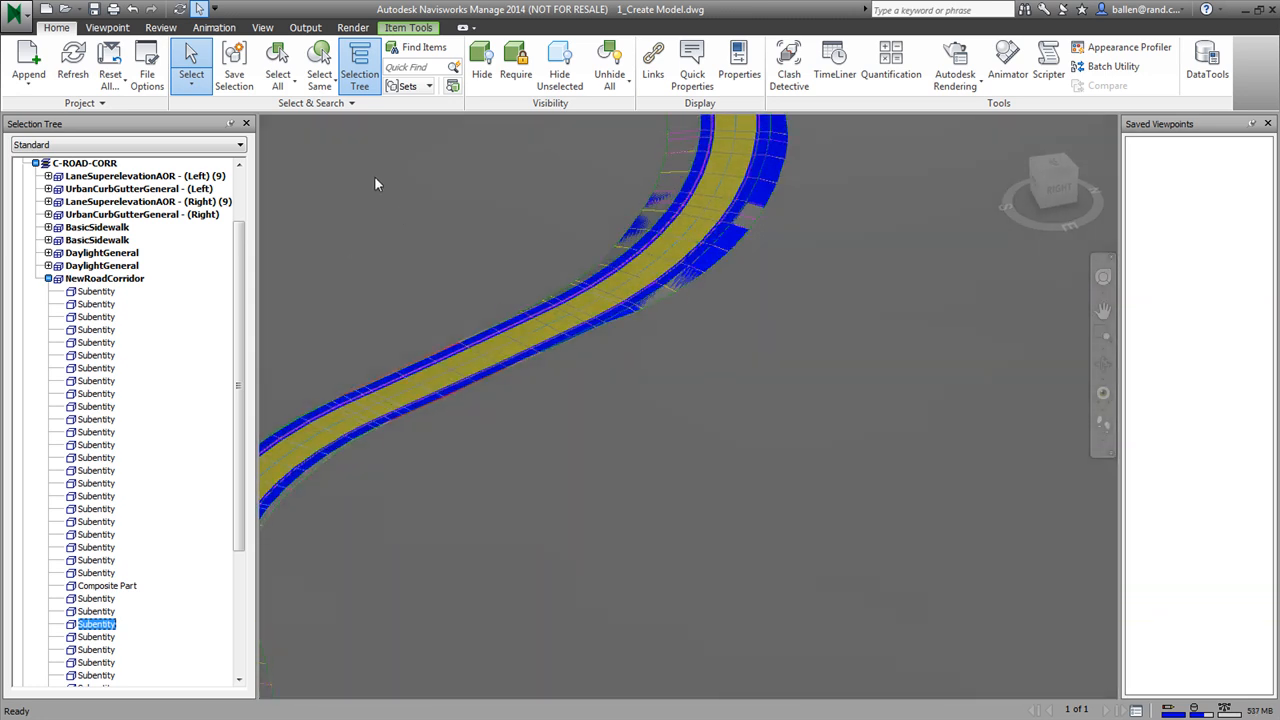
pyautogui.scroll(2, 504, 246)
pyautogui.click(483, 273)
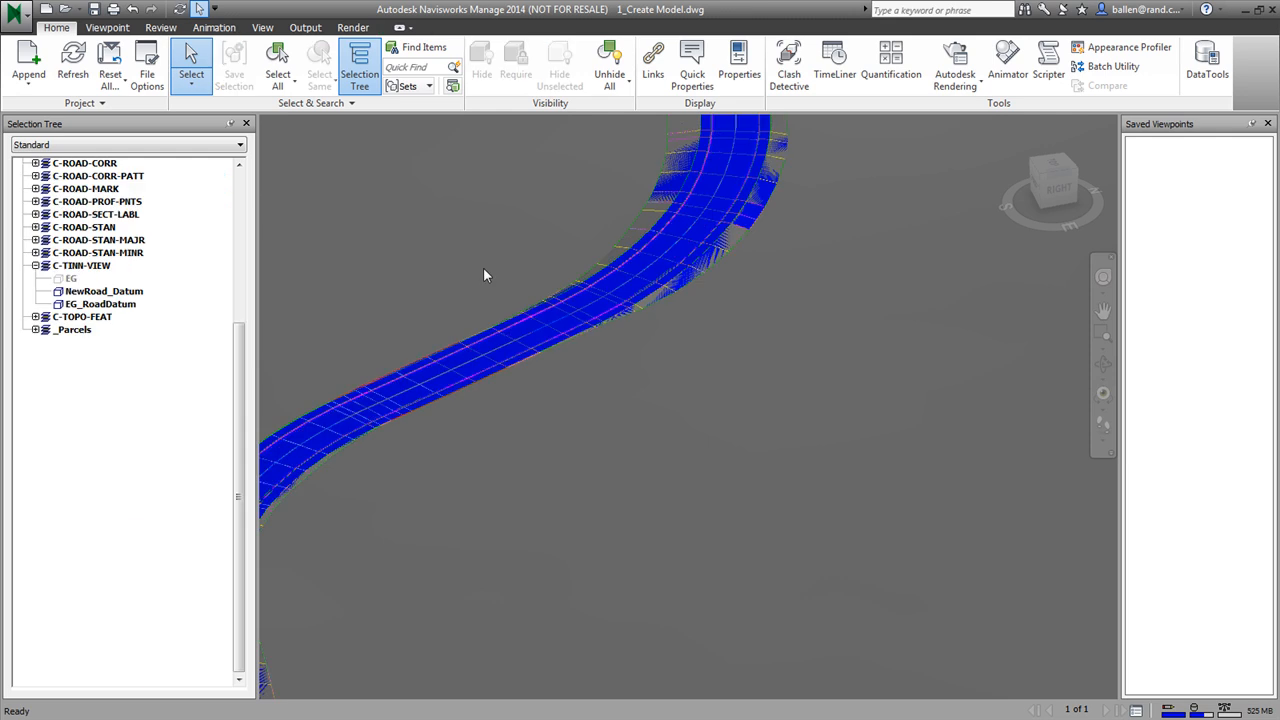
pyautogui.scroll(-1, 755, 318)
pyautogui.scroll(1, 511, 234)
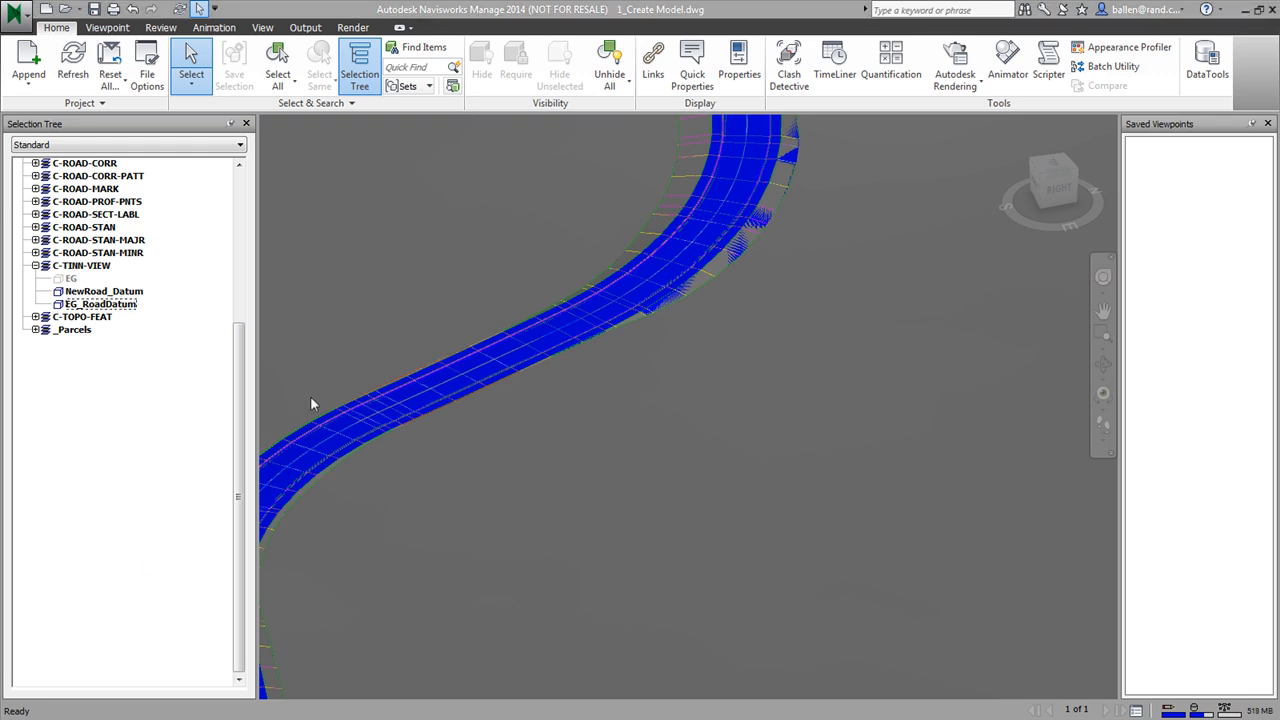
pyautogui.click(414, 348)
pyautogui.press('Escape')
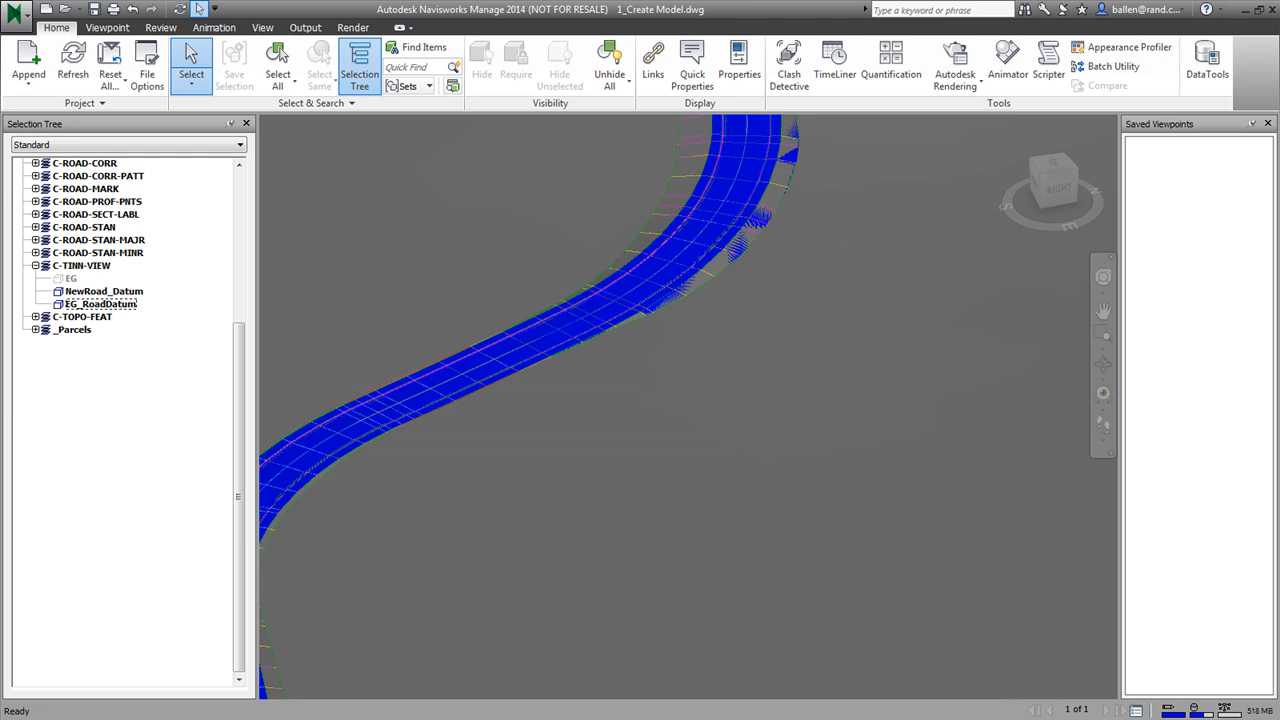
# Switch to Civil 3D and run the nwload command in the empty drawing.
pyautogui.hotkey('alt', 'Tab')
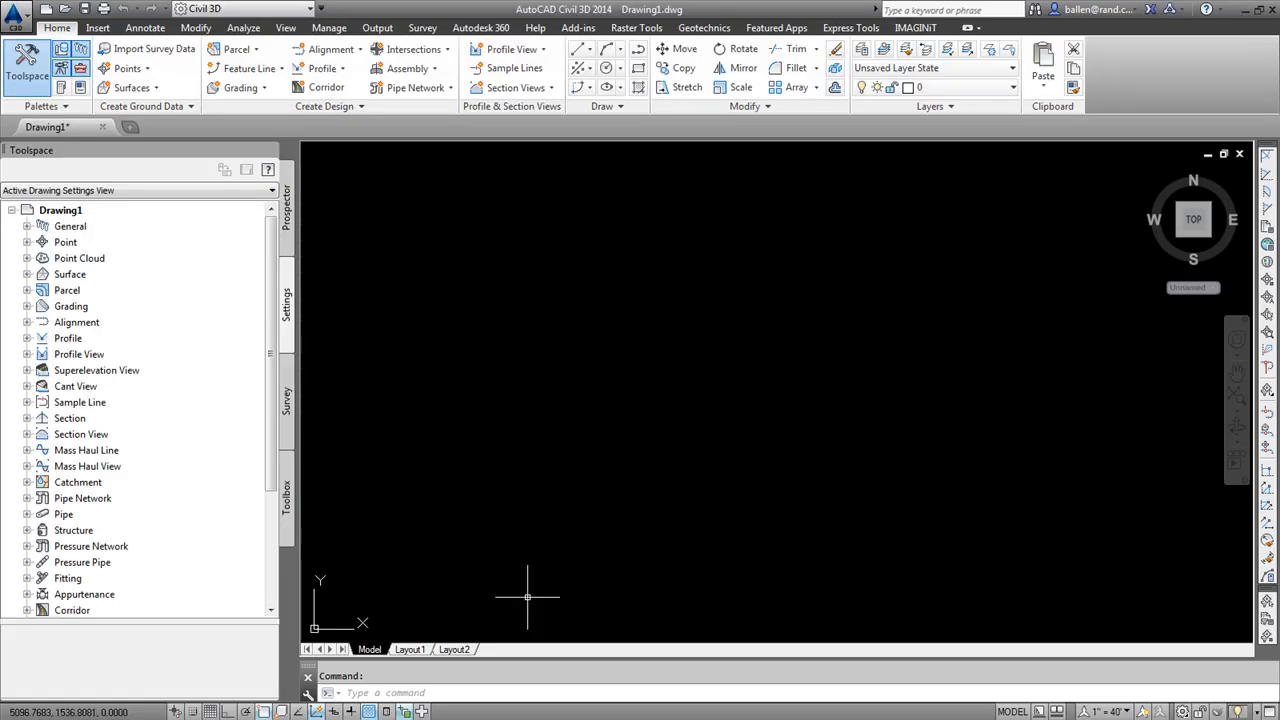
pyautogui.write('nwload')
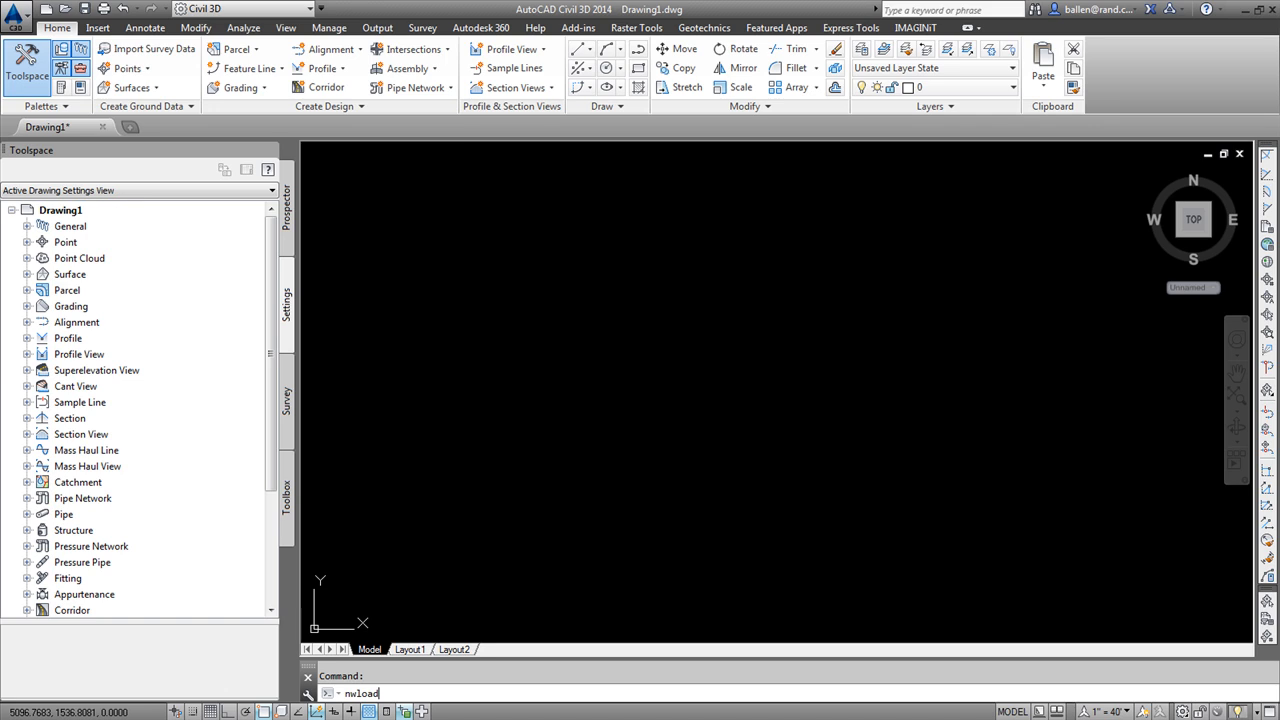
pyautogui.press('Return')
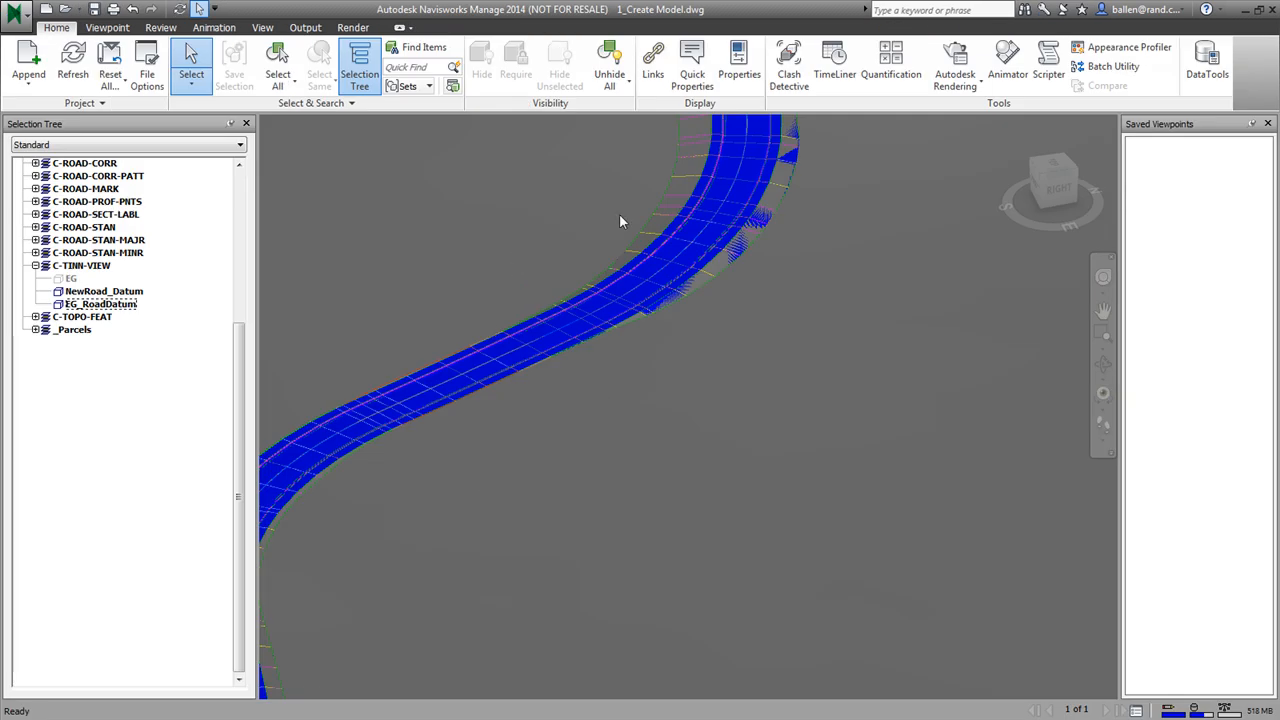
# In Navisworks, select a NewRoadCorridor subentity and SwitchBack to it in Civil 3D, then clear the selection.
pyautogui.click(512, 357)
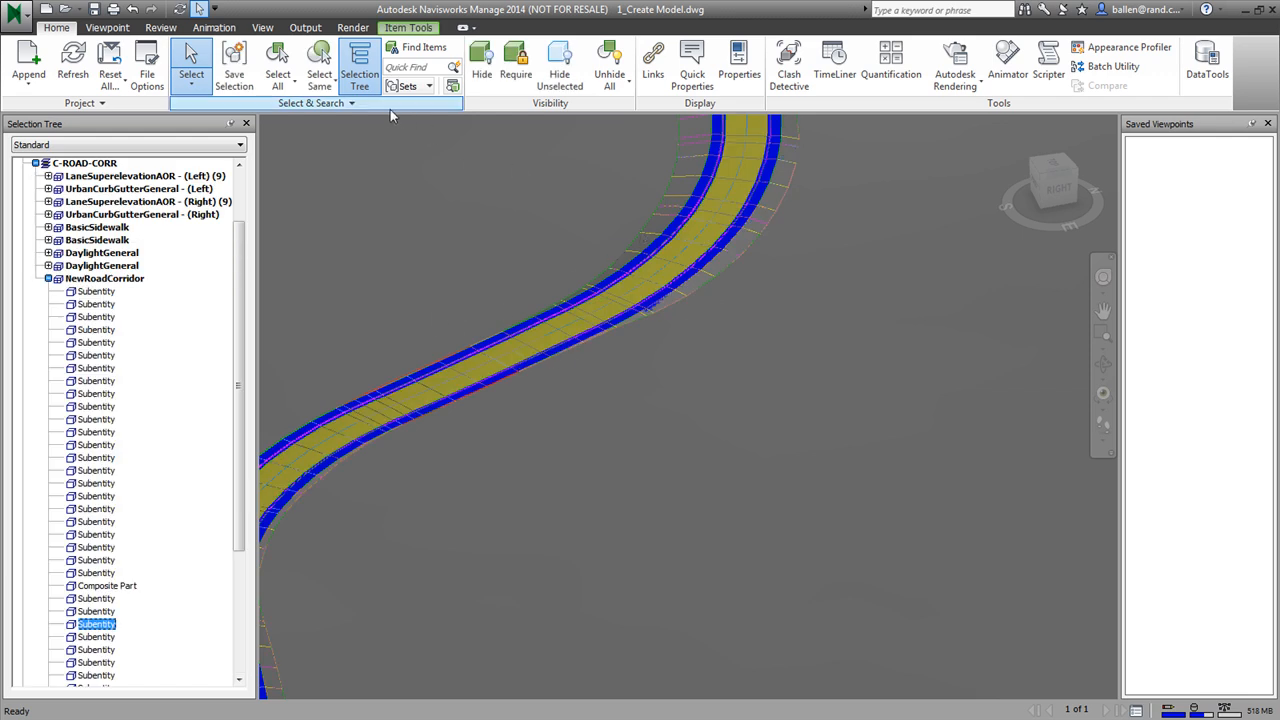
pyautogui.click(407, 29)
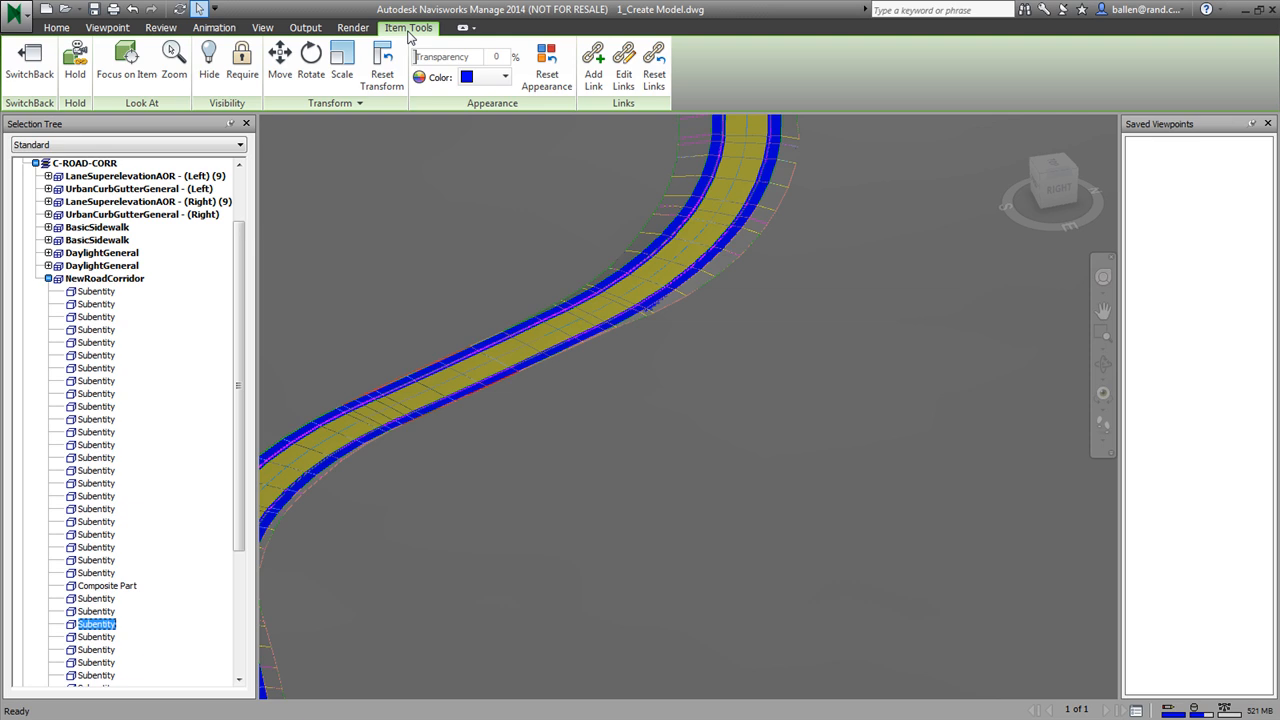
pyautogui.rightClick(522, 358)
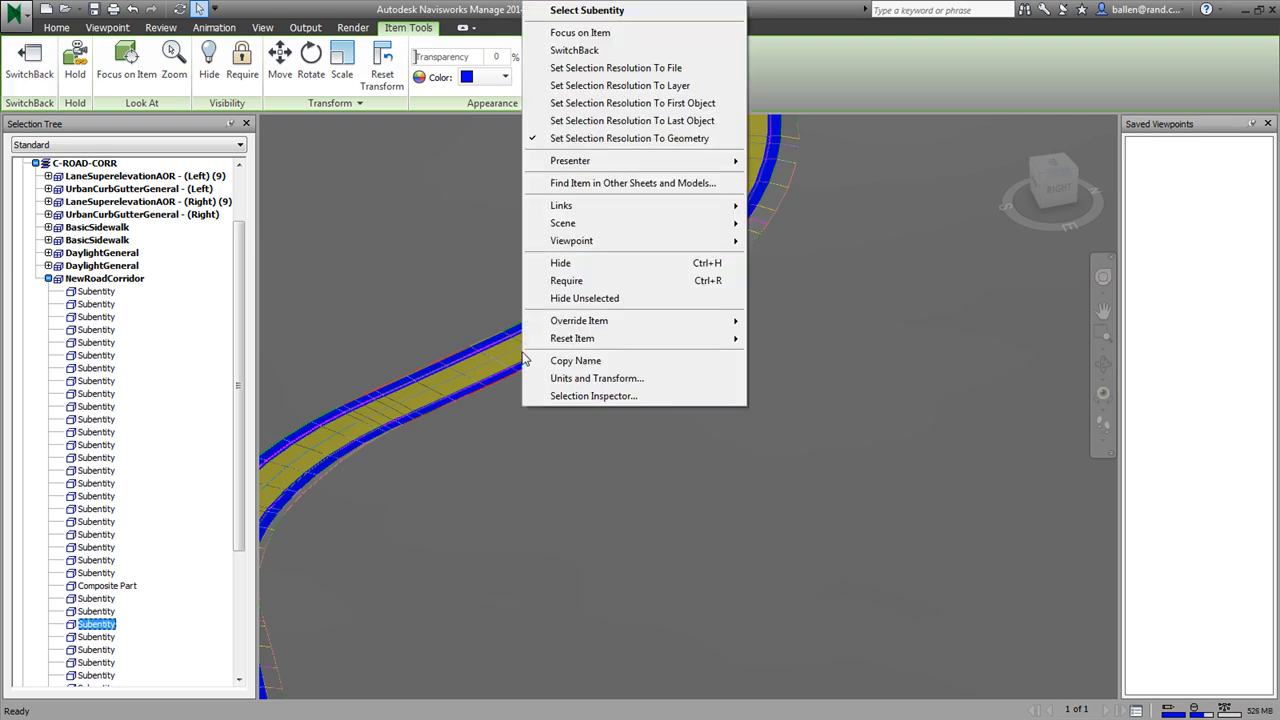
pyautogui.click(607, 51)
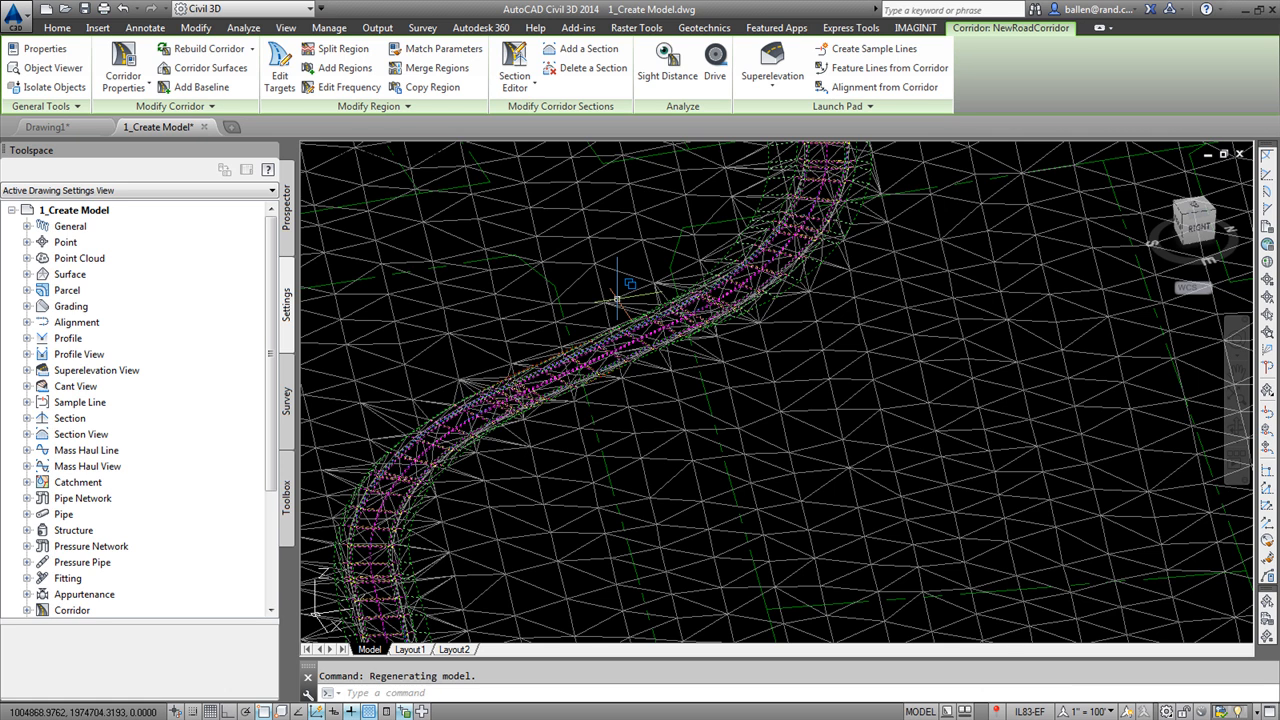
pyautogui.moveTo(617, 298)
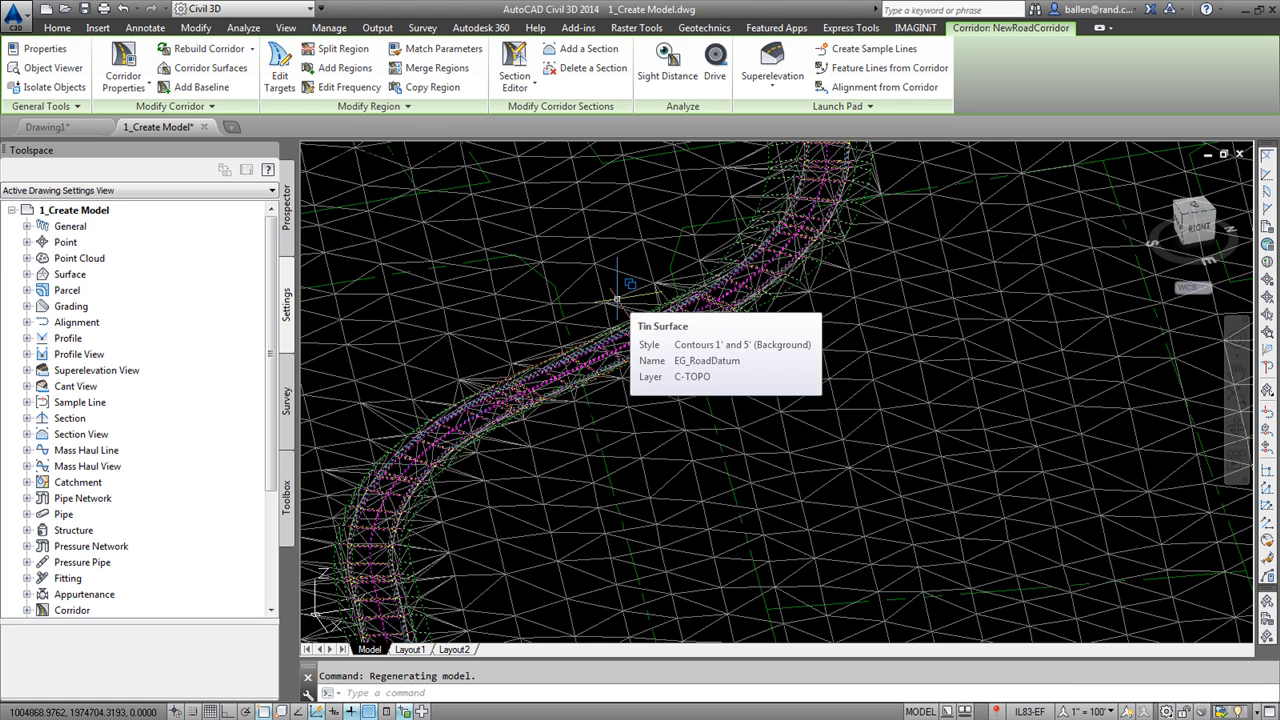
pyautogui.press('Escape')
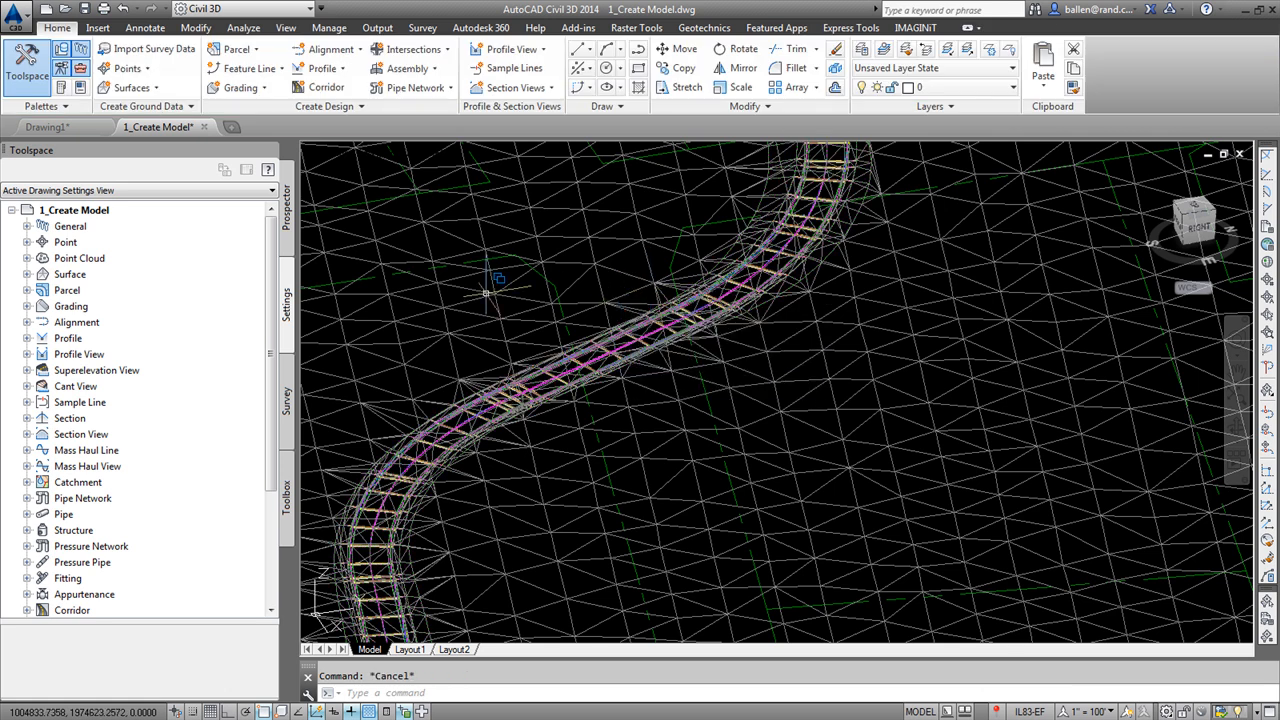
# Set the 1_Create Model drawing to the Top view and clear the surface selection.
pyautogui.click(409, 154)
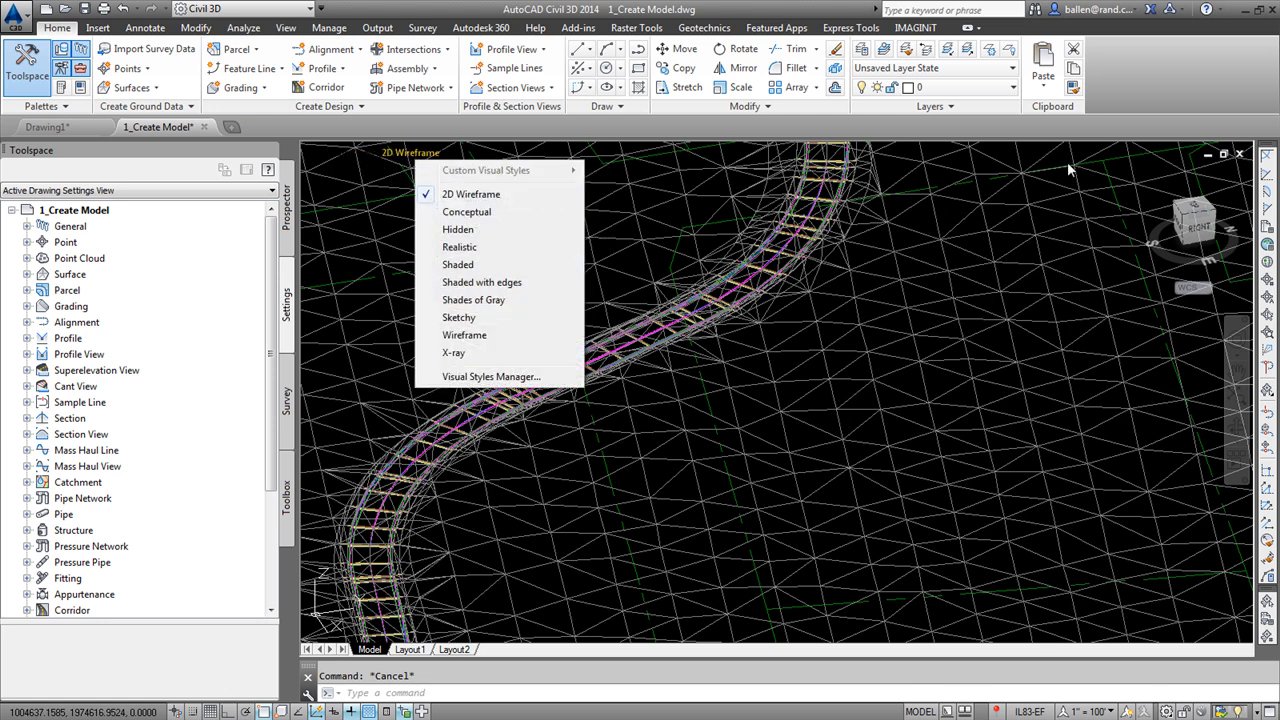
pyautogui.click(1198, 212)
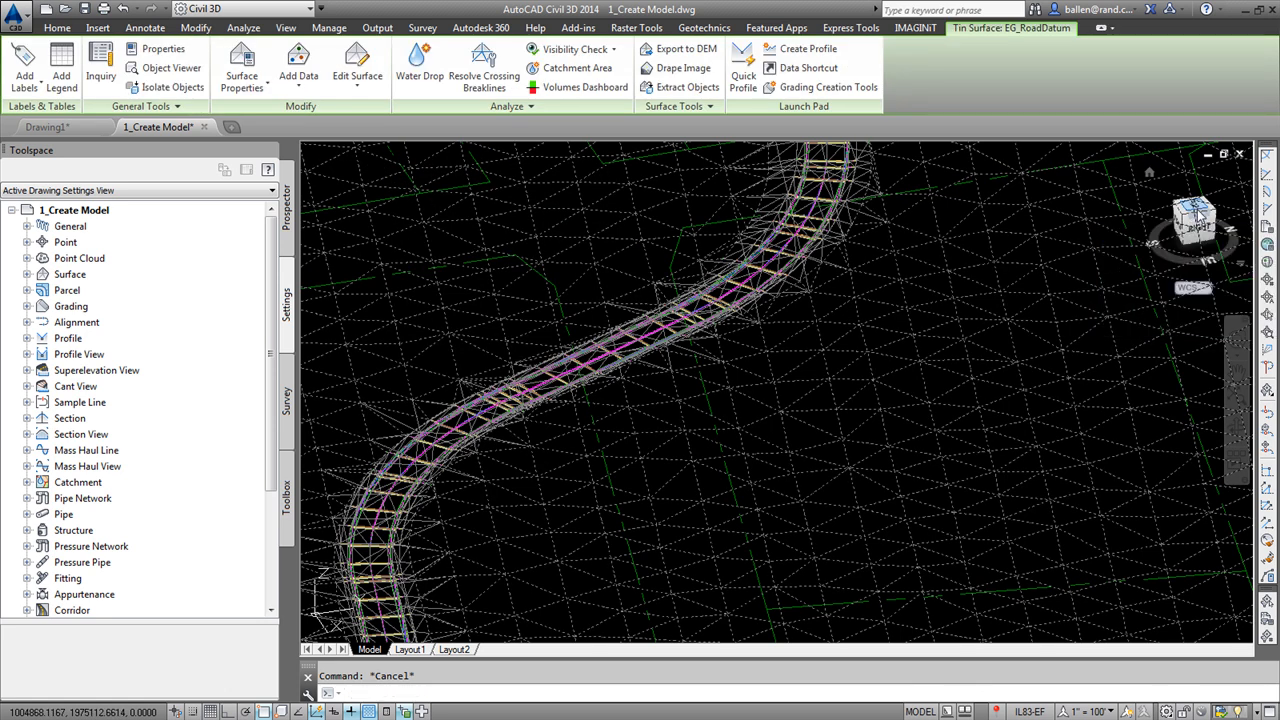
pyautogui.click(1196, 212)
pyautogui.scroll(5, 710, 443)
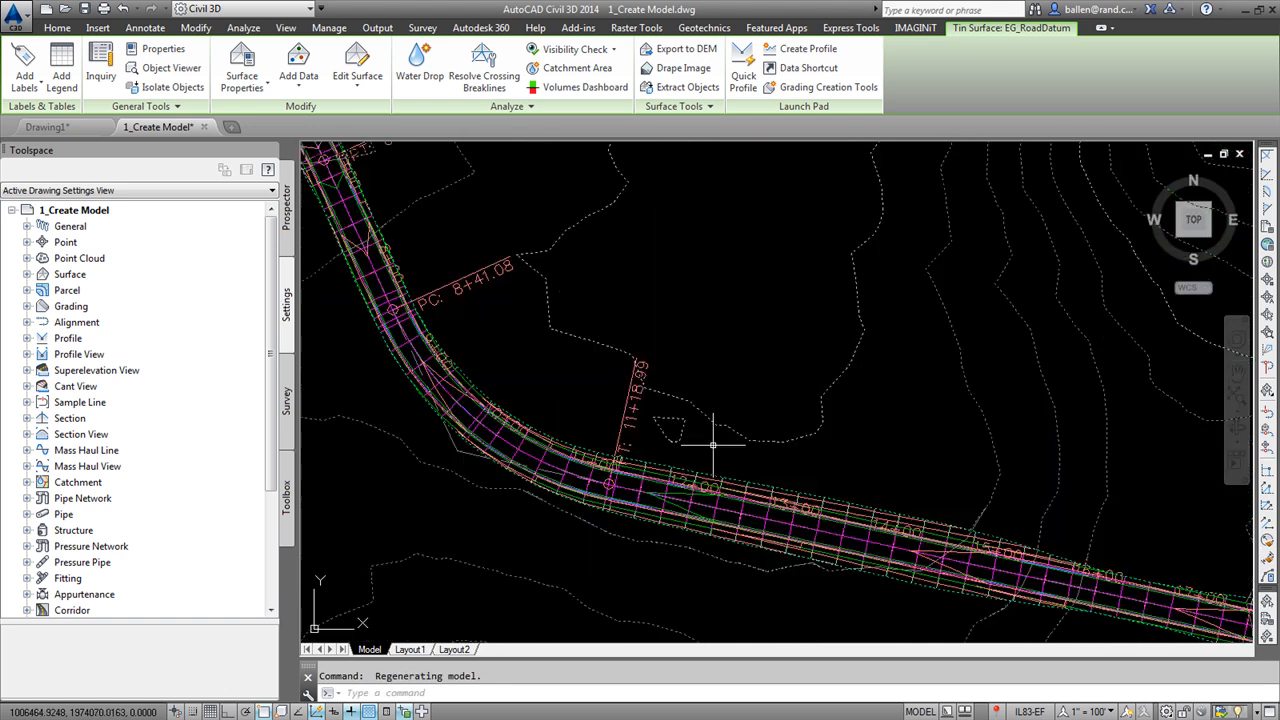
pyautogui.press('Escape')
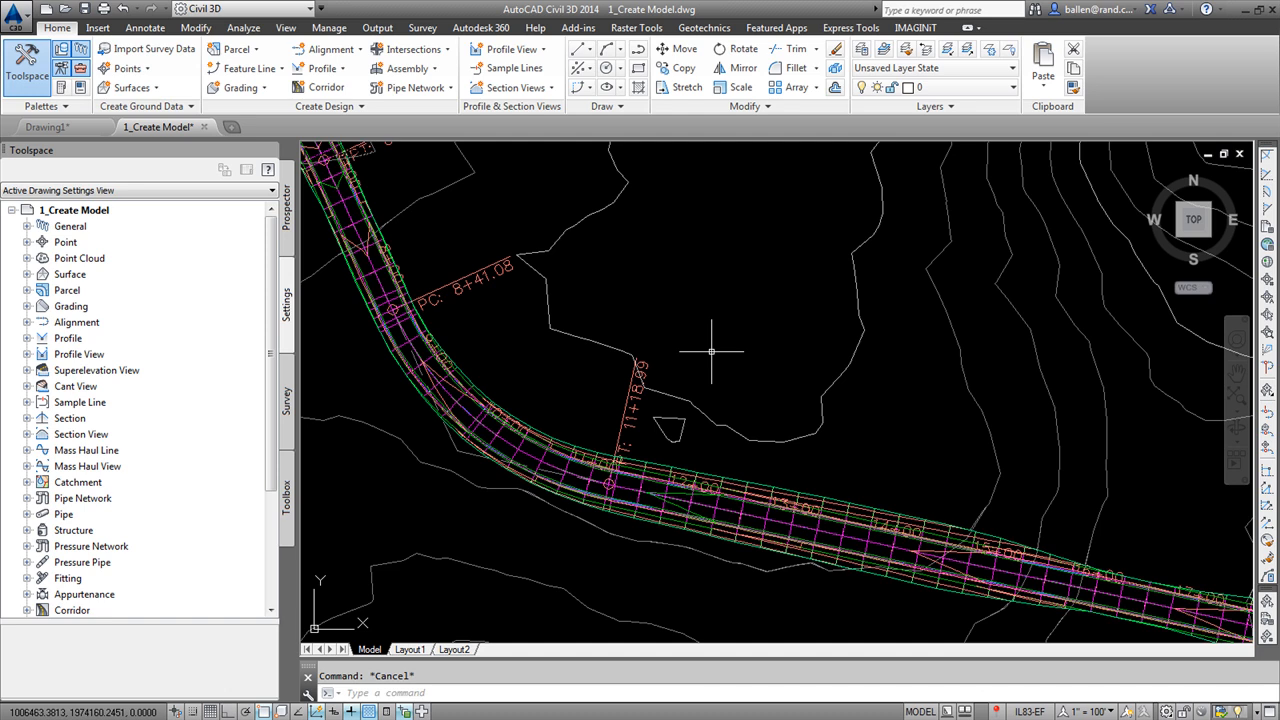
# Start Extract Corridor Solids from the Miscellaneous Utilities and choose NewRoadCorridor as the corridor.
pyautogui.click(286, 495)
pyautogui.click(12, 224)
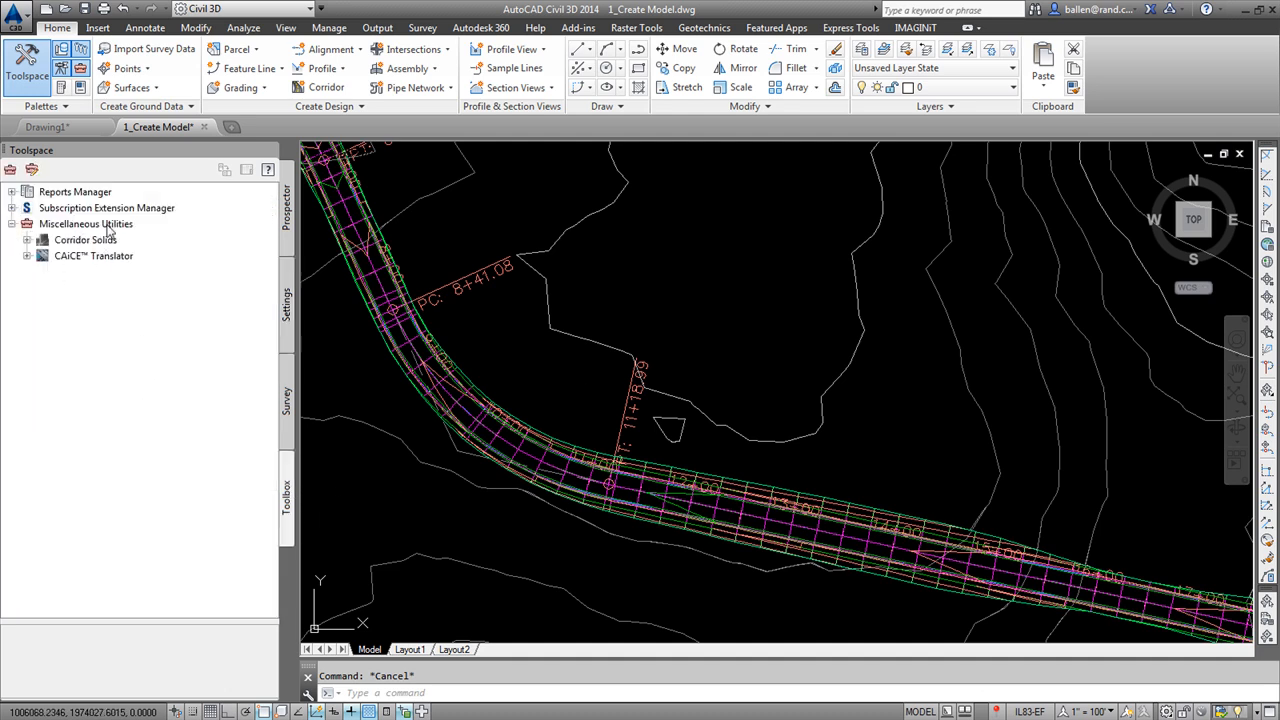
pyautogui.click(27, 240)
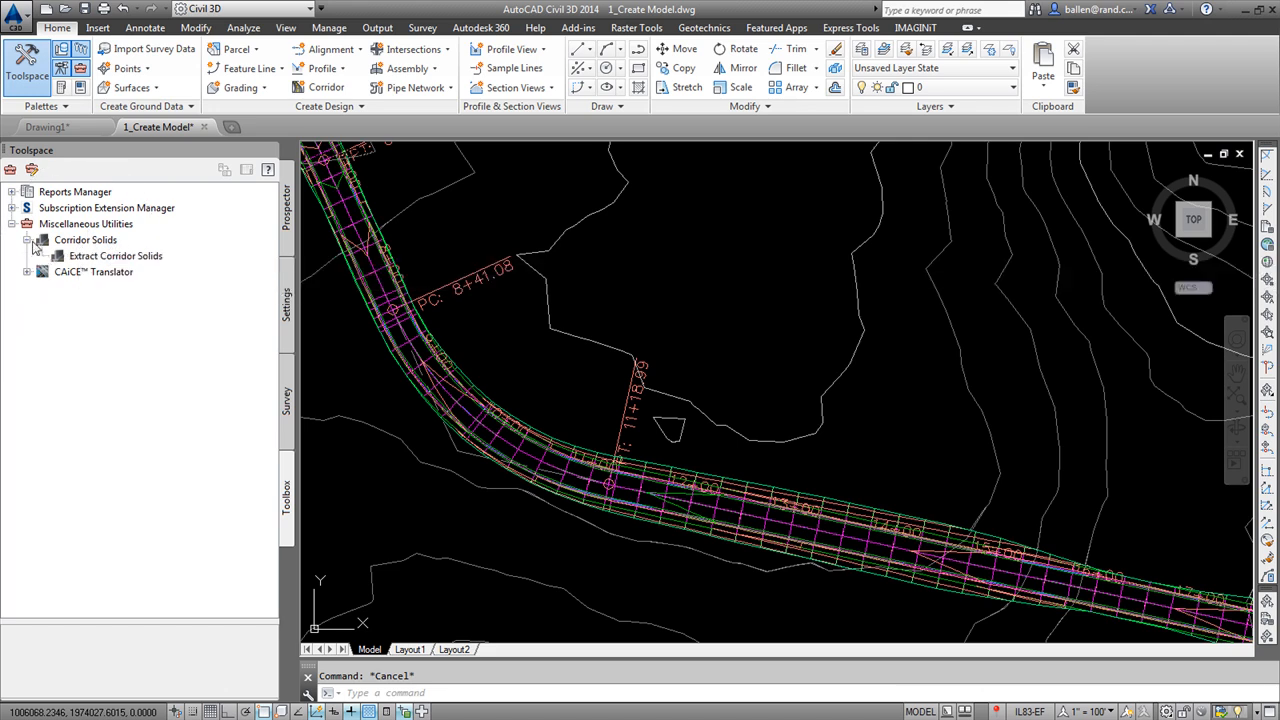
pyautogui.doubleClick(90, 262)
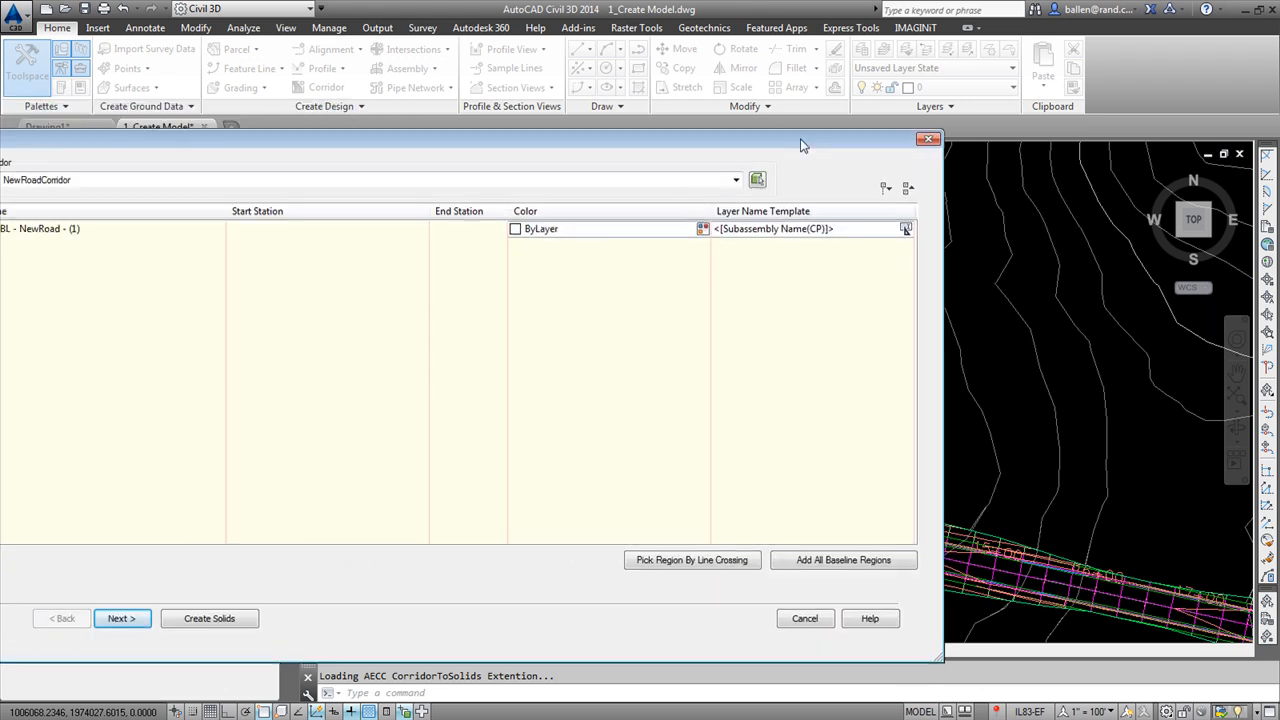
pyautogui.moveTo(801, 140); pyautogui.dragTo(1027, 139)
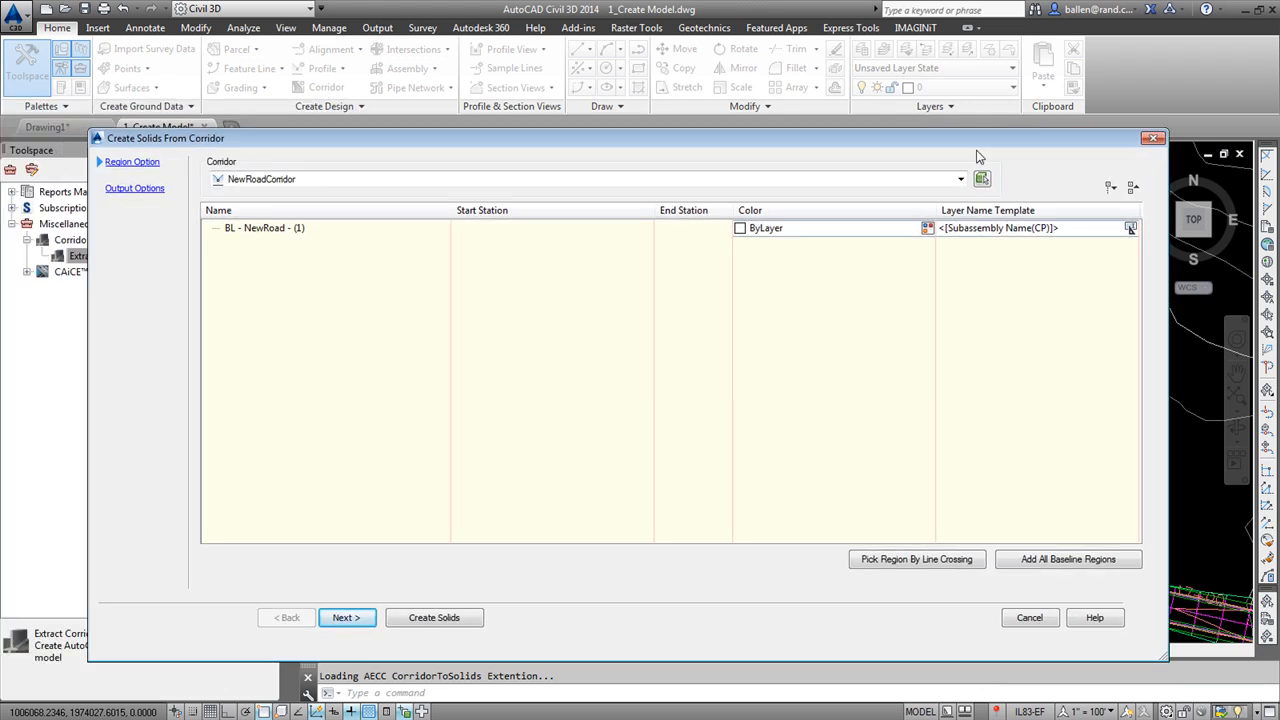
pyautogui.moveTo(755, 137); pyautogui.dragTo(746, 119)
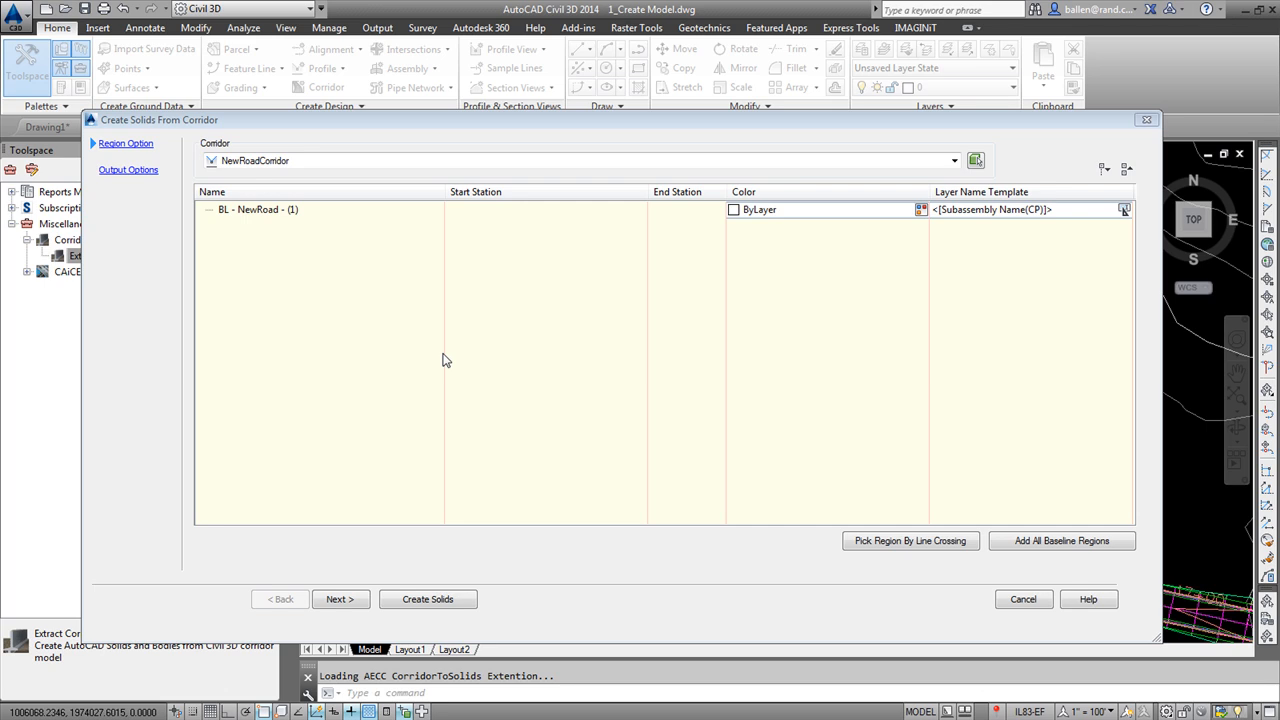
pyautogui.click(955, 161)
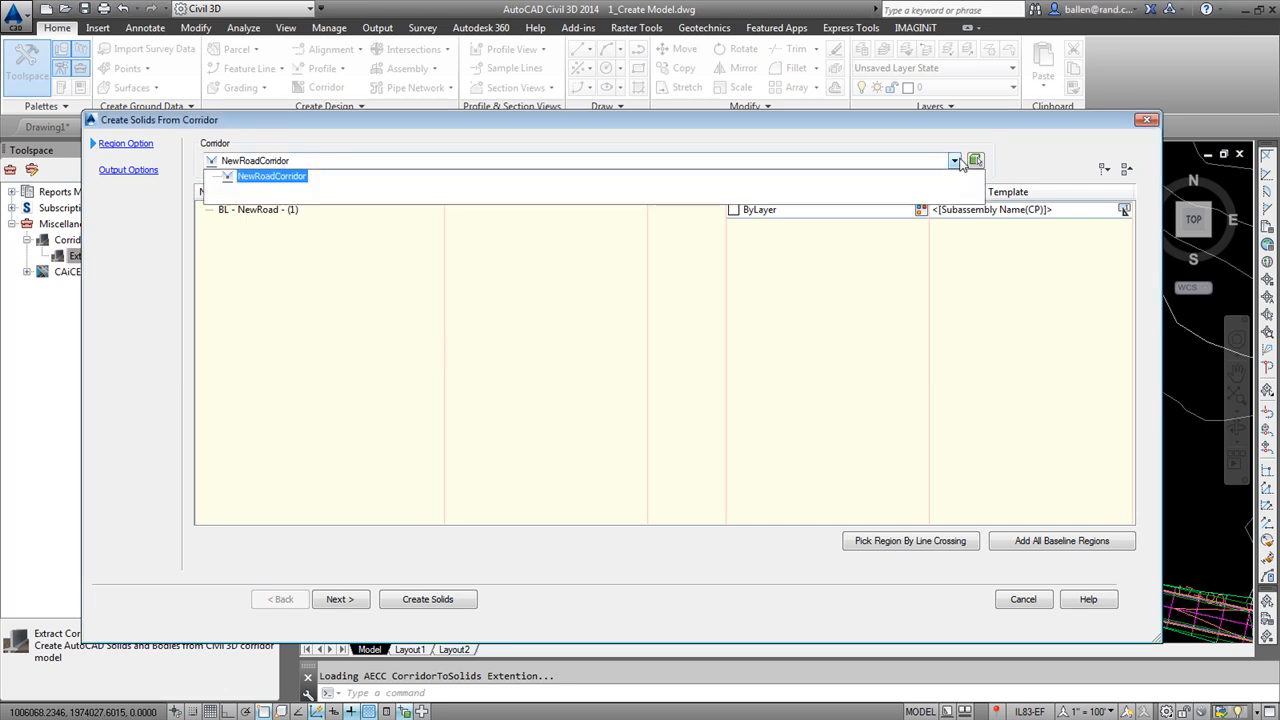
pyautogui.click(500, 176)
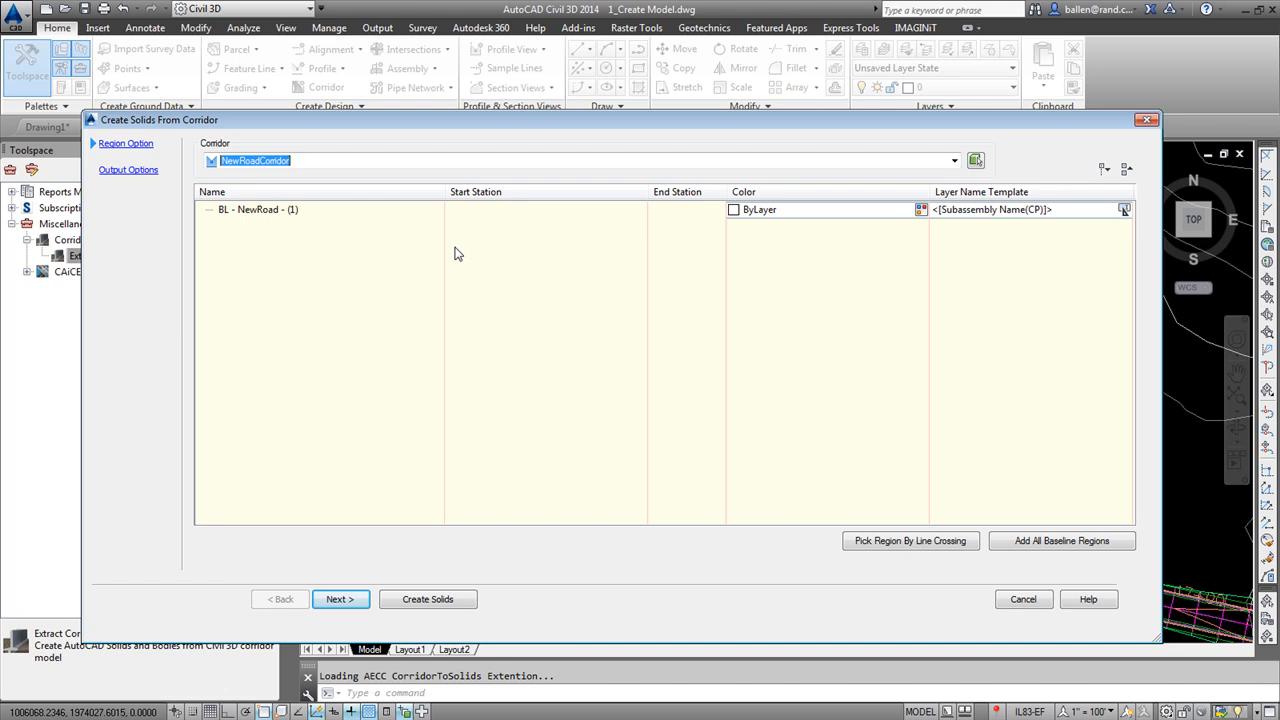
# Add a region to the NewRoad baseline from station 0 to station 500.
pyautogui.rightClick(252, 214)
pyautogui.click(309, 228)
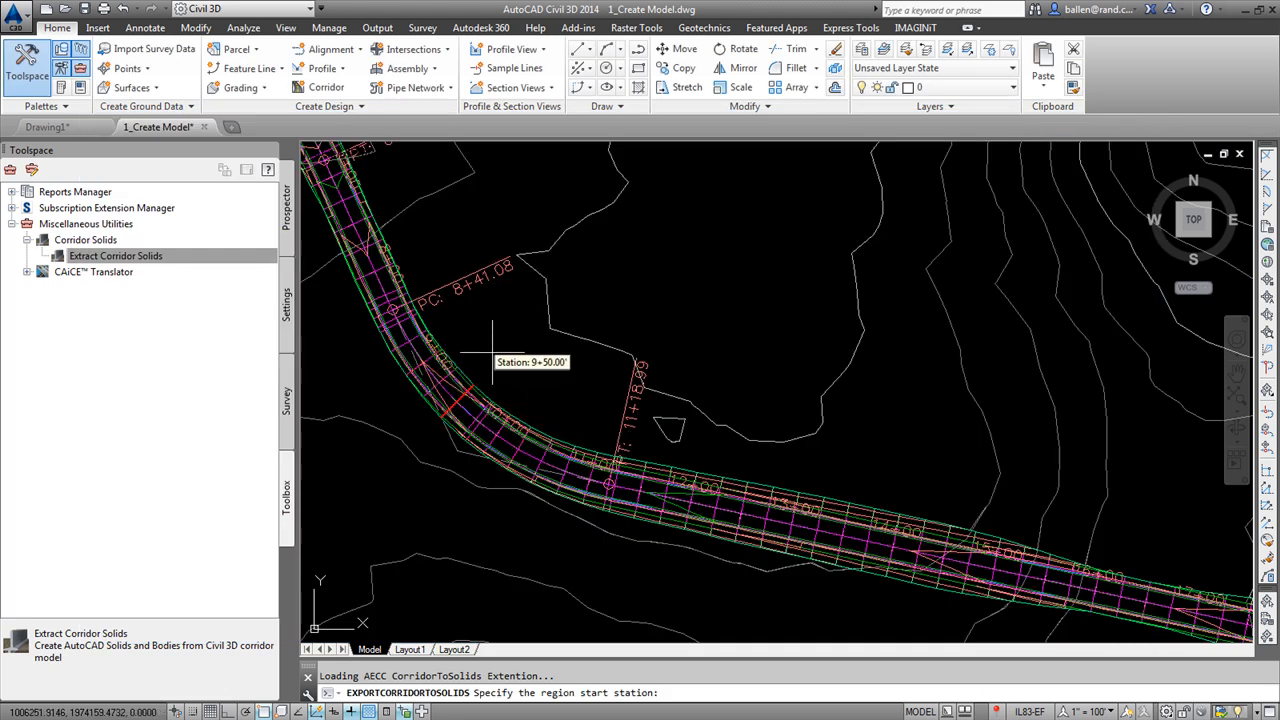
pyautogui.scroll(-3, 514, 352)
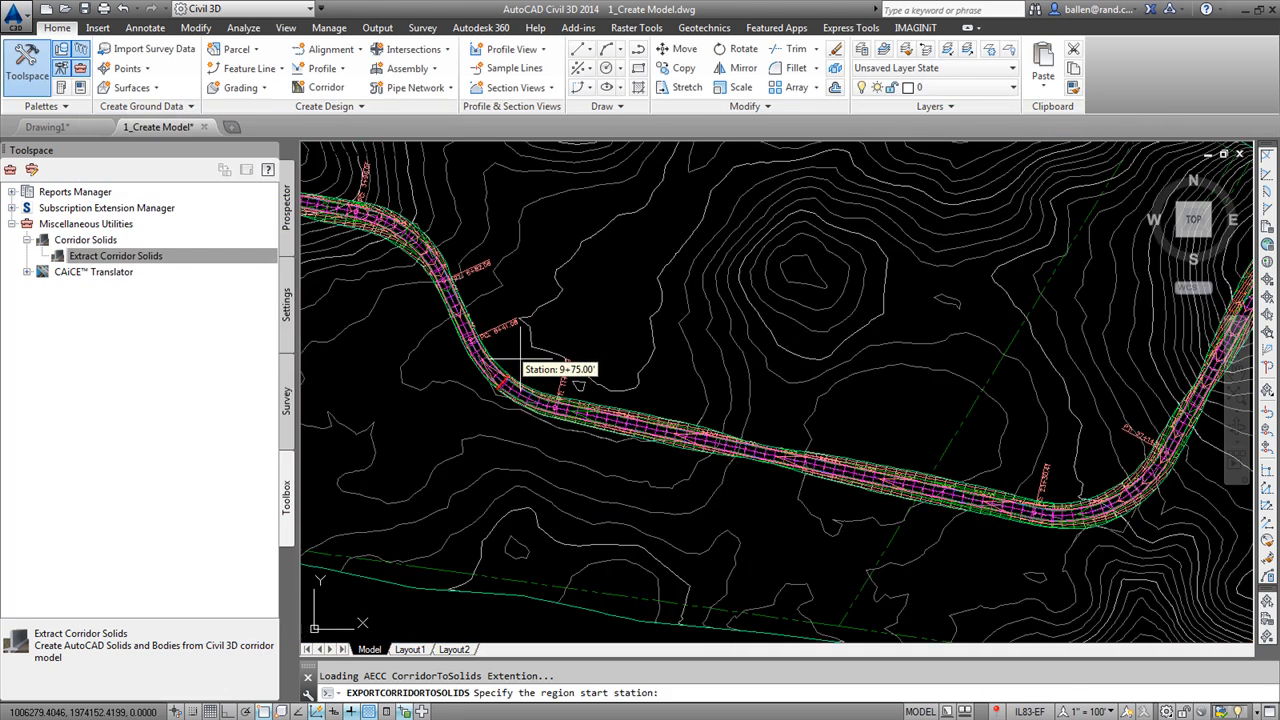
pyautogui.scroll(-2, 410, 263)
pyautogui.scroll(6, 425, 263)
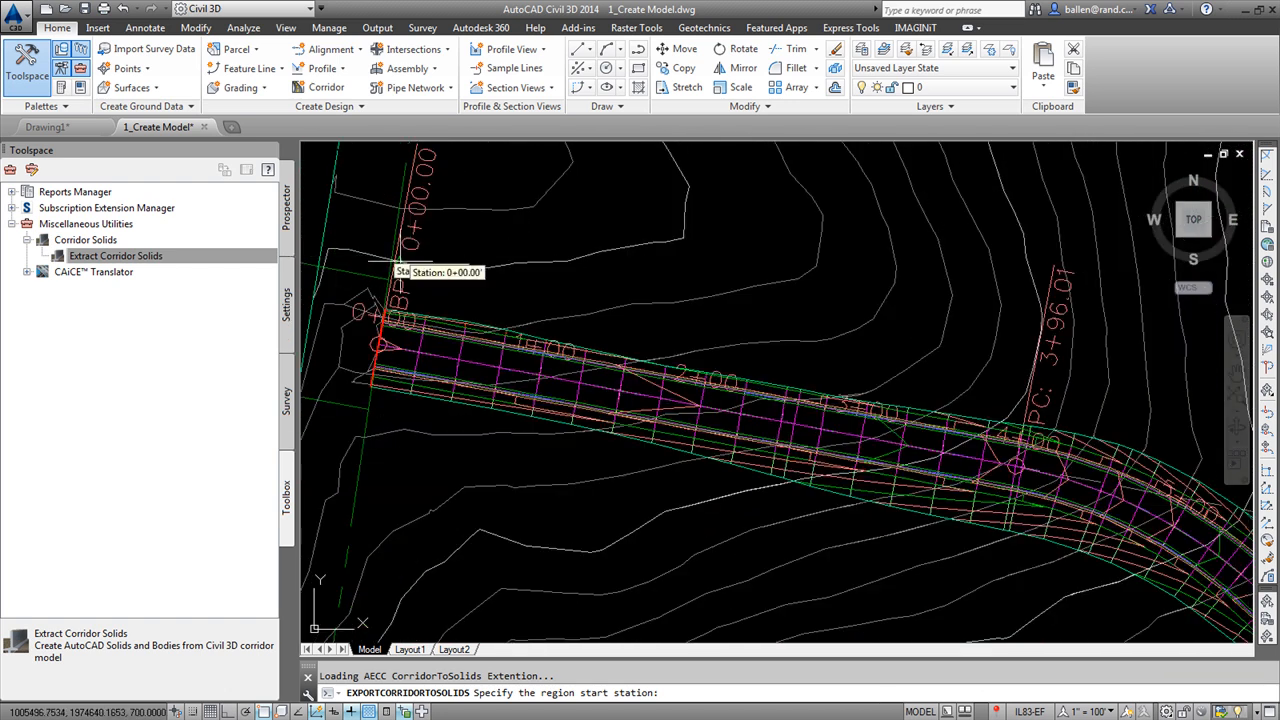
pyautogui.write('0')
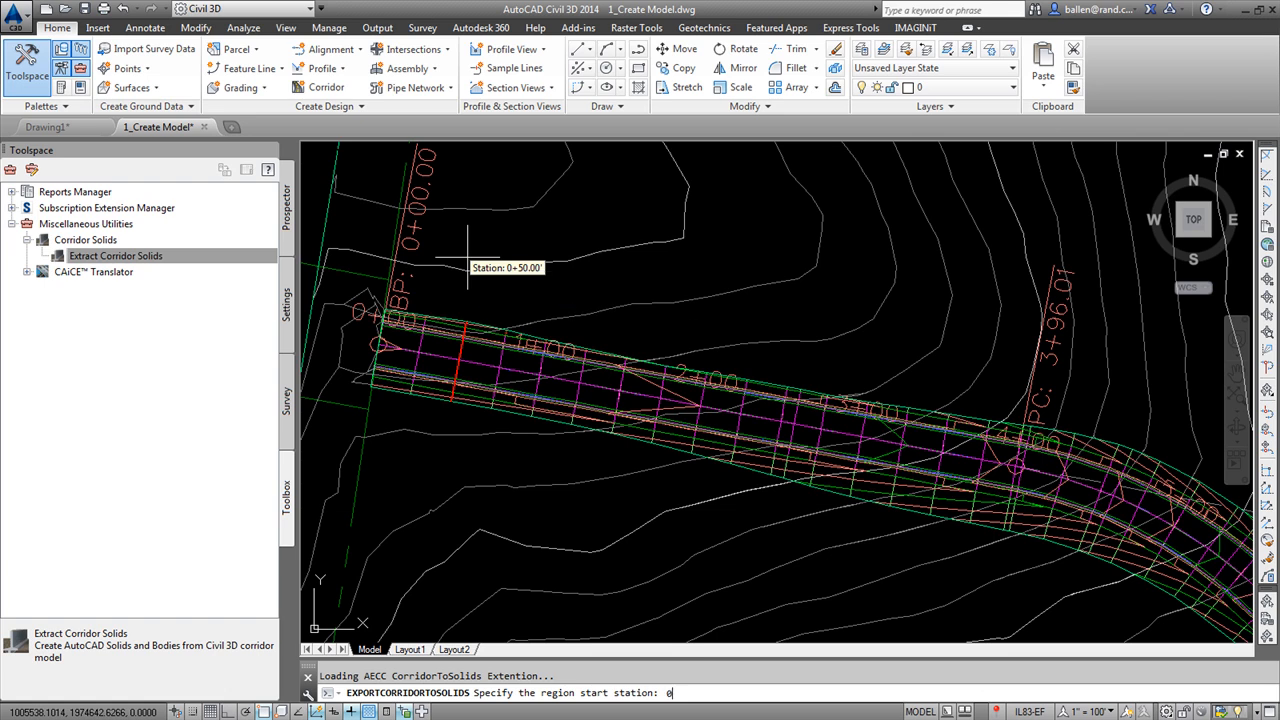
pyautogui.press('Return')
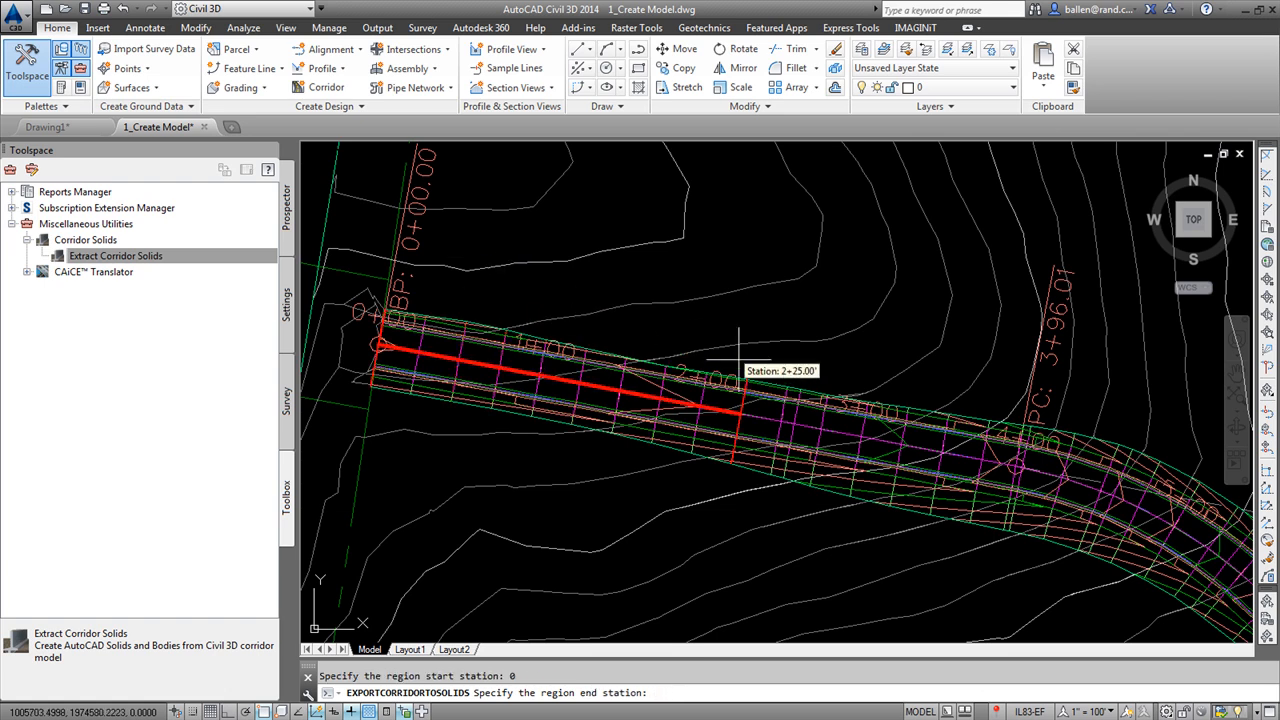
pyautogui.scroll(-2, 590, 310)
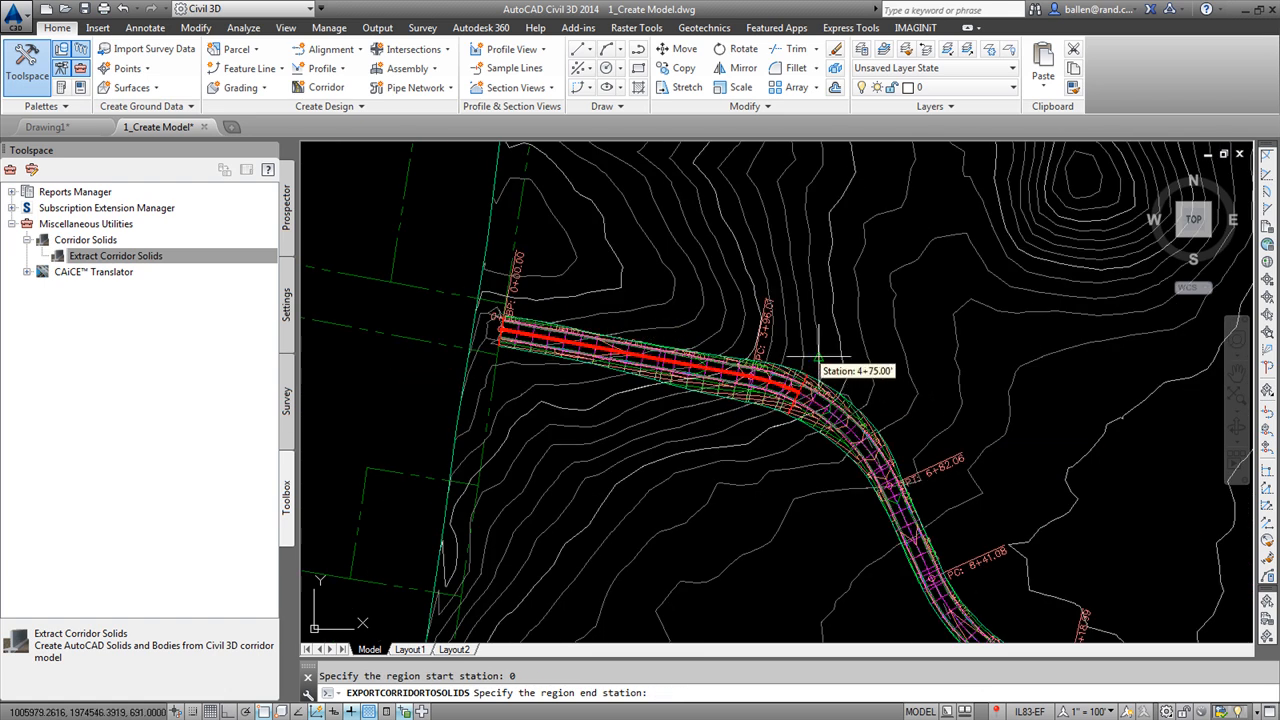
pyautogui.write('500')
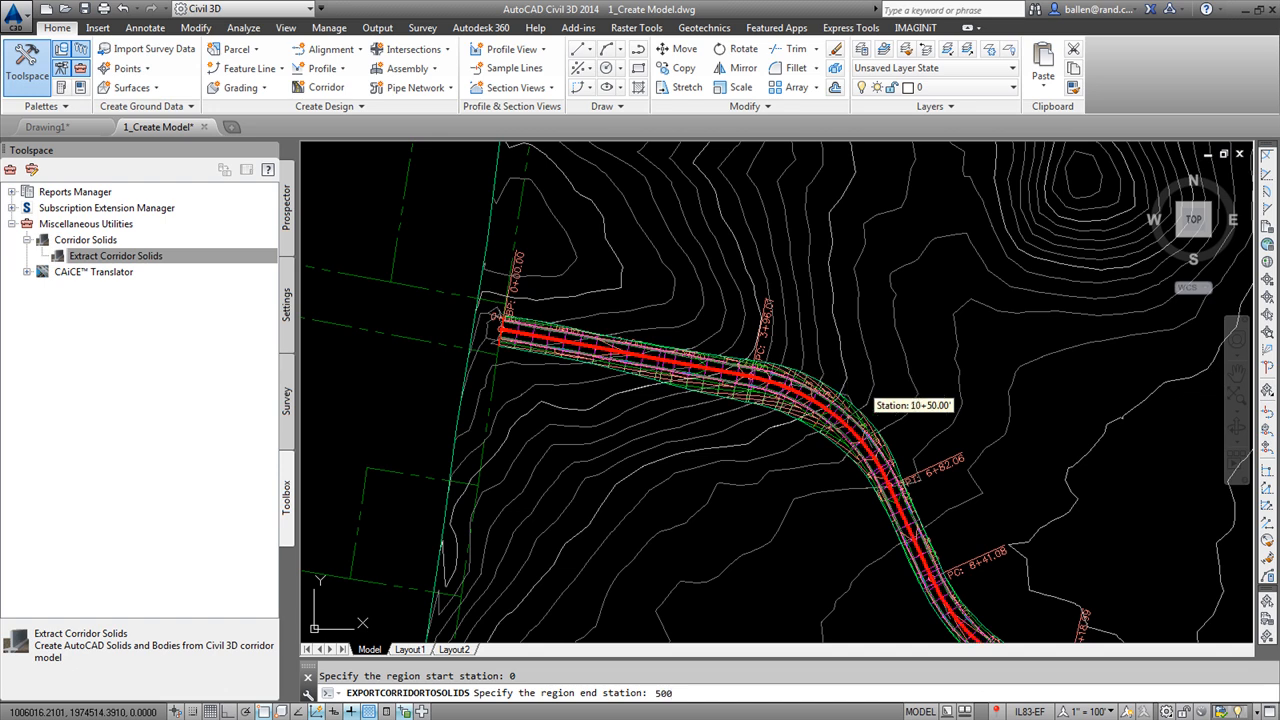
pyautogui.press('Return')
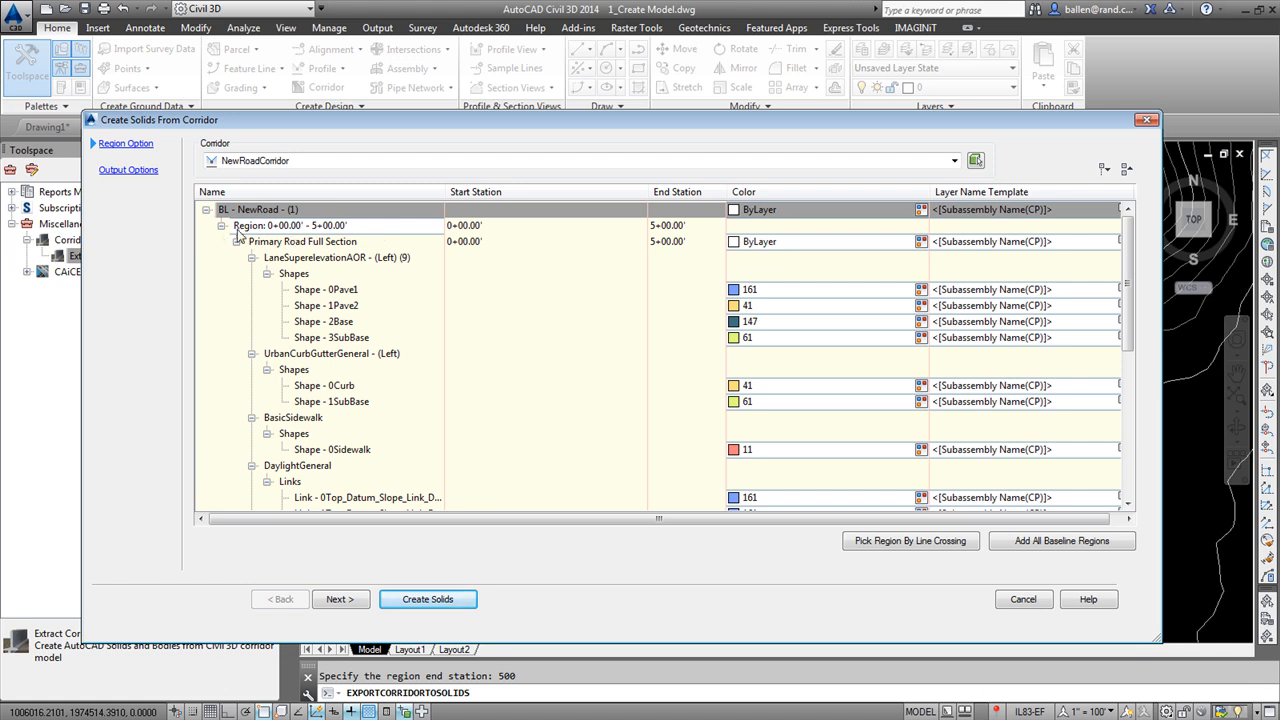
# Collapse the first region's details and add a second baseline region from station 500 to 1000.
pyautogui.click(221, 226)
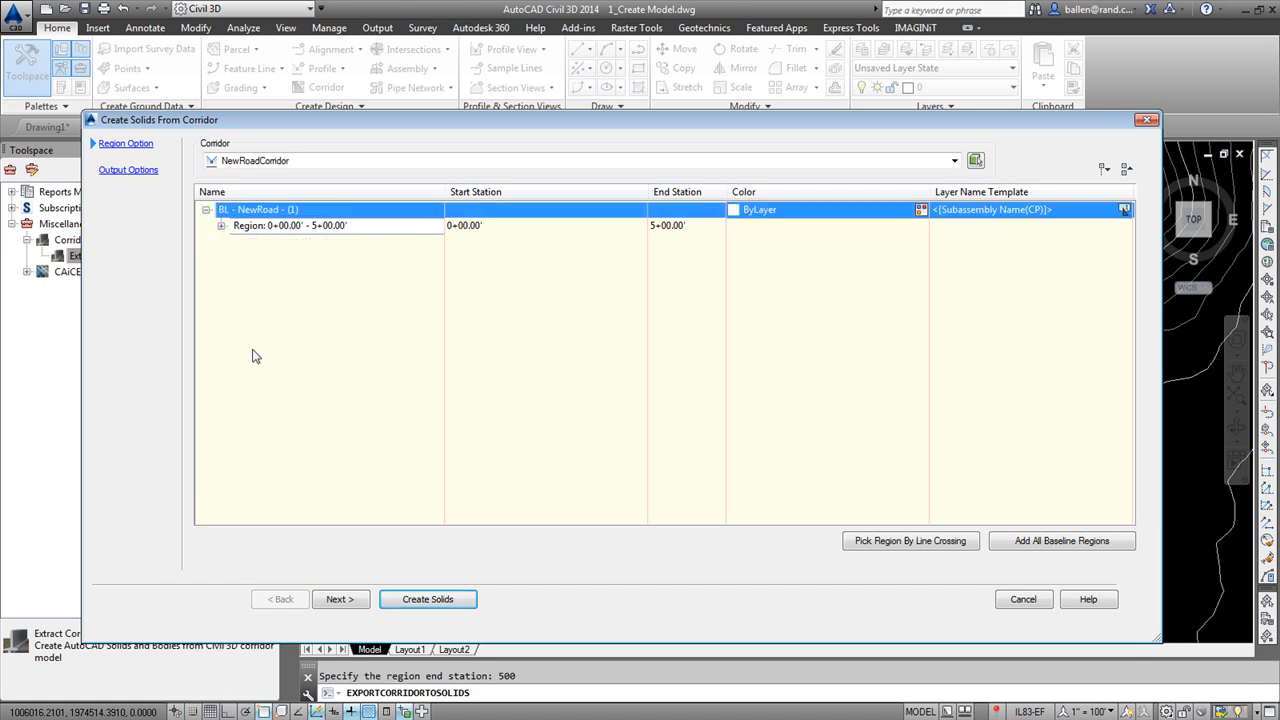
pyautogui.rightClick(249, 229)
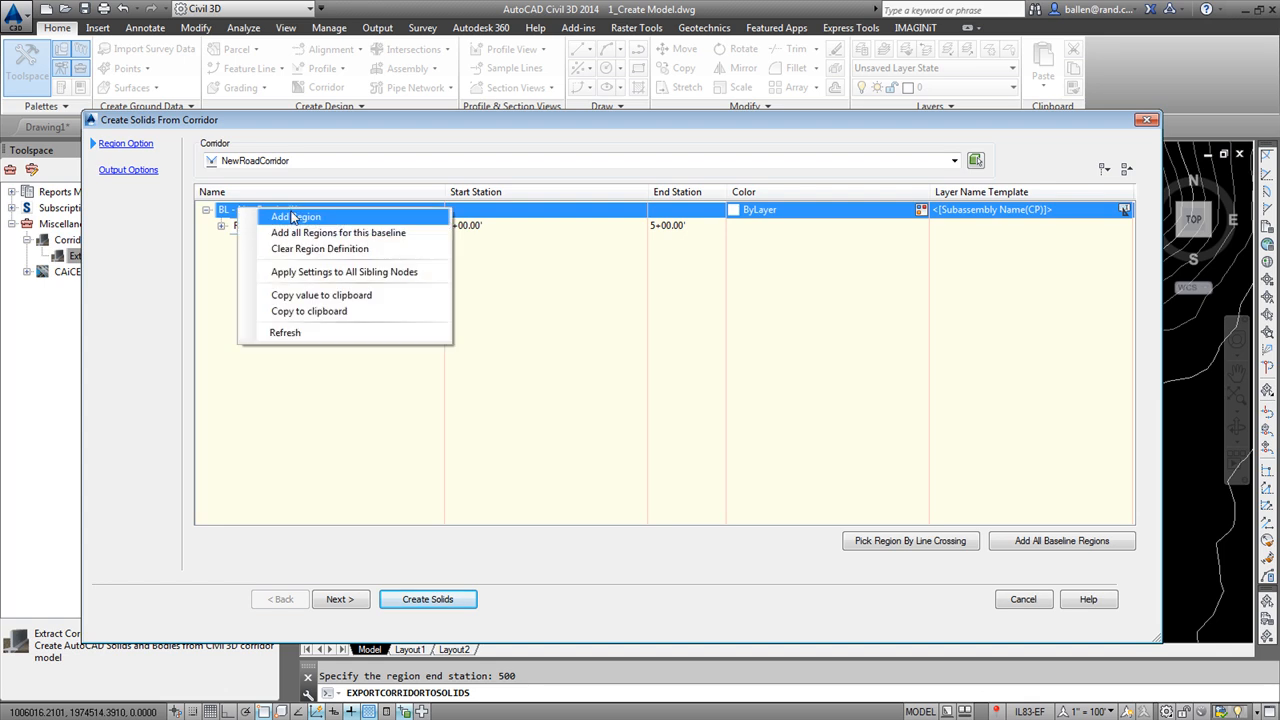
pyautogui.click(501, 386)
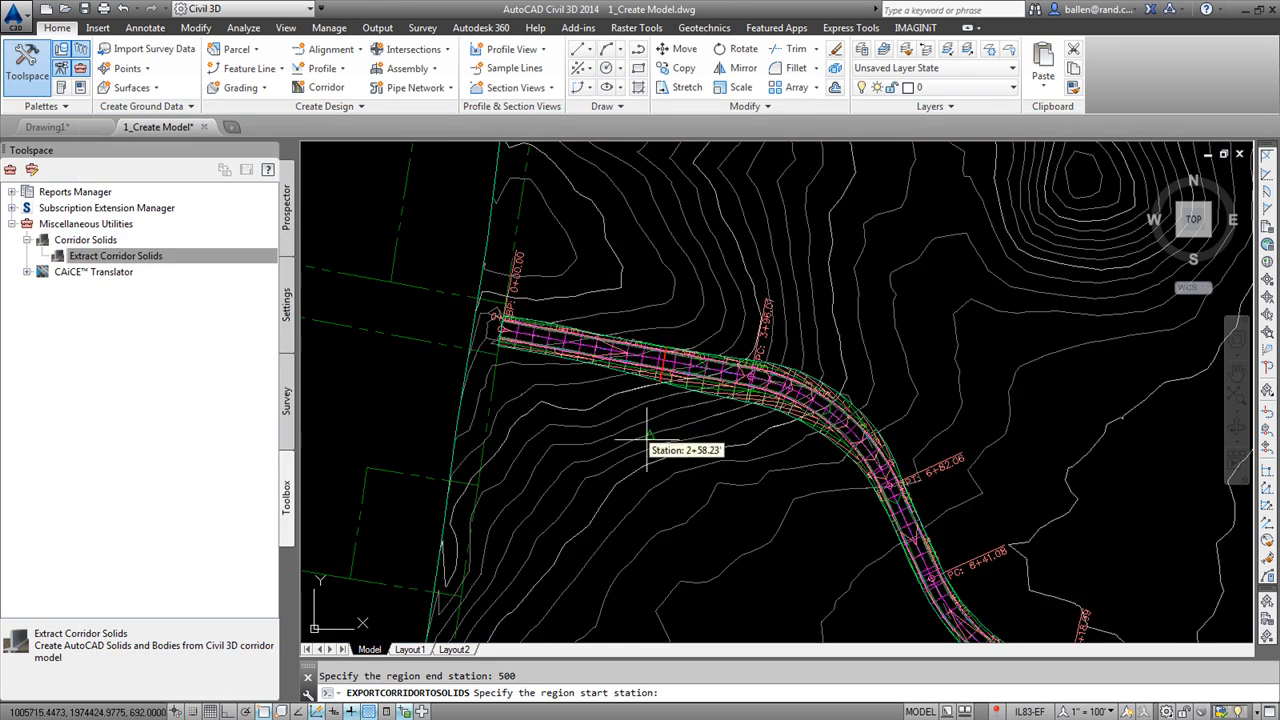
pyautogui.write('500')
pyautogui.press('Return')
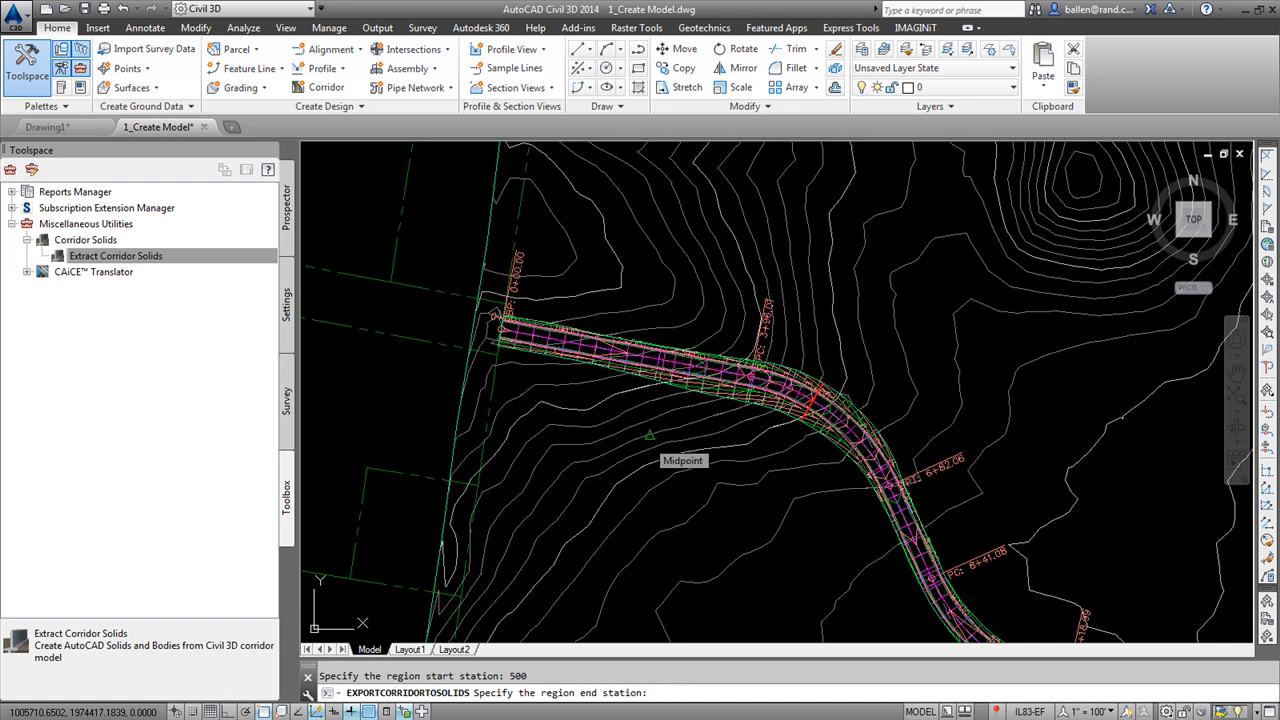
pyautogui.write('1000')
pyautogui.press('Return')
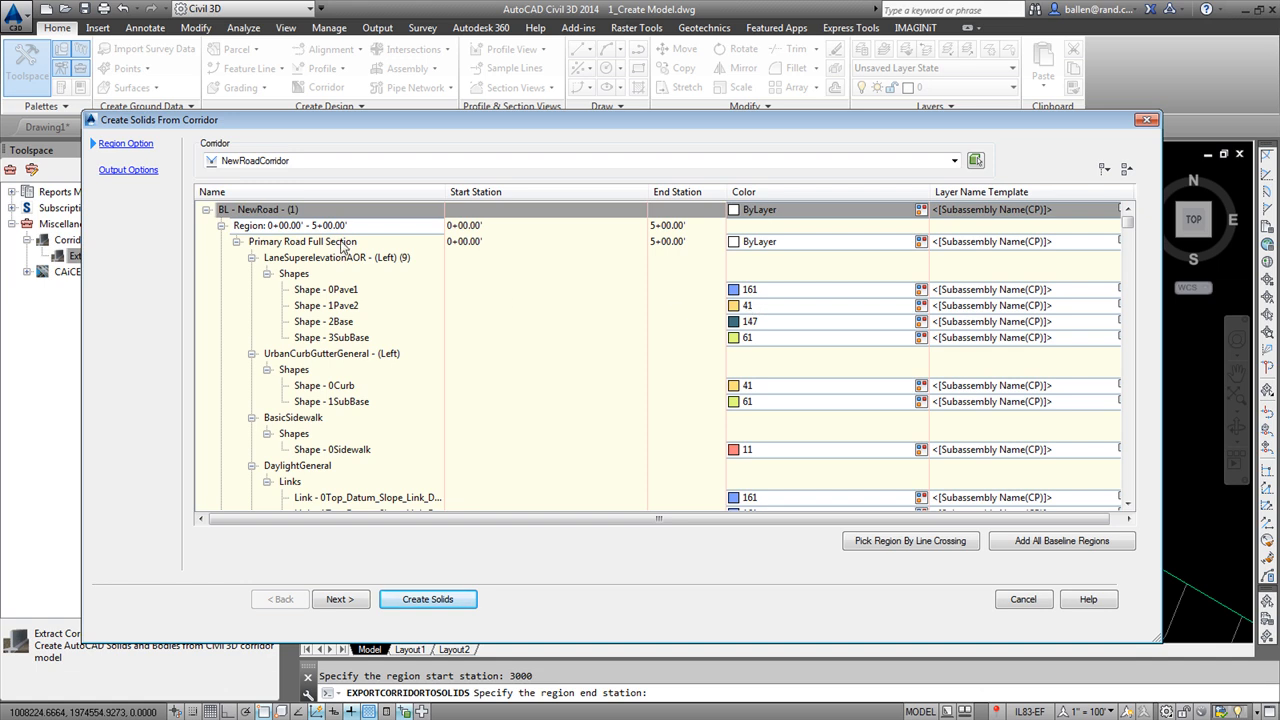
# Collapse the details of the 500-foot regions listed under the NewRoad baseline.
pyautogui.click(222, 226)
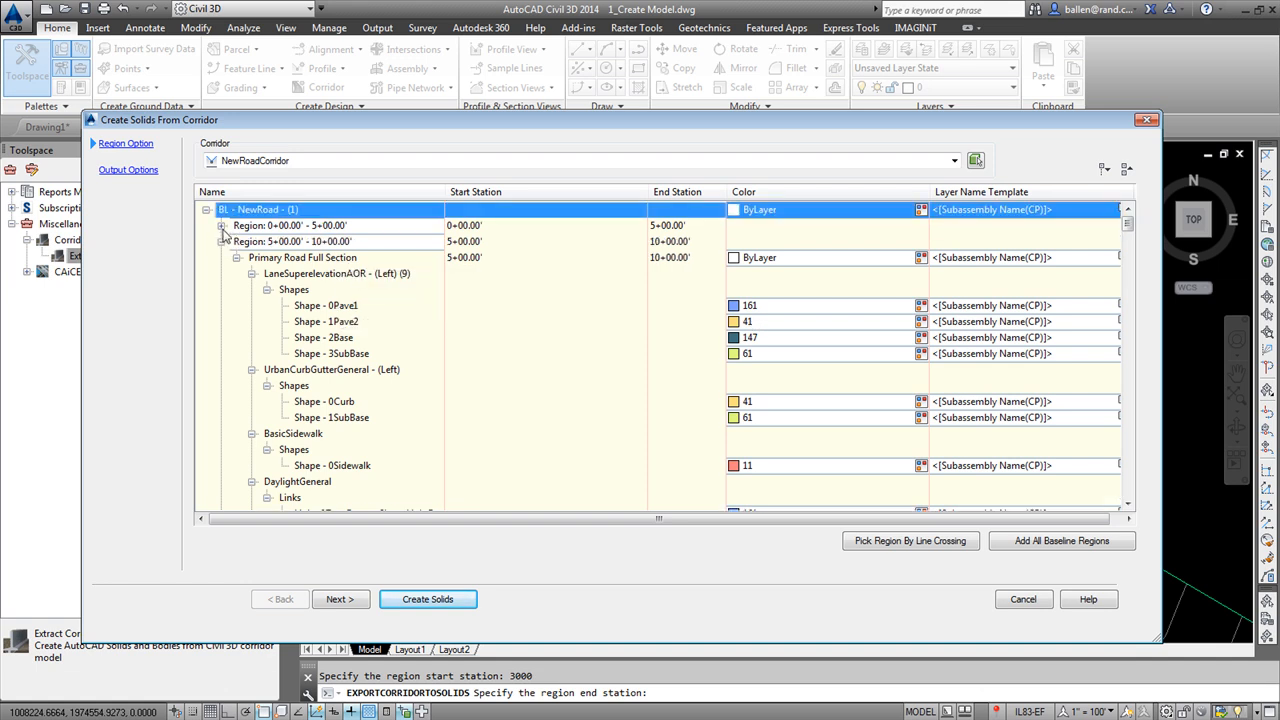
pyautogui.click(222, 241)
pyautogui.click(222, 257)
pyautogui.click(222, 273)
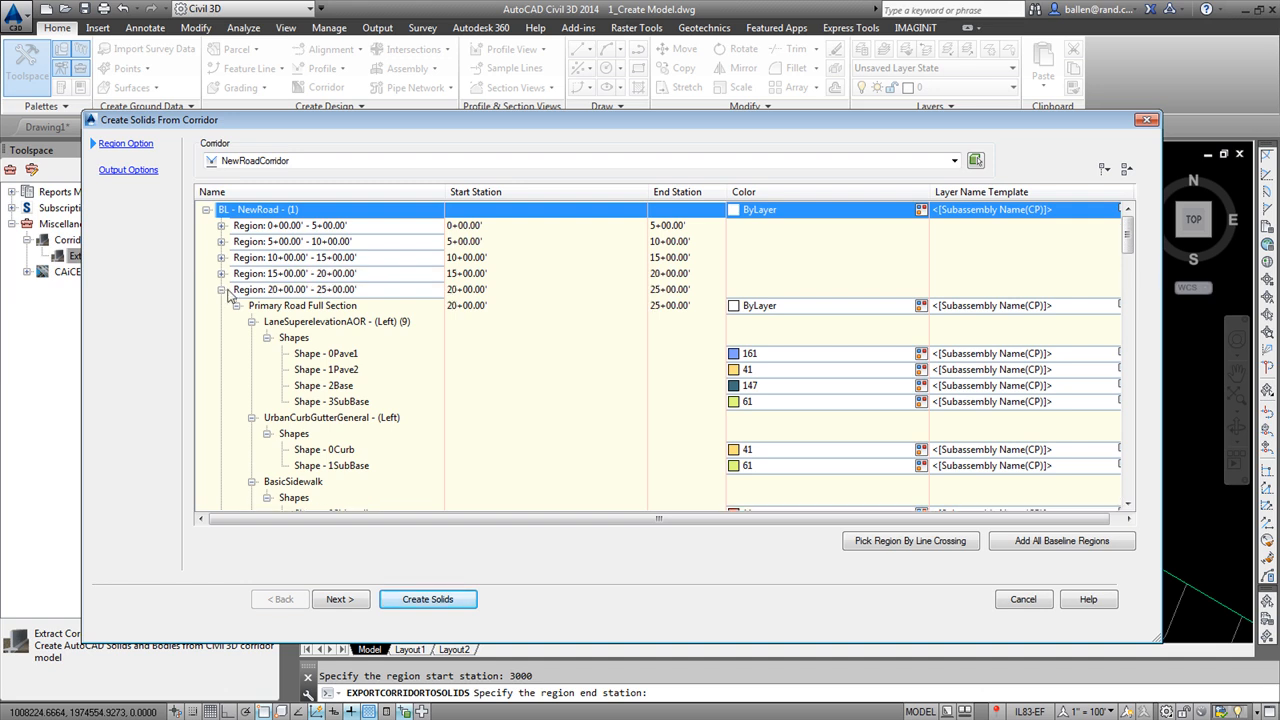
pyautogui.click(222, 289)
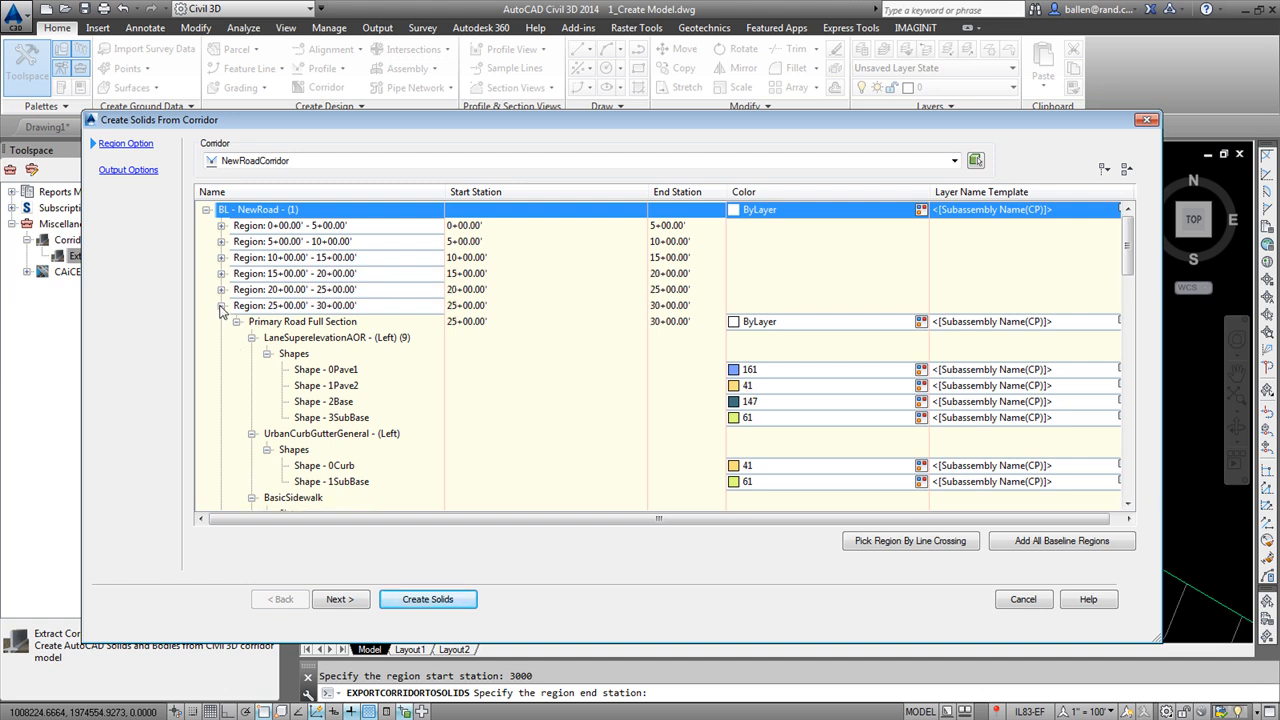
pyautogui.click(222, 322)
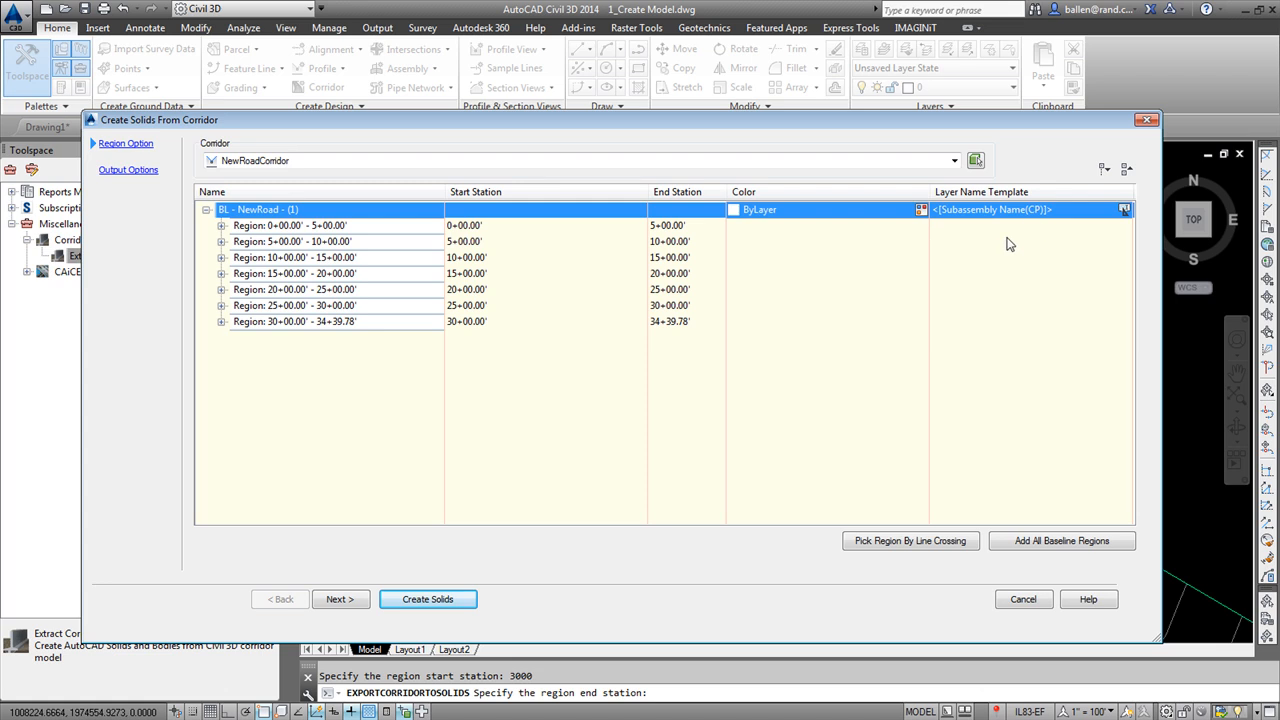
# Insert Construction Region Name before Subassembly Name in the NewRoad baseline's layer name template and expand the first region to check it.
pyautogui.click(1022, 211)
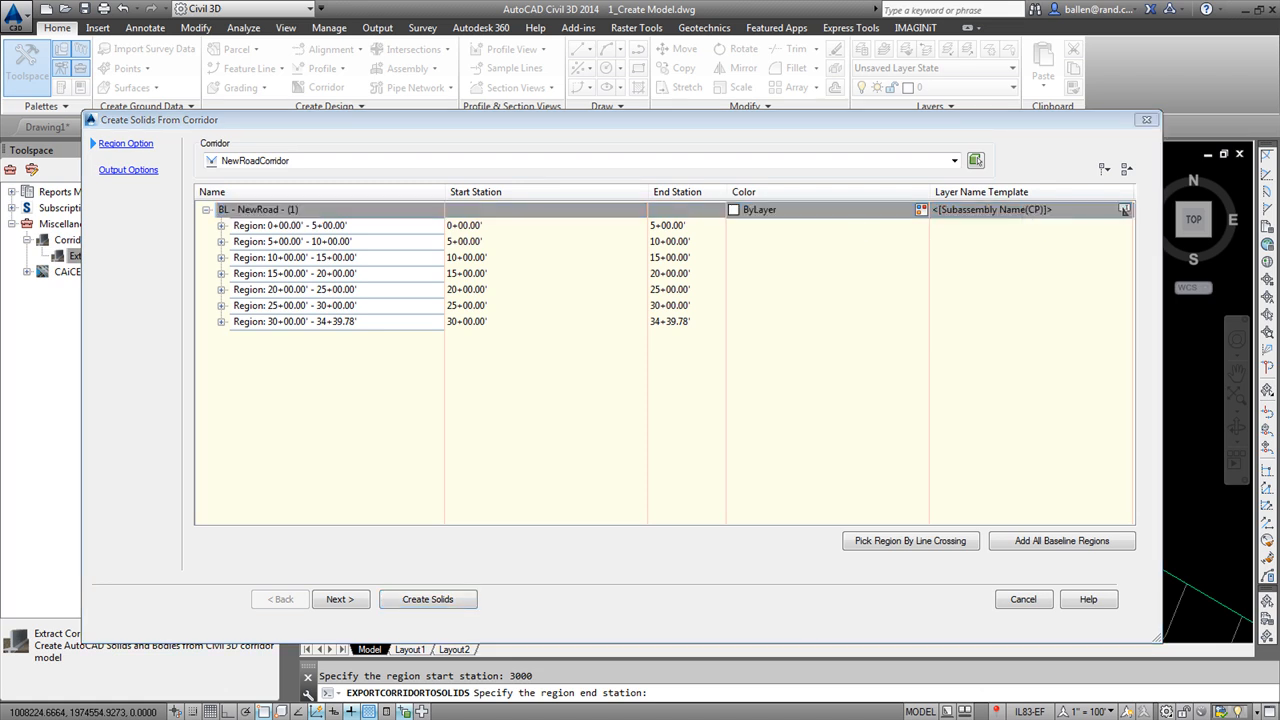
pyautogui.moveTo(600, 231); pyautogui.dragTo(706, 248)
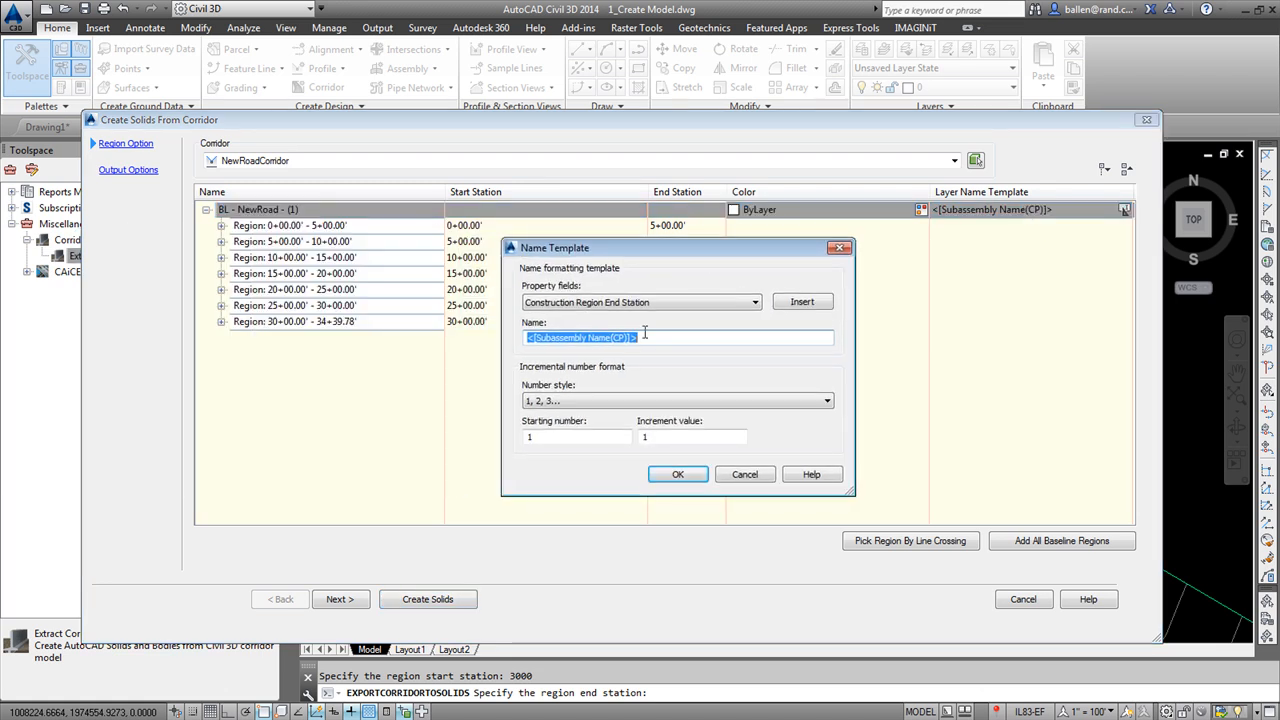
pyautogui.click(530, 338)
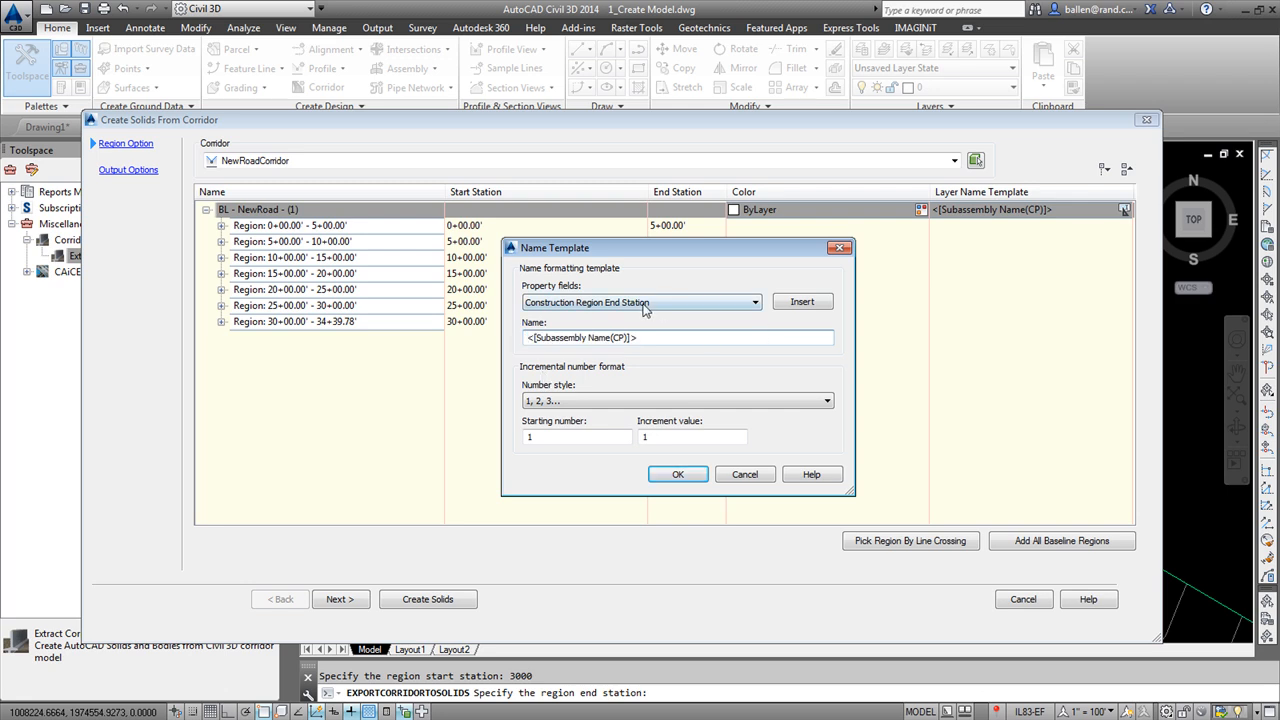
pyautogui.click(690, 303)
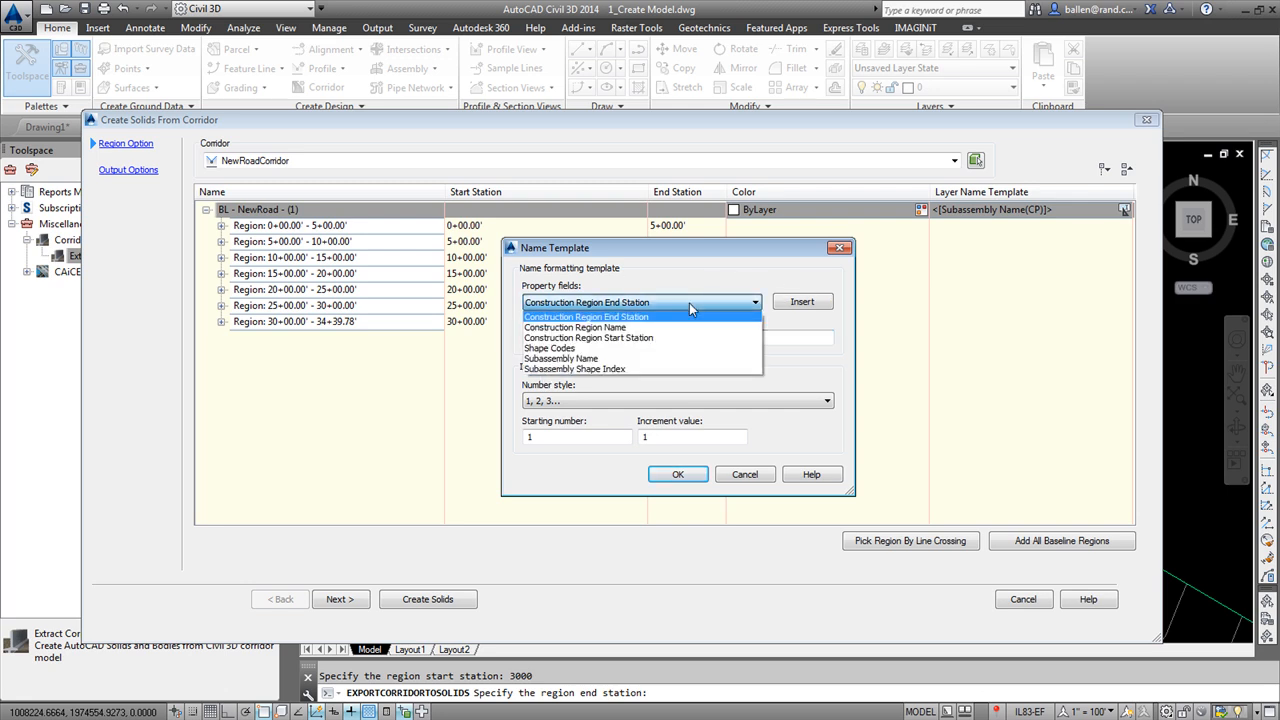
pyautogui.click(620, 328)
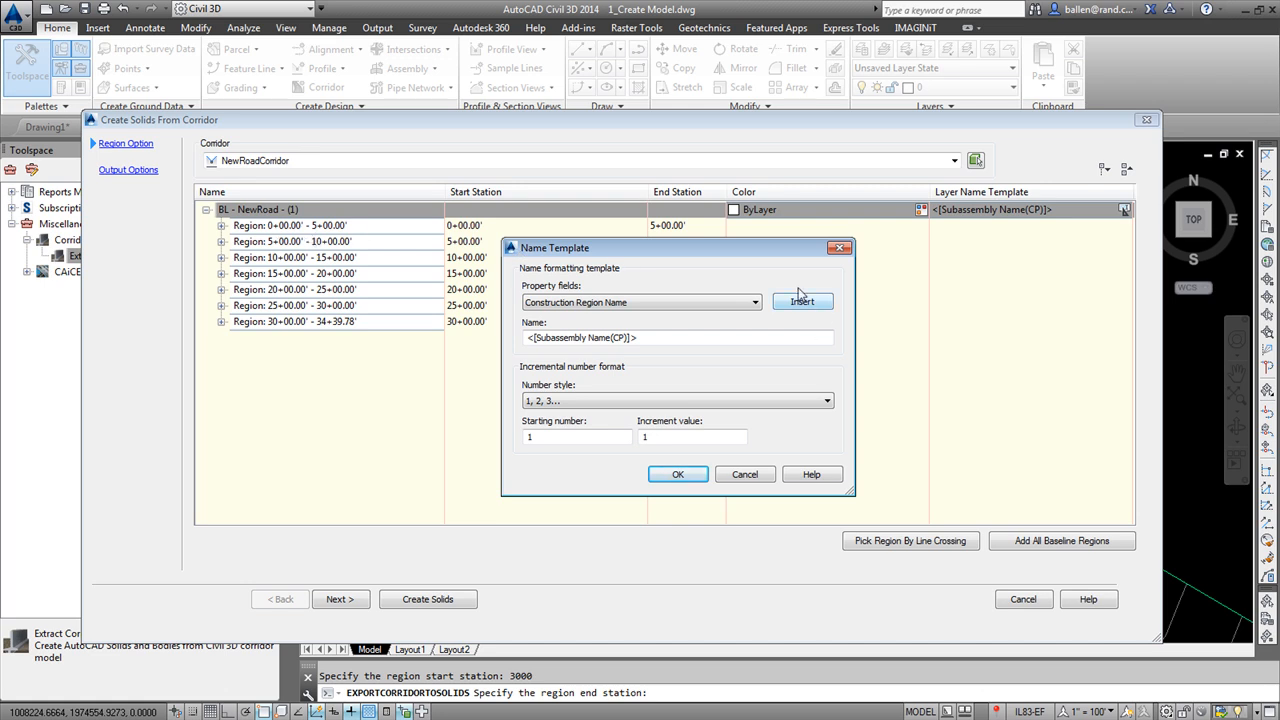
pyautogui.click(527, 338)
pyautogui.click(822, 305)
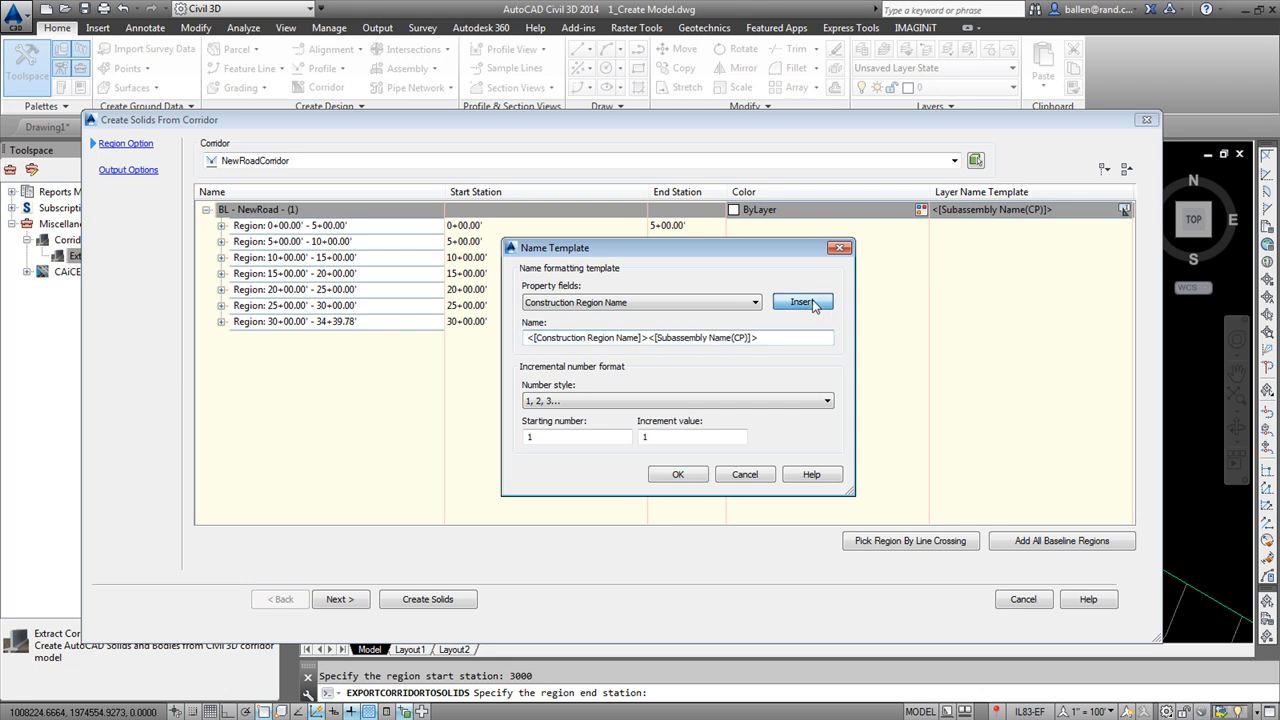
pyautogui.click(679, 475)
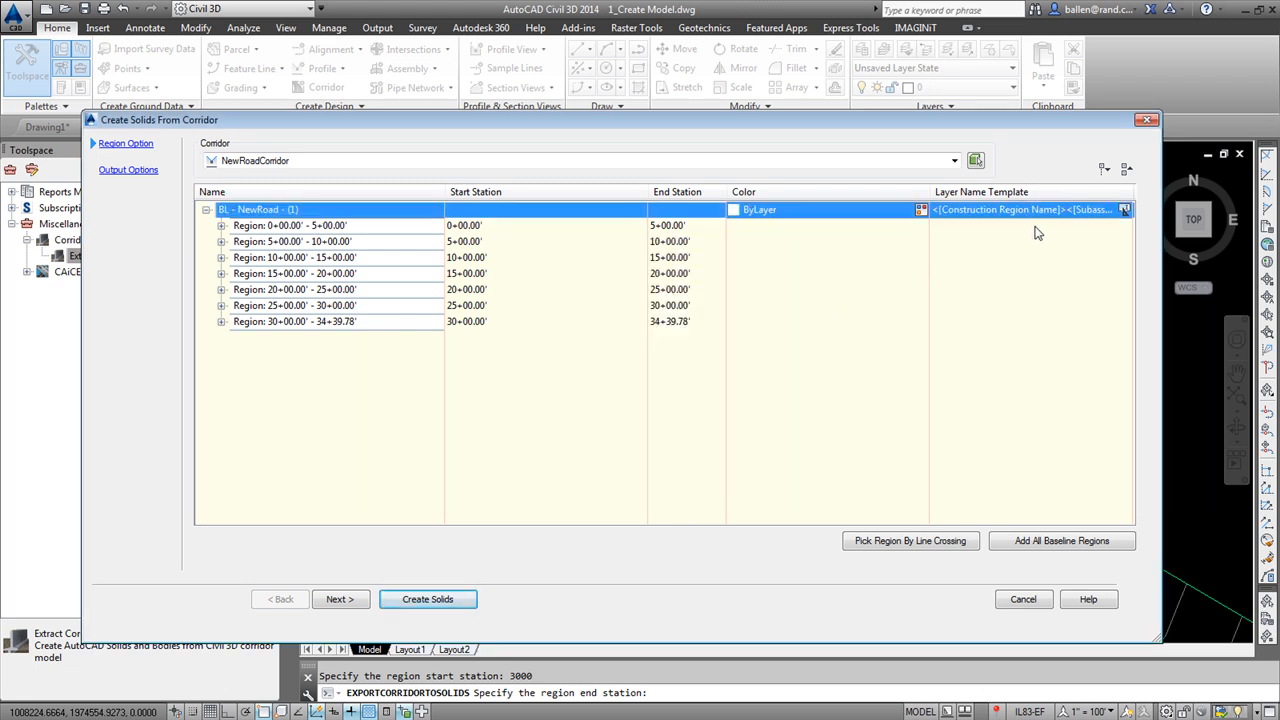
pyautogui.click(222, 226)
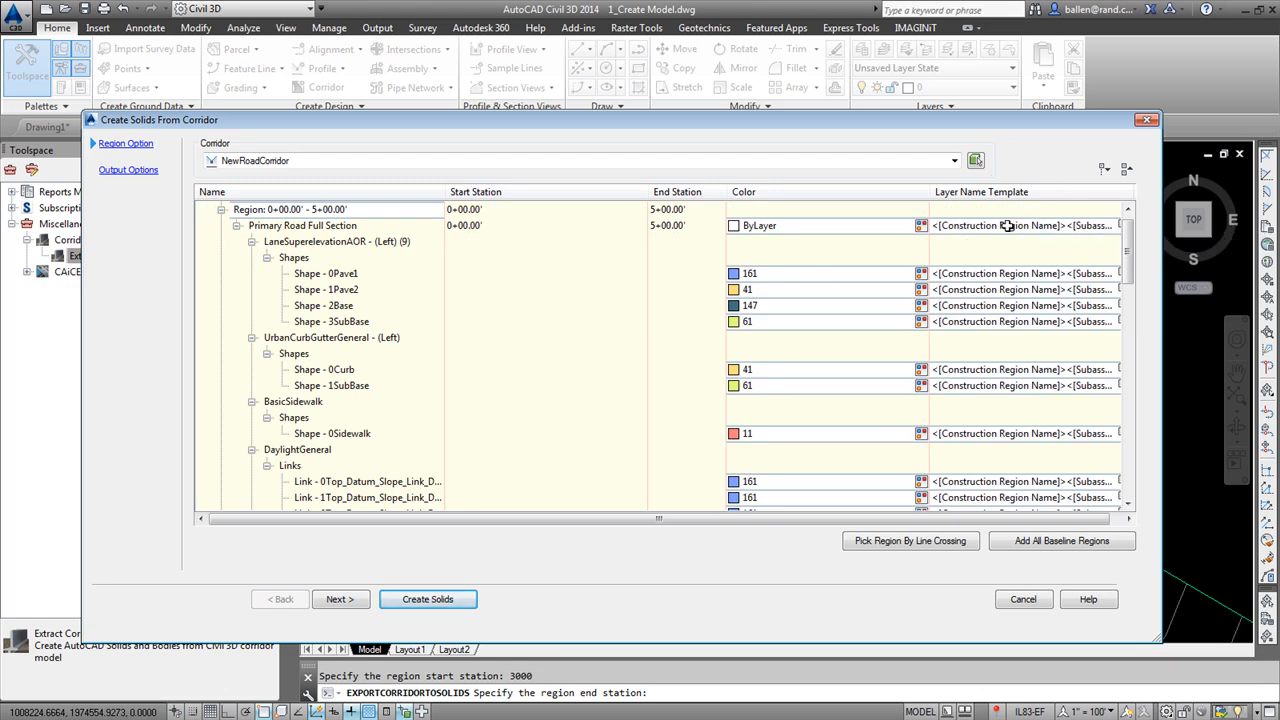
# Create the corridor solids as AutoCAD 3D Solids (swept solids) in a new drawing named Road Solids in the Dataset folder.
pyautogui.click(340, 599)
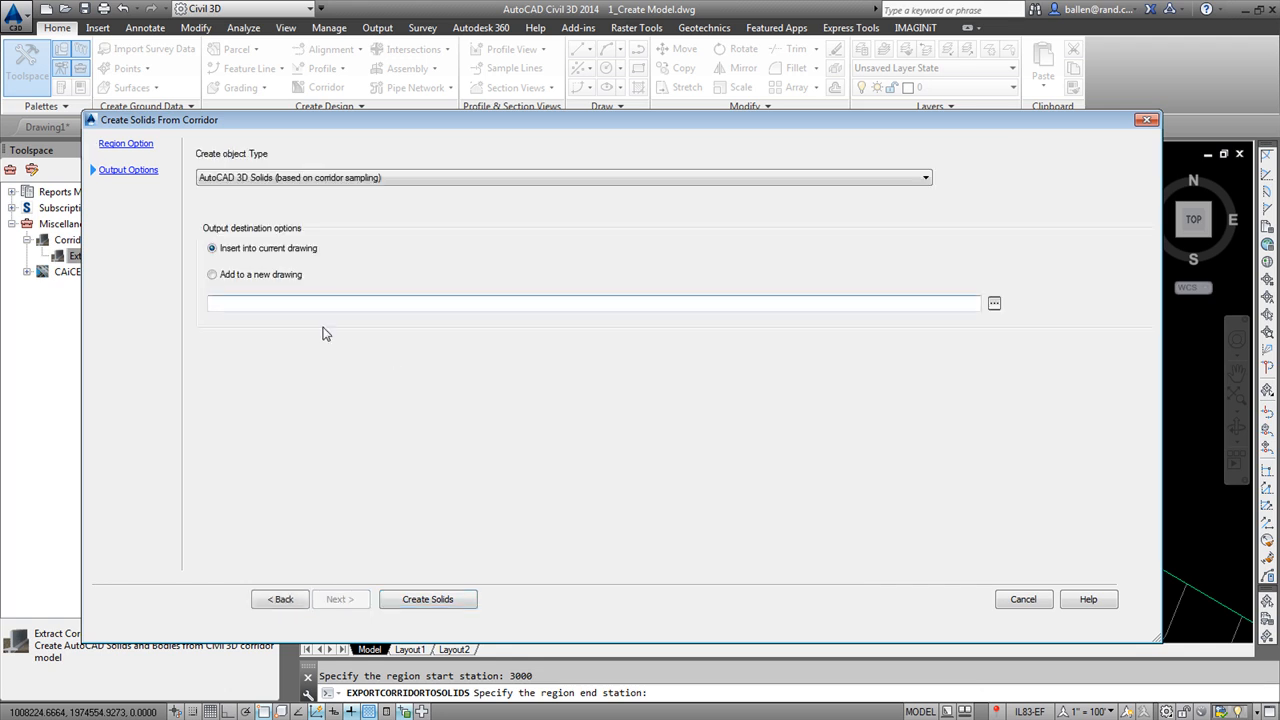
pyautogui.click(412, 178)
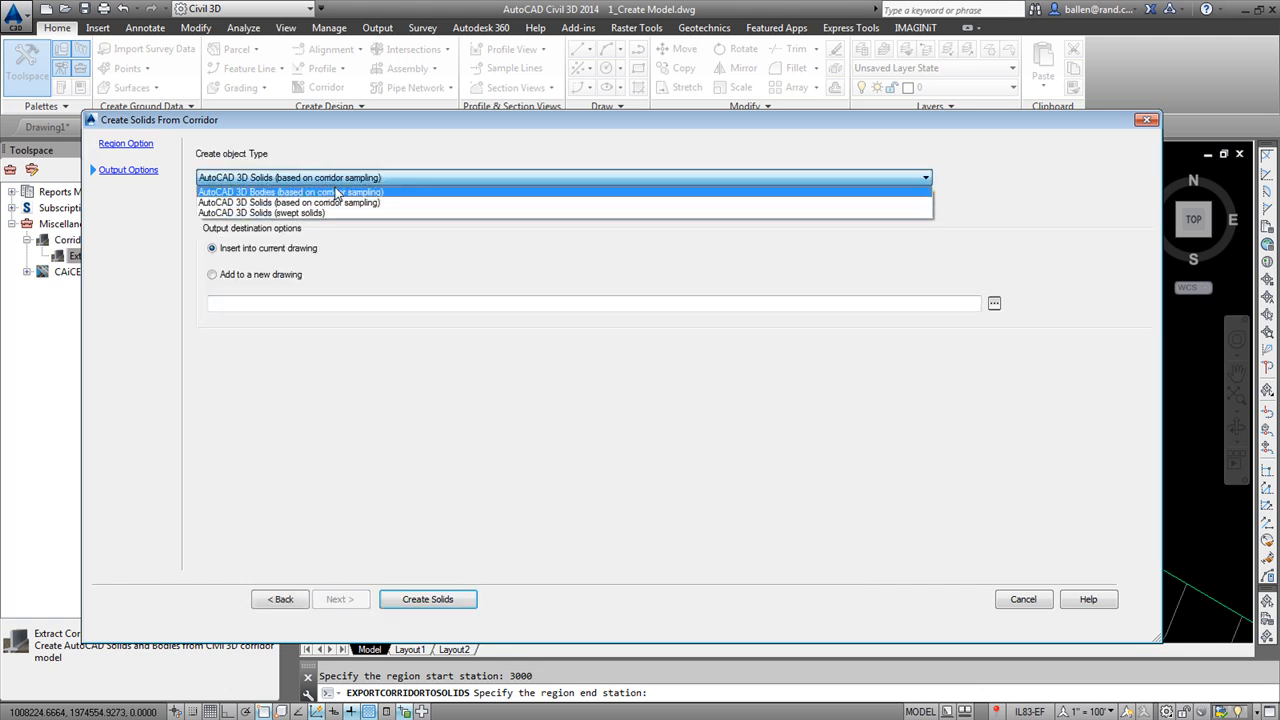
pyautogui.click(273, 213)
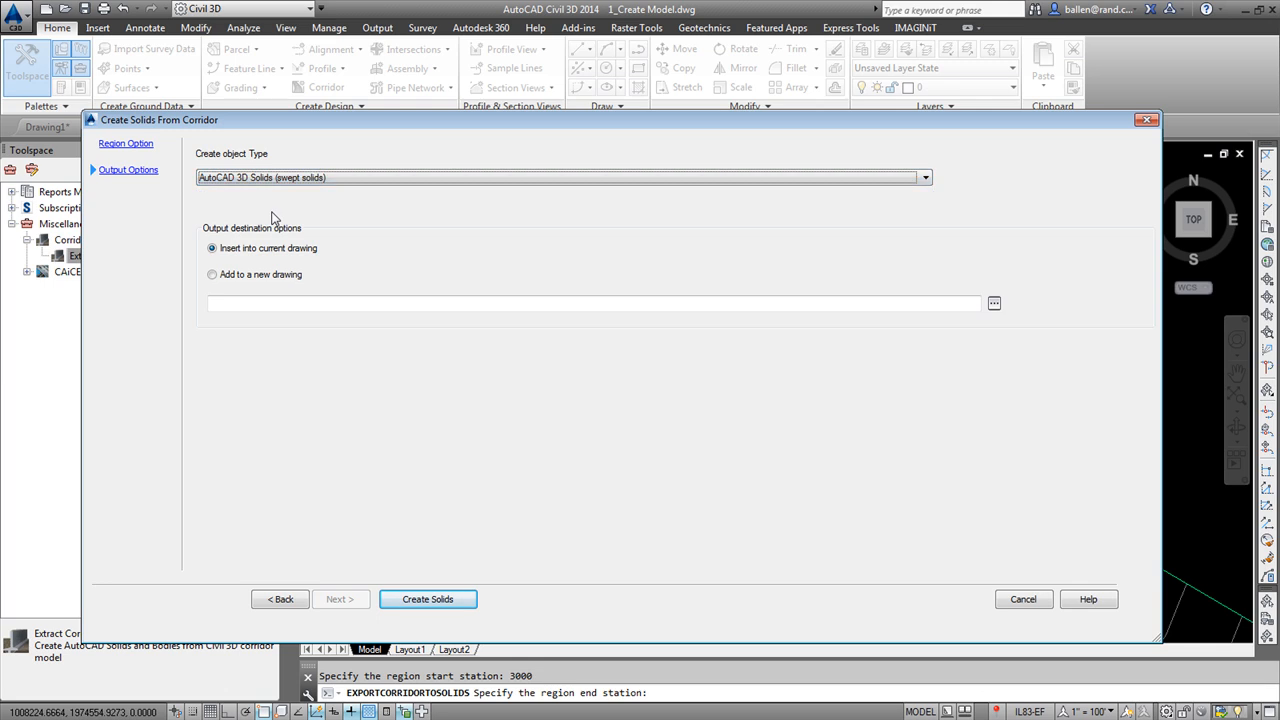
pyautogui.click(212, 274)
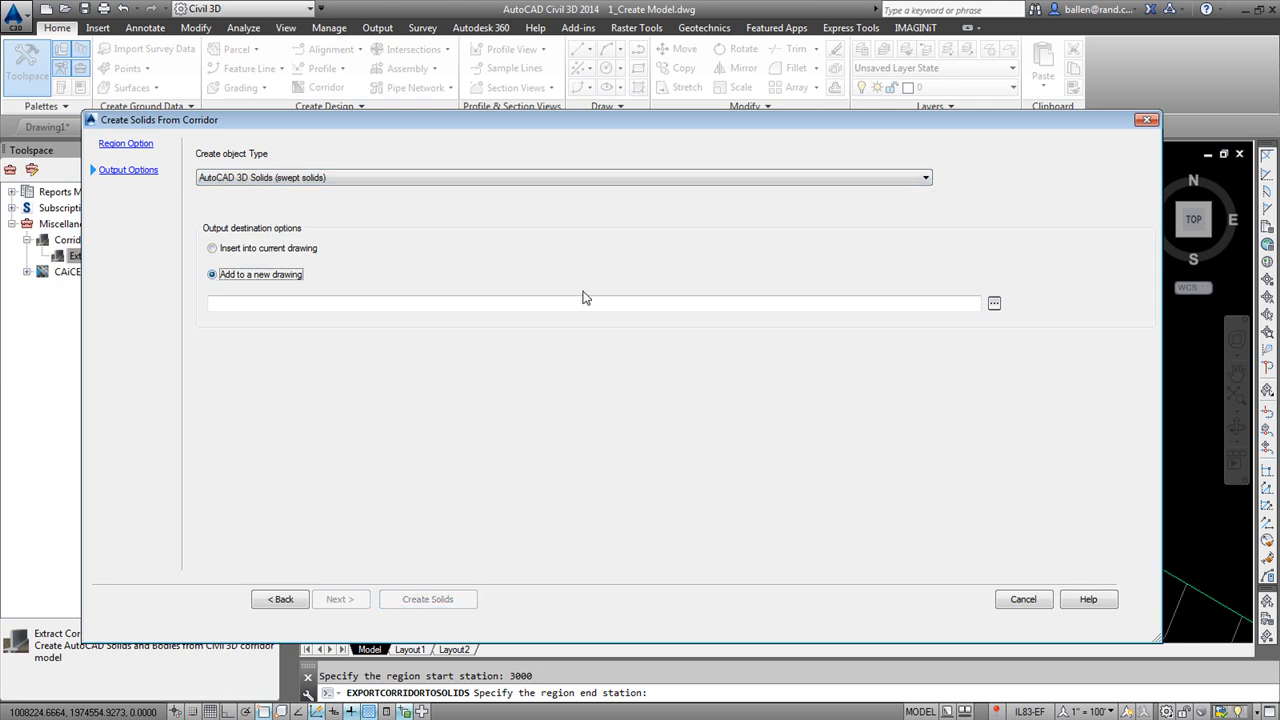
pyautogui.click(994, 303)
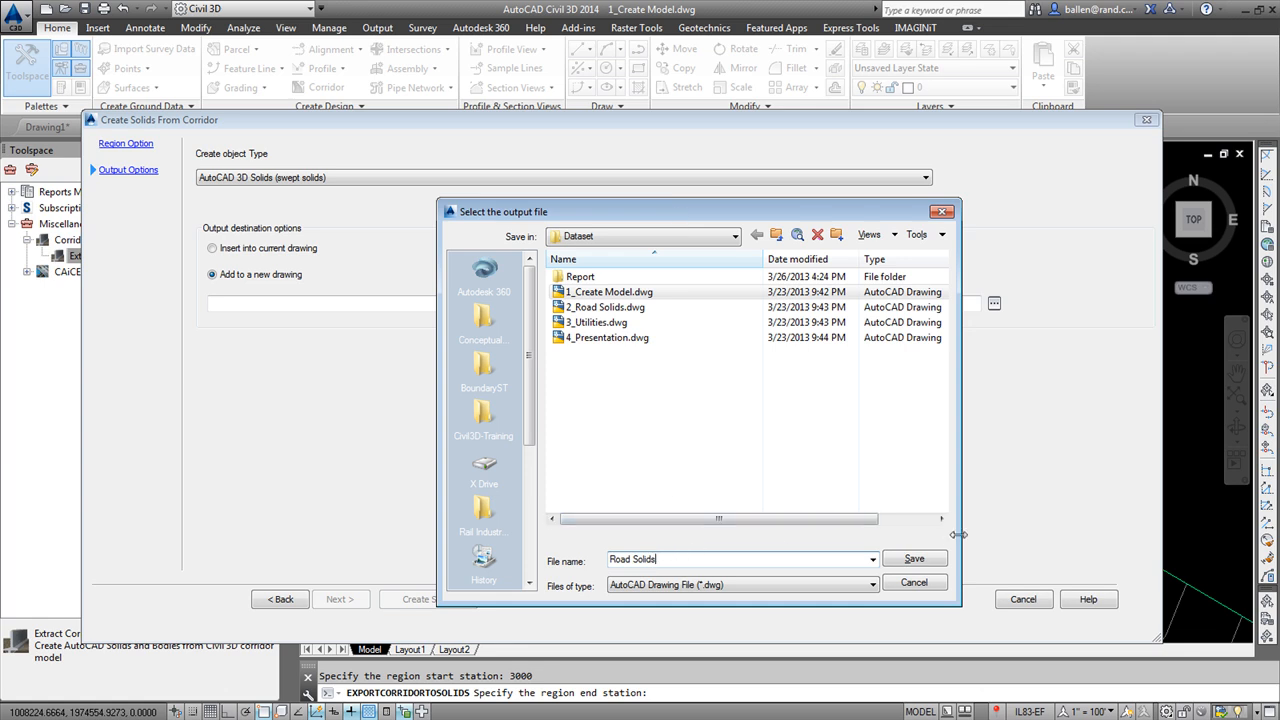
pyautogui.click(915, 561)
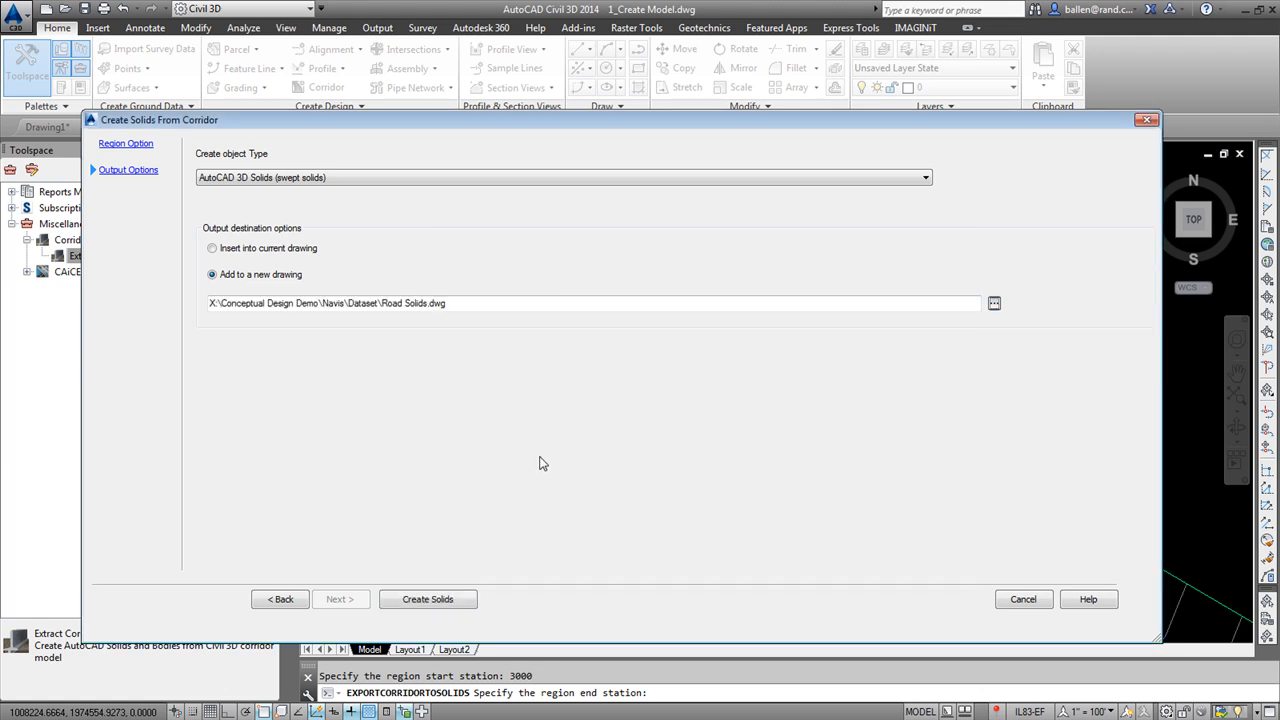
pyautogui.click(435, 603)
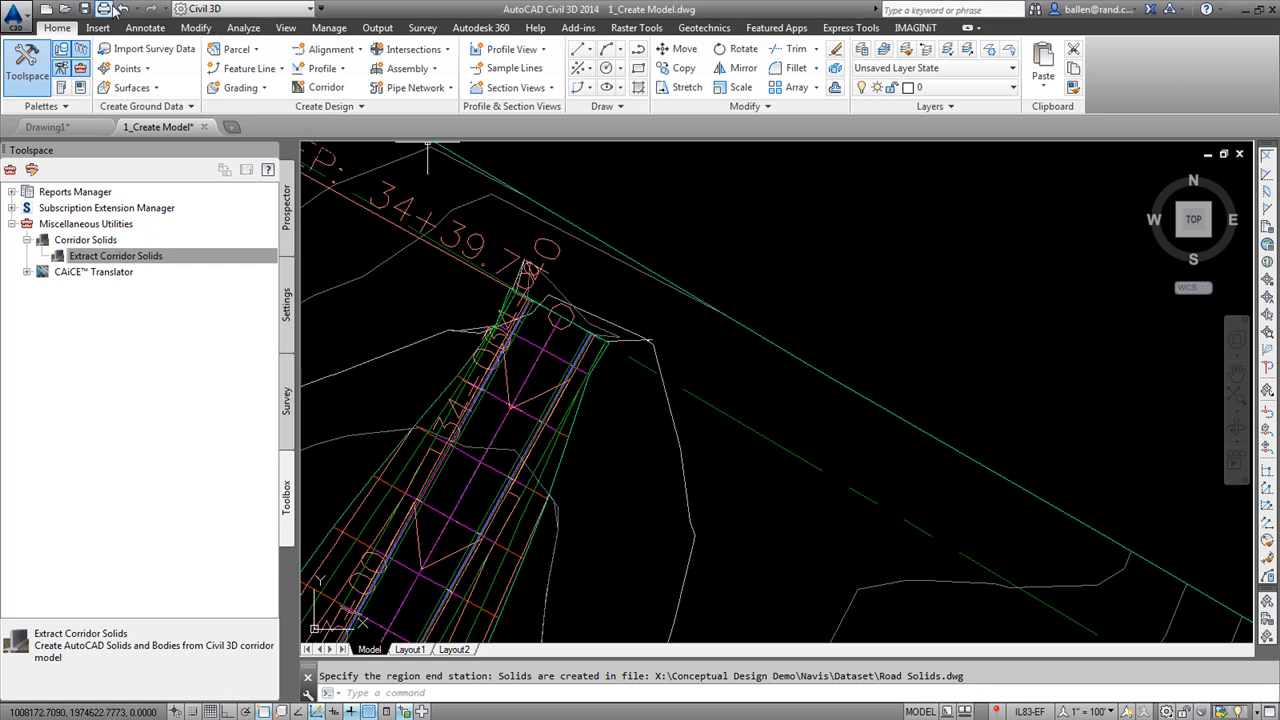
# Open Road Solids.dwg and zoom to the drawing extents.
pyautogui.click(70, 10)
pyautogui.doubleClick(533, 318)
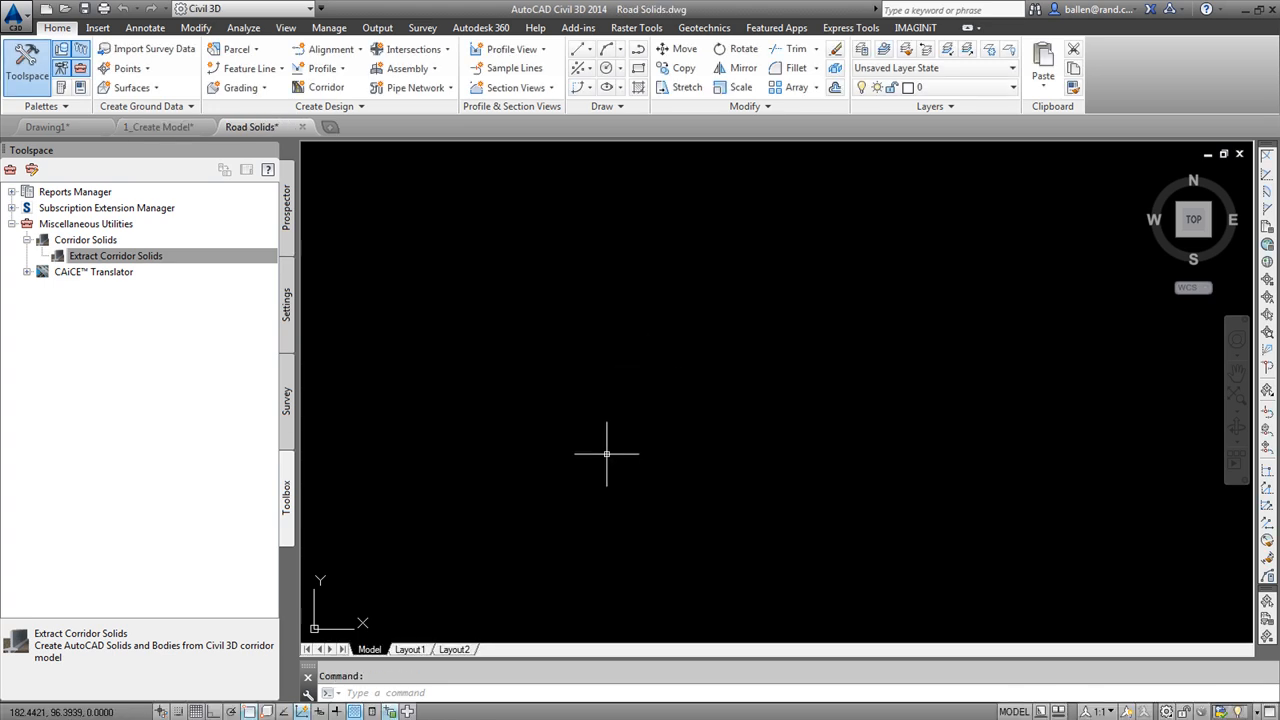
pyautogui.write('z')
pyautogui.press('Return')
pyautogui.write('e')
pyautogui.press('Return')
pyautogui.press('Return')
# Select a lane solid on the road's curve to check its layer, and clear the selection.
pyautogui.keyDown('shift'); pyautogui.moveTo(591, 386); pyautogui.dragTo(543, 253, button='middle'); pyautogui.keyUp('shift')
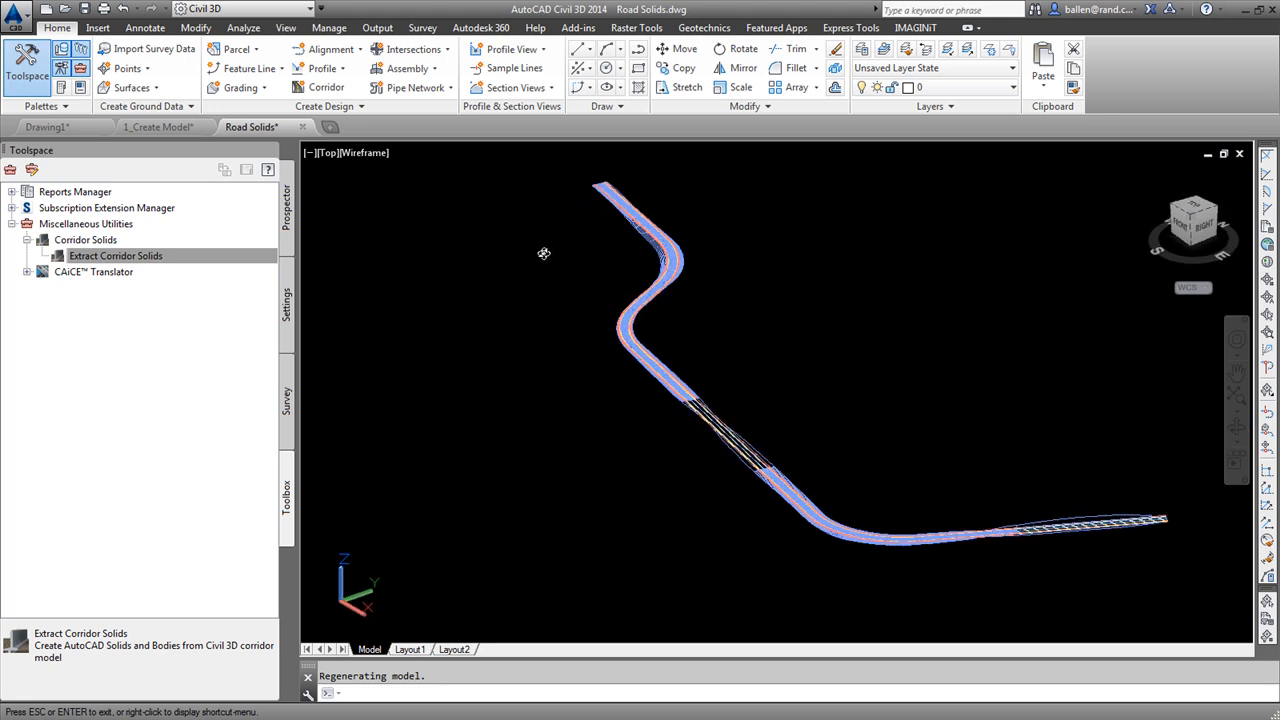
pyautogui.scroll(6, 600, 337)
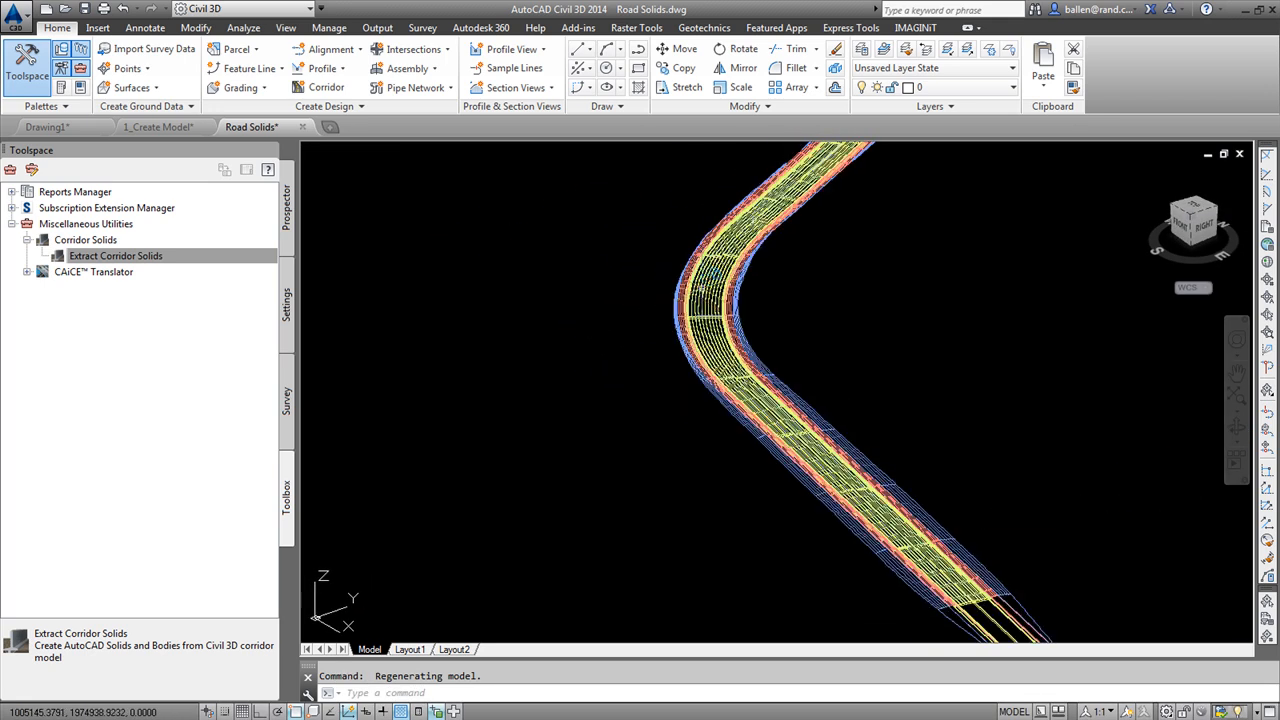
pyautogui.scroll(4, 705, 280)
pyautogui.click(707, 280)
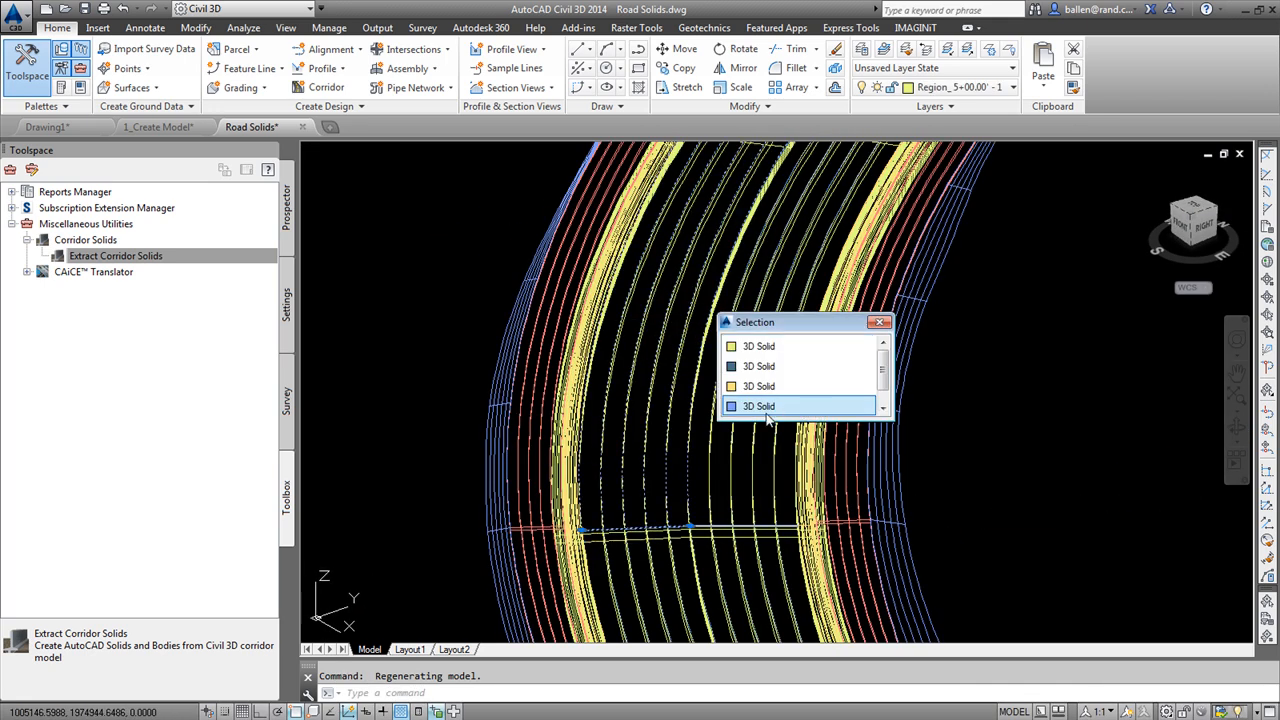
pyautogui.press('Escape')
pyautogui.press('Escape')
# Display the road solids in the Realistic visual style and view them from a low front angle.
pyautogui.scroll(-2, 515, 350)
pyautogui.click(420, 155)
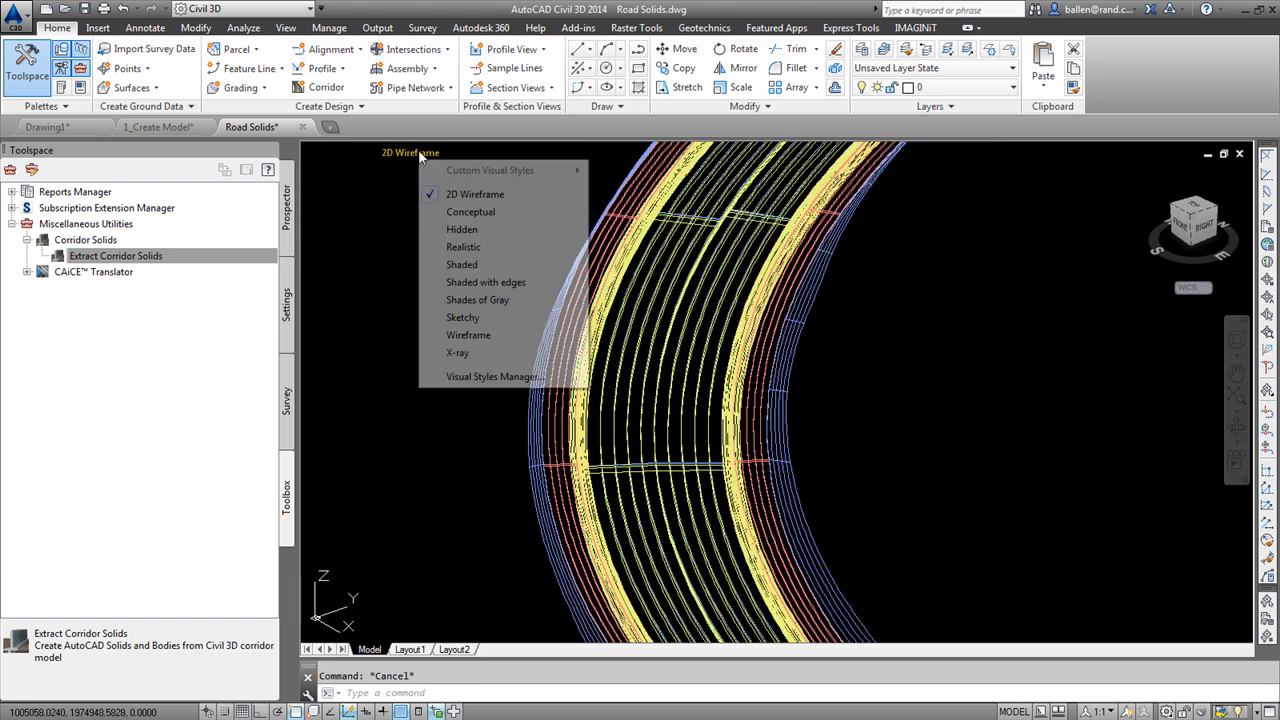
pyautogui.click(465, 247)
pyautogui.keyDown('shift'); pyautogui.moveTo(604, 383); pyautogui.dragTo(685, 345, button='middle'); pyautogui.keyUp('shift')
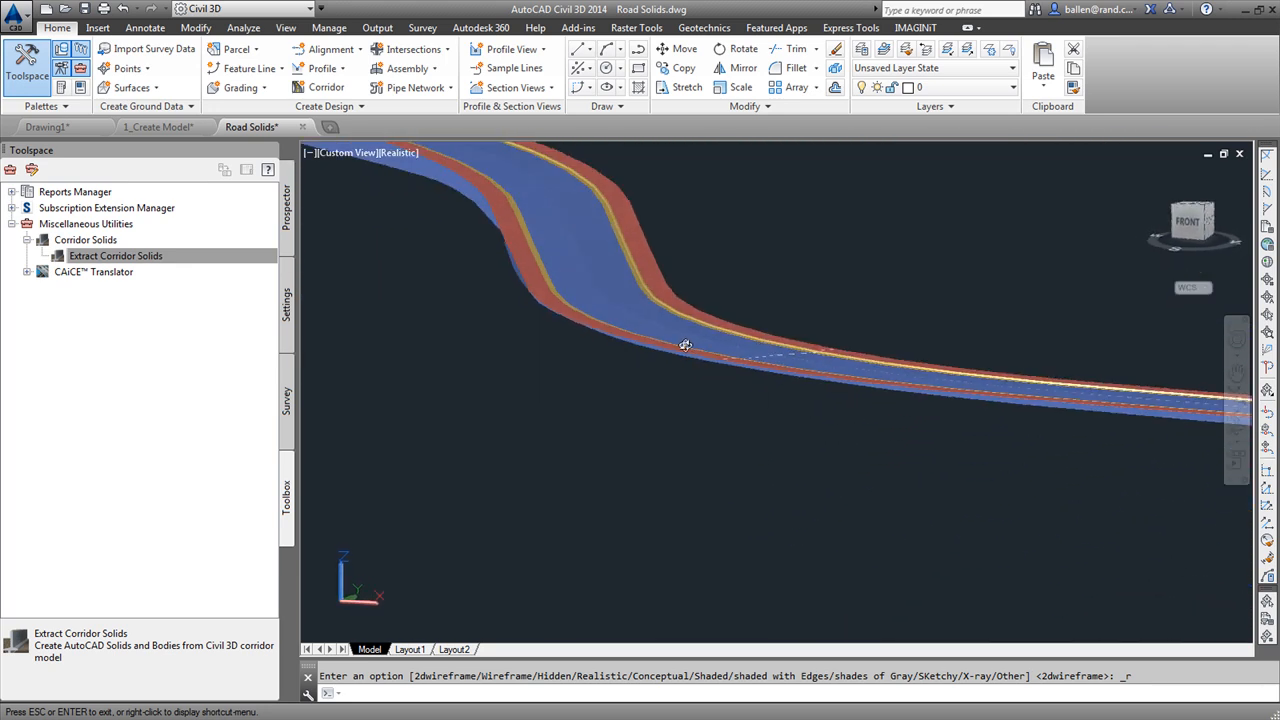
# Select the side slope solid of the 0+00 to 5+00 region to examine its layer and extent, and clear the selection.
pyautogui.scroll(-5, 737, 400)
pyautogui.click(597, 356)
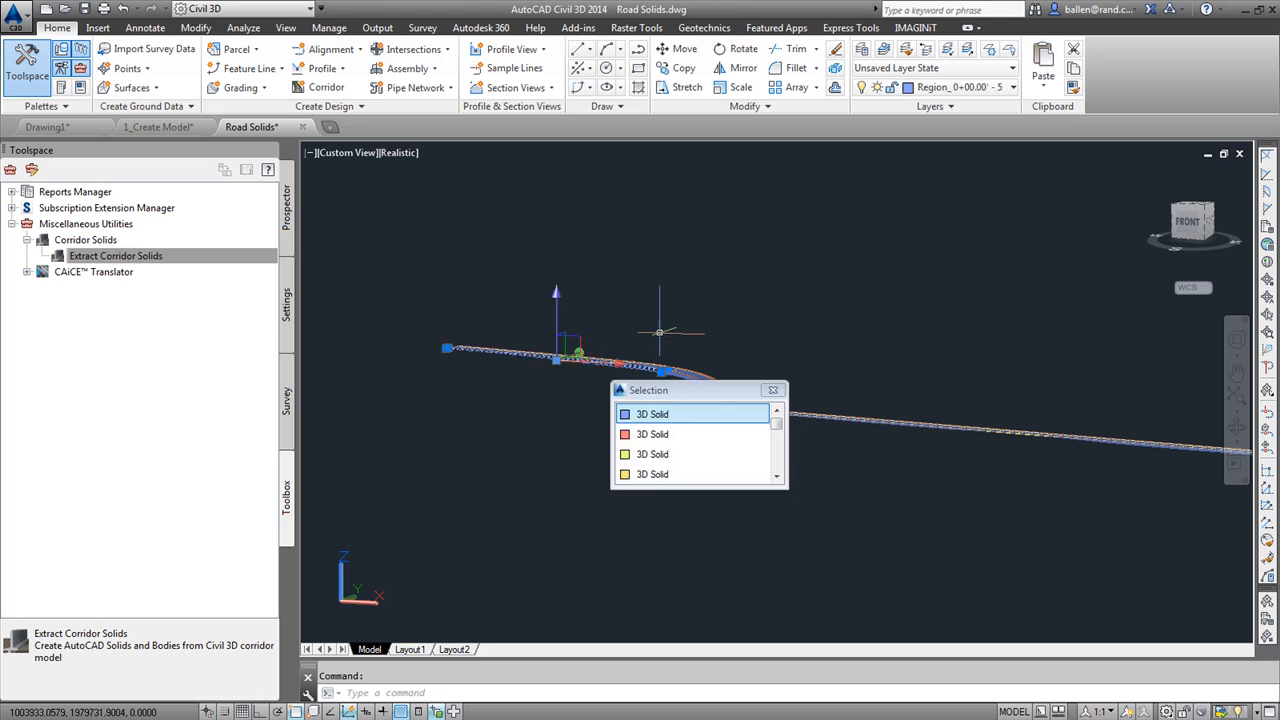
pyautogui.scroll(2, 570, 346)
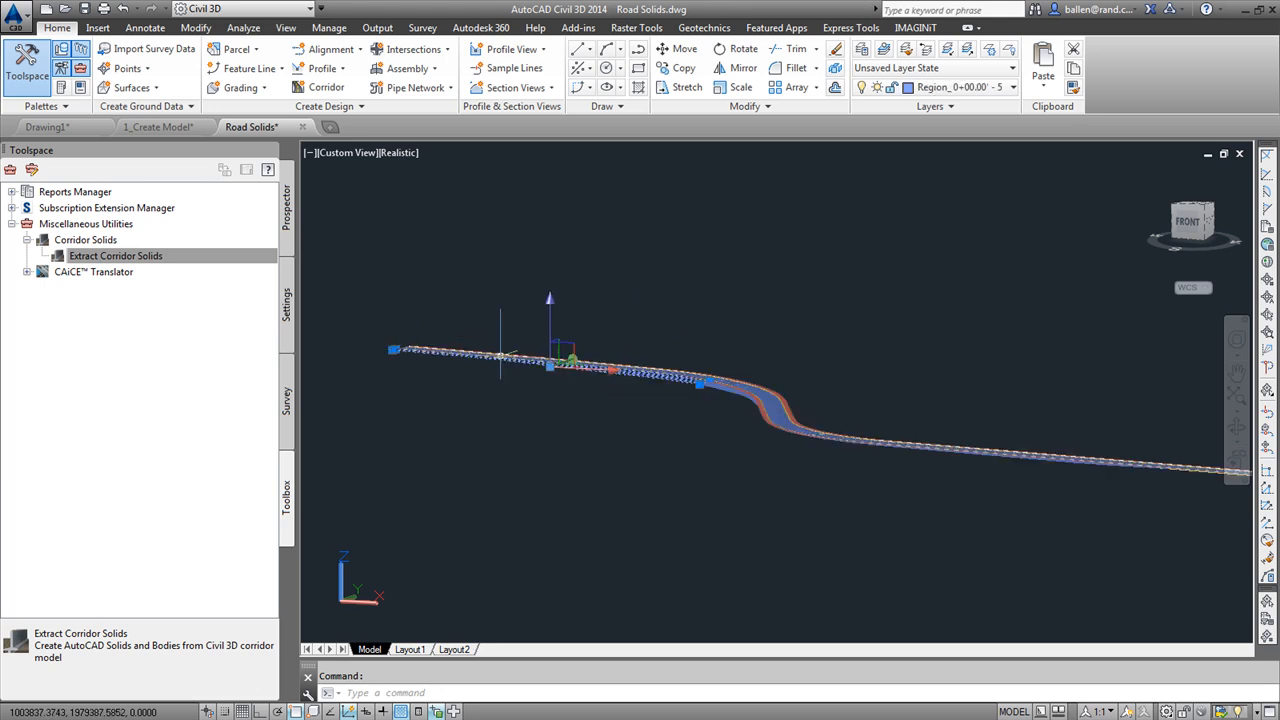
pyautogui.keyDown('shift'); pyautogui.moveTo(602, 397); pyautogui.dragTo(700, 380, button='middle'); pyautogui.keyUp('shift')
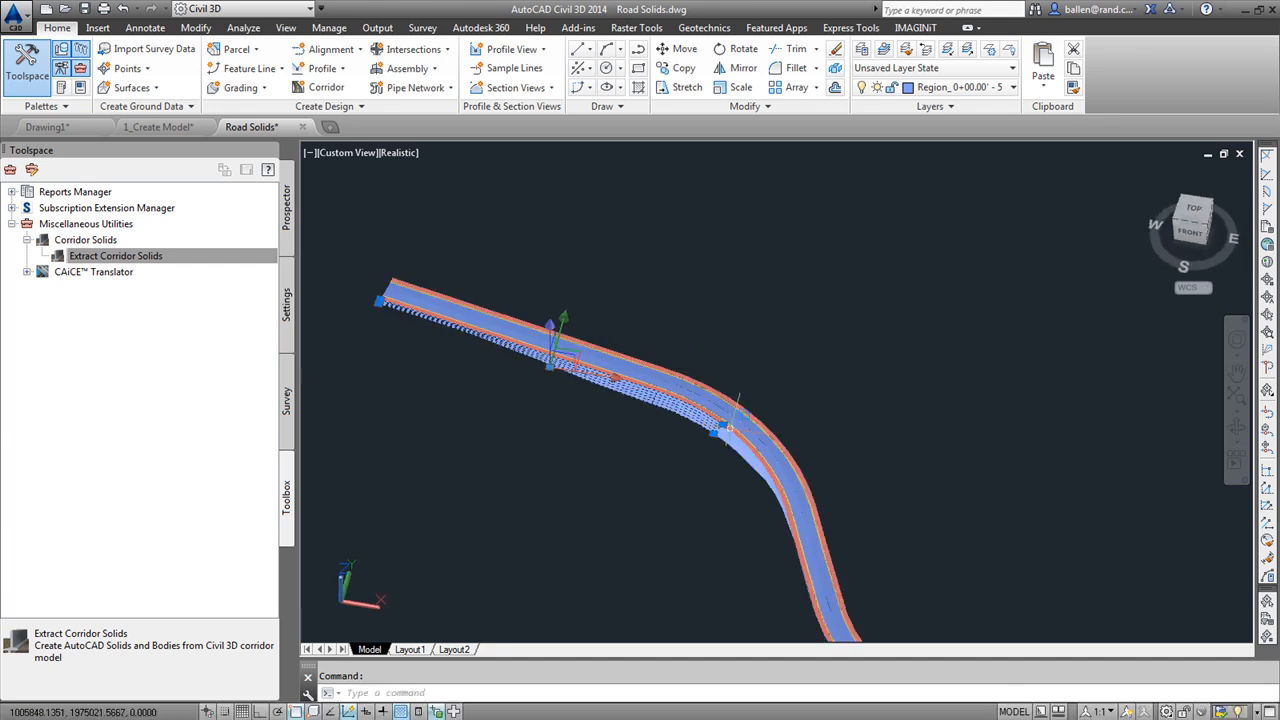
pyautogui.press('Escape')
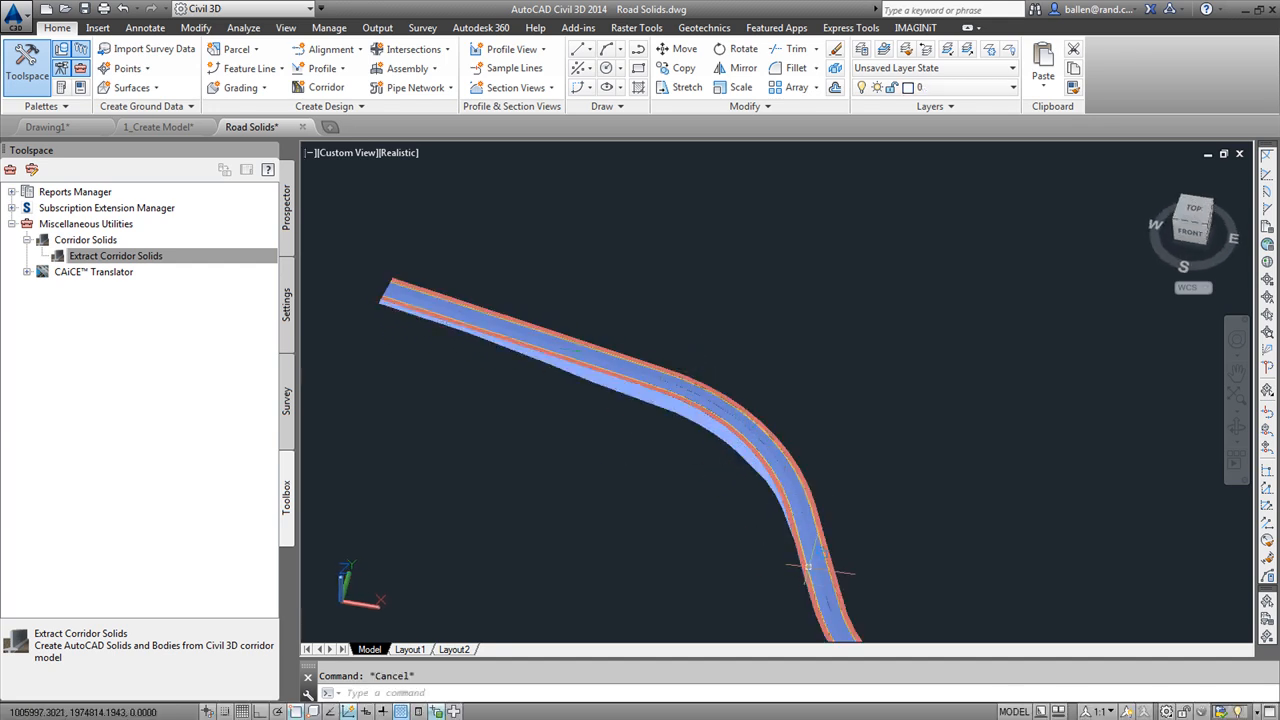
# Check further individual solids along the road by selecting them, clearing each selection.
pyautogui.click(808, 567)
pyautogui.press('Escape')
pyautogui.scroll(-6, 580, 346)
pyautogui.scroll(3, 685, 463)
pyautogui.click(614, 388)
pyautogui.press('Escape')
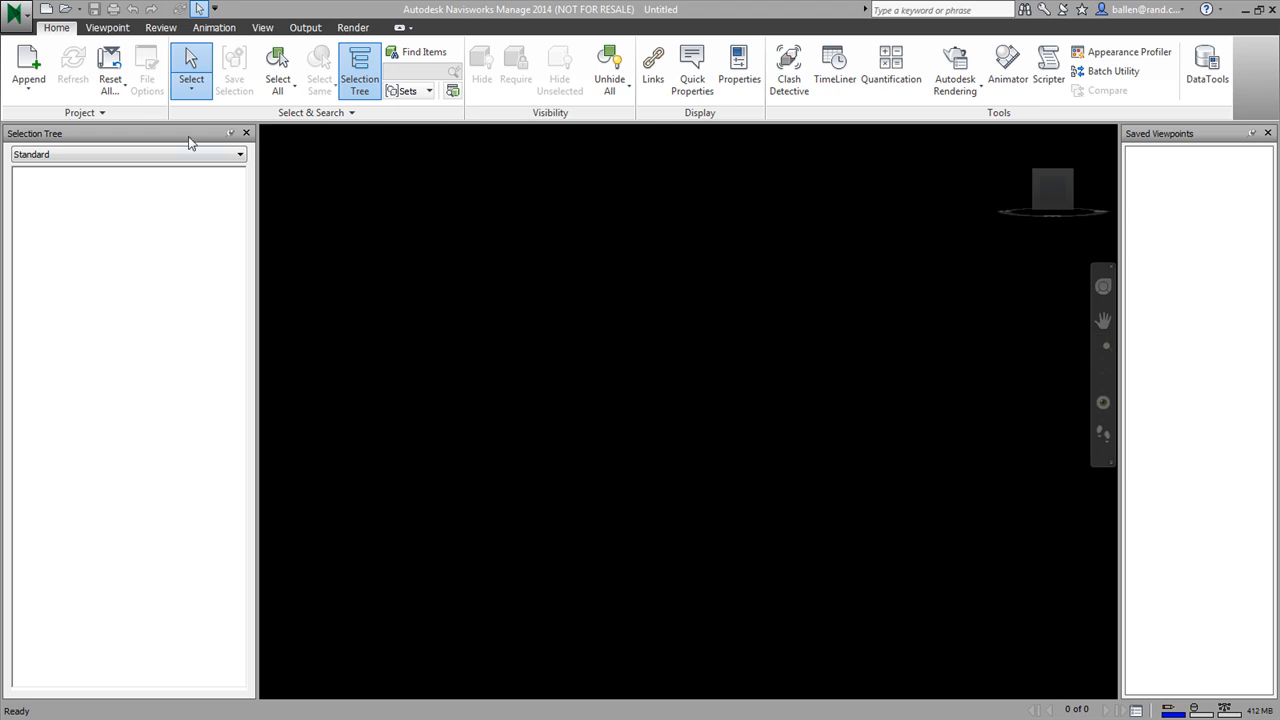
# Switch to Navisworks, open Road Solids.dwg from the Dataset folder, and set an isometric view of the road.
pyautogui.click(66, 10)
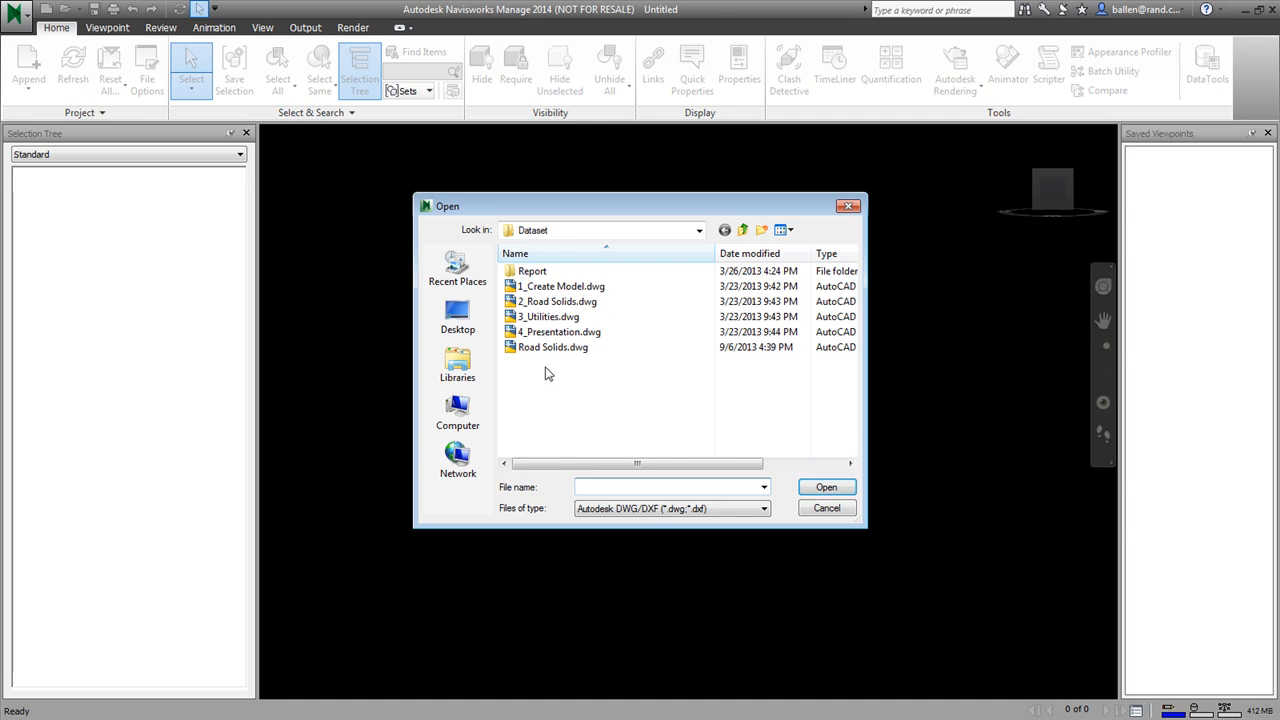
pyautogui.doubleClick(552, 347)
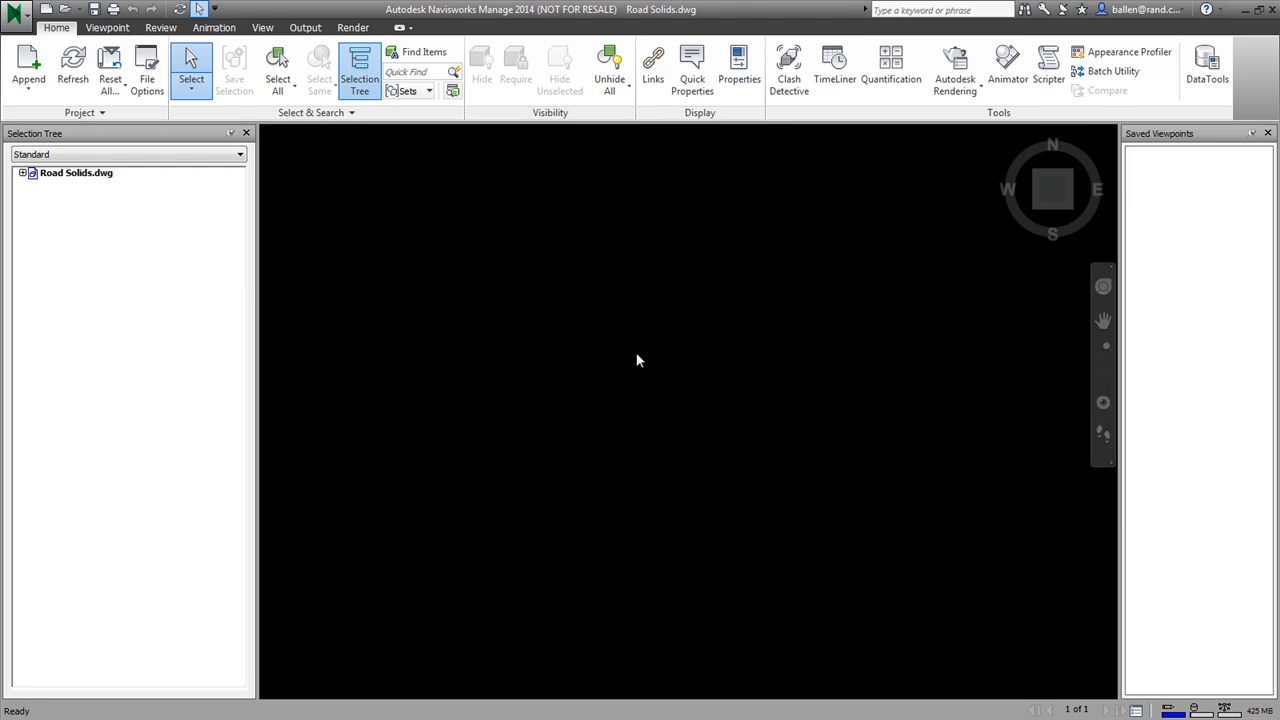
pyautogui.click(1070, 212)
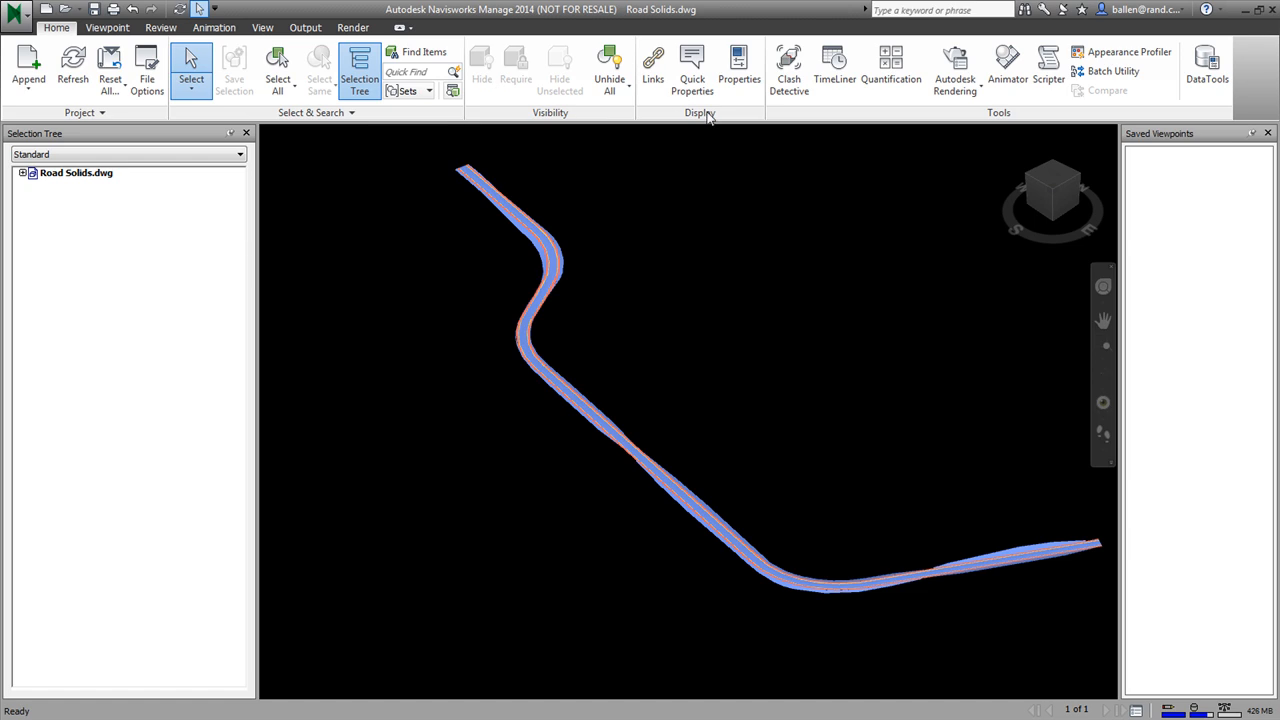
# Open TimeLiner and automatically add a construction task for every topmost item in the model.
pyautogui.click(848, 88)
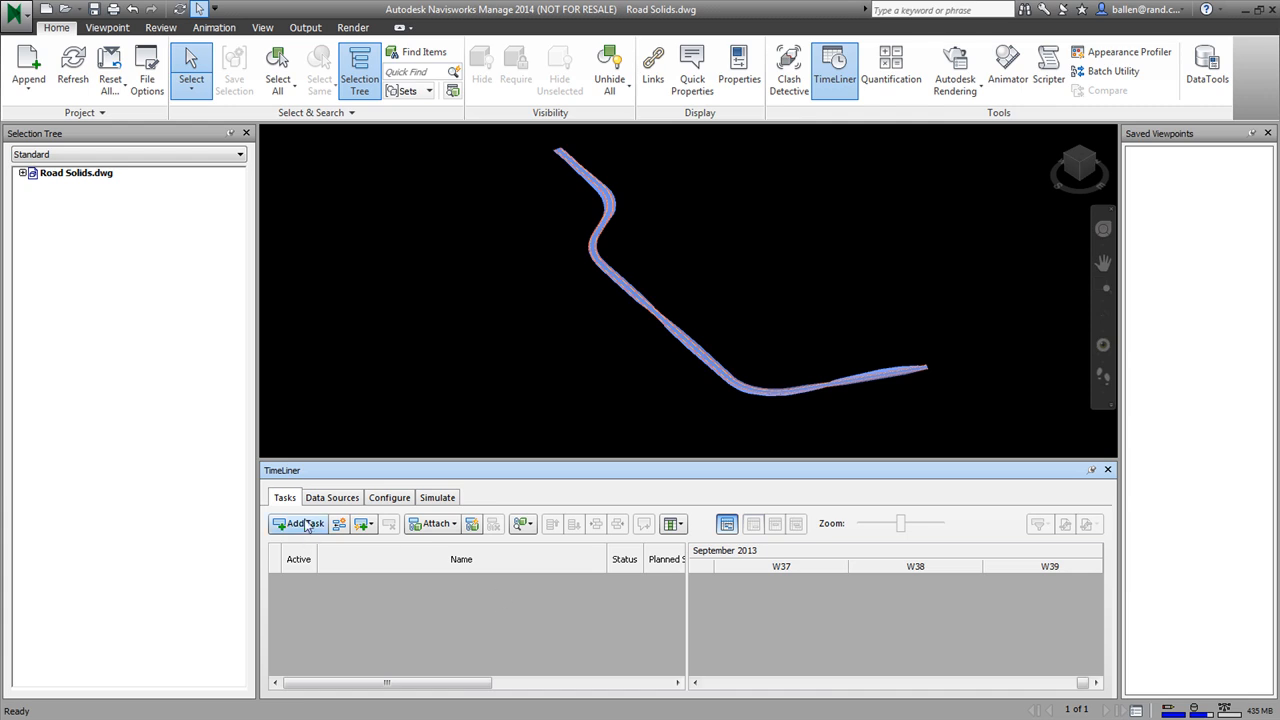
pyautogui.click(369, 533)
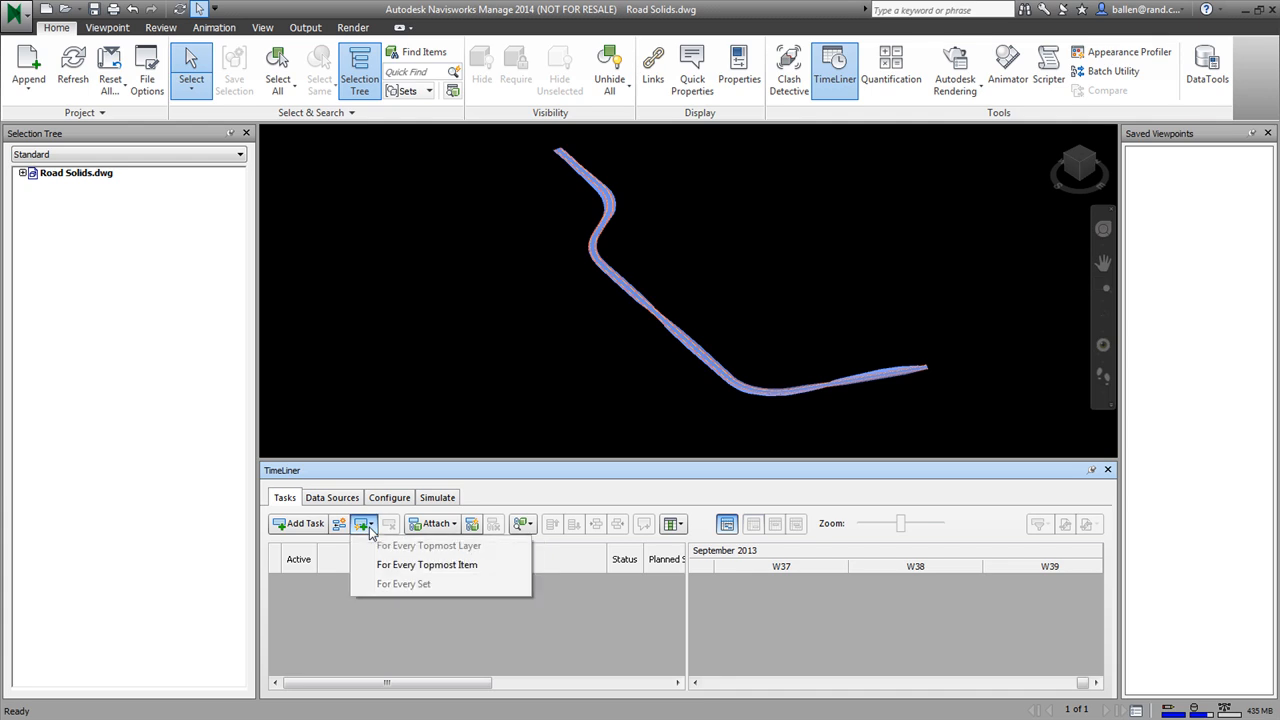
pyautogui.click(420, 565)
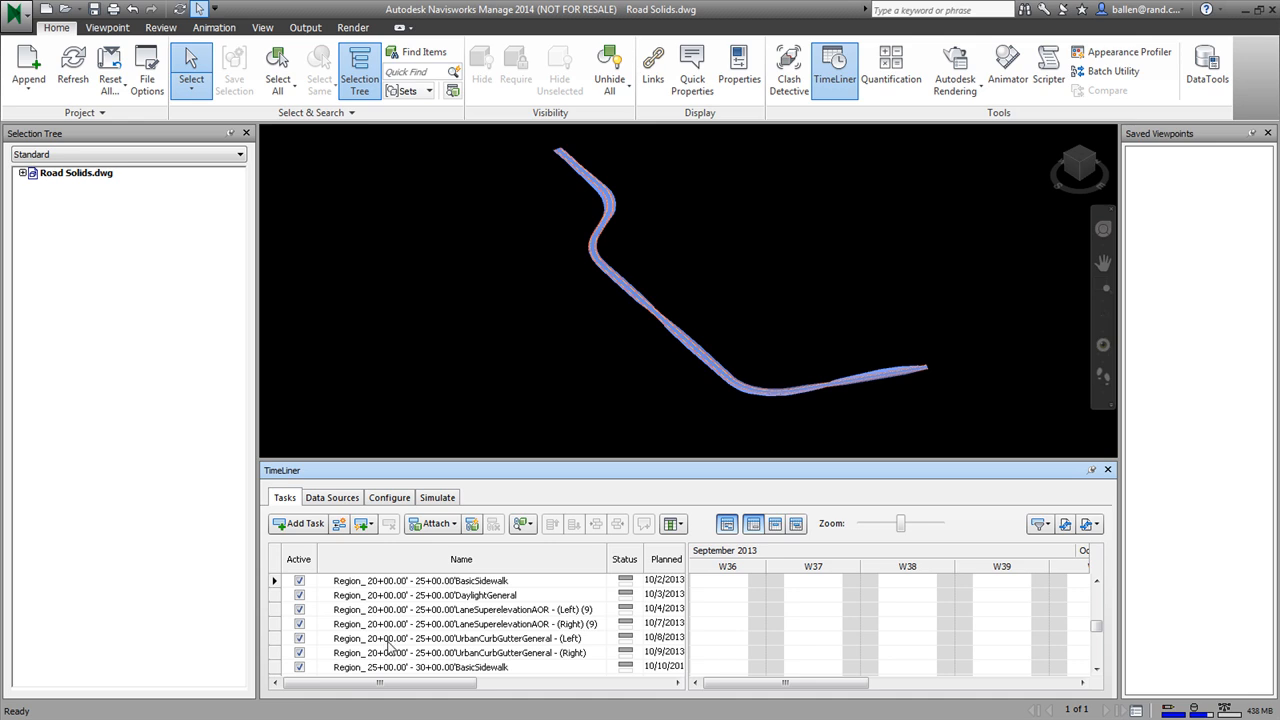
# Play the construction simulation of the automatically generated tasks from start to end.
pyautogui.click(440, 498)
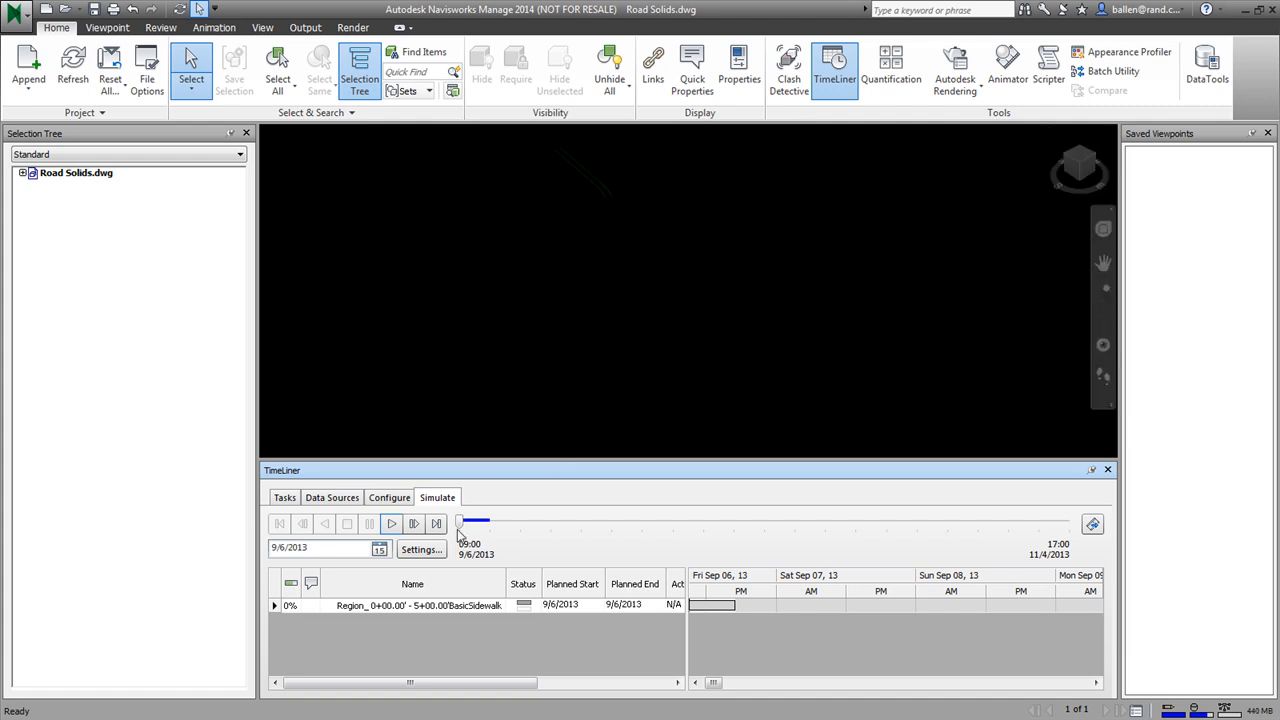
pyautogui.click(391, 524)
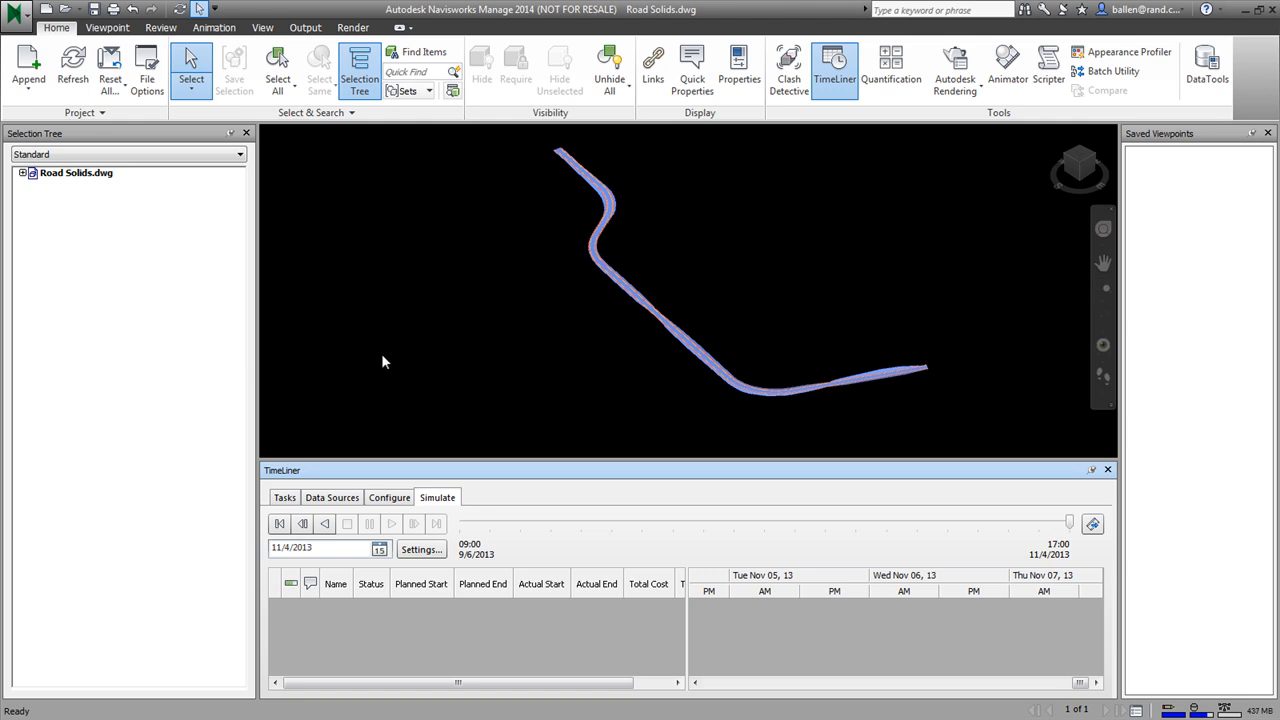
# Select the Region 5+00.00' - 10+00.00' tasks at the end of the task list and review their planned start and end dates.
pyautogui.click(285, 497)
pyautogui.moveTo(1098, 636); pyautogui.dragTo(1097, 660)
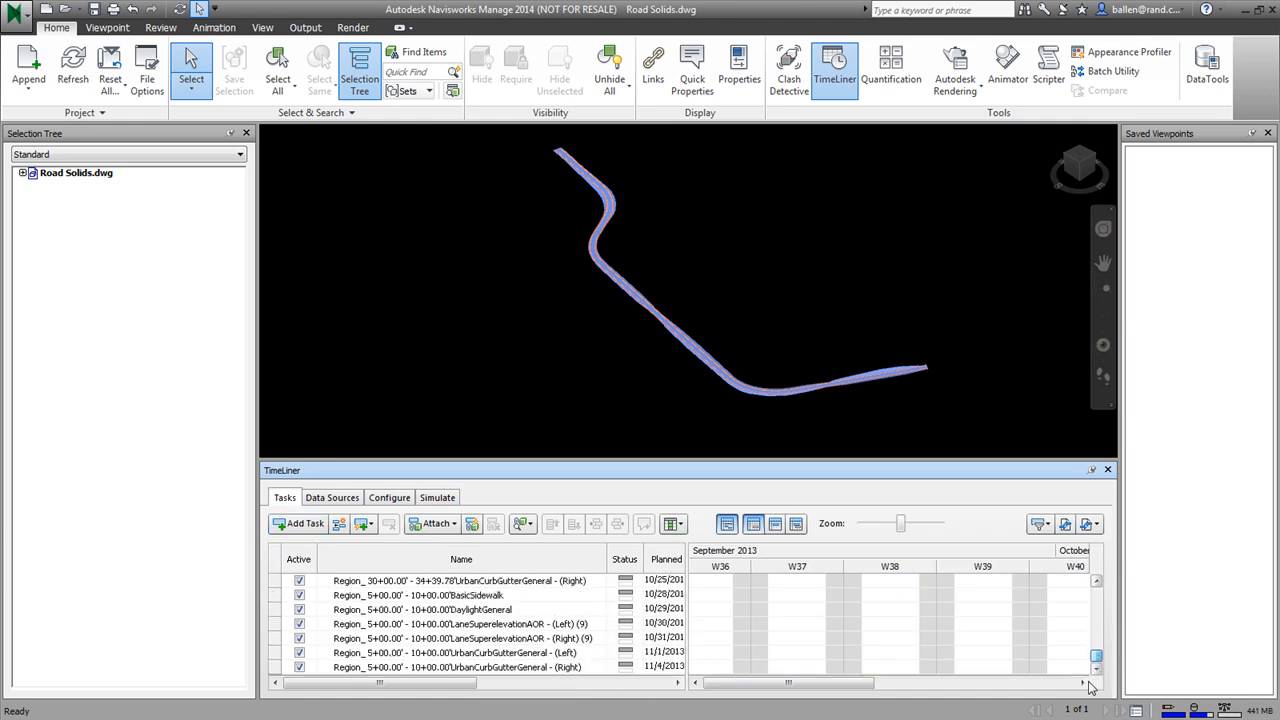
pyautogui.click(351, 597)
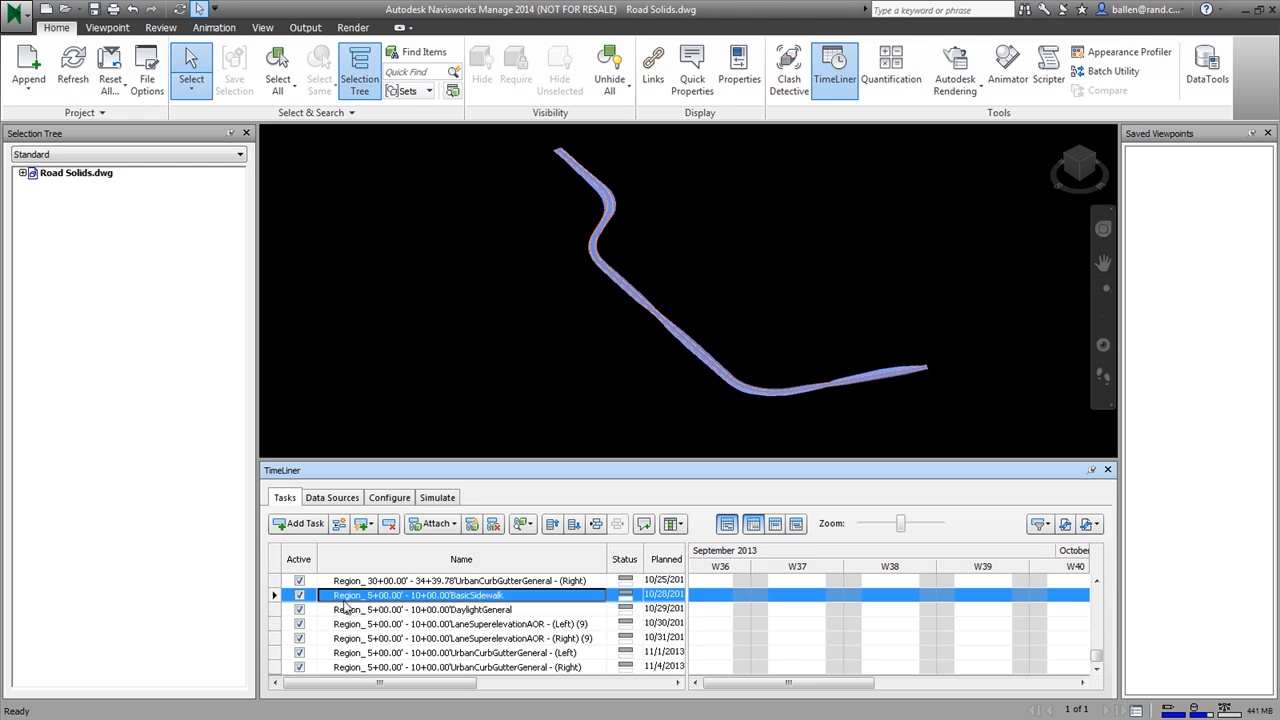
pyautogui.keyDown('shift'); pyautogui.click(342, 667); pyautogui.keyUp('shift')
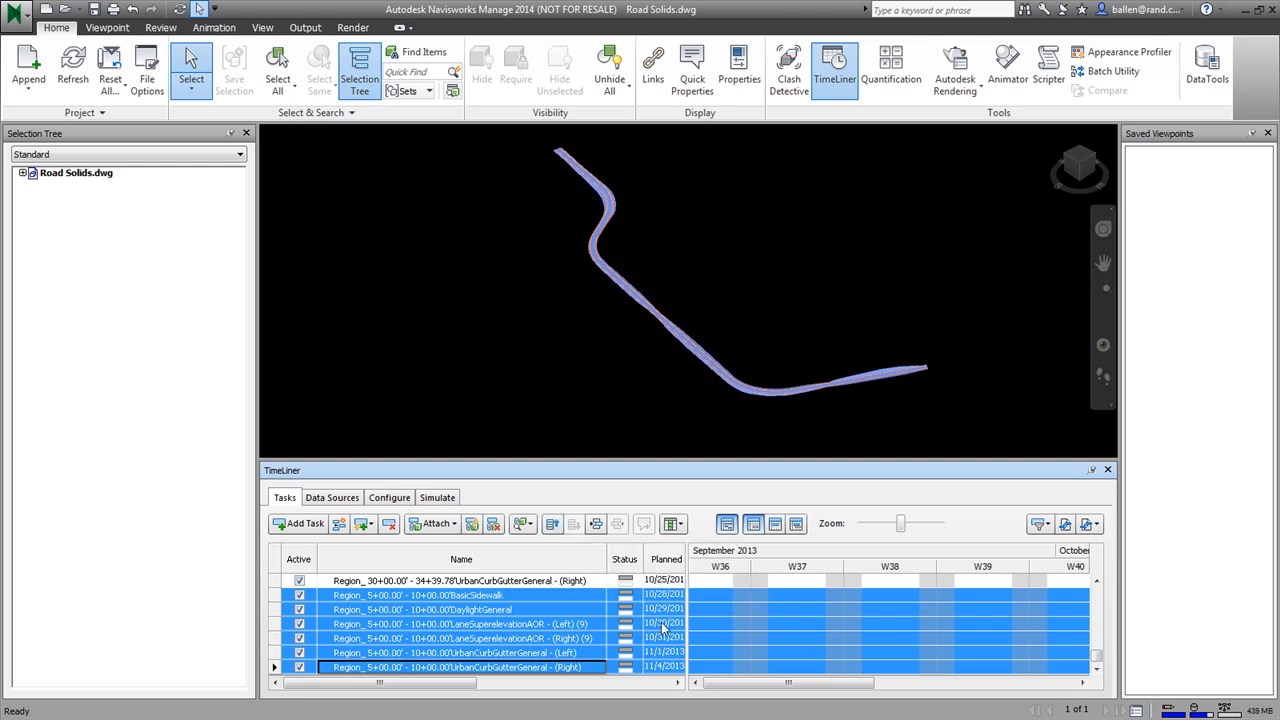
pyautogui.moveTo(460, 683); pyautogui.dragTo(519, 684)
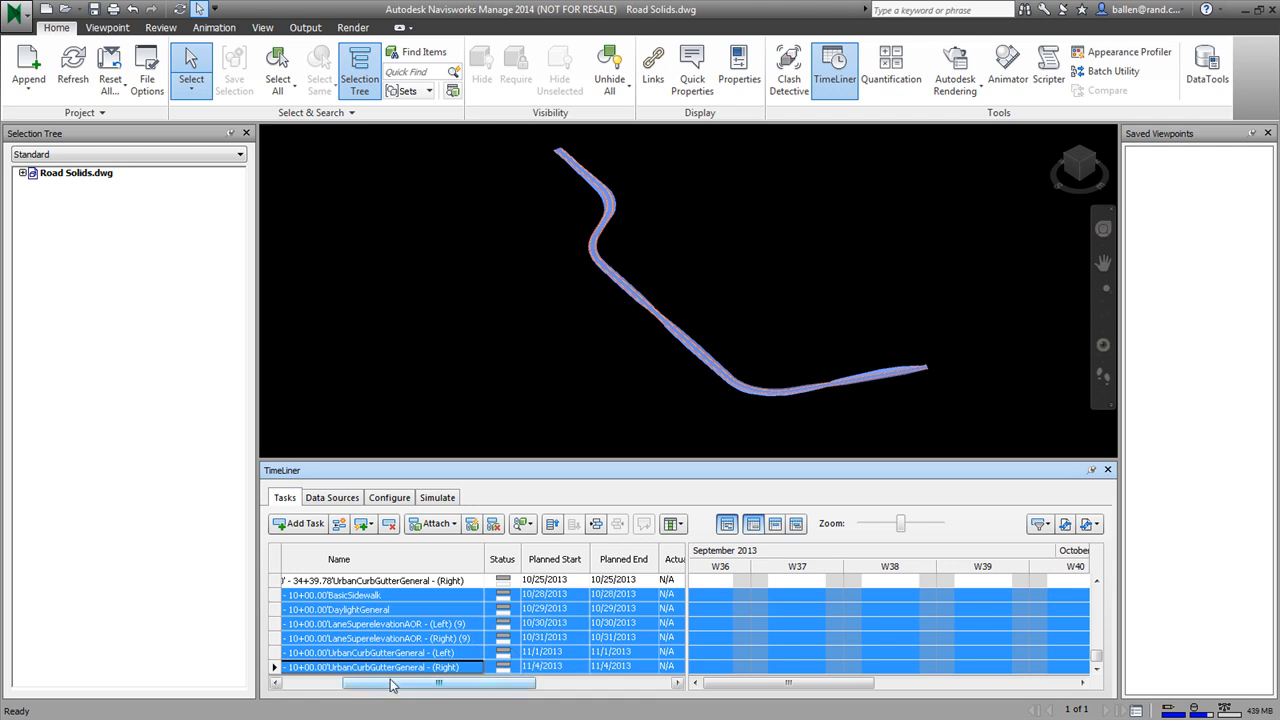
pyautogui.moveTo(392, 683); pyautogui.dragTo(330, 683)
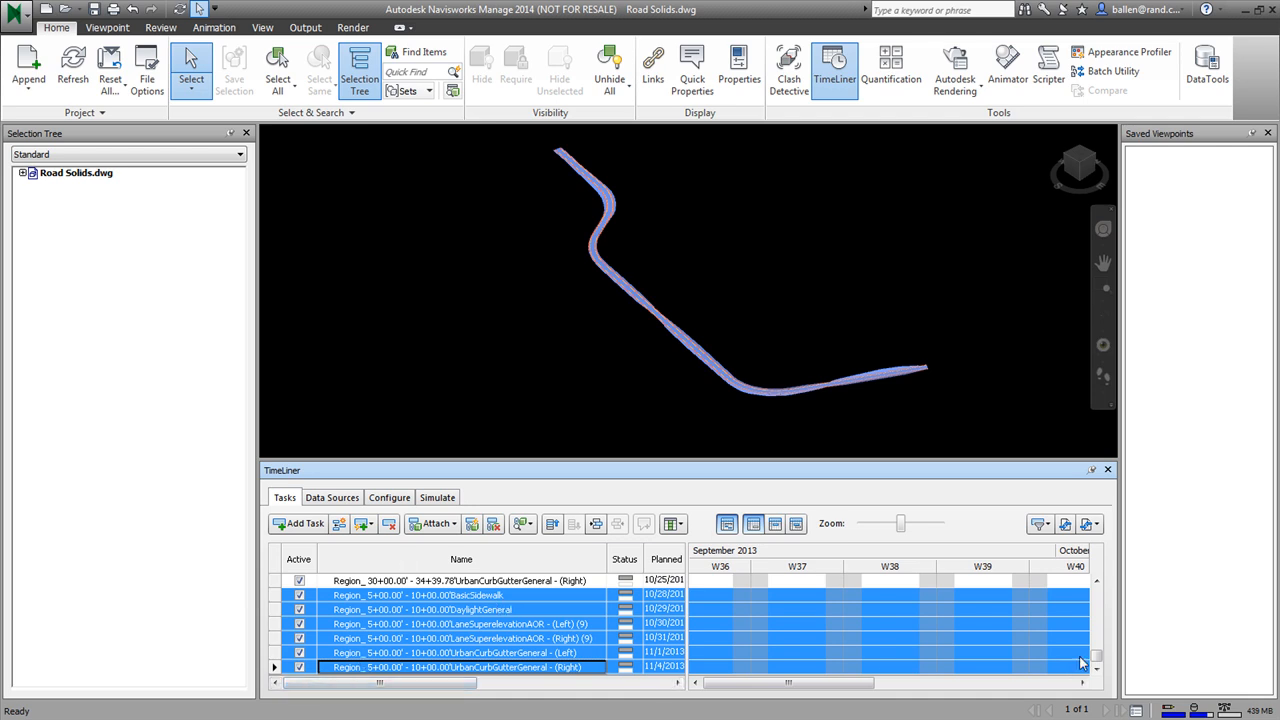
# Select all automatically generated tasks, from the last to the first, and delete them from TimeLiner.
pyautogui.click(347, 666)
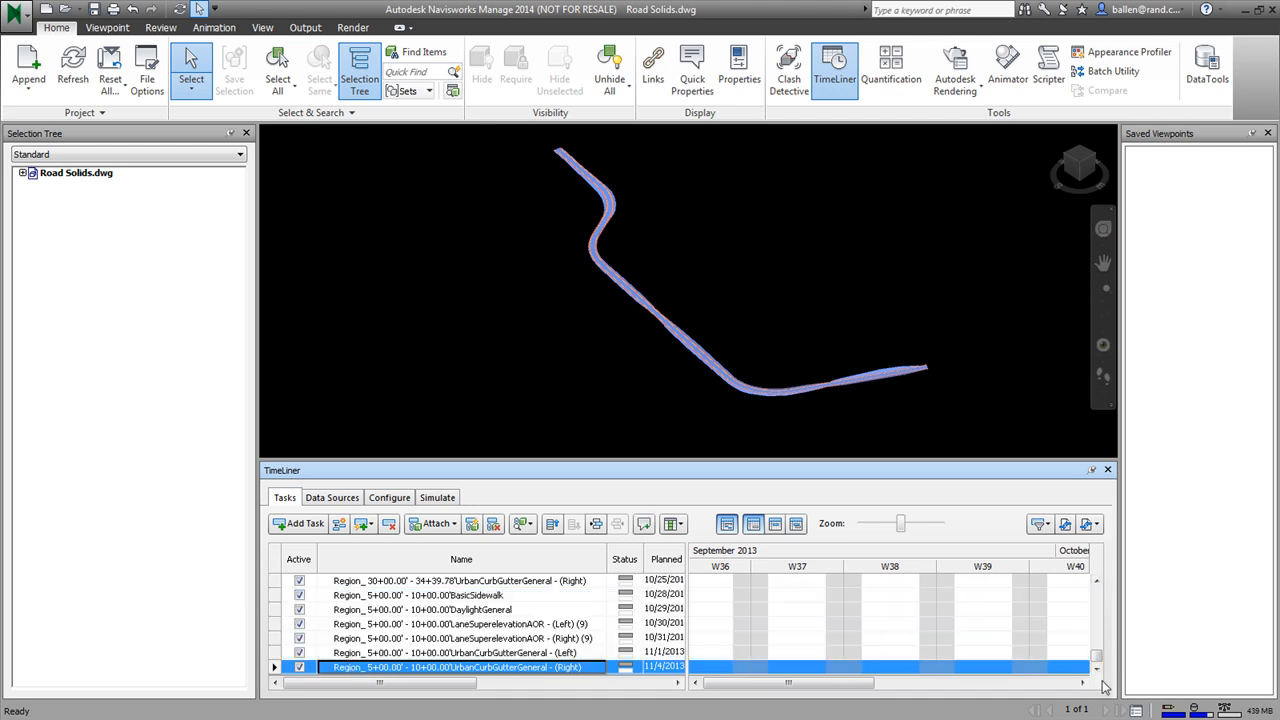
pyautogui.moveTo(1097, 657); pyautogui.dragTo(1097, 588)
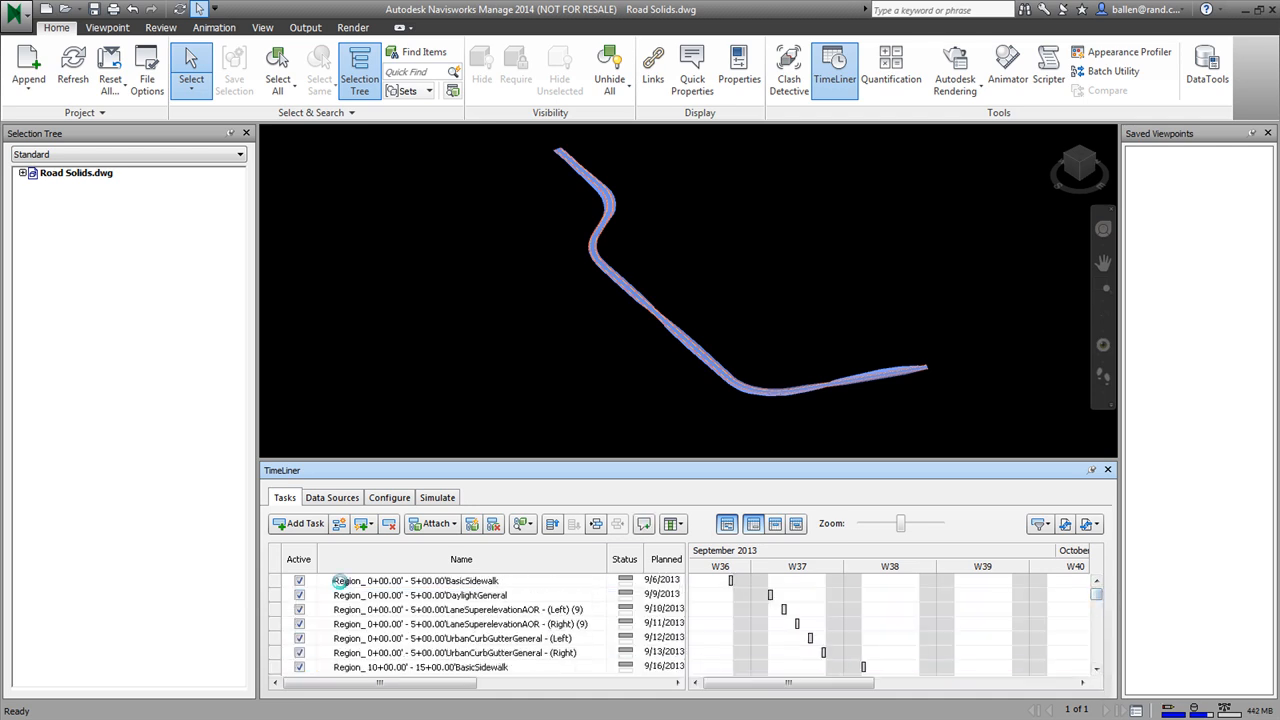
pyautogui.keyDown('shift'); pyautogui.click(350, 582); pyautogui.keyUp('shift')
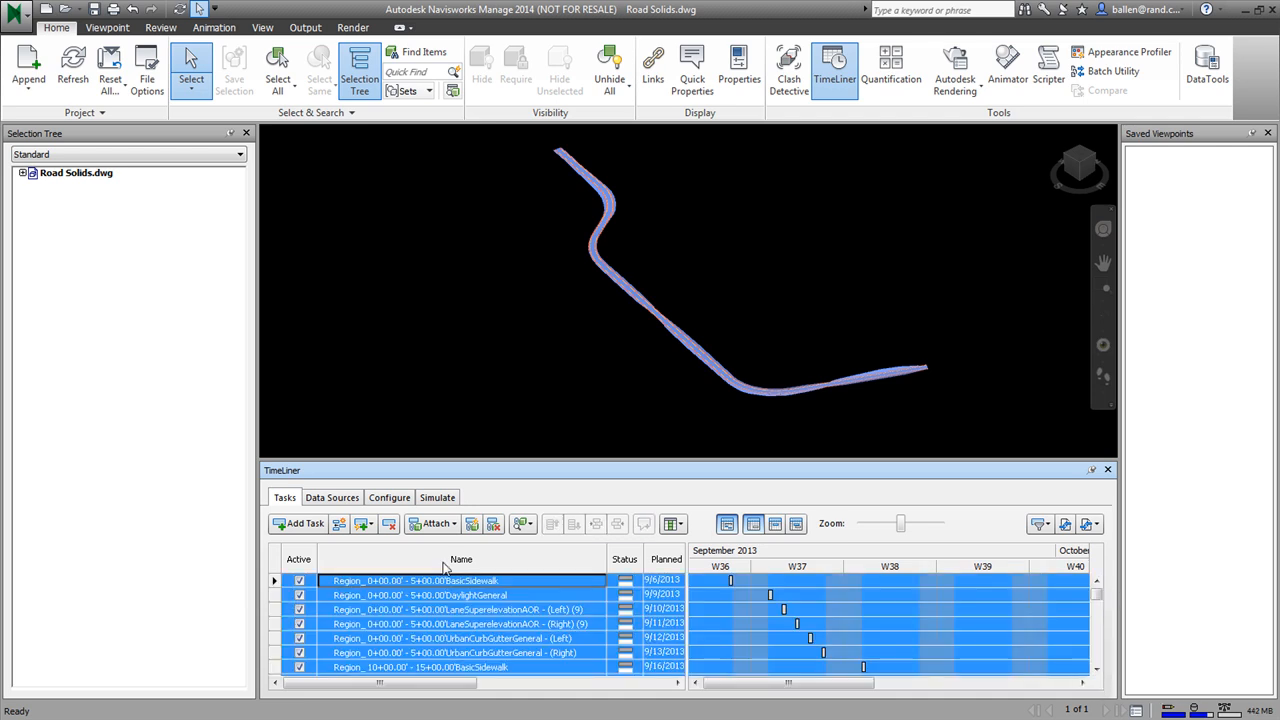
pyautogui.click(389, 524)
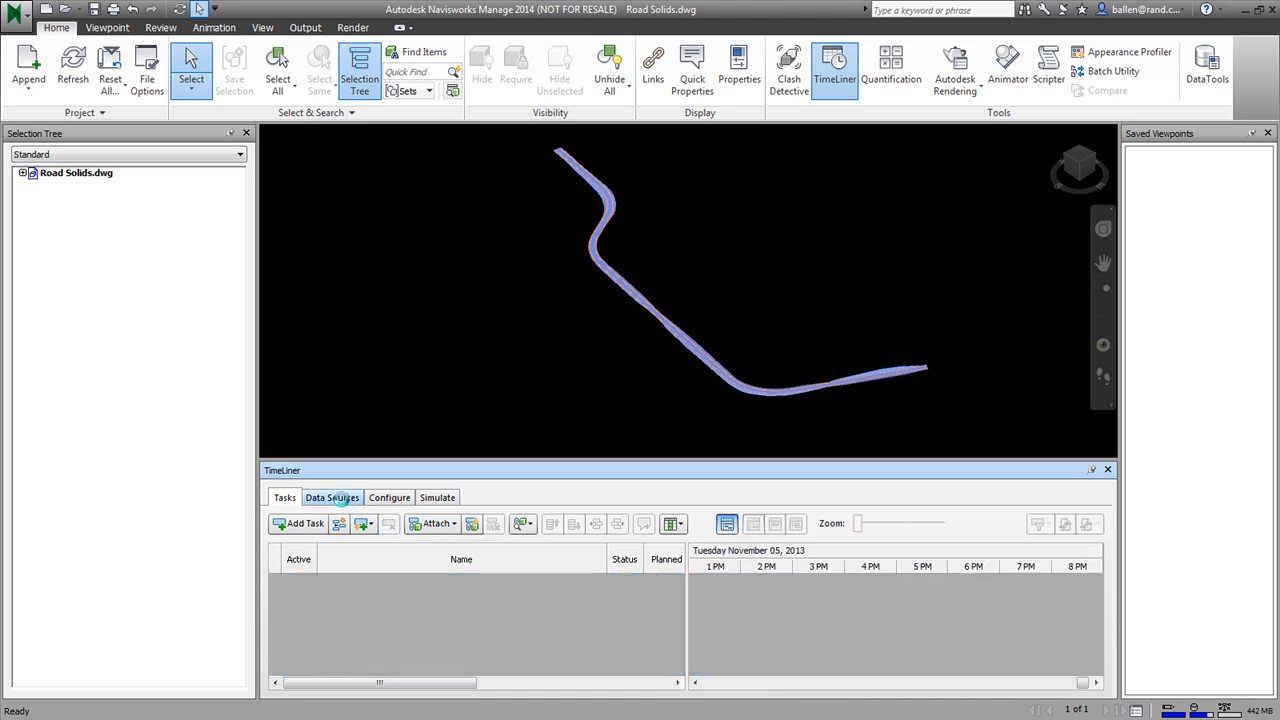
# Add Construction Schedule.csv as a CSV data source, with headings in row 1 and automatic date/time format detection.
pyautogui.click(343, 502)
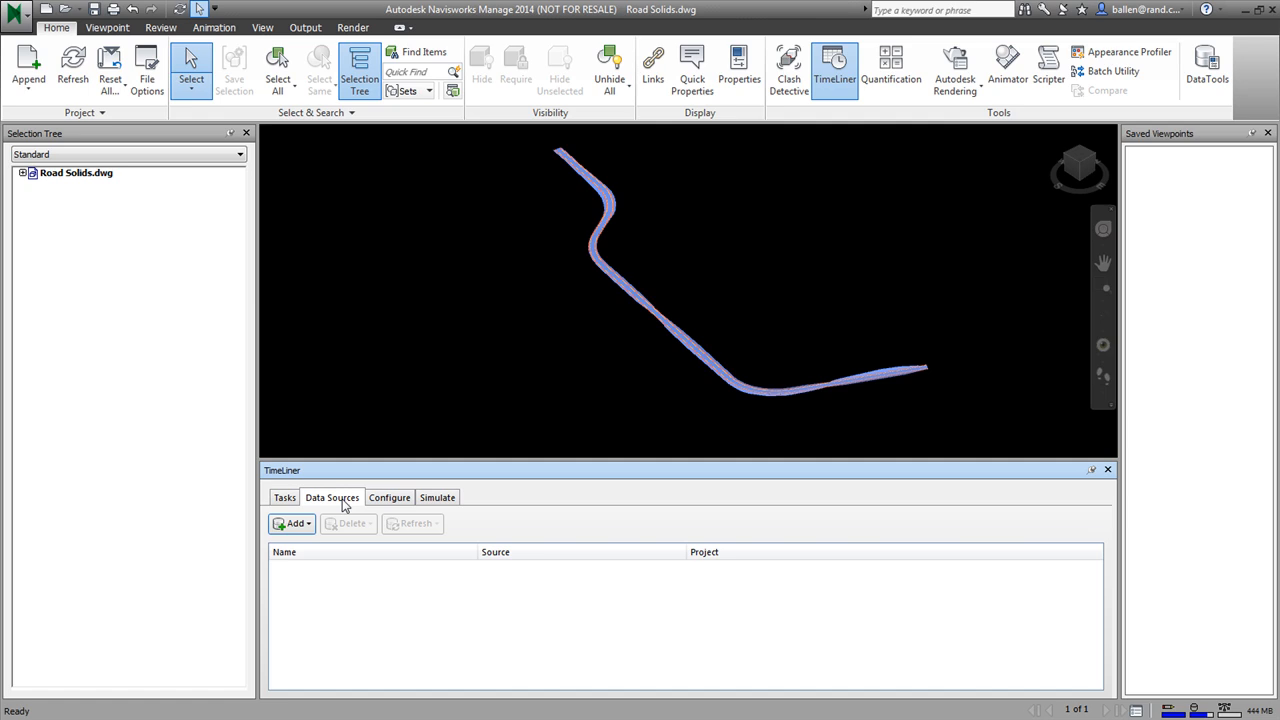
pyautogui.click(295, 523)
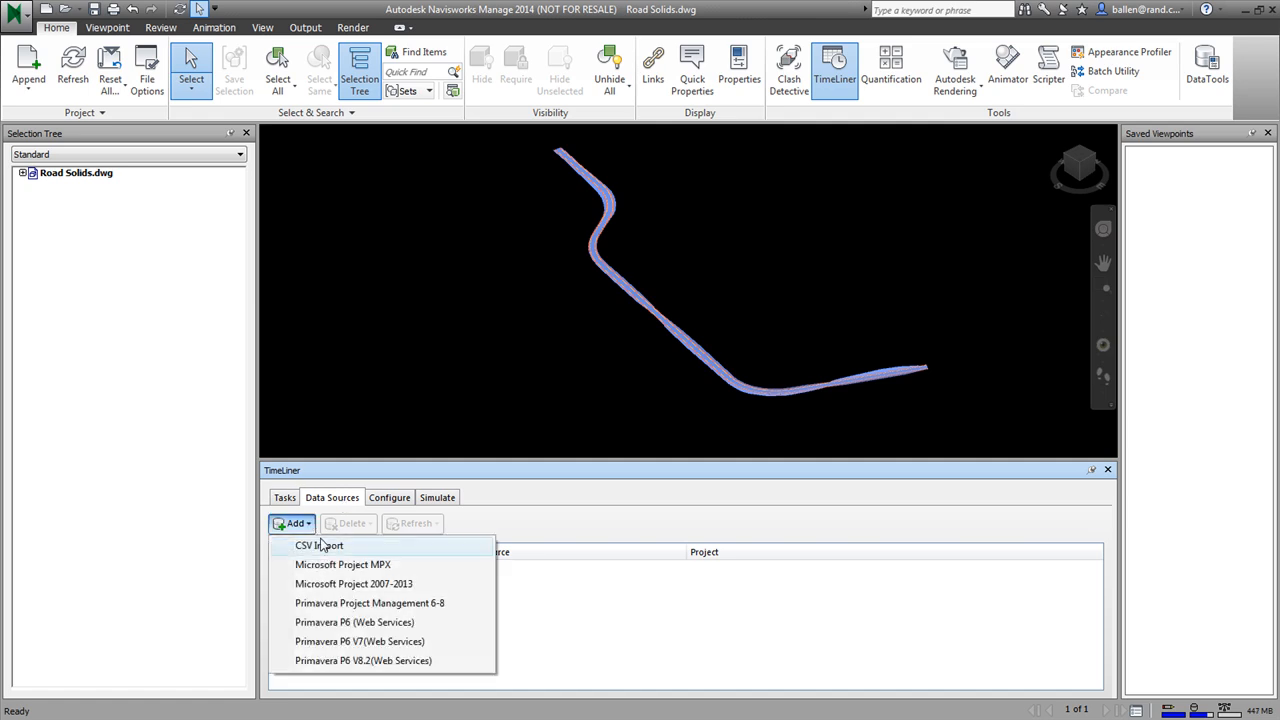
pyautogui.click(394, 566)
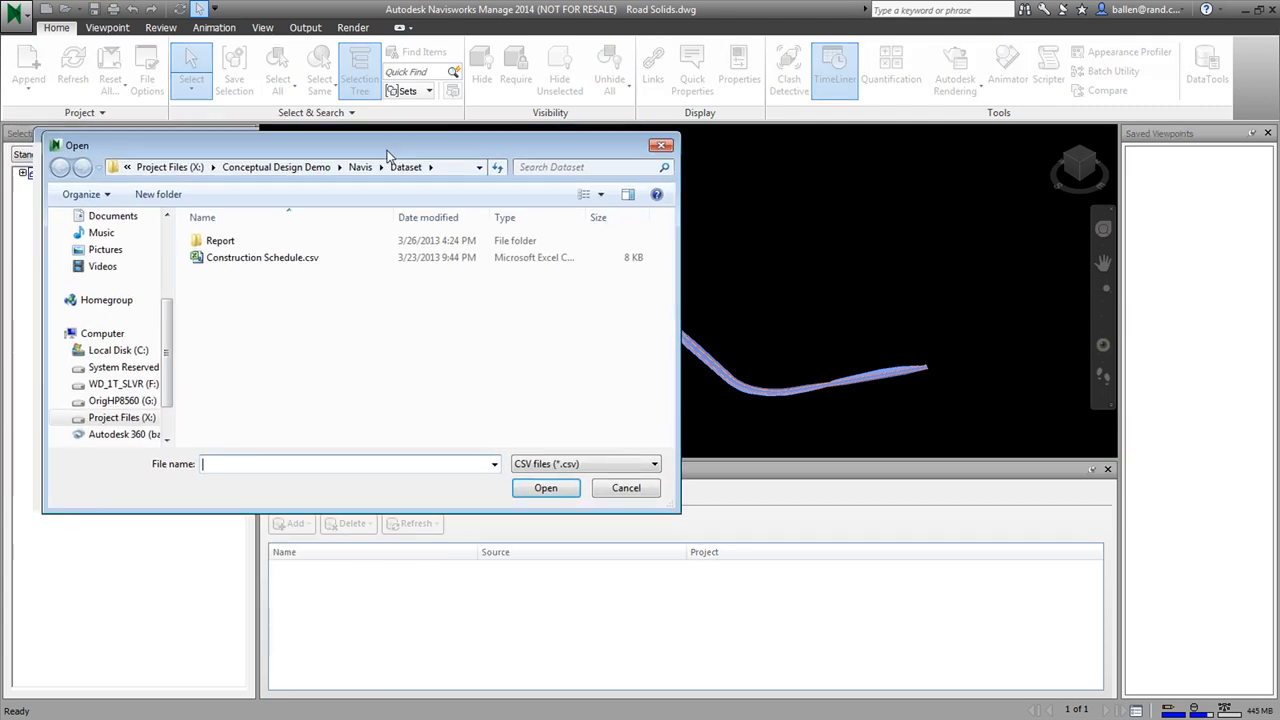
pyautogui.click(300, 261)
pyautogui.doubleClick(286, 263)
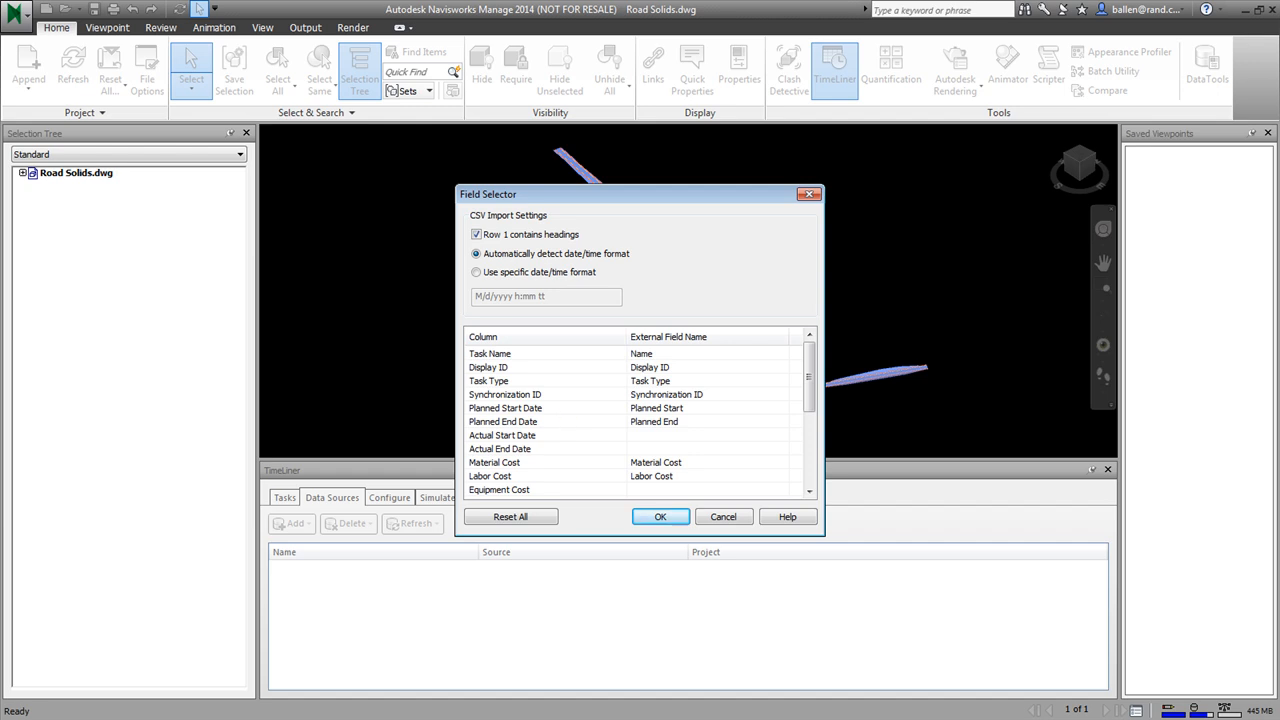
pyautogui.moveTo(809, 377); pyautogui.dragTo(809, 390)
pyautogui.click(638, 212)
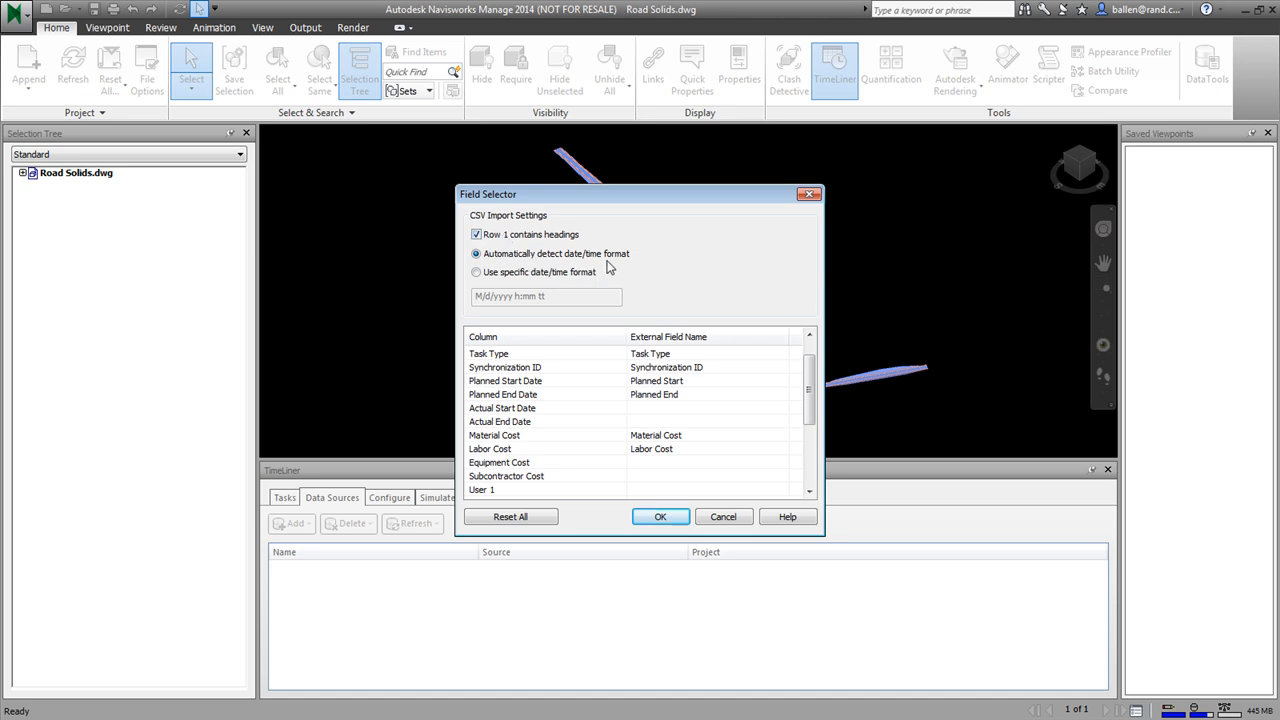
pyautogui.click(684, 516)
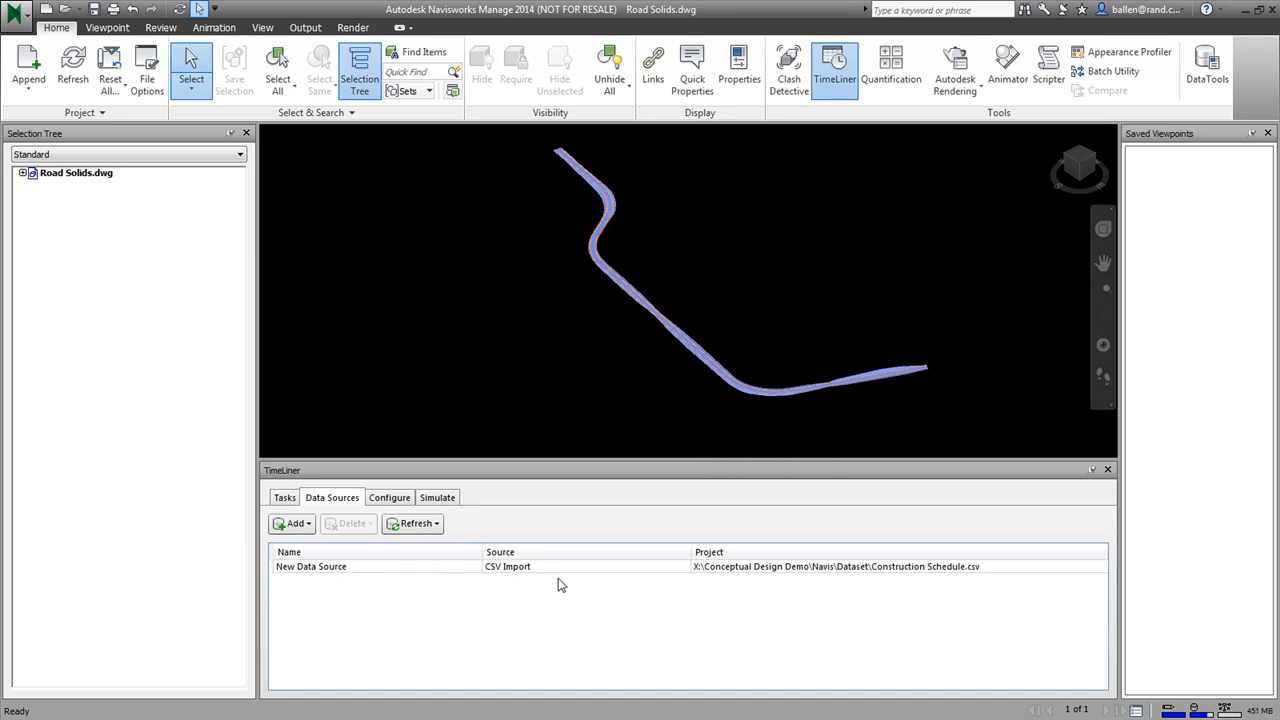
# Rebuild the task hierarchy from the CSV data source and dismiss the synchronization ID warning.
pyautogui.rightClick(313, 574)
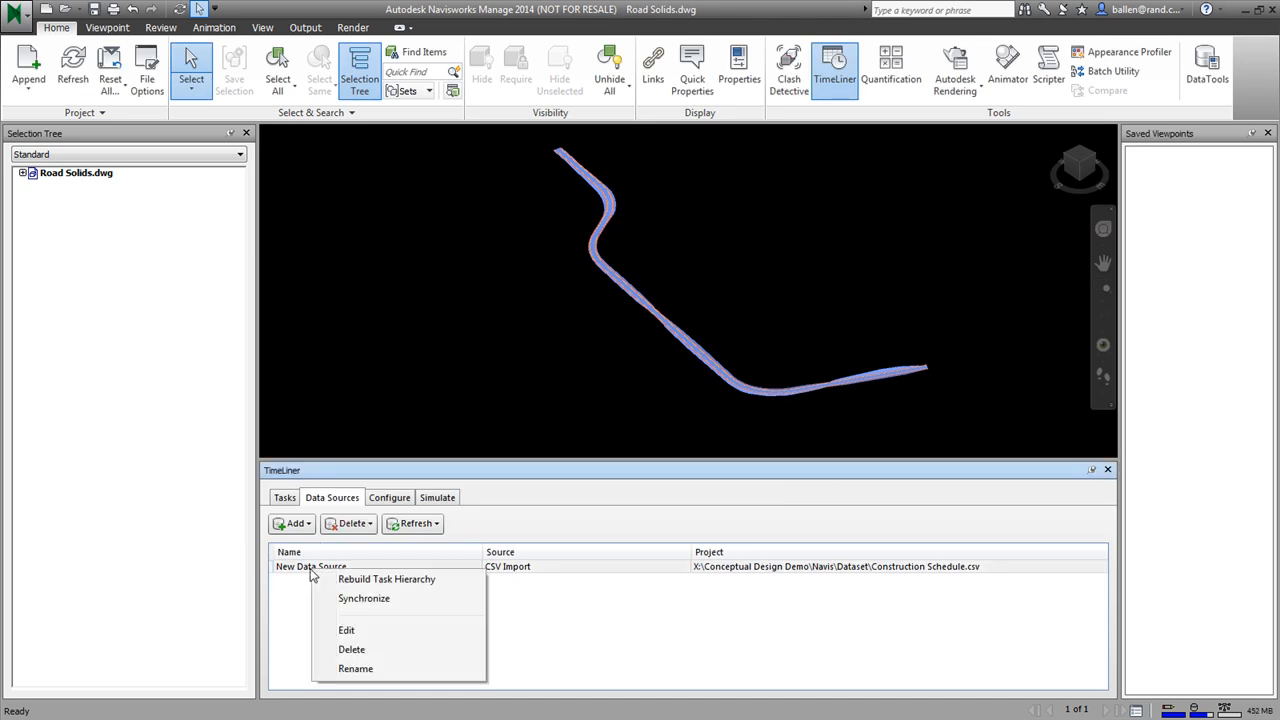
pyautogui.press('ctrl')
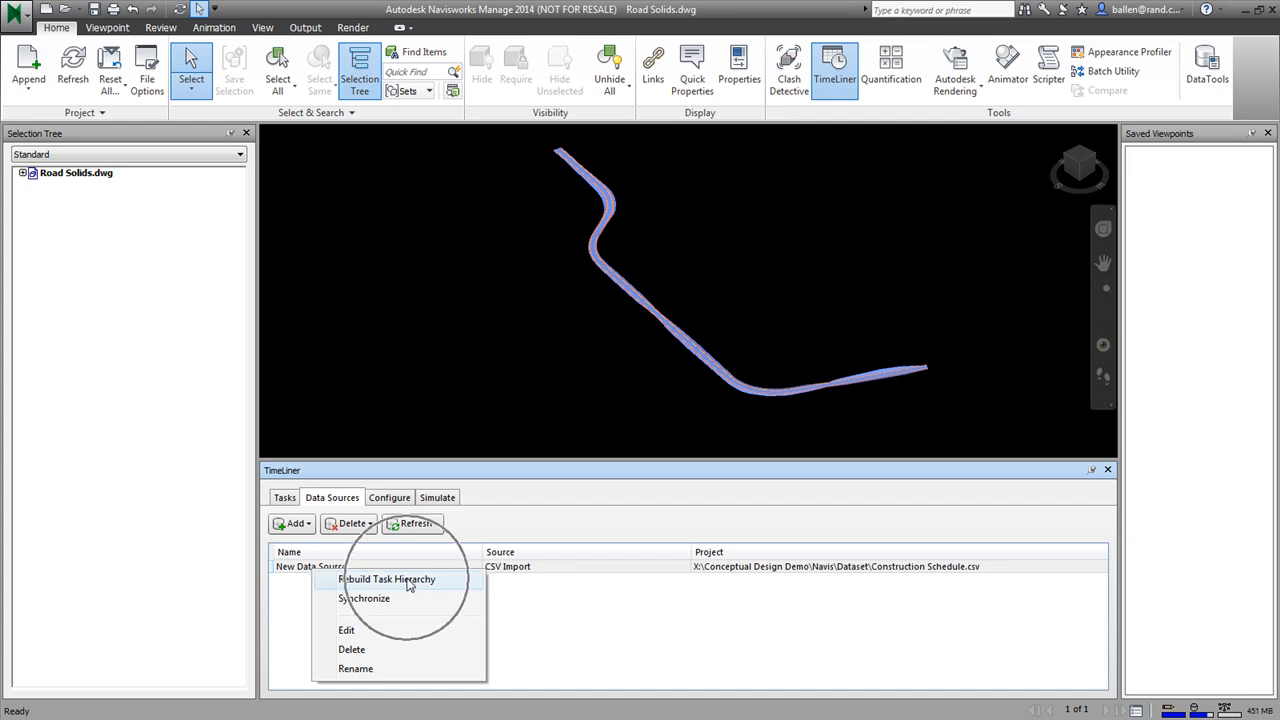
pyautogui.click(405, 580)
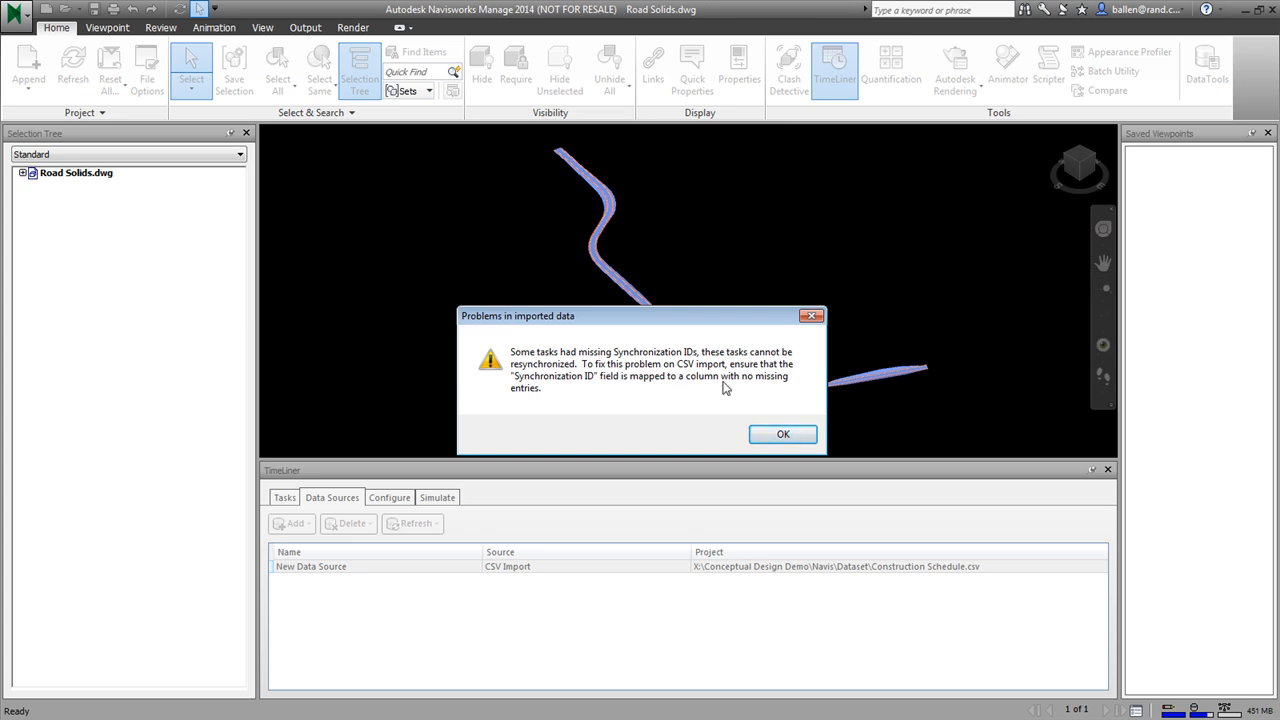
pyautogui.click(785, 434)
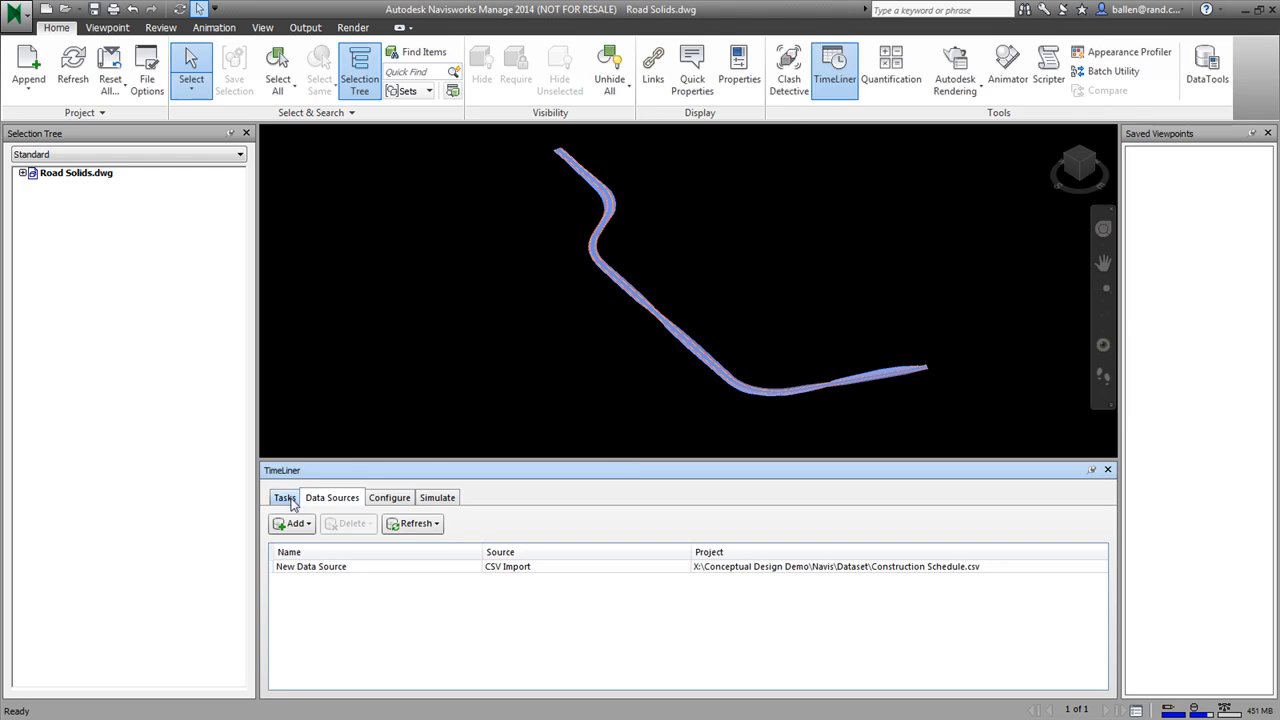
# Review the imported tasks' planned dates, task types and costs, and briefly play the simulation before stopping it.
pyautogui.click(286, 498)
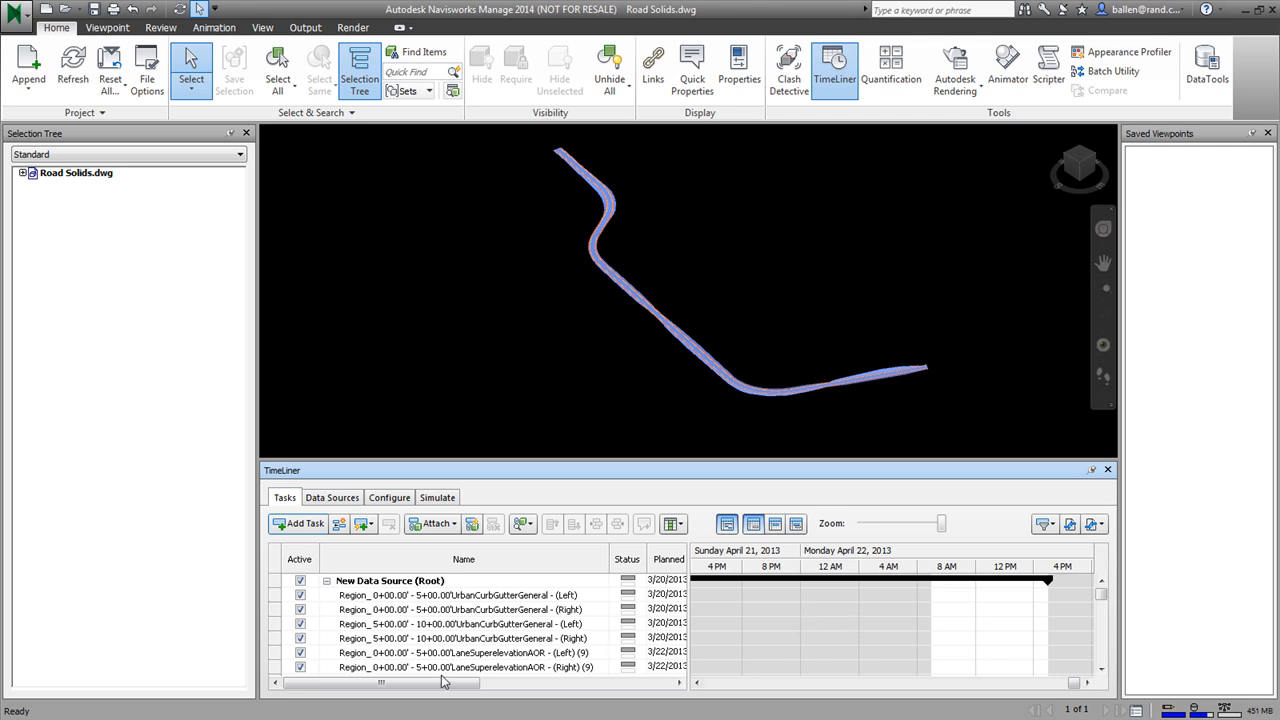
pyautogui.moveTo(421, 686); pyautogui.dragTo(655, 686)
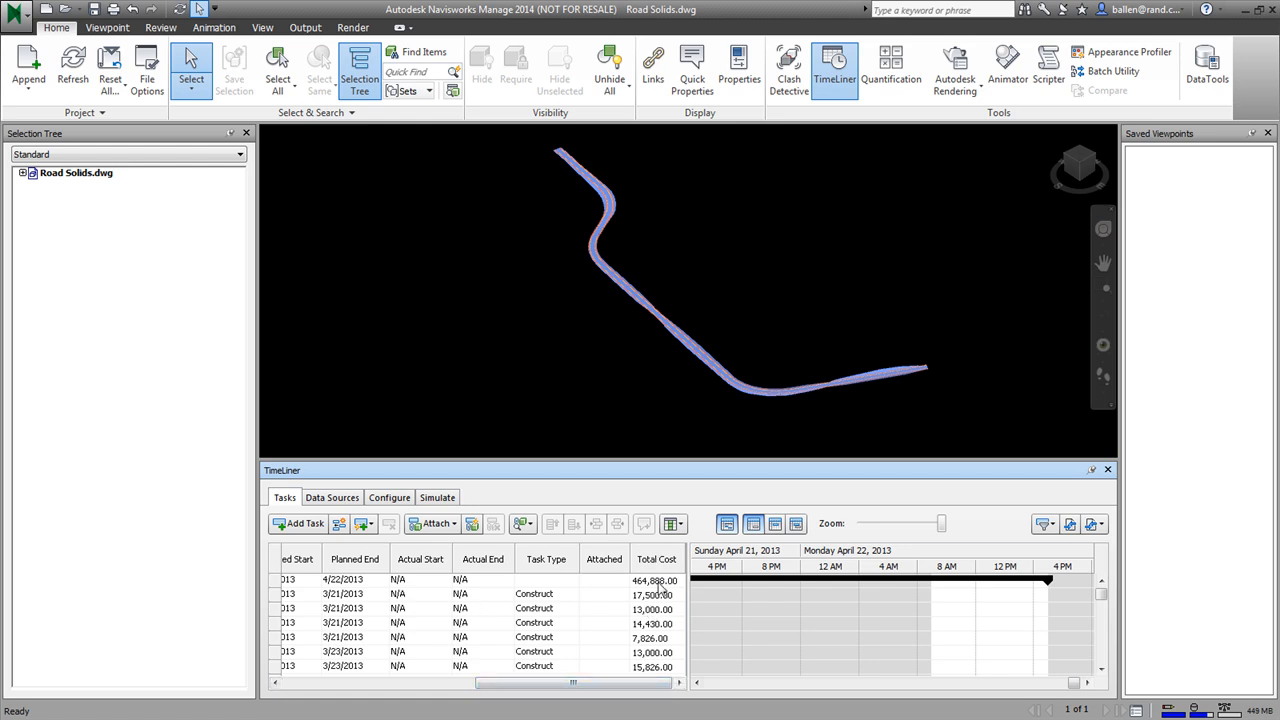
pyautogui.click(437, 497)
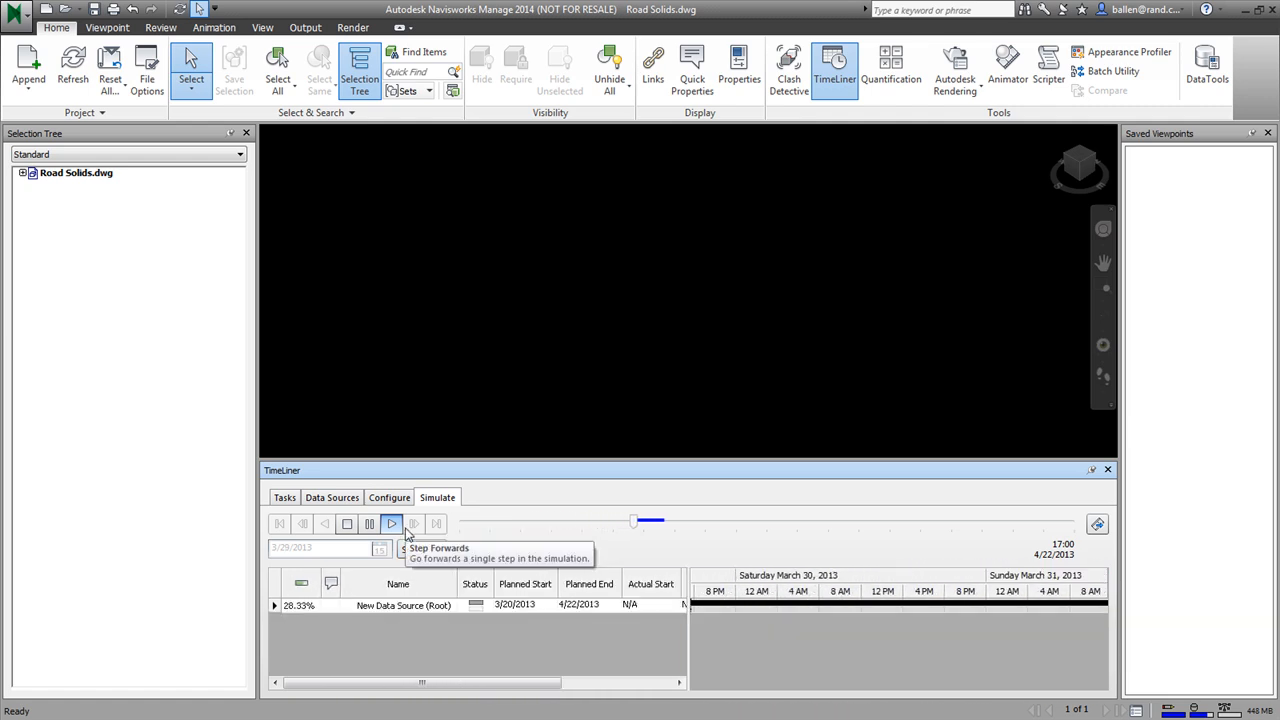
pyautogui.click(348, 524)
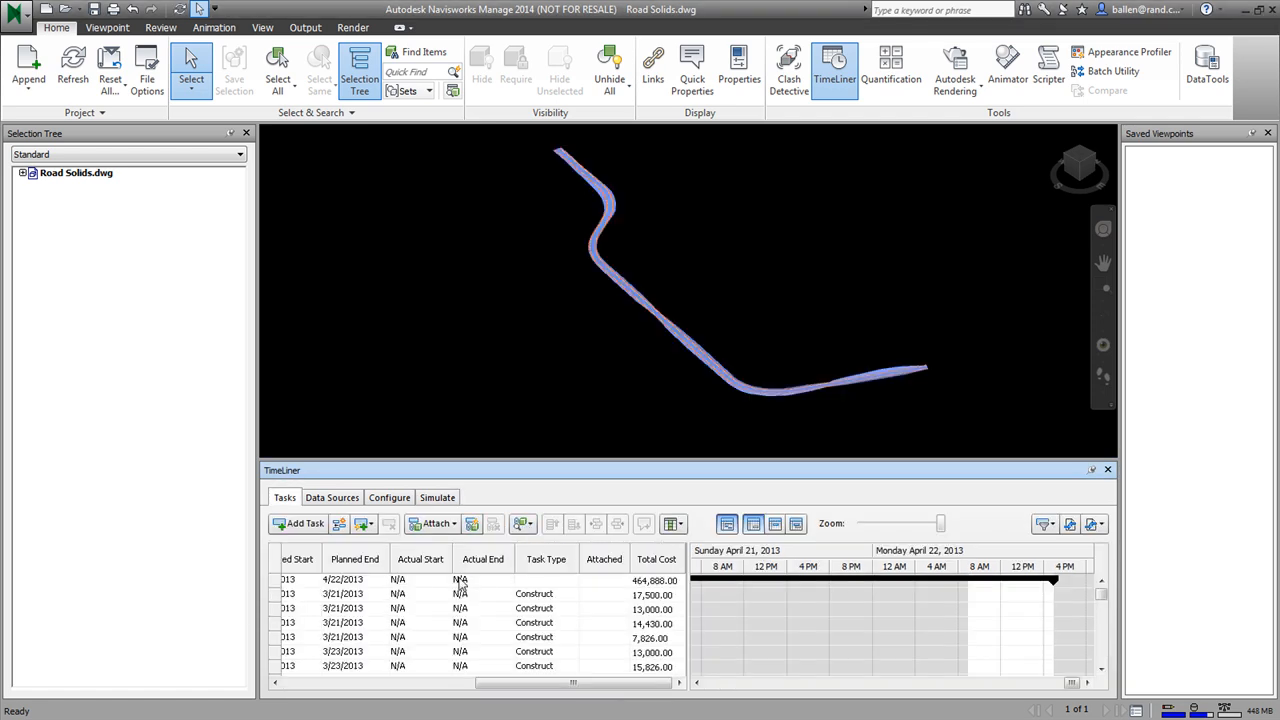
# Auto-attach the tasks to the road solids by applying the rule that maps task names to layers with the same name.
pyautogui.click(471, 524)
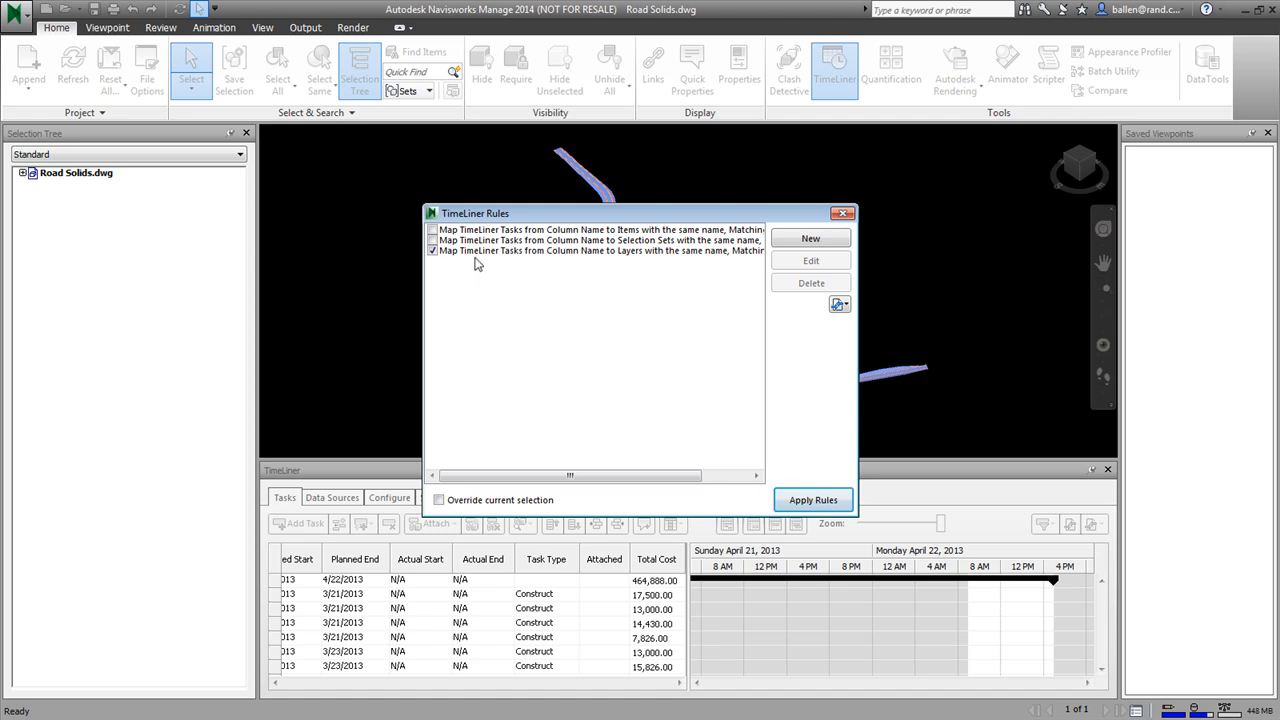
pyautogui.click(796, 500)
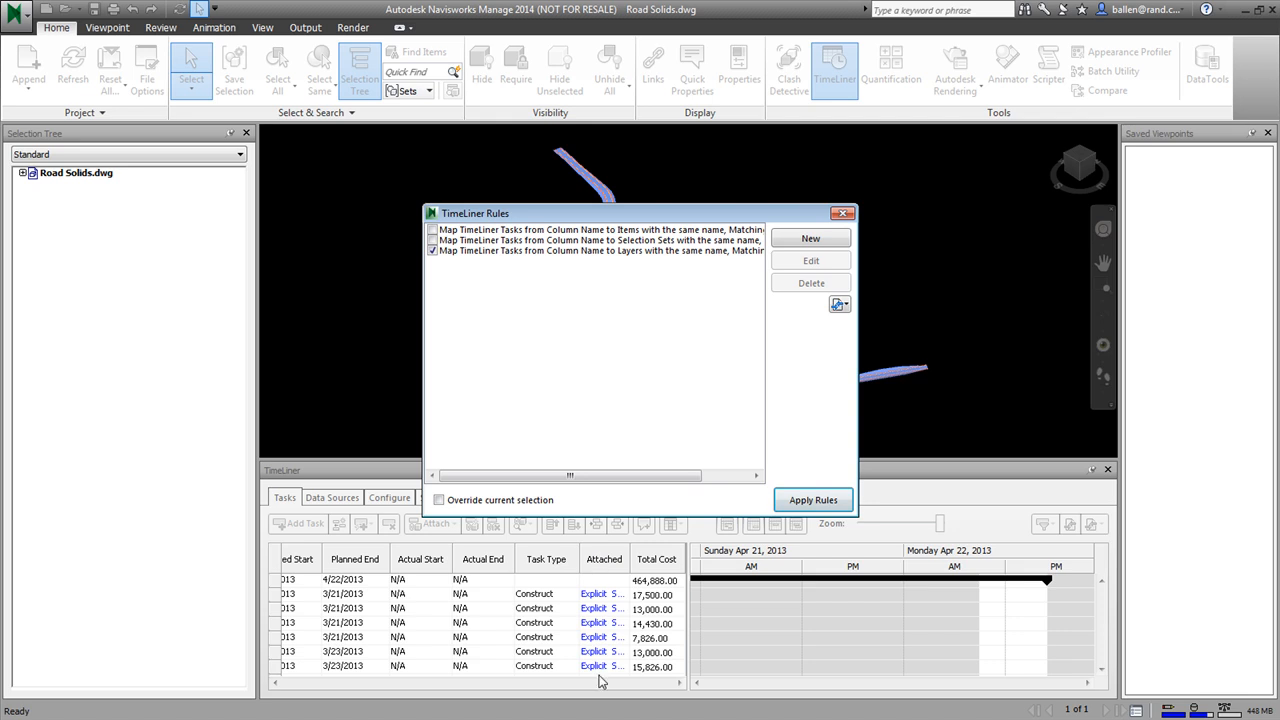
pyautogui.click(843, 214)
# Play the simulation with the attached road solids and stop it partway through.
pyautogui.click(437, 497)
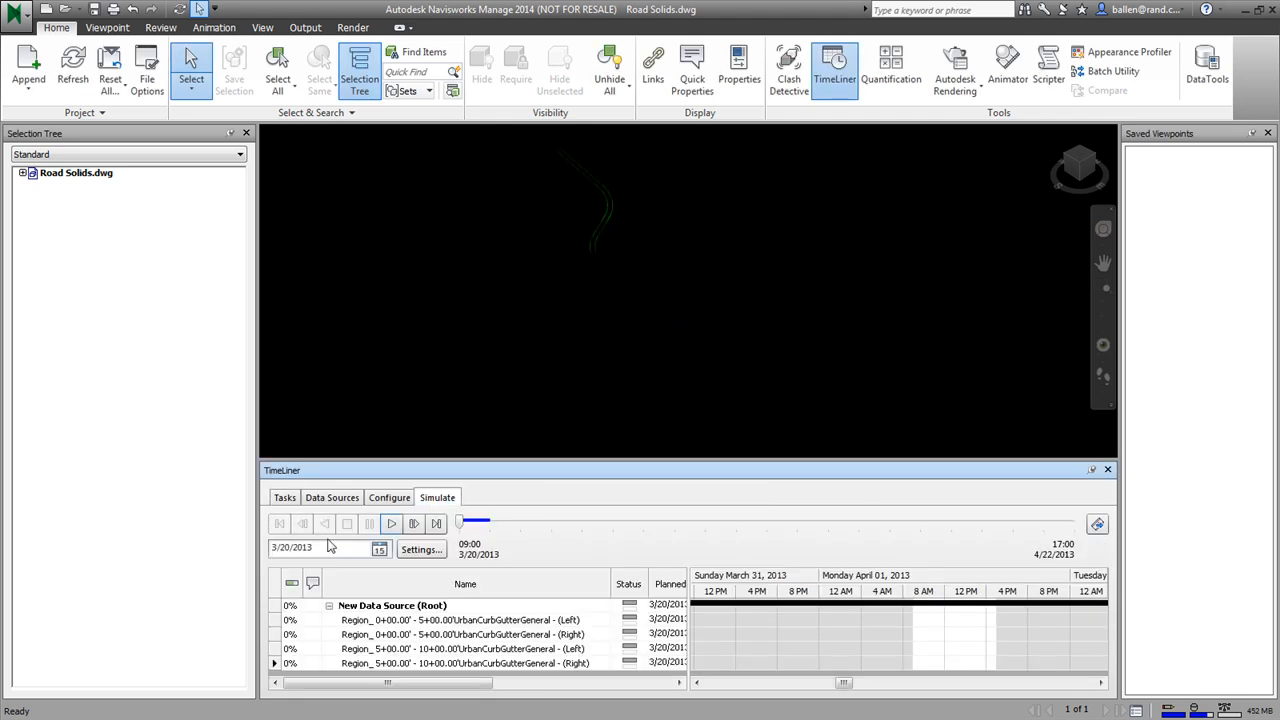
pyautogui.click(391, 523)
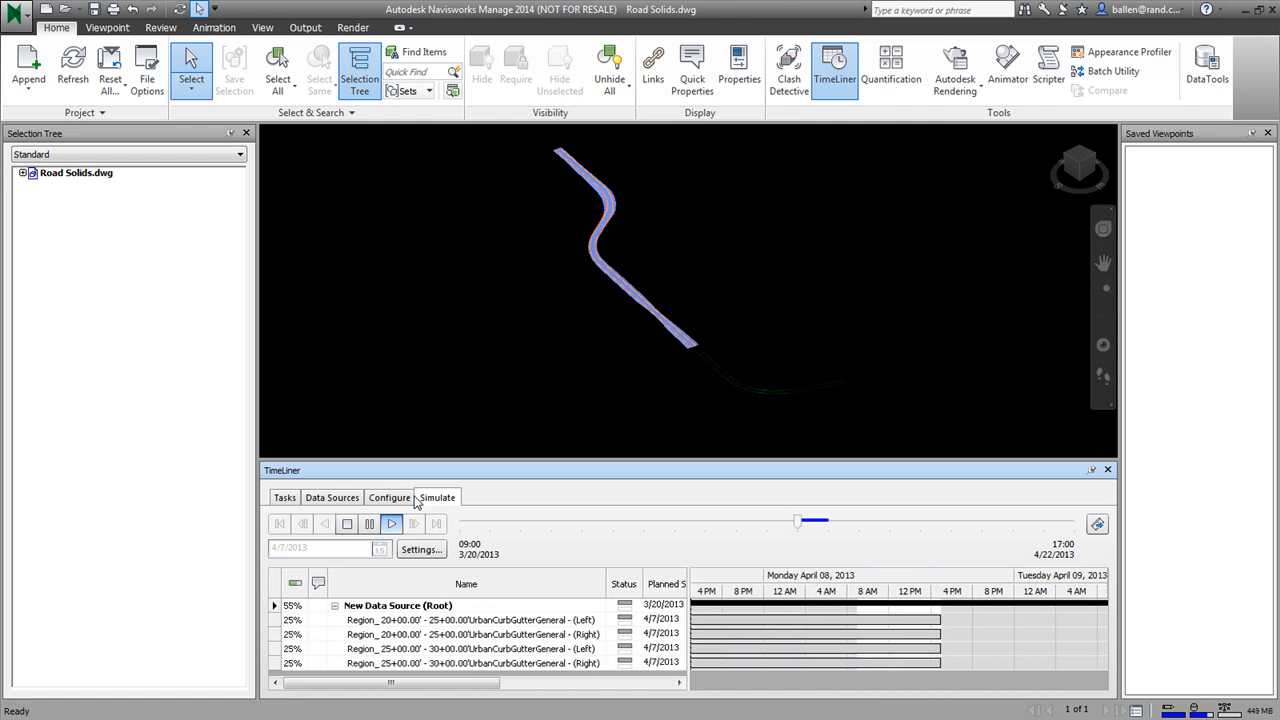
pyautogui.click(347, 524)
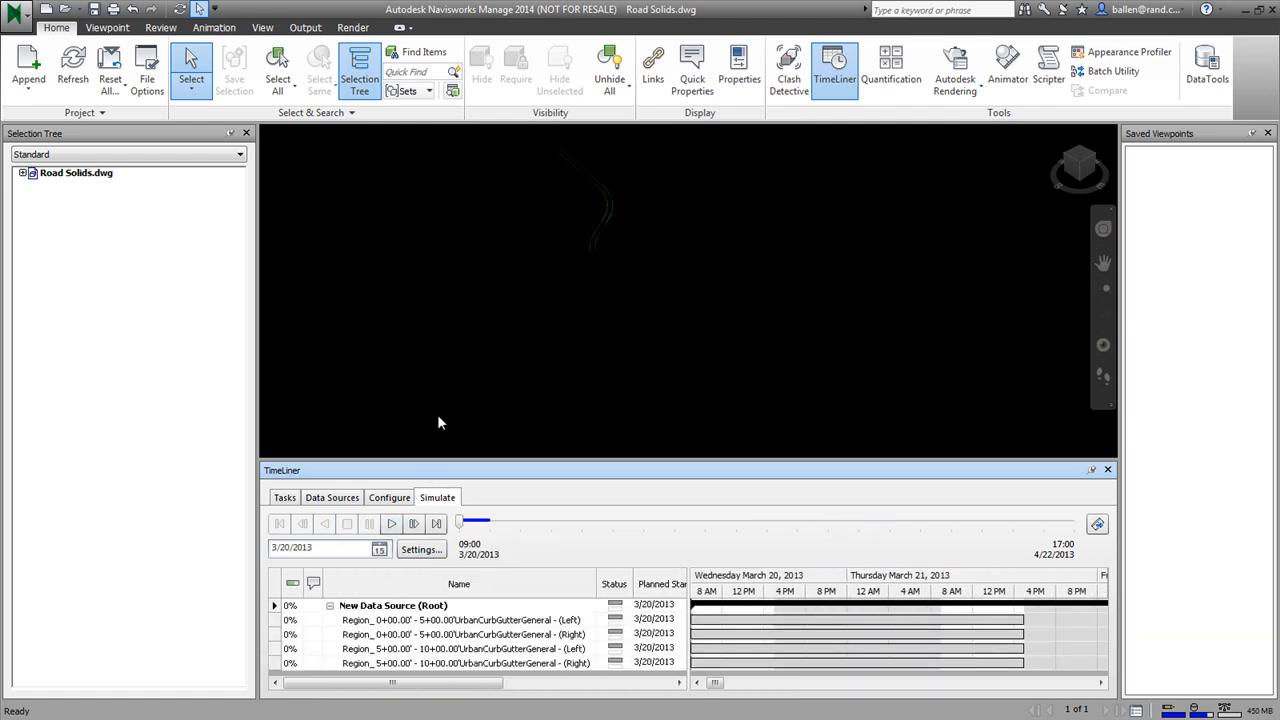
# Add a second line to the simulation's overlay text reading Material Cost: followed by the $MATERIAL_COST field.
pyautogui.click(421, 549)
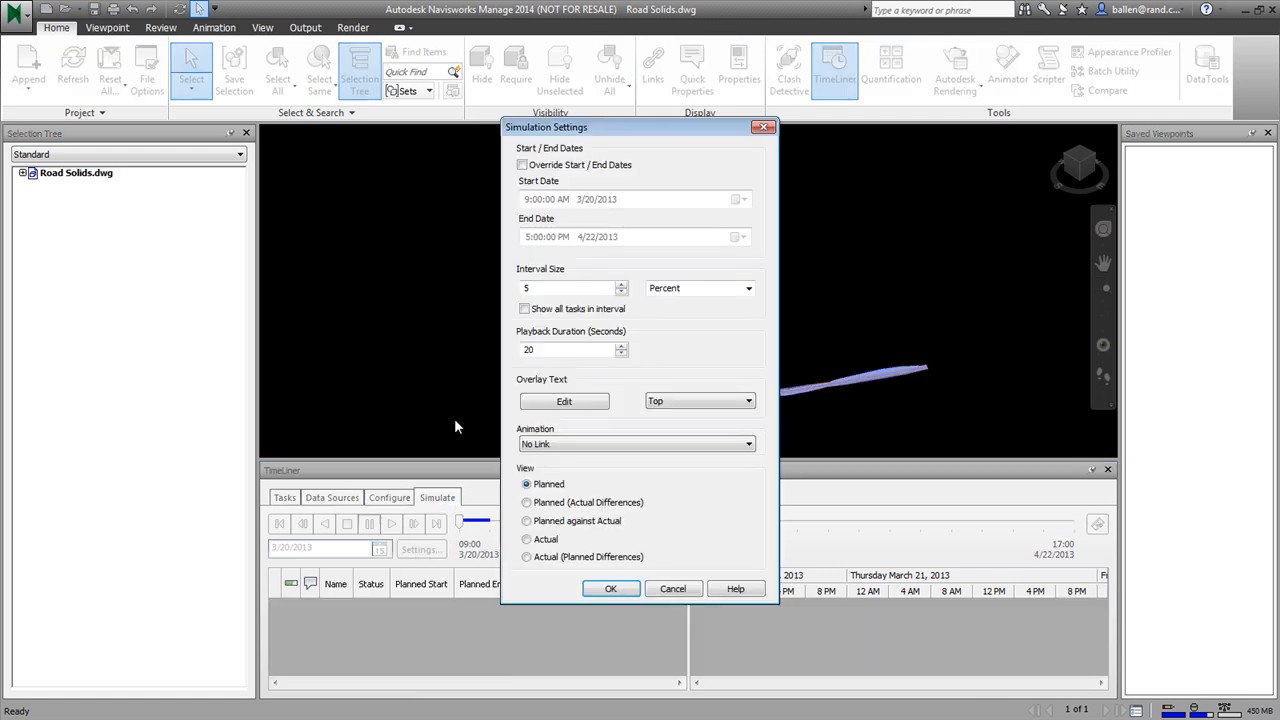
pyautogui.click(563, 402)
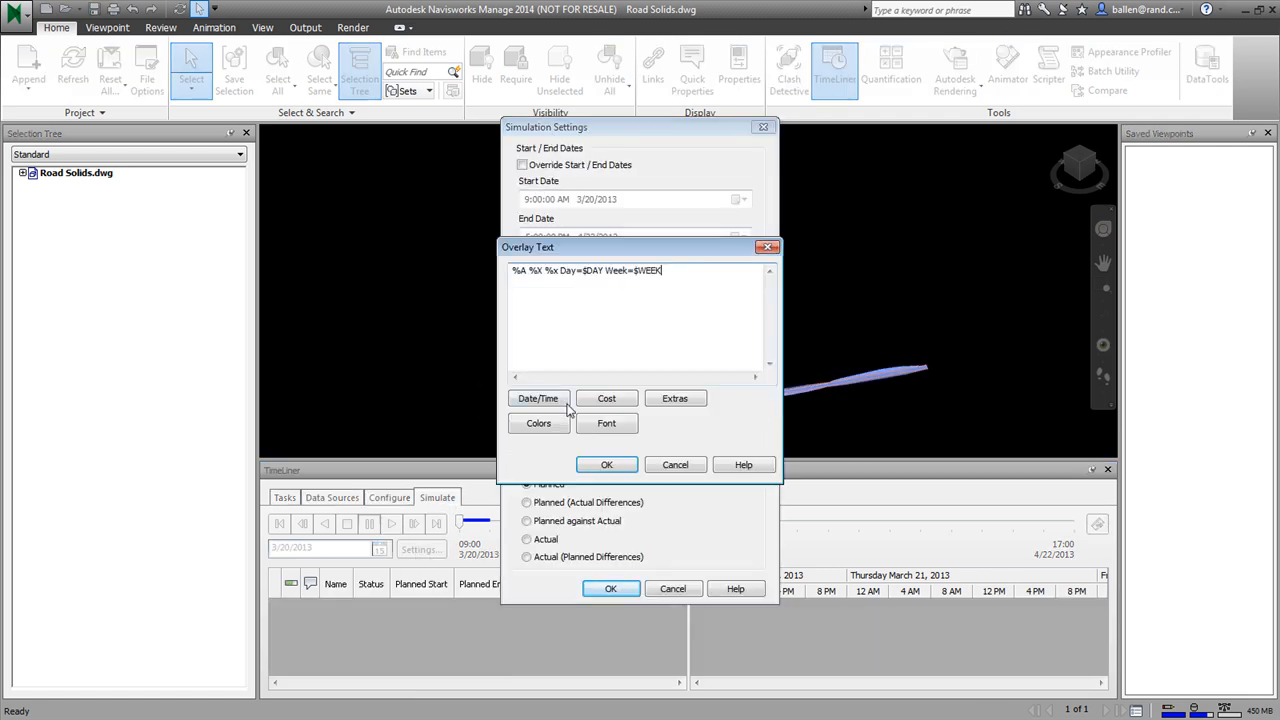
pyautogui.click(677, 275)
pyautogui.write('ost:')
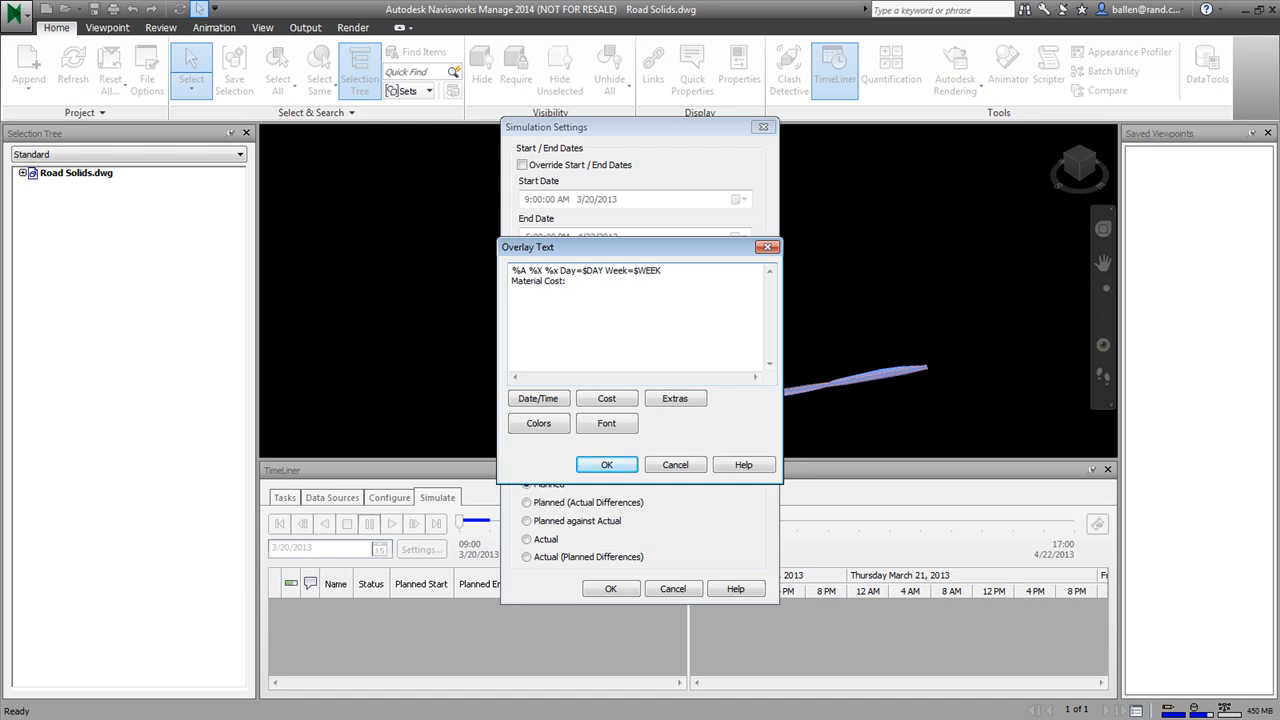
pyautogui.click(611, 398)
pyautogui.click(631, 419)
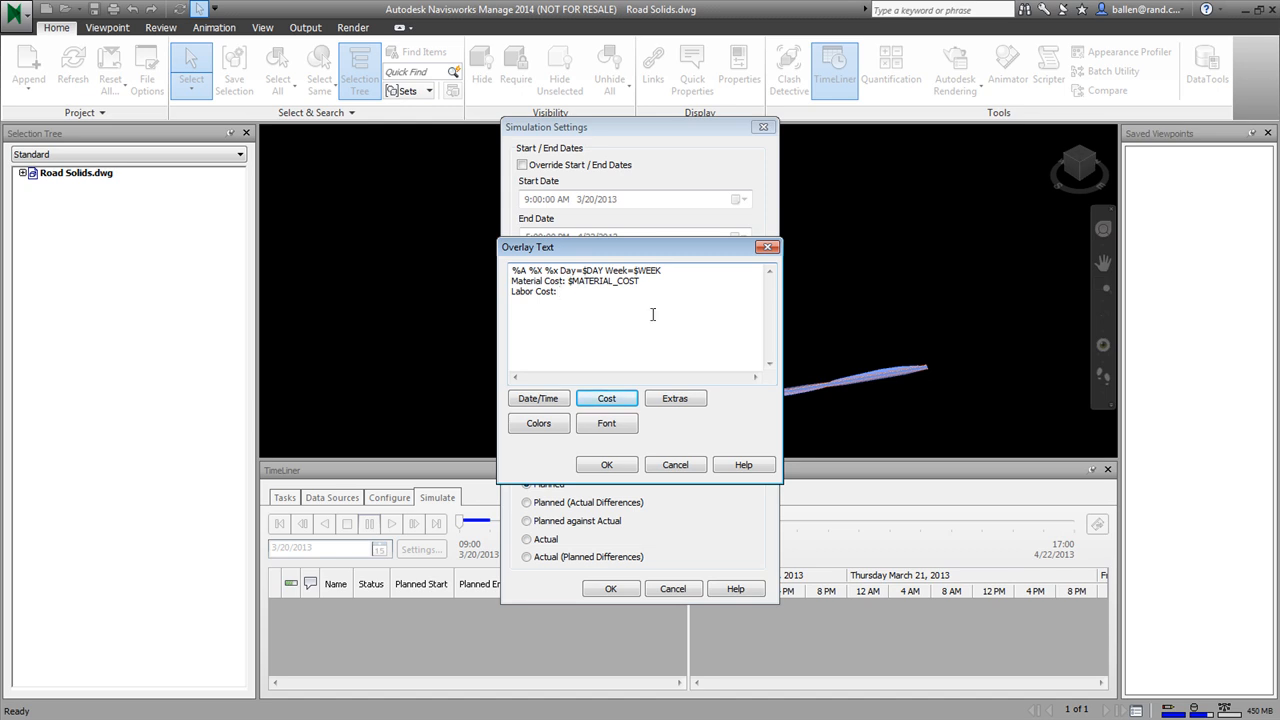
# Add a Labor Cost: line with the $LABOR_COST field, and prefix both cost fields with an extra dollar sign.
pyautogui.click(626, 402)
pyautogui.click(642, 431)
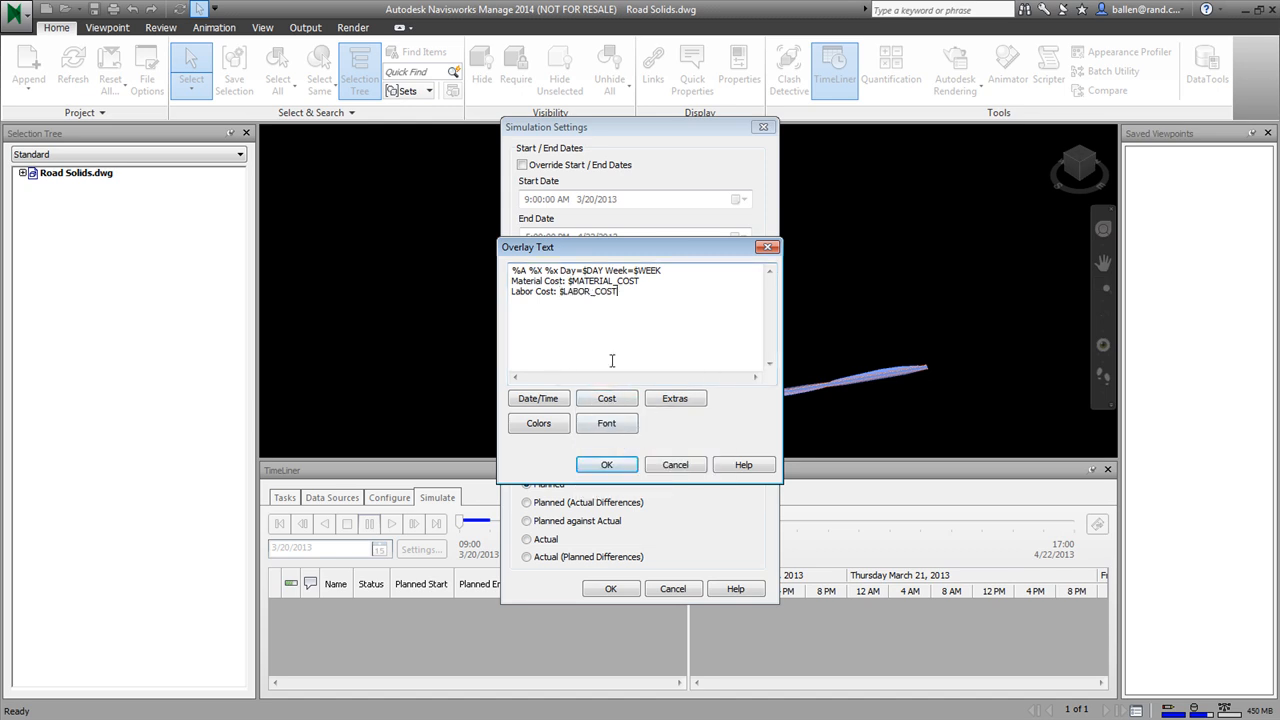
pyautogui.click(562, 291)
pyautogui.write('$$')
pyautogui.click(606, 464)
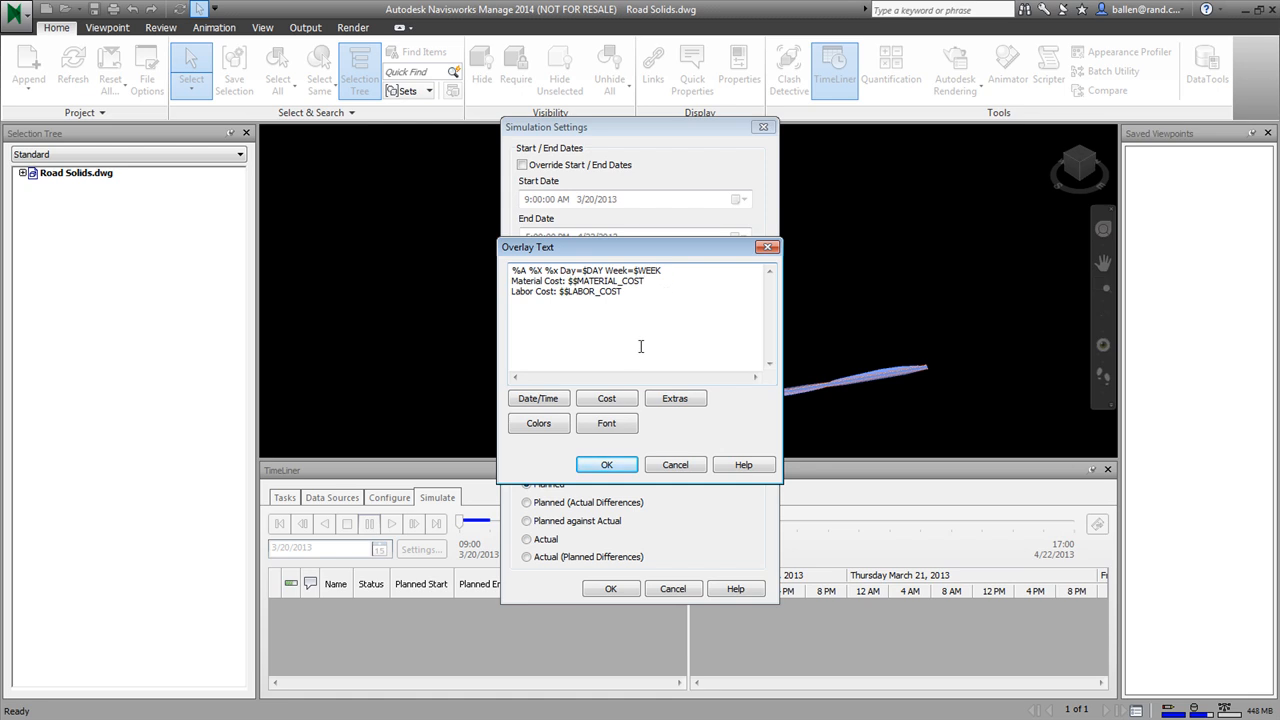
# Set the overlay text font to Arial Rounded MT Bold, size 10.
pyautogui.click(612, 426)
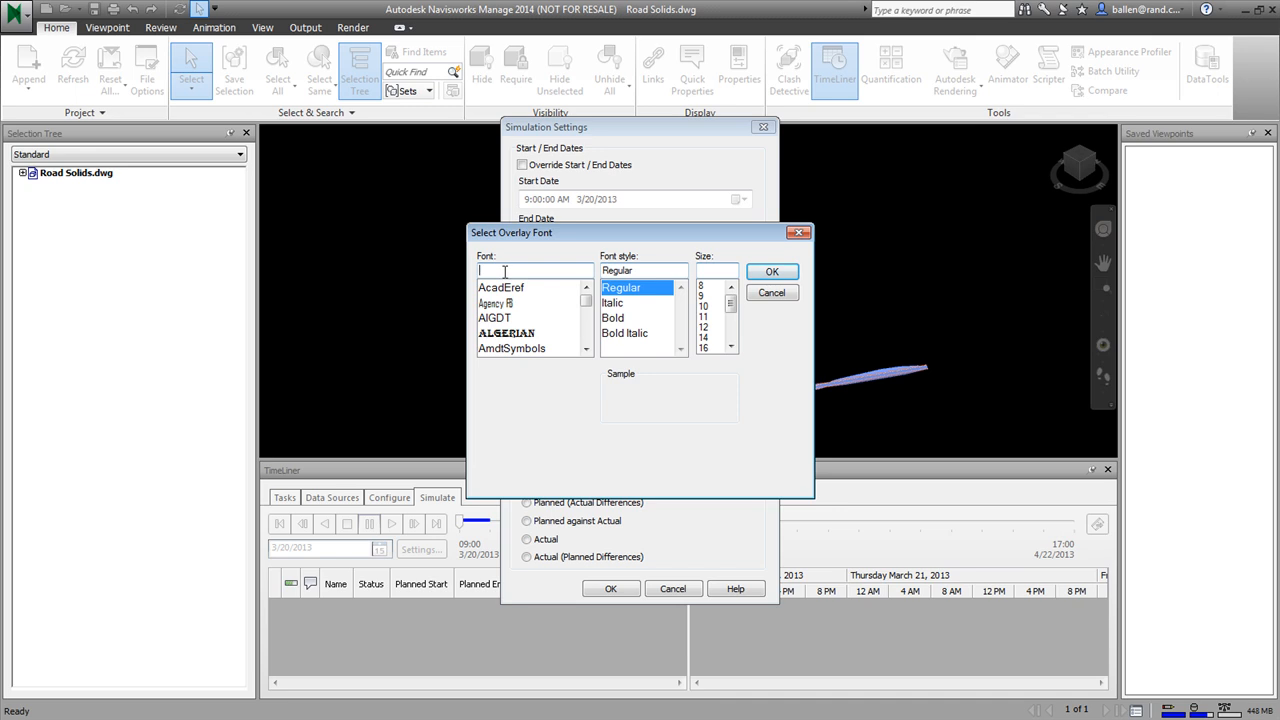
pyautogui.moveTo(588, 298); pyautogui.dragTo(586, 305)
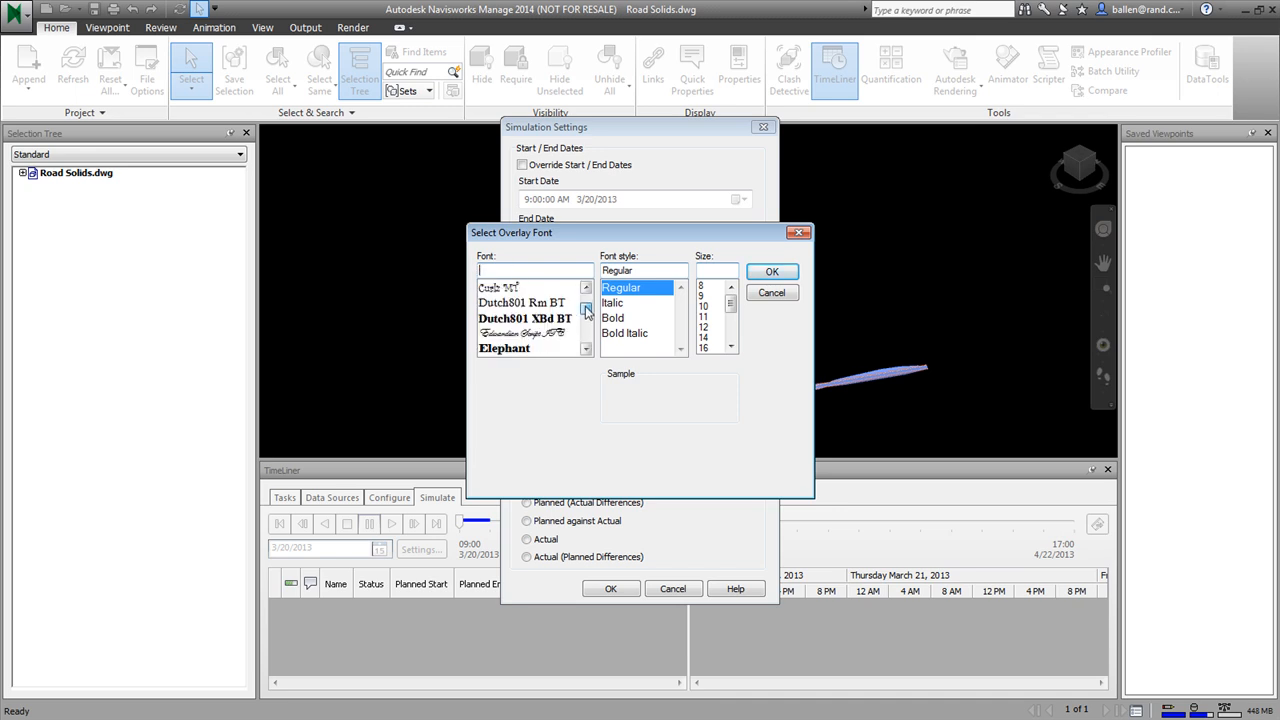
pyautogui.click(587, 287)
pyautogui.click(587, 288)
pyautogui.click(587, 288)
pyautogui.click(587, 288)
pyautogui.click(587, 288)
pyautogui.click(587, 288)
pyautogui.click(587, 288)
pyautogui.moveTo(586, 310); pyautogui.dragTo(586, 298)
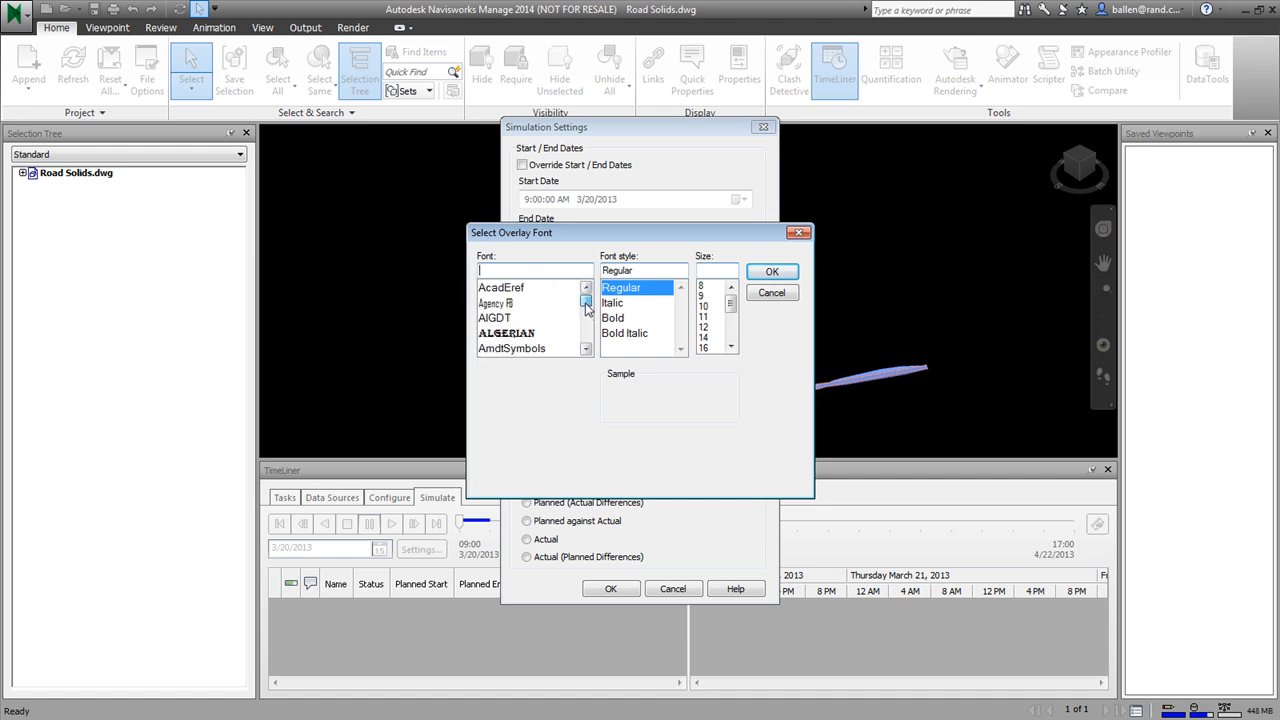
pyautogui.write('arial')
pyautogui.click(527, 302)
pyautogui.click(660, 290)
pyautogui.click(705, 306)
pyautogui.click(765, 272)
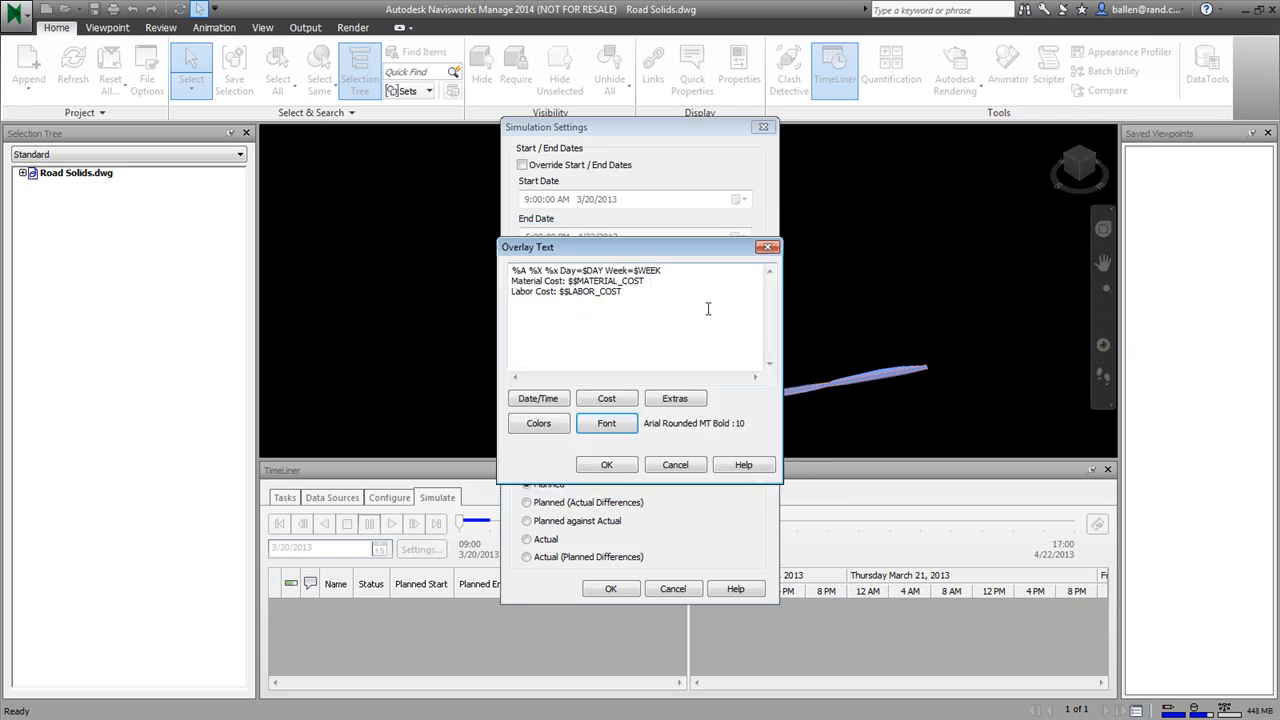
# Apply the overlay text and simulation settings, and play the simulation from the start.
pyautogui.click(611, 466)
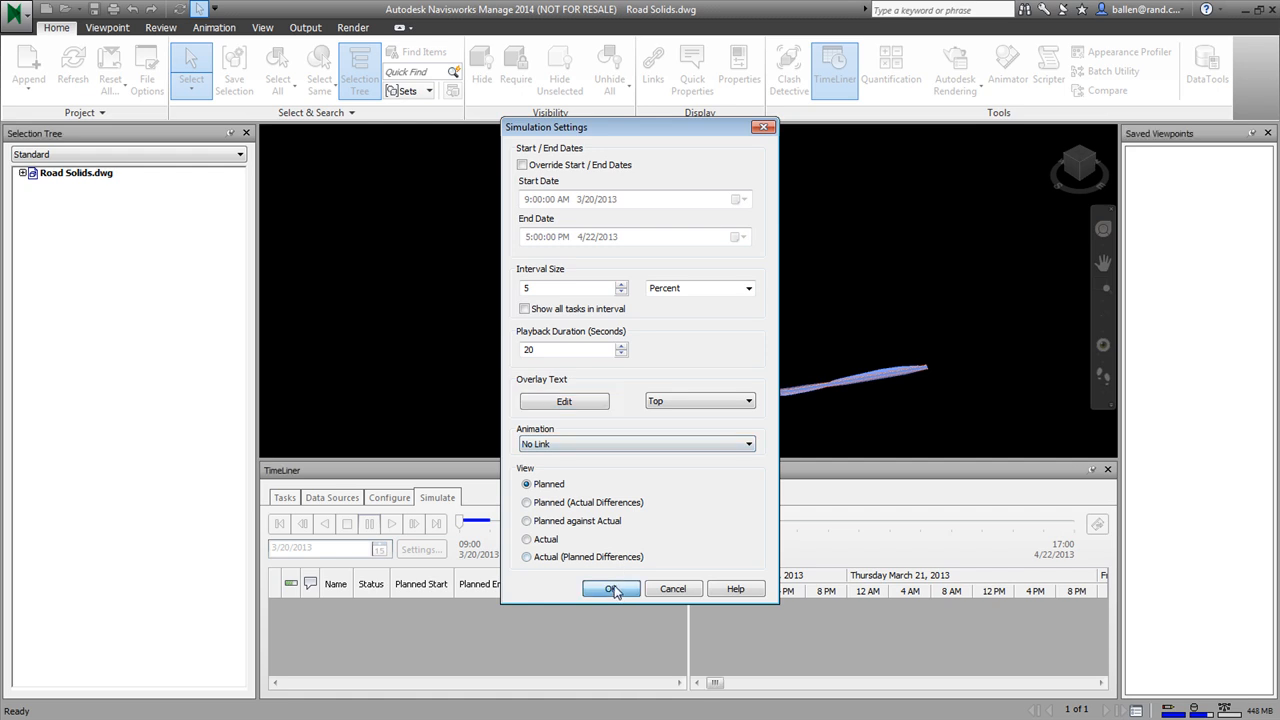
pyautogui.click(612, 589)
pyautogui.click(316, 150)
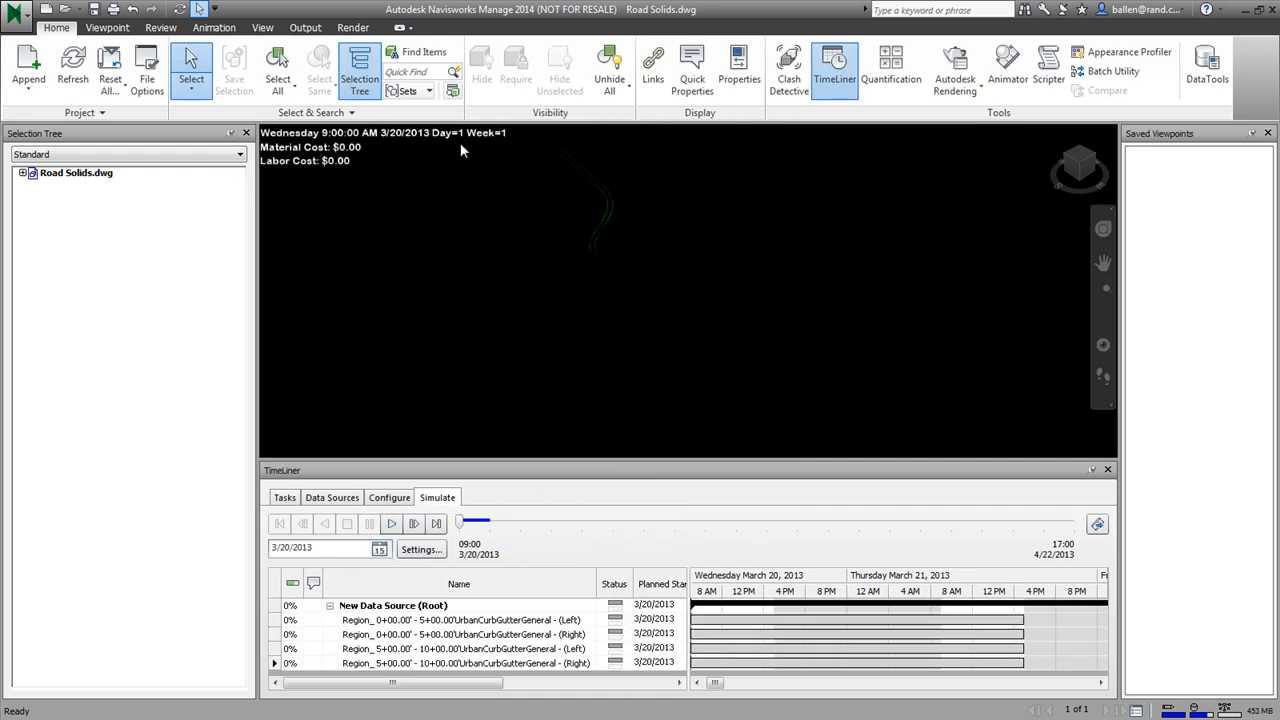
pyautogui.click(392, 523)
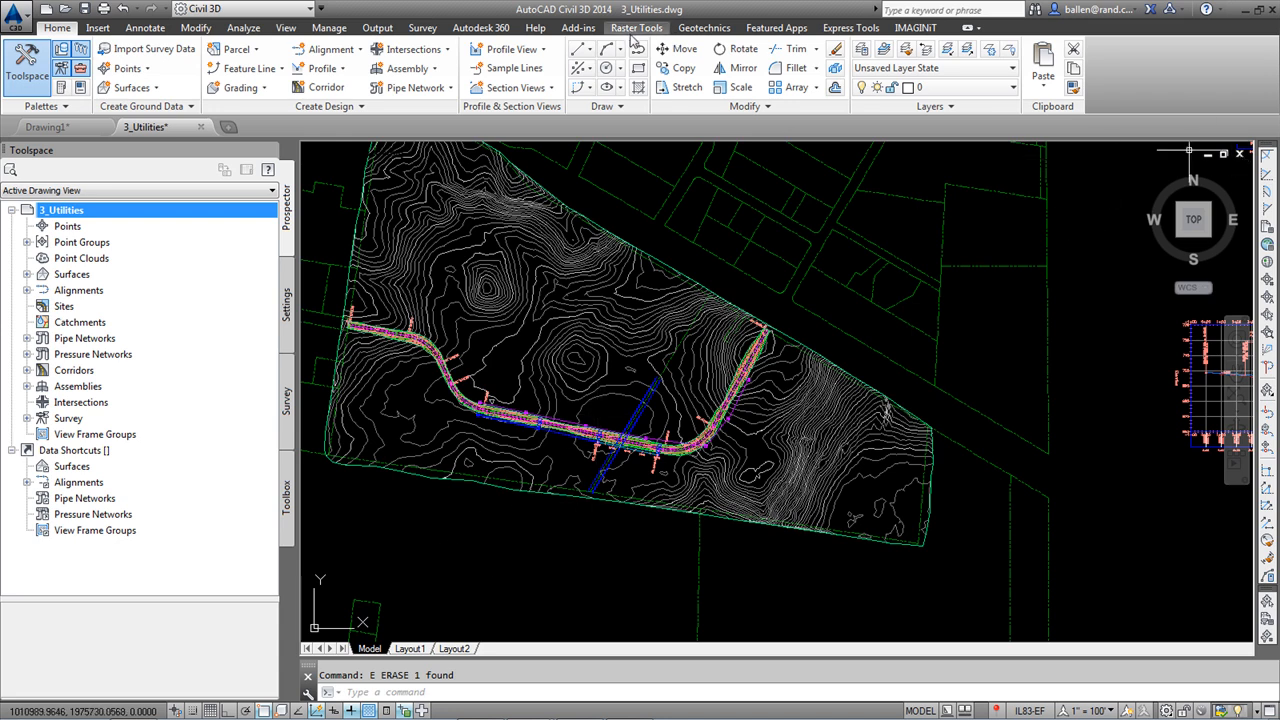
# Close 3_Utilities.dwg in Civil 3D without saving changes, and open that drawing in Navisworks.
pyautogui.click(1240, 155)
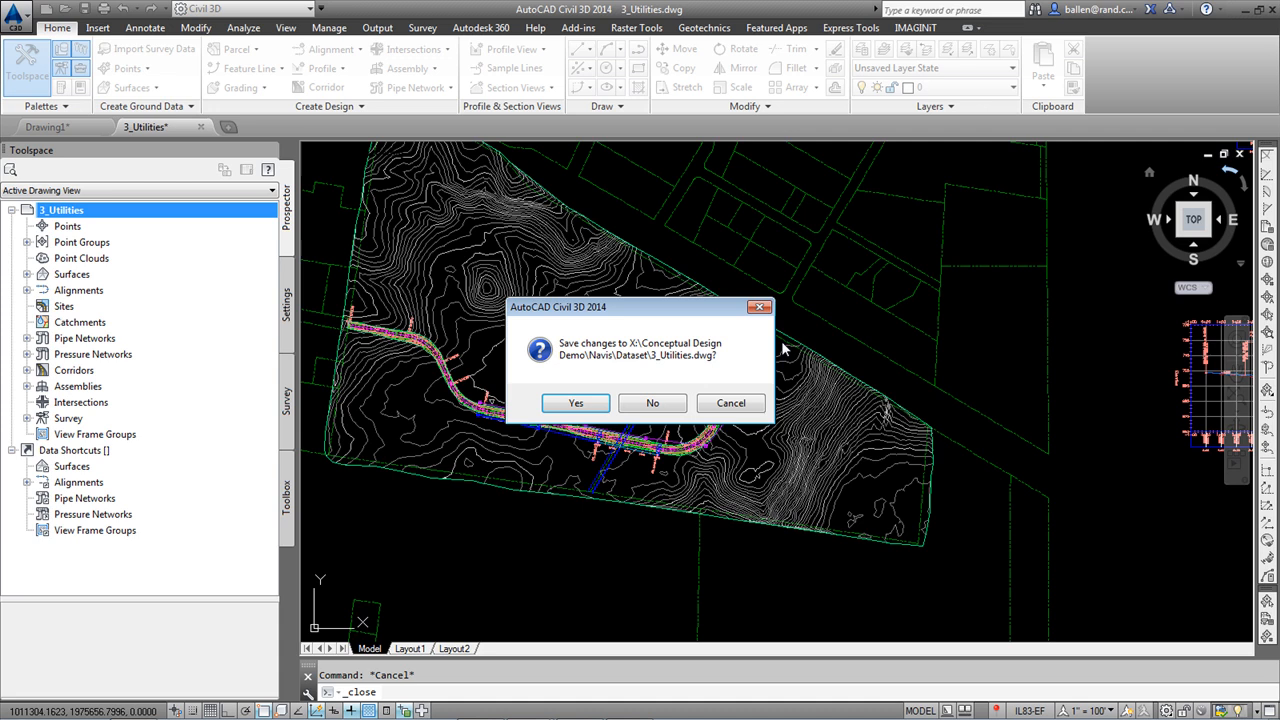
pyautogui.click(652, 403)
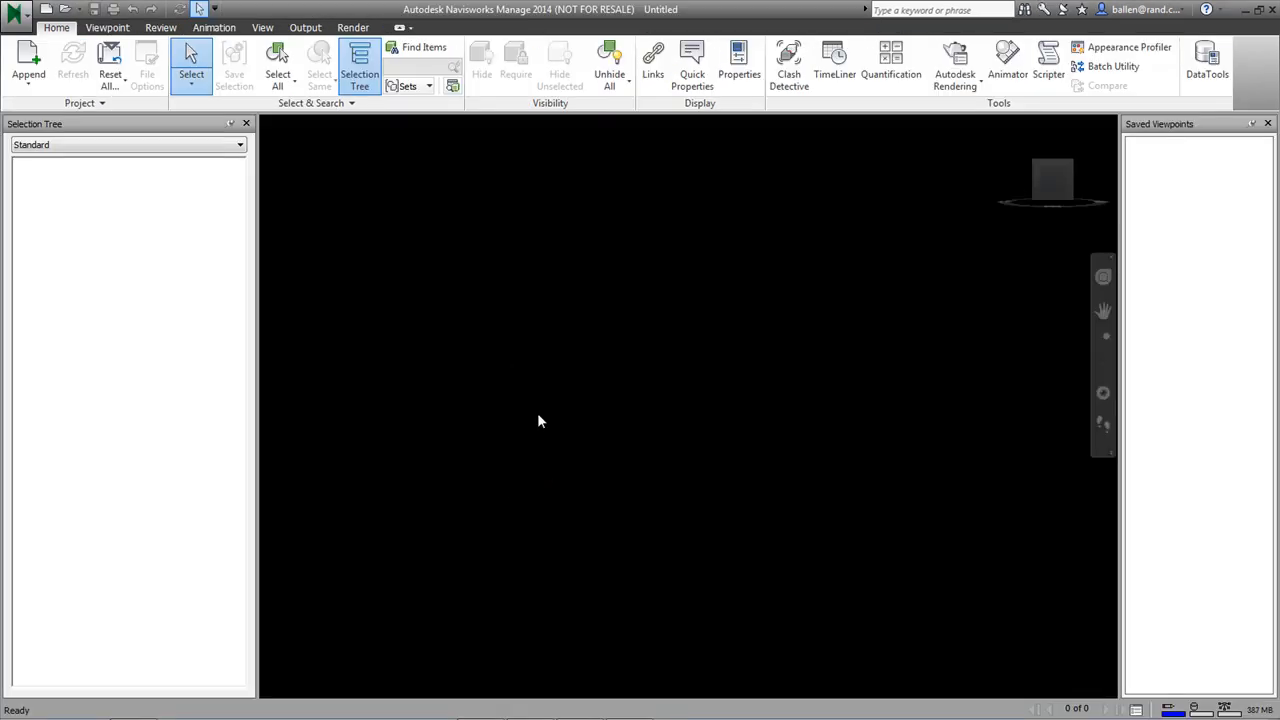
pyautogui.click(64, 8)
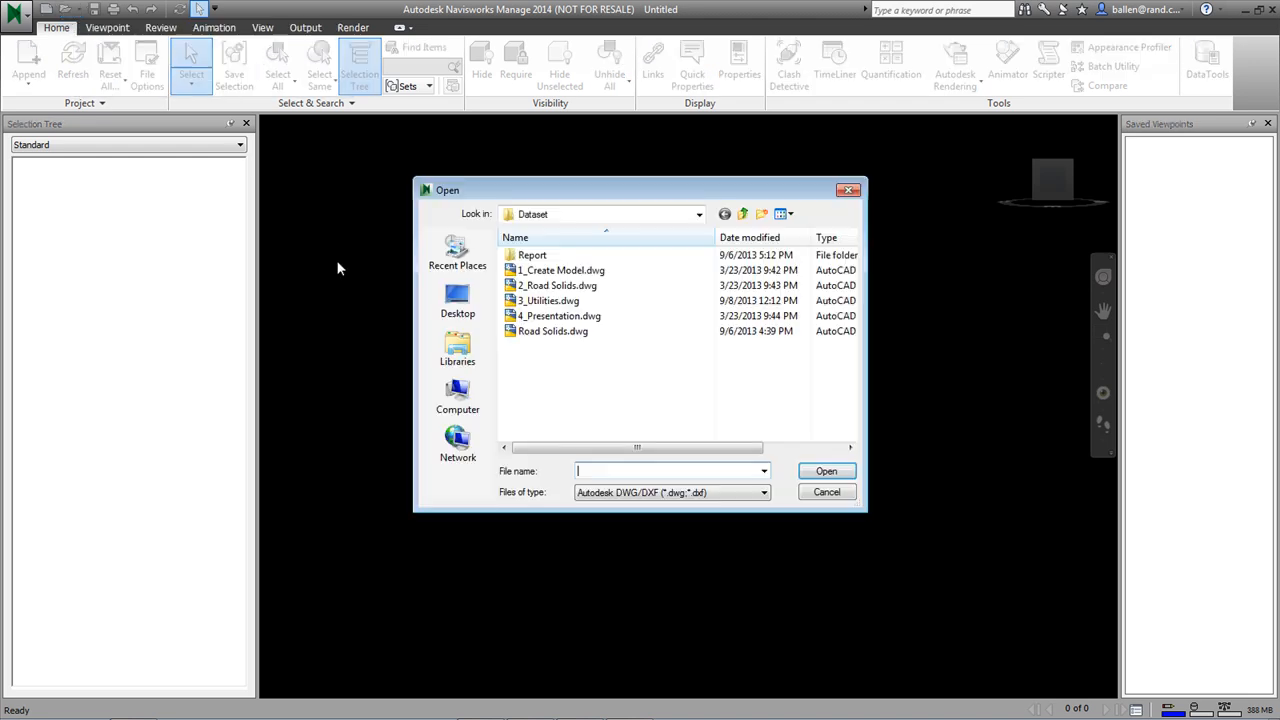
pyautogui.doubleClick(537, 299)
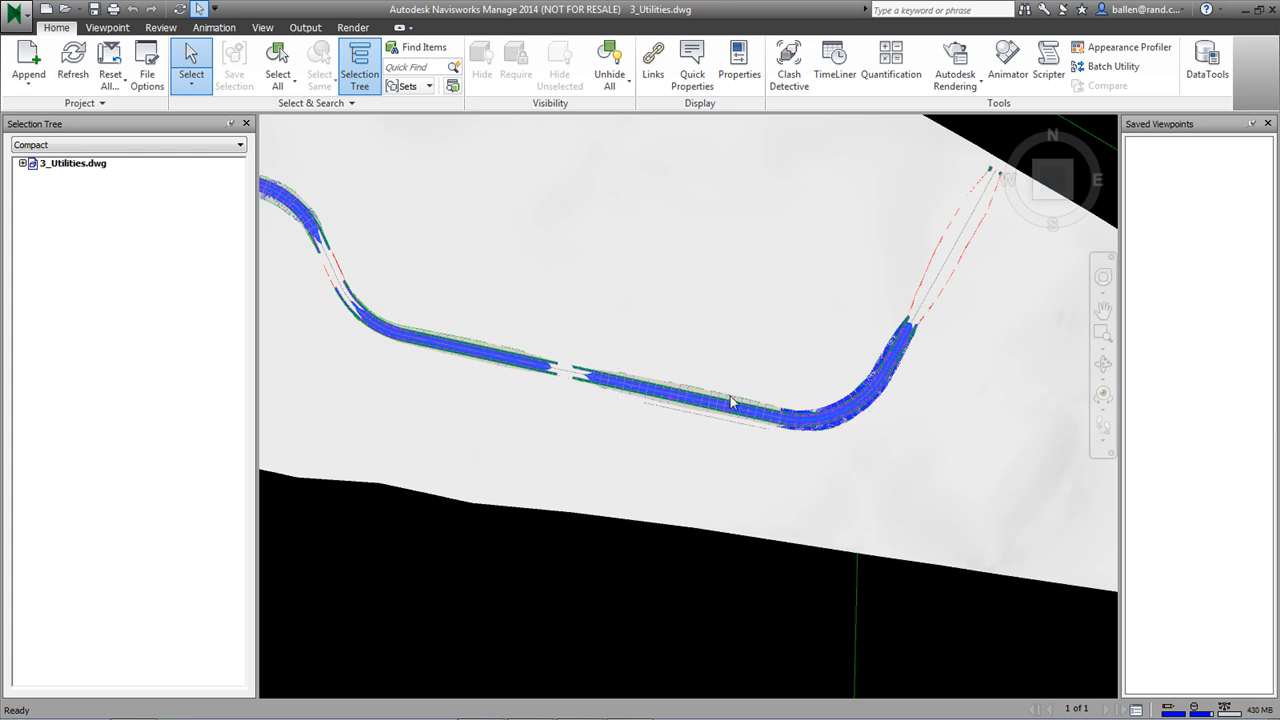
pyautogui.click(543, 371)
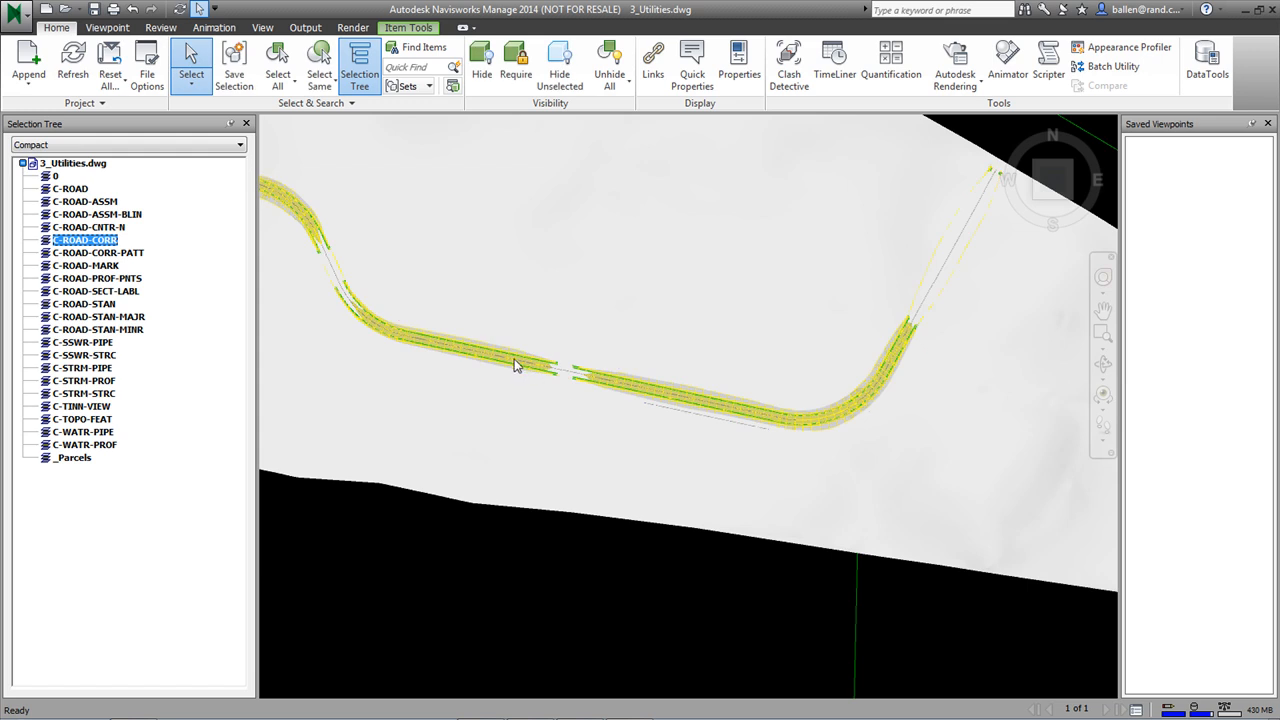
pyautogui.keyDown('shift'); pyautogui.moveTo(548, 370); pyautogui.dragTo(474, 262, button='middle'); pyautogui.keyUp('shift')
pyautogui.scroll(-5, 965, 541)
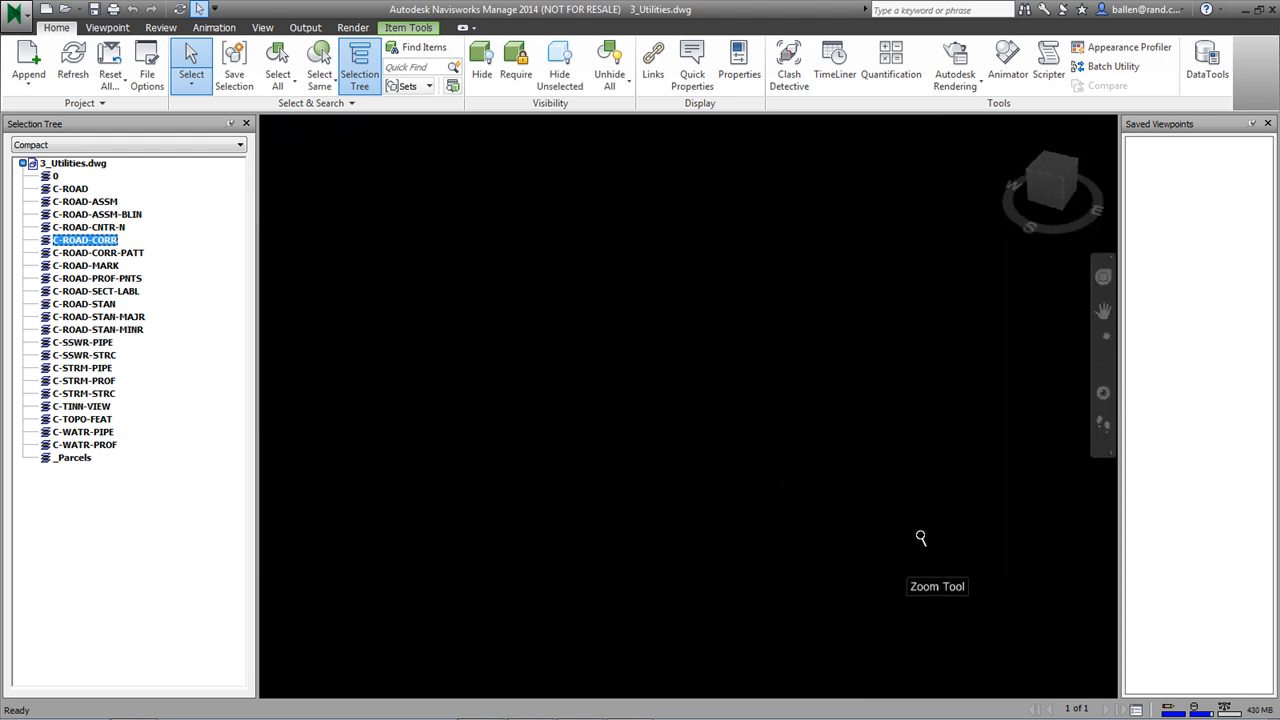
# Frame the whole site in an angled 3D view and save it as a viewpoint named home.
pyautogui.click(1004, 127)
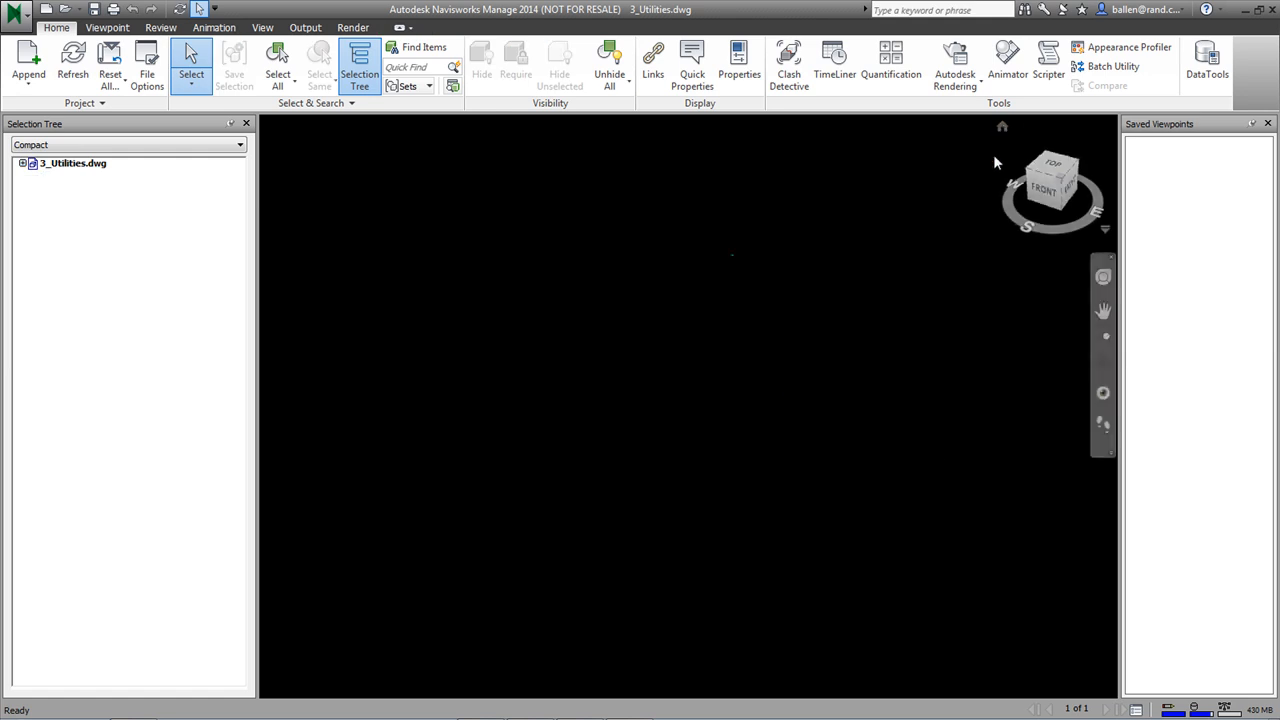
pyautogui.scroll(-3, 890, 535)
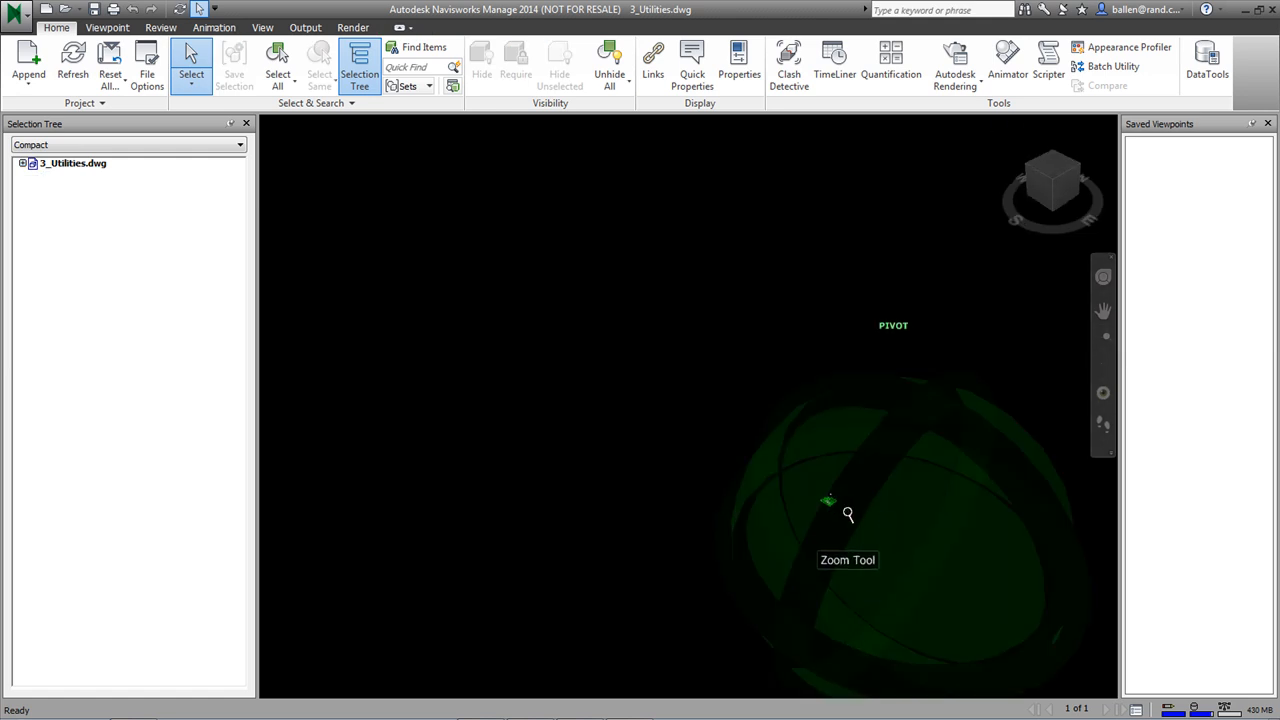
pyautogui.scroll(2, 855, 518)
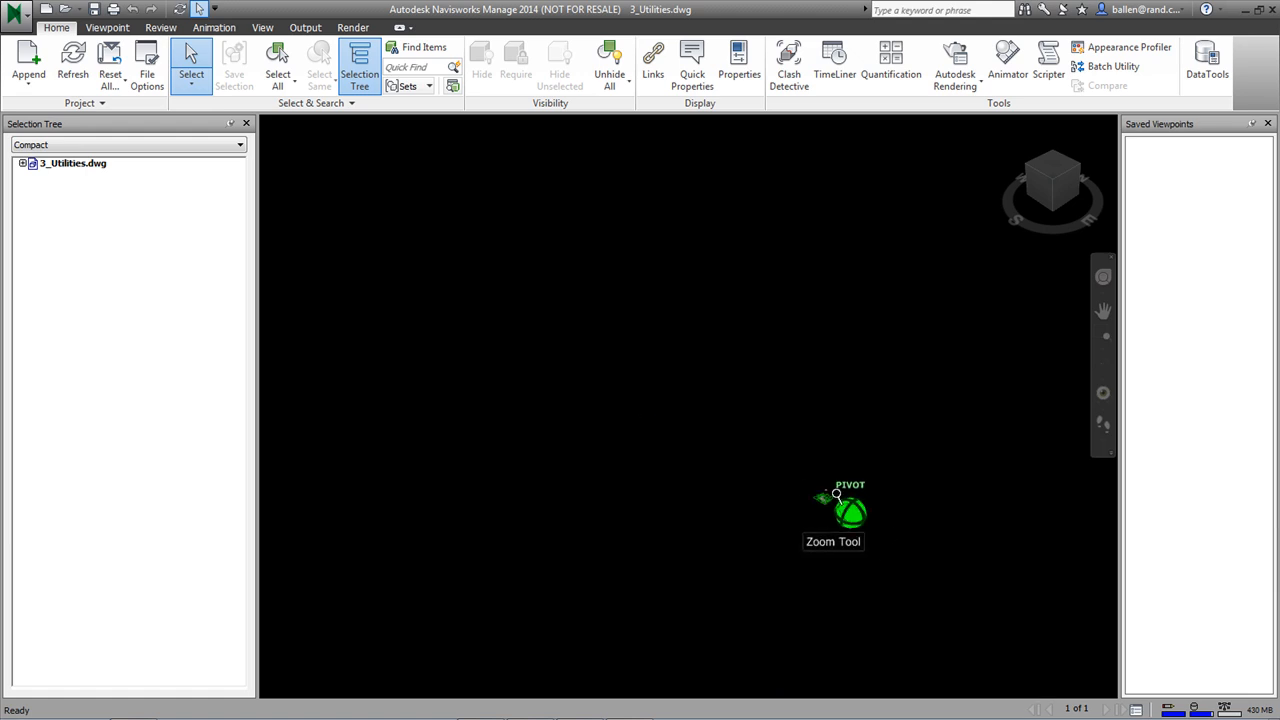
pyautogui.scroll(2, 810, 497)
pyautogui.click(818, 510)
pyautogui.scroll(5, 817, 500)
pyautogui.scroll(5, 818, 498)
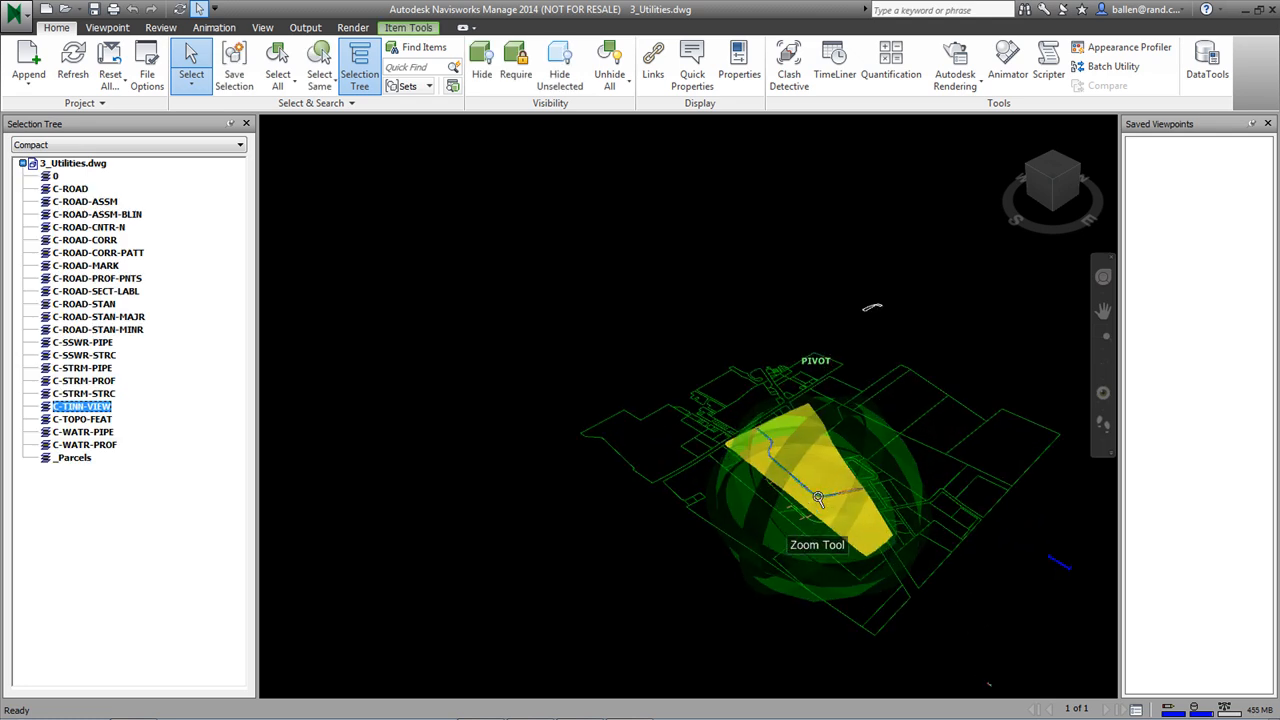
pyautogui.click(818, 197)
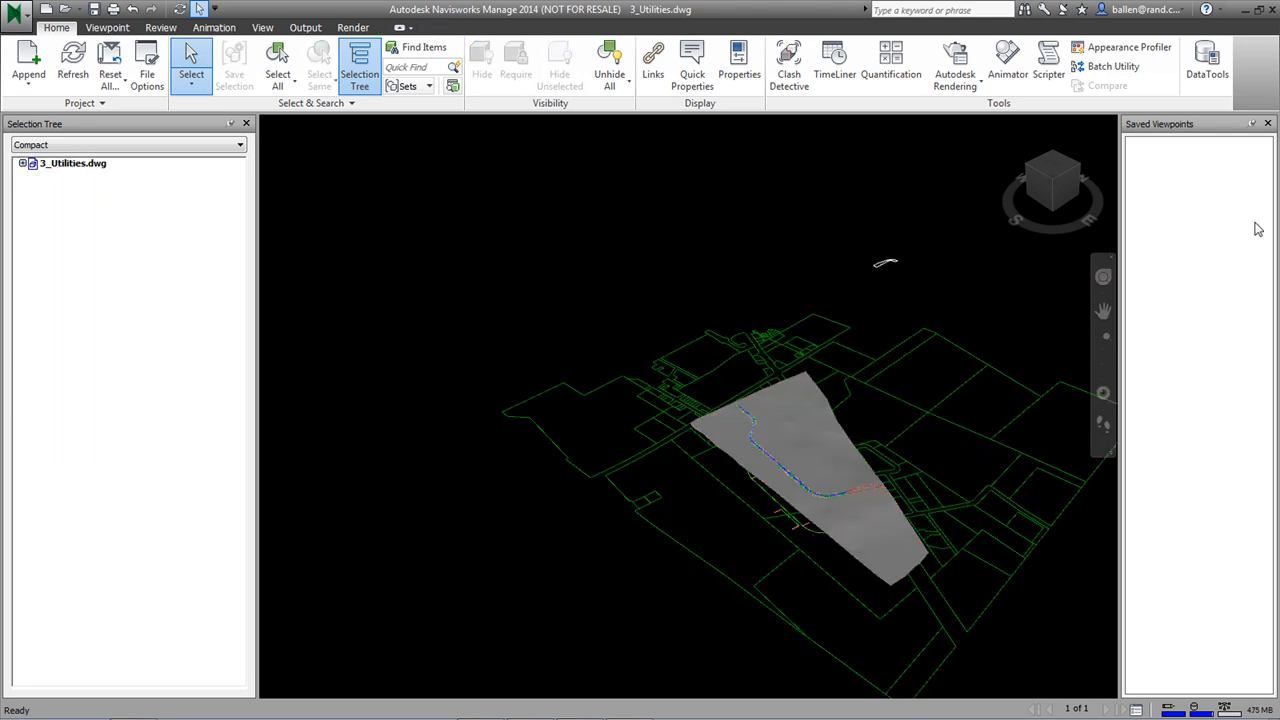
pyautogui.rightClick(1186, 192)
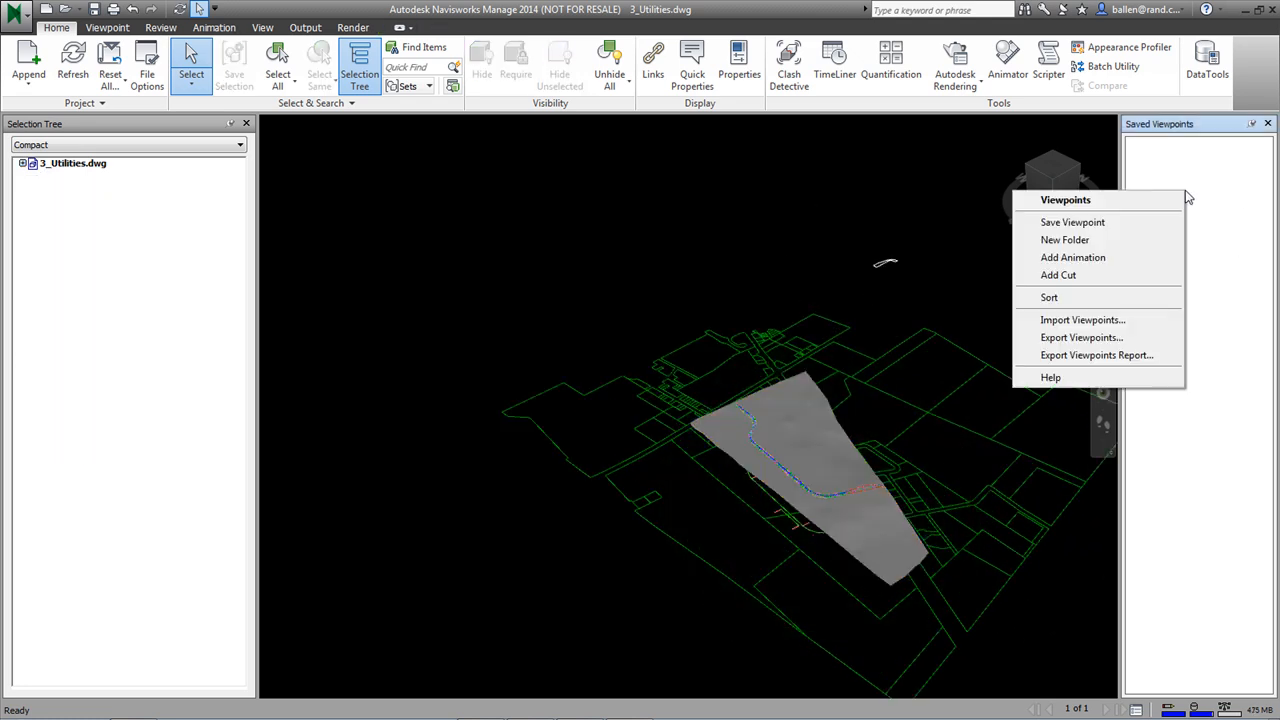
pyautogui.click(1077, 223)
pyautogui.write('home')
pyautogui.press('Return')
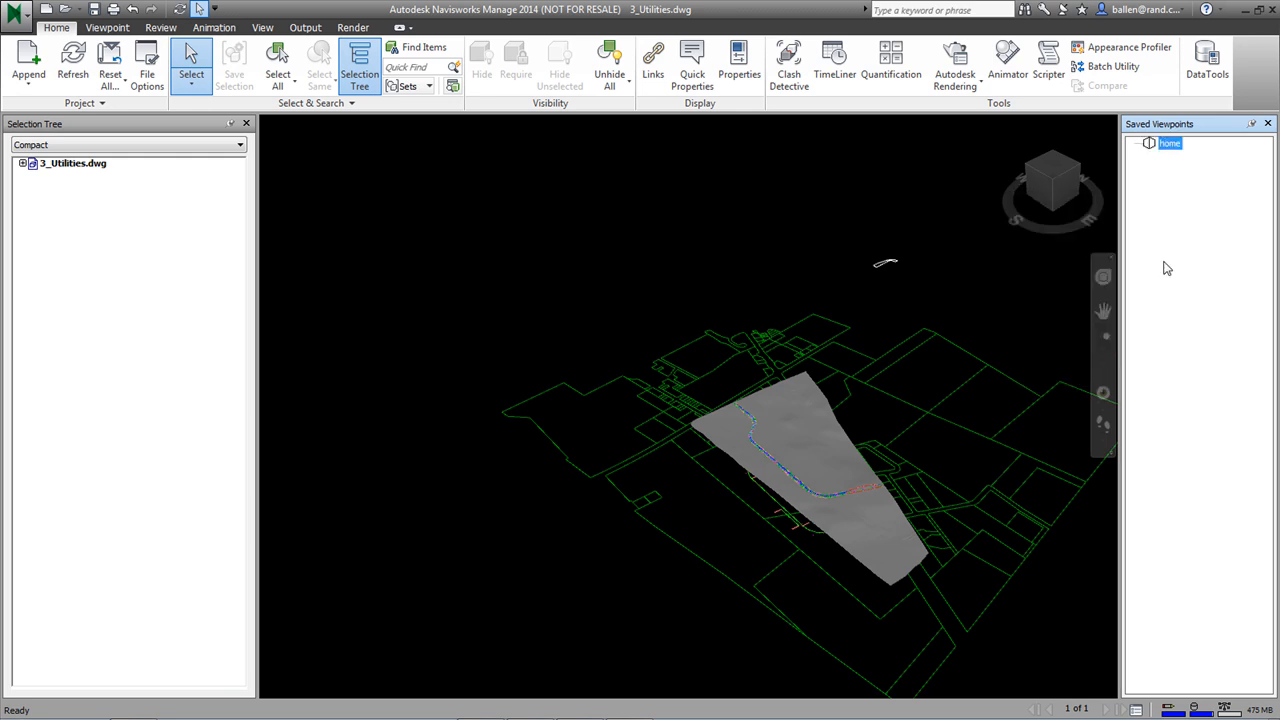
# Select the C-TINN-VIEW terrain surface around the road corridor and hide it.
pyautogui.scroll(5, 783, 505)
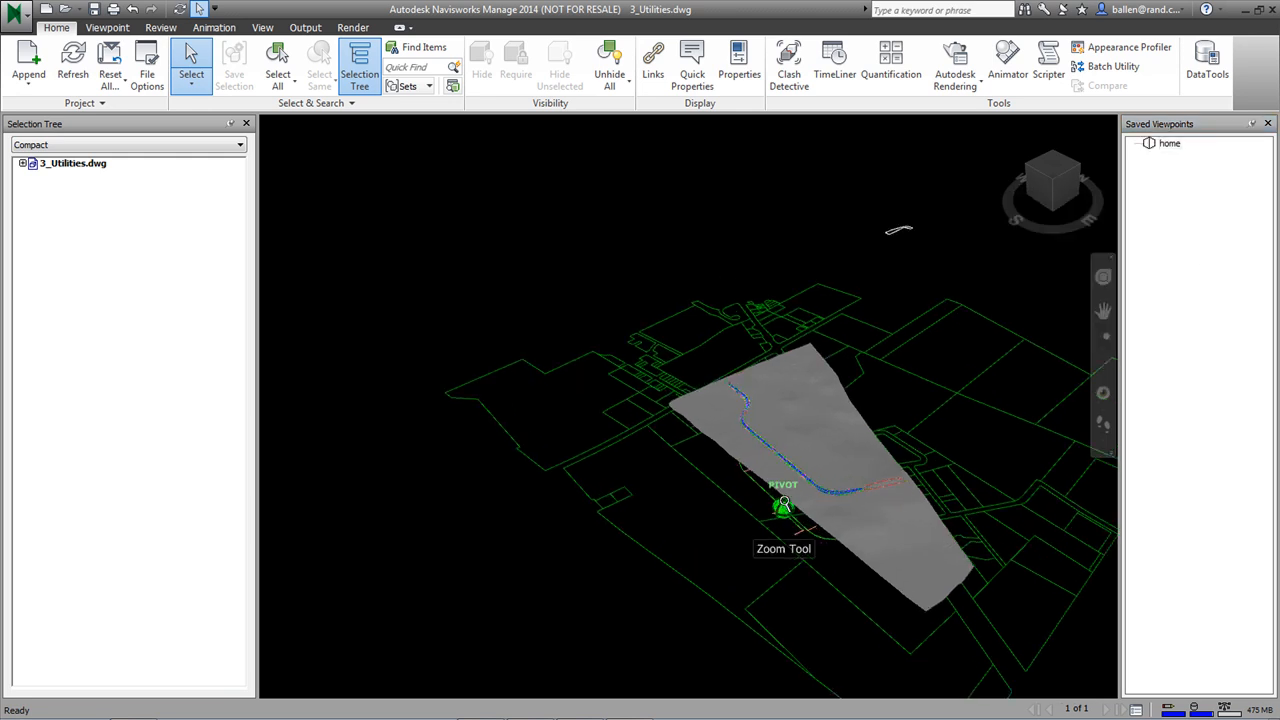
pyautogui.scroll(3, 808, 437)
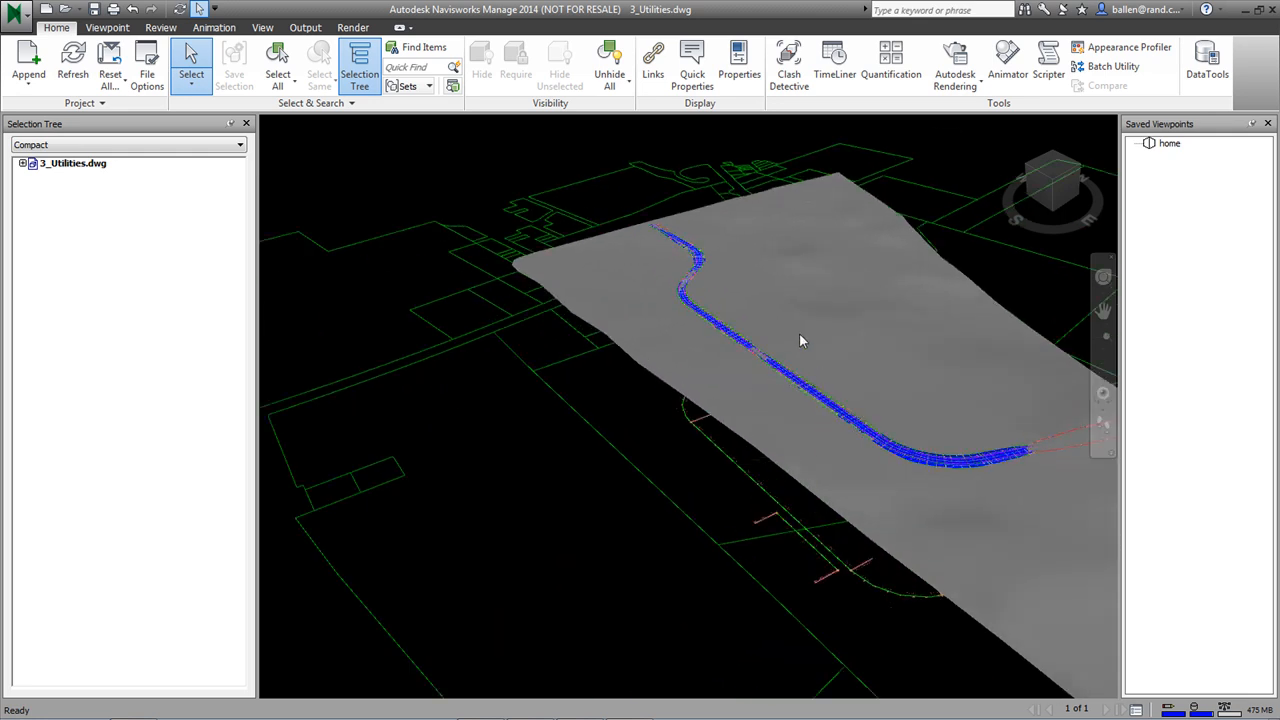
pyautogui.scroll(5, 783, 305)
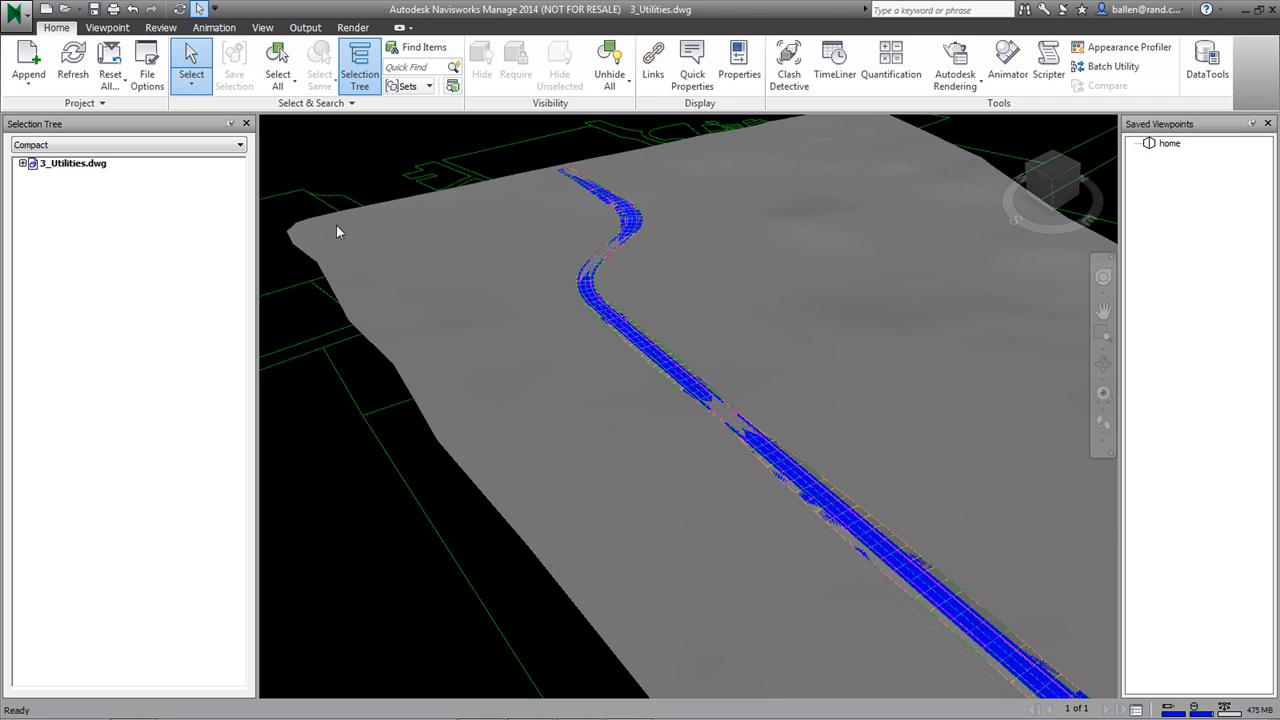
pyautogui.click(587, 419)
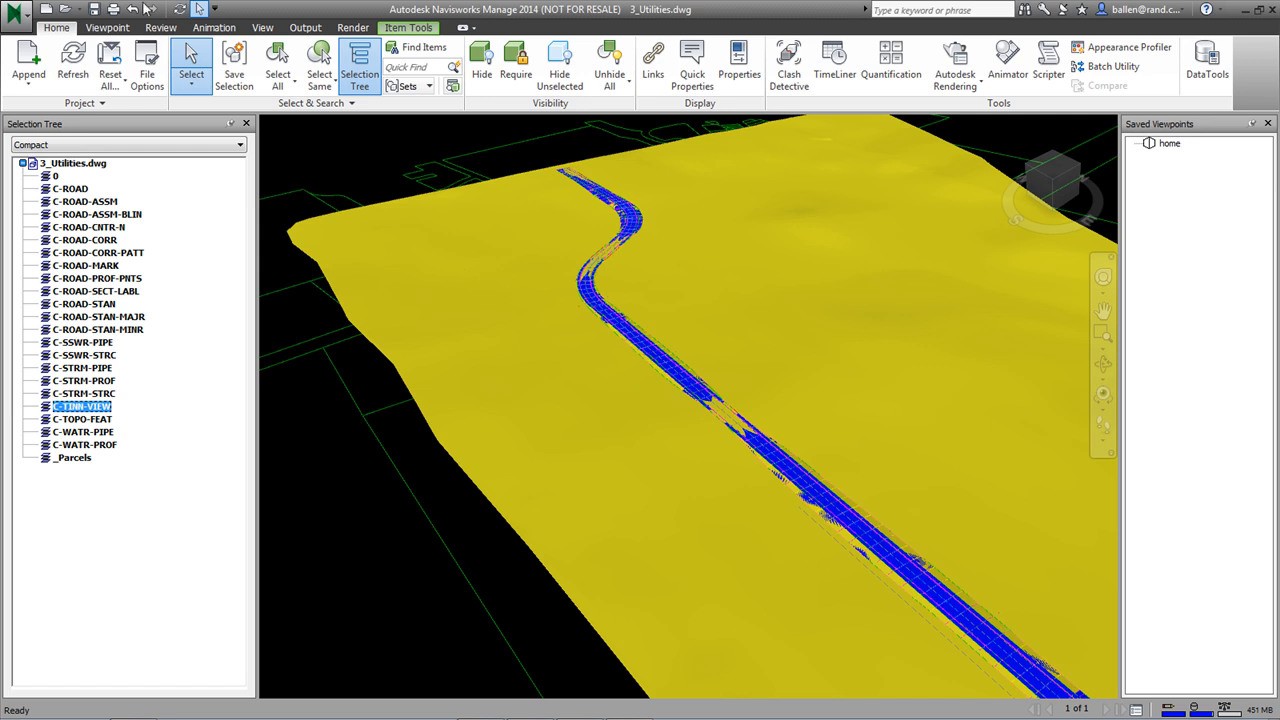
pyautogui.click(353, 28)
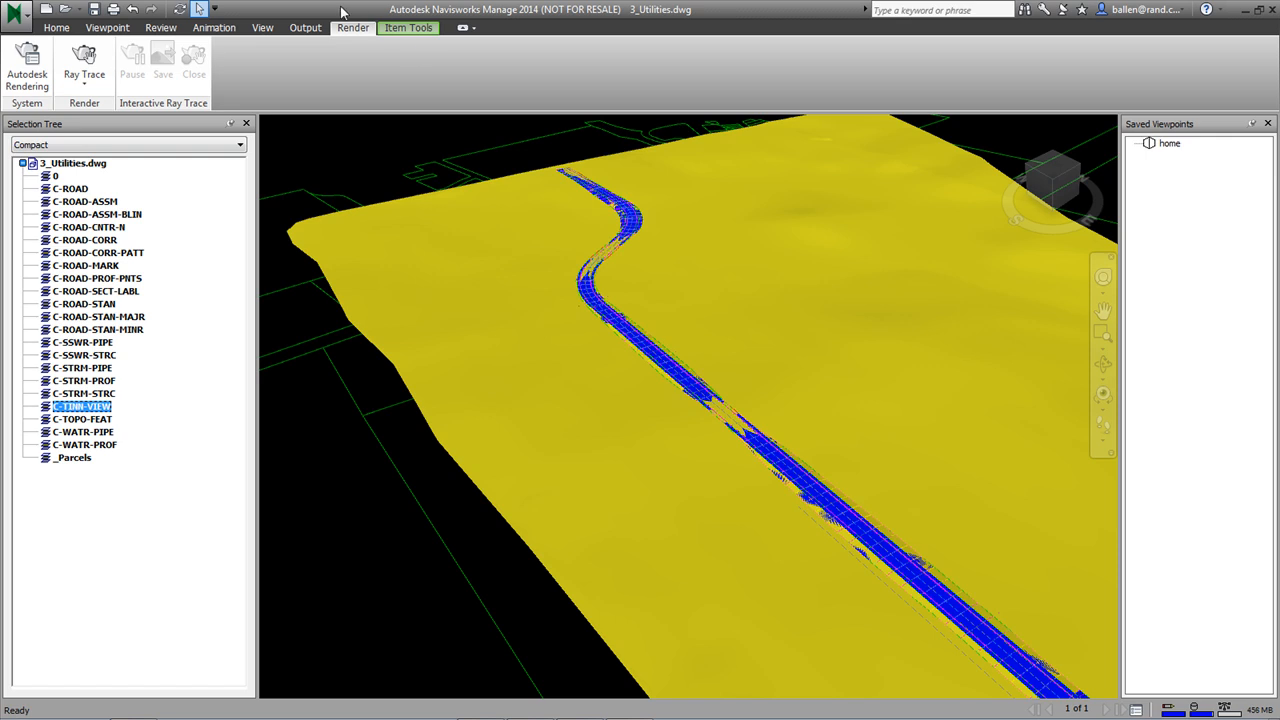
pyautogui.click(56, 28)
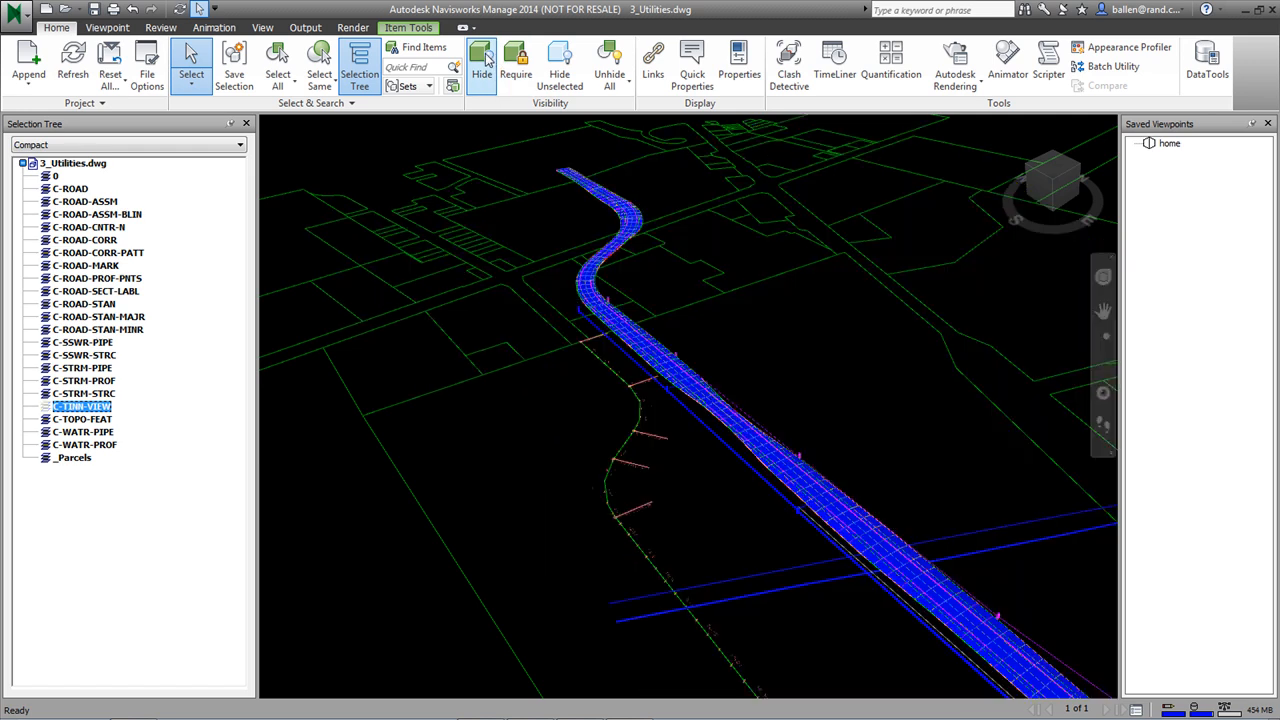
pyautogui.click(482, 62)
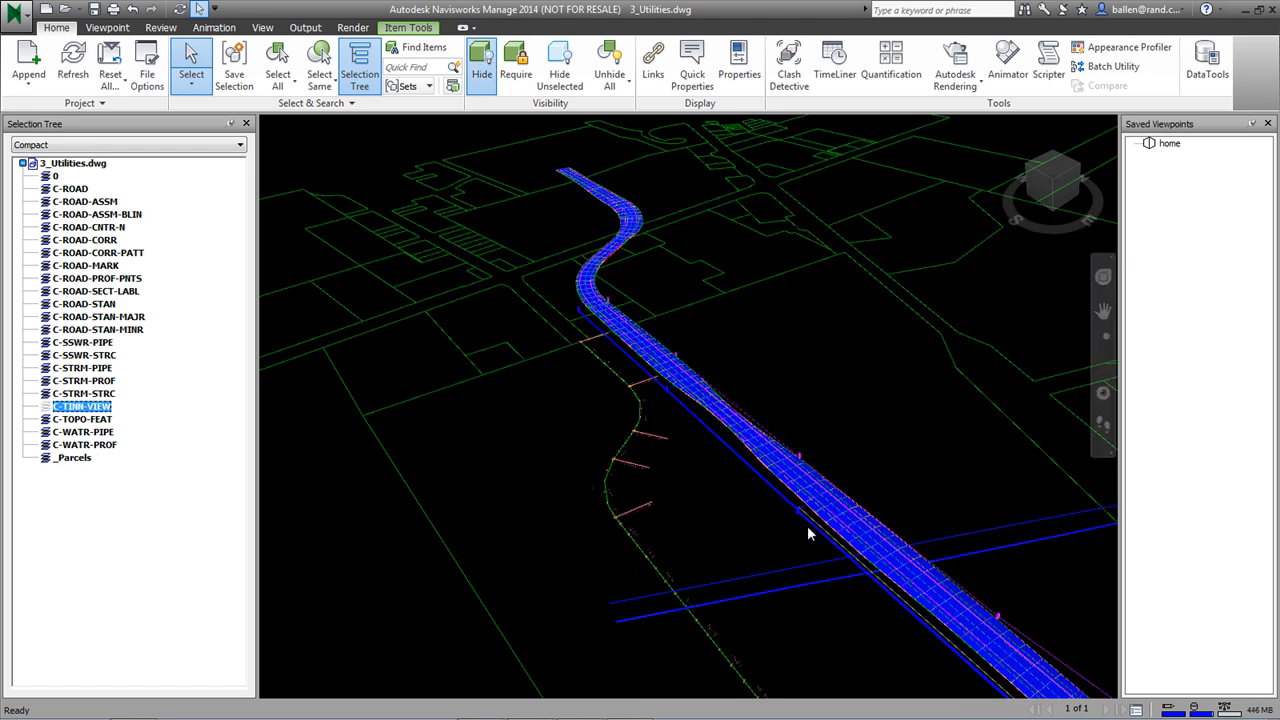
# Unhide the C-TINN-VIEW terrain surface and override its transparency to nearly halfway between opaque and transparent.
pyautogui.hotkey('ctrl', 'h')
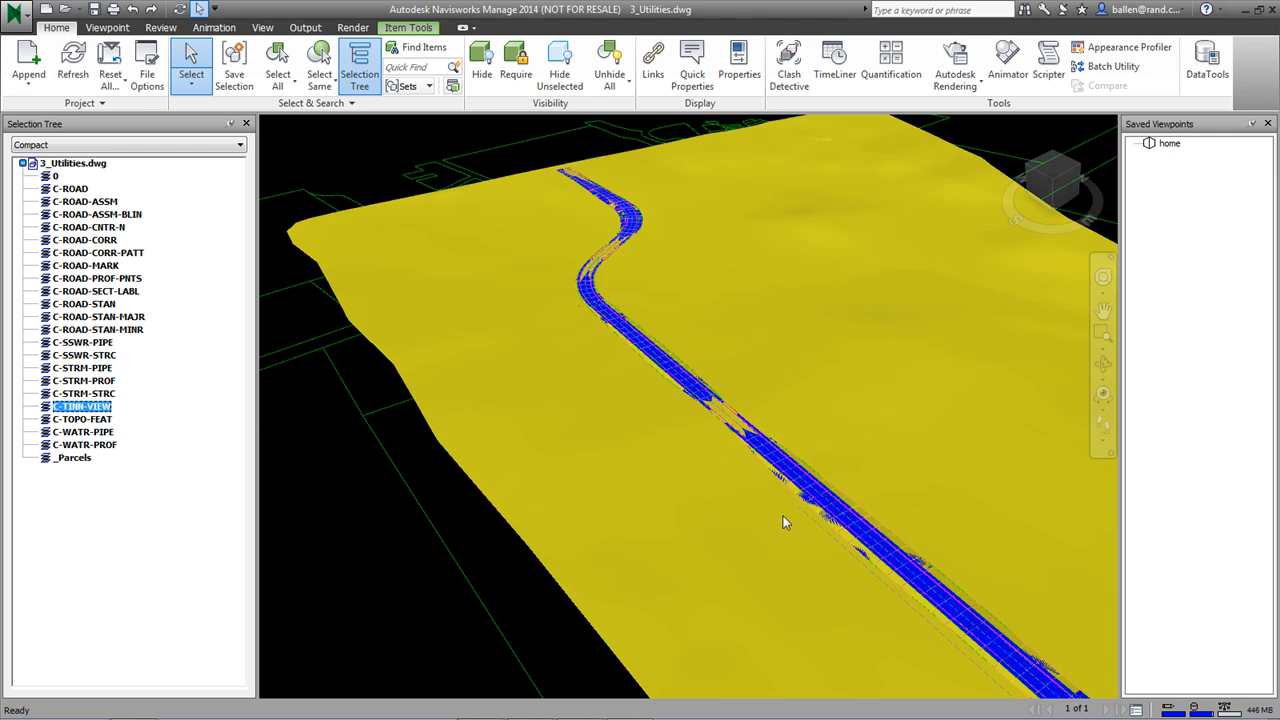
pyautogui.rightClick(683, 450)
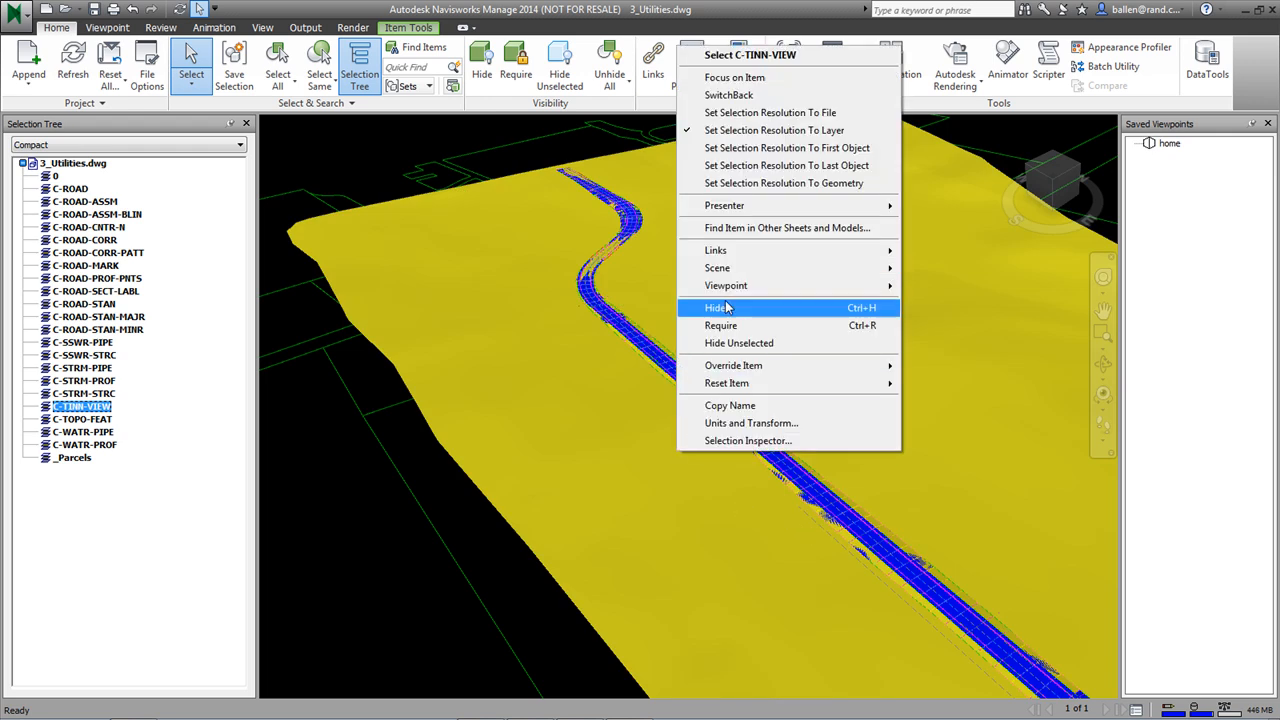
pyautogui.moveTo(736, 366)
pyautogui.click(955, 383)
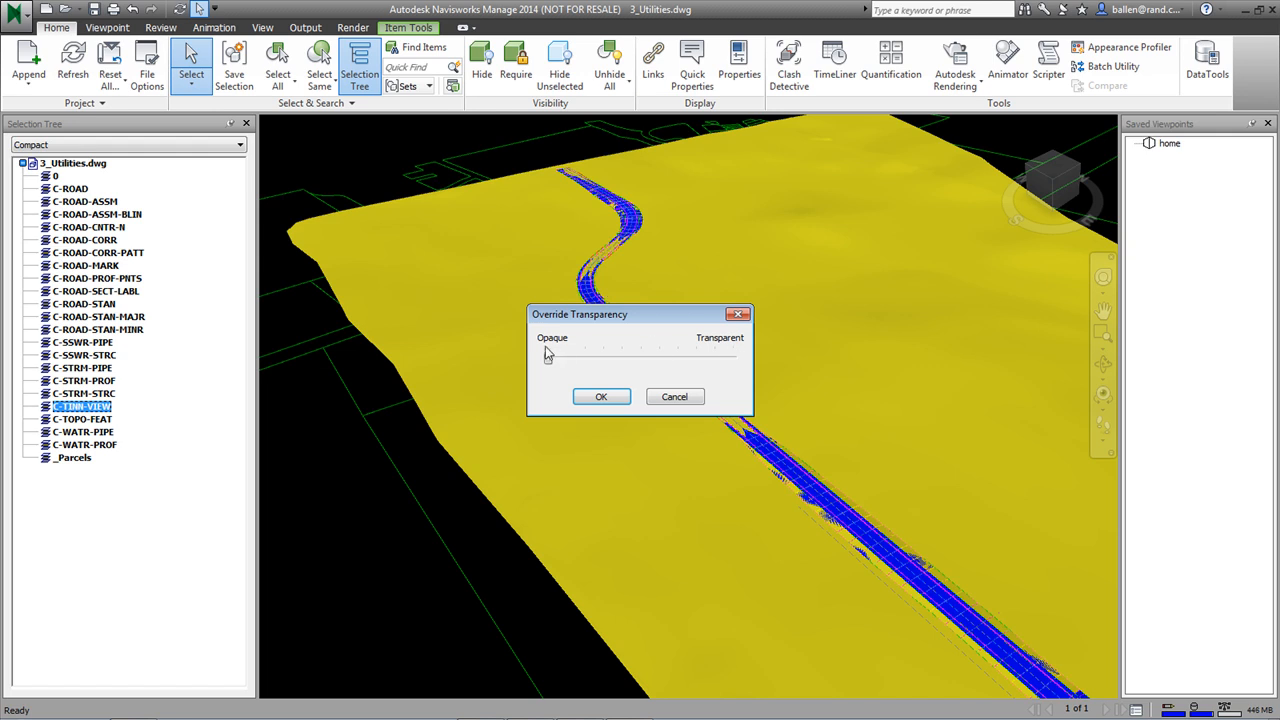
pyautogui.moveTo(549, 357); pyautogui.dragTo(634, 358)
pyautogui.click(596, 398)
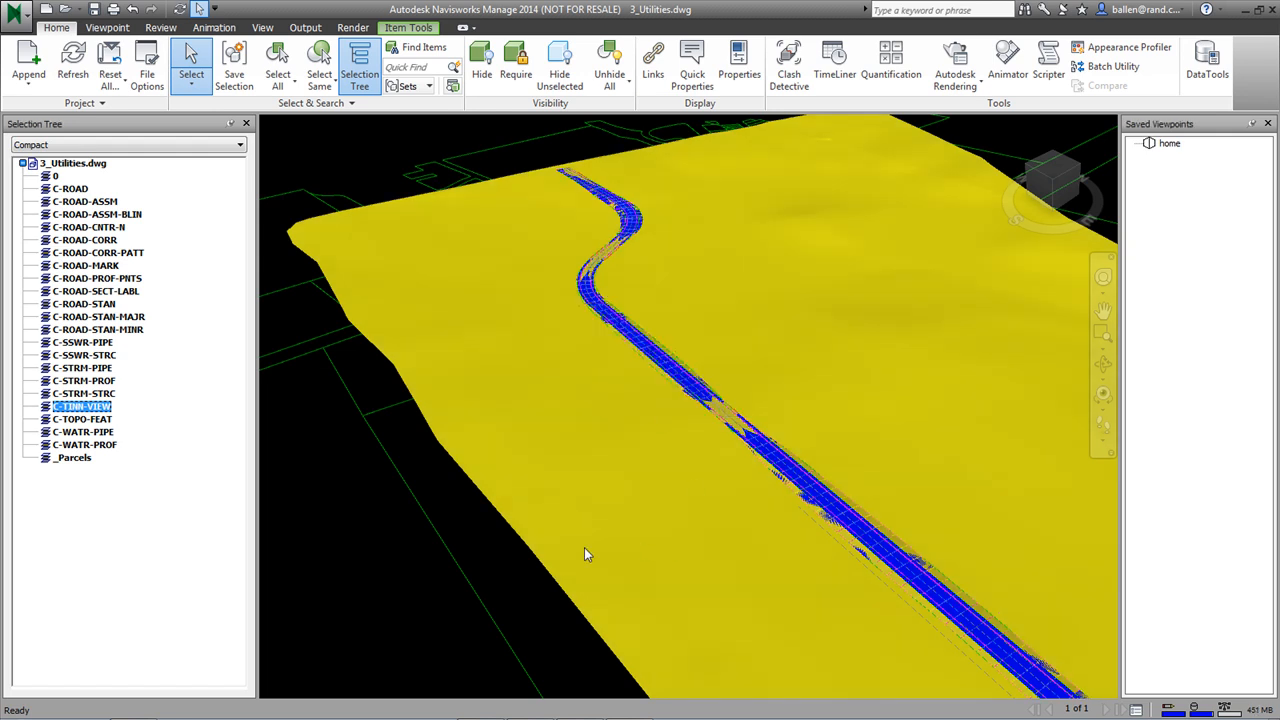
pyautogui.click(492, 548)
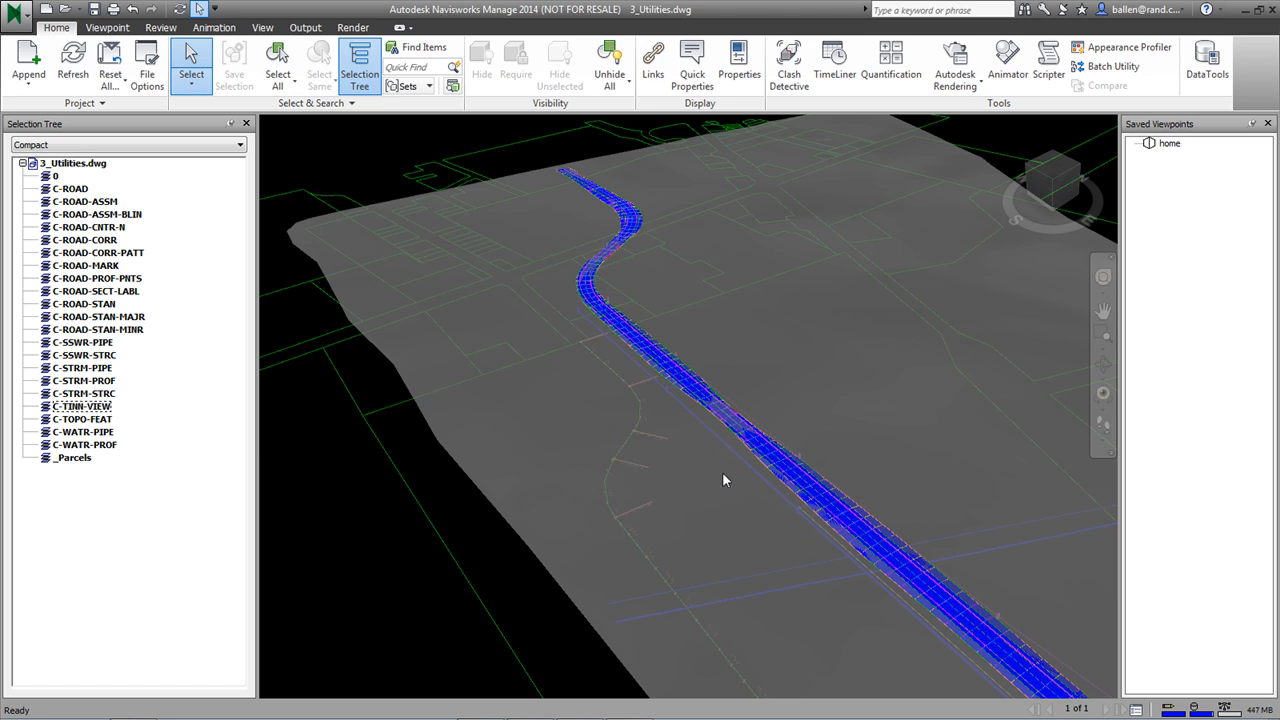
# Raise the C-TINN-VIEW surface's transparency override to slightly past the midpoint so the buried pipes show more clearly.
pyautogui.moveTo(797, 483)
pyautogui.keyDown('shift'); pyautogui.mouseDown(button='middle')
pyautogui.moveTo(763, 458)
pyautogui.moveTo(790, 489)
pyautogui.mouseUp(button='middle'); pyautogui.keyUp('shift')
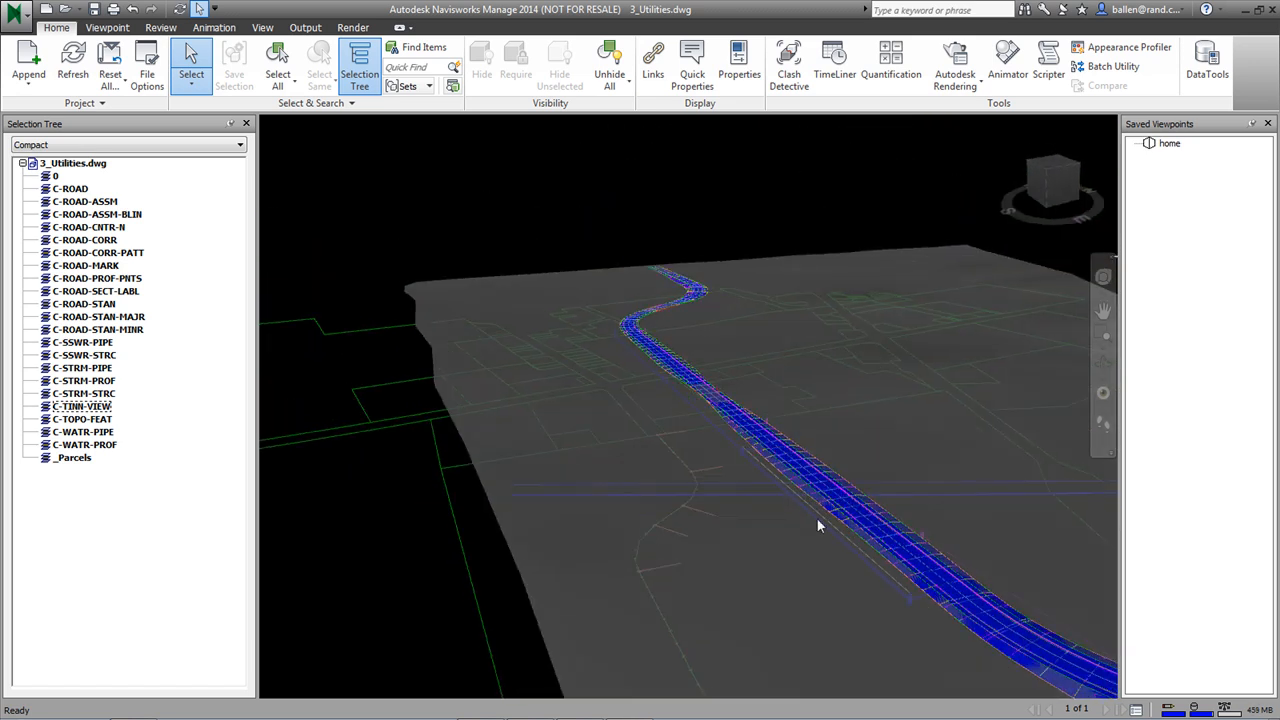
pyautogui.scroll(5, 805, 500)
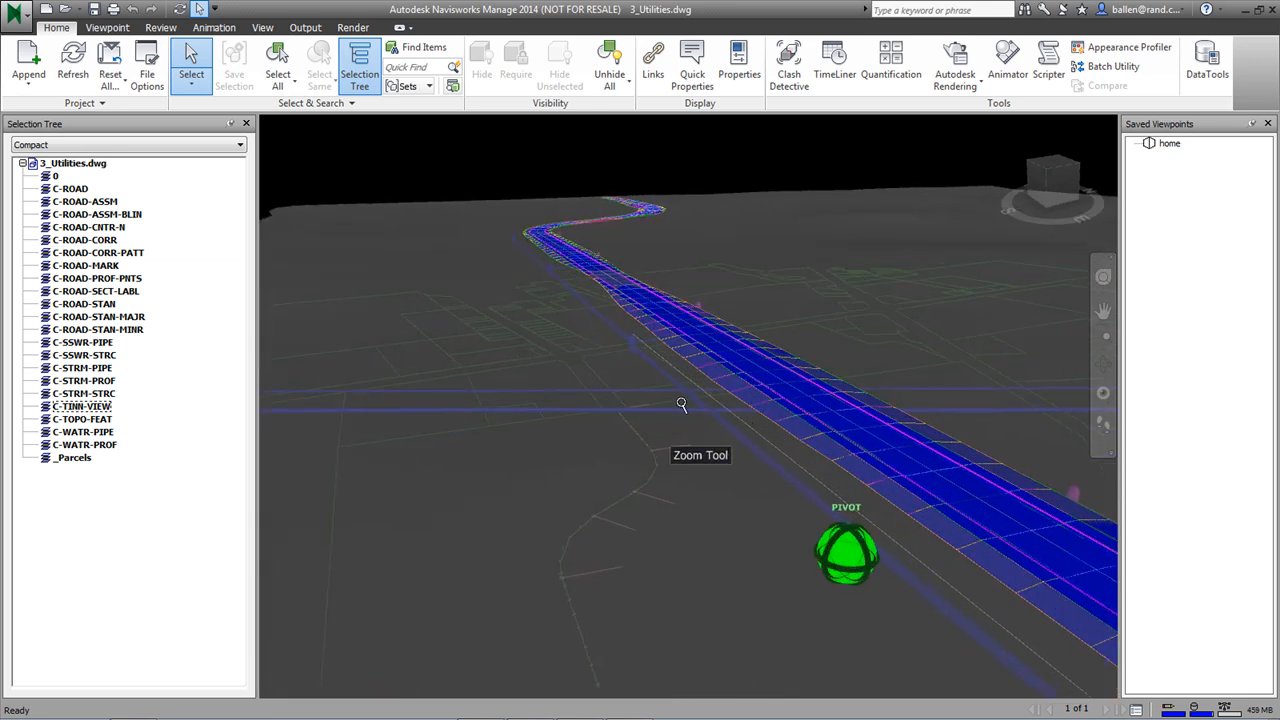
pyautogui.rightClick(704, 402)
pyautogui.press('Escape')
pyautogui.press('Escape')
pyautogui.moveTo(689, 386); pyautogui.dragTo(704, 518, button='middle')
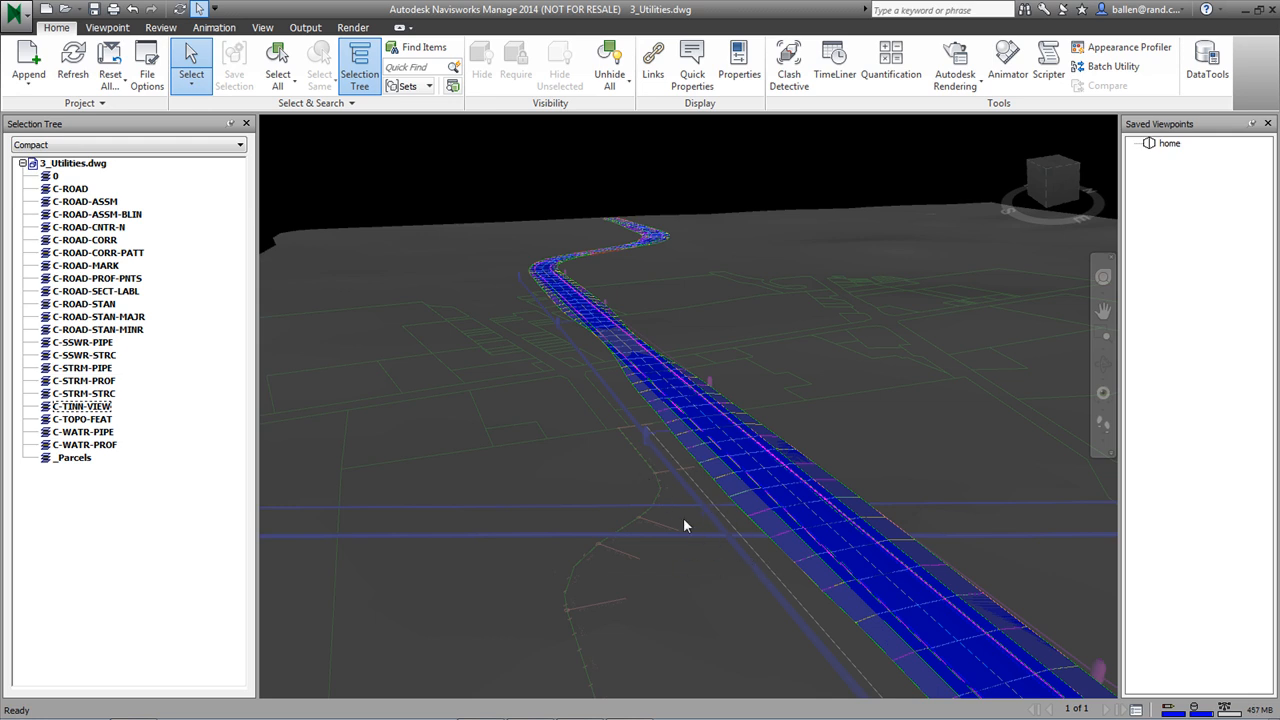
pyautogui.click(598, 477)
pyautogui.rightClick(598, 477)
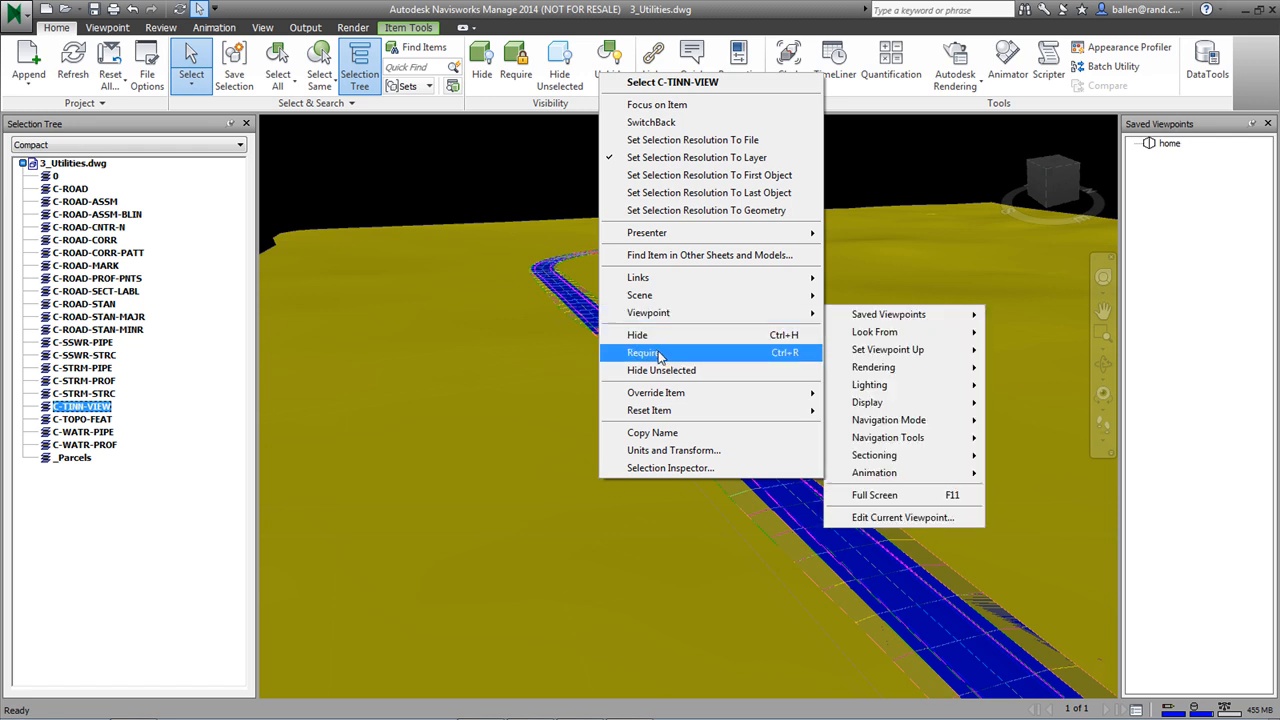
pyautogui.moveTo(684, 393)
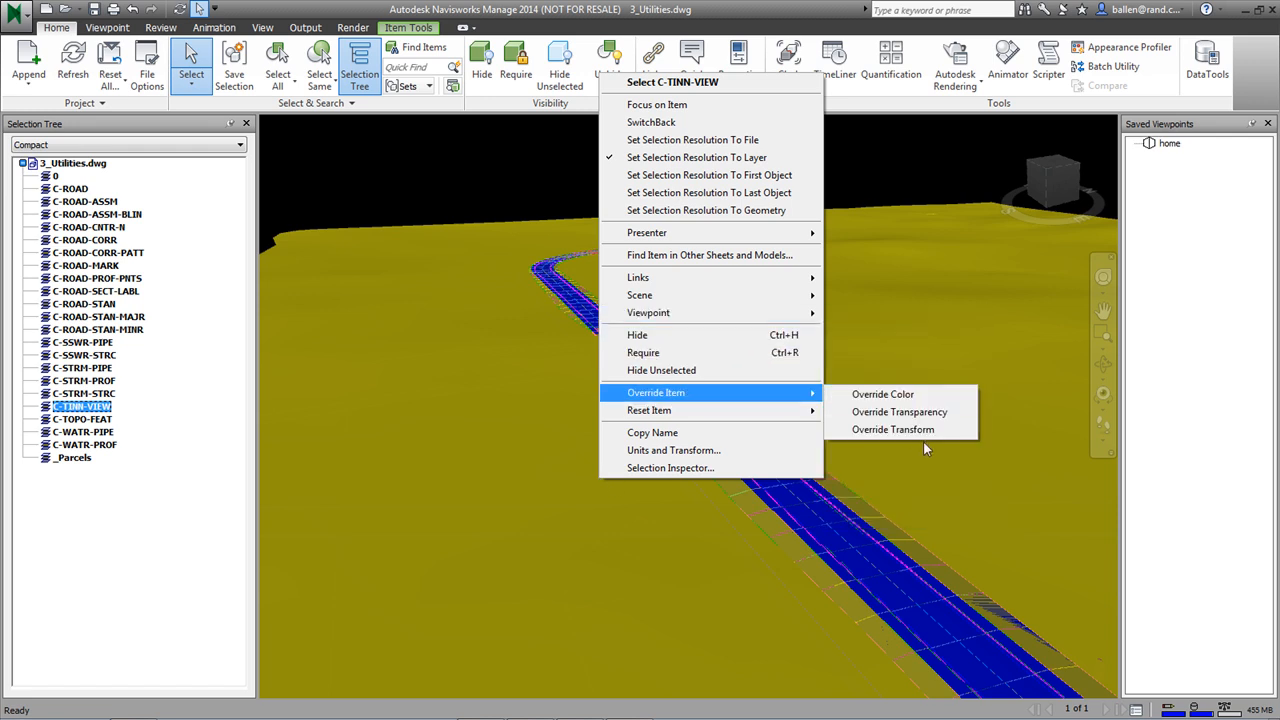
pyautogui.click(886, 412)
pyautogui.moveTo(632, 357); pyautogui.dragTo(662, 357)
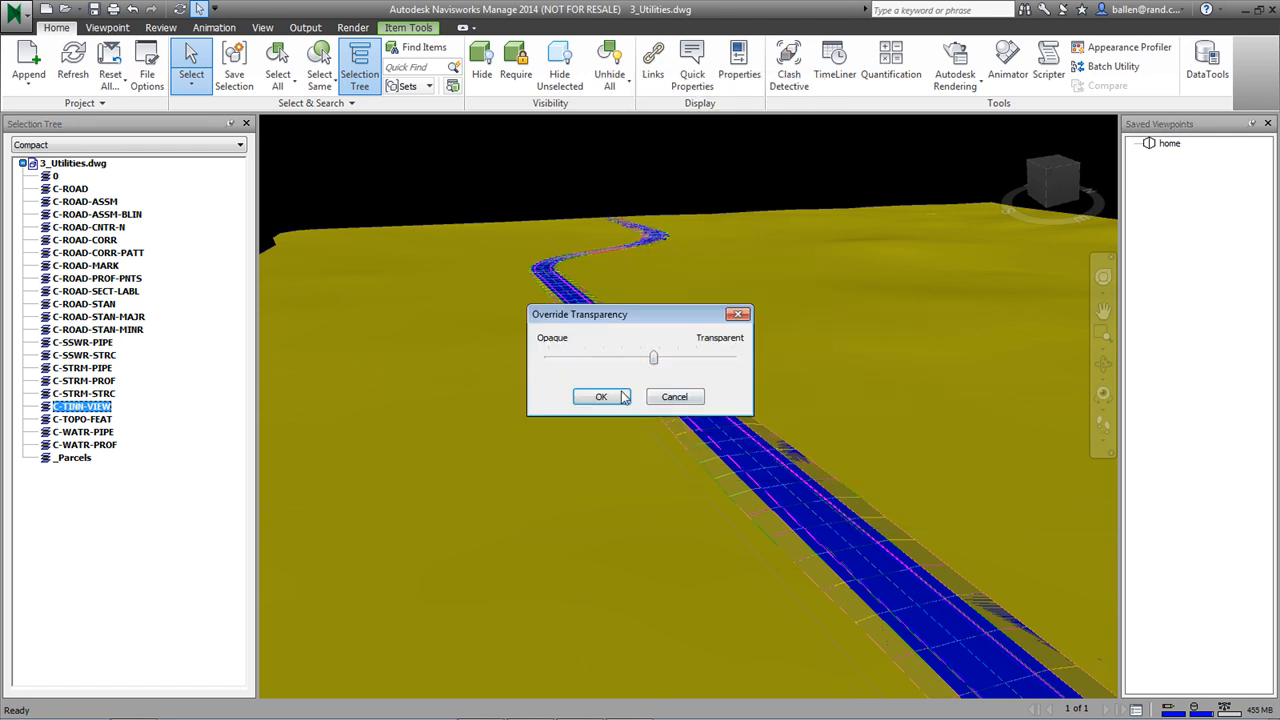
pyautogui.click(601, 396)
pyautogui.click(550, 182)
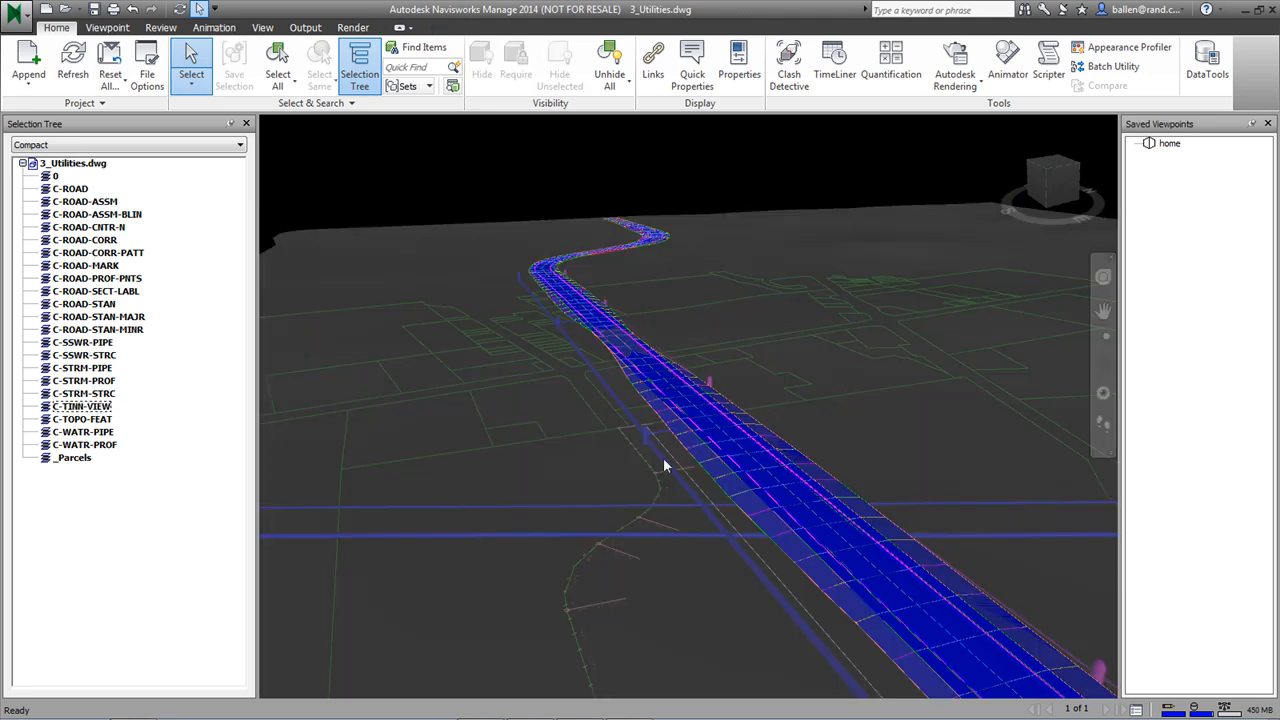
# Zoom in on the pipe crossing beside the road, close the selection tree, and add a Clash Detective test named Storm.
pyautogui.scroll(-4, 740, 553)
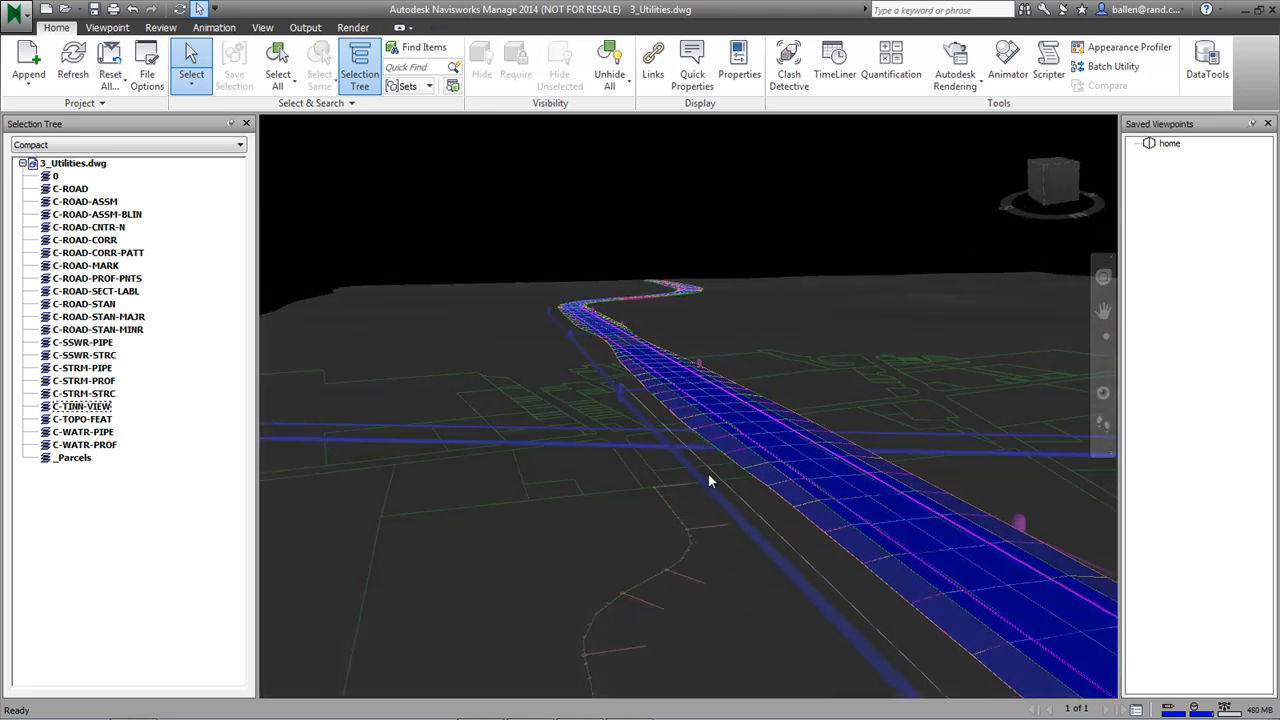
pyautogui.scroll(4, 686, 421)
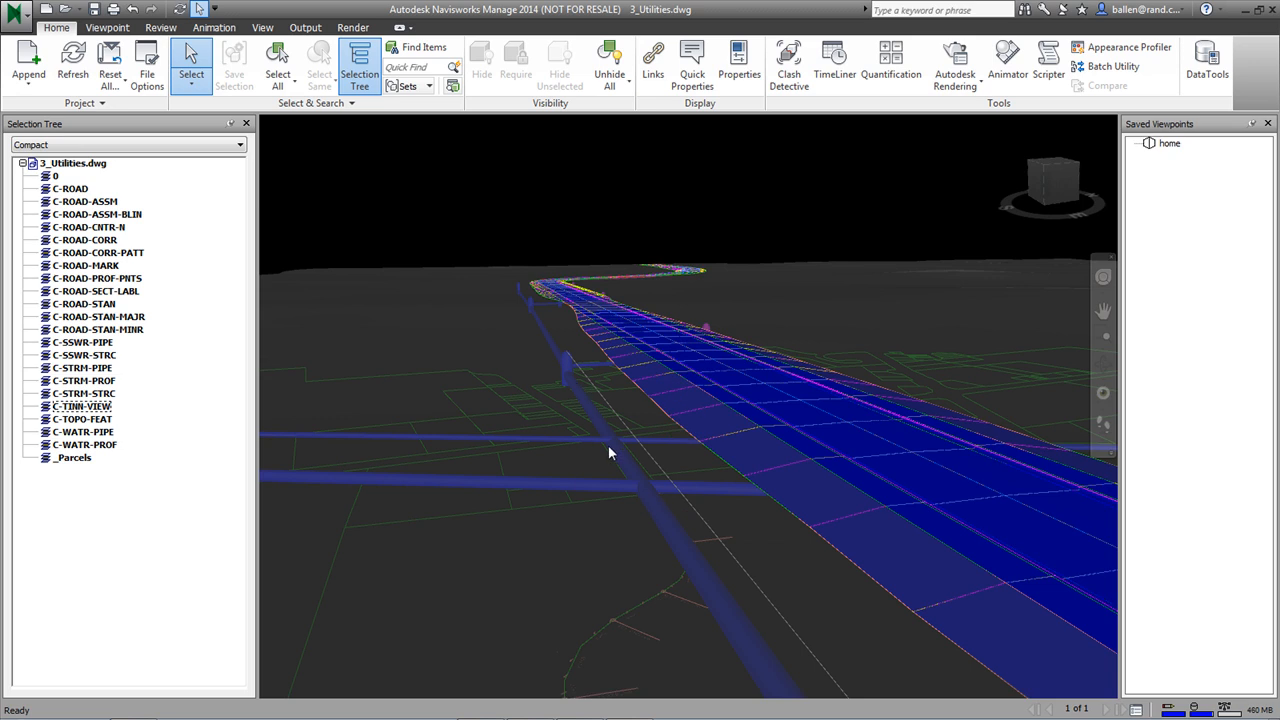
pyautogui.scroll(1, 622, 458)
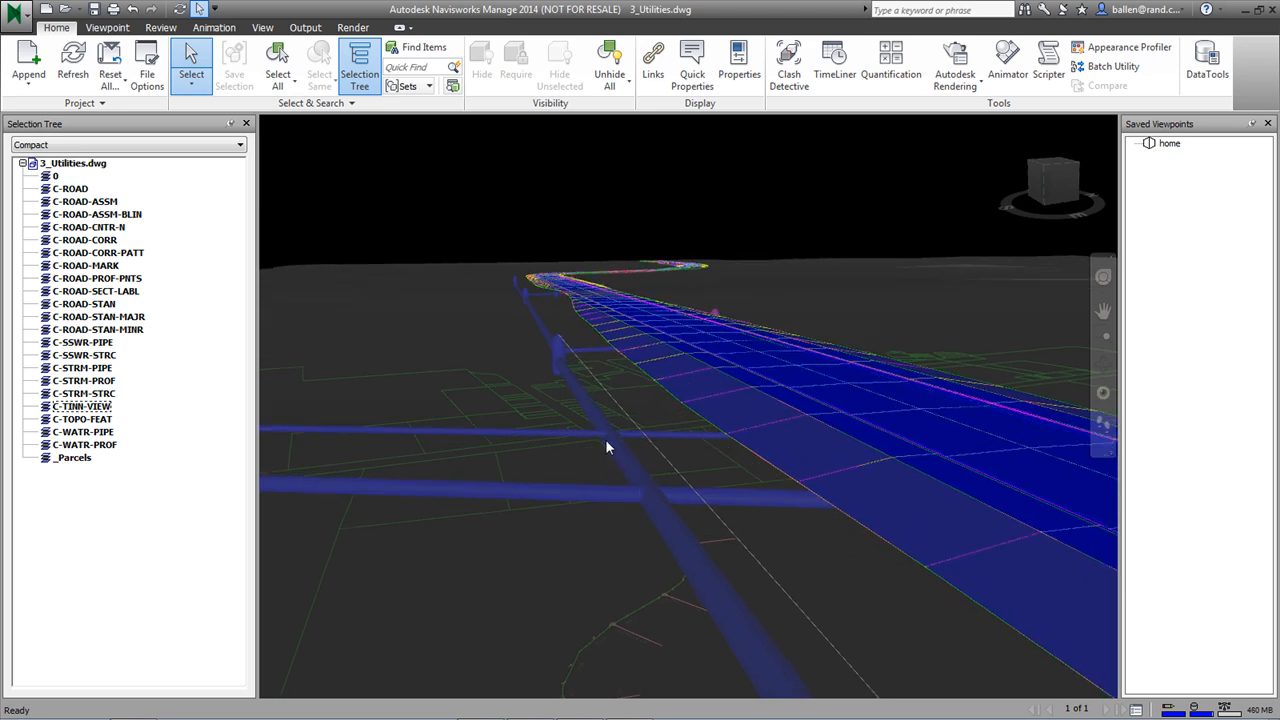
pyautogui.scroll(1, 611, 442)
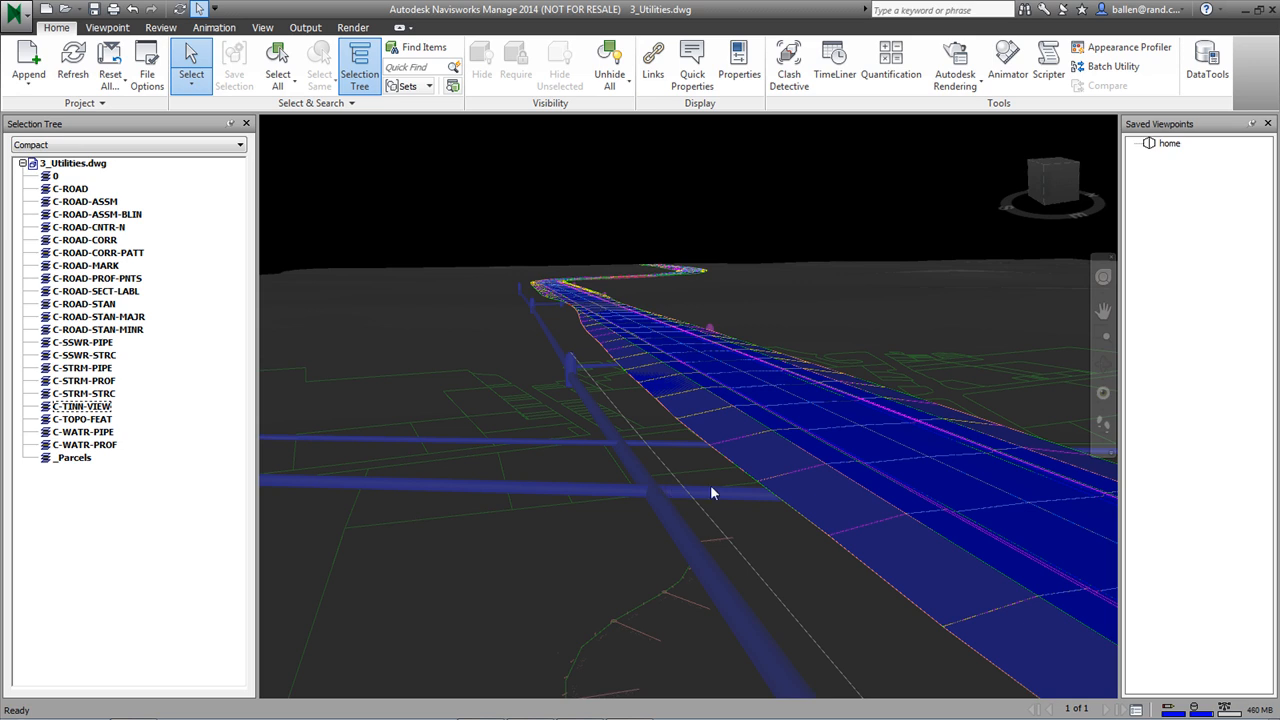
pyautogui.click(246, 123)
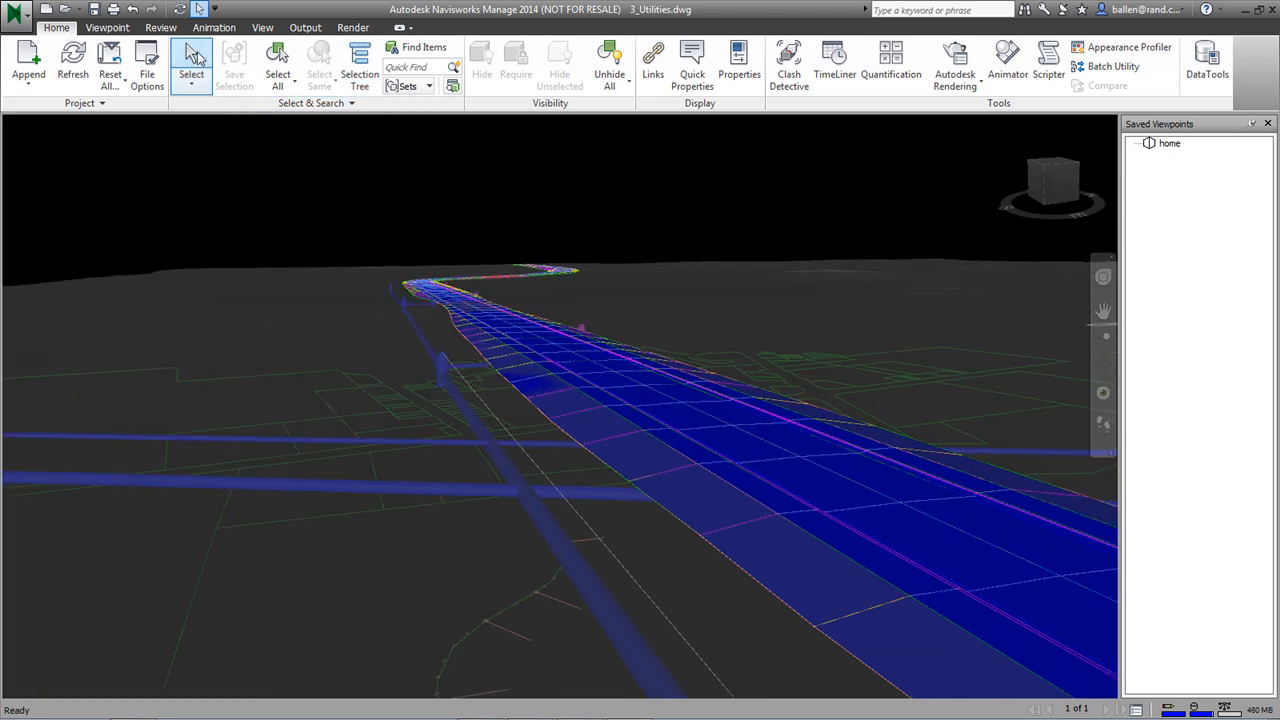
pyautogui.click(789, 70)
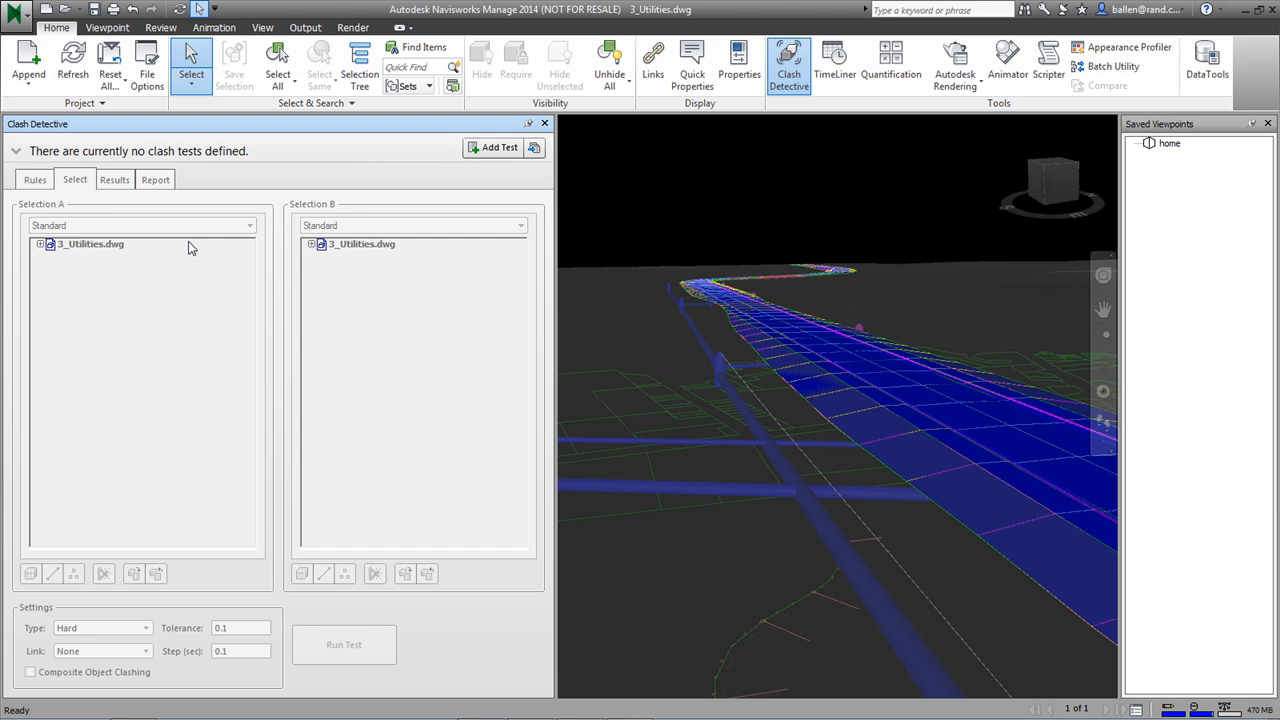
pyautogui.click(497, 148)
pyautogui.write('Storm')
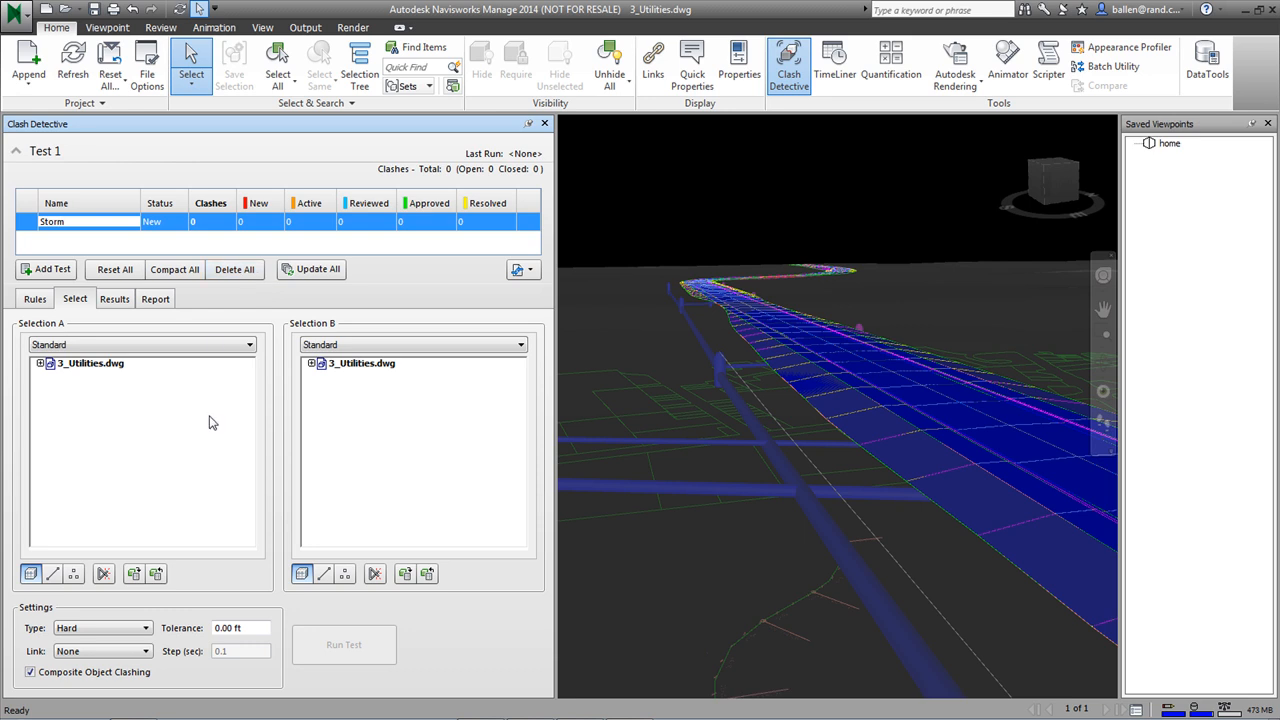
# Set the Storm test to compare the C-STRM-PIPE layer as Selection A with the C-WATR-PIPE layer as Selection B.
pyautogui.click(78, 366)
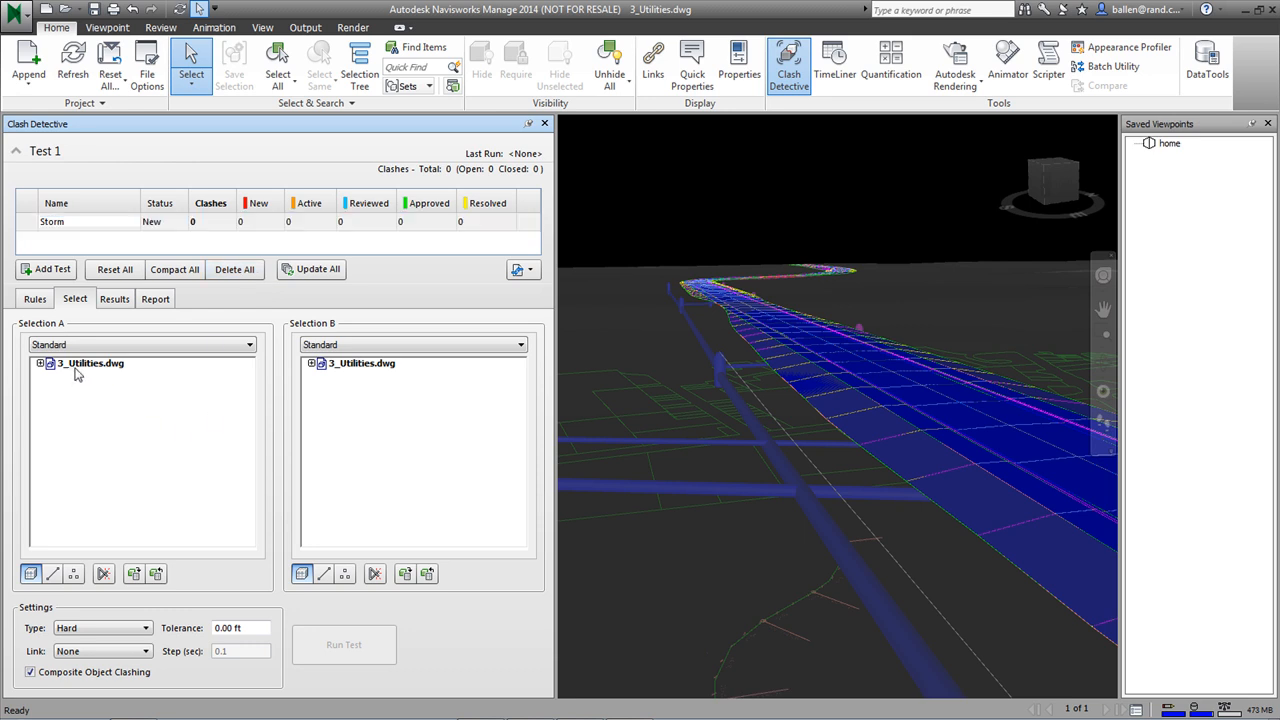
pyautogui.click(40, 363)
pyautogui.click(110, 529)
pyautogui.scroll(-3, 150, 531)
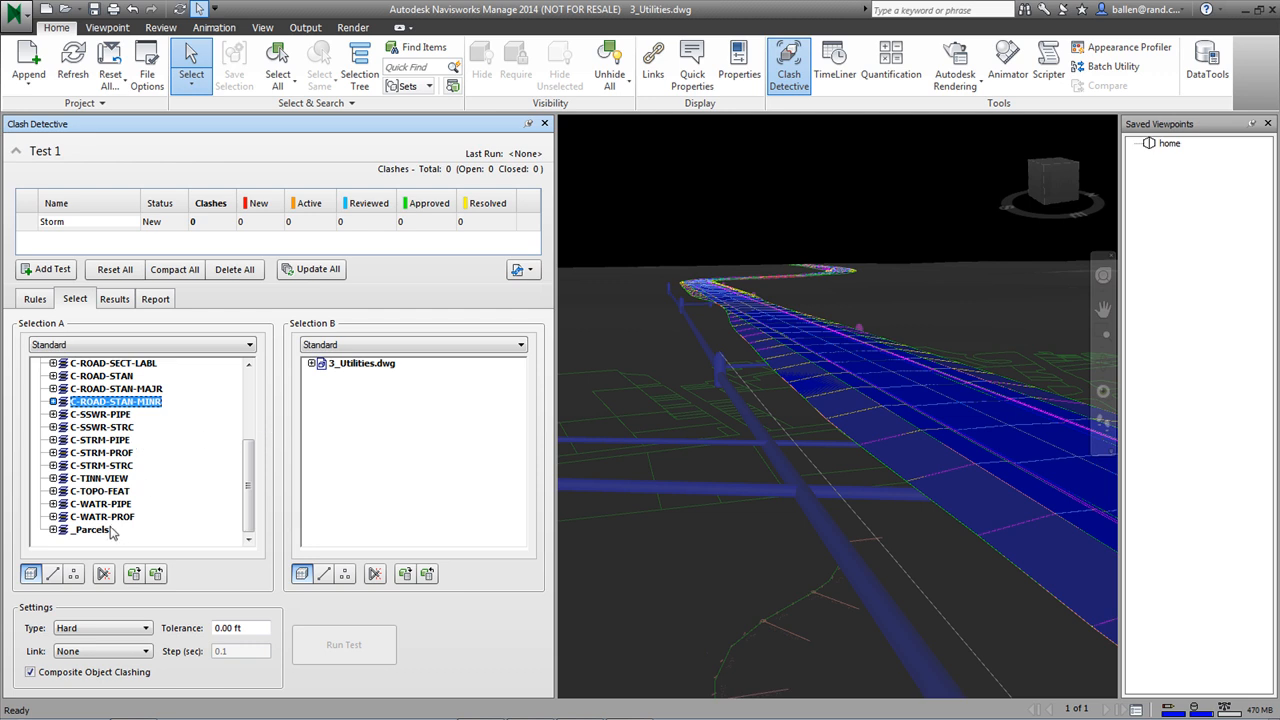
pyautogui.click(92, 440)
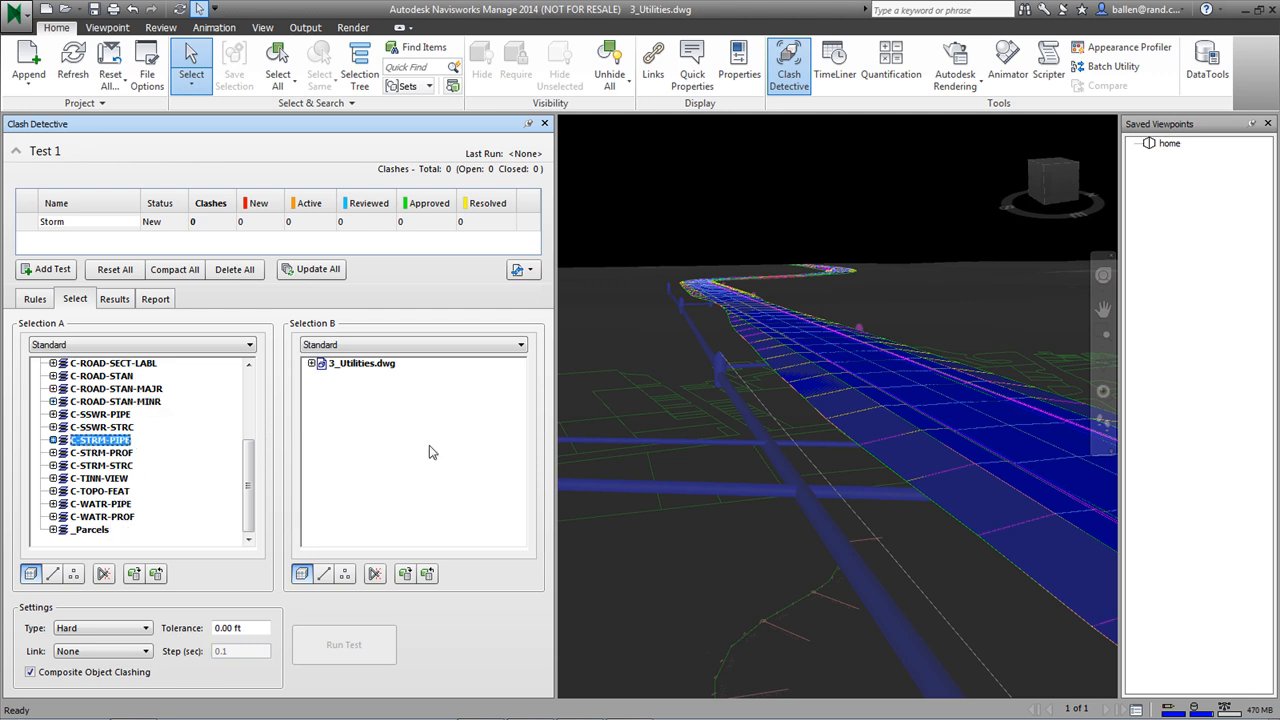
pyautogui.click(311, 364)
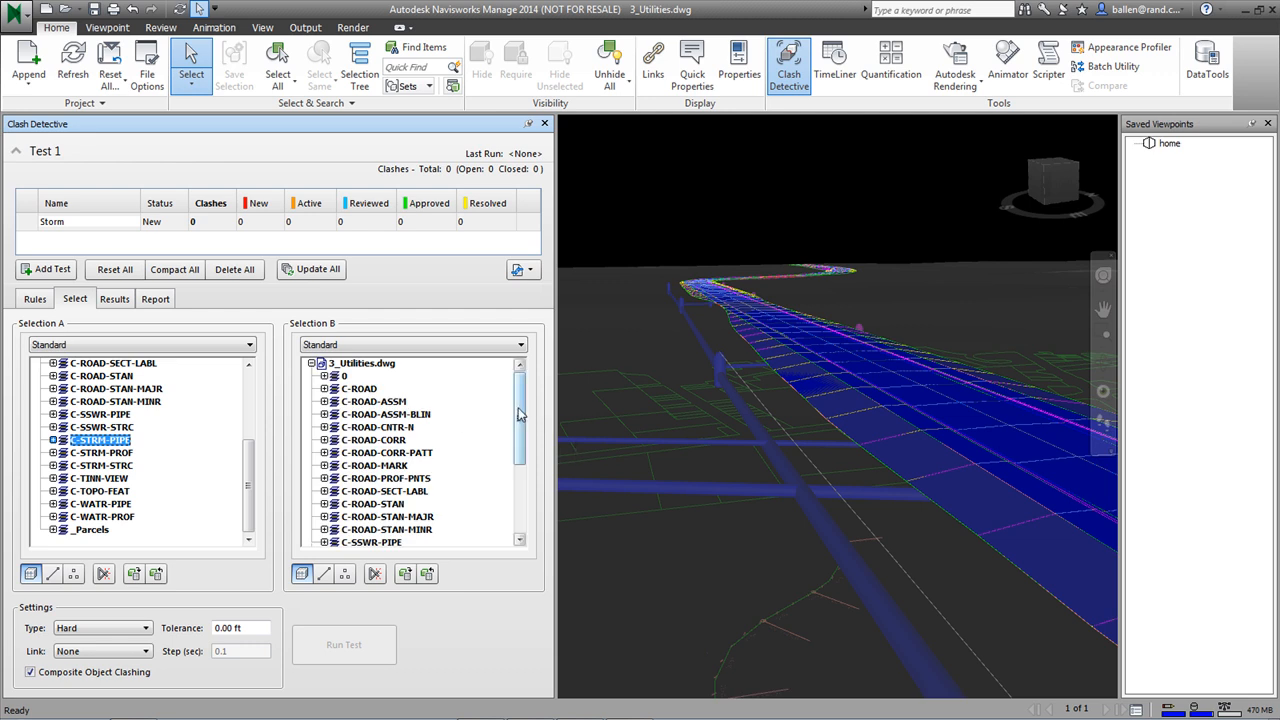
pyautogui.moveTo(520, 414); pyautogui.dragTo(520, 487)
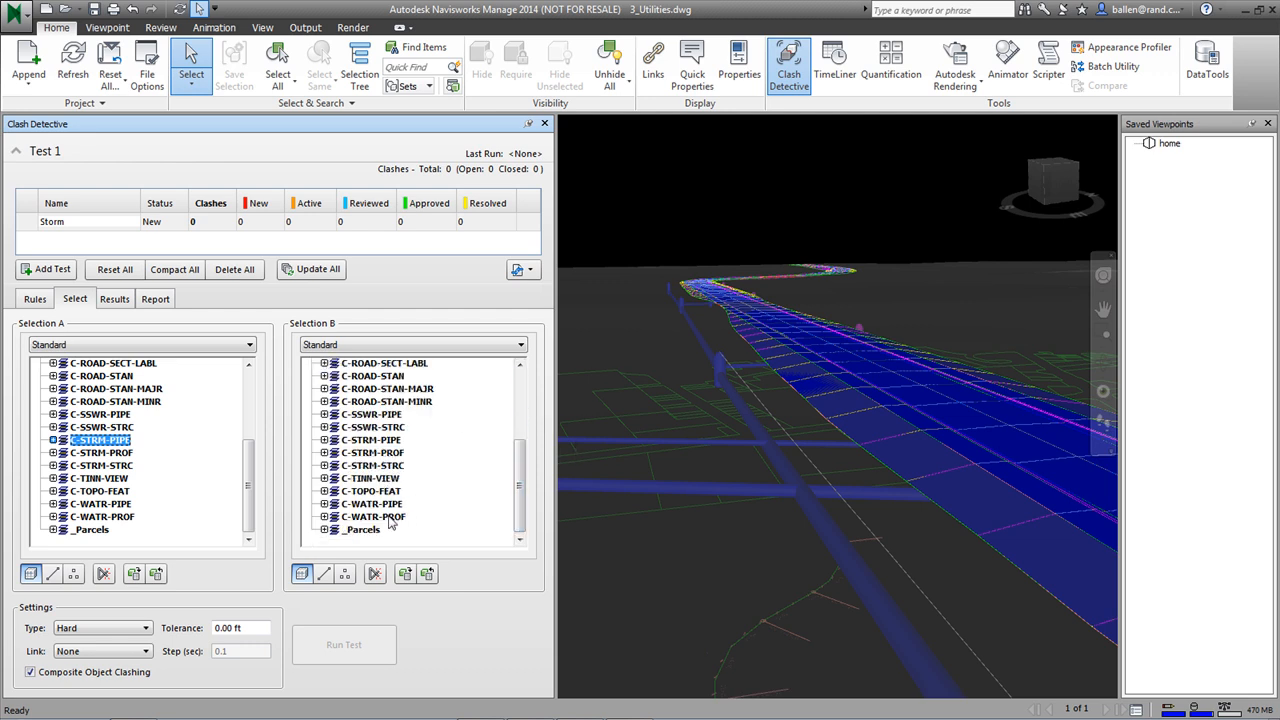
pyautogui.click(360, 505)
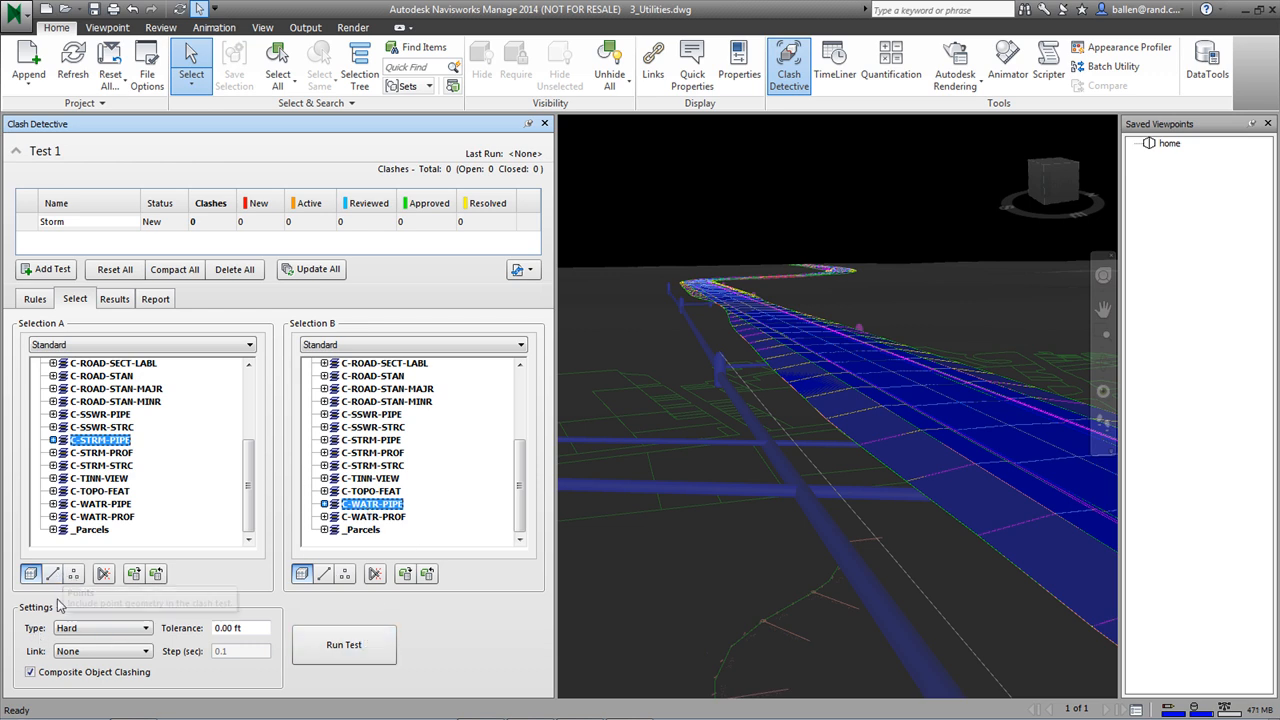
# Run the Storm clash test with the type kept at Hard and a tolerance of 0.00 ft.
pyautogui.click(92, 628)
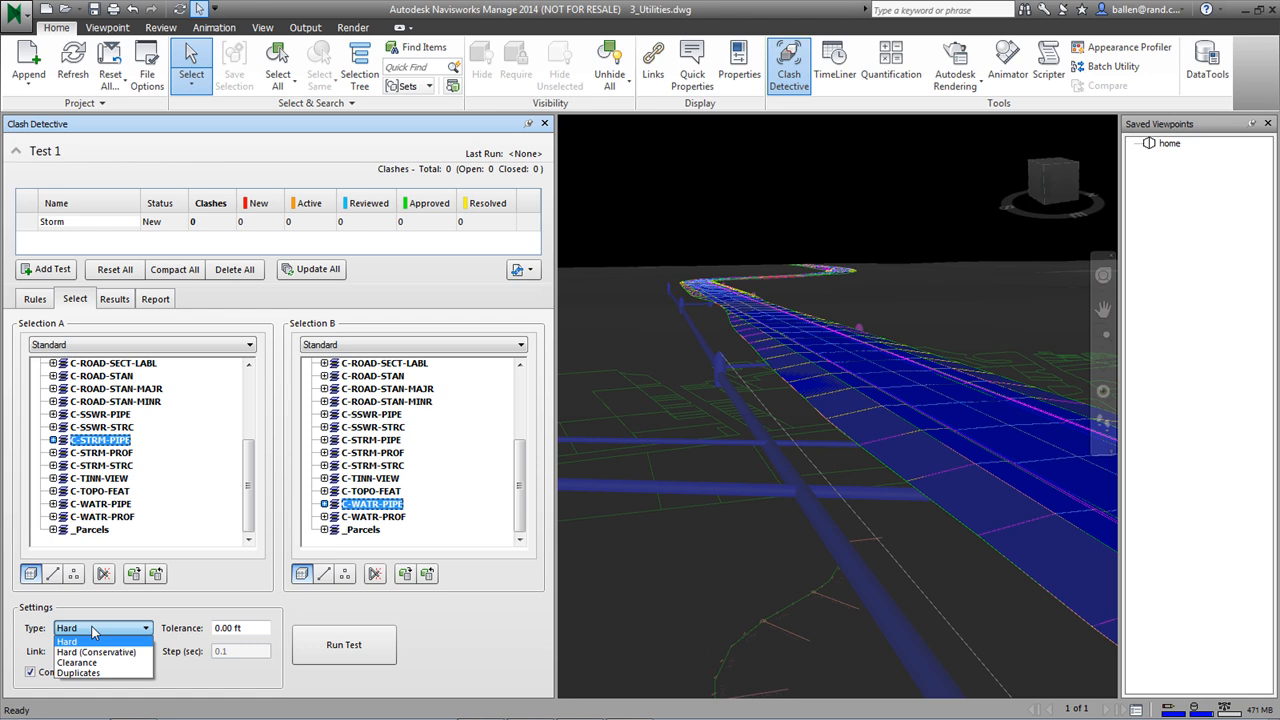
pyautogui.click(30, 629)
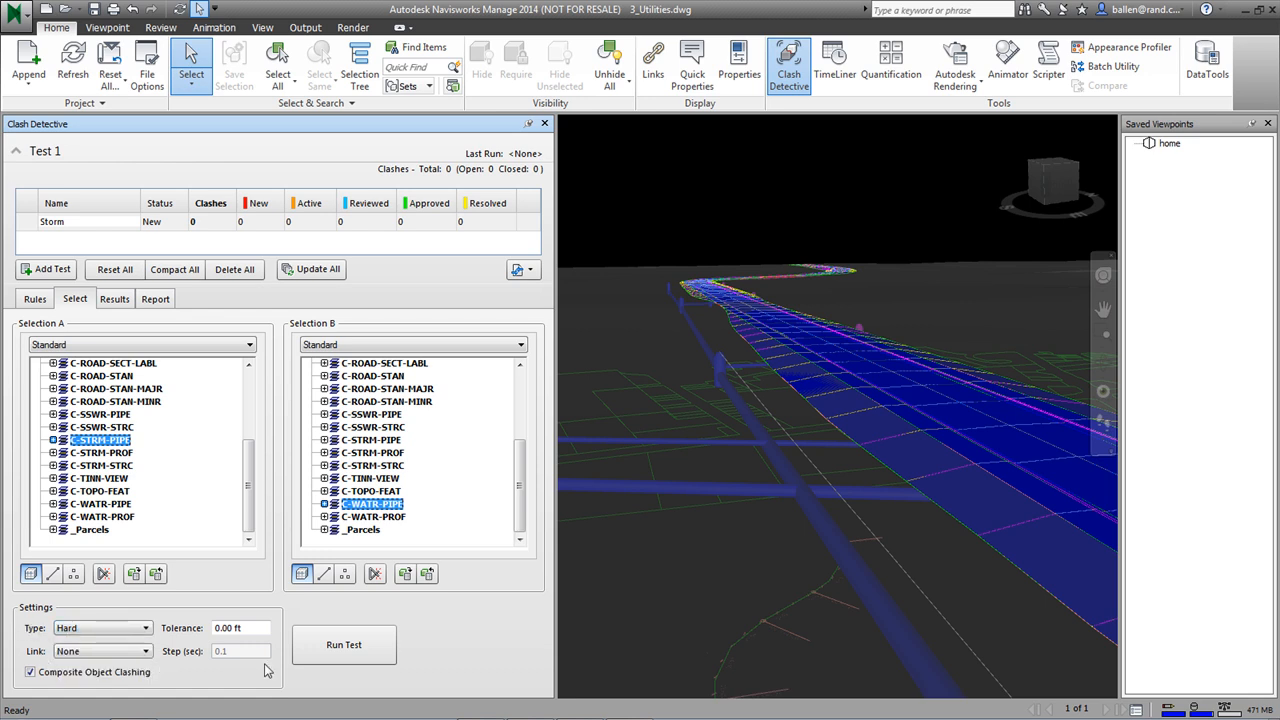
pyautogui.moveTo(247, 627); pyautogui.dragTo(200, 628)
pyautogui.click(358, 645)
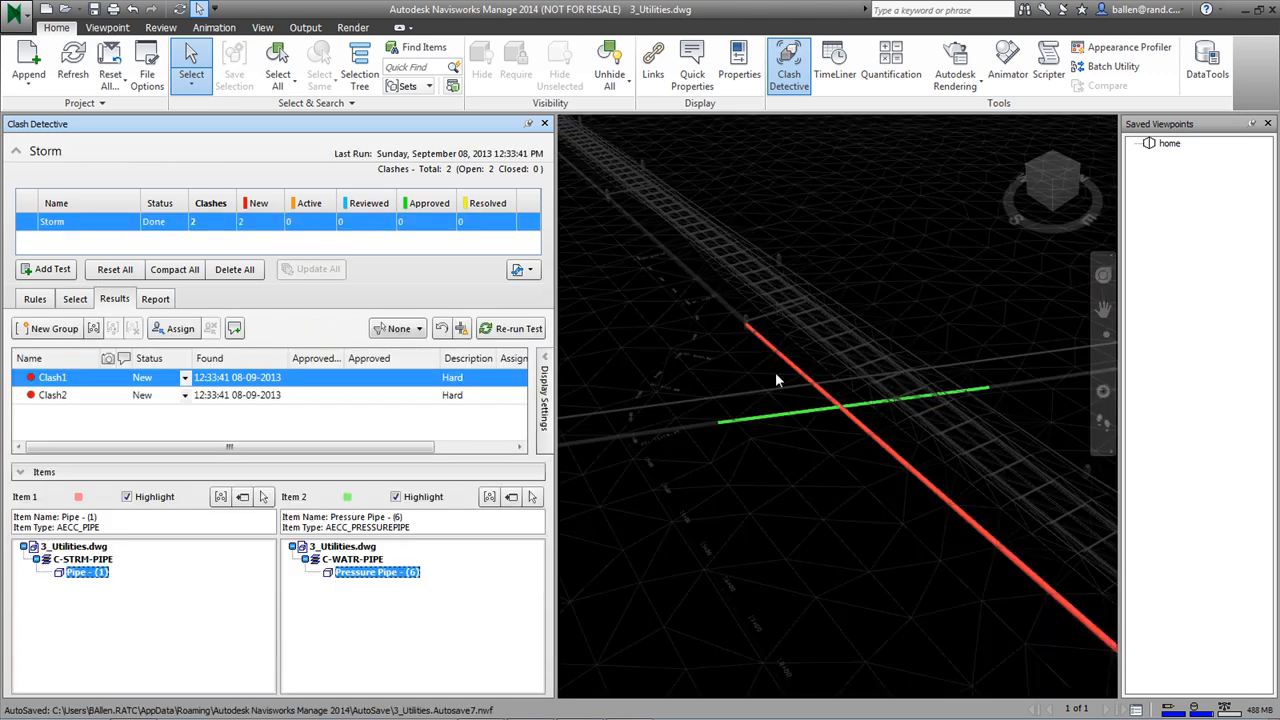
# Inspect Clash2 in the results and select its C-STRM-PIPE item in the model.
pyautogui.click(78, 398)
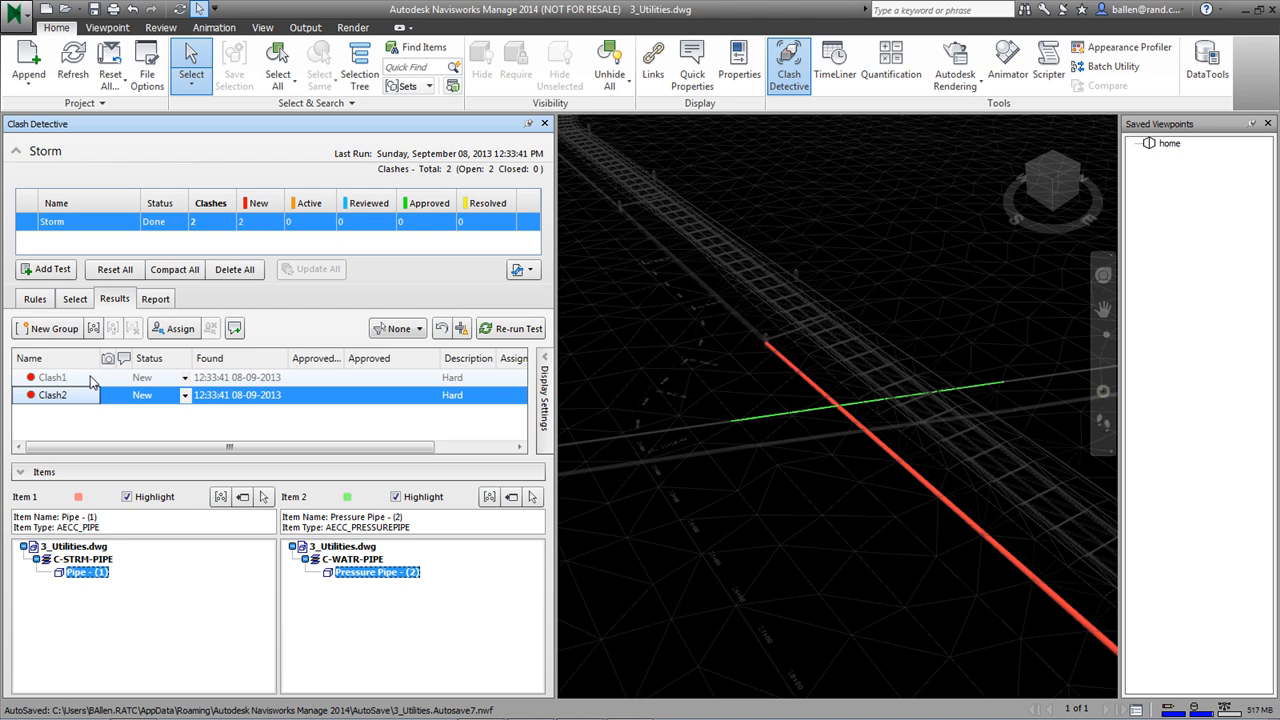
pyautogui.rightClick(88, 578)
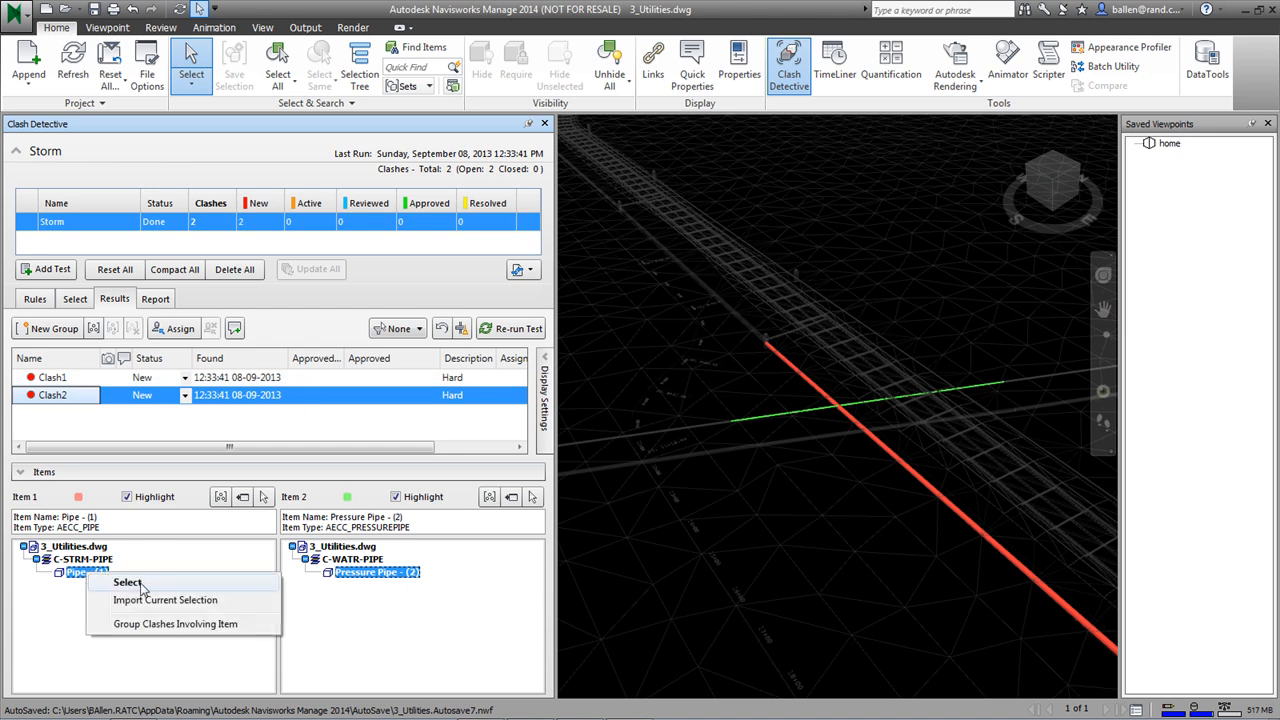
pyautogui.click(140, 585)
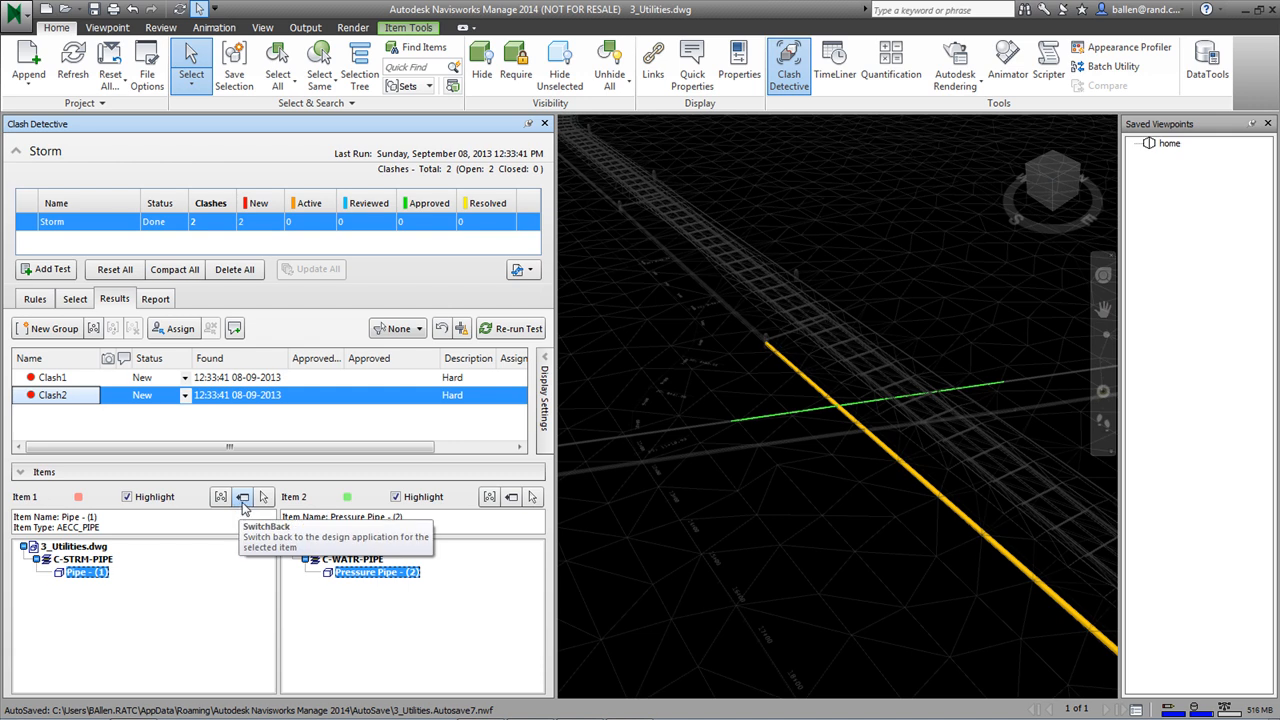
# Write an HTML clash report of the current test as Storm.html in the Report folder, and open it in the browser.
pyautogui.click(155, 298)
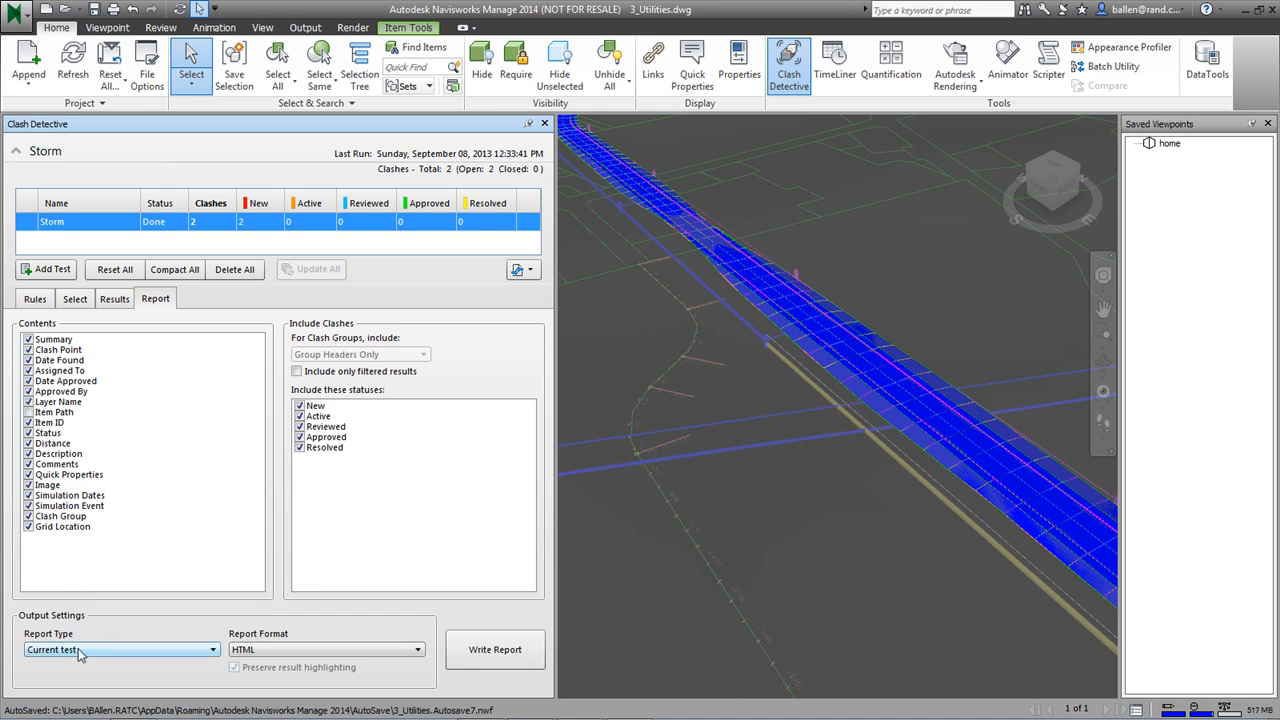
pyautogui.click(503, 652)
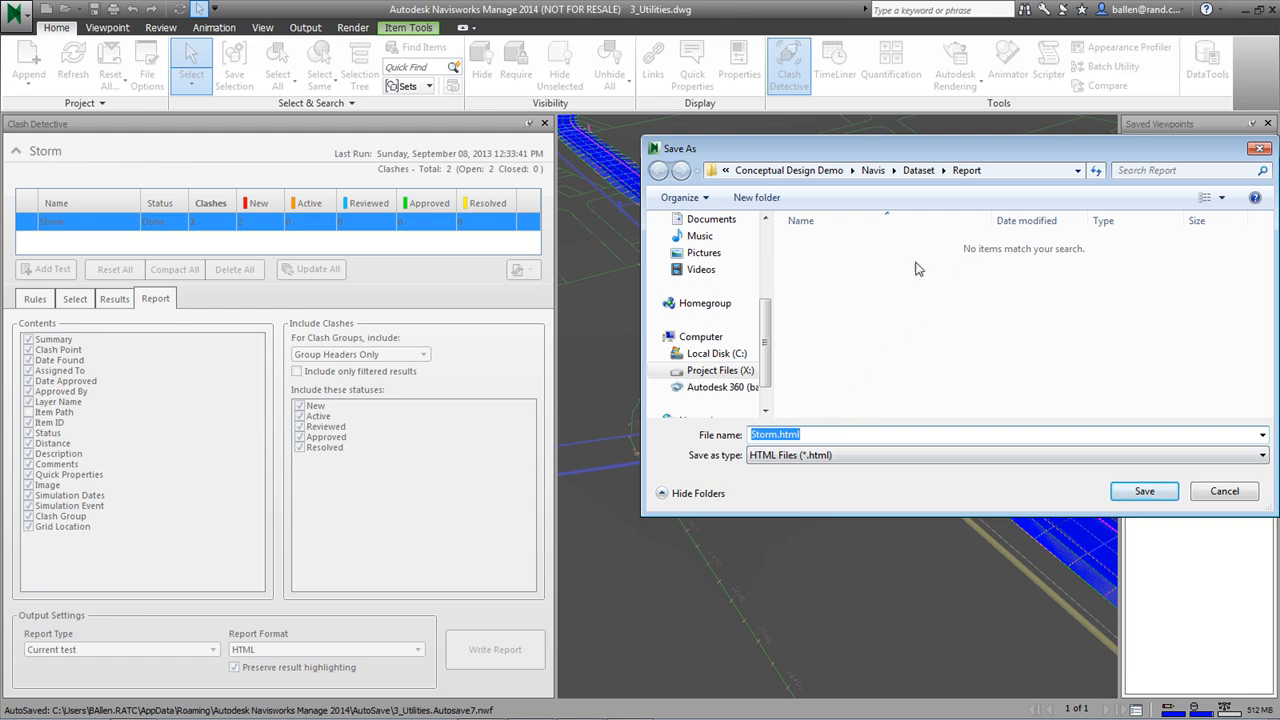
pyautogui.click(1144, 491)
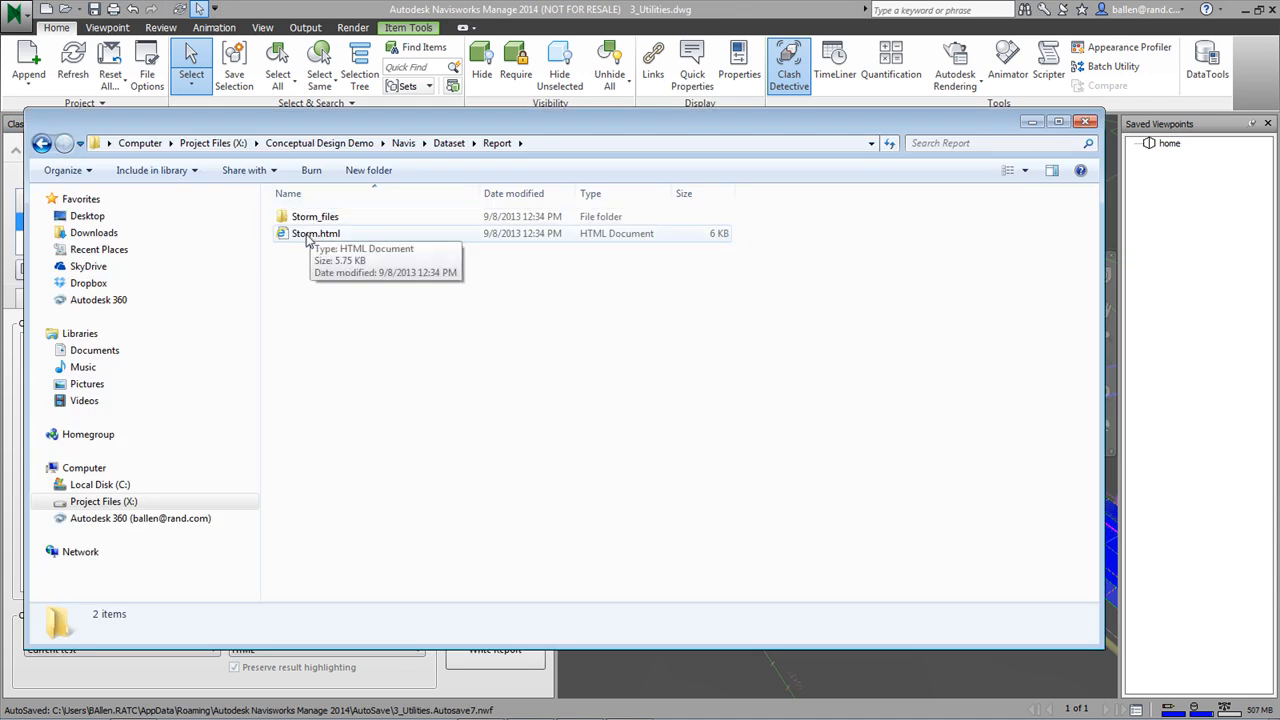
pyautogui.doubleClick(306, 236)
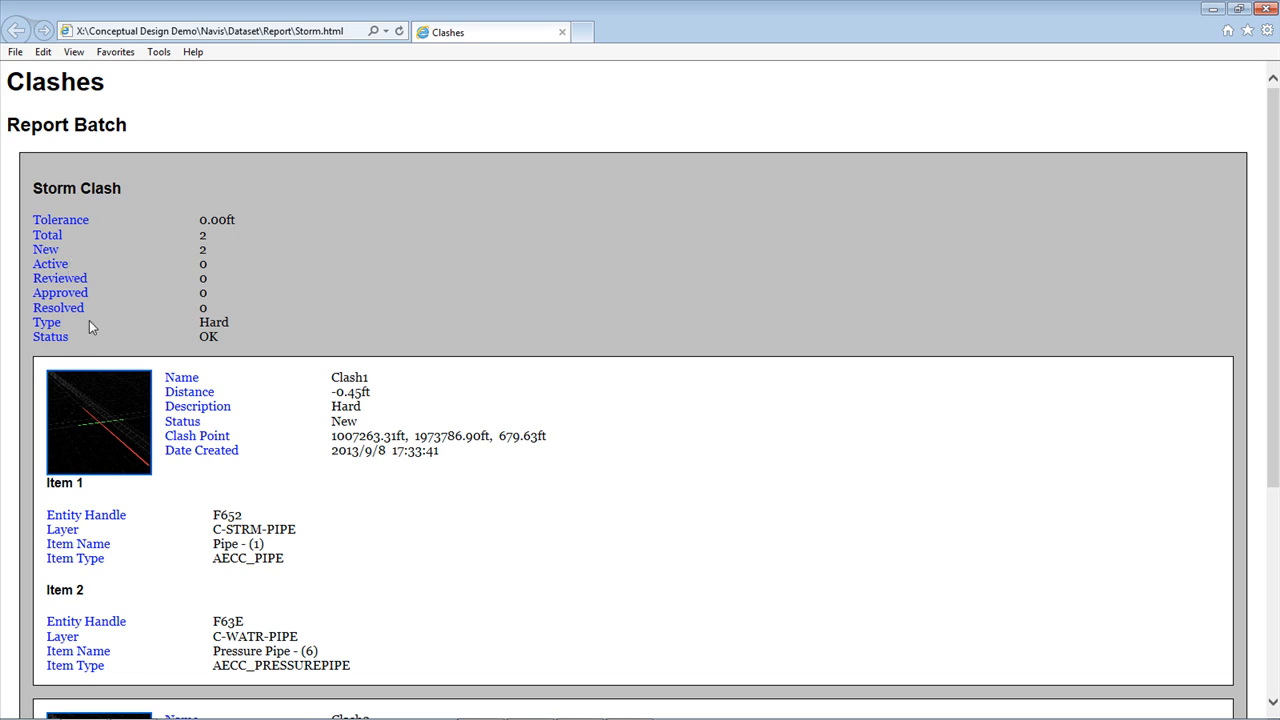
# Review the clash details and both items in the Storm.html report, and return to the Navisworks model.
pyautogui.click(95, 444)
pyautogui.moveTo(336, 438); pyautogui.dragTo(548, 440)
pyautogui.click(480, 462)
pyautogui.scroll(-4, 314, 425)
pyautogui.scroll(4, 340, 420)
pyautogui.click(1266, 12)
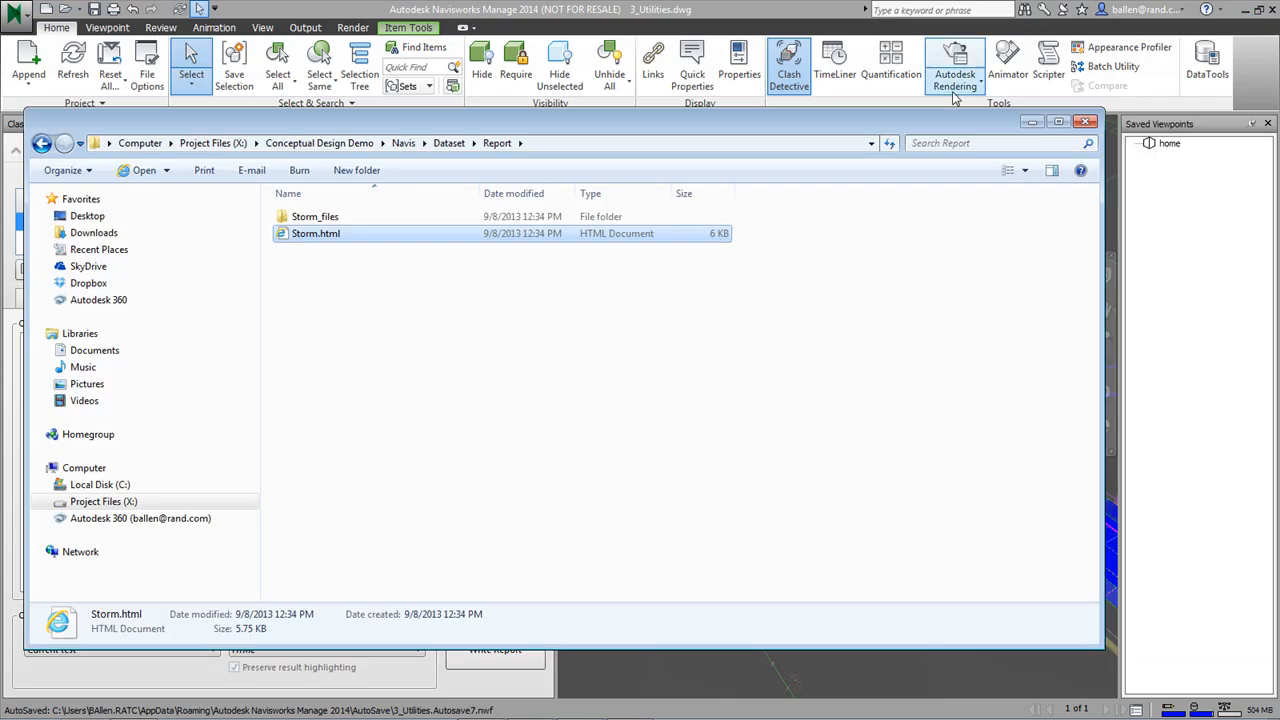
pyautogui.click(388, 10)
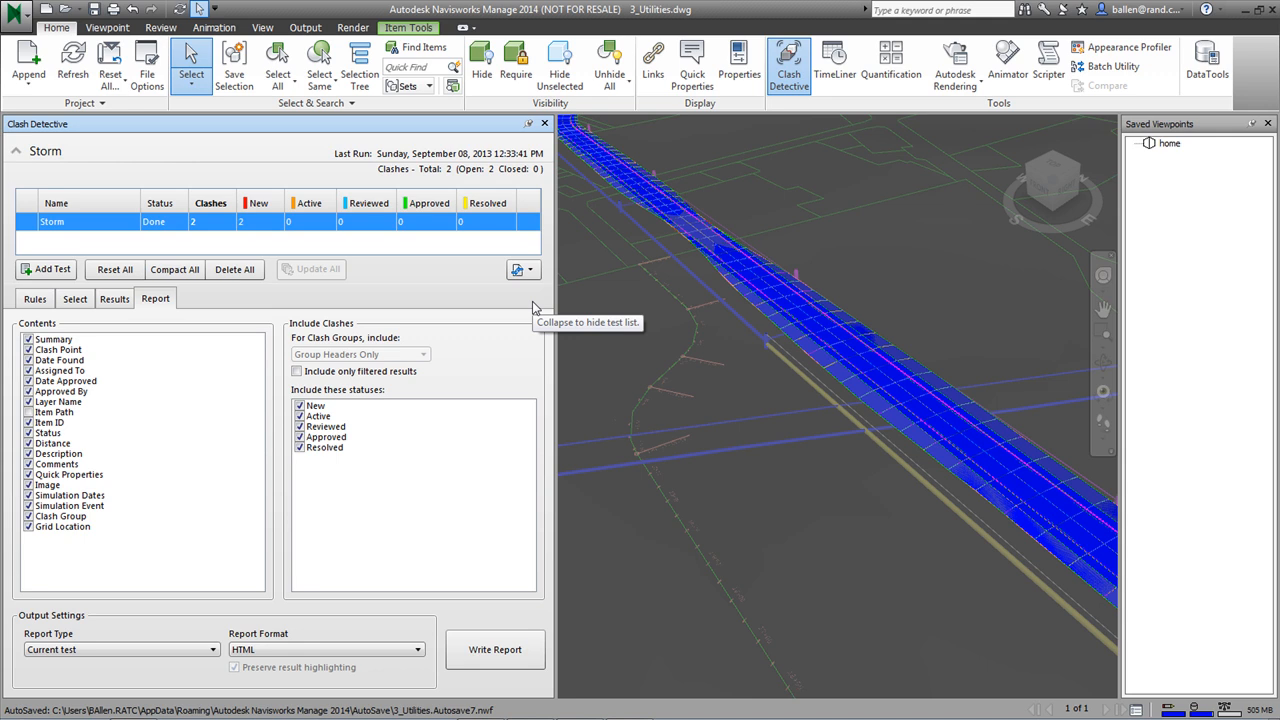
# Switch back to Civil 3D from Clash2's storm pipe in the results and inspect its crossings with the water pipes.
pyautogui.click(114, 299)
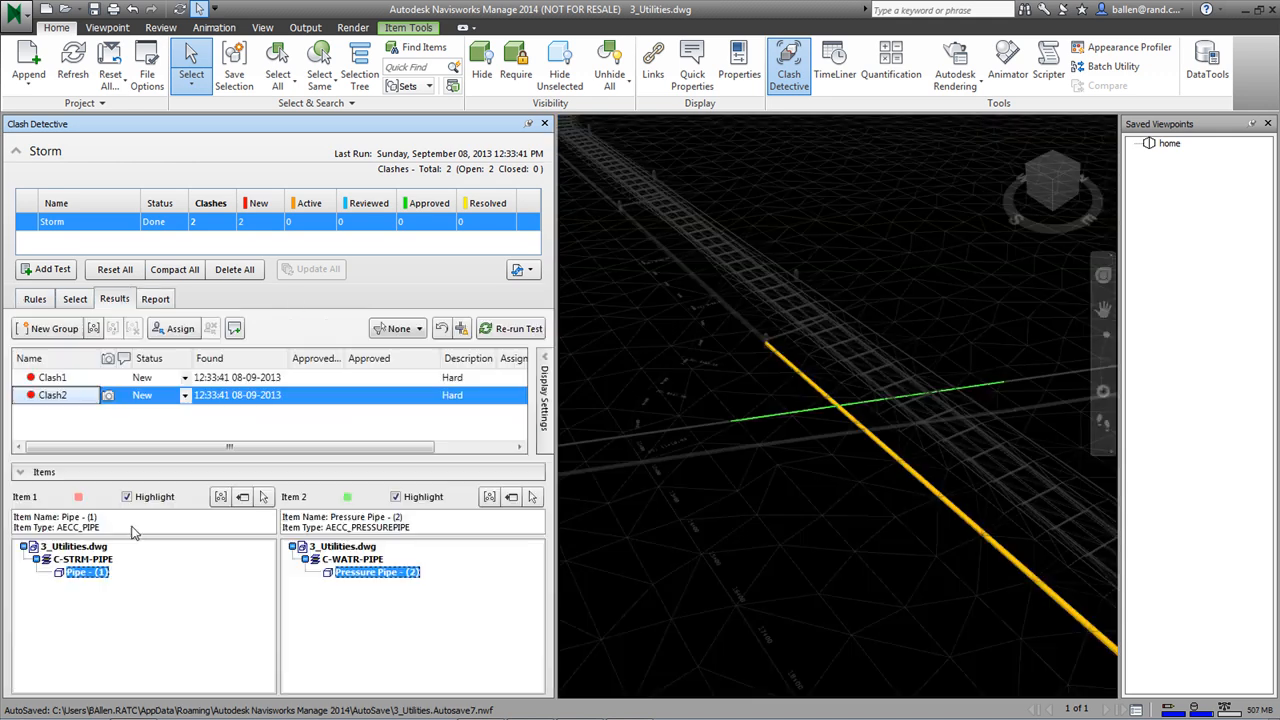
pyautogui.rightClick(104, 576)
pyautogui.click(140, 588)
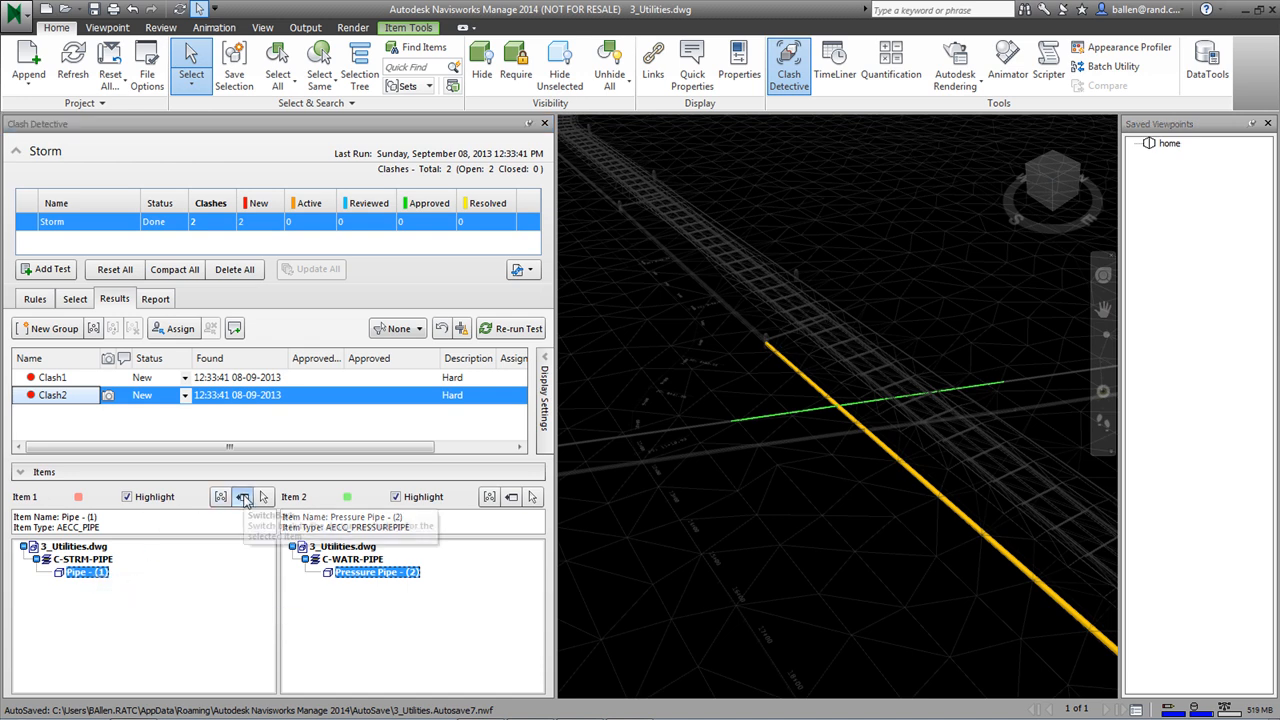
pyautogui.click(243, 498)
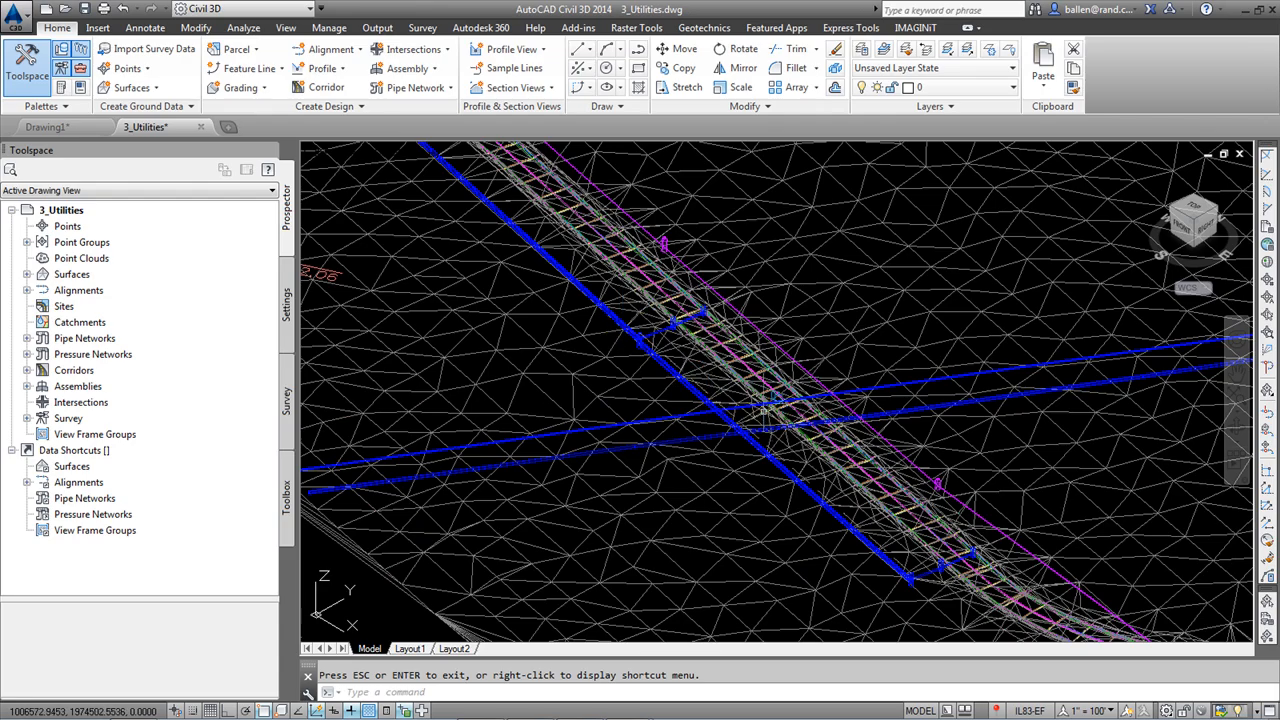
pyautogui.scroll(2, 635, 370)
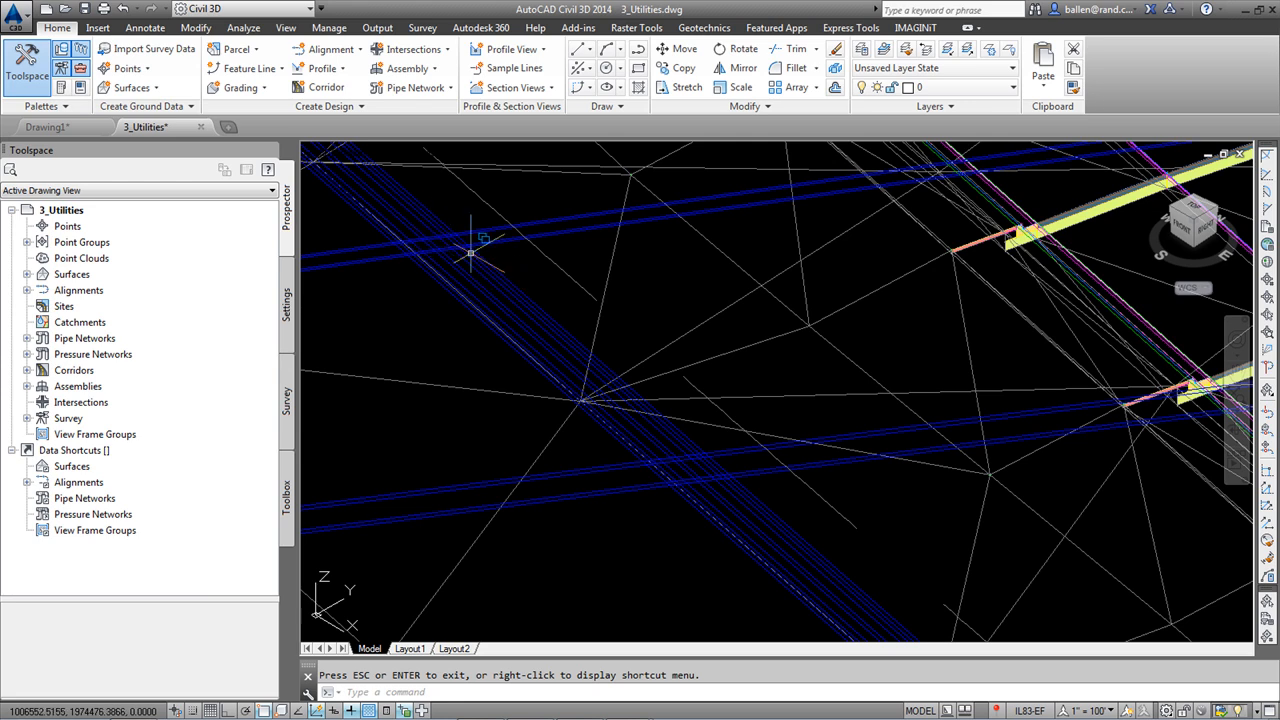
pyautogui.scroll(-3, 680, 440)
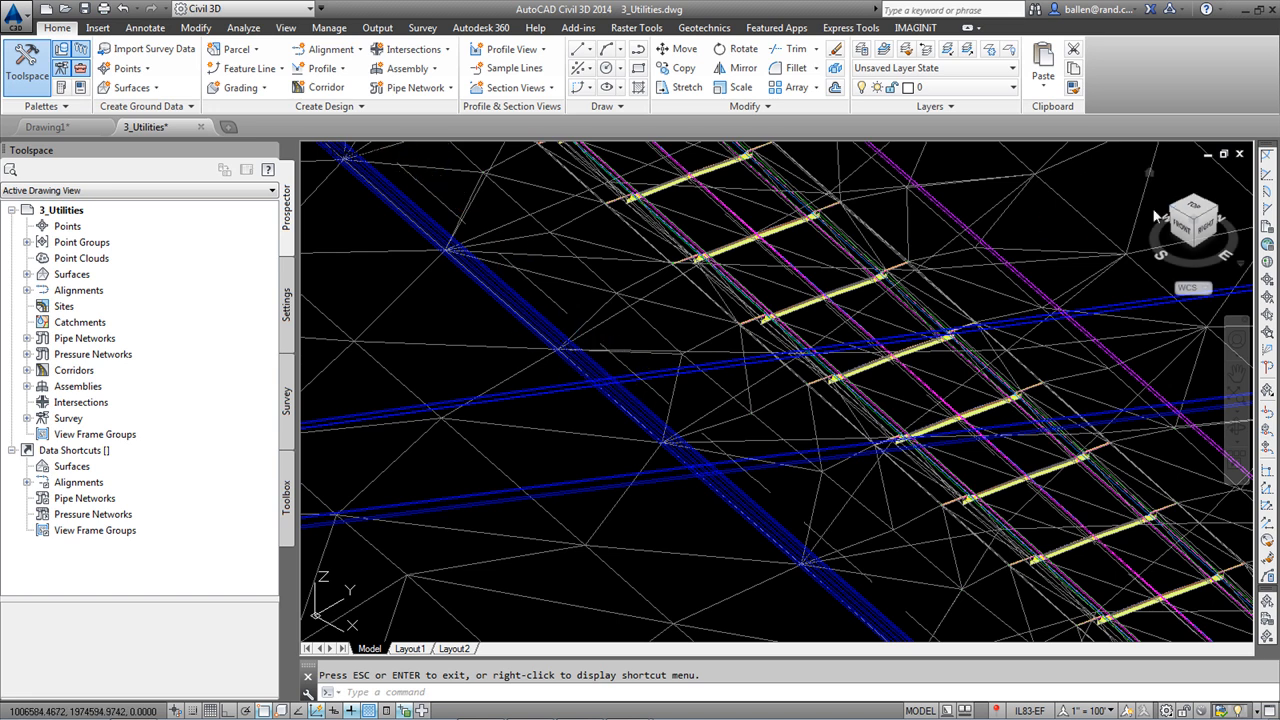
# Lower the whole storm pipe by about 5.5 ft in its profile view so it passes below the water pipe crossings.
pyautogui.click(1193, 208)
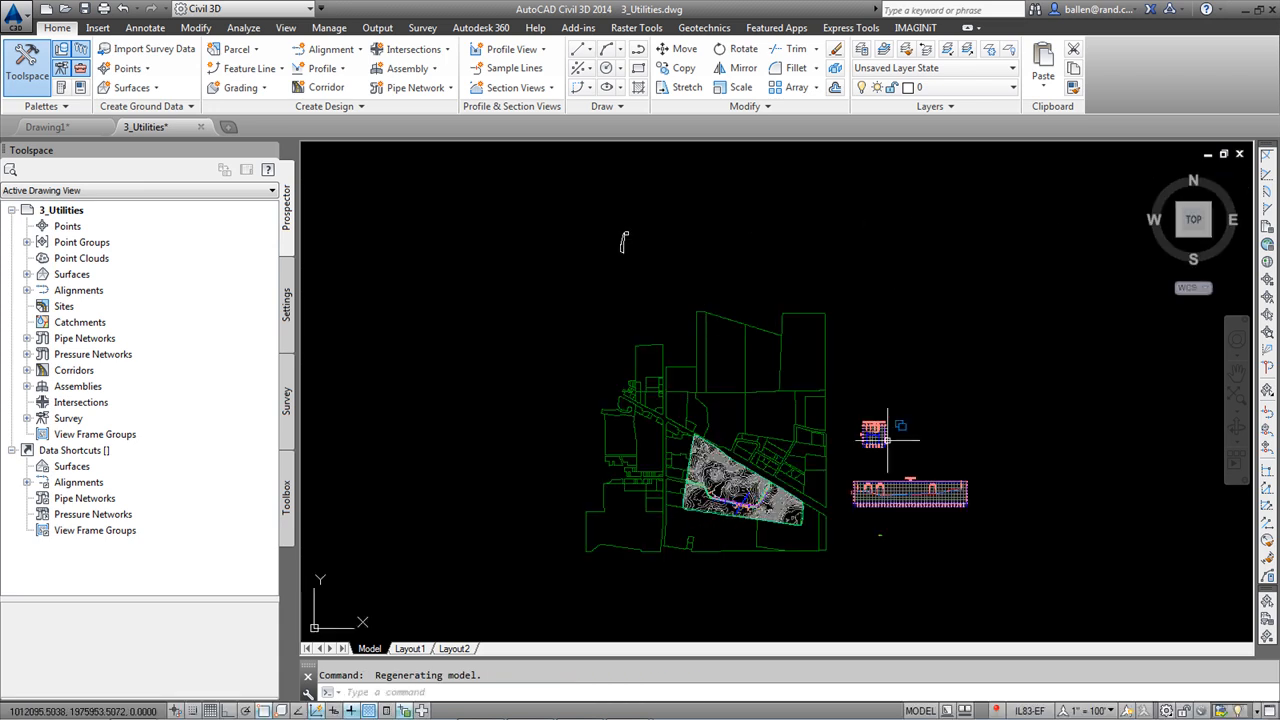
pyautogui.scroll(8, 868, 437)
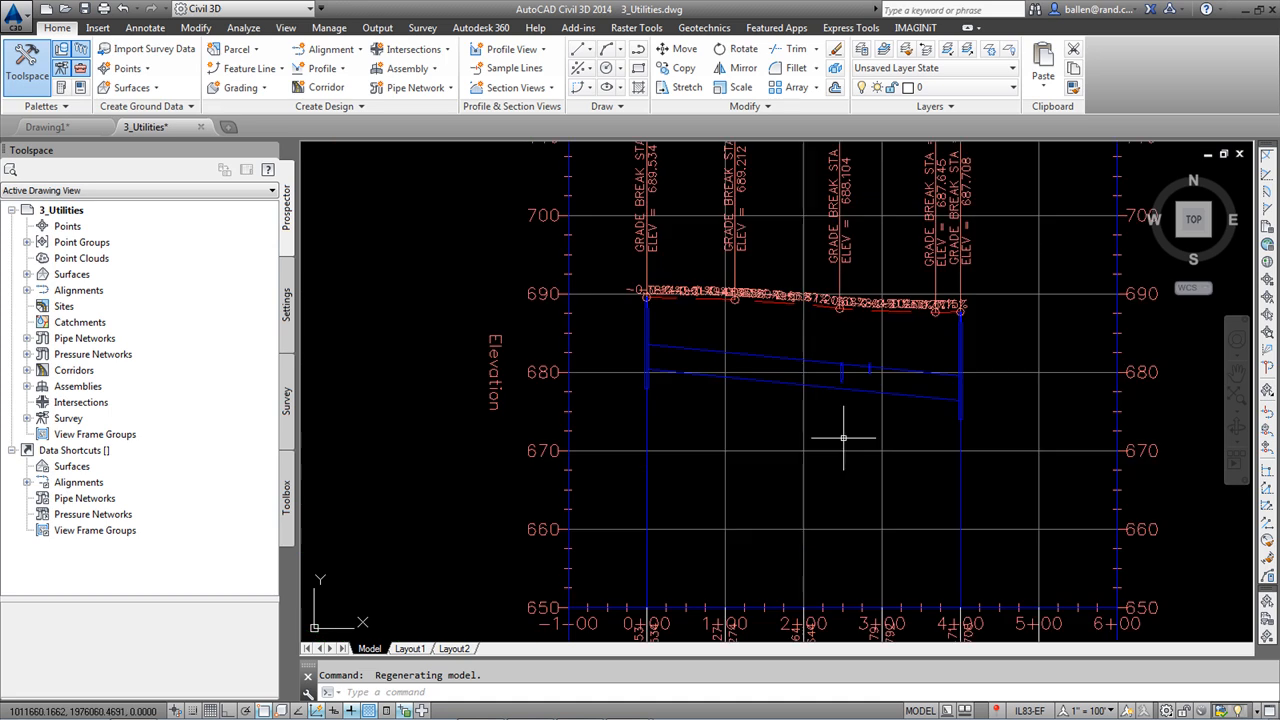
pyautogui.scroll(6, 829, 371)
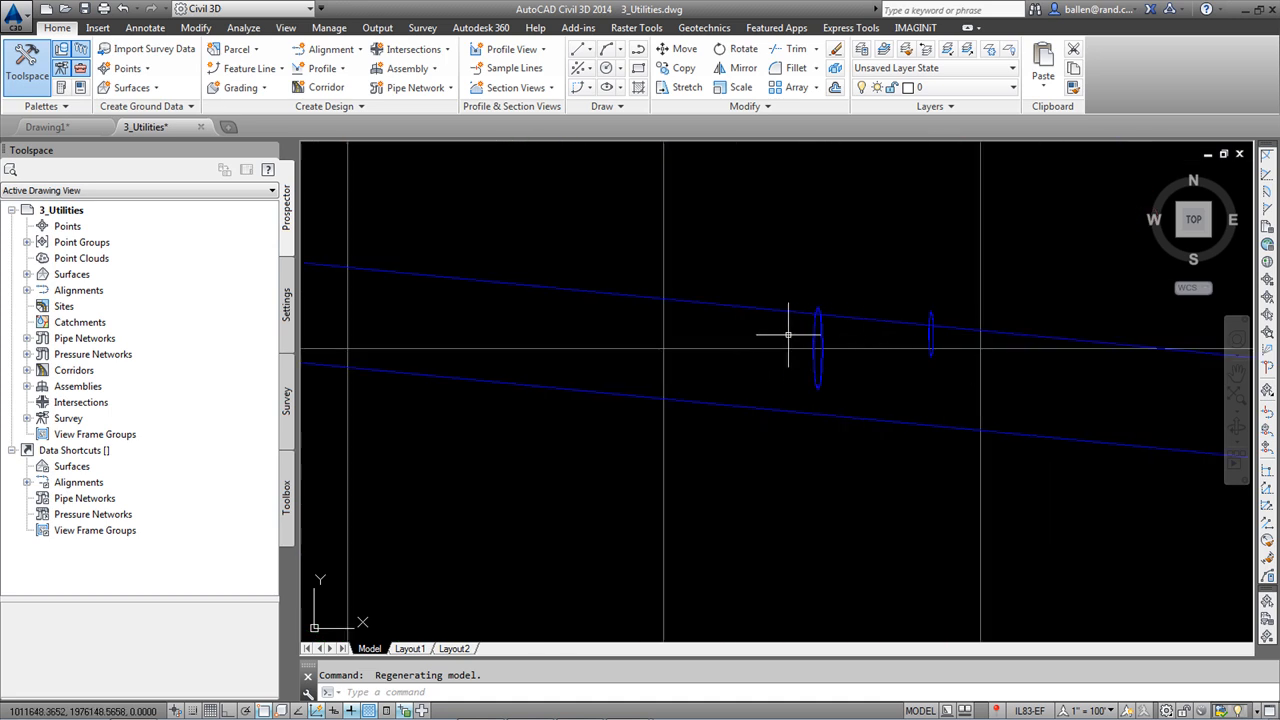
pyautogui.scroll(-4, 912, 342)
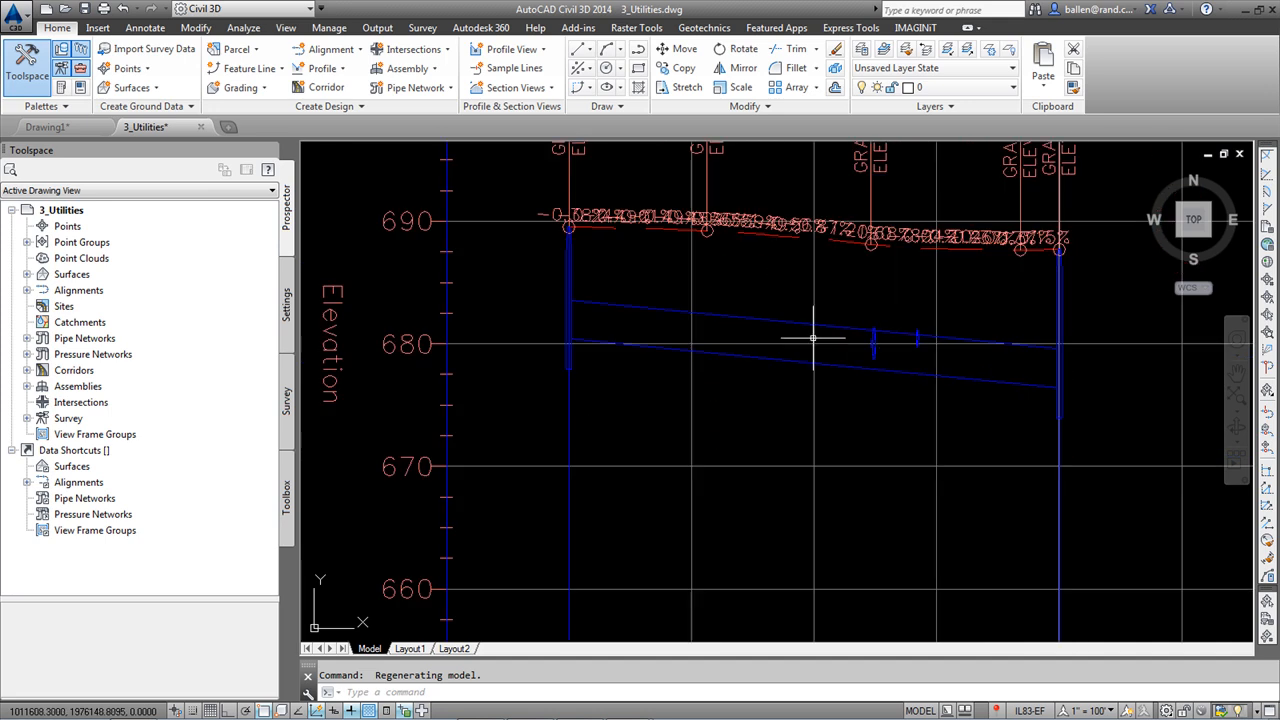
pyautogui.click(766, 318)
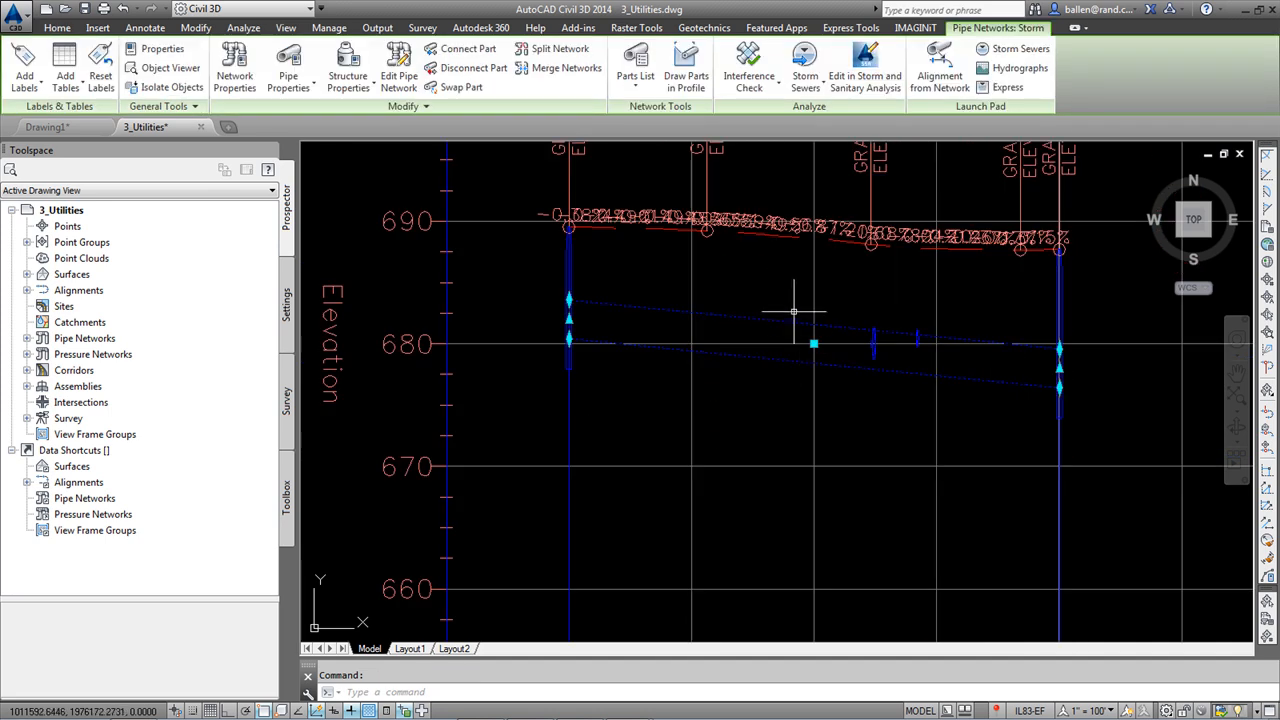
pyautogui.click(813, 343)
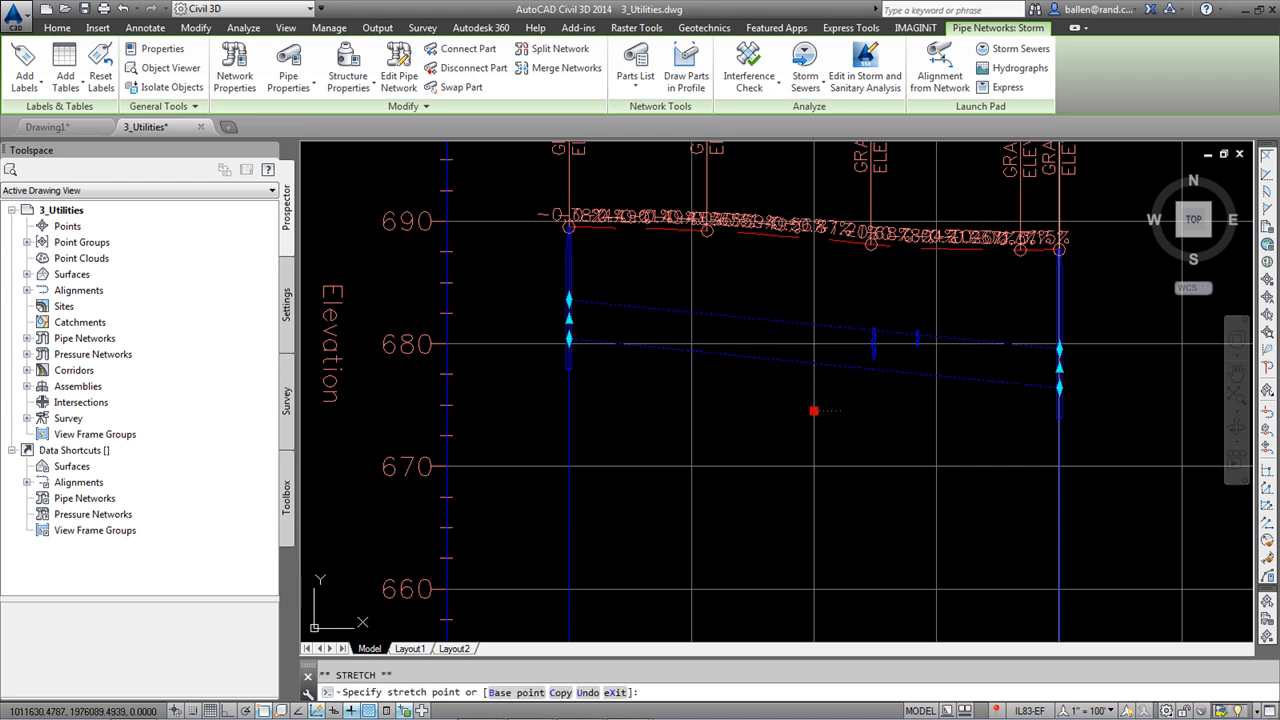
pyautogui.click(813, 410)
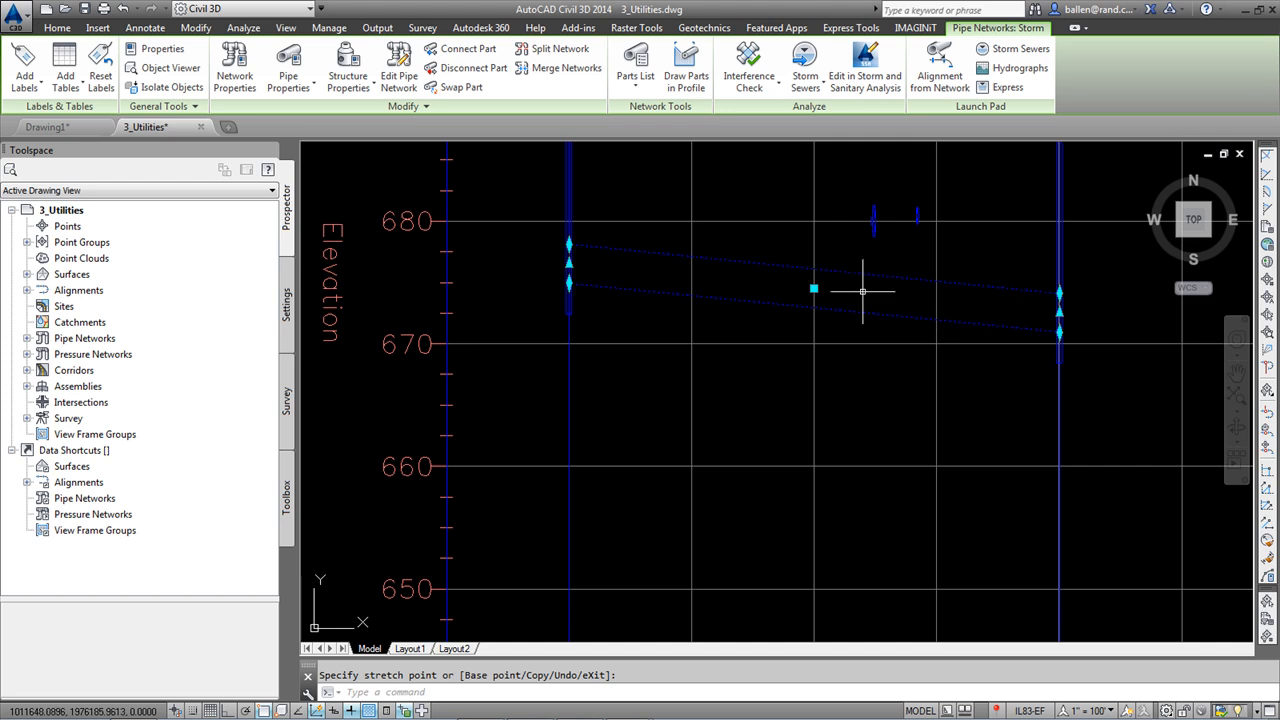
pyautogui.press('Escape')
pyautogui.press('Escape')
pyautogui.moveTo(831, 261)
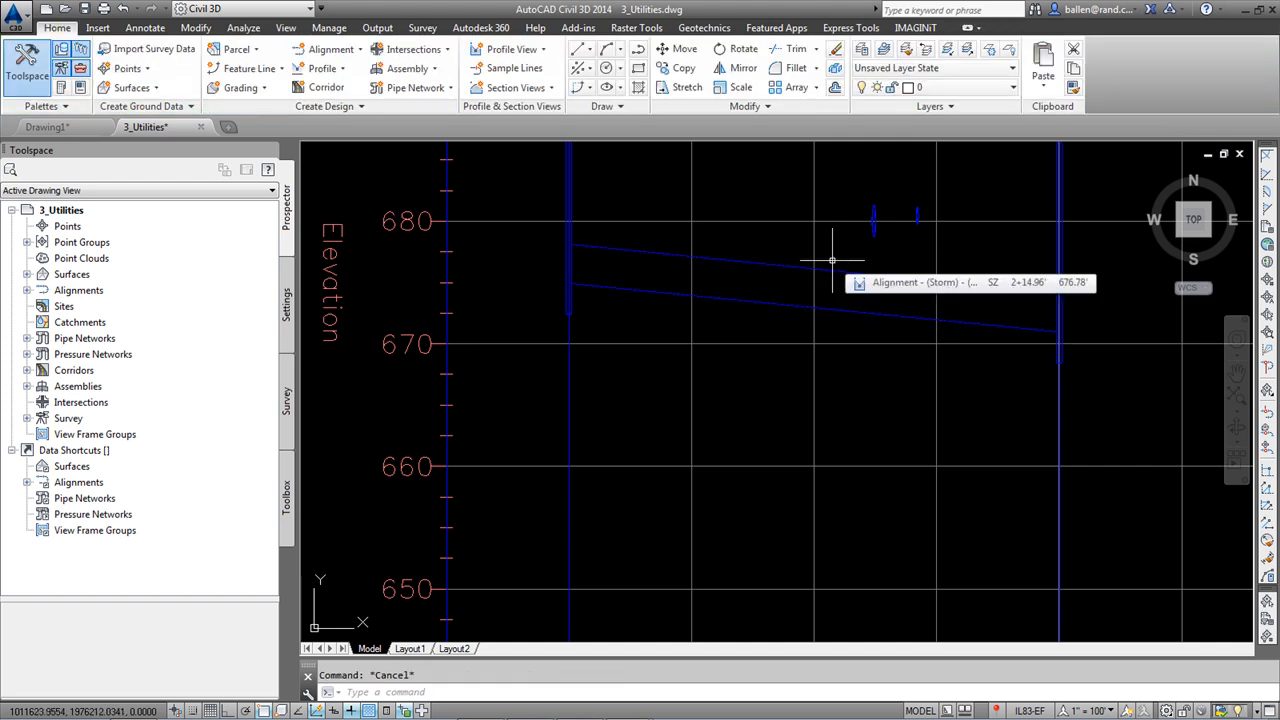
# Save and close the 3_Utilities drawing, and switch back to Navisworks.
pyautogui.click(86, 10)
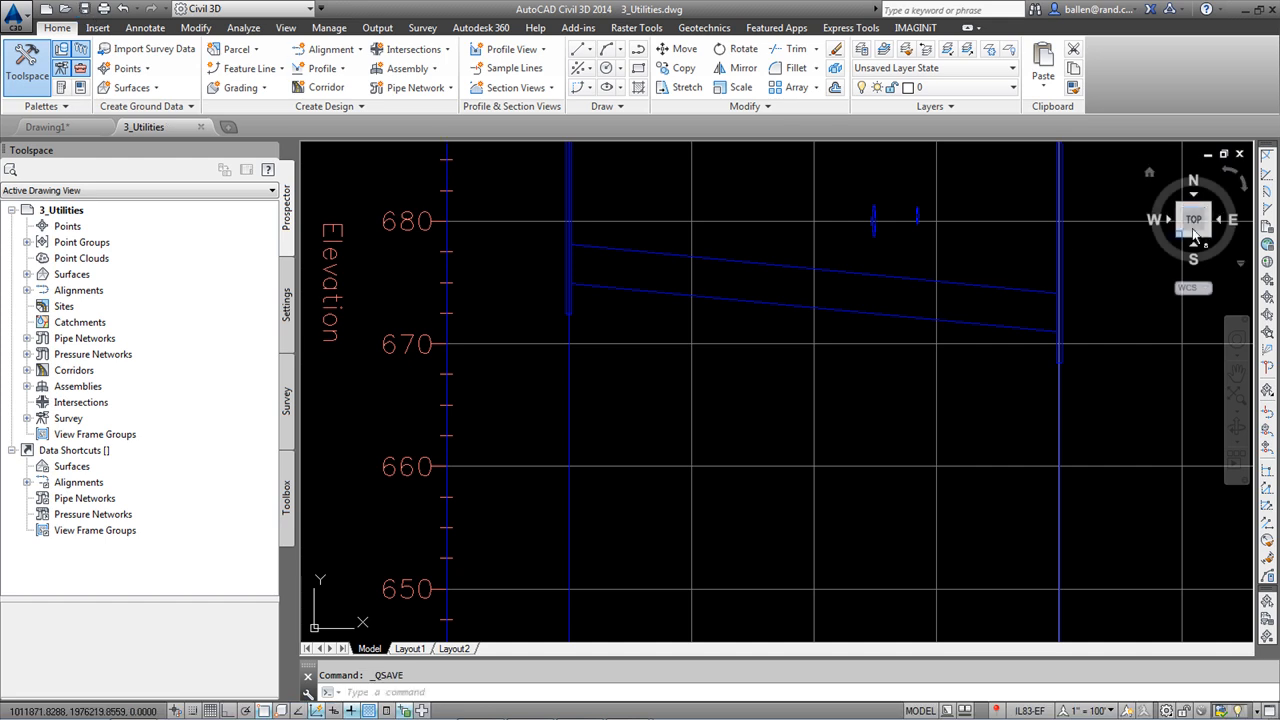
pyautogui.click(1239, 154)
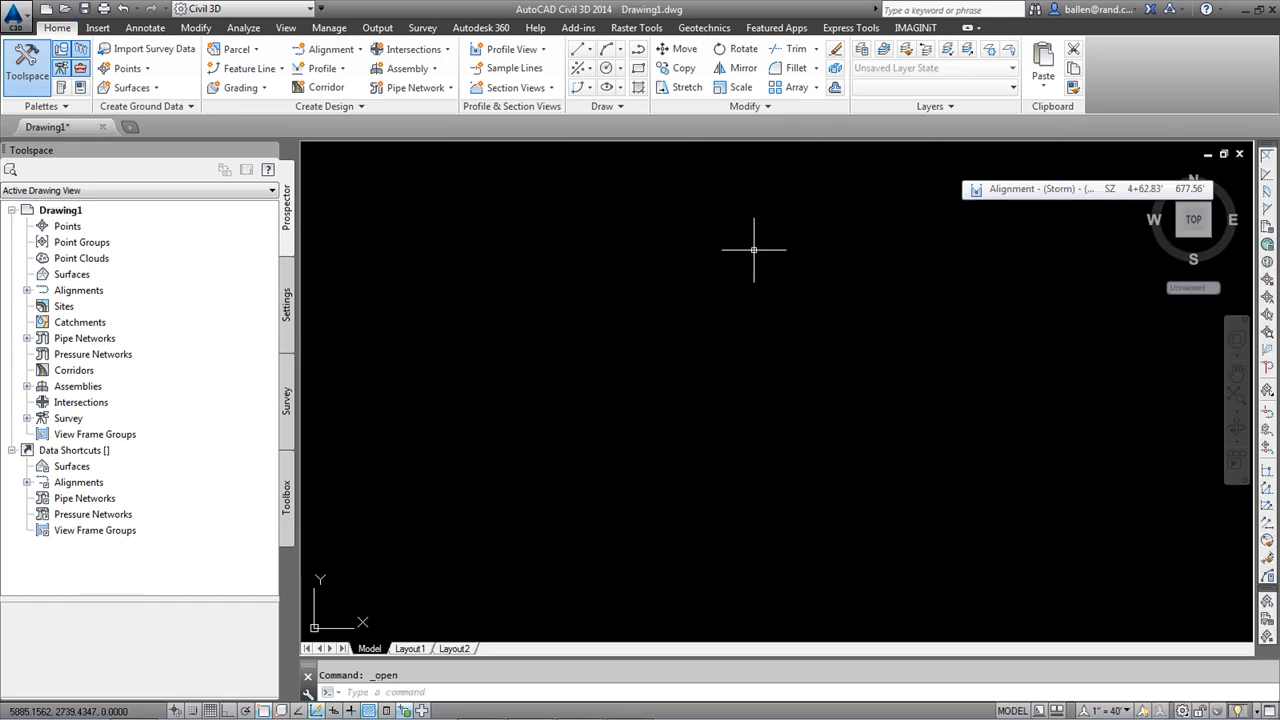
pyautogui.hotkey('alt', 'Tab')
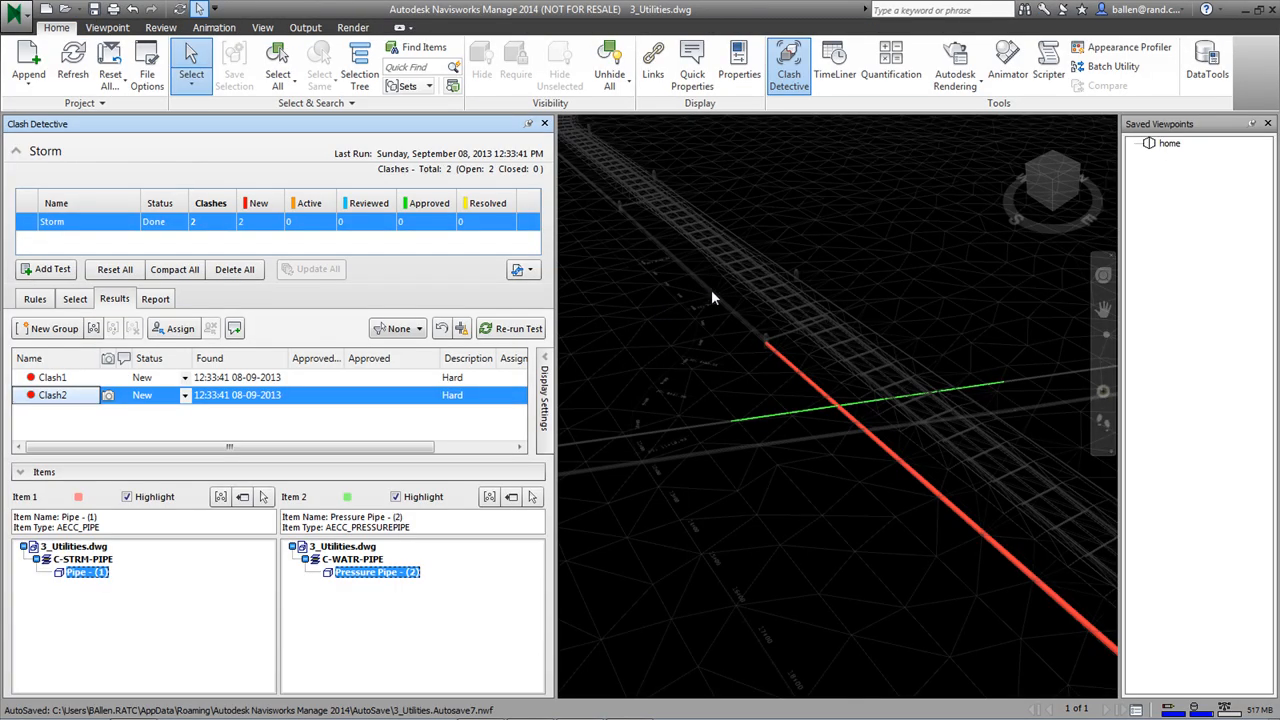
# Deselect everything in the model and refresh the project files to load the updated 3_Utilities.dwg.
pyautogui.click(675, 331)
pyautogui.hotkey('ctrl', 'h')
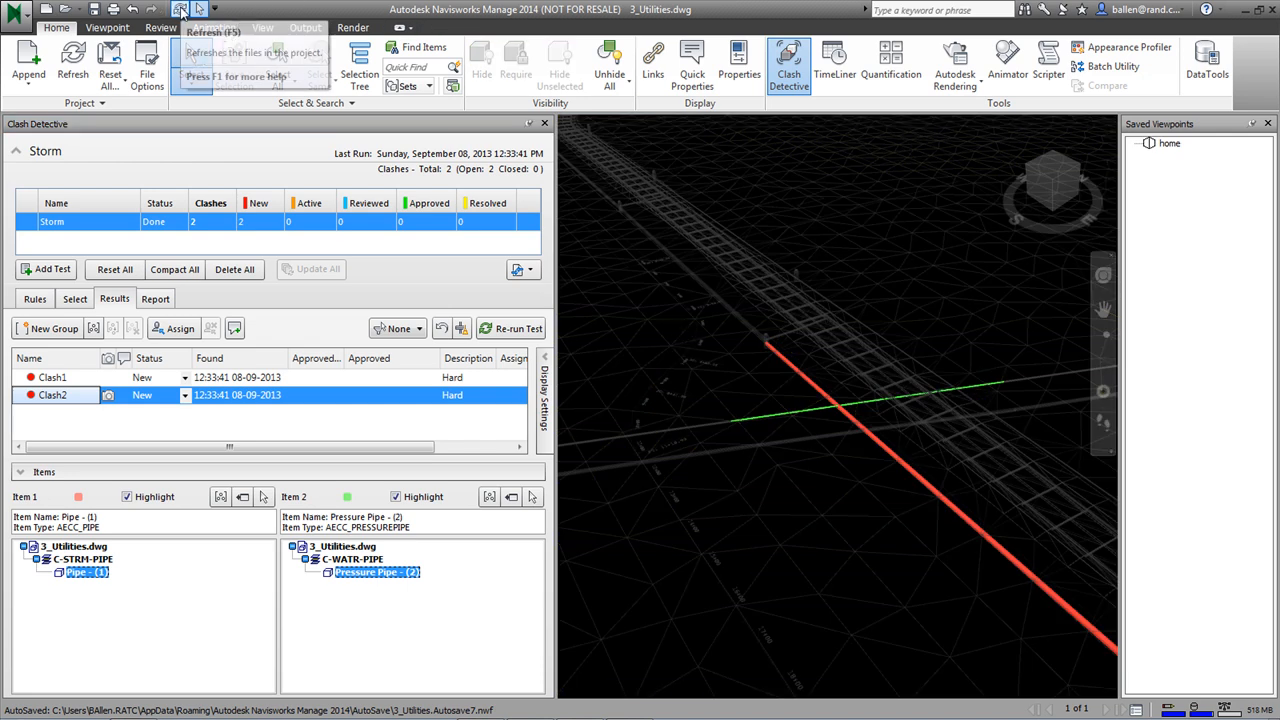
pyautogui.click(180, 9)
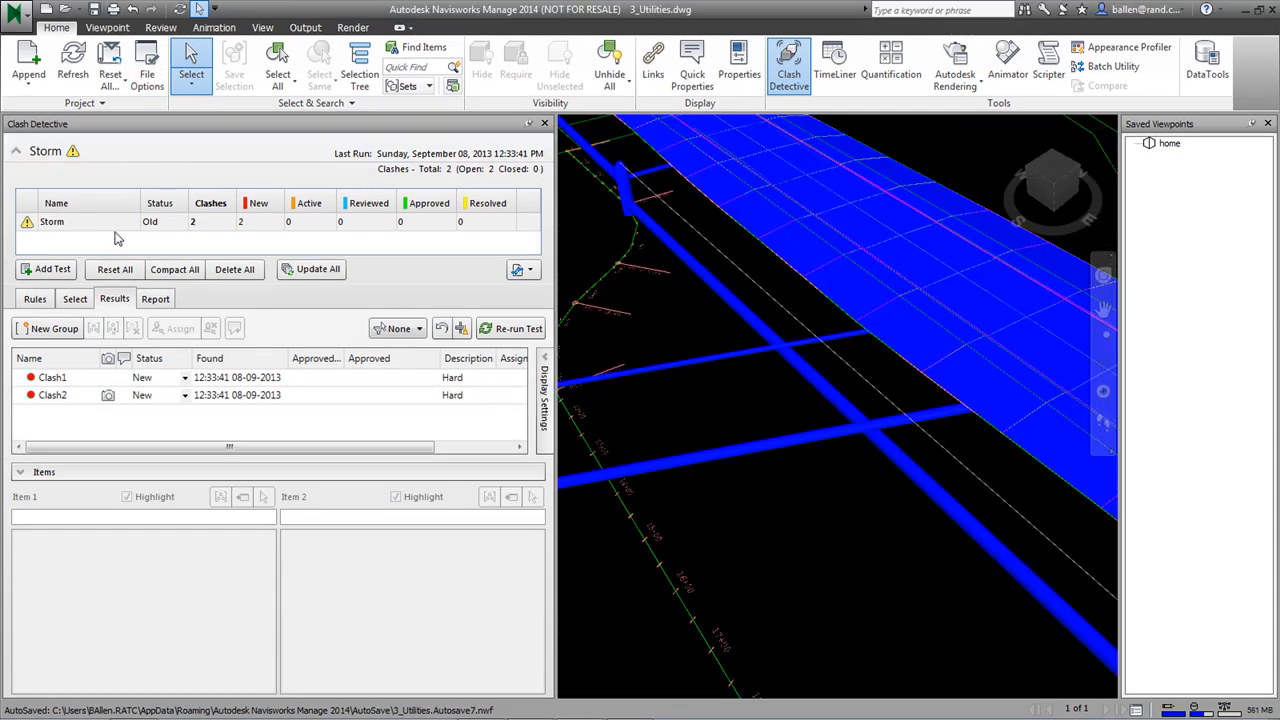
# Re-run the outdated Storm clash test and check the status of Clash2 in the results.
pyautogui.moveTo(28, 225)
pyautogui.moveTo(823, 429)
pyautogui.keyDown('shift'); pyautogui.mouseDown(button='middle')
pyautogui.moveTo(763, 346)
pyautogui.moveTo(780, 360)
pyautogui.moveTo(871, 366)
pyautogui.moveTo(957, 342)
pyautogui.moveTo(851, 409)
pyautogui.moveTo(809, 391)
pyautogui.moveTo(829, 393)
pyautogui.mouseUp(button='middle'); pyautogui.keyUp('shift')
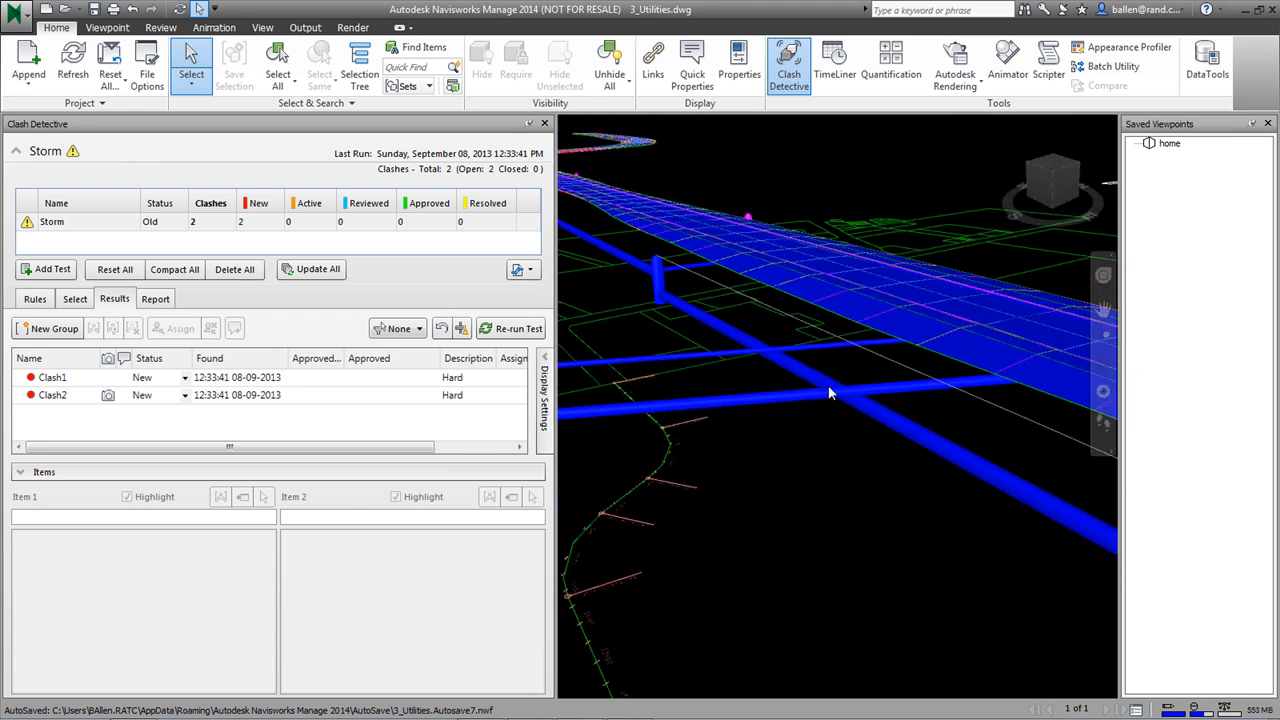
pyautogui.click(519, 331)
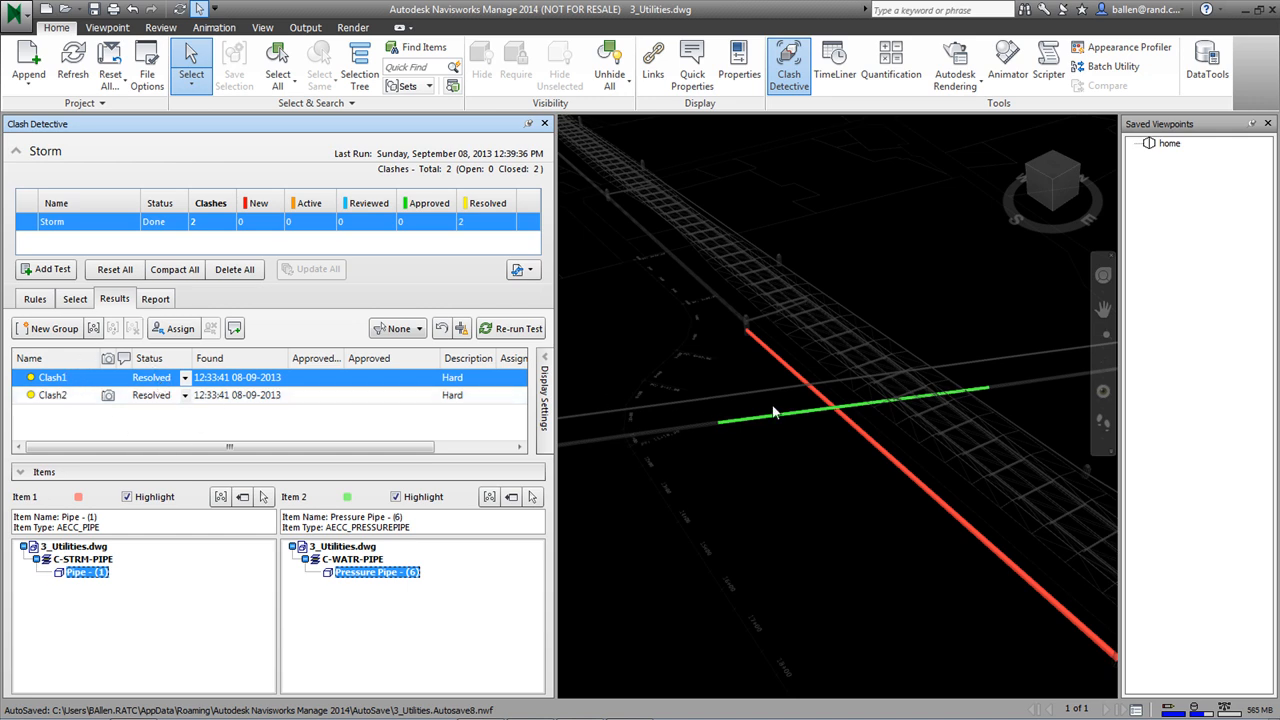
pyautogui.click(75, 398)
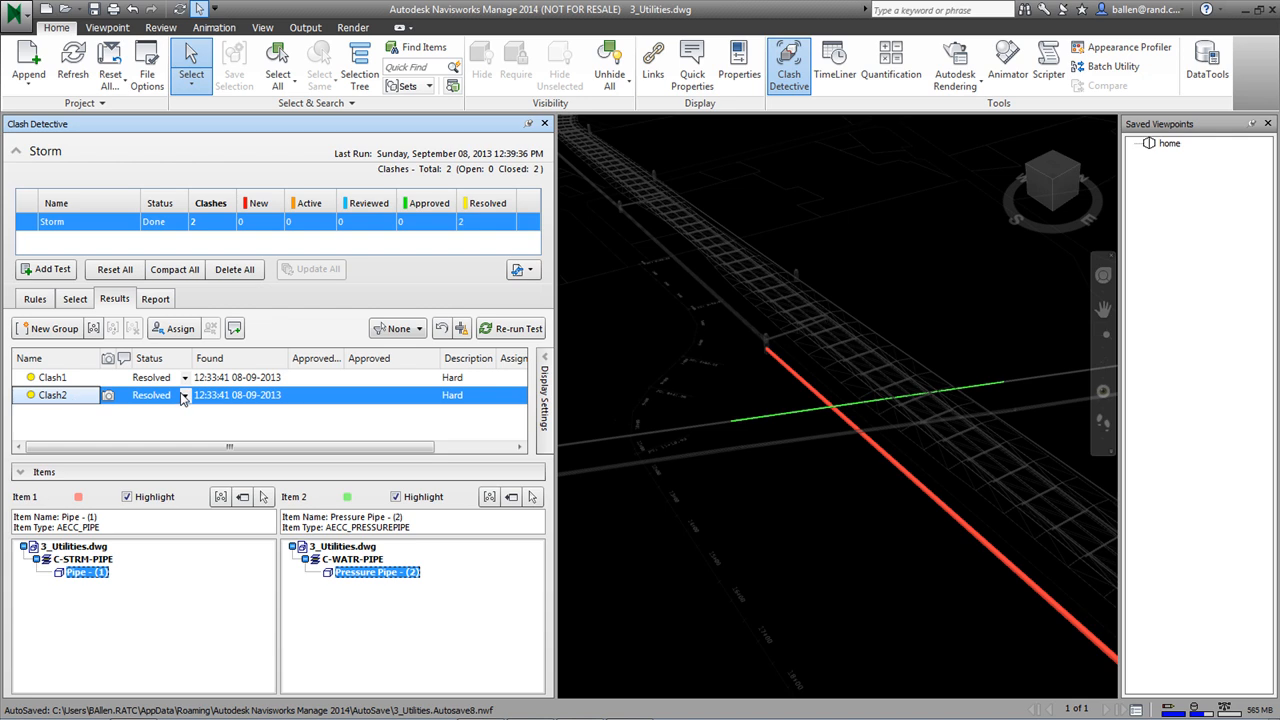
pyautogui.click(108, 396)
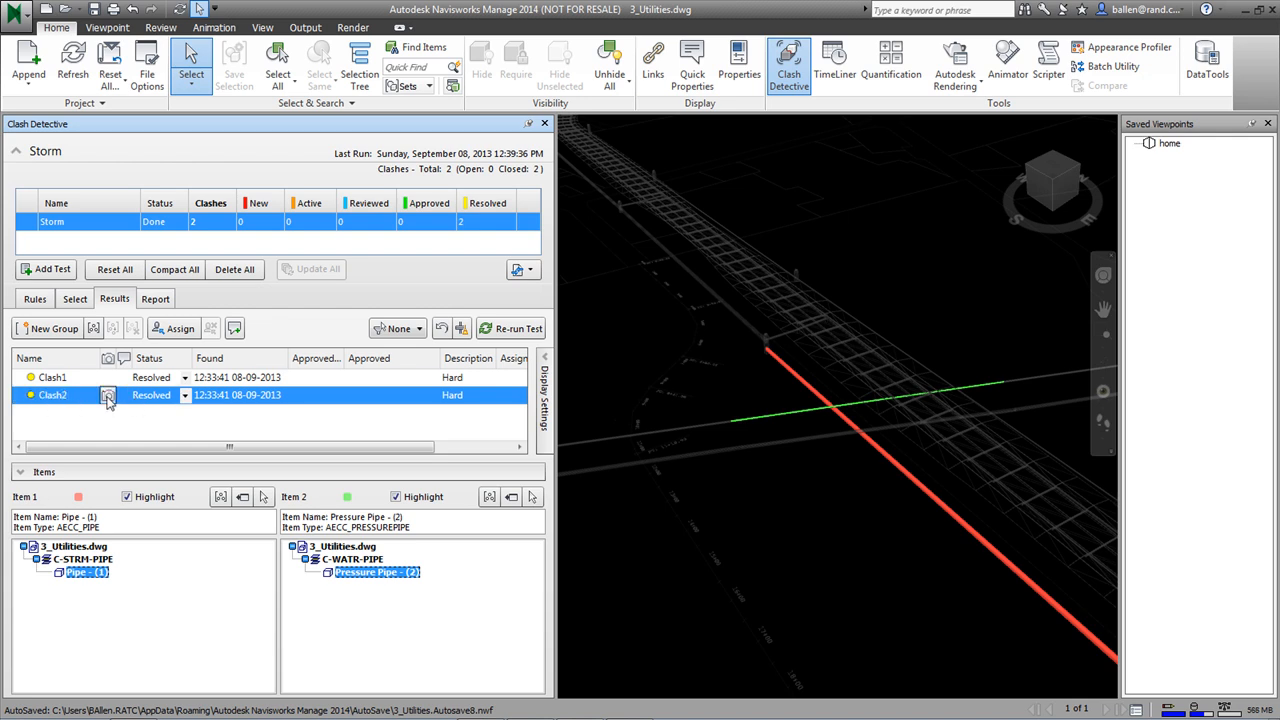